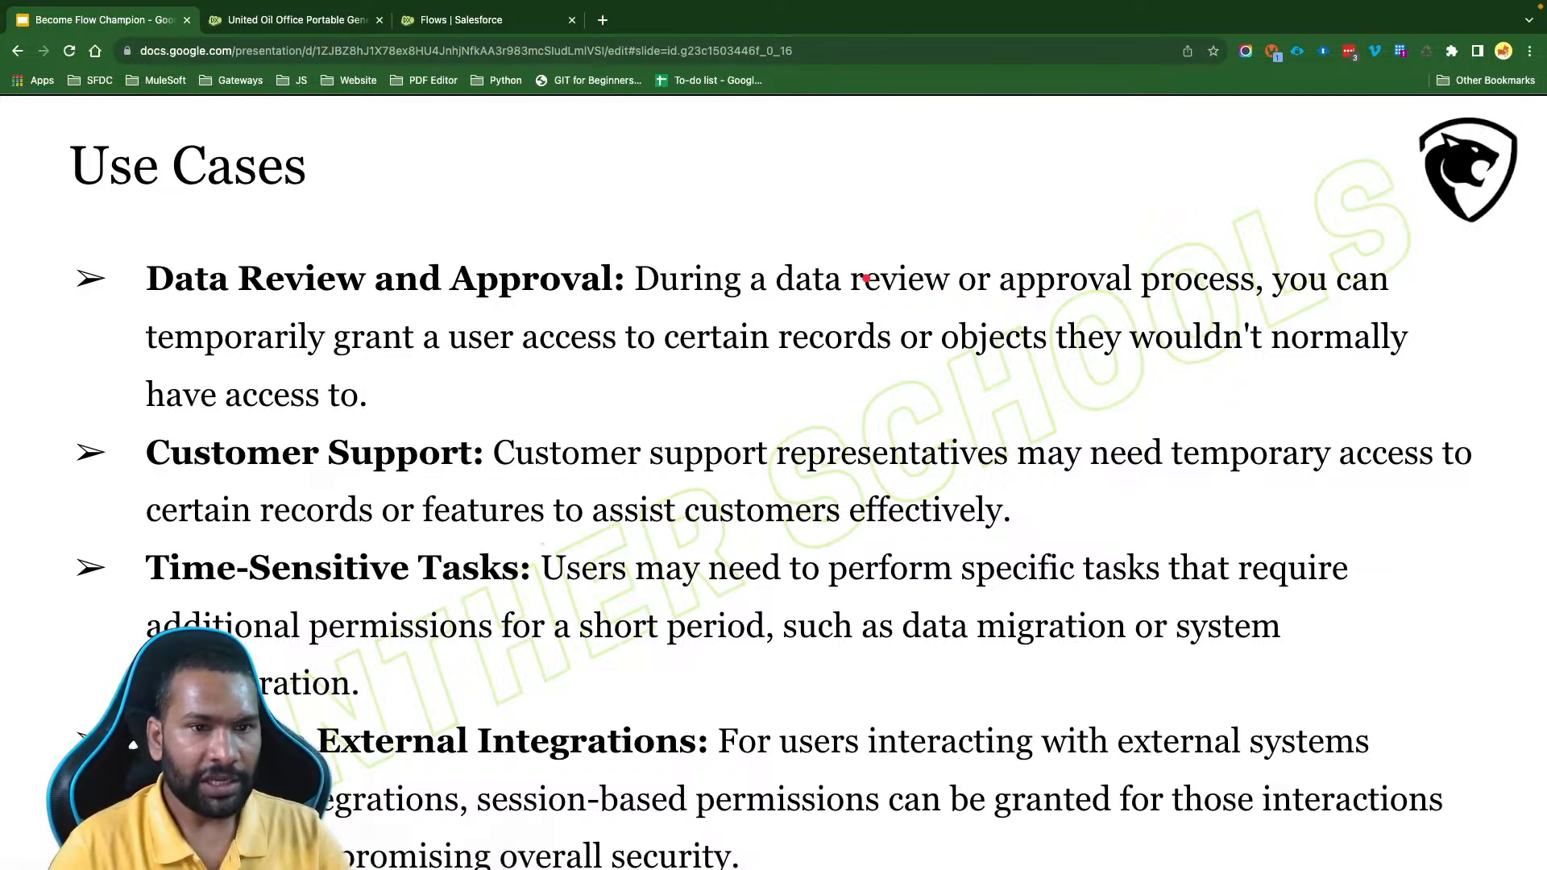
- Switch to Salesforce Setup, find the Permission Sets page and start a new permission set
{"action": "left_click", "coordinate": [300, 23]}
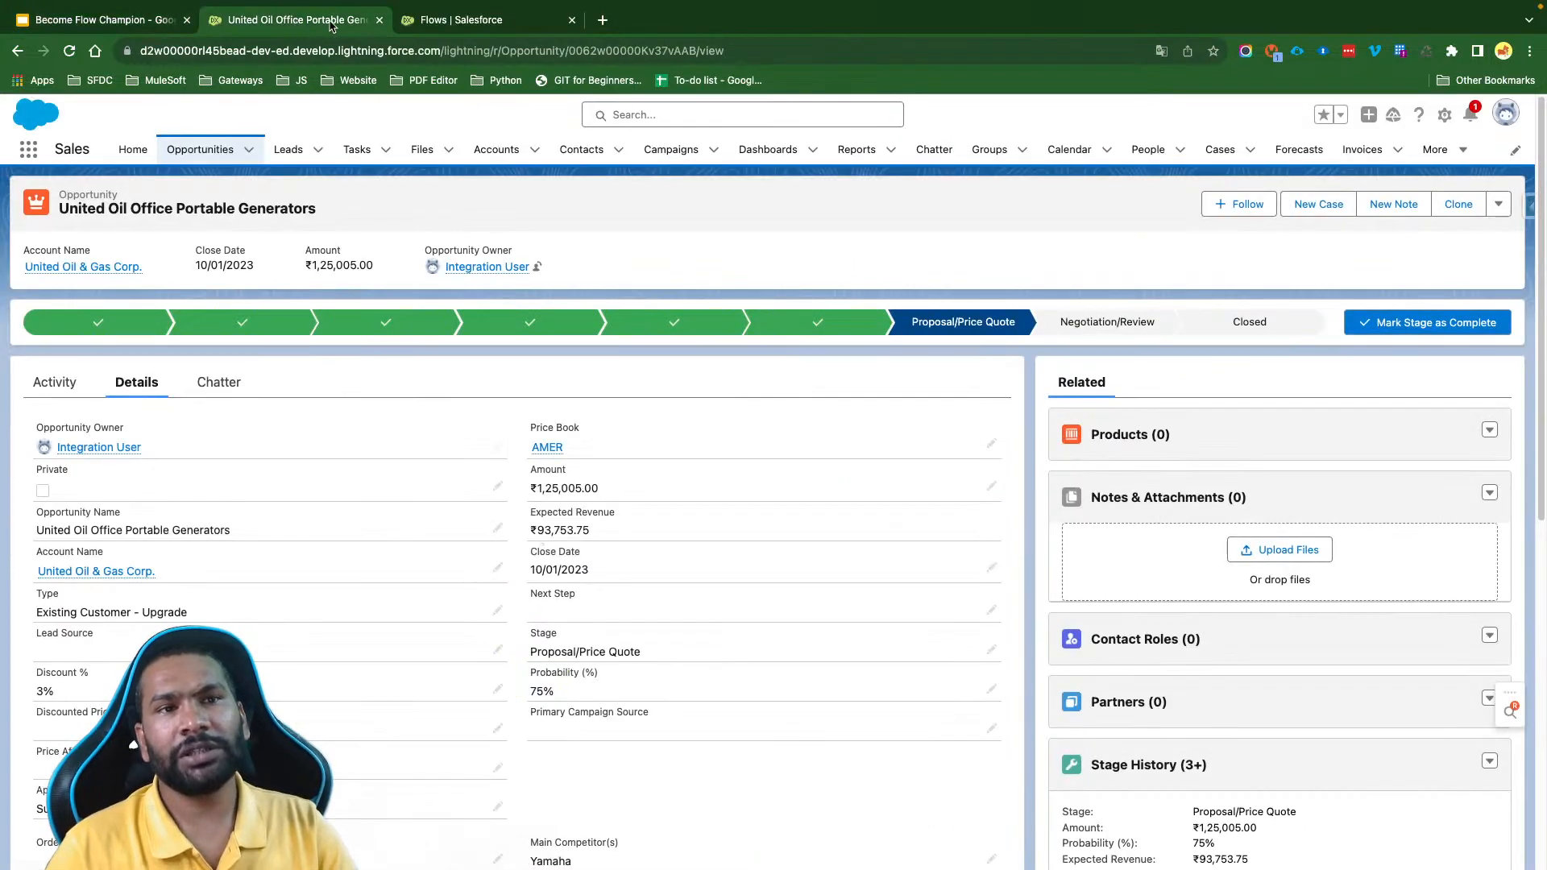
{"action": "left_click", "coordinate": [474, 21]}
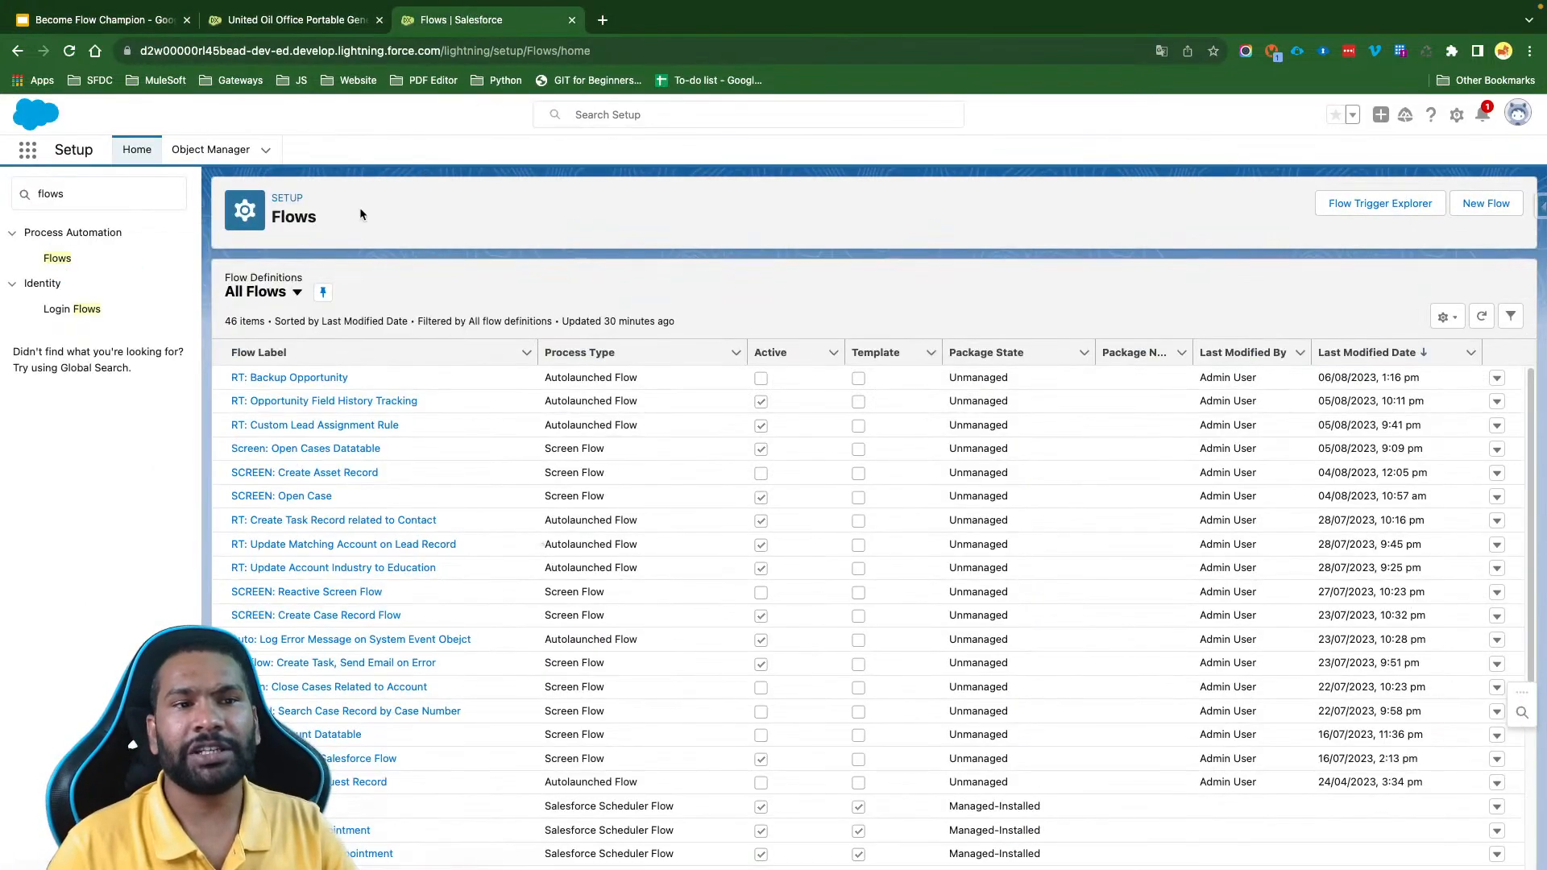
{"action": "double_click", "coordinate": [91, 198]}
{"action": "key", "text": "BackSpace"}
{"action": "left_click", "coordinate": [430, 264]}
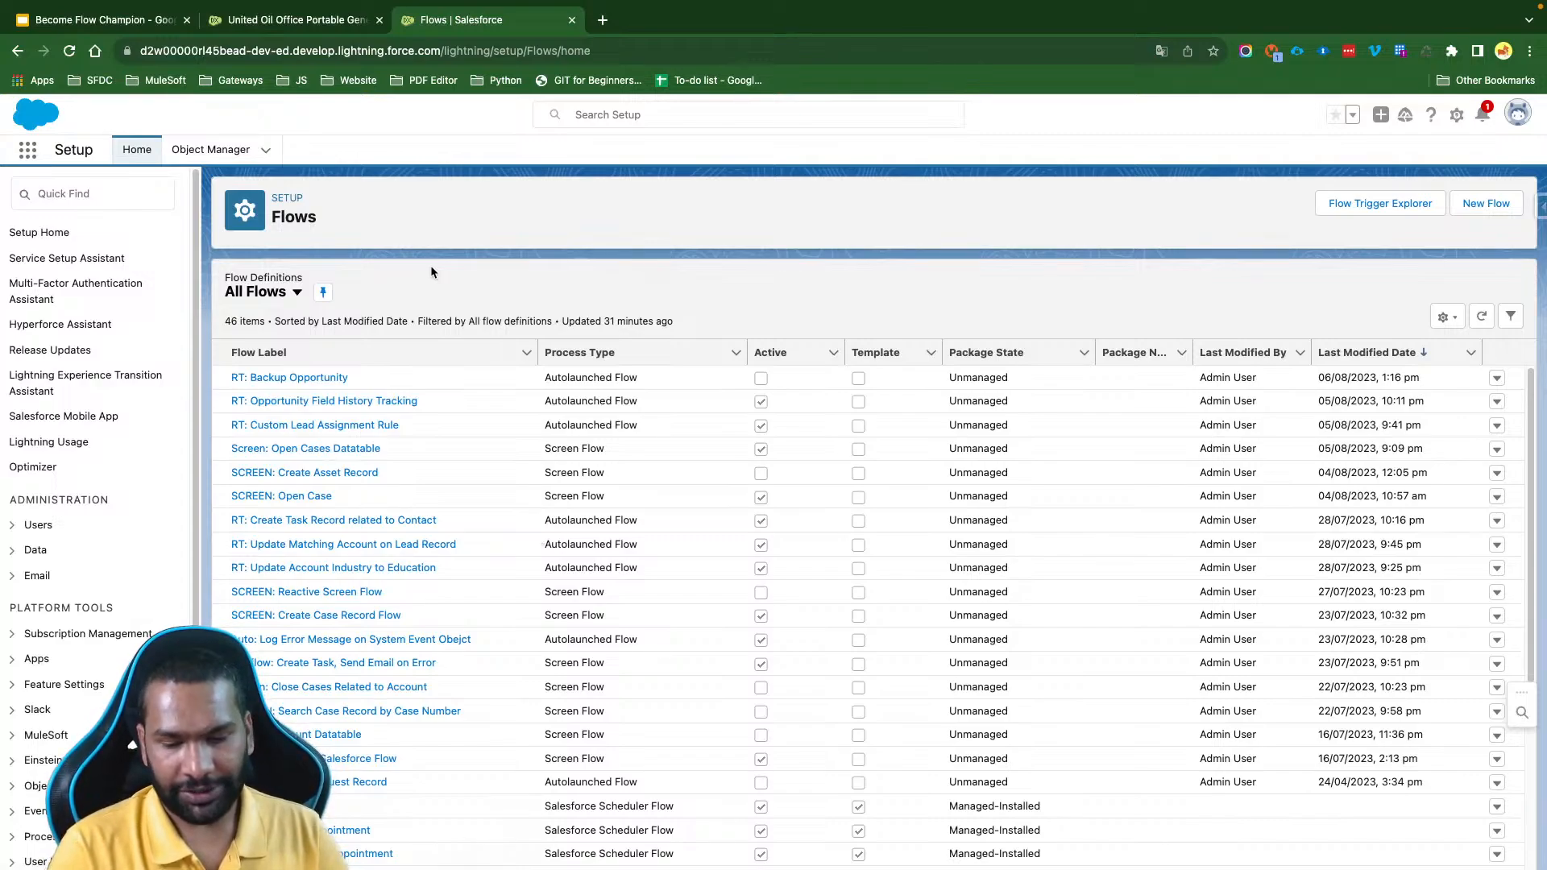
{"action": "left_click", "coordinate": [86, 192]}
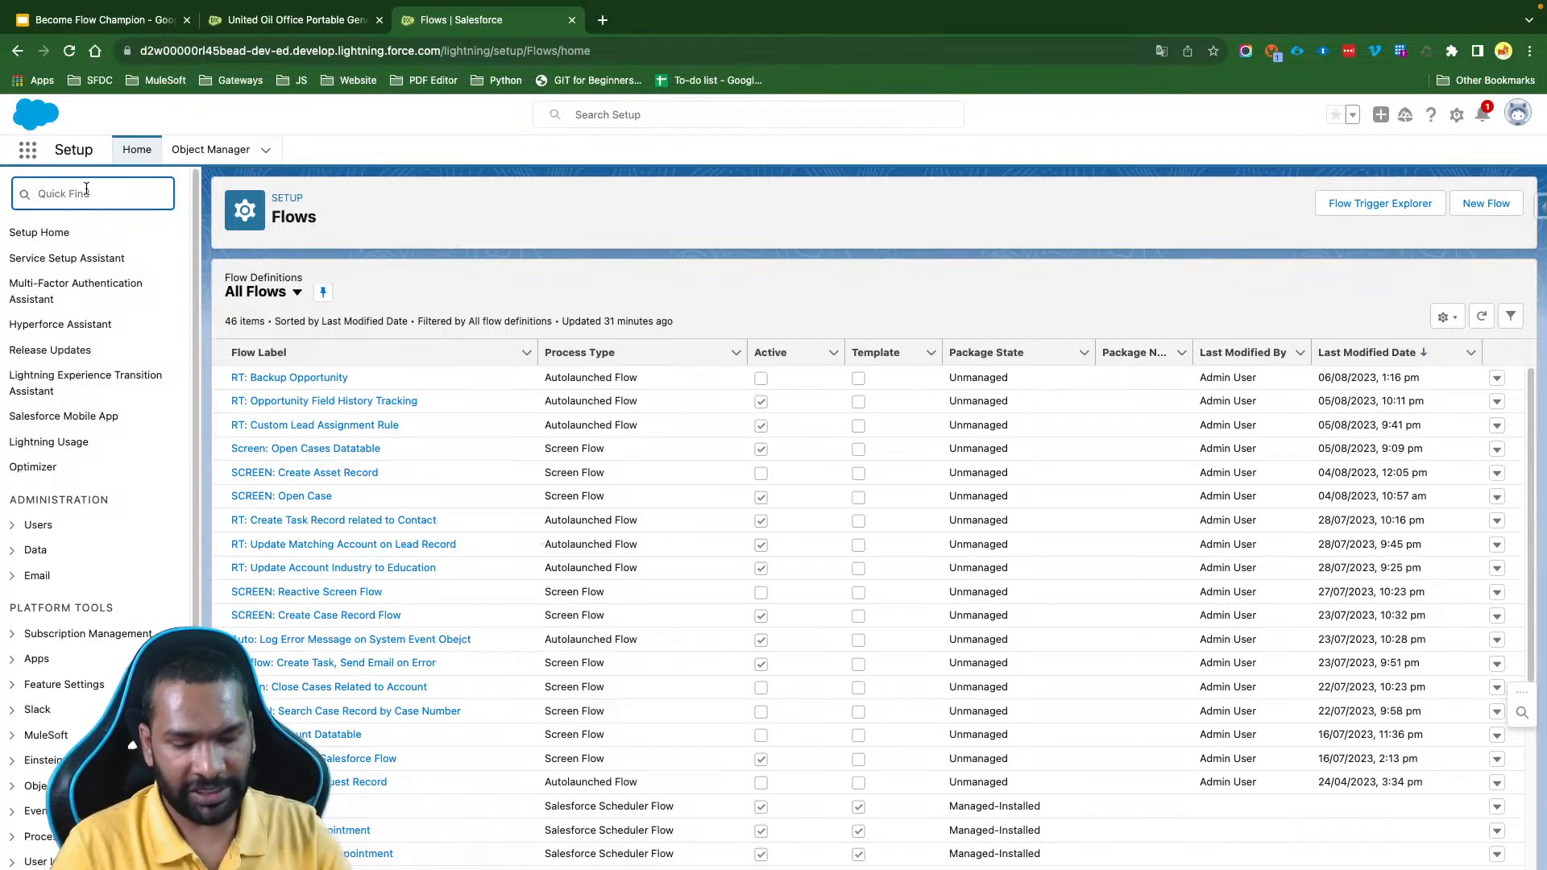
{"action": "type", "text": "Permission Se"}
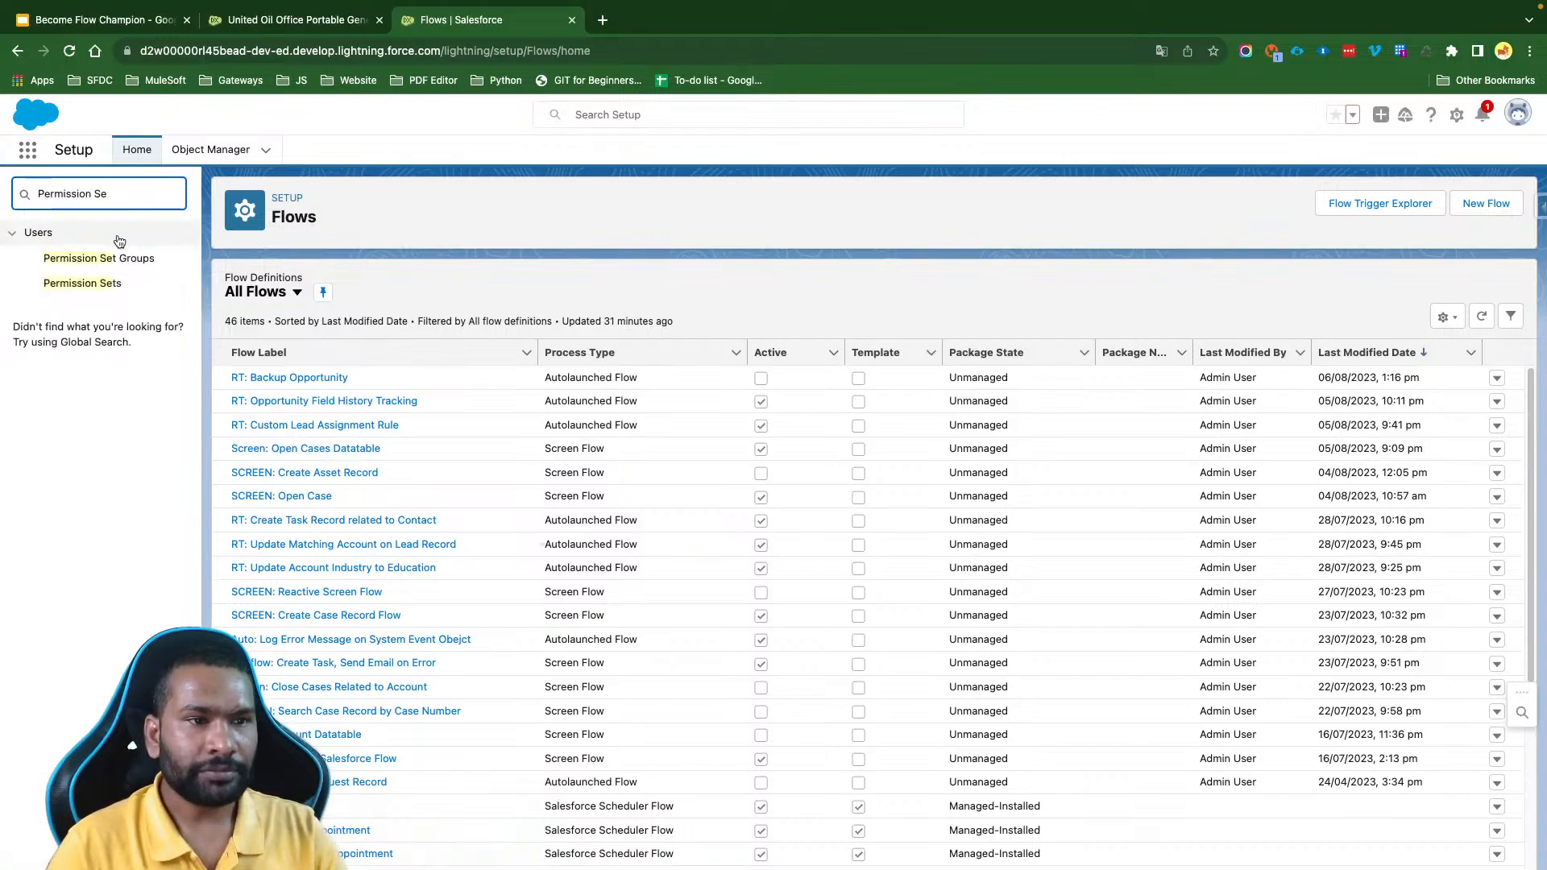
{"action": "left_click", "coordinate": [82, 283]}
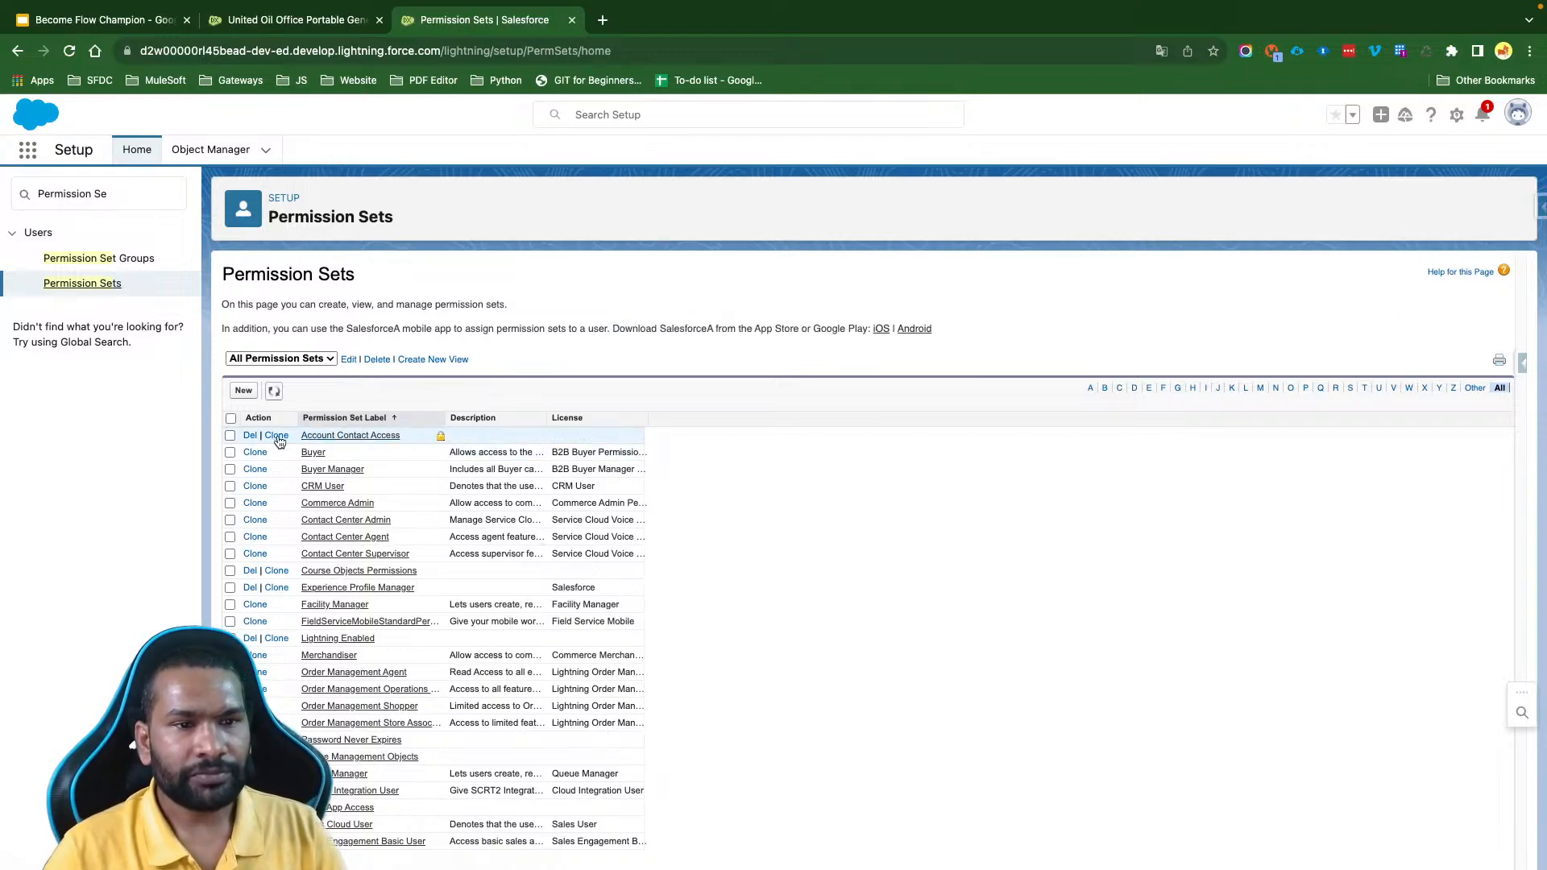
{"action": "left_click", "coordinate": [243, 391]}
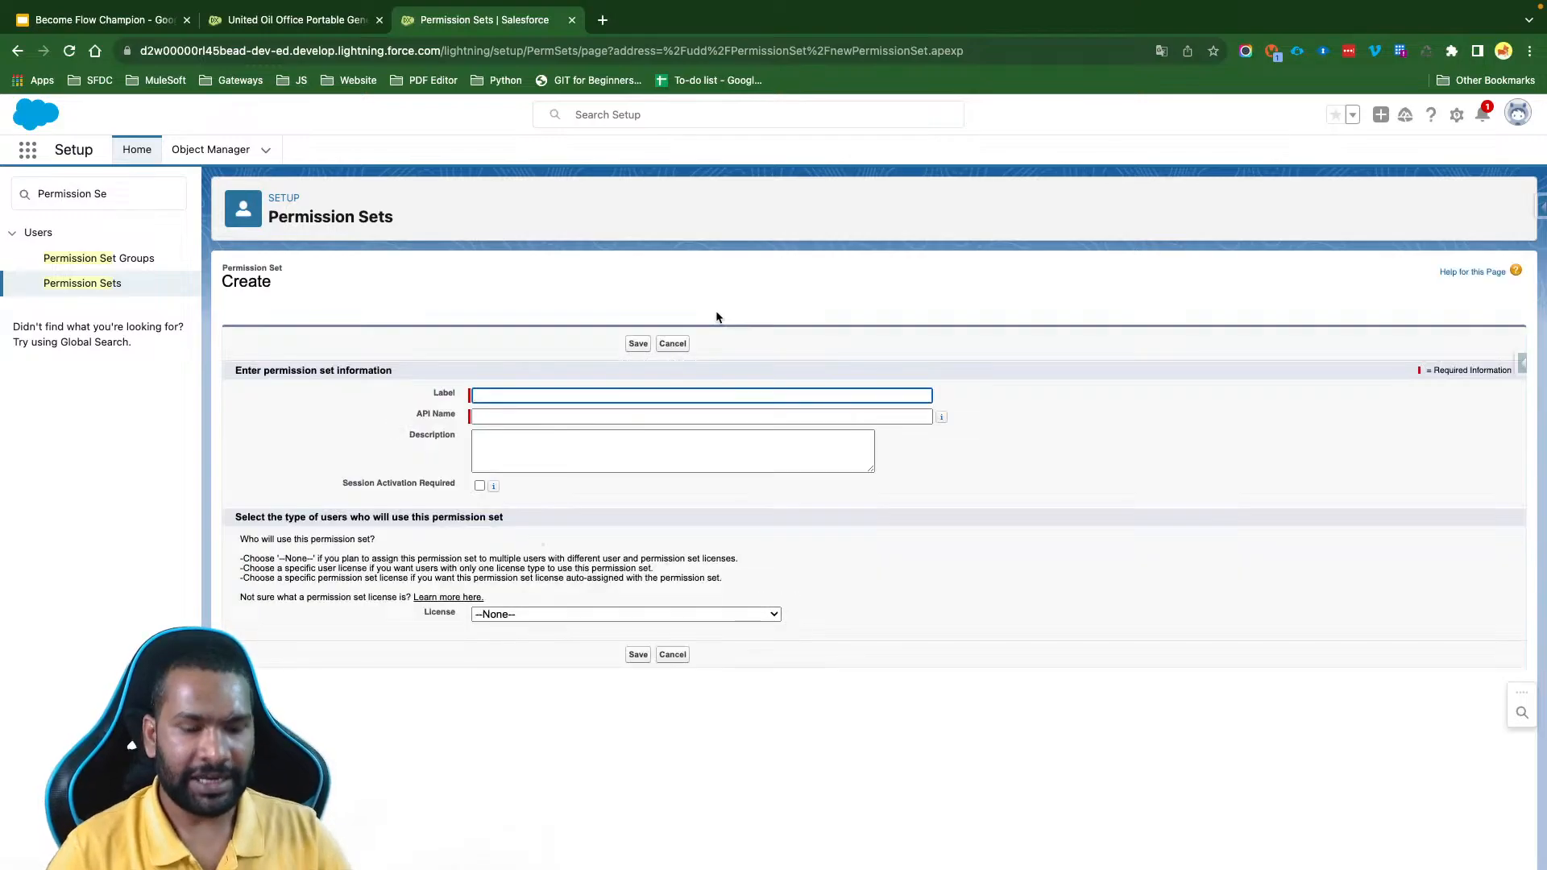
{"action": "type", "text": "FlowA"}
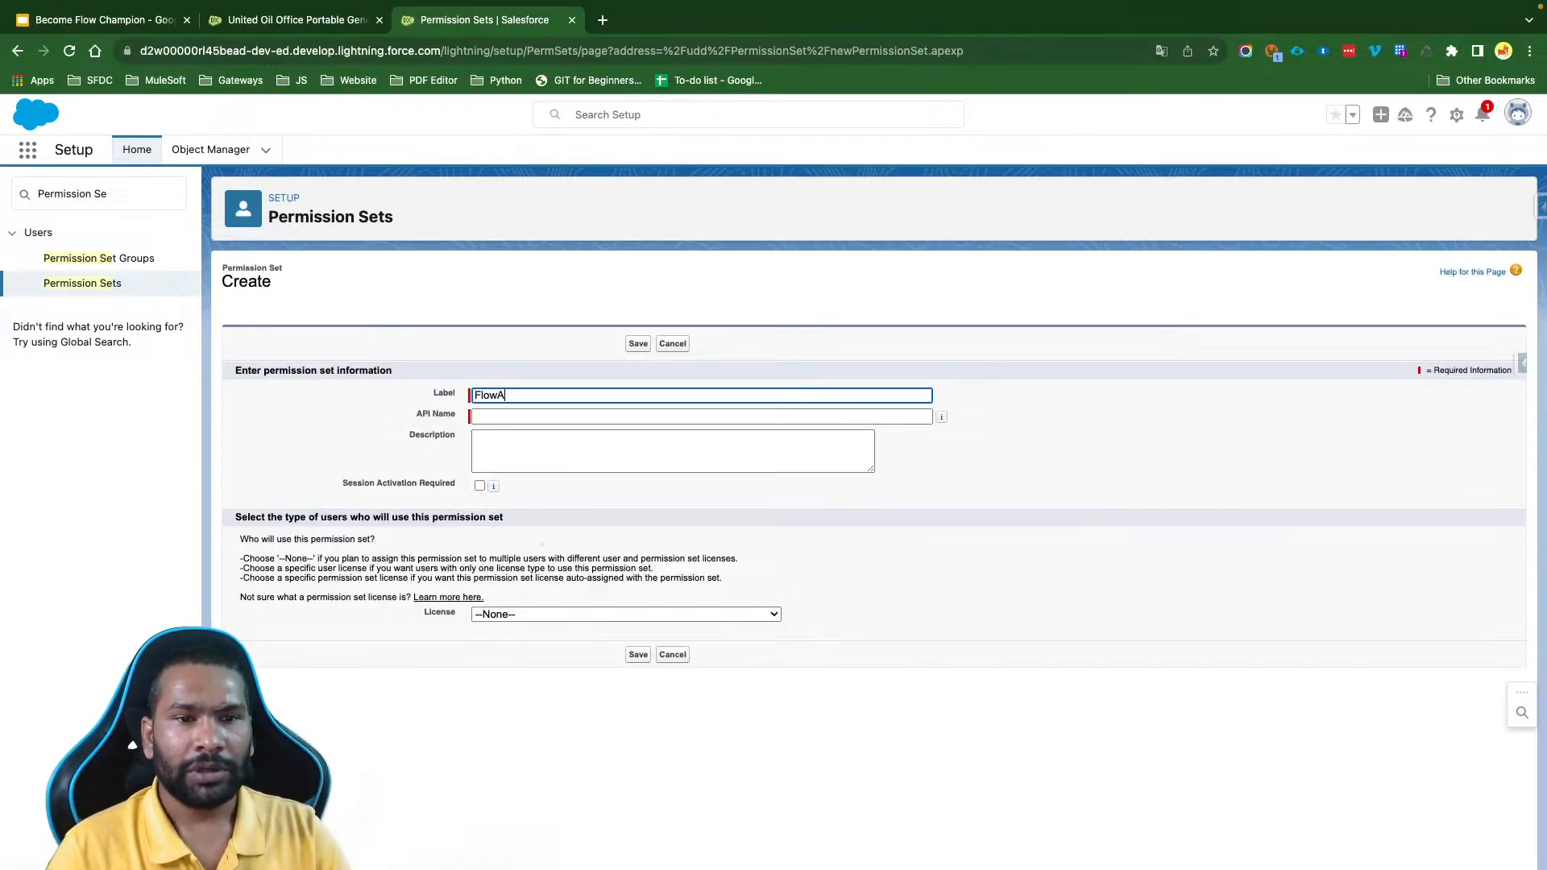
{"action": "type", "text": "ction"}
{"action": "key", "text": "ctrl+a"}
{"action": "key", "text": "BackSpace"}
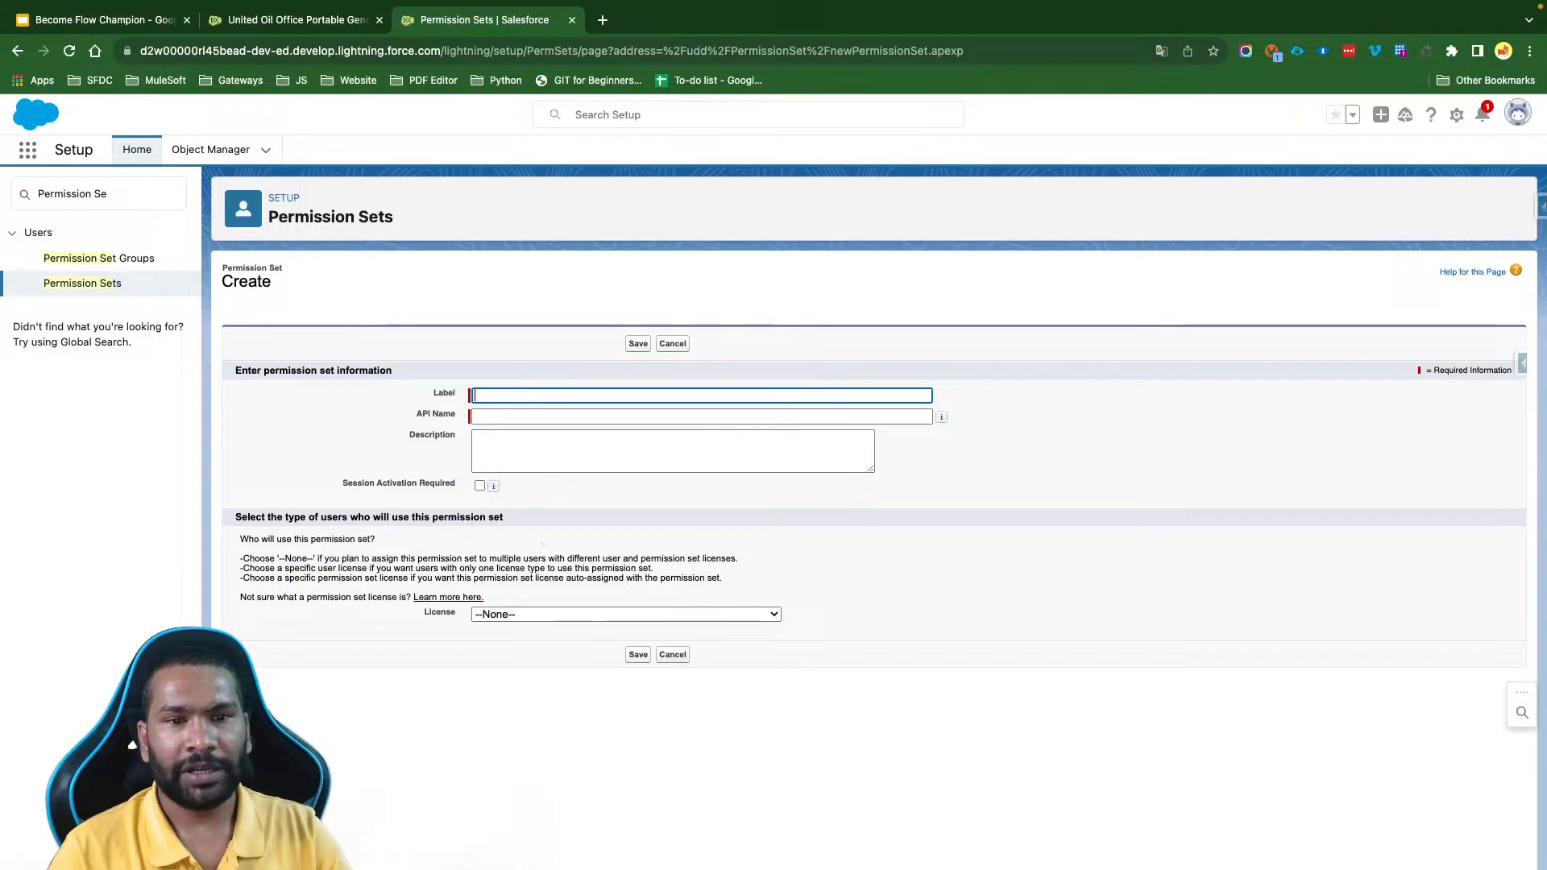
- Label the new permission set "All AccountContact Access" and set its API name to AllAccountContactAccess
{"action": "type", "text": "All"}
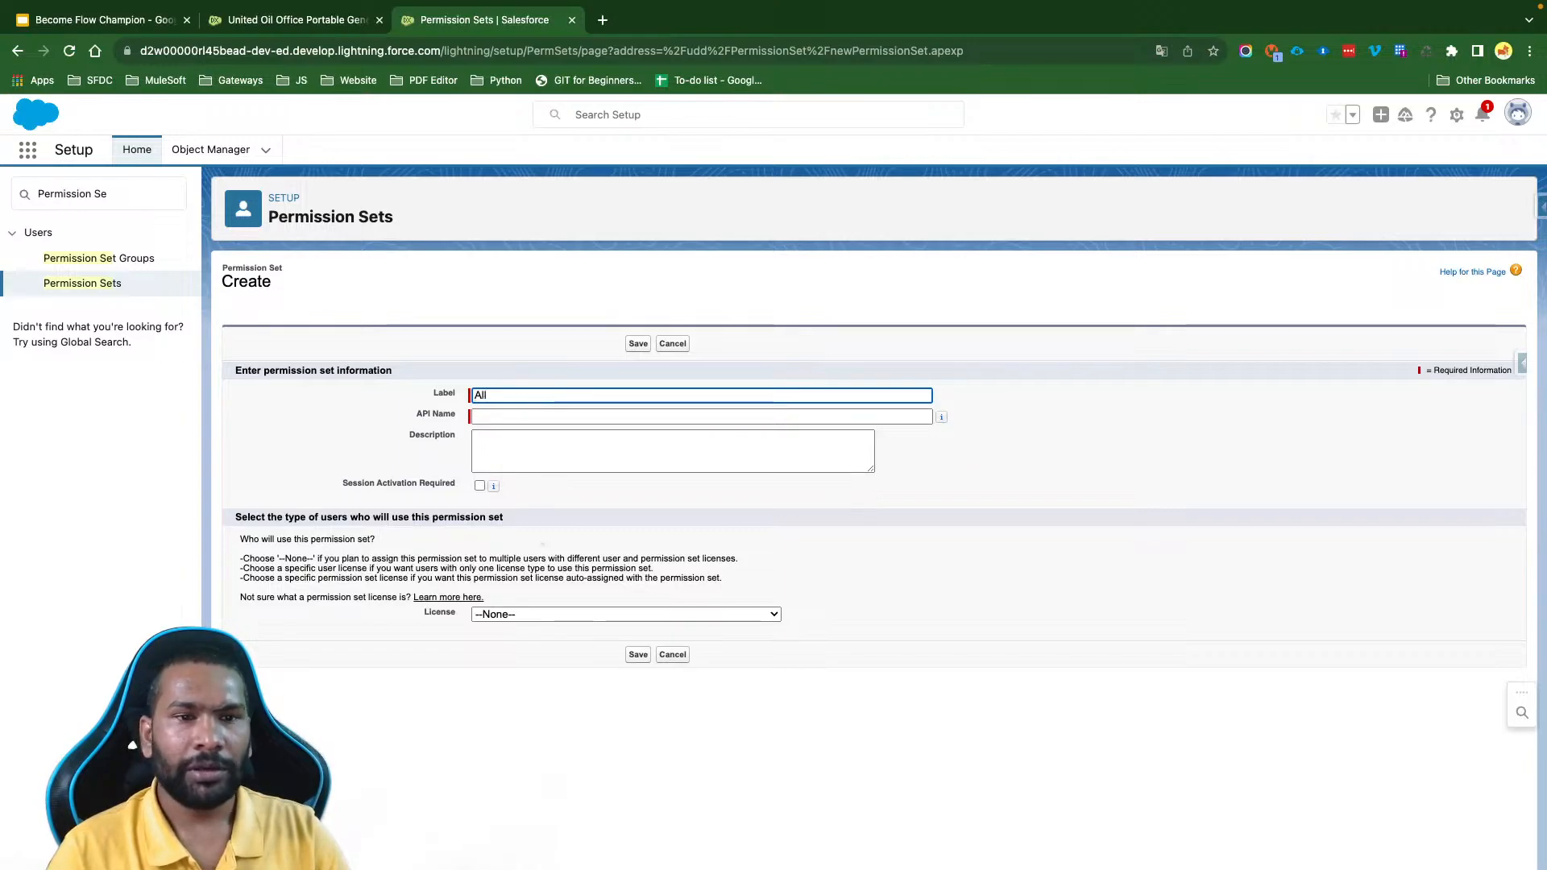
{"action": "type", "text": " Account"}
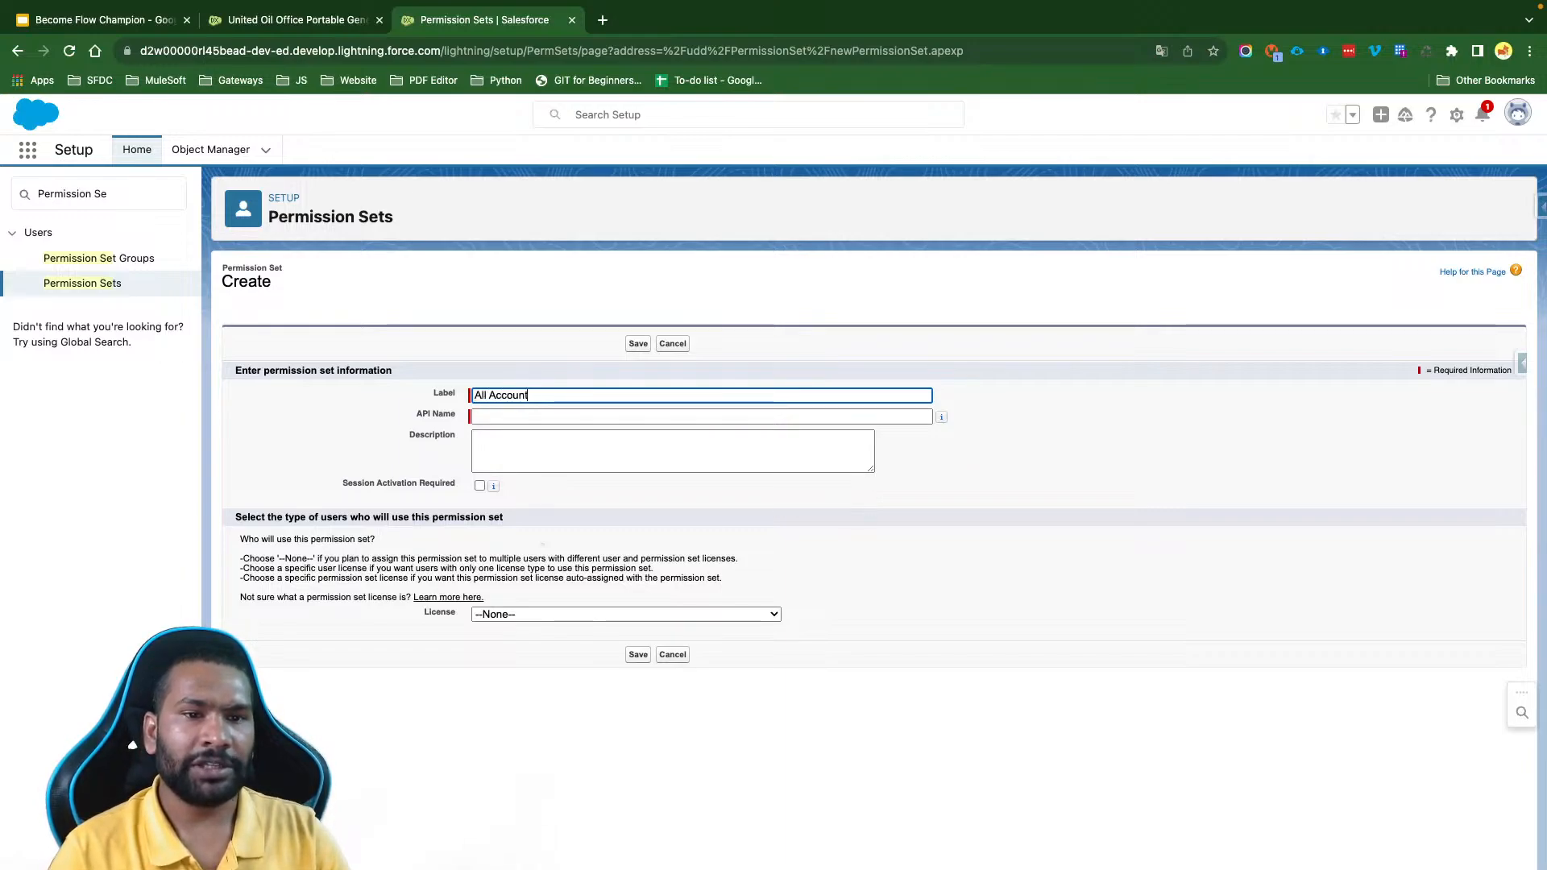
{"action": "type", "text": "Contact Access"}
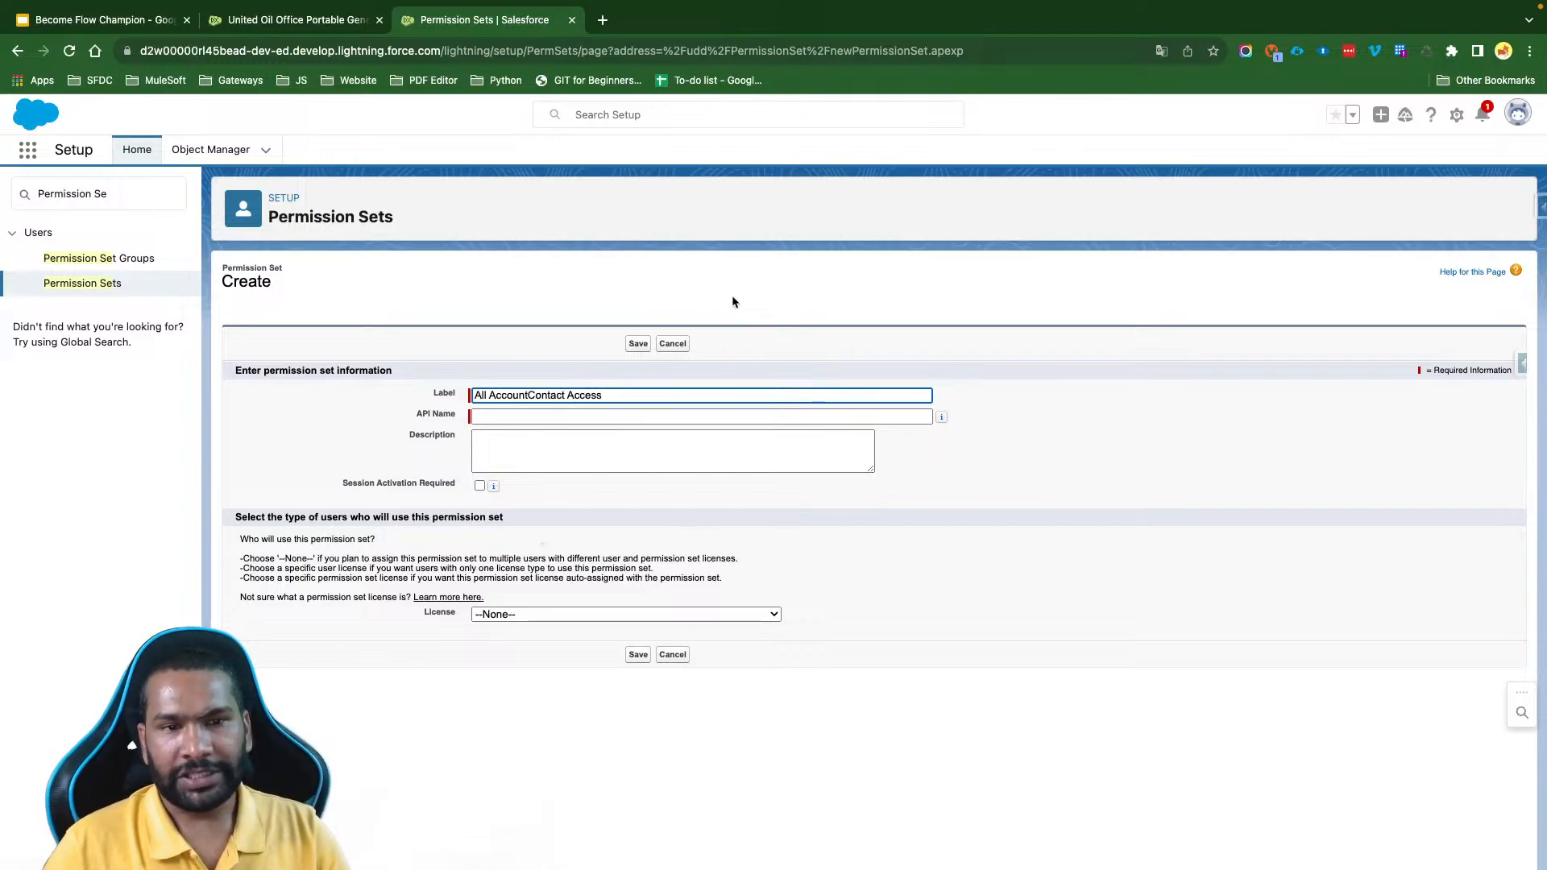
{"action": "key", "text": "Tab"}
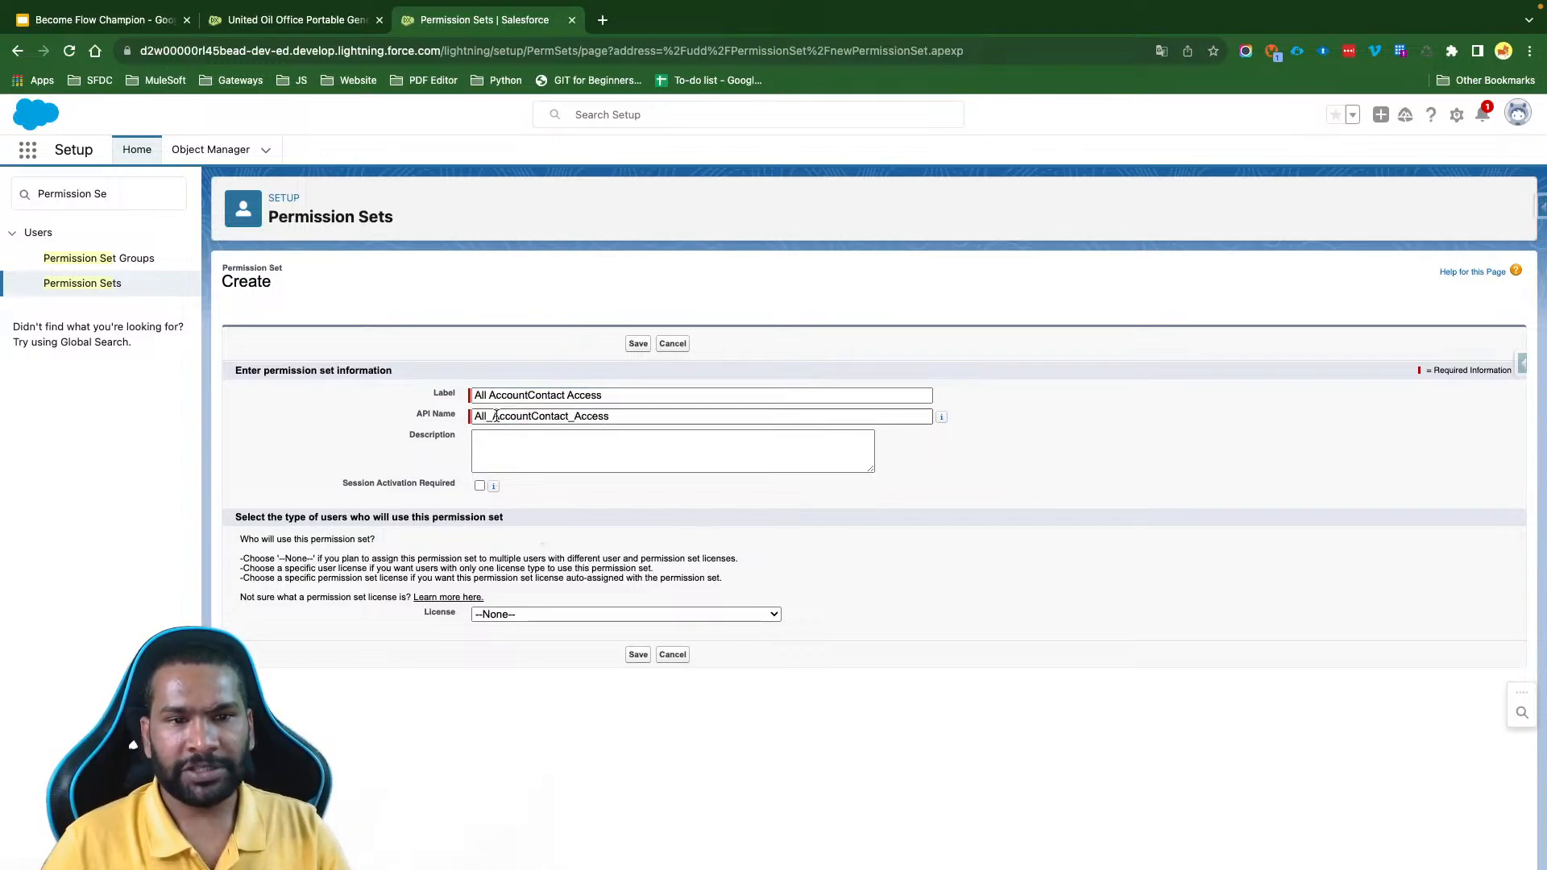
{"action": "left_click", "coordinate": [570, 416]}
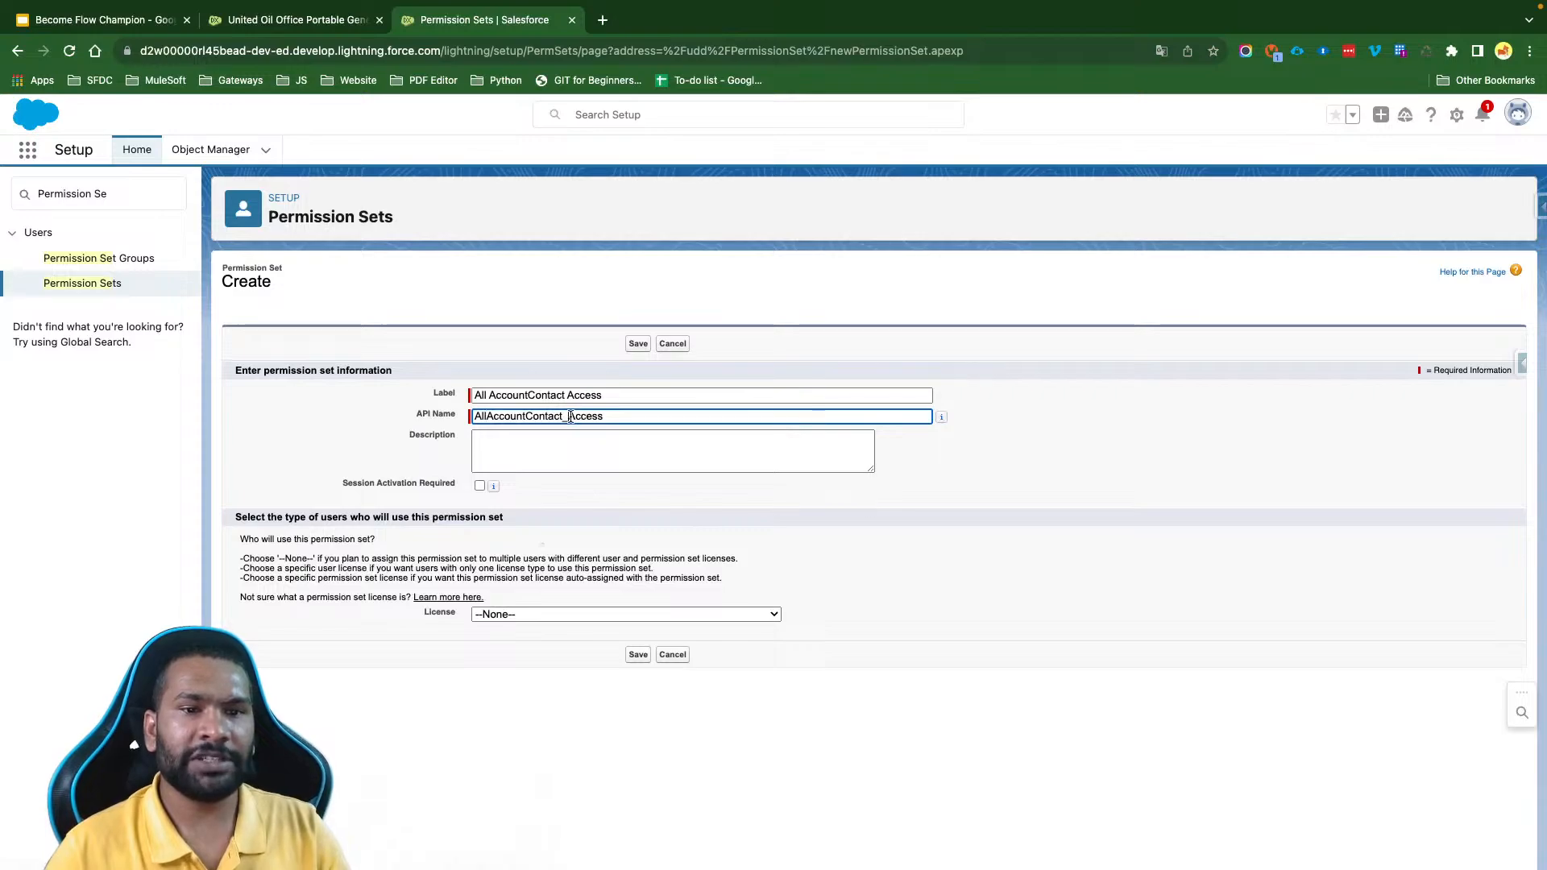
{"action": "key", "text": "BackSpace"}
{"action": "left_click", "coordinate": [623, 452]}
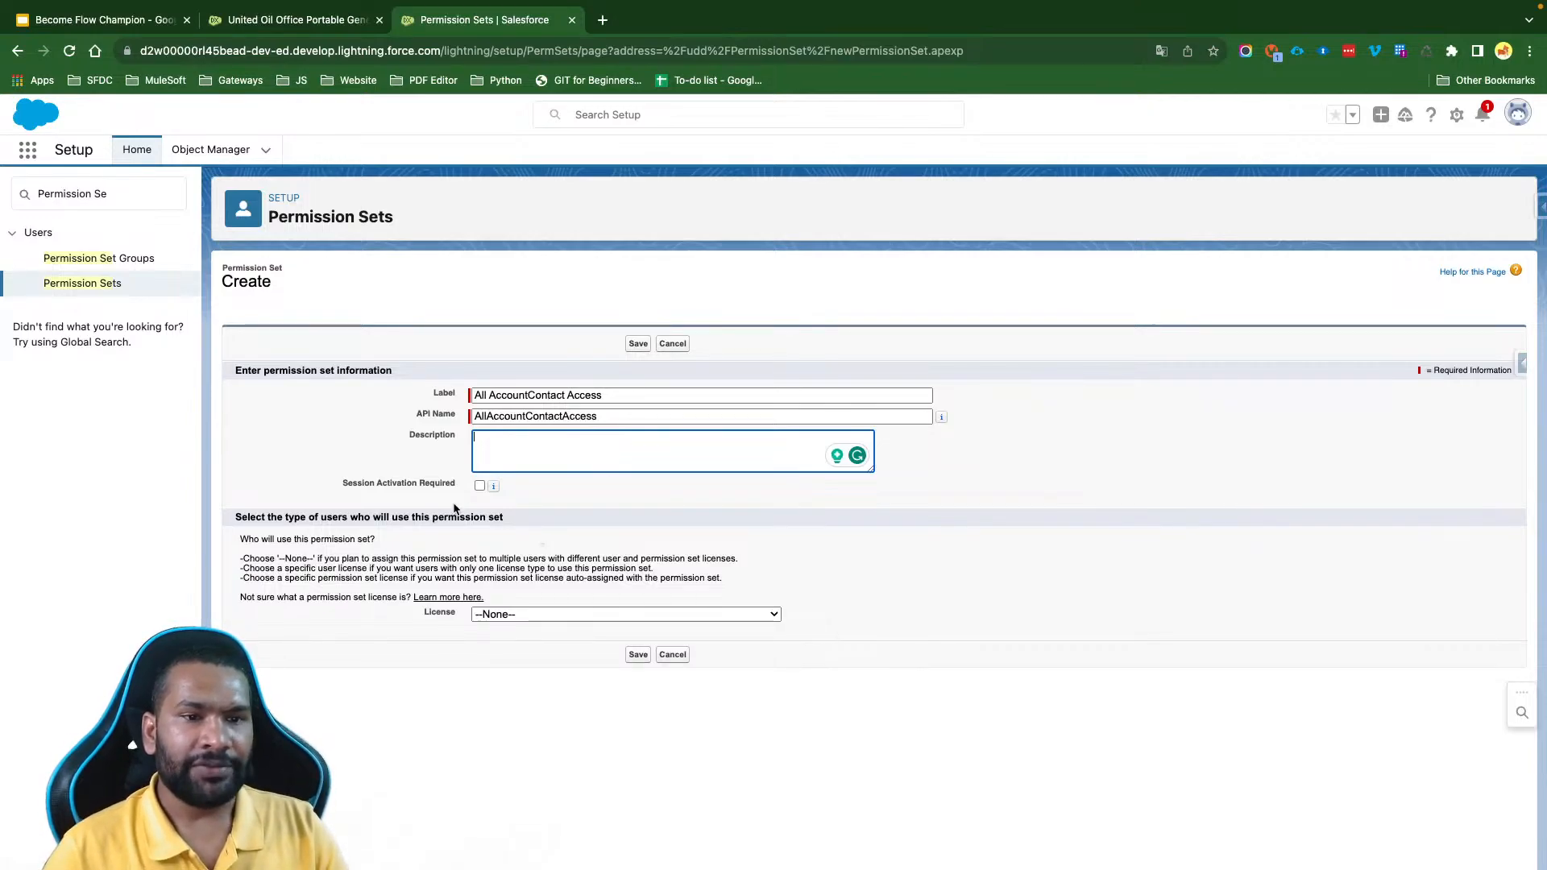
- Enable Session Activation Required for the permission set and save it
{"action": "scroll", "coordinate": [457, 509], "scroll_direction": "up", "scroll_amount": 5}
{"action": "left_click_drag", "start_coordinate": [246, 464], "coordinate": [393, 480]}
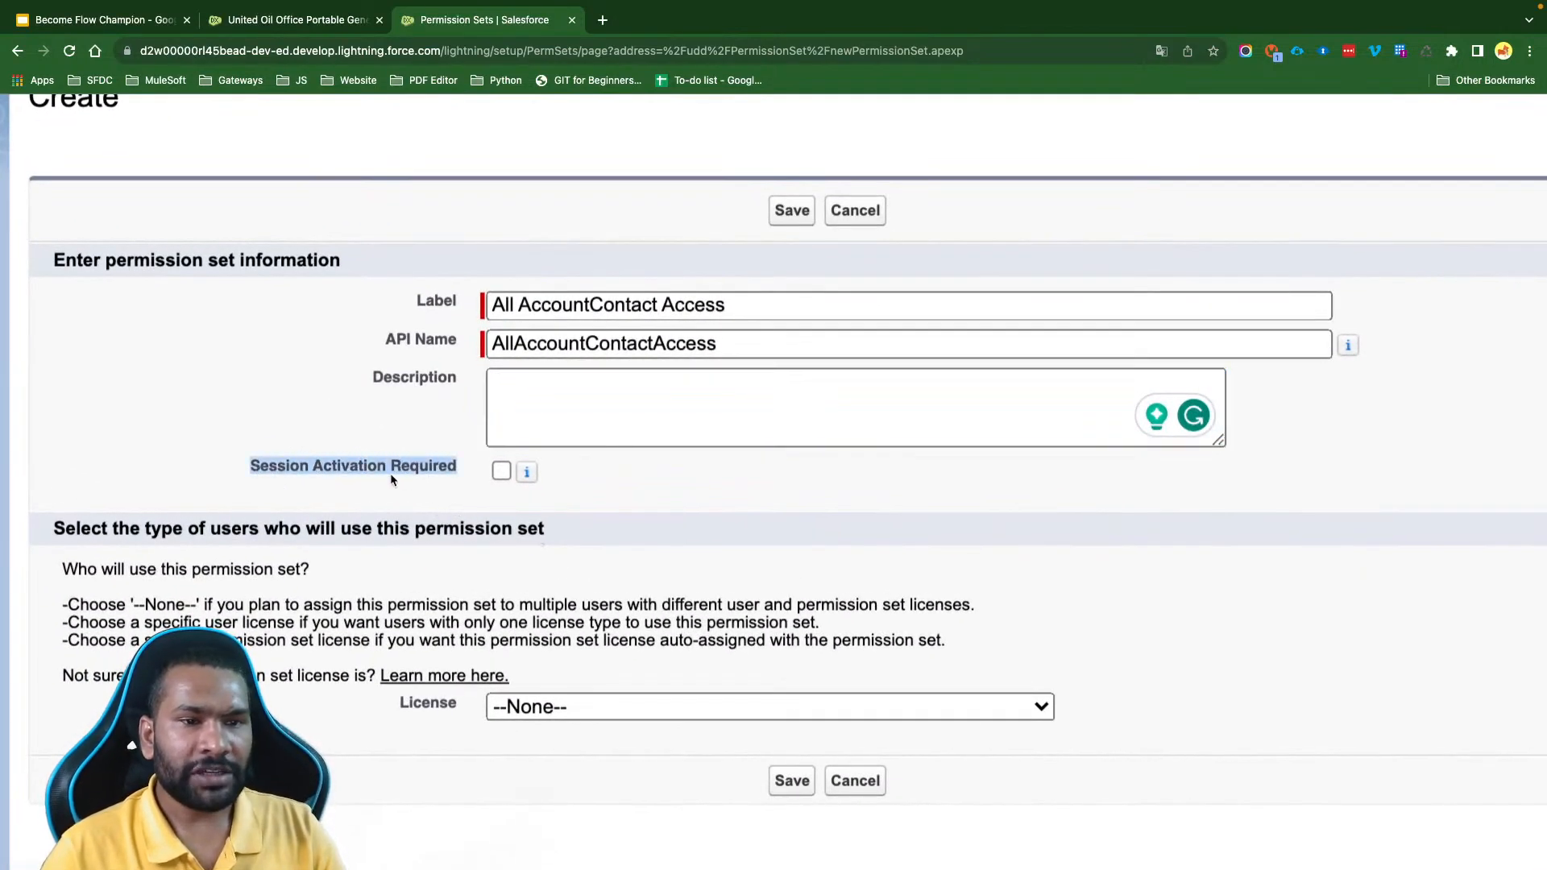
{"action": "left_click", "coordinate": [302, 479]}
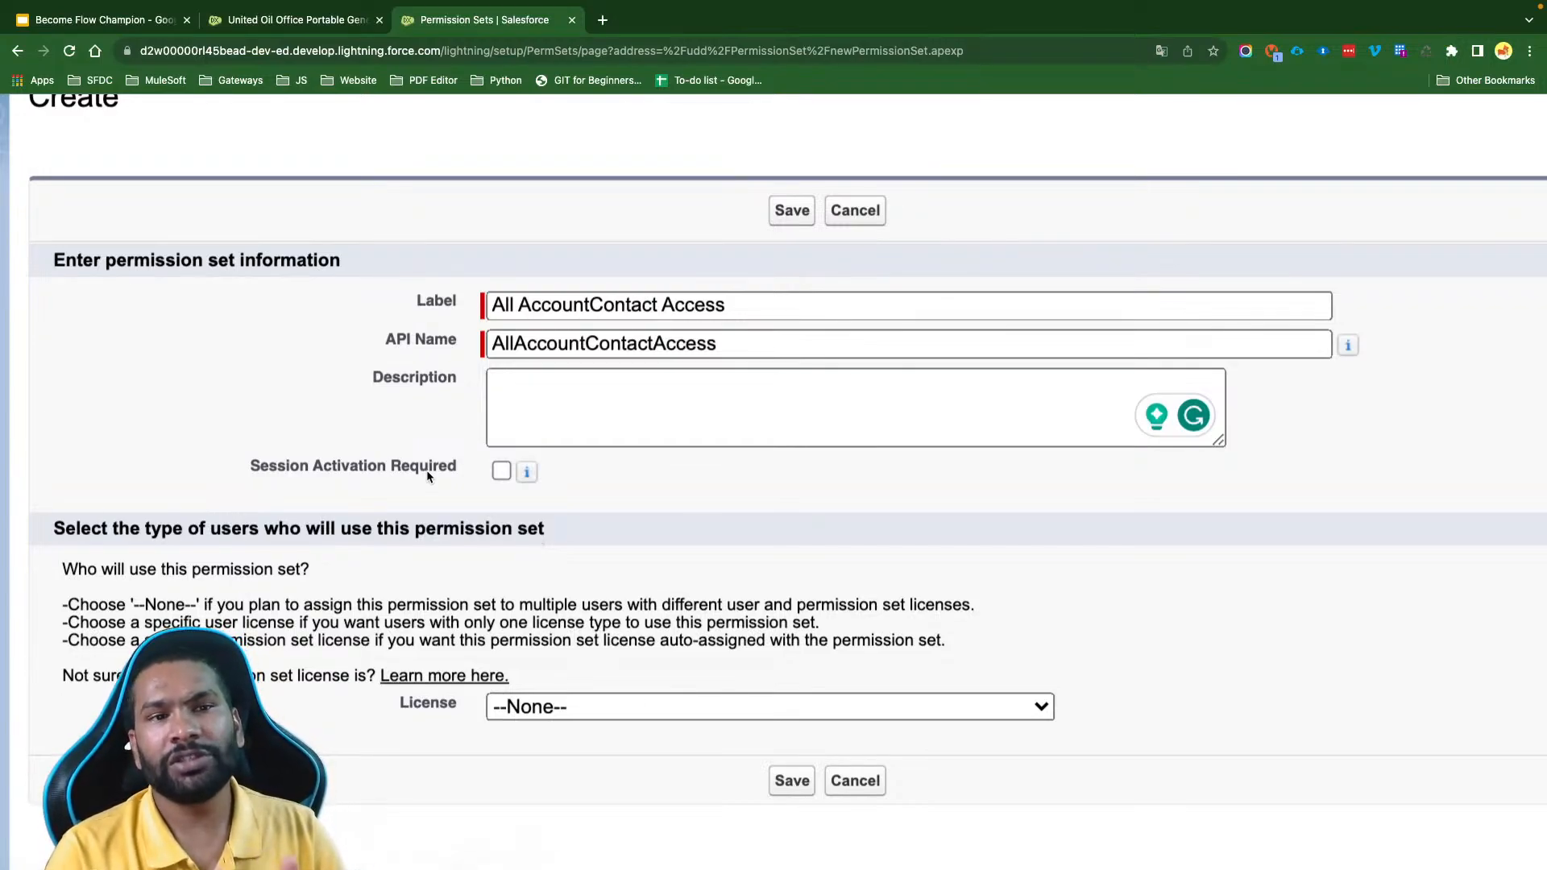
{"action": "left_click", "coordinate": [500, 472]}
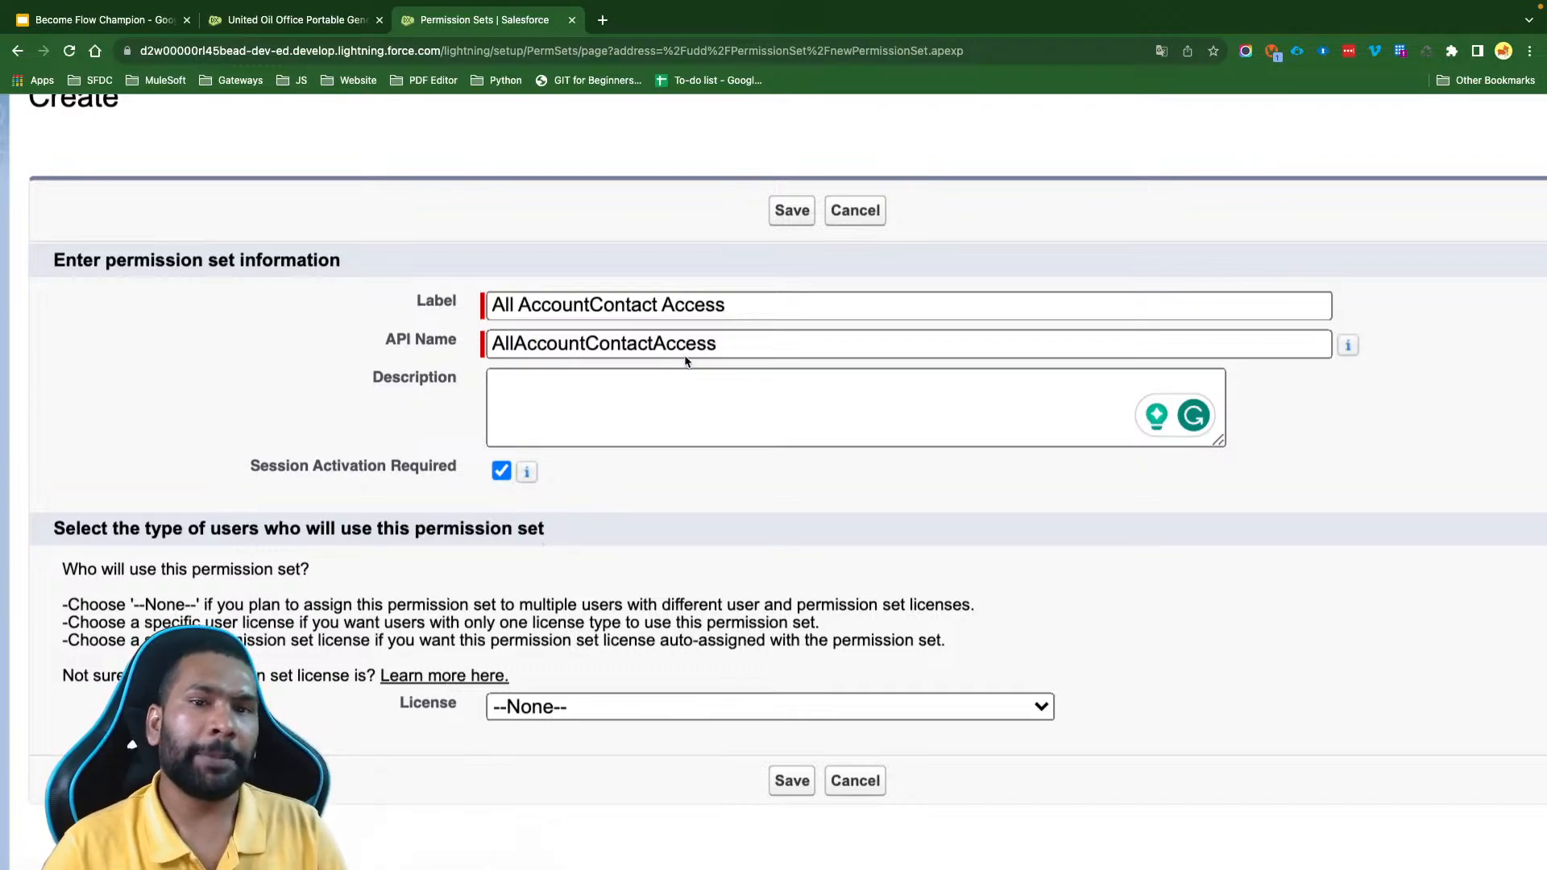
{"action": "left_click", "coordinate": [791, 211]}
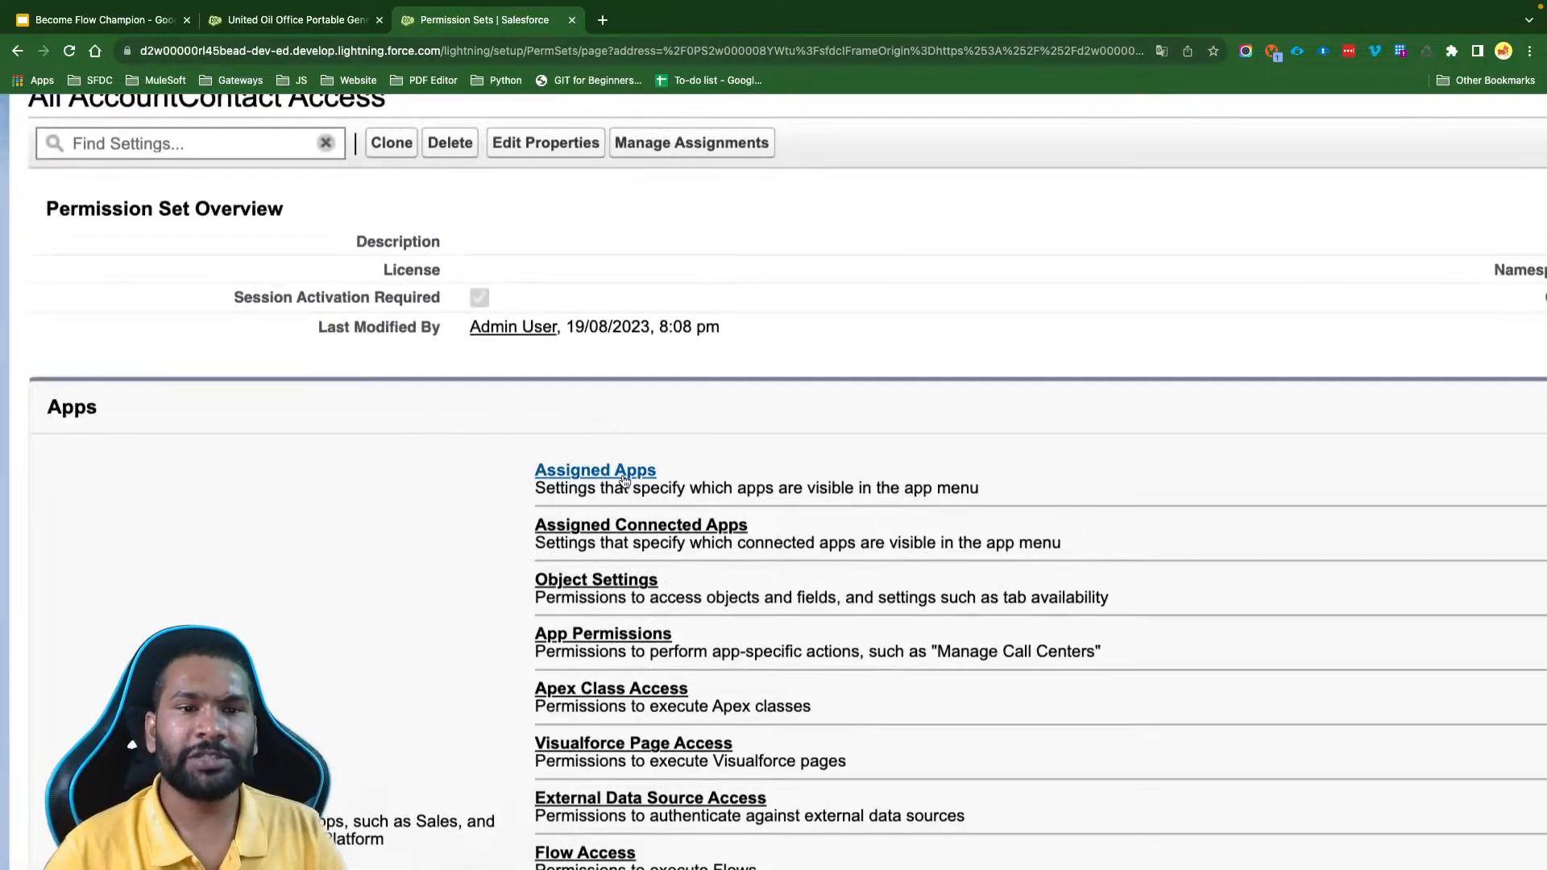
{"action": "scroll", "coordinate": [812, 330], "scroll_direction": "down", "scroll_amount": 5}
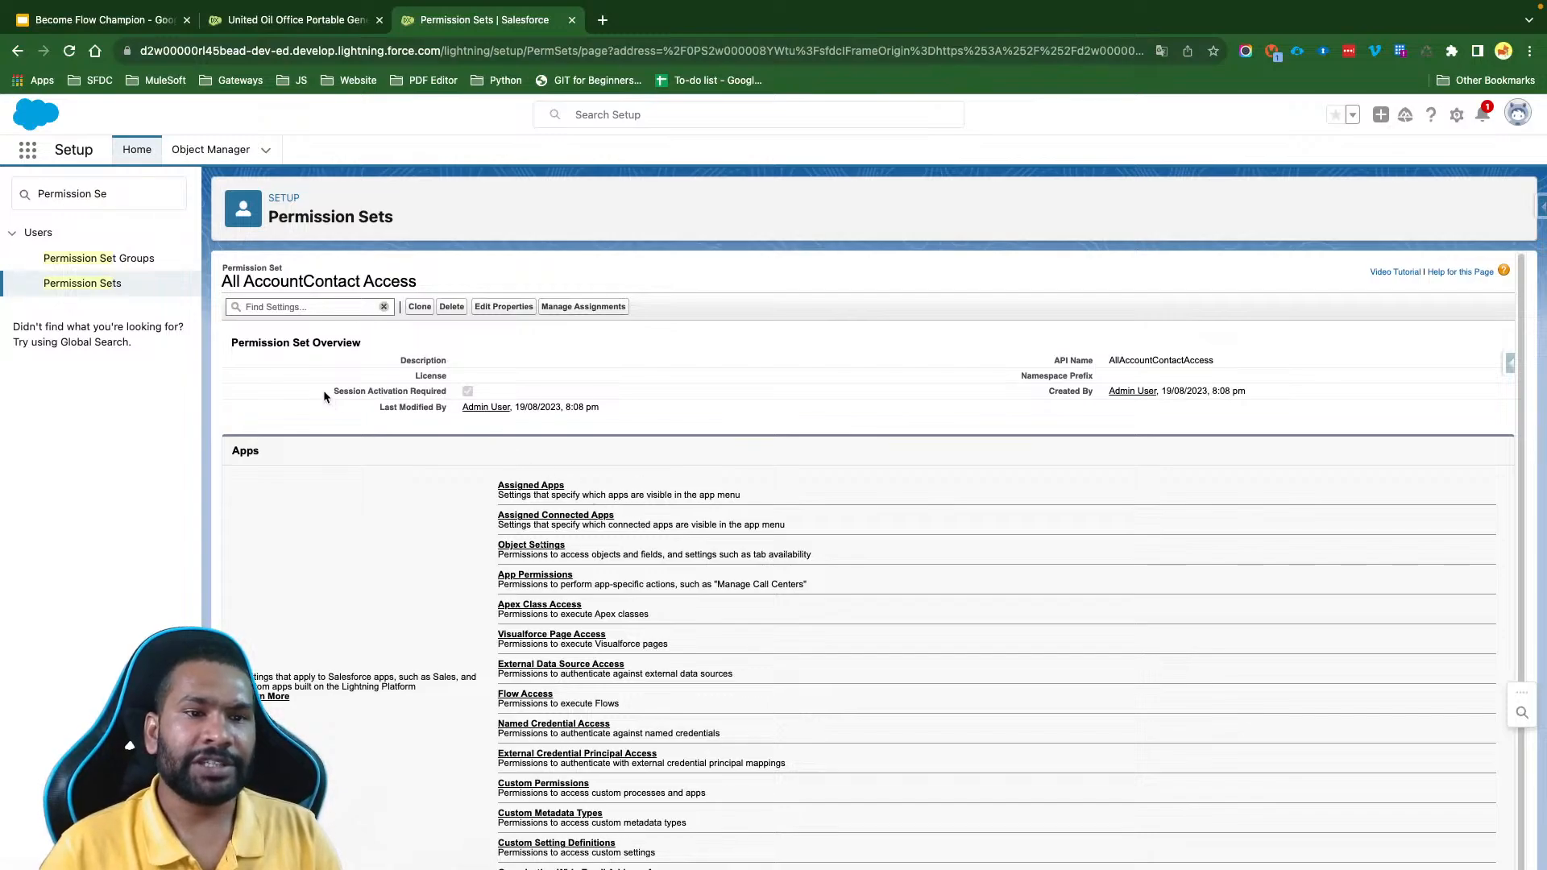
{"action": "left_click_drag", "start_coordinate": [322, 390], "coordinate": [446, 397]}
{"action": "left_click", "coordinate": [612, 375]}
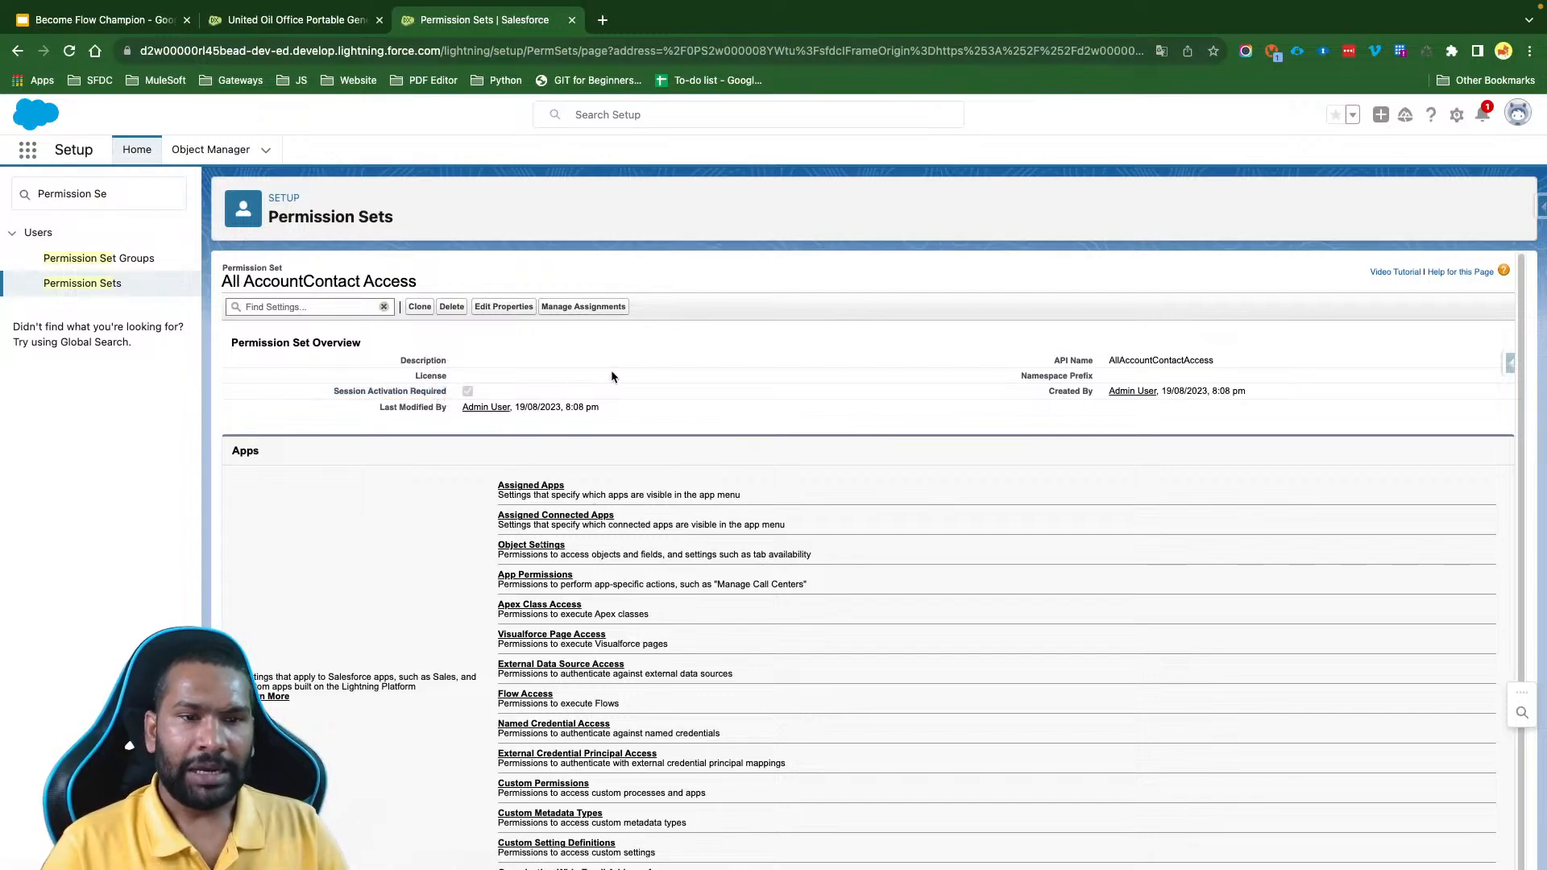
- Find Sharing Settings in Setup and open it in a separate browser tab
{"action": "left_click", "coordinate": [123, 202]}
{"action": "key", "text": "ctrl+a"}
{"action": "type", "text": "Sh"}
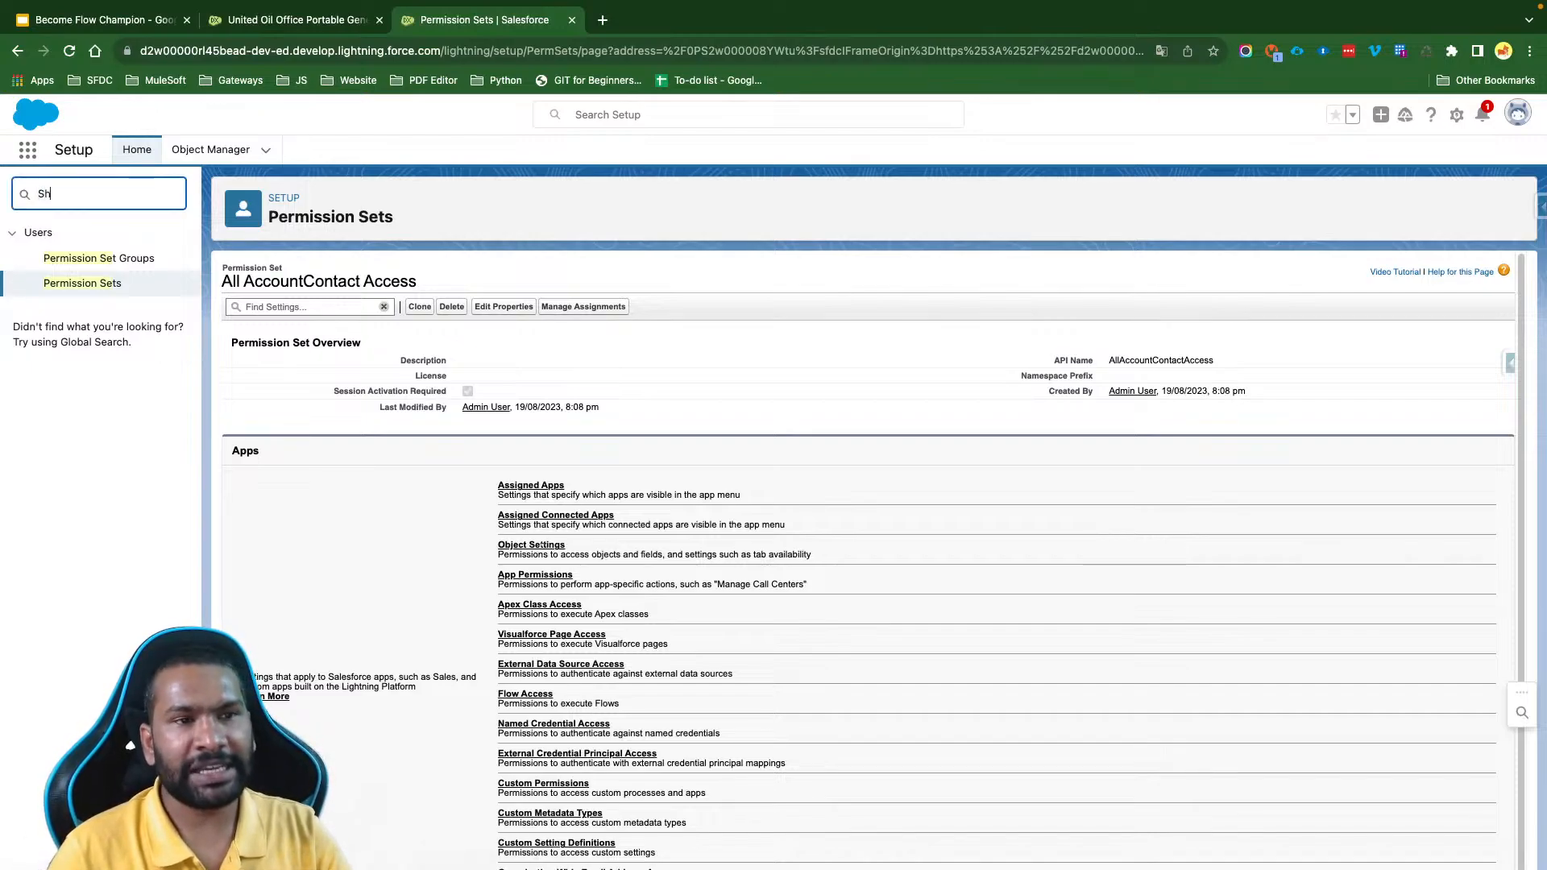
{"action": "type", "text": "aring"}
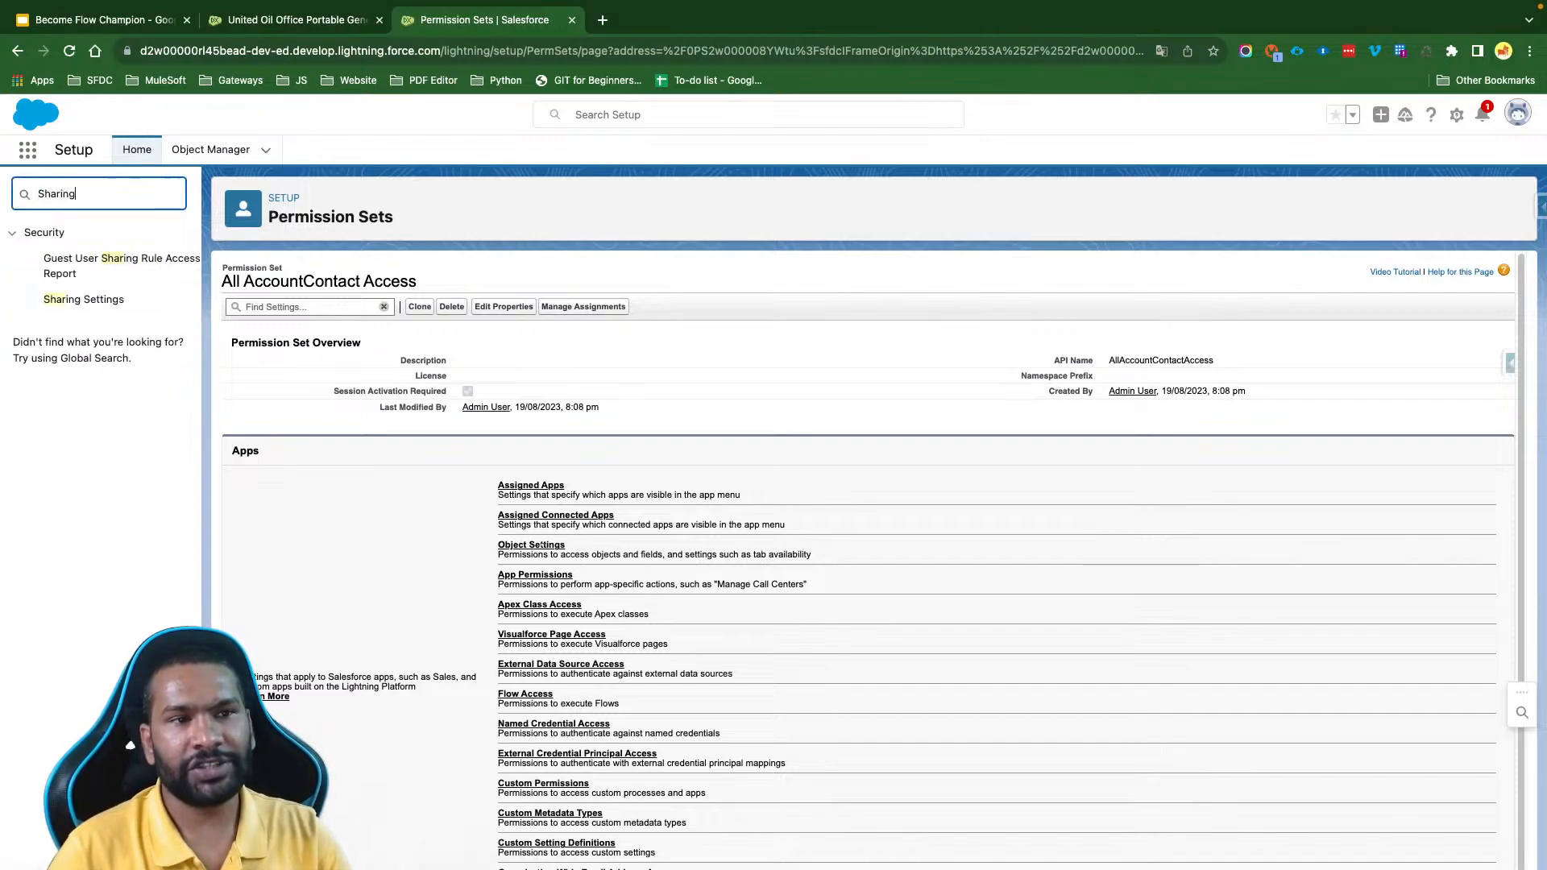
{"action": "left_click", "coordinate": [81, 303], "text": "super"}
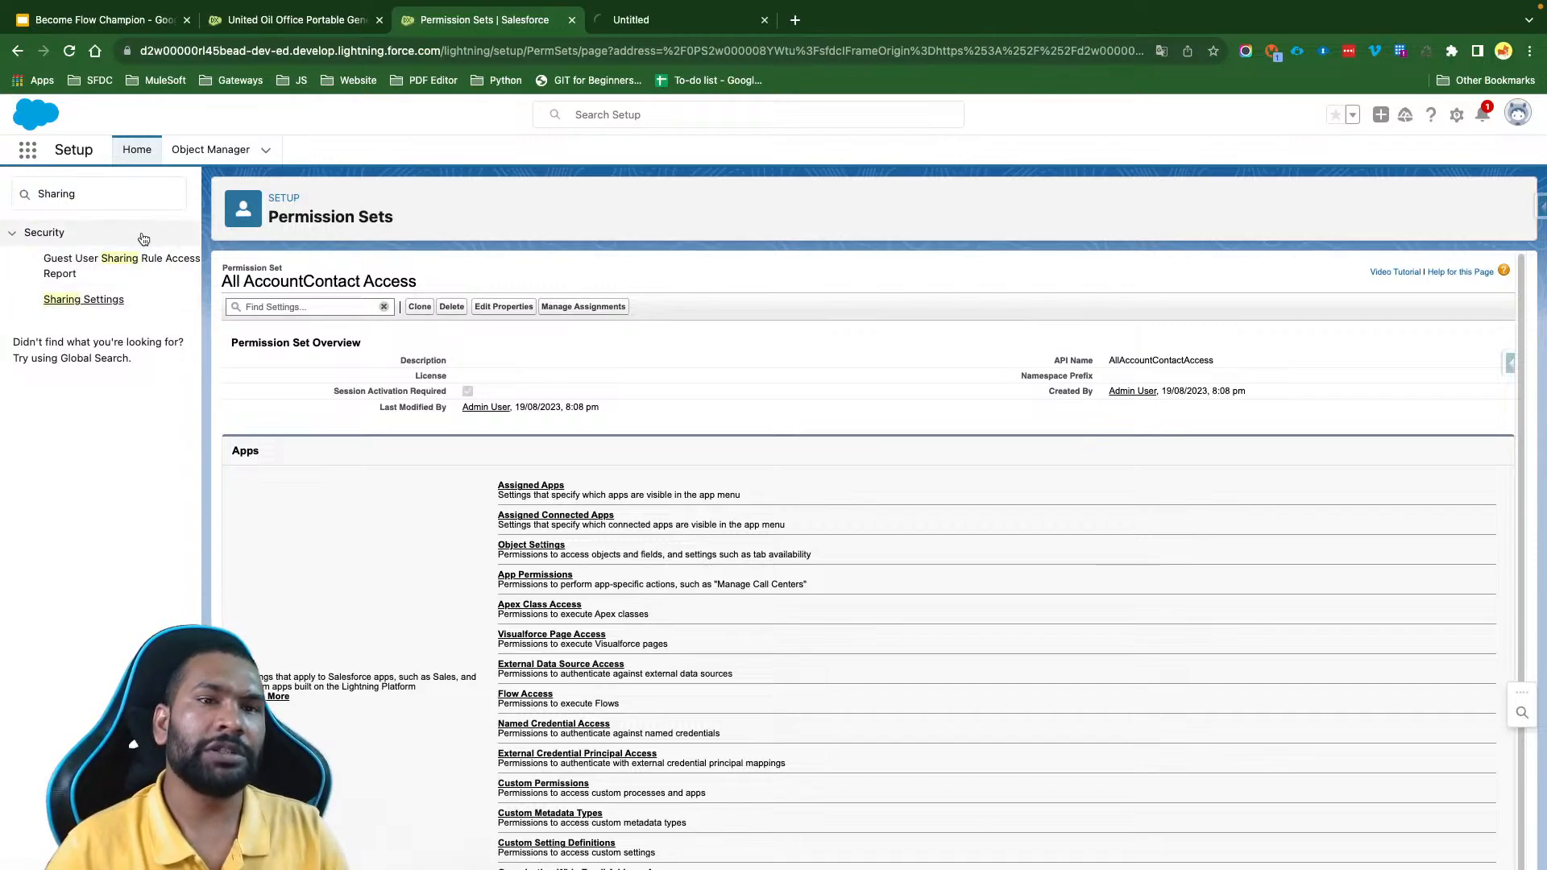
{"action": "double_click", "coordinate": [57, 194]}
{"action": "key", "text": "BackSpace"}
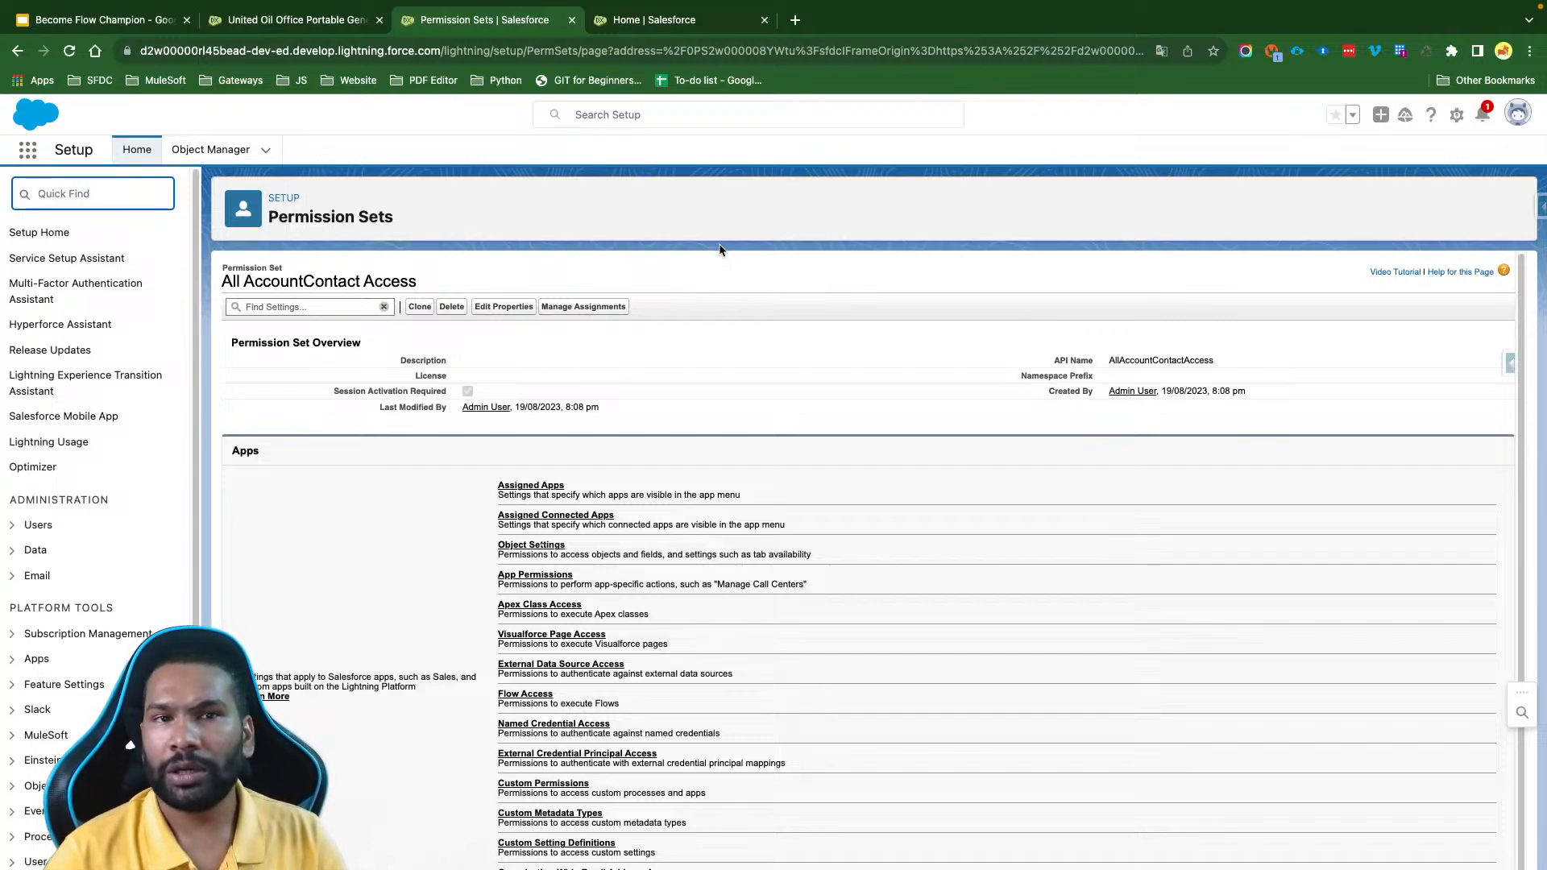
{"action": "left_click", "coordinate": [649, 20]}
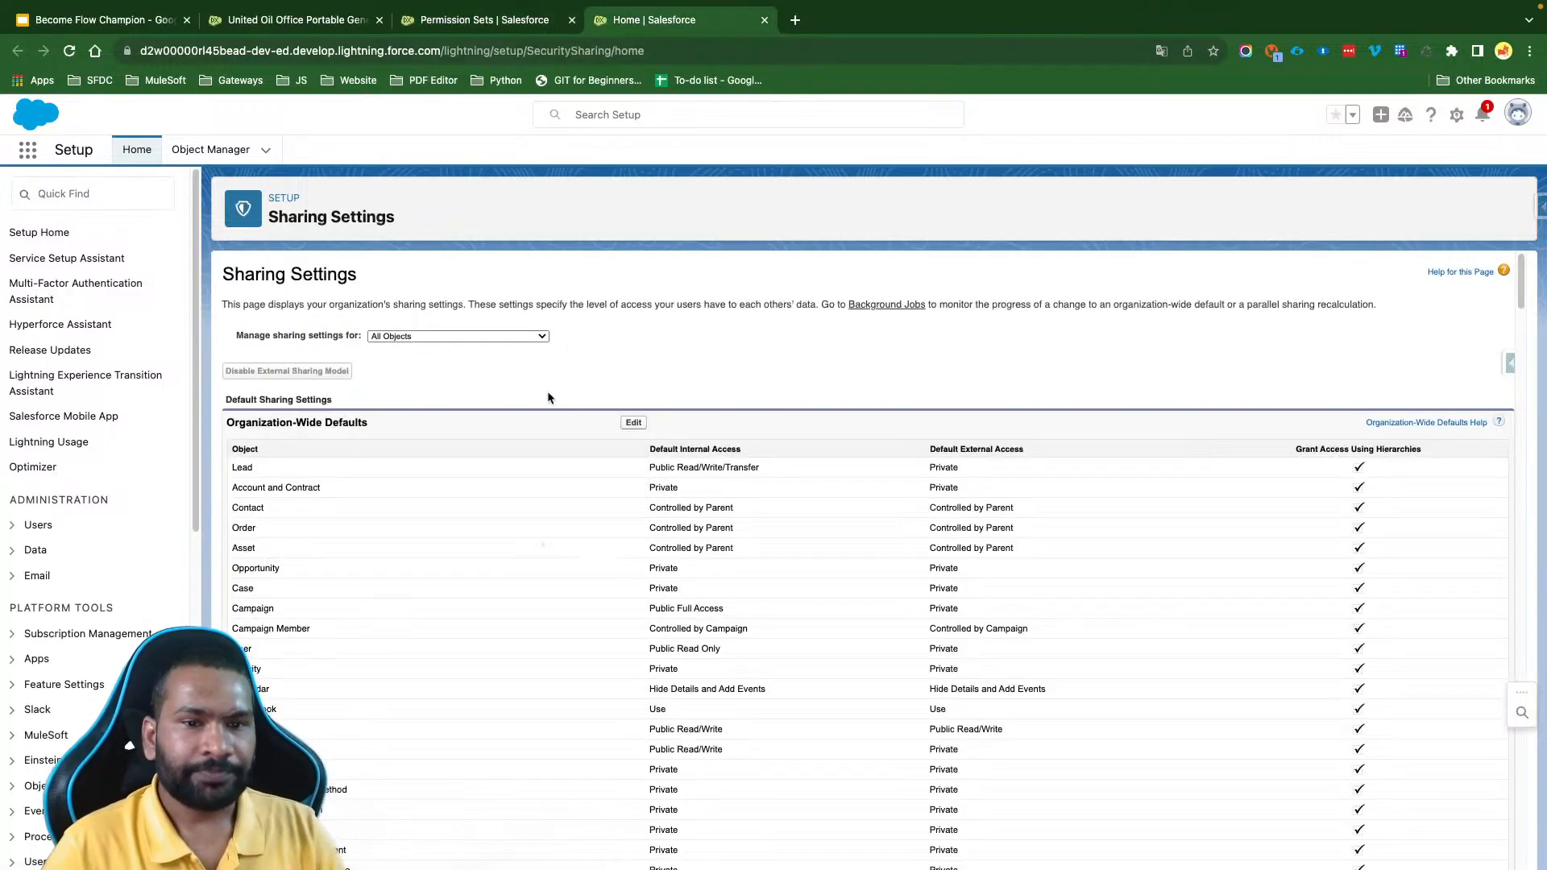
- Examine the organization-wide default internal access for Account and Contract and for Contact
{"action": "left_click_drag", "start_coordinate": [332, 490], "coordinate": [234, 492]}
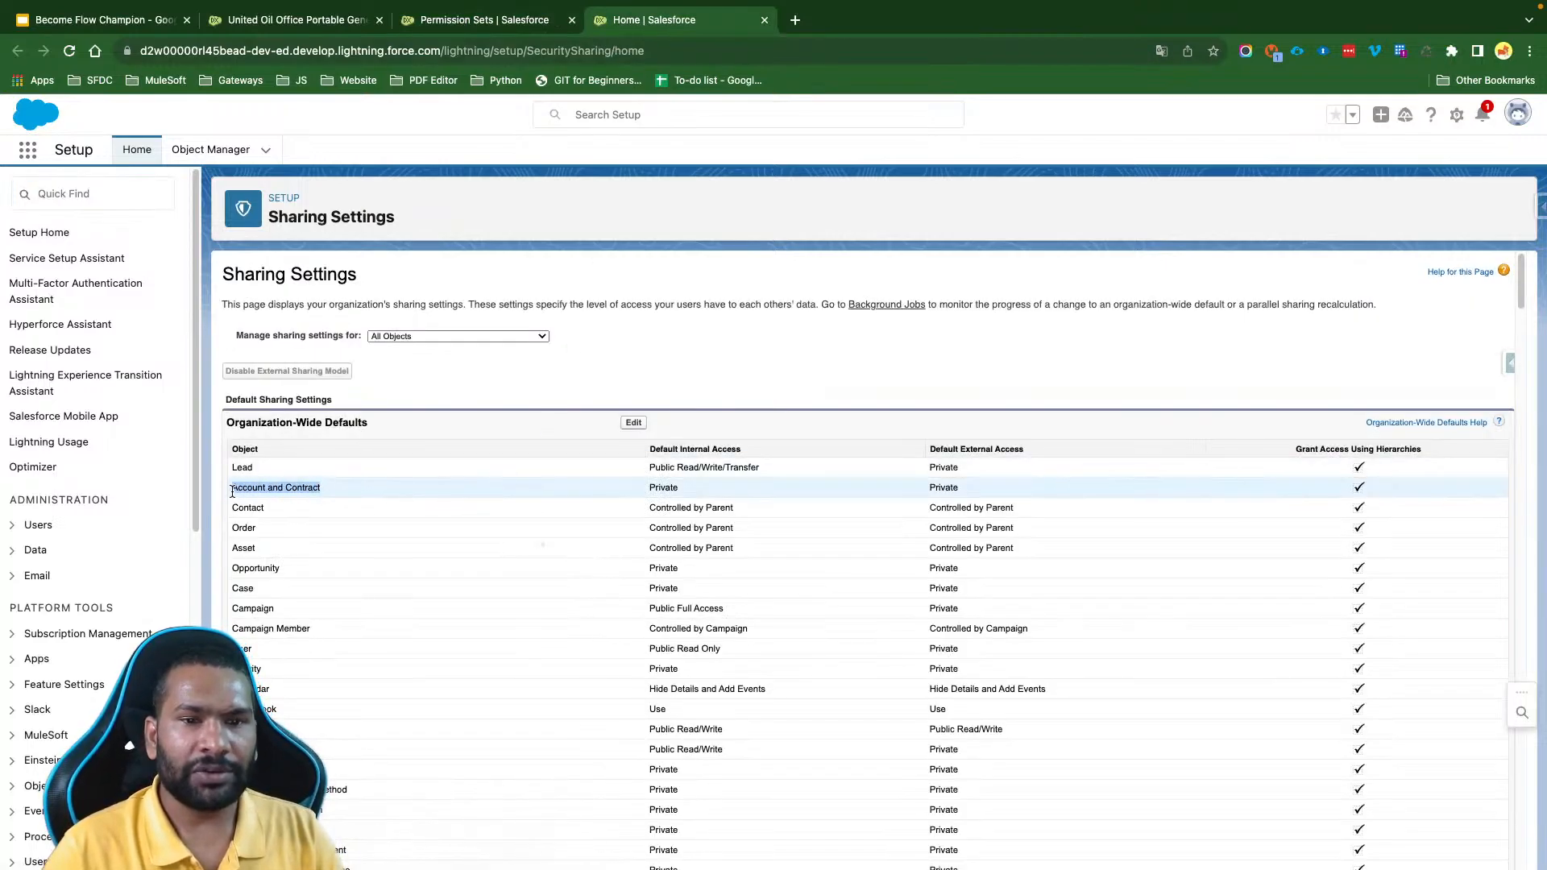
{"action": "double_click", "coordinate": [661, 487]}
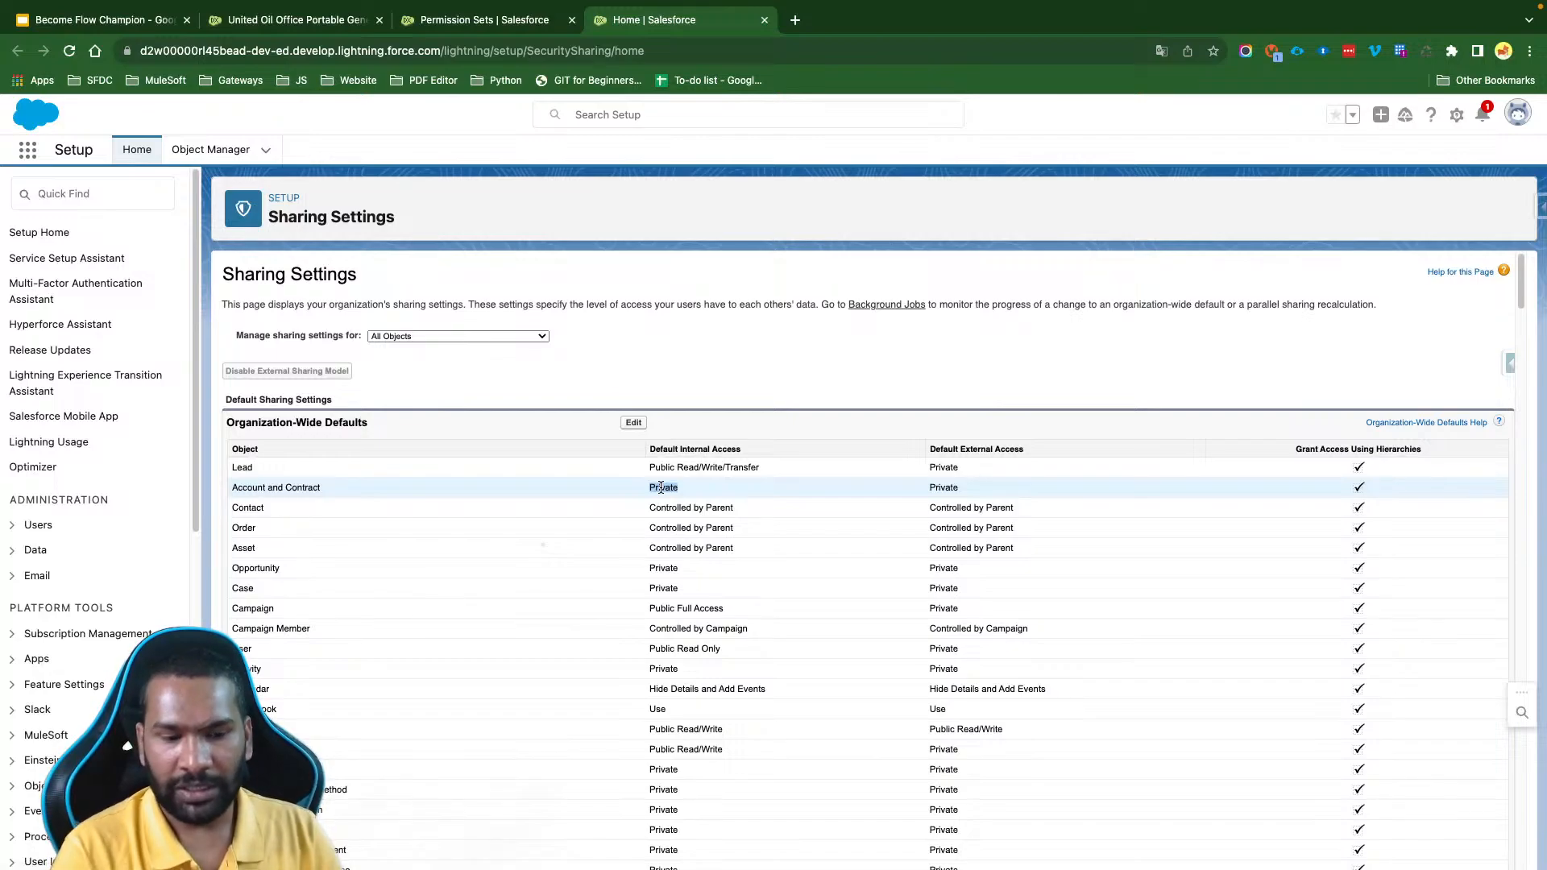
{"action": "left_click", "coordinate": [674, 400]}
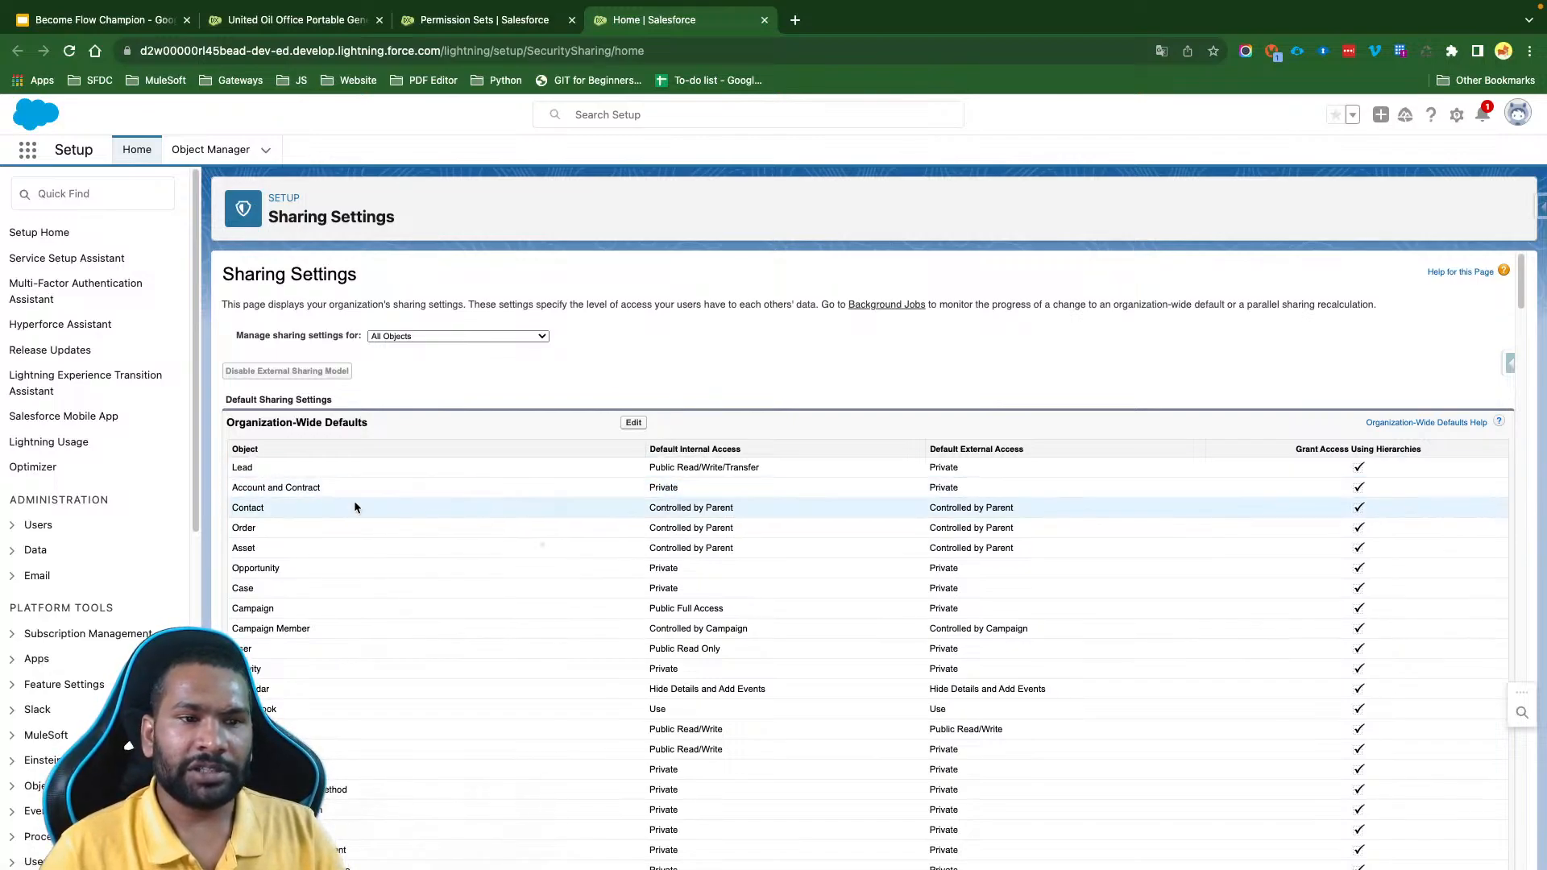
{"action": "left_click_drag", "start_coordinate": [335, 489], "coordinate": [230, 489]}
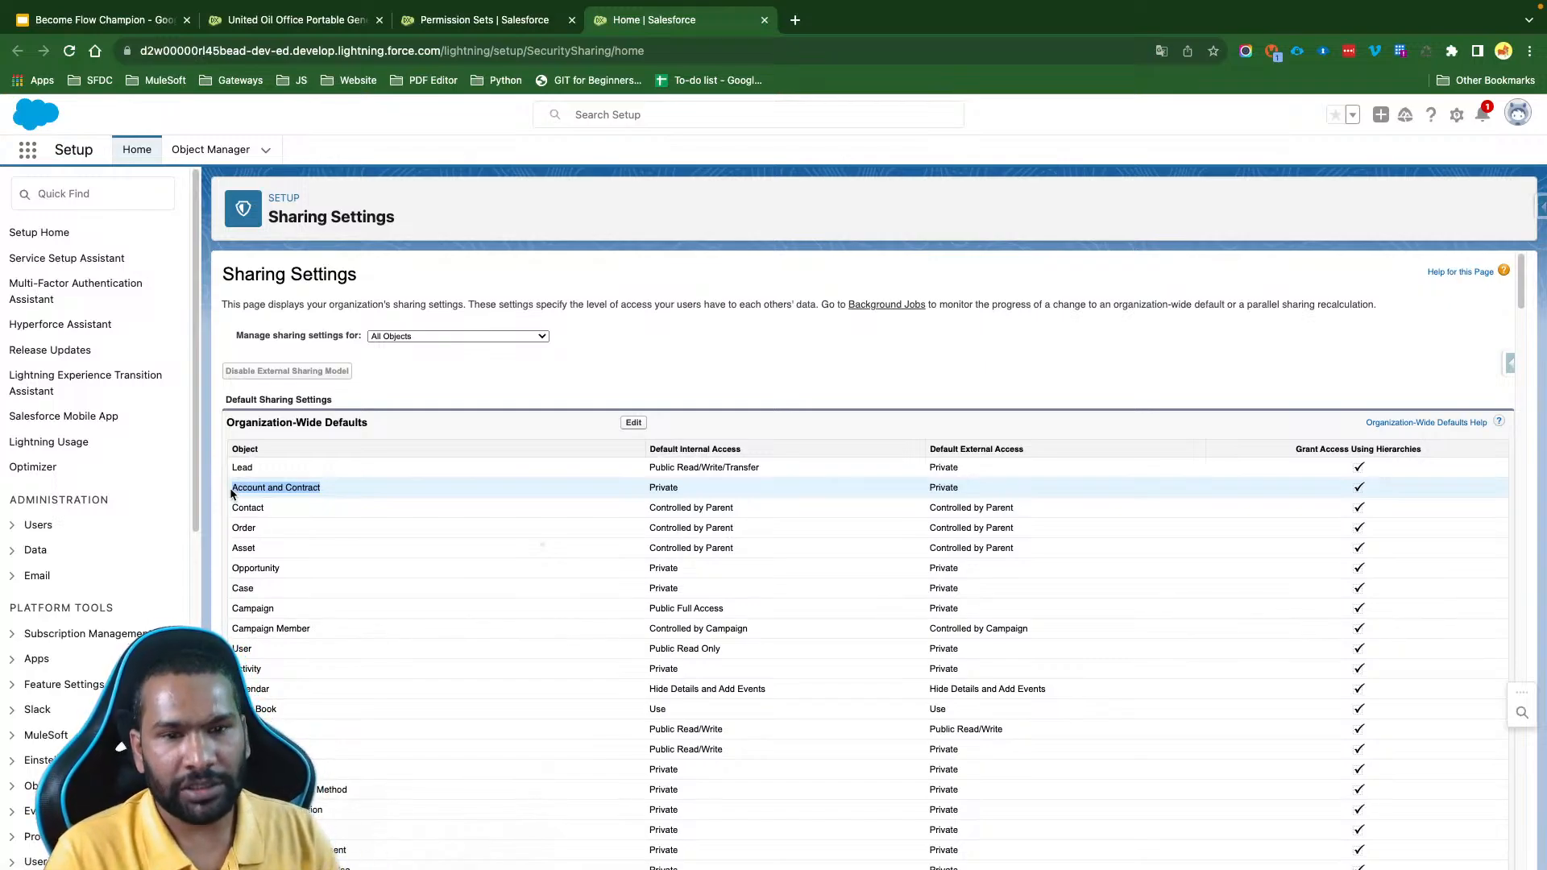
{"action": "double_click", "coordinate": [232, 488]}
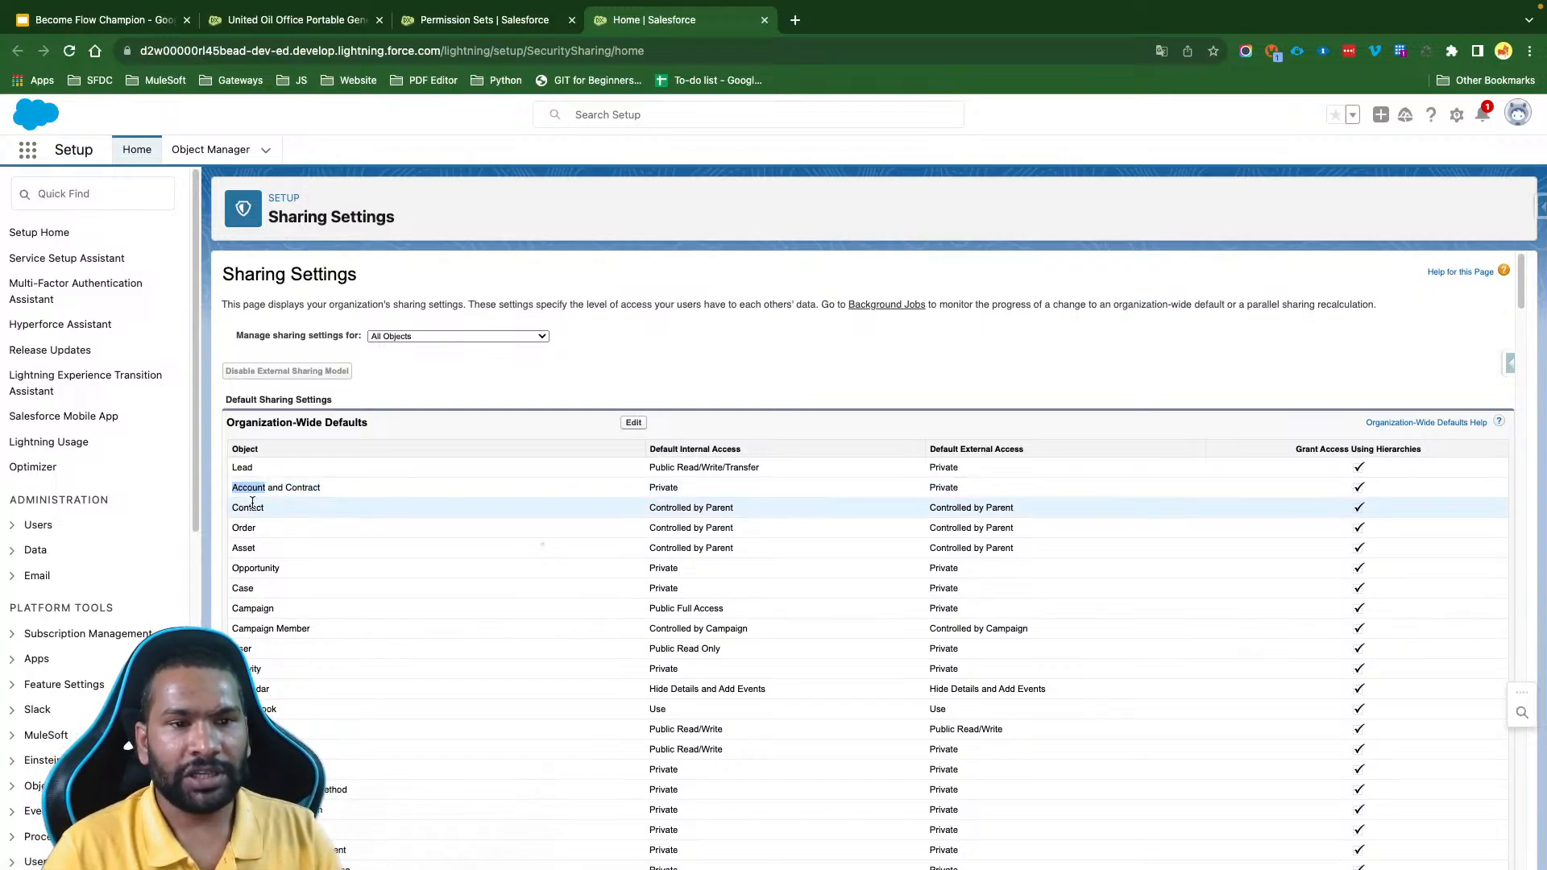
{"action": "double_click", "coordinate": [253, 507]}
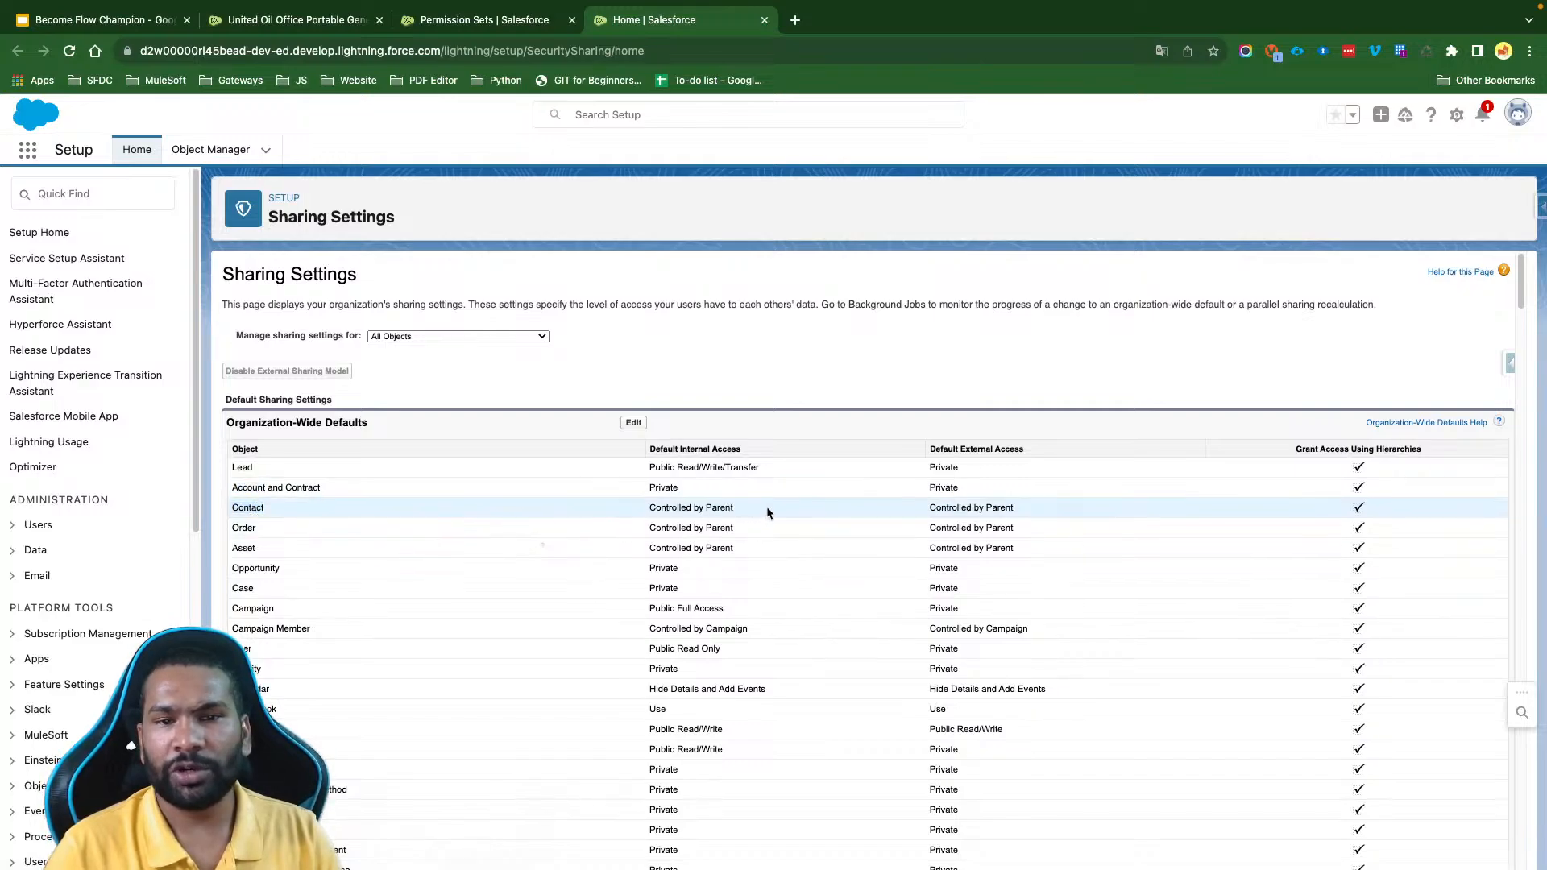
{"action": "left_click_drag", "start_coordinate": [767, 506], "coordinate": [656, 509]}
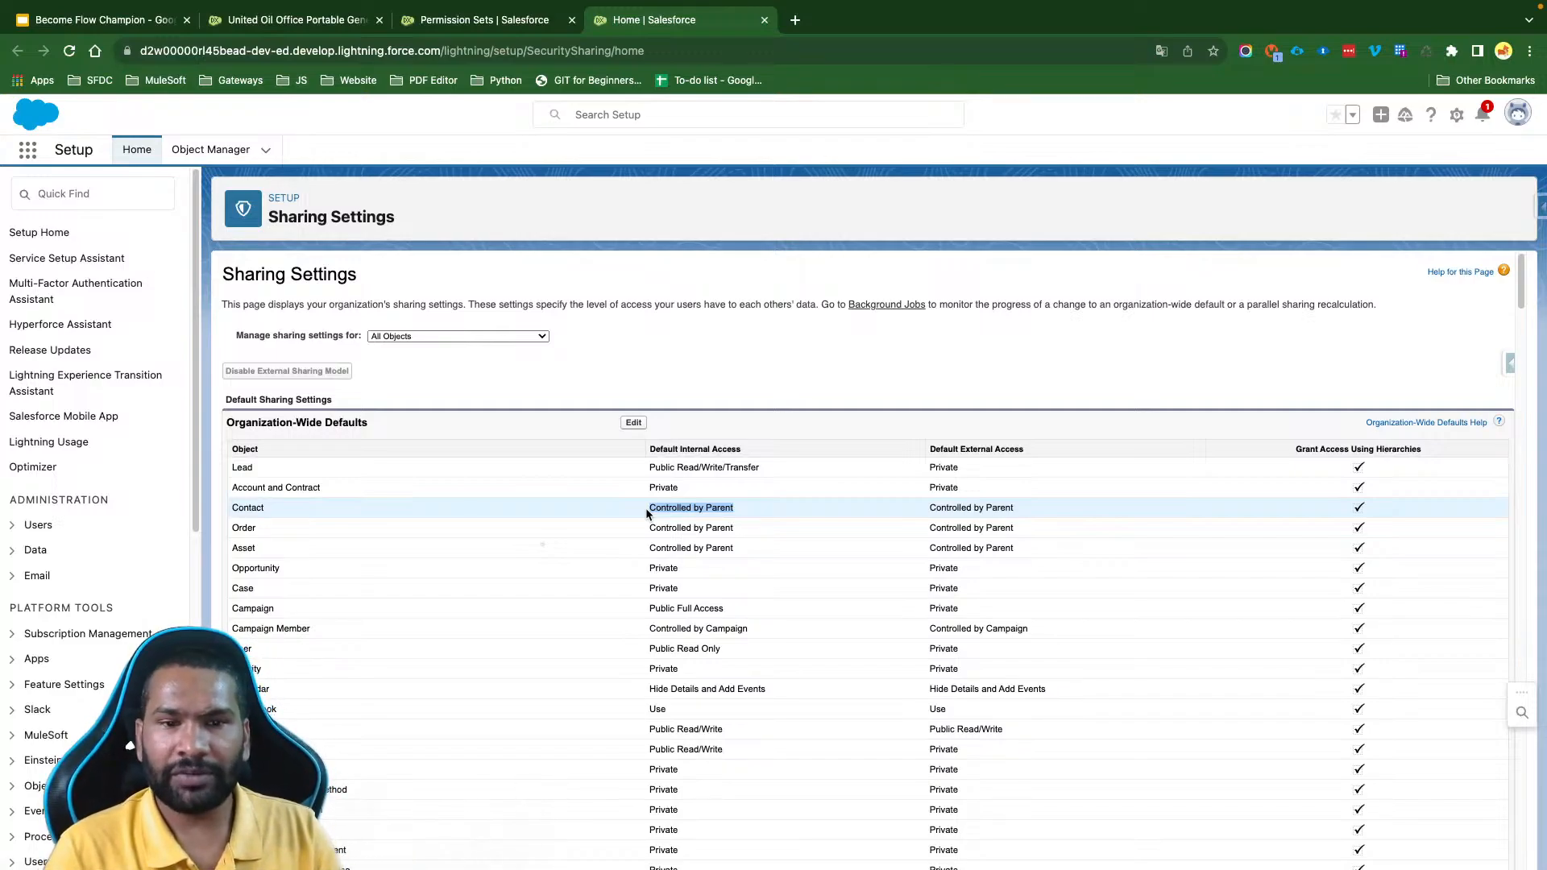
{"action": "double_click", "coordinate": [248, 488]}
{"action": "left_click", "coordinate": [315, 513]}
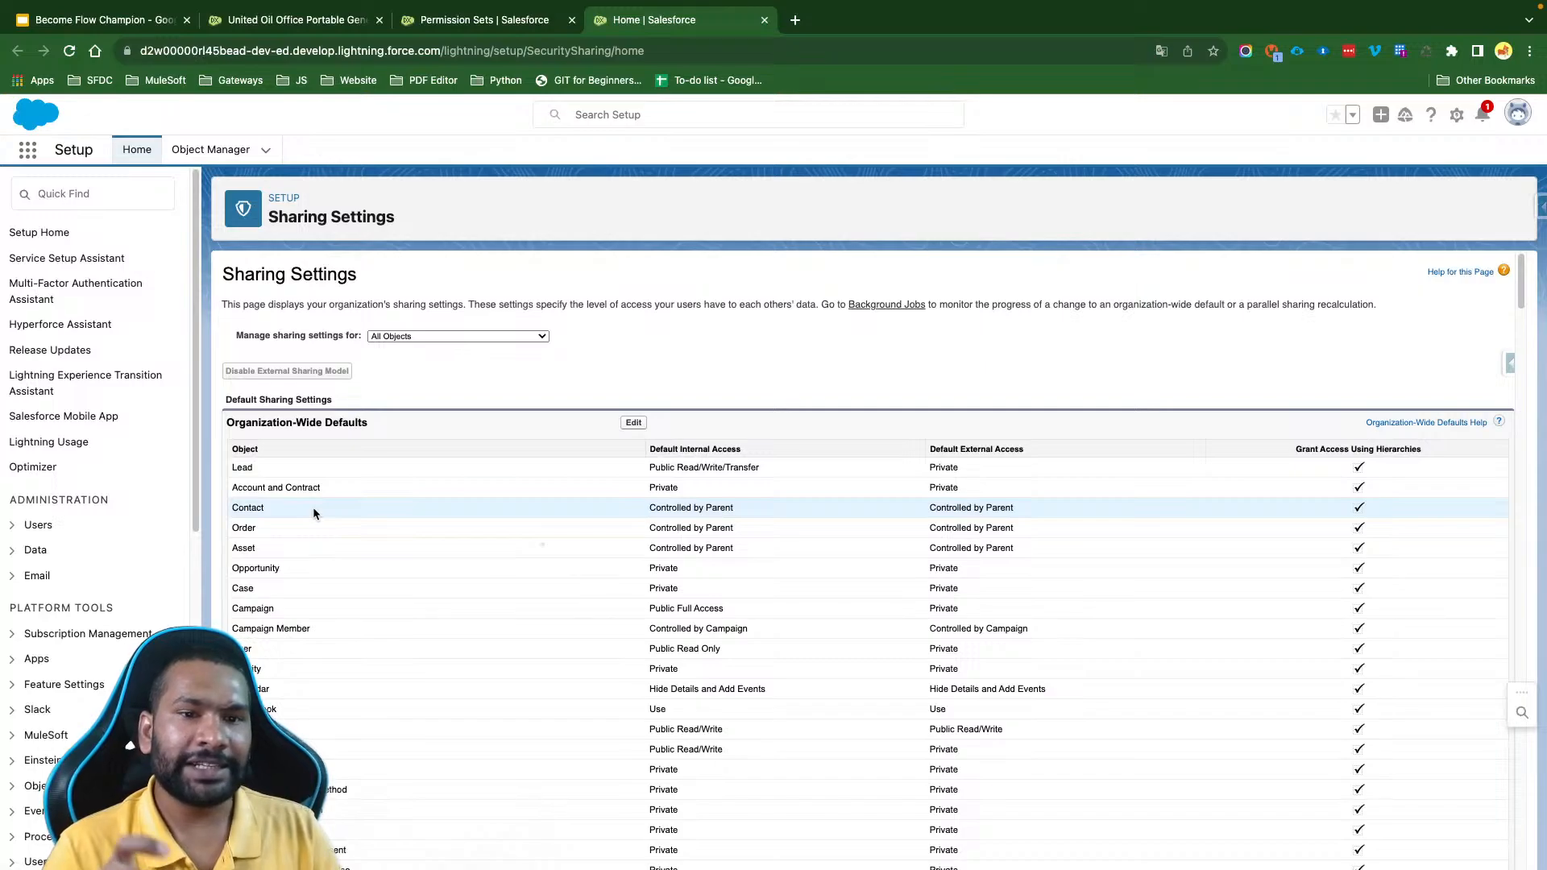
- Find Users in Setup, open the active user with the Minimum Access - Salesforce profile, and check the assigned role and profile
{"action": "left_click", "coordinate": [89, 193]}
{"action": "type", "text": "user"}
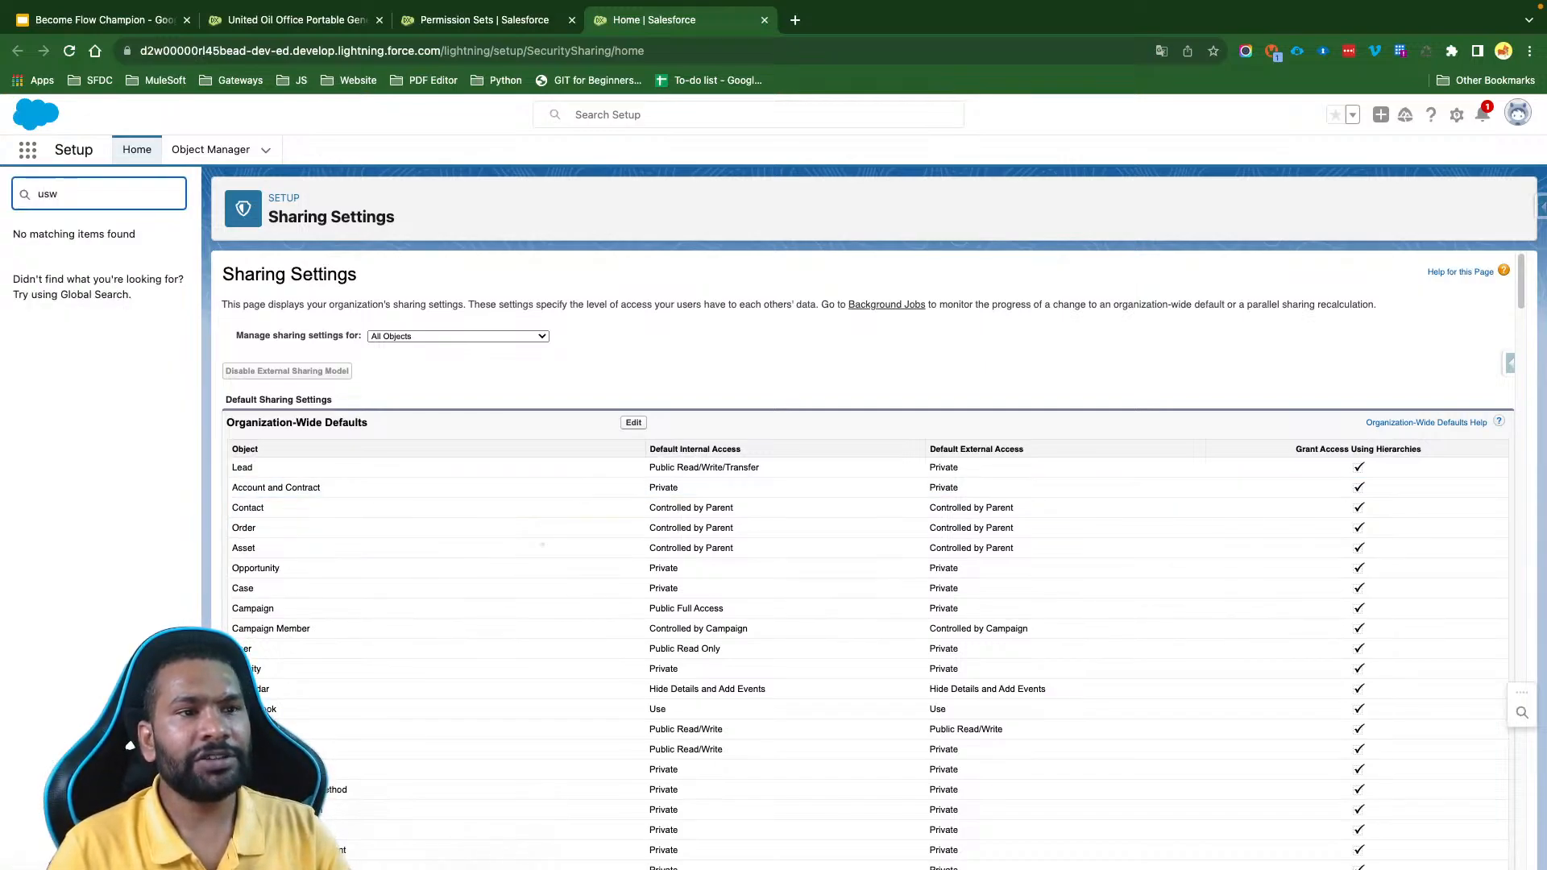
{"action": "left_click", "coordinate": [65, 436]}
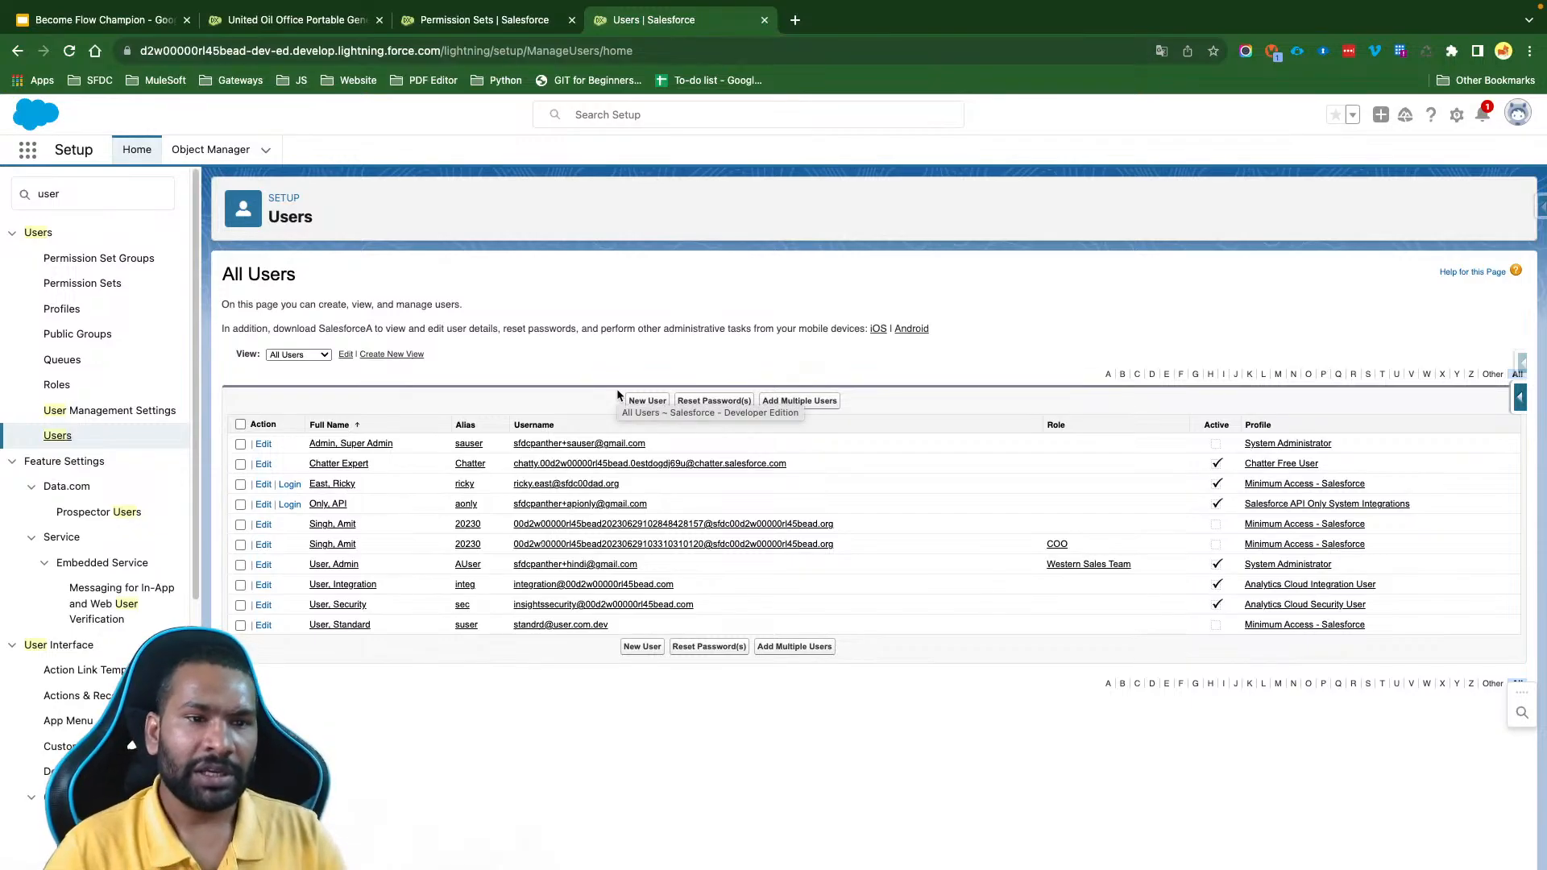
{"action": "left_click", "coordinate": [330, 484]}
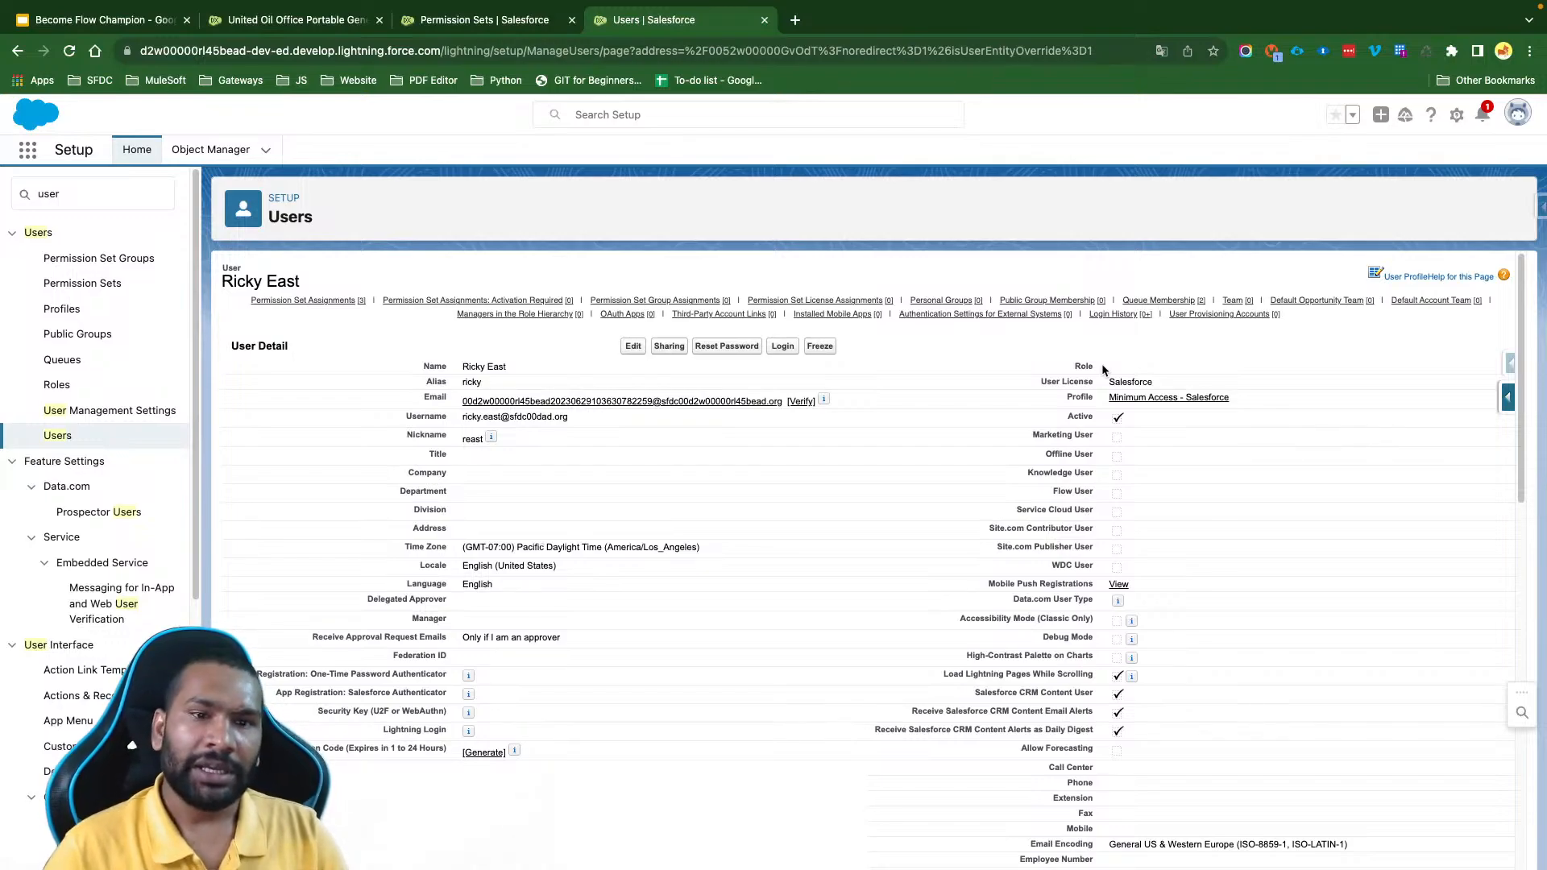
{"action": "left_click_drag", "start_coordinate": [1233, 398], "coordinate": [1107, 398]}
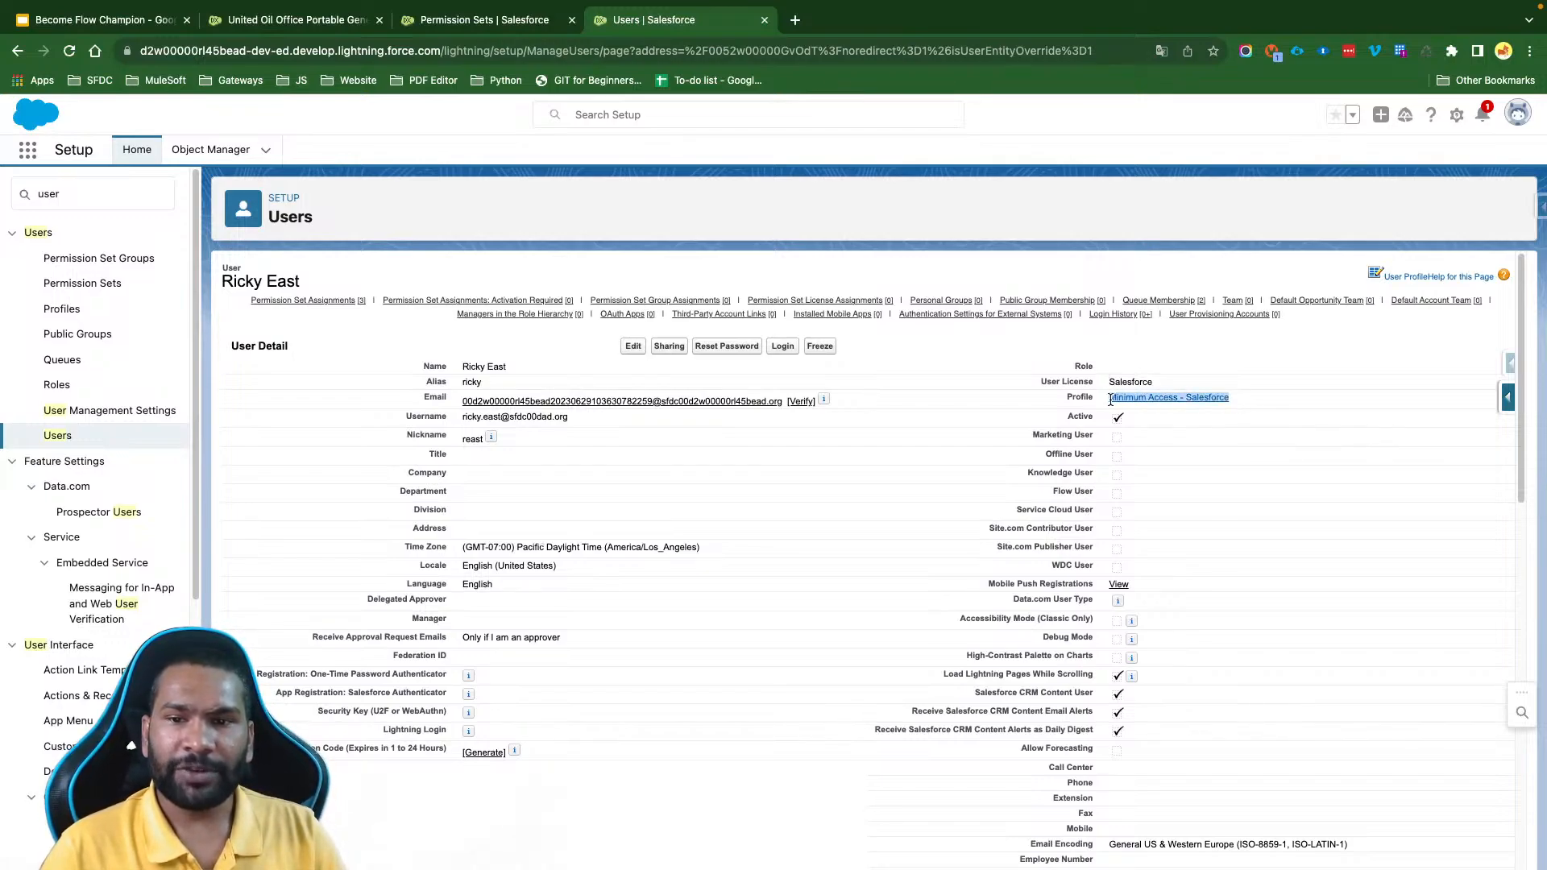
{"action": "left_click", "coordinate": [998, 451]}
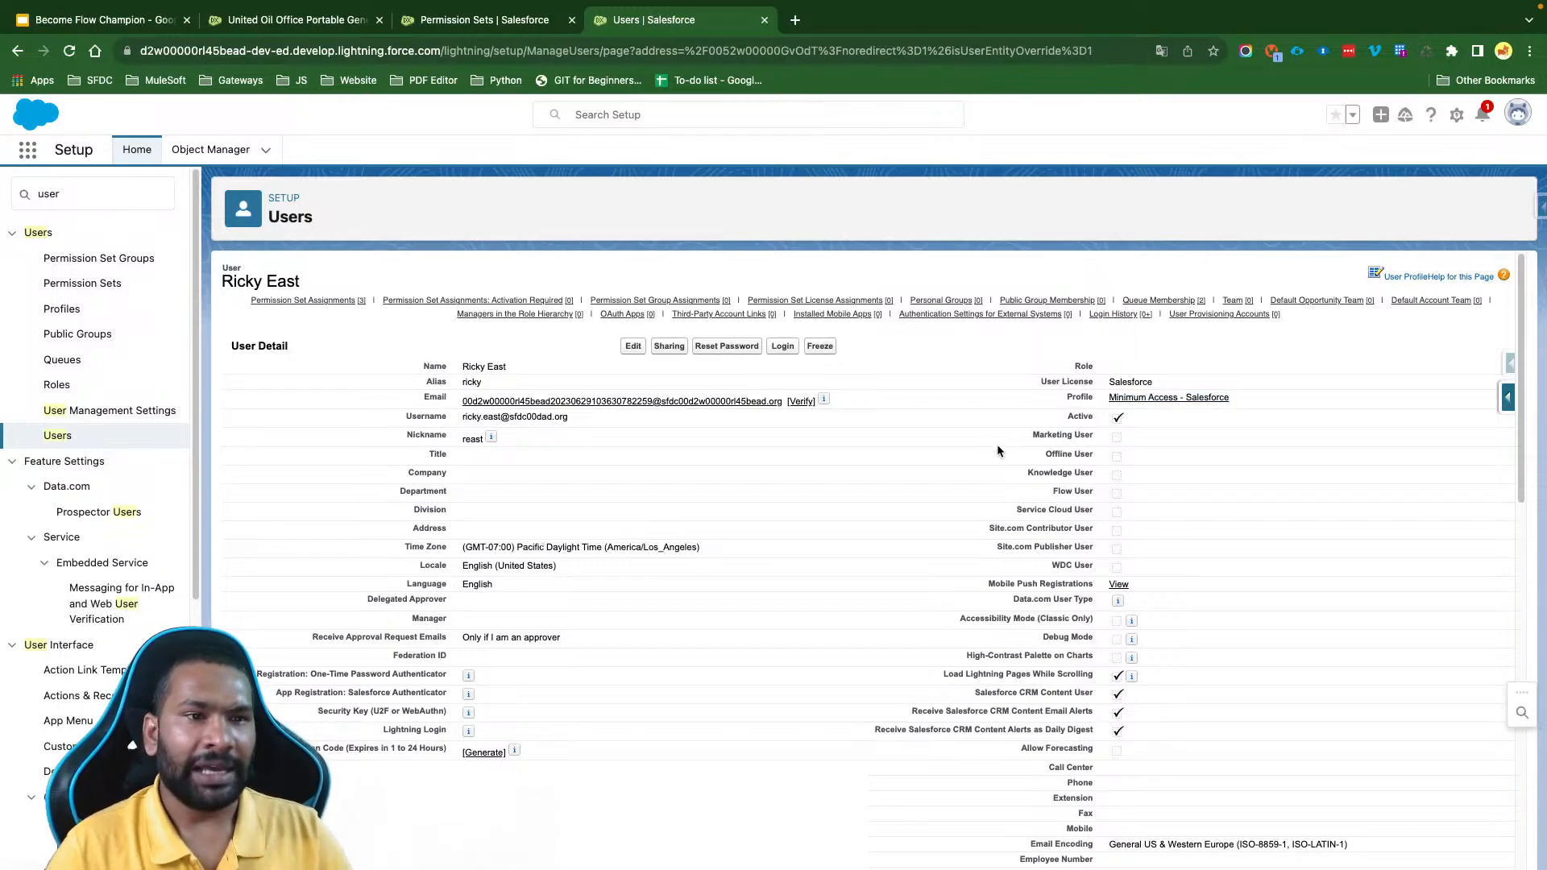
- Examine the permission sets already assigned to this user
{"action": "mouse_move", "coordinate": [311, 305]}
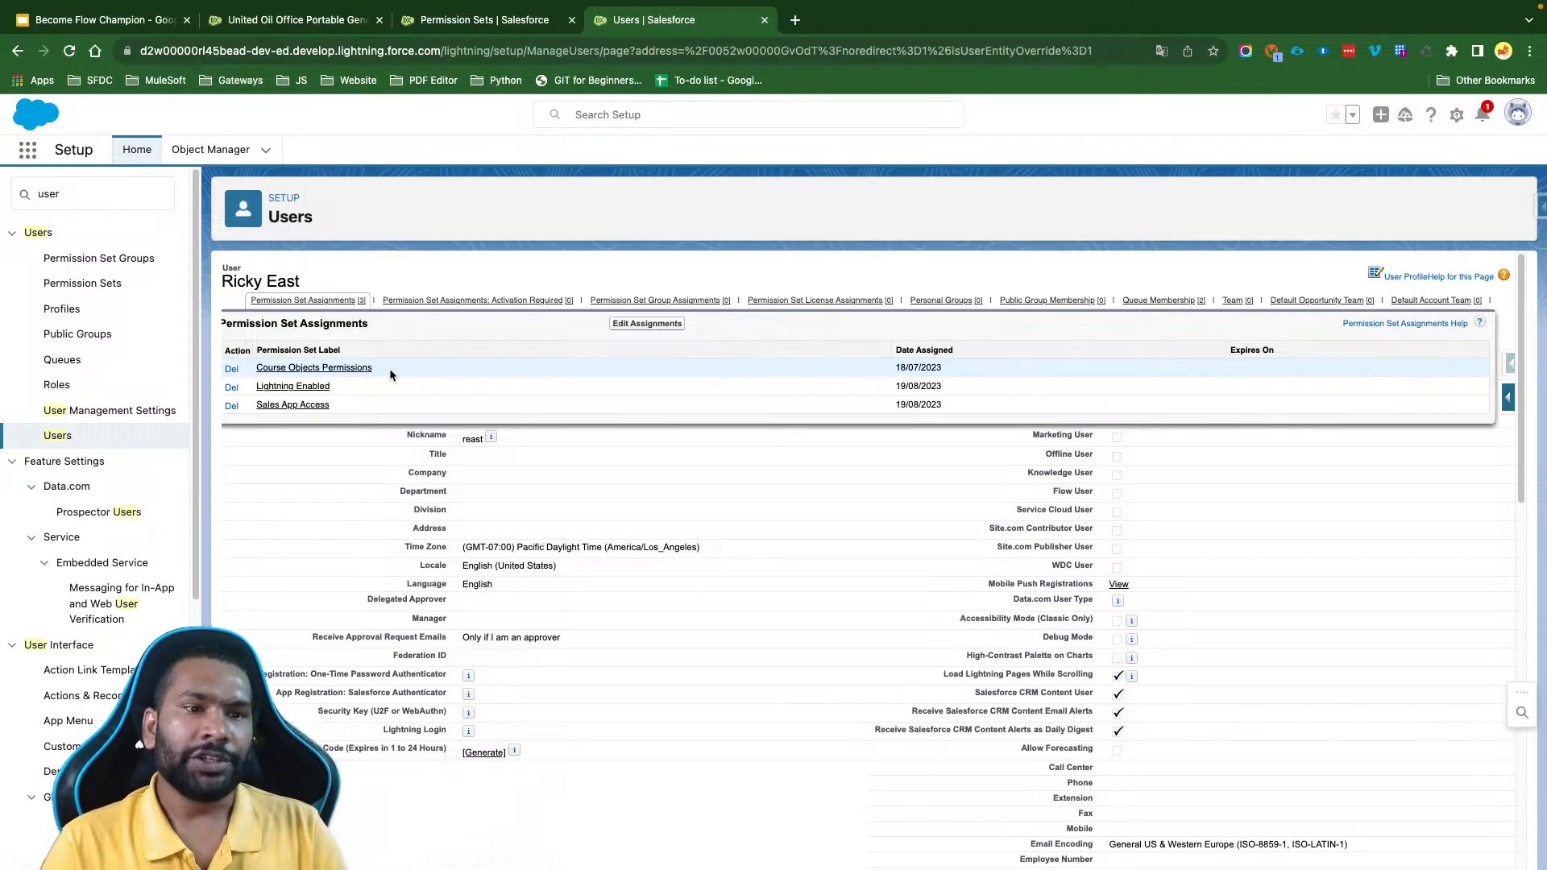
{"action": "left_click_drag", "start_coordinate": [389, 370], "coordinate": [253, 369]}
{"action": "left_click", "coordinate": [409, 375]}
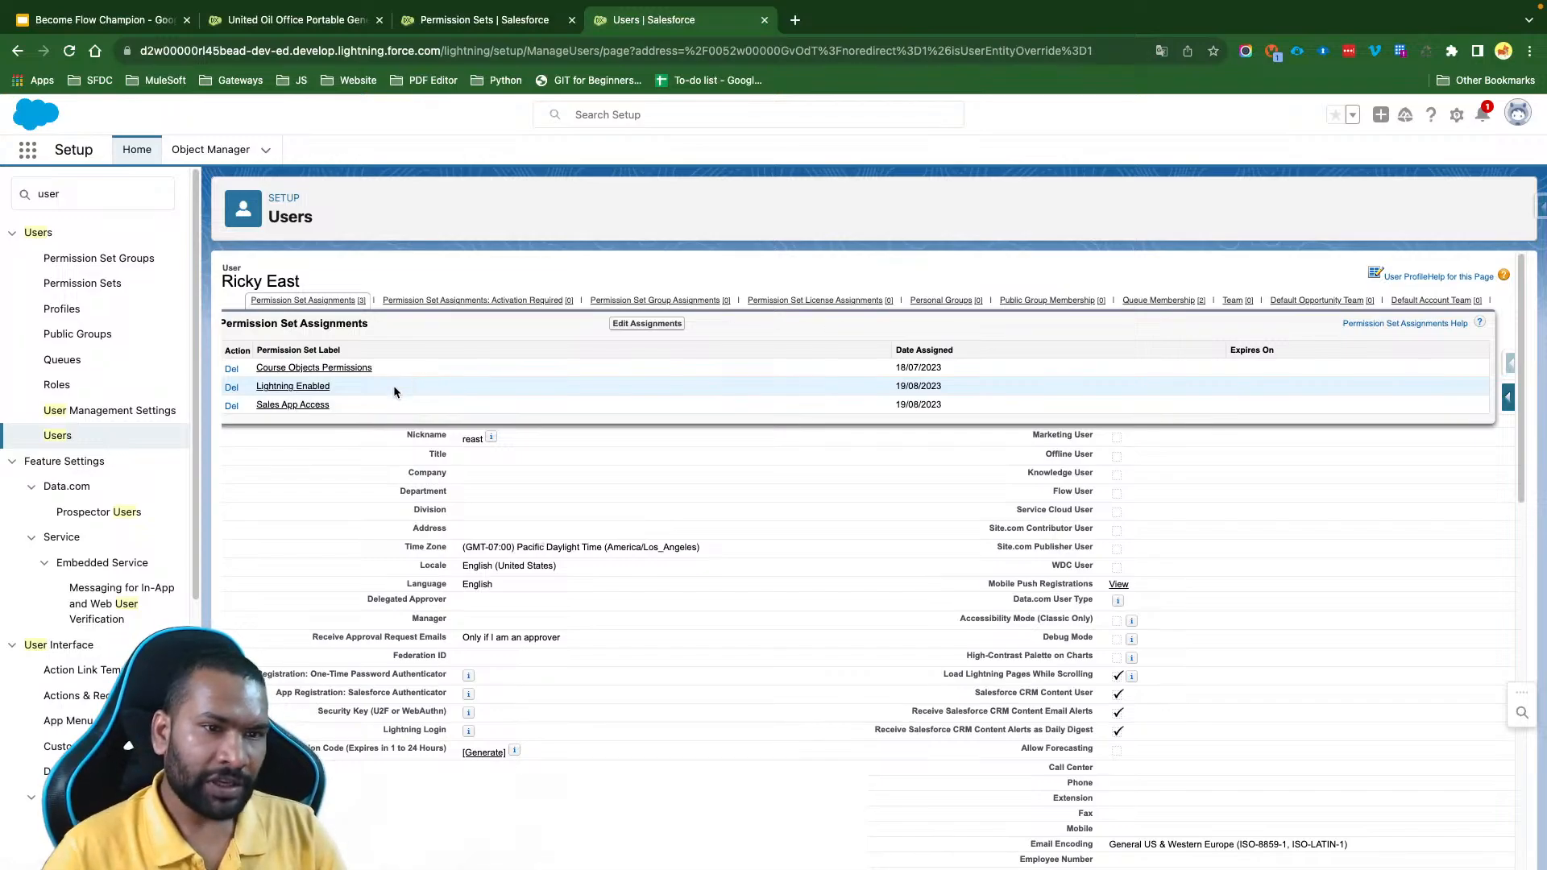
{"action": "left_click_drag", "start_coordinate": [346, 386], "coordinate": [254, 390]}
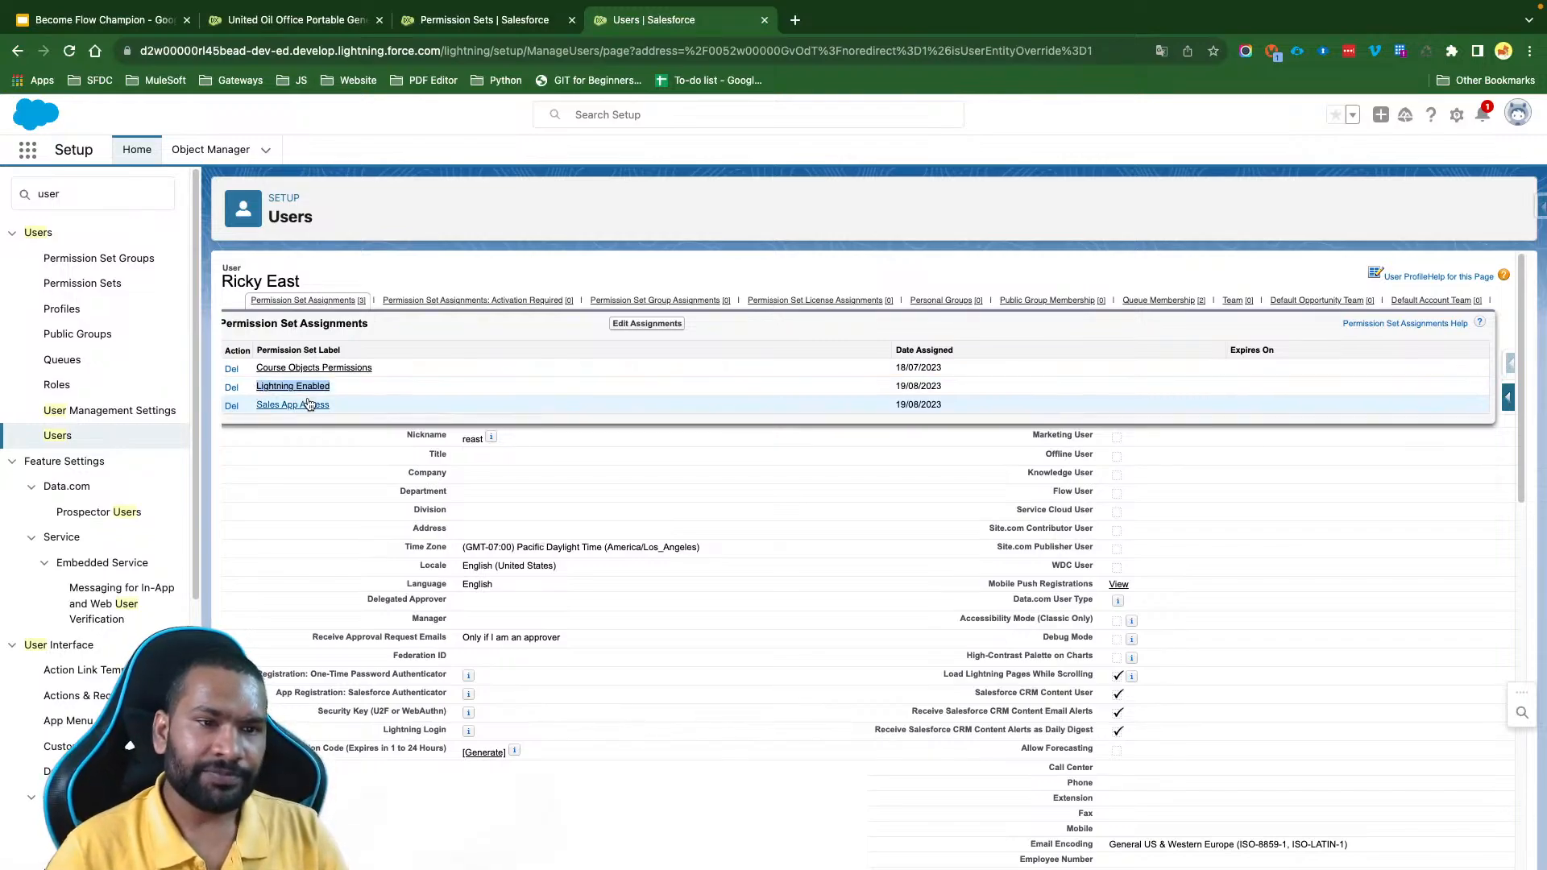
{"action": "left_click_drag", "start_coordinate": [345, 407], "coordinate": [255, 407]}
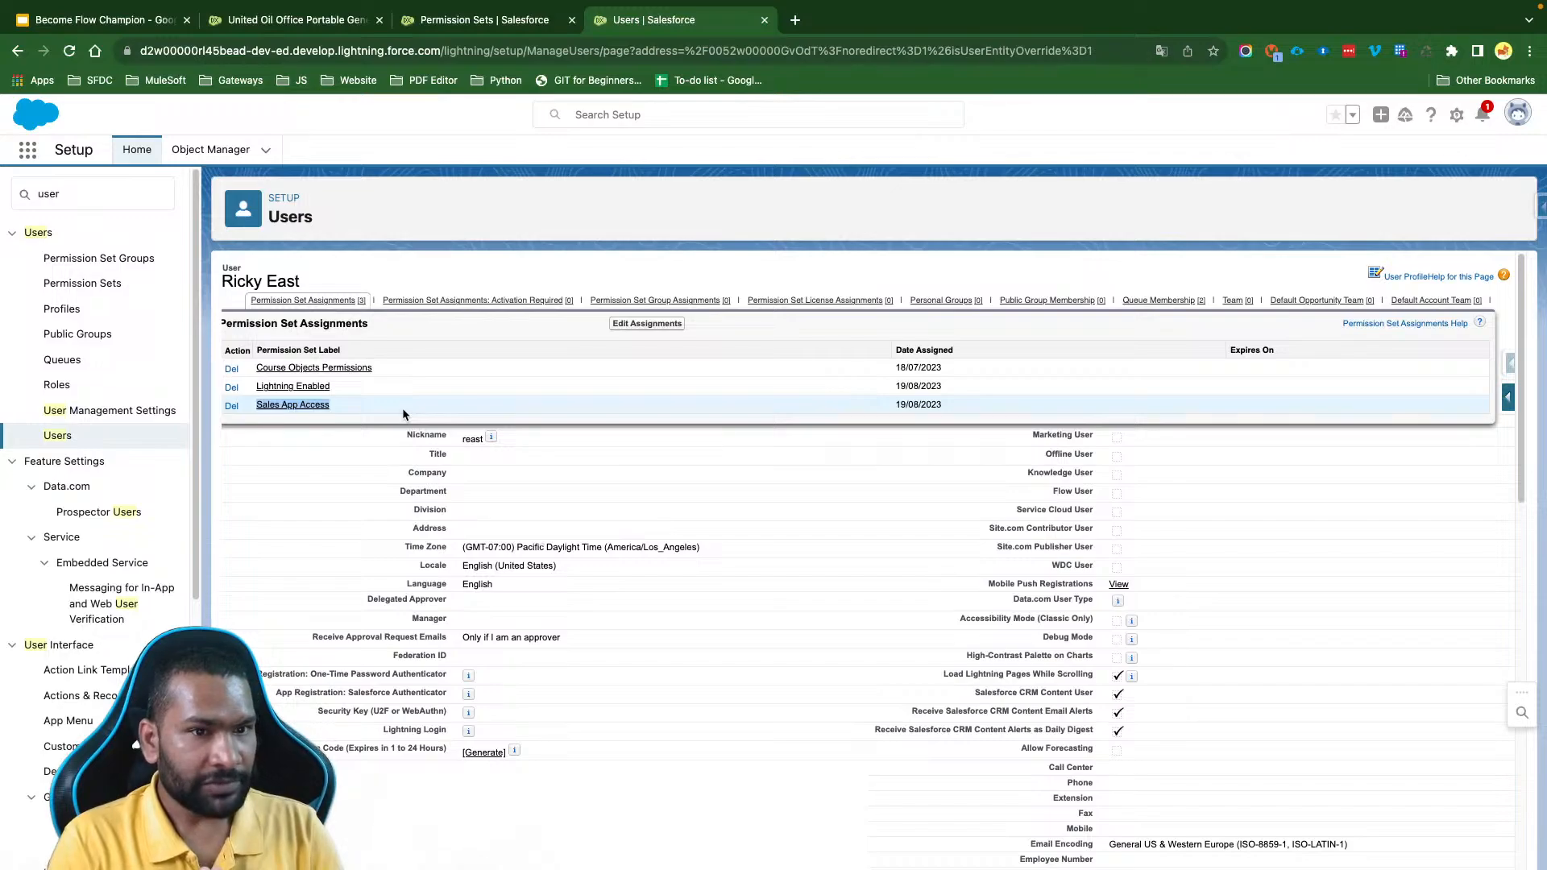
{"action": "left_click", "coordinate": [368, 419]}
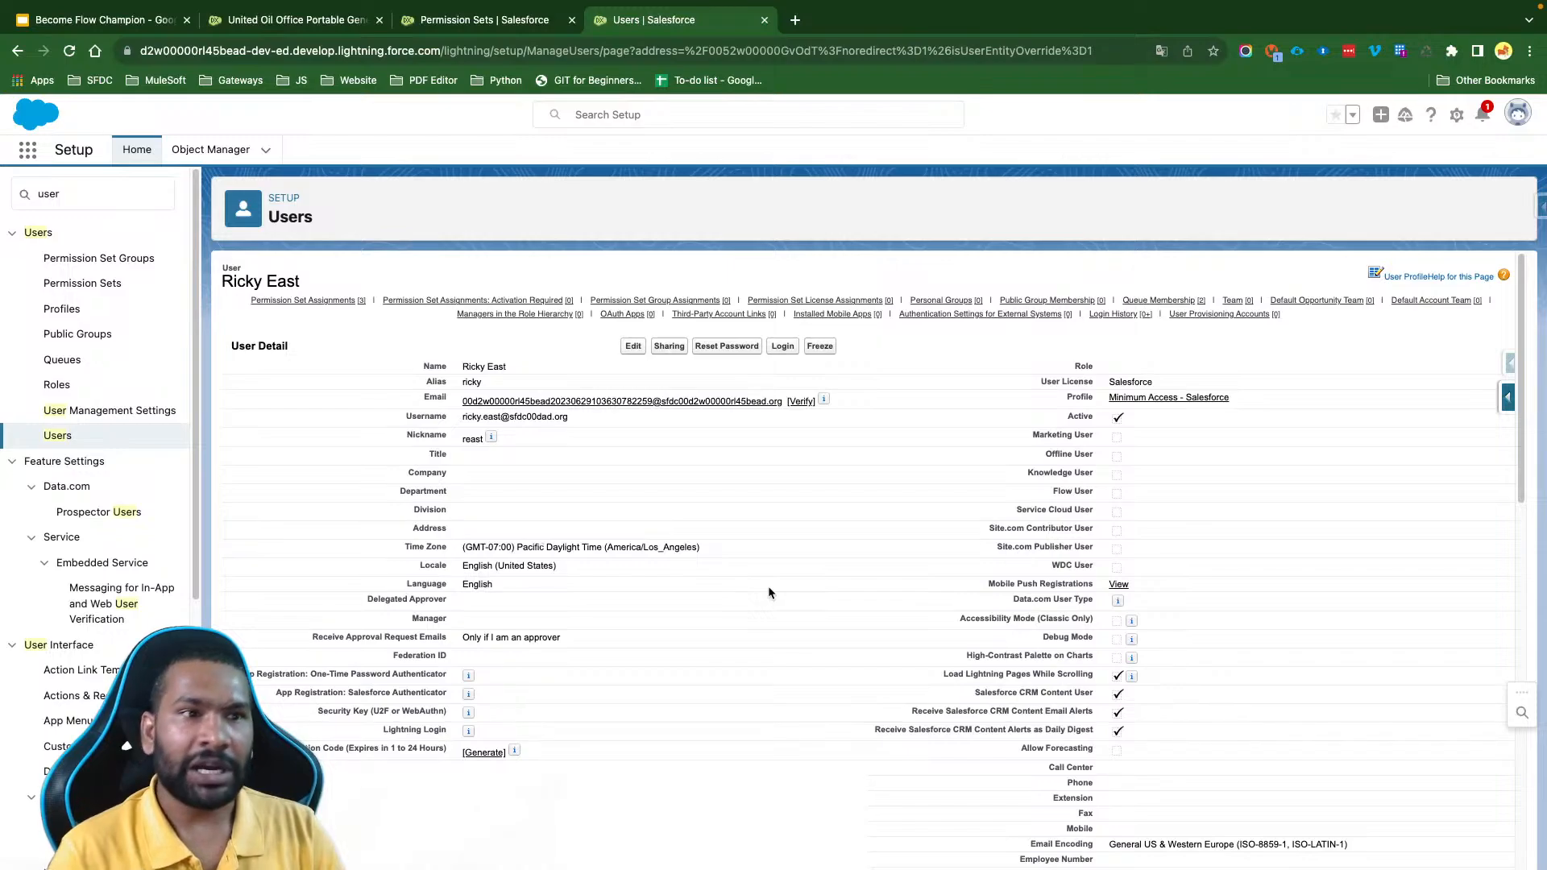
- Find Login Access Policies in Setup and check the Administrators Can Log in as Any User setting
{"action": "double_click", "coordinate": [84, 203]}
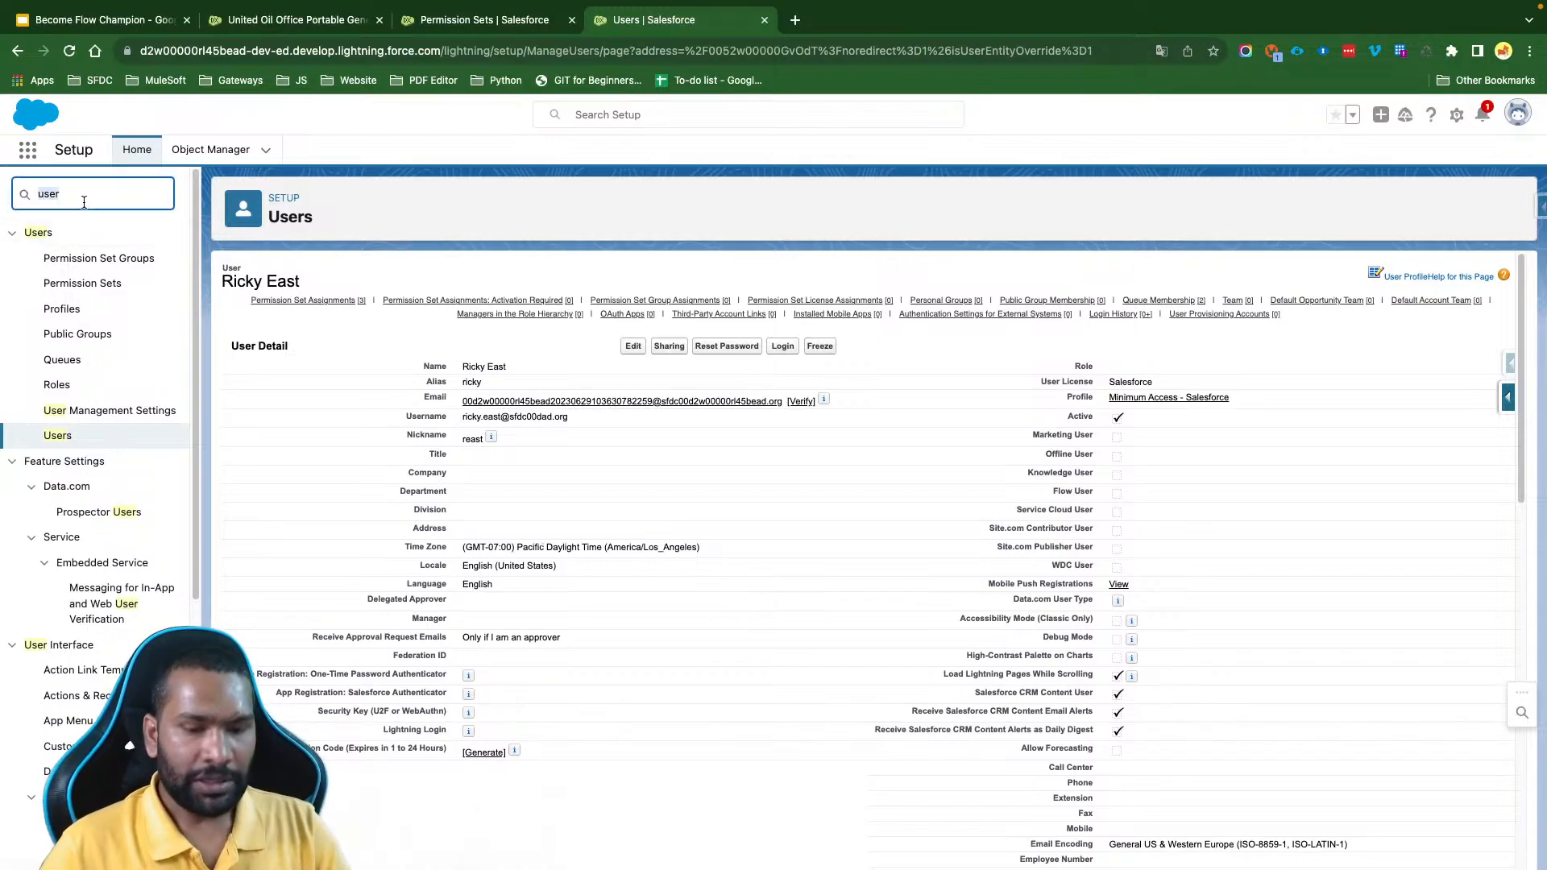
{"action": "type", "text": "login acc"}
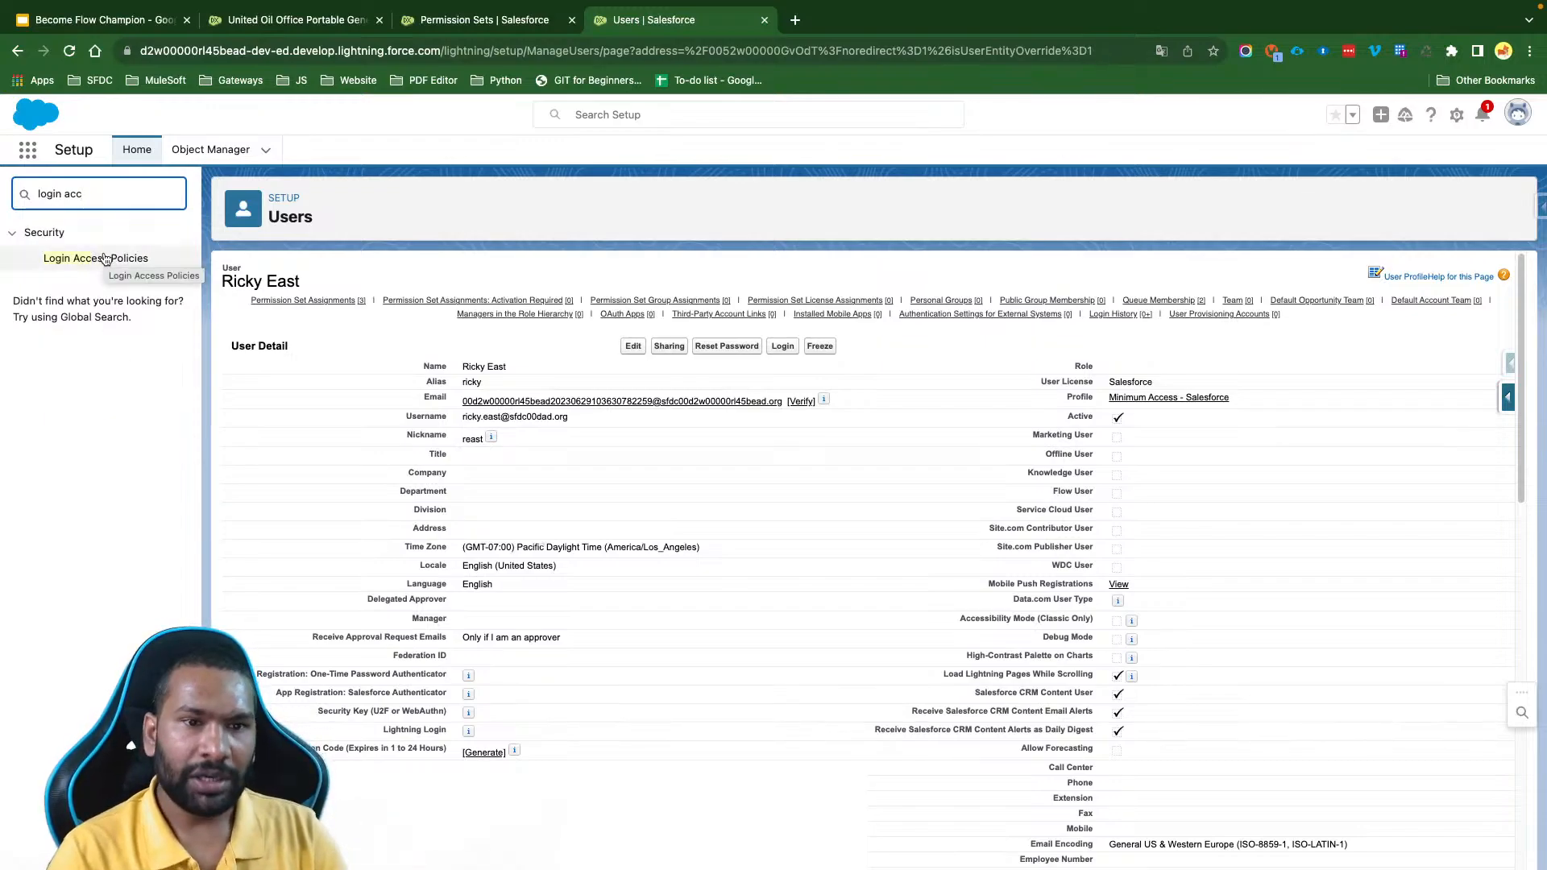
{"action": "left_click", "coordinate": [122, 259]}
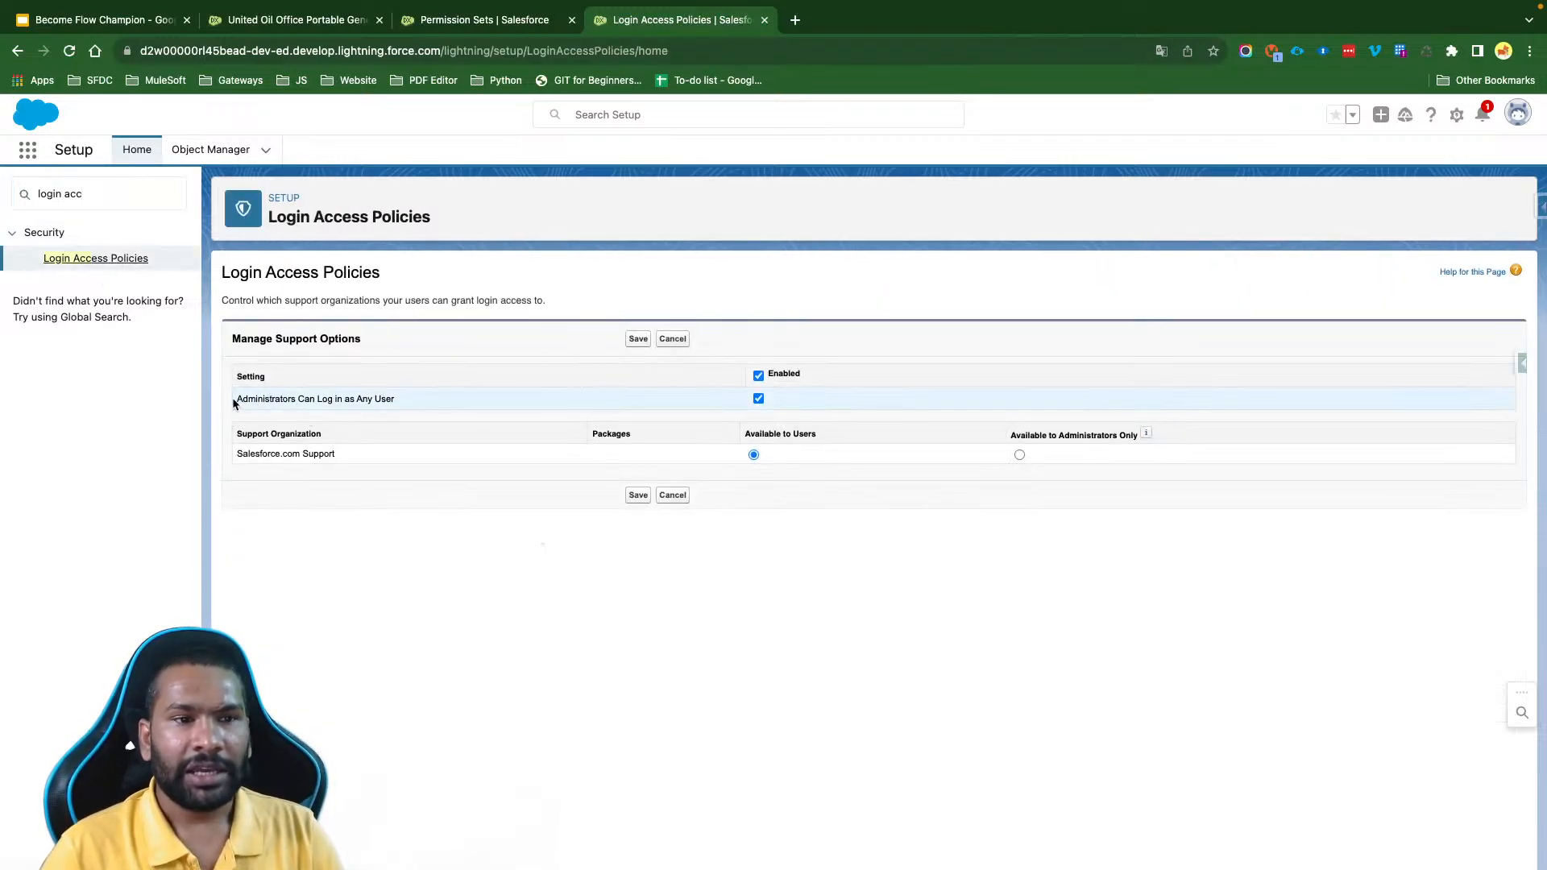
{"action": "left_click_drag", "start_coordinate": [234, 404], "coordinate": [409, 403]}
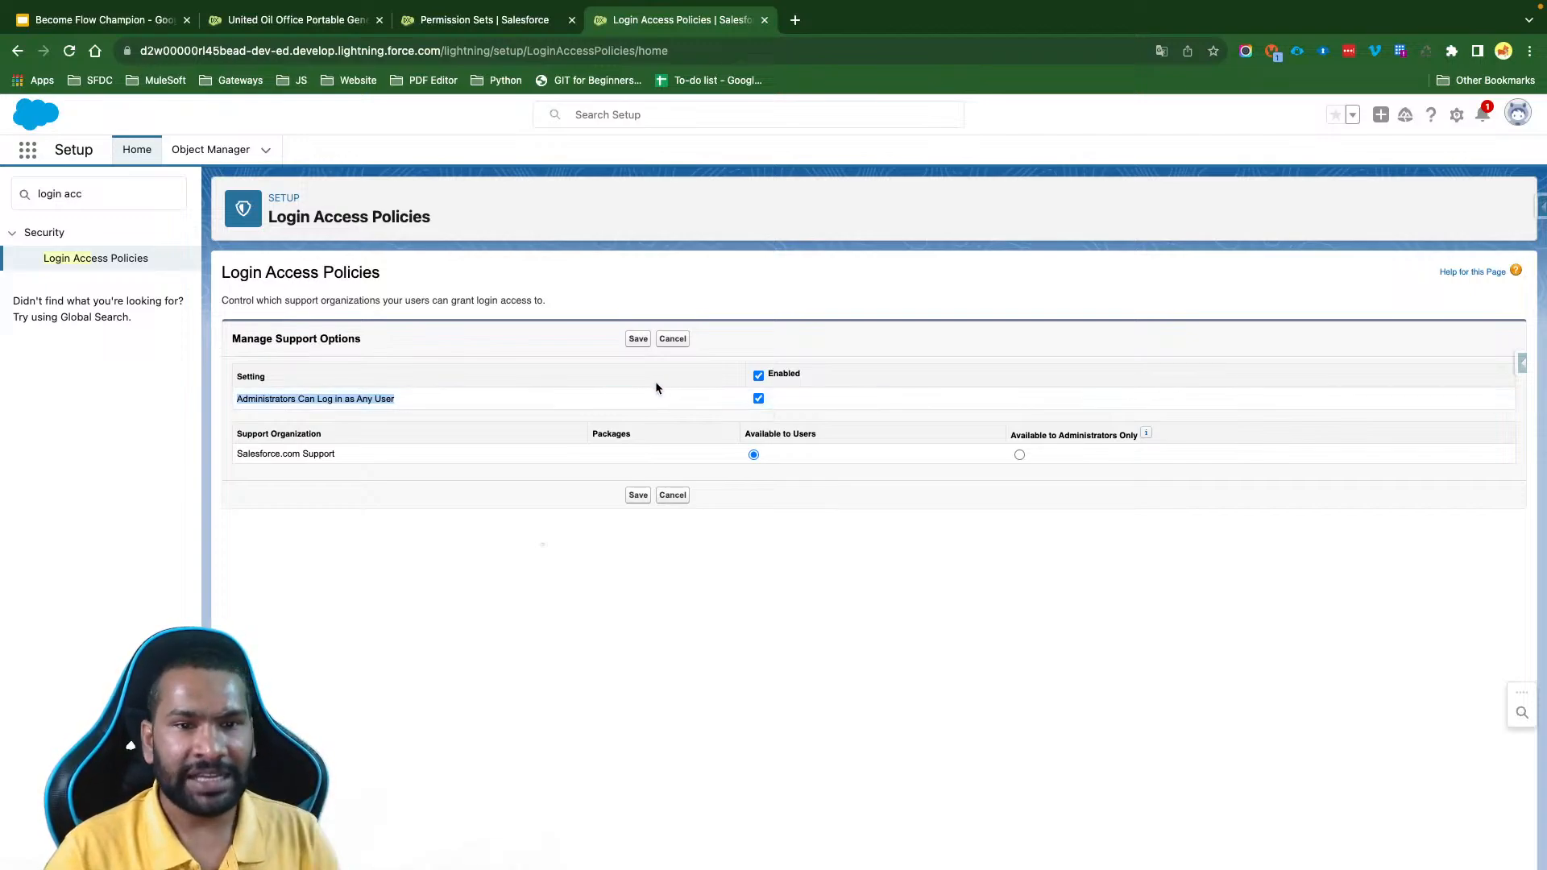
- Go back to the Users list in Setup and reopen the detail page of the active Minimum Access - Salesforce user
{"action": "triple_click", "coordinate": [98, 187]}
{"action": "key", "text": "BackSpace"}
{"action": "type", "text": "us"}
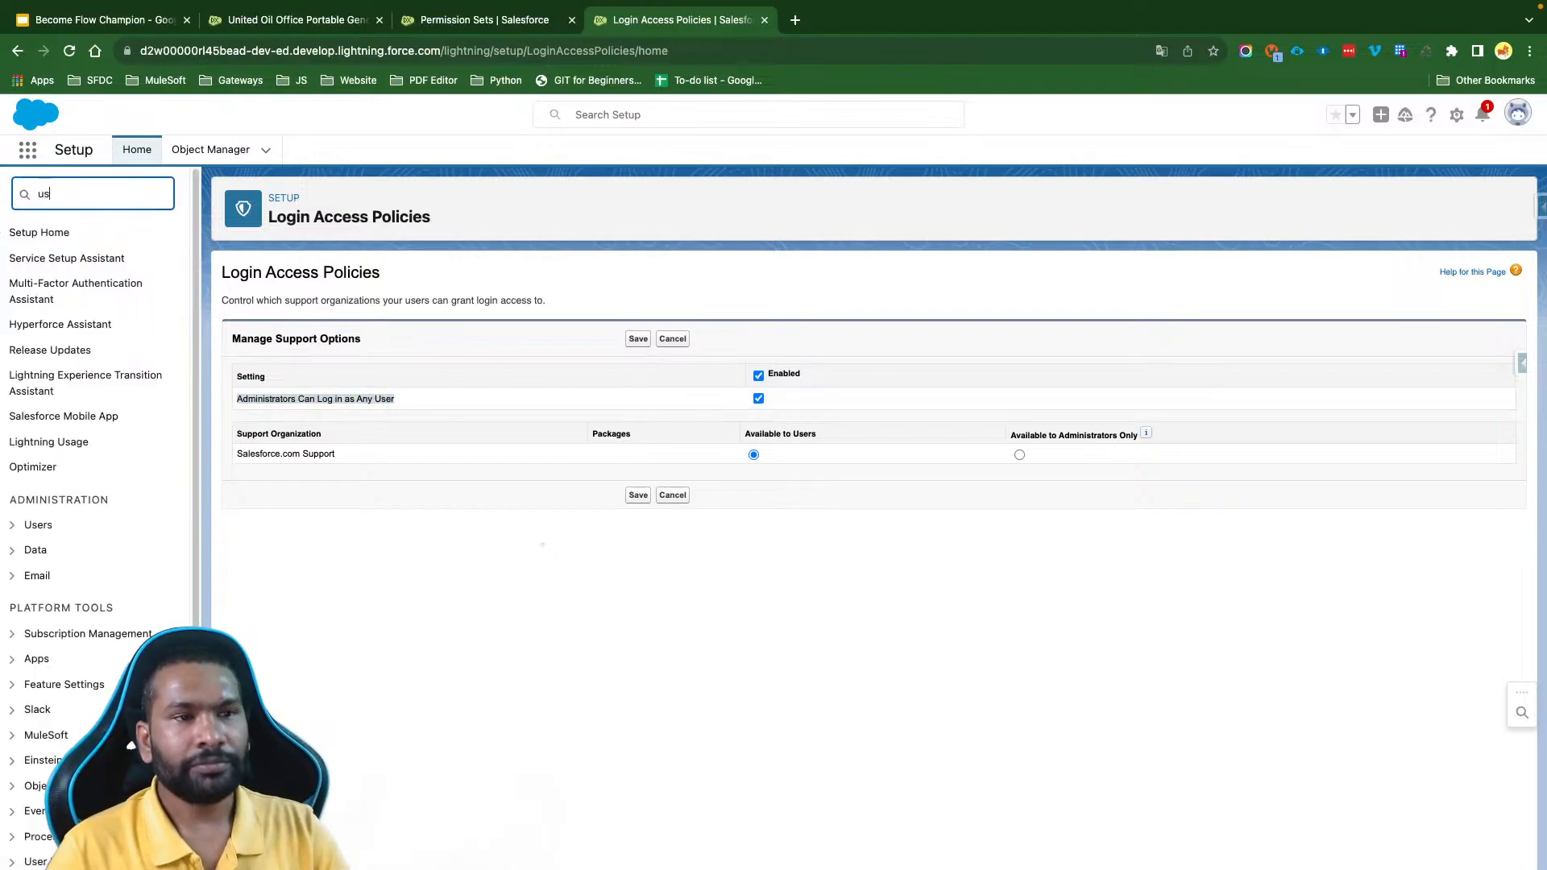
{"action": "type", "text": "er"}
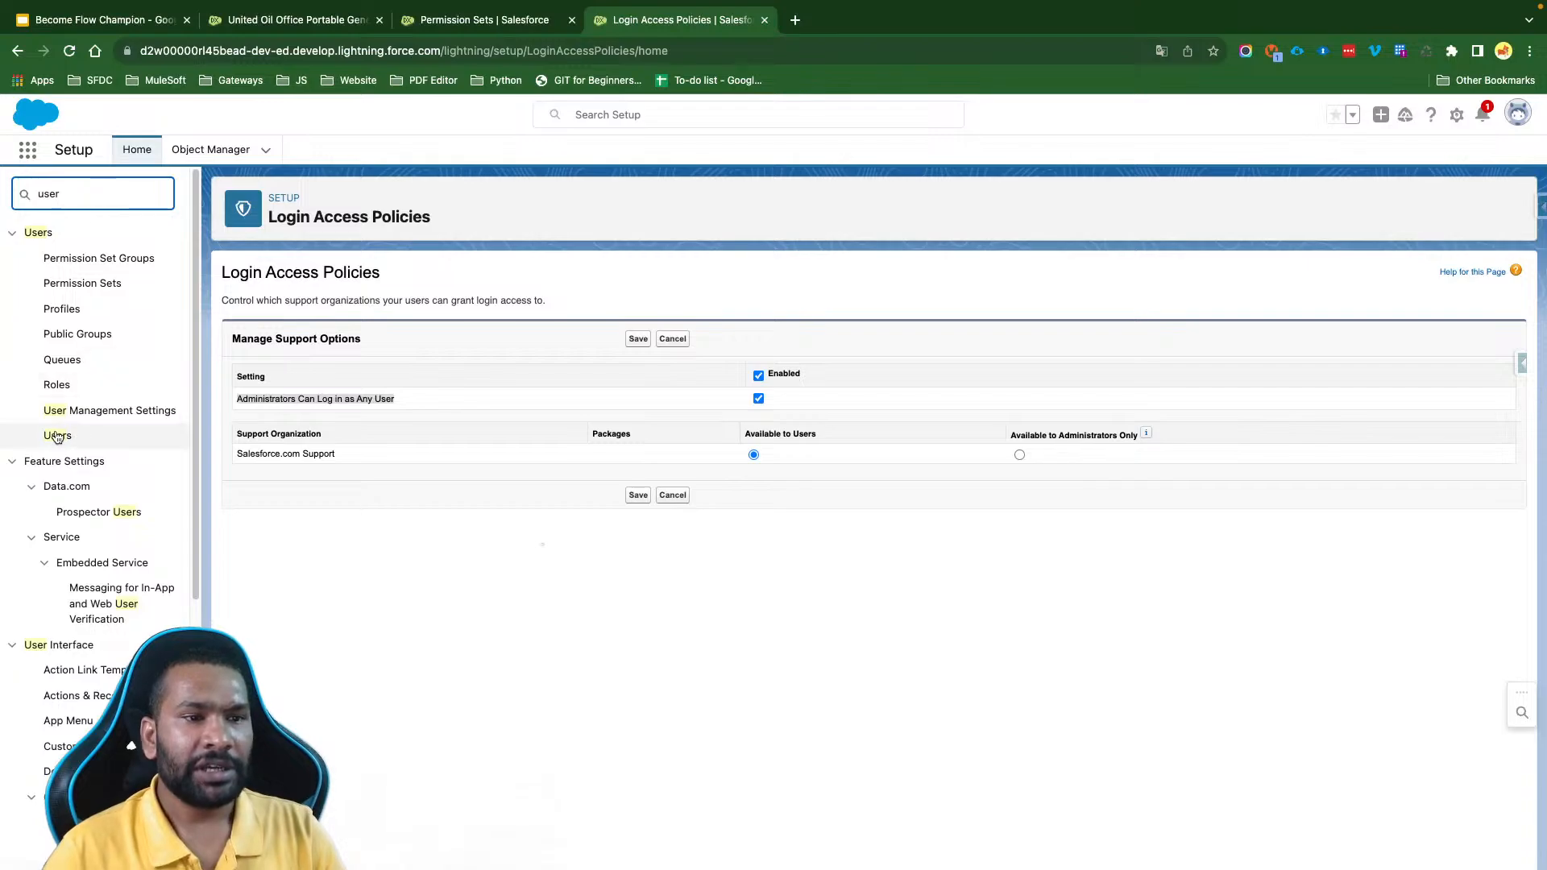
{"action": "left_click", "coordinate": [57, 436]}
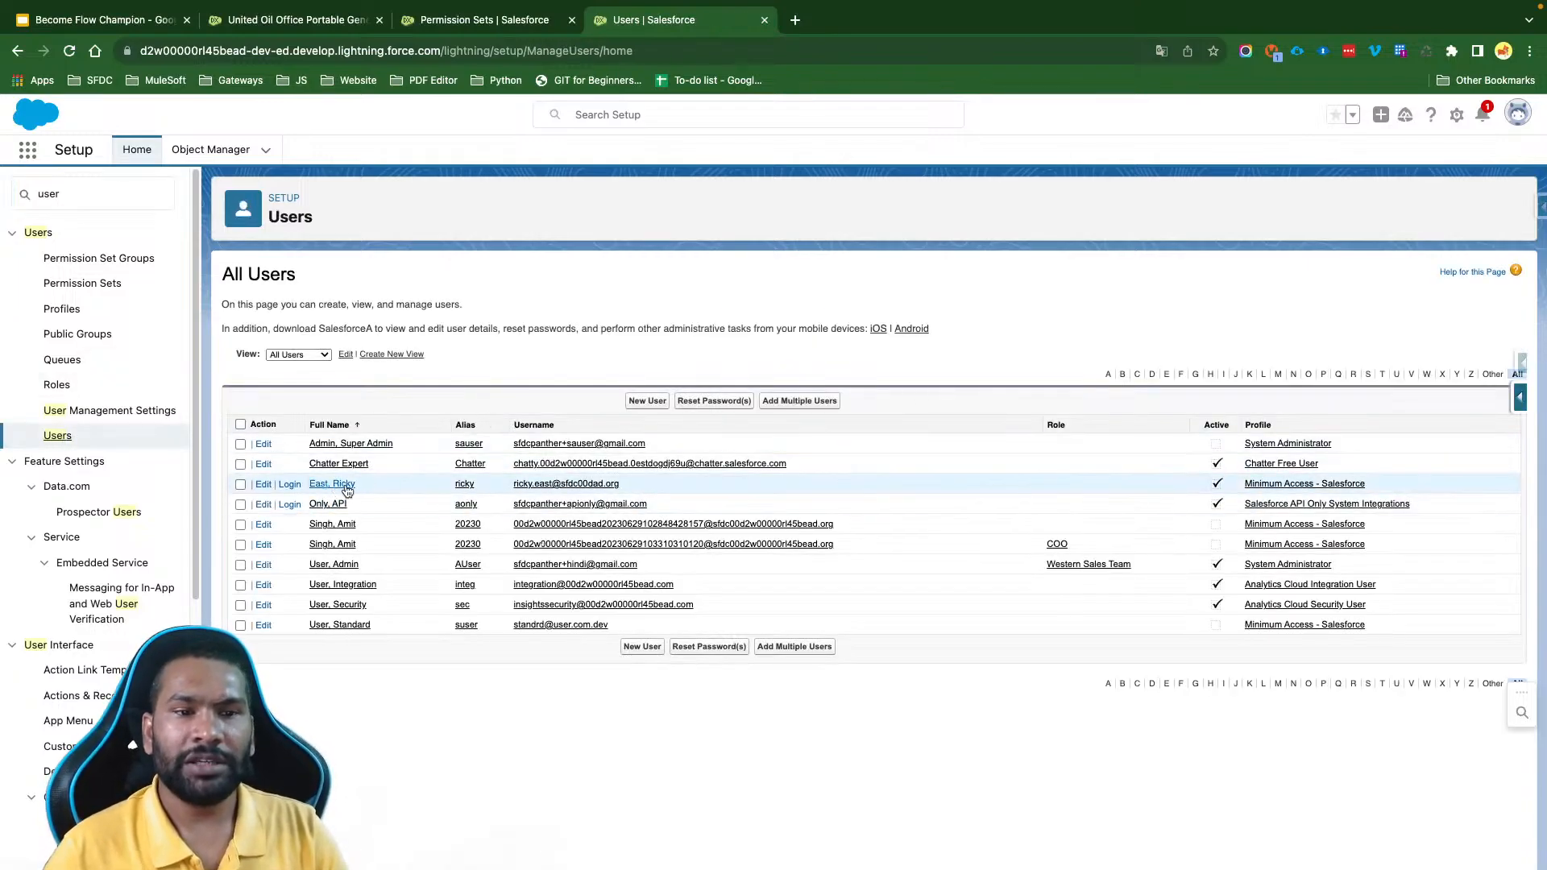
{"action": "left_click", "coordinate": [335, 485]}
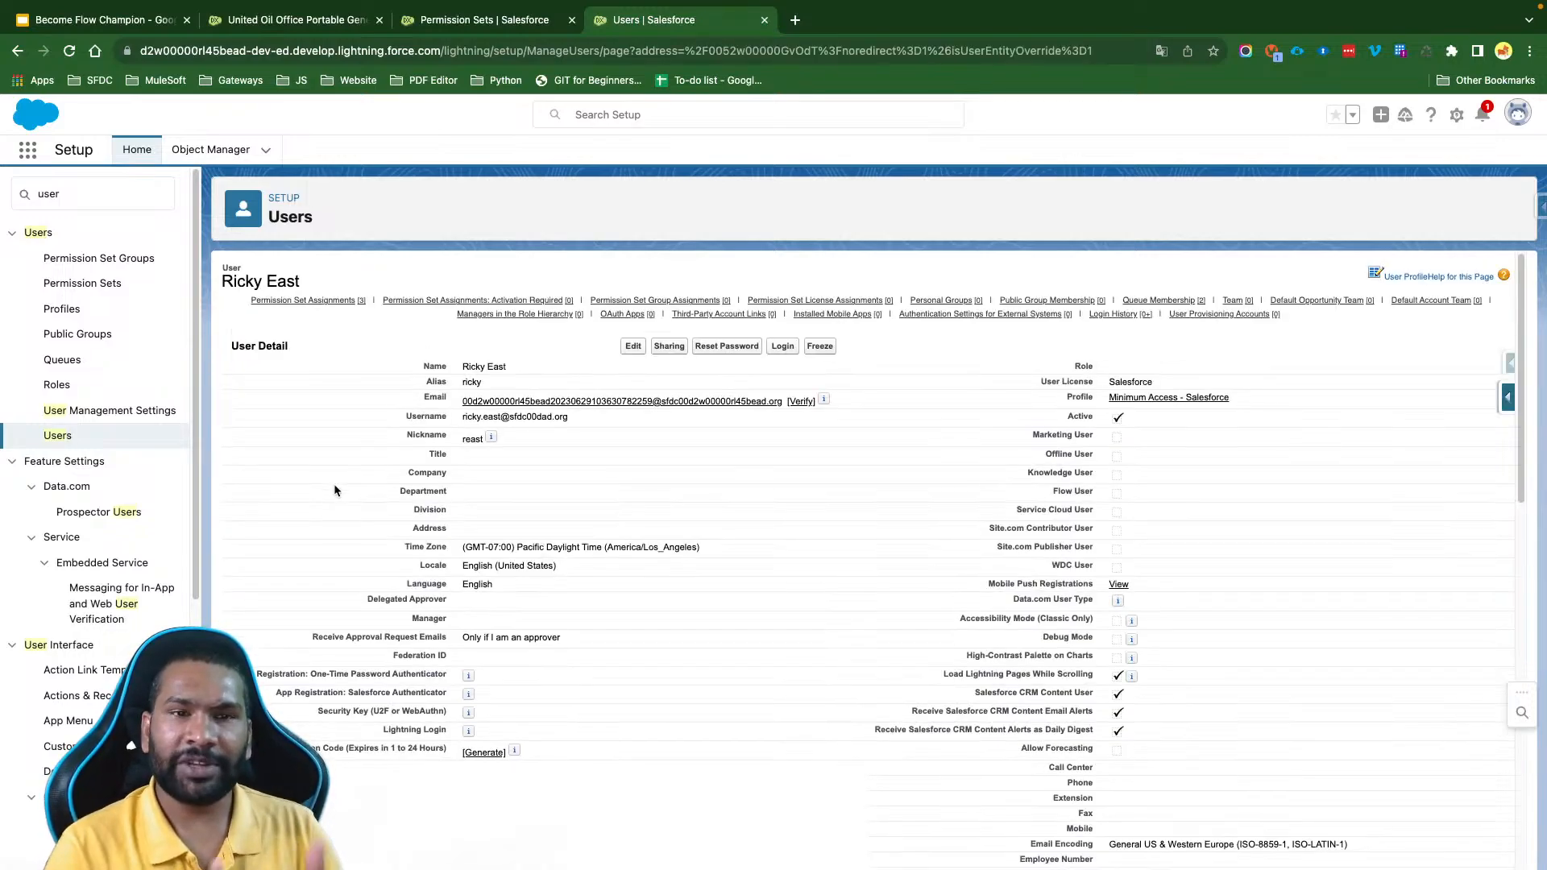
- From the All AccountContact Access permission set's object settings, open Accounts in a separate browser tab and Contacts in the current one
{"action": "left_click", "coordinate": [453, 32]}
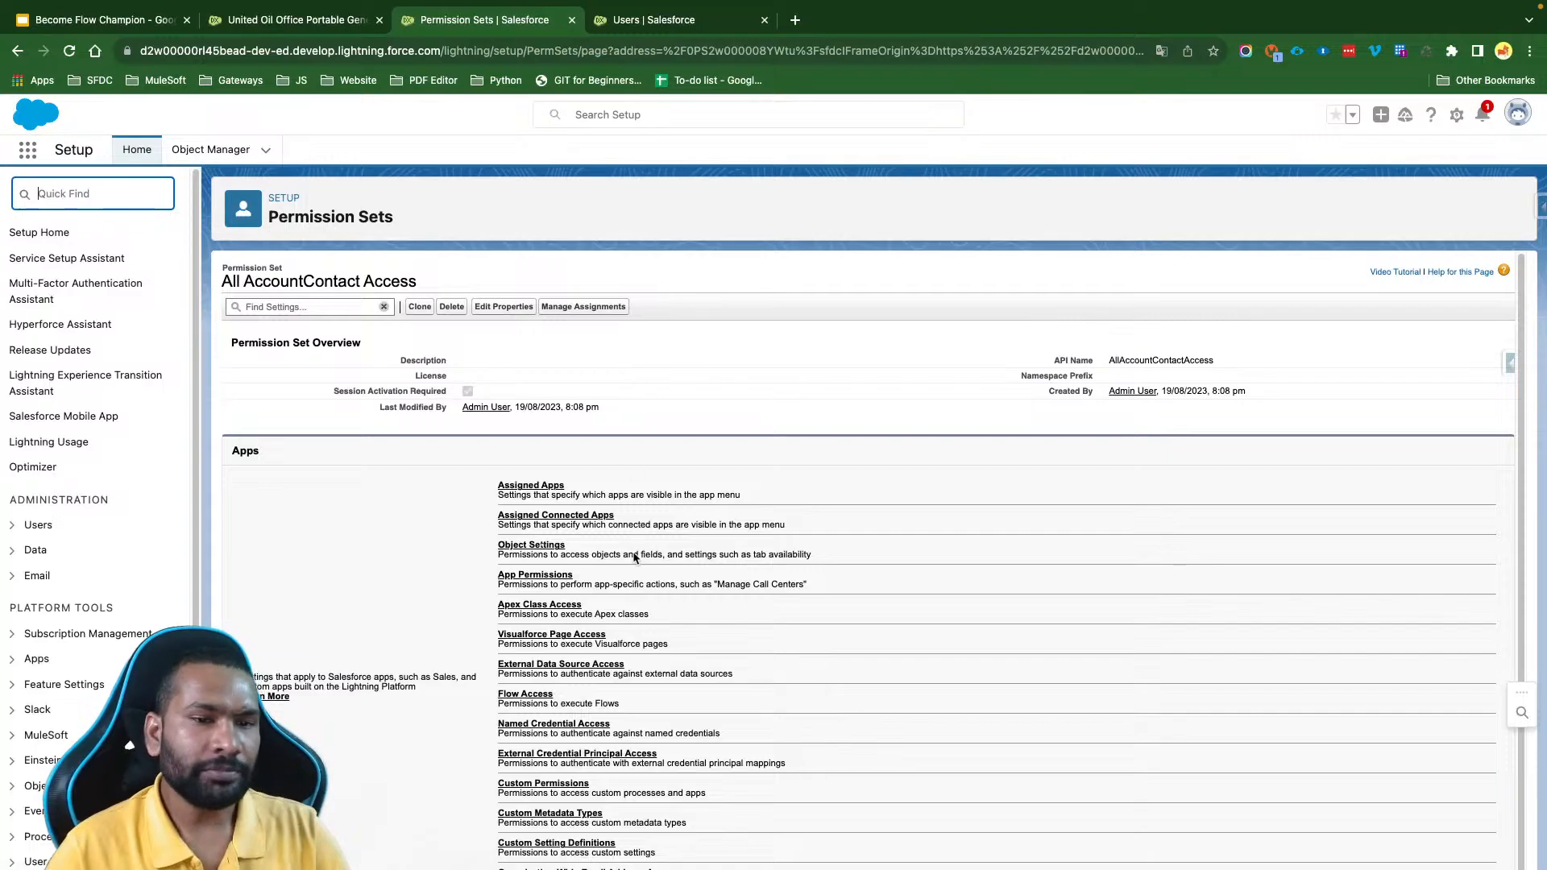
{"action": "left_click", "coordinate": [532, 547]}
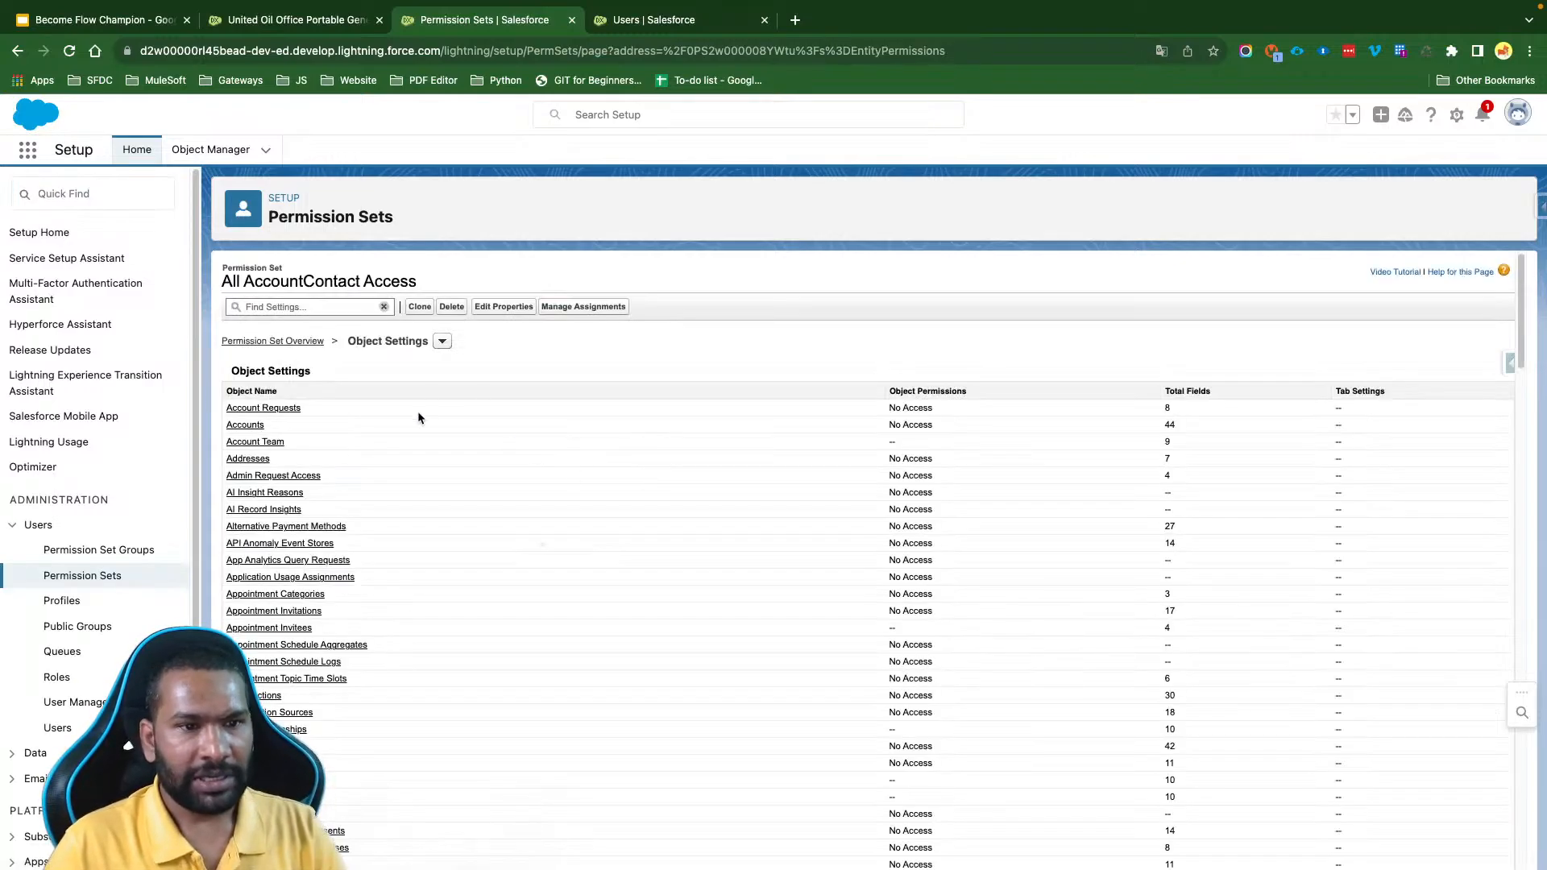
{"action": "left_click", "coordinate": [248, 426], "text": "super"}
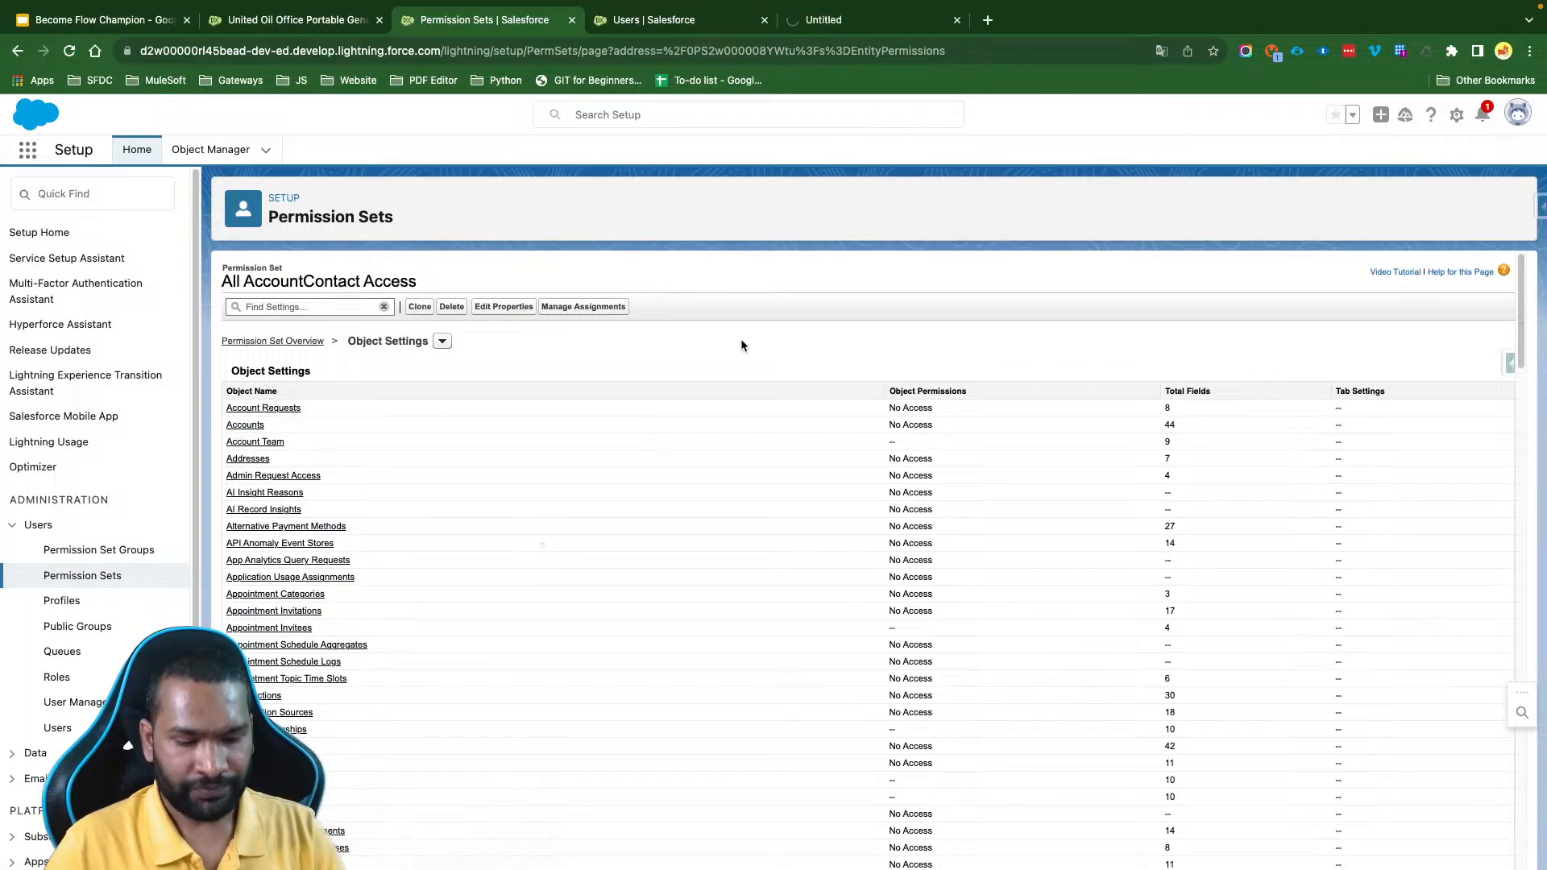
{"action": "key", "text": "super+f"}
{"action": "type", "text": "Contacts"}
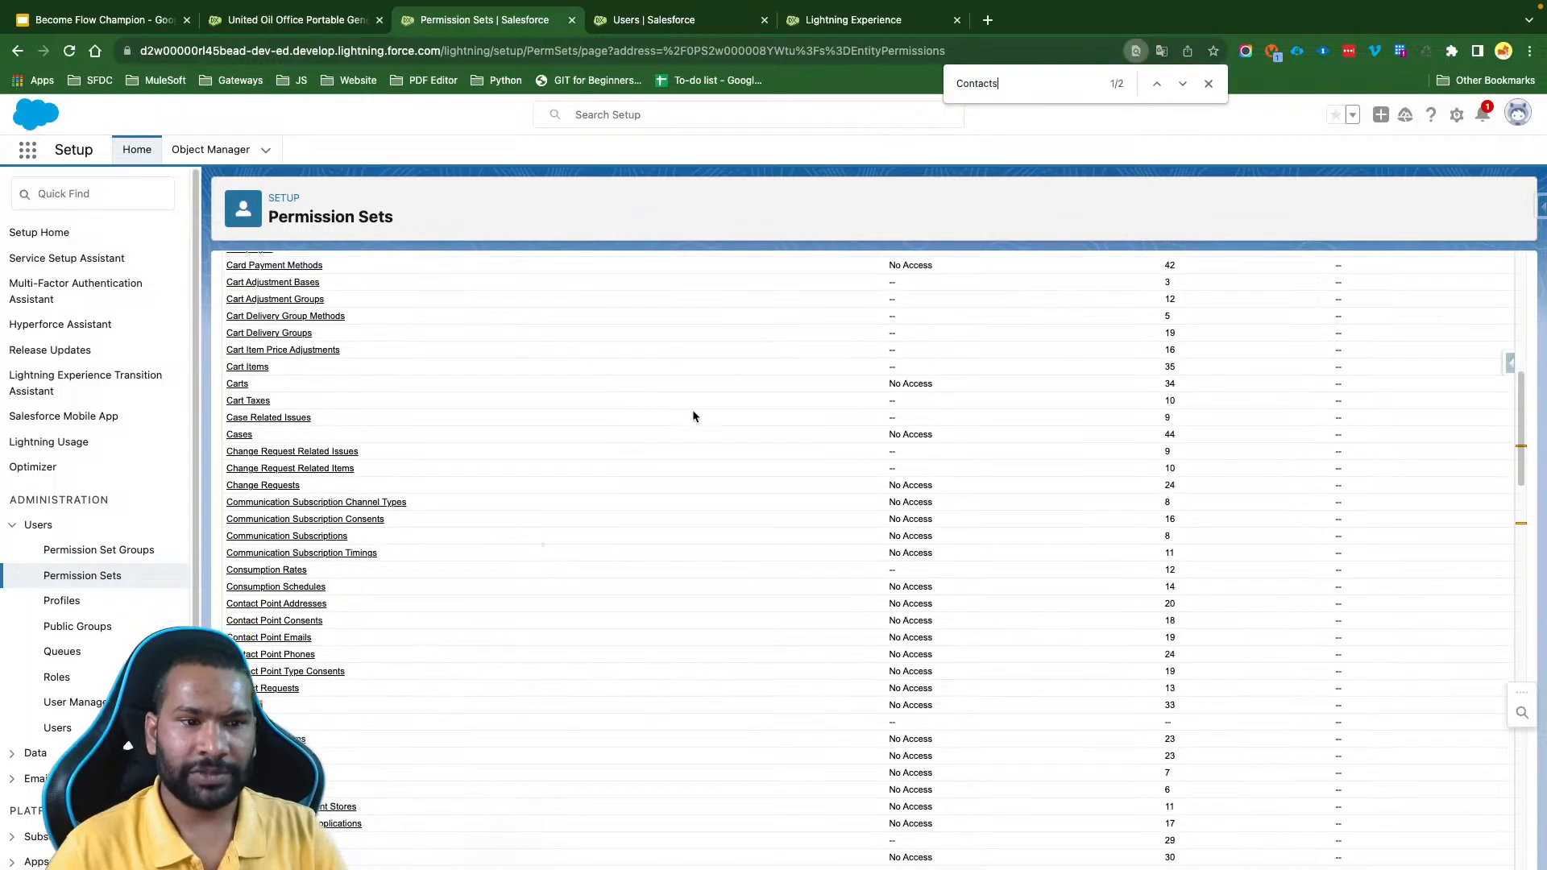
{"action": "left_click", "coordinate": [245, 705]}
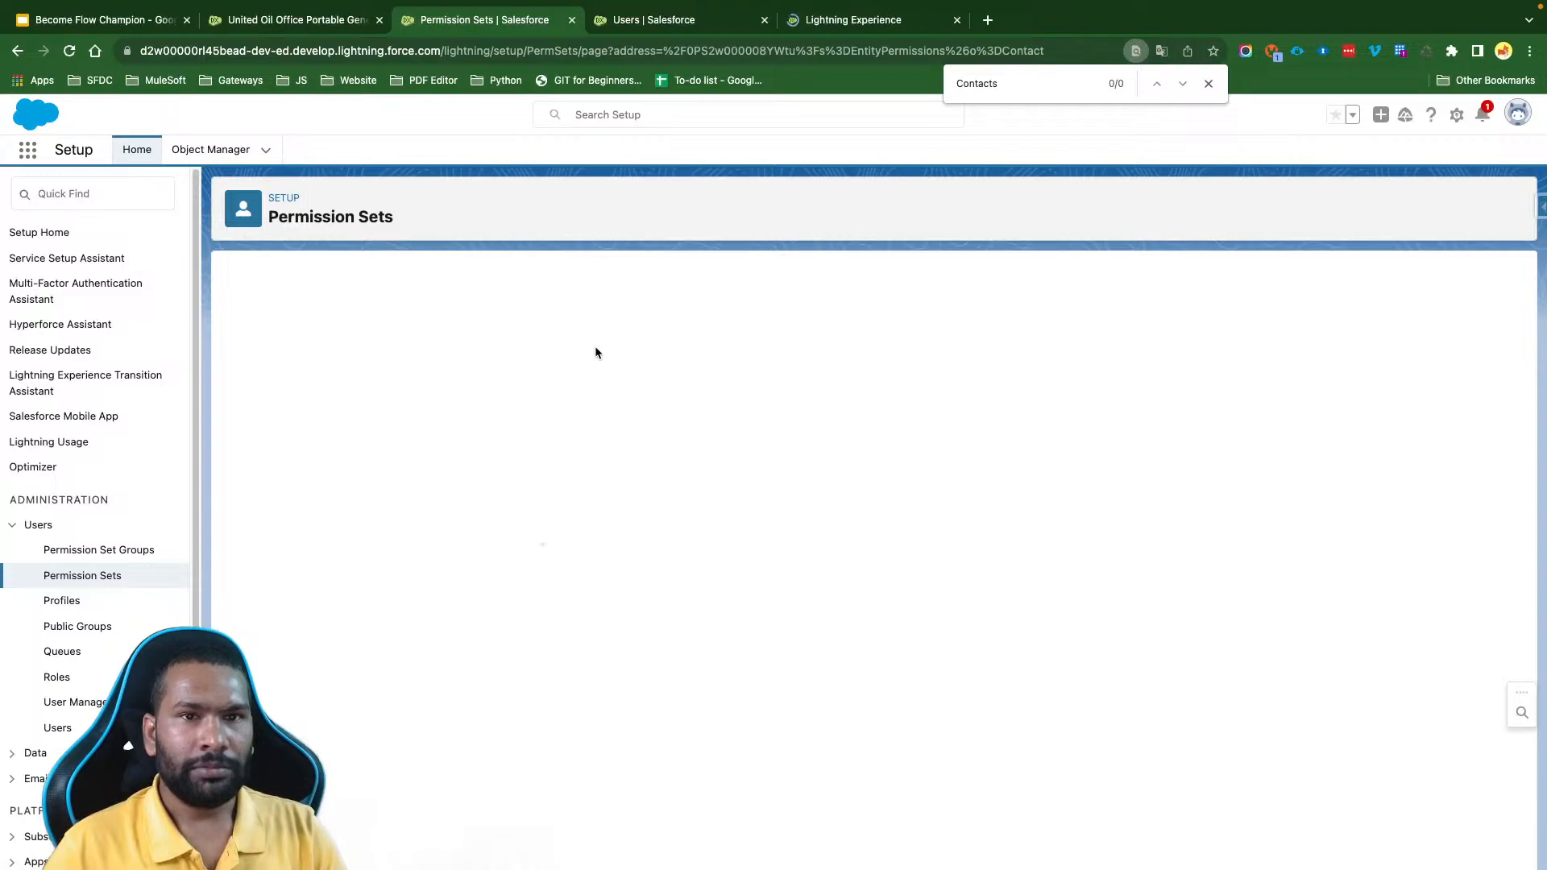
{"action": "left_click_drag", "start_coordinate": [835, 28], "coordinate": [669, 31]}
{"action": "left_click", "coordinate": [477, 29]}
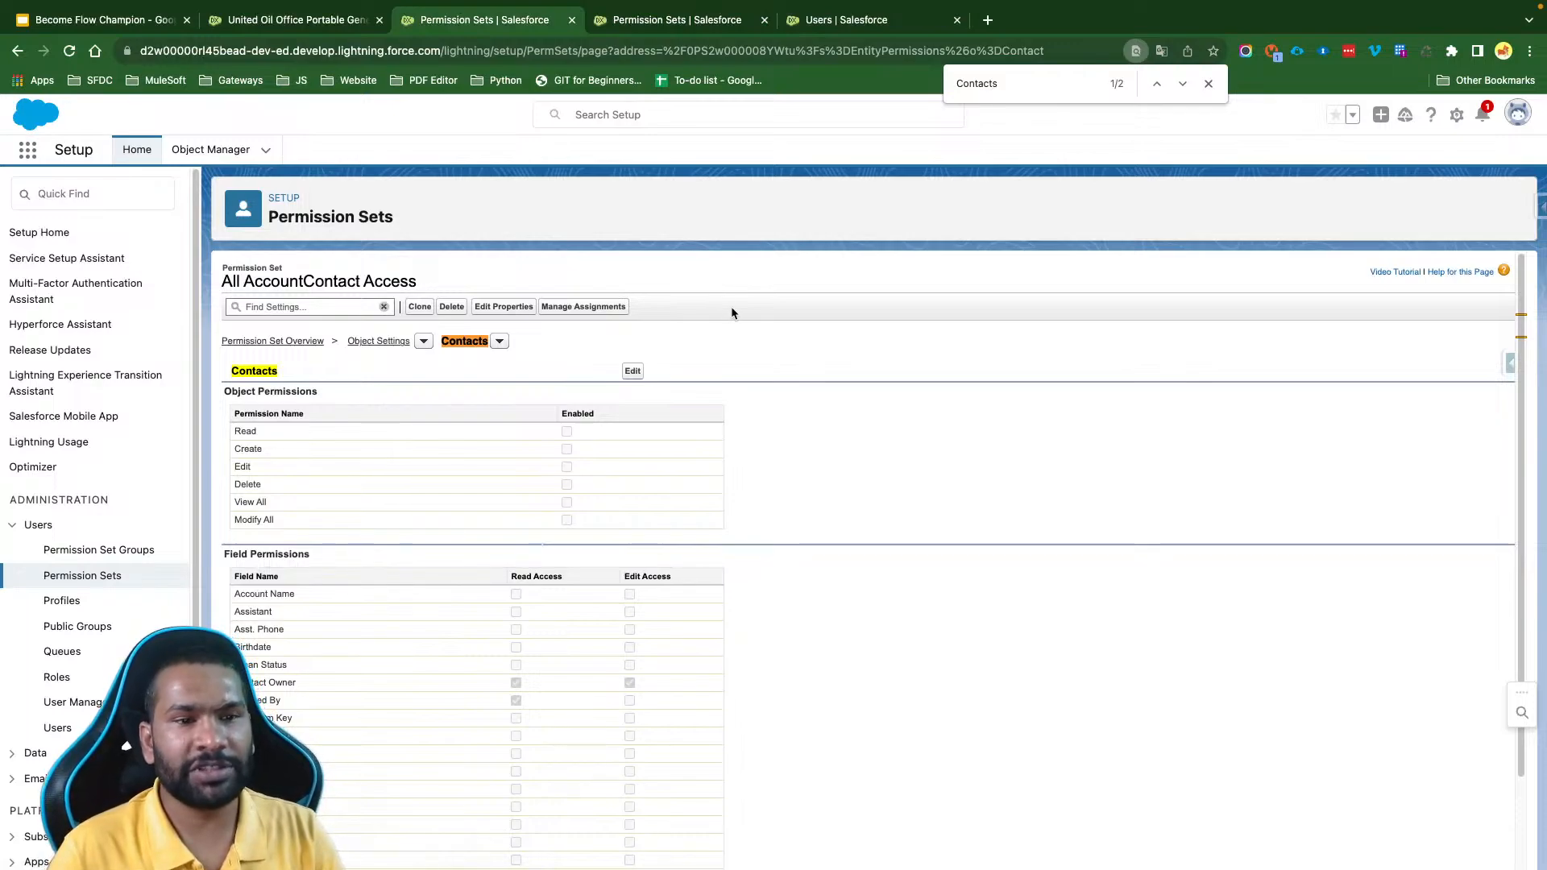
- Enable View All for Contacts with Read and Edit Access on all editable fields, and save the object settings
{"action": "left_click", "coordinate": [630, 370]}
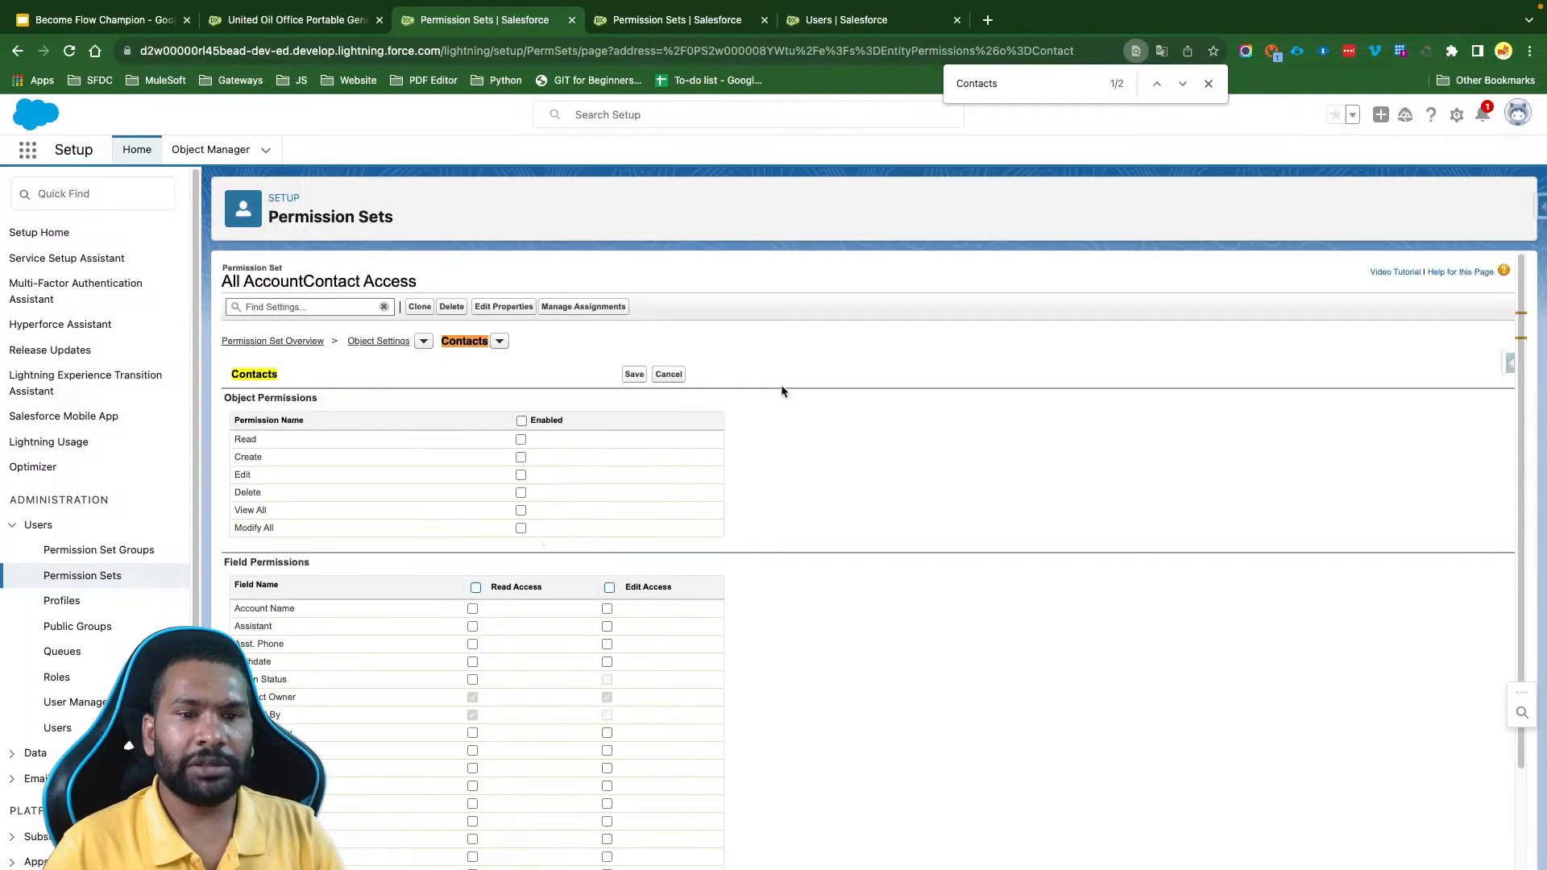
{"action": "left_click", "coordinate": [521, 511]}
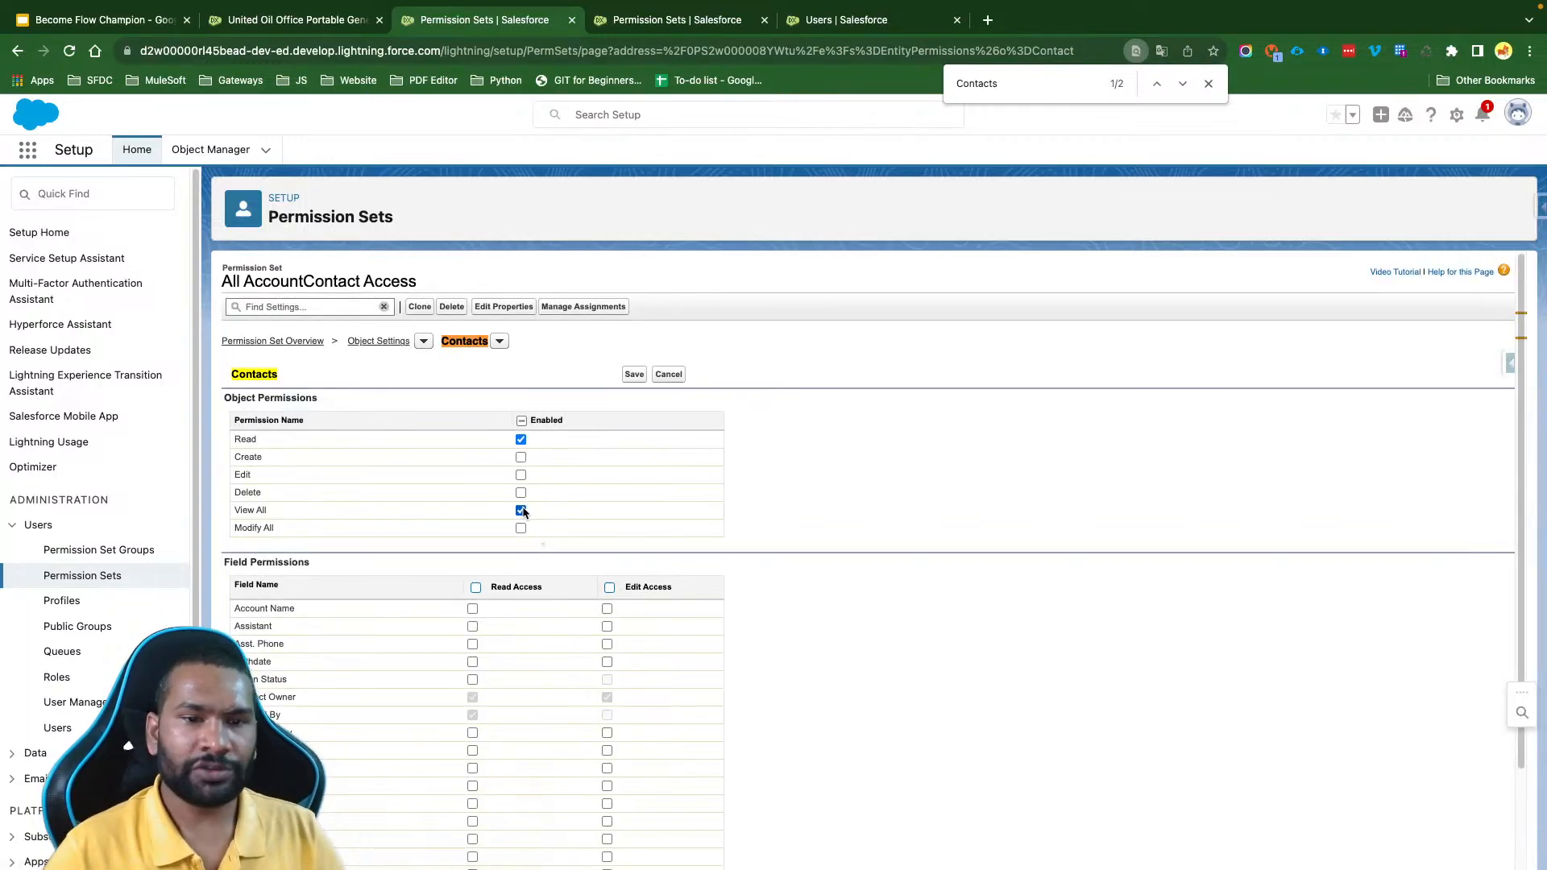
{"action": "left_click", "coordinate": [609, 588]}
{"action": "left_click", "coordinate": [475, 588]}
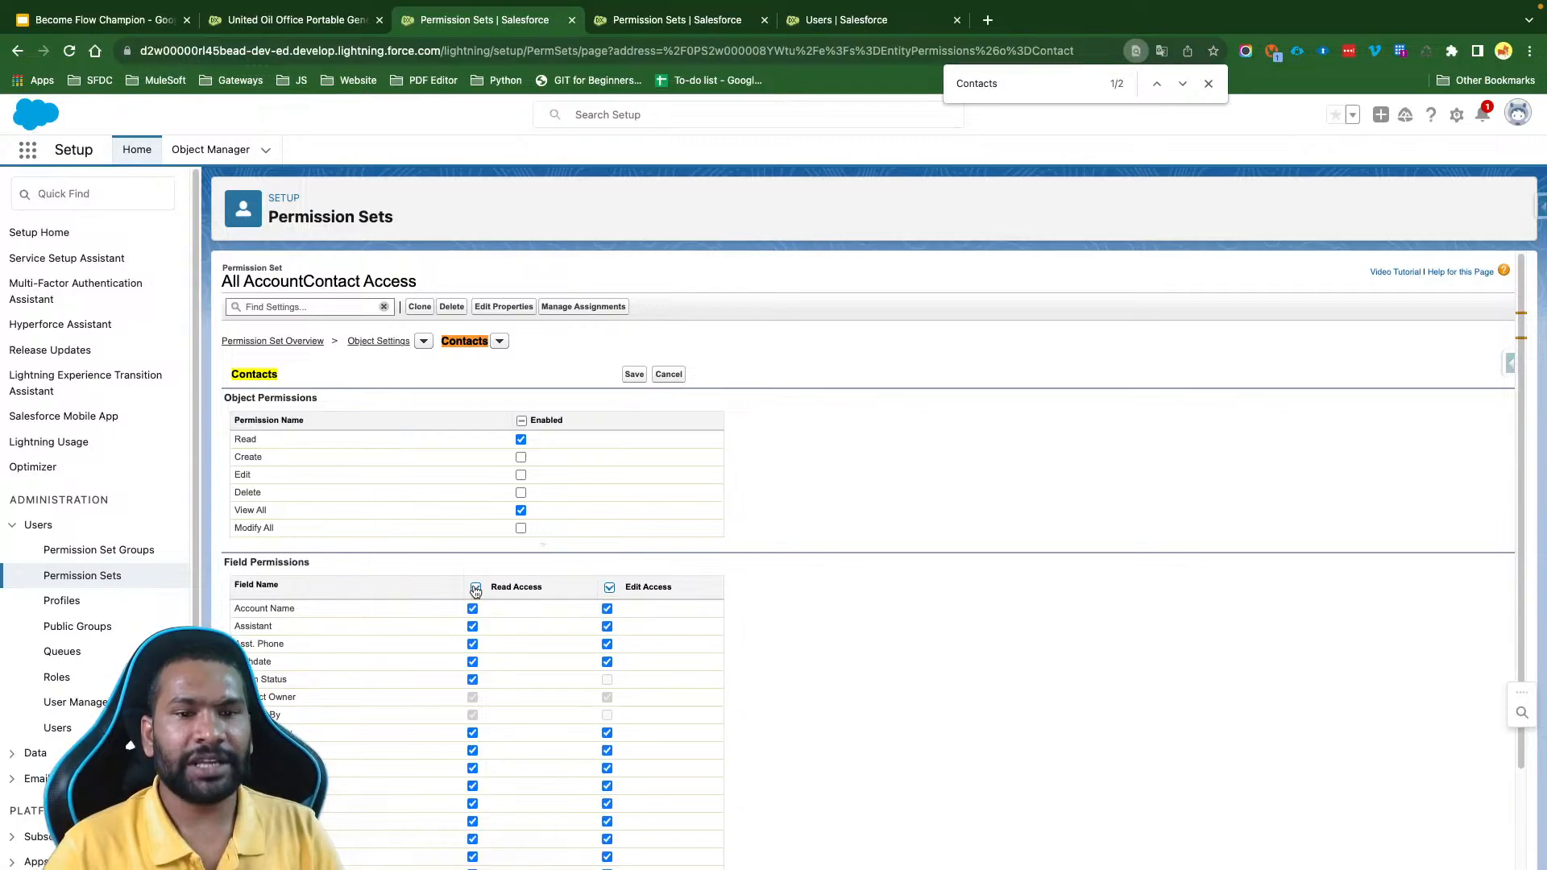
{"action": "scroll", "coordinate": [496, 665], "scroll_direction": "down", "scroll_amount": 3}
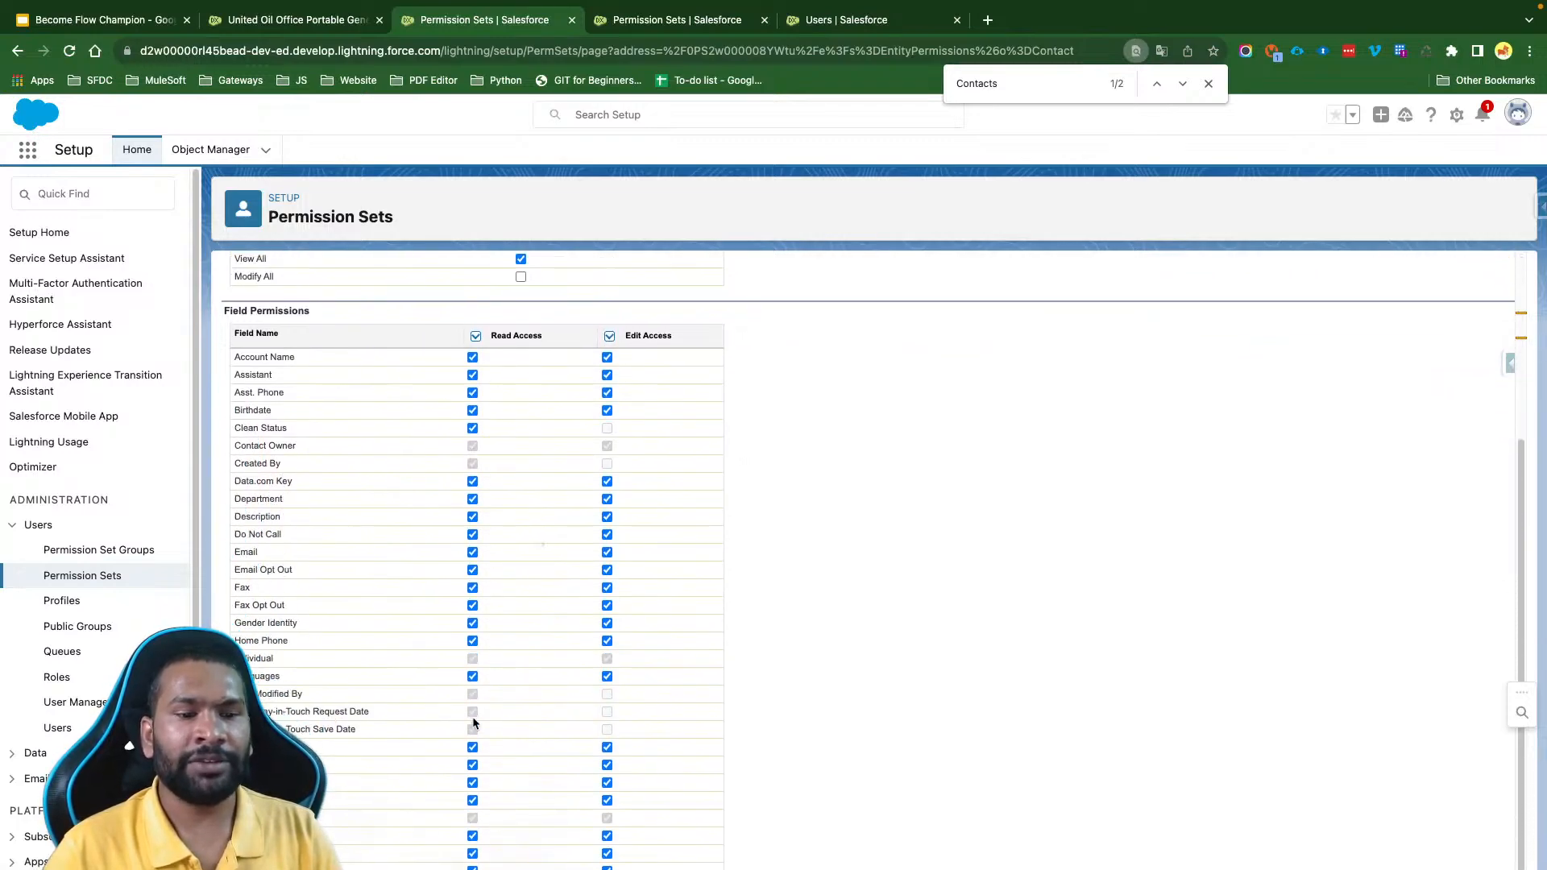
{"action": "scroll", "coordinate": [472, 717], "scroll_direction": "up", "scroll_amount": 3}
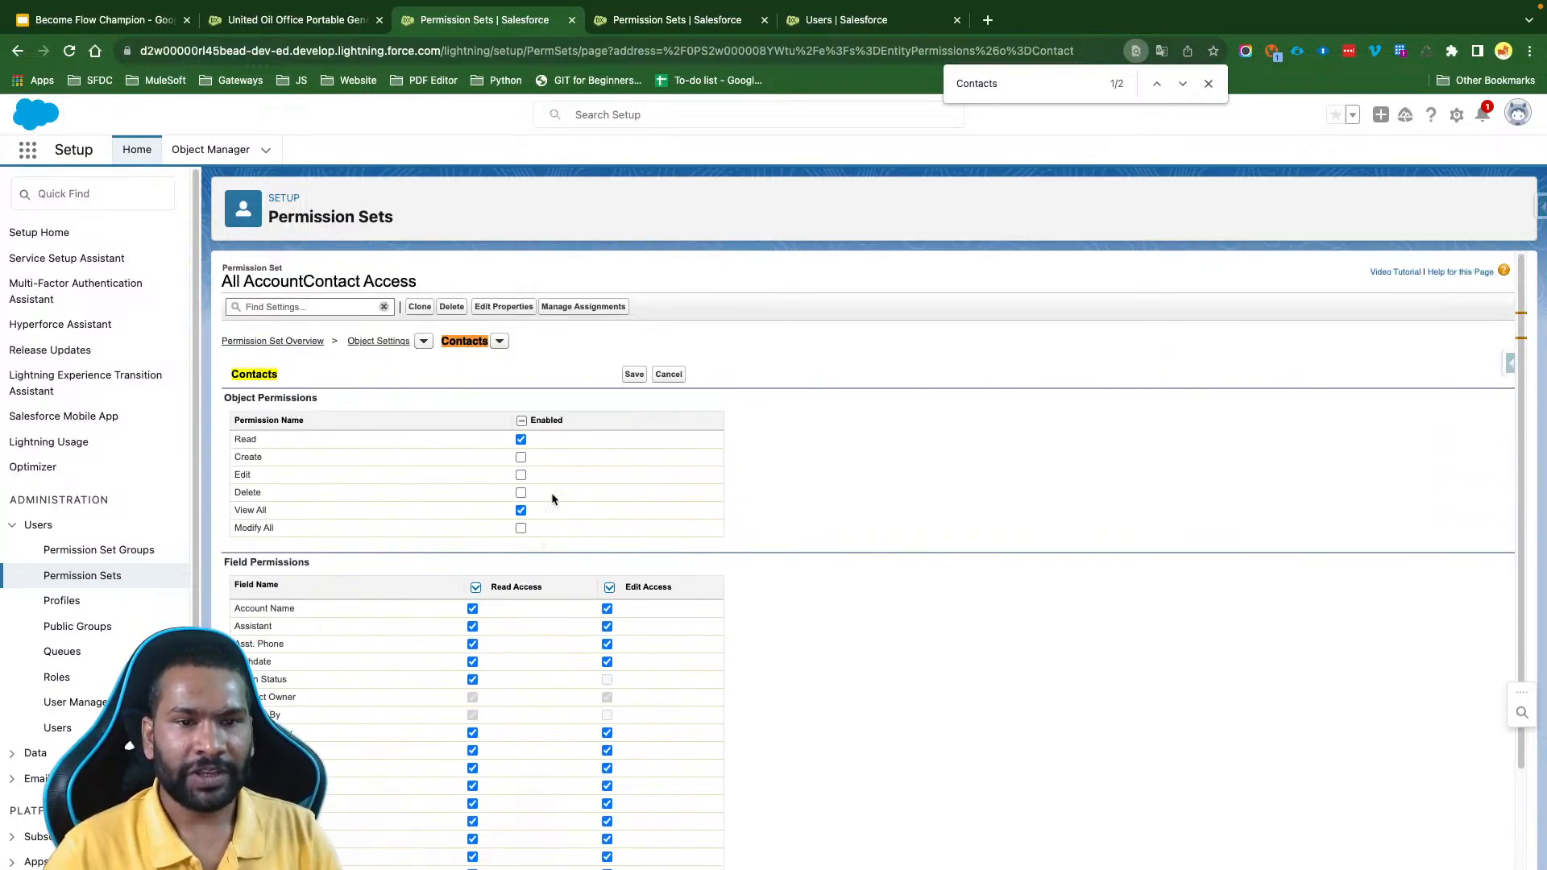
{"action": "left_click", "coordinate": [635, 375]}
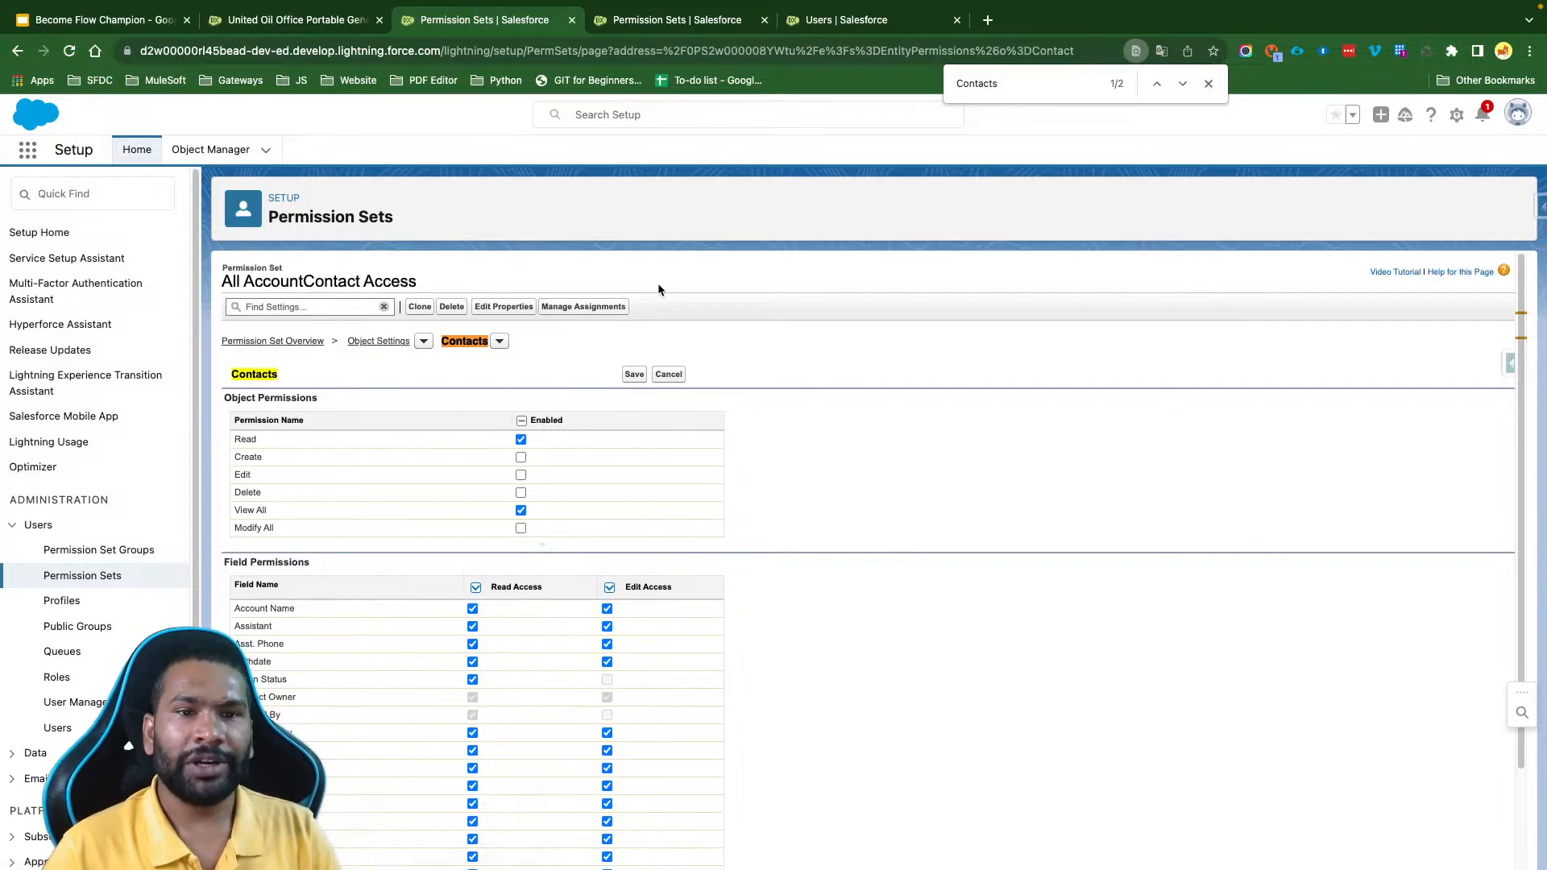
- Enable View All for Accounts with Read and Edit Access on all editable fields, save, and review the object permissions
{"action": "left_click", "coordinate": [653, 23]}
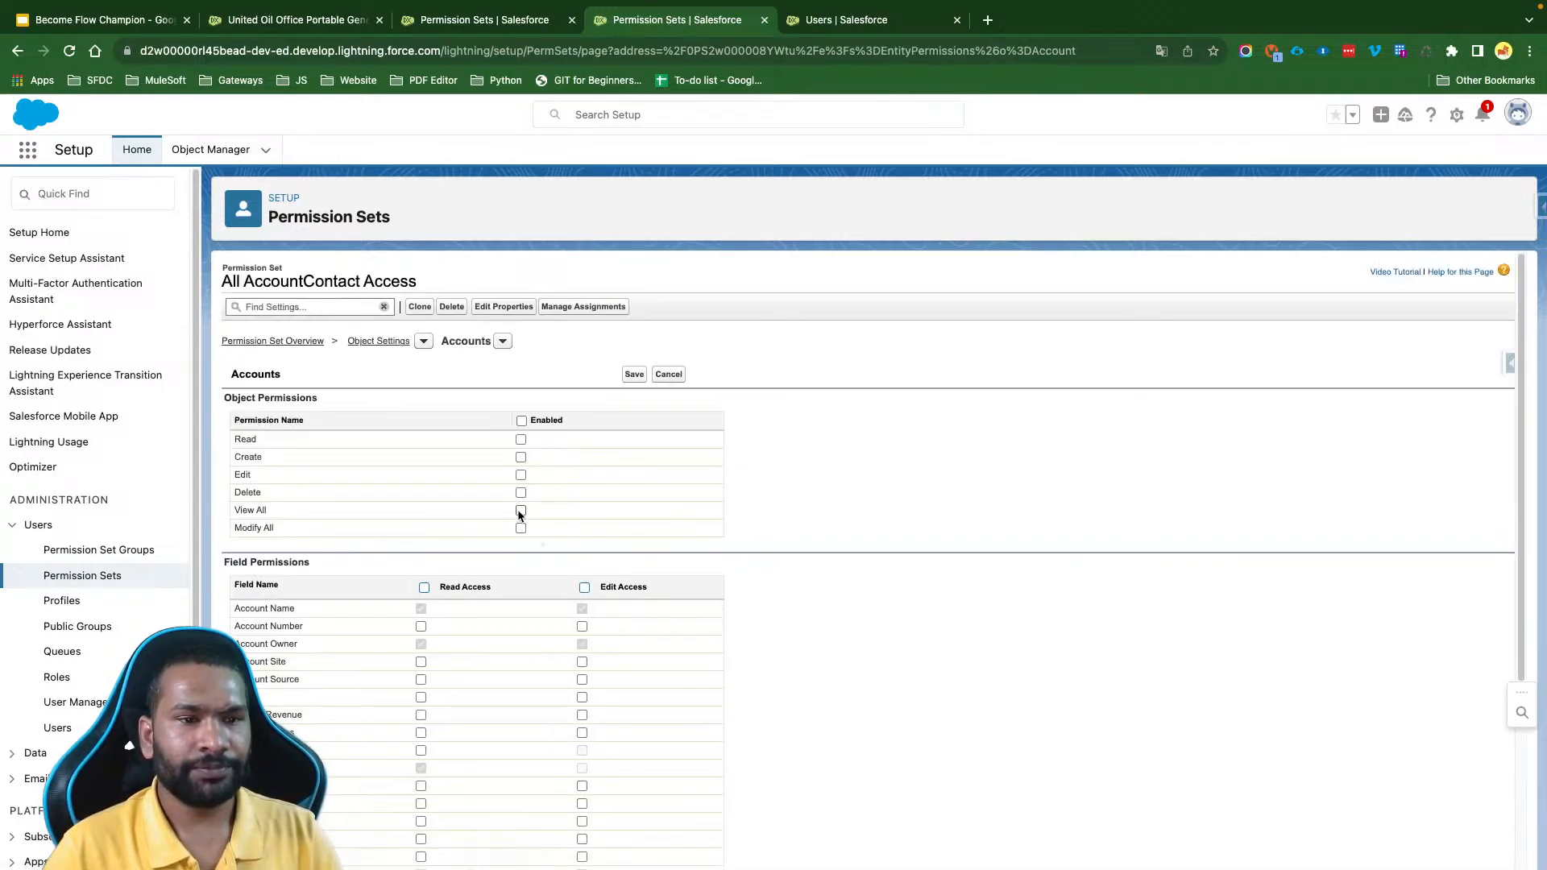
{"action": "left_click", "coordinate": [521, 512]}
{"action": "left_click", "coordinate": [424, 588]}
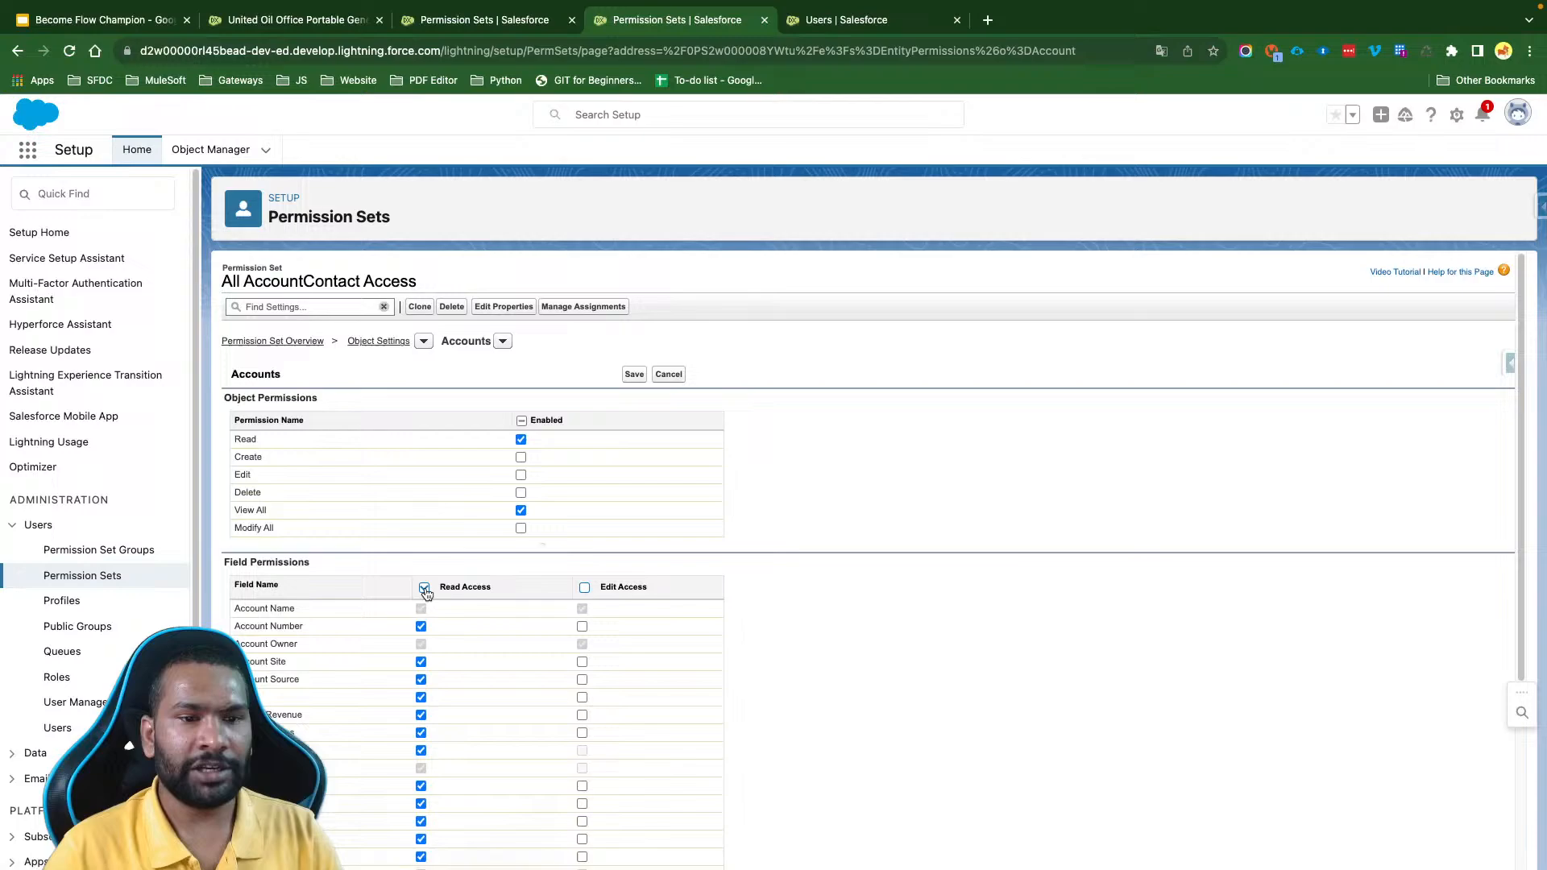
{"action": "left_click", "coordinate": [585, 588]}
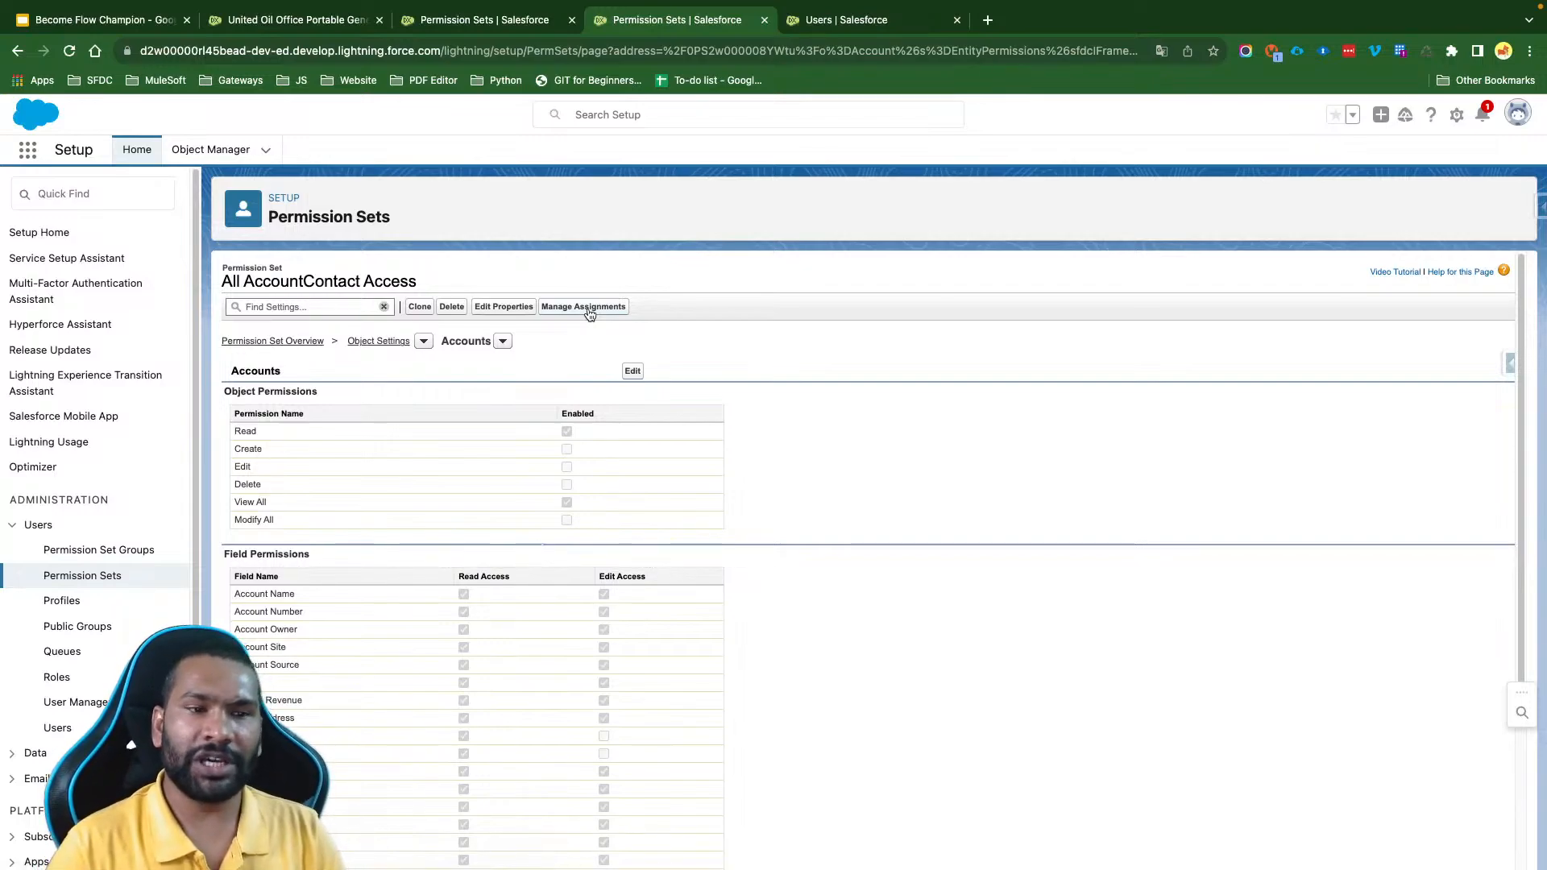
{"action": "scroll", "coordinate": [462, 480], "scroll_direction": "up", "scroll_amount": 2}
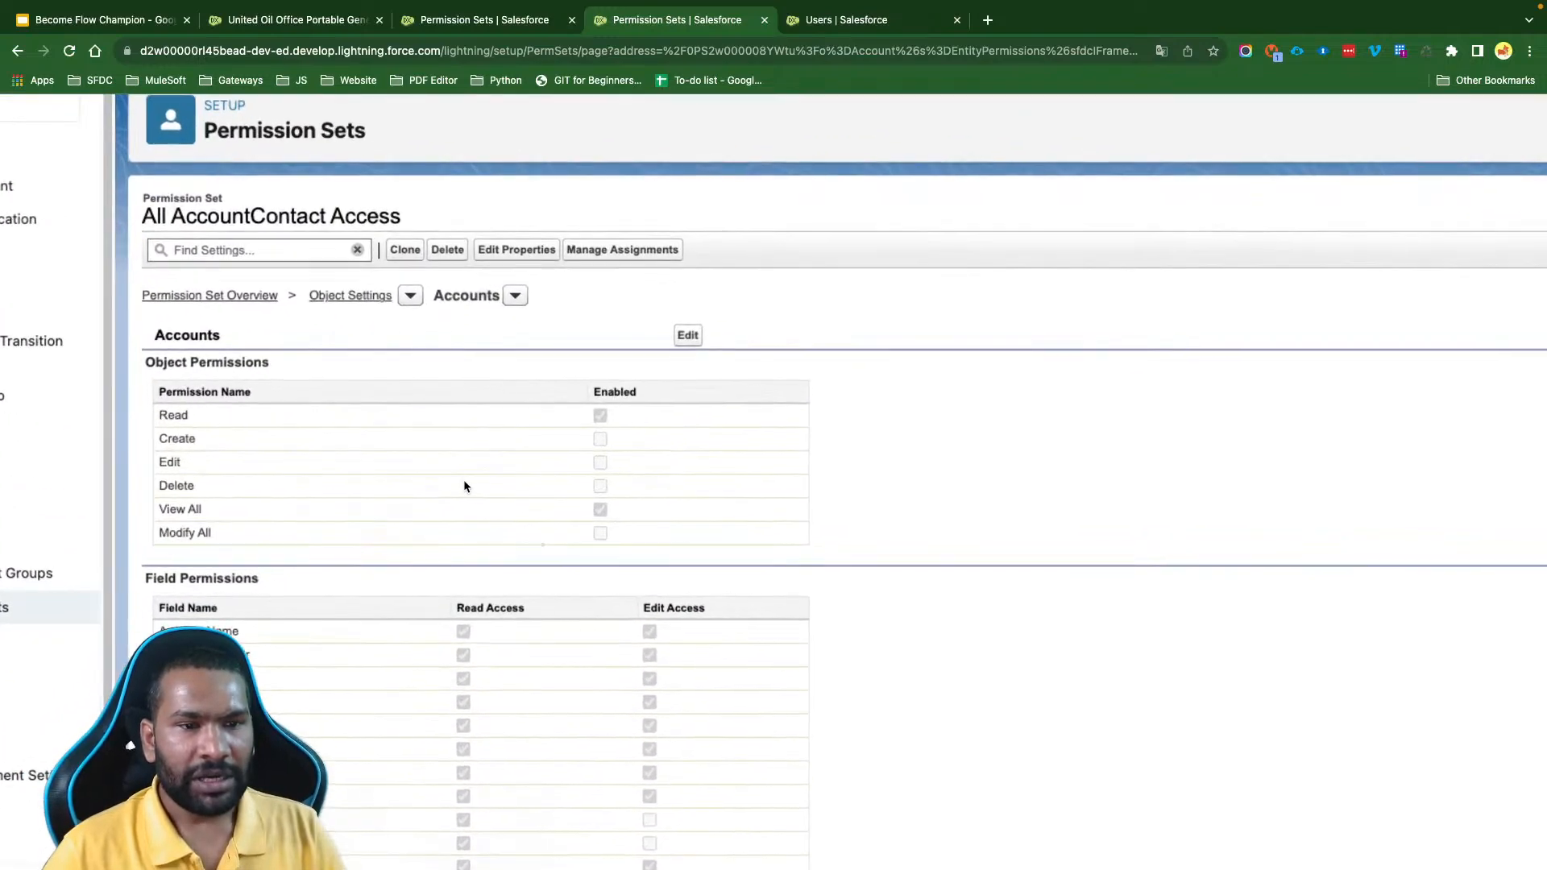
{"action": "scroll", "coordinate": [562, 548], "scroll_direction": "down", "scroll_amount": 2}
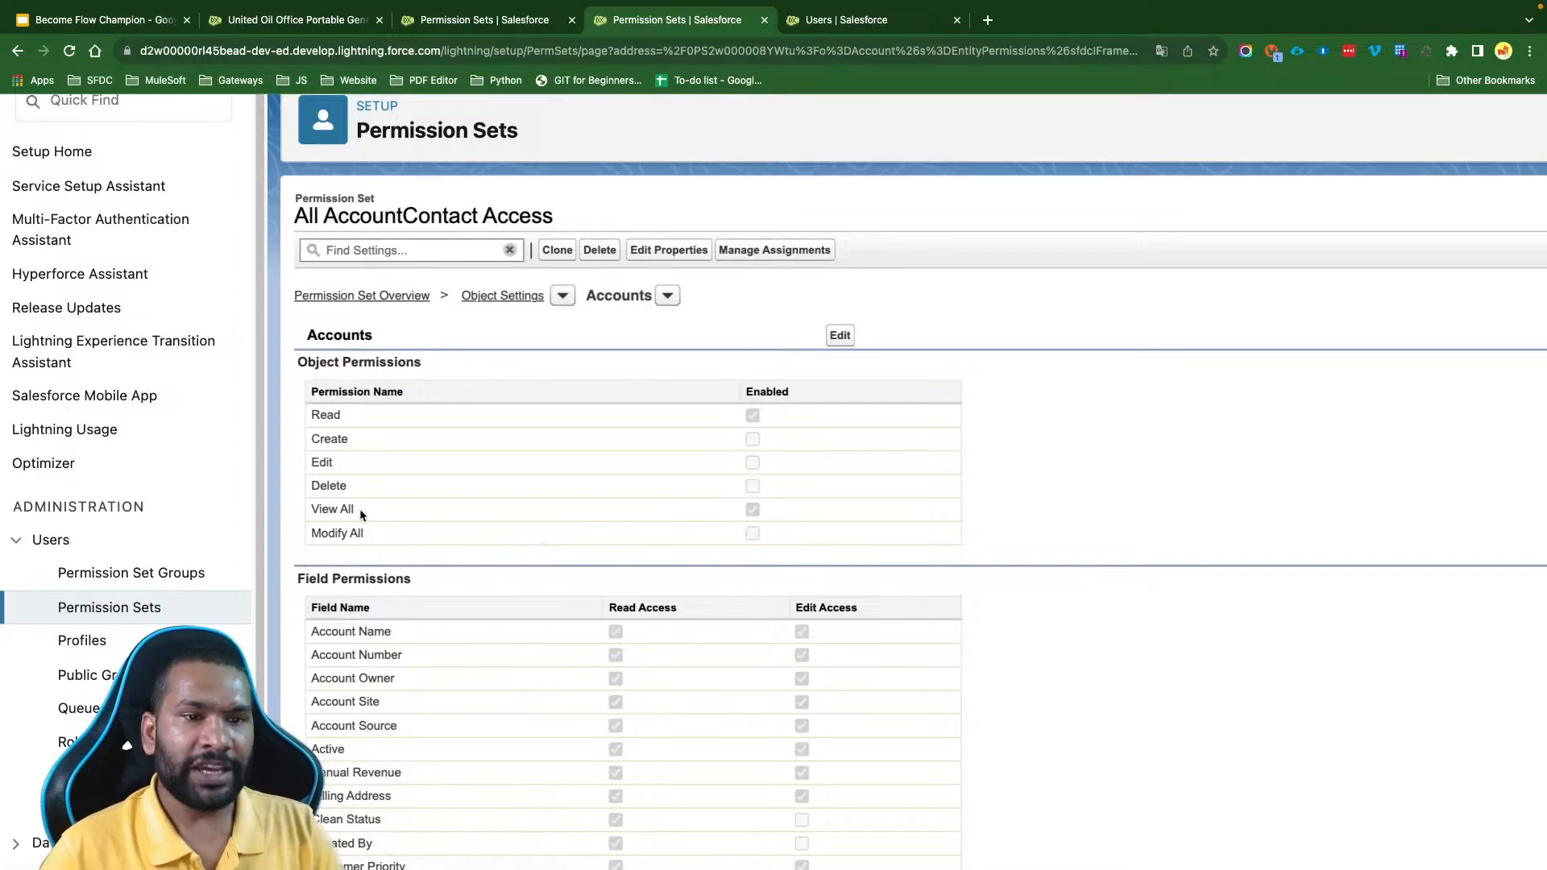
- Examine the View All entry in the Accounts object permissions of the All AccountContact Access permission set
{"action": "mouse_move", "coordinate": [360, 509]}
{"action": "left_mouse_down"}
{"action": "mouse_move", "coordinate": [303, 506]}
{"action": "mouse_move", "coordinate": [331, 513]}
{"action": "left_mouse_up"}
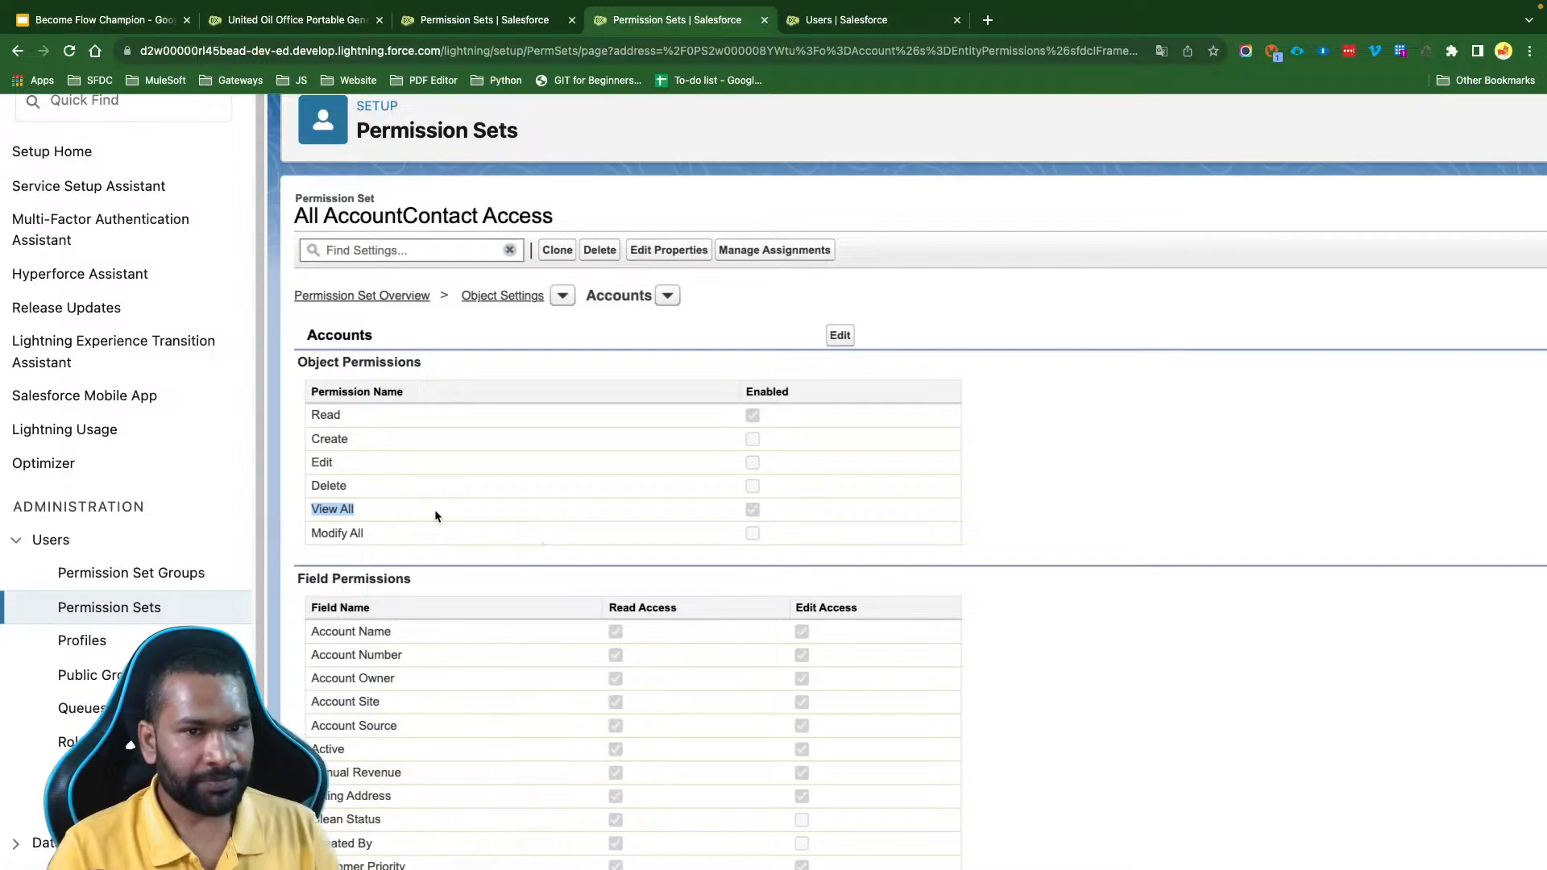
{"action": "double_click", "coordinate": [613, 294]}
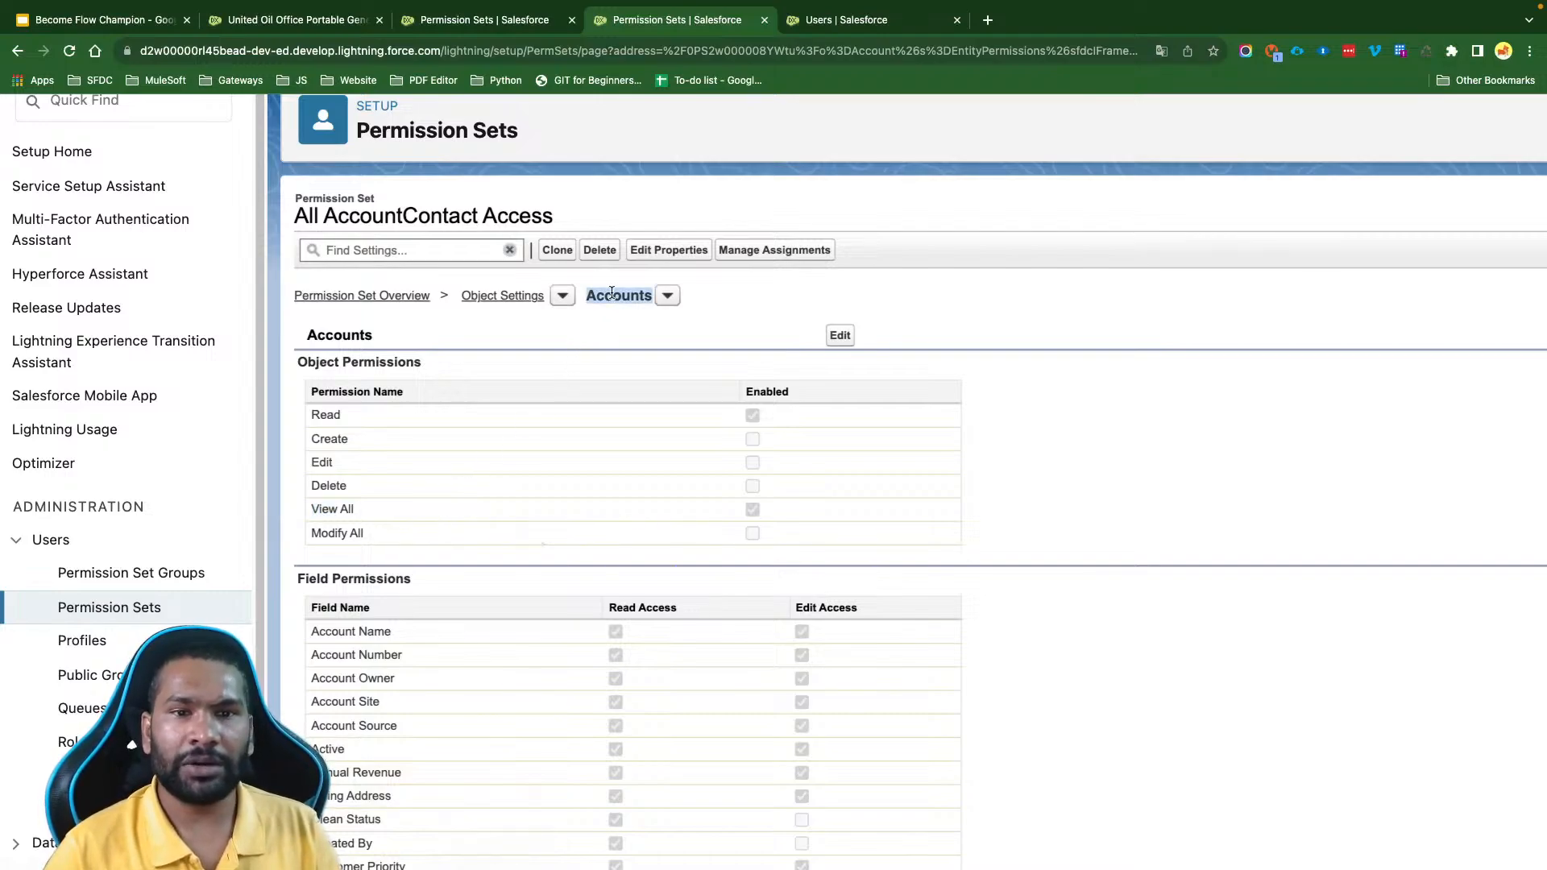
{"action": "triple_click", "coordinate": [336, 505]}
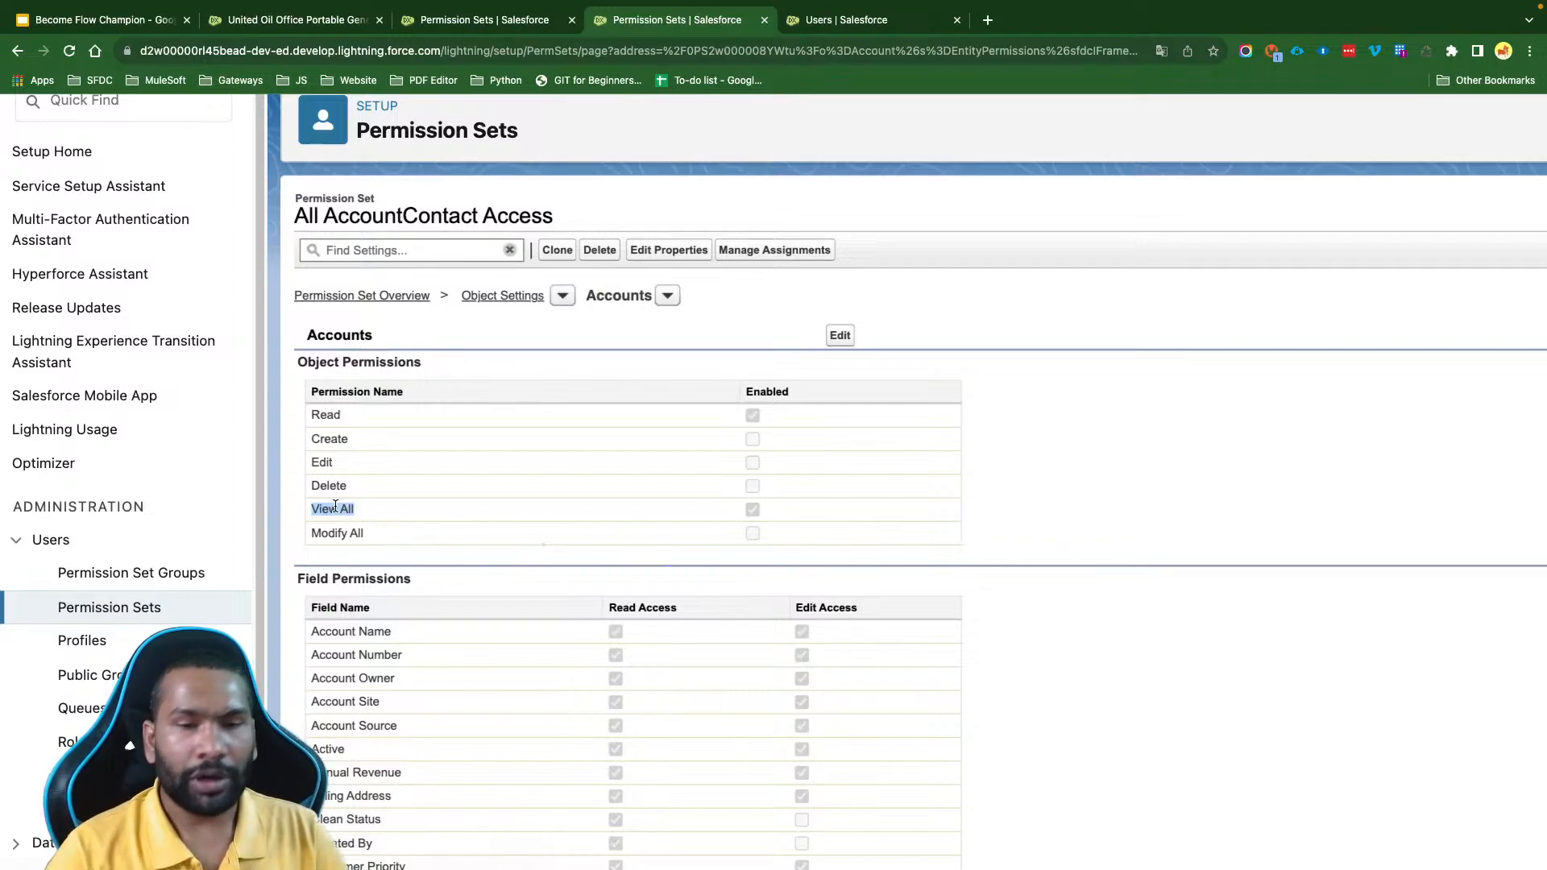
{"action": "left_click", "coordinate": [335, 506]}
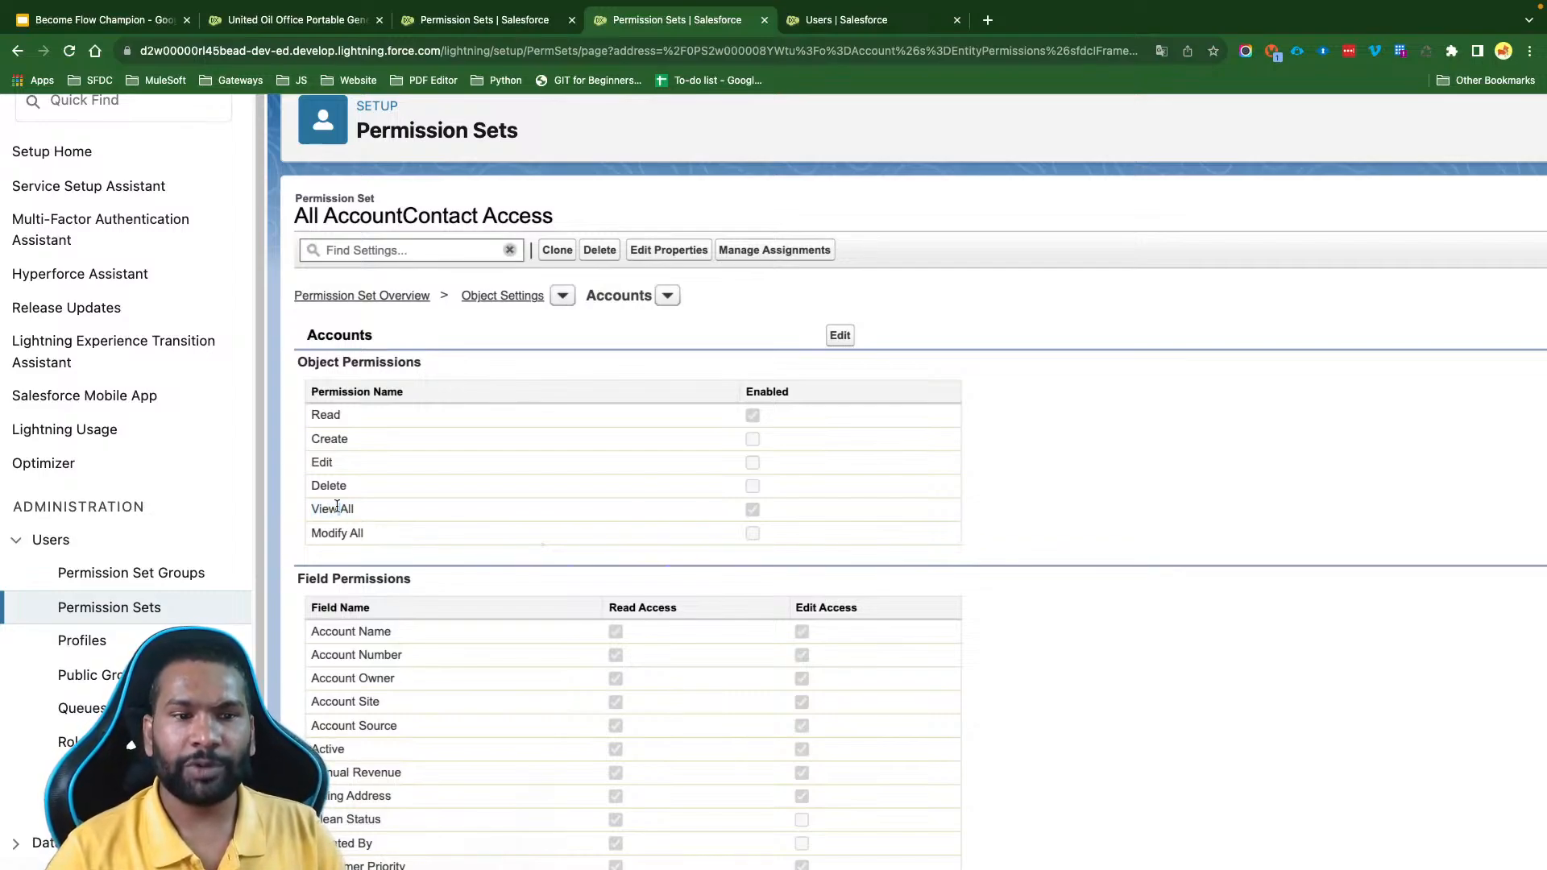
{"action": "left_click_drag", "start_coordinate": [362, 509], "coordinate": [313, 507]}
{"action": "left_click", "coordinate": [742, 509]}
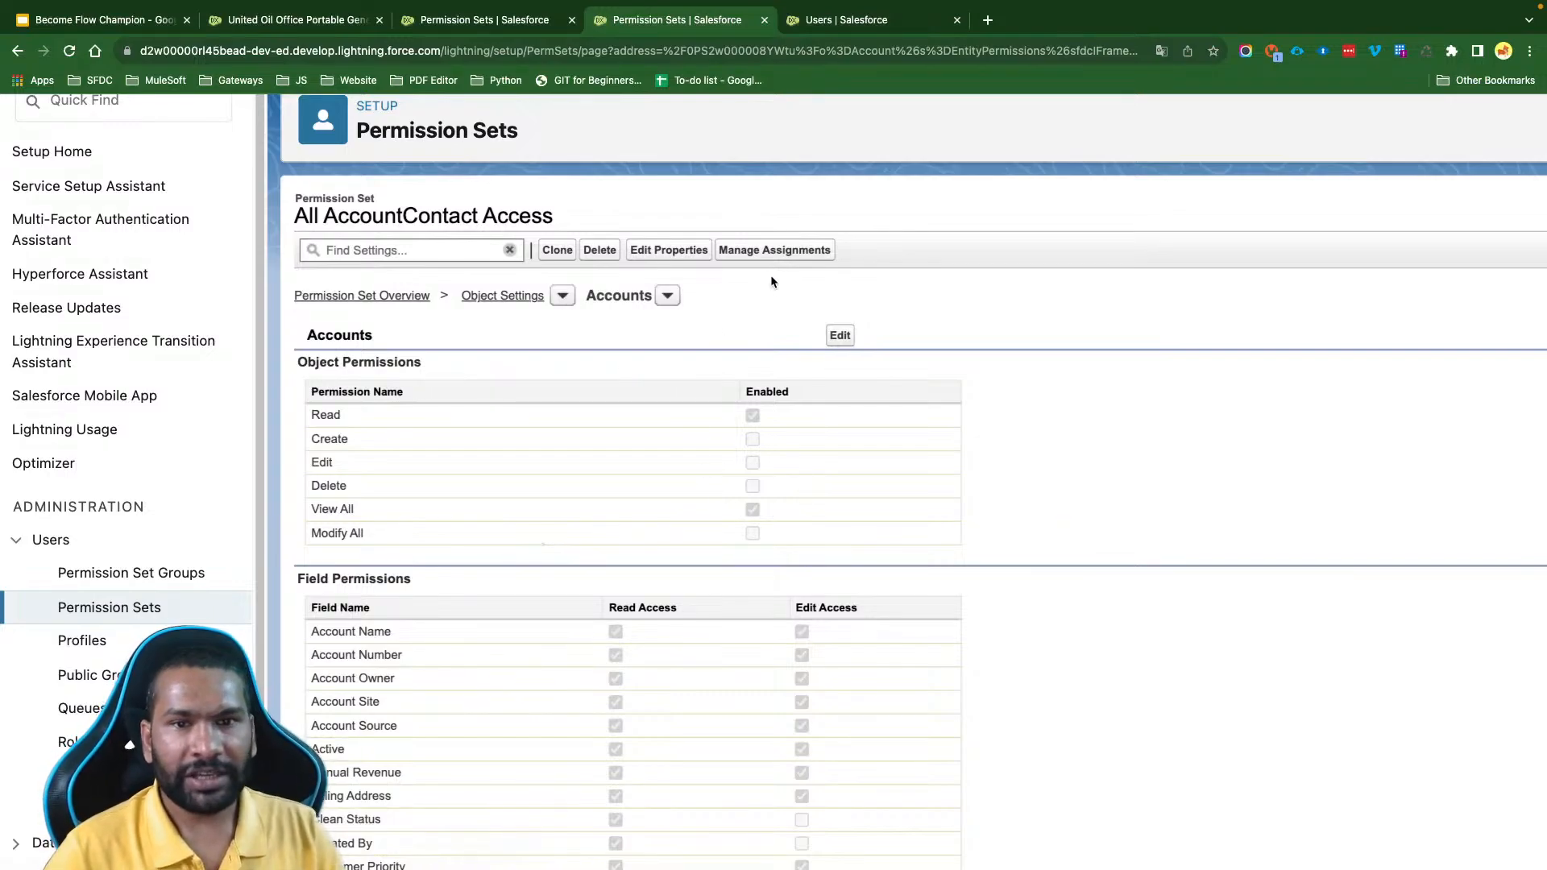
- Assign the All AccountContact Access permission set to the active Minimum Access - Salesforce user with no expiration date
{"action": "left_click", "coordinate": [767, 251]}
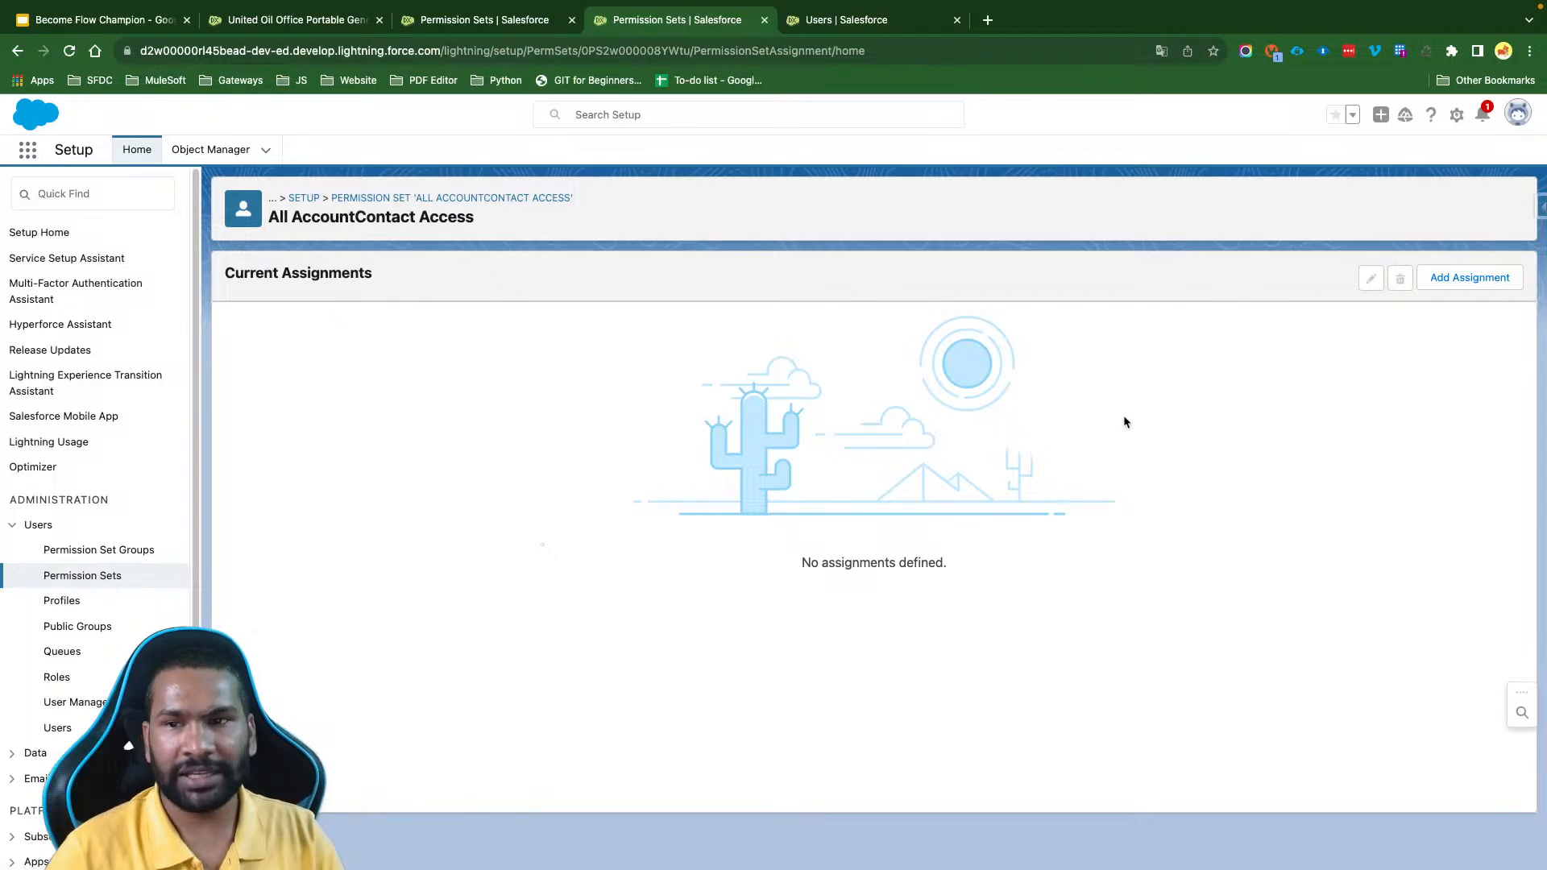
{"action": "left_click", "coordinate": [1471, 277]}
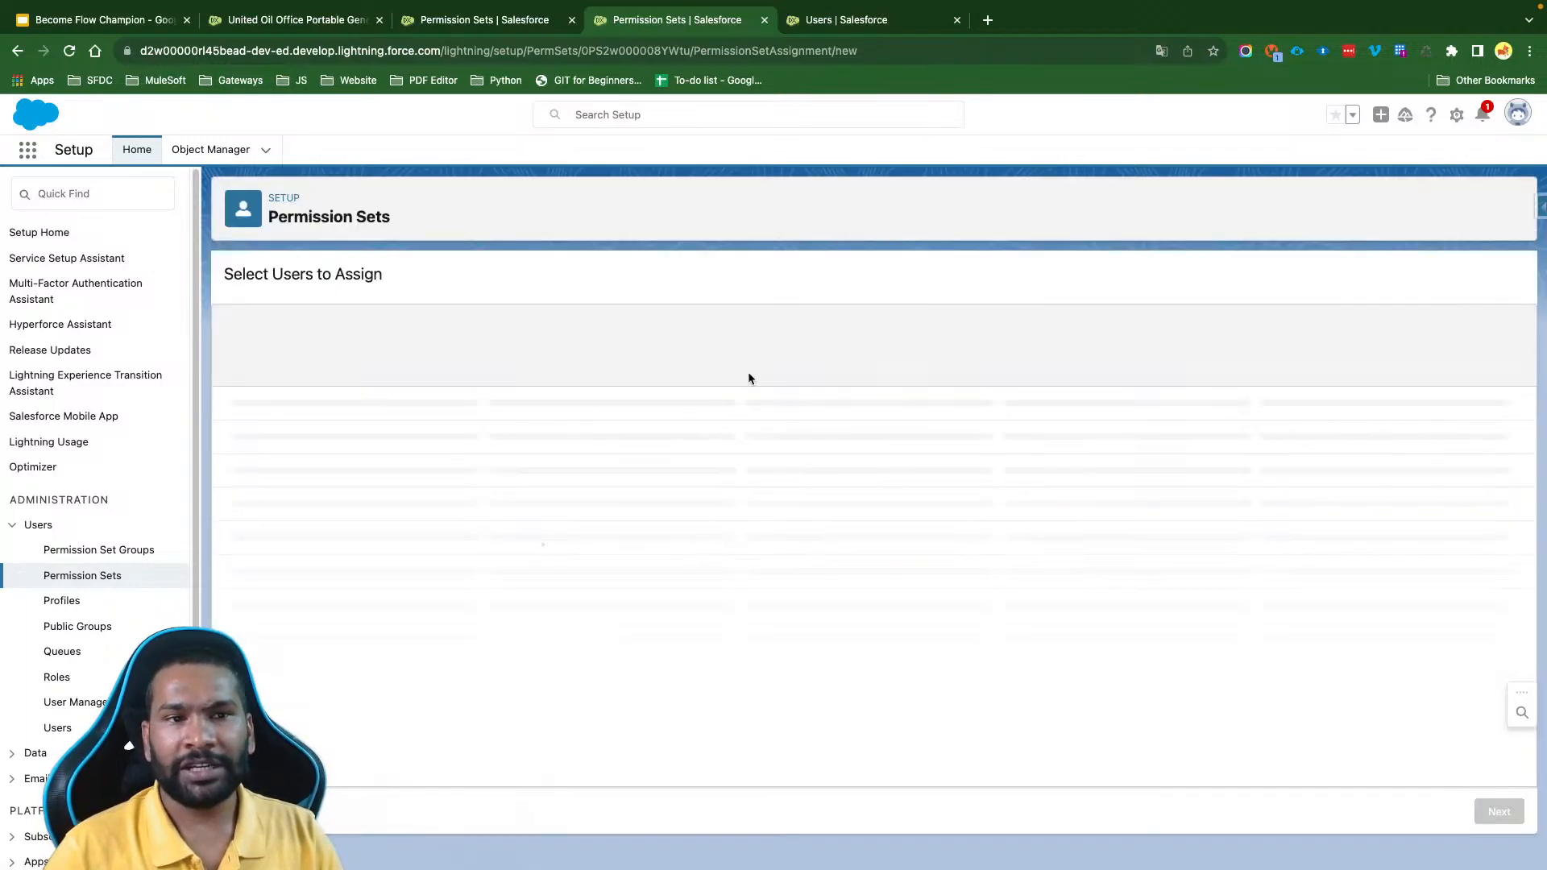
{"action": "scroll", "coordinate": [393, 521], "scroll_direction": "down", "scroll_amount": 2}
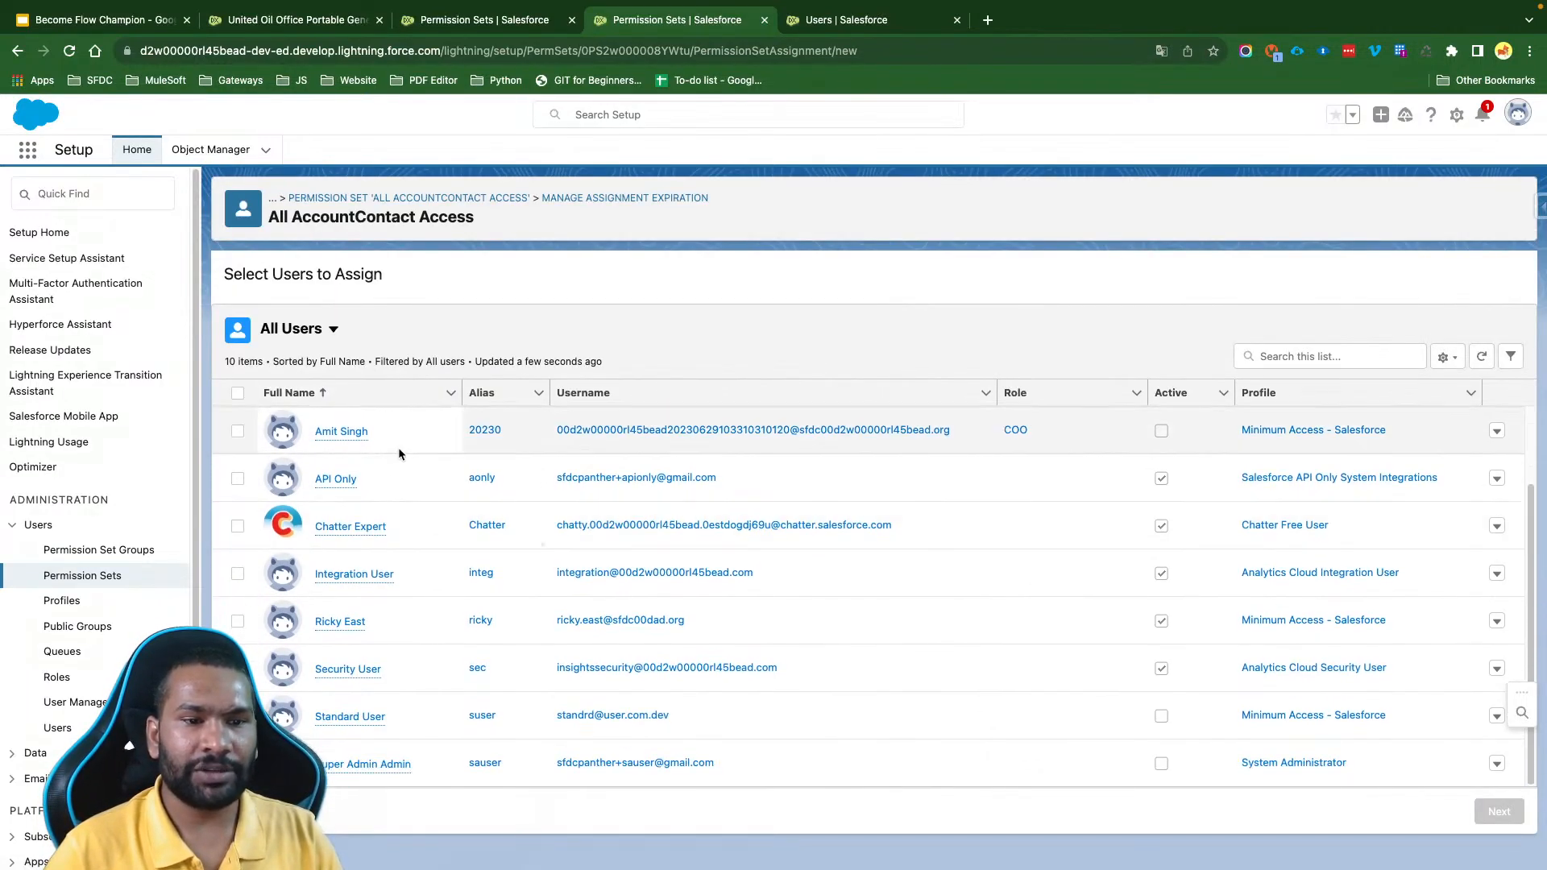
{"action": "scroll", "coordinate": [415, 650], "scroll_direction": "up", "scroll_amount": 2}
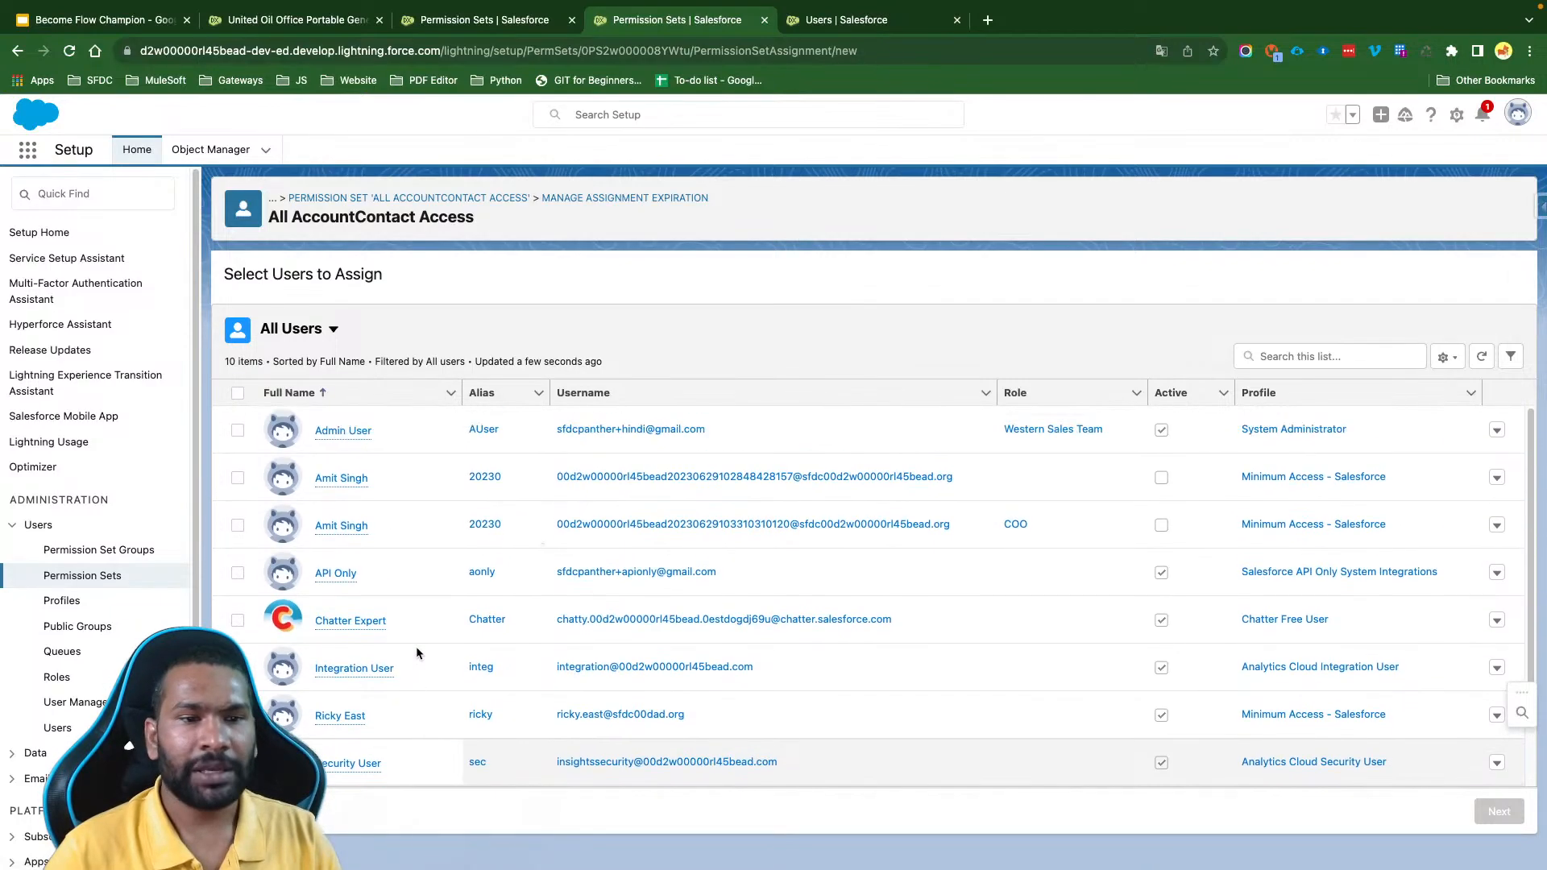
{"action": "scroll", "coordinate": [408, 447], "scroll_direction": "down", "scroll_amount": 2}
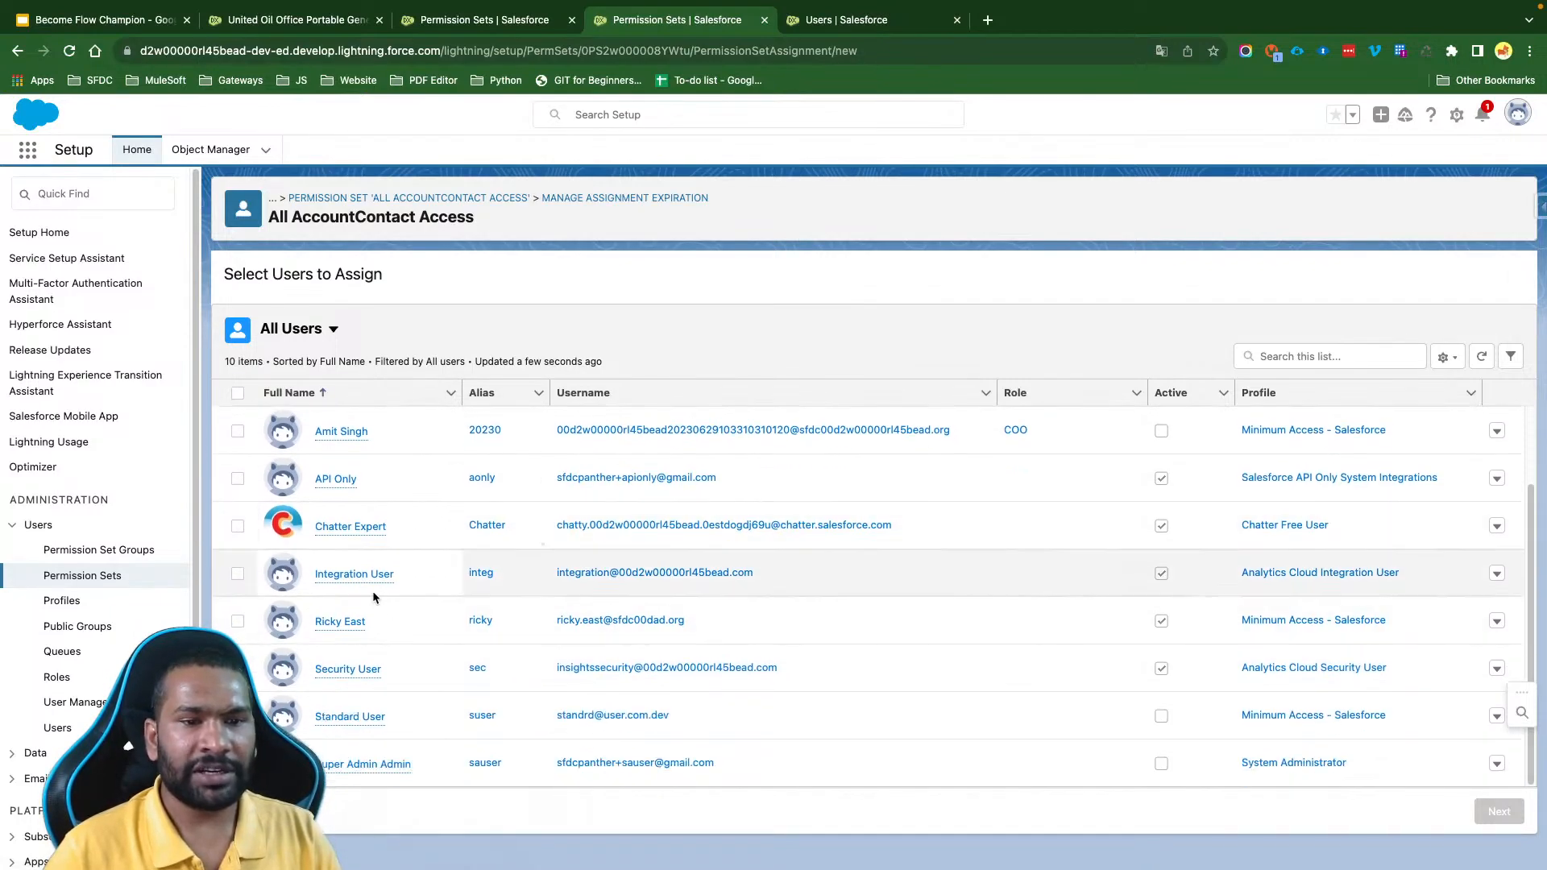
{"action": "left_click", "coordinate": [237, 622]}
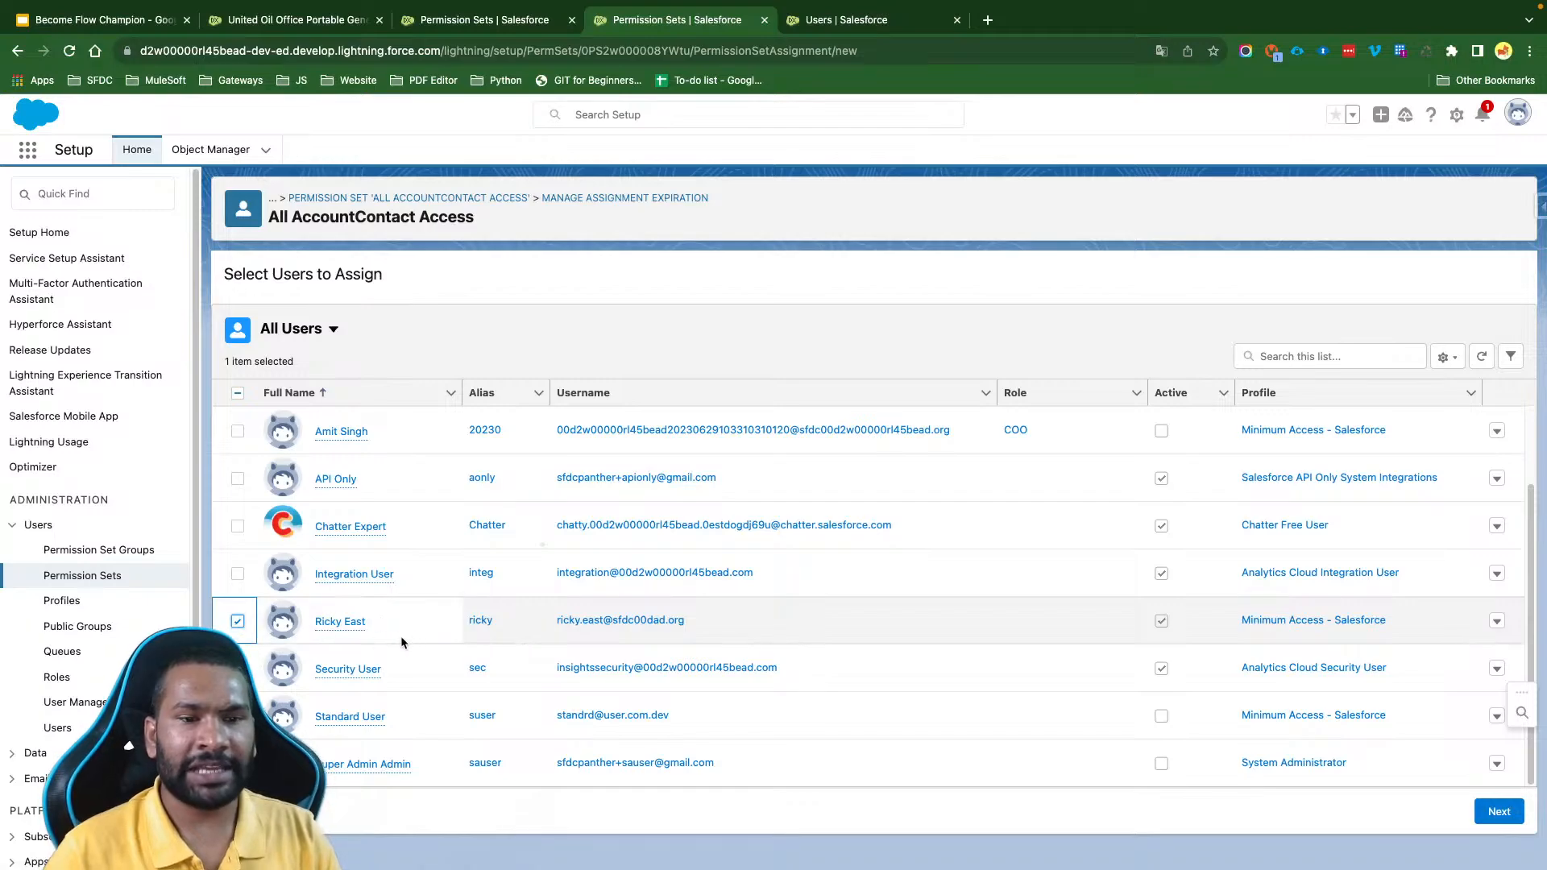
{"action": "left_click", "coordinate": [1497, 813]}
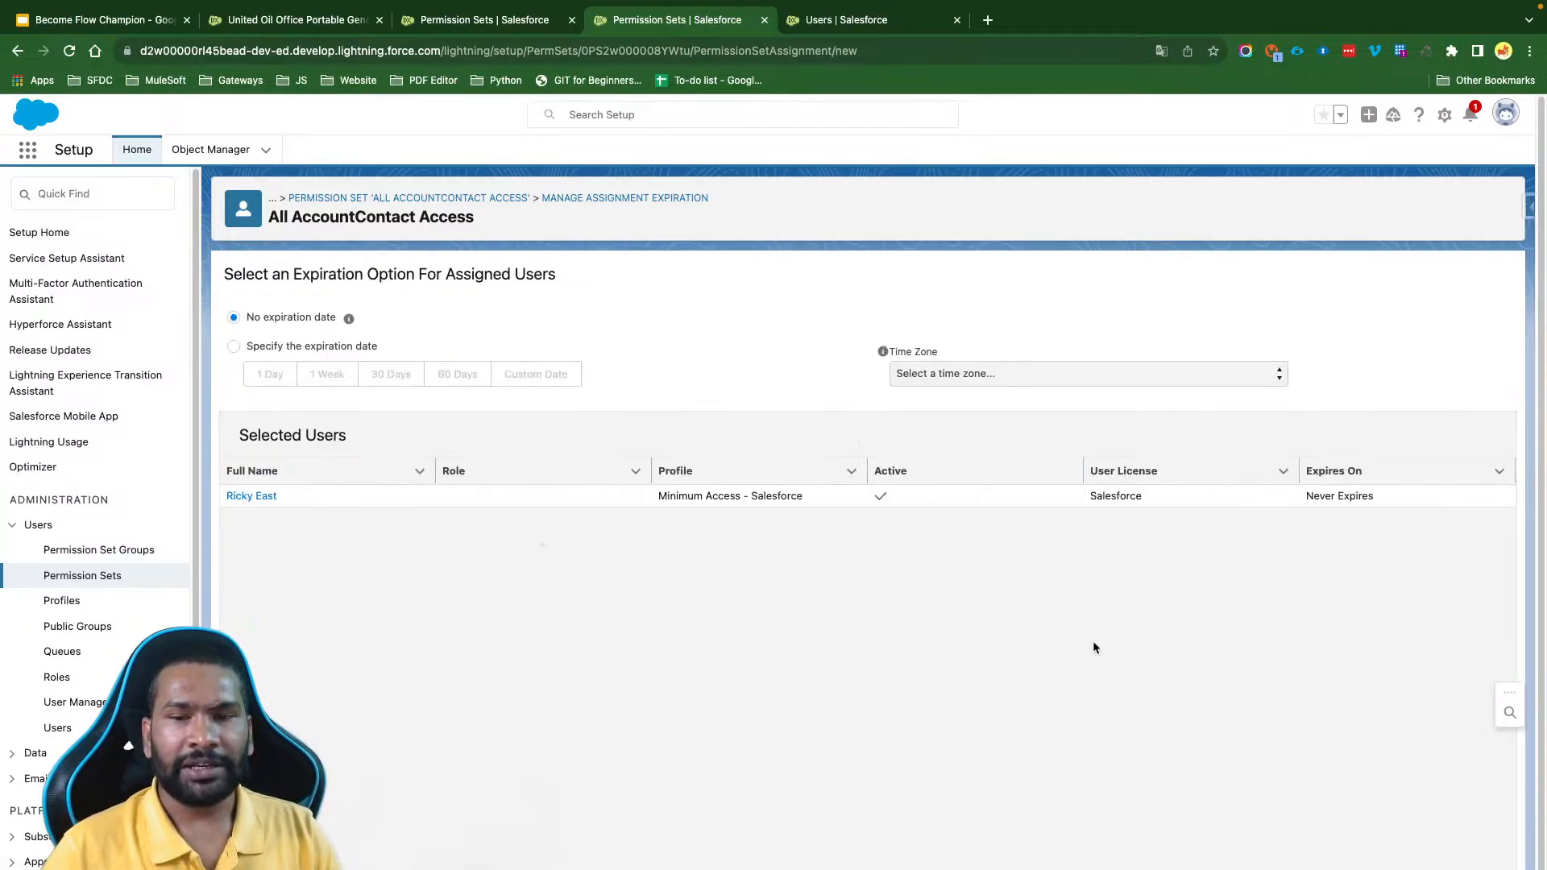
{"action": "left_click", "coordinate": [1482, 867]}
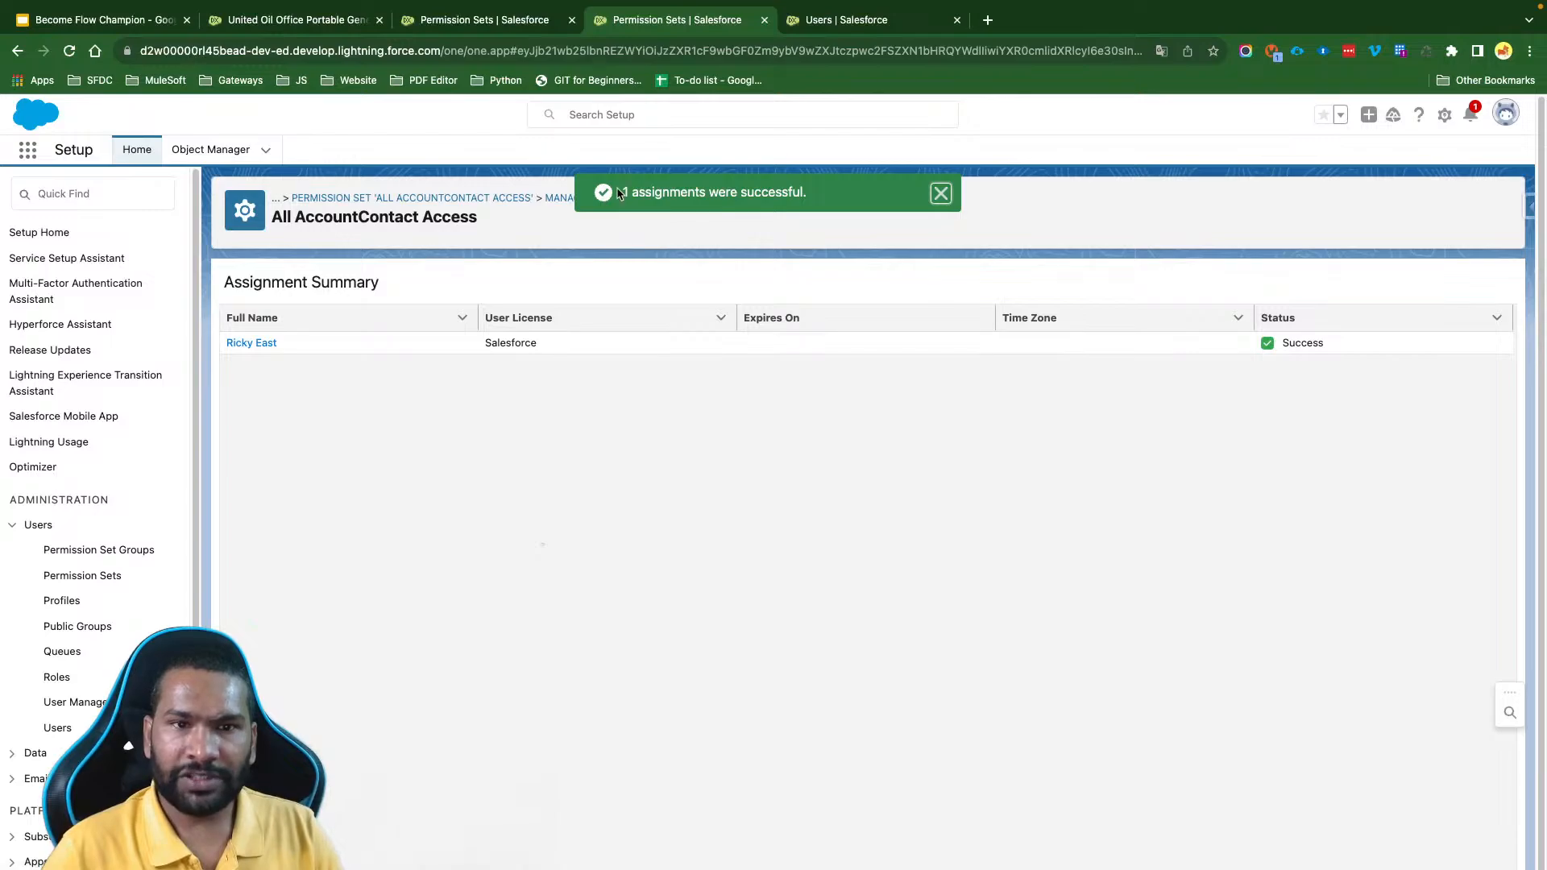
{"action": "left_click", "coordinate": [1488, 867]}
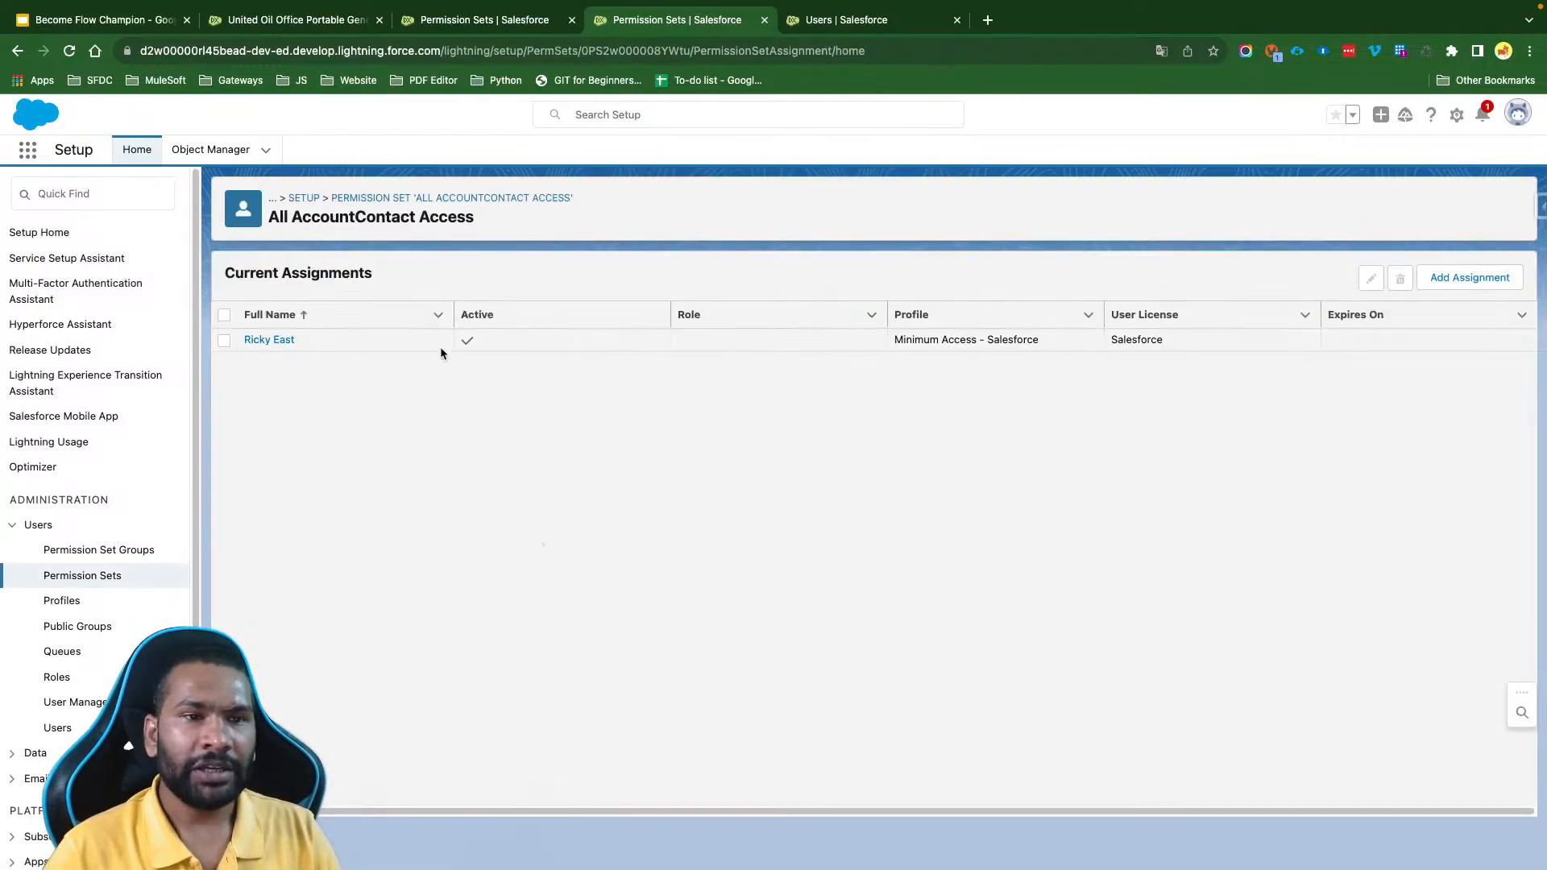
- Open the assigned user's detail page from Current Assignments and log in as that user
{"action": "left_click", "coordinate": [269, 340]}
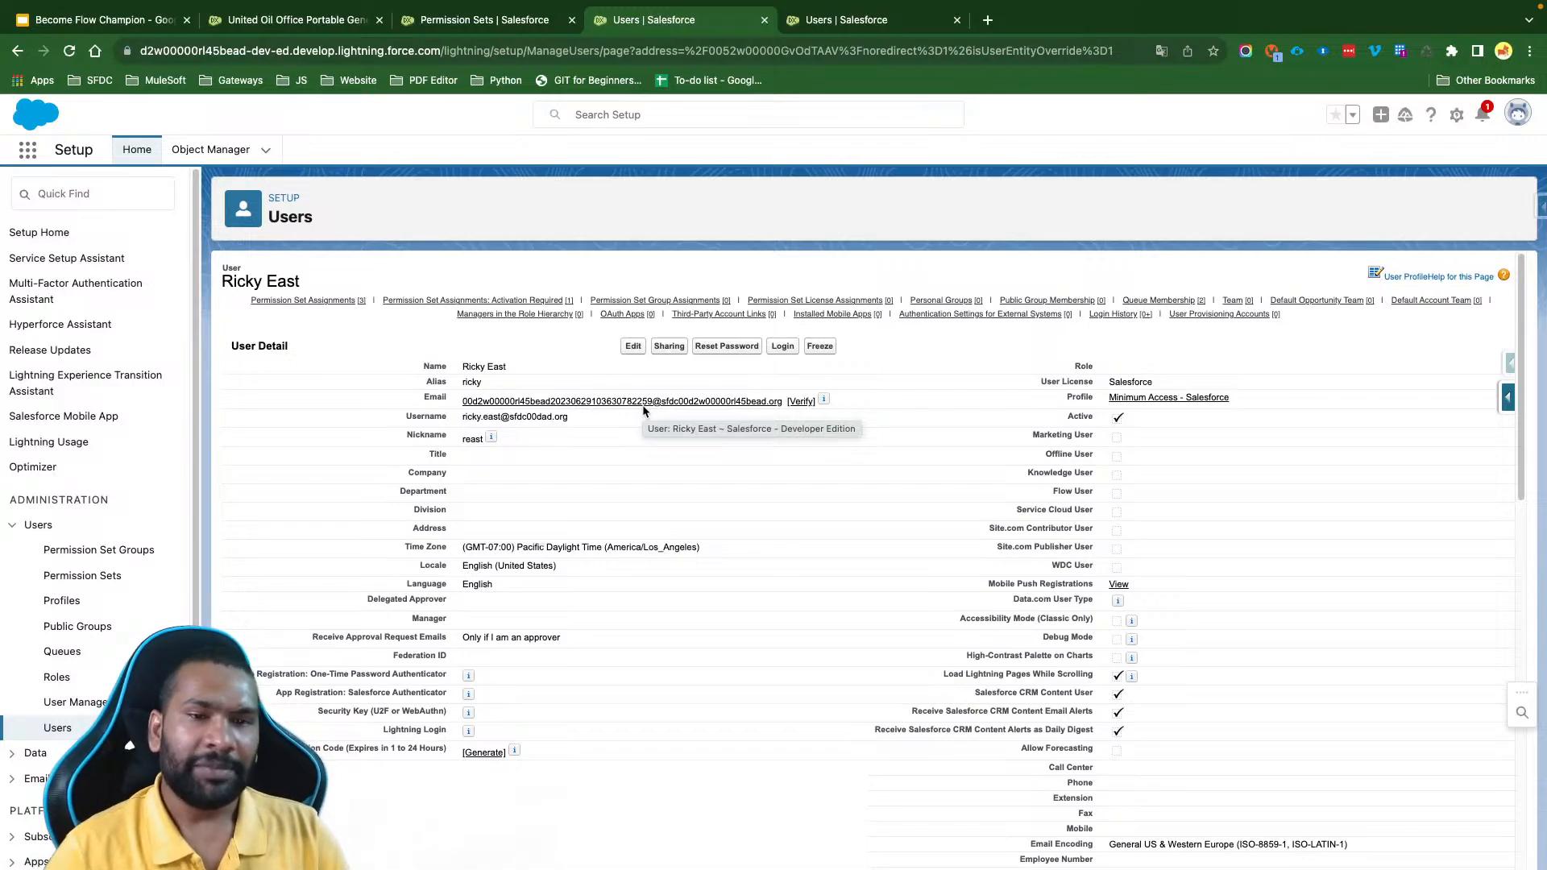
{"action": "triple_click", "coordinate": [484, 366]}
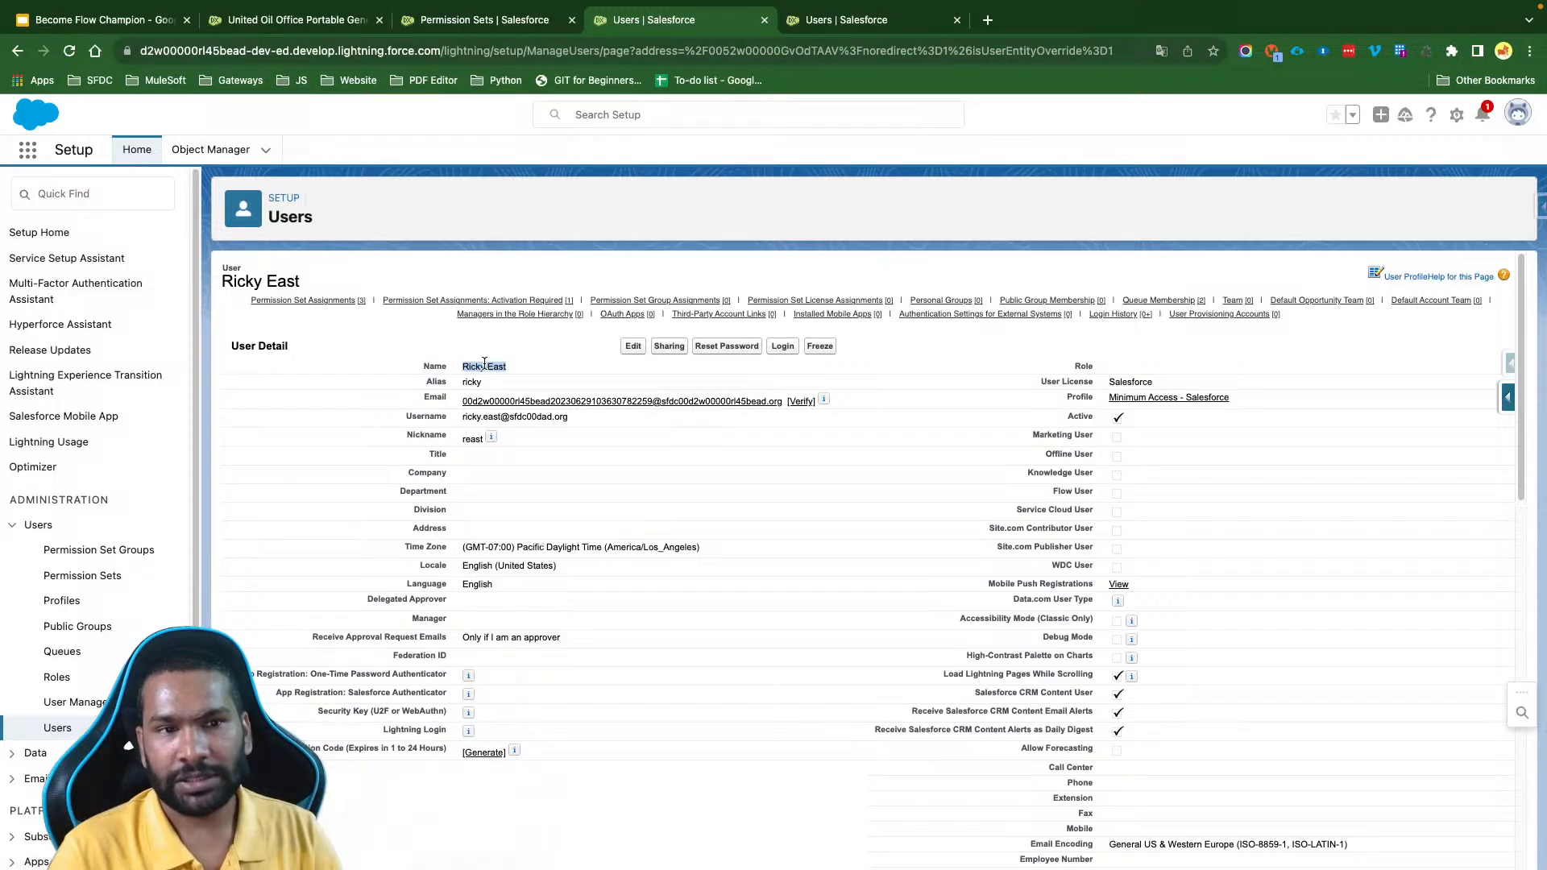
{"action": "left_click", "coordinate": [555, 377]}
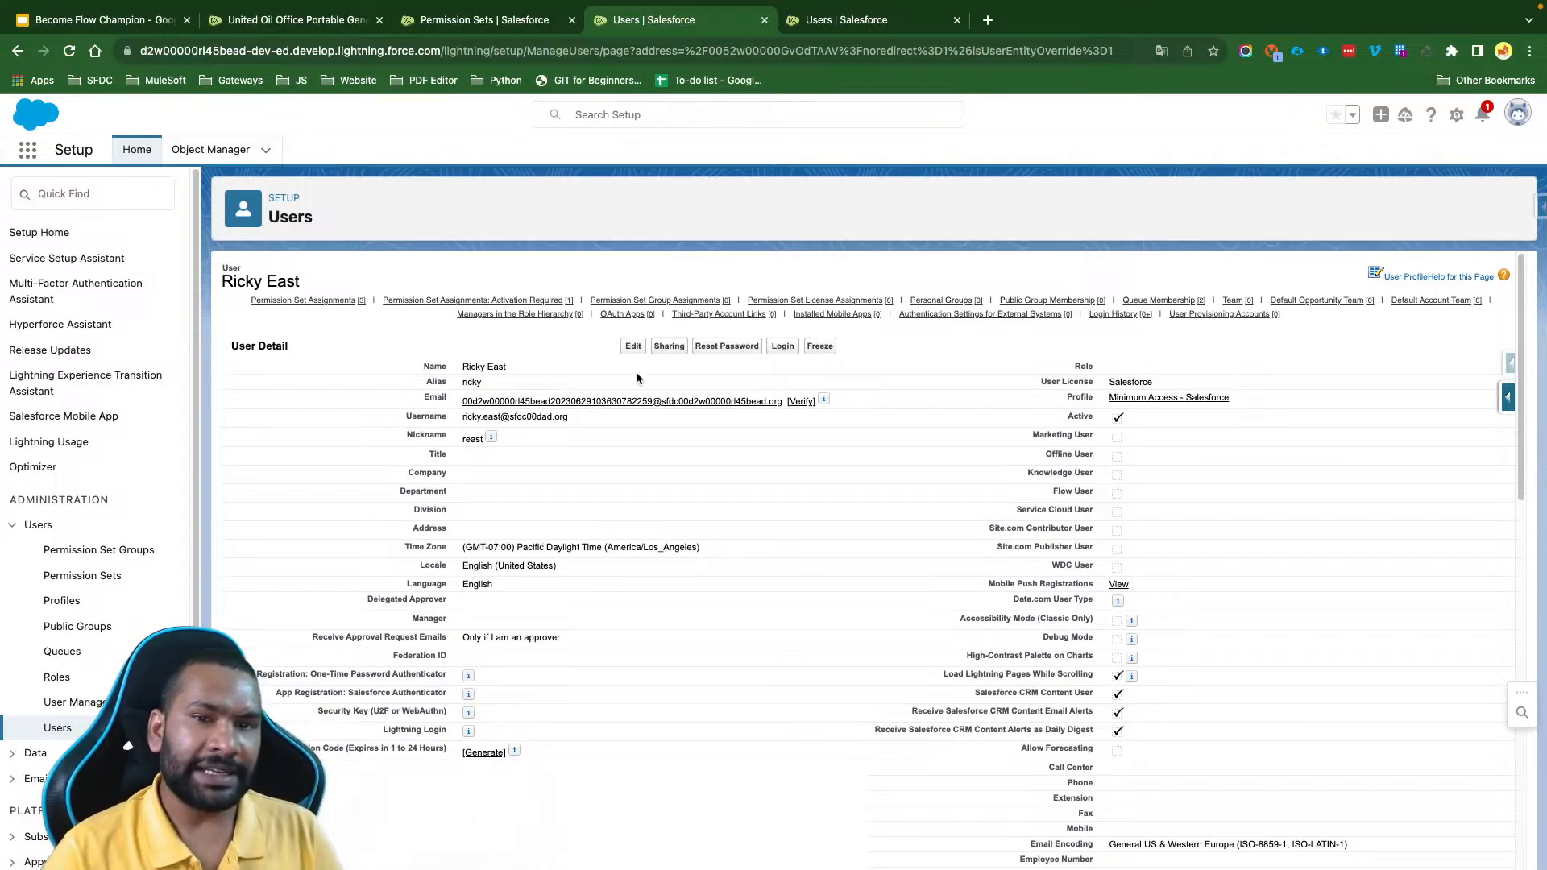
{"action": "left_click", "coordinate": [781, 348]}
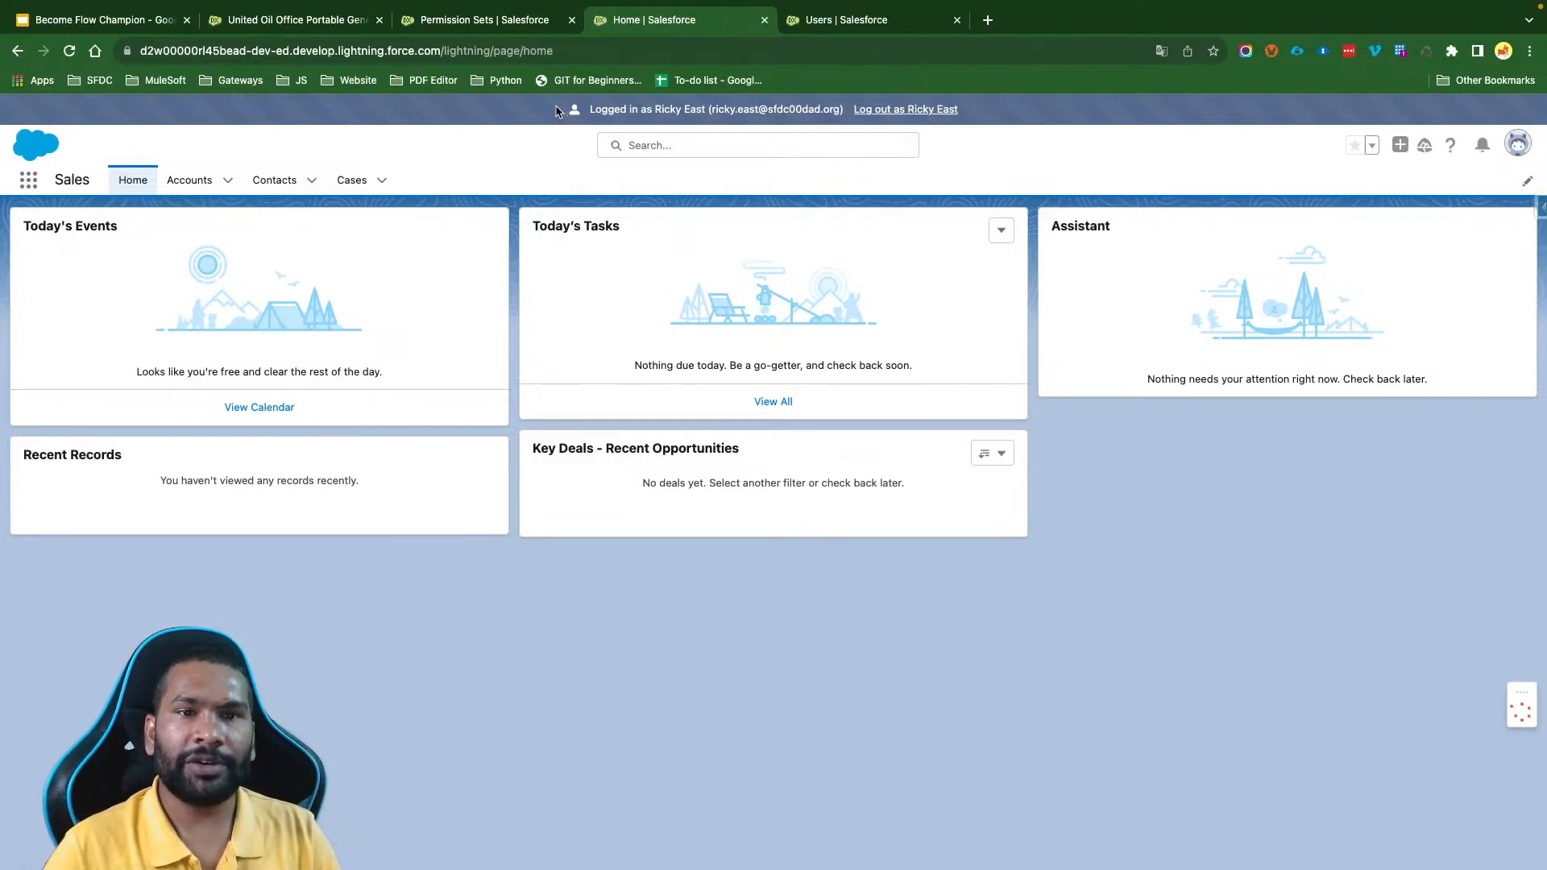
{"action": "left_click_drag", "start_coordinate": [562, 113], "coordinate": [961, 112]}
{"action": "left_click", "coordinate": [1035, 120]}
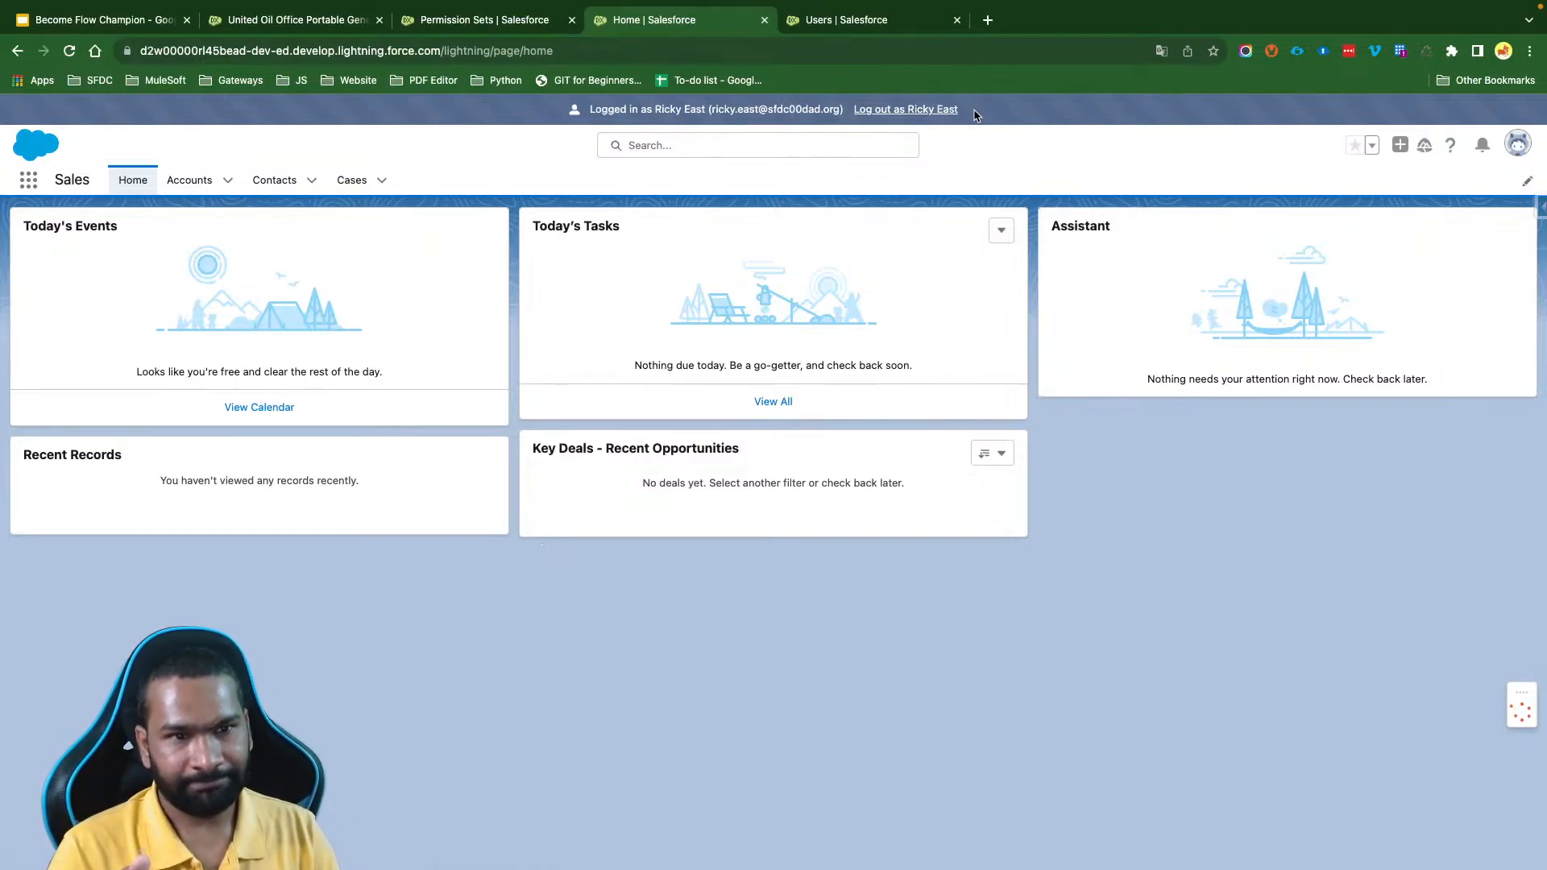
- Check which records the logged-in user can see in the All Accounts list view
{"action": "left_click", "coordinate": [189, 184]}
{"action": "left_click", "coordinate": [142, 242]}
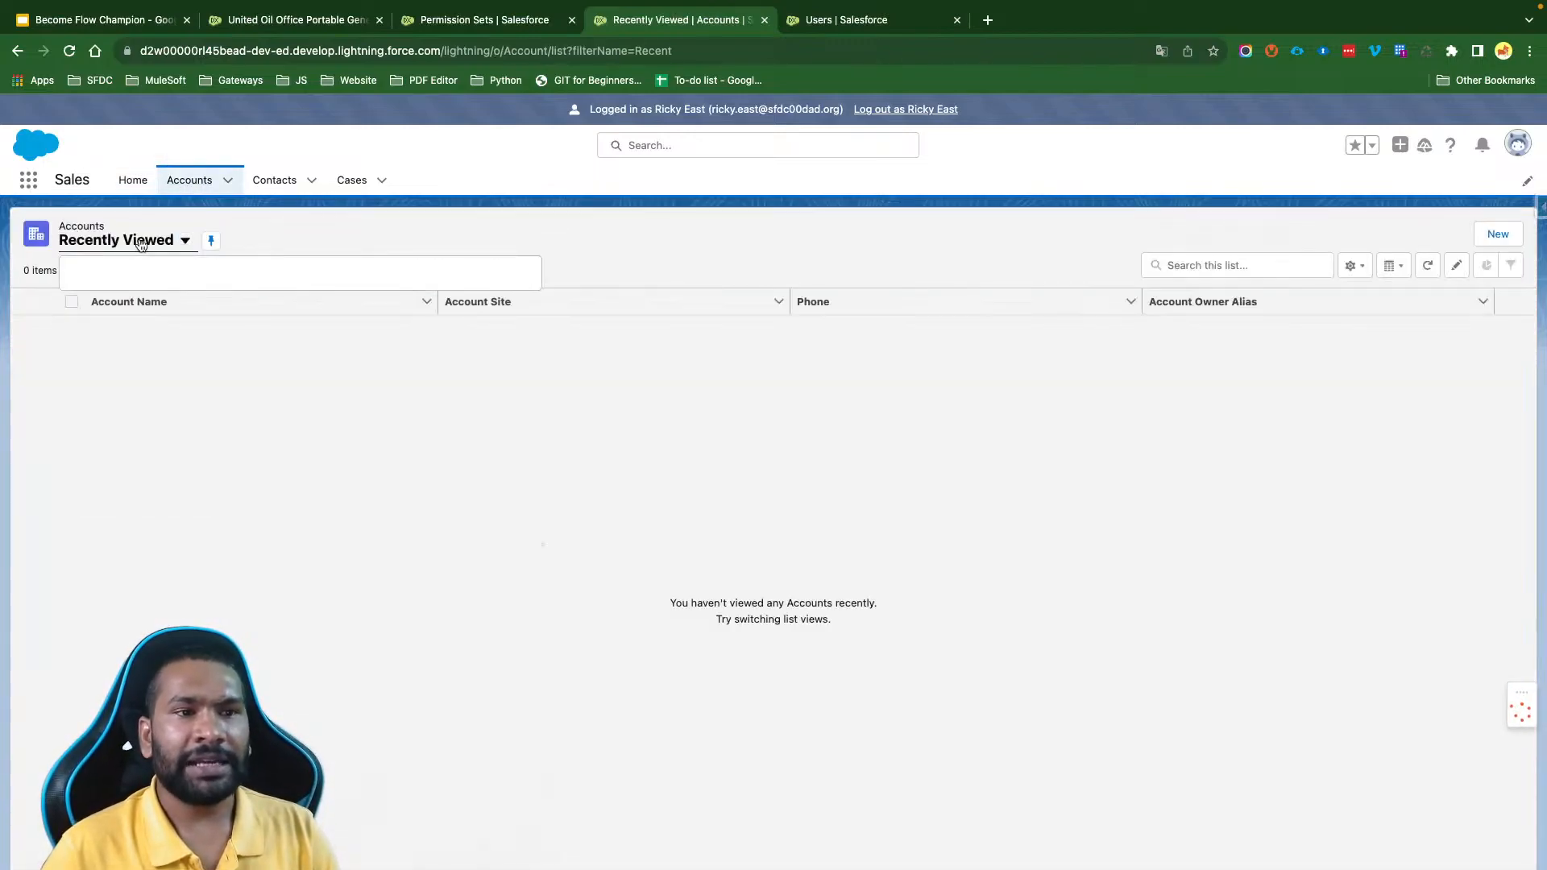
{"action": "left_click", "coordinate": [151, 300]}
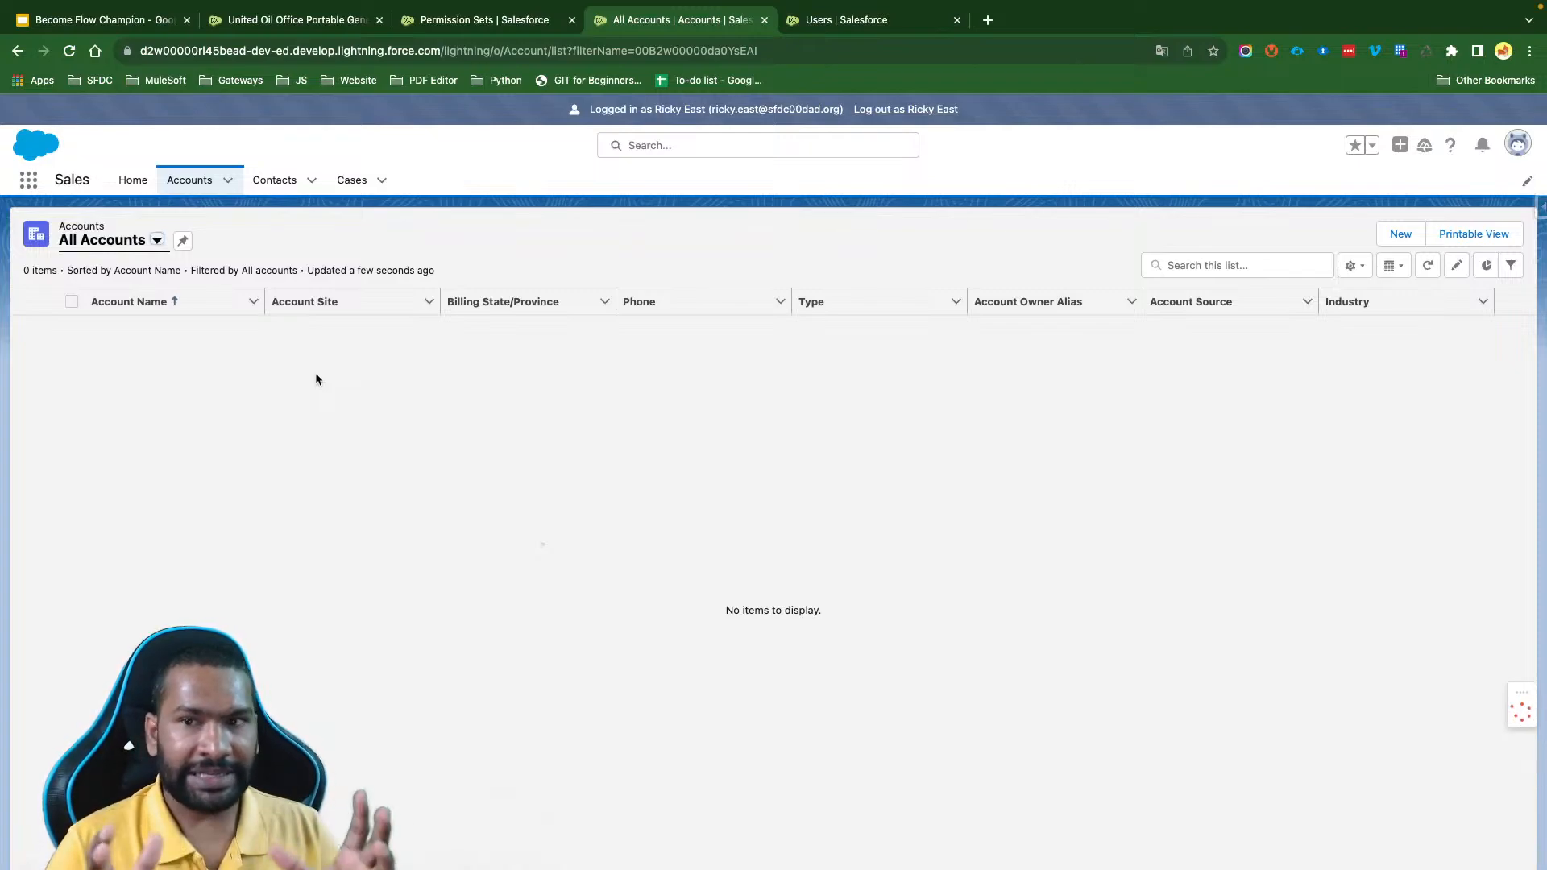
- Create a new account by searching the name Google.com, choosing the suggested Google company in London, England, and saving it
{"action": "left_click", "coordinate": [1381, 233]}
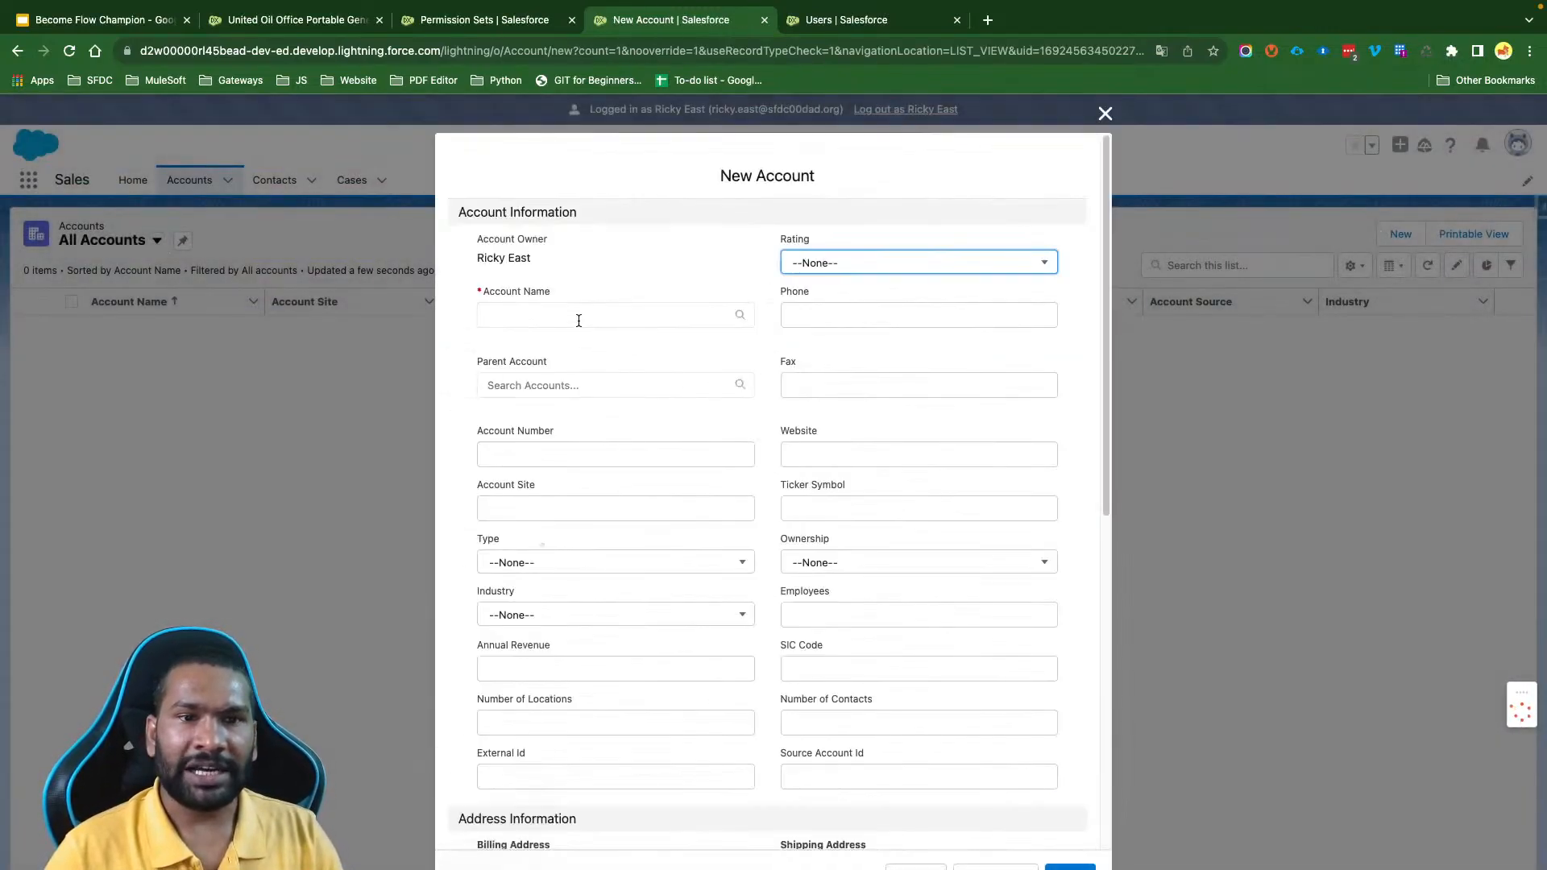
{"action": "left_click", "coordinate": [564, 312]}
{"action": "type", "text": "Google.com"}
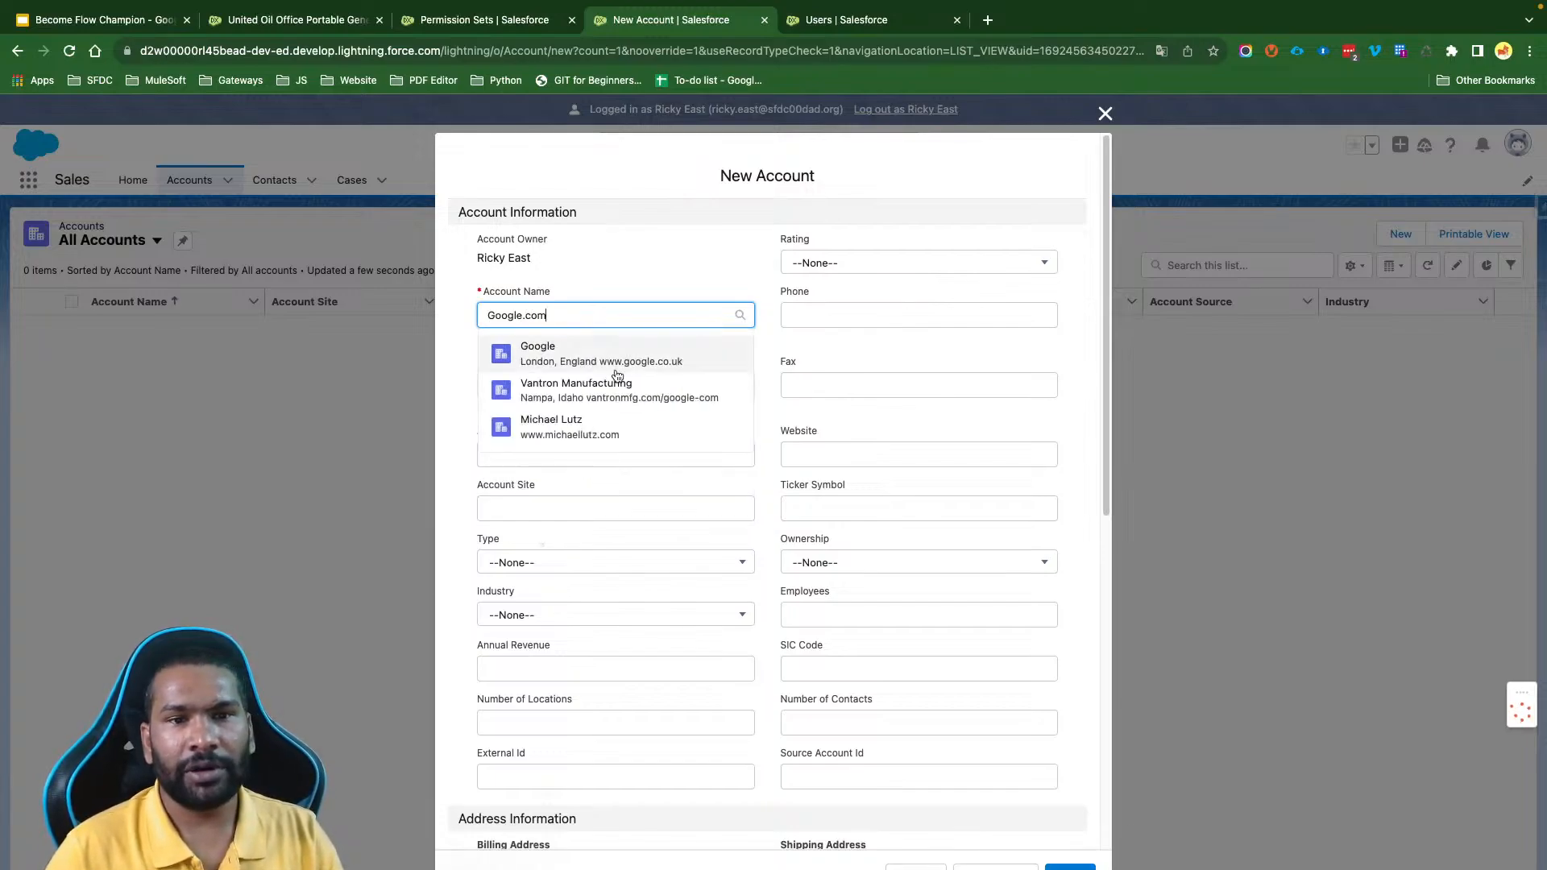
{"action": "left_click", "coordinate": [621, 357]}
{"action": "scroll", "coordinate": [713, 445], "scroll_direction": "down", "scroll_amount": 8}
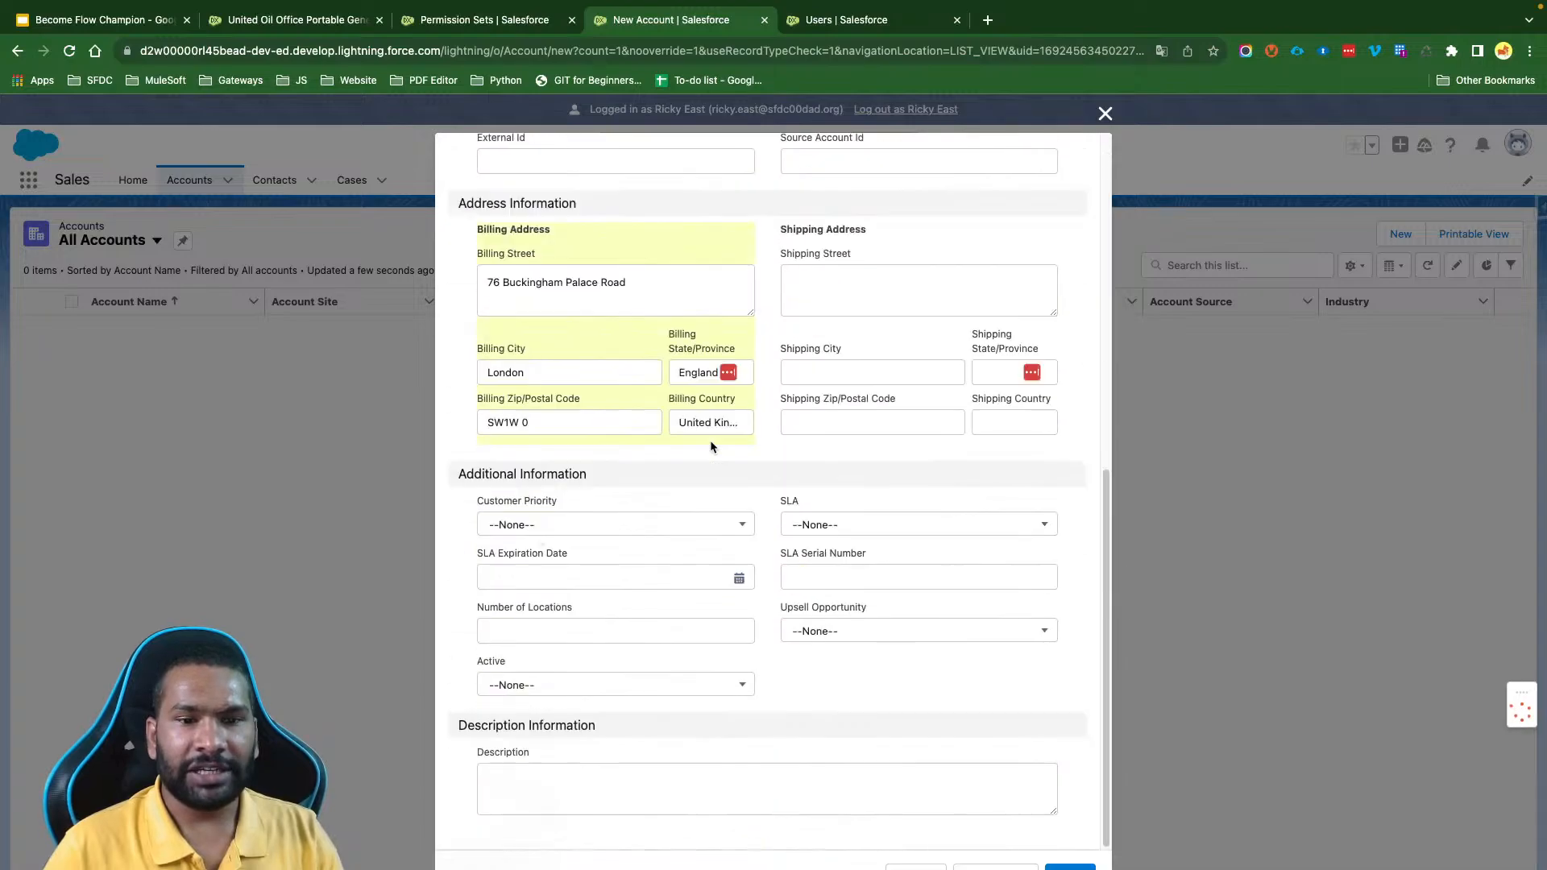
{"action": "left_click", "coordinate": [1070, 867]}
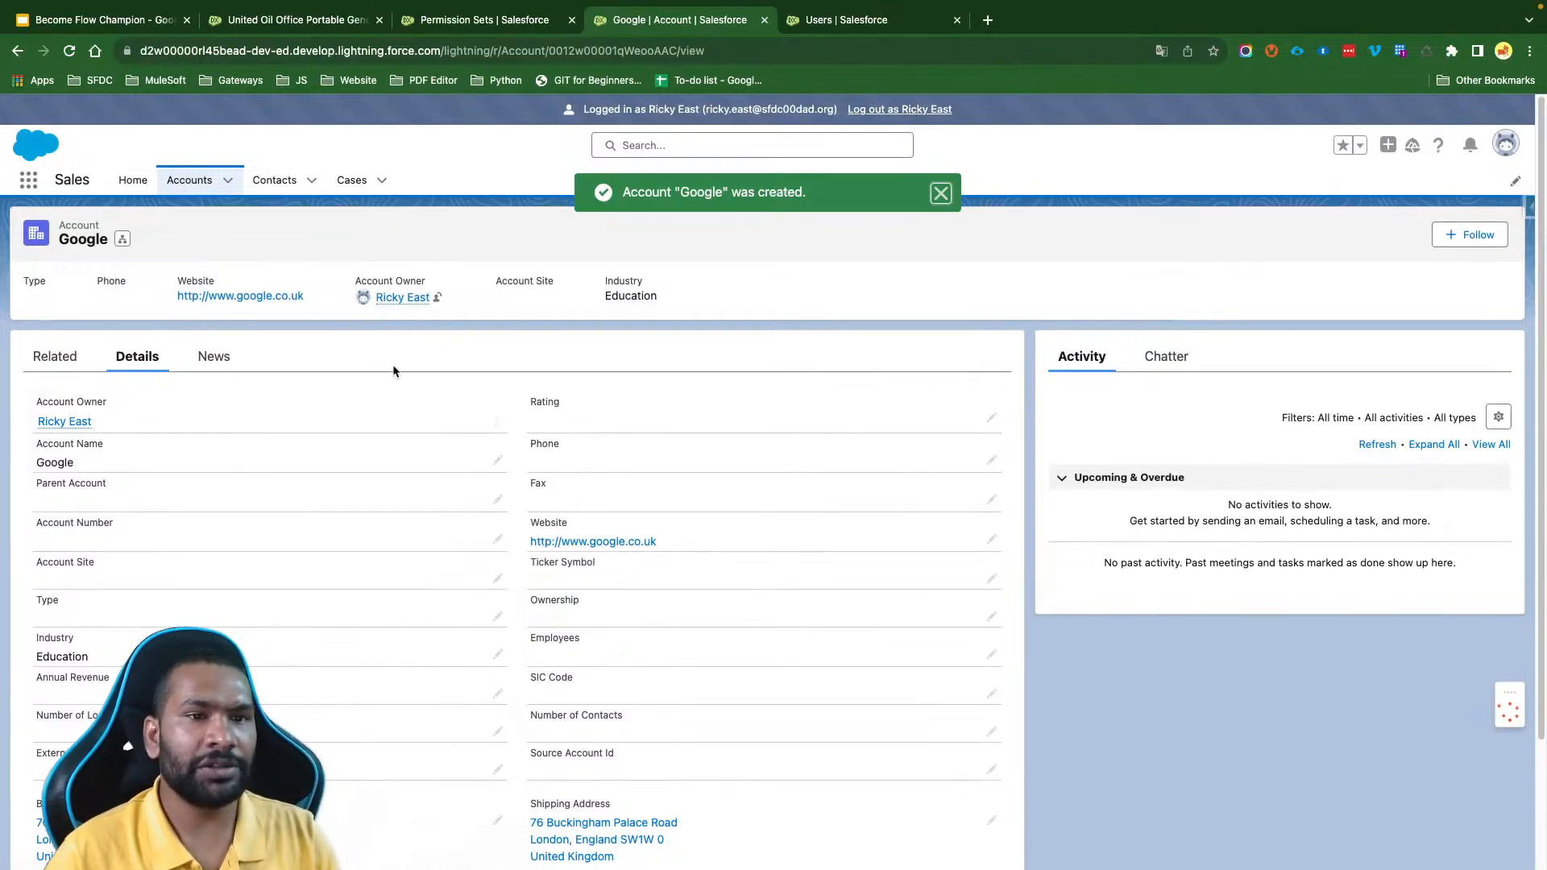
- Return to Accounts and review the All Accounts list view again with the Google account created
{"action": "left_click", "coordinate": [190, 180]}
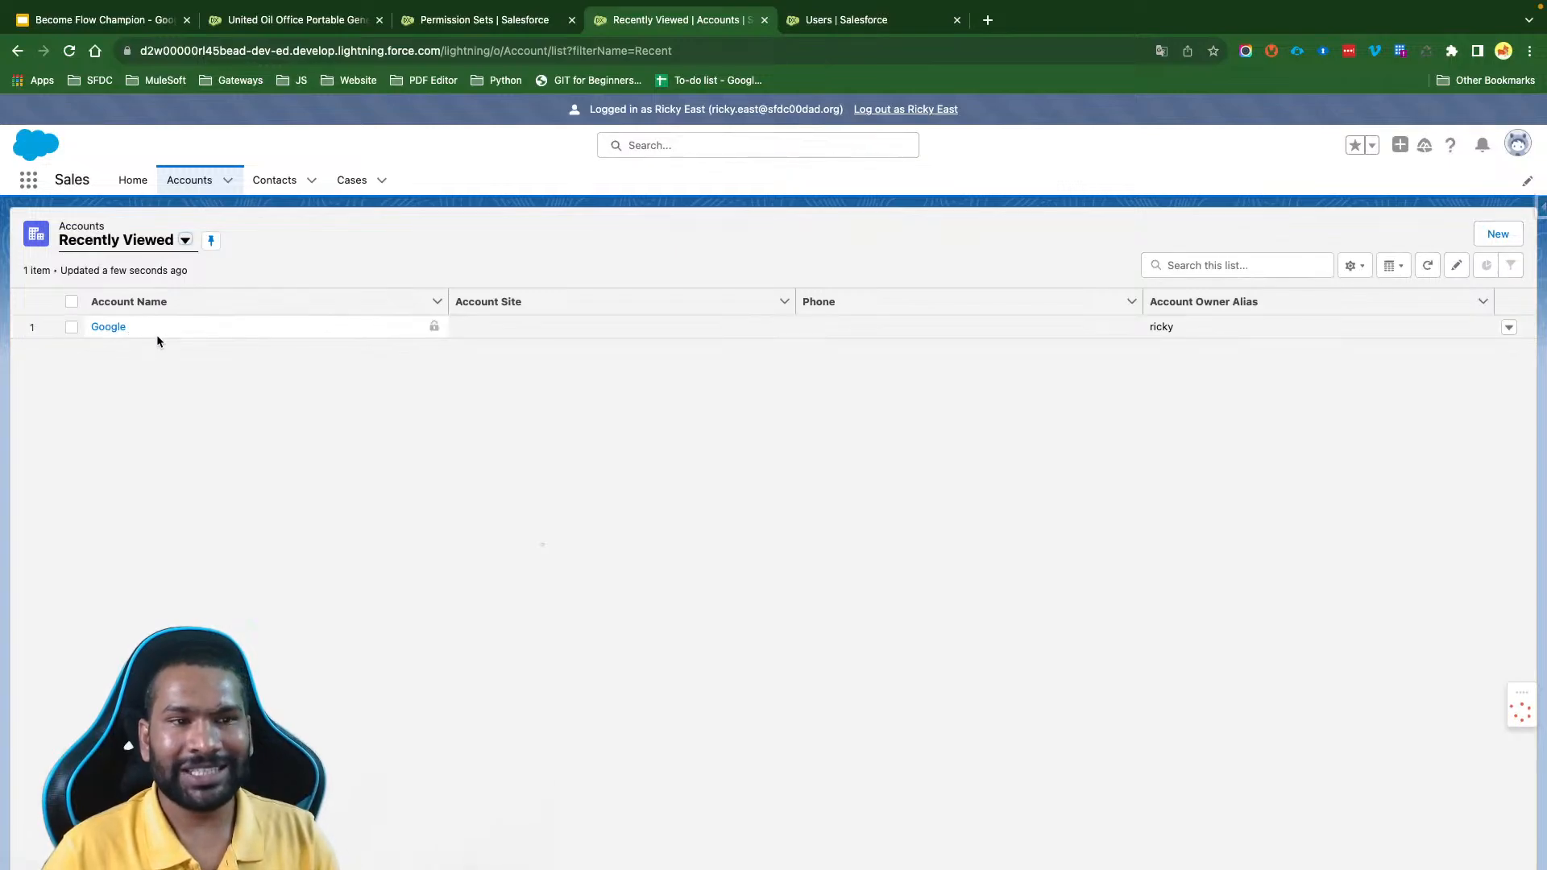
{"action": "left_click", "coordinate": [130, 241]}
{"action": "left_click", "coordinate": [147, 298]}
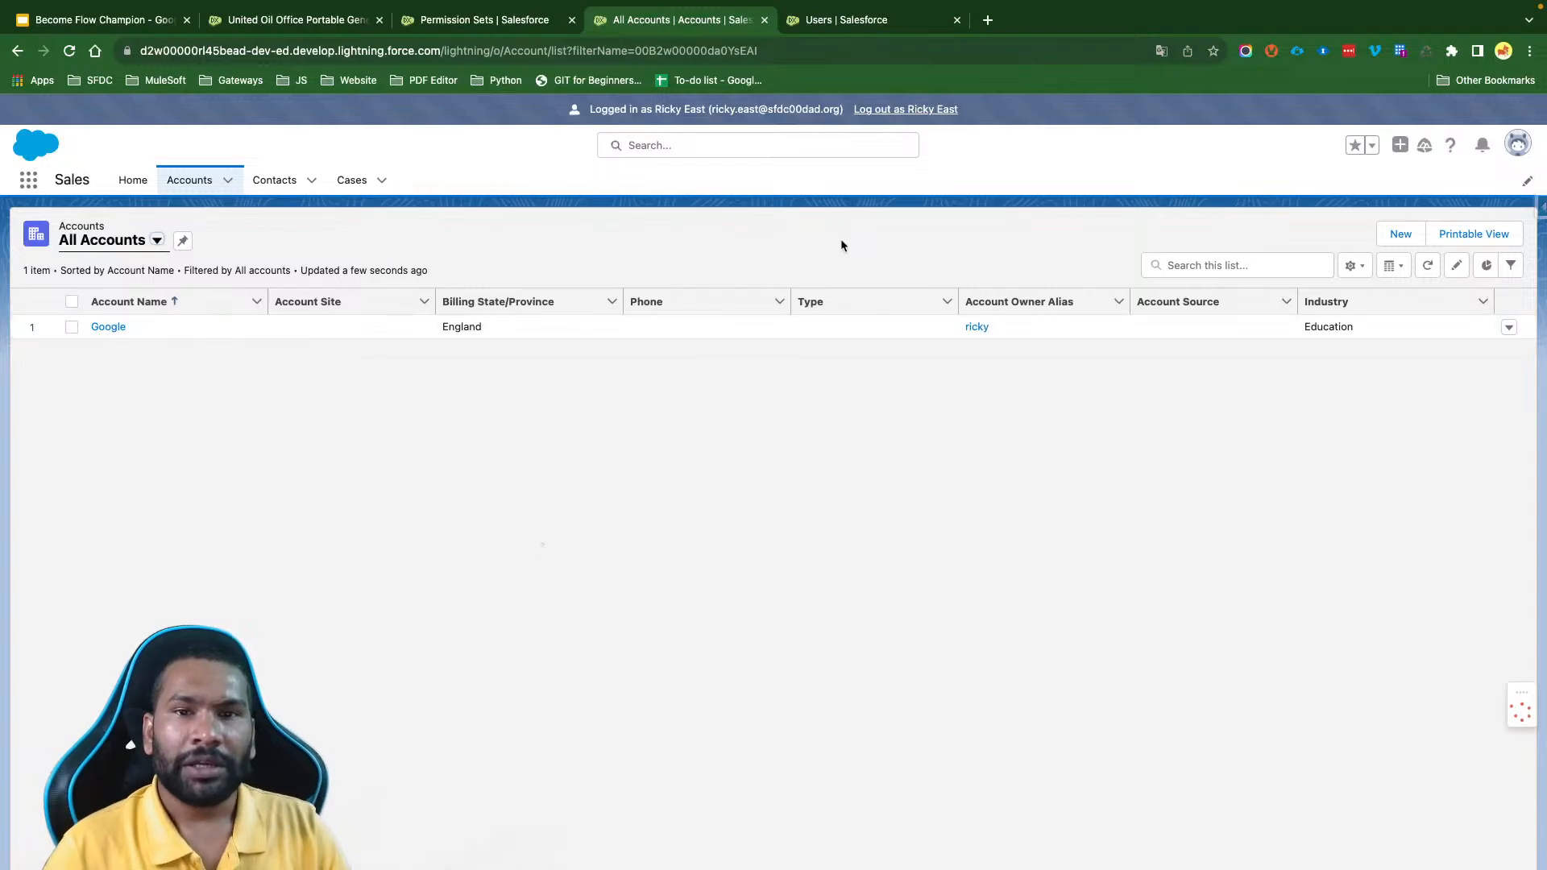
- Log out of the impersonated user's session and open the Flows page in Setup by searching for flows
{"action": "left_click", "coordinate": [886, 111]}
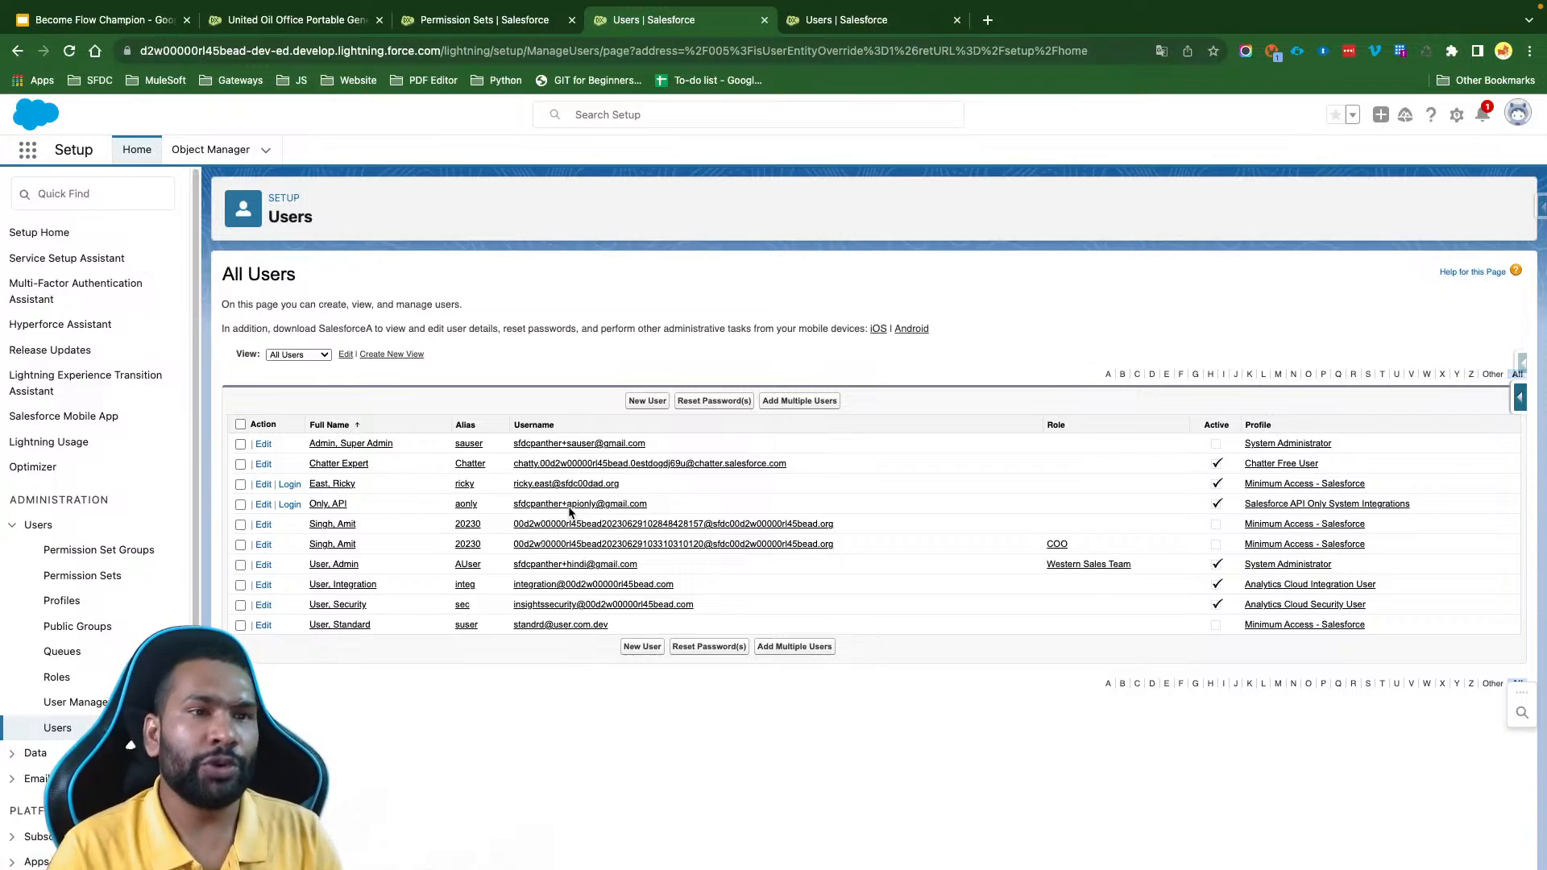
{"action": "left_click", "coordinate": [92, 195]}
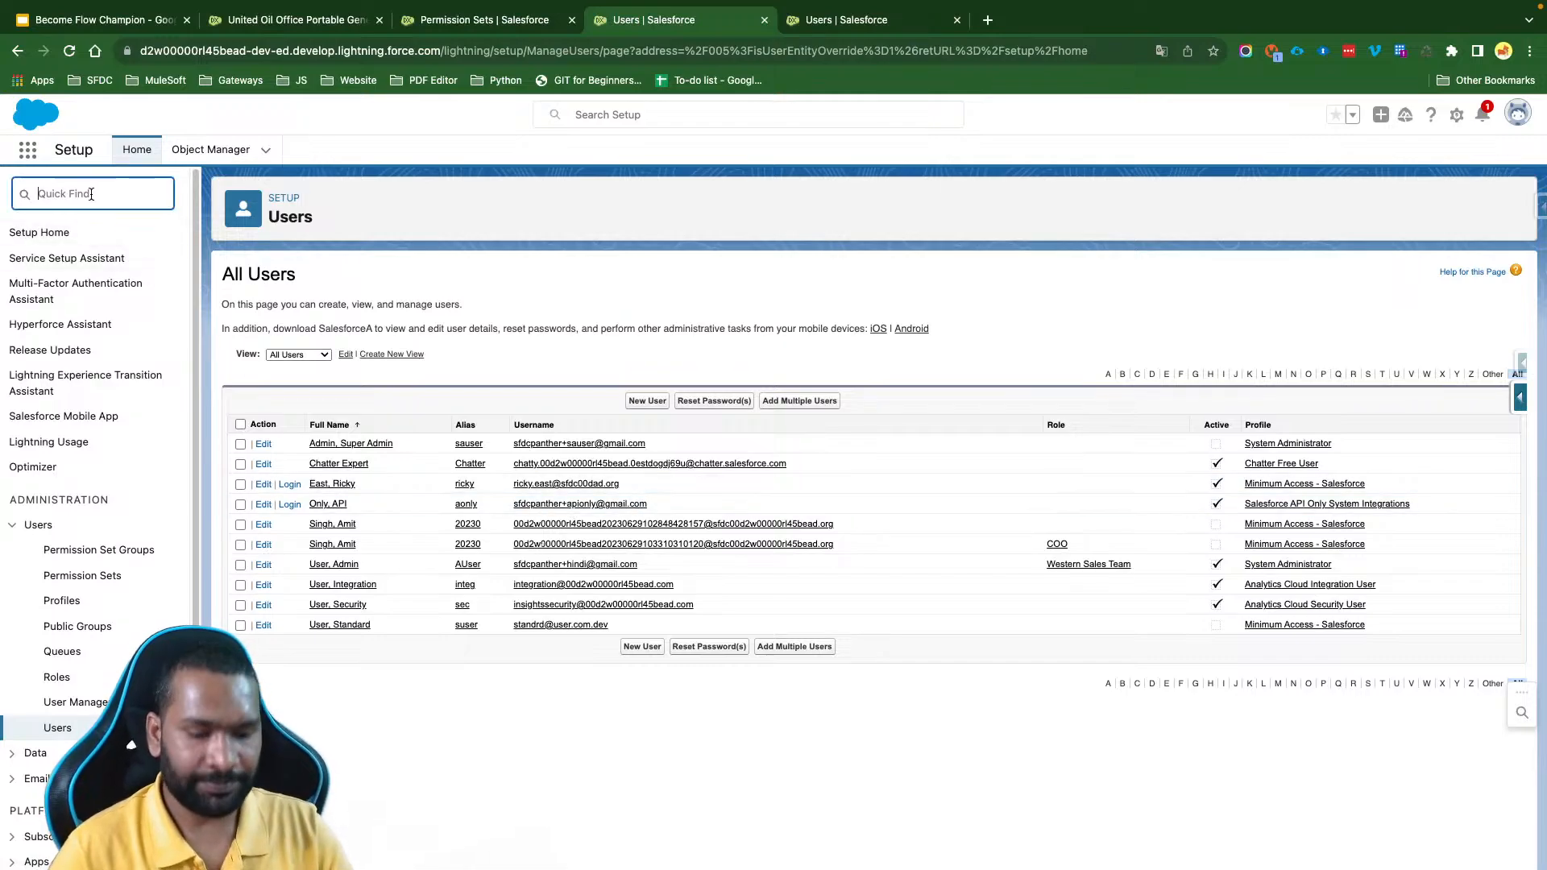
{"action": "type", "text": "flows"}
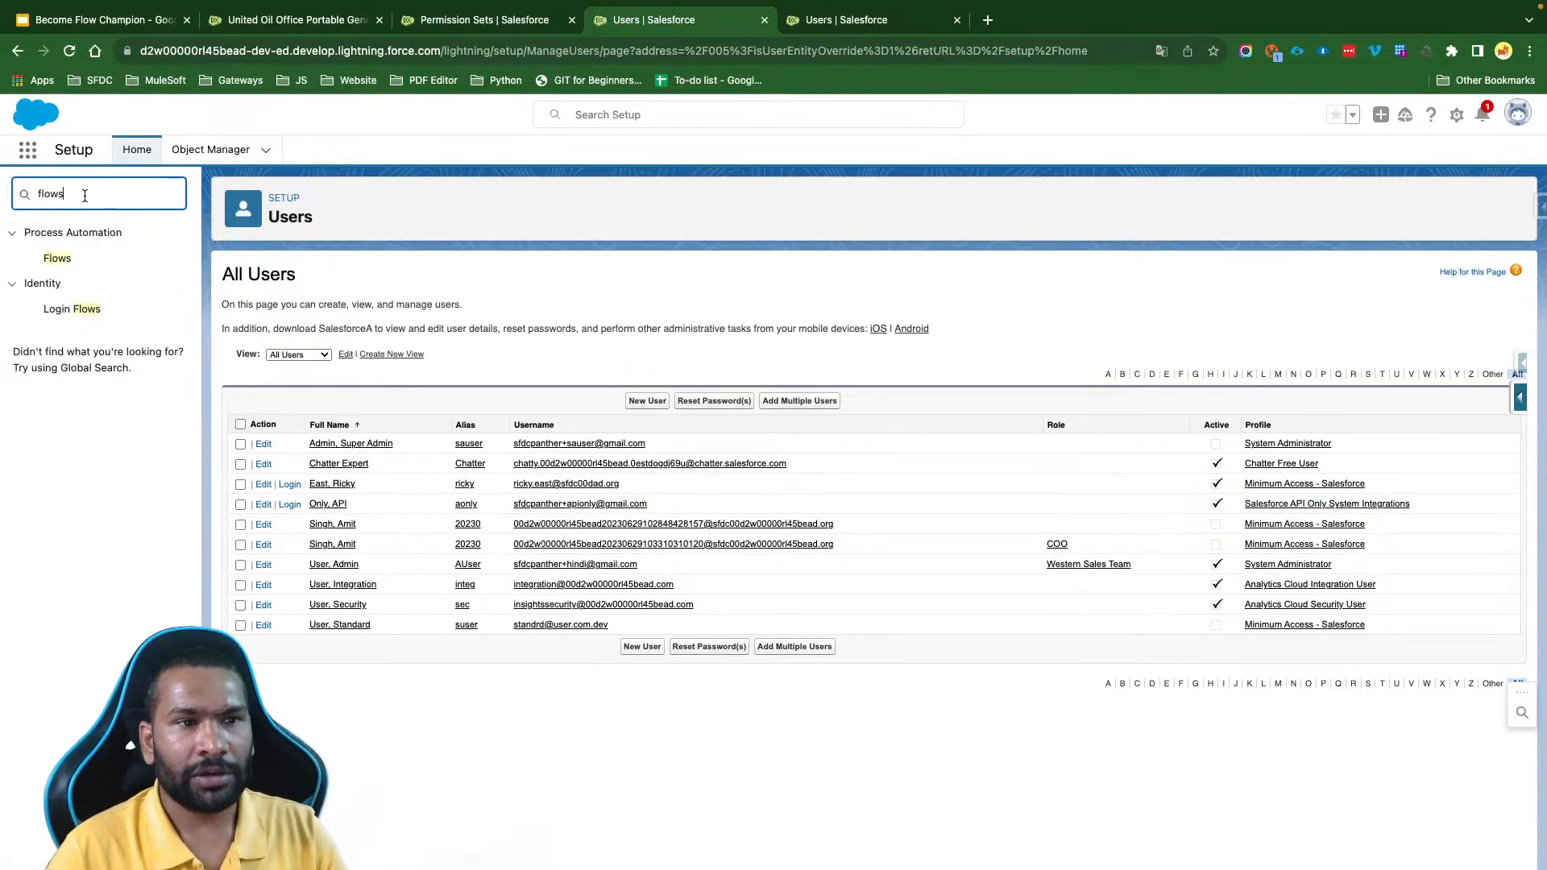
{"action": "left_click_drag", "start_coordinate": [85, 195], "coordinate": [12, 195]}
{"action": "left_click", "coordinate": [62, 260]}
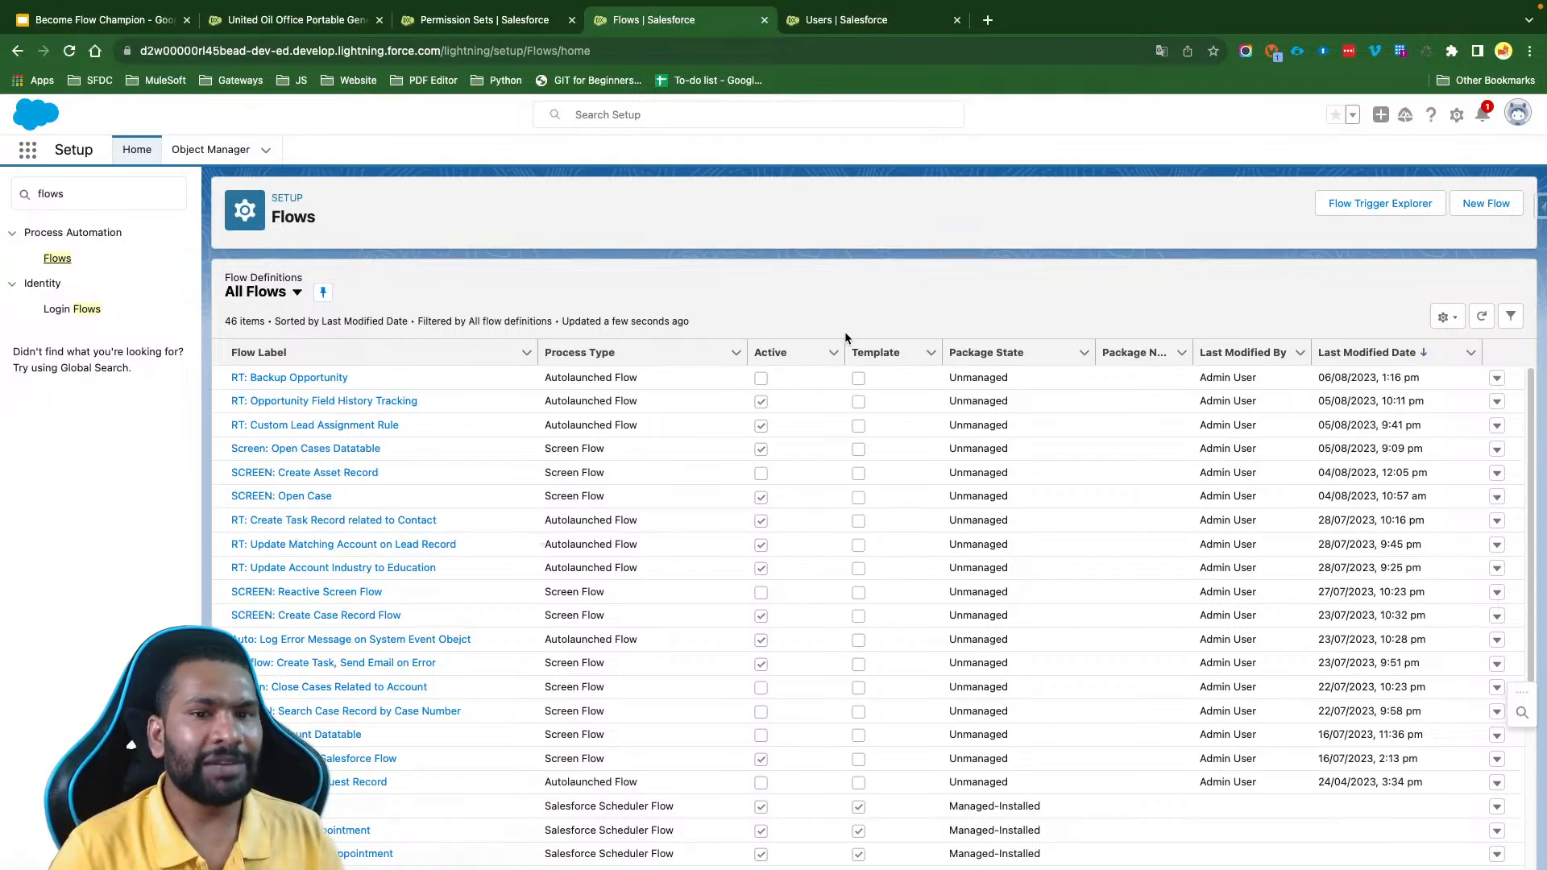
- Create a new screen flow and add a Screen element between Start and End
{"action": "left_click", "coordinate": [1487, 203]}
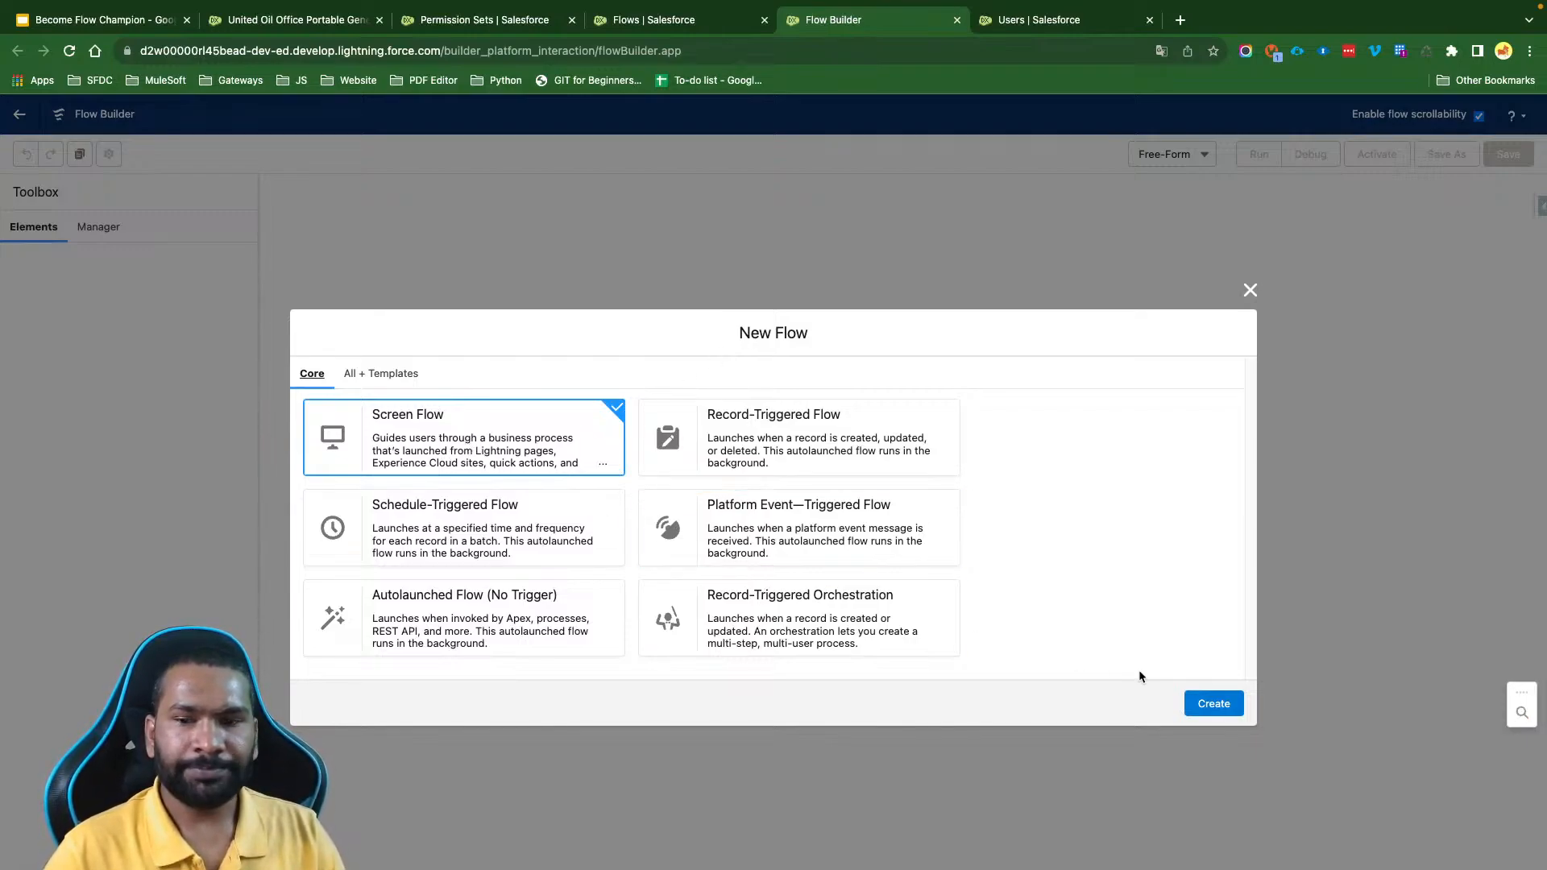
{"action": "left_click", "coordinate": [1211, 707]}
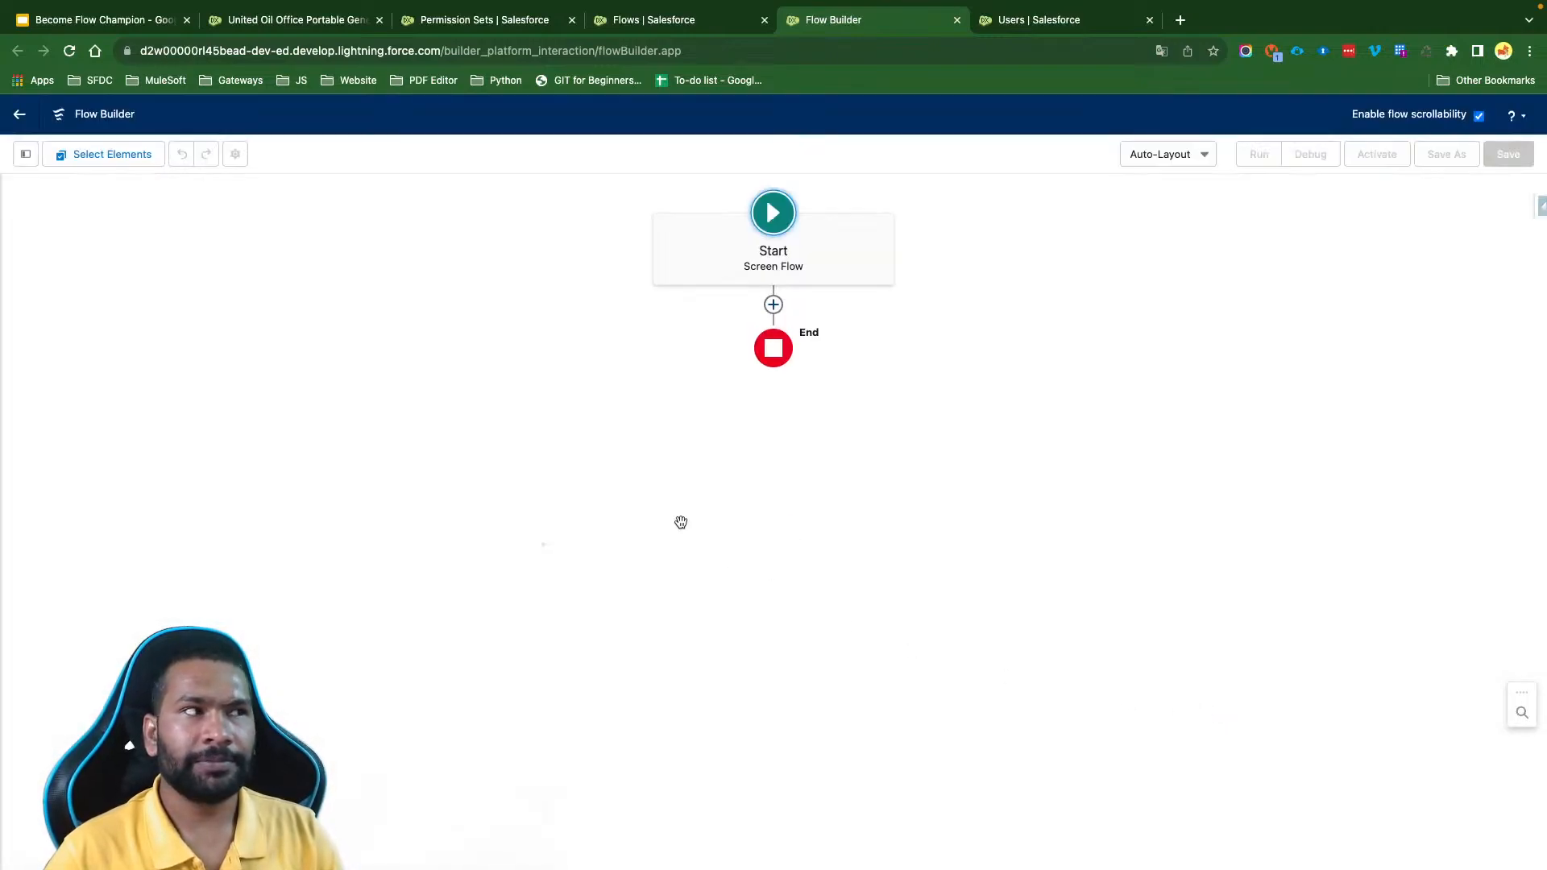
{"action": "left_click", "coordinate": [773, 304]}
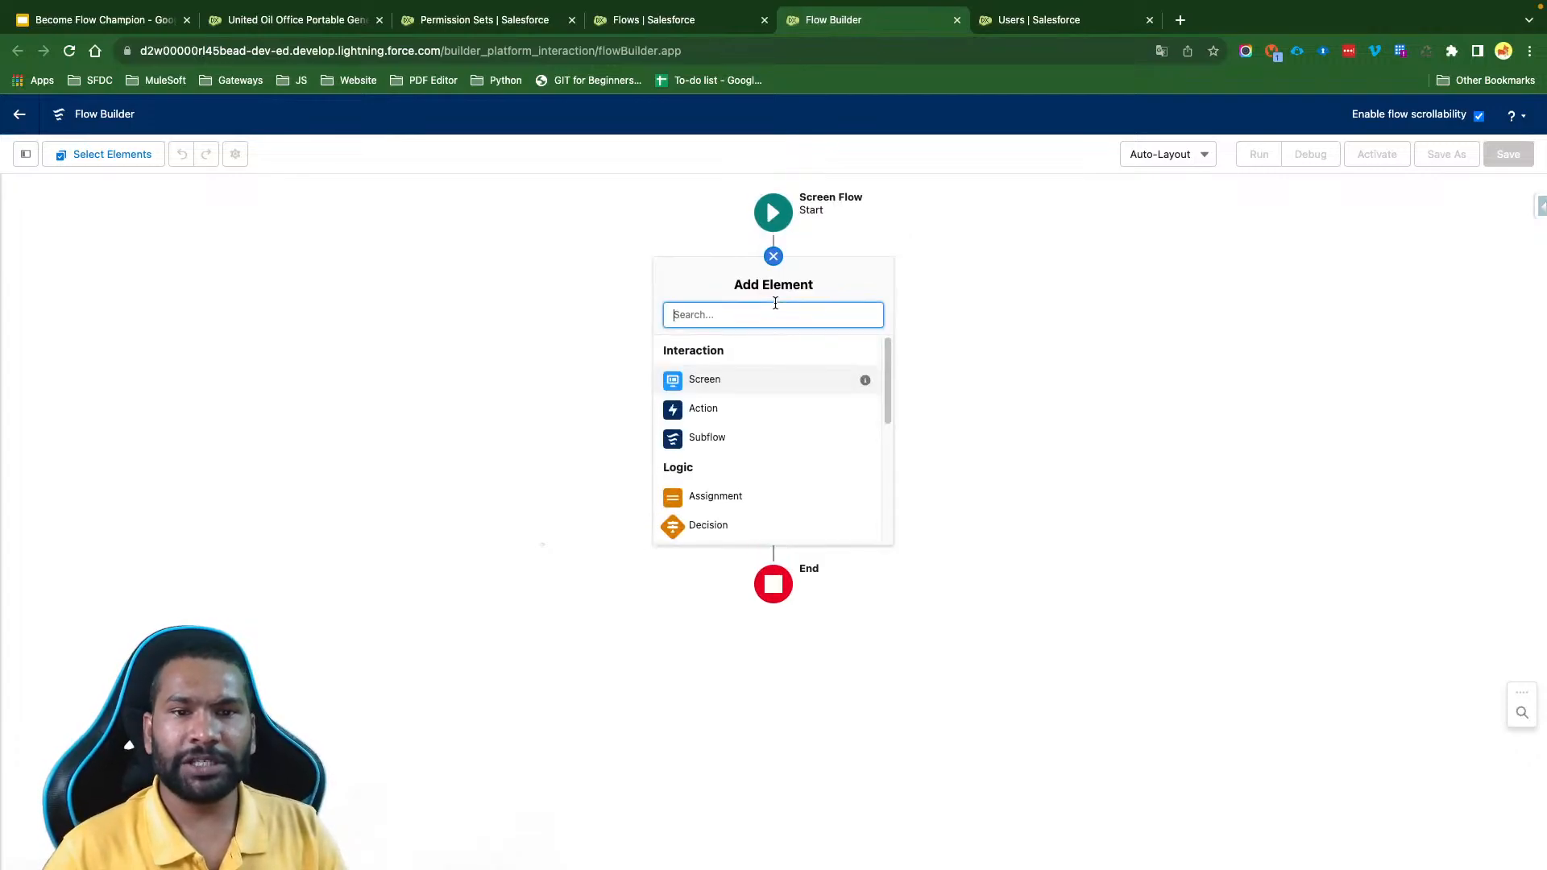
{"action": "left_click", "coordinate": [740, 387]}
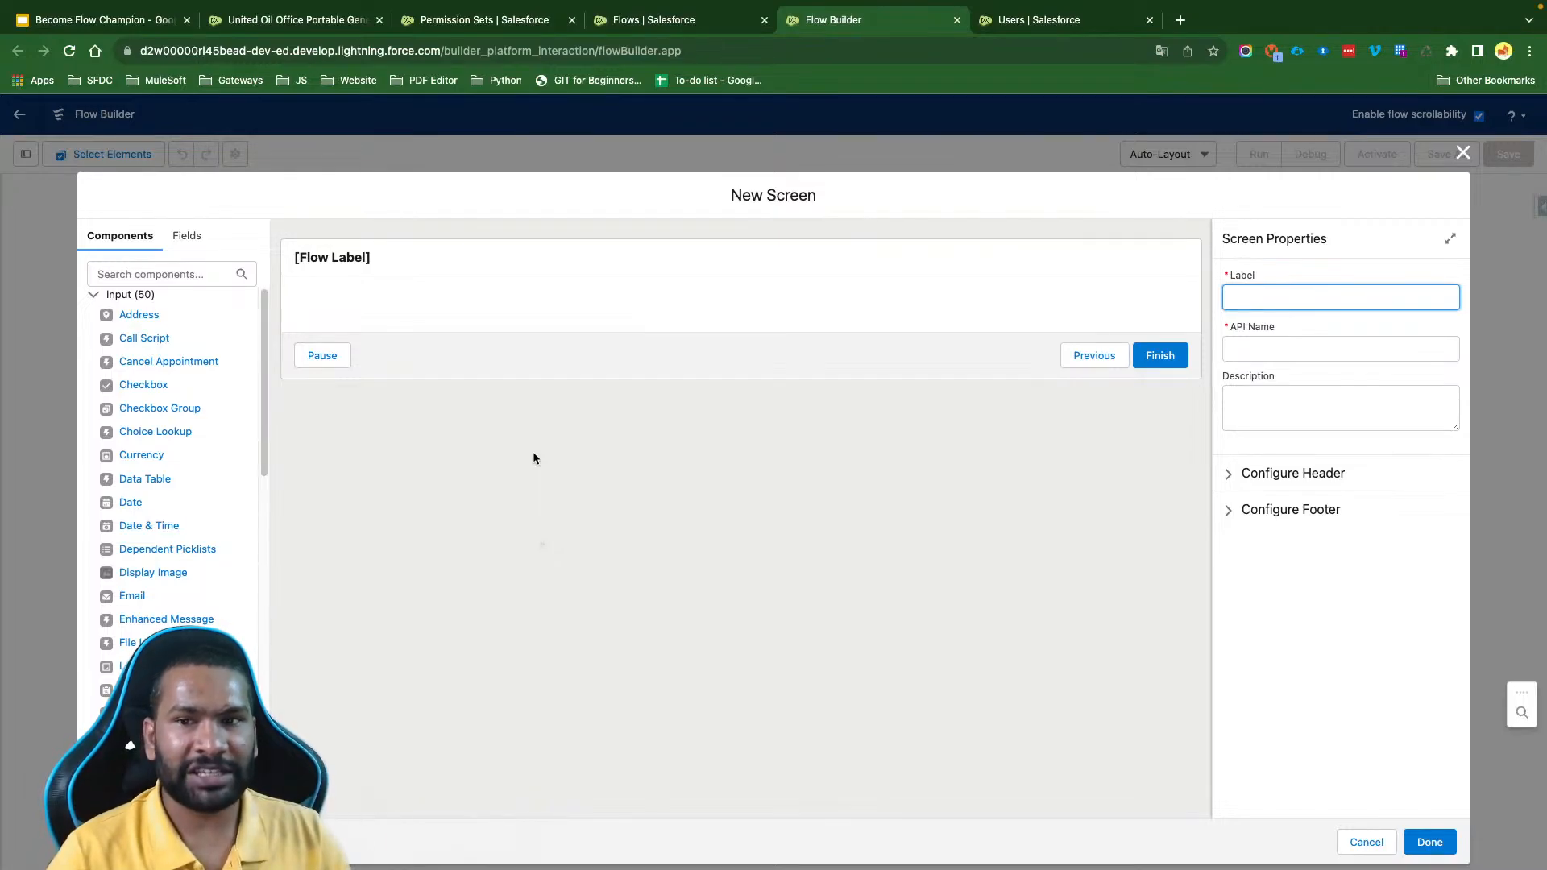
- Label the screen WelcomeScreen, use the same API name, and turn off its header
{"action": "type", "text": "Welcome"}
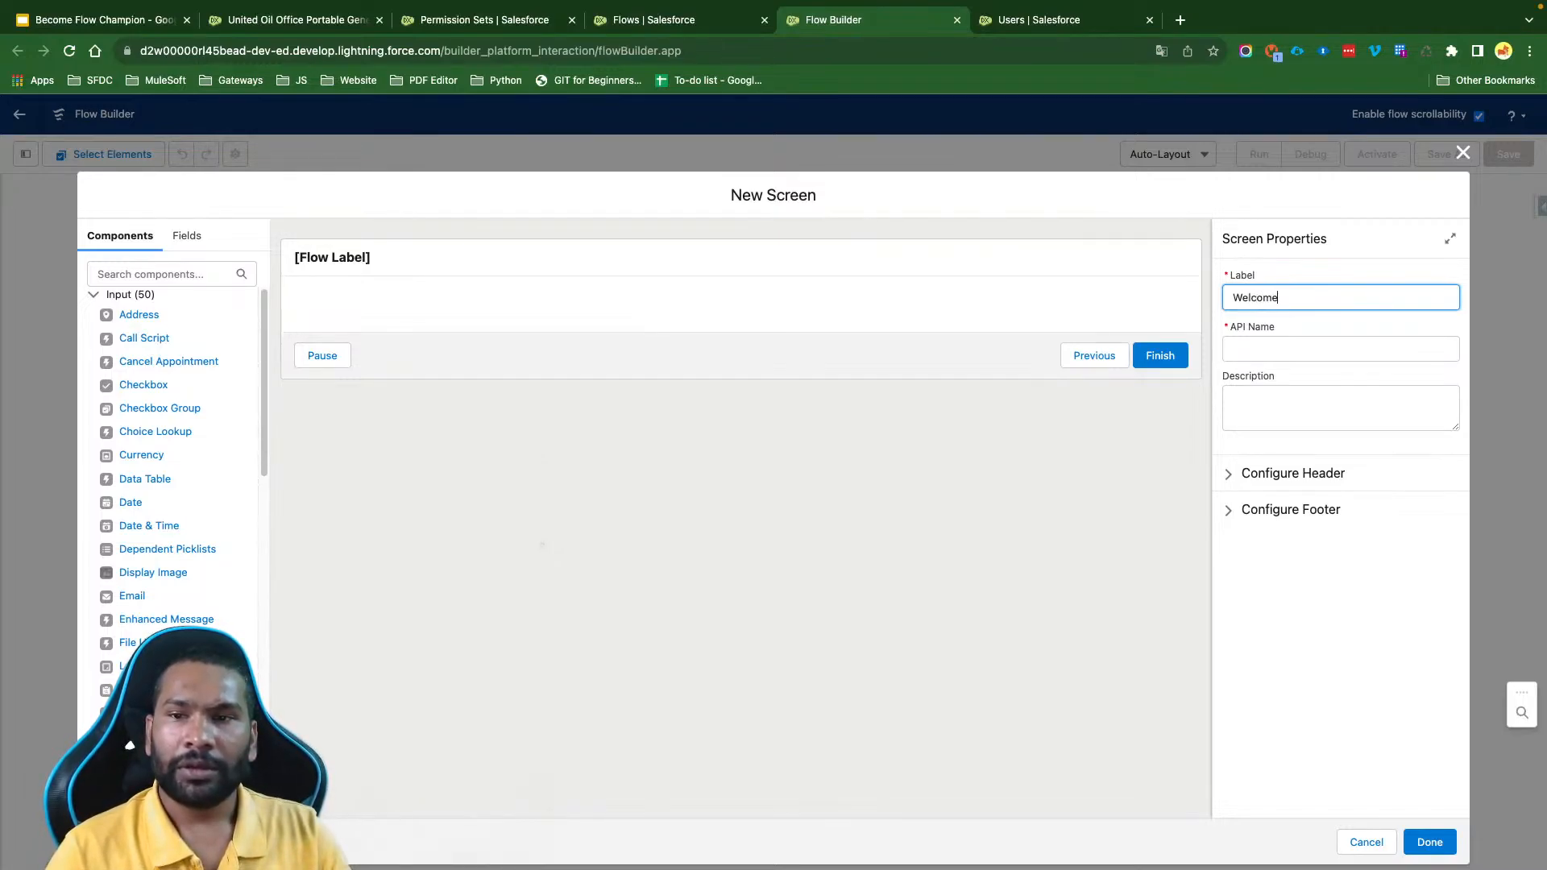
{"action": "type", "text": "Screen"}
{"action": "key", "text": "Tab"}
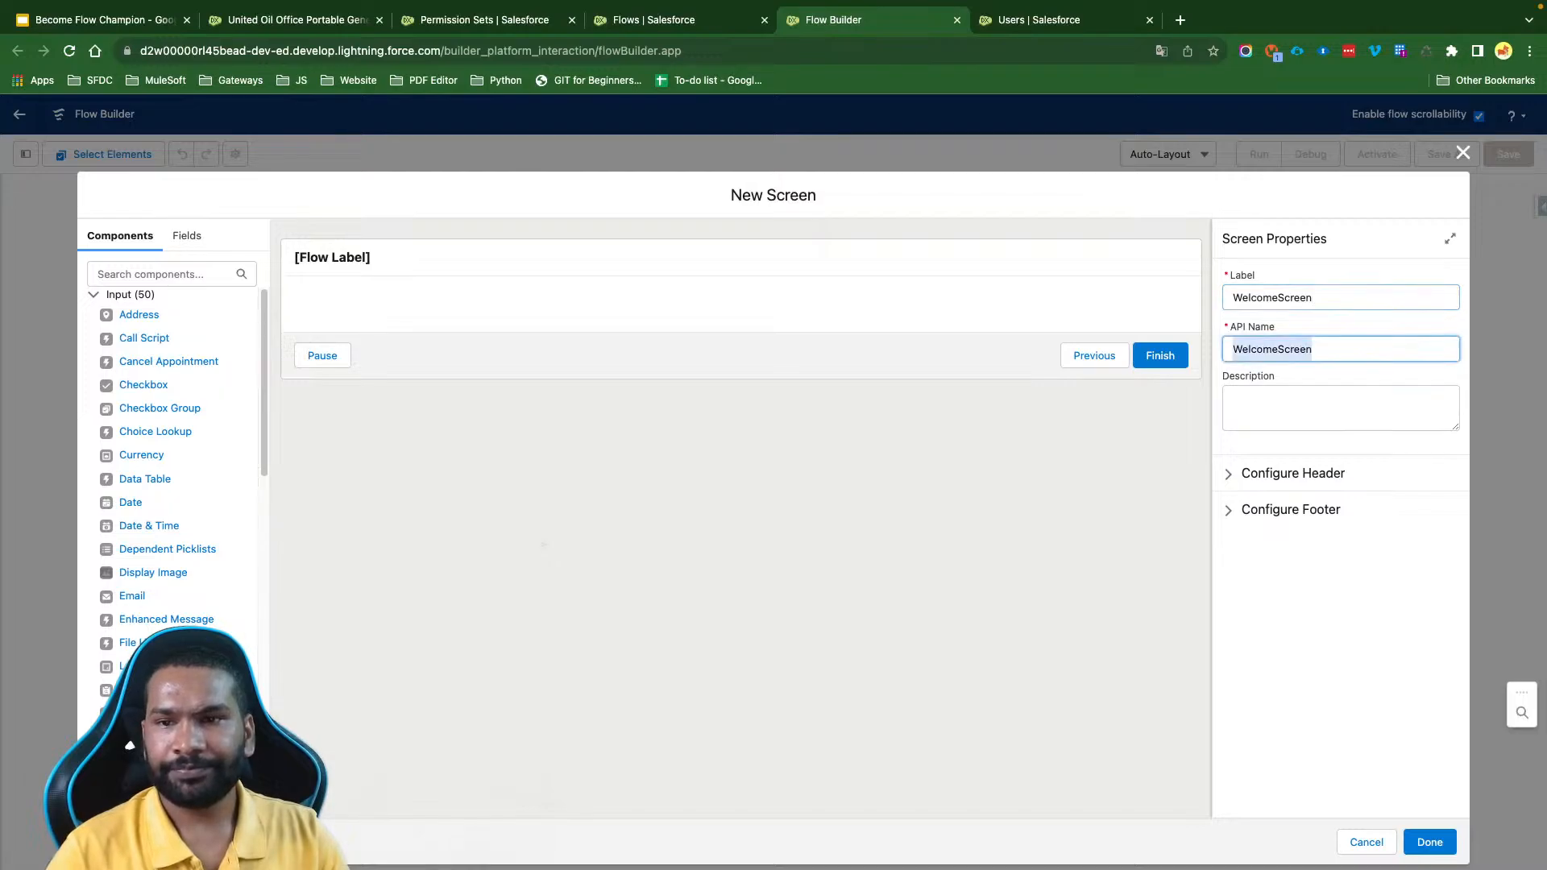
{"action": "left_click", "coordinate": [1282, 473]}
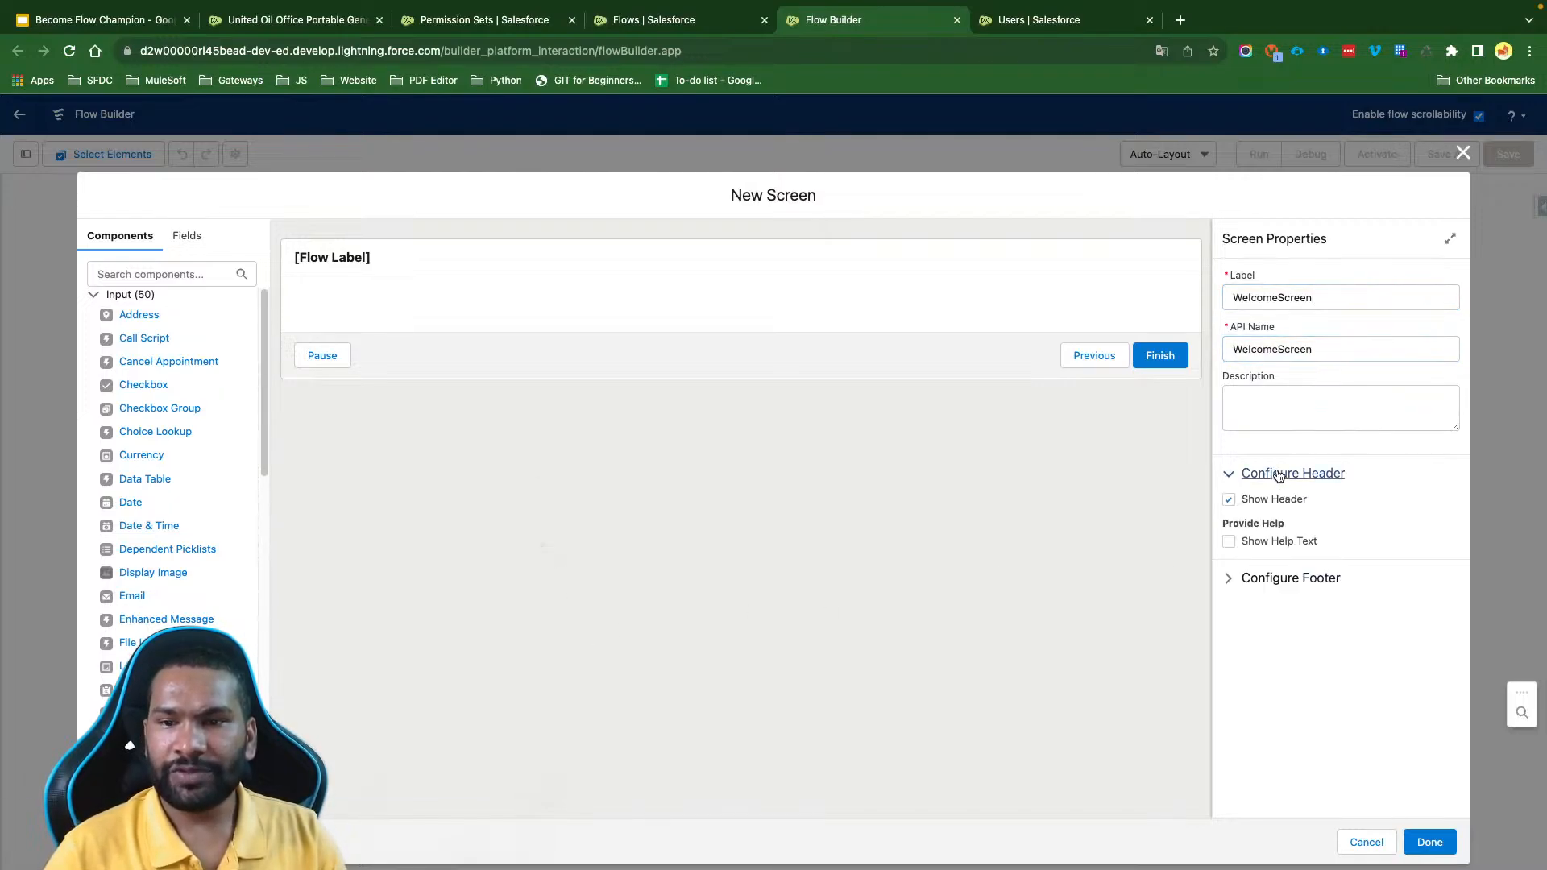
{"action": "left_click", "coordinate": [1230, 501]}
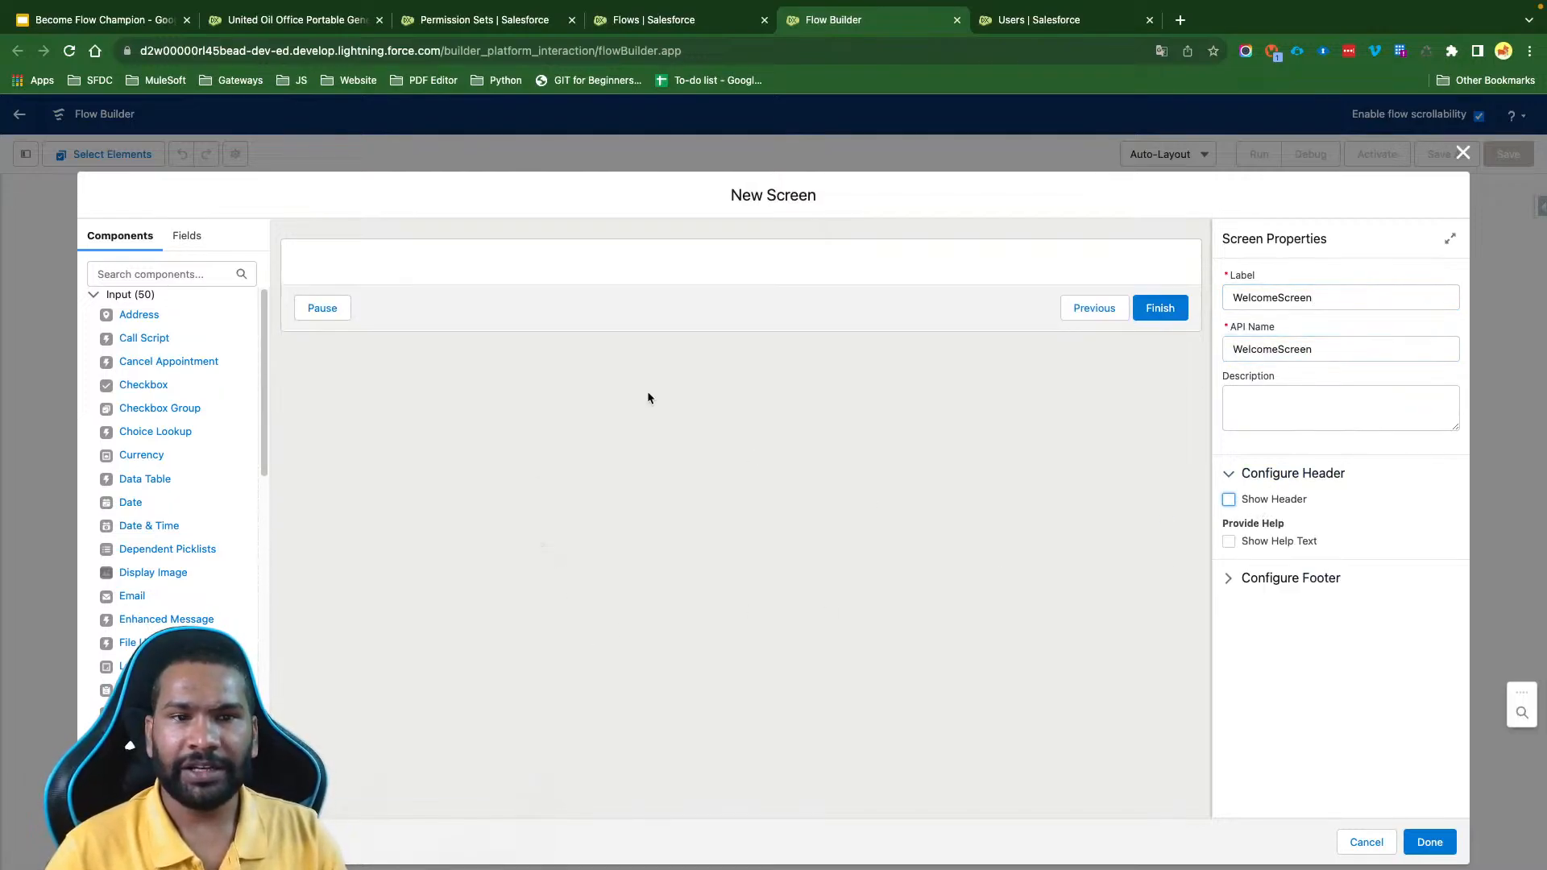
- Add a Display Text component to the screen with the API name WelcomeMessage
{"action": "left_click", "coordinate": [165, 278]}
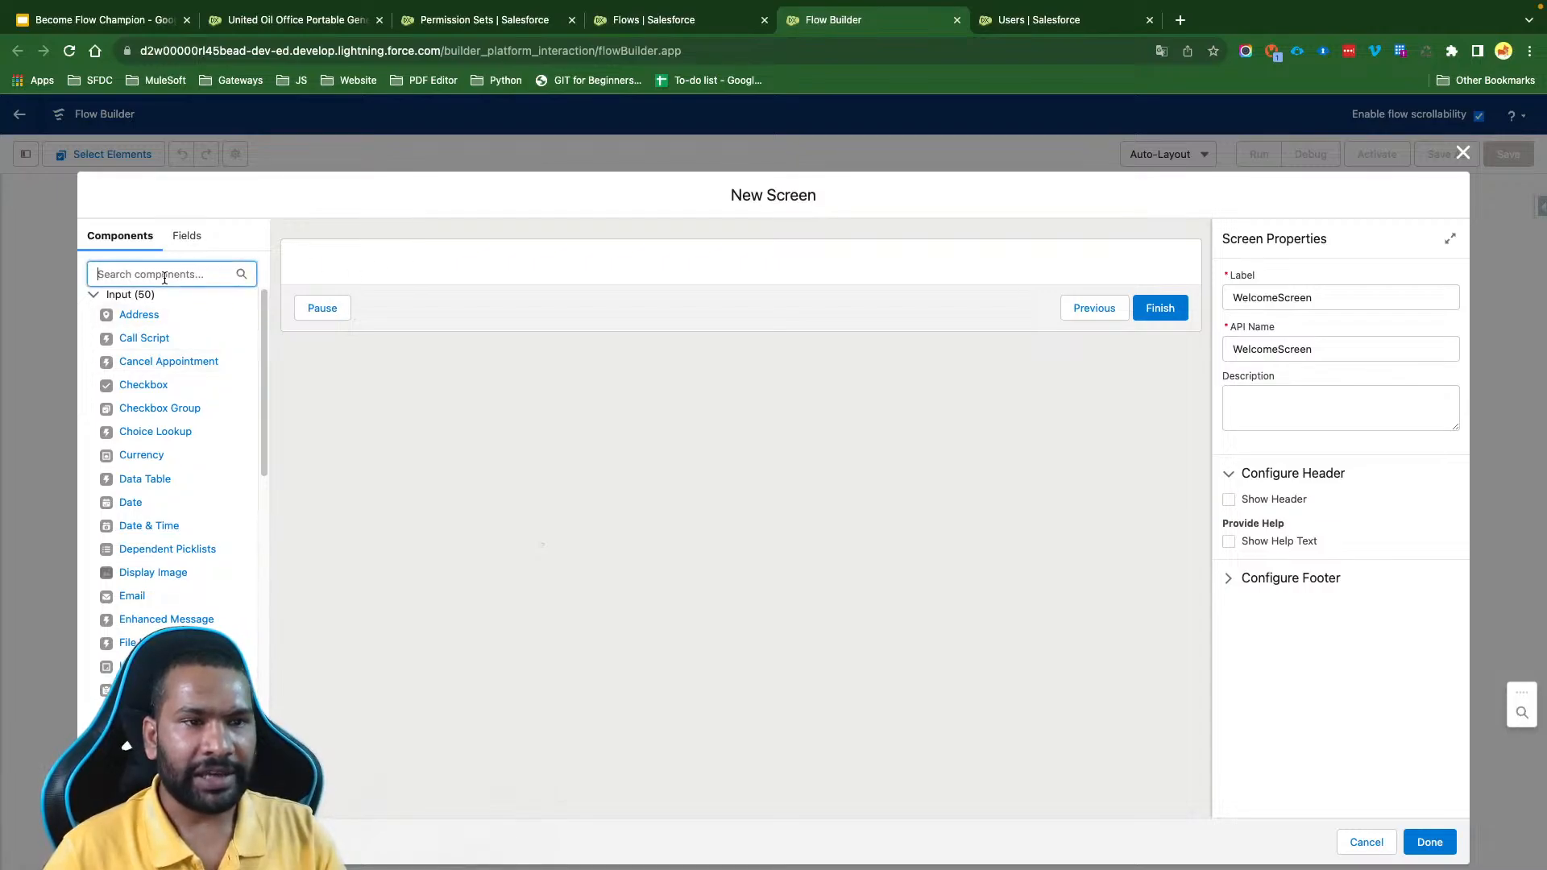
{"action": "type", "text": "dis"}
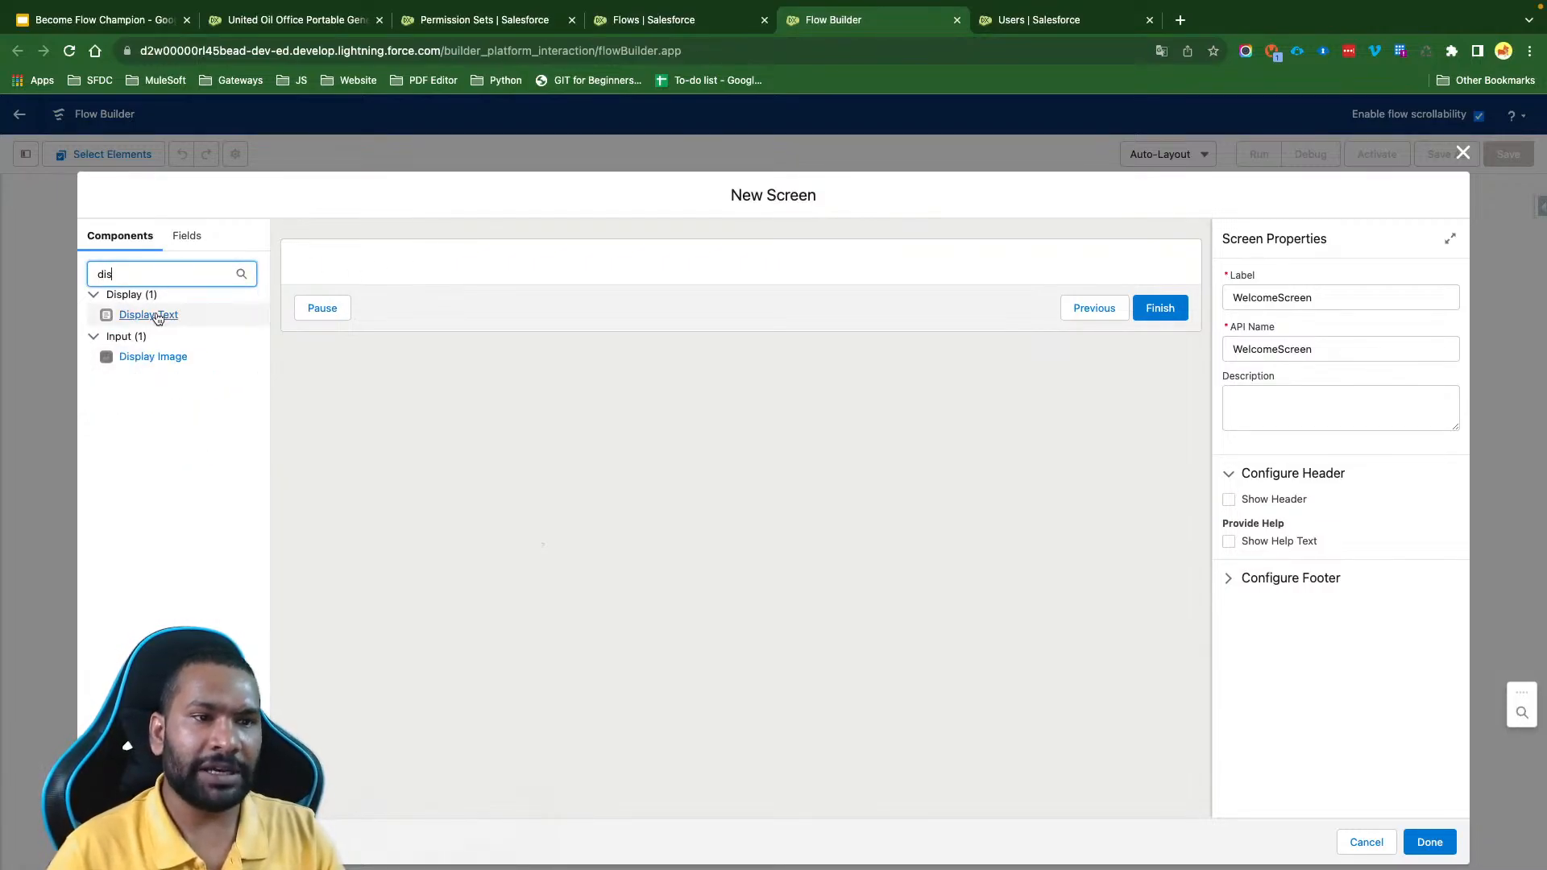
{"action": "left_click_drag", "start_coordinate": [158, 317], "coordinate": [342, 274]}
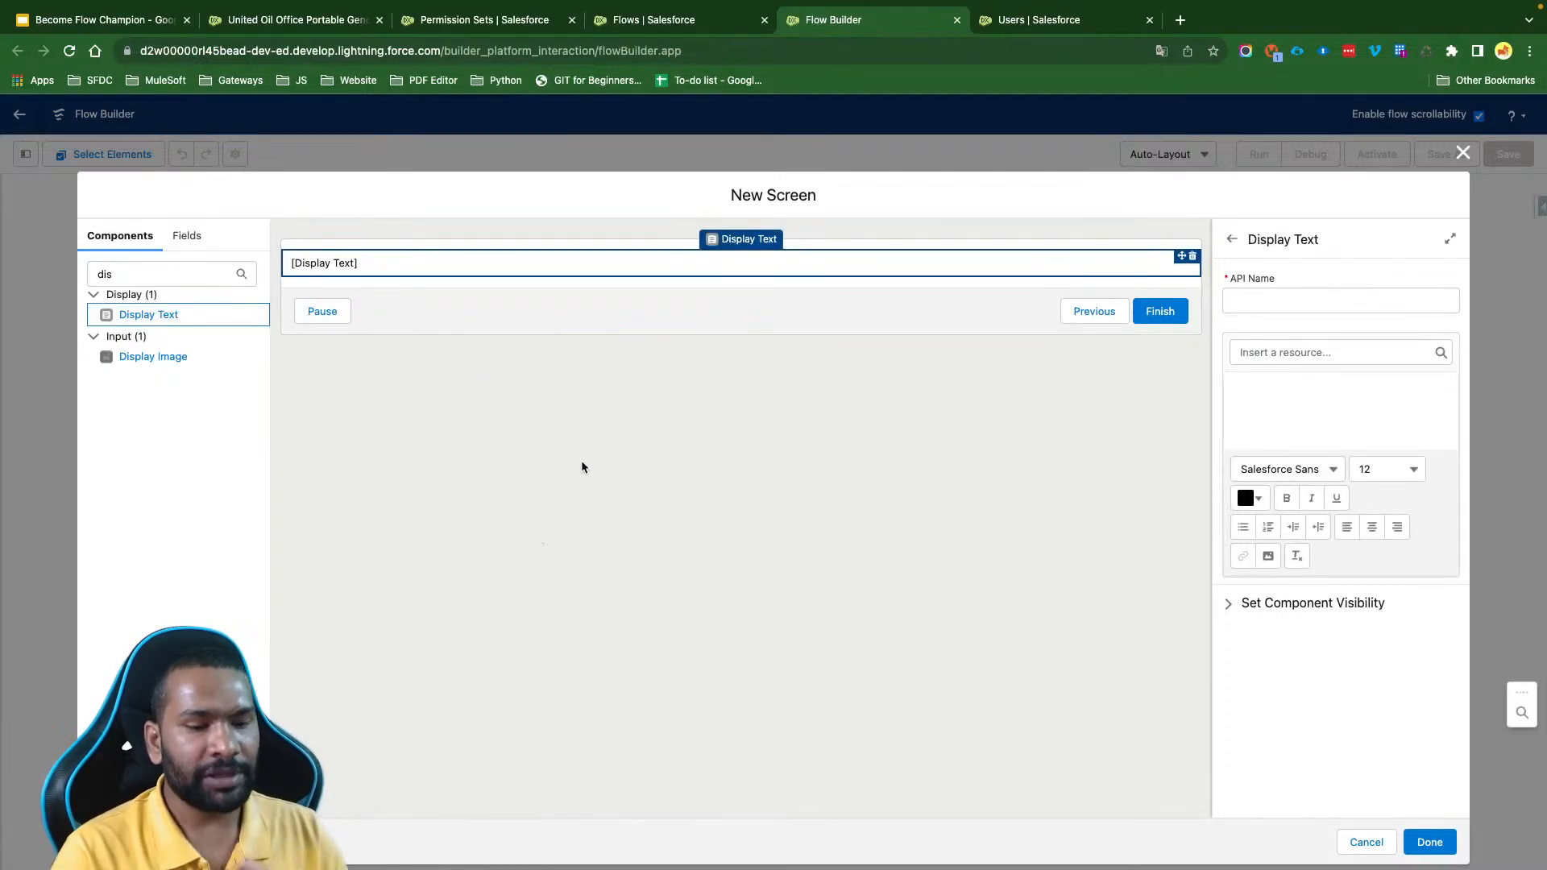
{"action": "left_click", "coordinate": [1245, 296]}
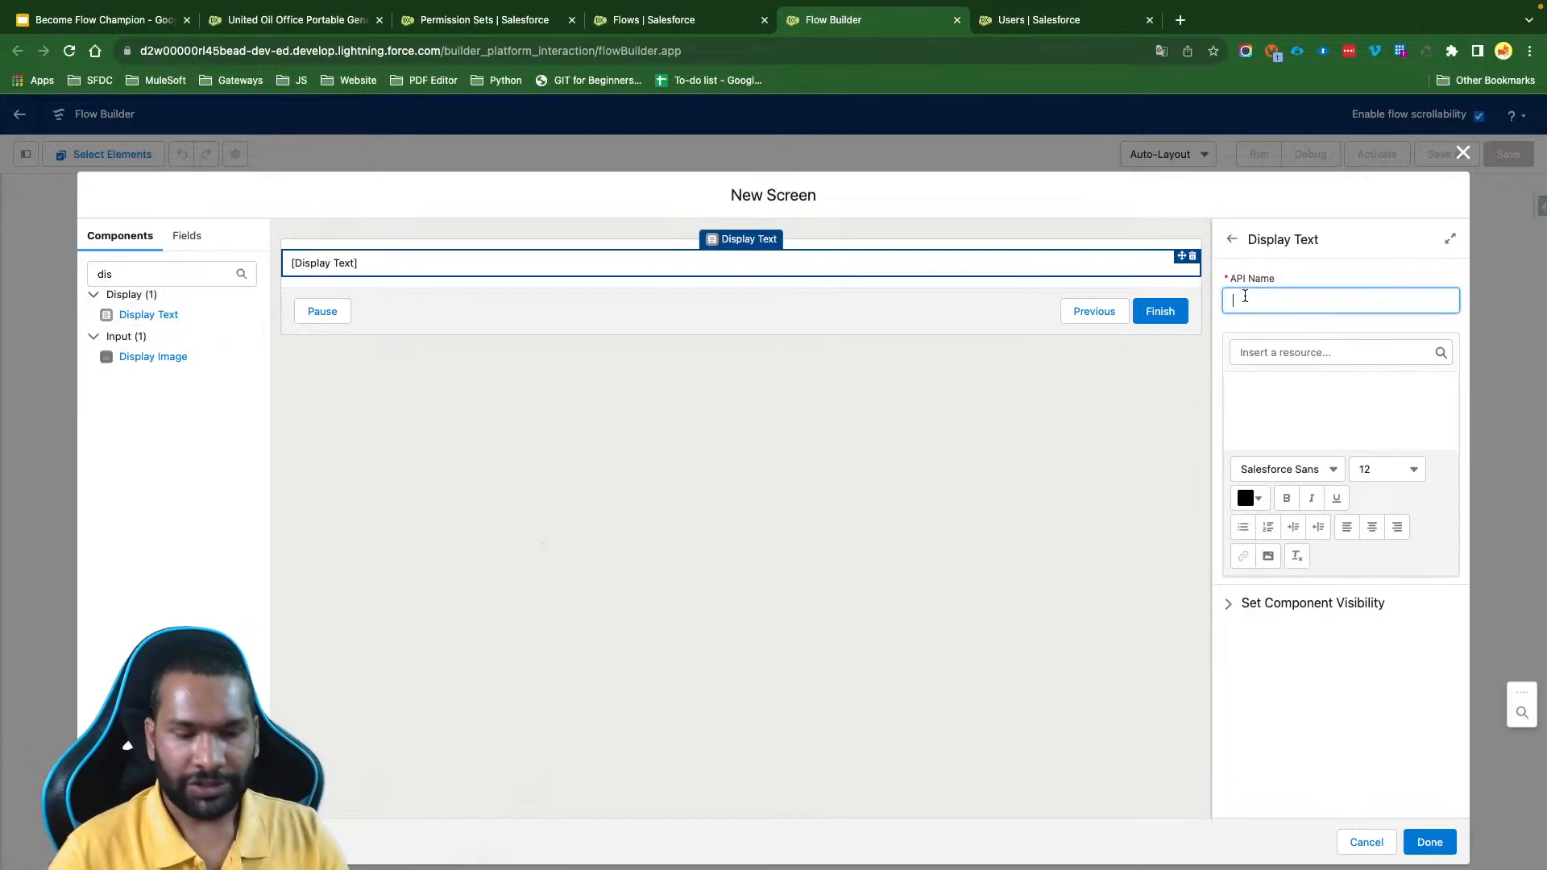
{"action": "type", "text": "WelcomeMessage"}
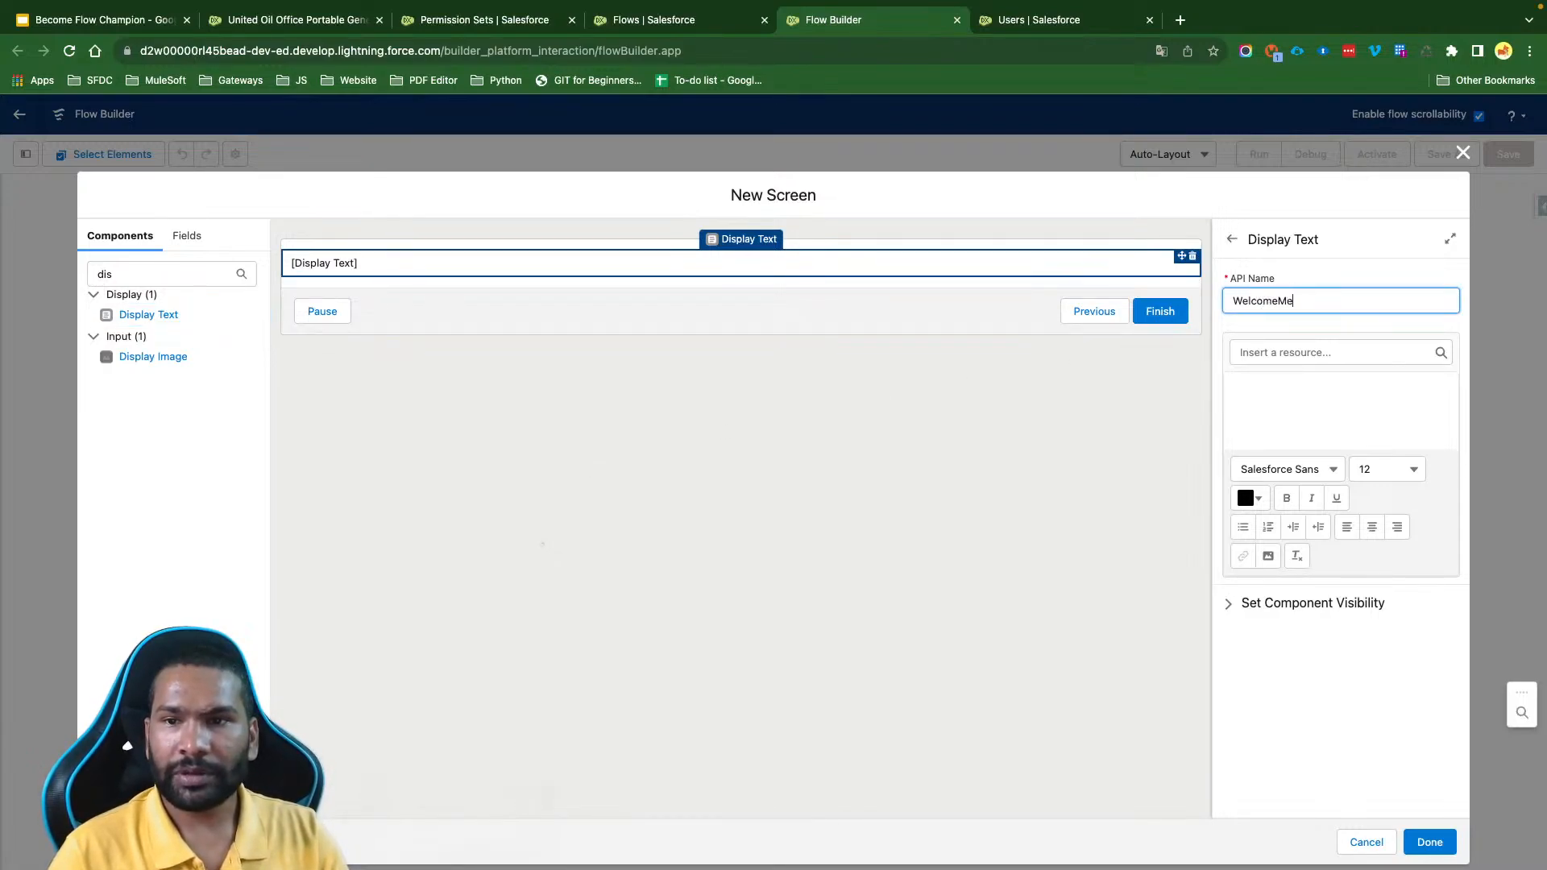
- Enter the display text "Click Next to Activate the Permission Set to access All Account & Contact"
{"action": "left_click", "coordinate": [1276, 389]}
{"action": "type", "text": "Click"}
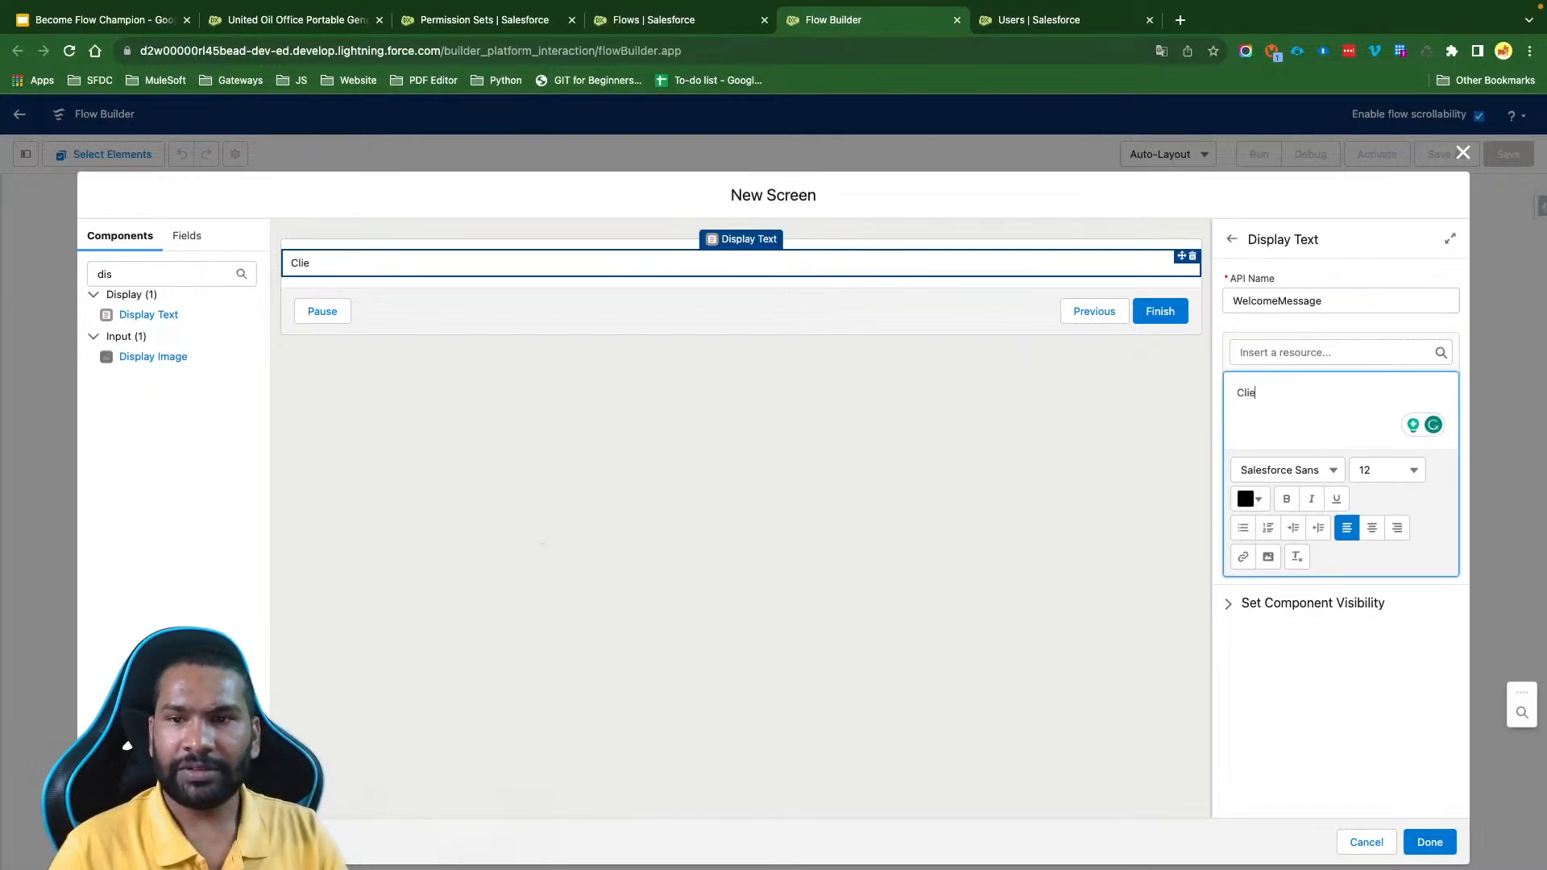
{"action": "type", "text": " Next "}
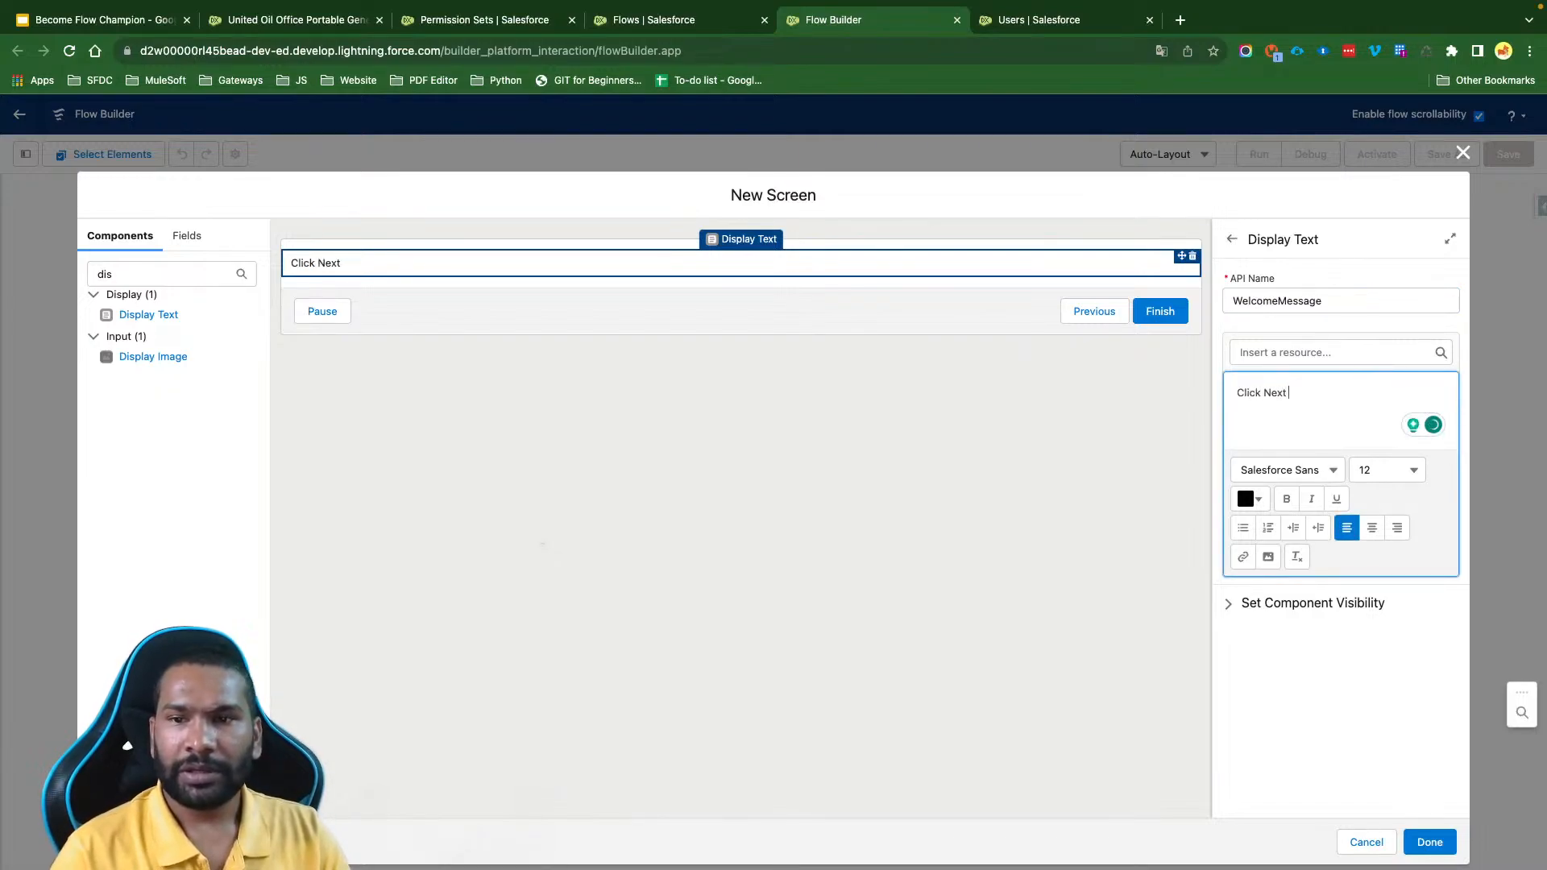
{"action": "type", "text": "to Activate the OPer"}
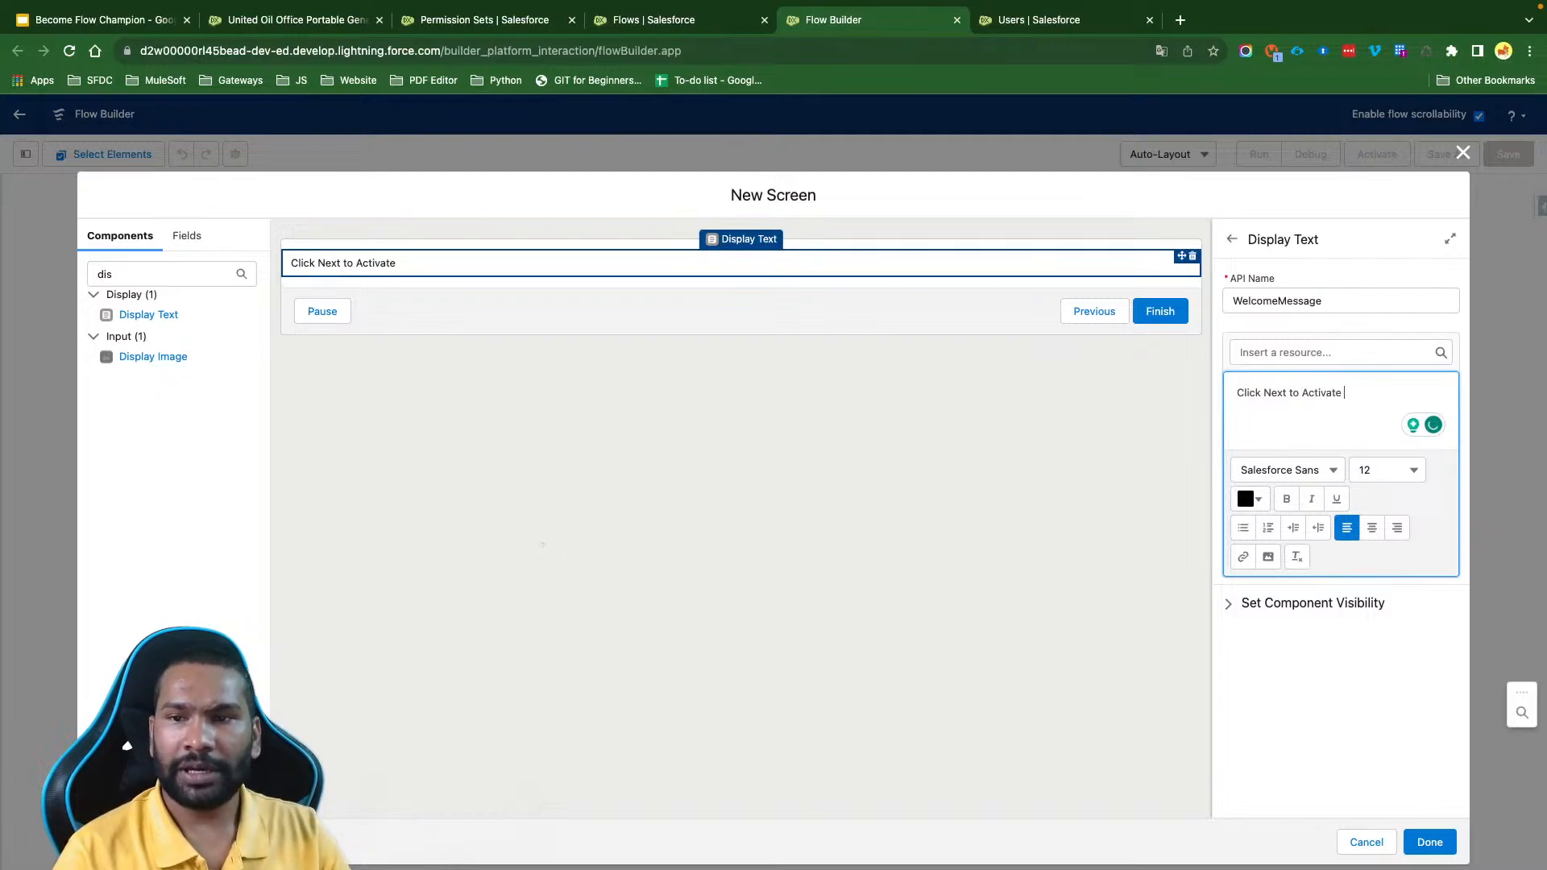
{"action": "key", "text": "BackSpace"}
{"action": "key", "text": "BackSpace"}
{"action": "key", "text": "BackSpace"}
{"action": "key", "text": "BackSpace"}
{"action": "type", "text": "Permission"}
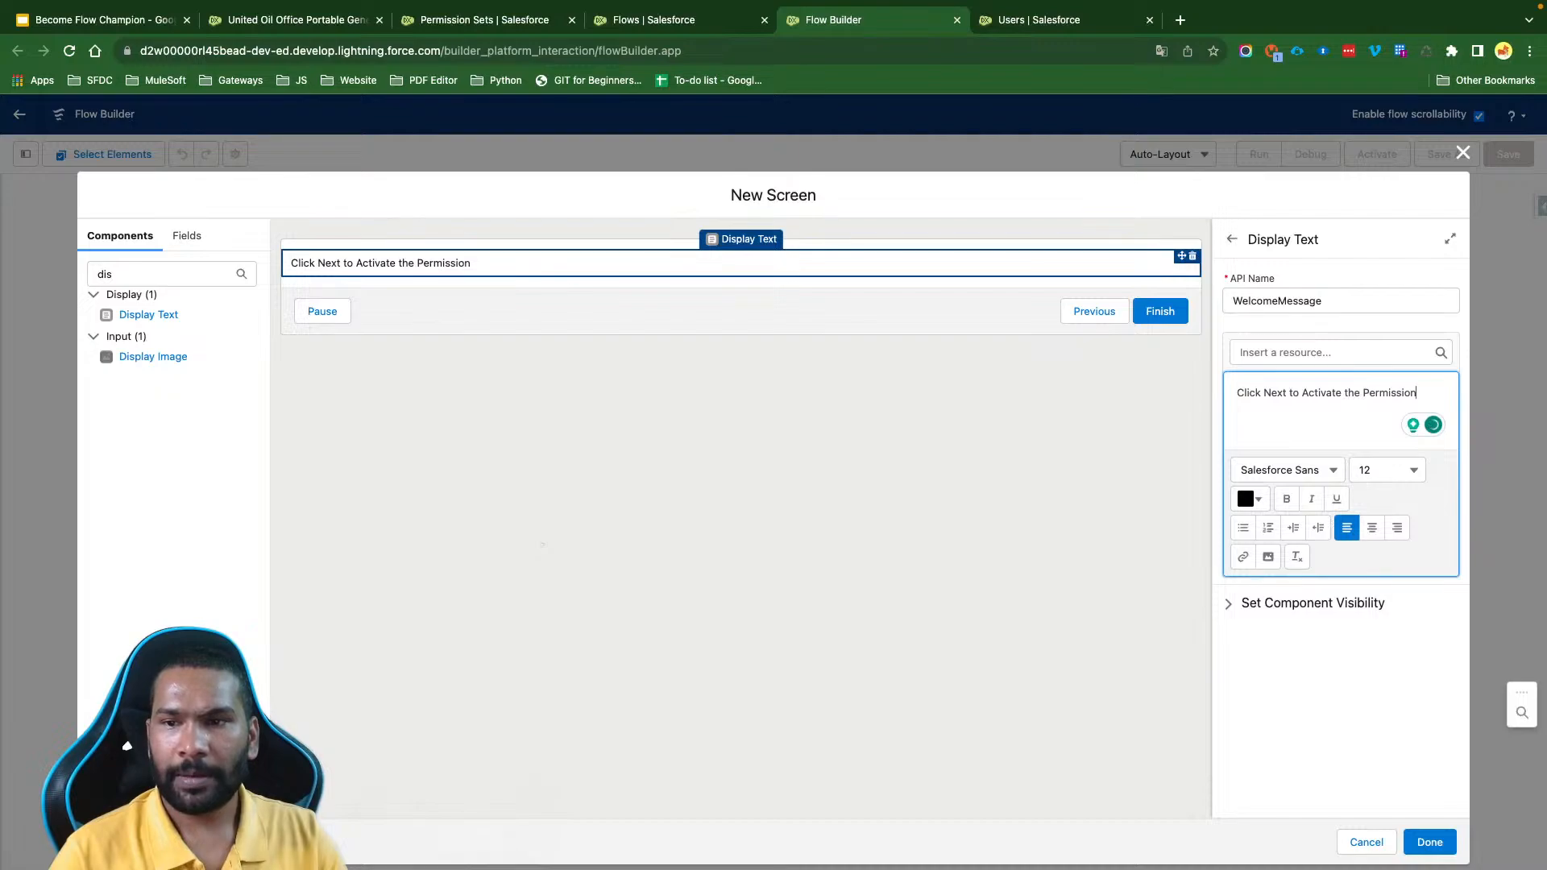
{"action": "type", "text": " Set to ac"}
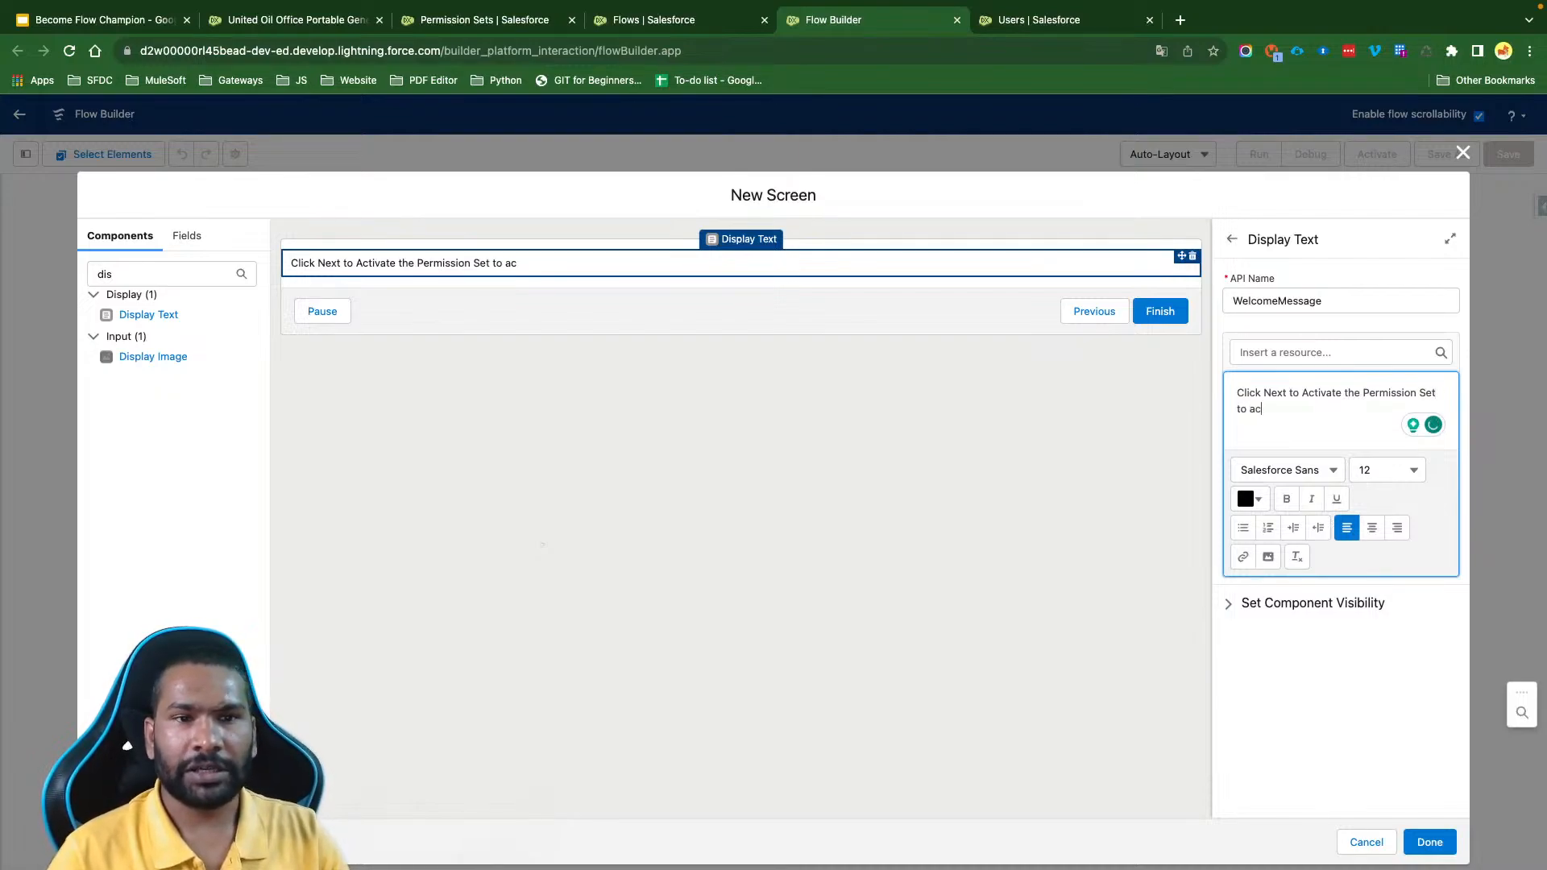
{"action": "type", "text": "cess All Accpui"}
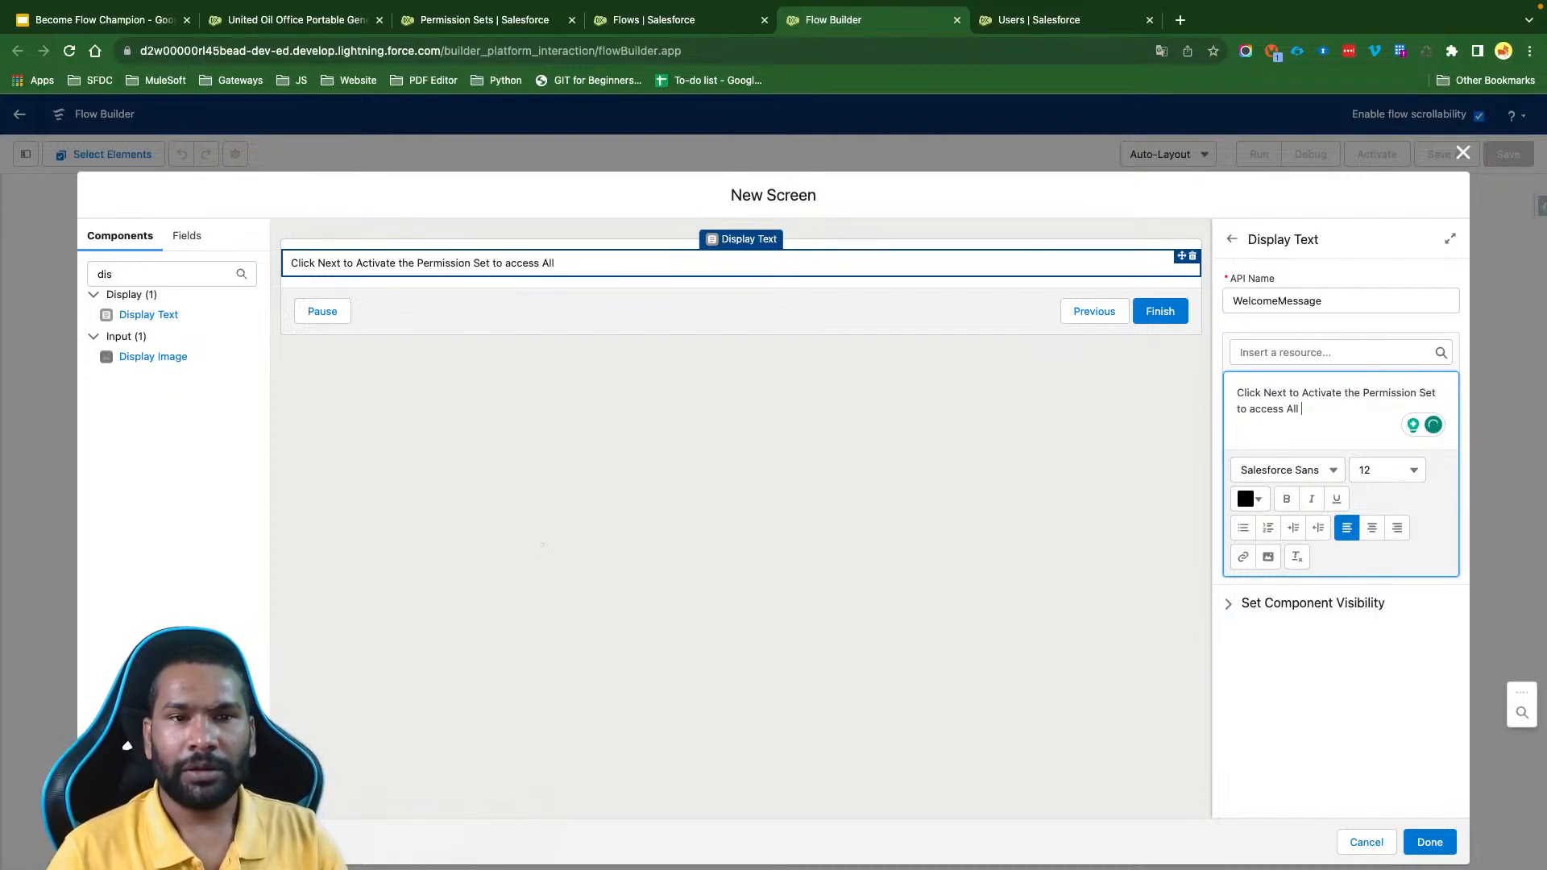
{"action": "key", "text": "BackSpace"}
{"action": "key", "text": "BackSpace"}
{"action": "key", "text": "BackSpace"}
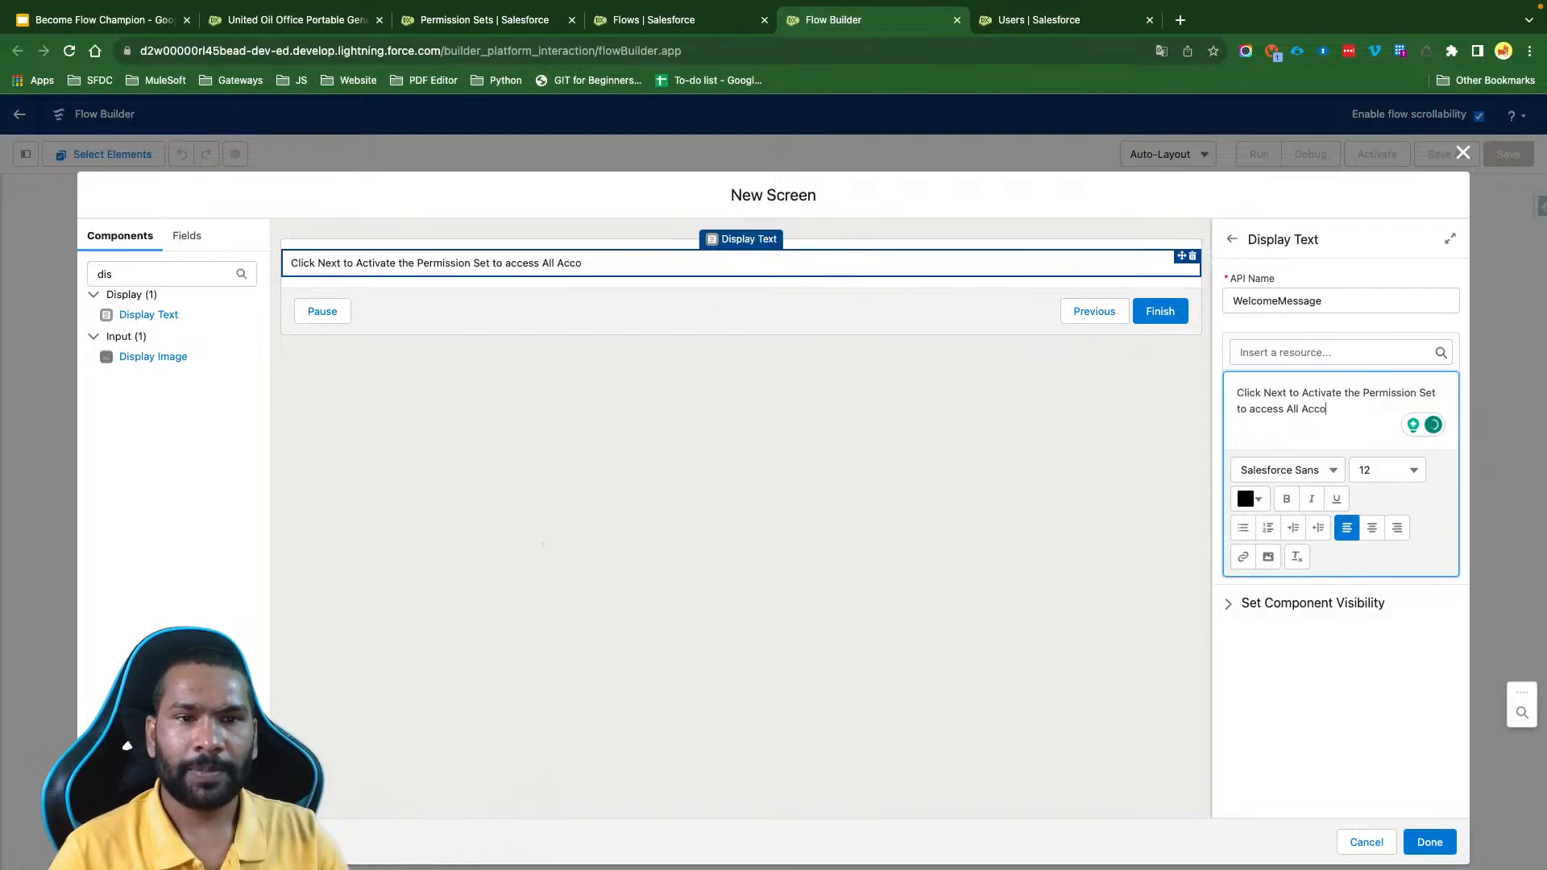
{"action": "type", "text": "ount & Contact"}
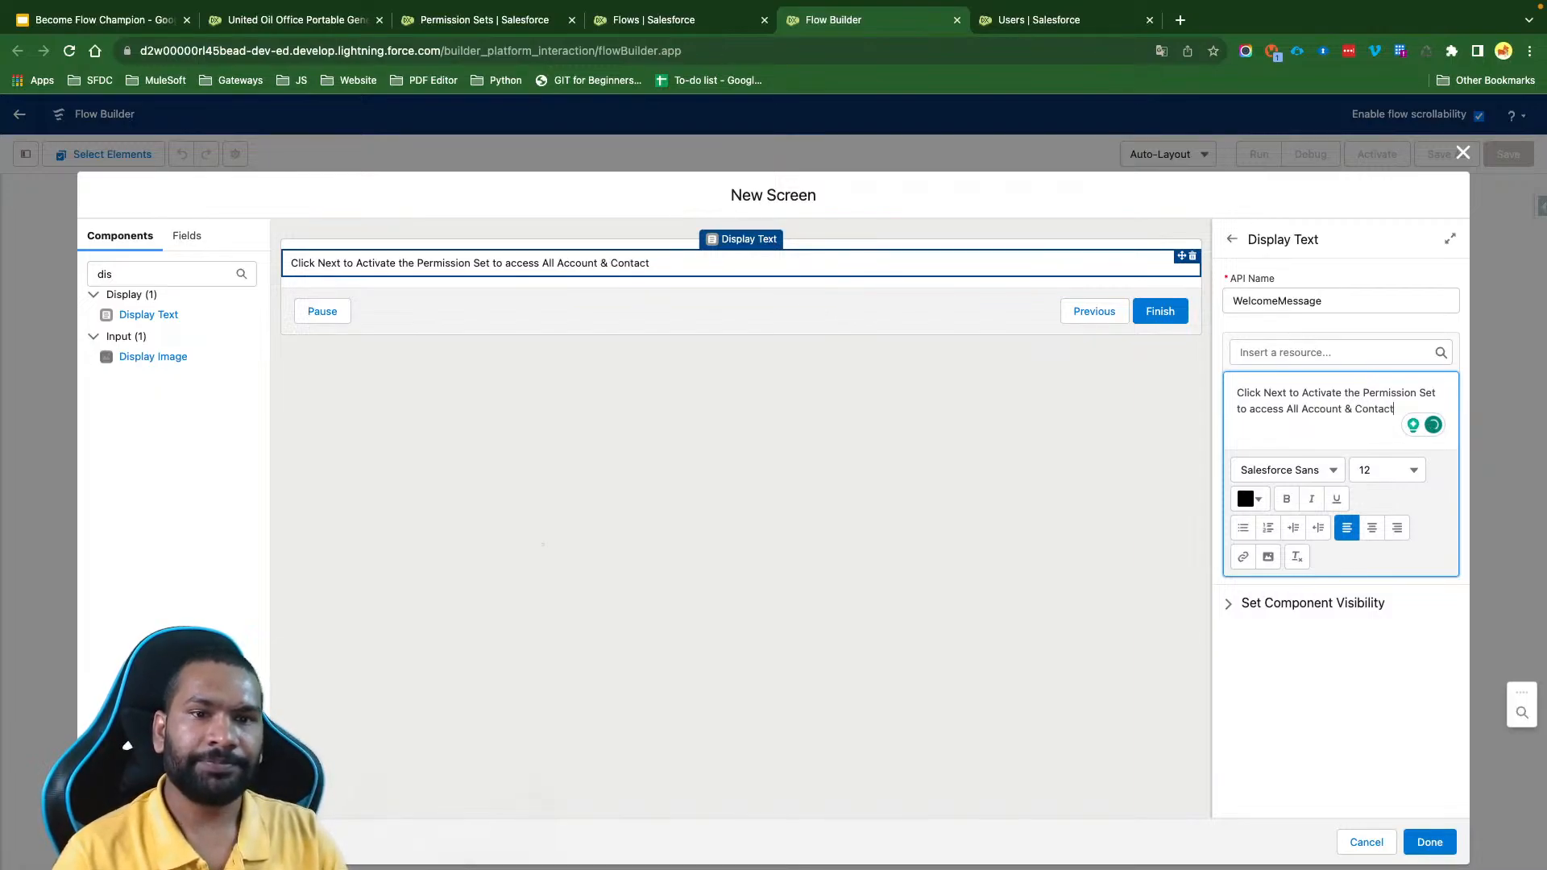
- Centre the whole welcome message and set it in Verdana at size 28
{"action": "key", "text": "ctrl+a"}
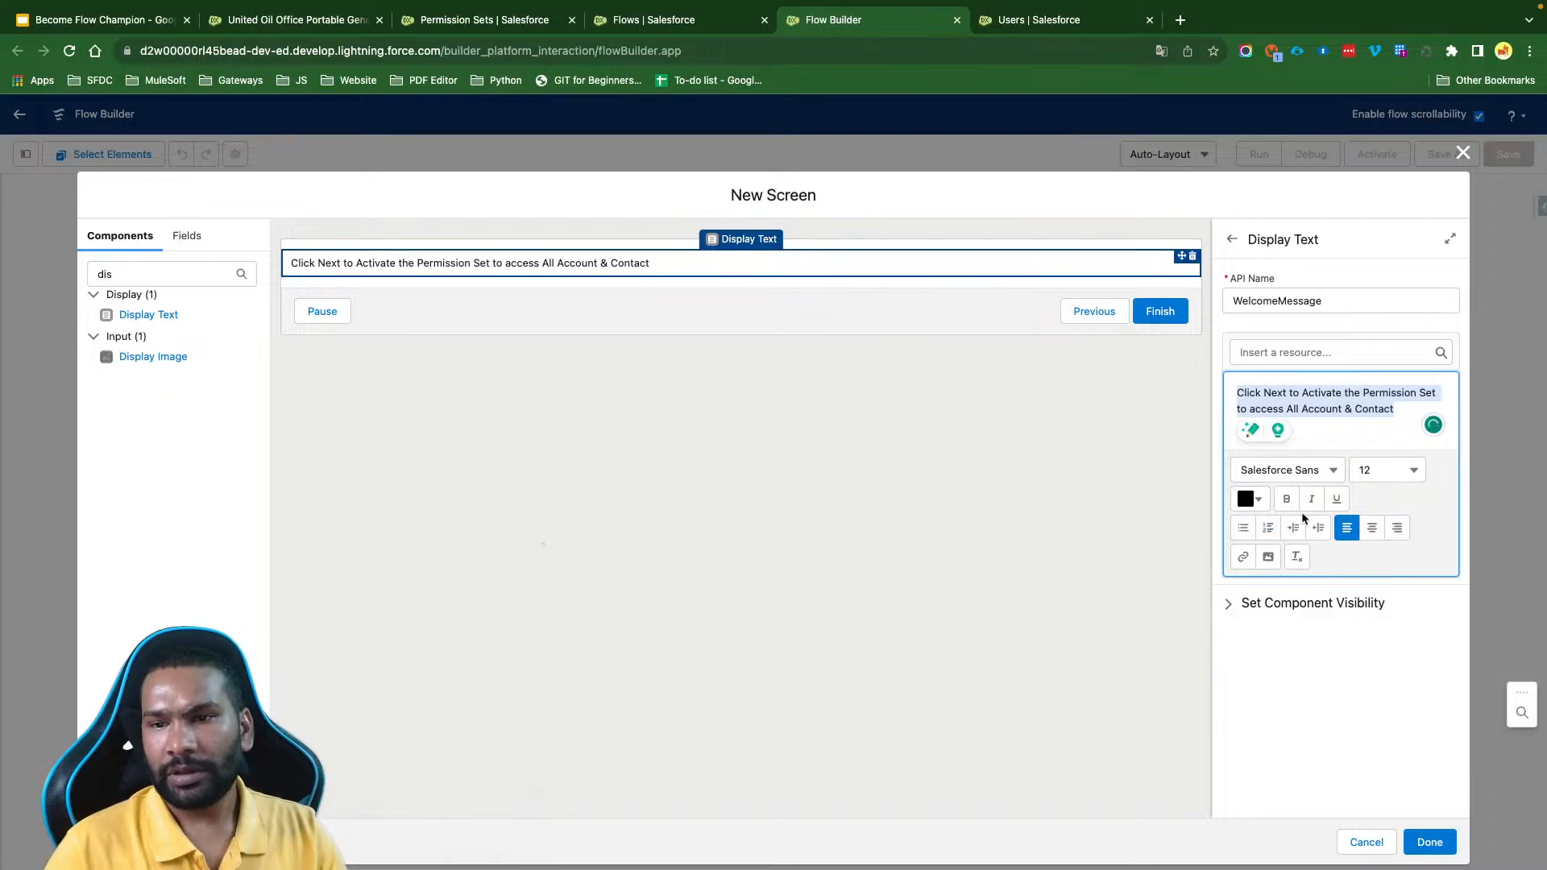
{"action": "left_click", "coordinate": [1372, 528]}
{"action": "left_click", "coordinate": [1295, 475]}
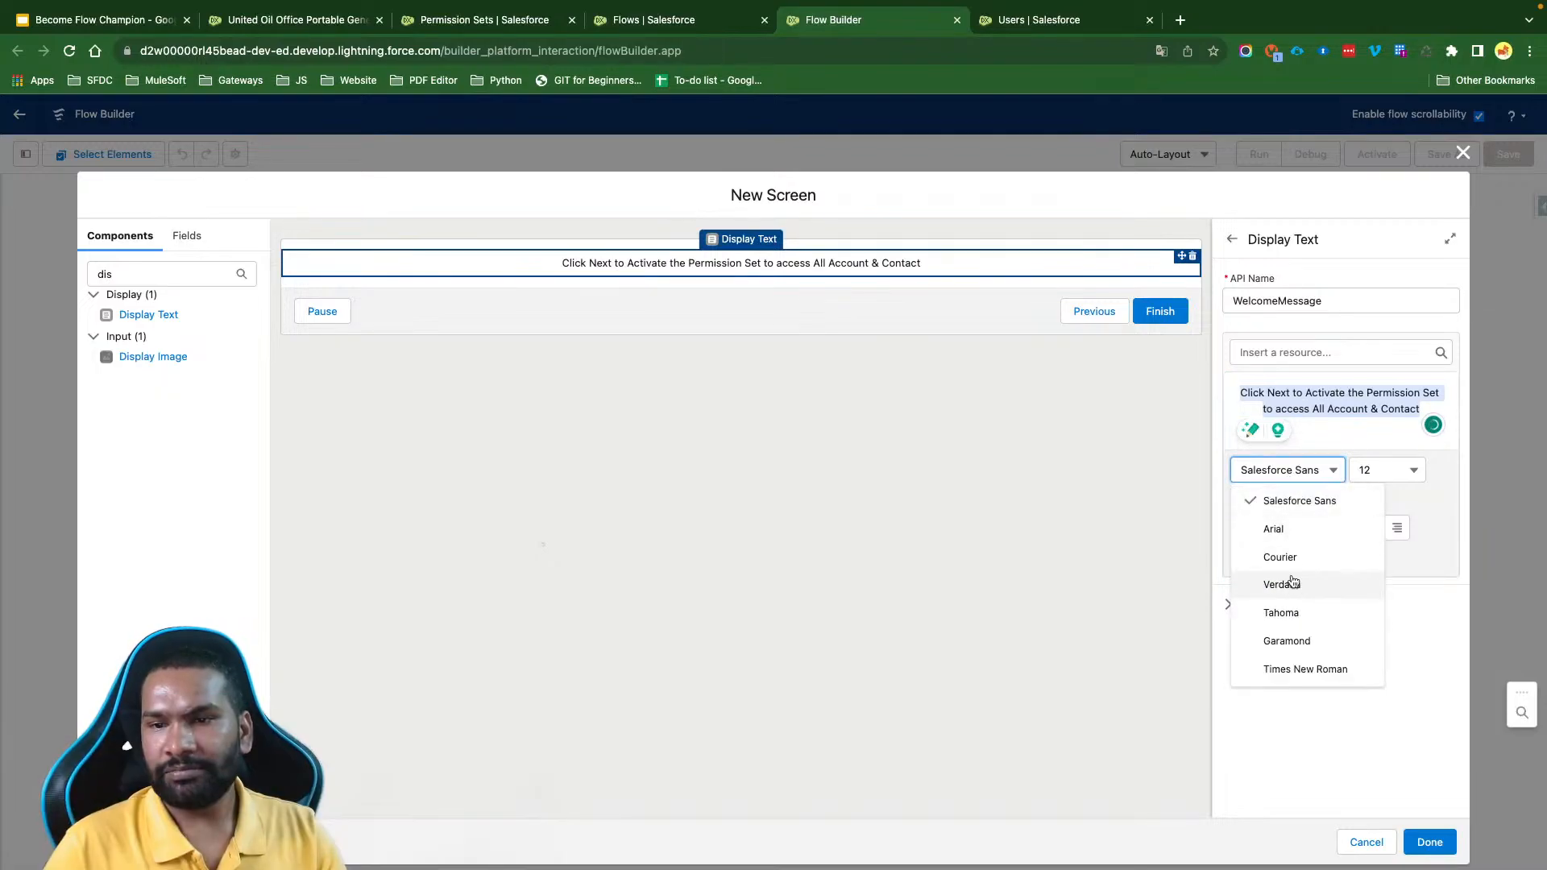
{"action": "left_click", "coordinate": [1281, 583]}
{"action": "left_click", "coordinate": [1375, 465]}
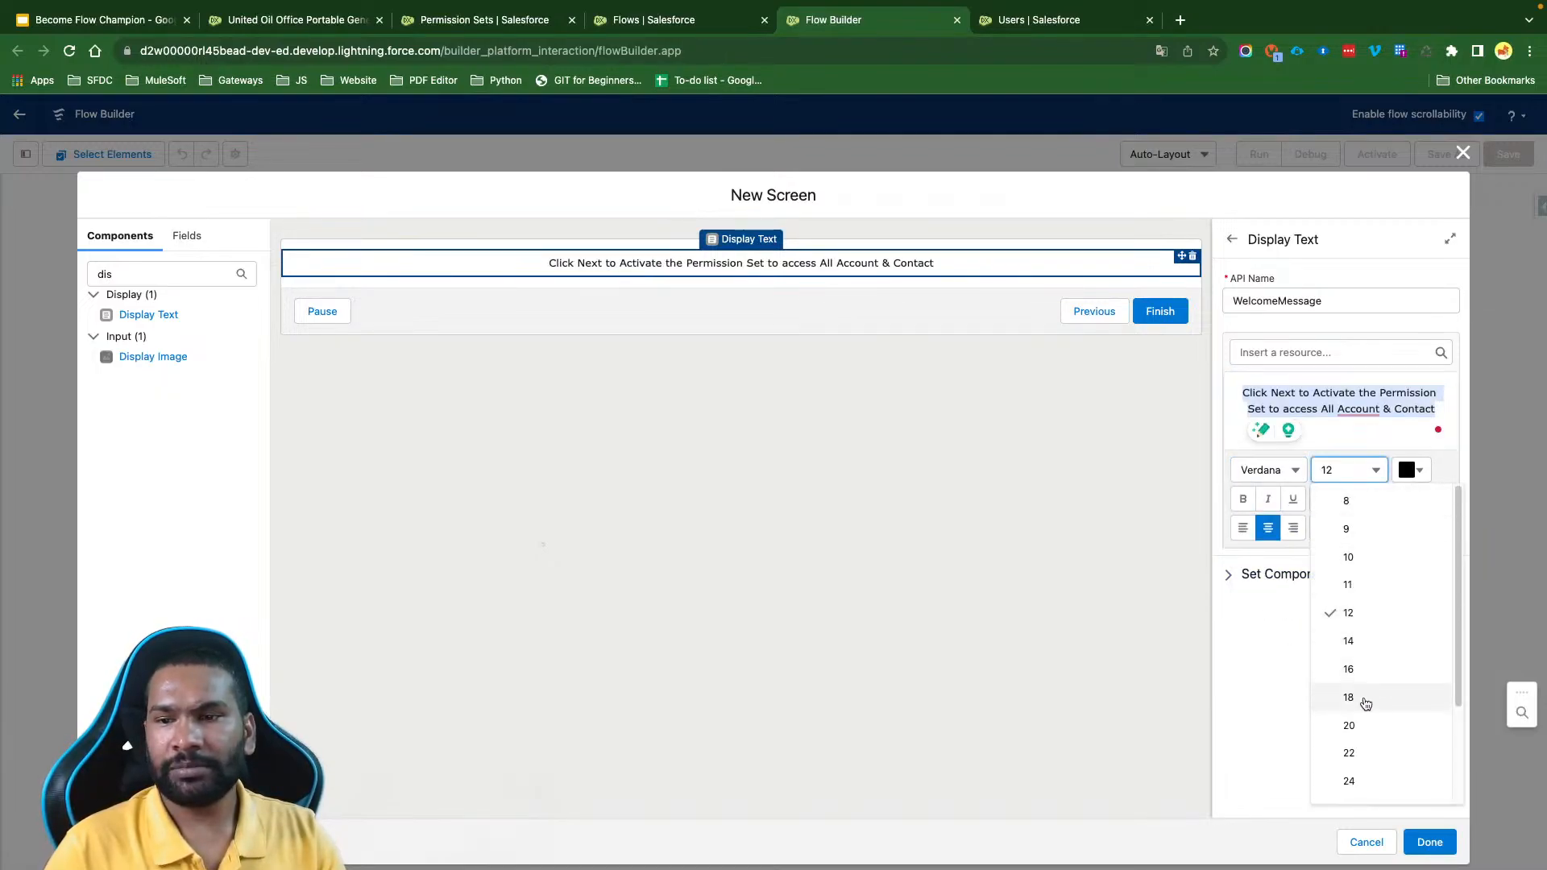
{"action": "scroll", "coordinate": [1364, 766], "scroll_direction": "down", "scroll_amount": 2}
{"action": "left_click", "coordinate": [1361, 707]}
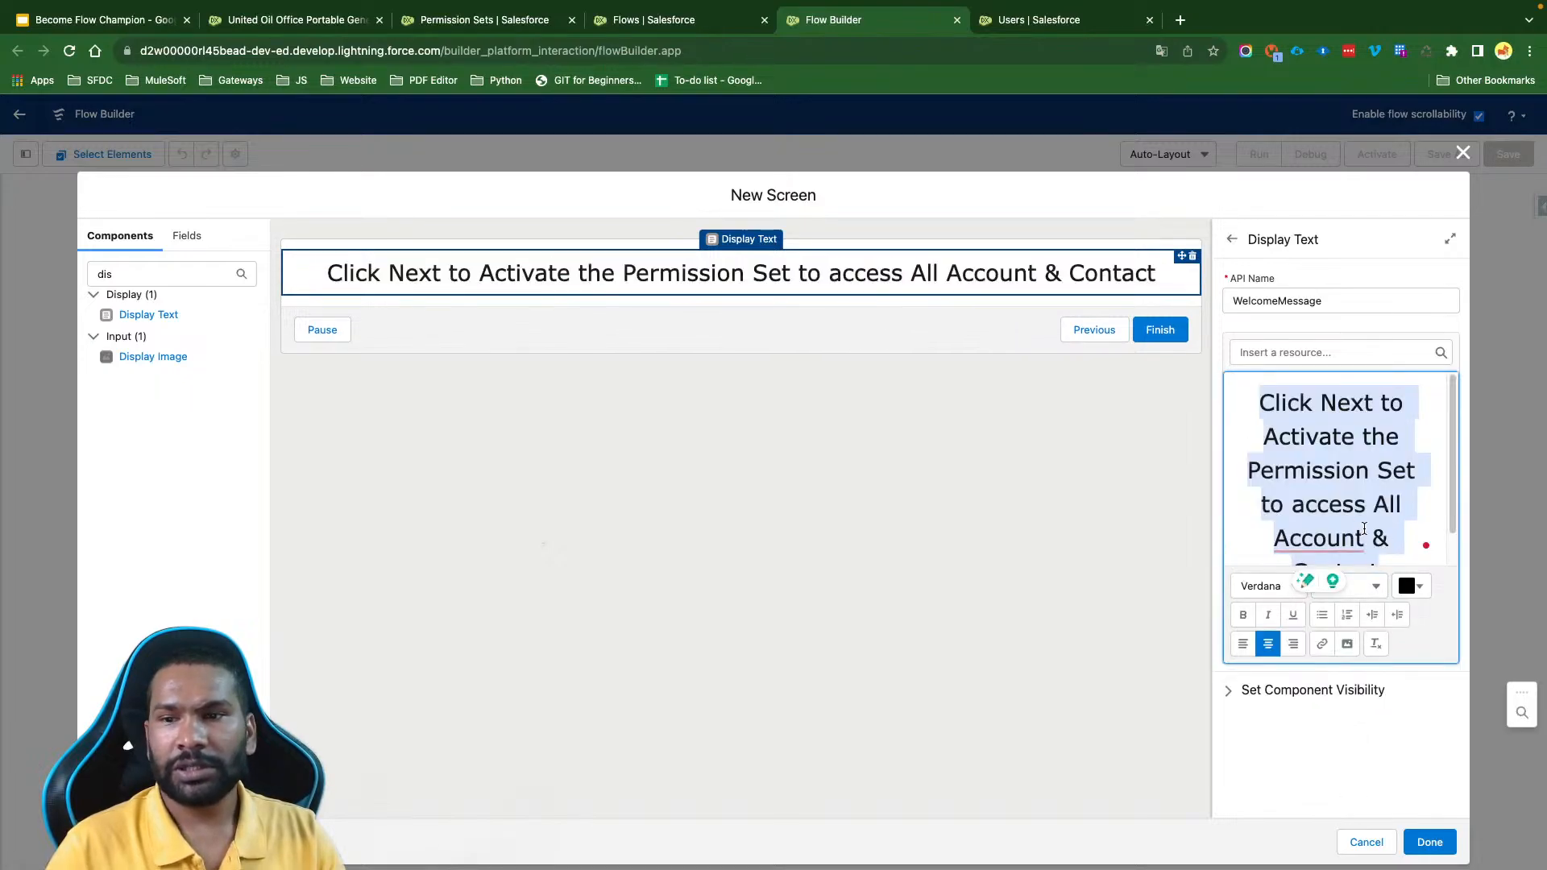
- Correct "Account" to "Accounts" in the welcome message, colour the whole text dark blue, and finish the screen
{"action": "mouse_move", "coordinate": [1322, 540]}
{"action": "left_click", "coordinate": [1332, 585]}
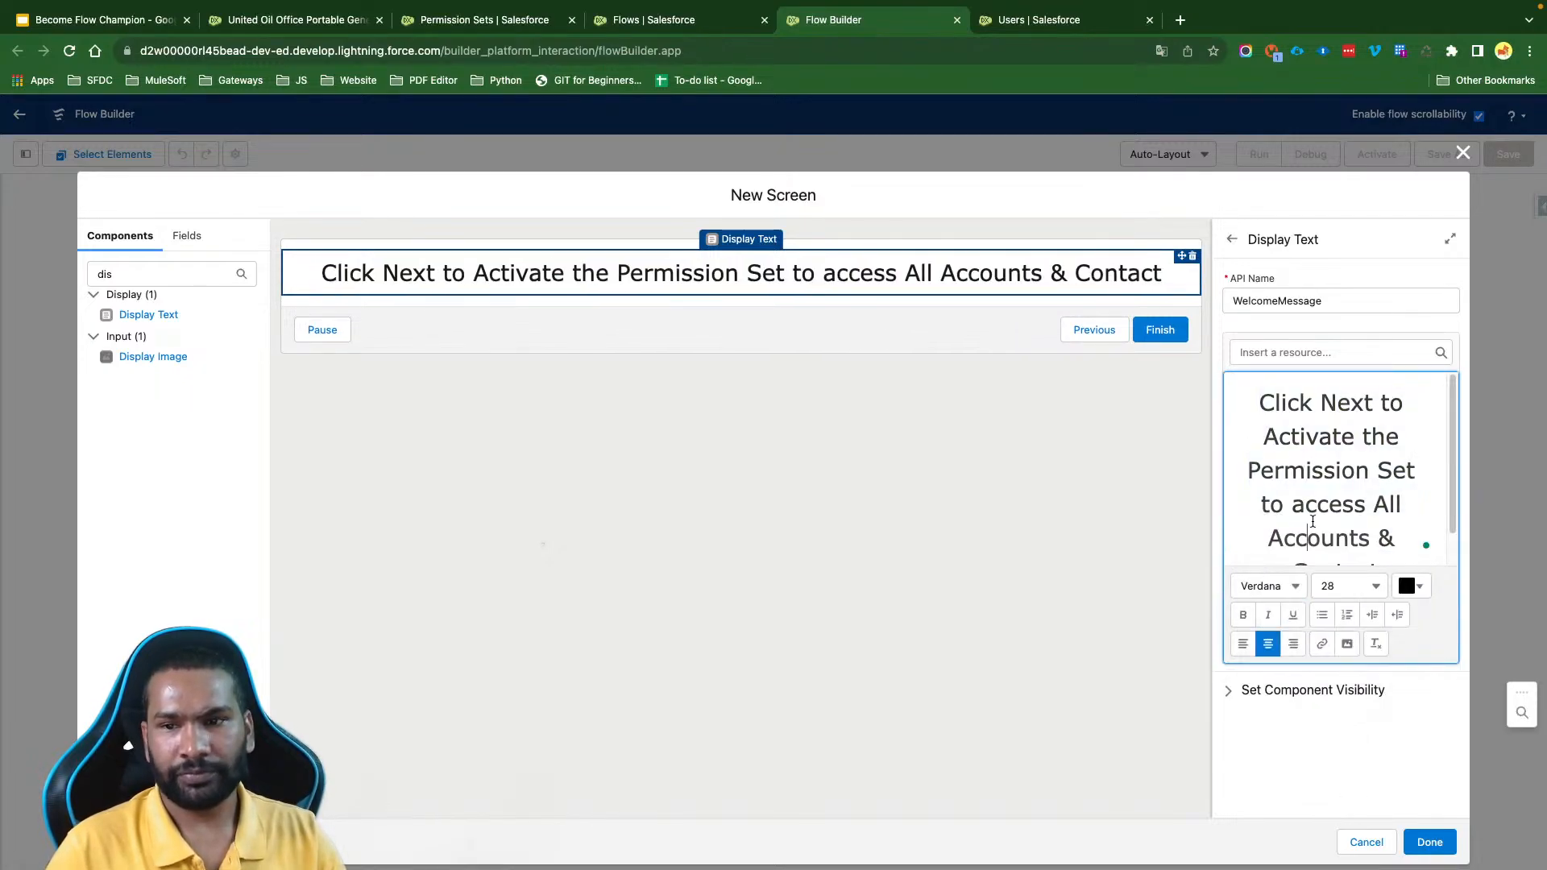
{"action": "key", "text": "ctrl+a"}
{"action": "scroll", "coordinate": [1313, 522], "scroll_direction": "down", "scroll_amount": 1}
{"action": "left_click", "coordinate": [1414, 586]}
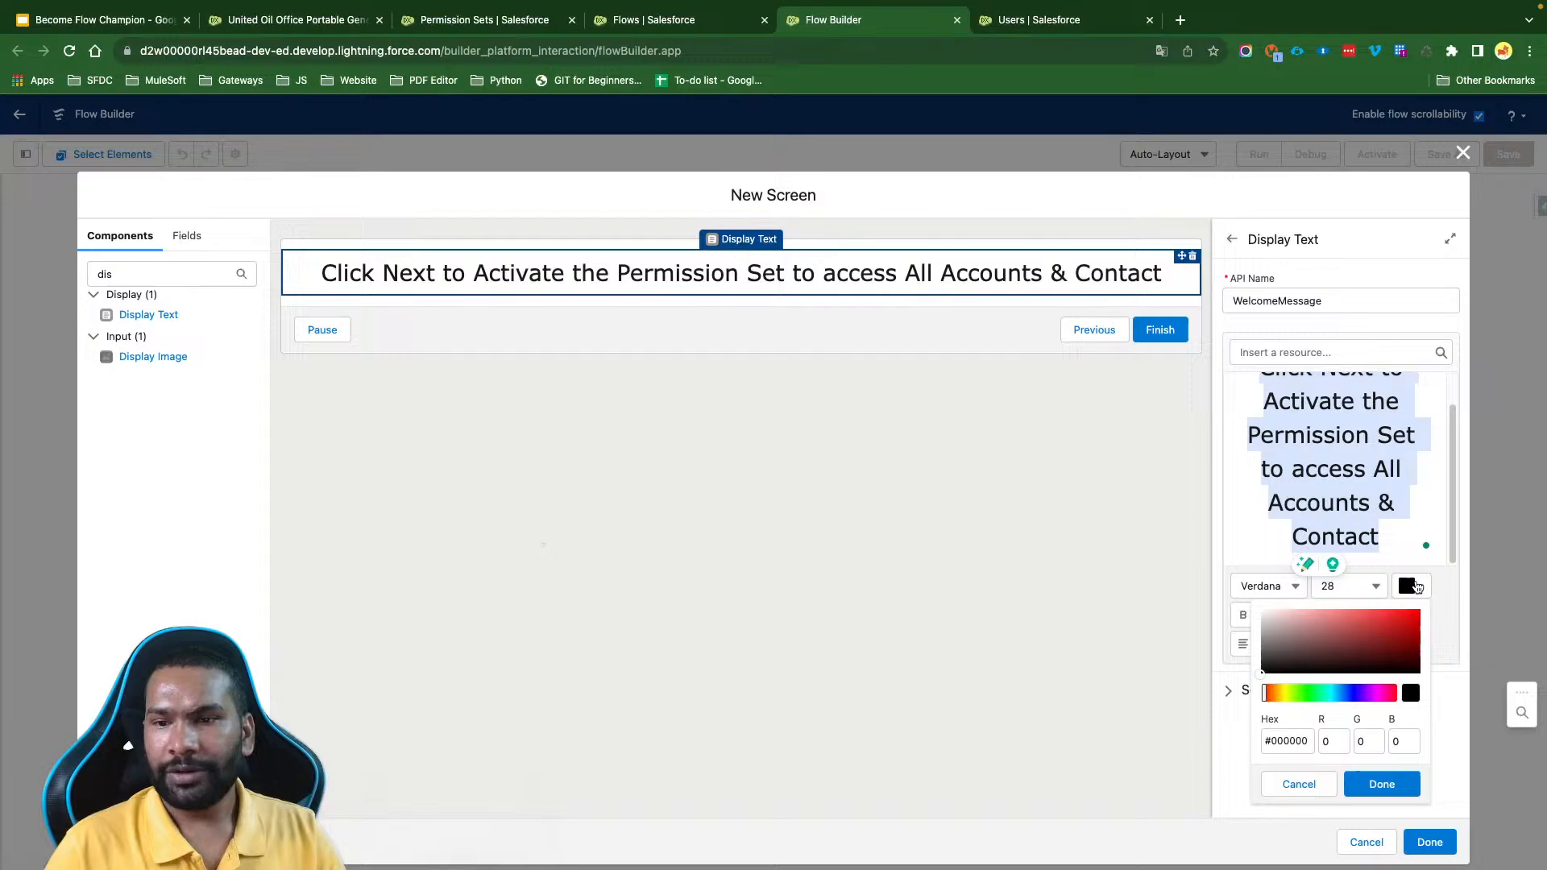
{"action": "left_click", "coordinate": [1353, 695]}
{"action": "left_click", "coordinate": [1405, 627]}
{"action": "left_click", "coordinate": [1381, 784]}
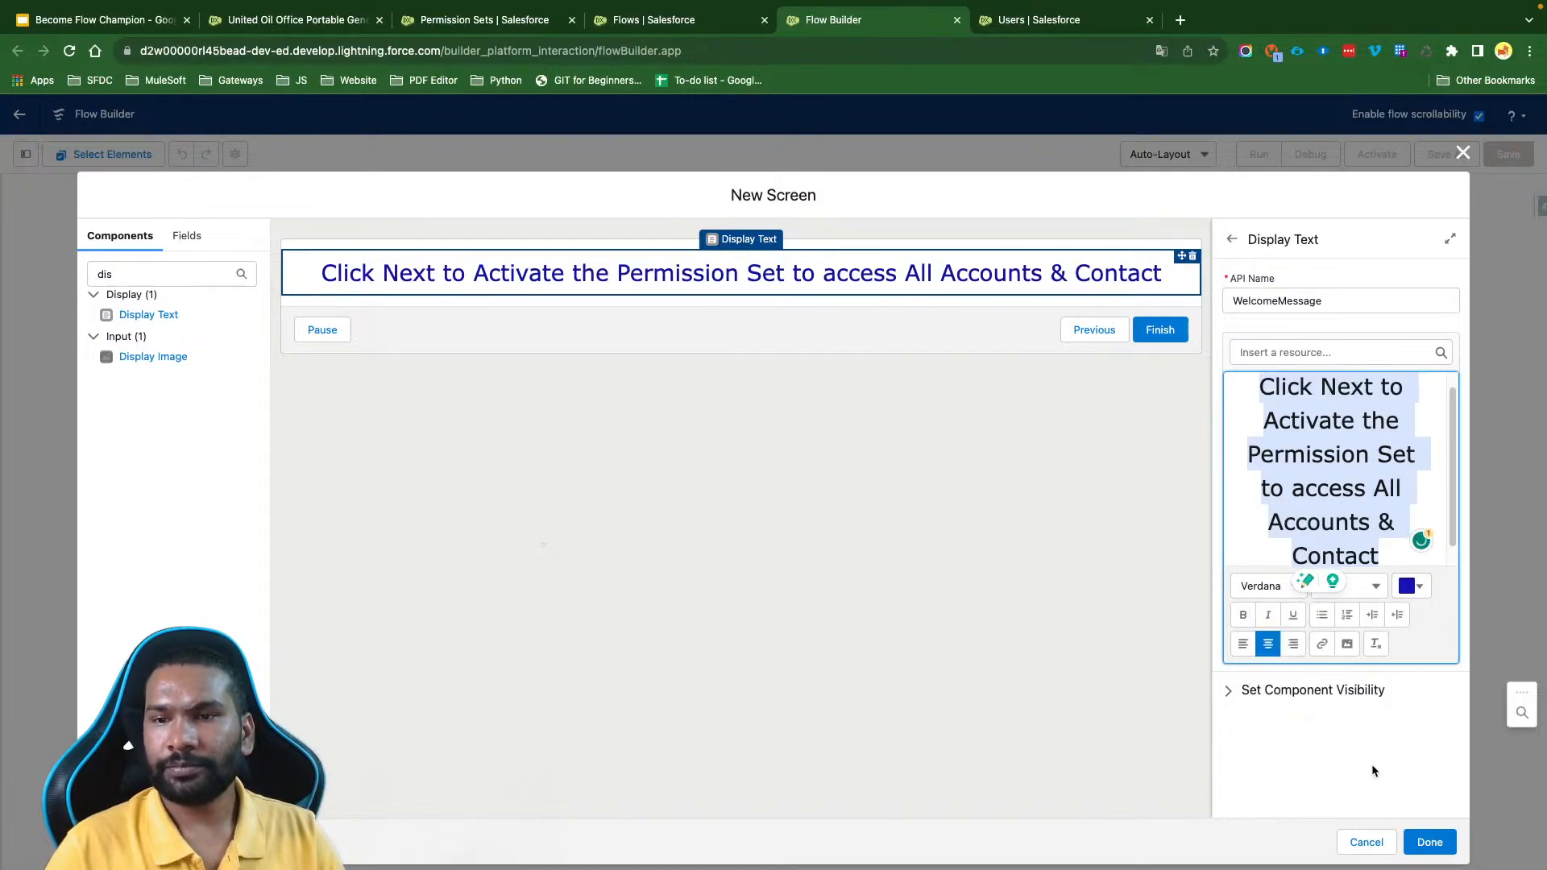
{"action": "left_click", "coordinate": [1066, 433]}
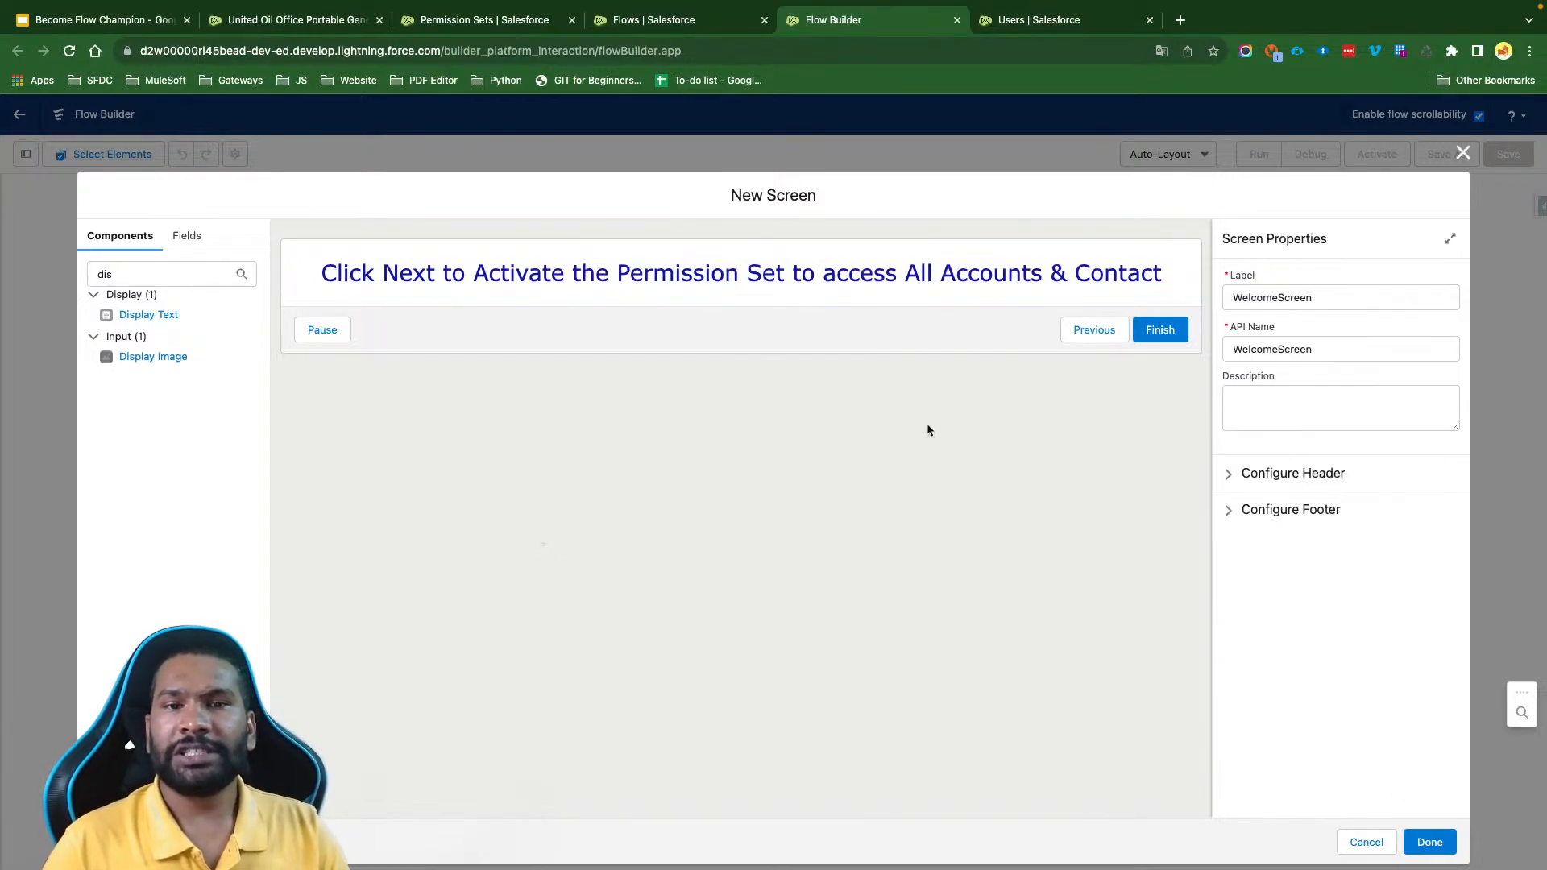
{"action": "left_click", "coordinate": [1429, 842]}
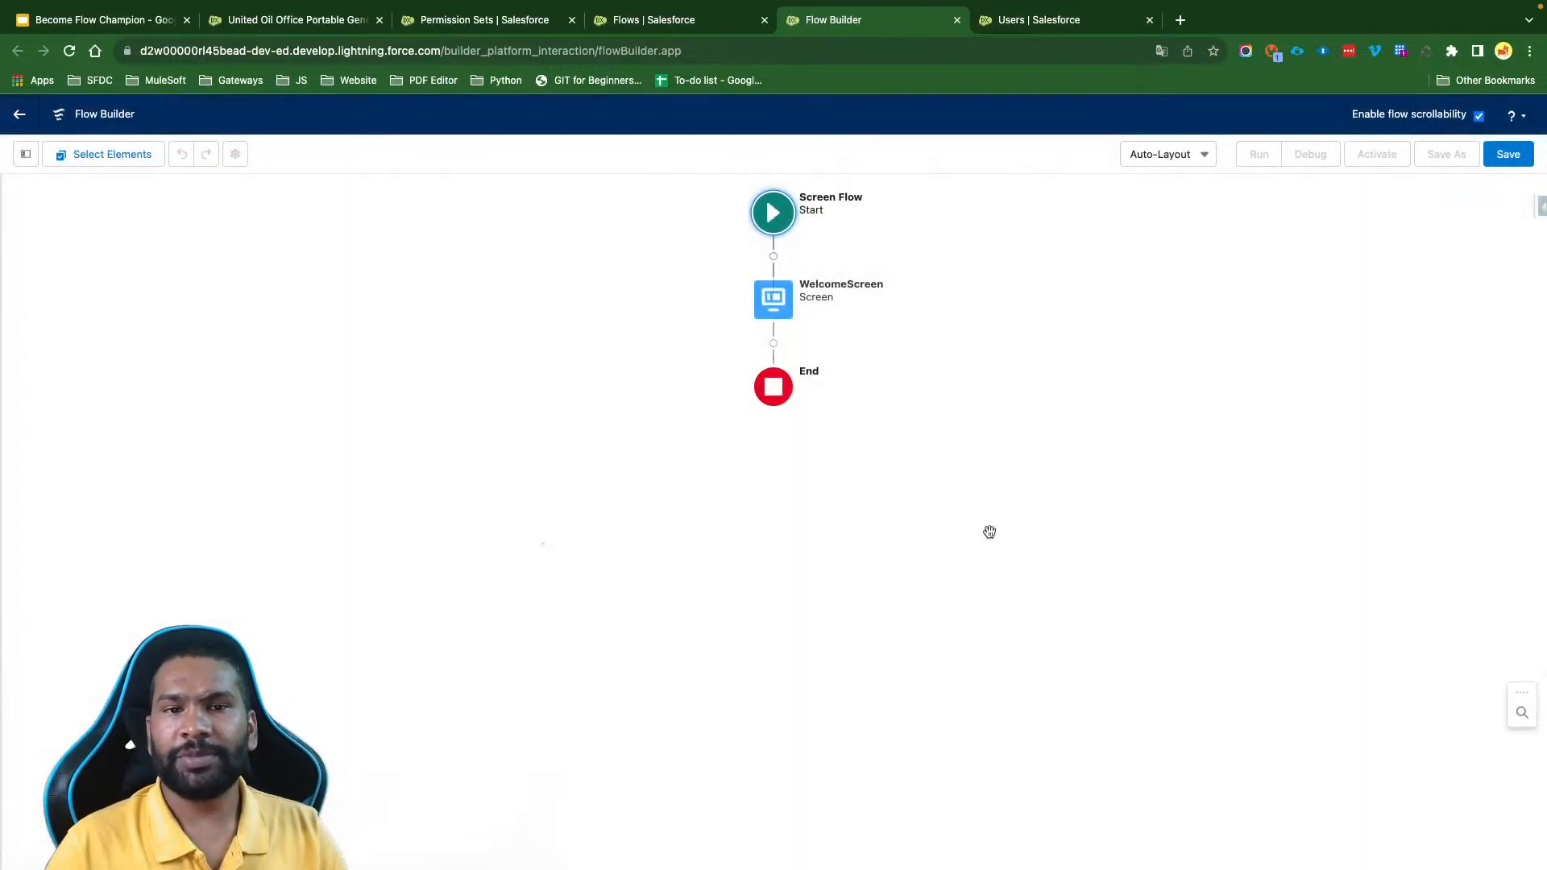
- Save the flow with the label "SCREEN: Activate Session Based Permissions Set" and its automatically filled API name
{"action": "left_click", "coordinate": [1508, 154]}
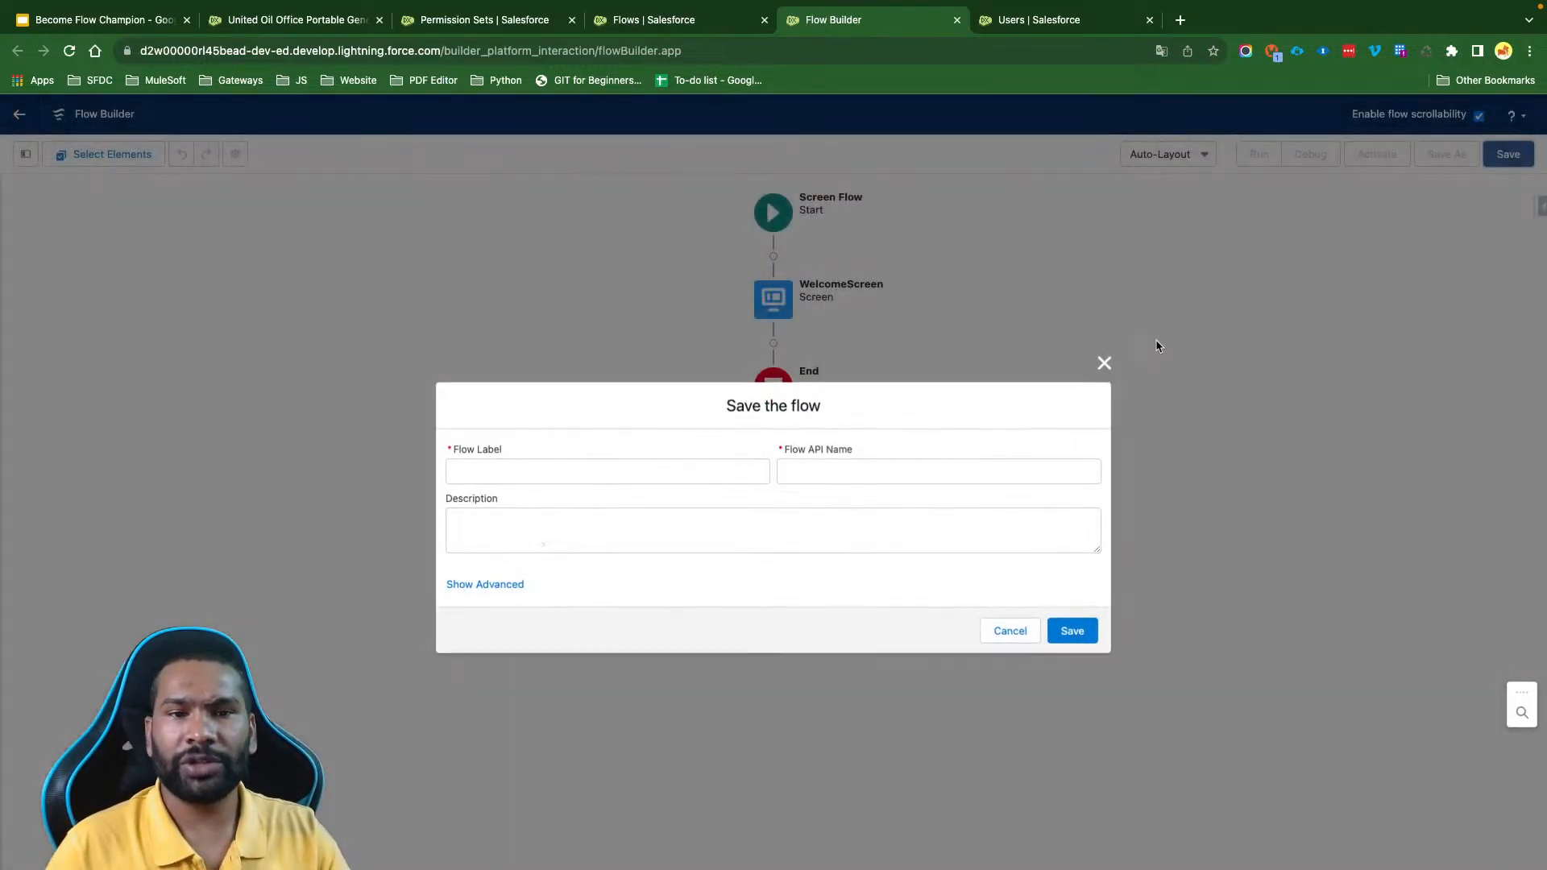
{"action": "left_click", "coordinate": [593, 476]}
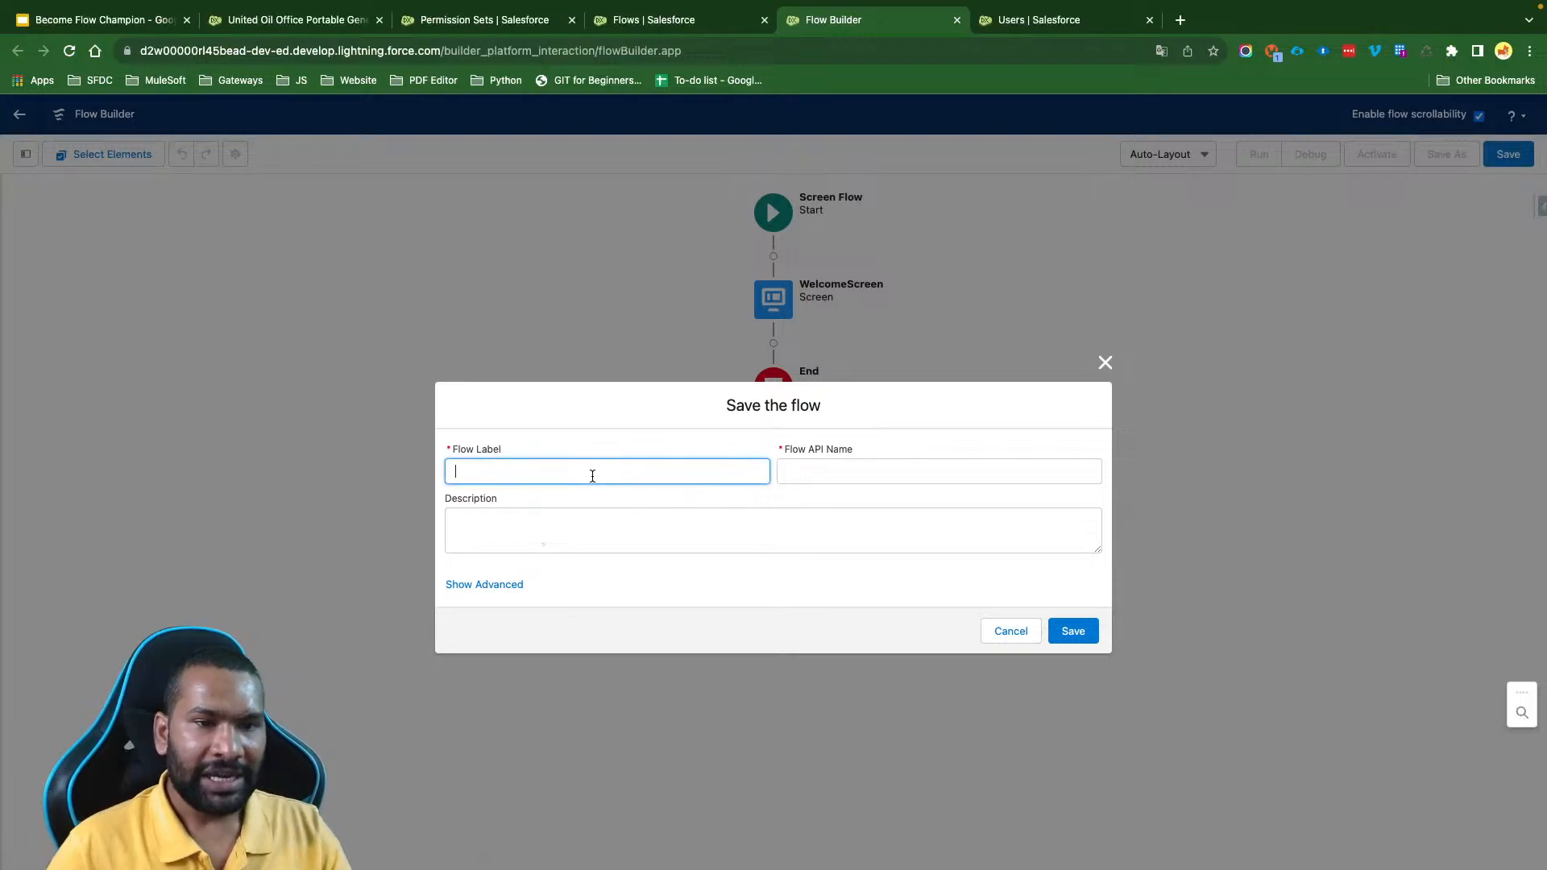
{"action": "type", "text": "SCREEN"}
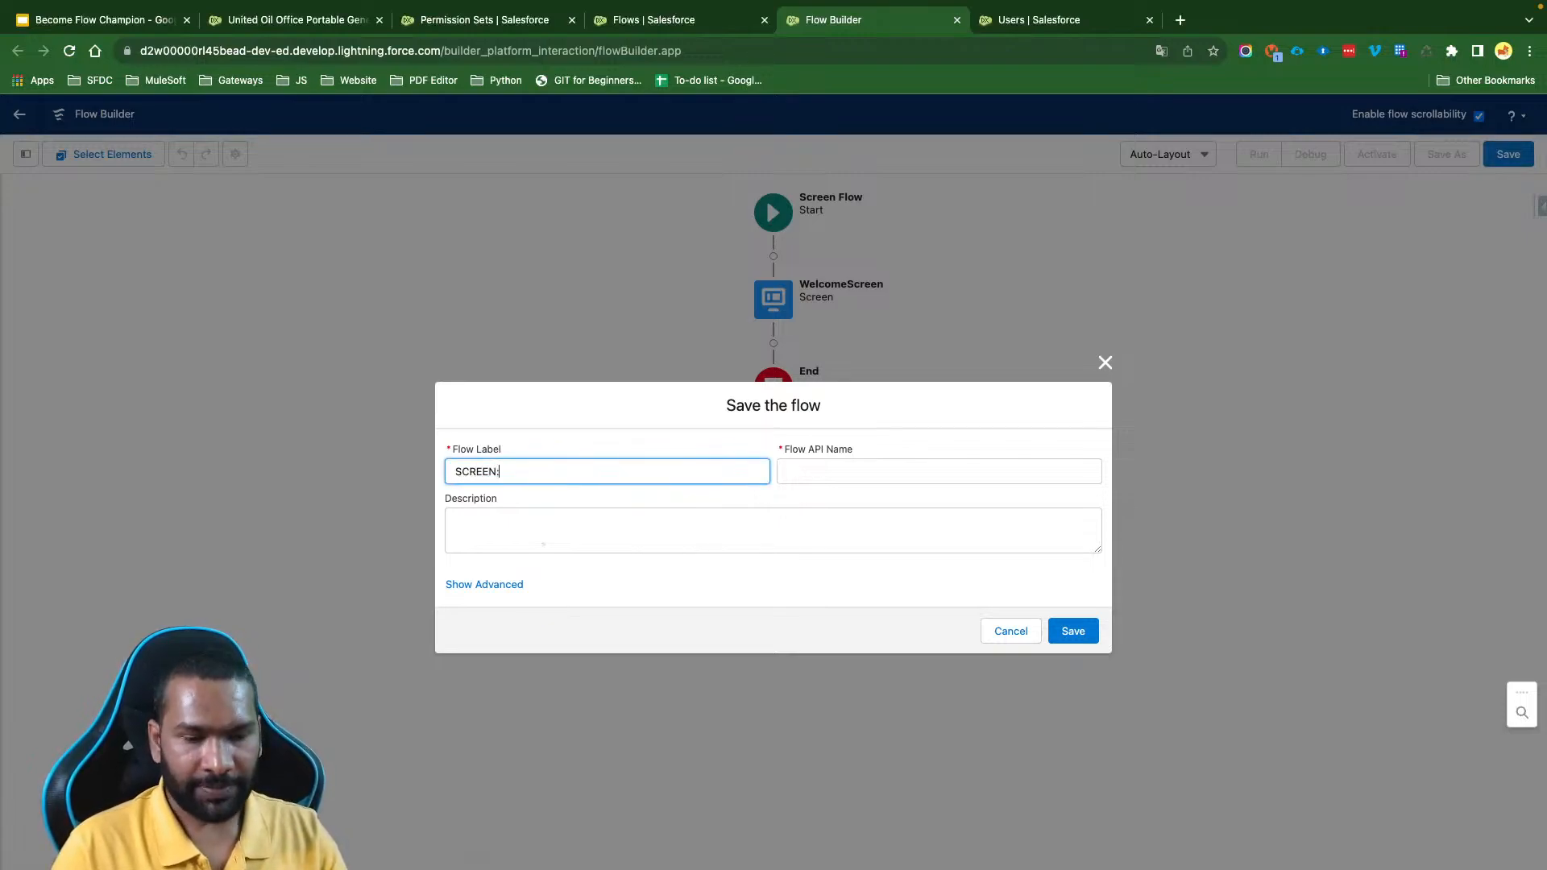
{"action": "type", "text": ": Acti"}
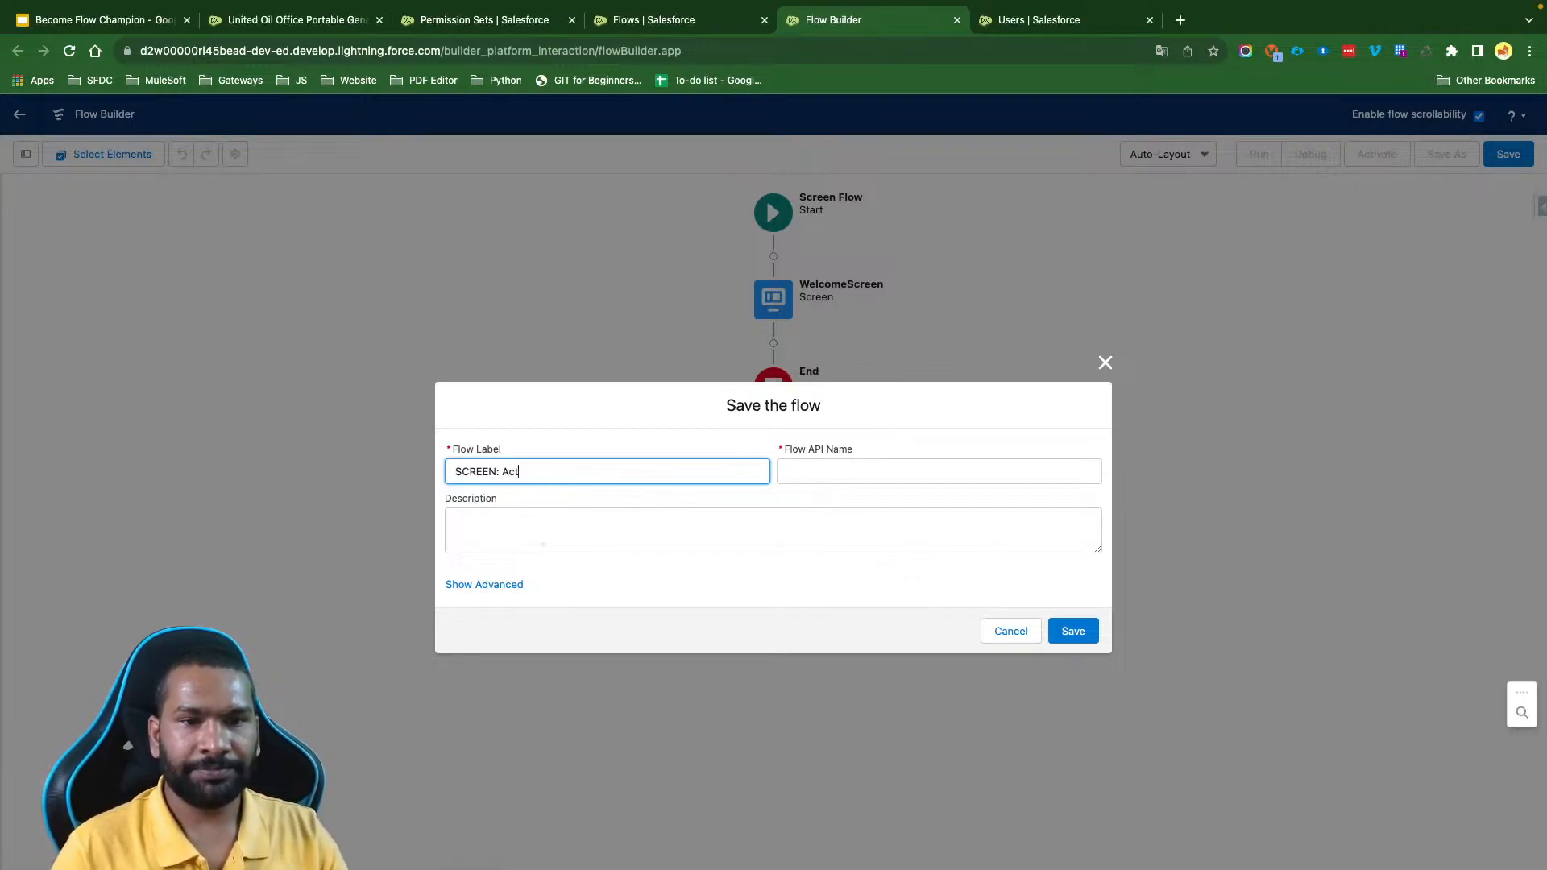
{"action": "type", "text": "icate"}
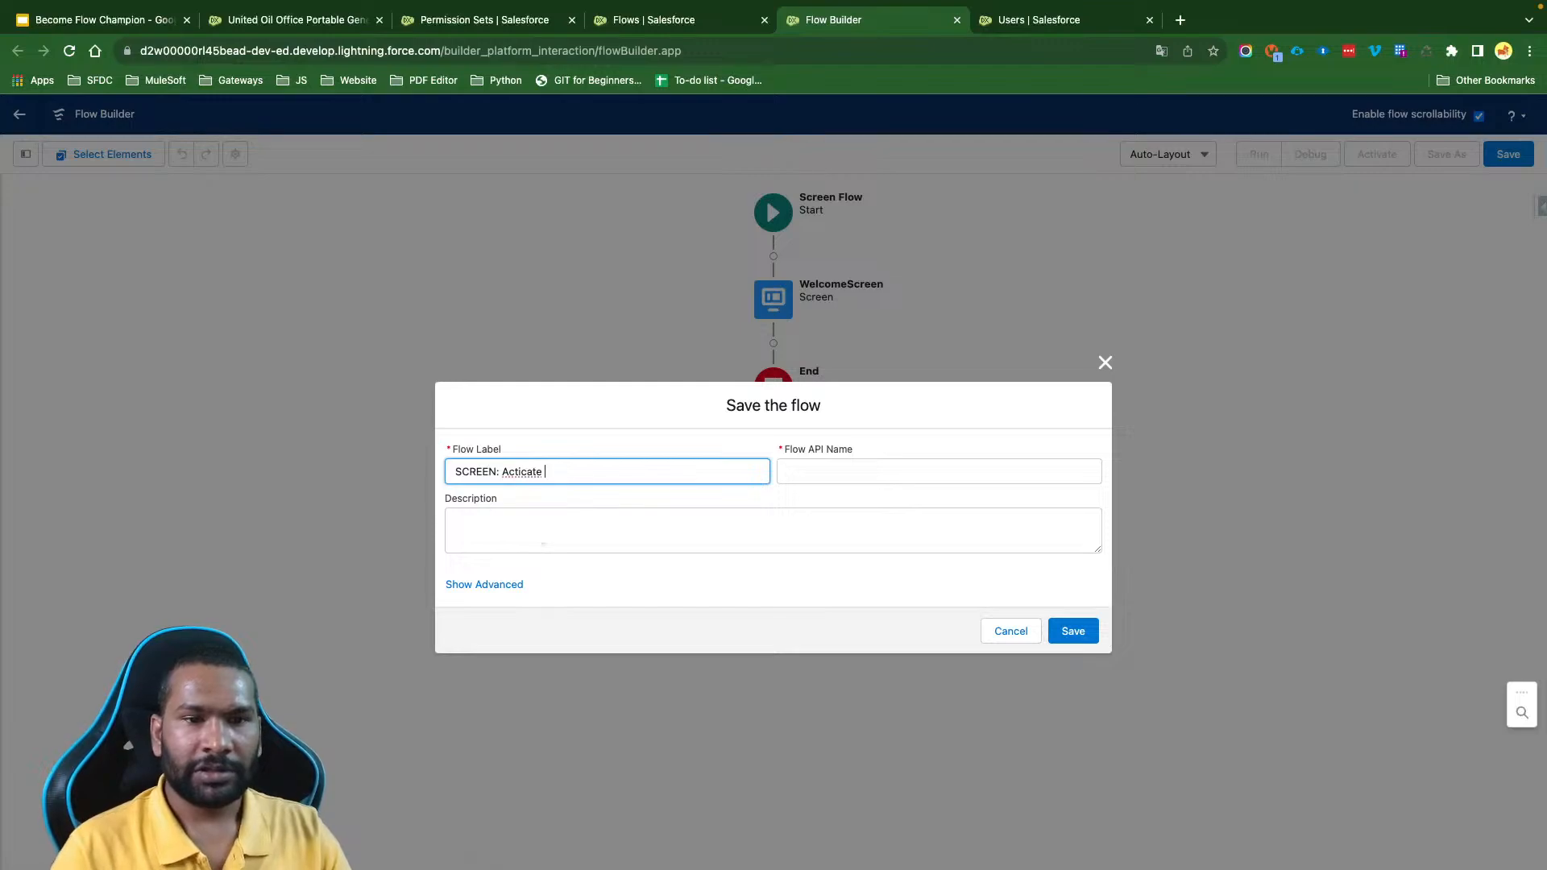
{"action": "key", "text": "BackSpace"}
{"action": "key", "text": "BackSpace"}
{"action": "key", "text": "BackSpace"}
{"action": "key", "text": "BackSpace"}
{"action": "key", "text": "BackSpace"}
{"action": "type", "text": "v"}
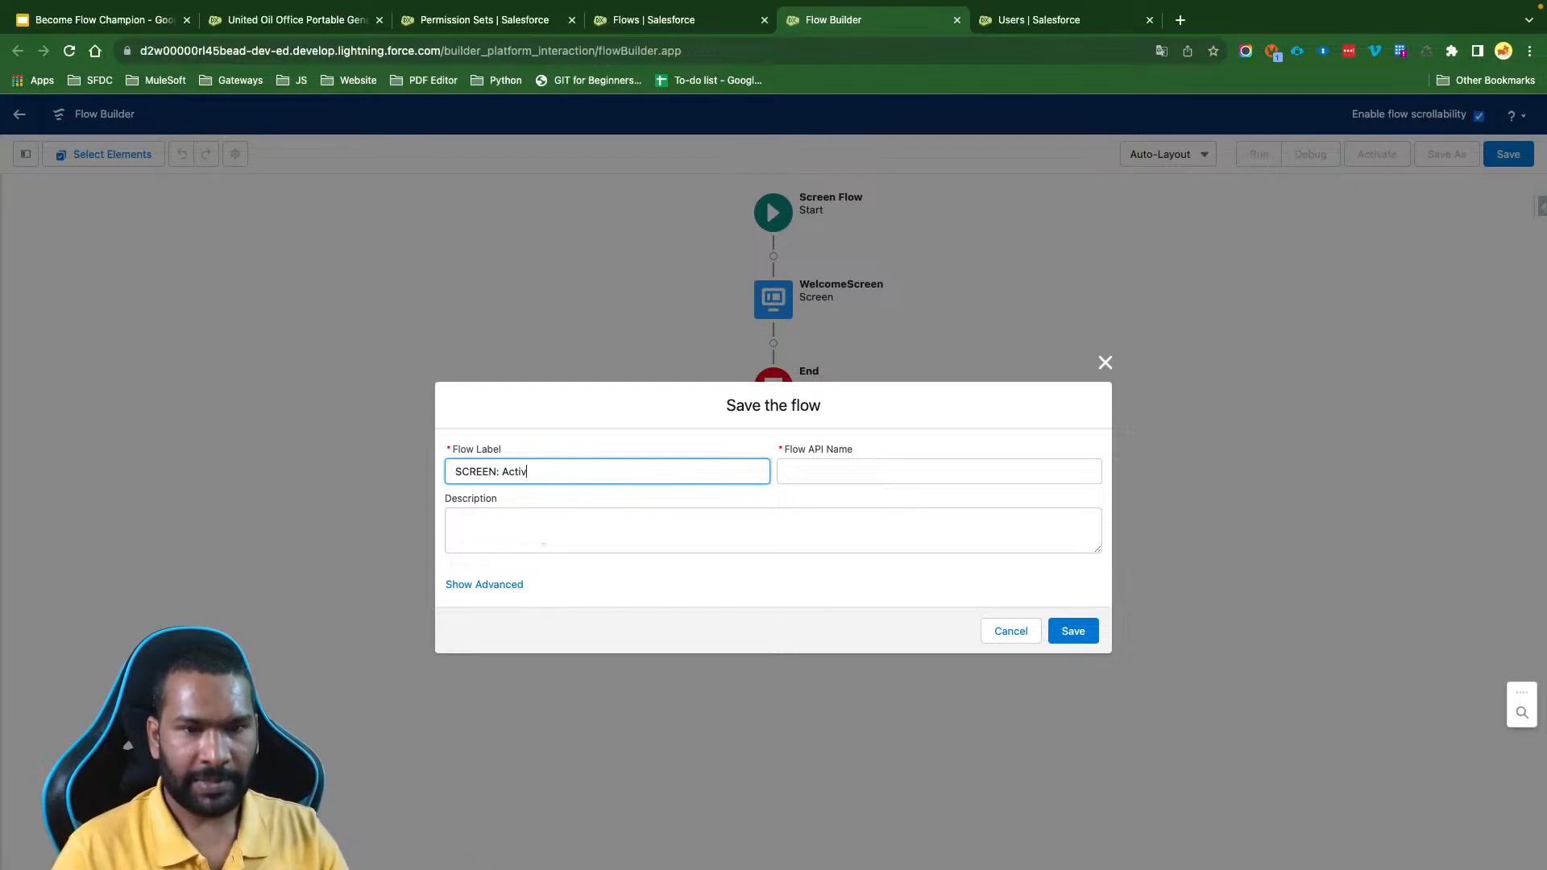
{"action": "type", "text": "ate Sessio"}
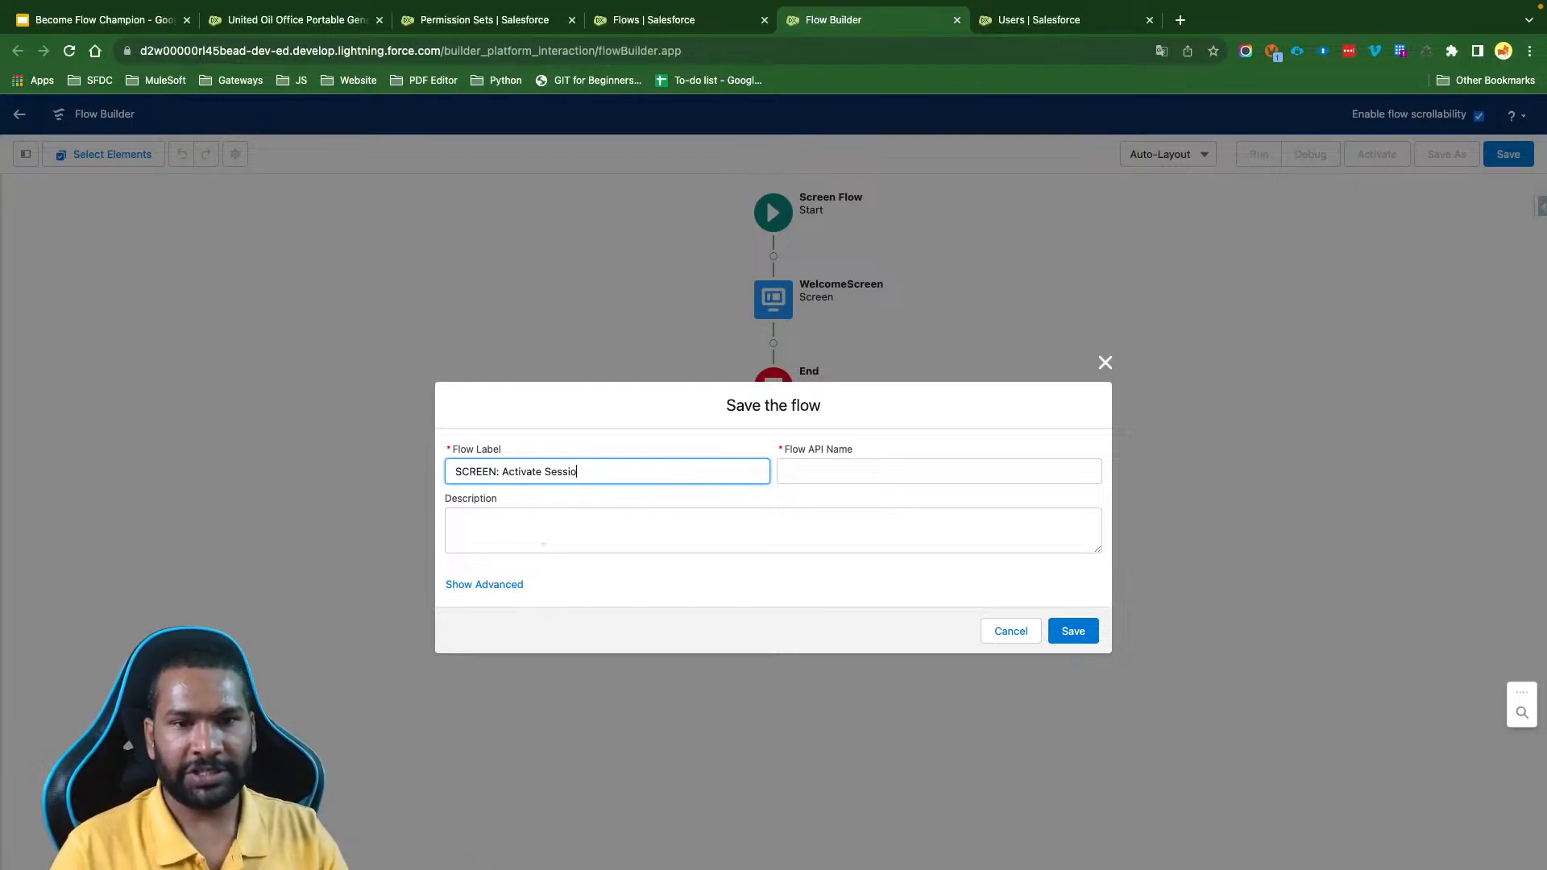
{"action": "type", "text": "n Based Perm"}
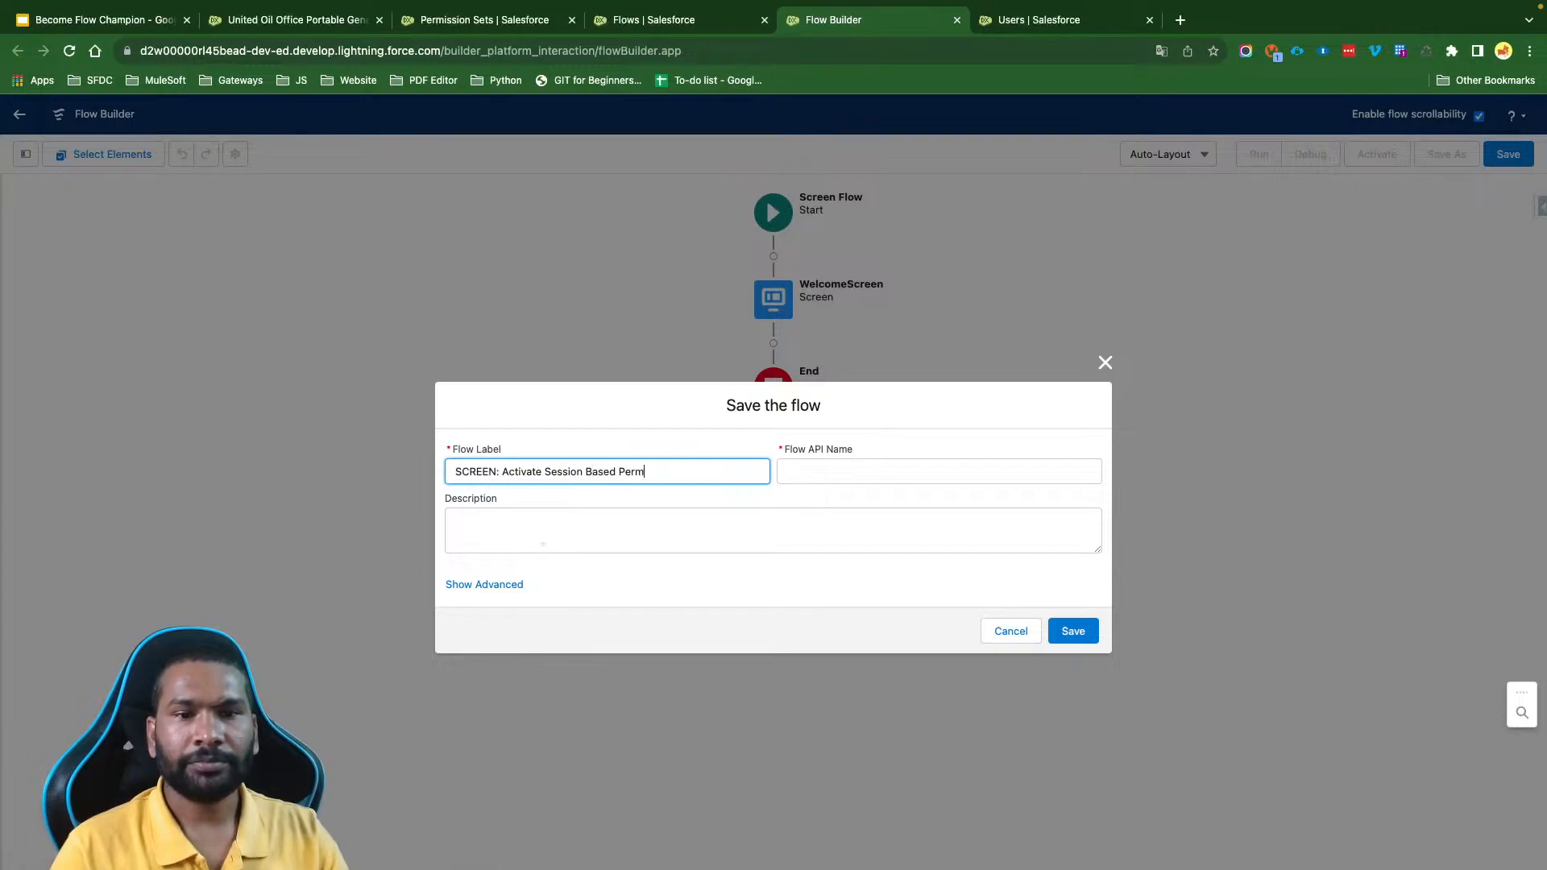
{"action": "type", "text": "issions Set"}
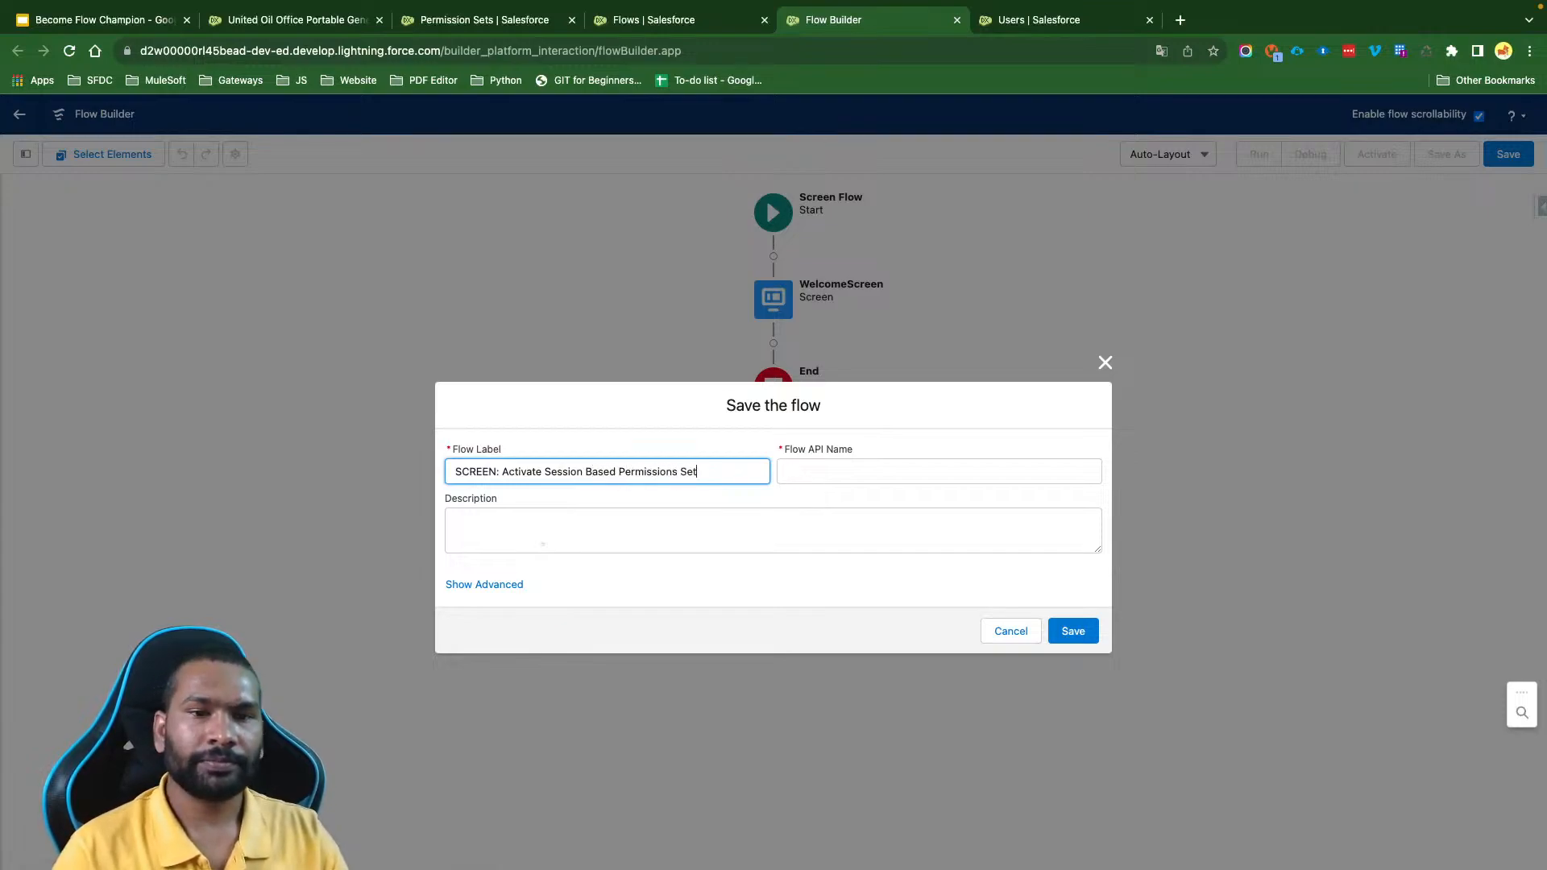
{"action": "key", "text": "Tab"}
{"action": "left_click", "coordinate": [732, 564]}
{"action": "left_click", "coordinate": [1073, 631]}
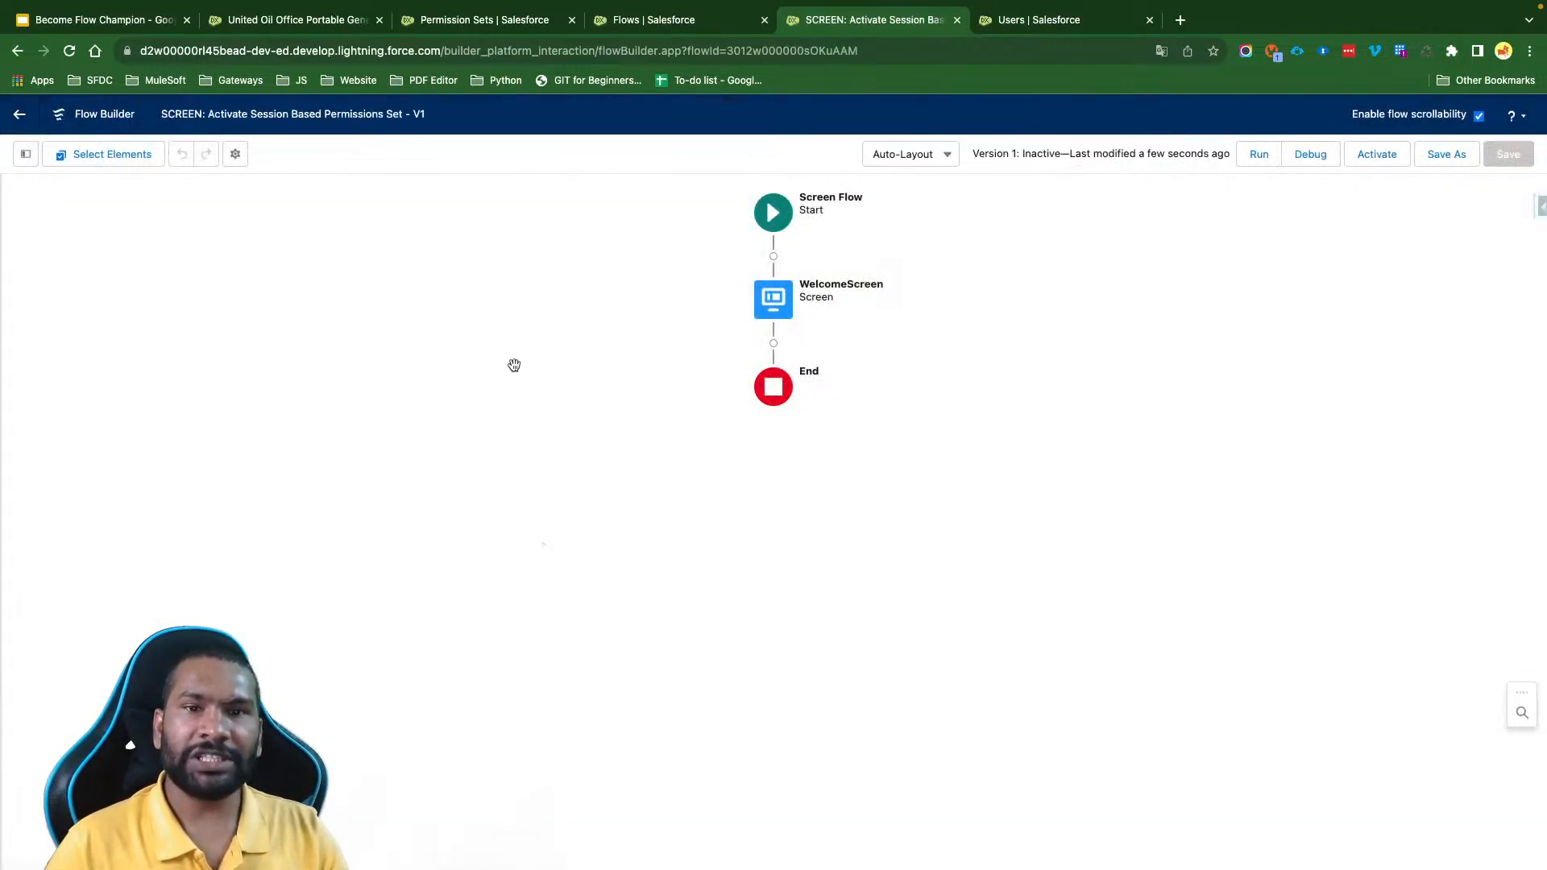
- Show the flow's resource toolbox and add an Action element directly after WelcomeScreen
{"action": "left_click", "coordinate": [24, 155]}
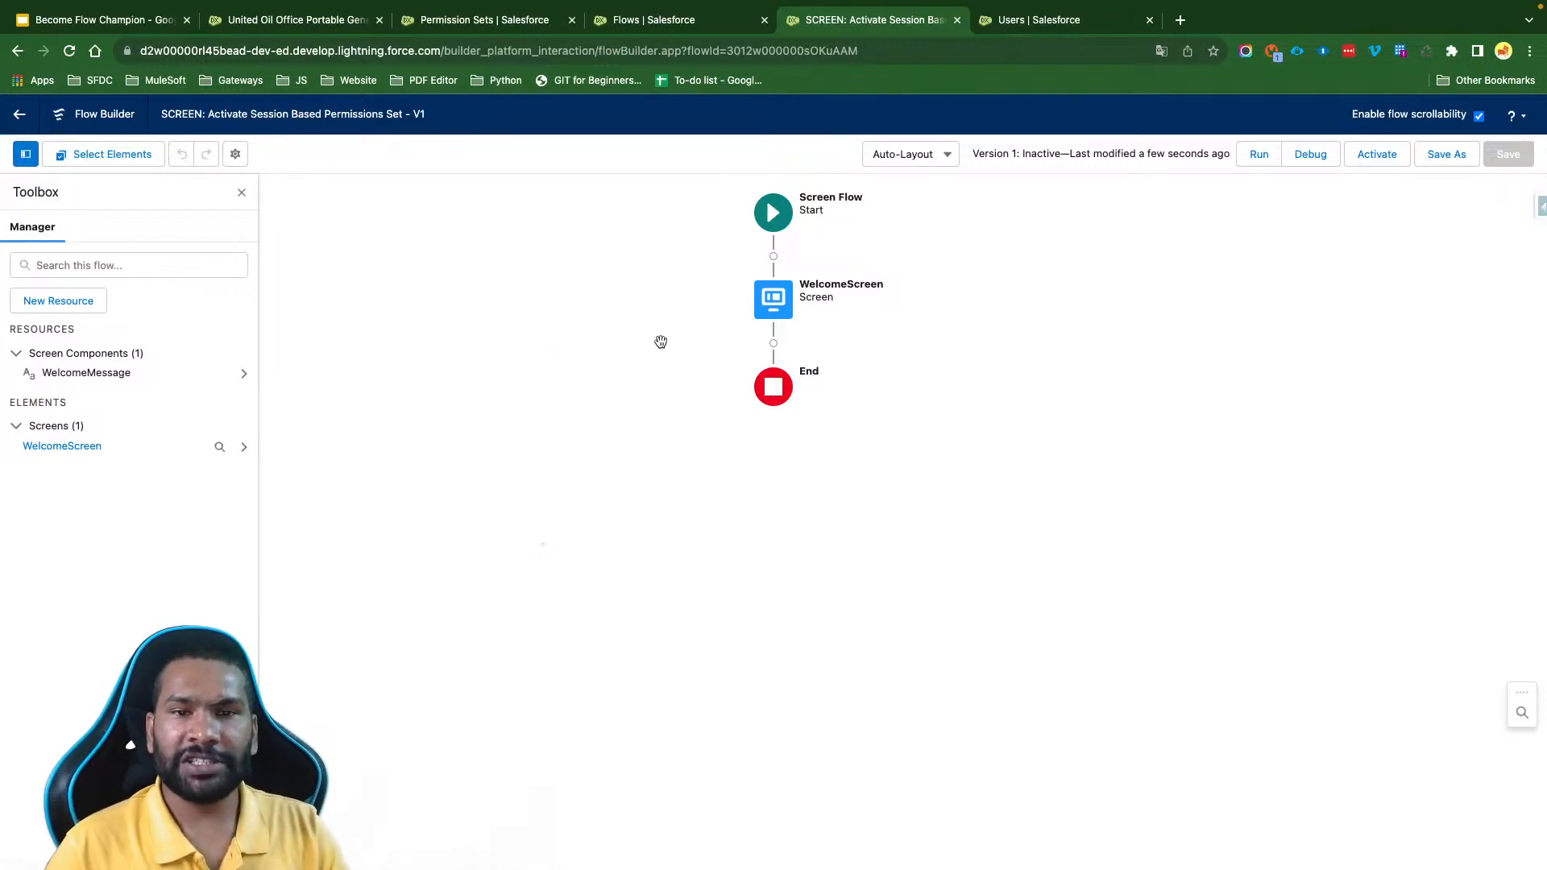
{"action": "left_click", "coordinate": [774, 344]}
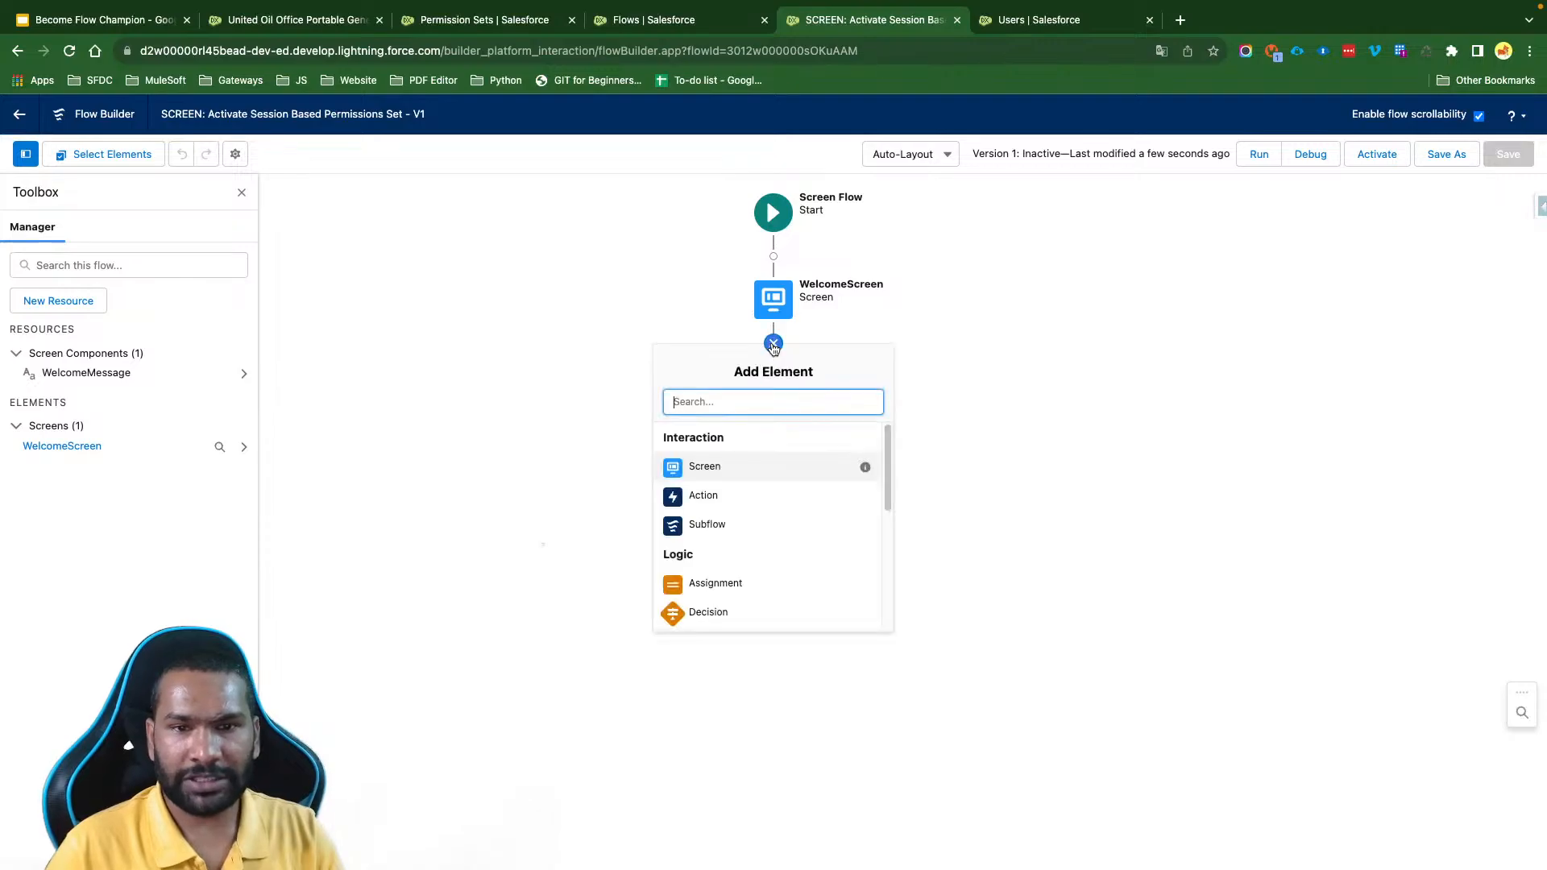
{"action": "type", "text": "actio"}
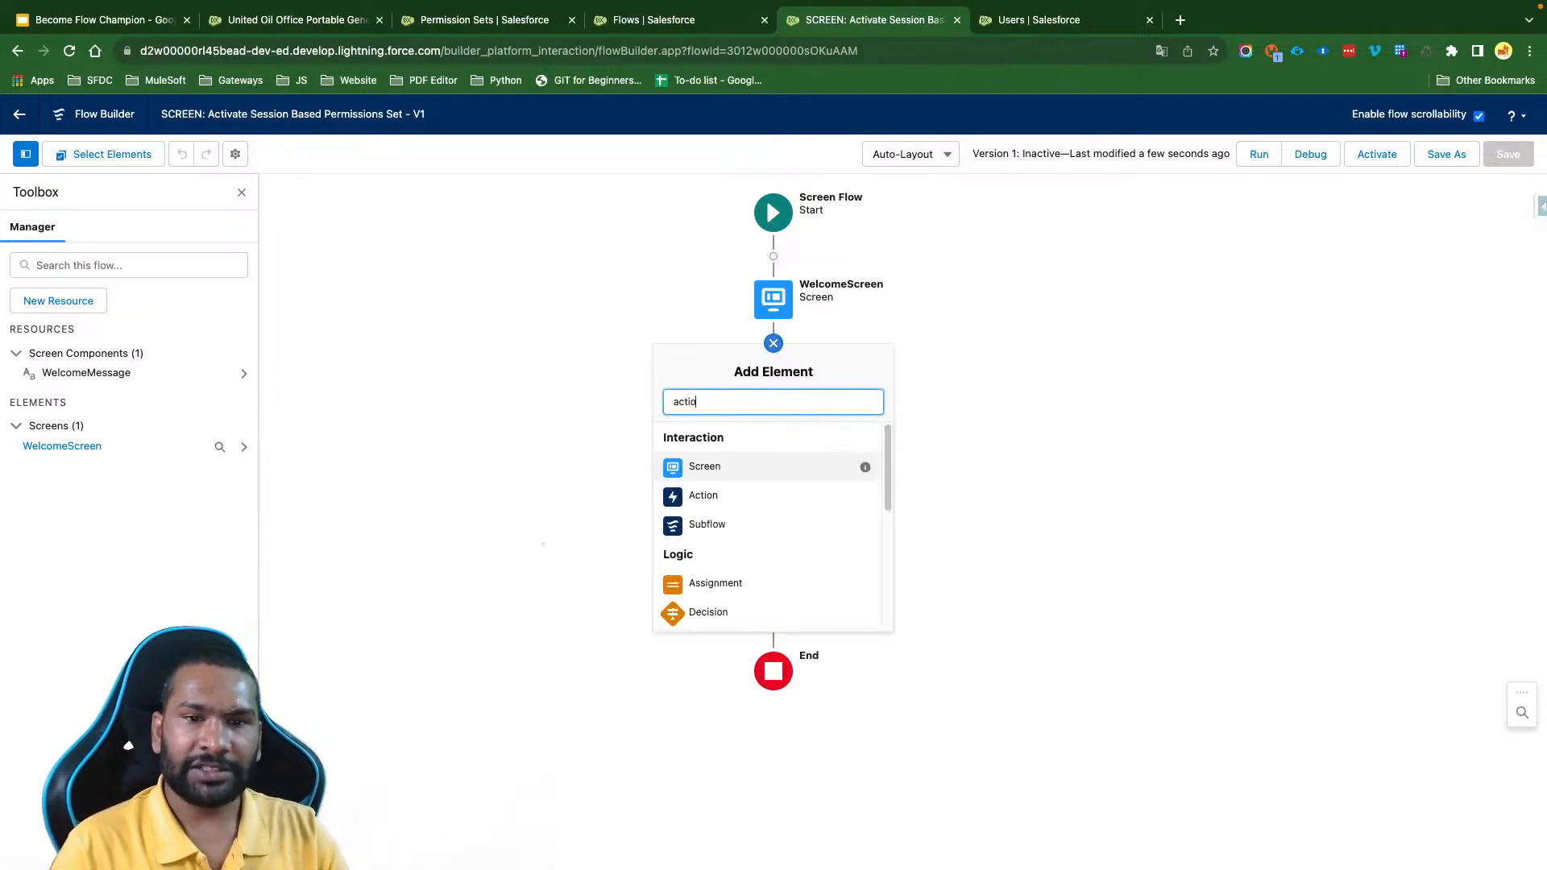
{"action": "left_click", "coordinate": [732, 446]}
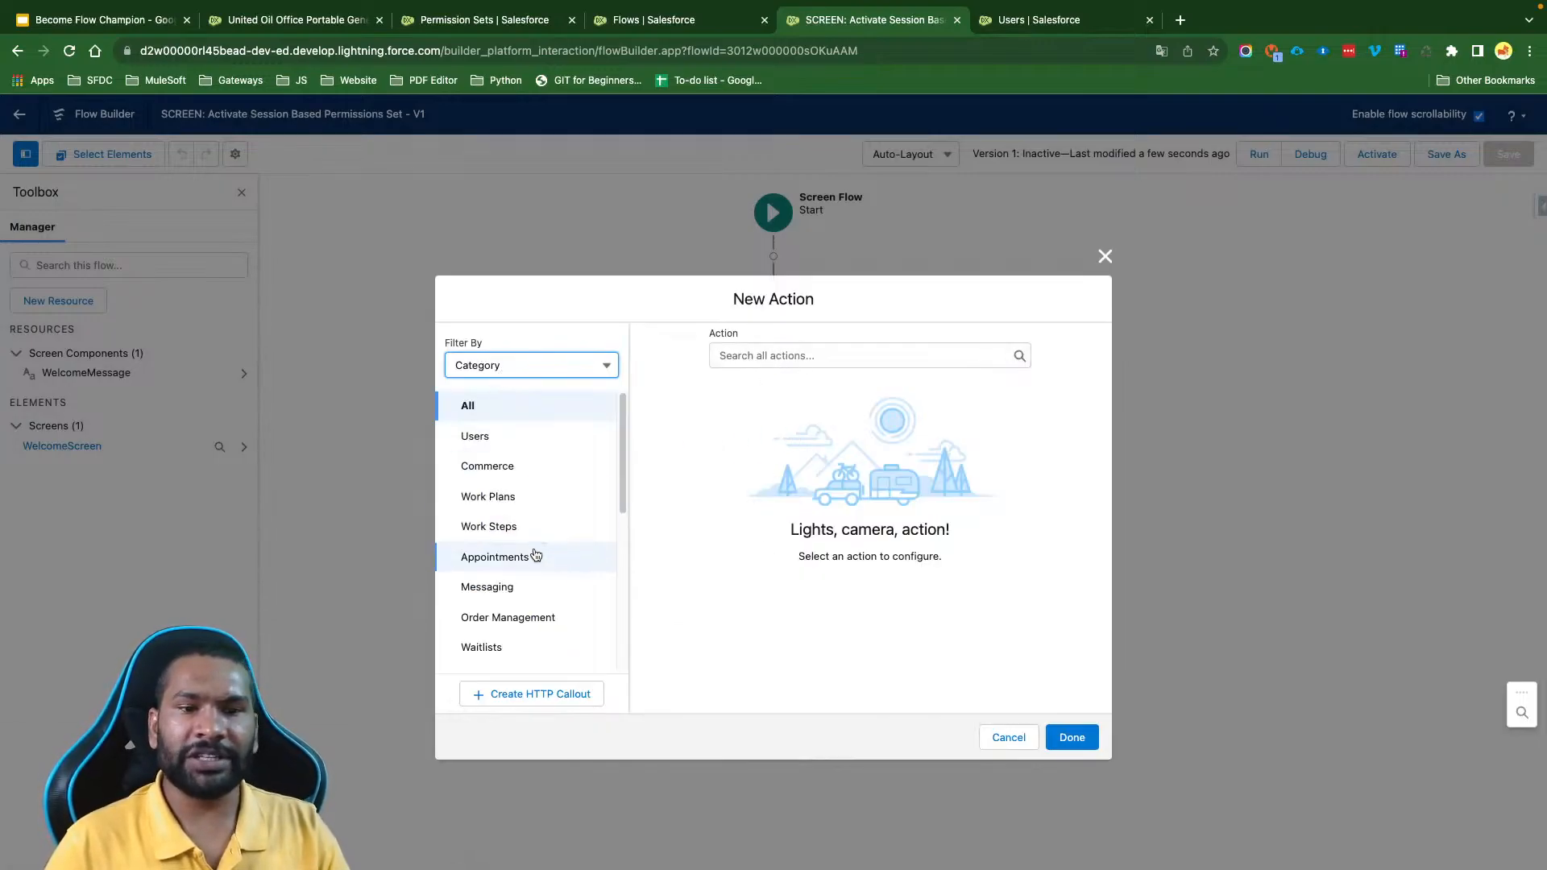
- Look through the available action categories, such as Commerce and Order Management, and the list of all actions
{"action": "scroll", "coordinate": [535, 553], "scroll_direction": "down", "scroll_amount": 5}
{"action": "scroll", "coordinate": [535, 553], "scroll_direction": "up", "scroll_amount": 5}
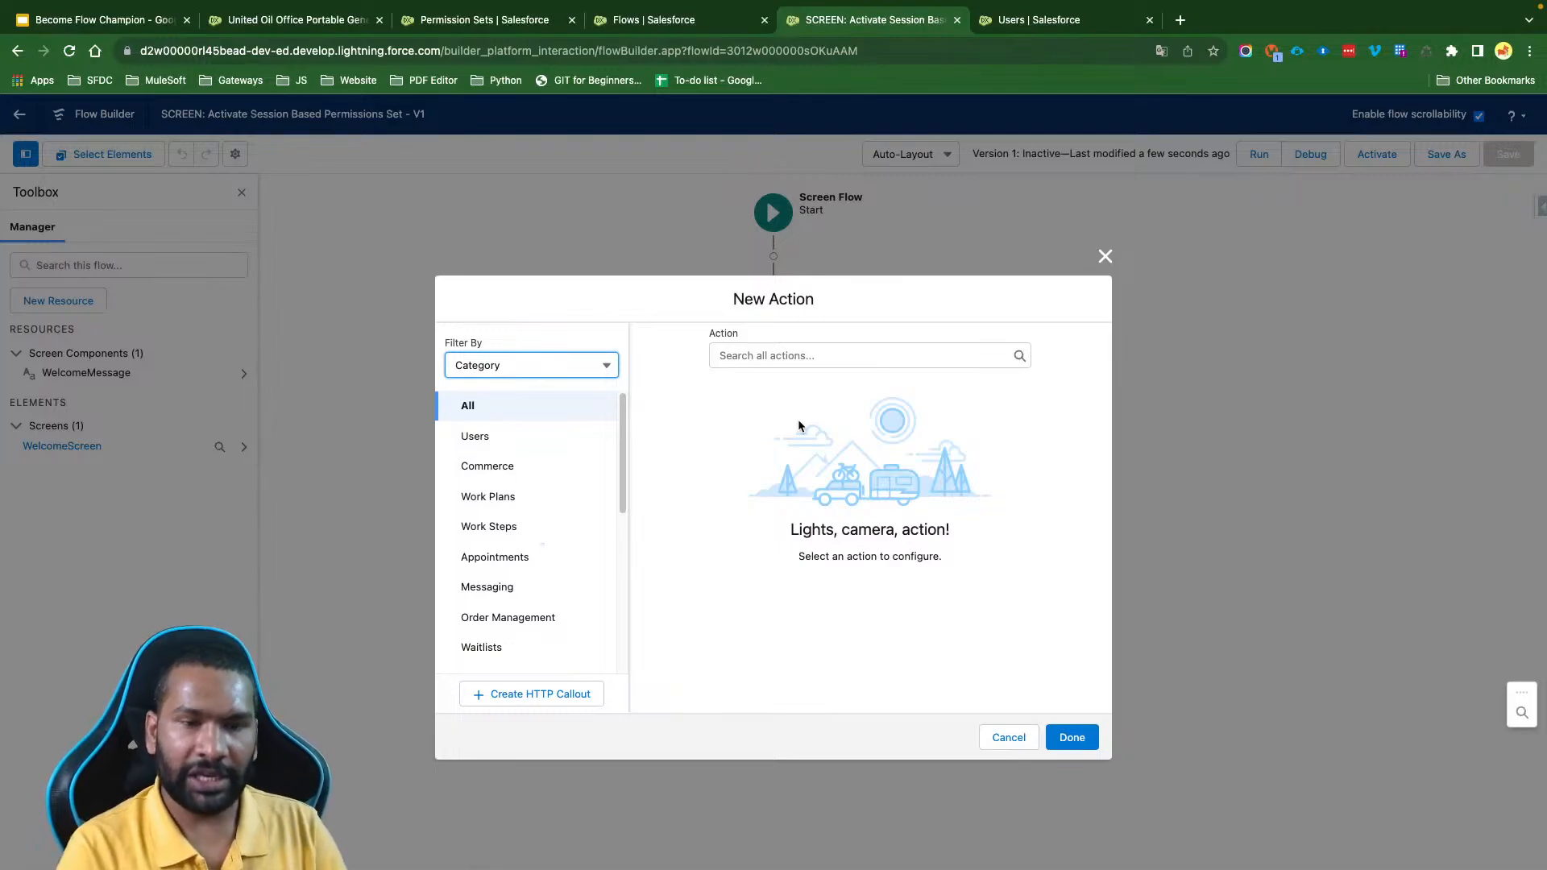
{"action": "left_click", "coordinate": [506, 467]}
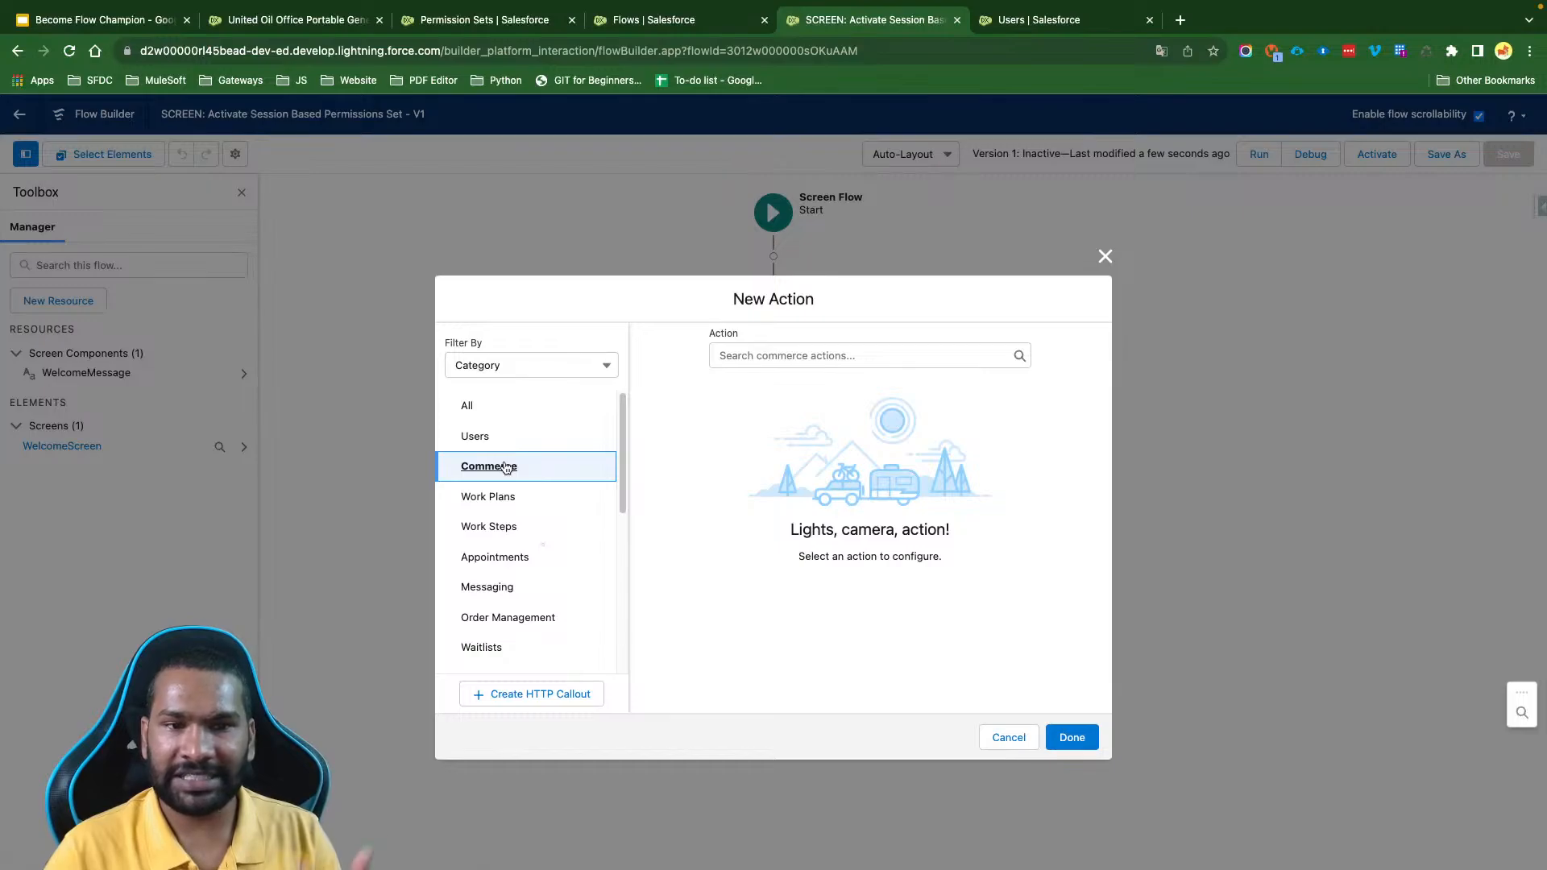
{"action": "scroll", "coordinate": [532, 540], "scroll_direction": "down", "scroll_amount": 1}
{"action": "left_click", "coordinate": [507, 552]}
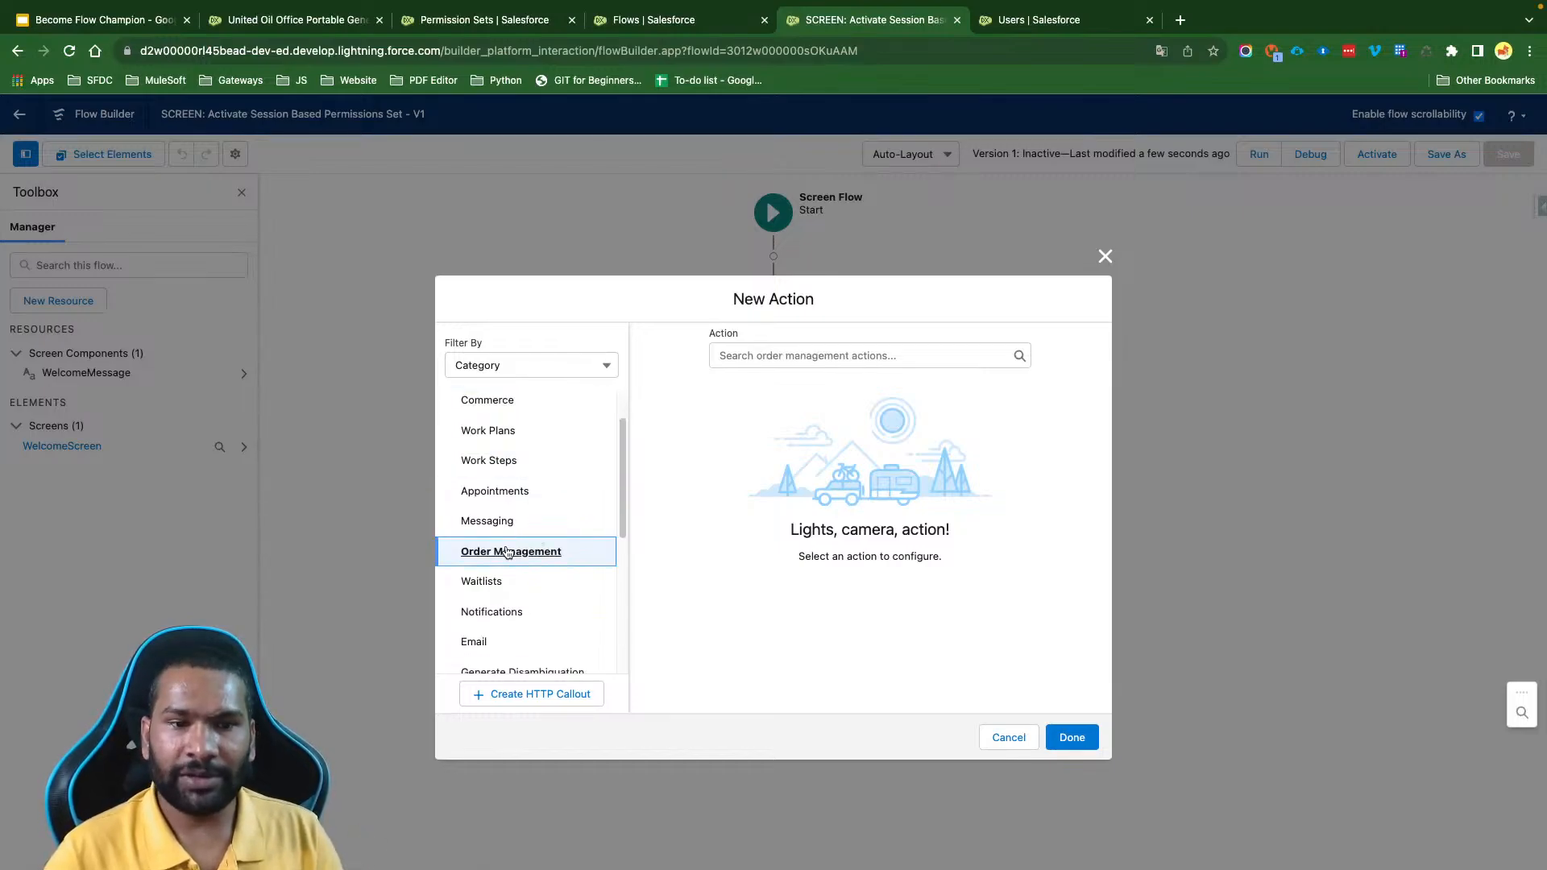
{"action": "scroll", "coordinate": [506, 552], "scroll_direction": "down", "scroll_amount": 3}
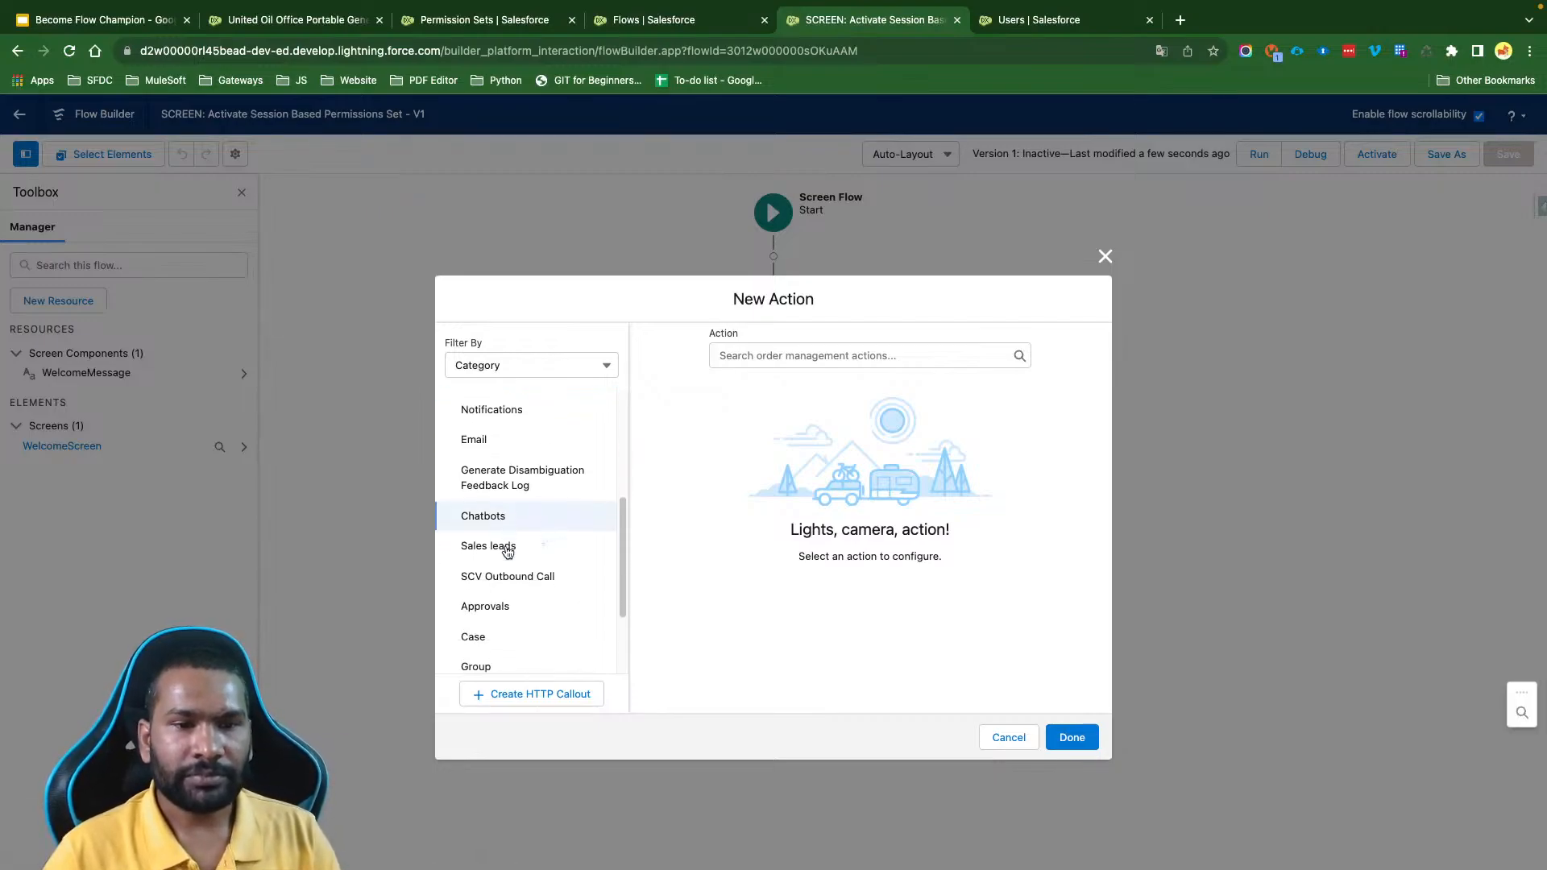
{"action": "scroll", "coordinate": [506, 552], "scroll_direction": "down", "scroll_amount": 4}
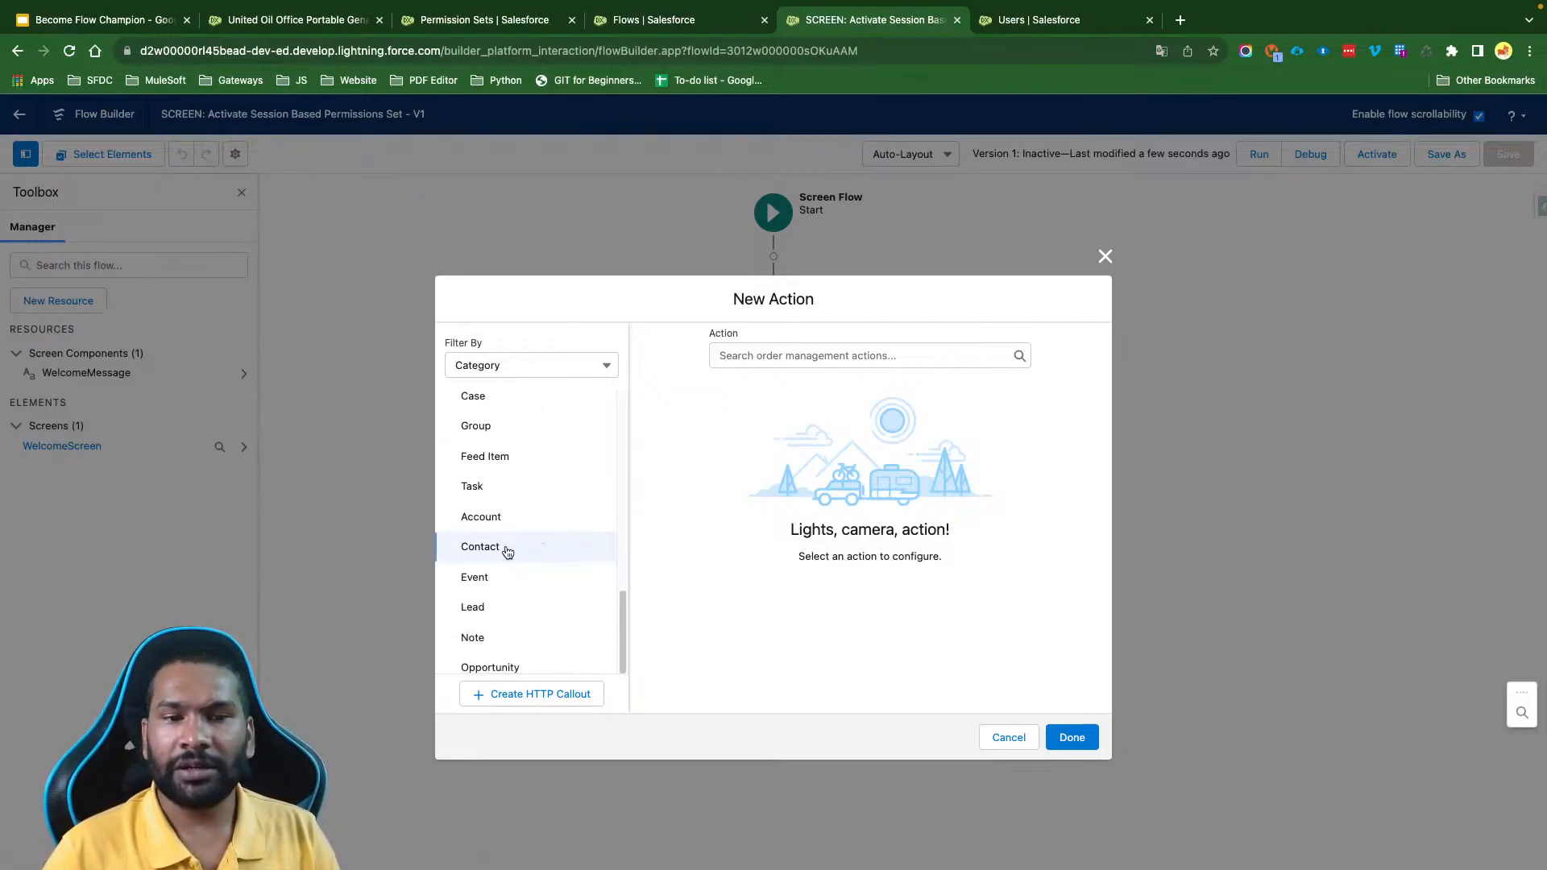
{"action": "scroll", "coordinate": [506, 552], "scroll_direction": "up", "scroll_amount": 8}
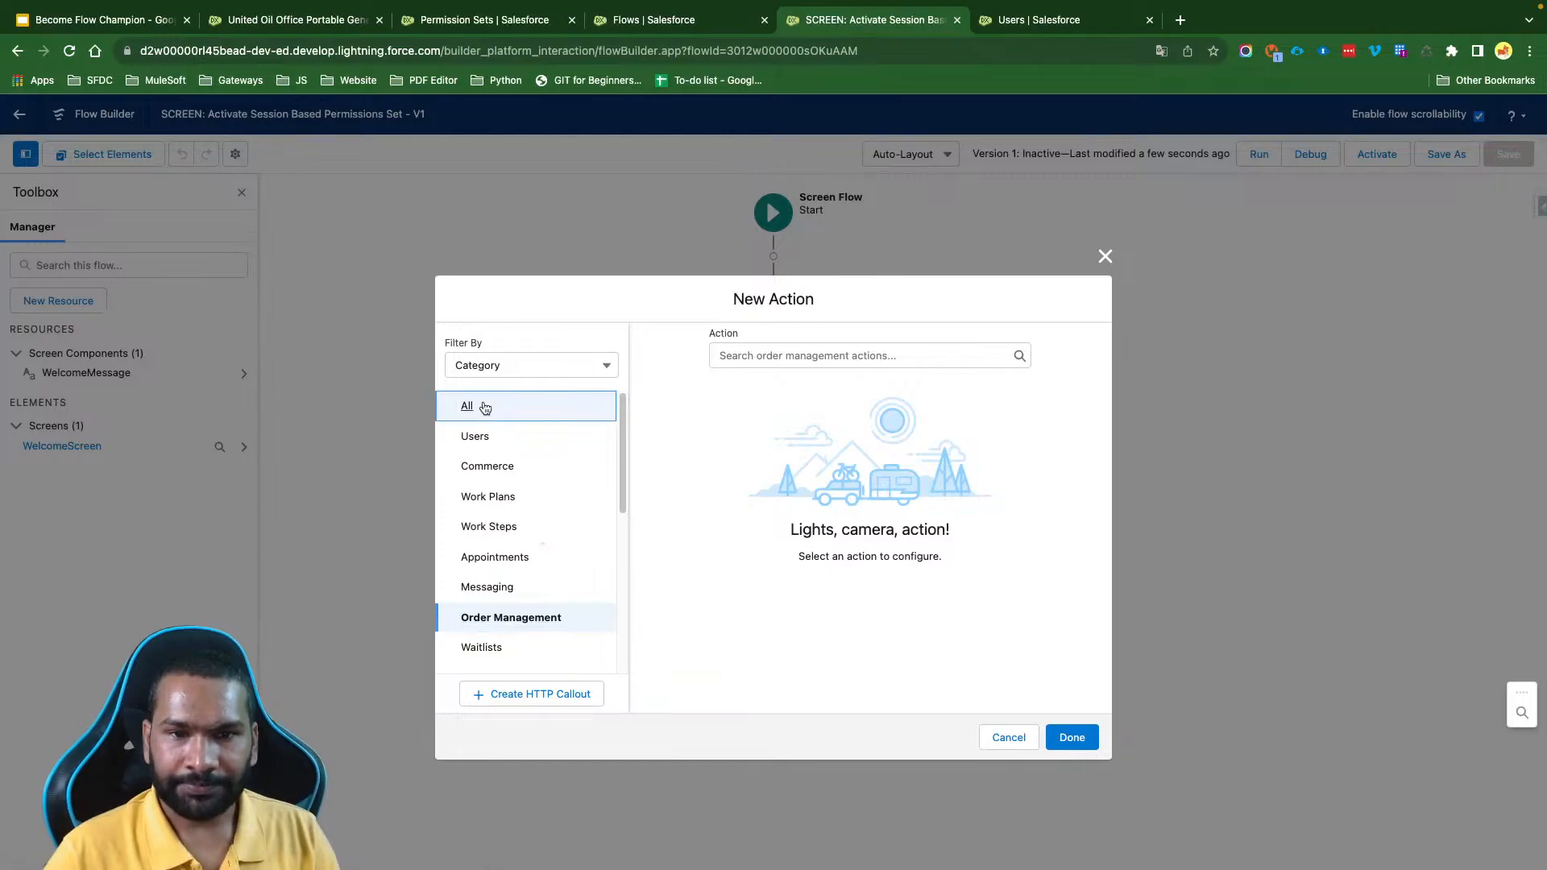
{"action": "left_click", "coordinate": [484, 408]}
{"action": "left_click", "coordinate": [800, 355]}
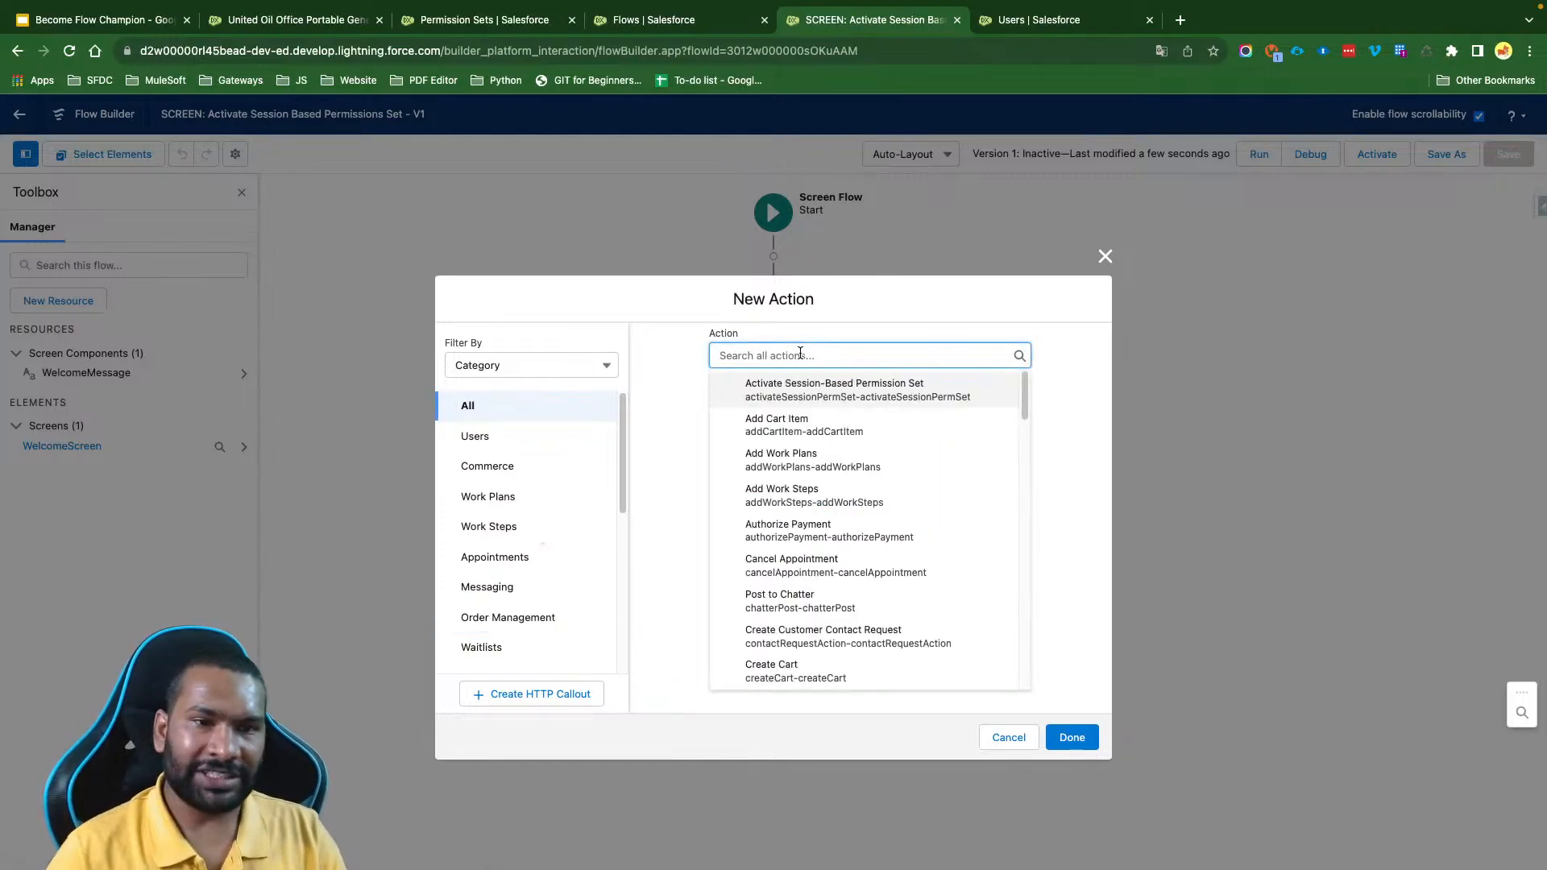
{"action": "left_click", "coordinate": [685, 404]}
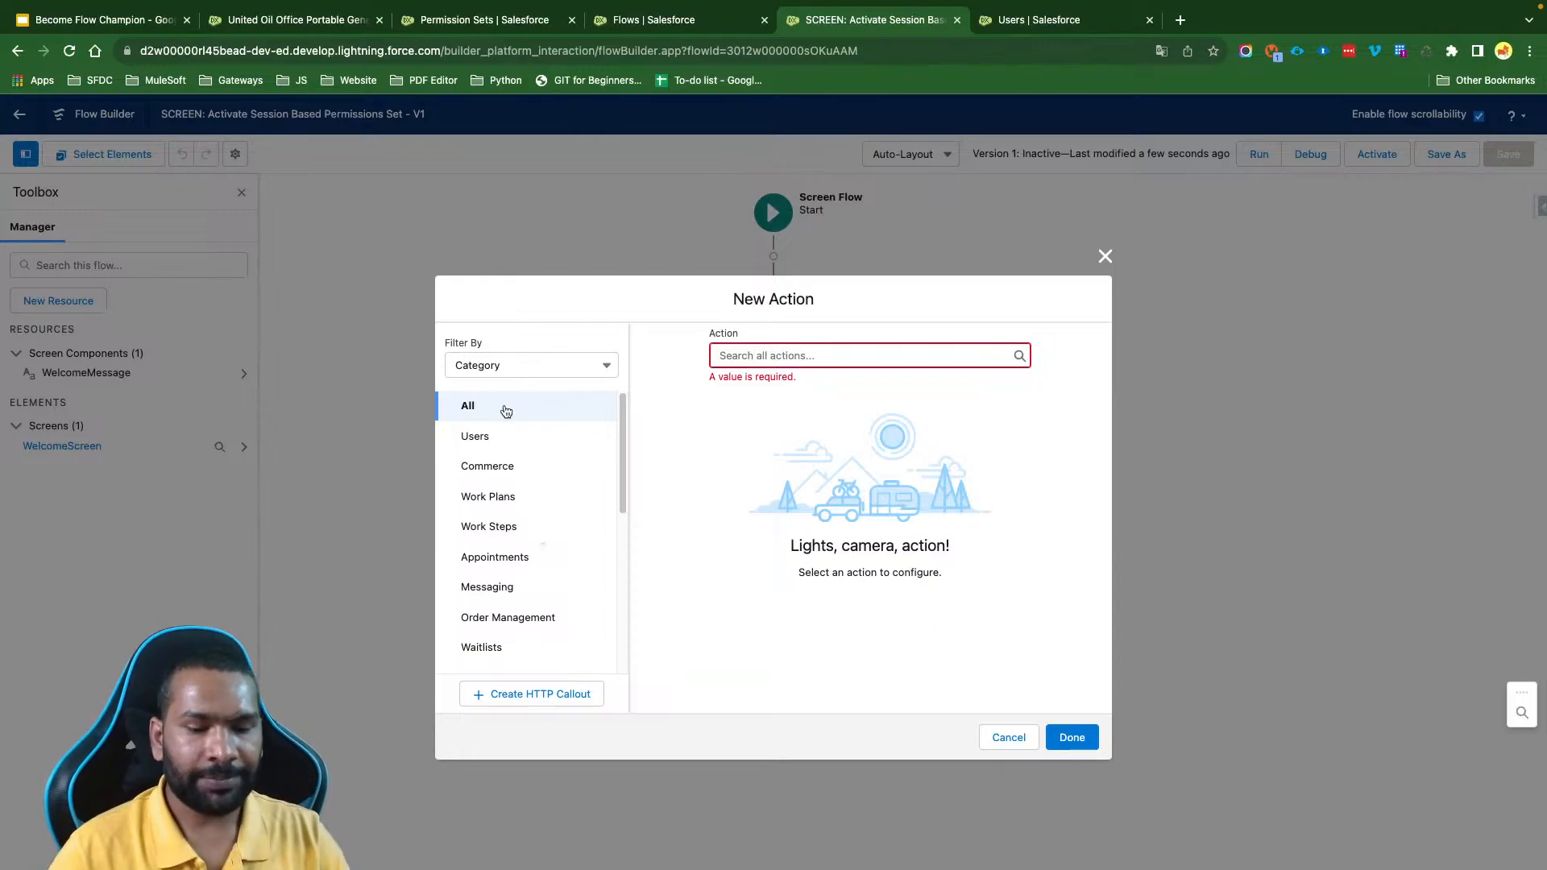
- Search all actions for "Activate" and choose the Activate Session-Based Permission Set action
{"action": "left_click", "coordinate": [830, 355]}
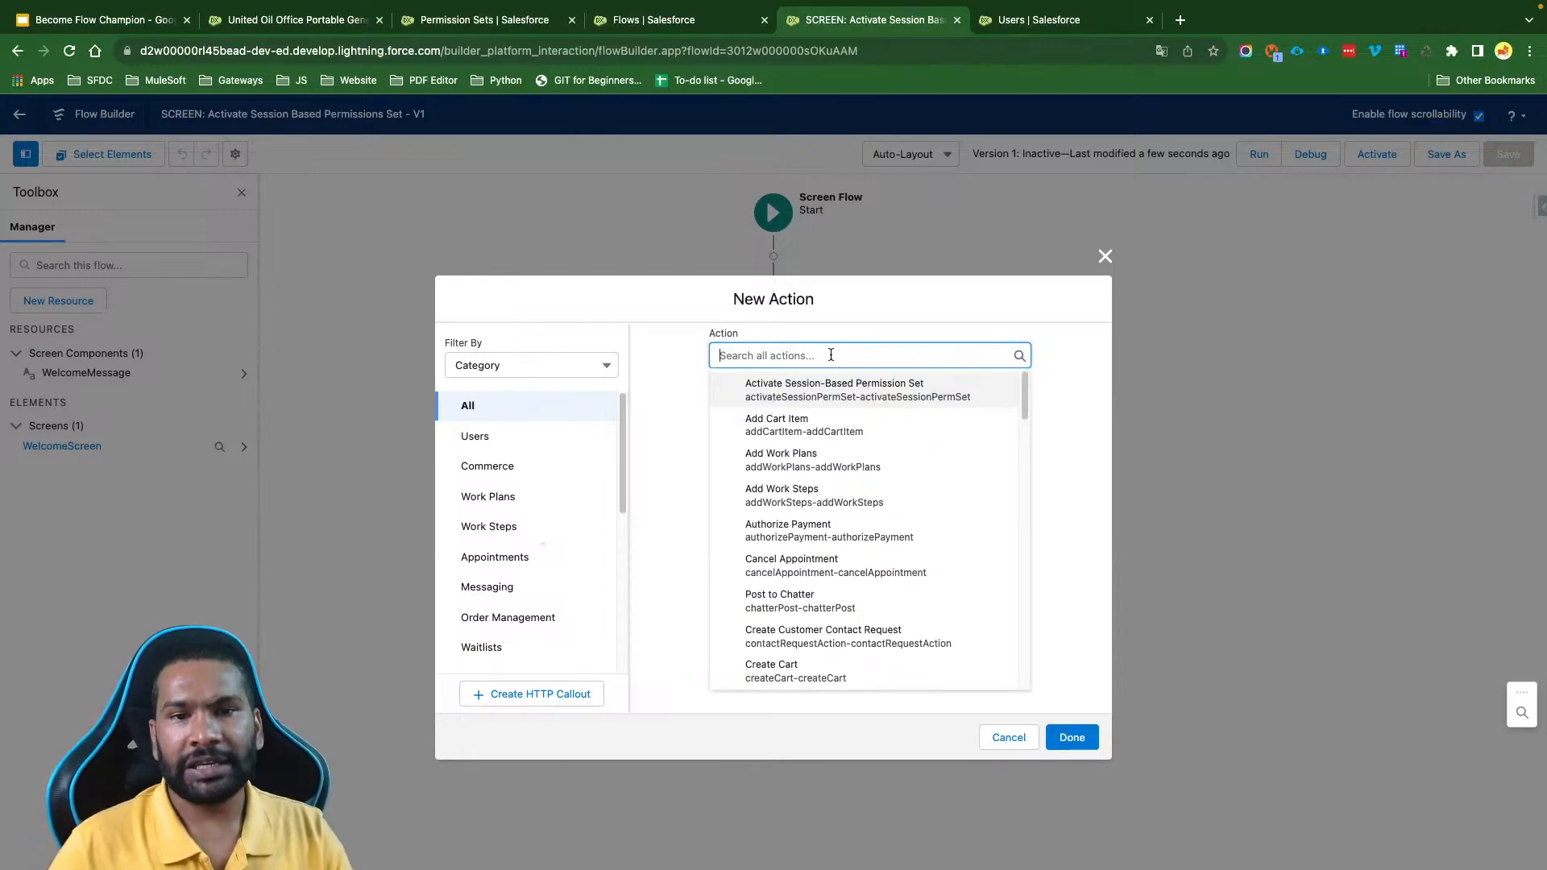
{"action": "type", "text": "Act"}
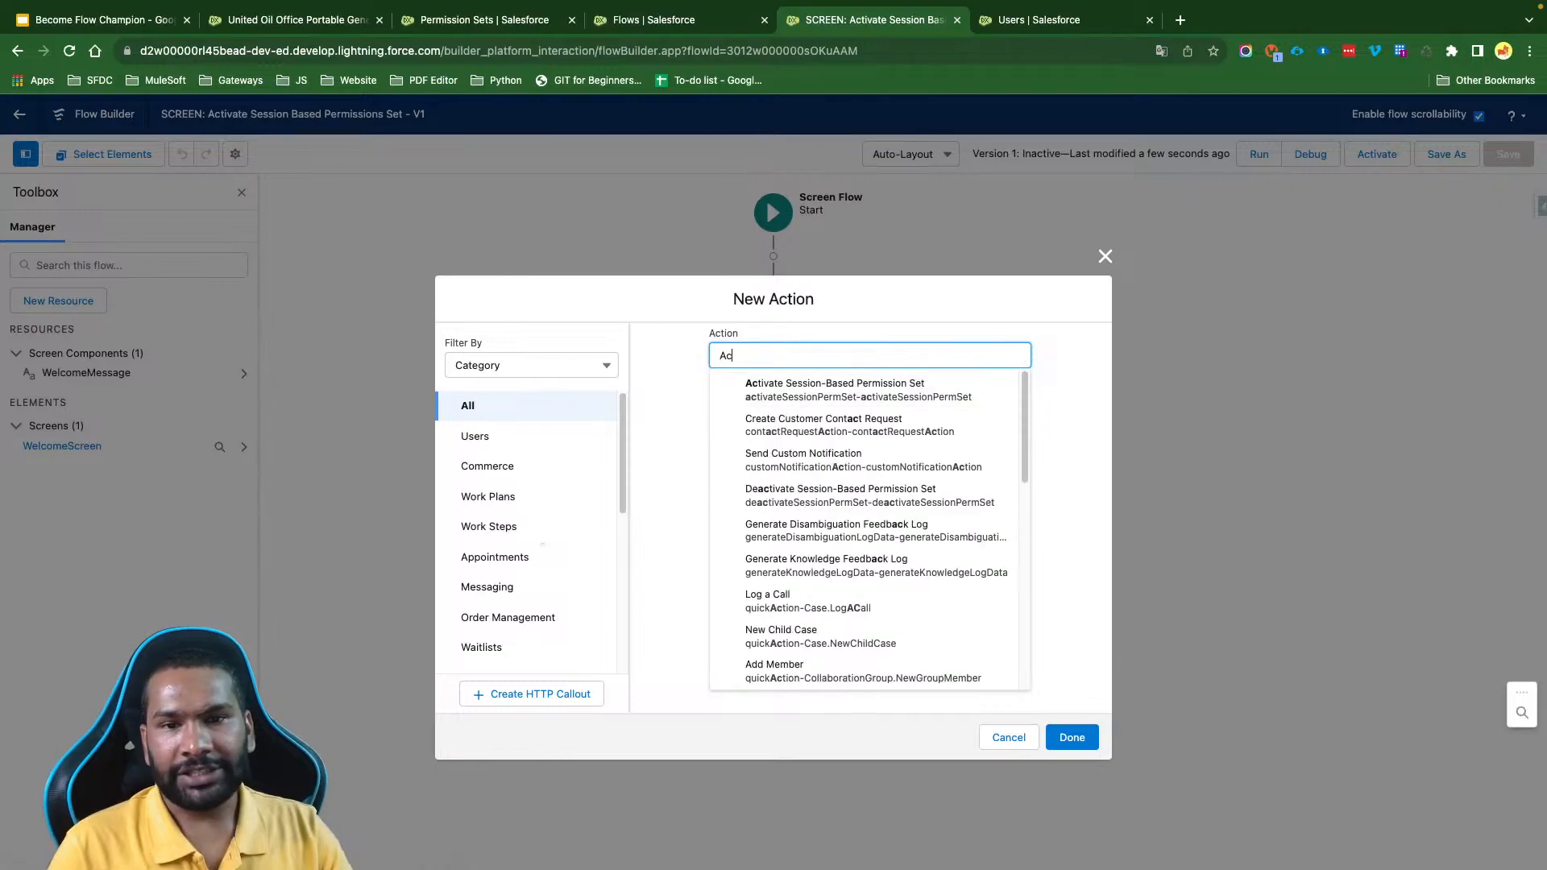
{"action": "key", "text": "BackSpace"}
{"action": "key", "text": "BackSpace"}
{"action": "key", "text": "BackSpace"}
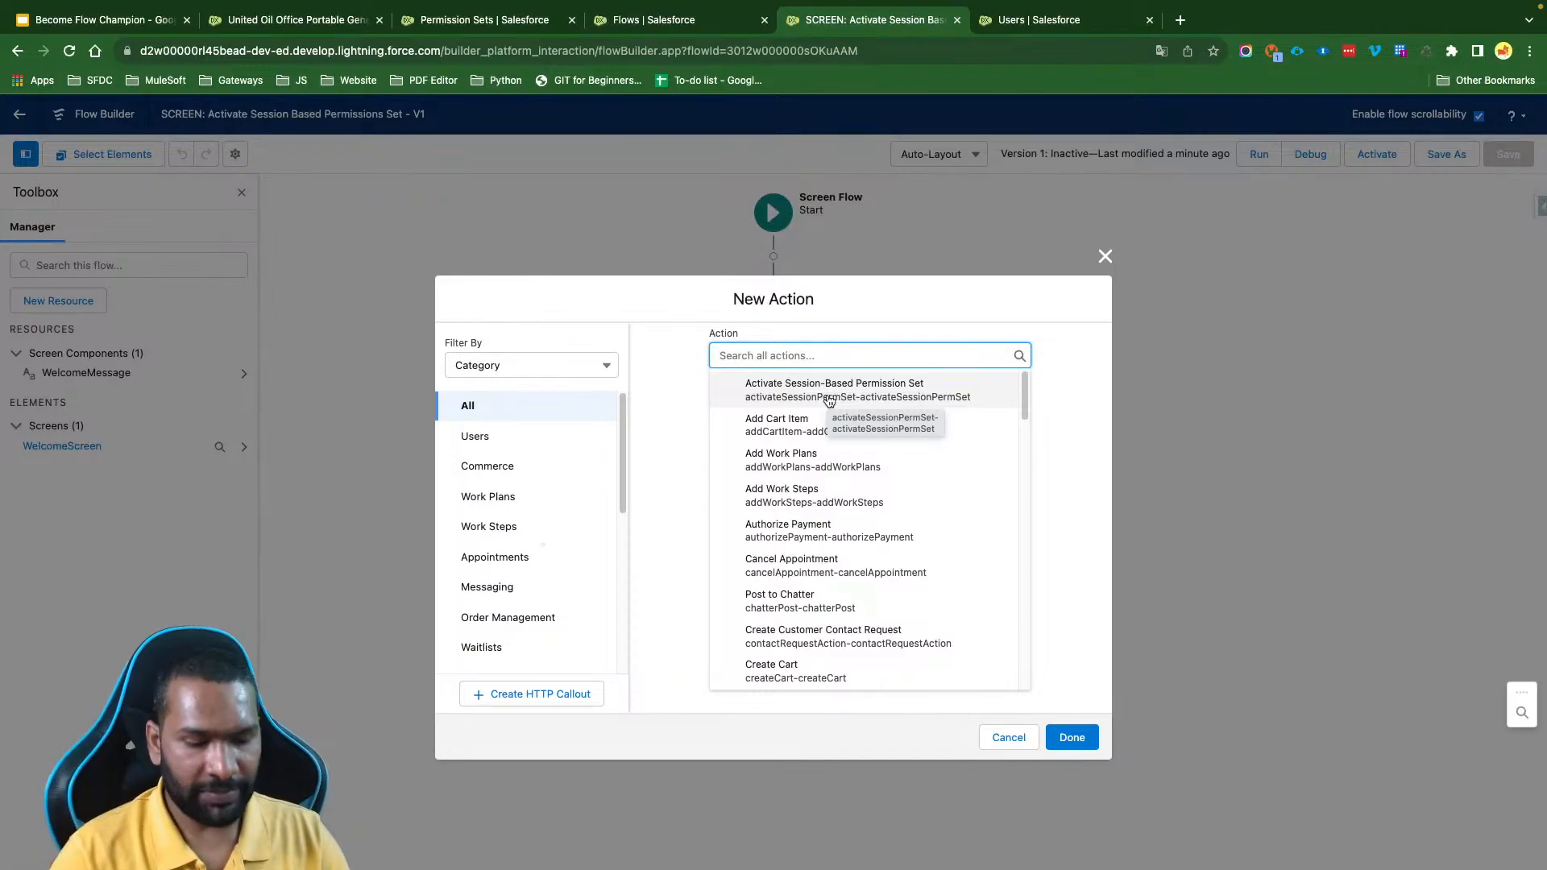
{"action": "type", "text": "Activate"}
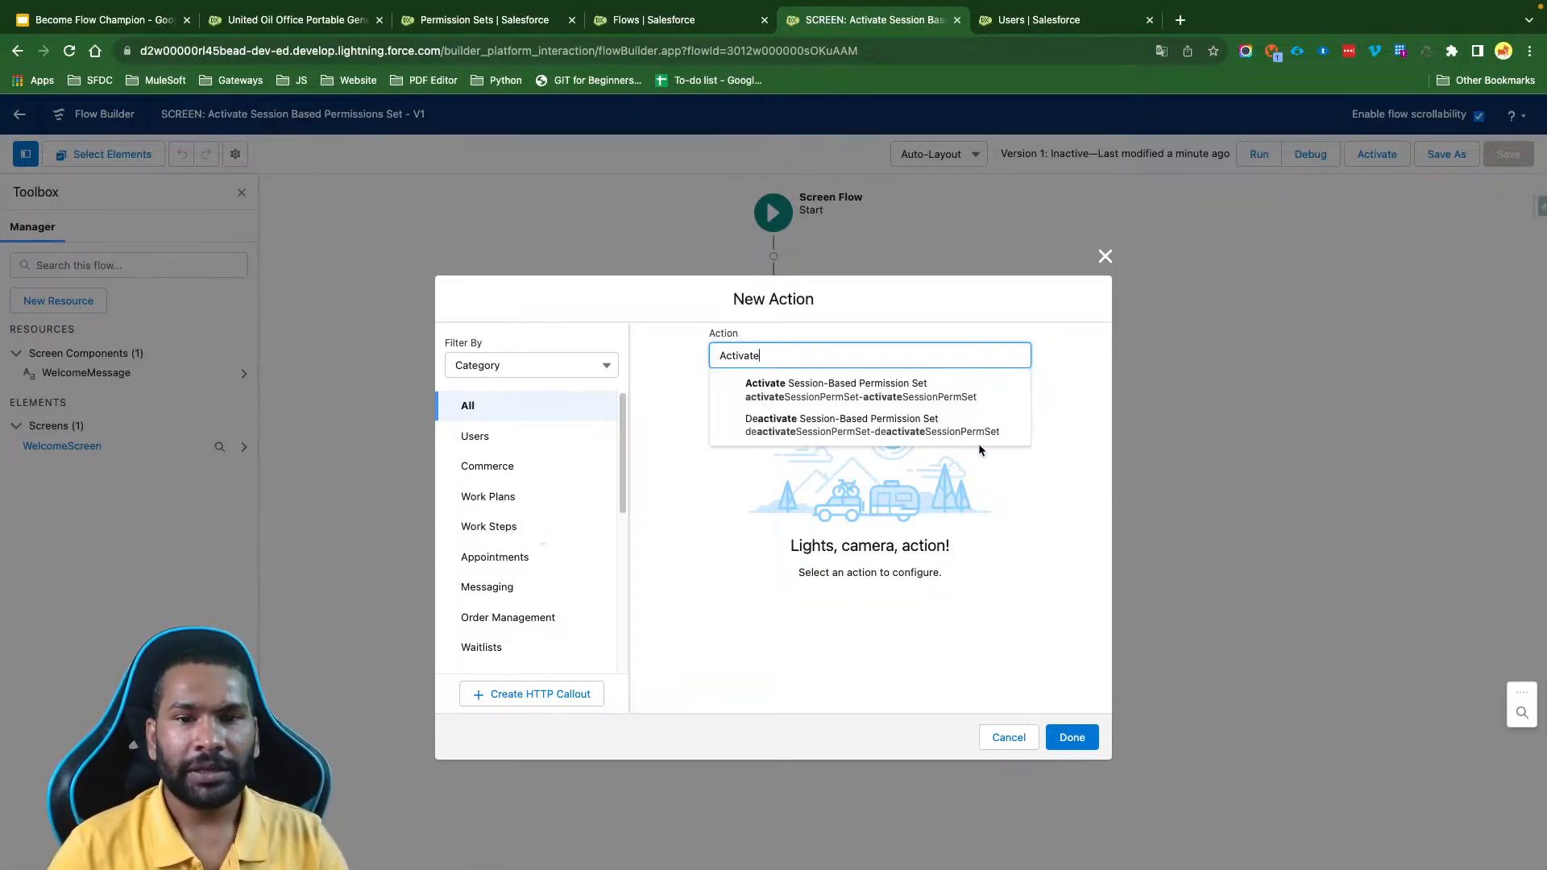
{"action": "left_click", "coordinate": [913, 397]}
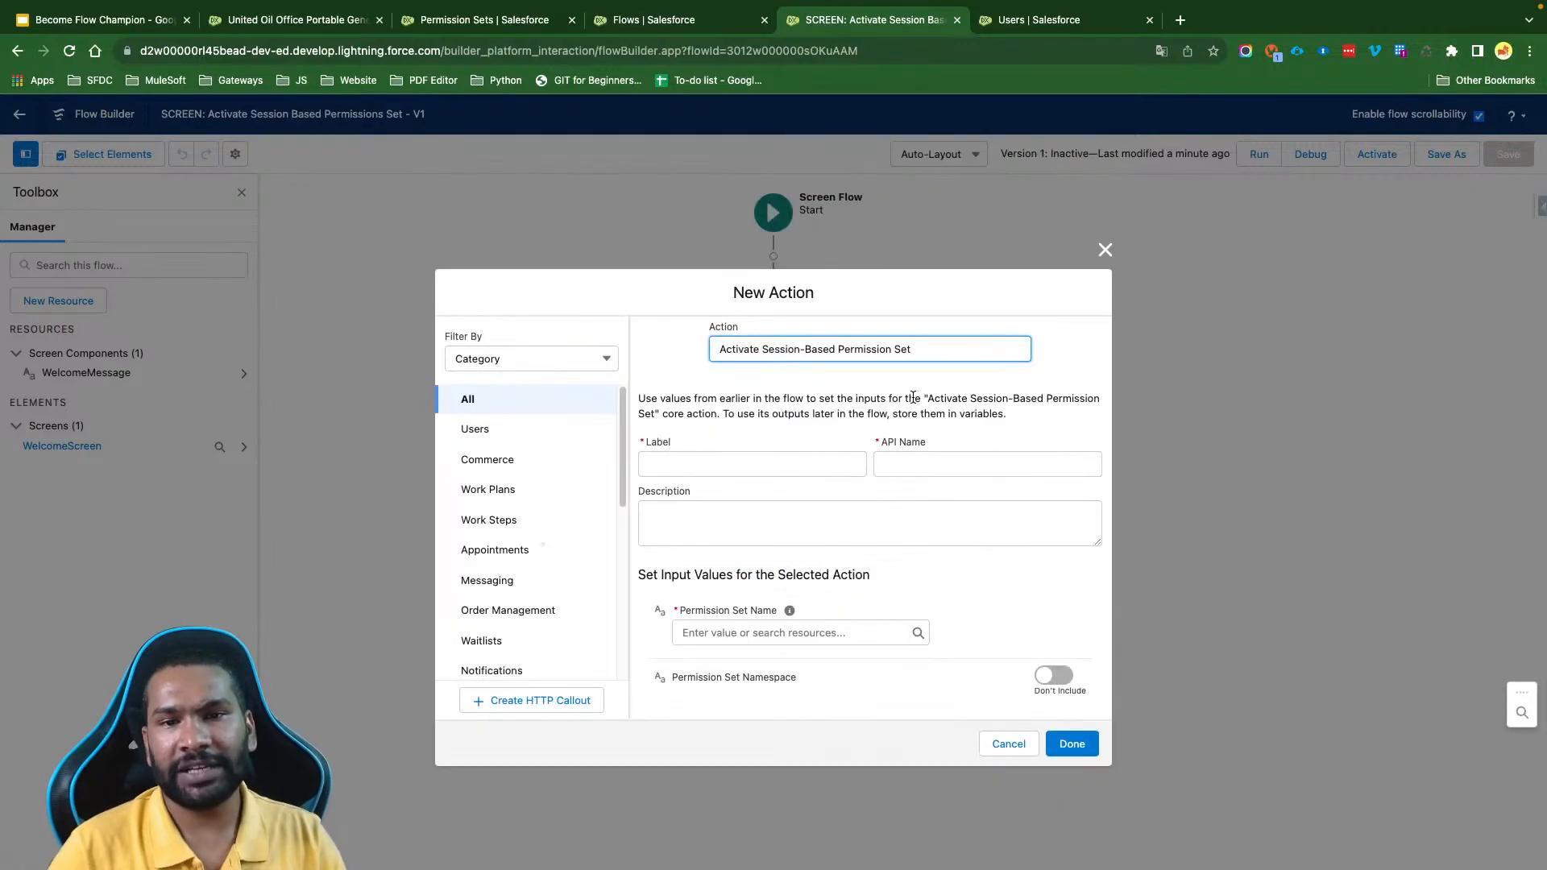
- Label the new action "Activate Session-Based Permission Set", reusing the action's own name, and let the API name fill in
{"action": "left_click", "coordinate": [776, 352]}
{"action": "key", "text": "super+c"}
{"action": "left_click", "coordinate": [718, 458]}
{"action": "key", "text": "super+v"}
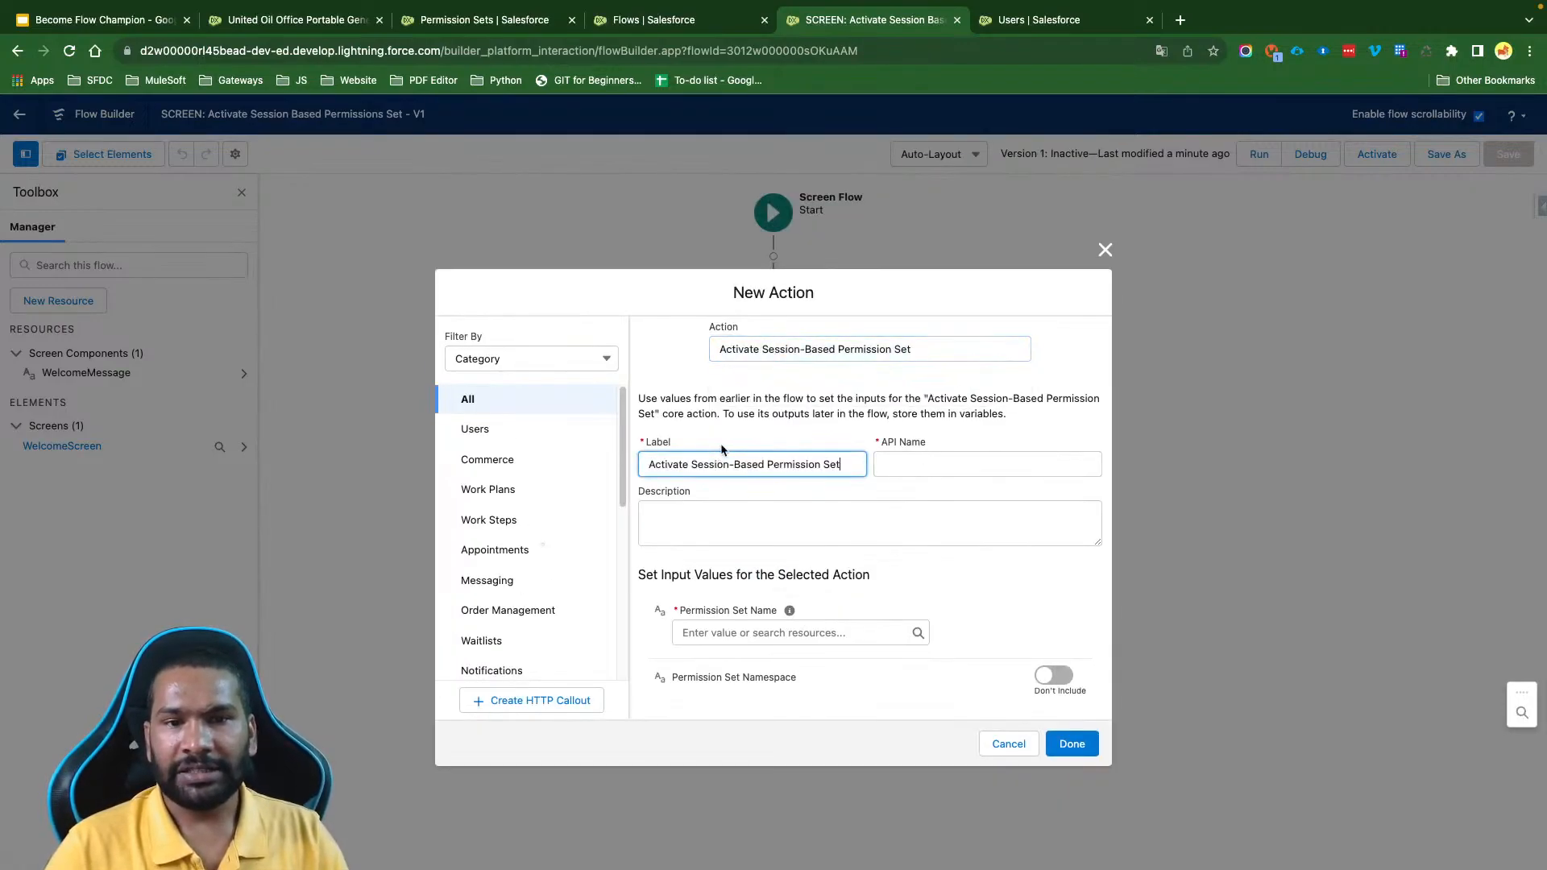
{"action": "left_click", "coordinate": [721, 443]}
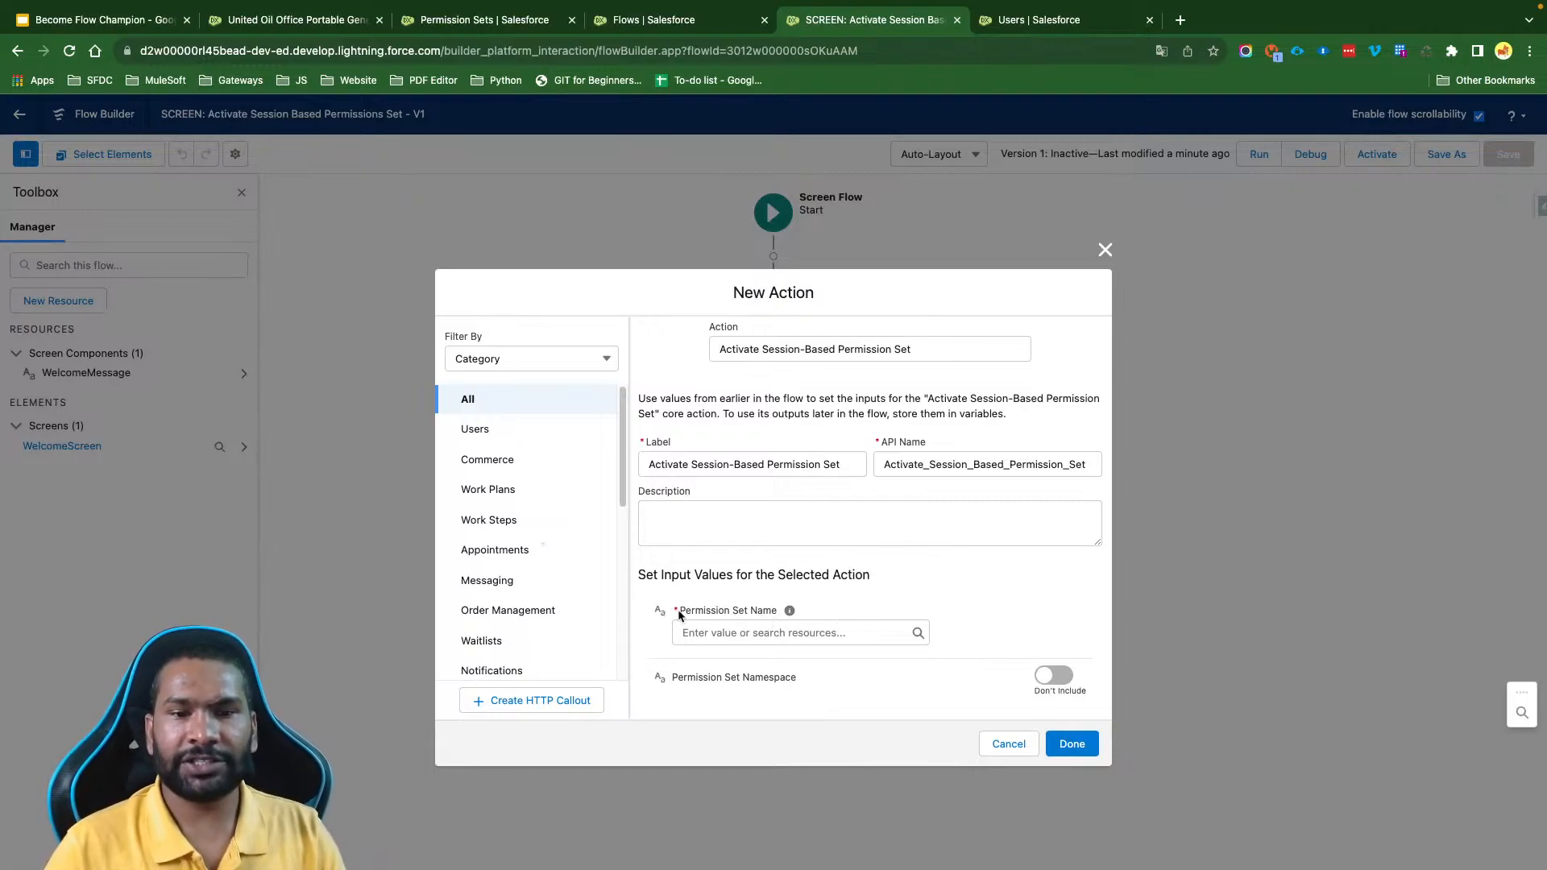
- Read the help for the action's required Permission Set Name input
{"action": "left_click_drag", "start_coordinate": [682, 615], "coordinate": [775, 620]}
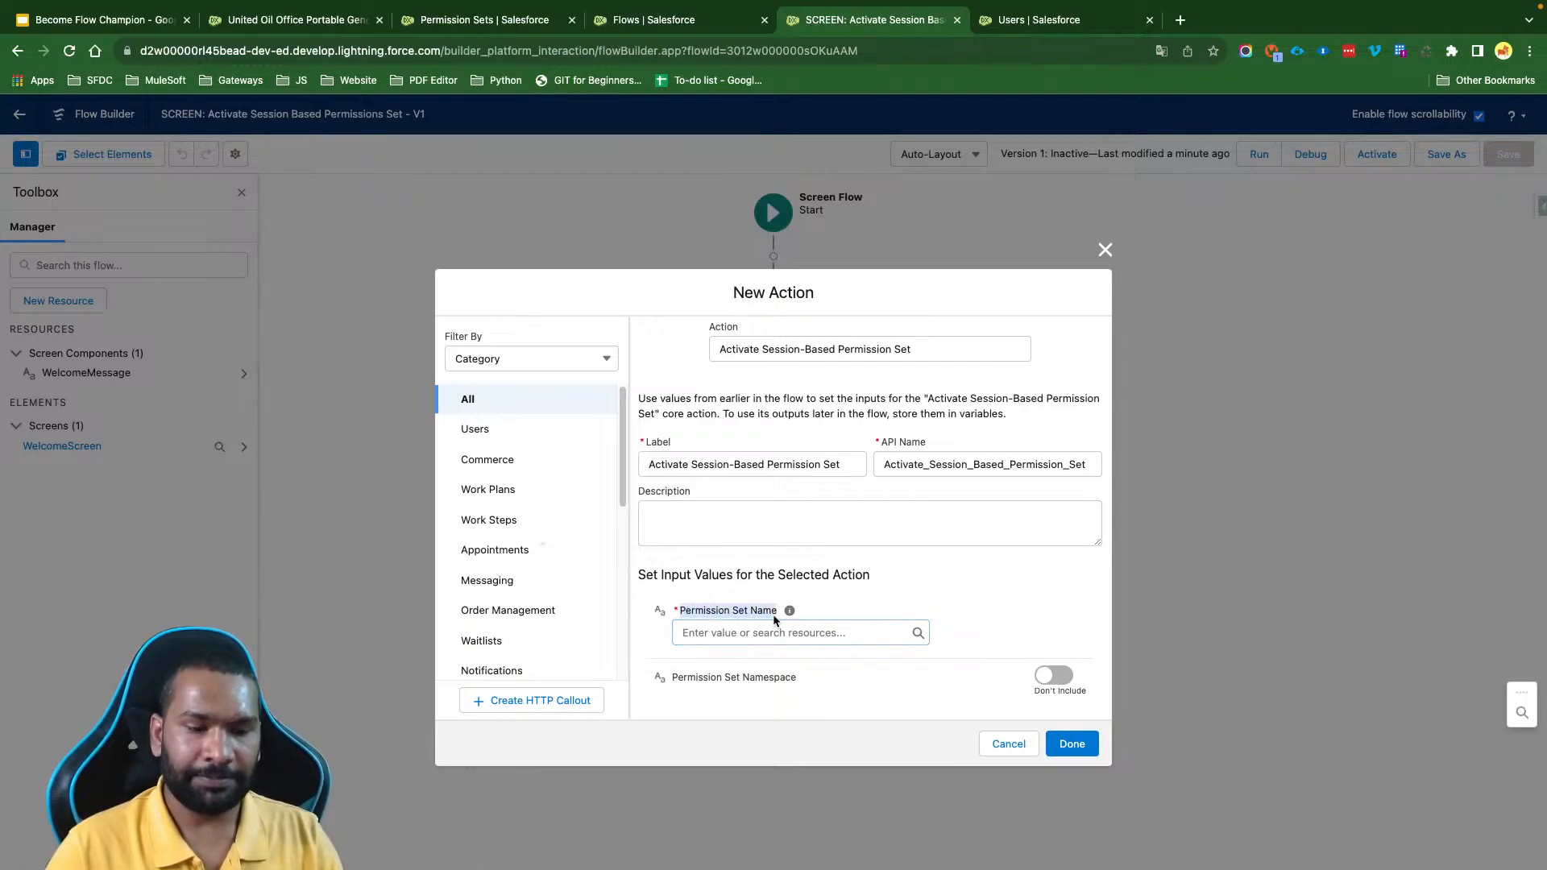
{"action": "mouse_move", "coordinate": [791, 614]}
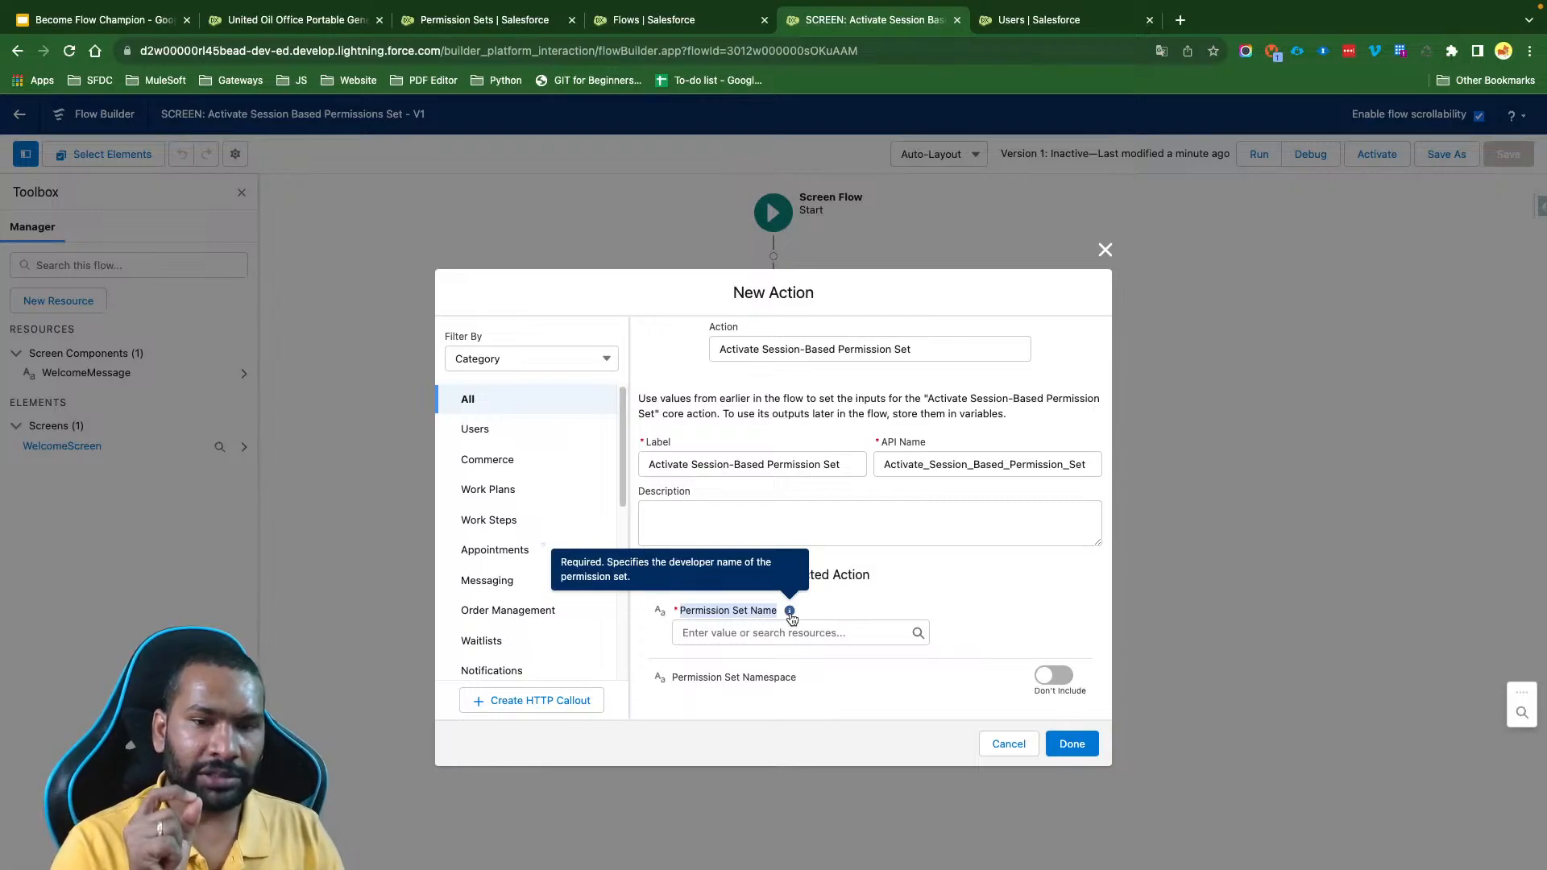
{"action": "left_click", "coordinate": [820, 603]}
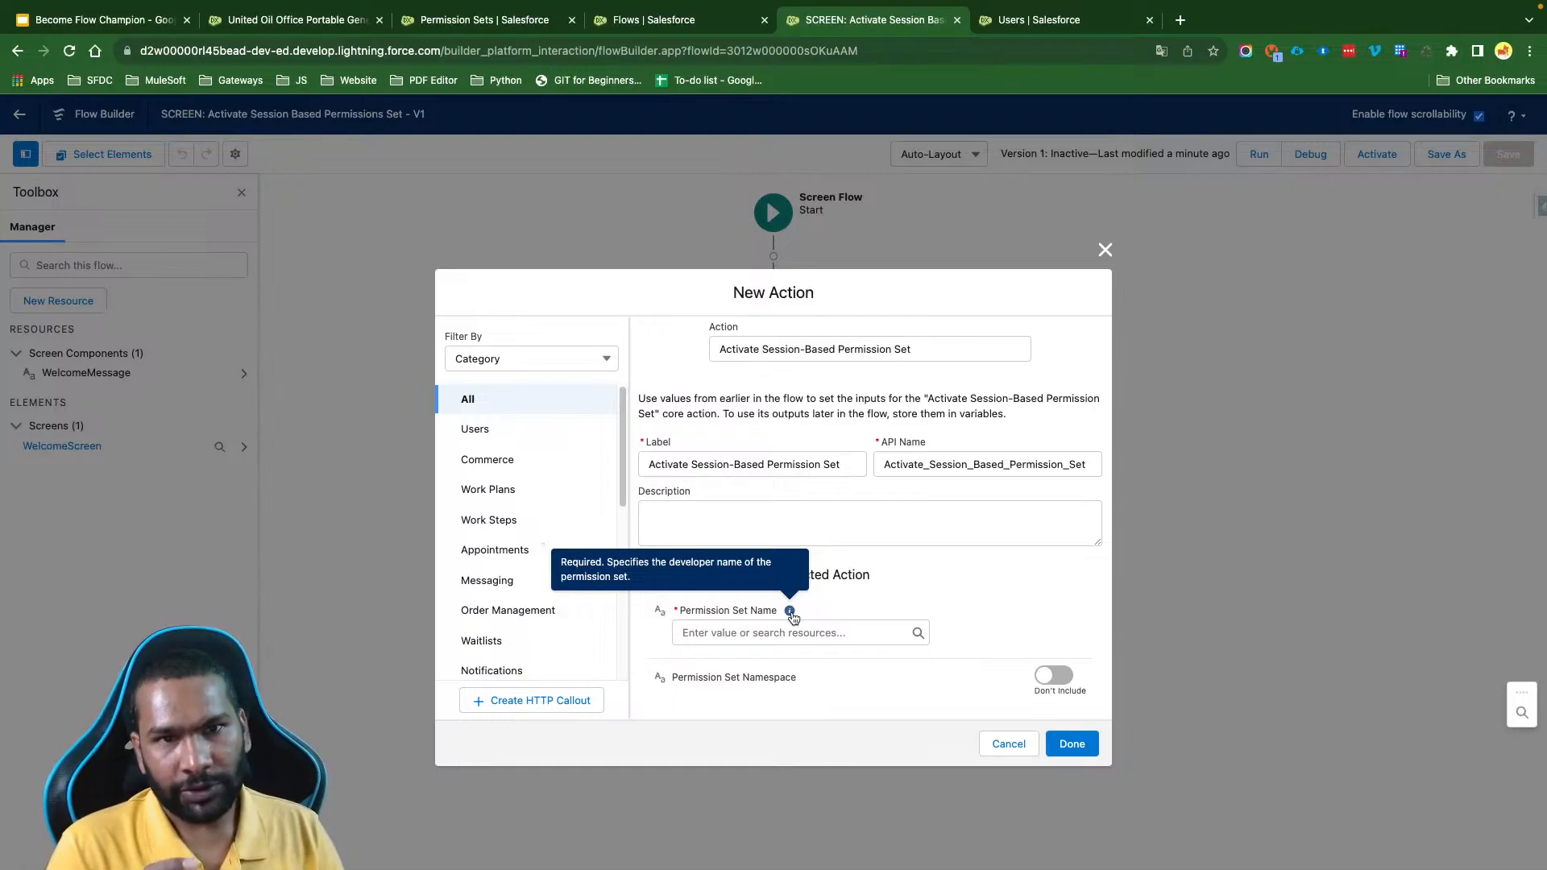
- Open the overview of the All AccountContact Access permission set and copy its API name
{"action": "left_click", "coordinate": [468, 25]}
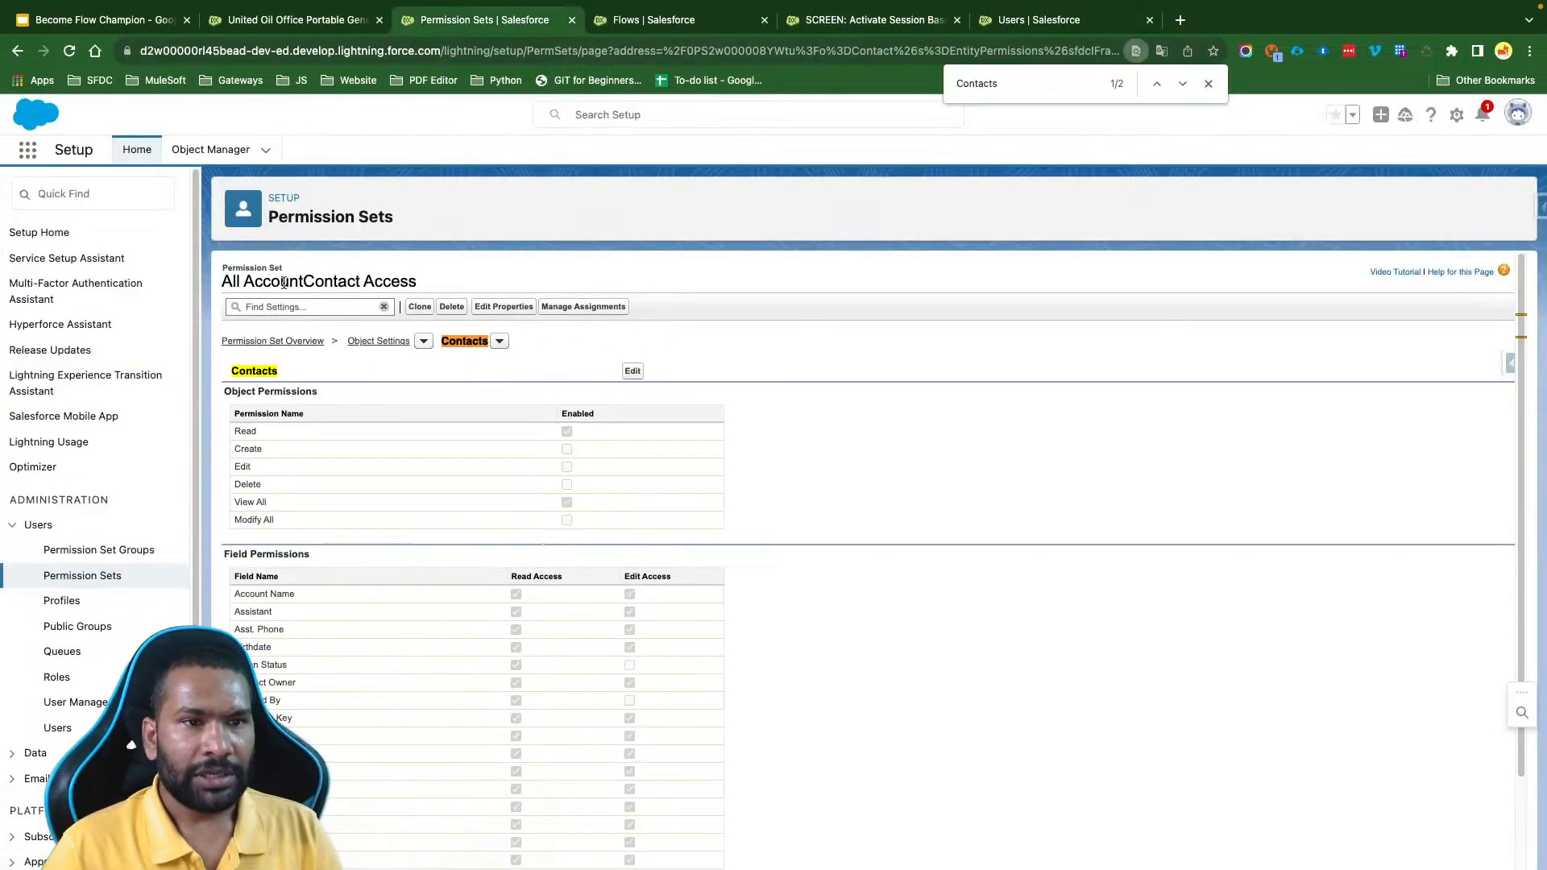
{"action": "left_click_drag", "start_coordinate": [221, 282], "coordinate": [442, 279]}
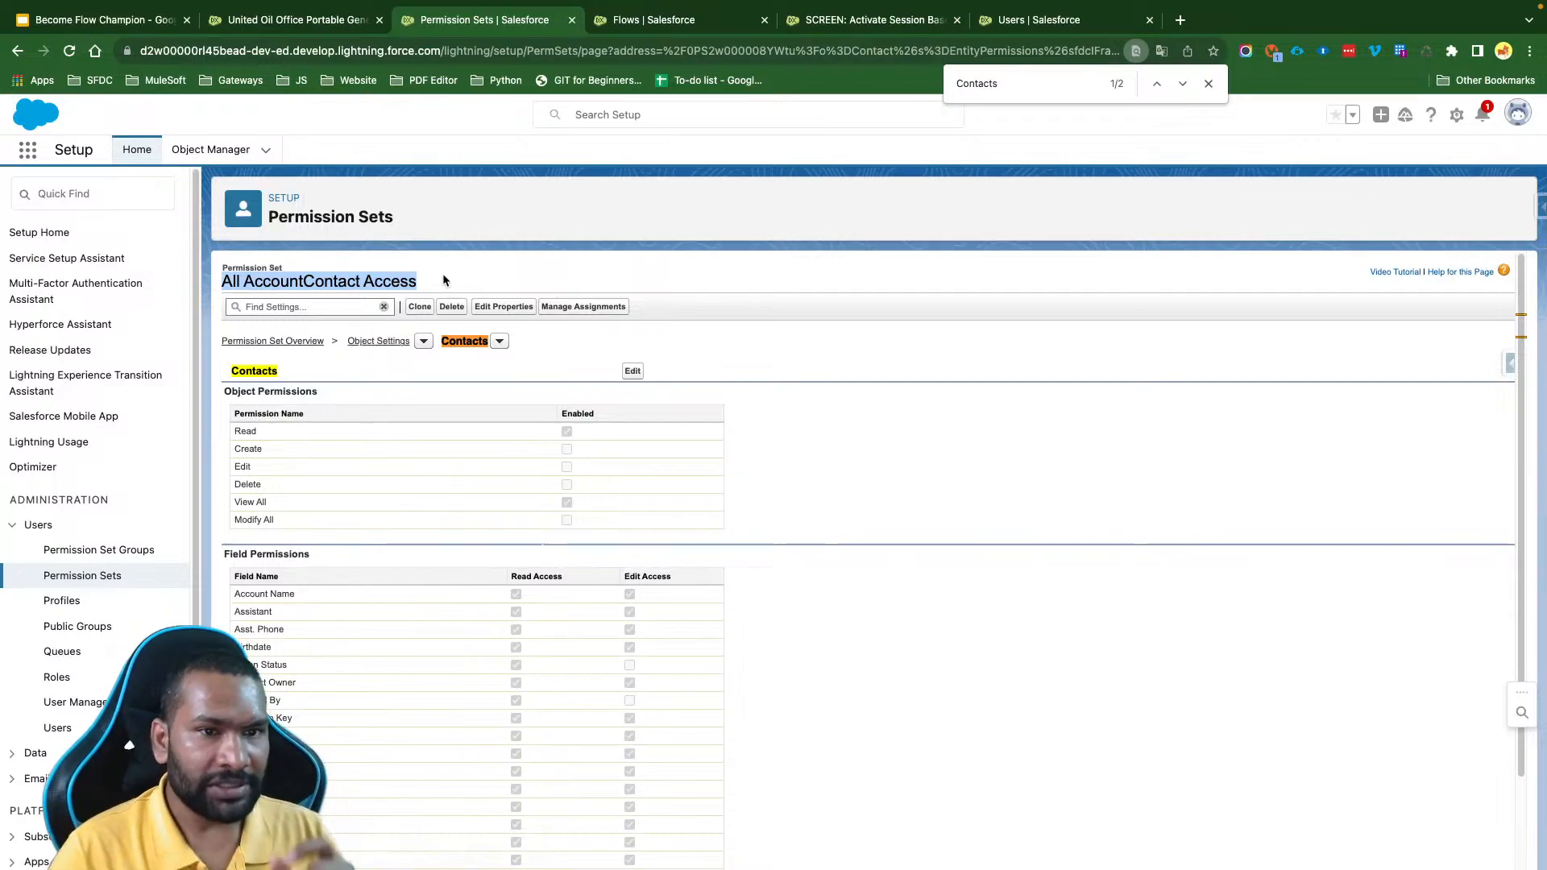
{"action": "triple_click", "coordinate": [377, 283]}
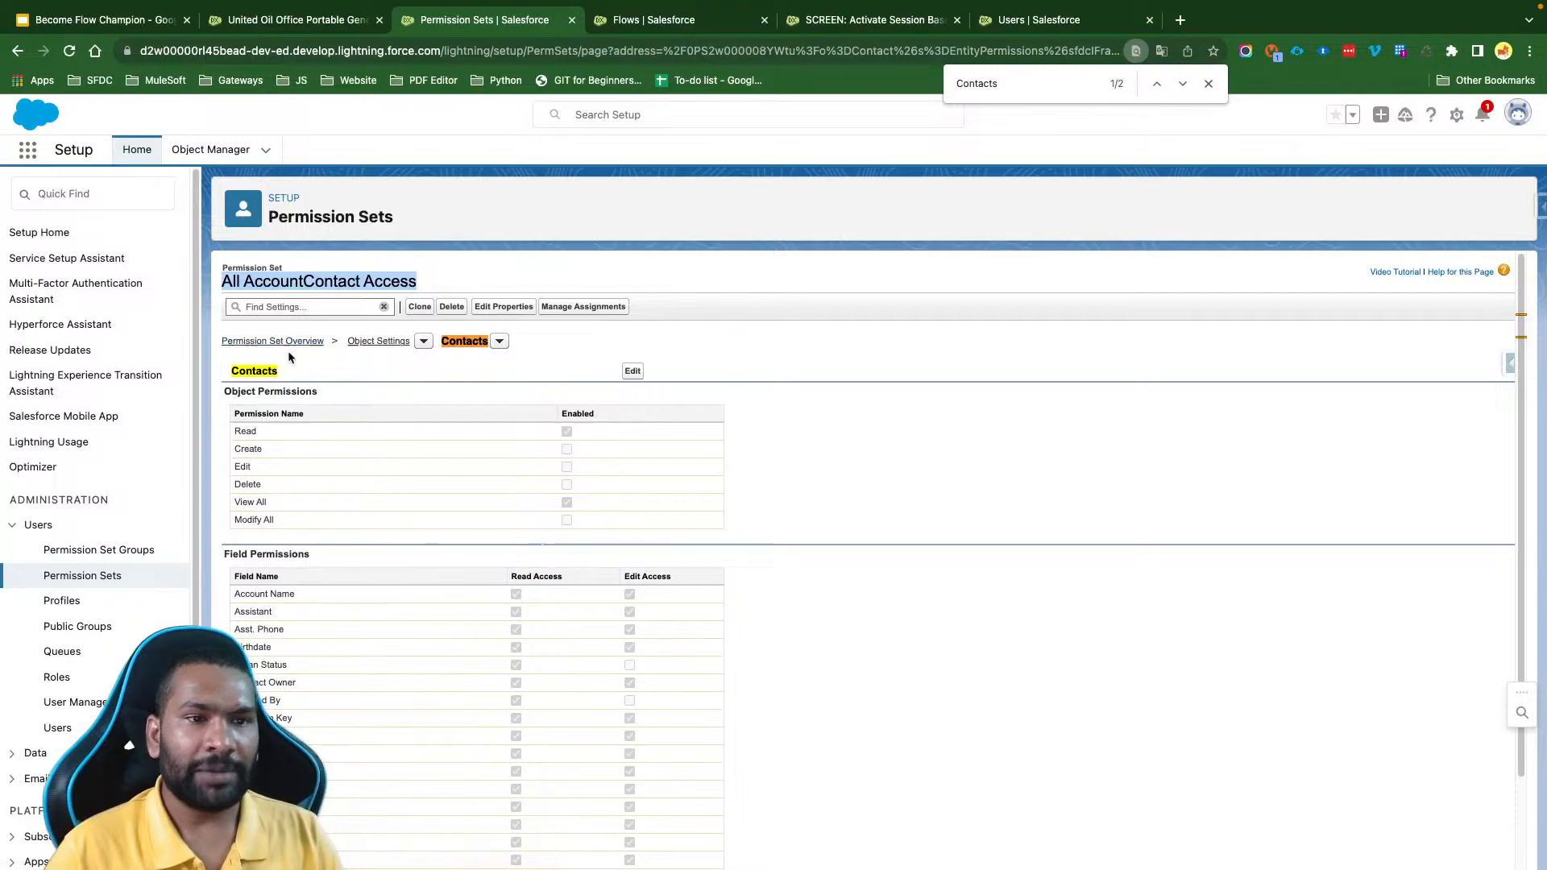
{"action": "left_click", "coordinate": [264, 342]}
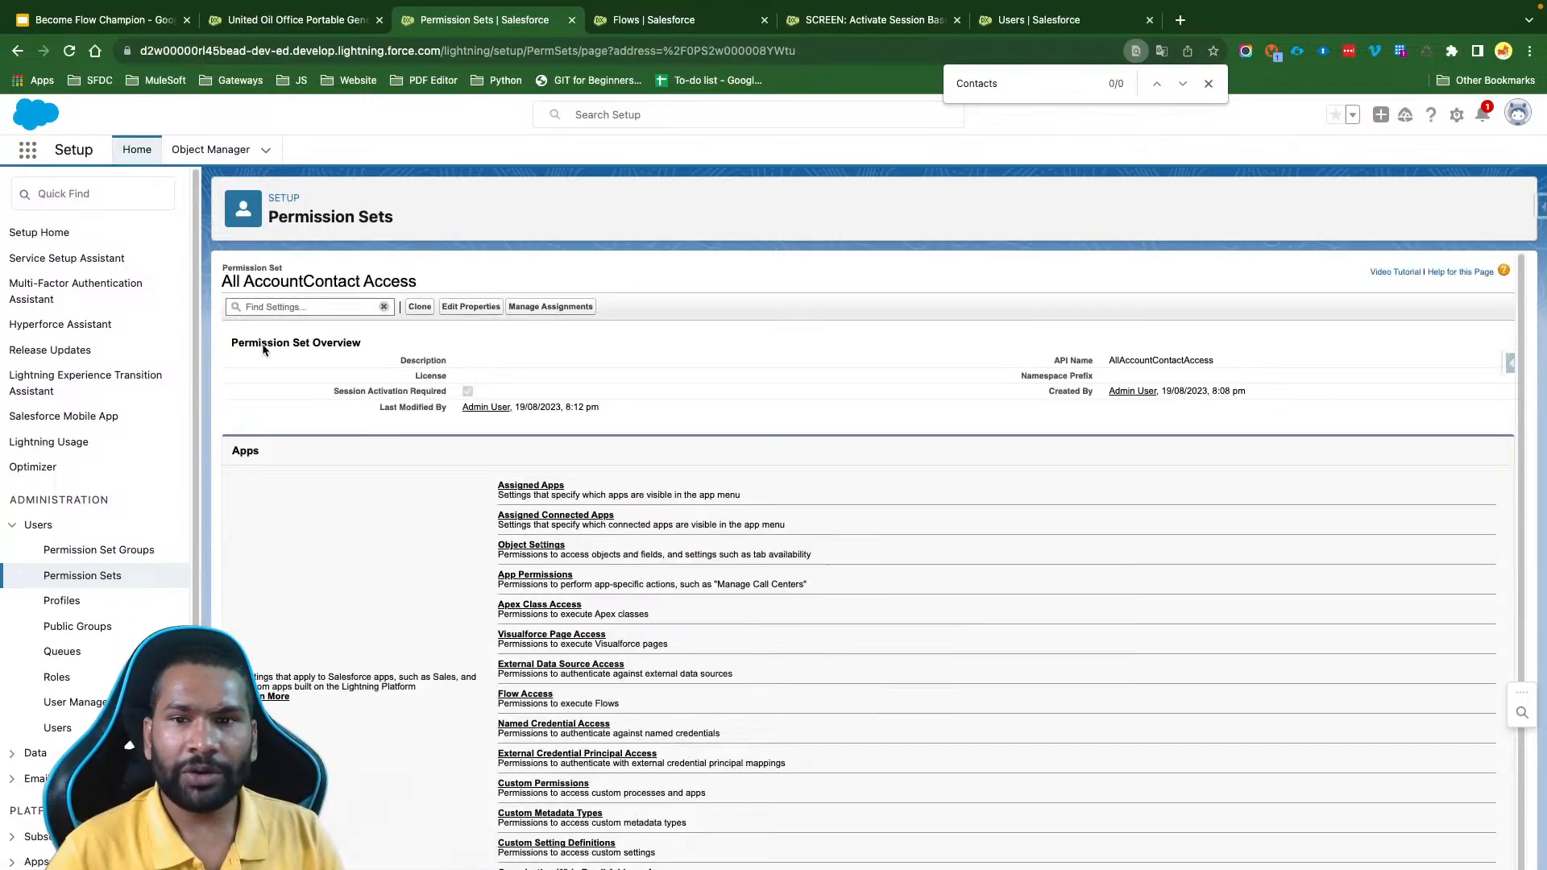
{"action": "double_click", "coordinate": [1137, 359]}
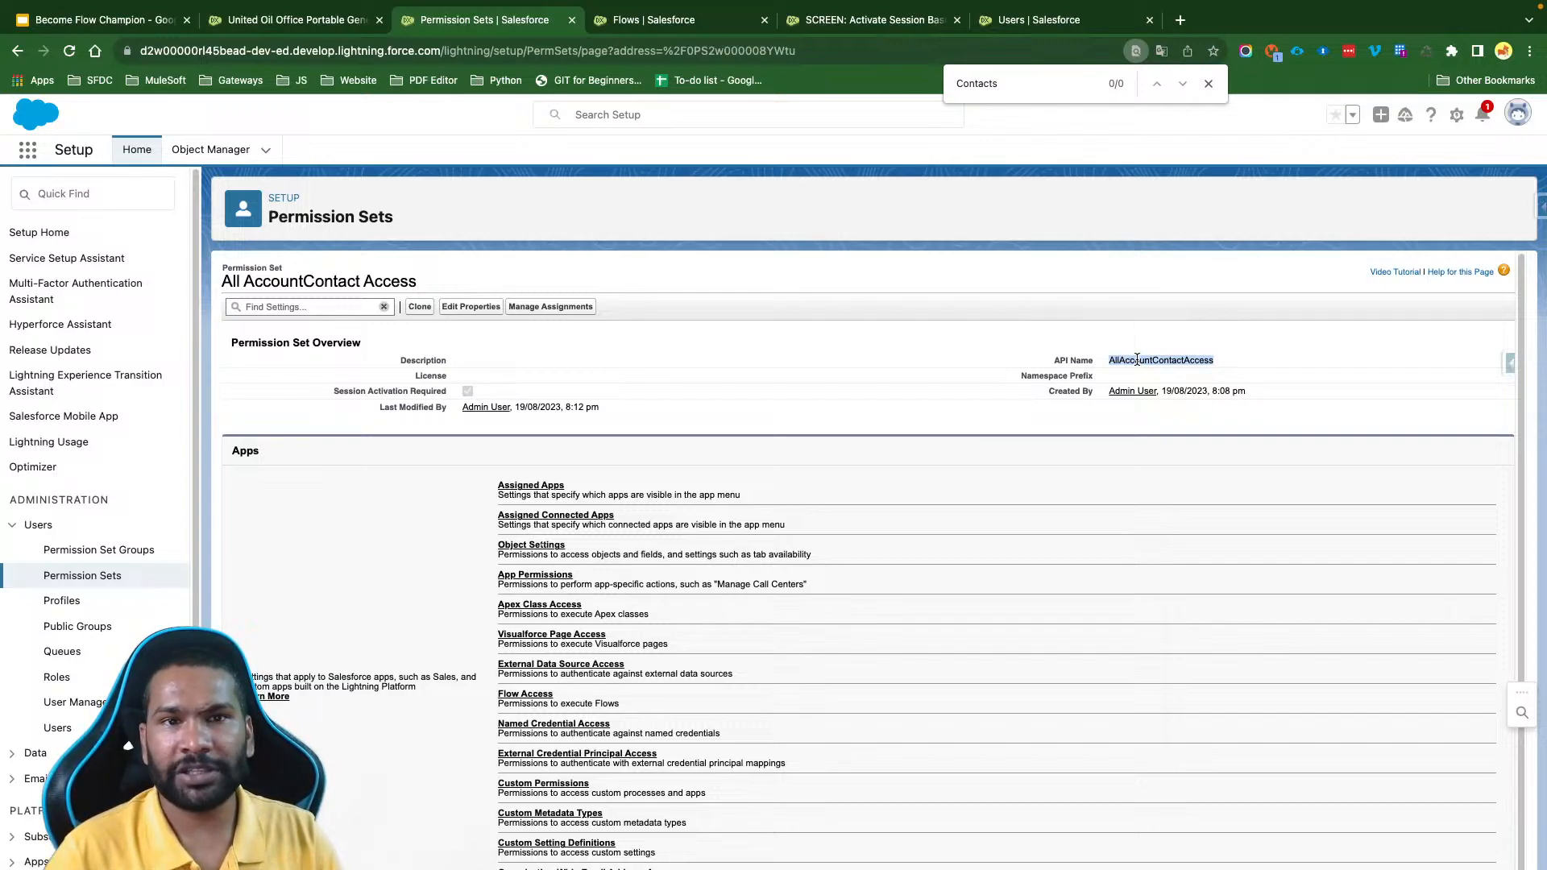
- Set the flow action's Permission Set Name to AllAccountContactAccess, leave the namespace excluded, and finish the action
{"action": "left_click", "coordinate": [877, 21]}
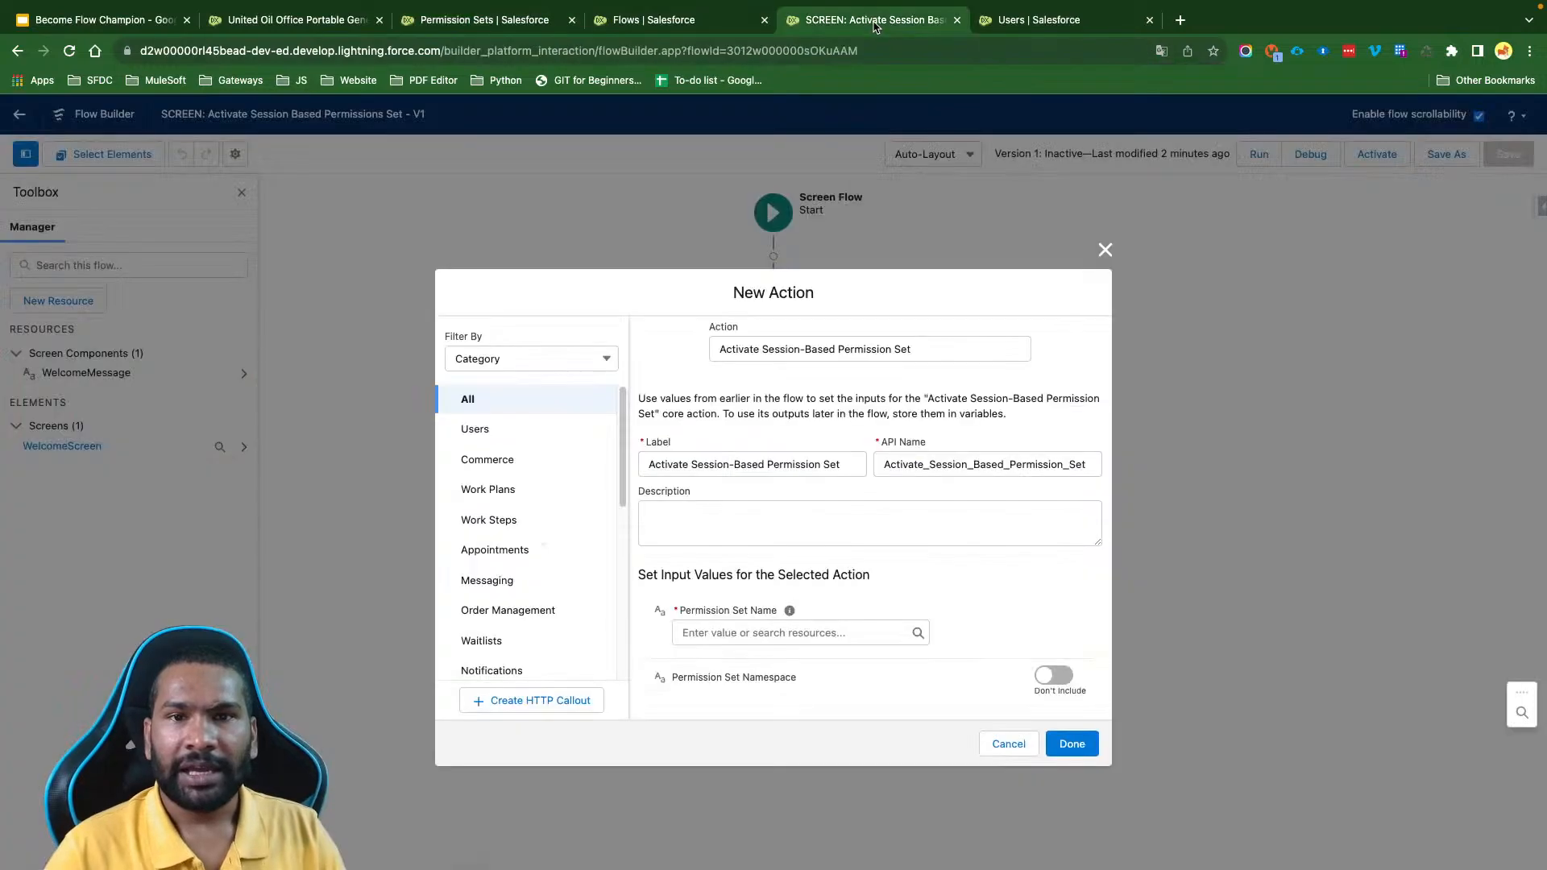
{"action": "left_click", "coordinate": [739, 632]}
{"action": "key", "text": "super+v"}
{"action": "left_click", "coordinate": [939, 576]}
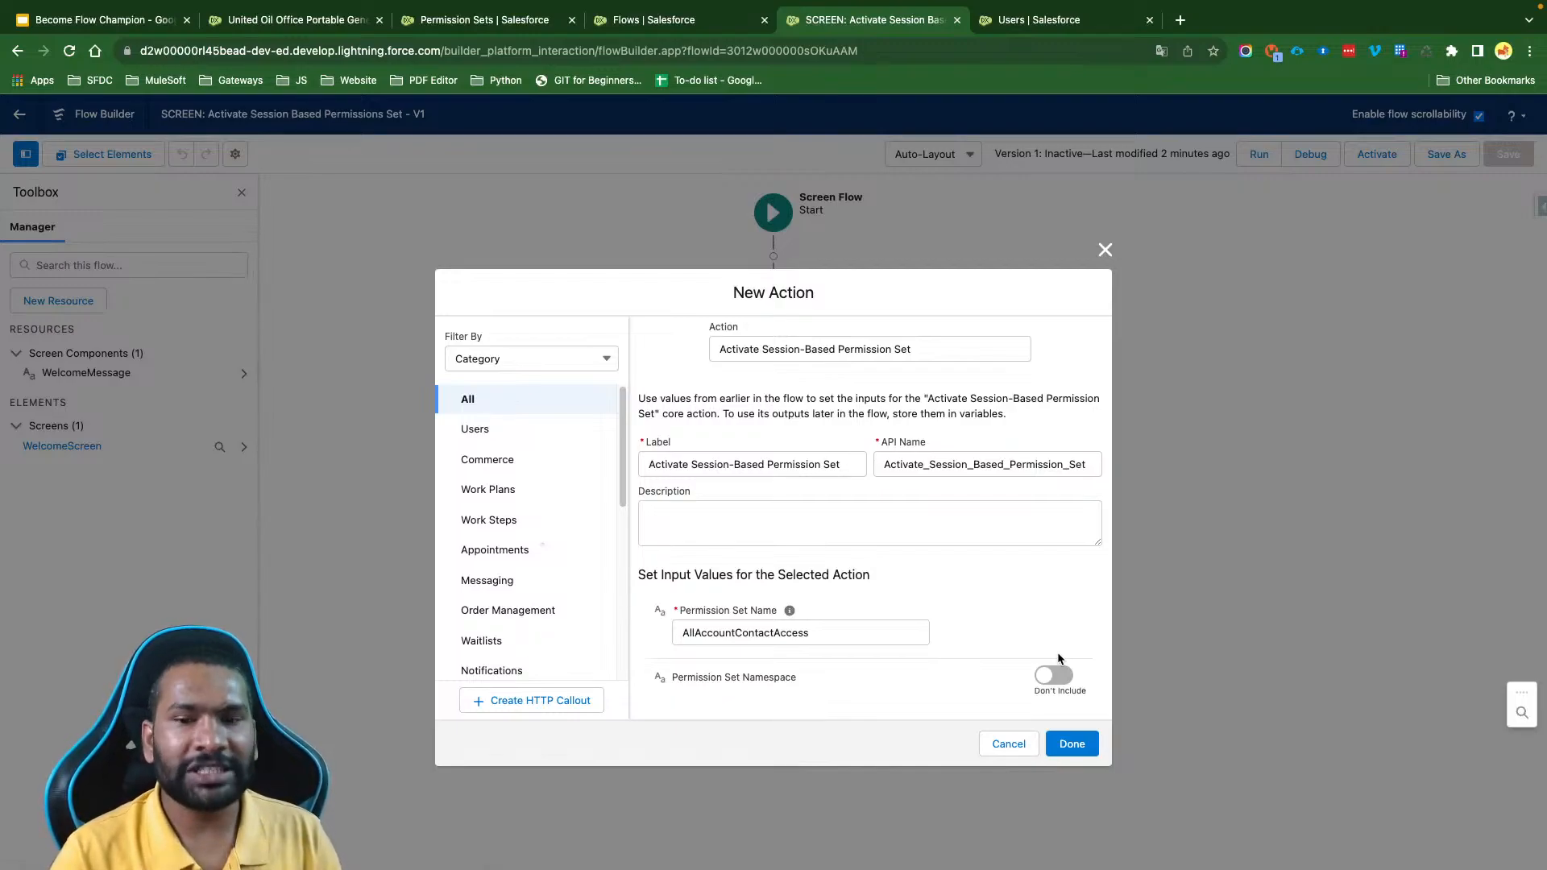
{"action": "left_click", "coordinate": [1072, 742]}
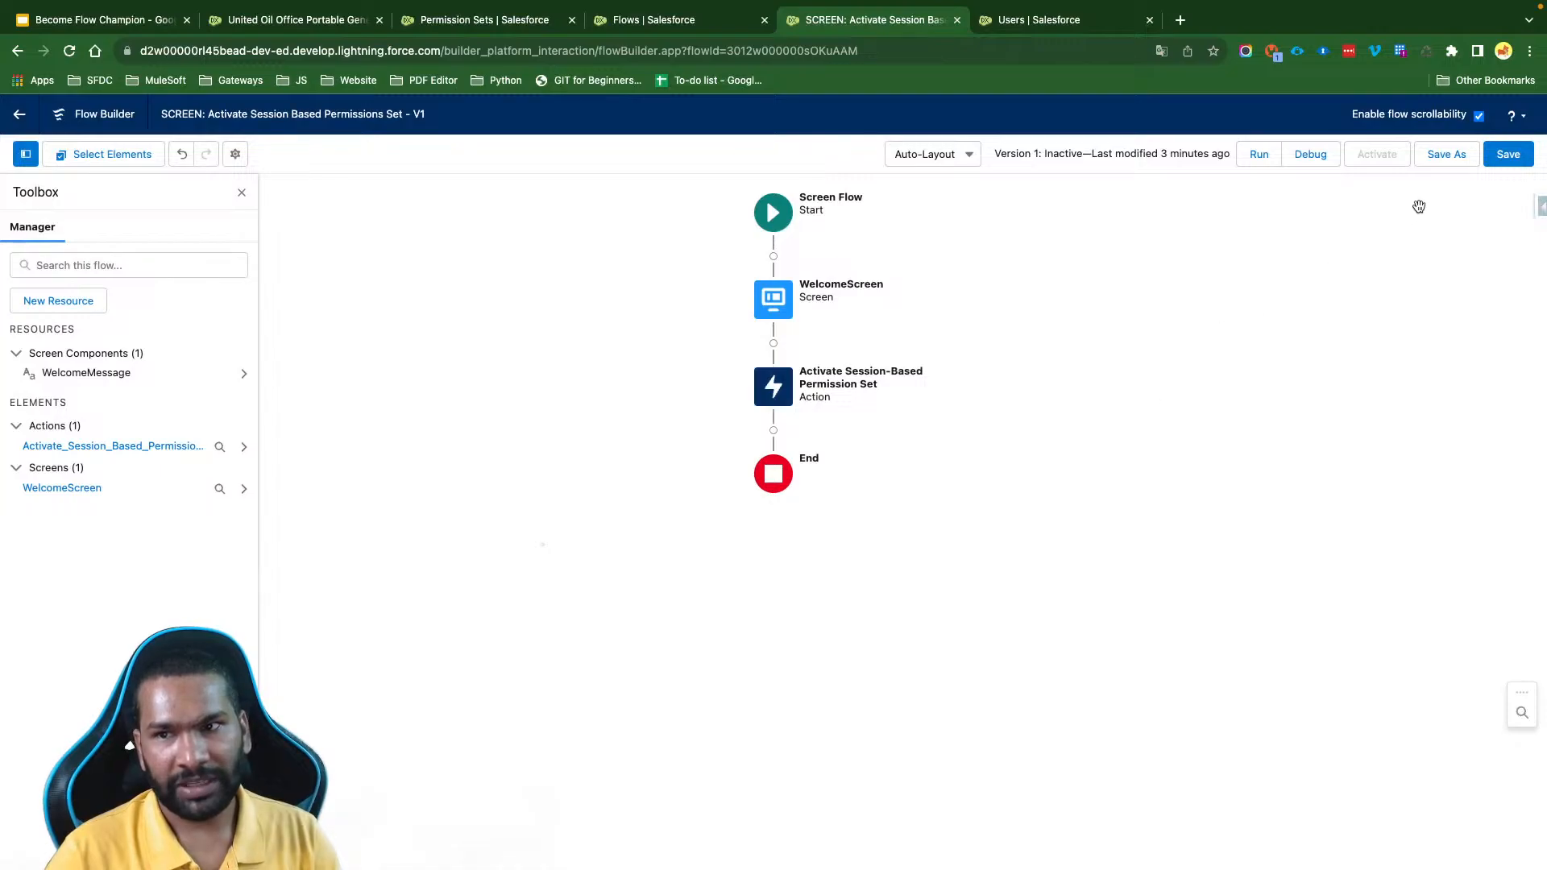
- Save the flow and add a fault path to the Activate Session-Based Permission Set action
{"action": "left_click", "coordinate": [1511, 154]}
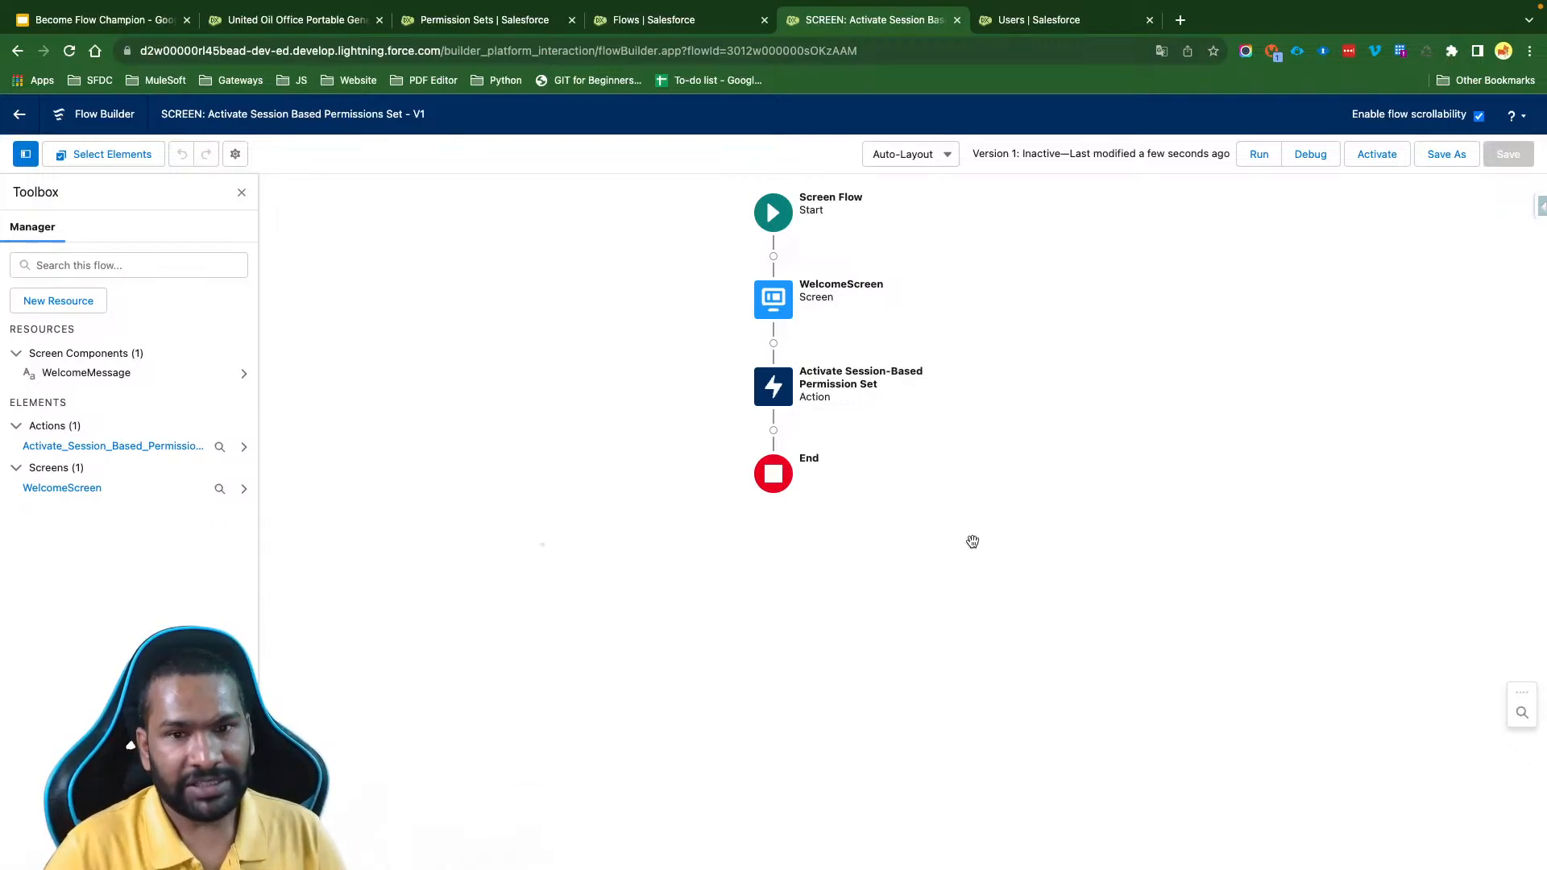
{"action": "left_click", "coordinate": [778, 390]}
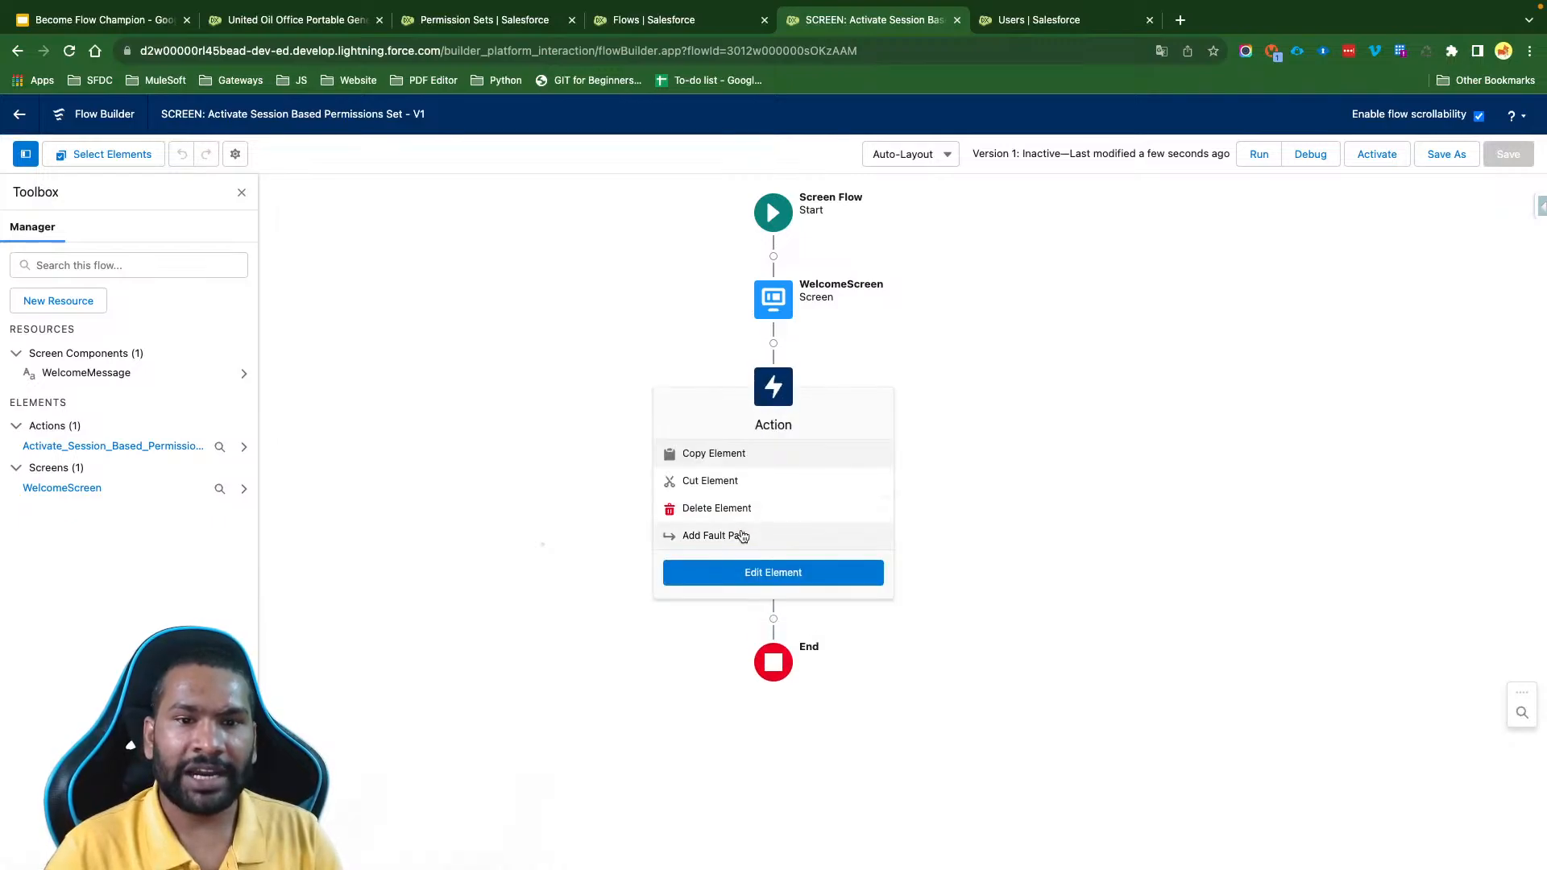
{"action": "left_click", "coordinate": [742, 537]}
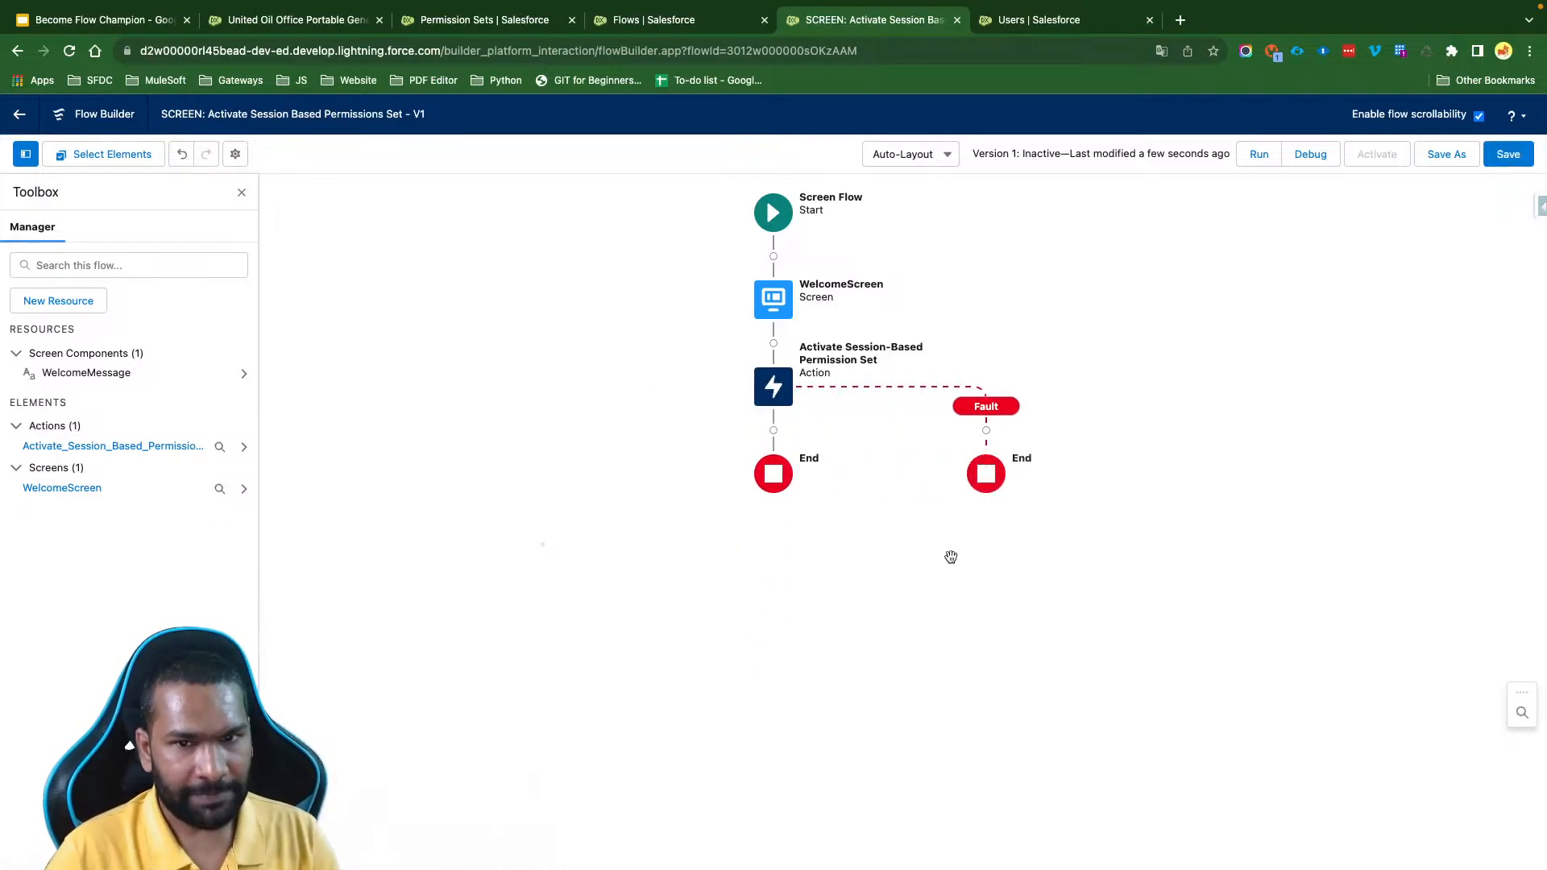
- Add a Screen element on the action's success path, label it "Success Error" with the matching API name, and hide its header
{"action": "left_click", "coordinate": [774, 431]}
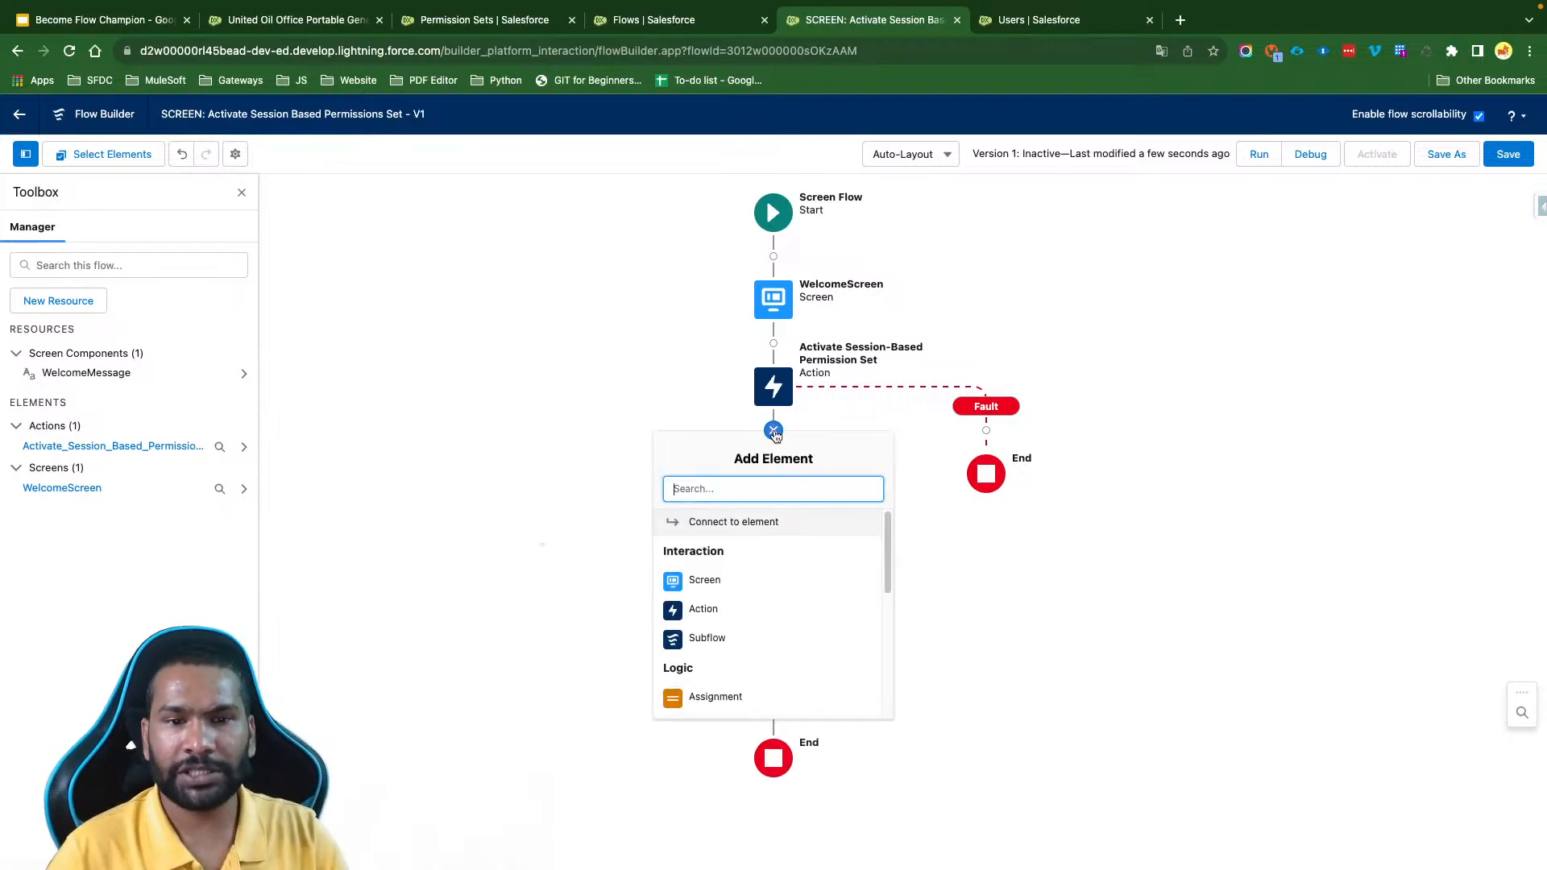
{"action": "left_click", "coordinate": [861, 580]}
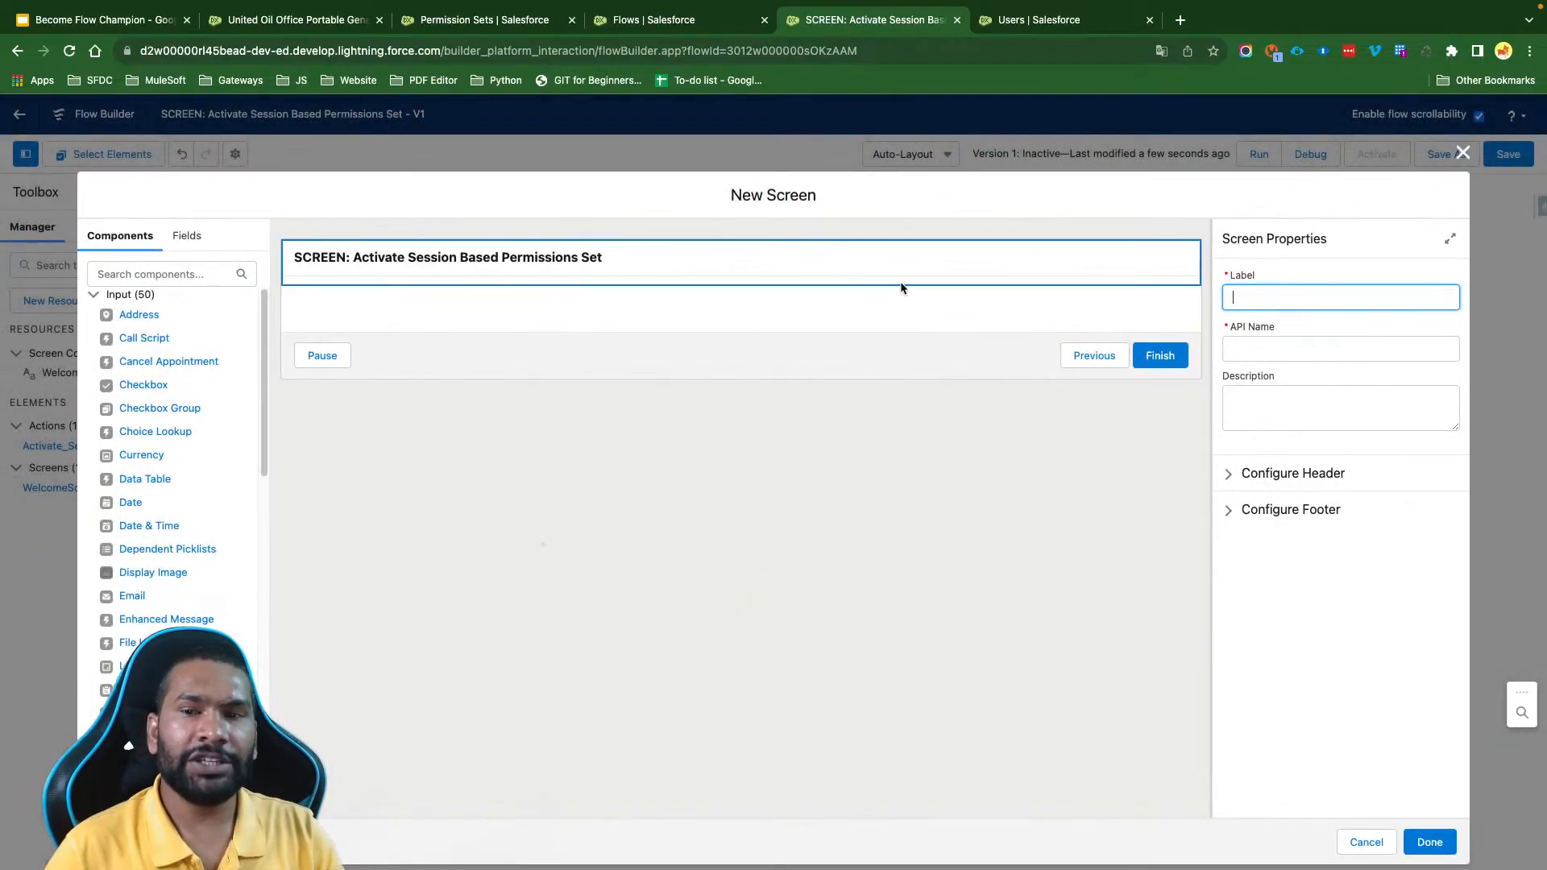
{"action": "type", "text": "Succ"}
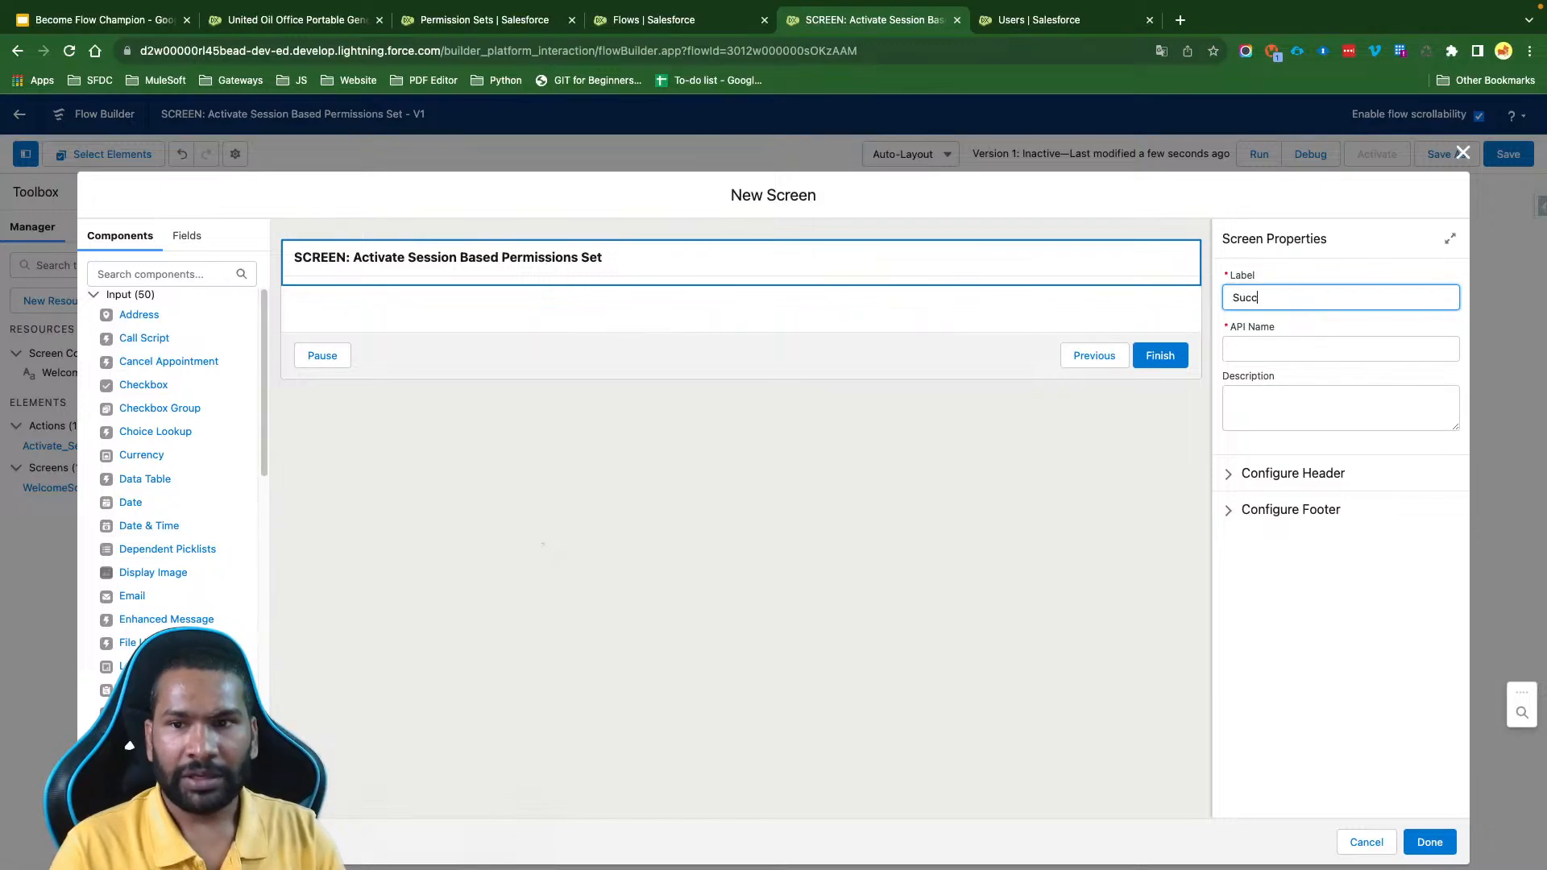
{"action": "type", "text": "ess Error"}
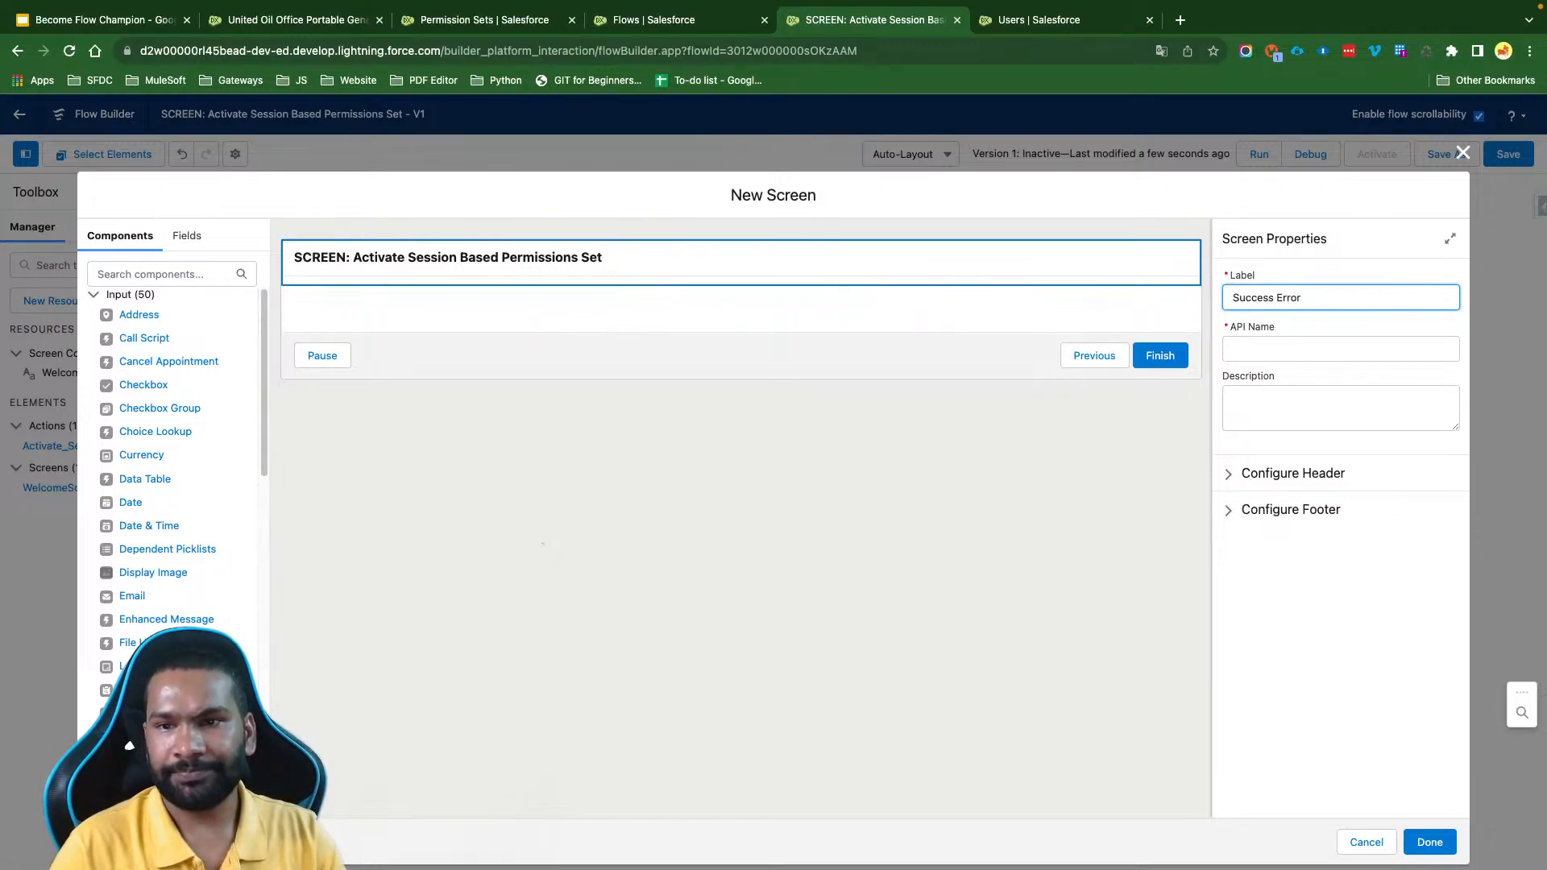
{"action": "key", "text": "Tab"}
{"action": "left_click", "coordinate": [1278, 475]}
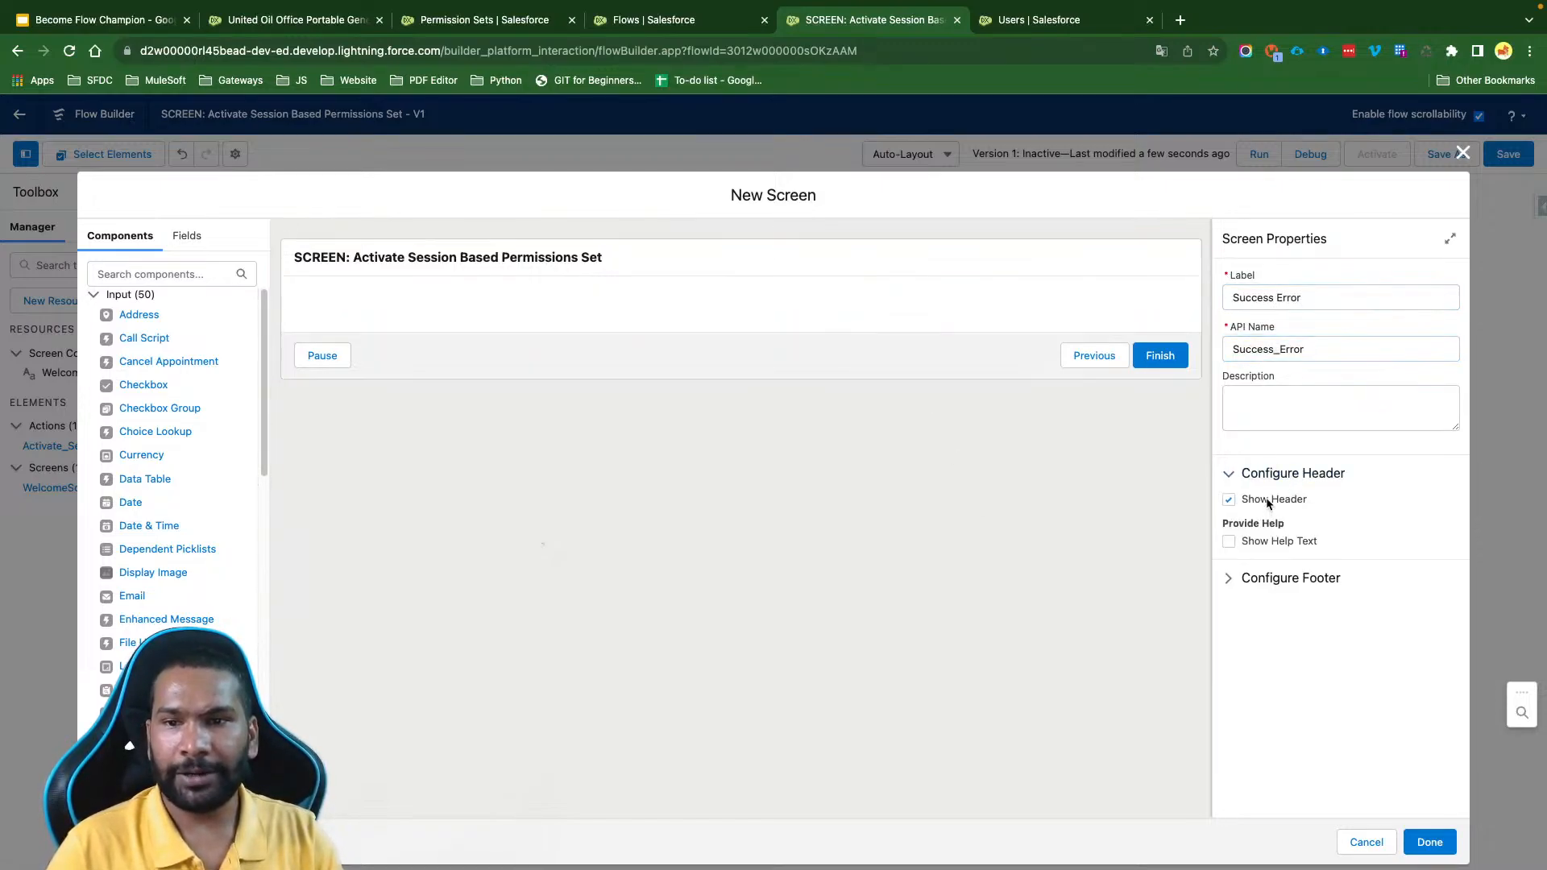
{"action": "left_click", "coordinate": [1268, 500]}
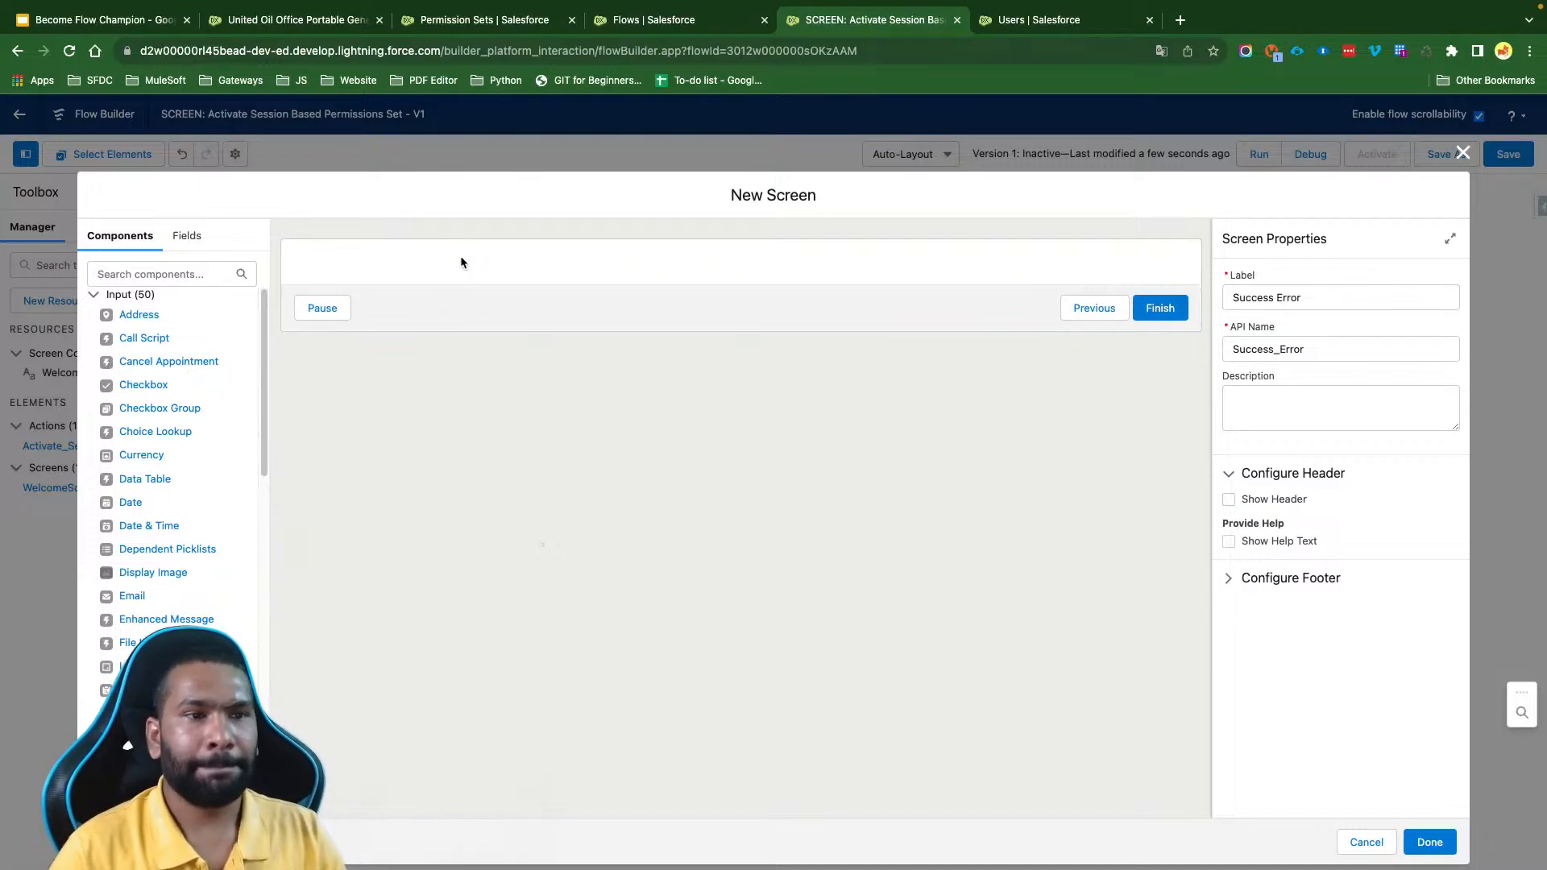
- Add a Display Text component to the new screen and give it the API name SuccessMessage
{"action": "left_click", "coordinate": [153, 275]}
{"action": "type", "text": "Disc"}
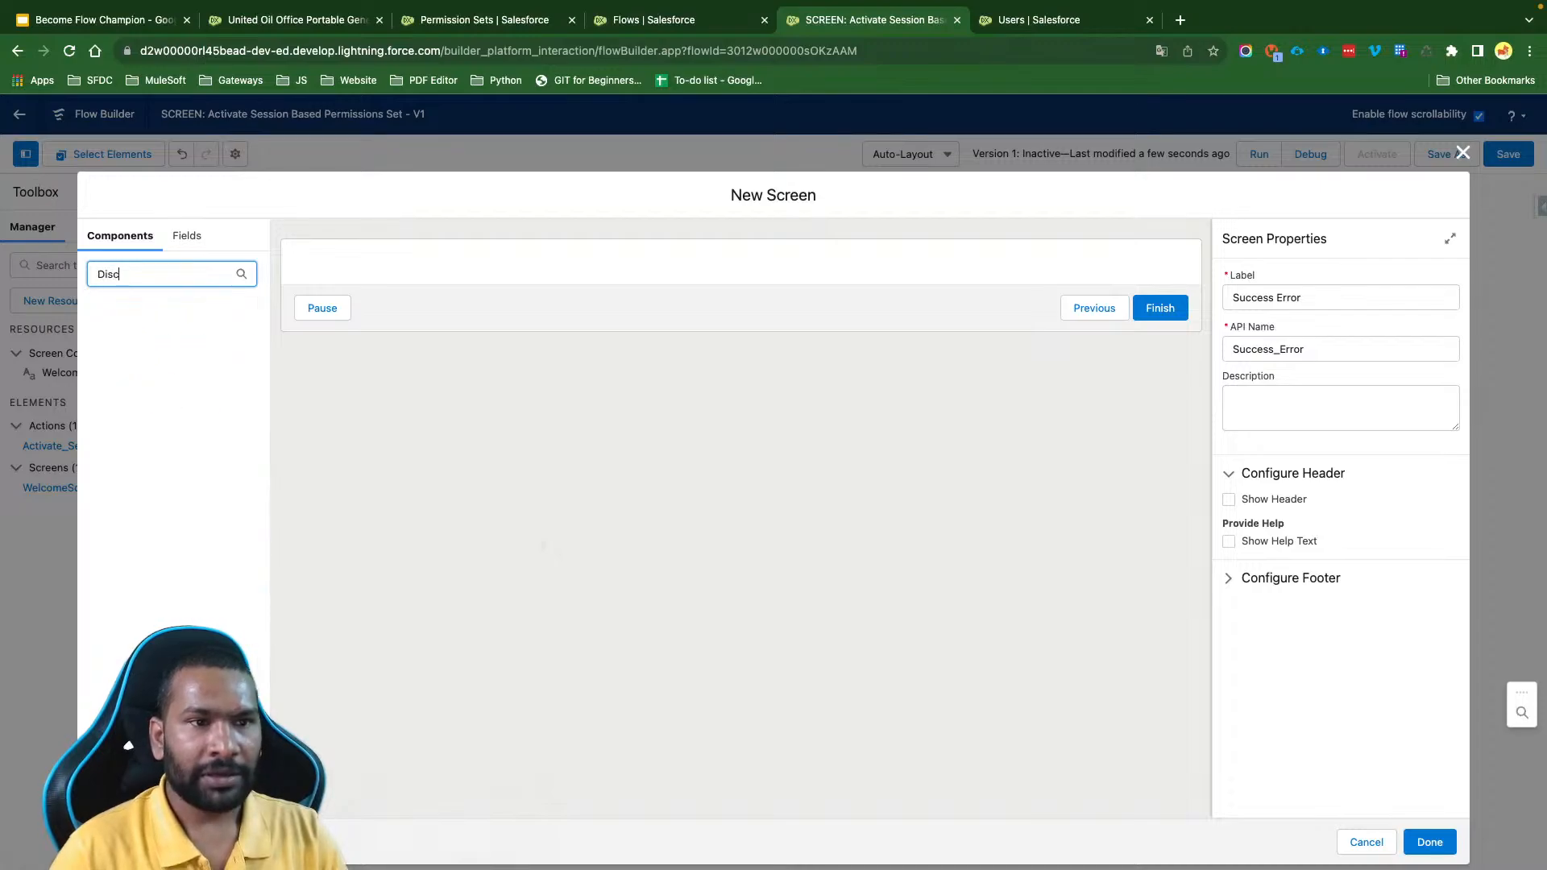
{"action": "key", "text": "BackSpace"}
{"action": "key", "text": "BackSpace"}
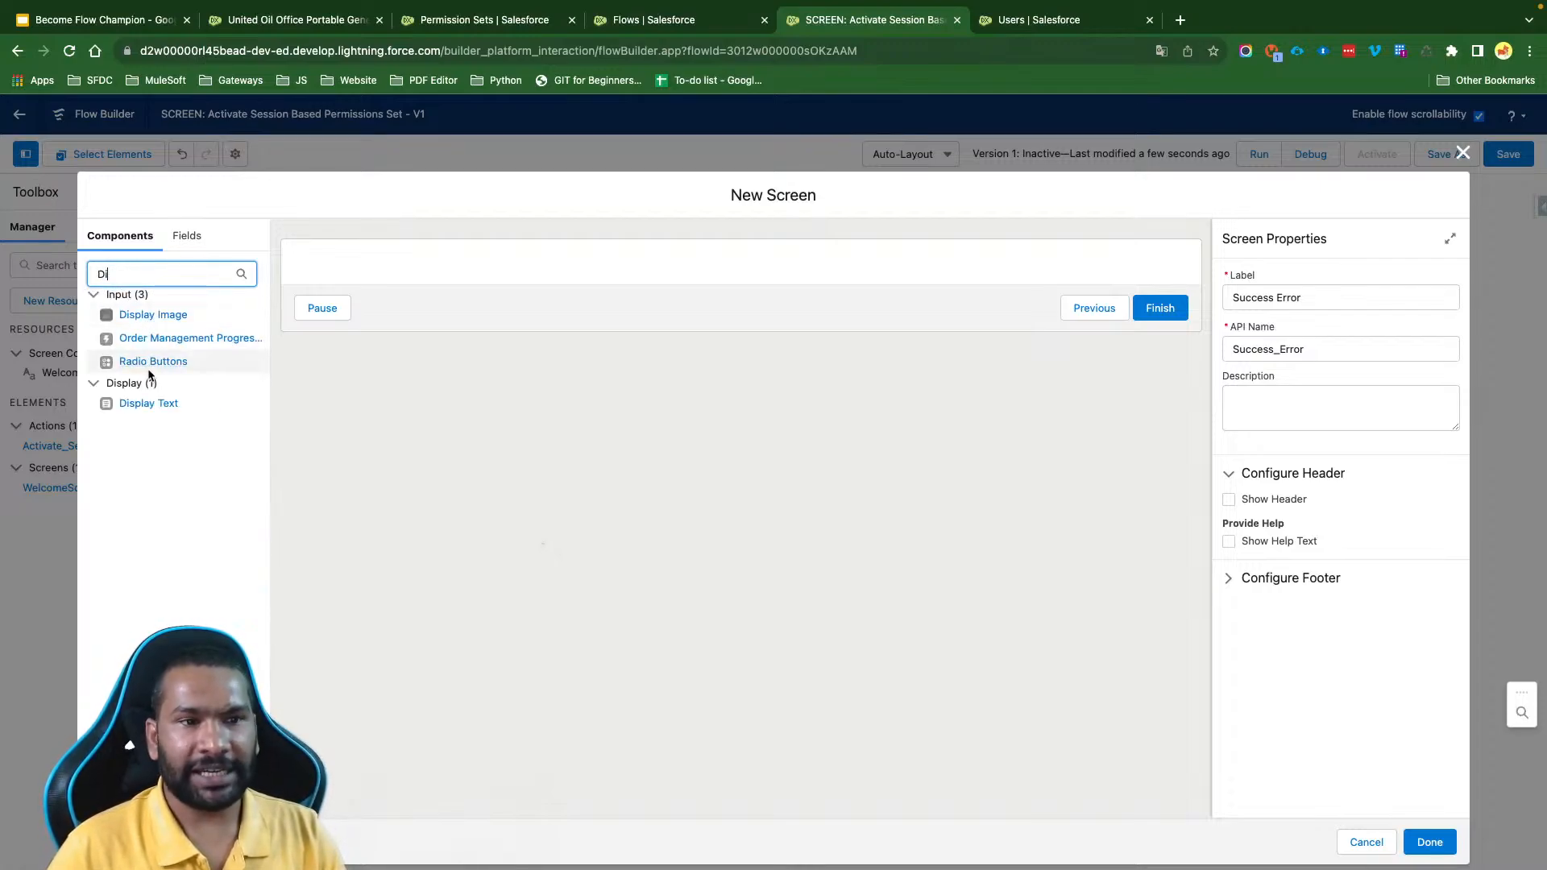
{"action": "left_click_drag", "start_coordinate": [155, 413], "coordinate": [463, 267]}
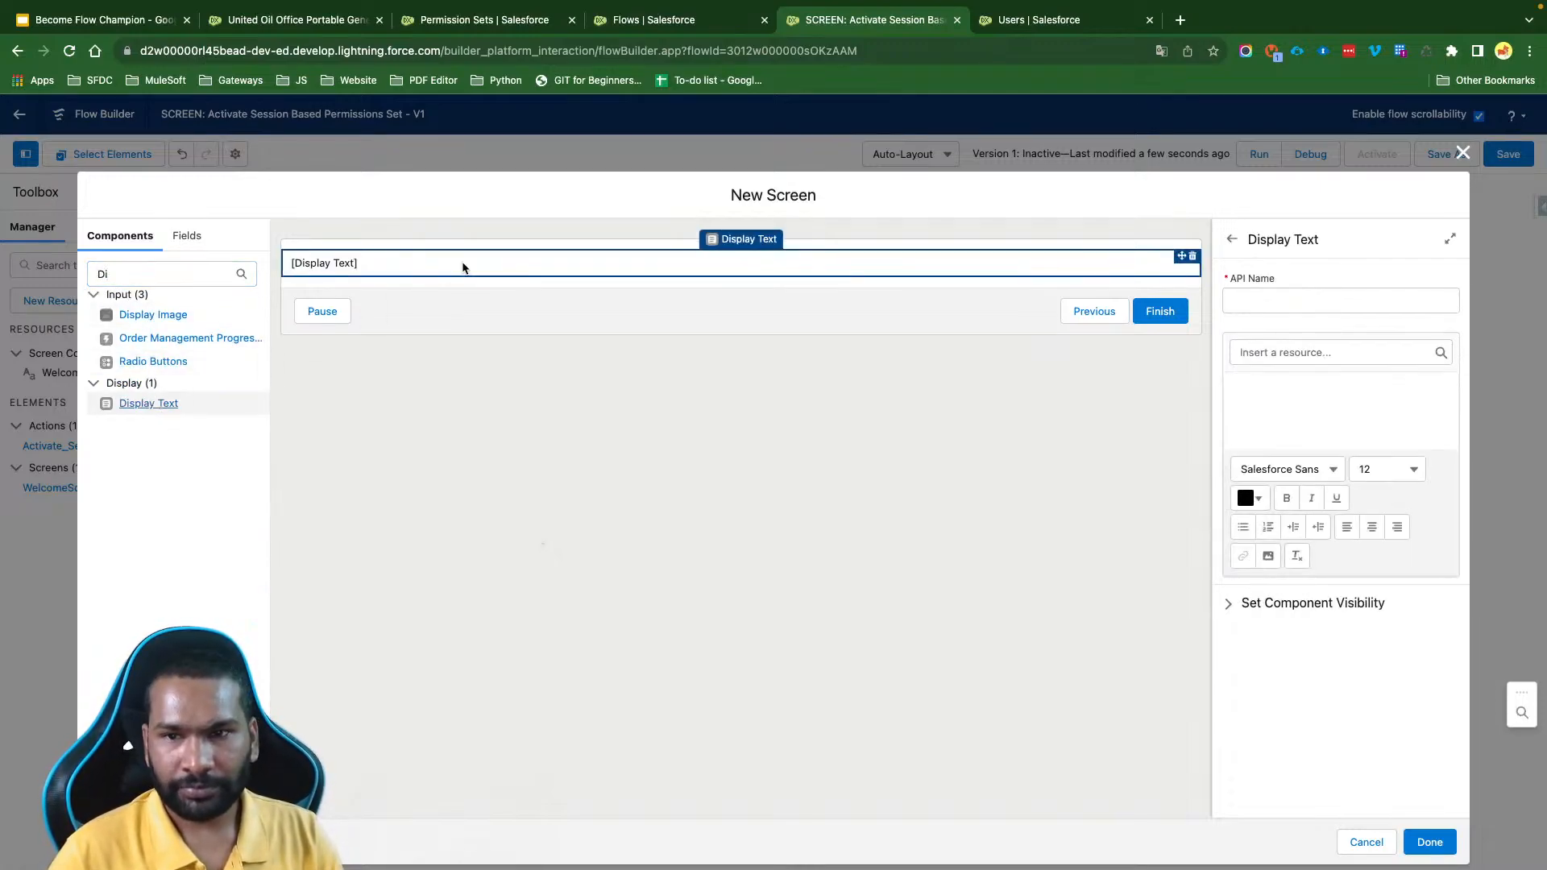
{"action": "left_click", "coordinate": [1274, 303]}
{"action": "type", "text": "Succ"}
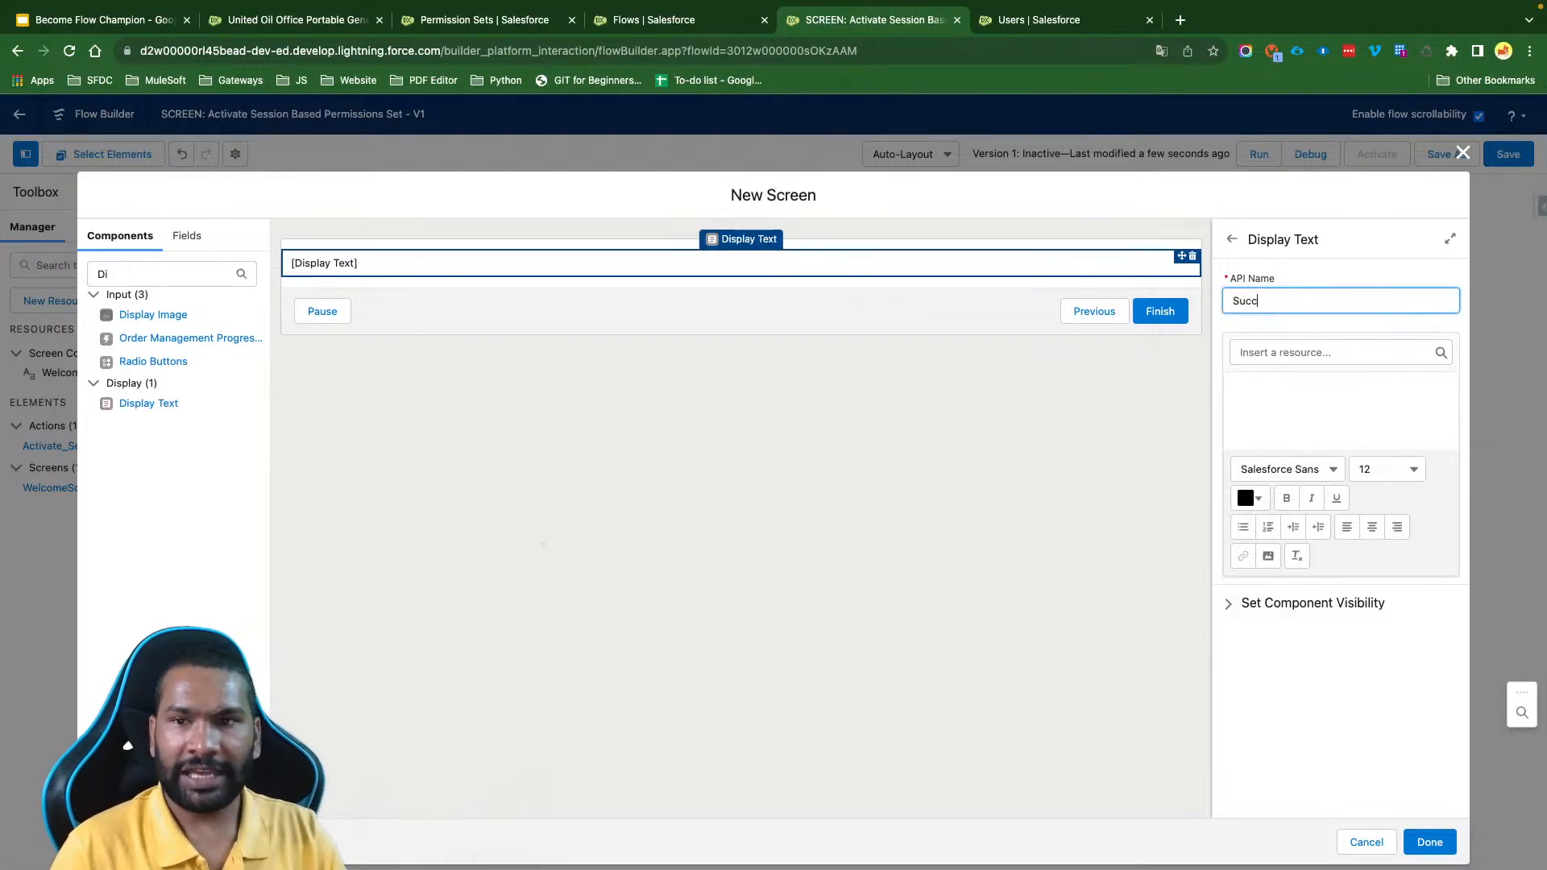
{"action": "type", "text": "essMessage"}
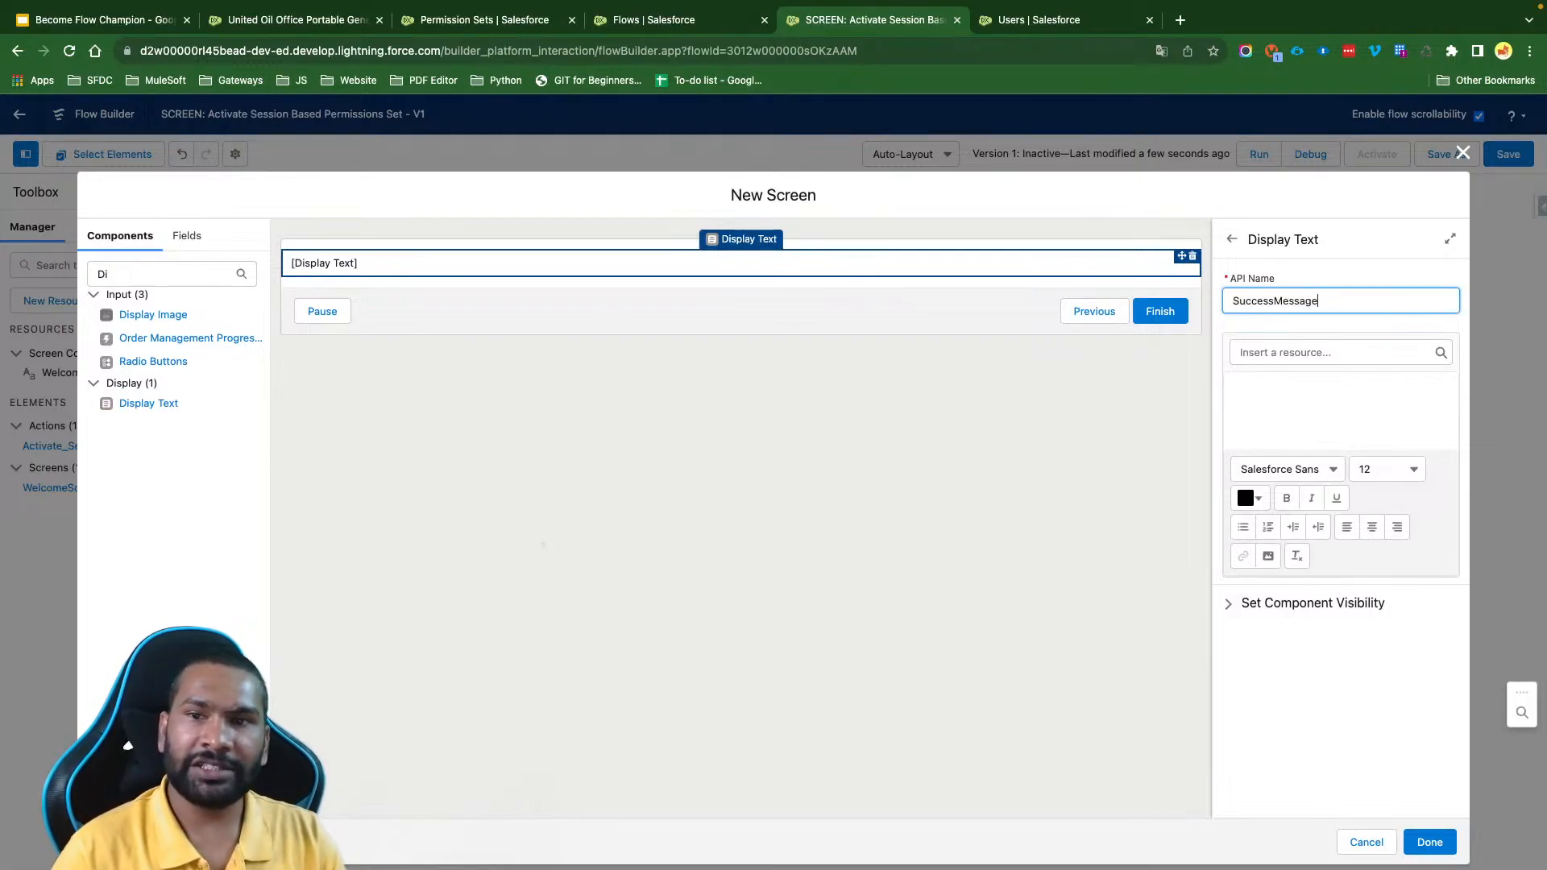
- Write "The Permission Set is Assigned, Click finish to complete the process." as the SuccessMessage content and select the whole text
{"action": "left_click", "coordinate": [1288, 403]}
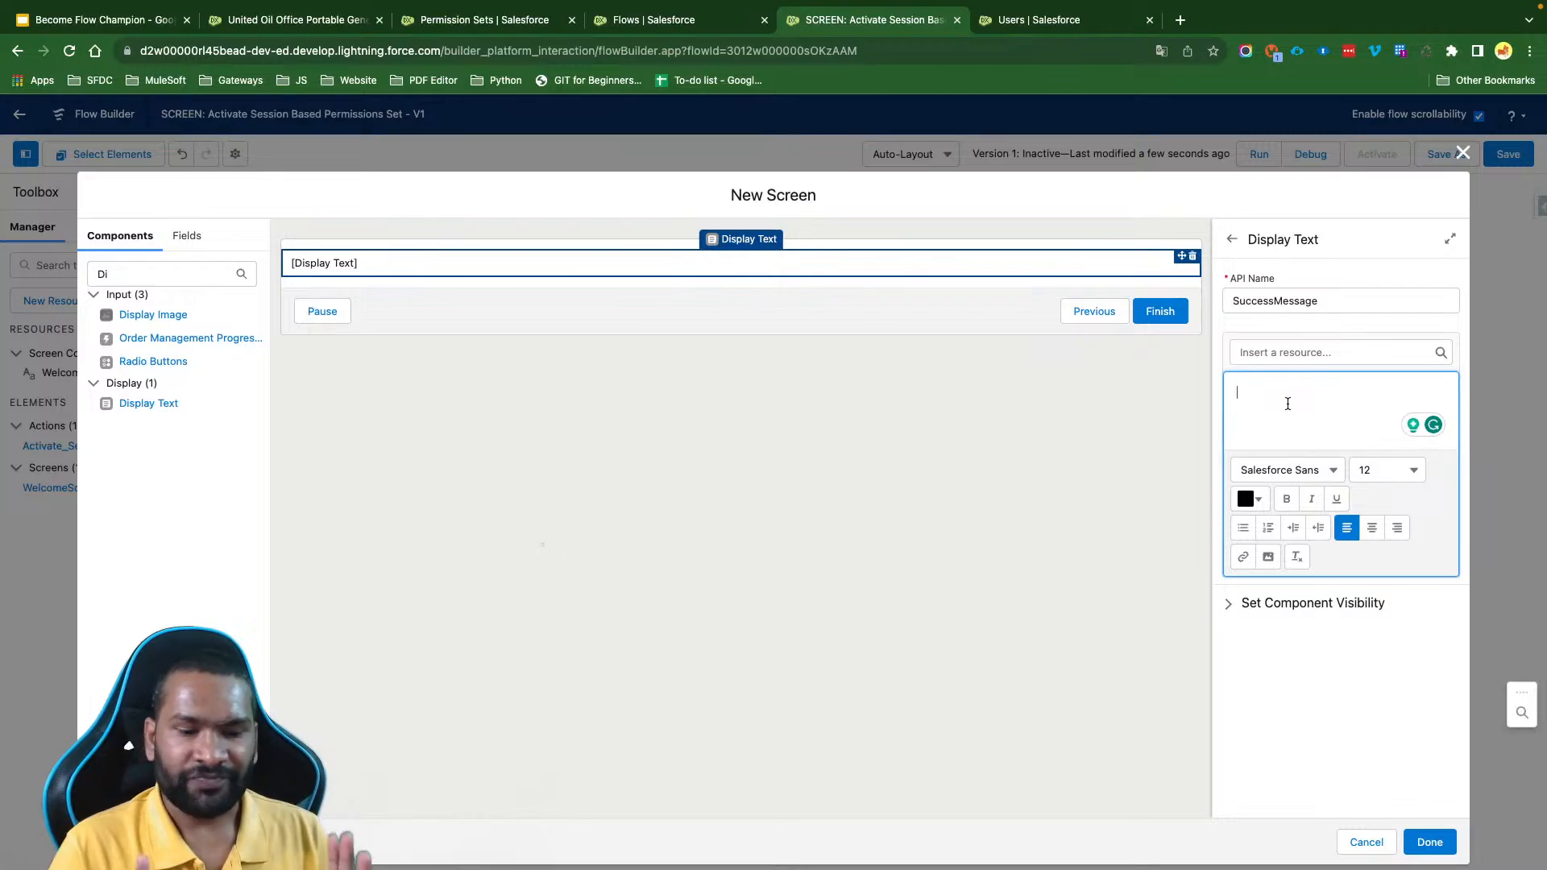
{"action": "type", "text": "The Per"}
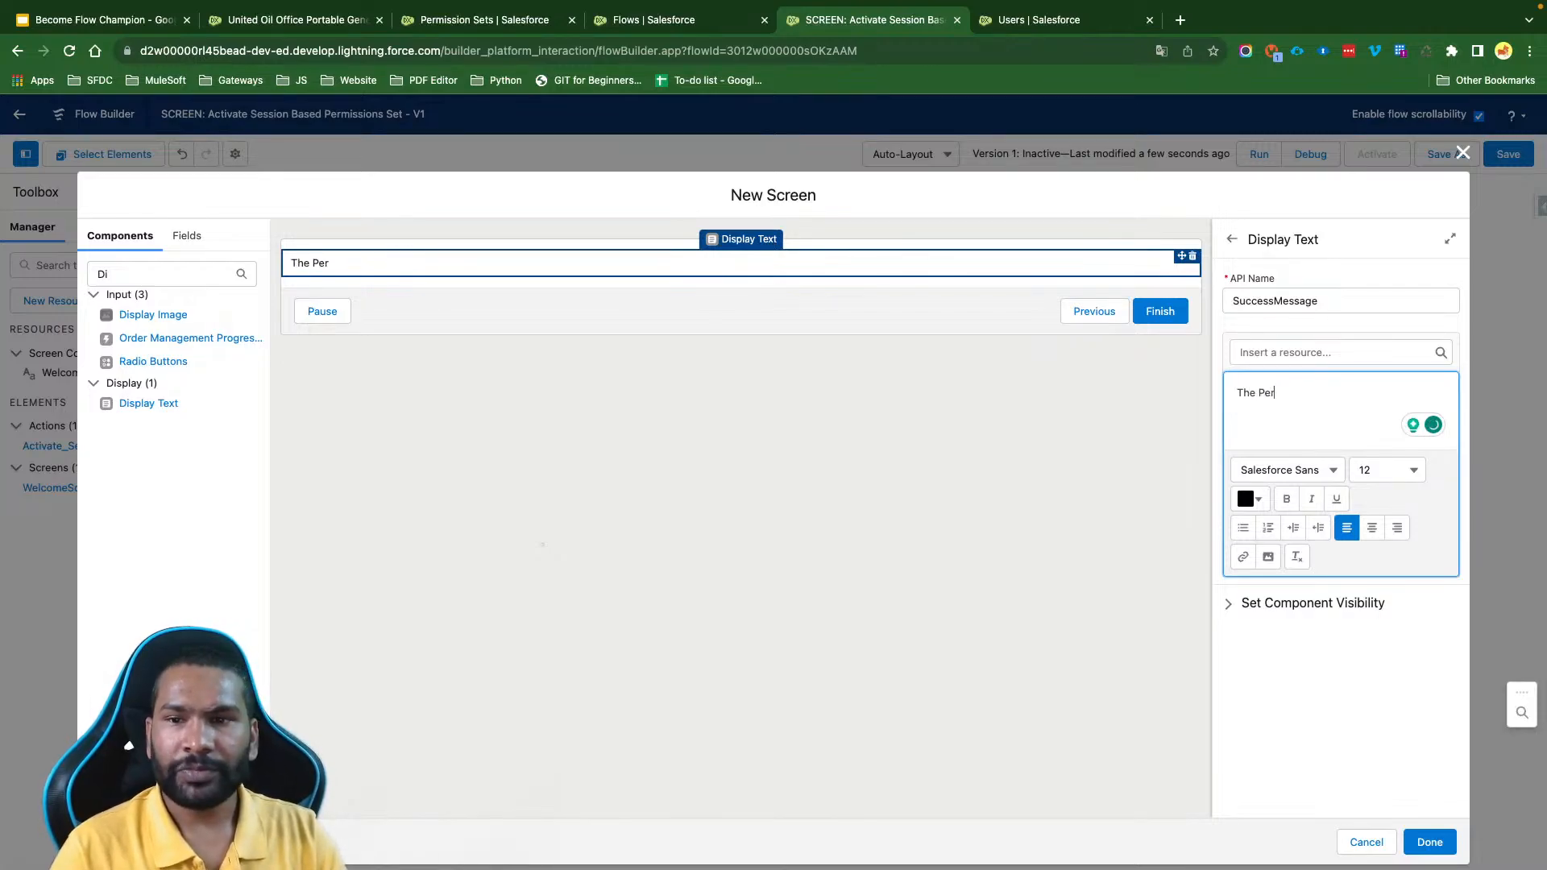
{"action": "type", "text": "mission Set "}
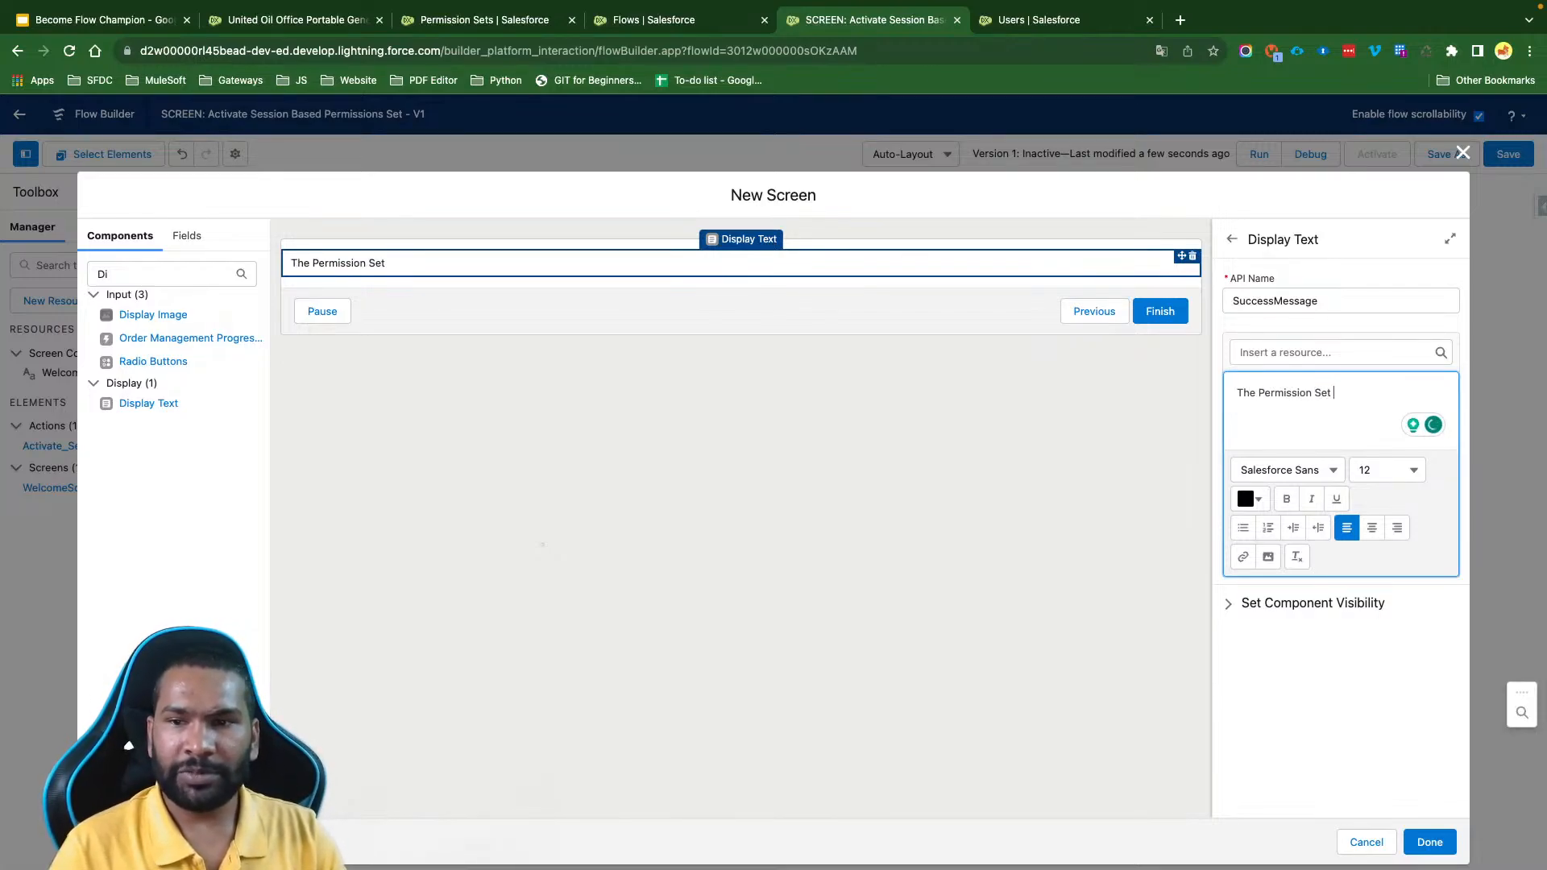
{"action": "type", "text": "is Assigned."}
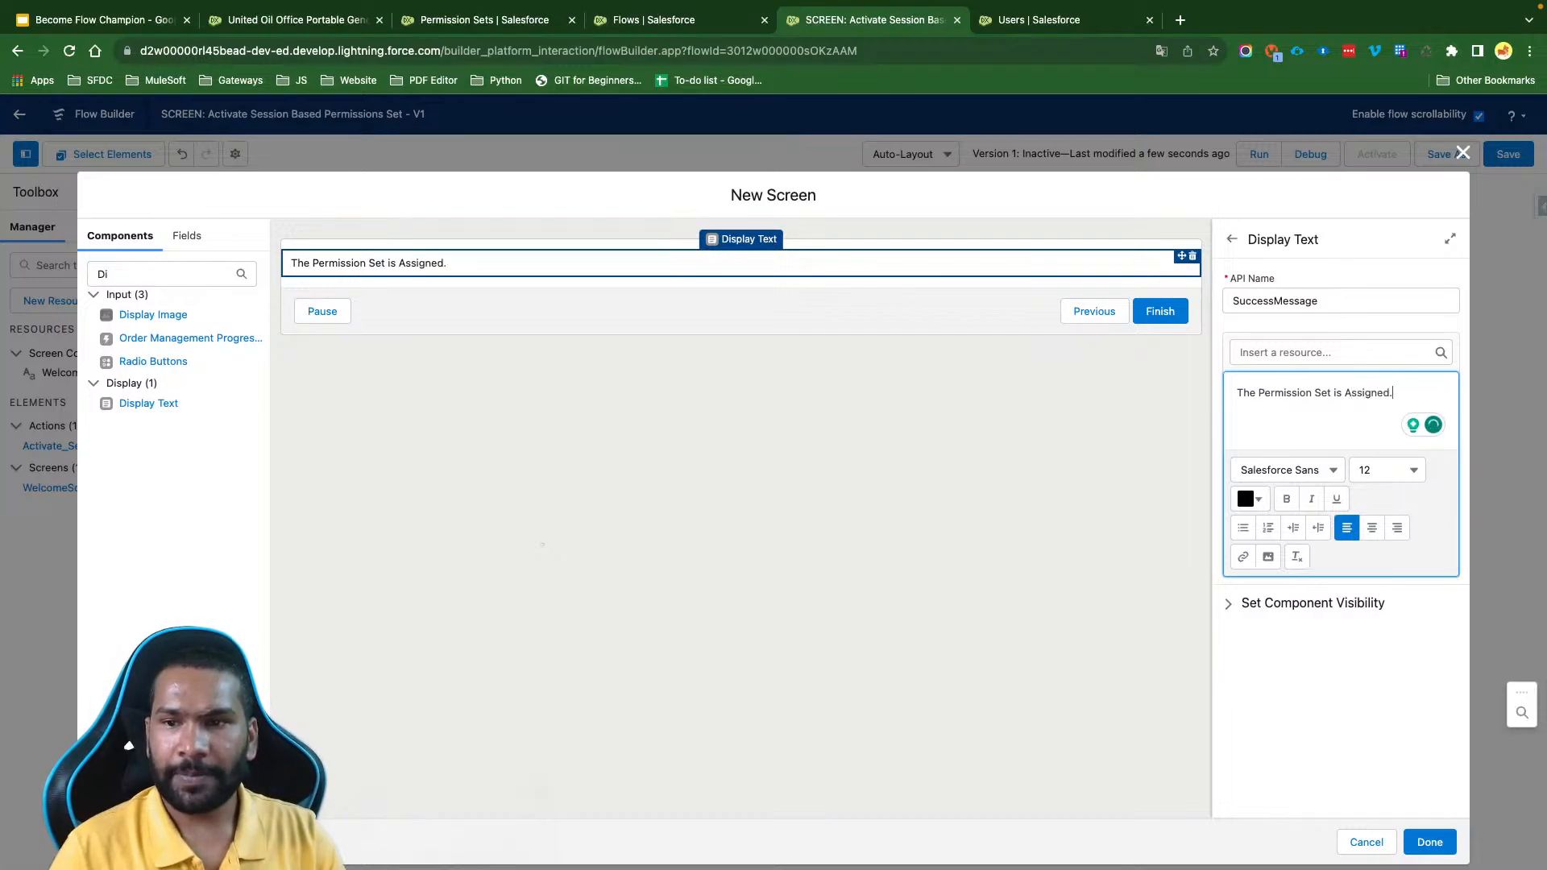
{"action": "key", "text": "BackSpace"}
{"action": "type", "text": ", Cli"}
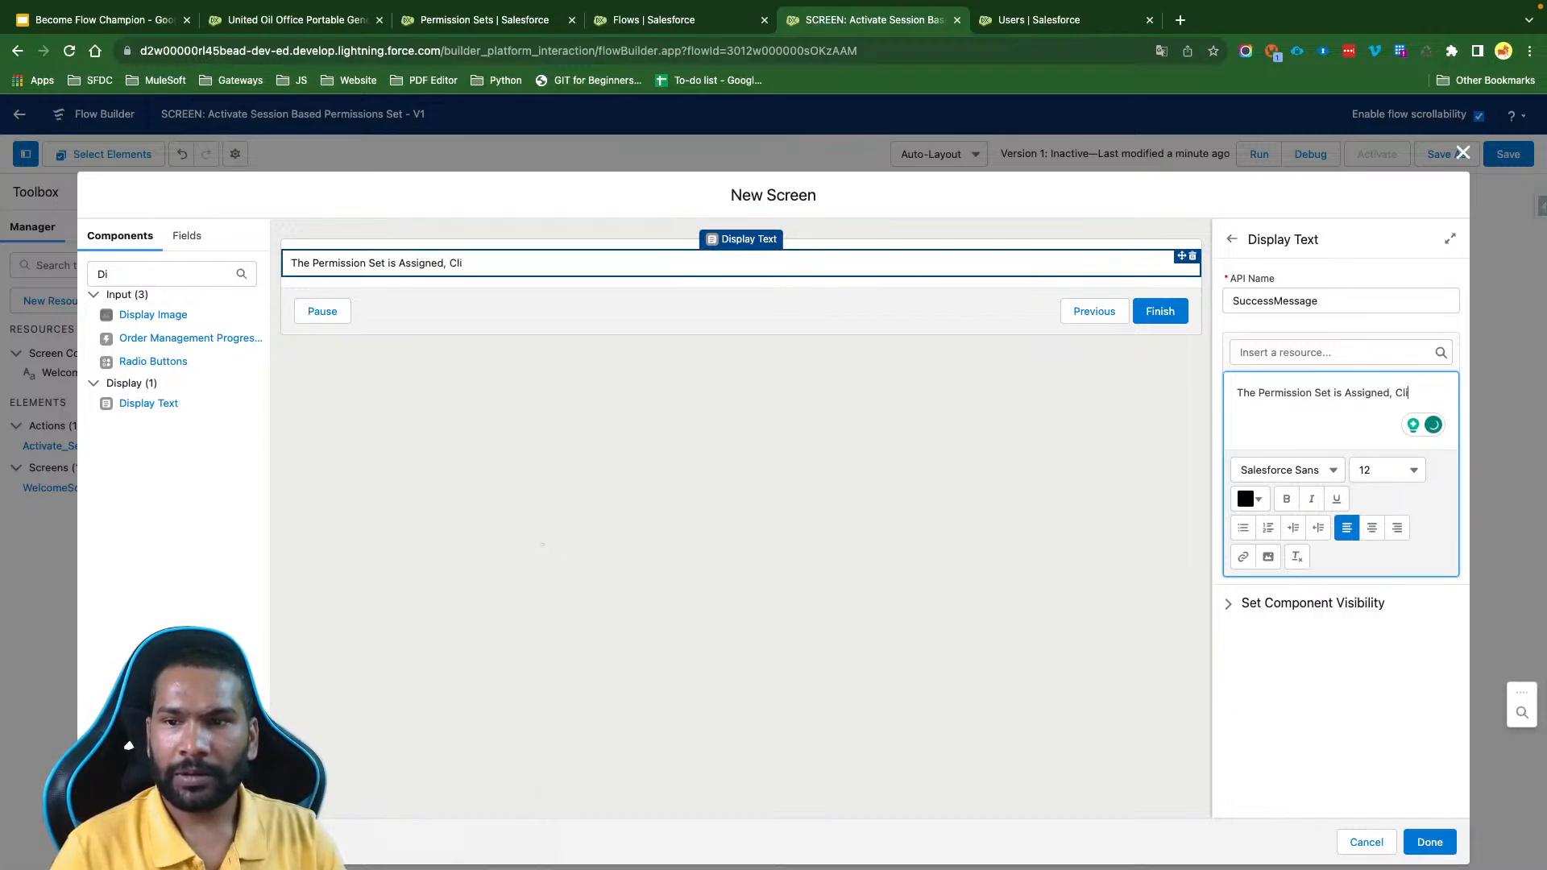
{"action": "type", "text": "ck finish to"}
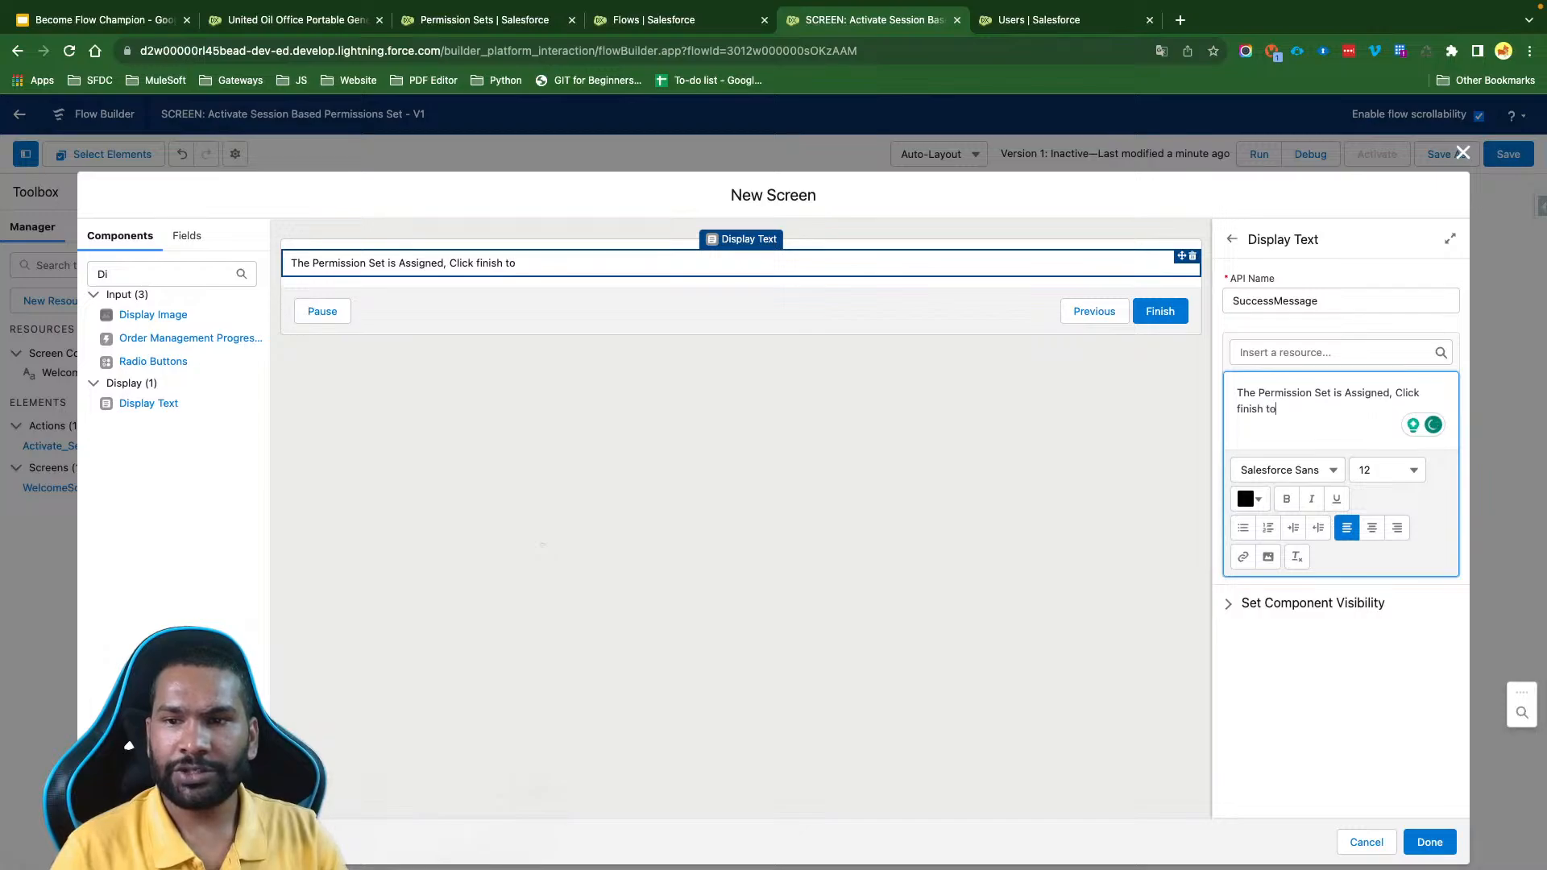
{"action": "type", "text": " completed t"}
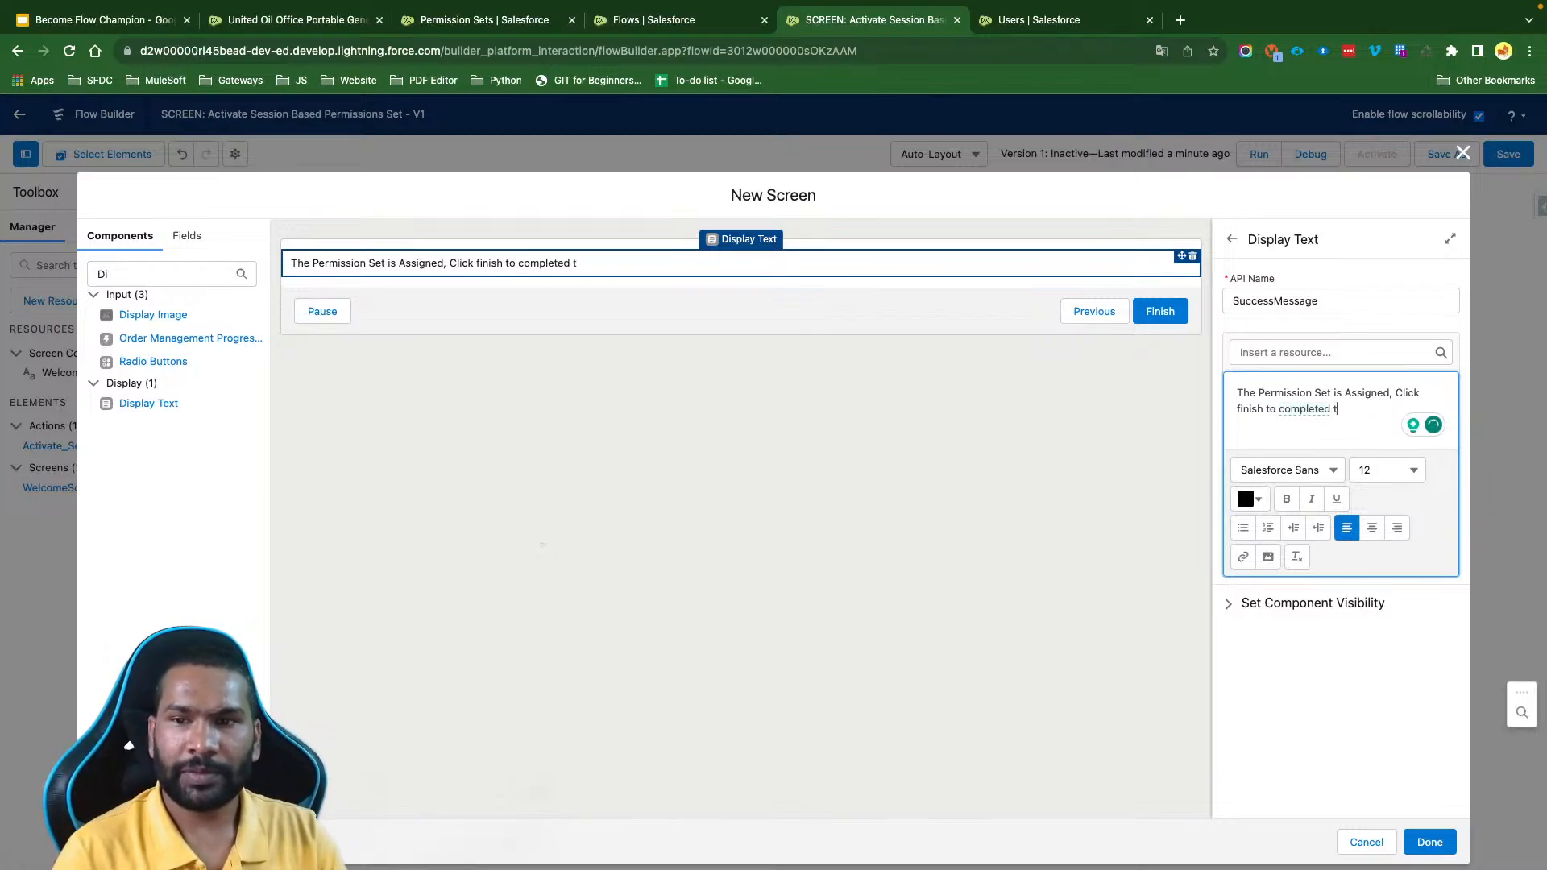
{"action": "key", "text": "BackSpace"}
{"action": "type", "text": "thje"}
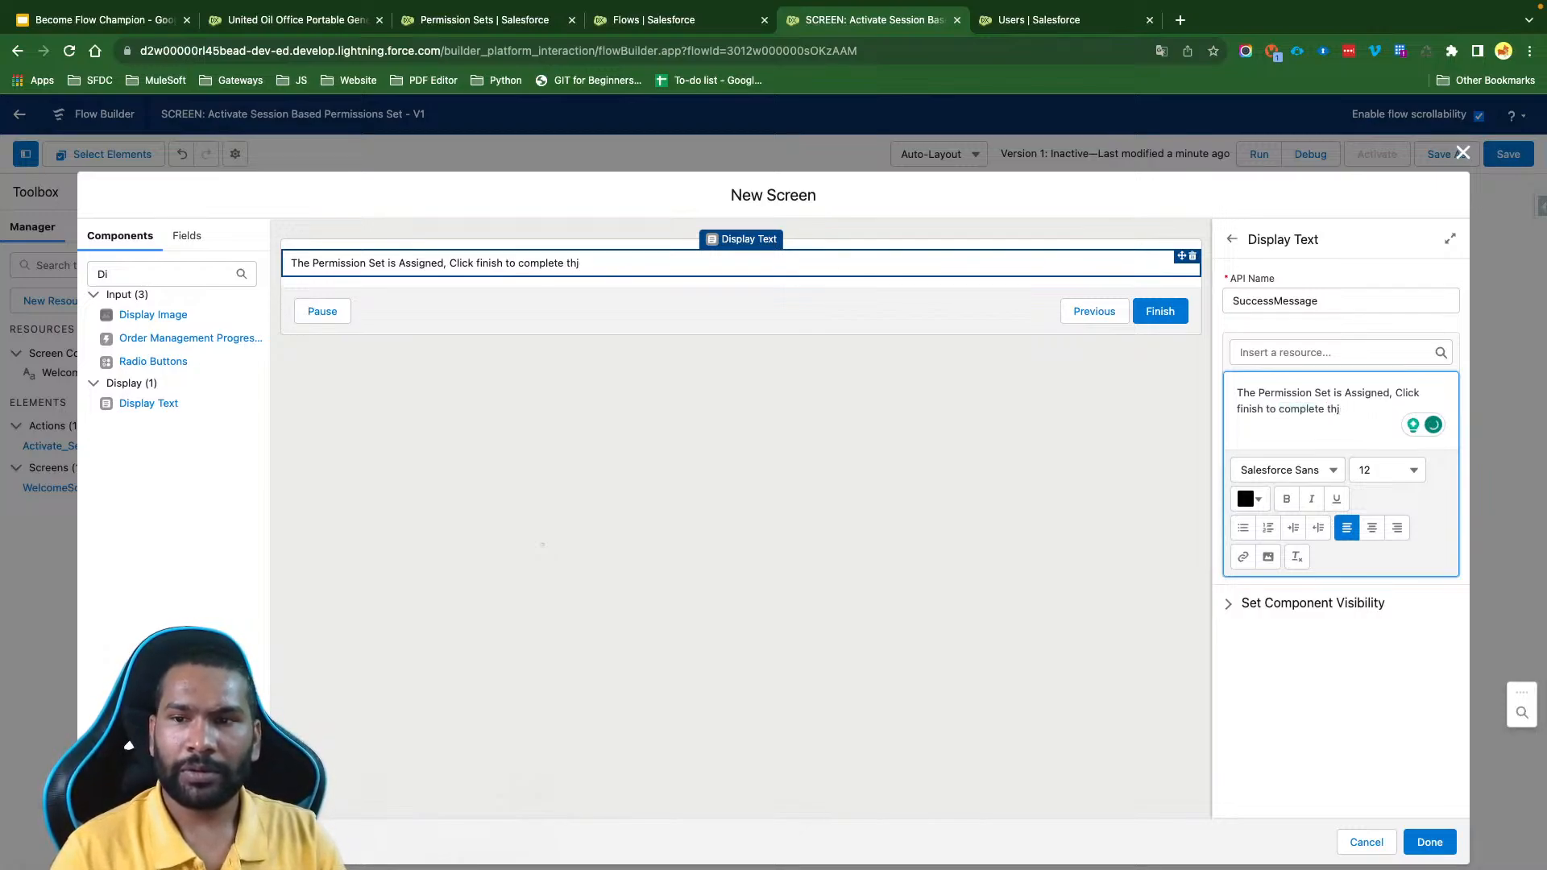
{"action": "key", "text": "BackSpace"}
{"action": "type", "text": "e p"}
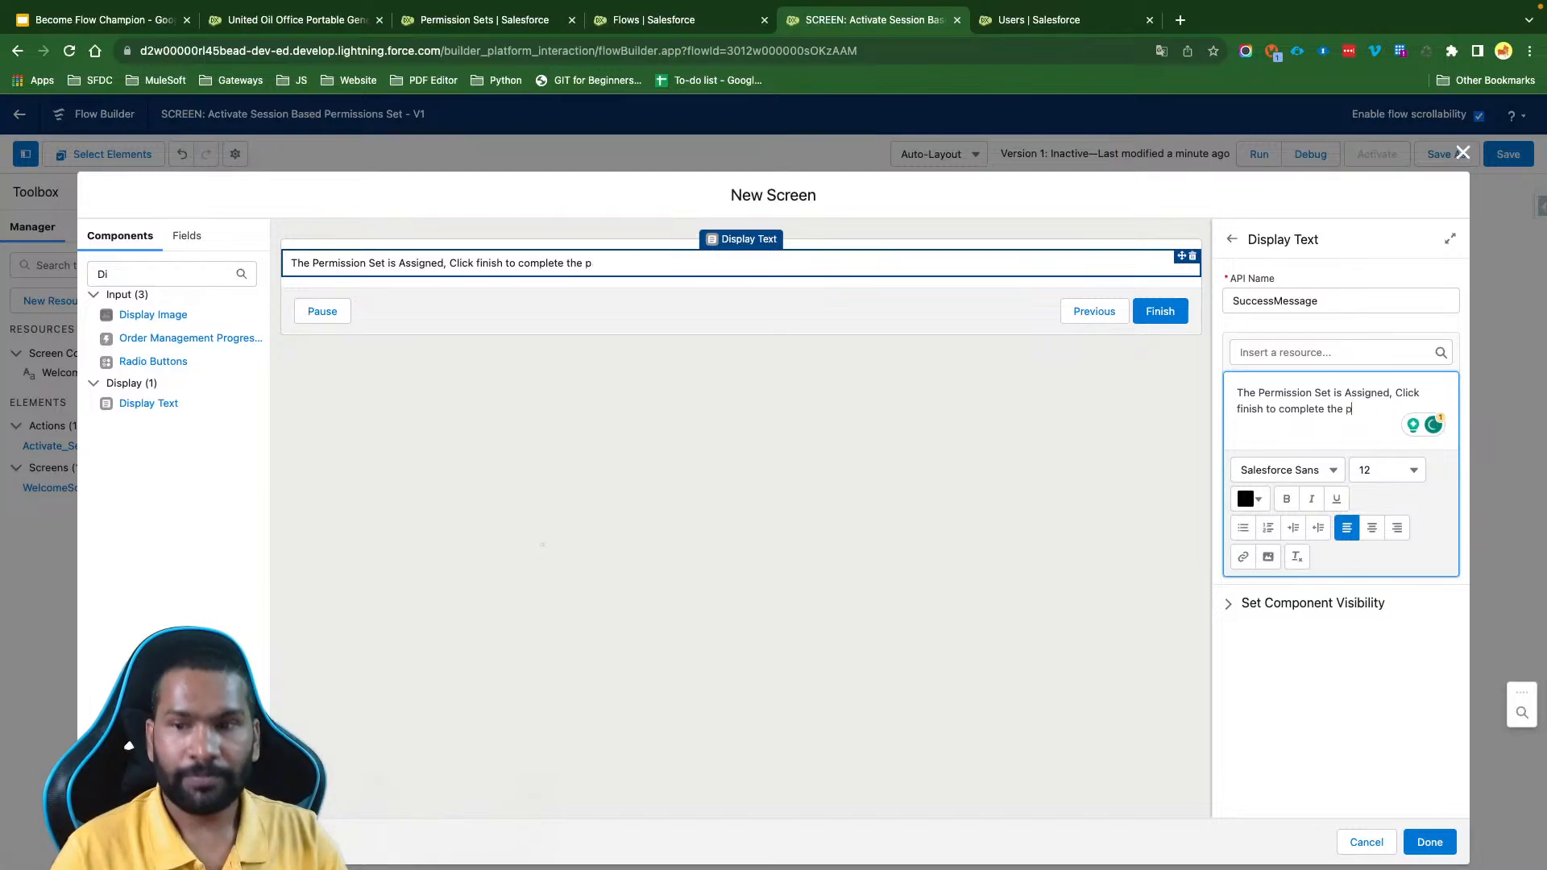
{"action": "type", "text": "rocess."}
{"action": "key", "text": "ctrl+a"}
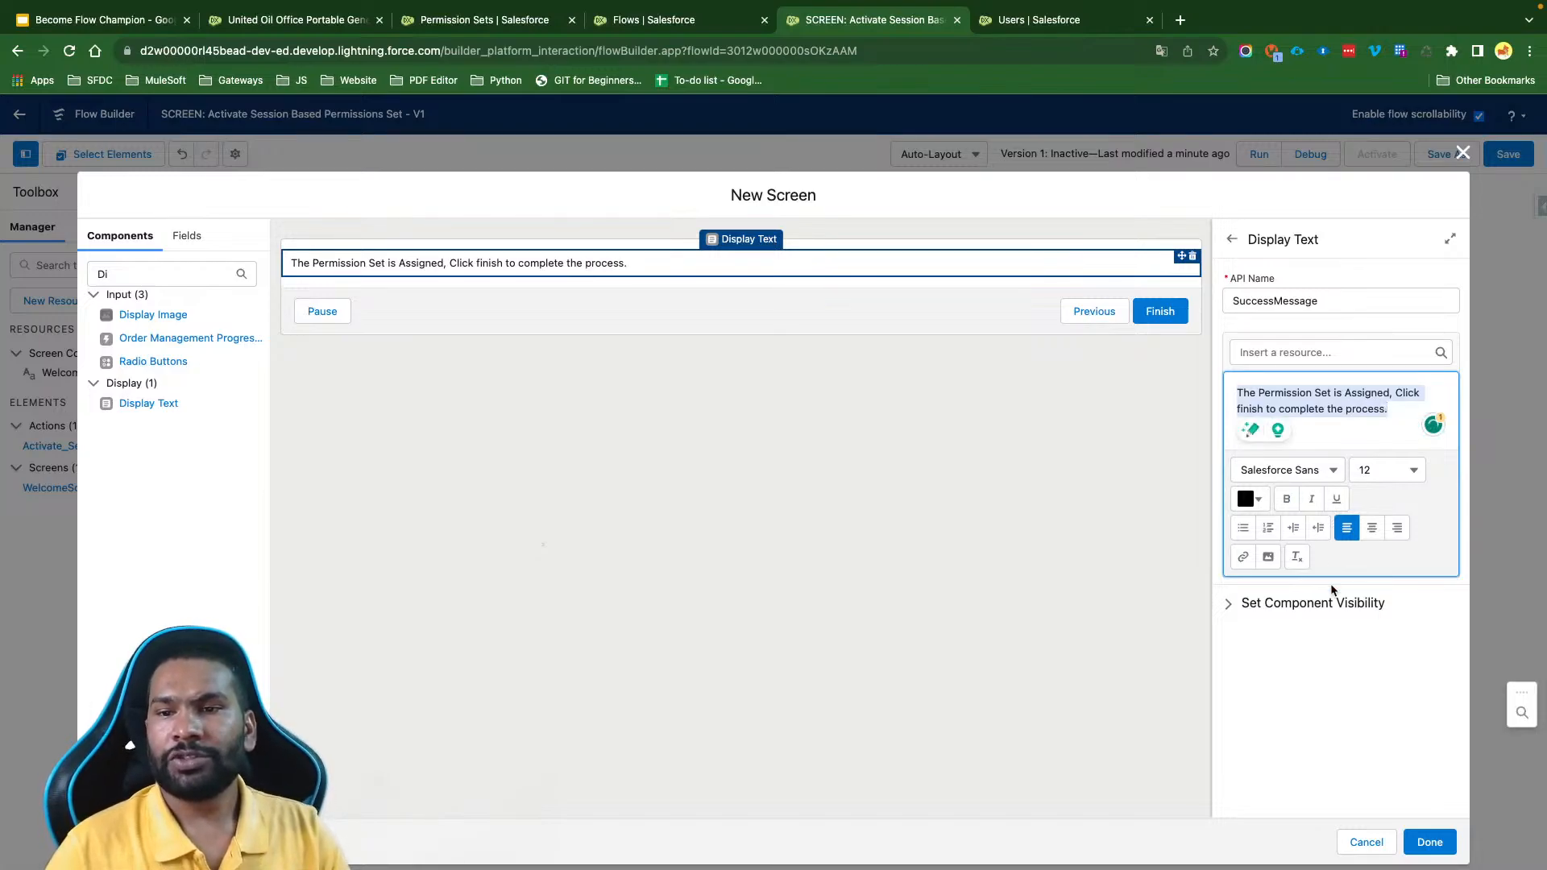
- Center the SuccessMessage text and set its font to Verdana at size 28
{"action": "left_click", "coordinate": [1373, 527]}
{"action": "left_click", "coordinate": [1301, 471]}
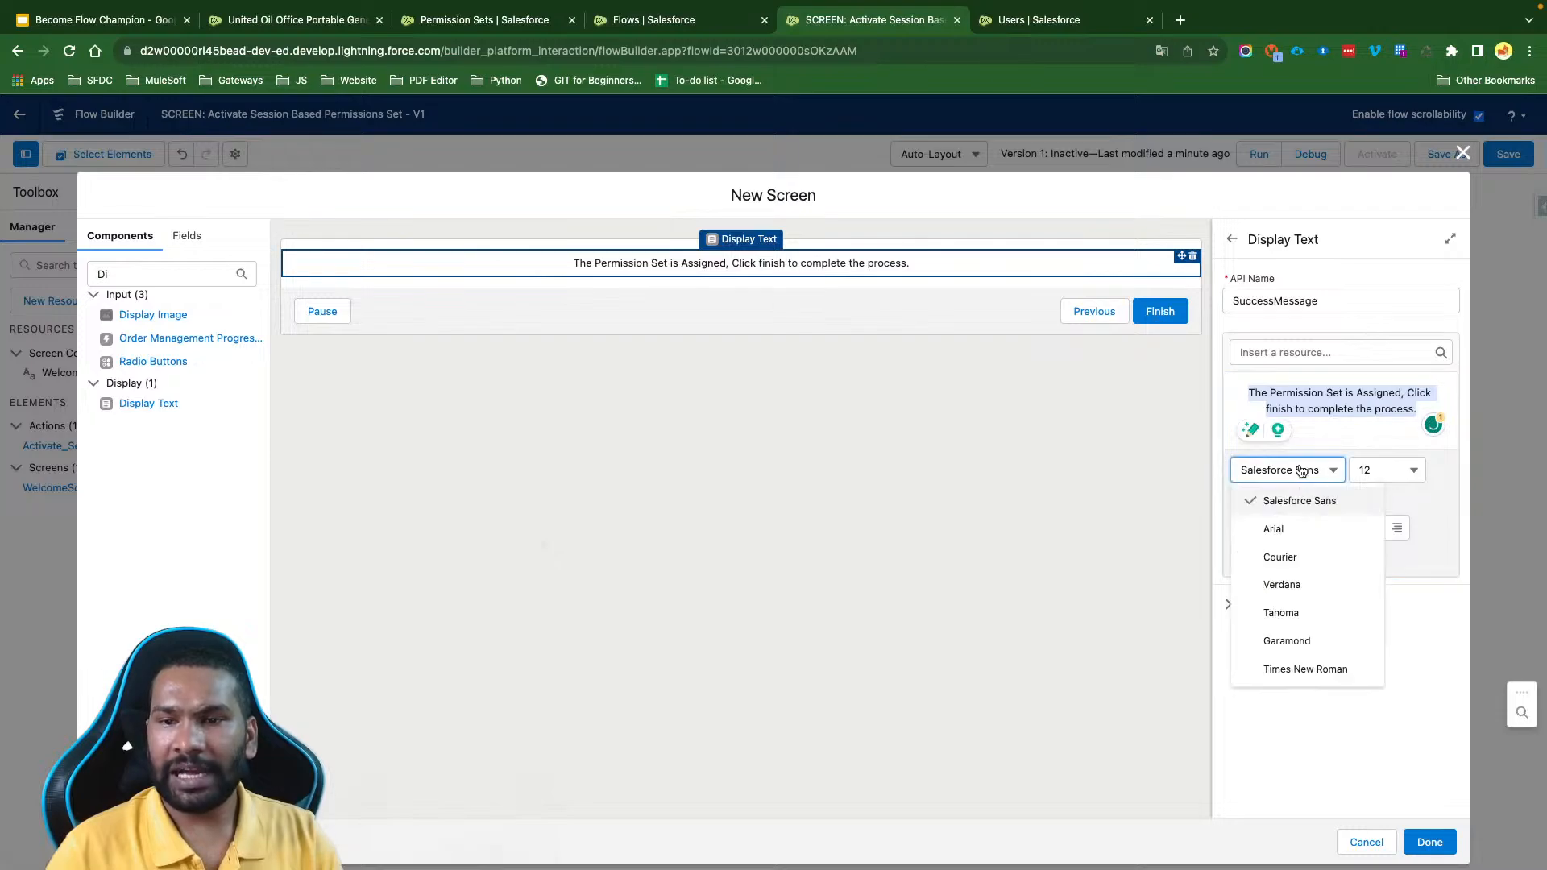
{"action": "left_click", "coordinate": [1281, 585]}
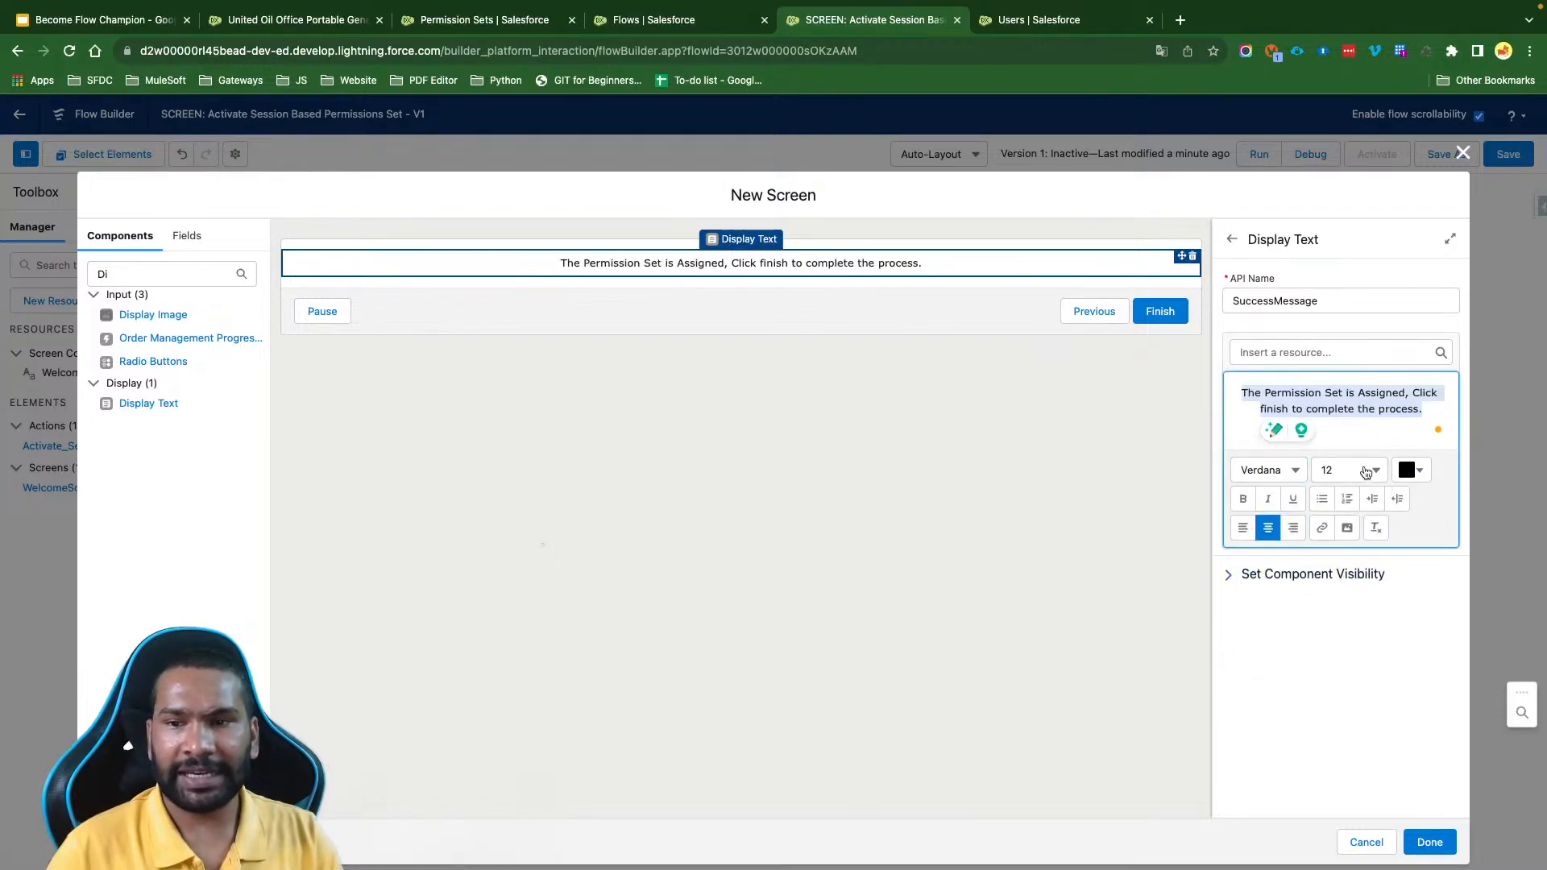
{"action": "left_click", "coordinate": [1366, 472]}
{"action": "scroll", "coordinate": [1333, 649], "scroll_direction": "down", "scroll_amount": 2}
{"action": "left_click", "coordinate": [1350, 693]}
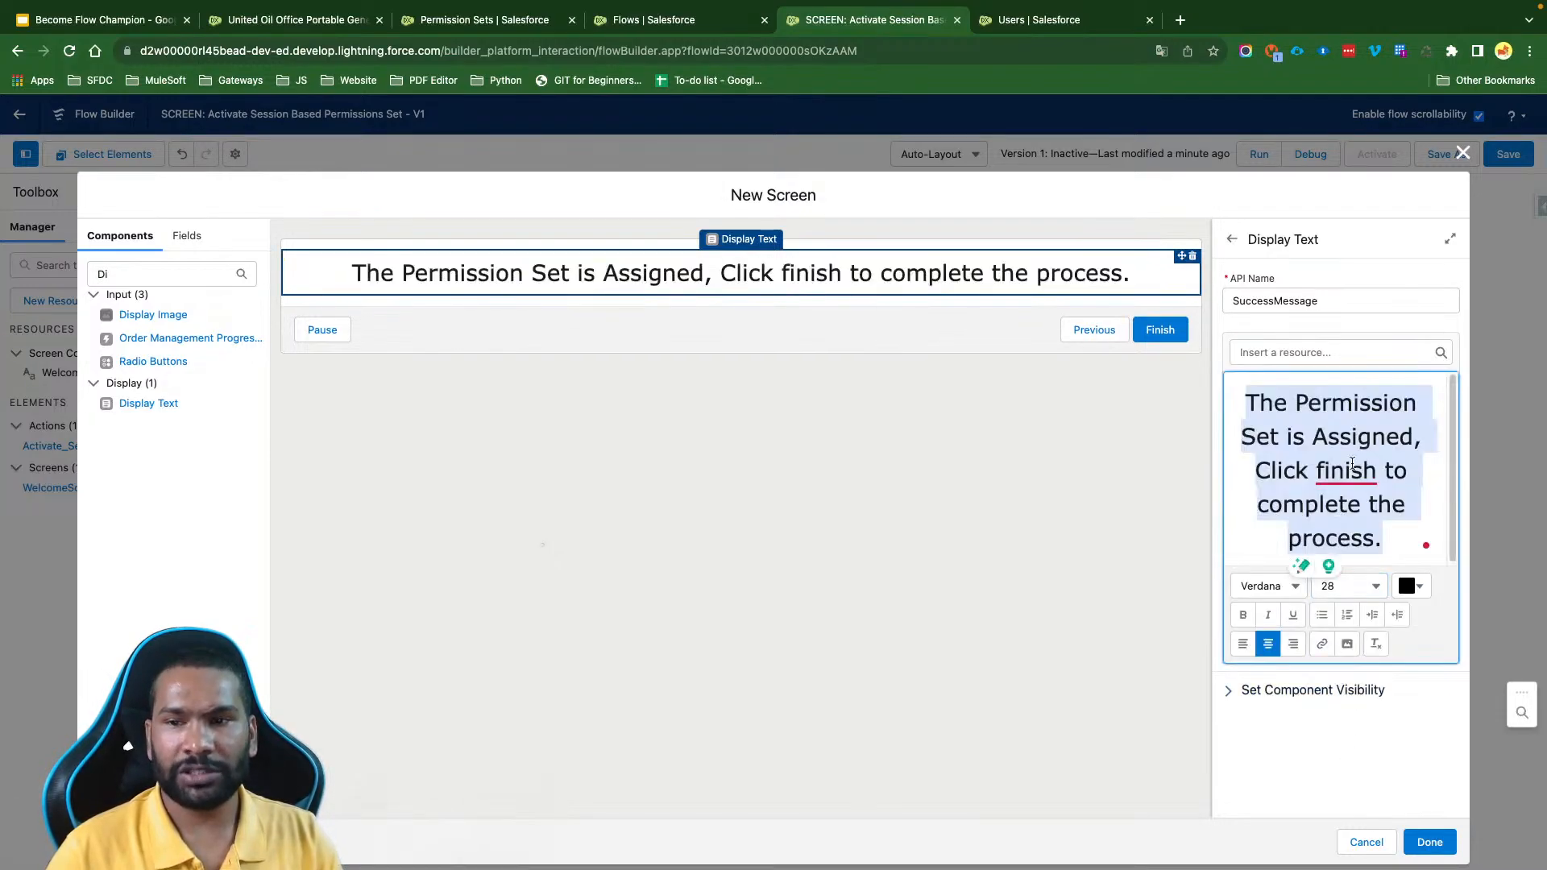
- Correct "finish" to "Finish" in the SuccessMessage text, complete the screen, and save the flow
{"action": "right_click", "coordinate": [1352, 470]}
{"action": "left_click", "coordinate": [1330, 506]}
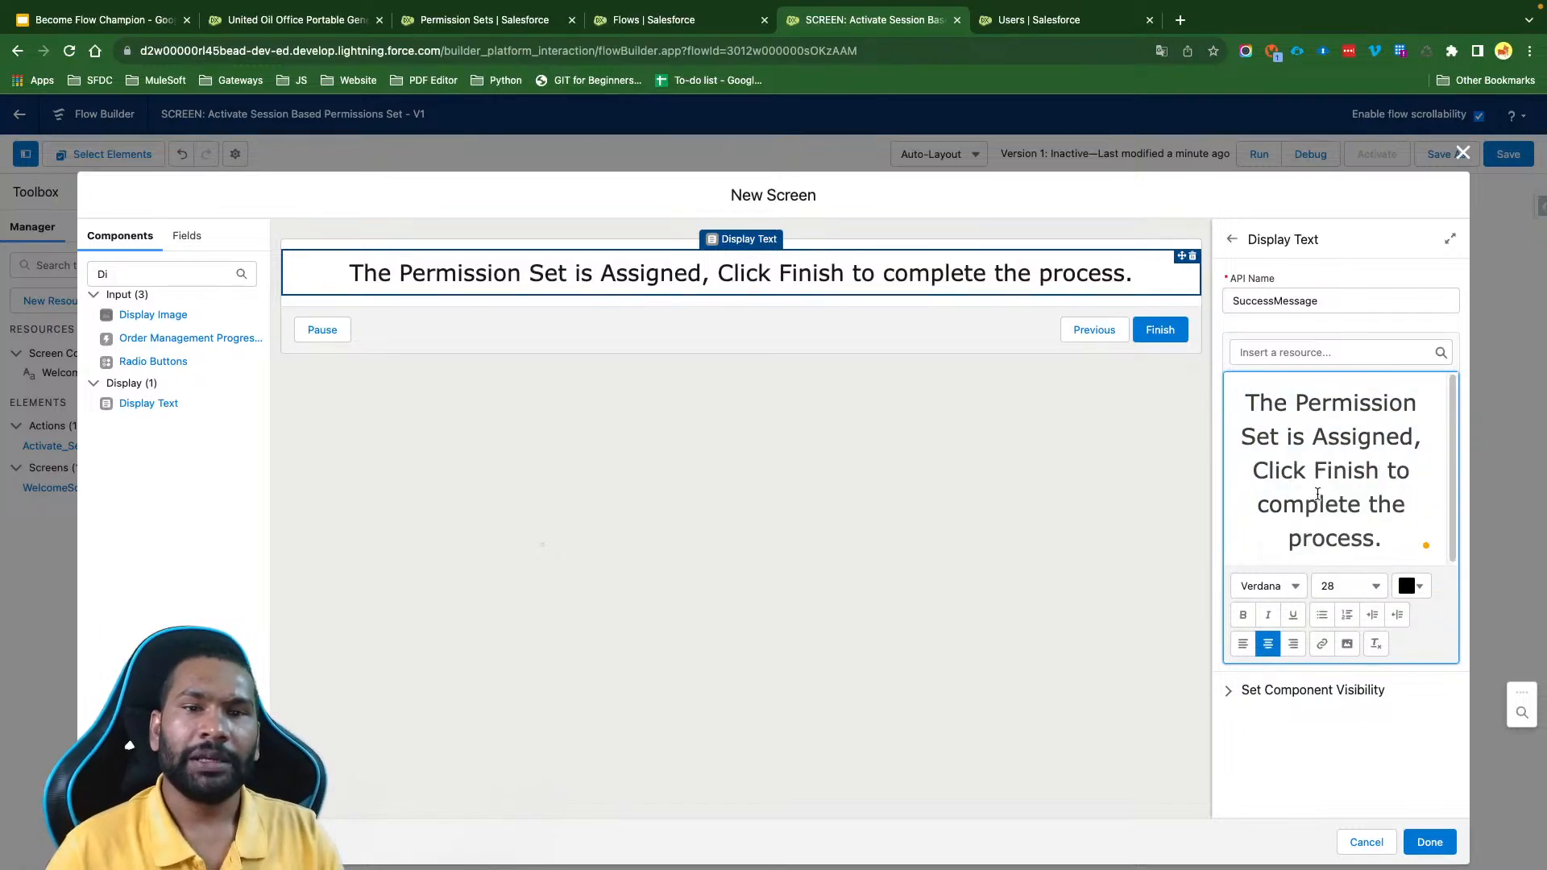
{"action": "left_click", "coordinate": [1429, 841]}
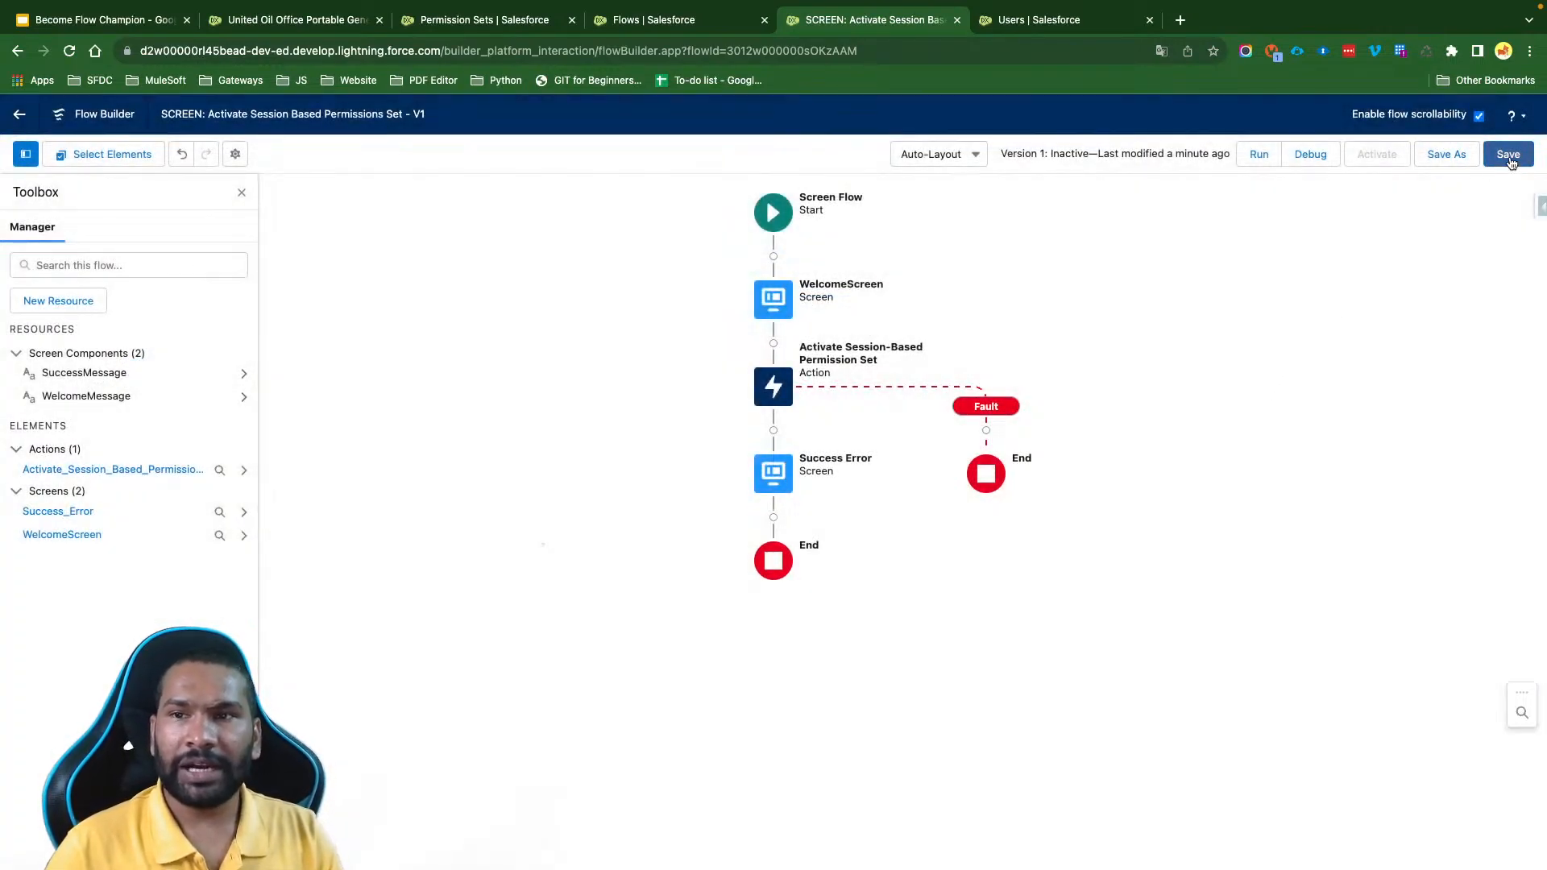
{"action": "left_click", "coordinate": [1505, 155]}
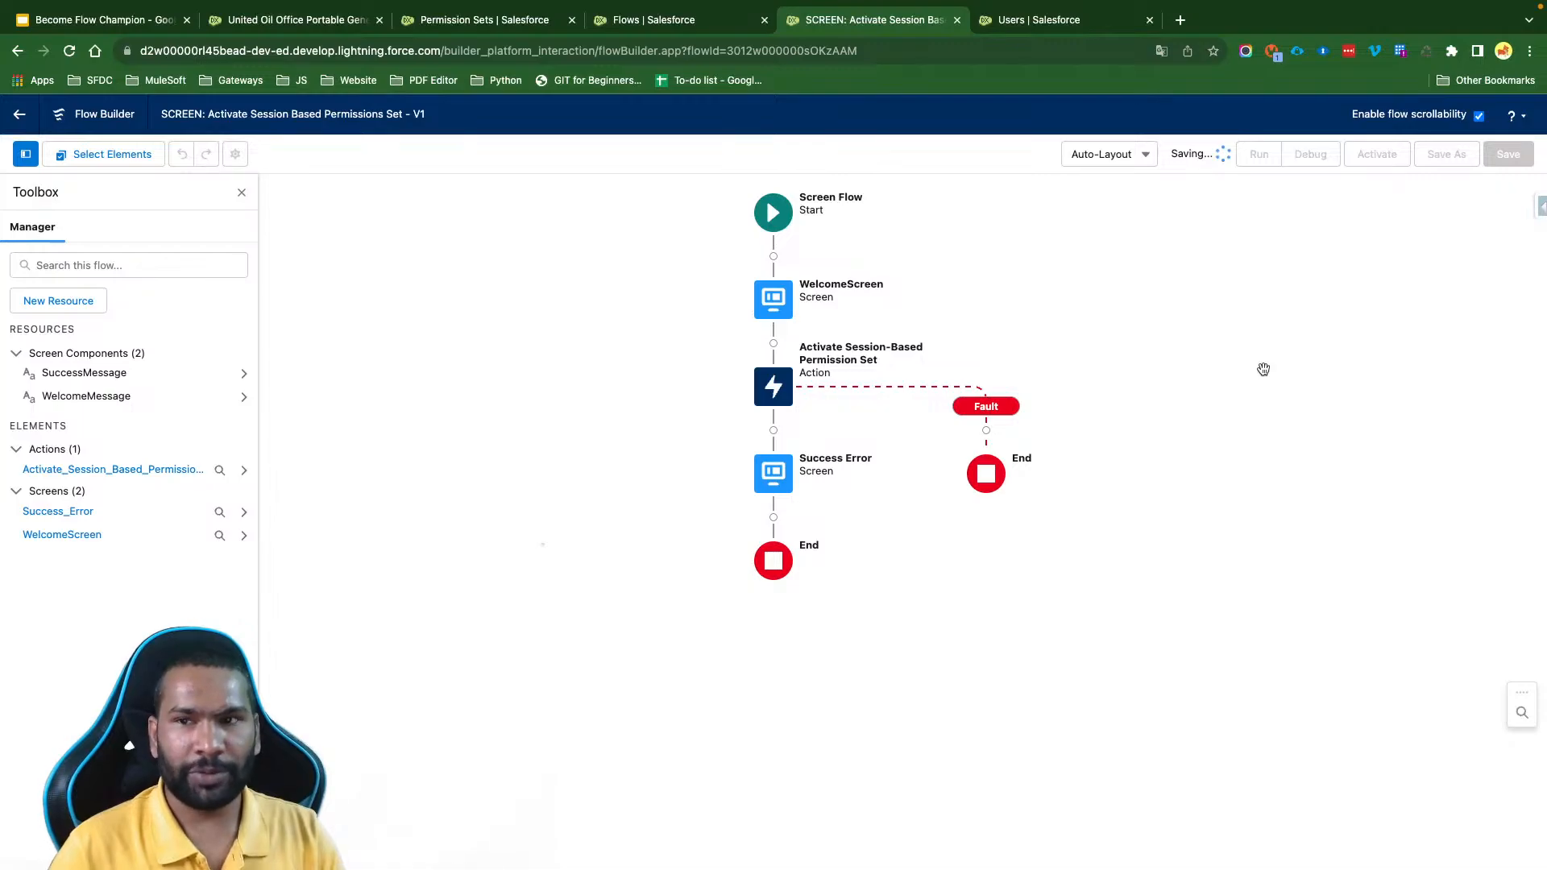
- Add a Screen element on the fault path, label it "Error Screen" with API name ErrorScreen, and hide its header
{"action": "left_click", "coordinate": [987, 431]}
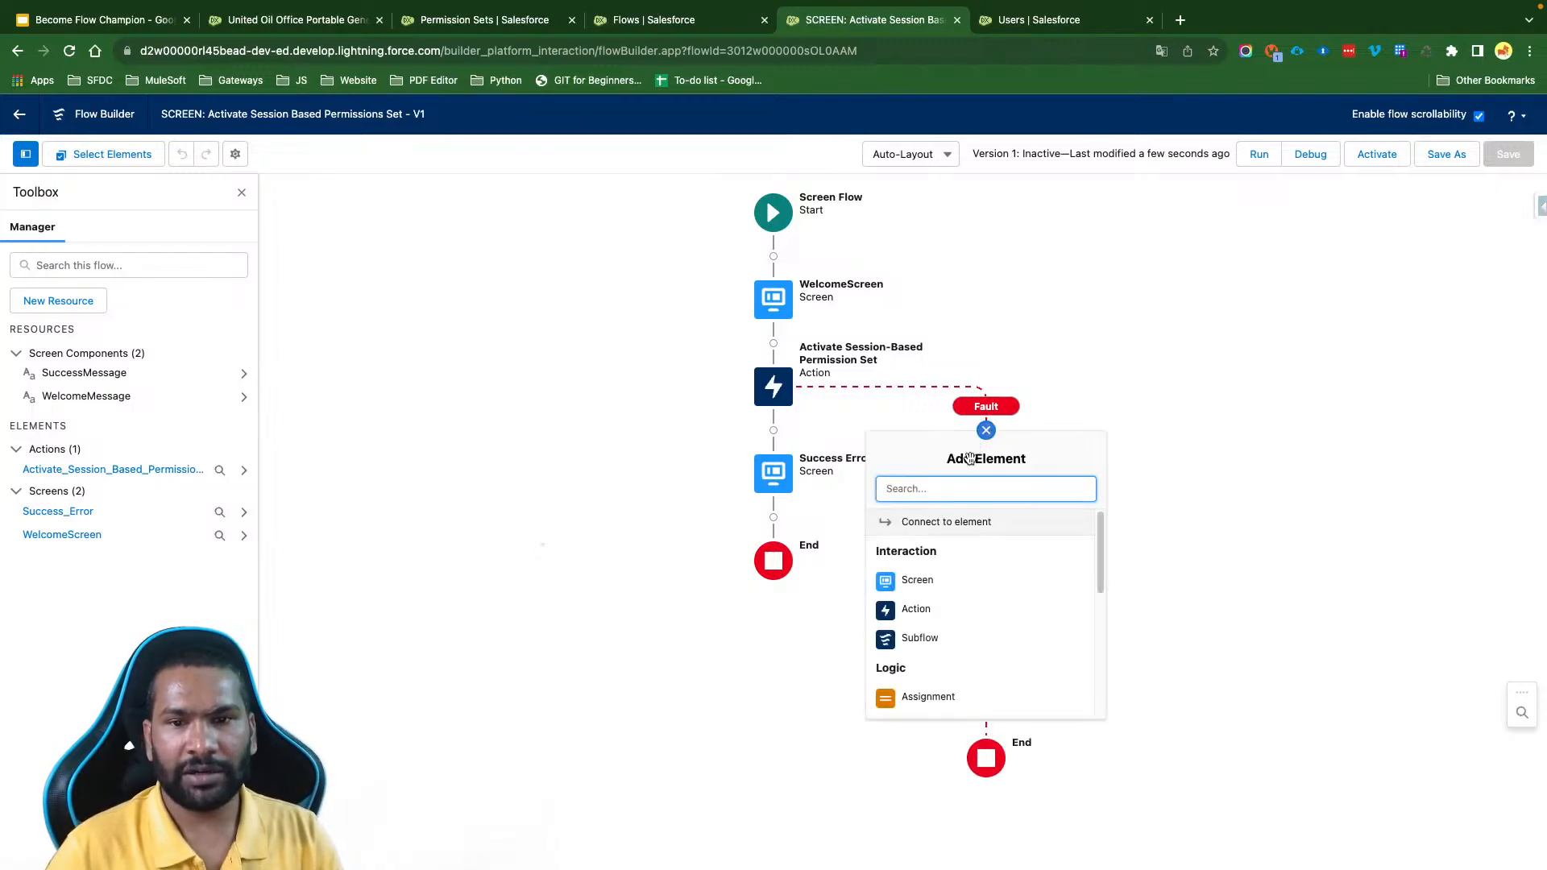
{"action": "left_click", "coordinate": [916, 581]}
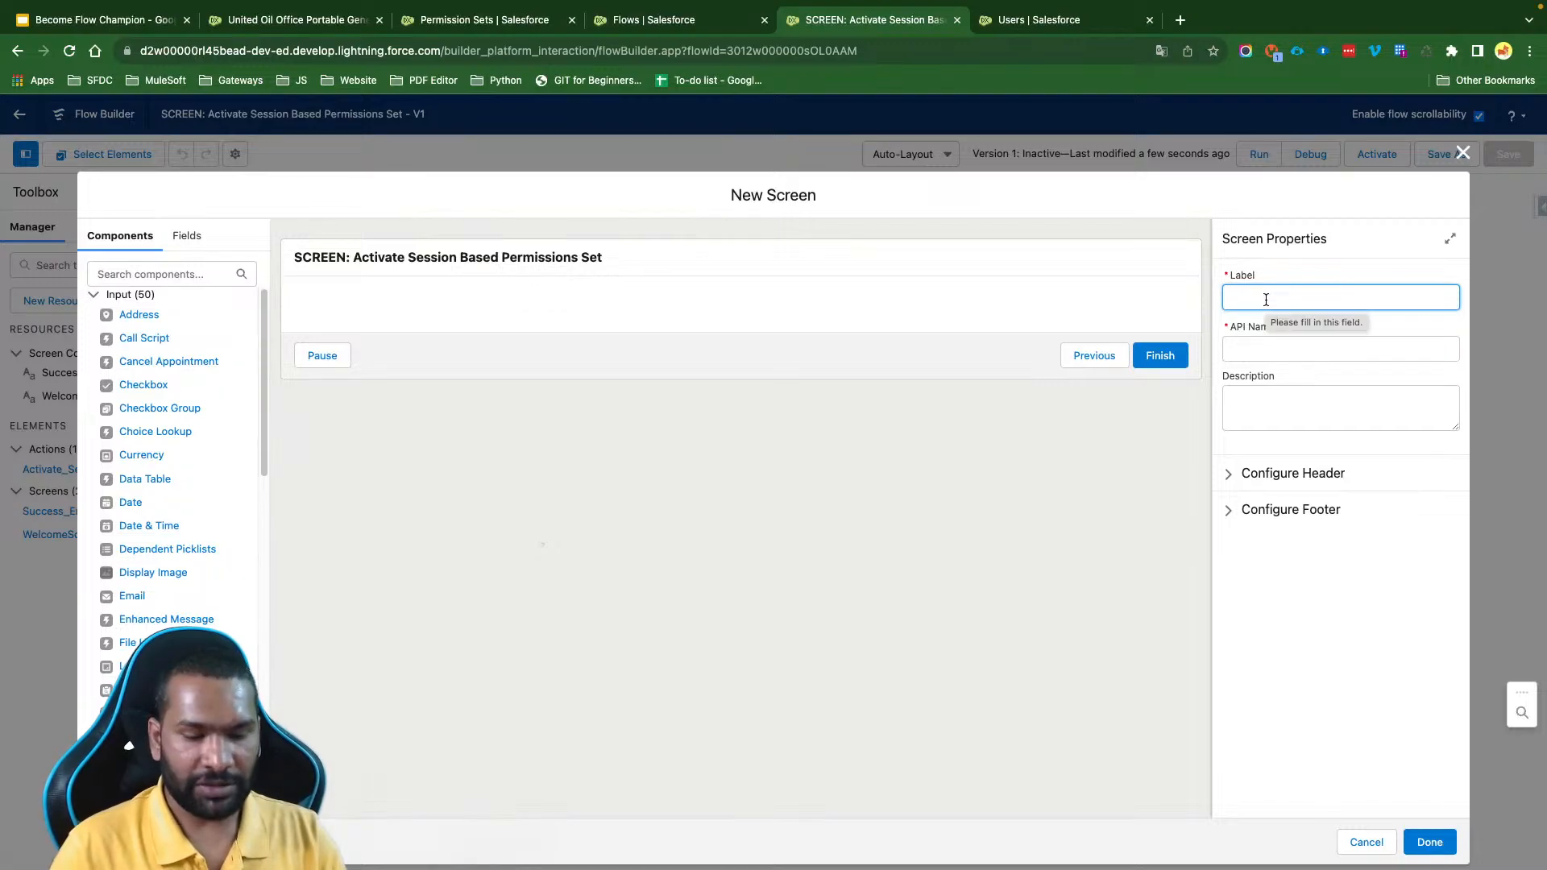
{"action": "type", "text": "Error S"}
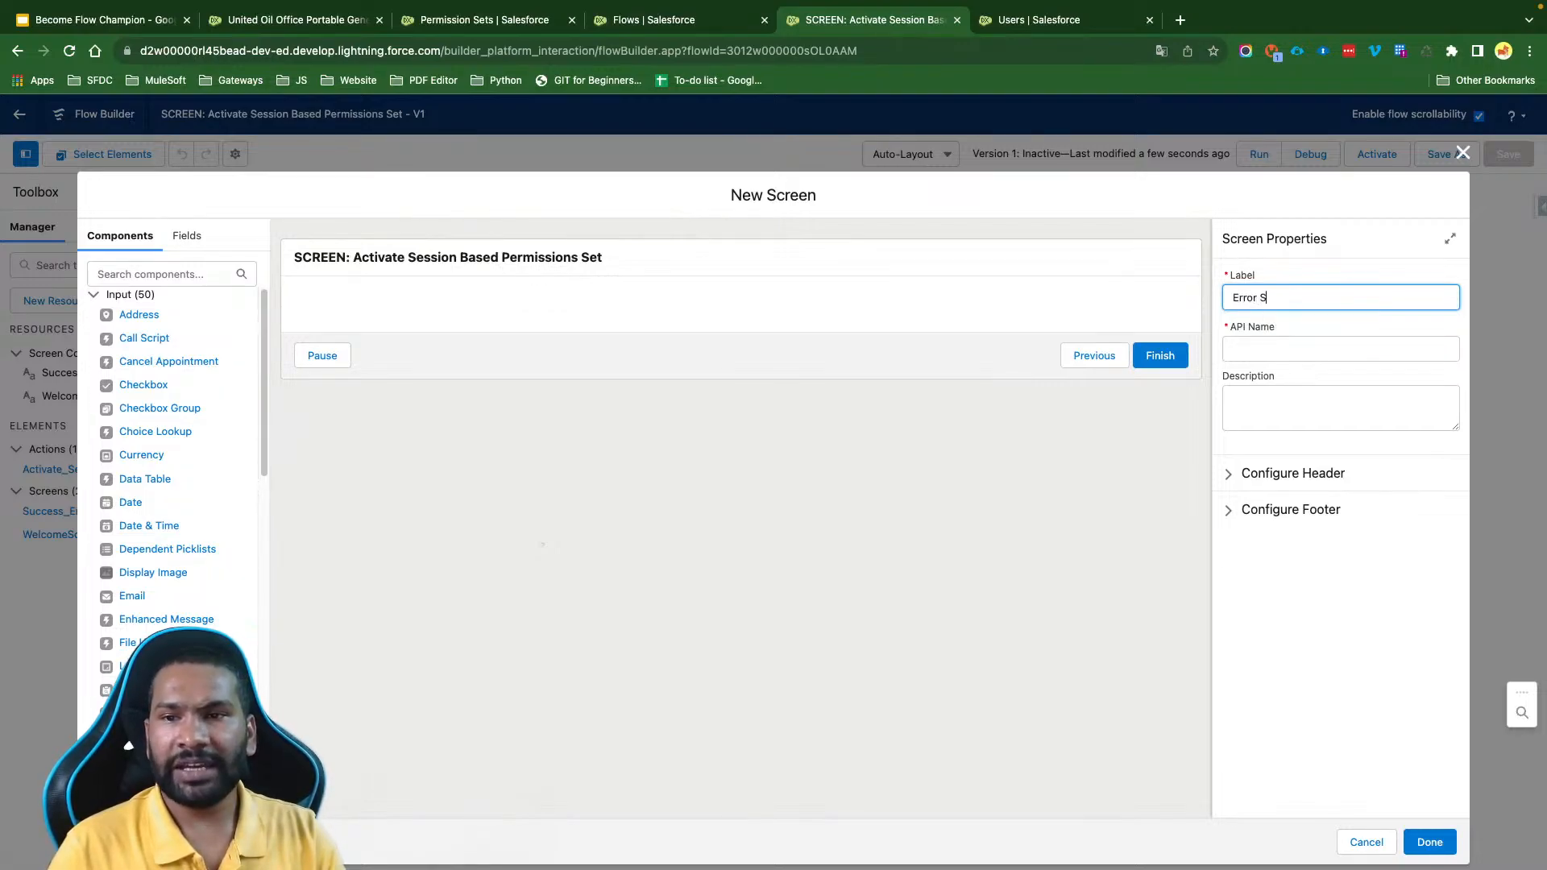
{"action": "type", "text": "creen"}
{"action": "key", "text": "Tab"}
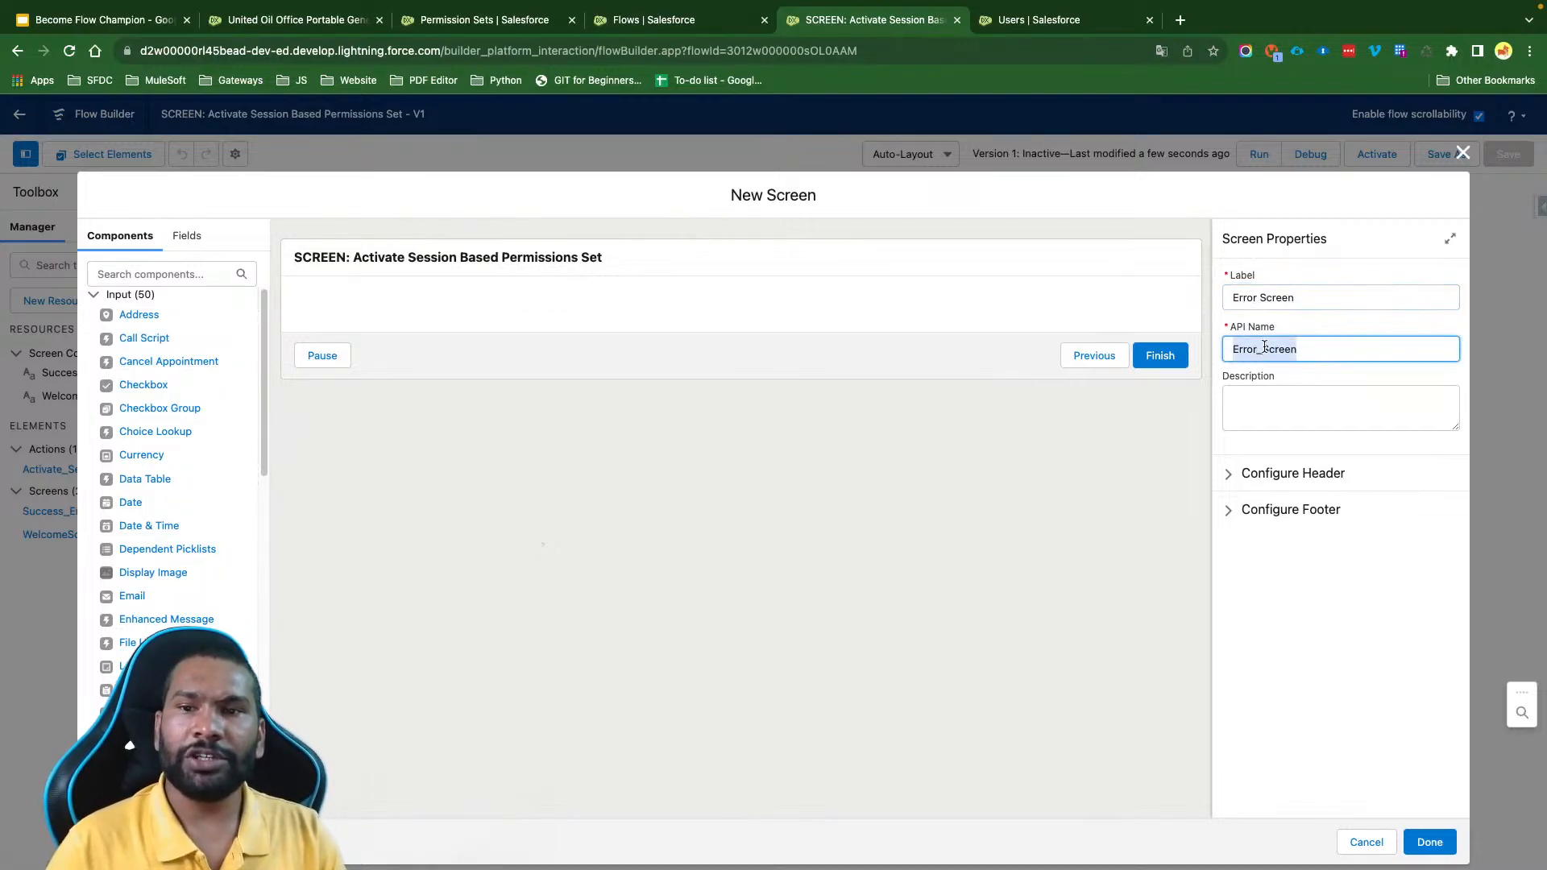
{"action": "left_click", "coordinate": [1263, 349]}
{"action": "key", "text": "BackSpace"}
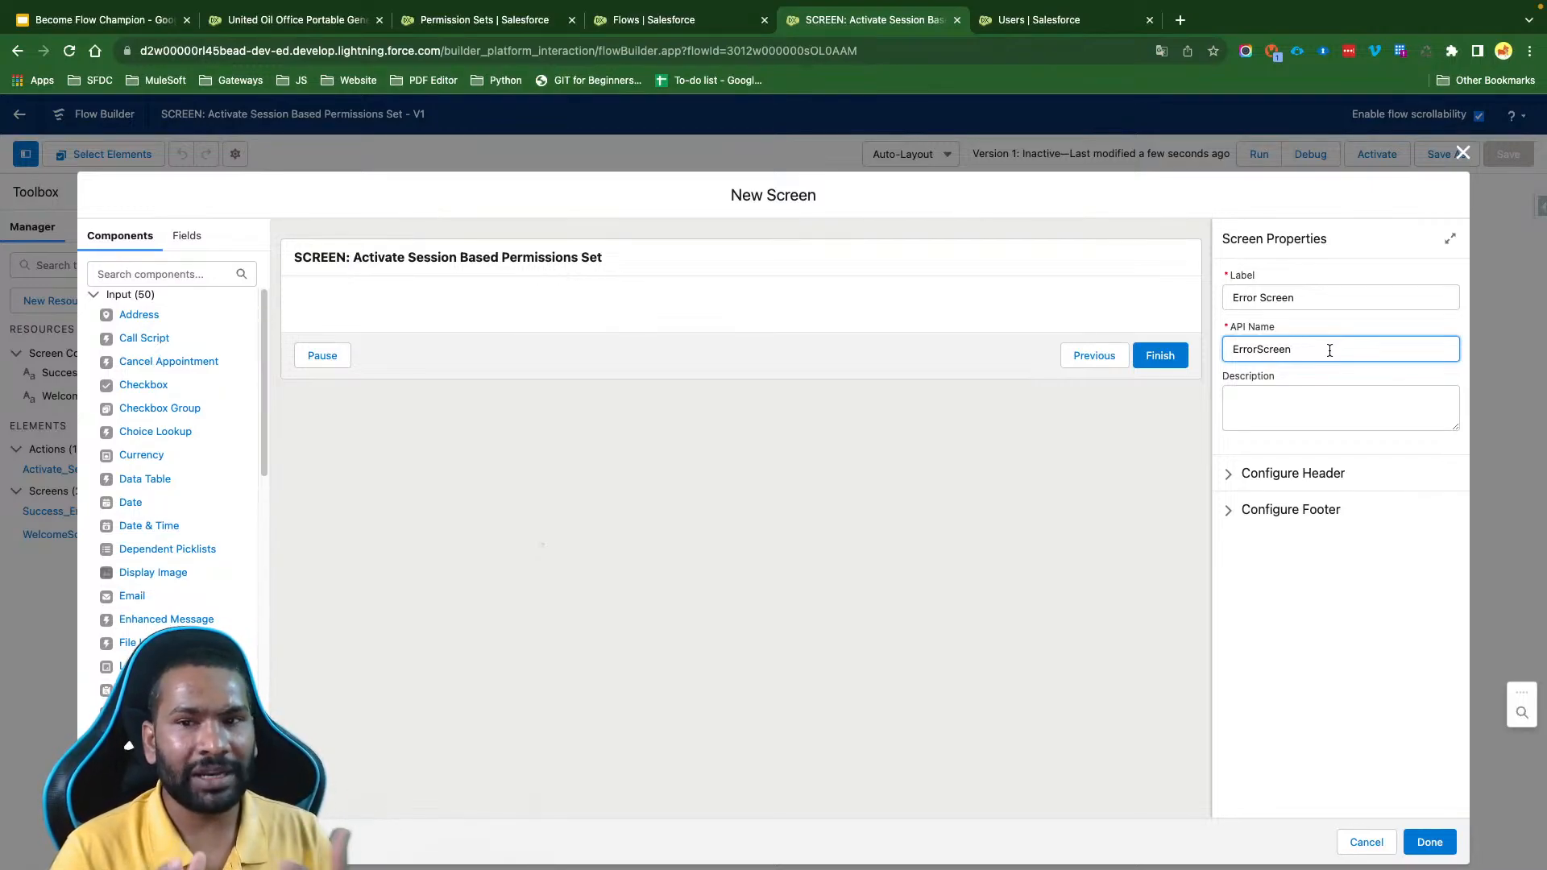
{"action": "left_click", "coordinate": [1292, 474]}
{"action": "left_click", "coordinate": [1274, 499]}
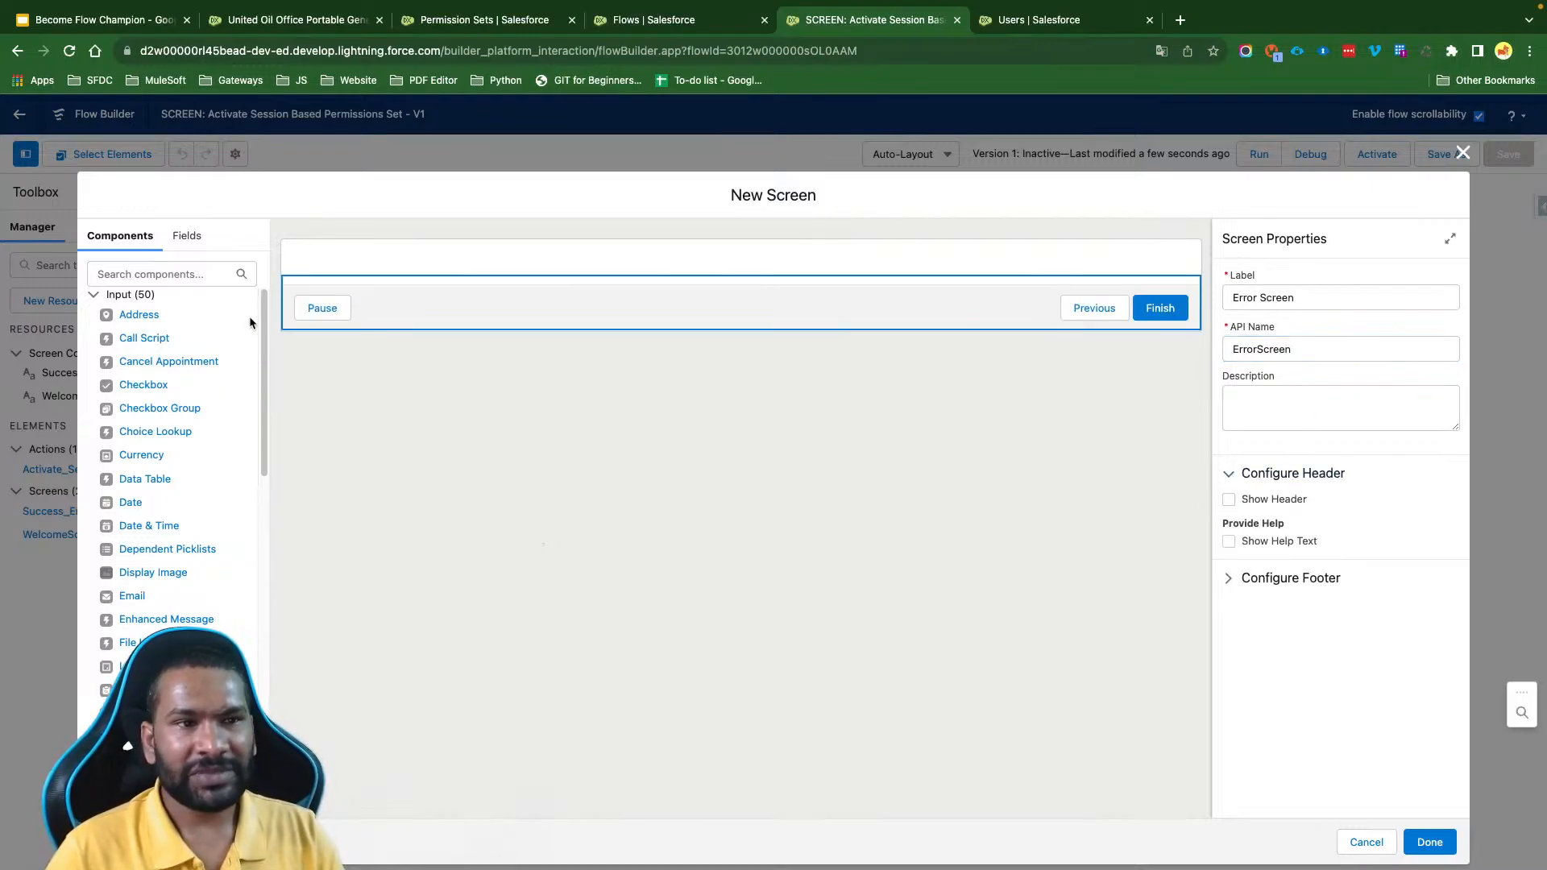
- Add a Display Text component to the error screen and give it the API name ErrorMessage
{"action": "left_click", "coordinate": [169, 274]}
{"action": "type", "text": "dis"}
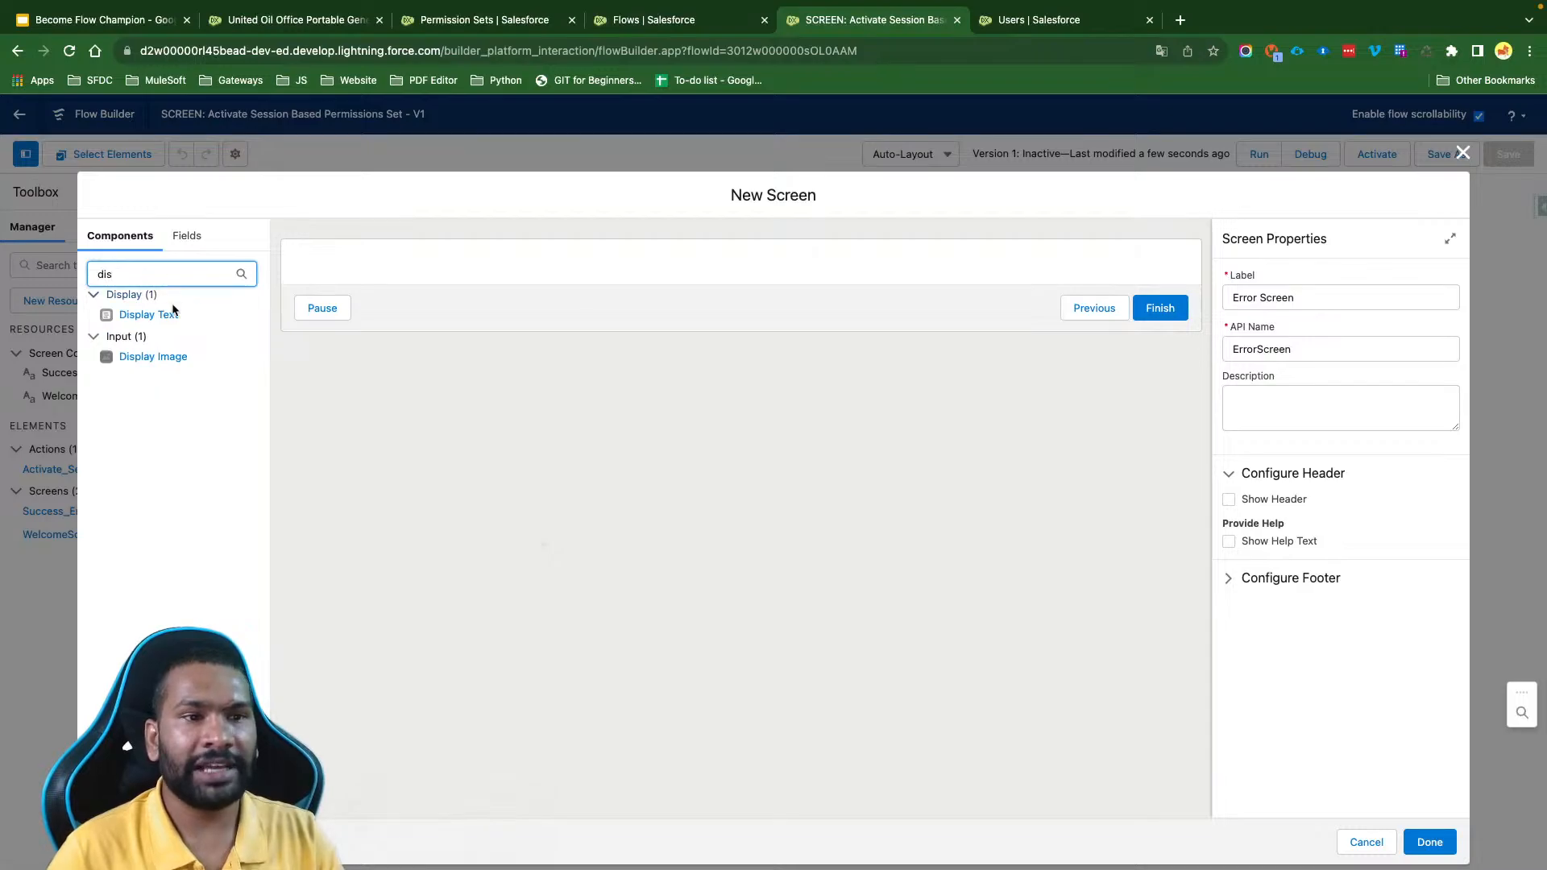
{"action": "left_click_drag", "start_coordinate": [138, 321], "coordinate": [298, 282]}
{"action": "left_click", "coordinate": [1253, 302]}
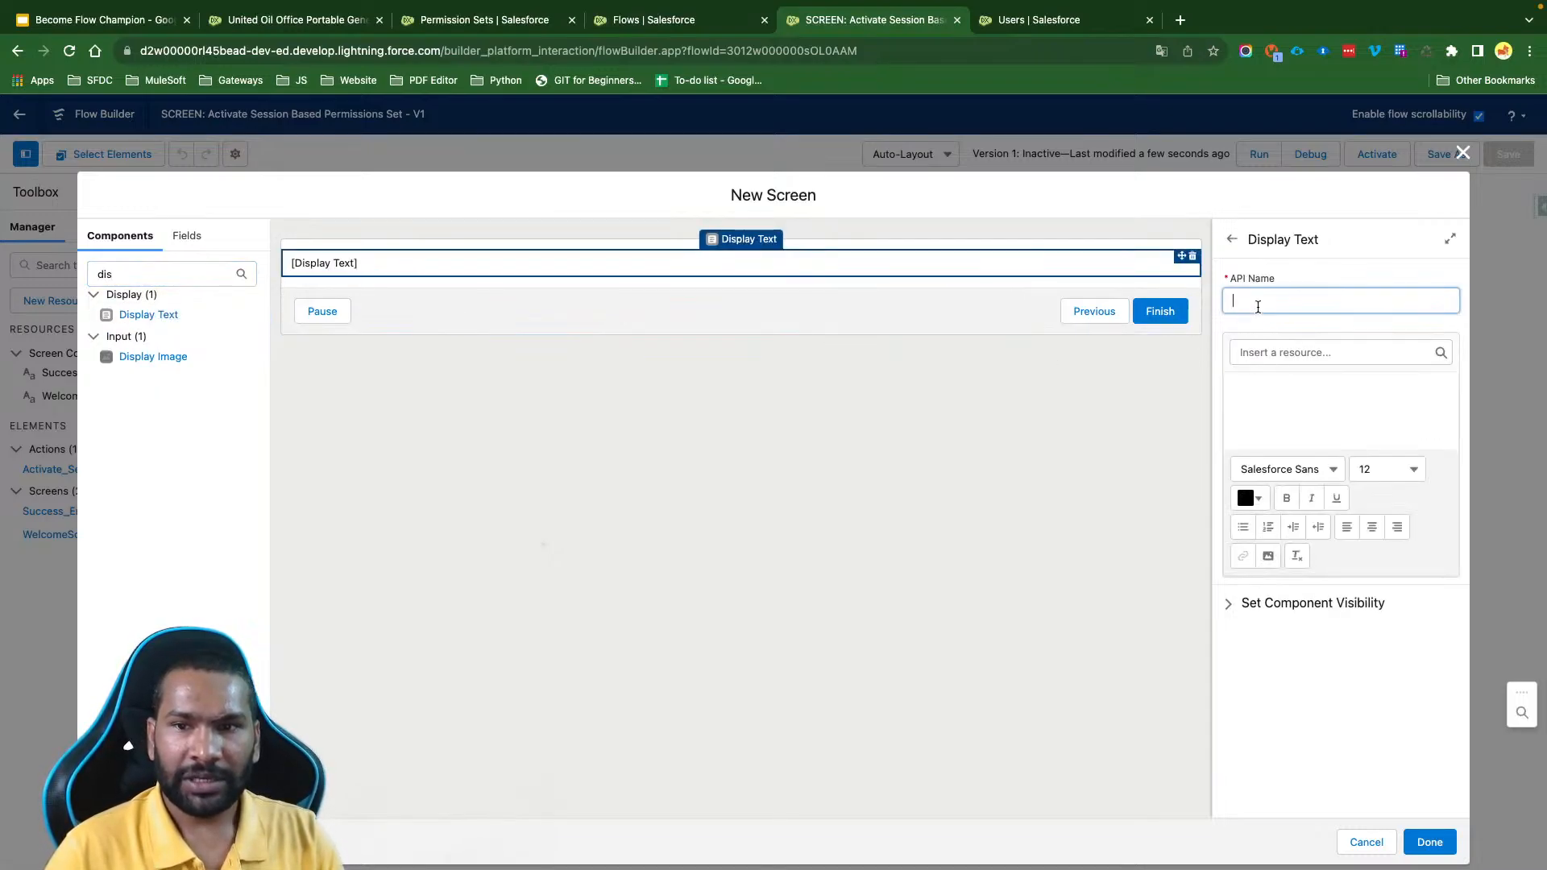
{"action": "type", "text": "Error Me"}
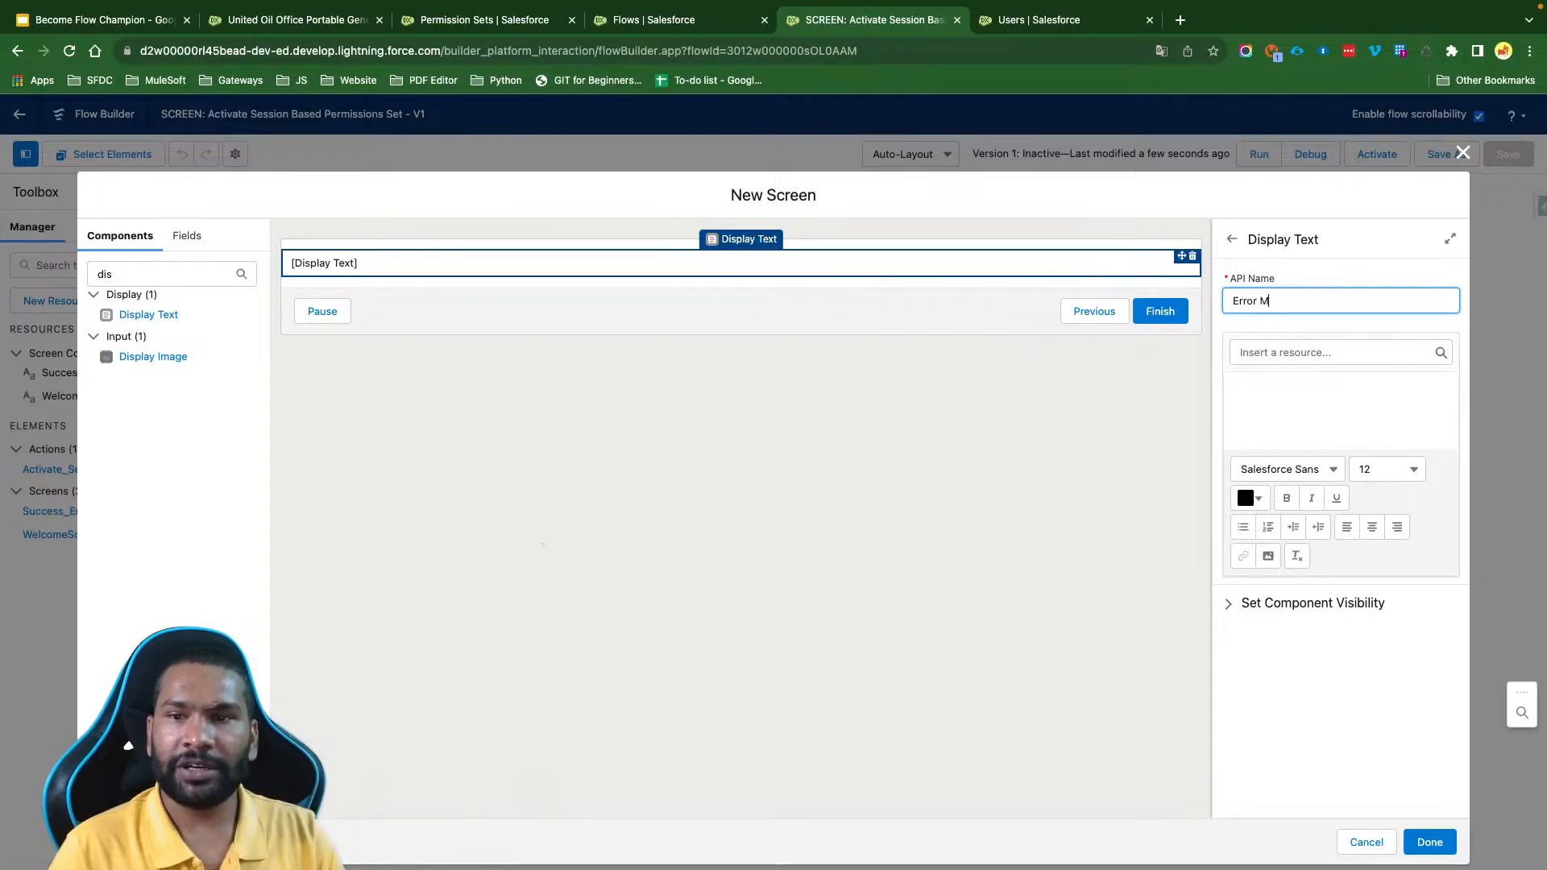
{"action": "key", "text": "BackSpace"}
{"action": "key", "text": "BackSpace"}
{"action": "key", "text": "BackSpace"}
{"action": "type", "text": "Message"}
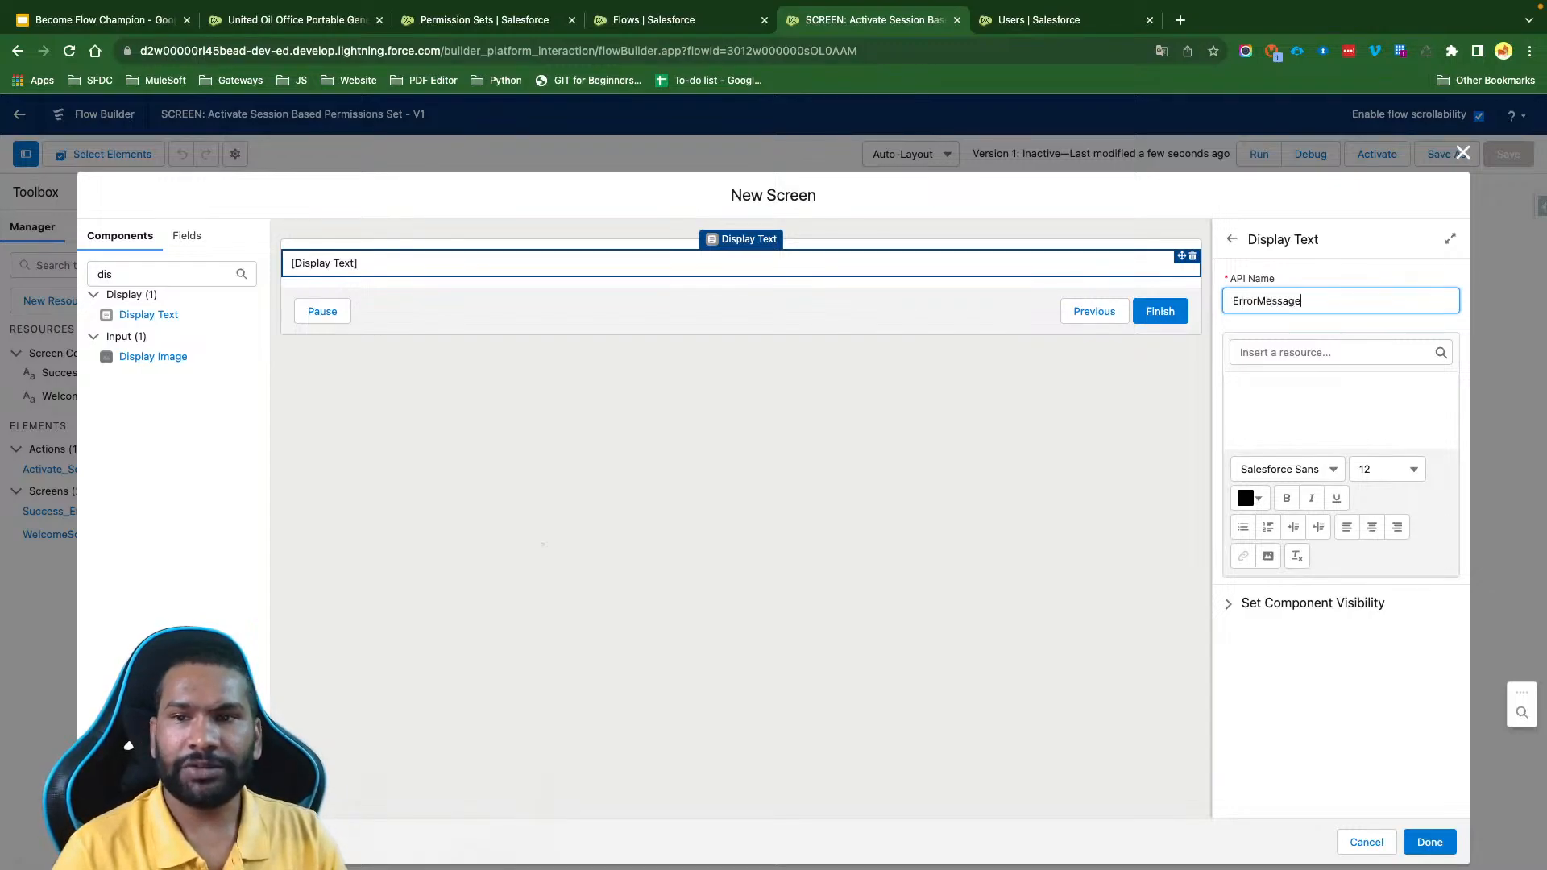
- Insert the global variable {!$Flow.FaultMessage} as the ErrorMessage content
{"action": "left_click", "coordinate": [1286, 404]}
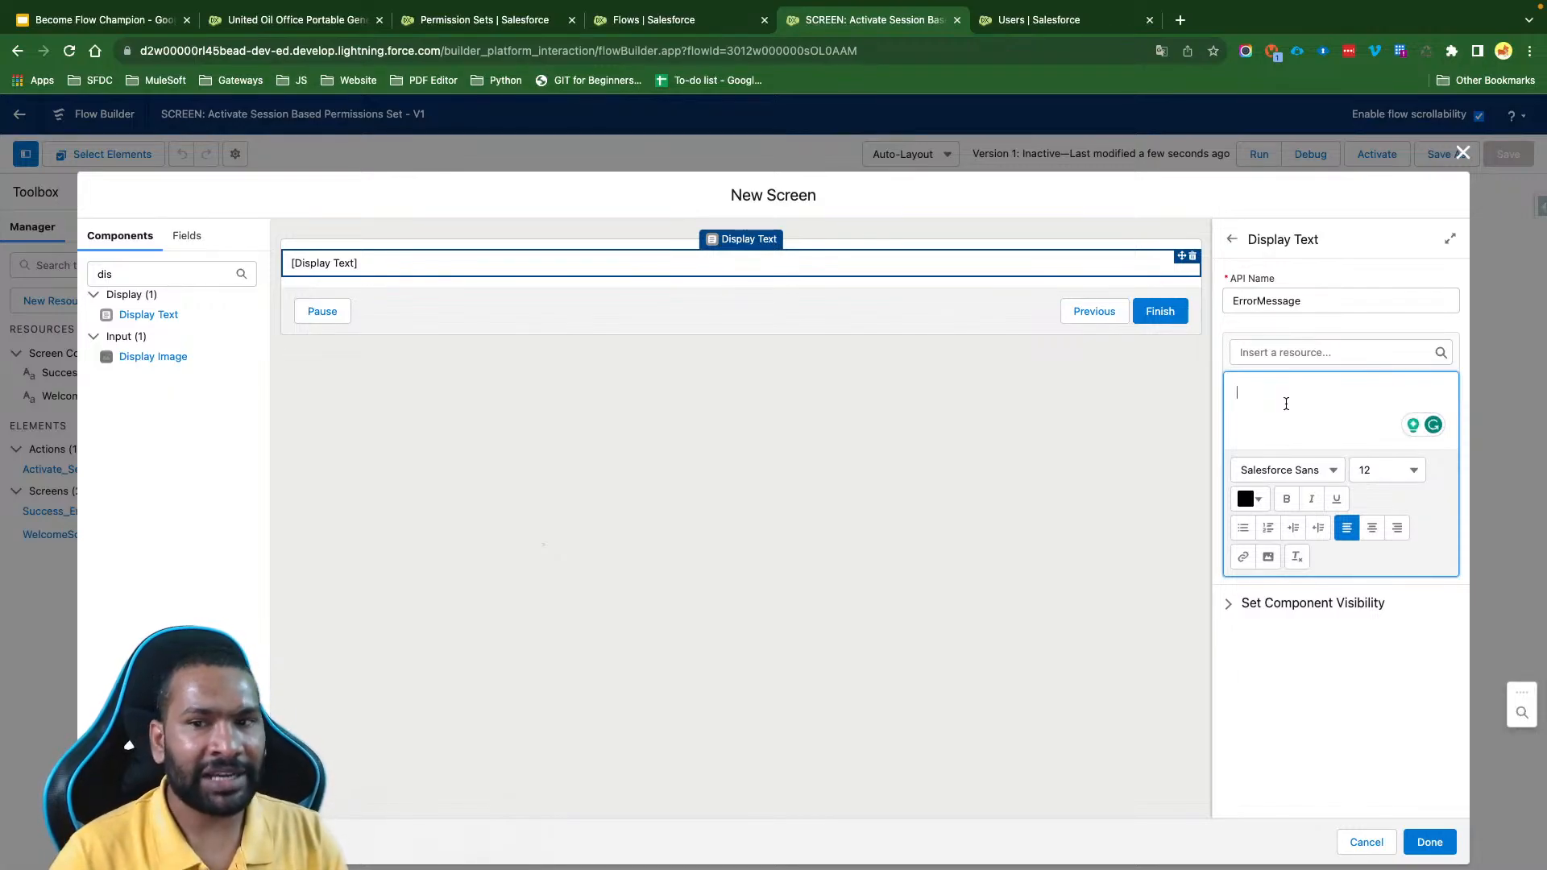
{"action": "left_click", "coordinate": [1284, 354]}
{"action": "type", "text": "Fl"}
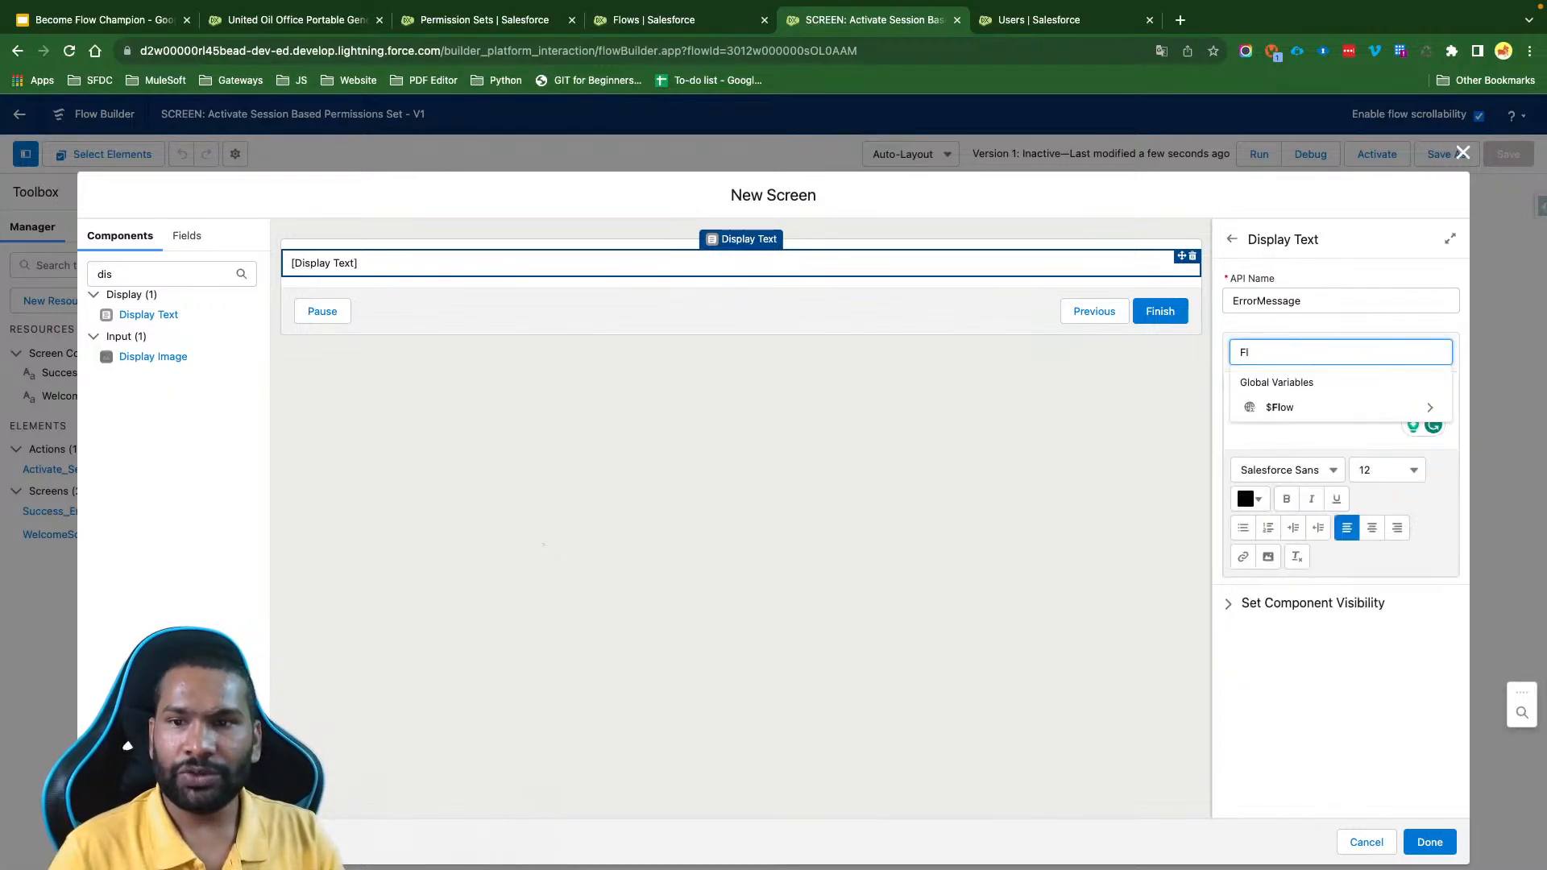
{"action": "type", "text": "ow"}
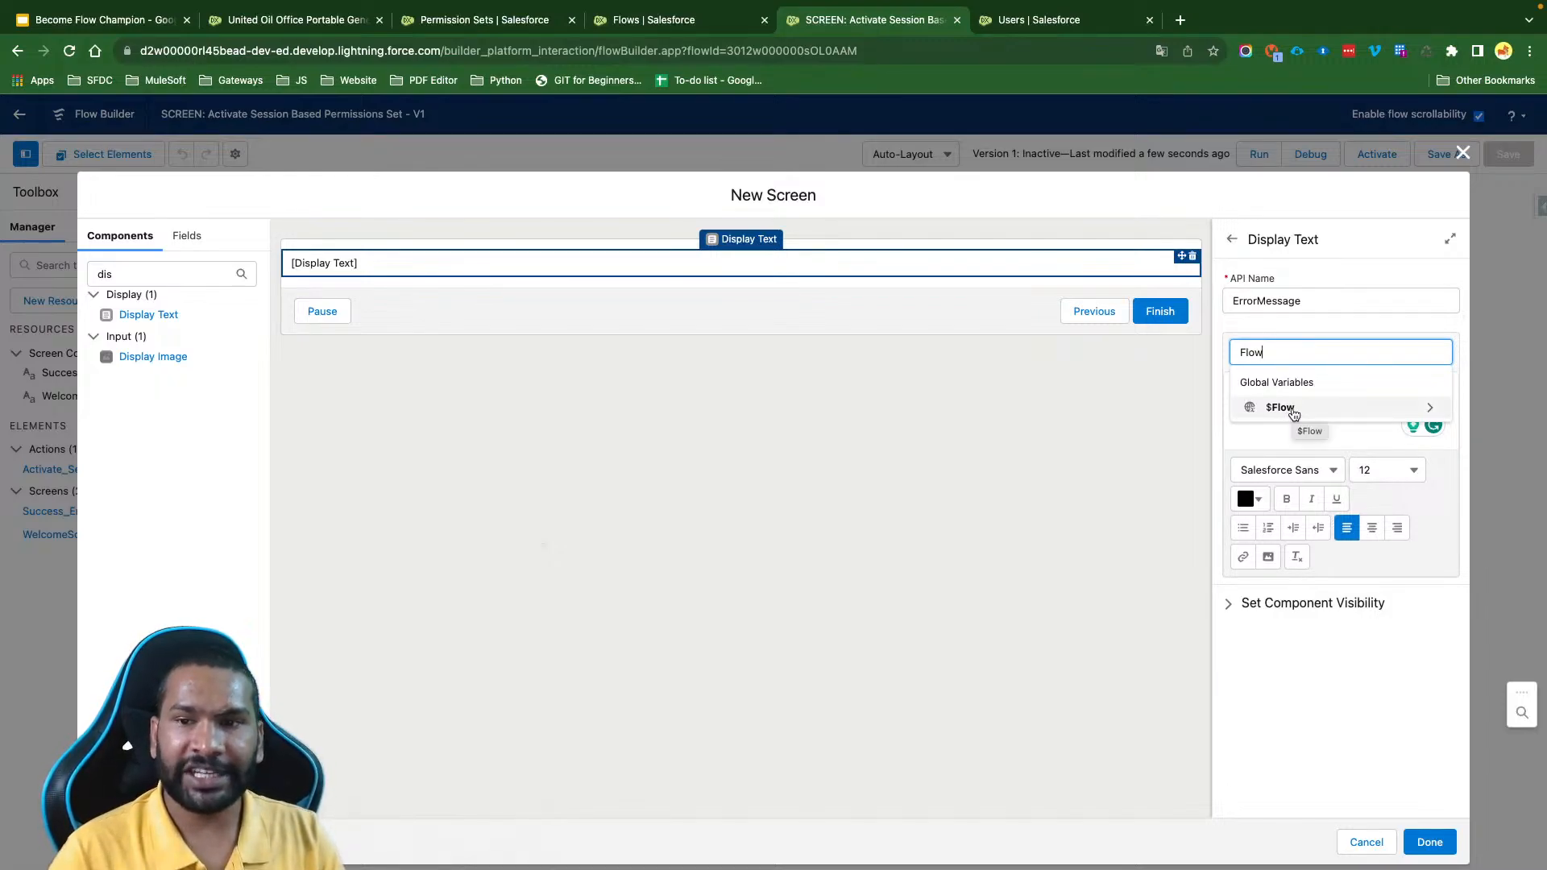
{"action": "left_click", "coordinate": [1290, 409]}
{"action": "type", "text": "au"}
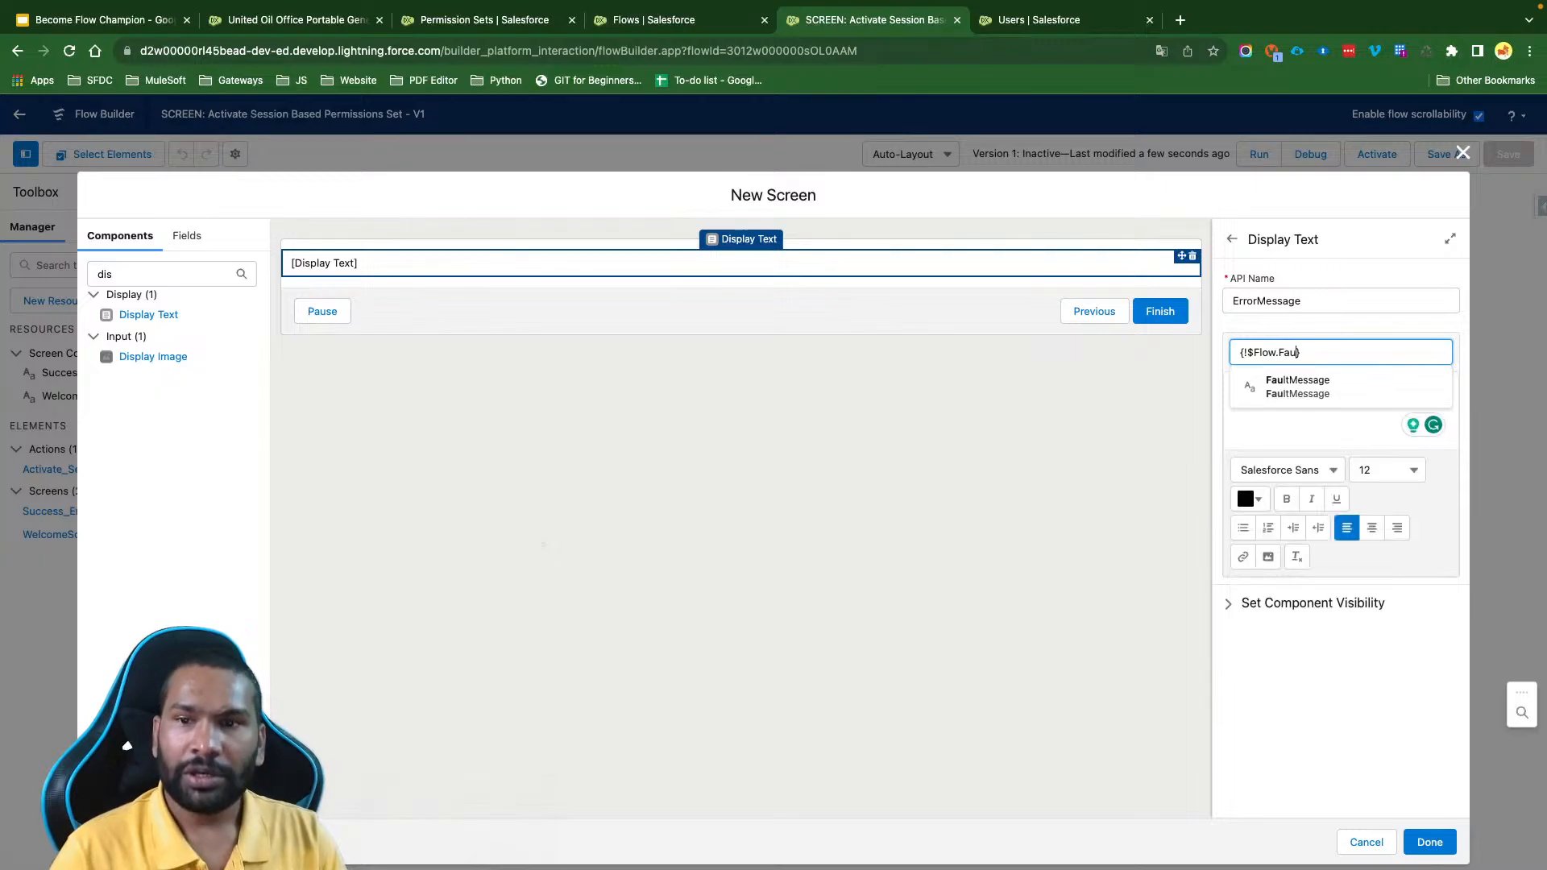
{"action": "left_click", "coordinate": [1320, 415]}
{"action": "left_click", "coordinate": [1290, 351]}
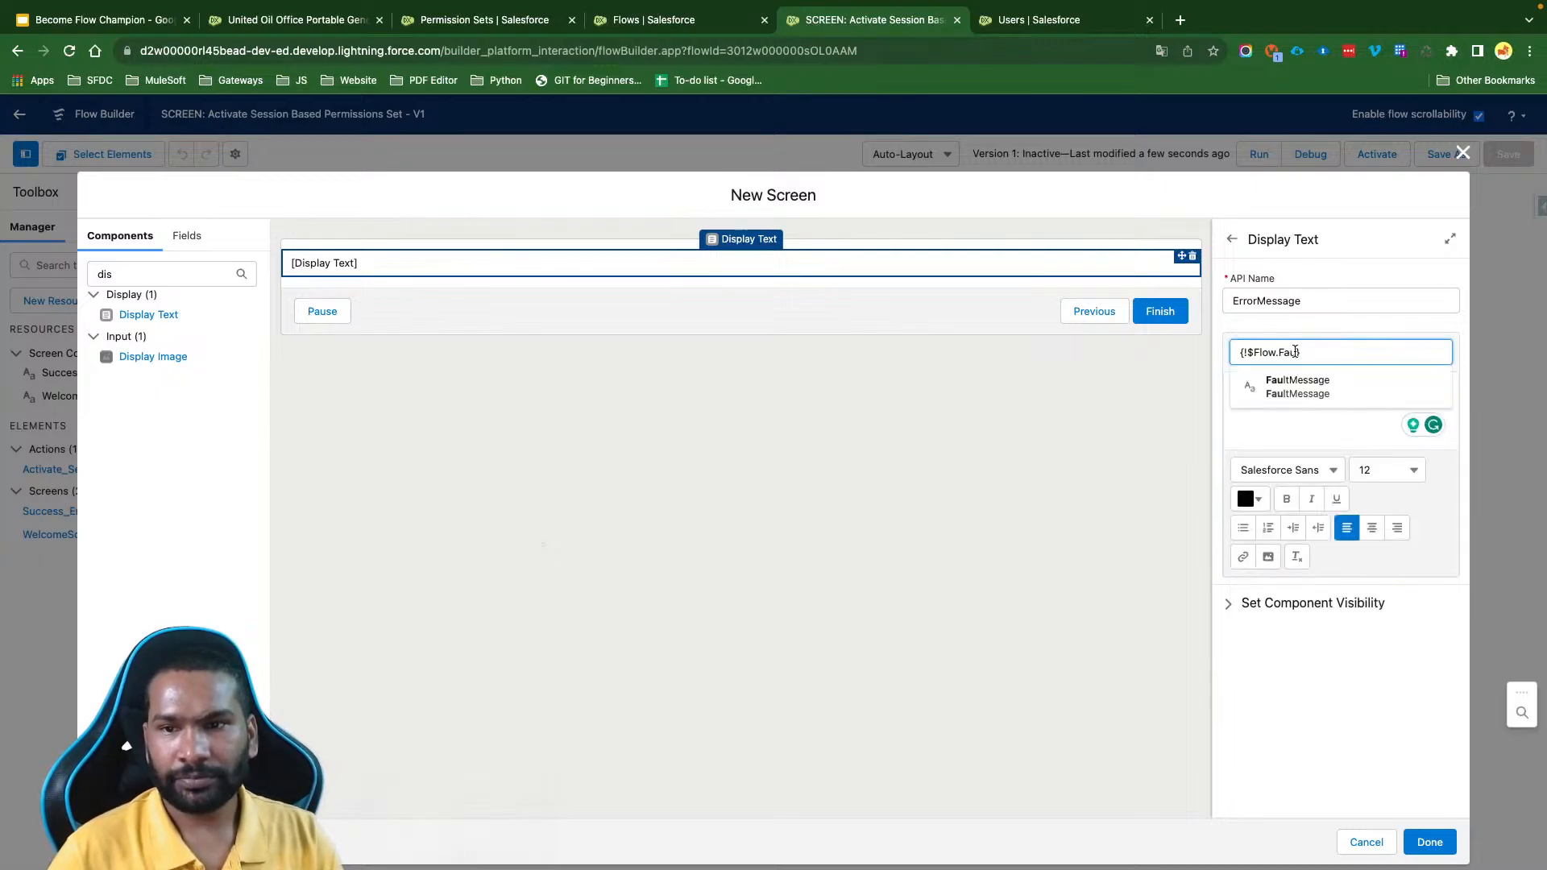
{"action": "left_click", "coordinate": [1321, 382]}
- Center the fault message text, color it red (#ED0707), complete the screen, and save the flow
{"action": "left_click_drag", "start_coordinate": [1346, 392], "coordinate": [1237, 392]}
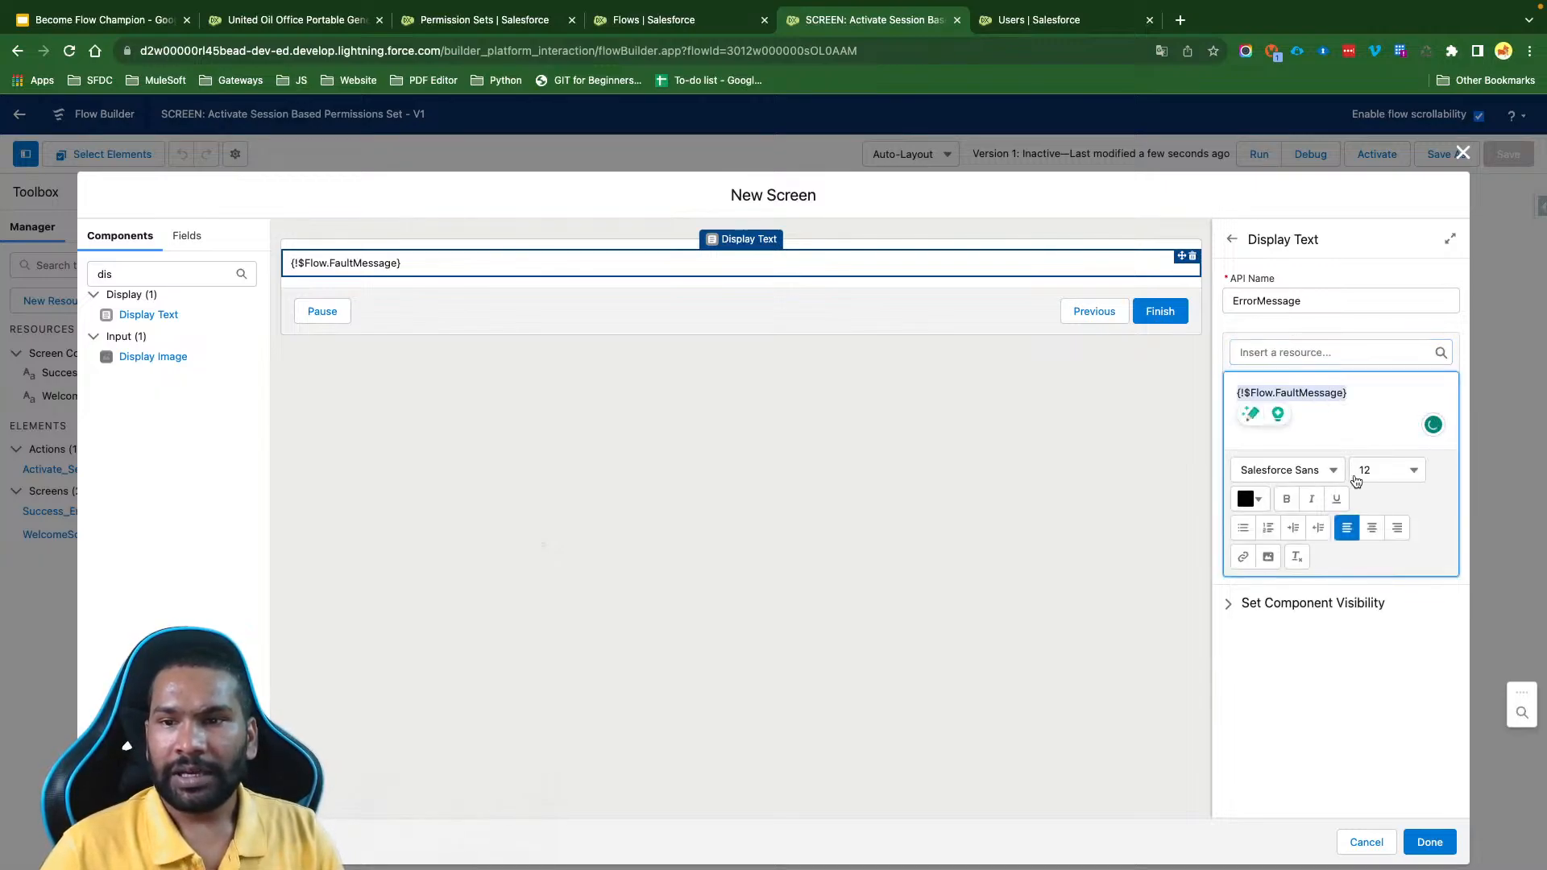
{"action": "left_click", "coordinate": [1373, 528]}
{"action": "left_click", "coordinate": [1252, 499]}
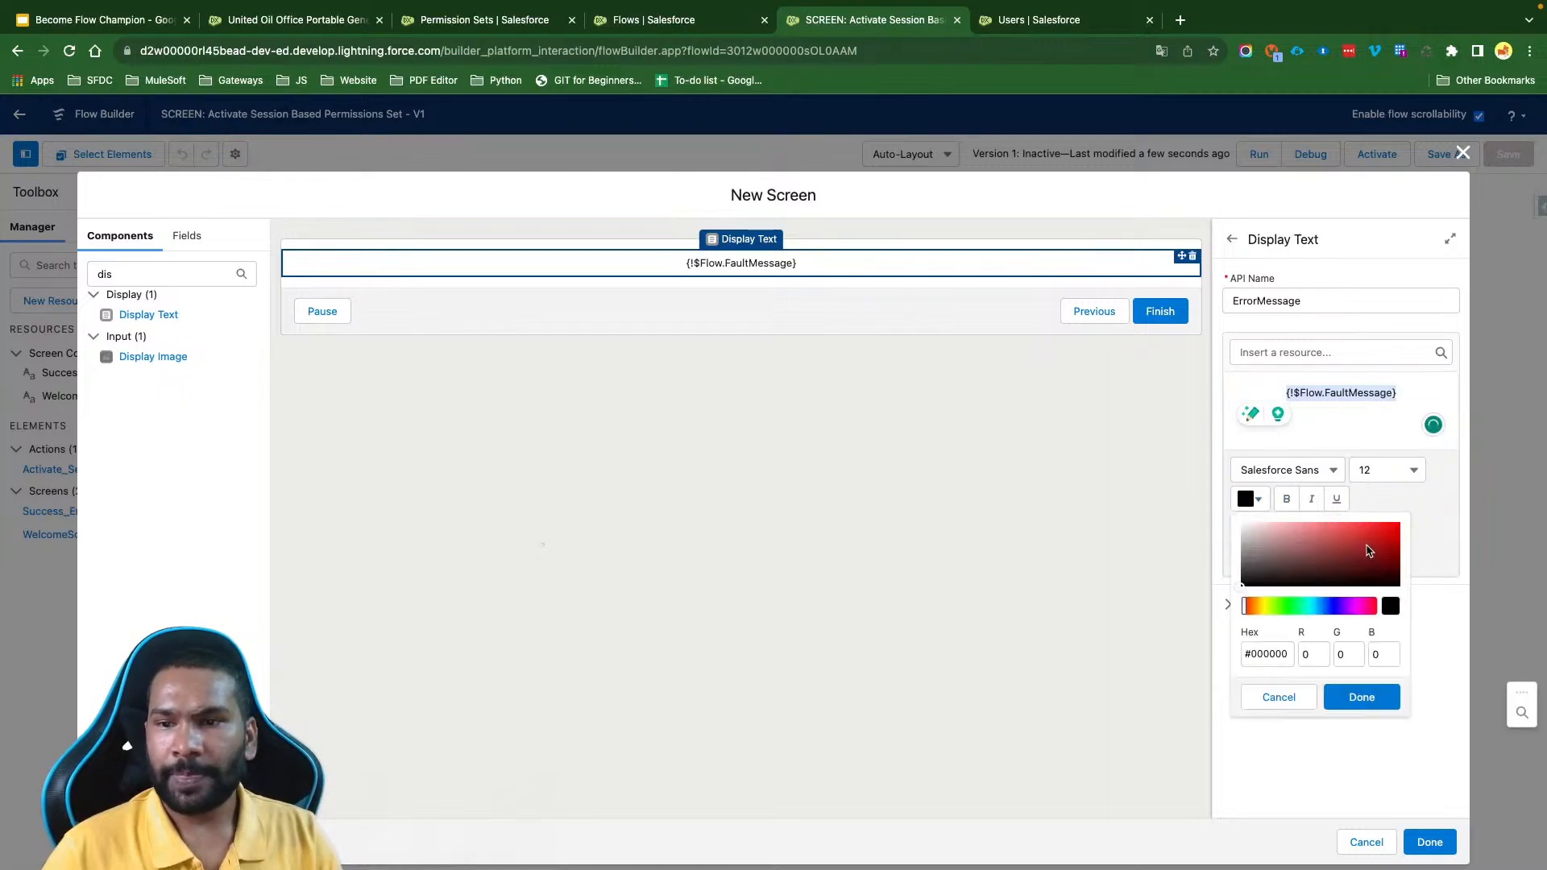
{"action": "left_click", "coordinate": [1391, 534]}
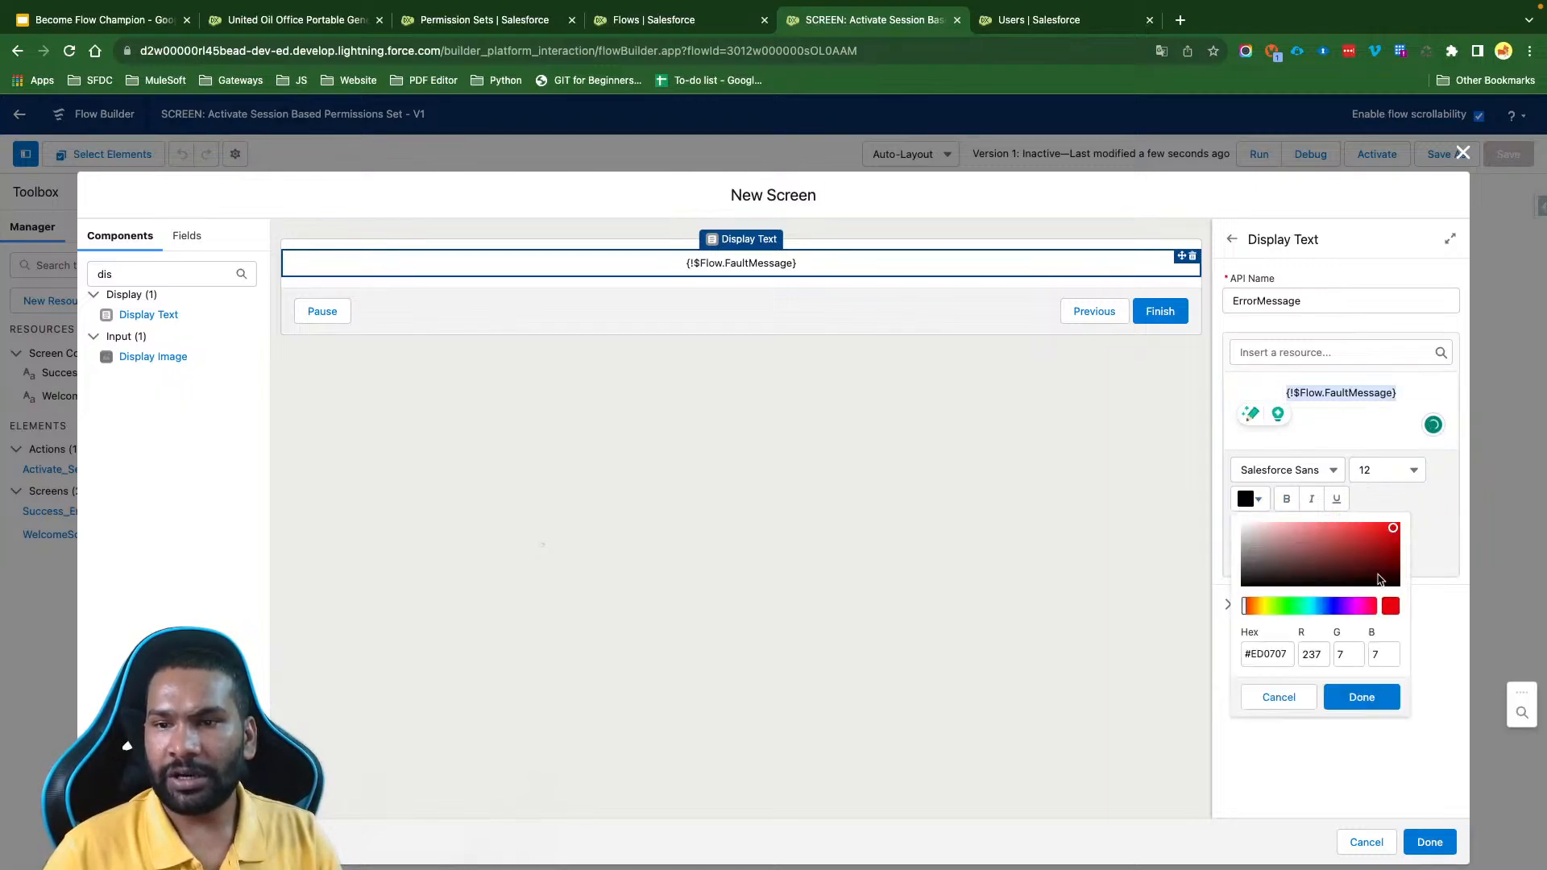
{"action": "left_click", "coordinate": [1367, 706]}
{"action": "left_click", "coordinate": [1423, 840]}
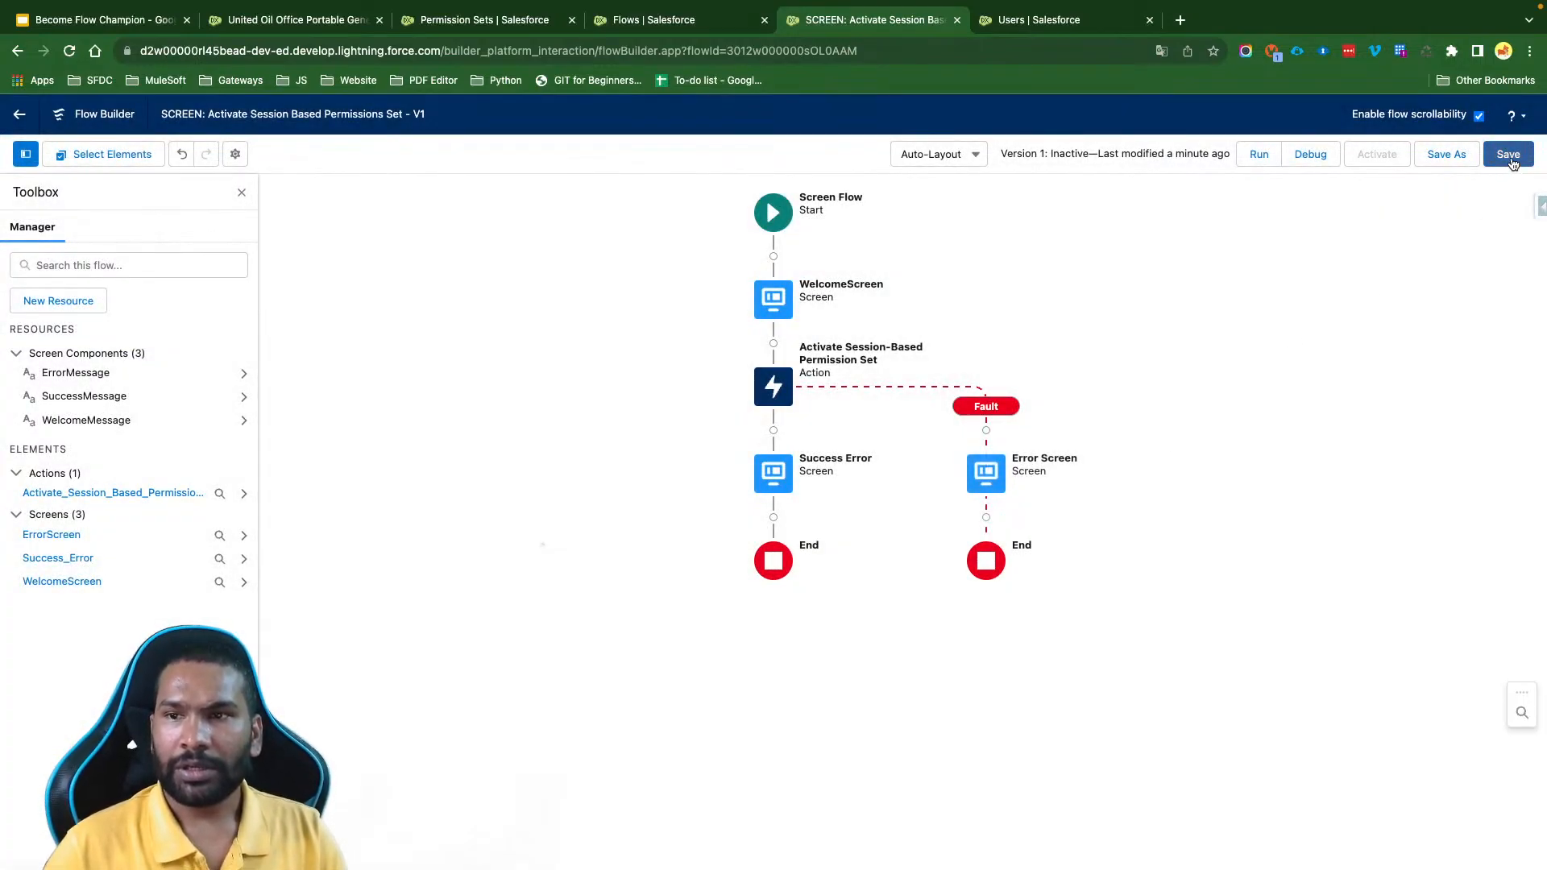
{"action": "left_click", "coordinate": [1508, 154]}
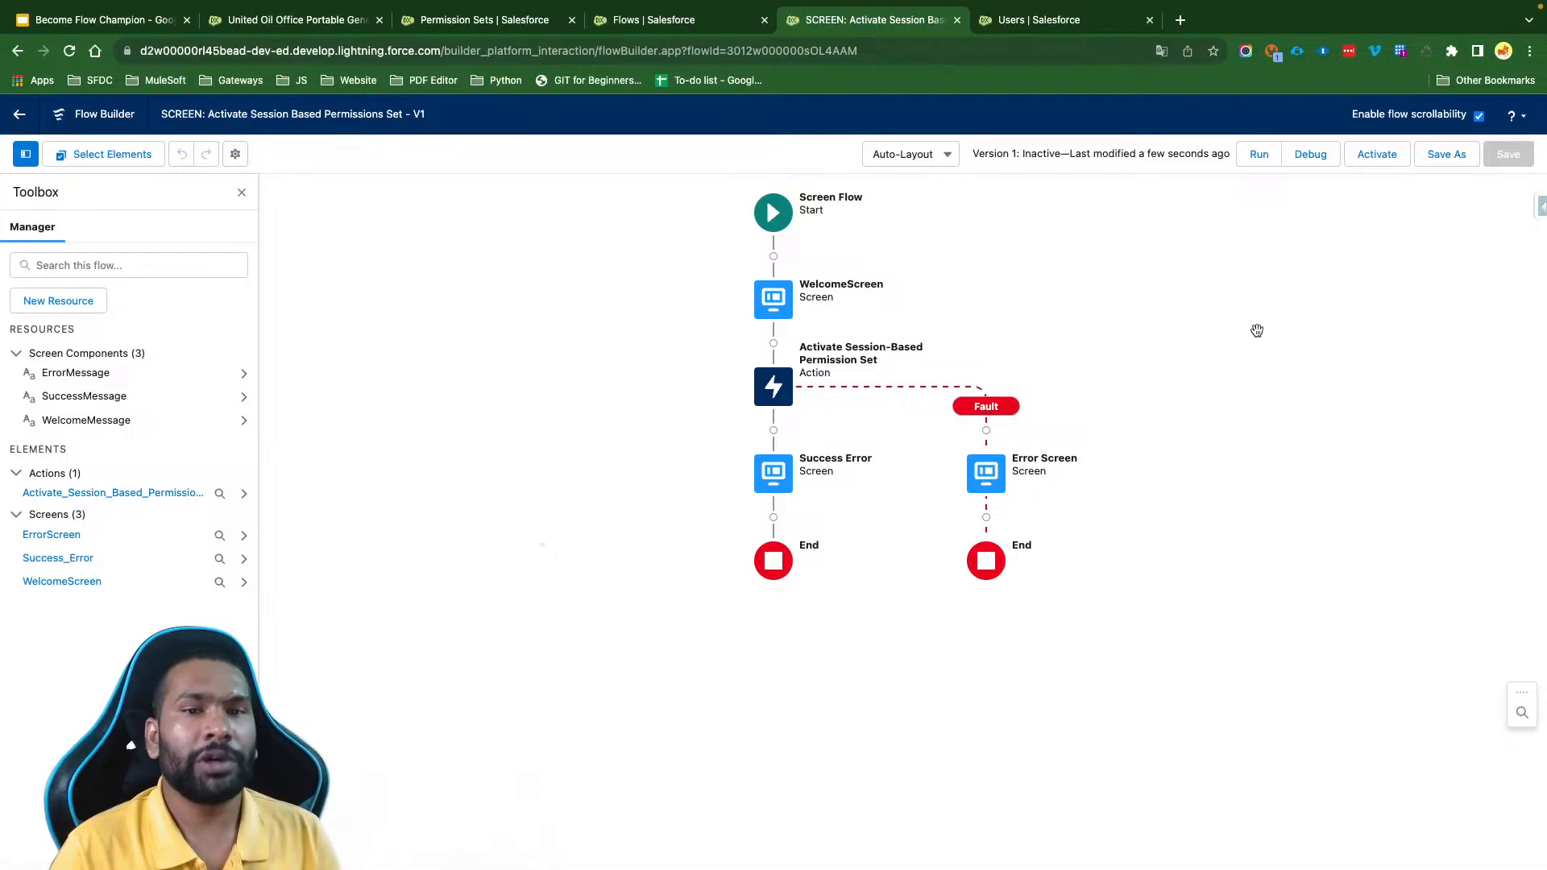
- Debug the flow with the default options, go past the welcome screen, examine the resulting message, and close the debug session
{"action": "left_click", "coordinate": [1312, 154]}
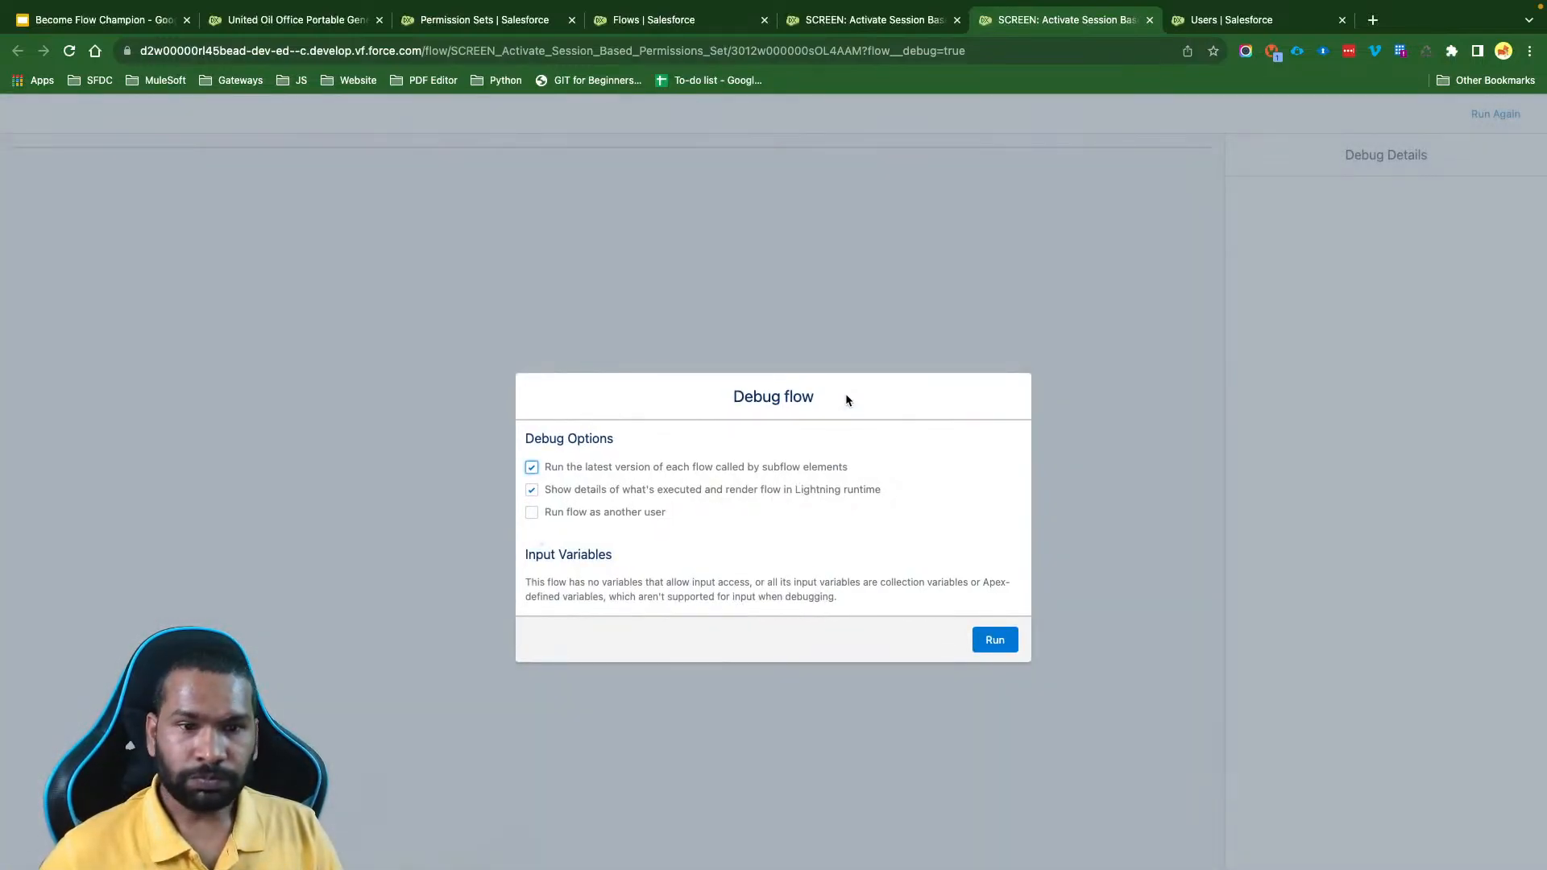
{"action": "left_click", "coordinate": [1000, 640]}
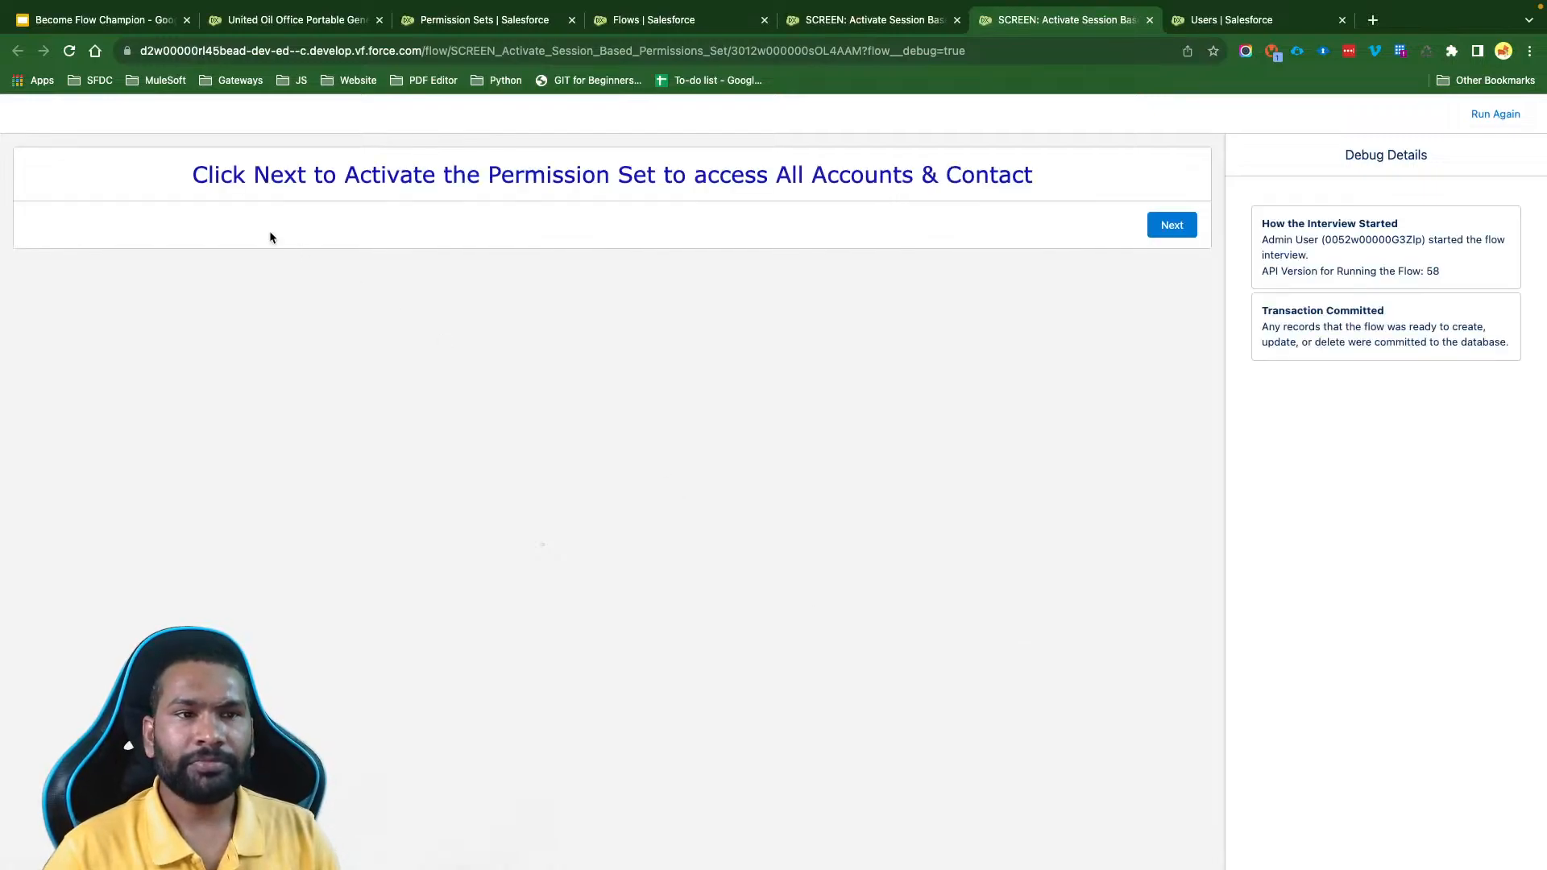
{"action": "left_click_drag", "start_coordinate": [194, 171], "coordinate": [938, 173]}
{"action": "left_click", "coordinate": [1175, 229]}
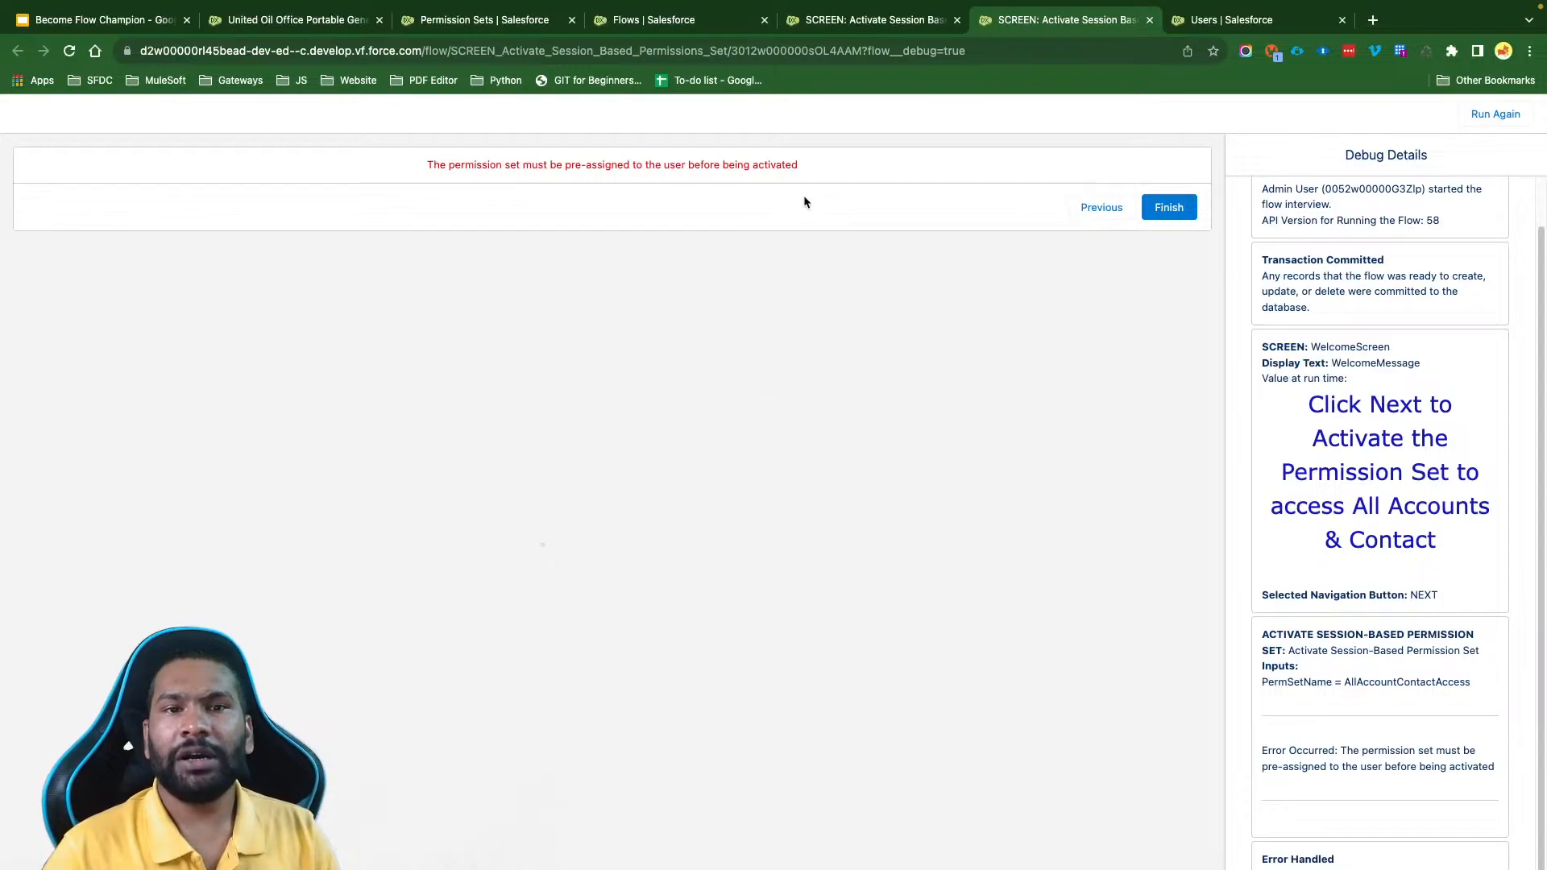
{"action": "left_click_drag", "start_coordinate": [824, 175], "coordinate": [428, 164]}
{"action": "left_click", "coordinate": [448, 191]}
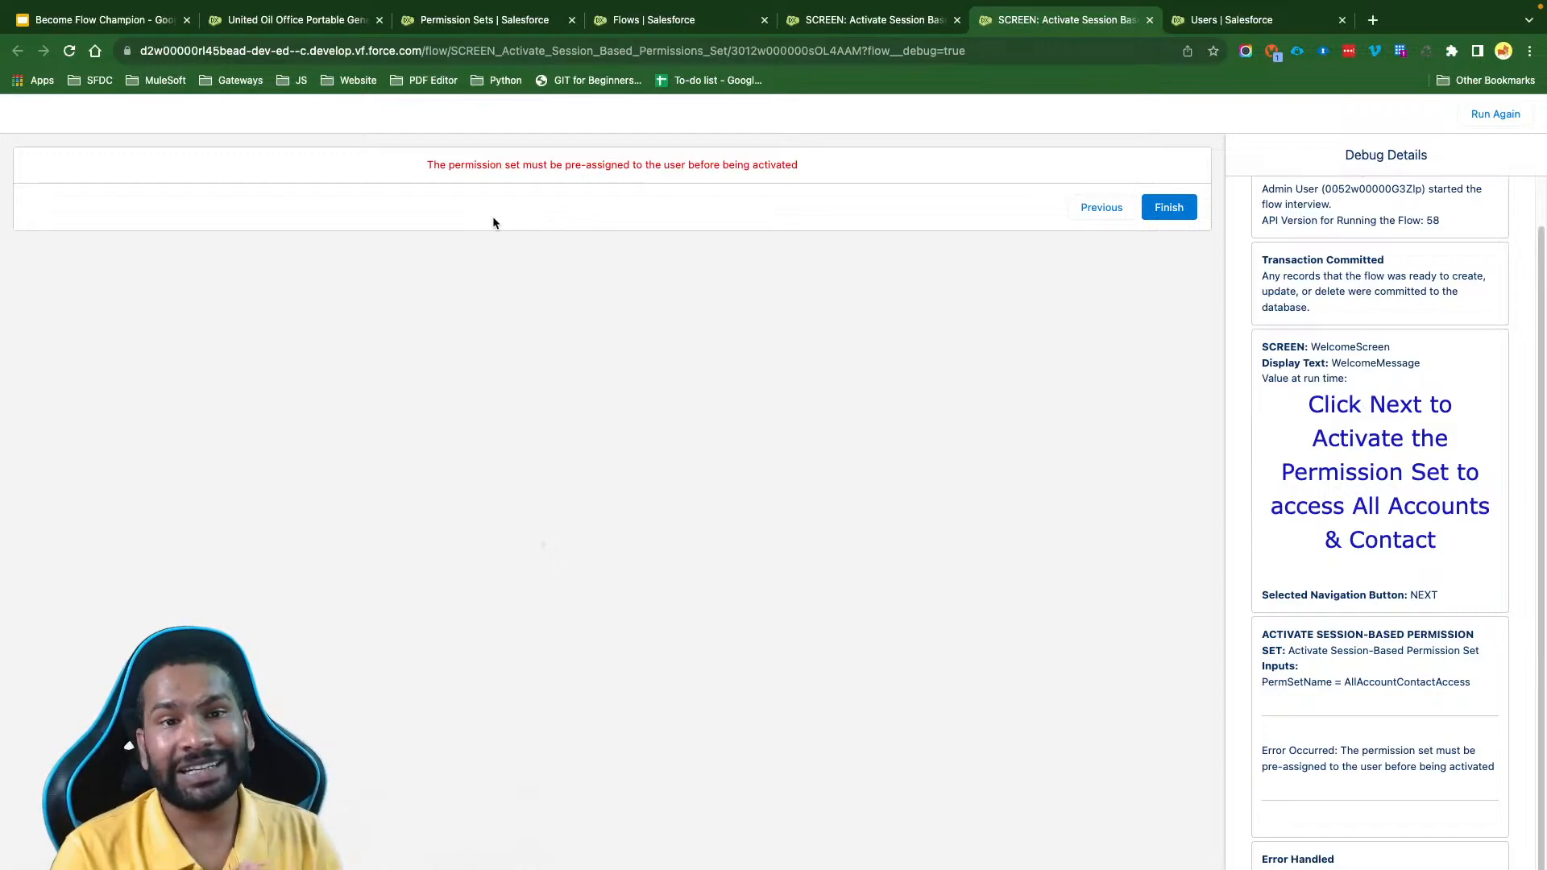
{"action": "left_click", "coordinate": [1150, 20]}
- Debug the flow as another user, choosing the minimum-access user to run it
{"action": "left_click", "coordinate": [1311, 154]}
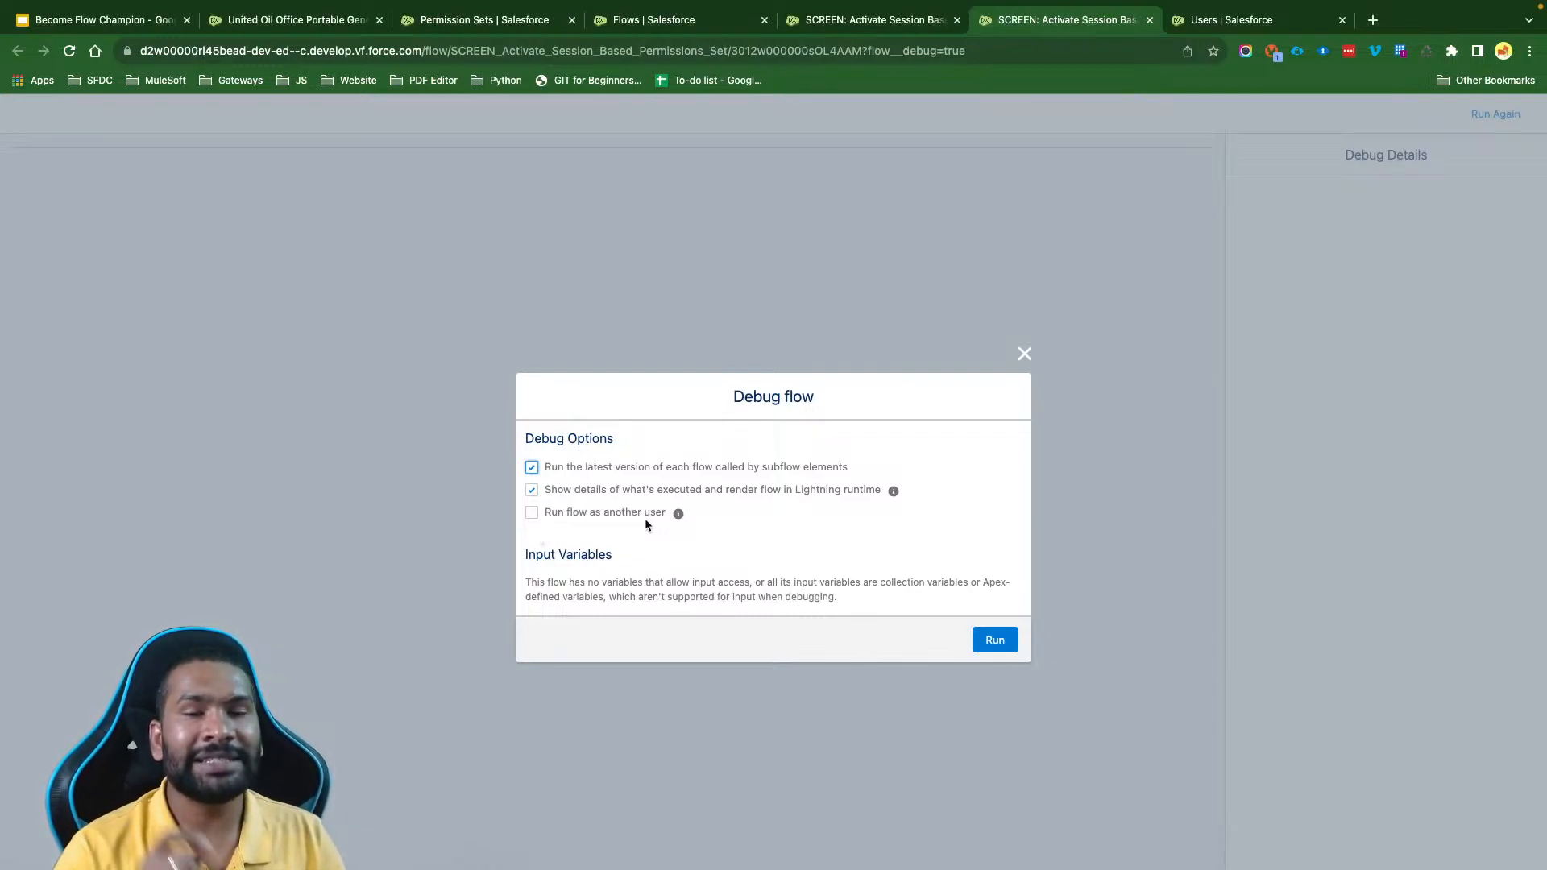
{"action": "left_click", "coordinate": [532, 512]}
{"action": "left_click", "coordinate": [596, 528]}
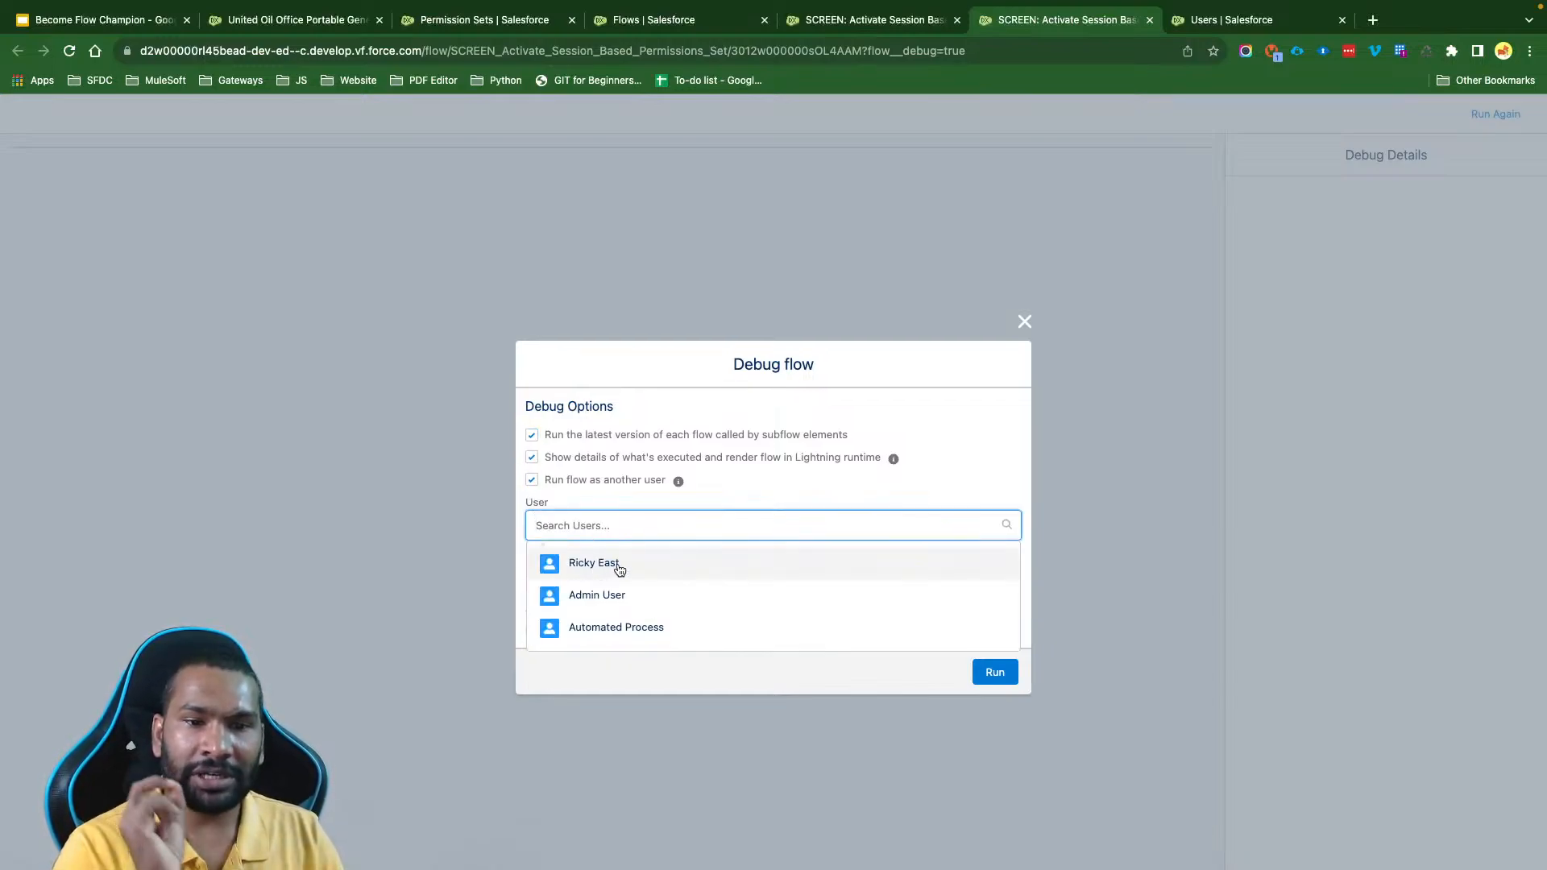
{"action": "left_click", "coordinate": [618, 570]}
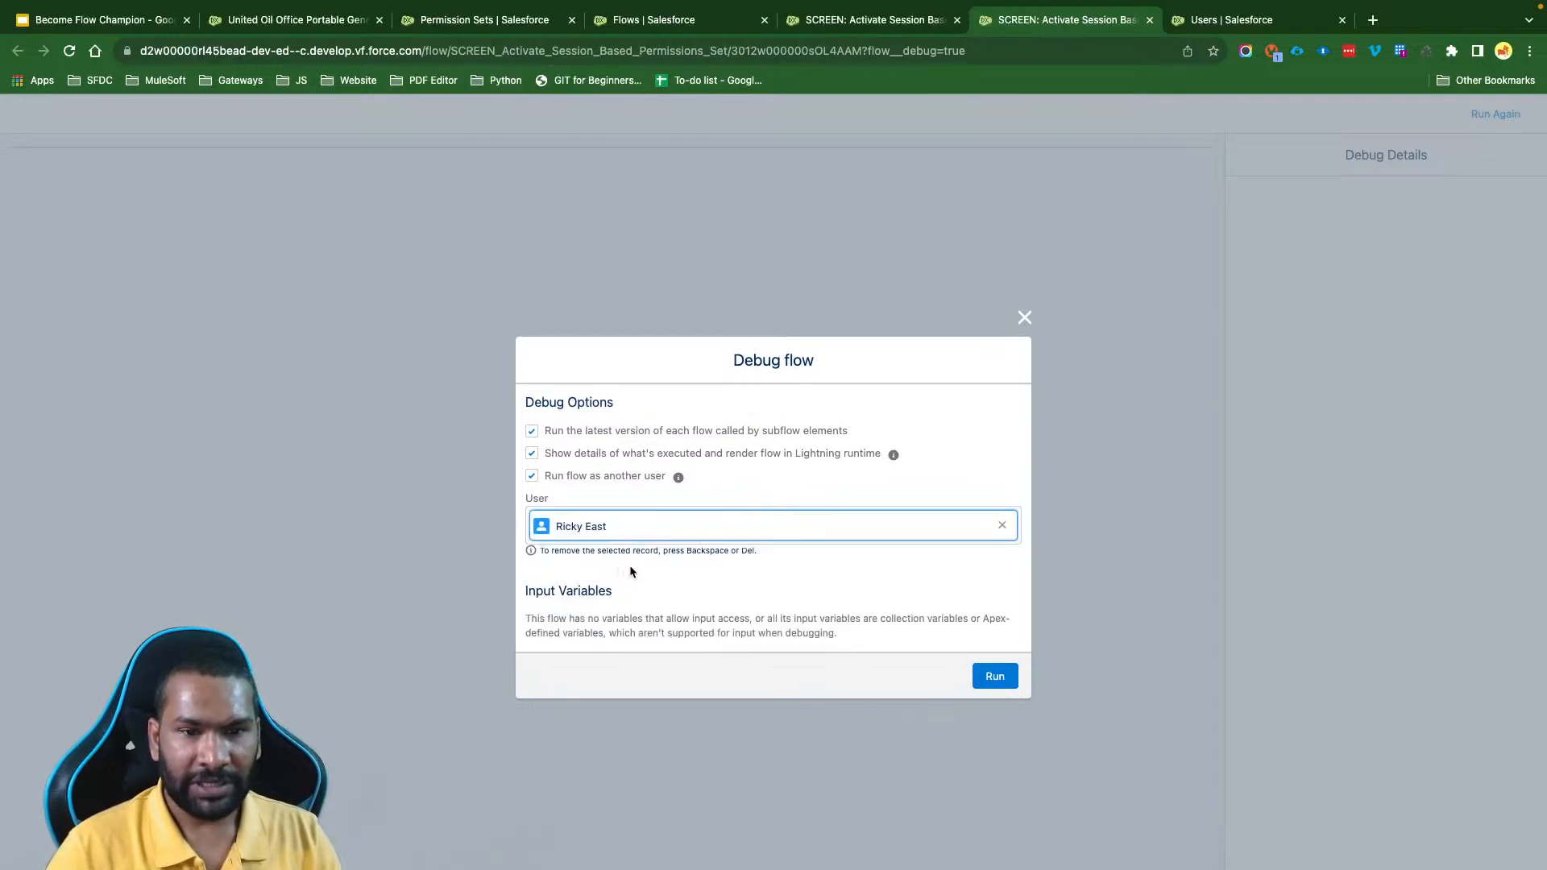
{"action": "left_click", "coordinate": [996, 678]}
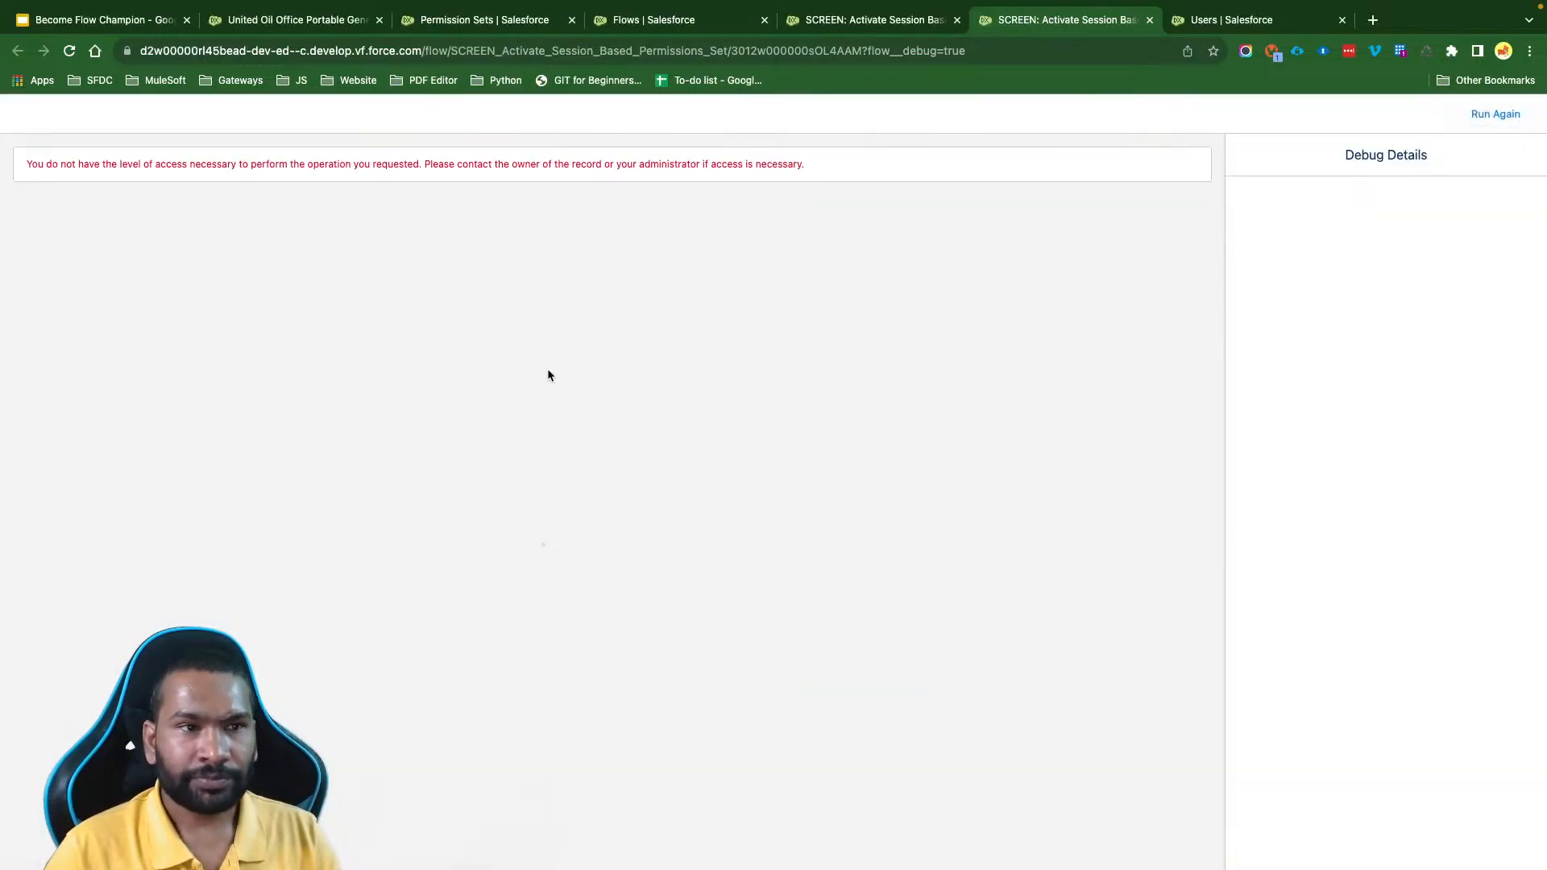
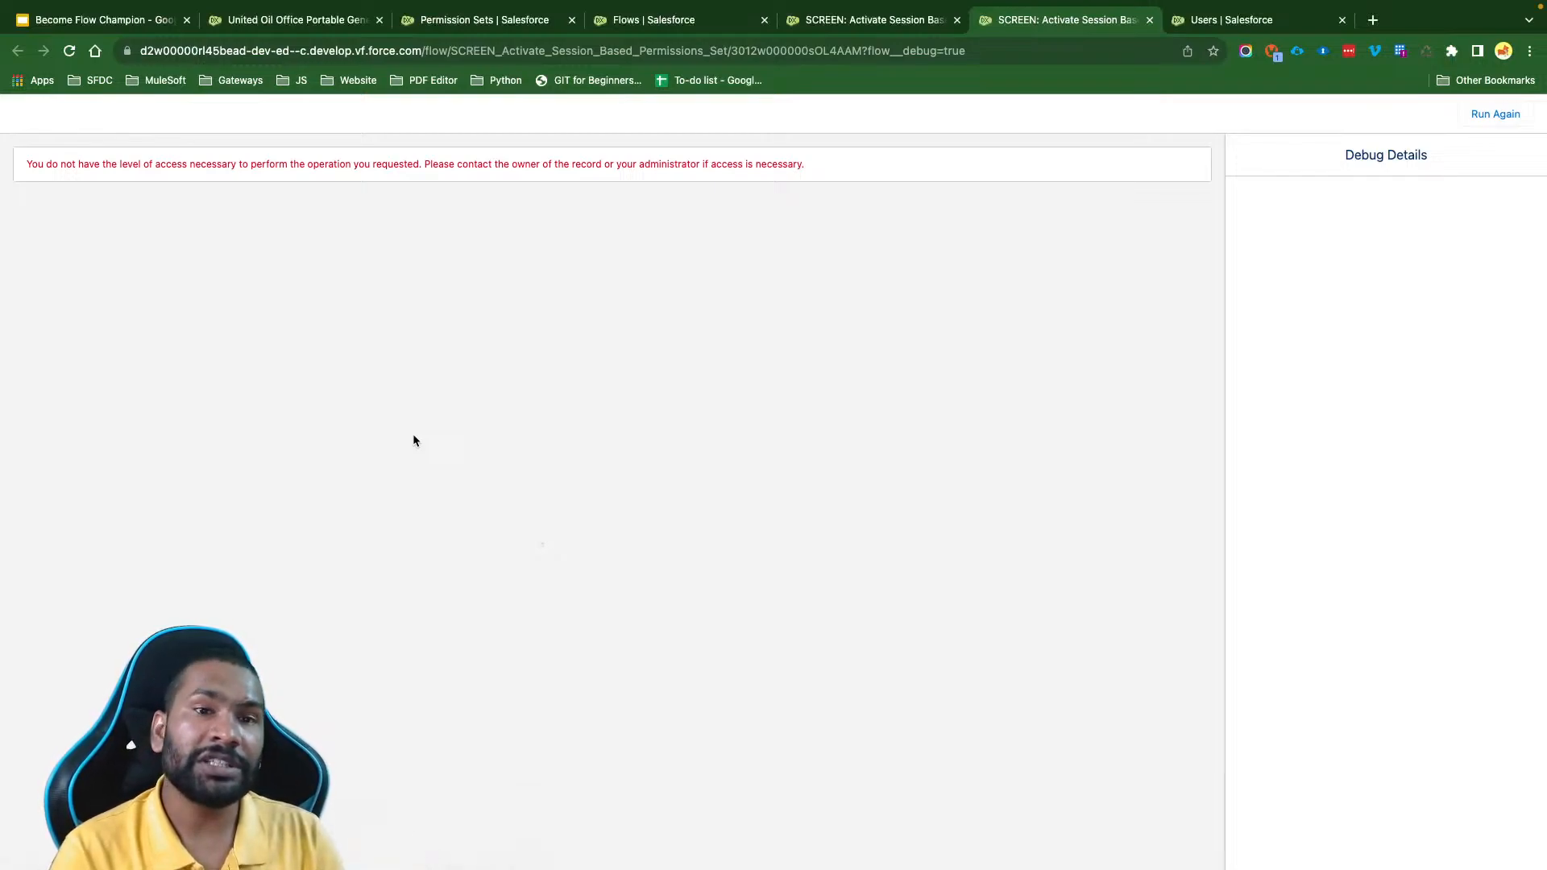
- Close the debug session and activate version 1 of the session-based permission set flow
{"action": "left_click", "coordinate": [1149, 20]}
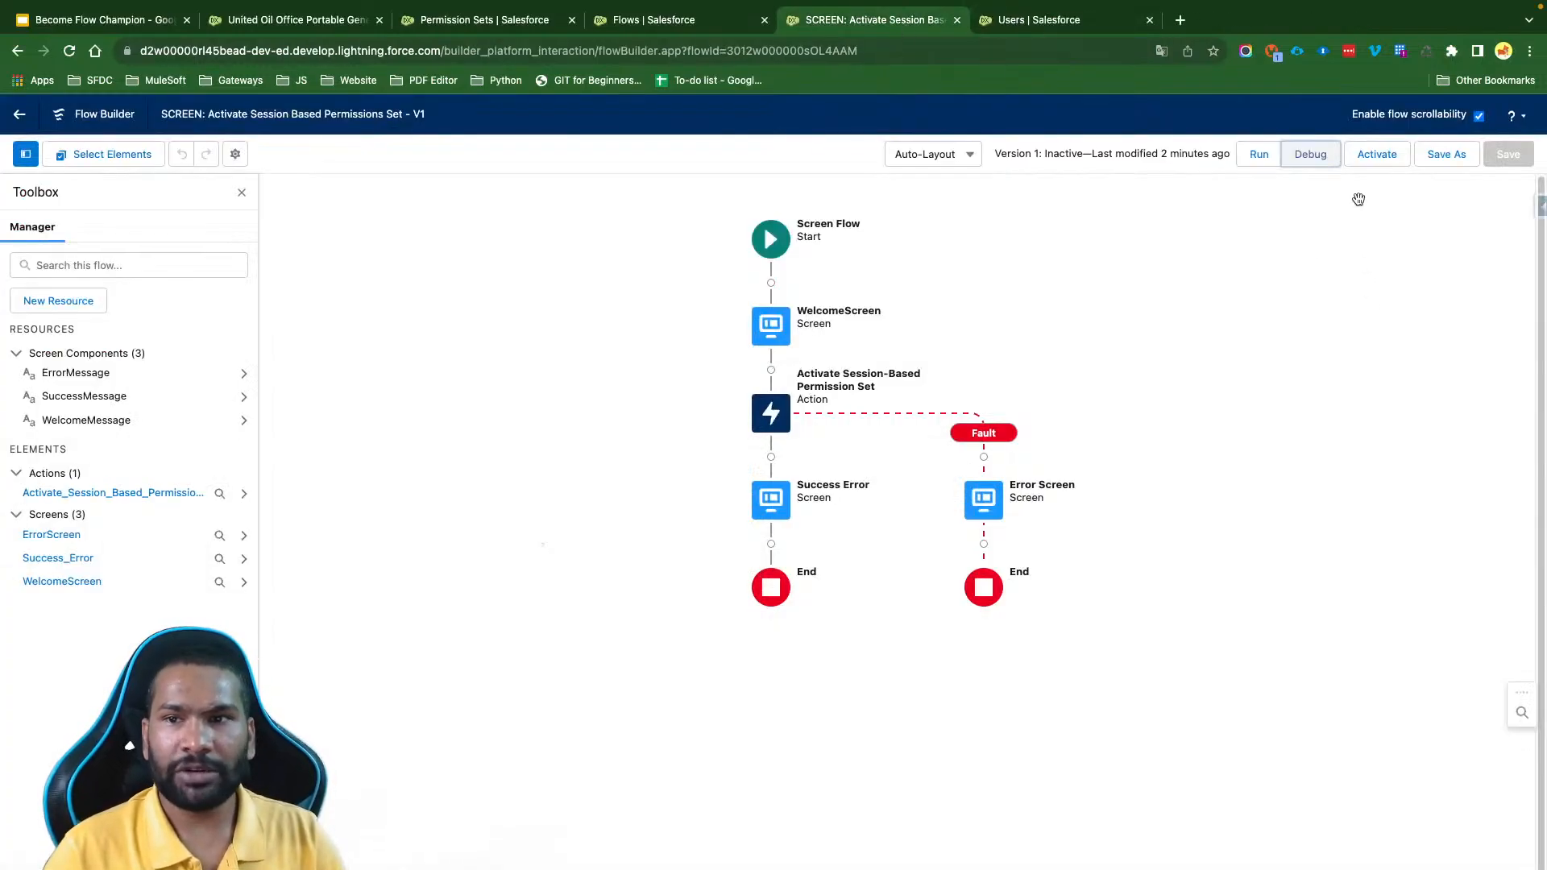
{"action": "left_click", "coordinate": [1377, 154]}
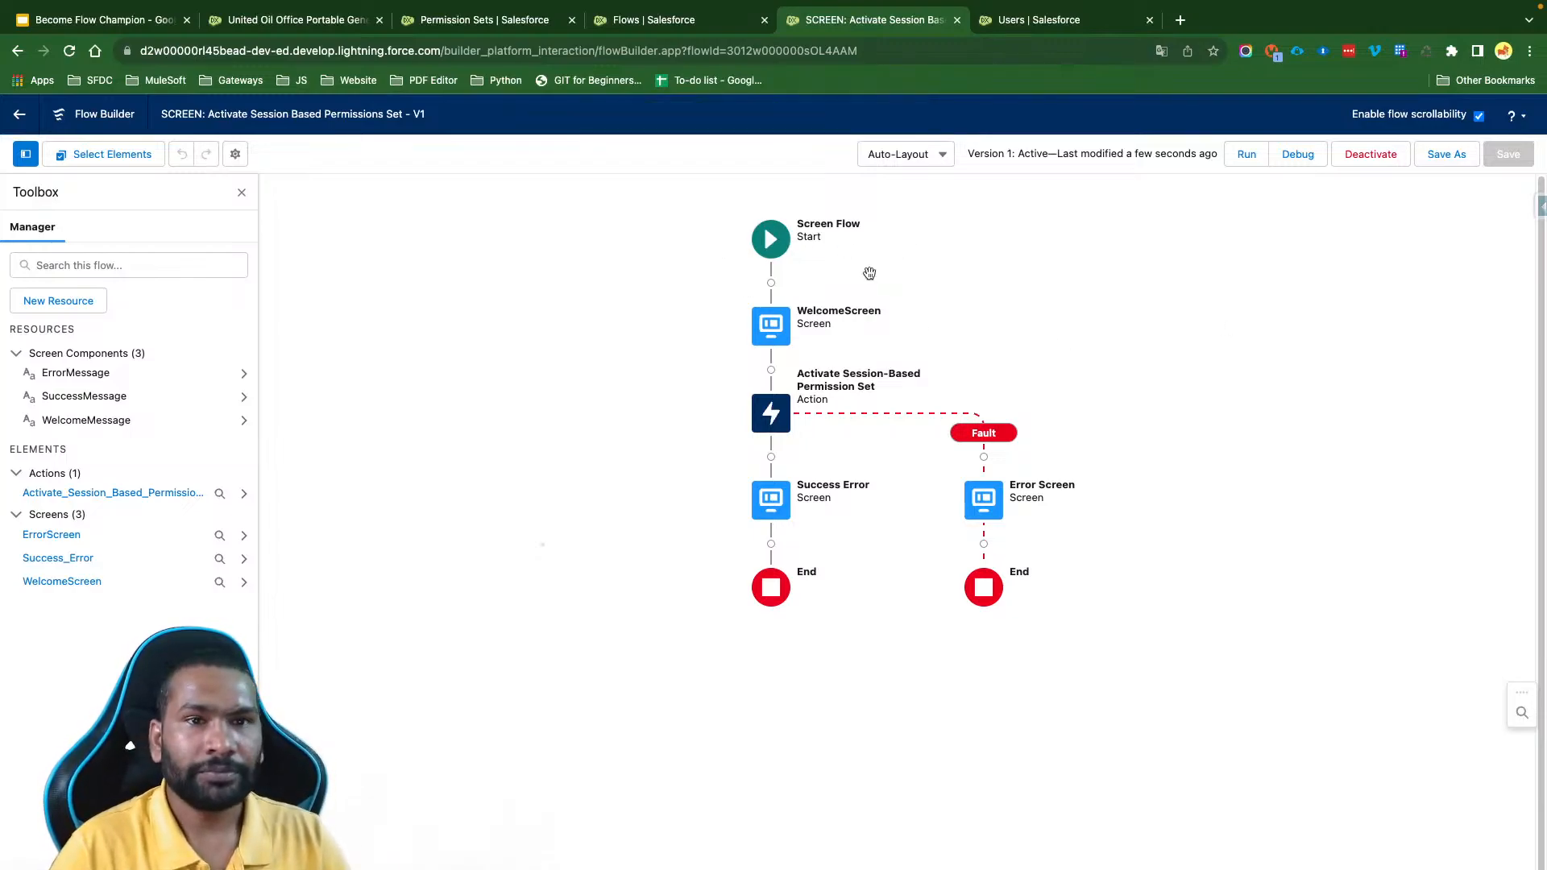
- Search Setup for "app b" and open Lightning App Builder, checking the Sales app on the opportunity record along the way
{"action": "left_click", "coordinate": [631, 19]}
{"action": "left_click", "coordinate": [70, 202]}
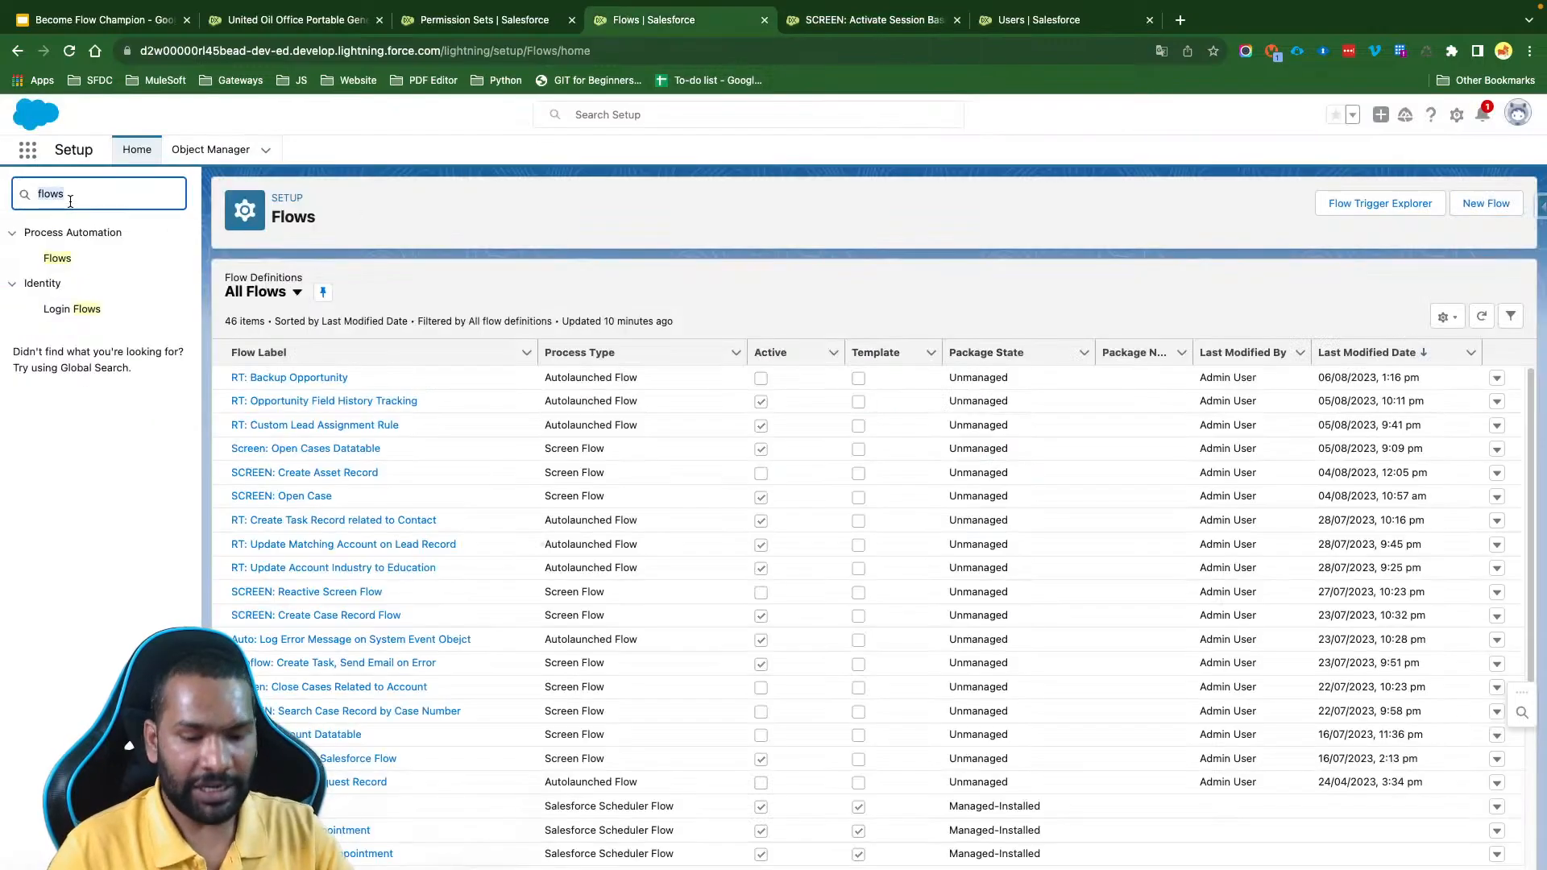
{"action": "type", "text": "app b"}
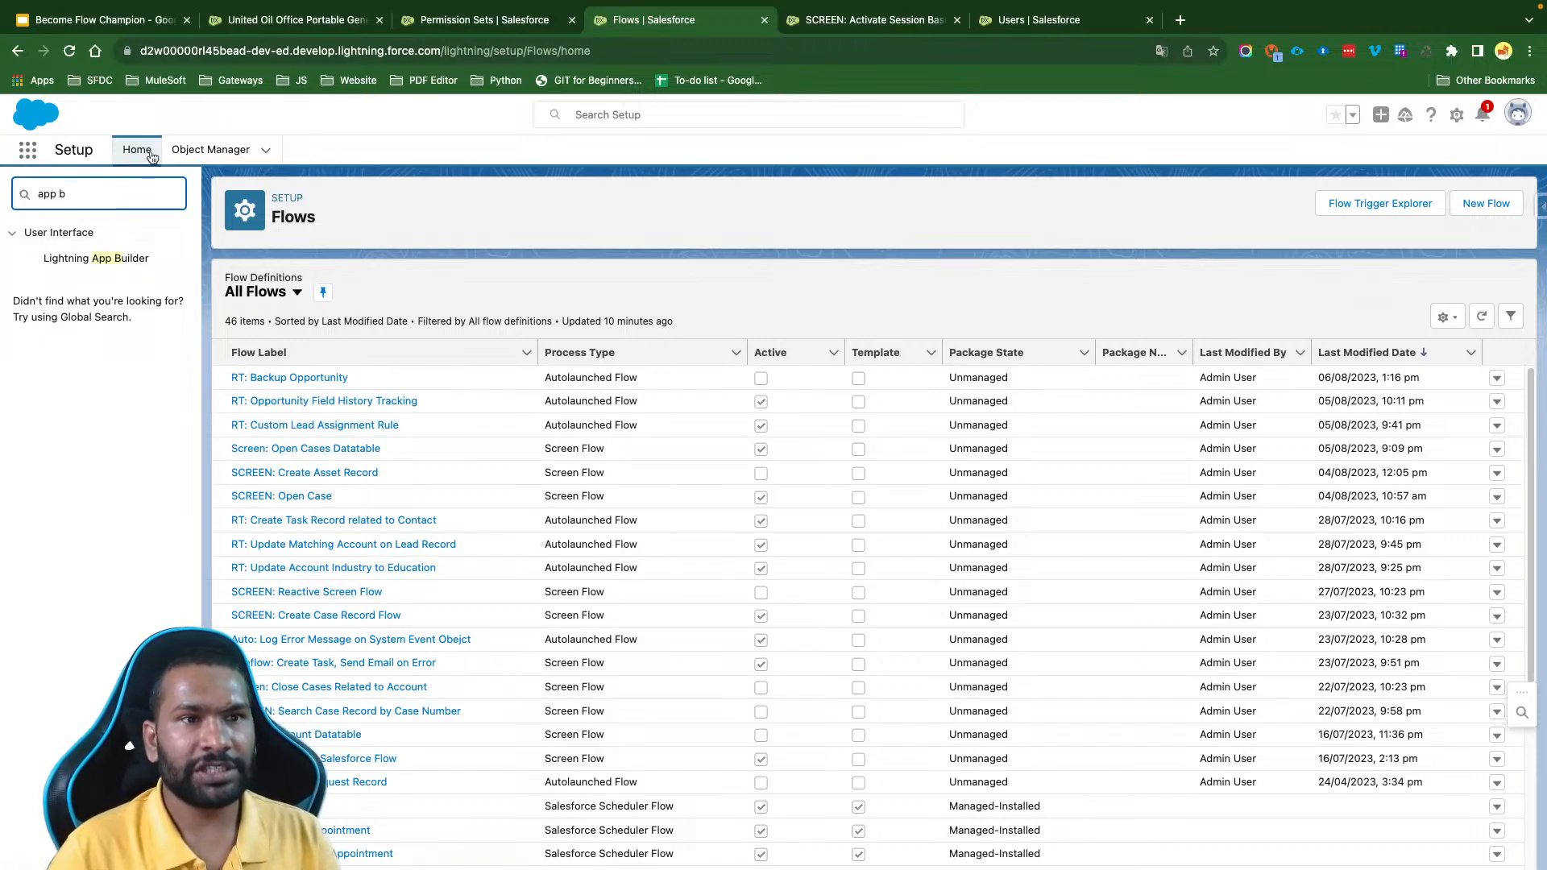
{"action": "left_click", "coordinate": [256, 24]}
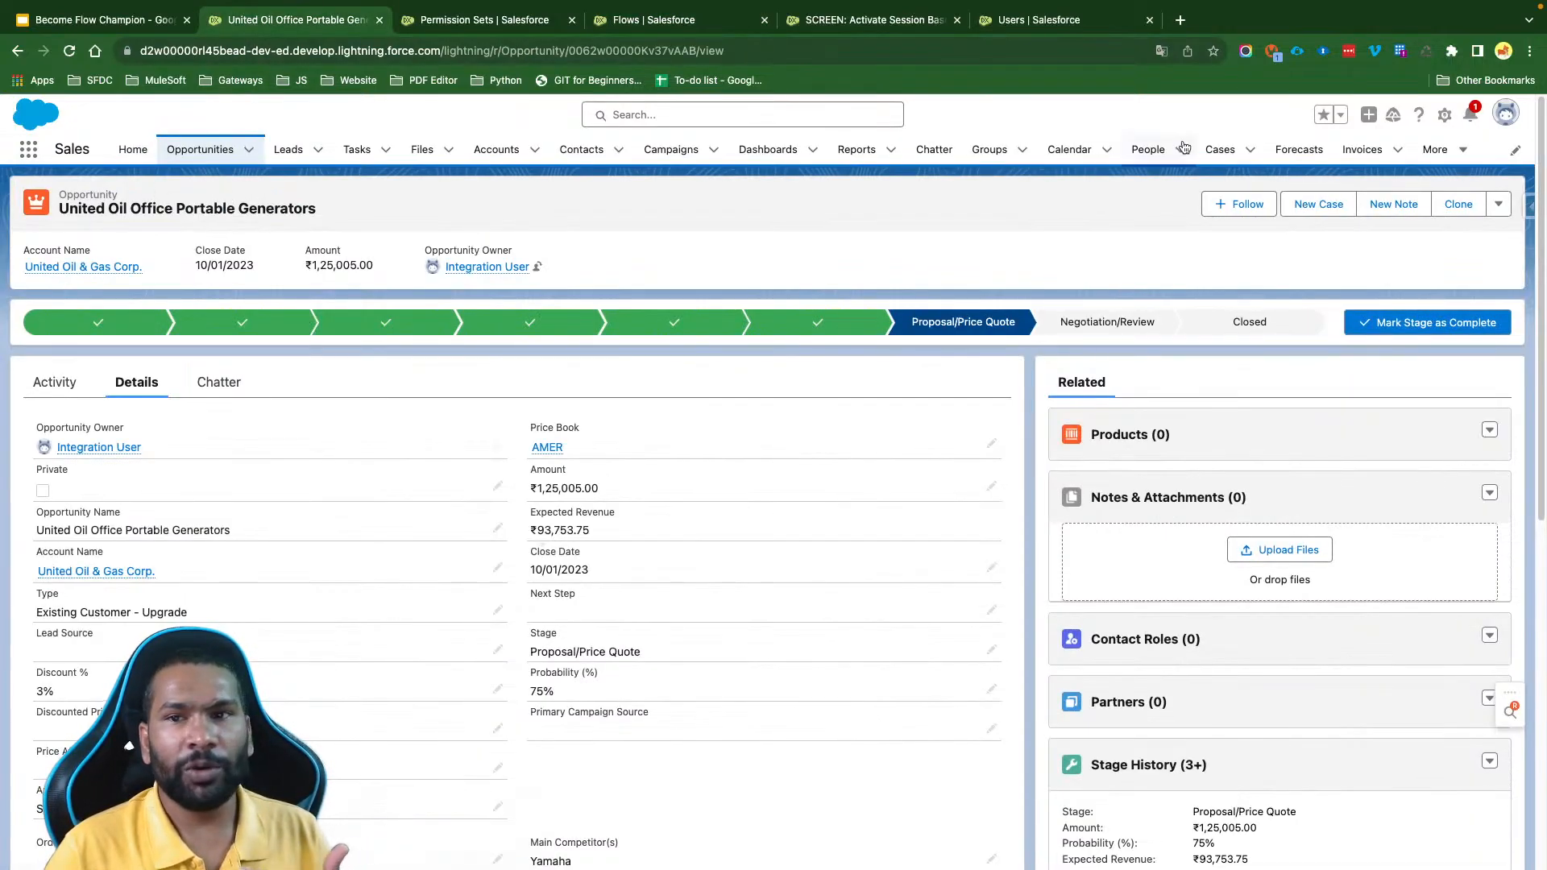
{"action": "double_click", "coordinate": [73, 150]}
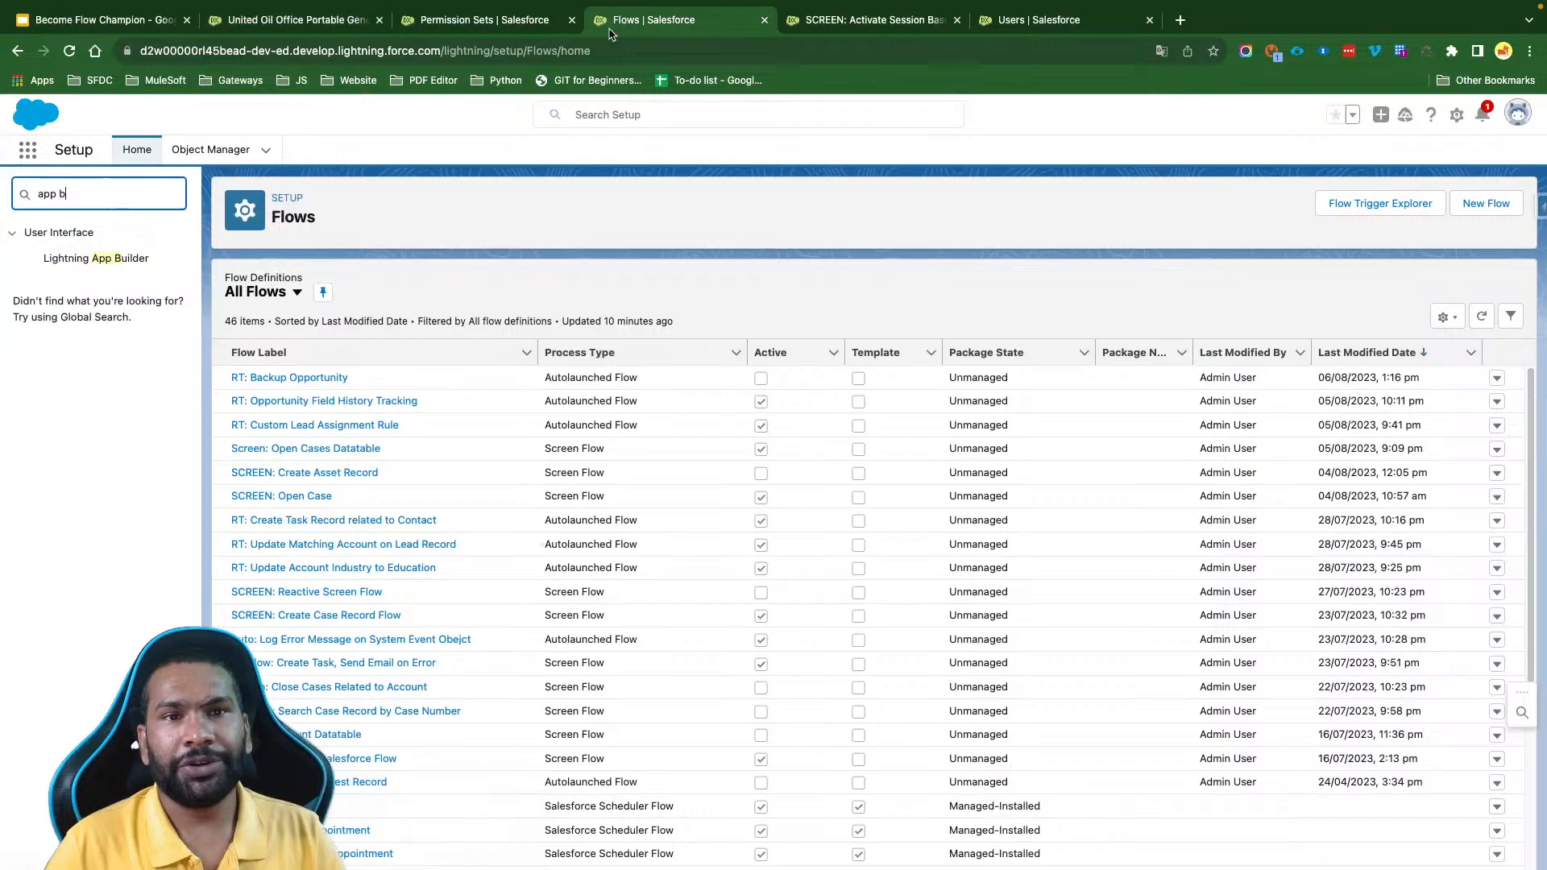
{"action": "left_click", "coordinate": [609, 29]}
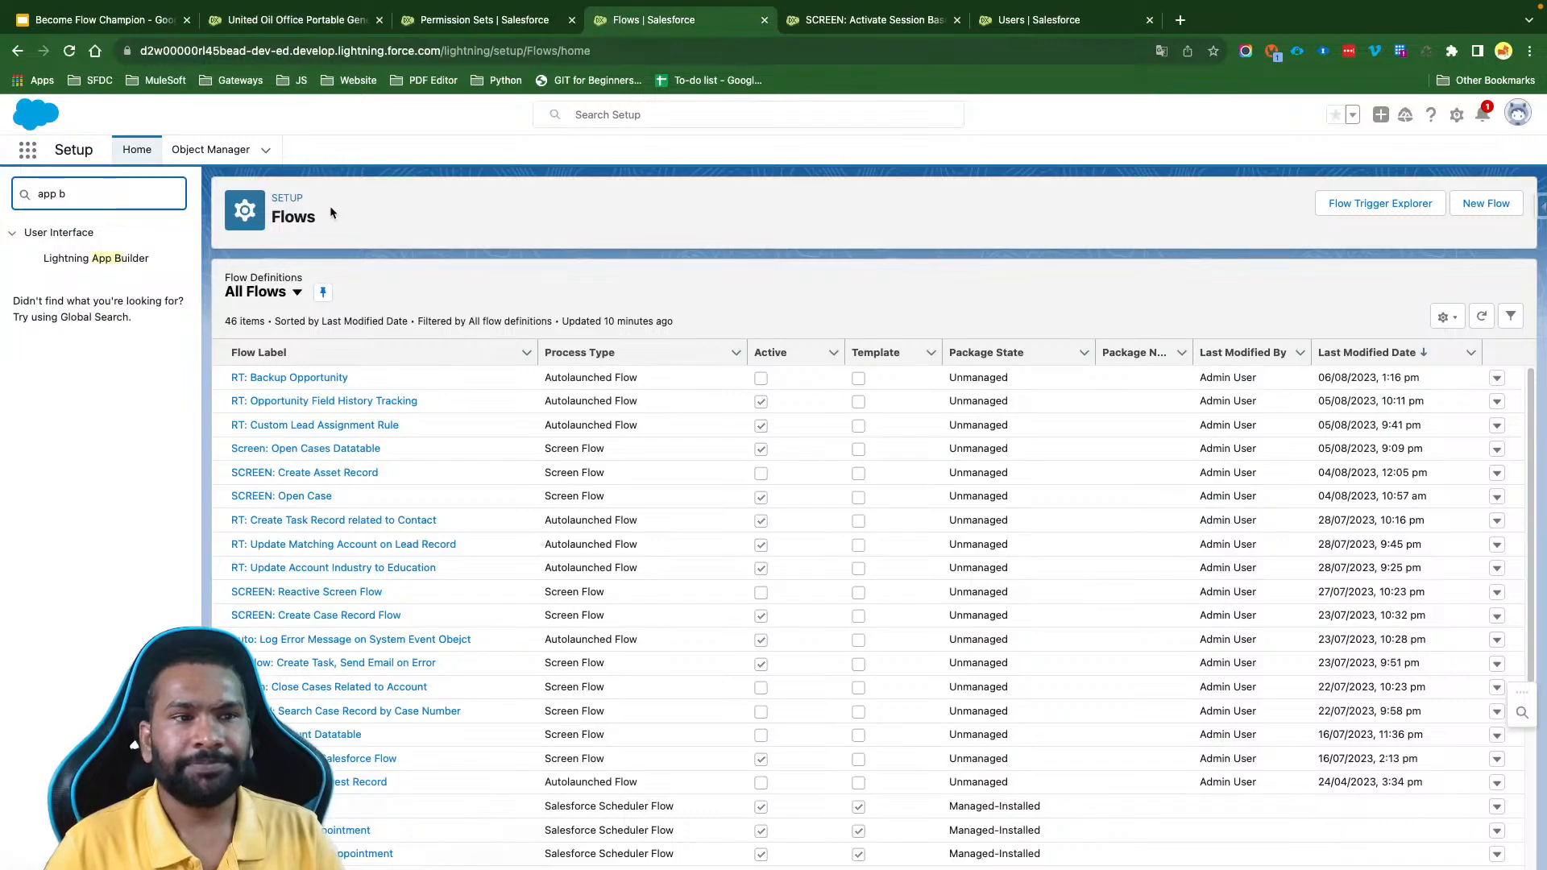
{"action": "left_click_drag", "start_coordinate": [81, 194], "coordinate": [25, 196]}
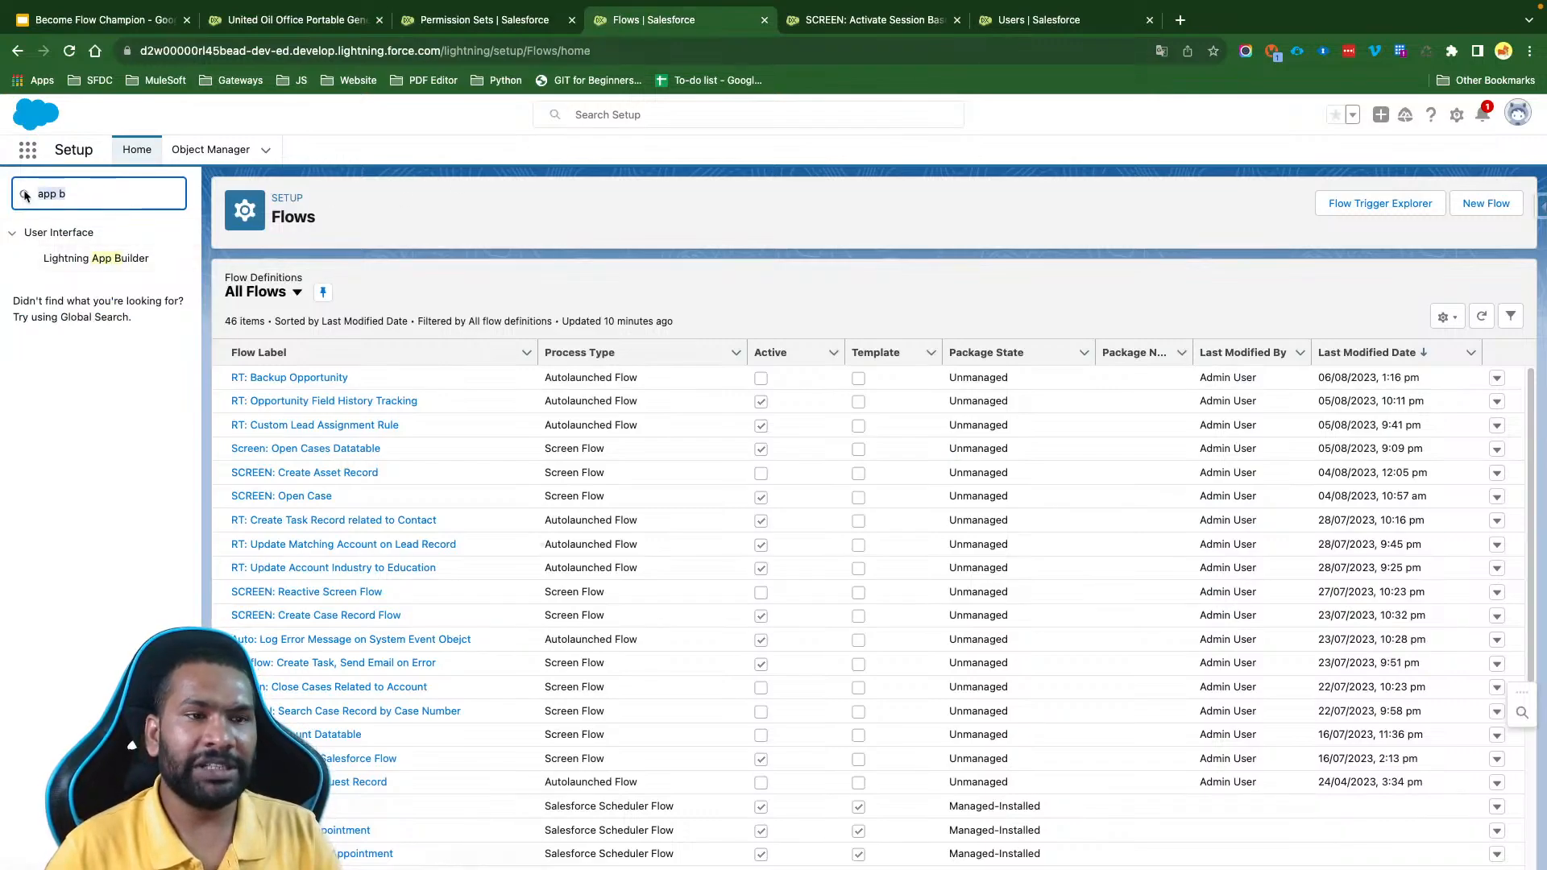
{"action": "left_click", "coordinate": [96, 258]}
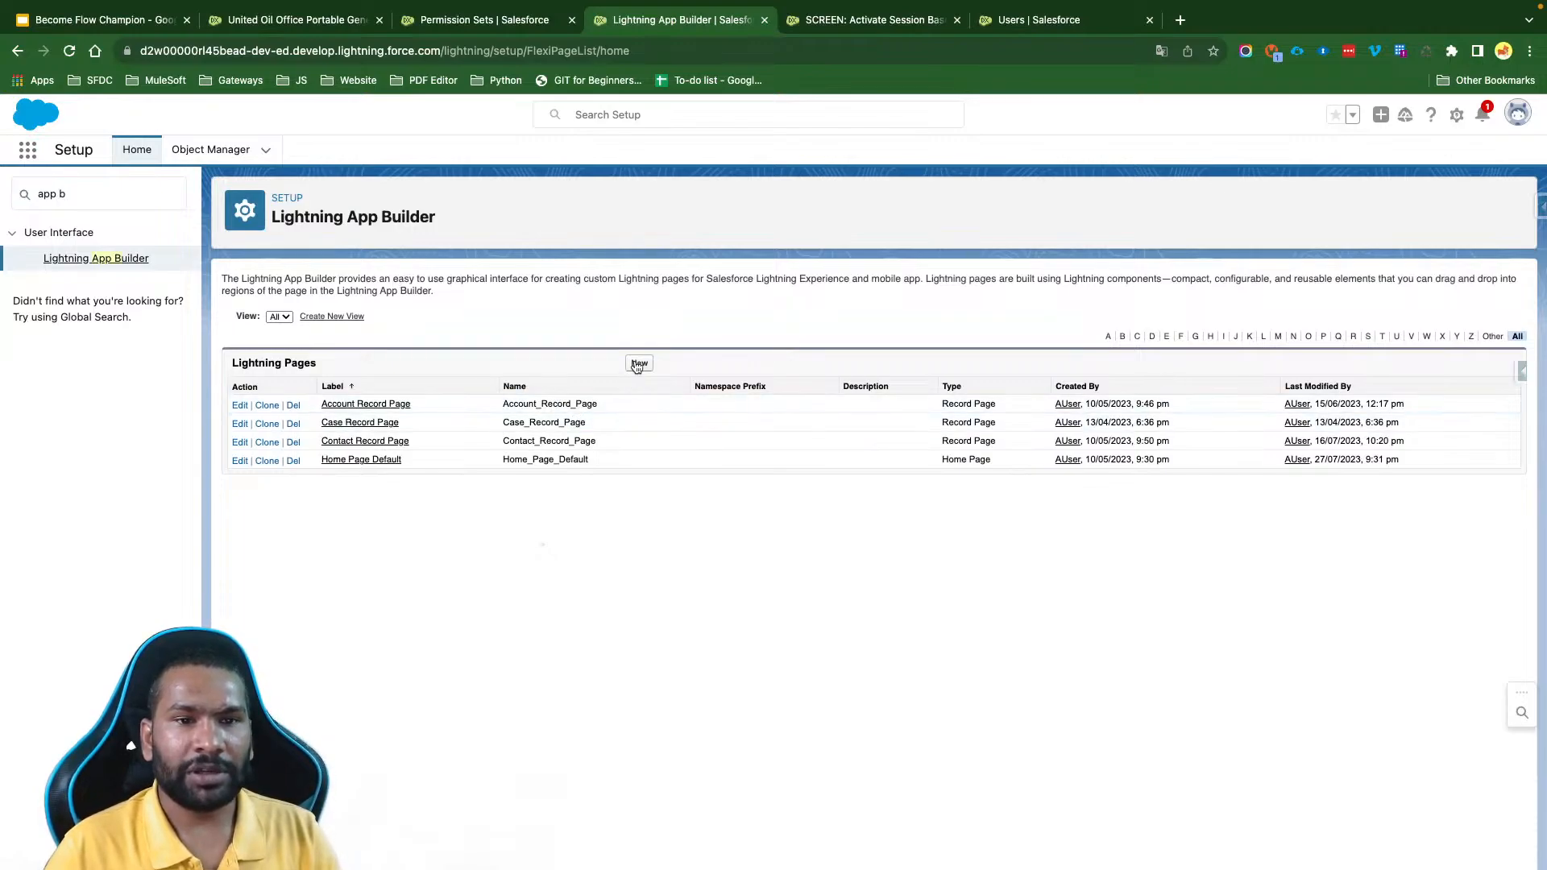
- Start a new Lightning app page and label it Activate Account & Contact Access
{"action": "left_click", "coordinate": [638, 364]}
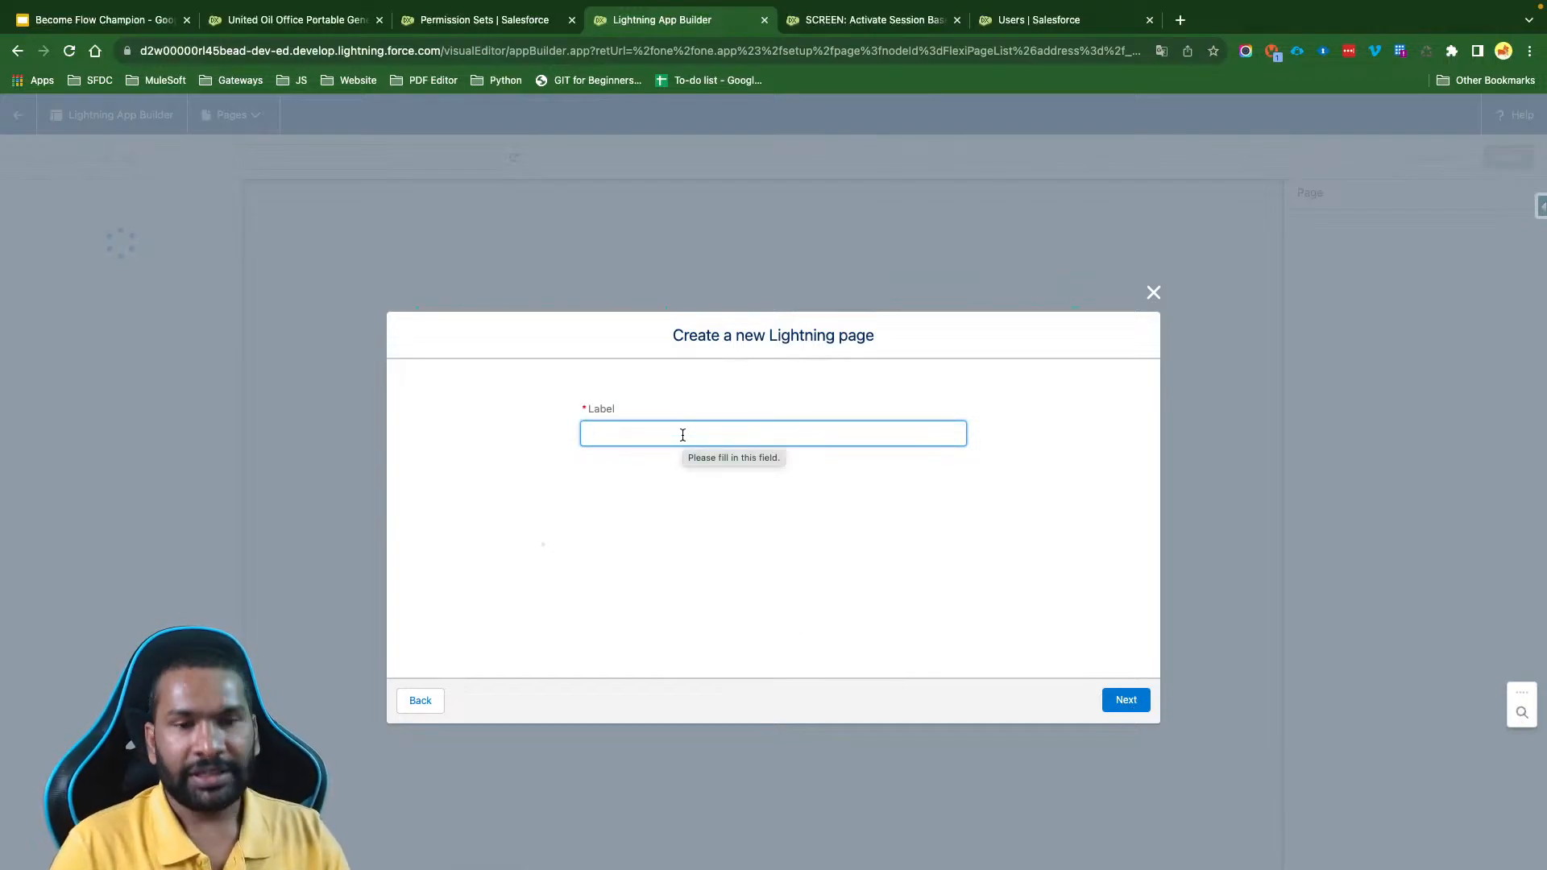
{"action": "type", "text": "Activate "}
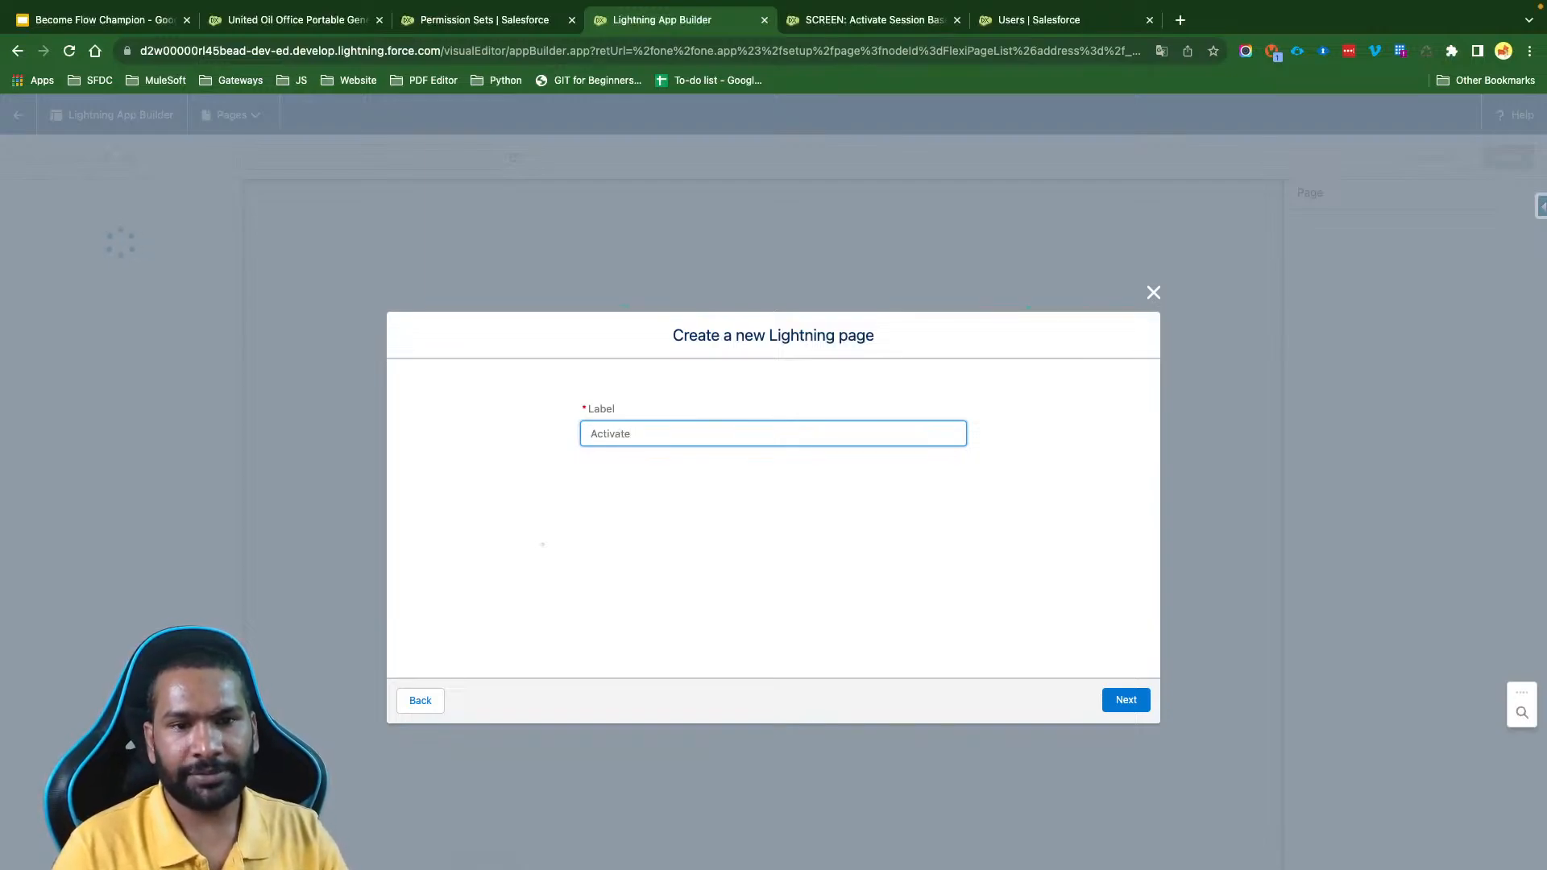
{"action": "type", "text": "Accou"}
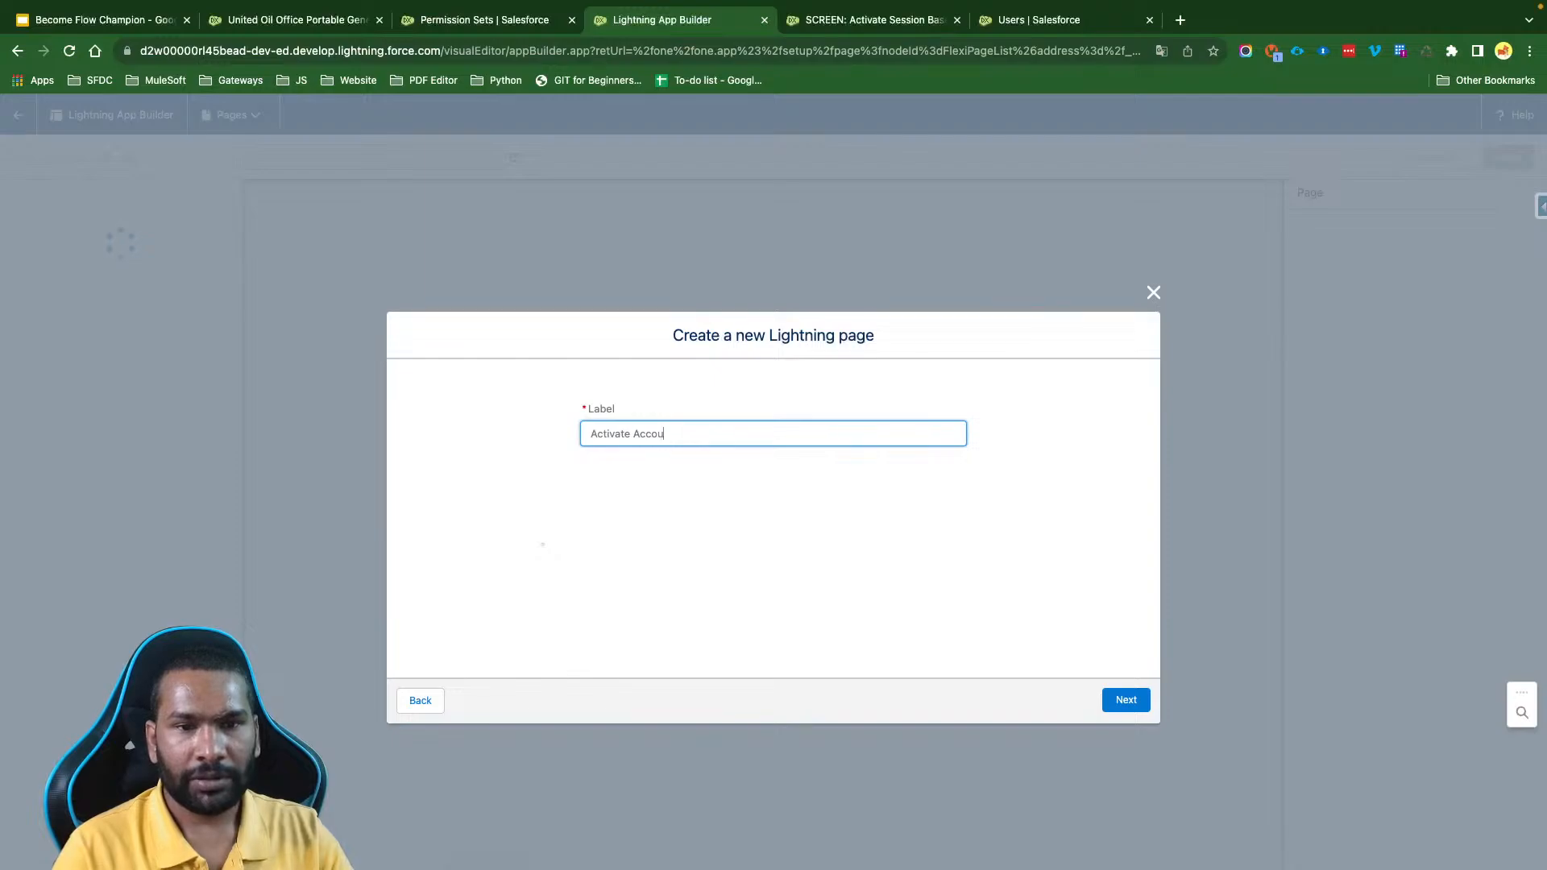
{"action": "type", "text": "nt & Conta"}
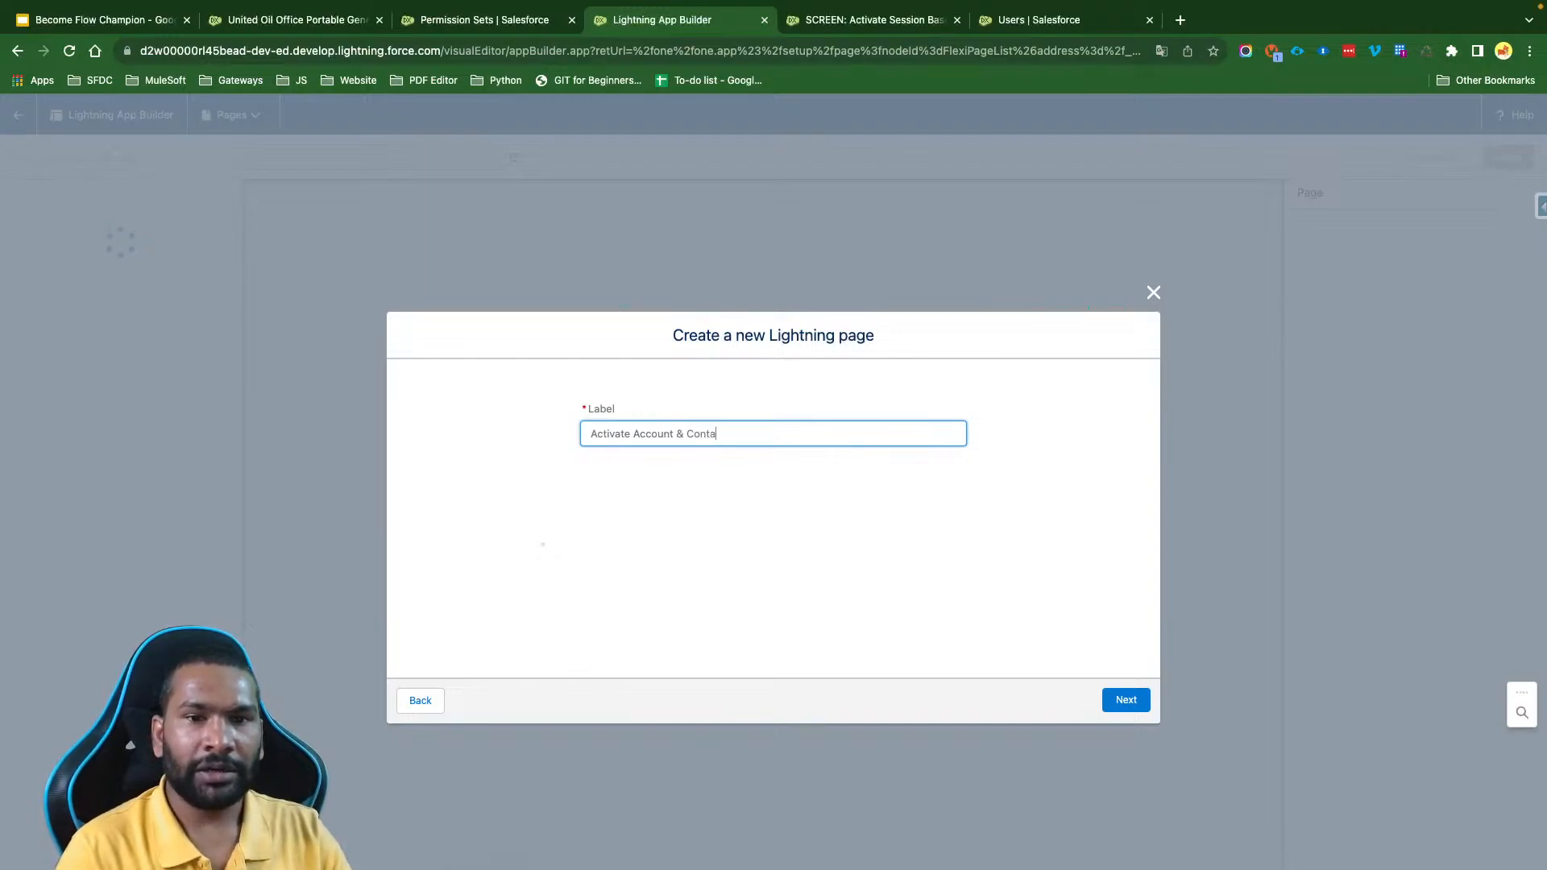
{"action": "type", "text": "ct Accesss"}
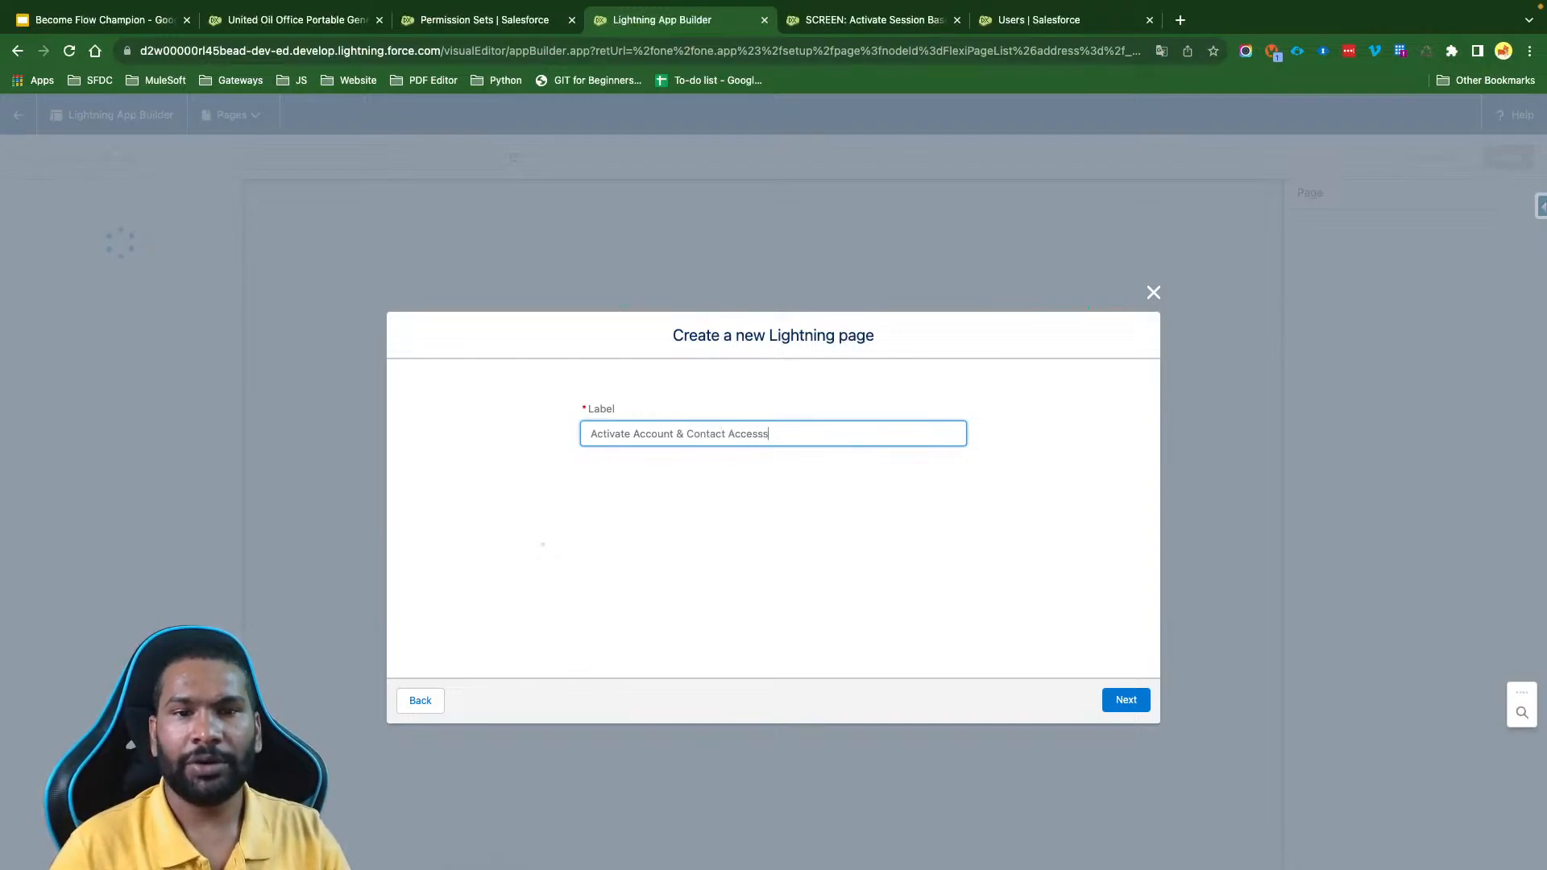
{"action": "left_click", "coordinate": [717, 471]}
{"action": "left_click", "coordinate": [1111, 701]}
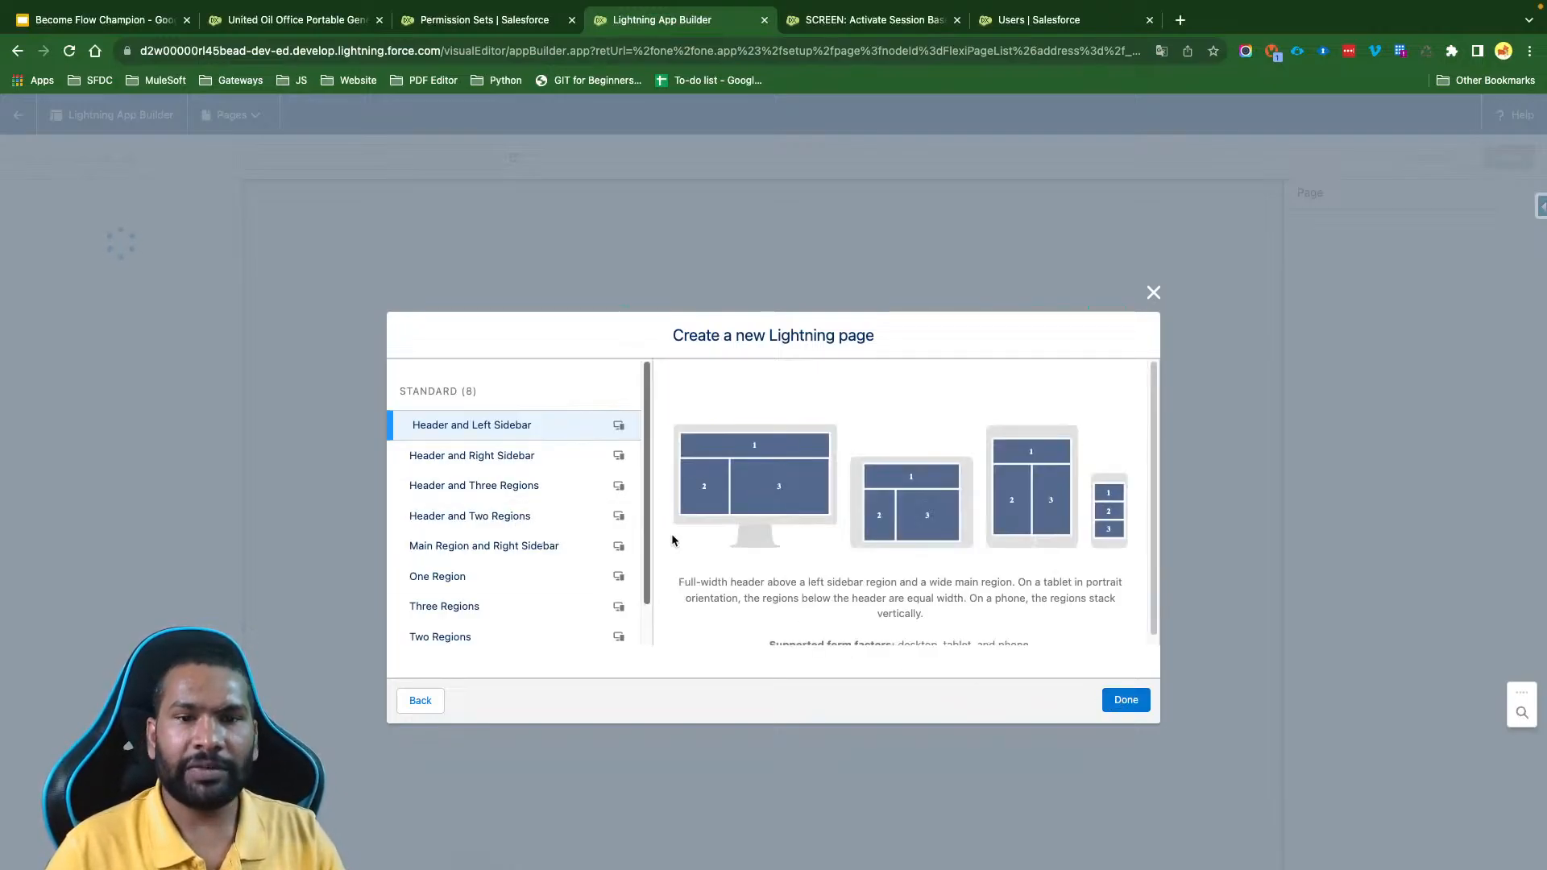
- Compare the standard page templates, choose One Region, and create the page
{"action": "scroll", "coordinate": [517, 518], "scroll_direction": "down", "scroll_amount": 1}
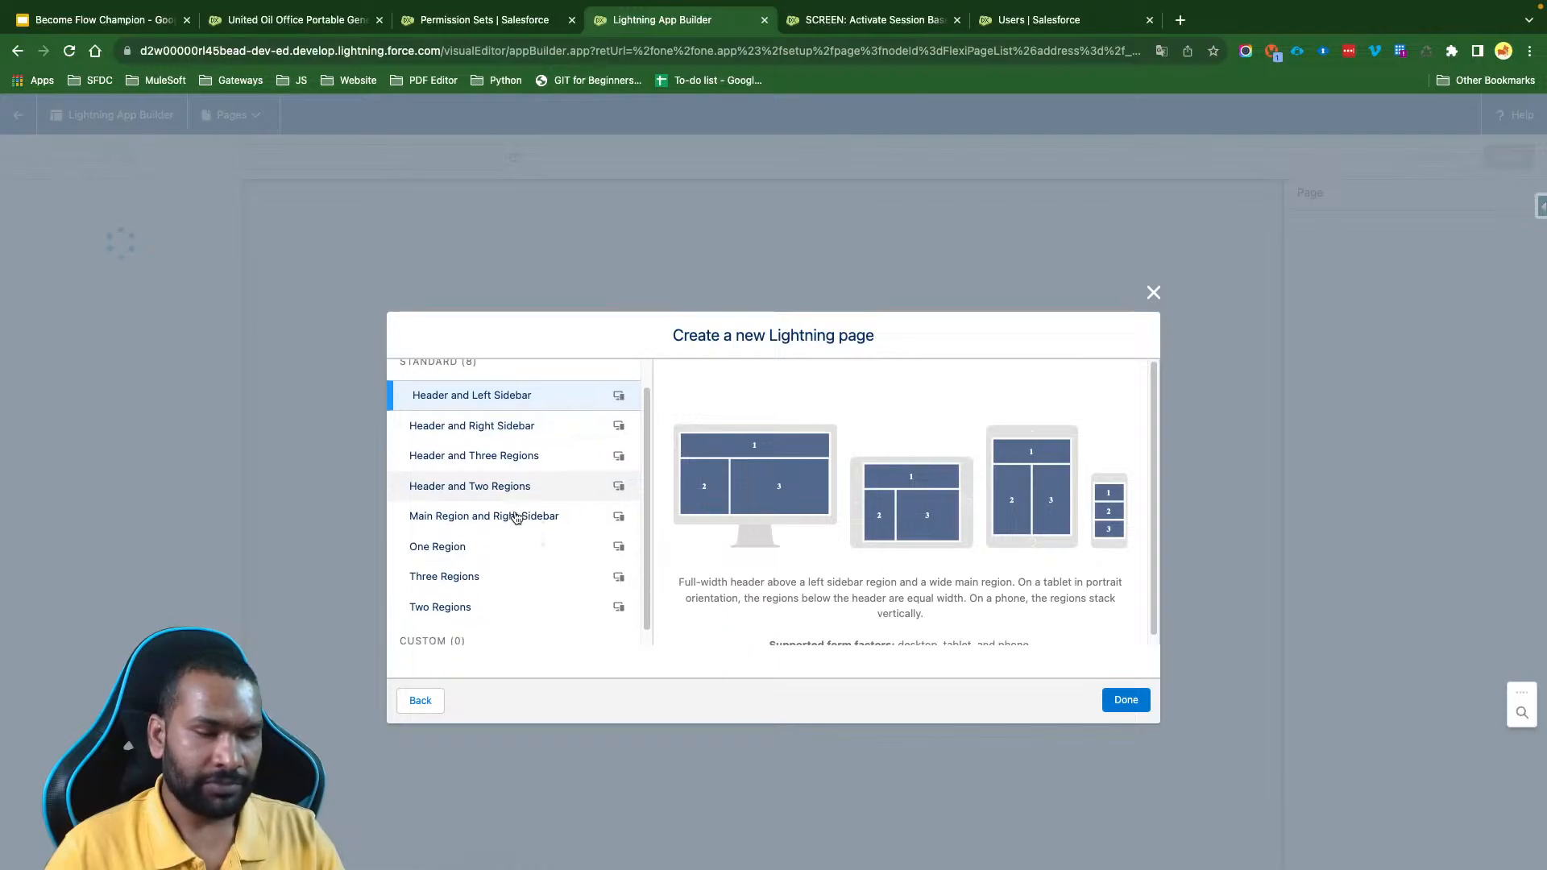
{"action": "scroll", "coordinate": [517, 518], "scroll_direction": "up", "scroll_amount": 1}
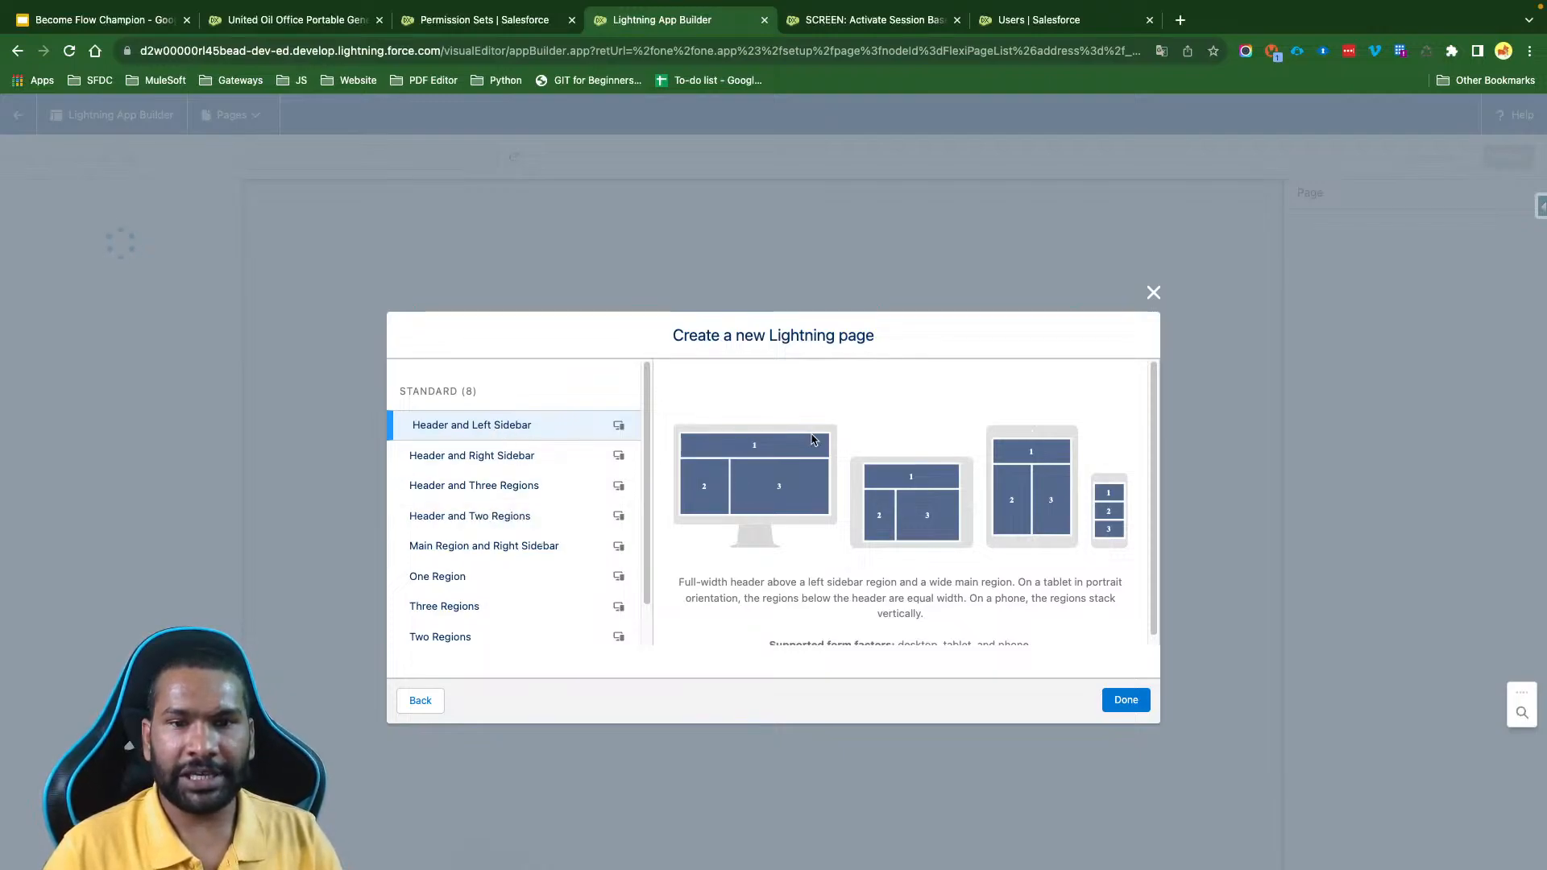
{"action": "left_click", "coordinate": [475, 463]}
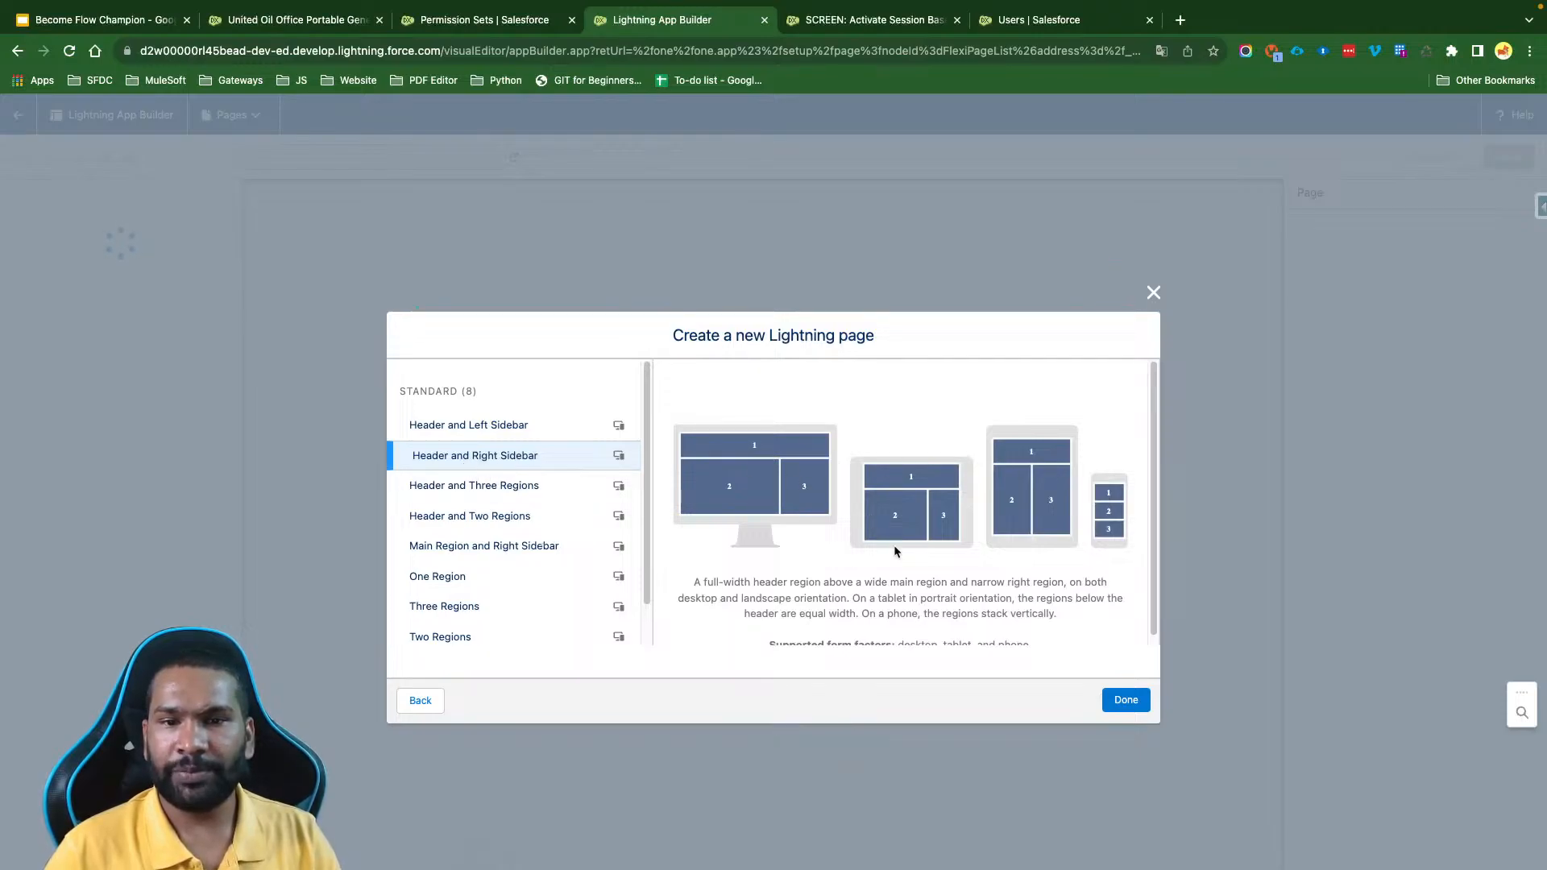
{"action": "scroll", "coordinate": [577, 539], "scroll_direction": "down", "scroll_amount": 2}
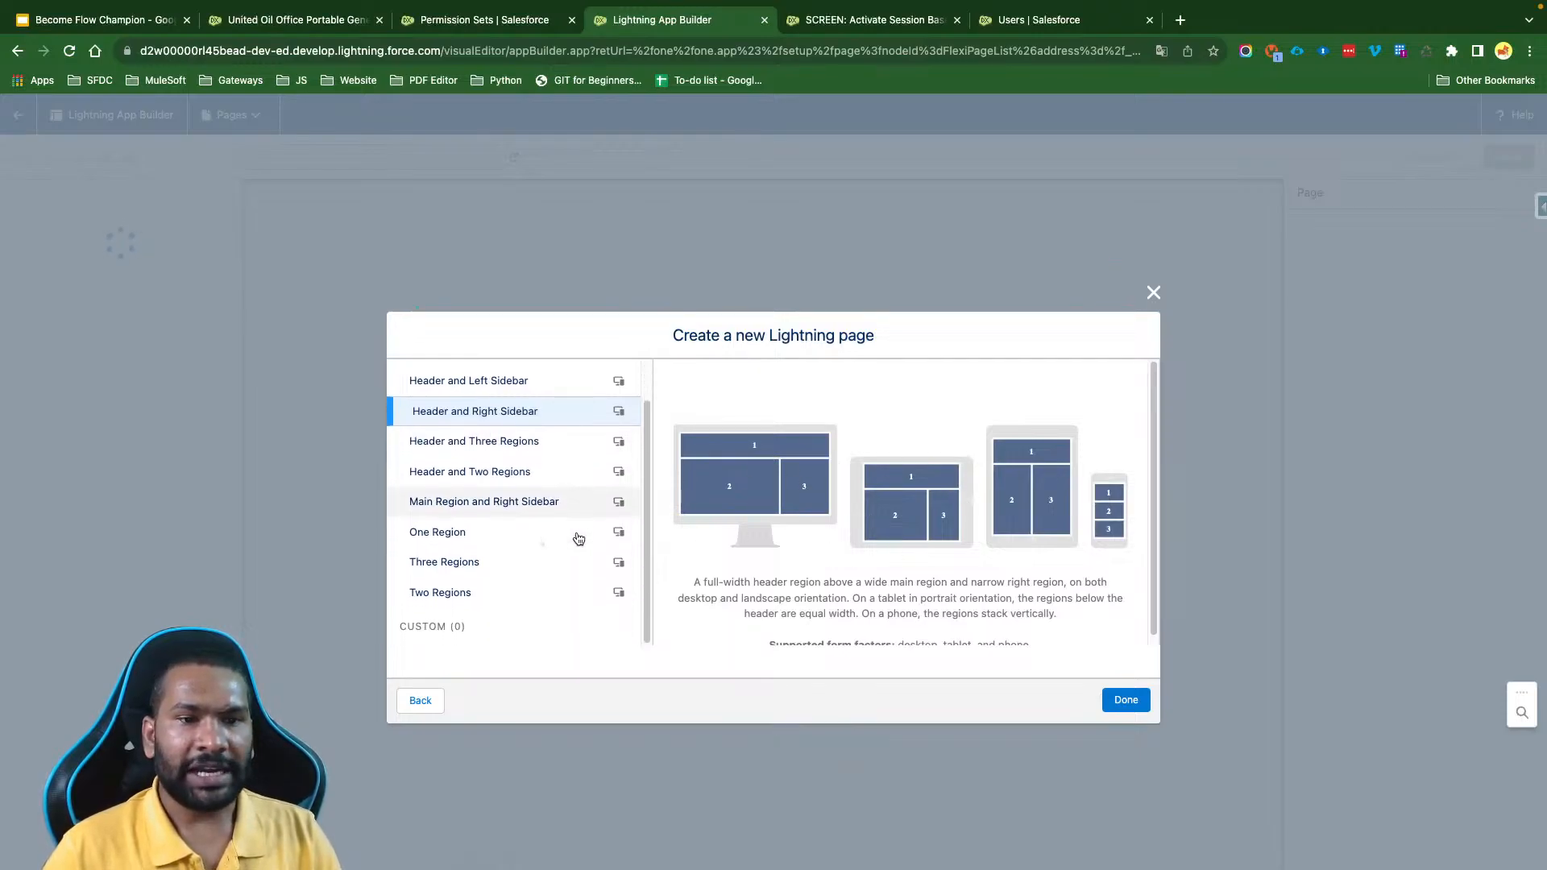
{"action": "left_click", "coordinate": [522, 535]}
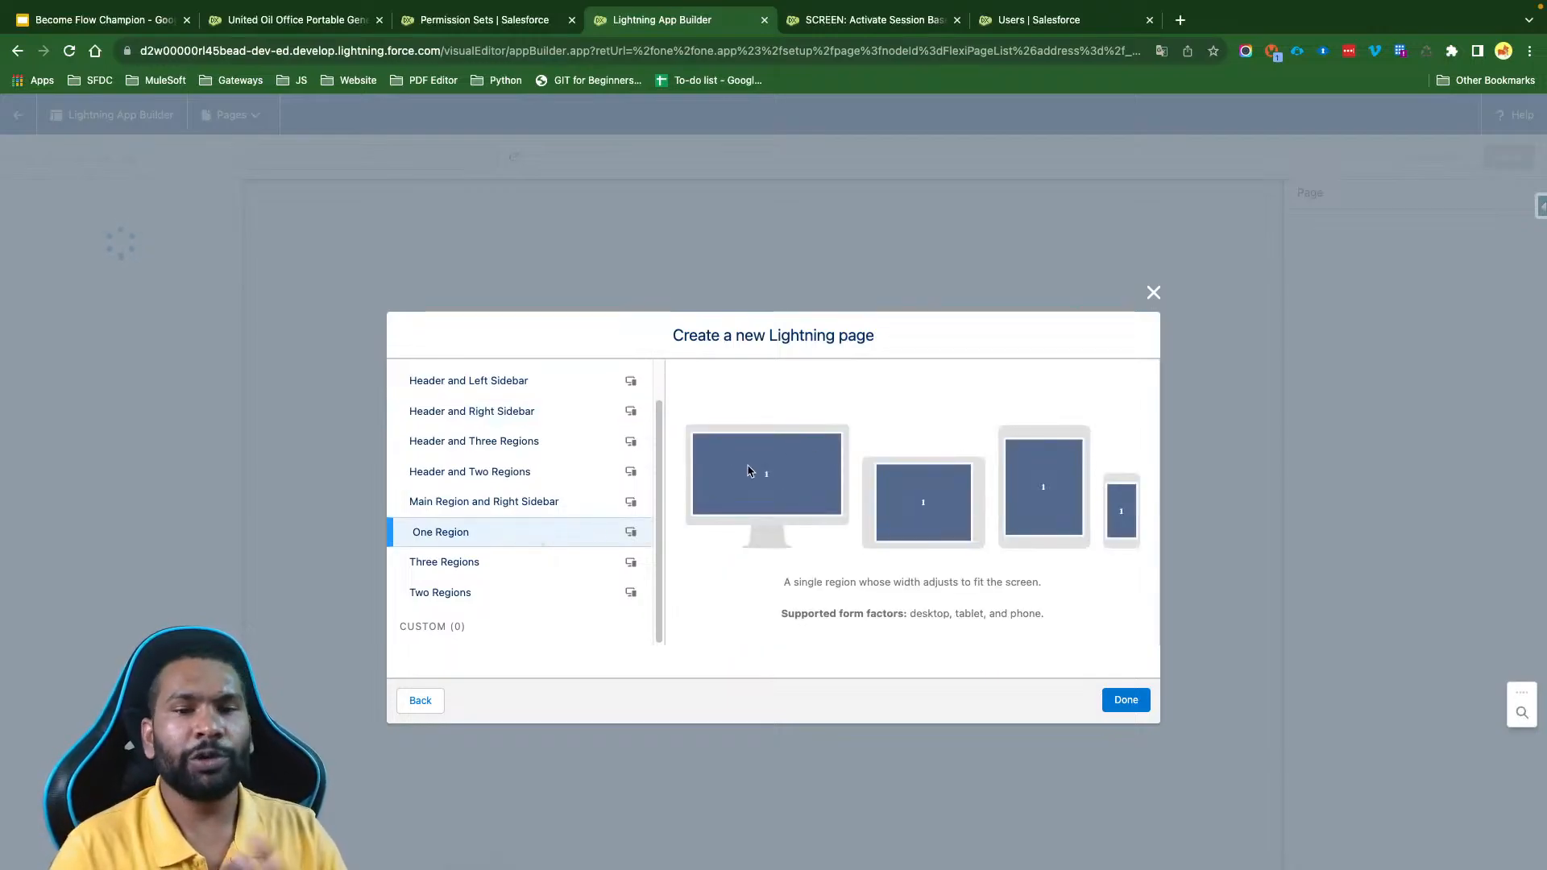
{"action": "left_click", "coordinate": [1137, 703]}
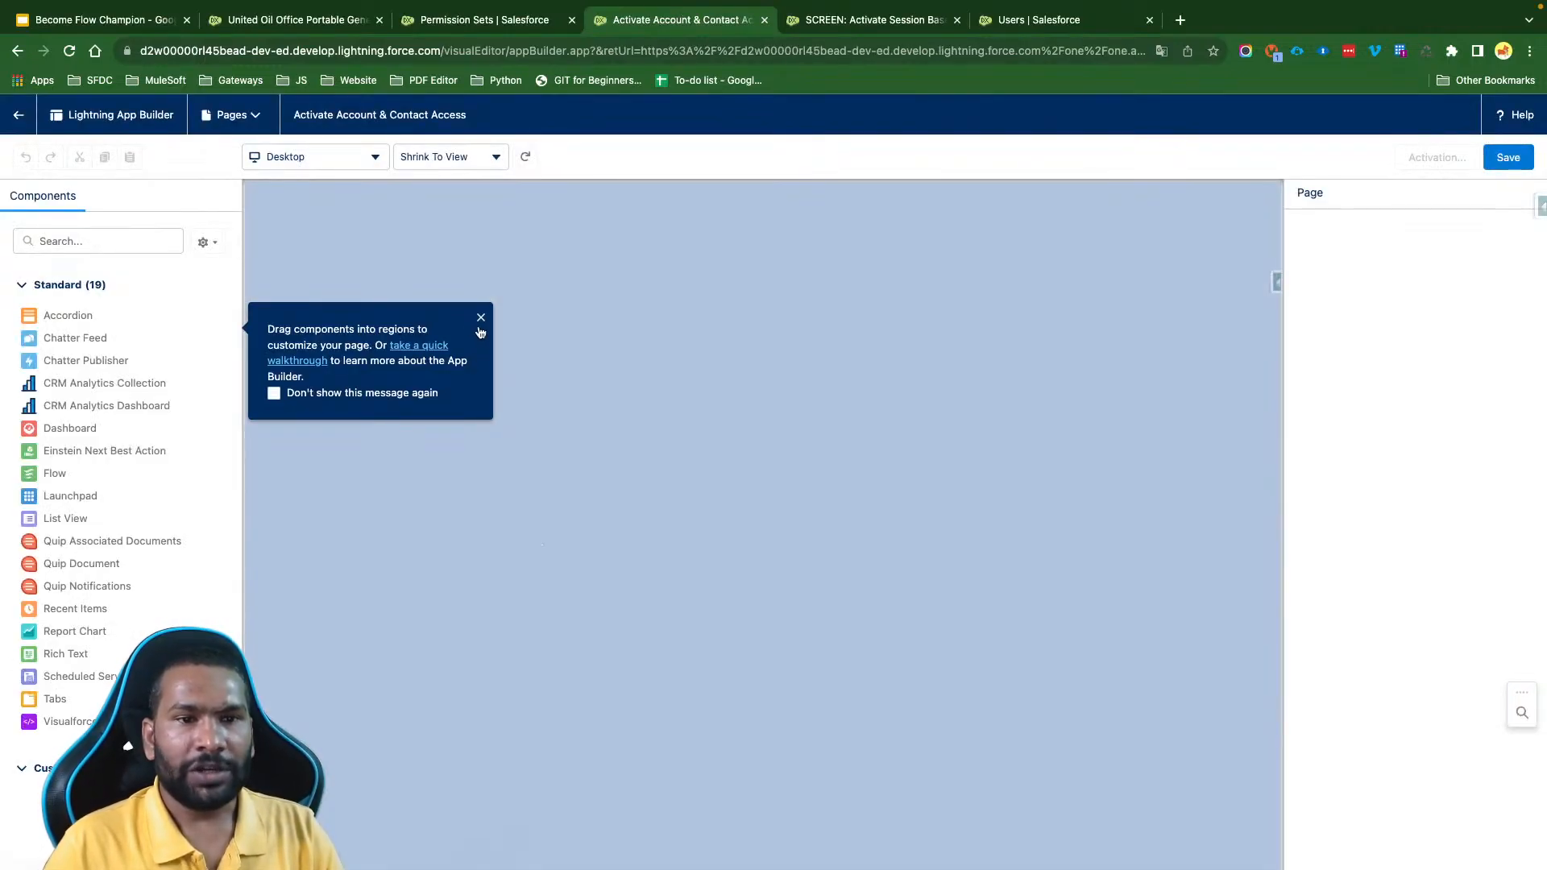
- Add a Flow component to the page region, set it to SCREEN: Activate Session Based Permissions Set, and save the page
{"action": "left_click", "coordinate": [481, 317]}
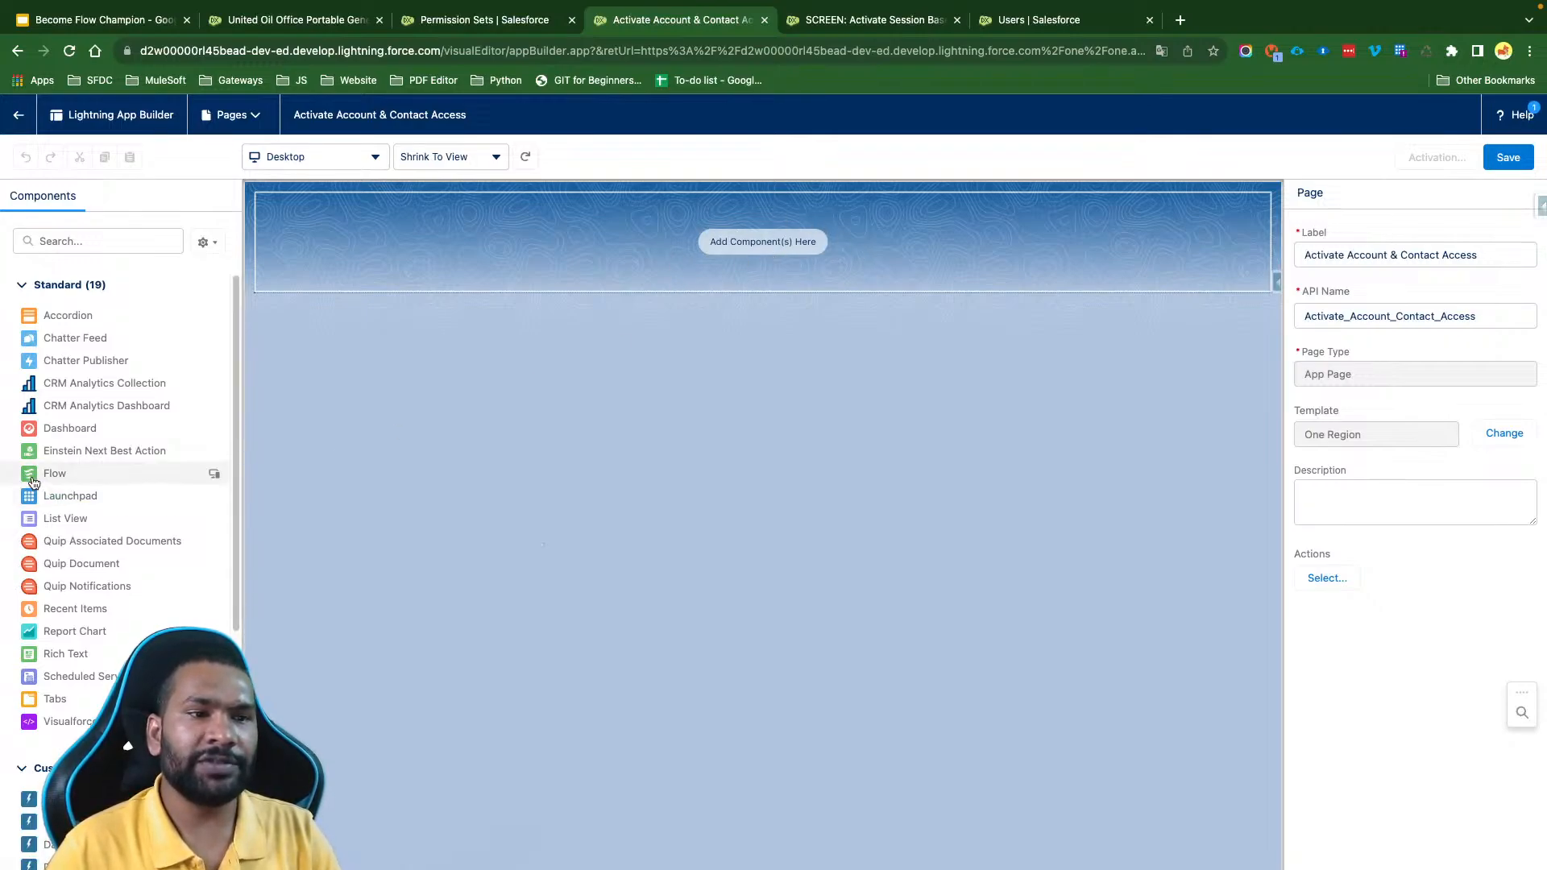
{"action": "left_click_drag", "start_coordinate": [57, 474], "coordinate": [663, 230]}
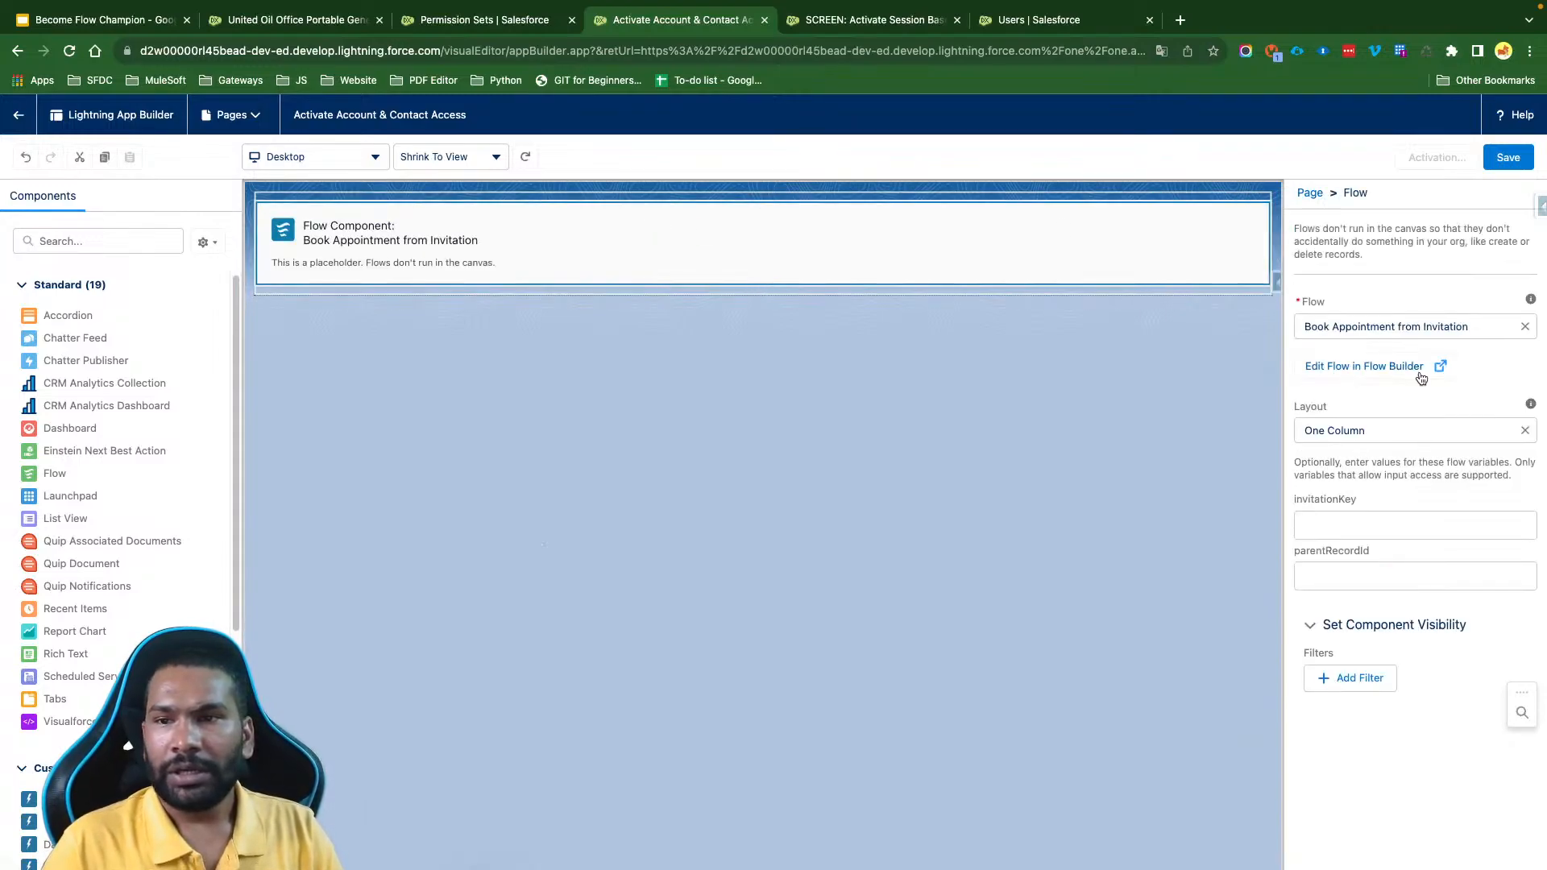
{"action": "left_click", "coordinate": [1427, 323]}
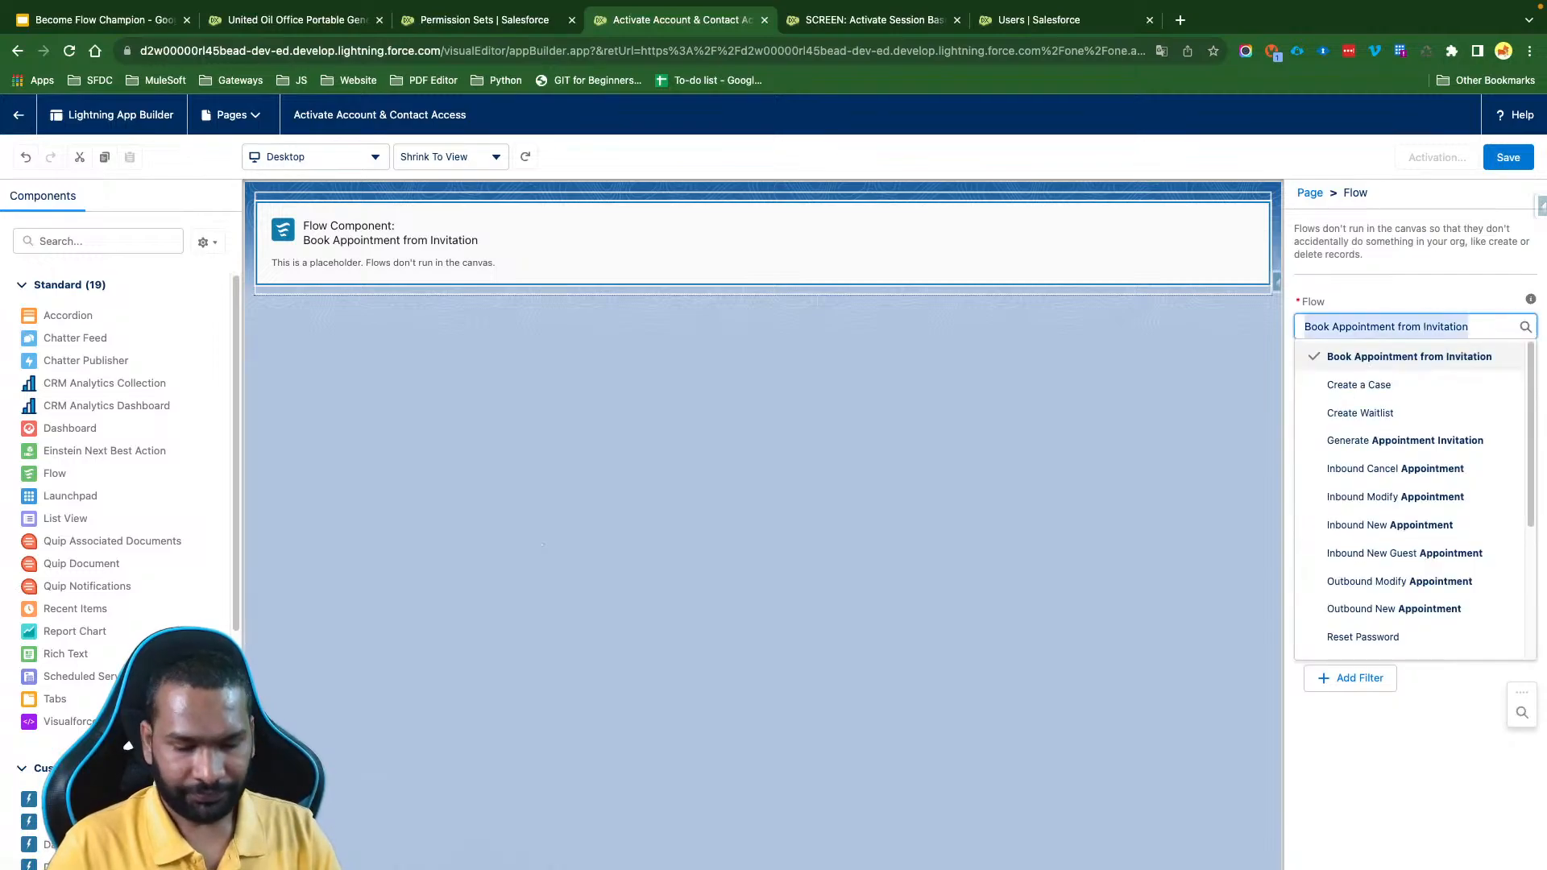
{"action": "type", "text": "SCREE"}
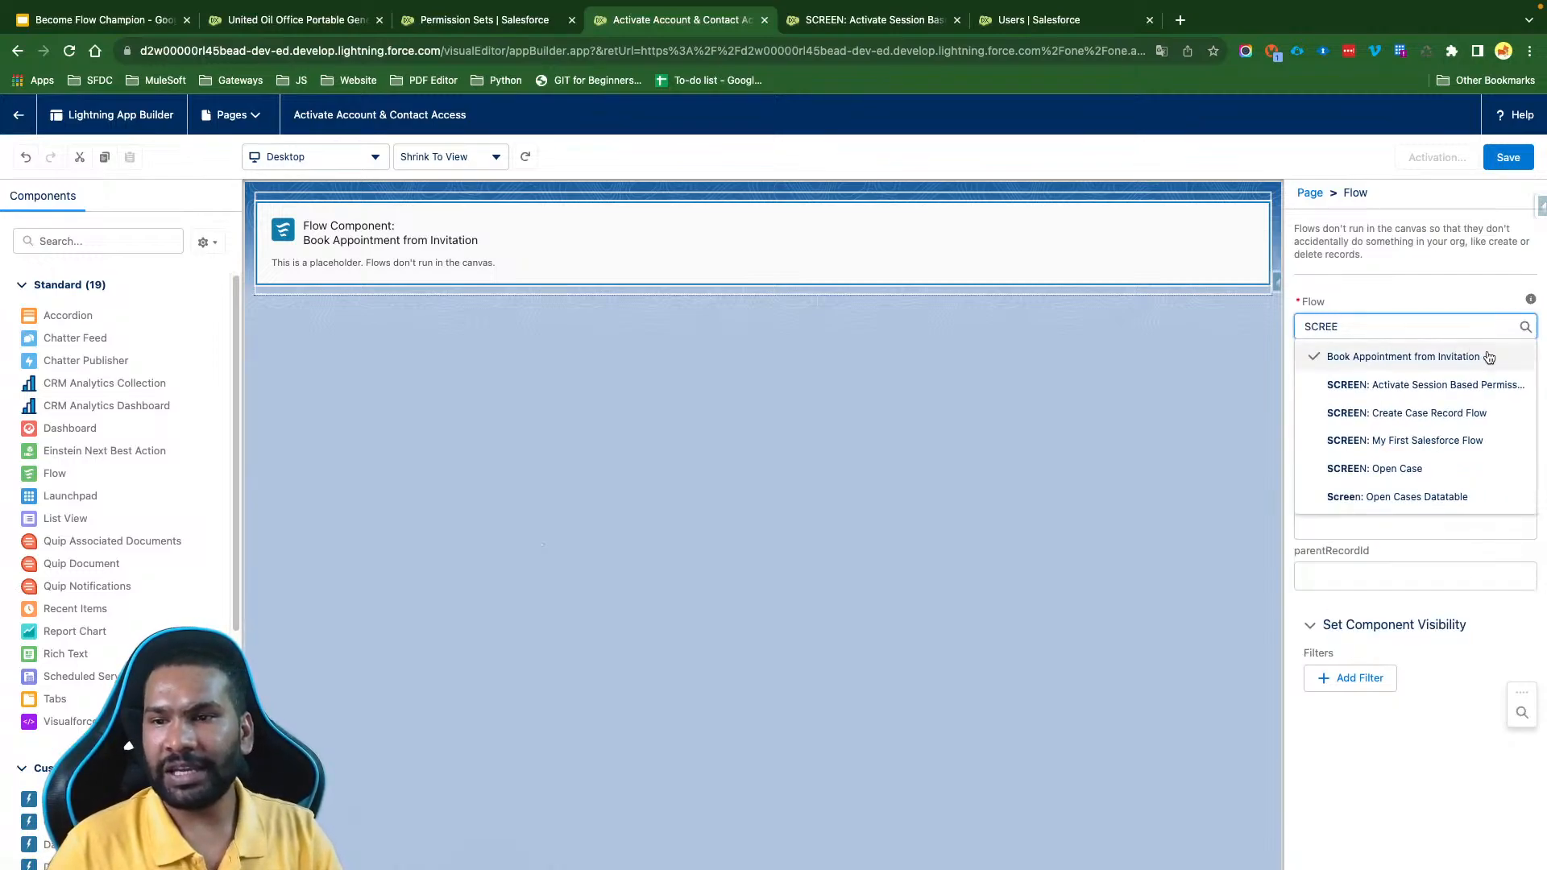
{"action": "left_click", "coordinate": [1463, 385]}
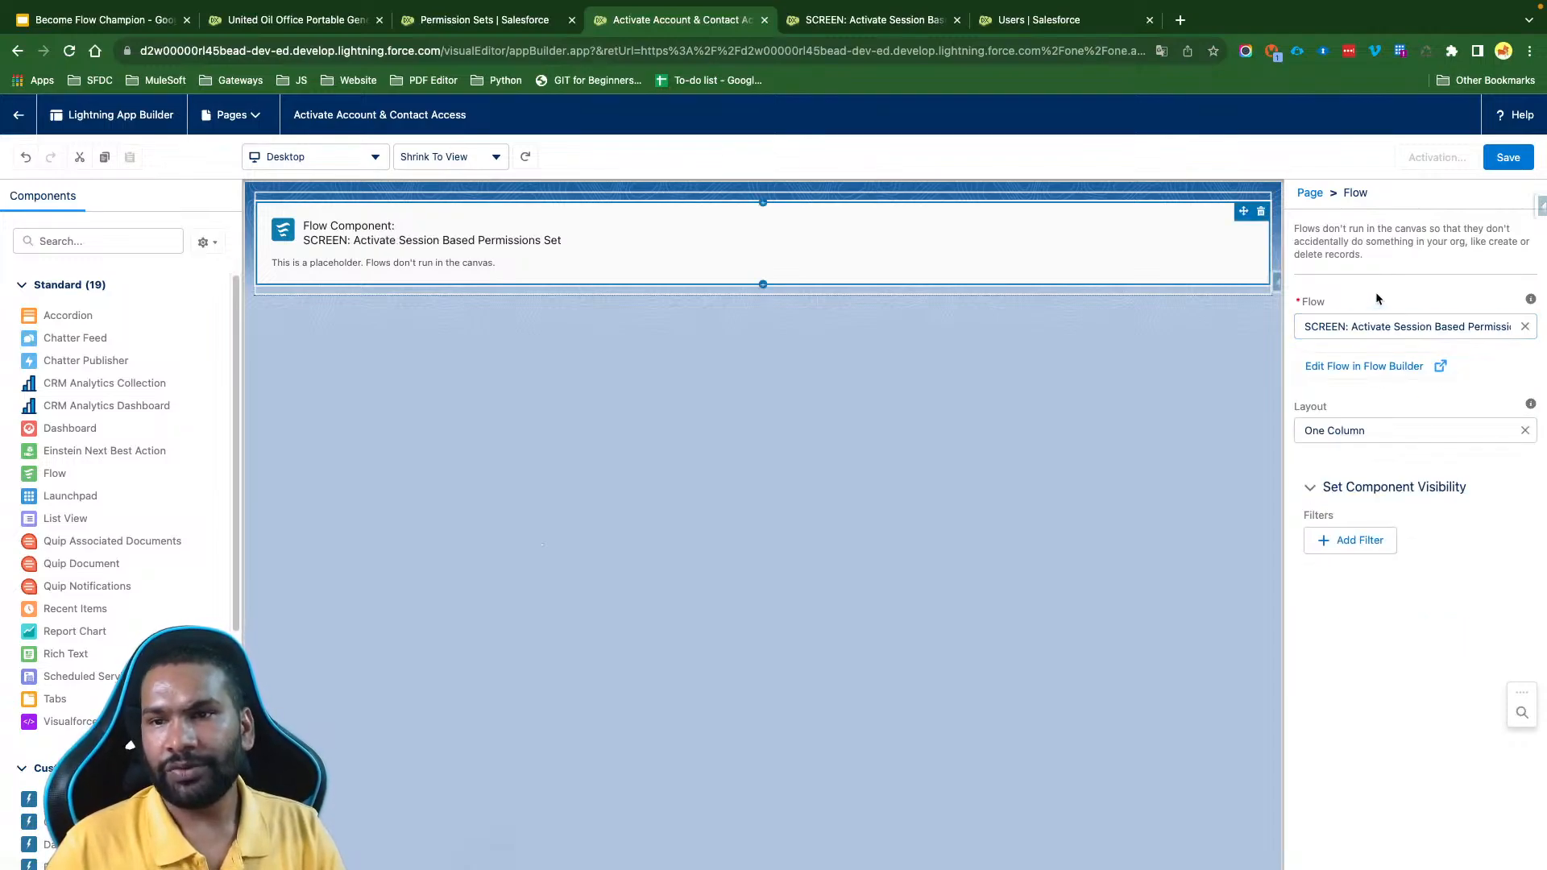
{"action": "left_click", "coordinate": [1517, 164]}
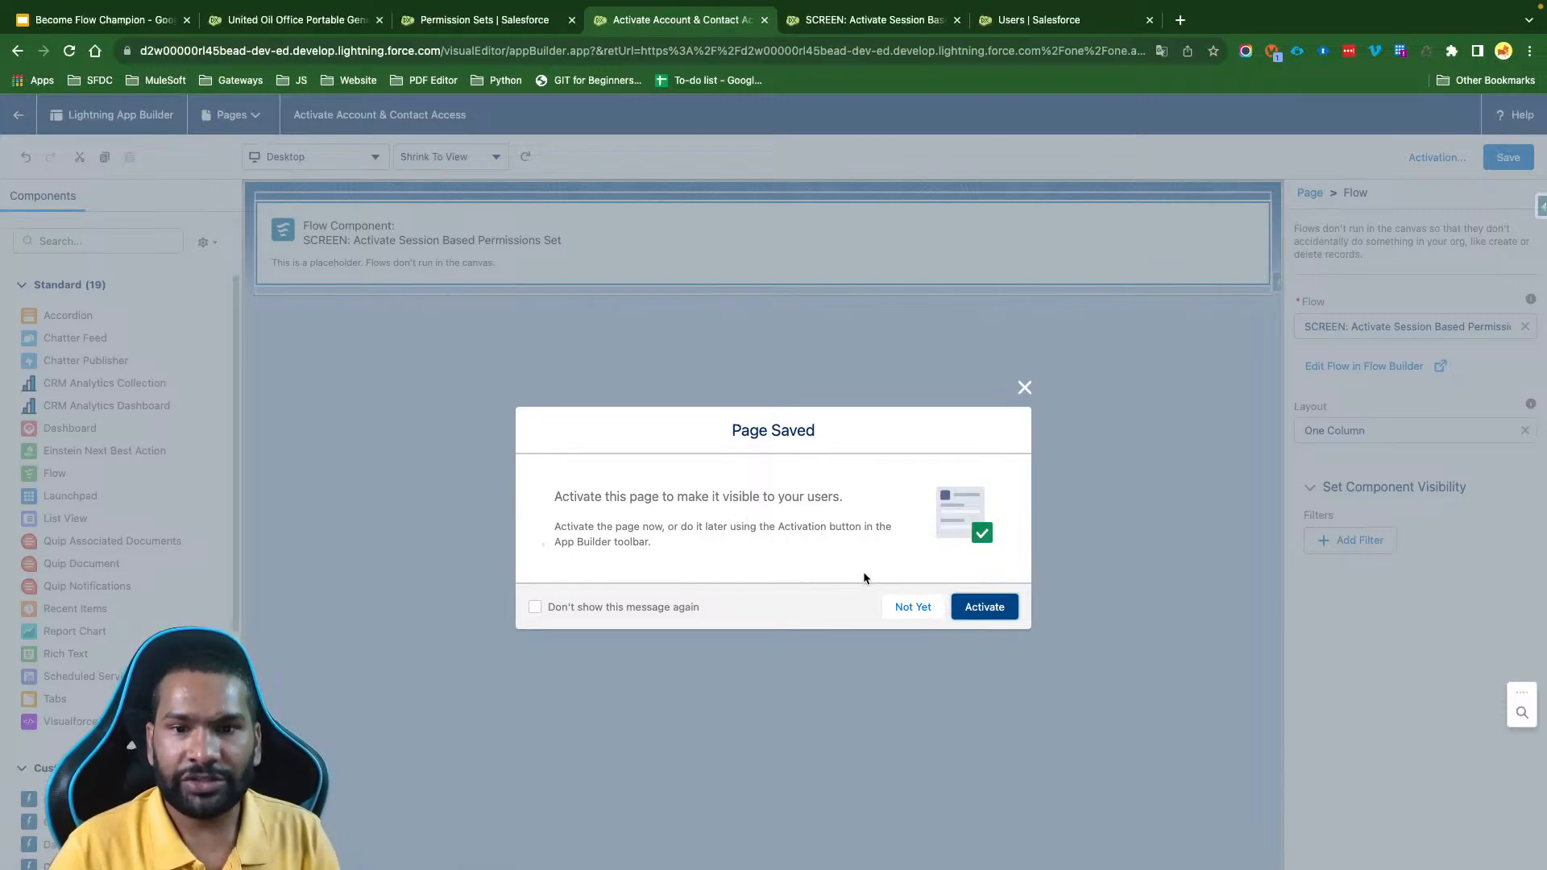
- Begin activating the saved page, keeping its name and setting the page activation to all users
{"action": "left_click", "coordinate": [991, 608]}
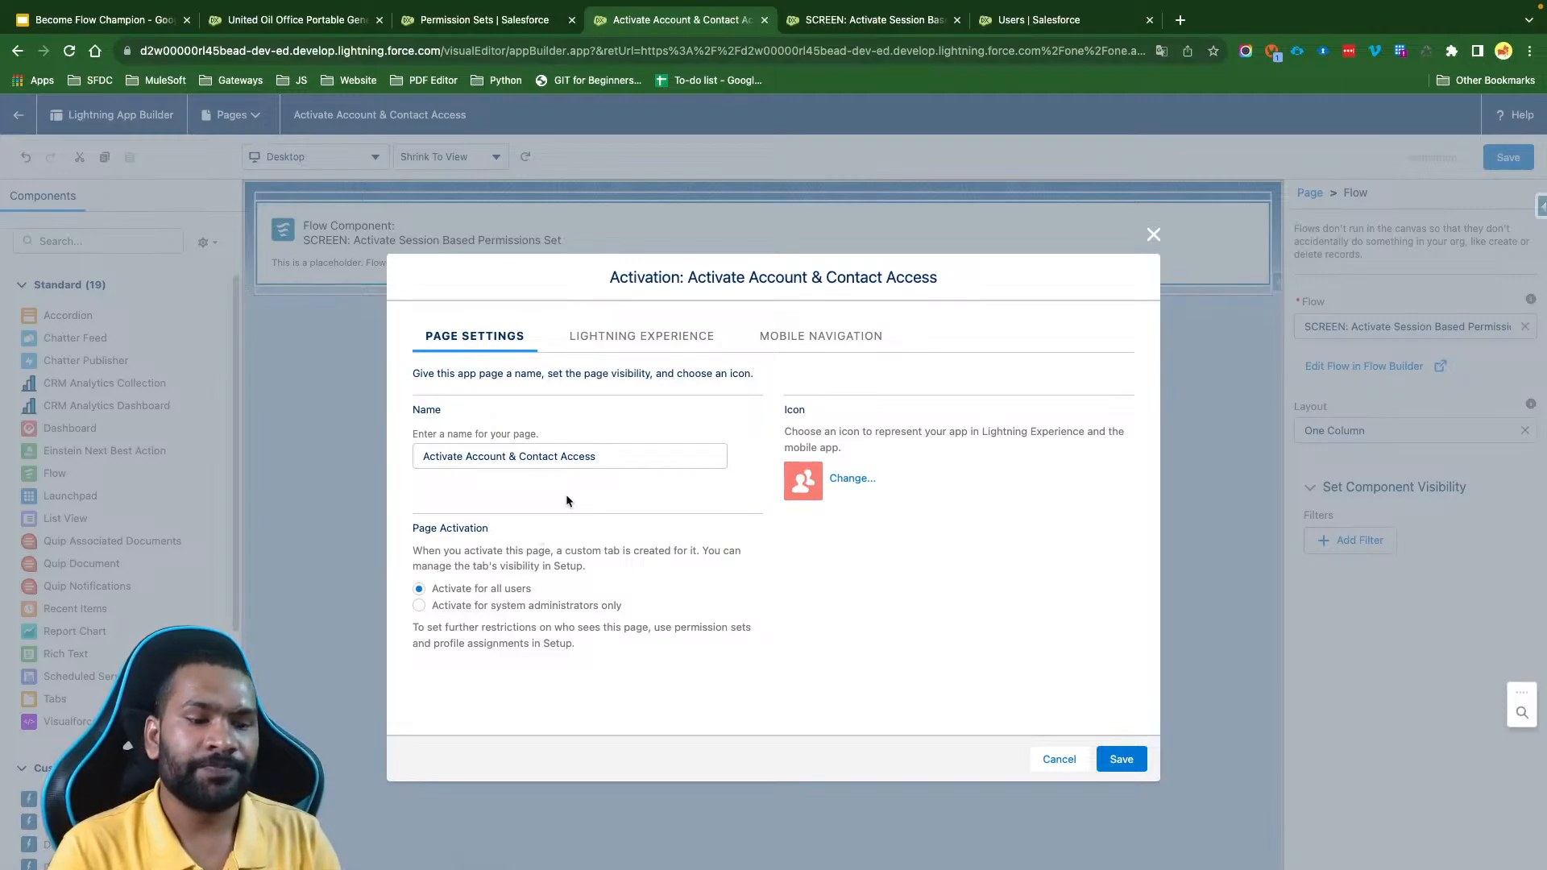
{"action": "triple_click", "coordinate": [601, 456]}
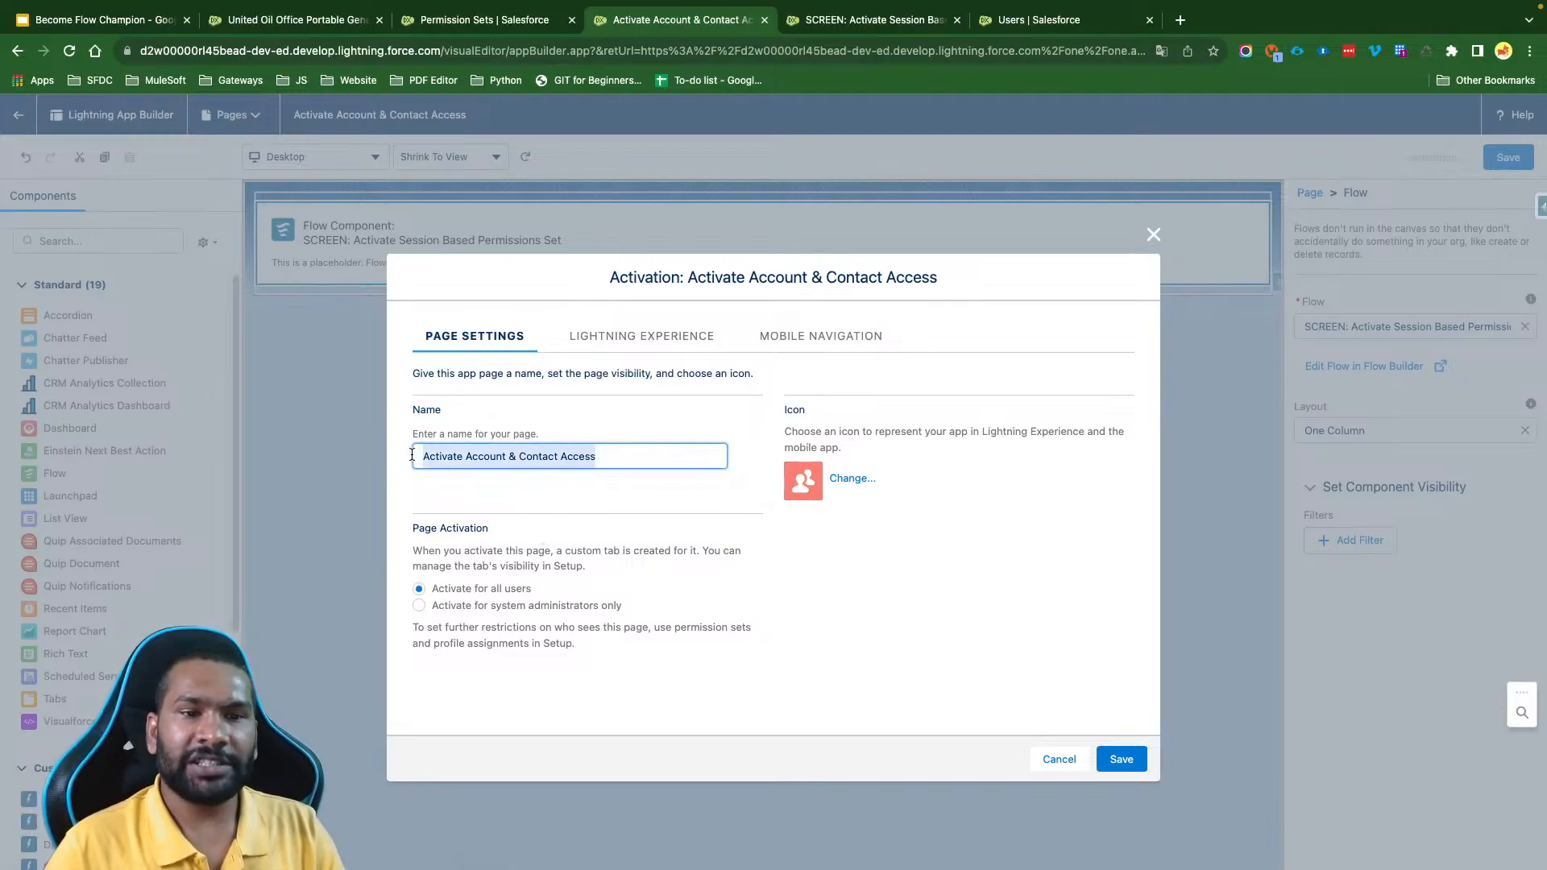
{"action": "left_click", "coordinate": [535, 458]}
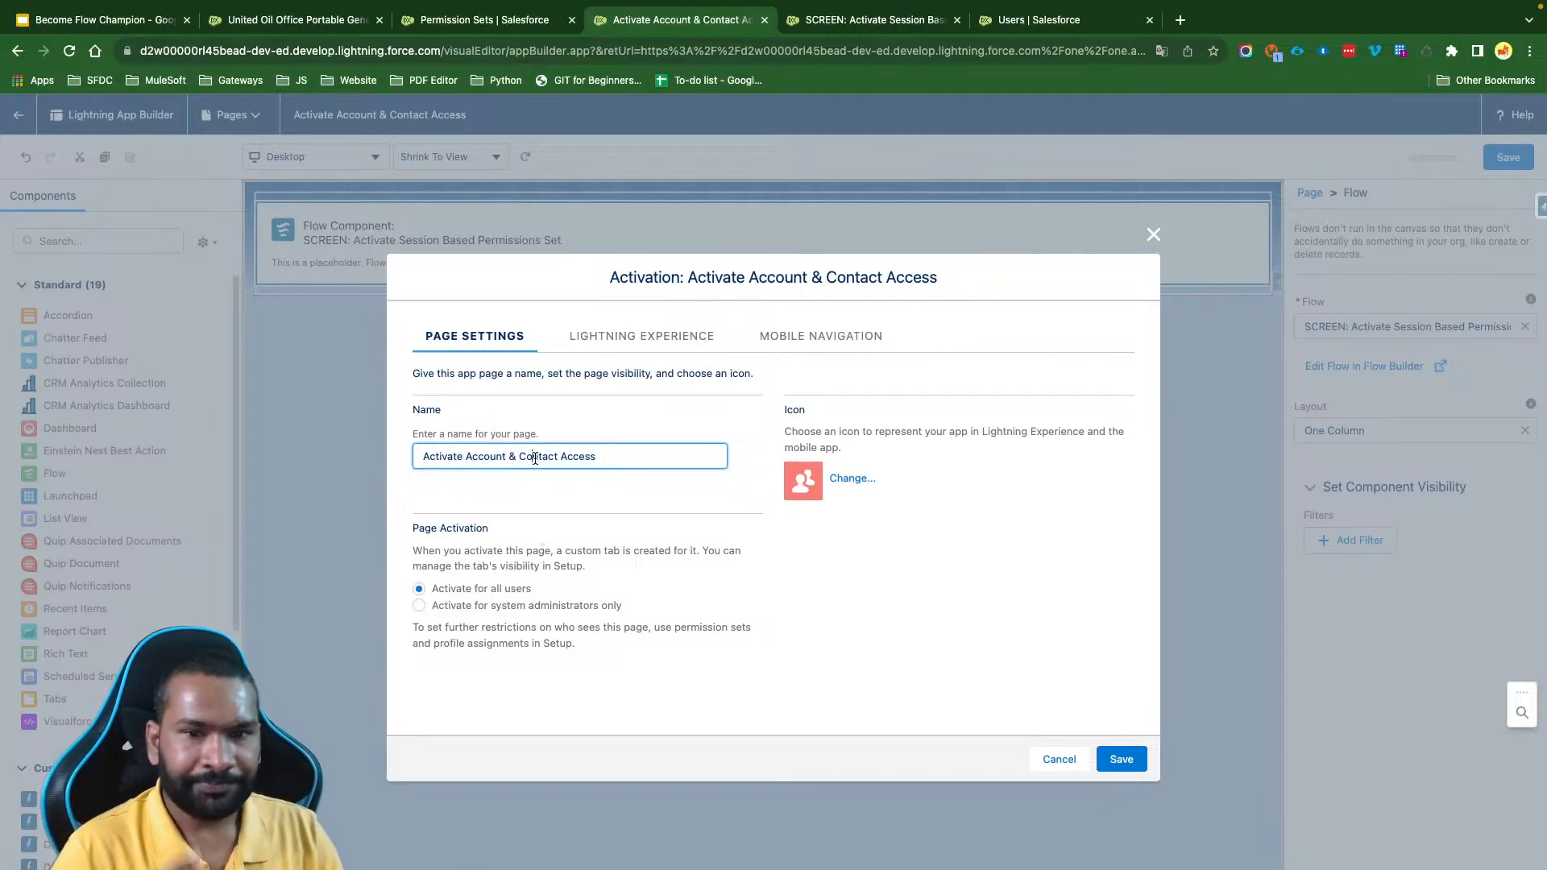
{"action": "left_click", "coordinate": [784, 413]}
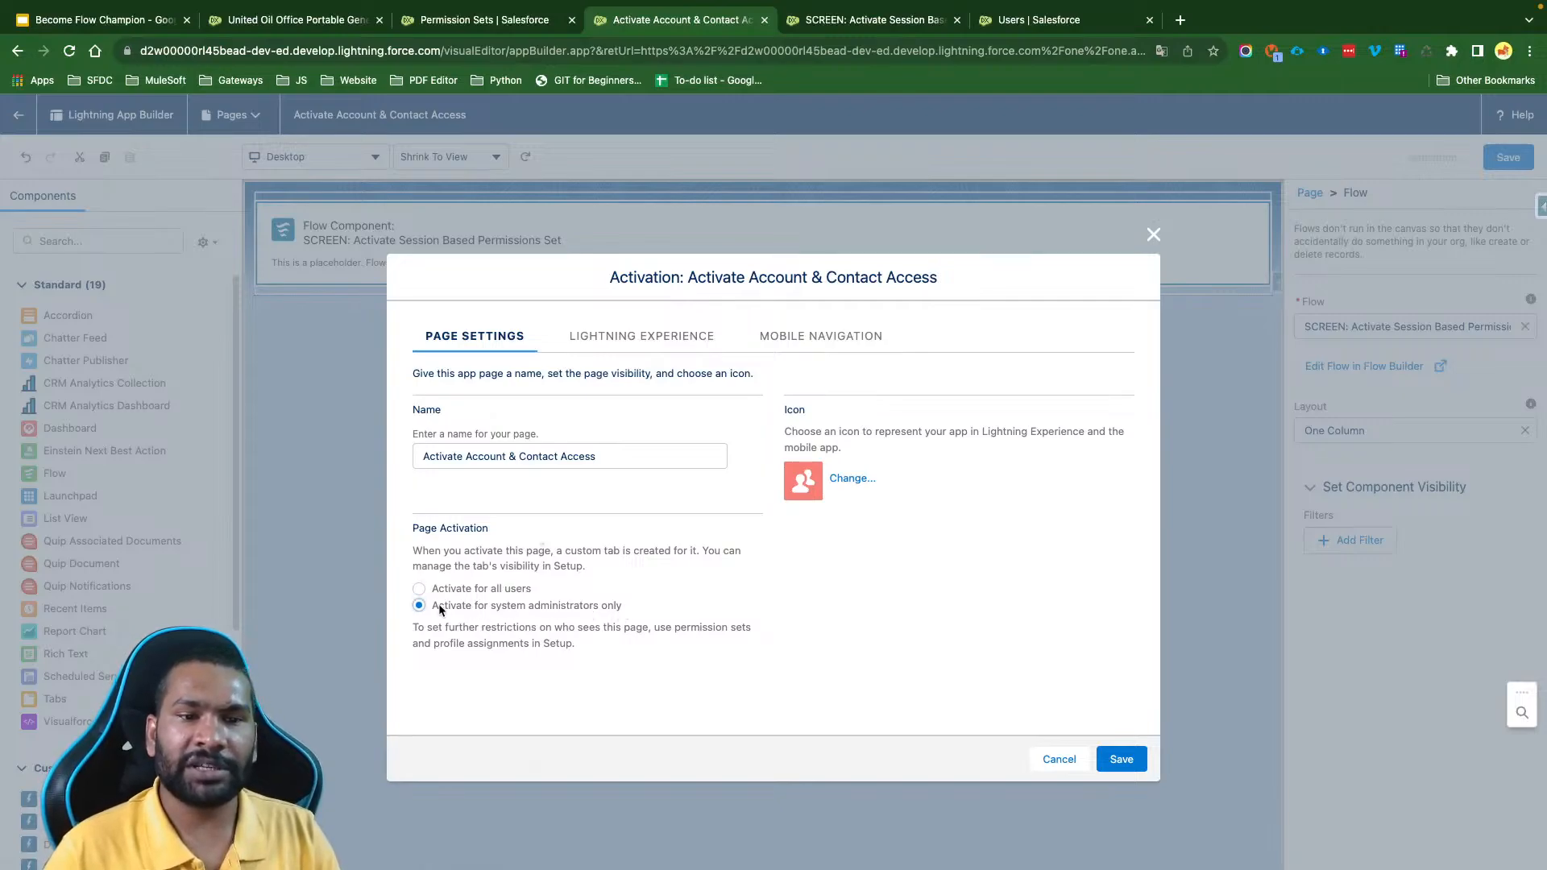
{"action": "left_click", "coordinate": [476, 588]}
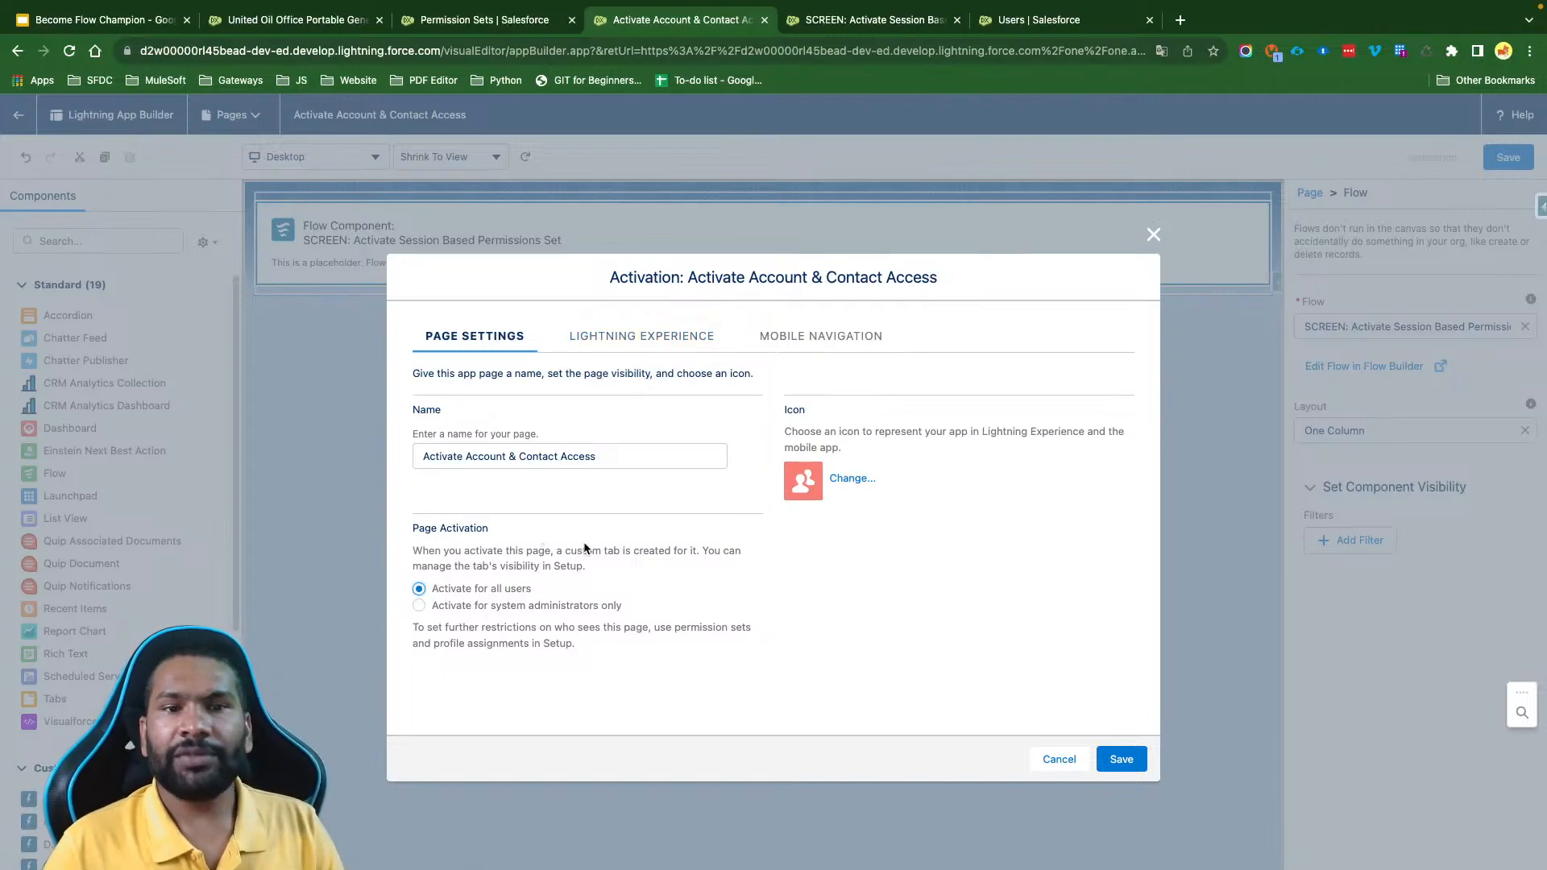
- Add the page to the Sales app in the page's Lightning Experience activation settings
{"action": "left_click", "coordinate": [648, 342]}
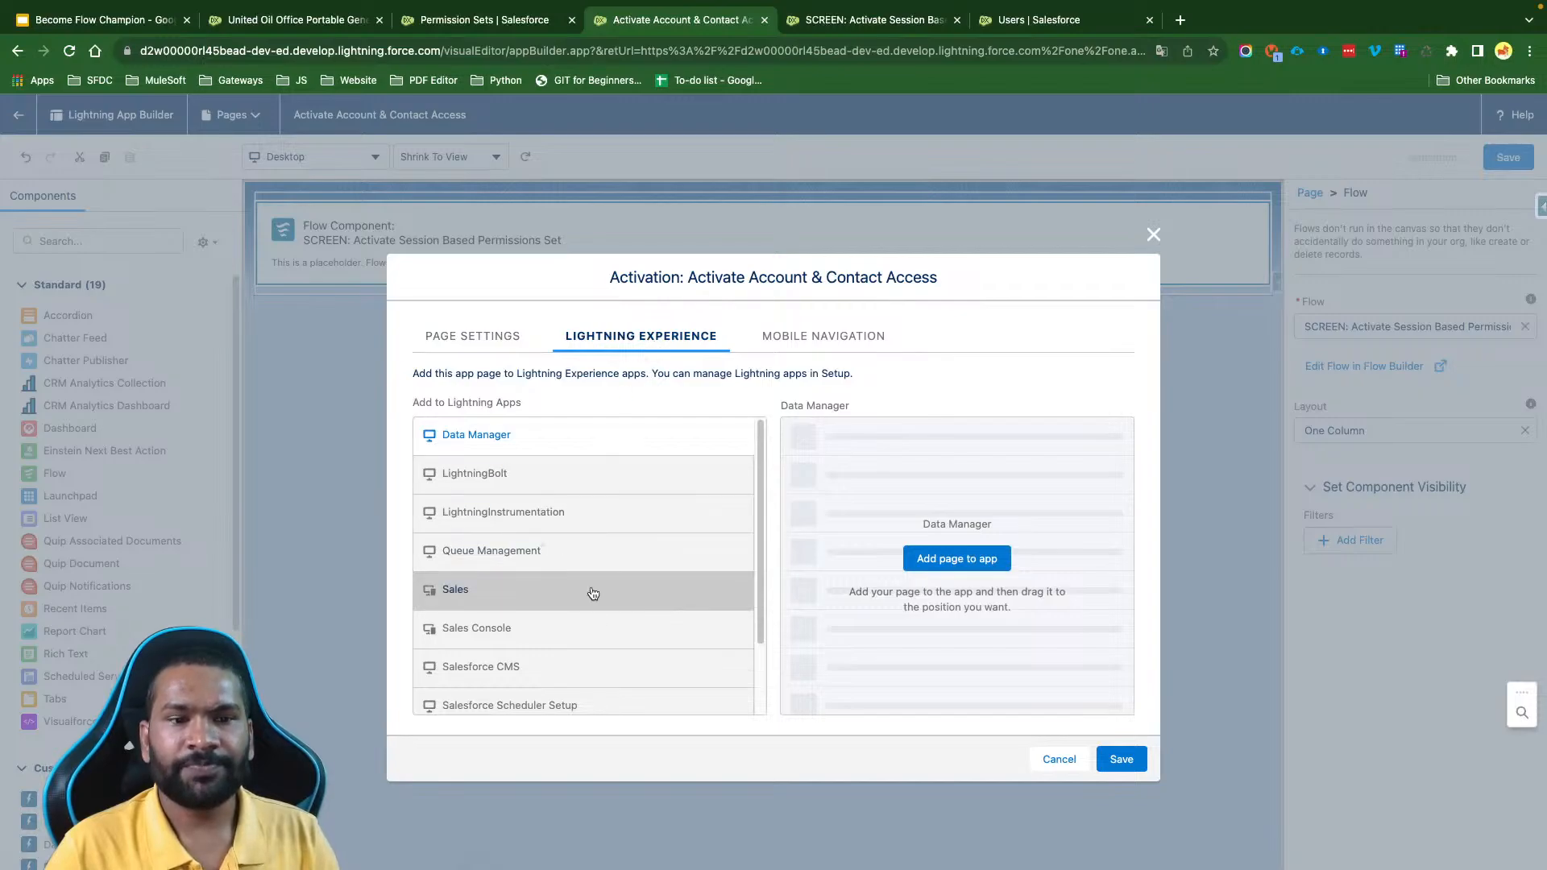
{"action": "scroll", "coordinate": [594, 591], "scroll_direction": "down", "scroll_amount": 2}
{"action": "left_click", "coordinate": [524, 536]}
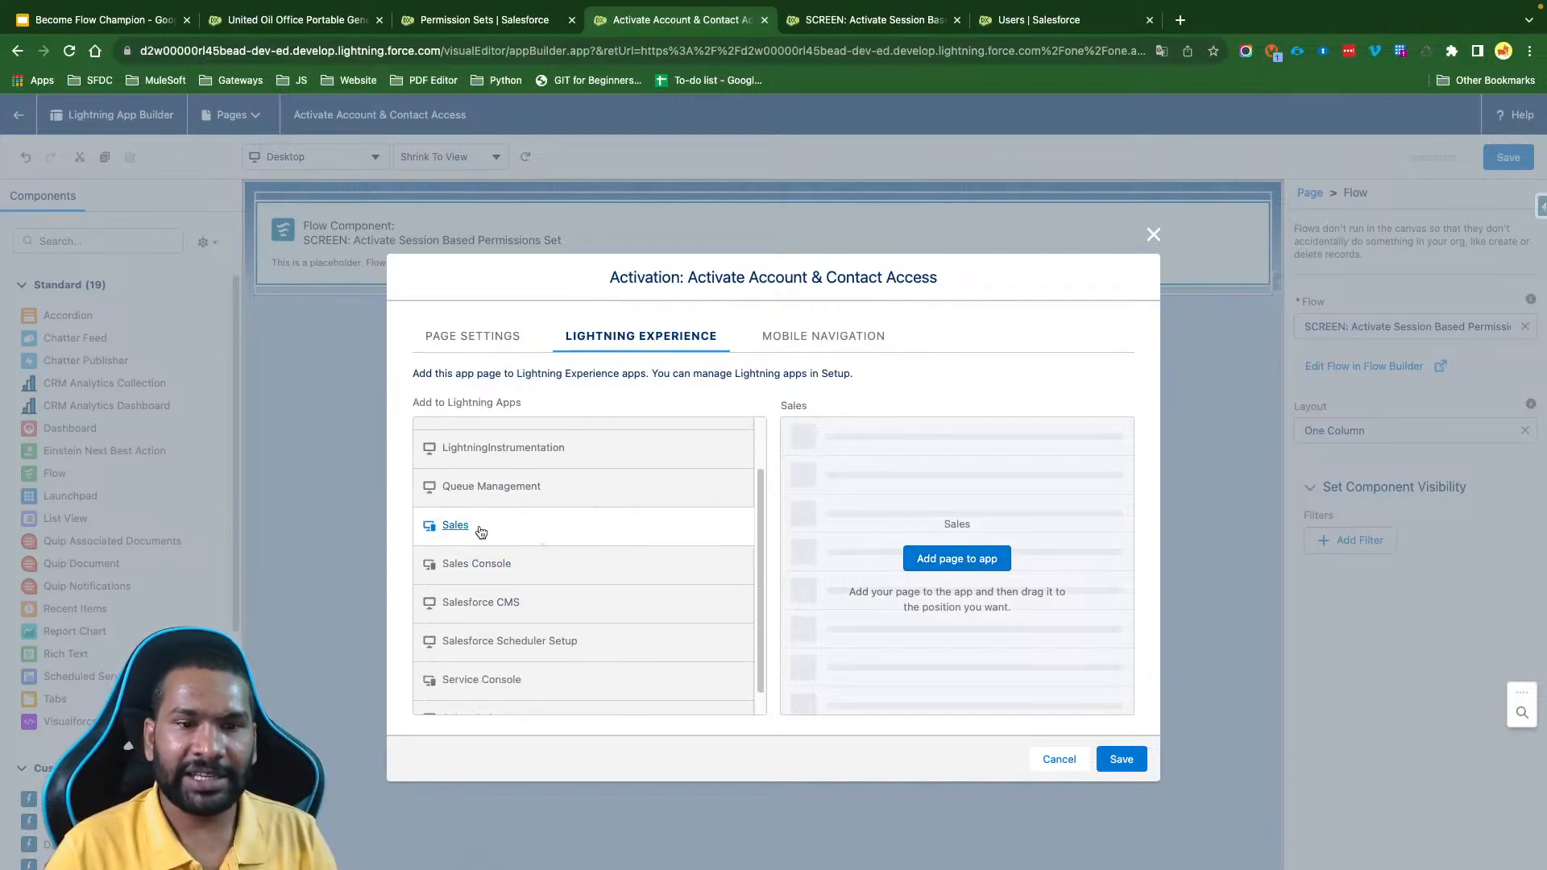
{"action": "left_click", "coordinate": [957, 560]}
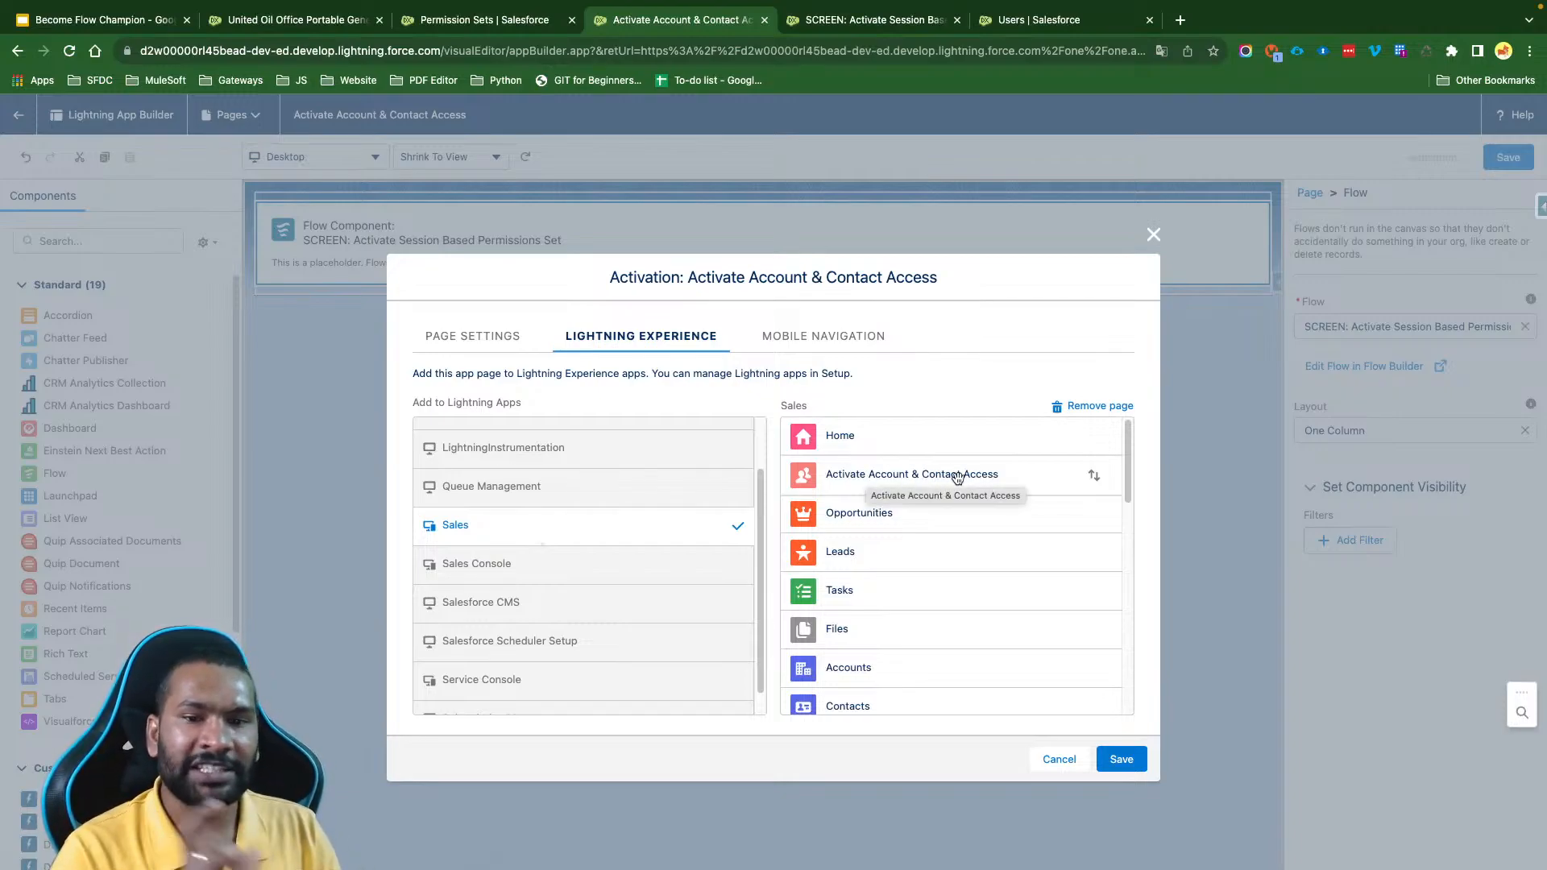
- Save the Activate Account & Contact Access page's activation settings and the page itself, and return to the list of Lightning pages
{"action": "left_click", "coordinate": [1120, 759]}
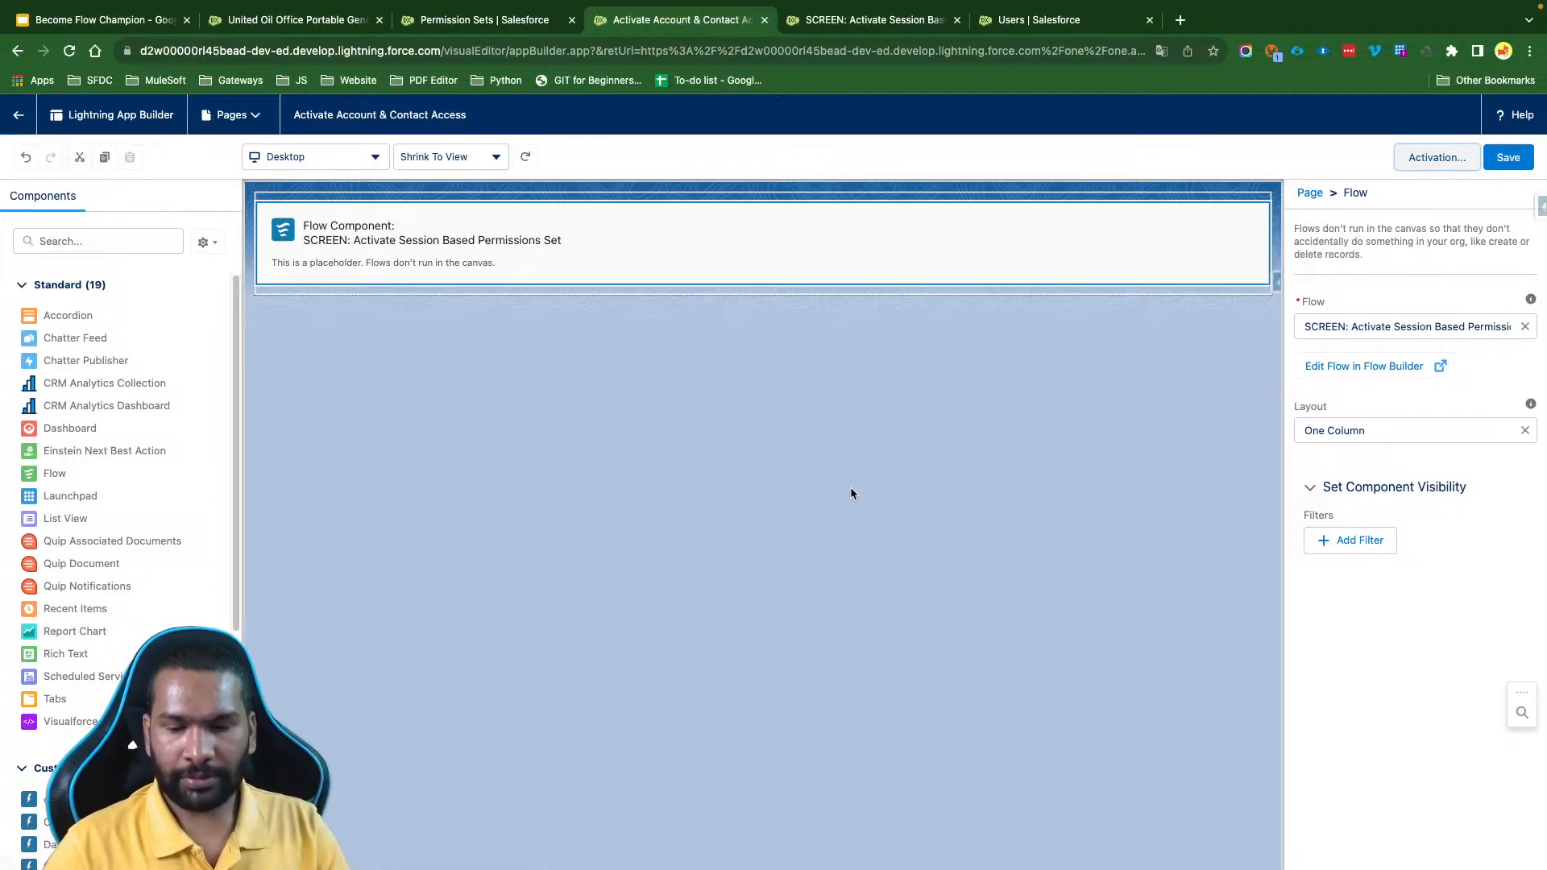
{"action": "left_click", "coordinate": [1503, 156]}
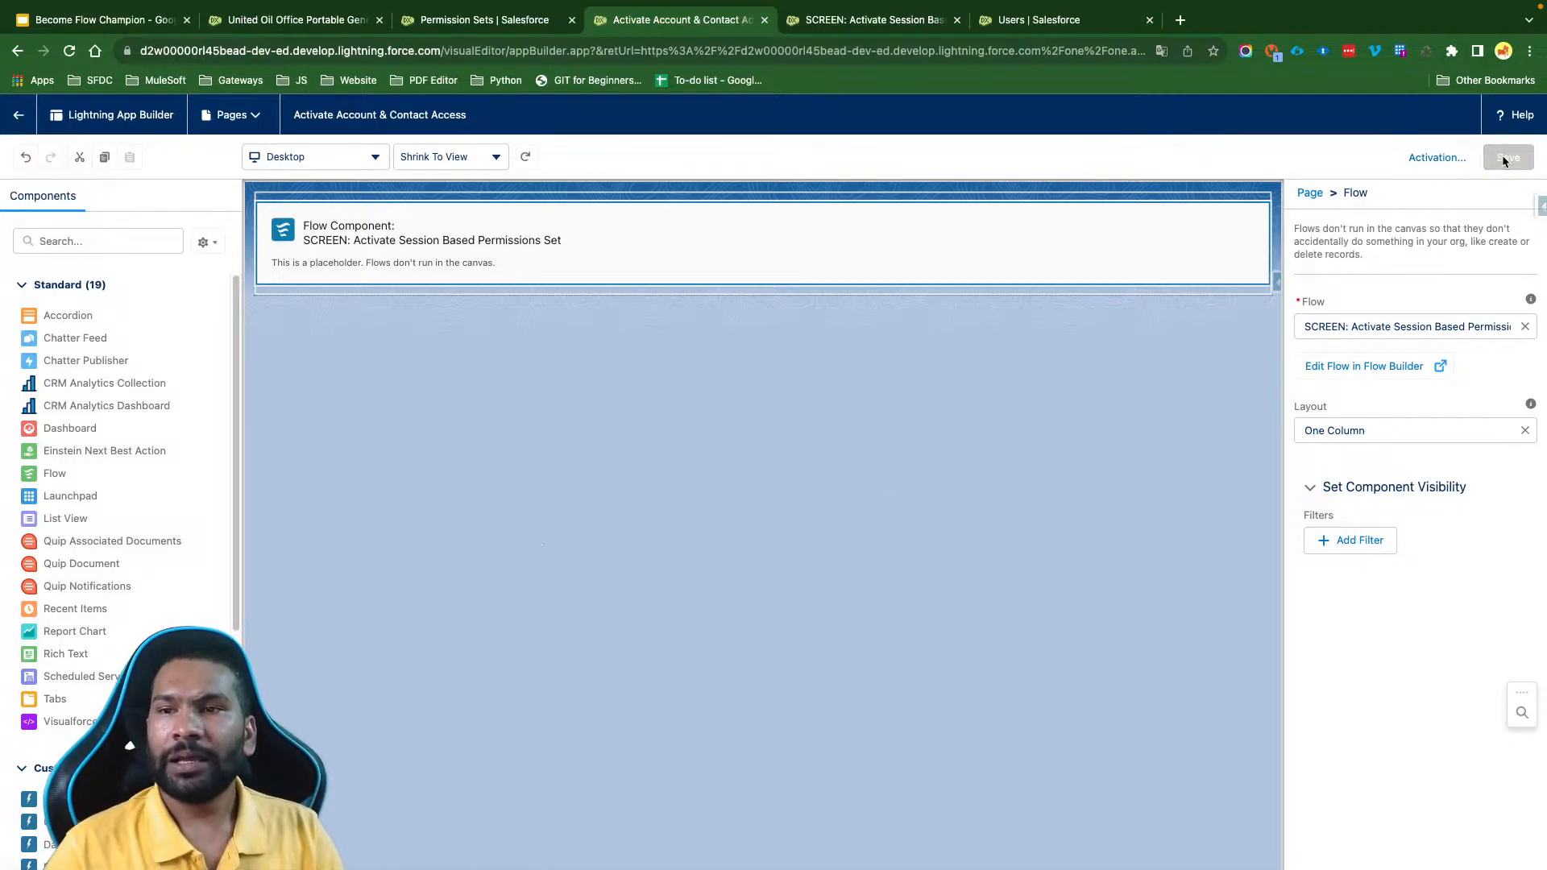
{"action": "left_click", "coordinate": [30, 131]}
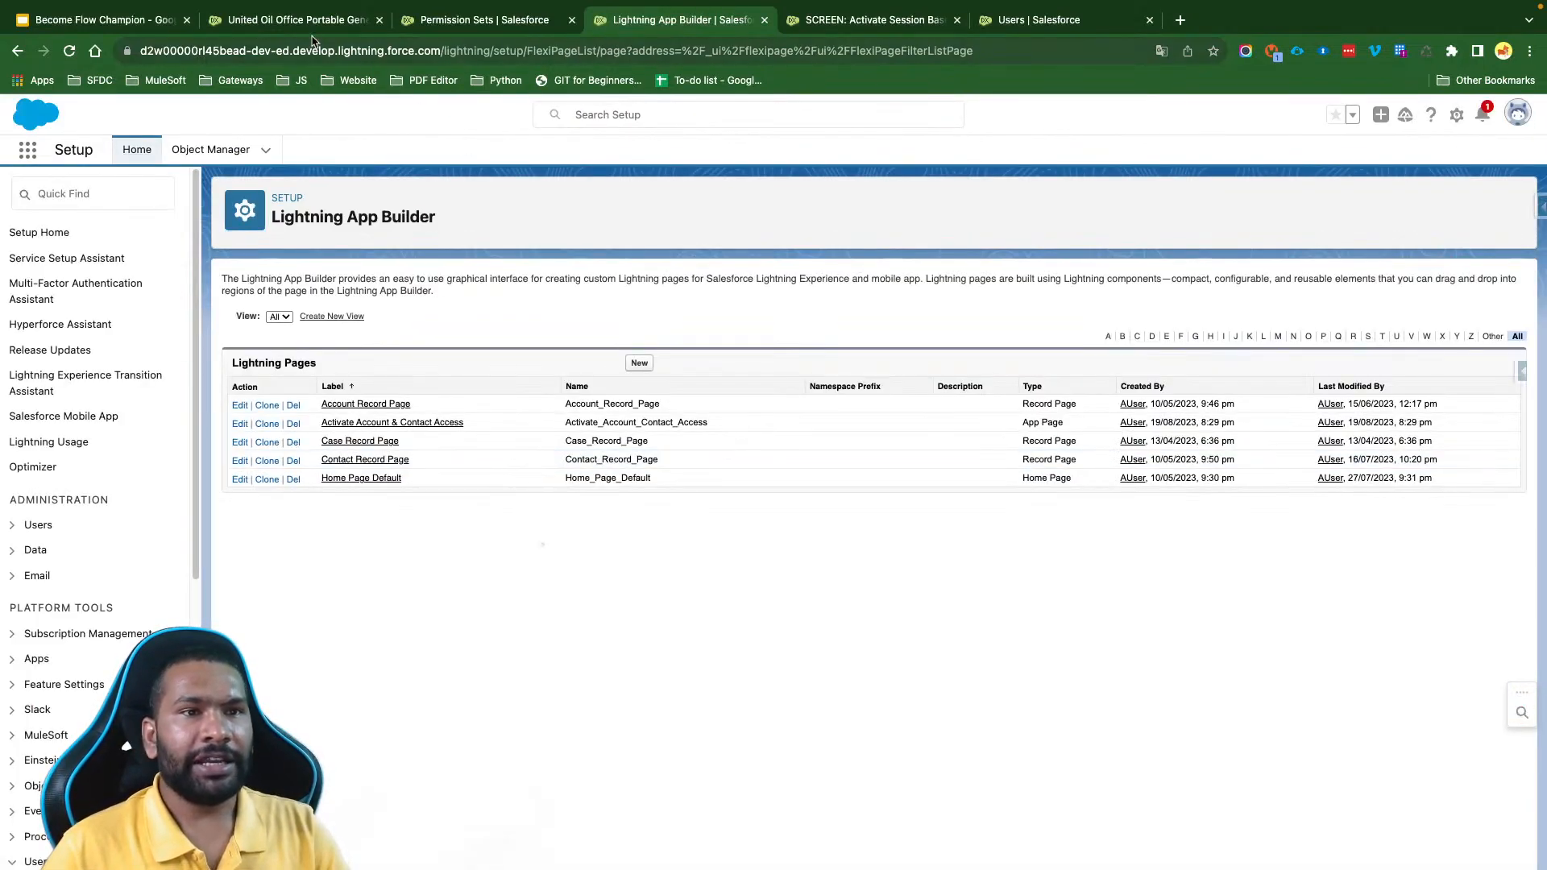
- Open the Activate Account & Contact Access page in the Sales app as administrator and run its flow past the first screen
{"action": "left_click", "coordinate": [311, 21]}
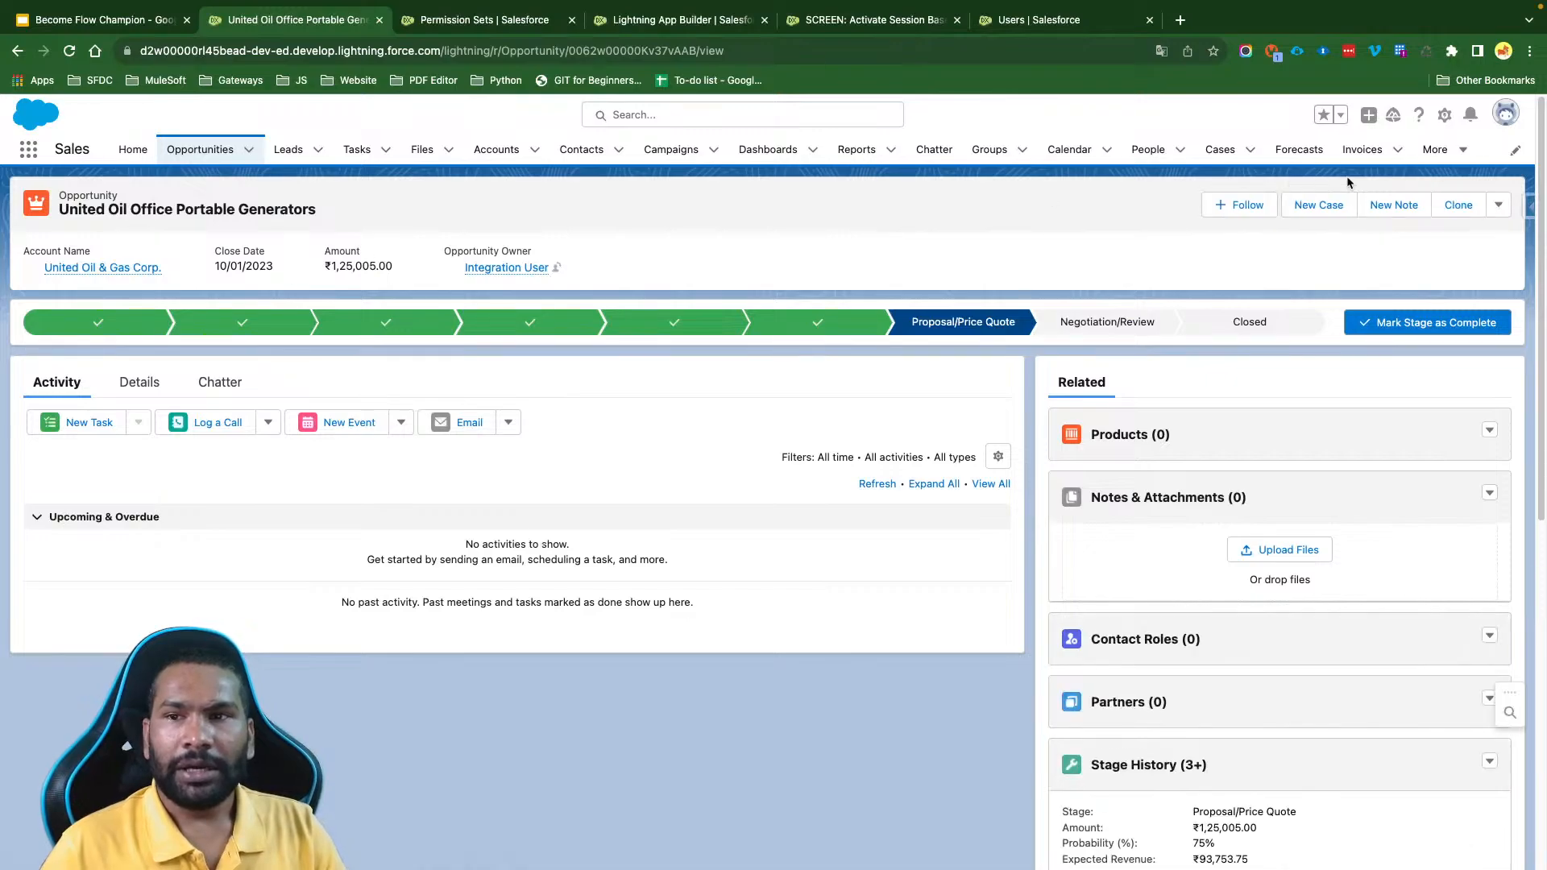
{"action": "left_click", "coordinate": [1439, 150]}
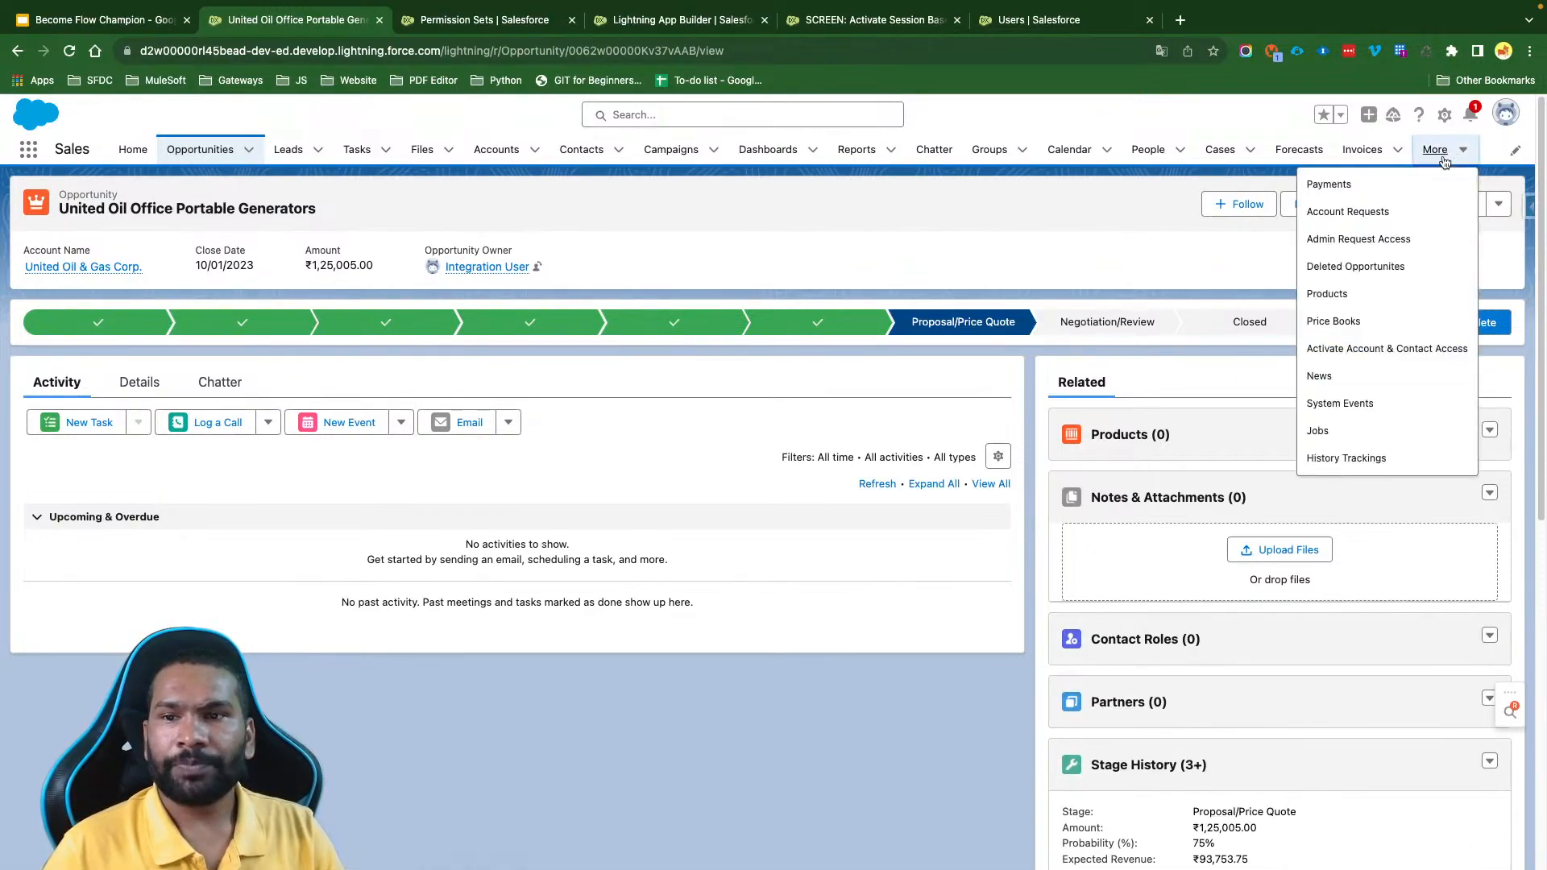
{"action": "left_click", "coordinate": [1404, 353]}
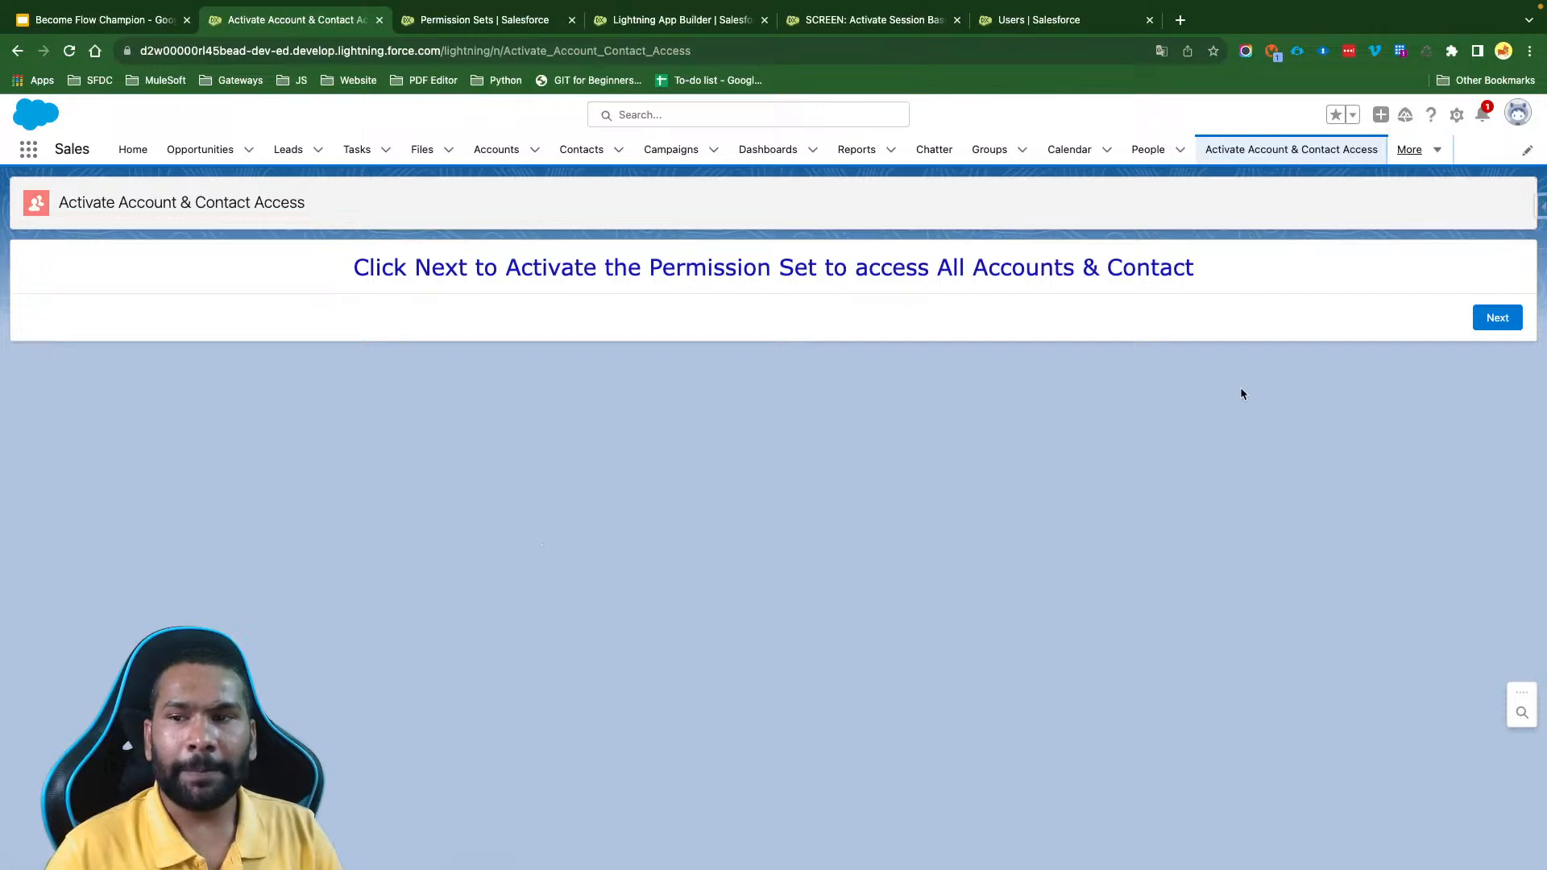
{"action": "left_click", "coordinate": [1479, 320]}
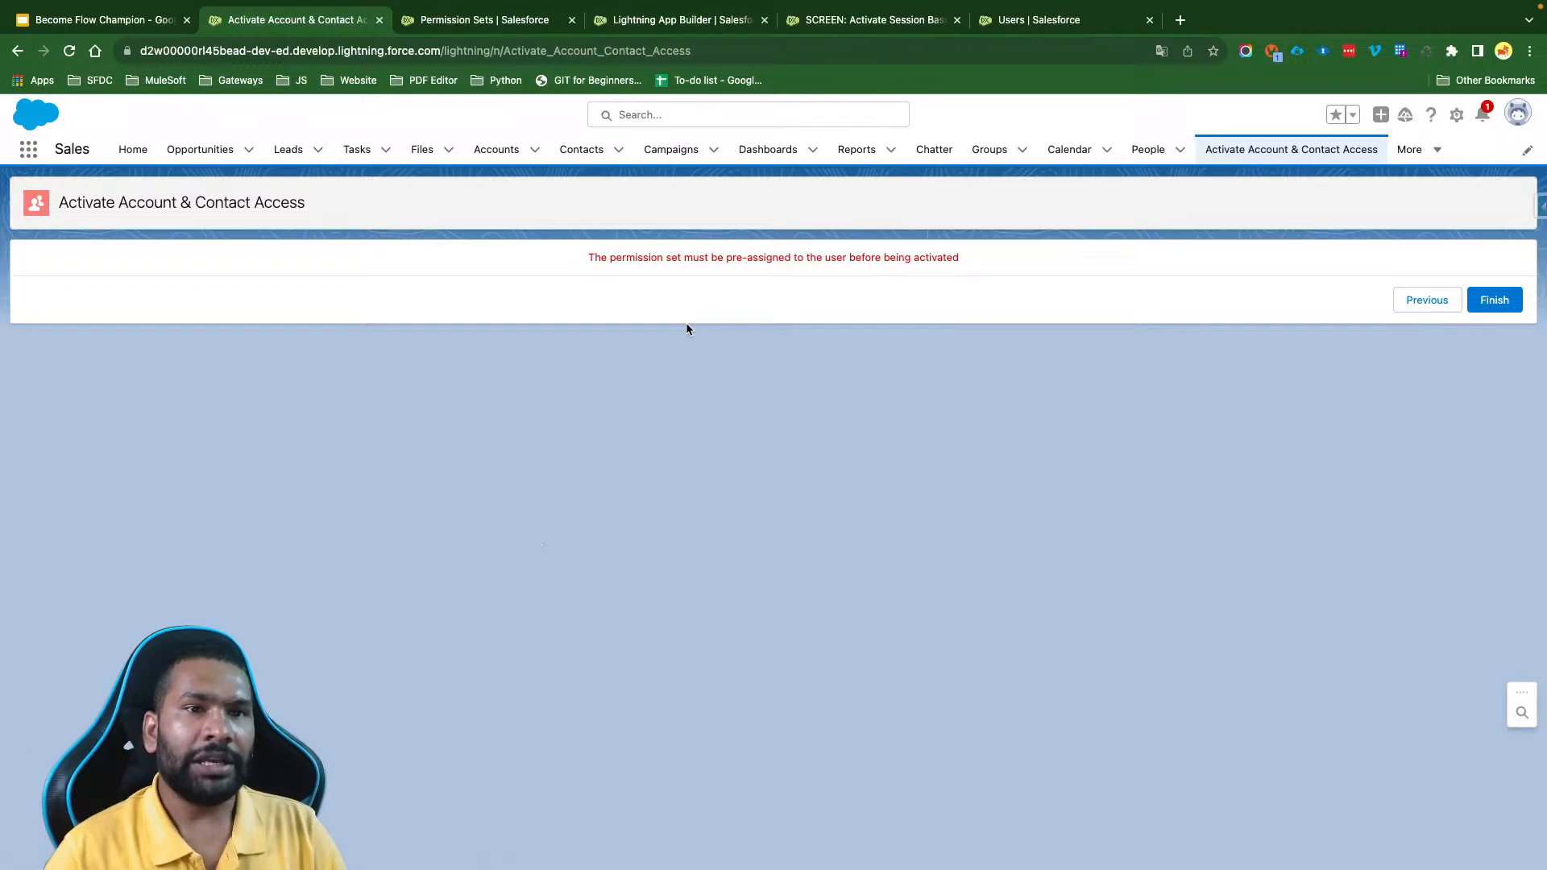
- Find the active Minimum Access - Salesforce user in Setup's user list and log in as that user
{"action": "left_click", "coordinate": [476, 21]}
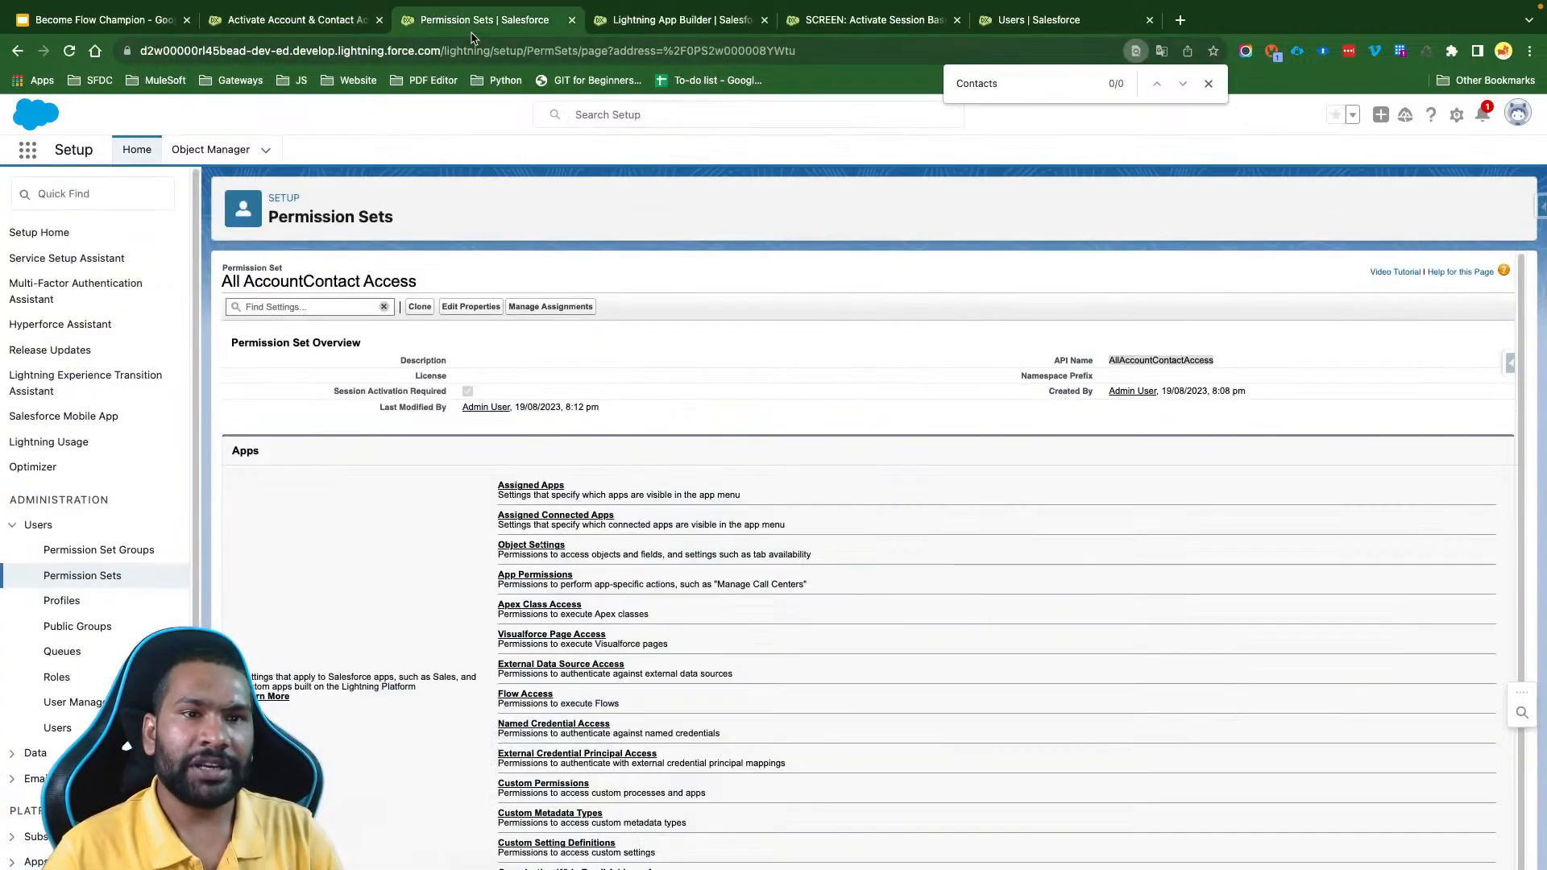
{"action": "left_click", "coordinate": [104, 191]}
{"action": "type", "text": "user"}
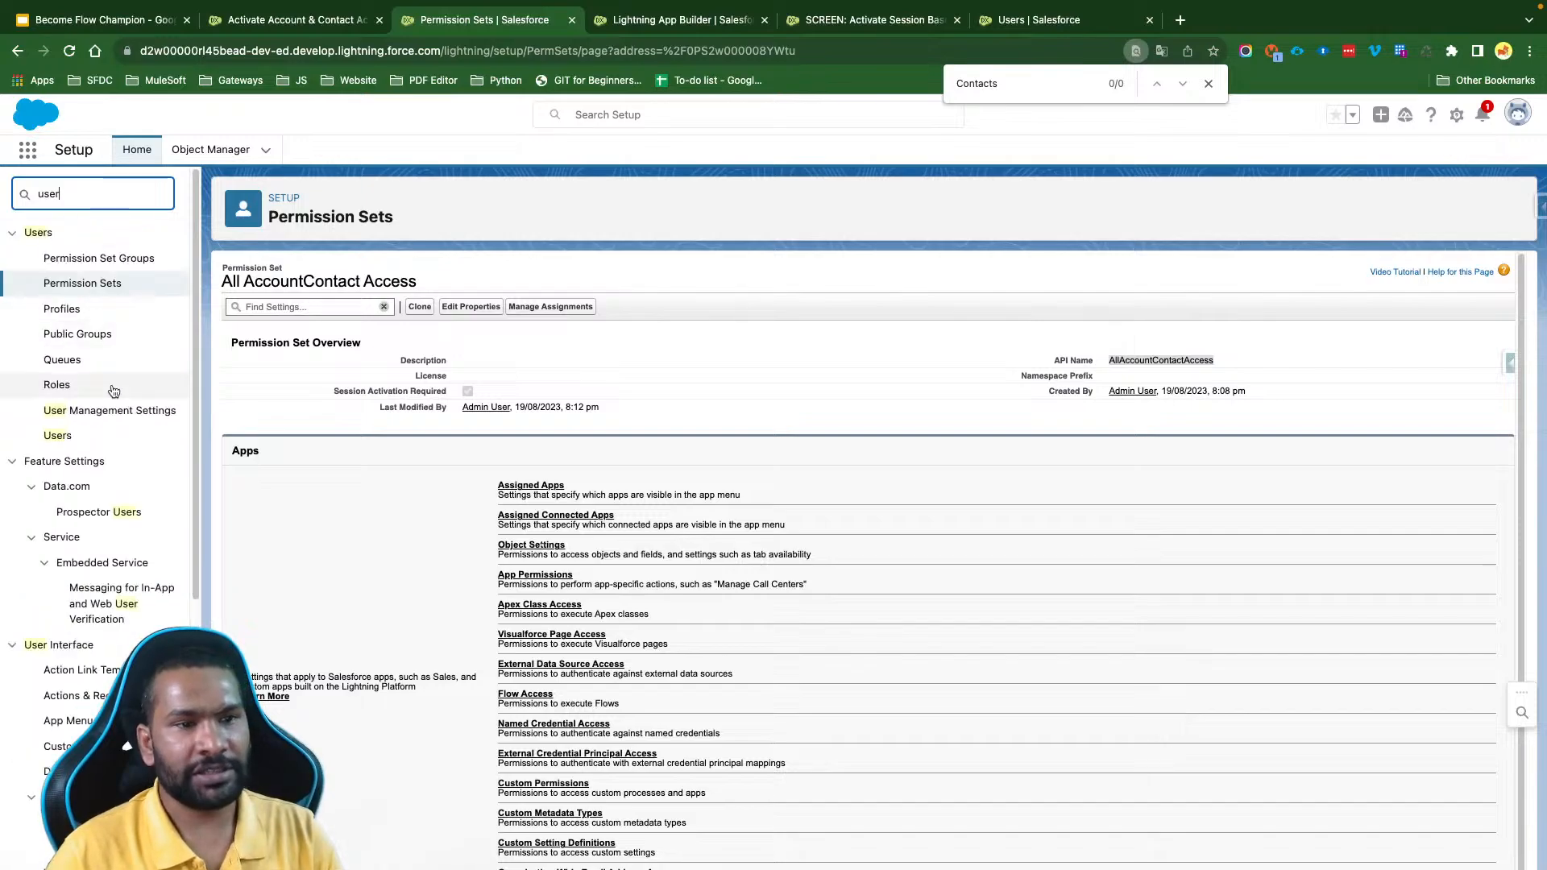
{"action": "left_click", "coordinate": [57, 435]}
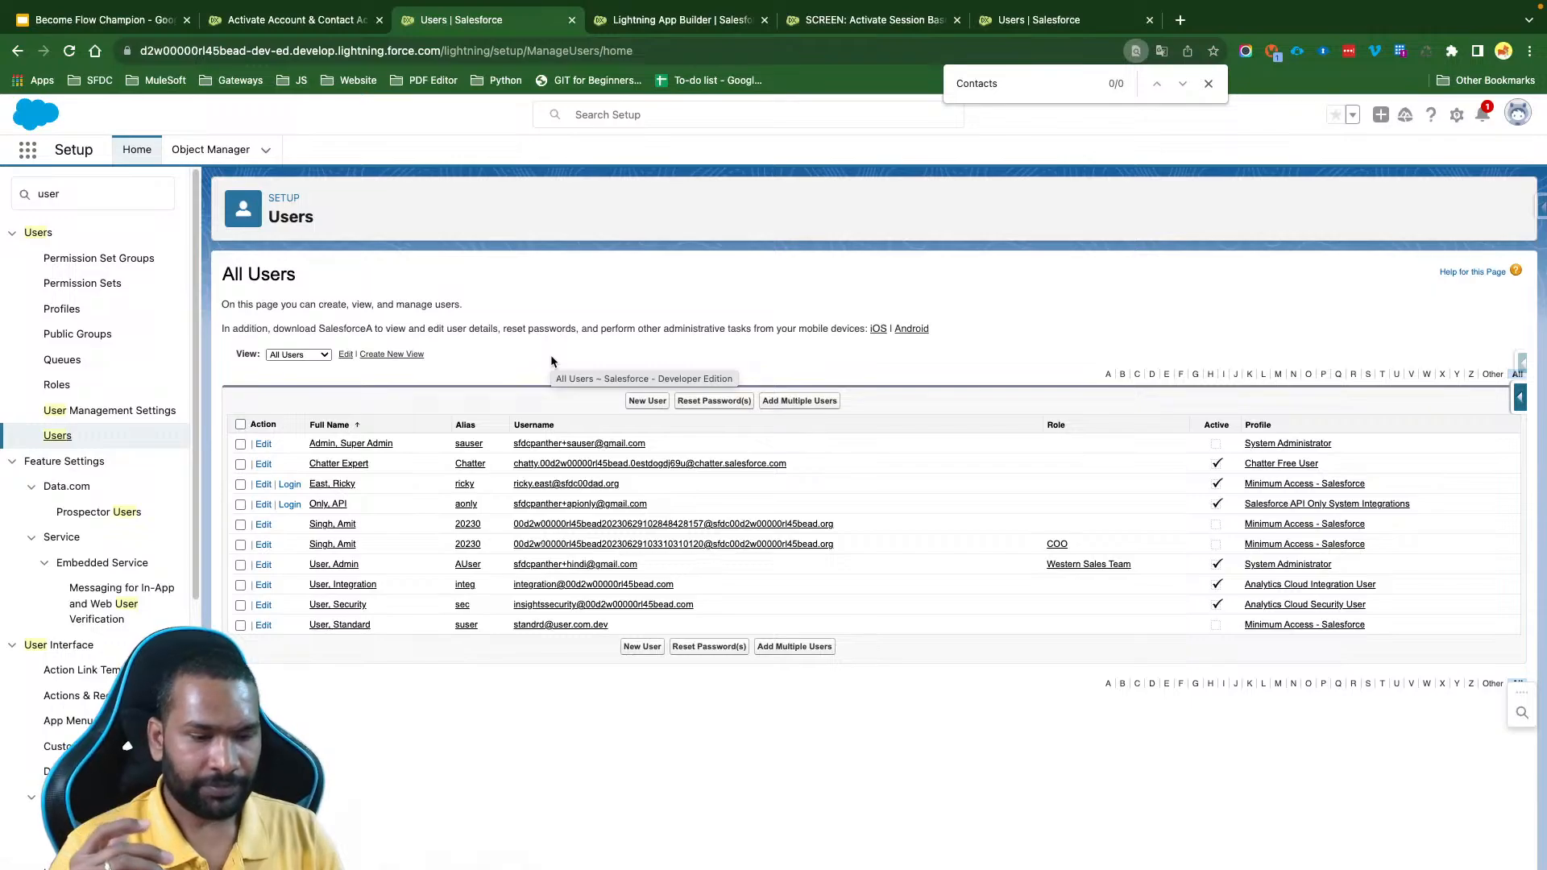
{"action": "left_click", "coordinate": [337, 505]}
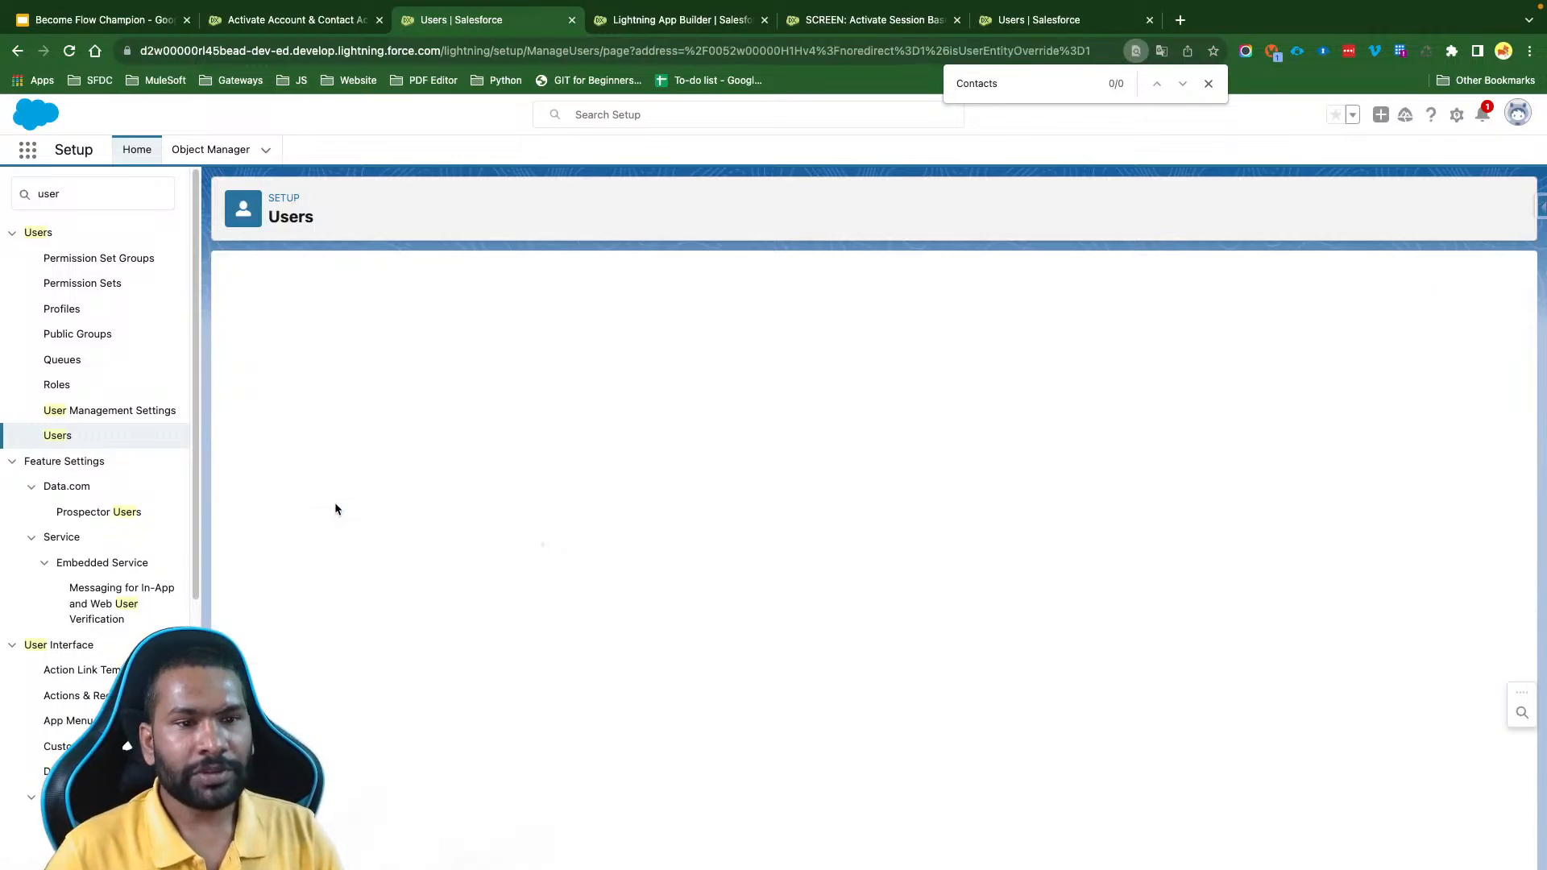
{"action": "left_click", "coordinate": [16, 51]}
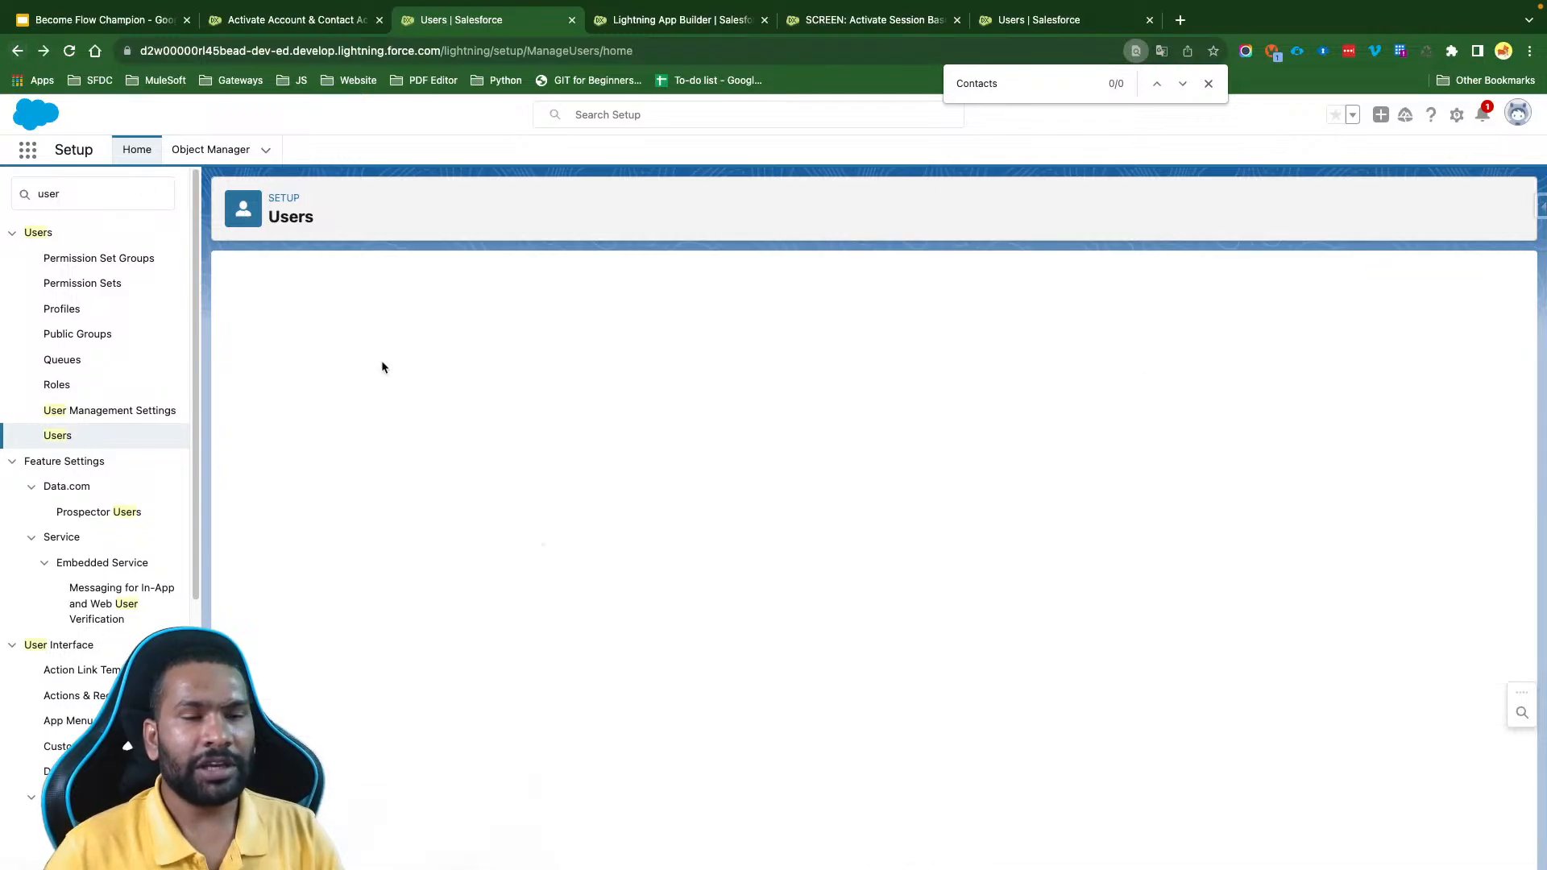
{"action": "left_click", "coordinate": [342, 492]}
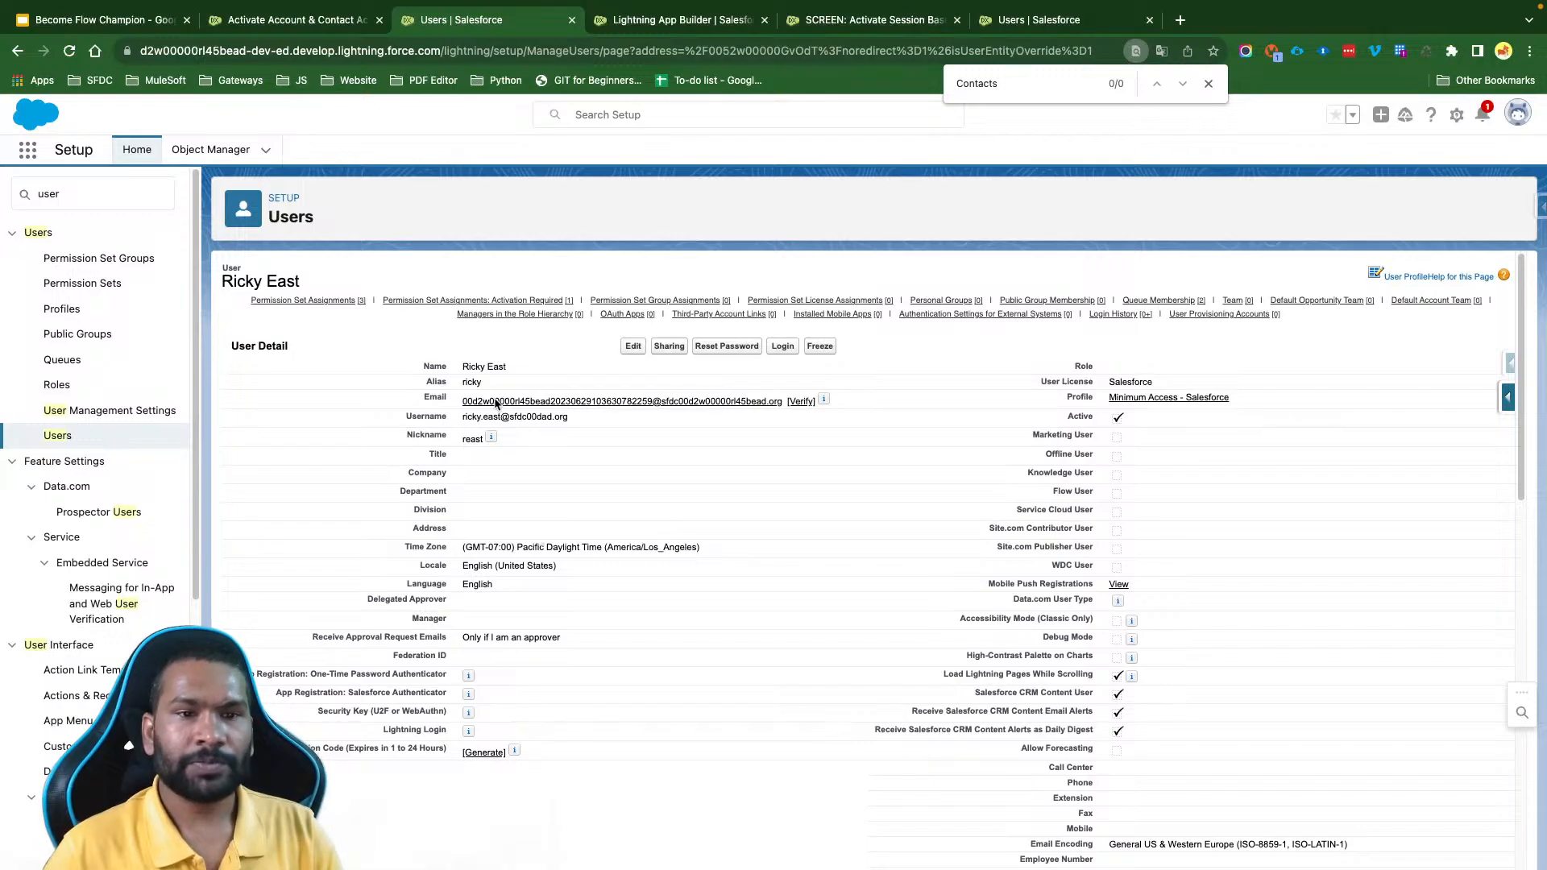
{"action": "left_click", "coordinate": [786, 352]}
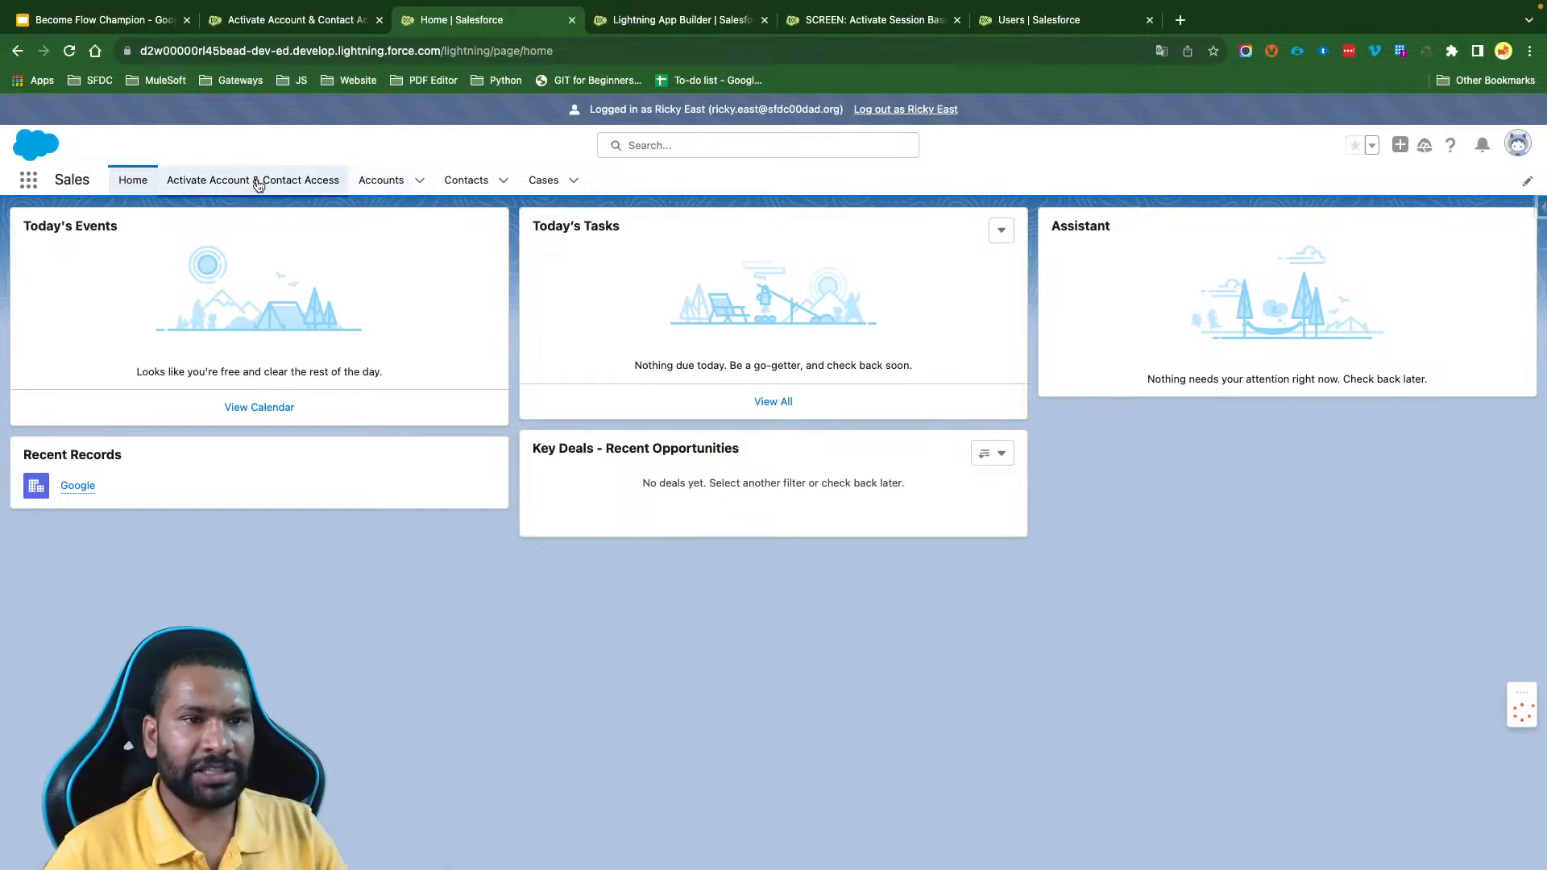
- Check the All Accounts list view as the minimum-access user and open the Activate Account & Contact Access page
{"action": "left_click", "coordinate": [379, 190]}
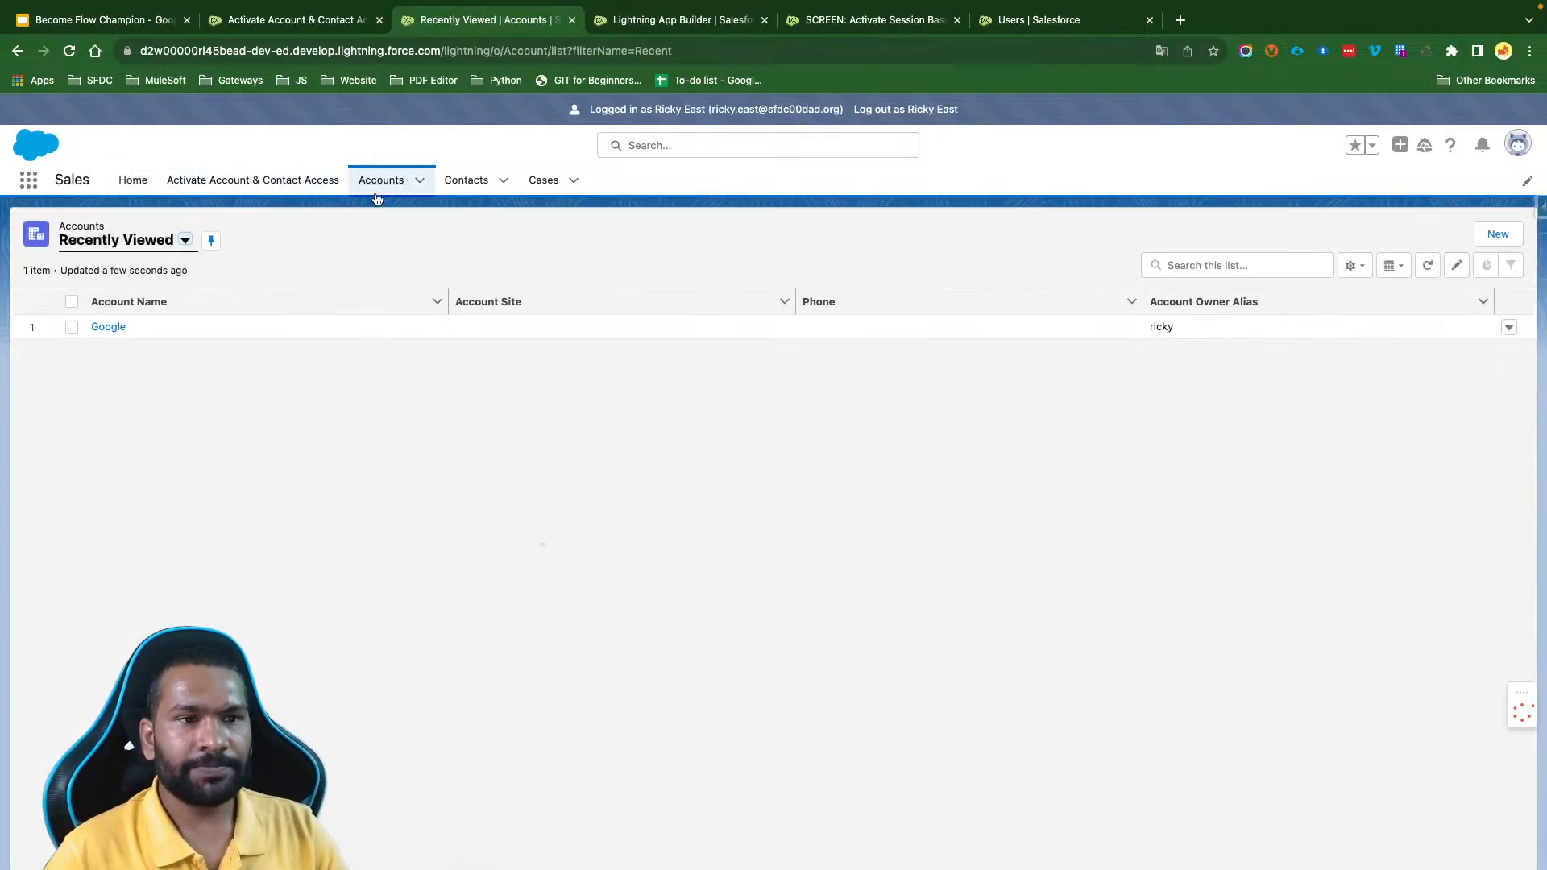
{"action": "left_click", "coordinate": [126, 243]}
{"action": "left_click", "coordinate": [134, 299]}
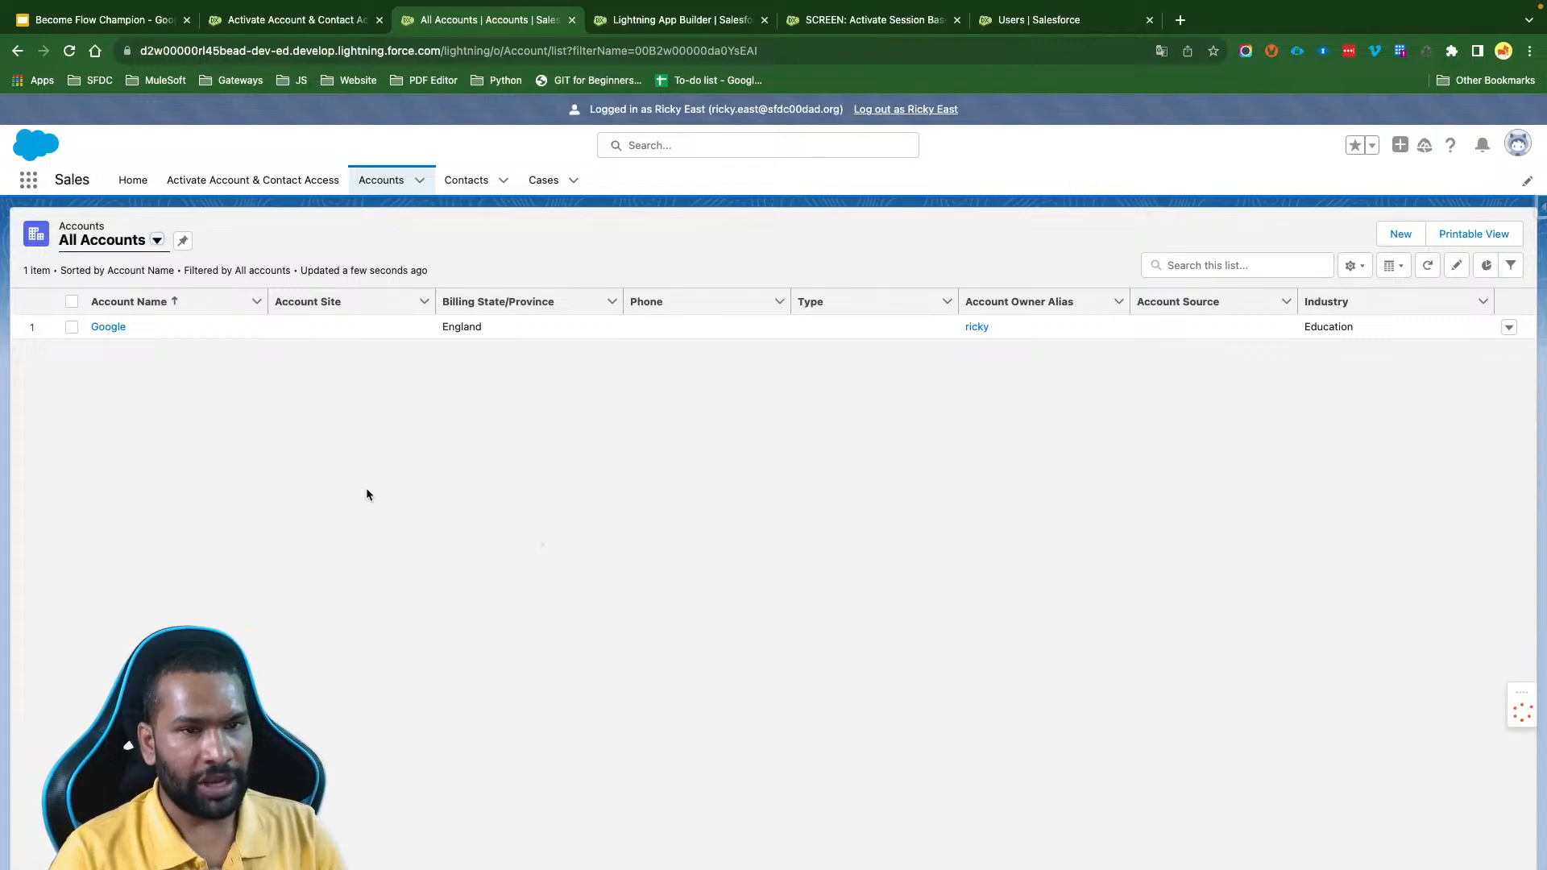
{"action": "left_click", "coordinate": [228, 183]}
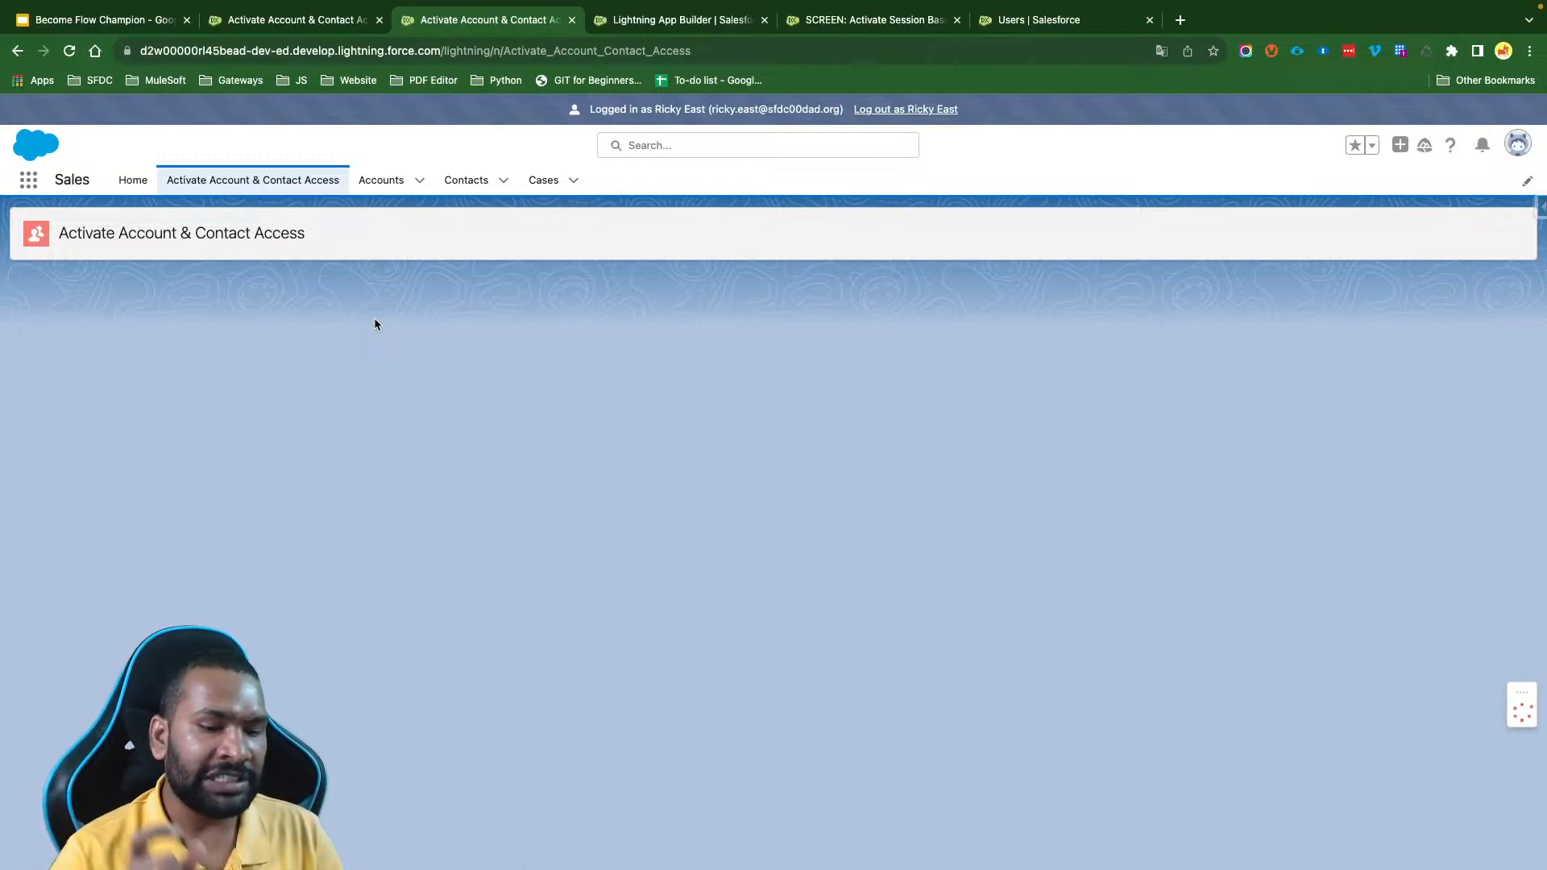
- Log out of the minimum-access user's session and review that user's regular and activation-required permission set assignments
{"action": "left_click", "coordinate": [894, 109]}
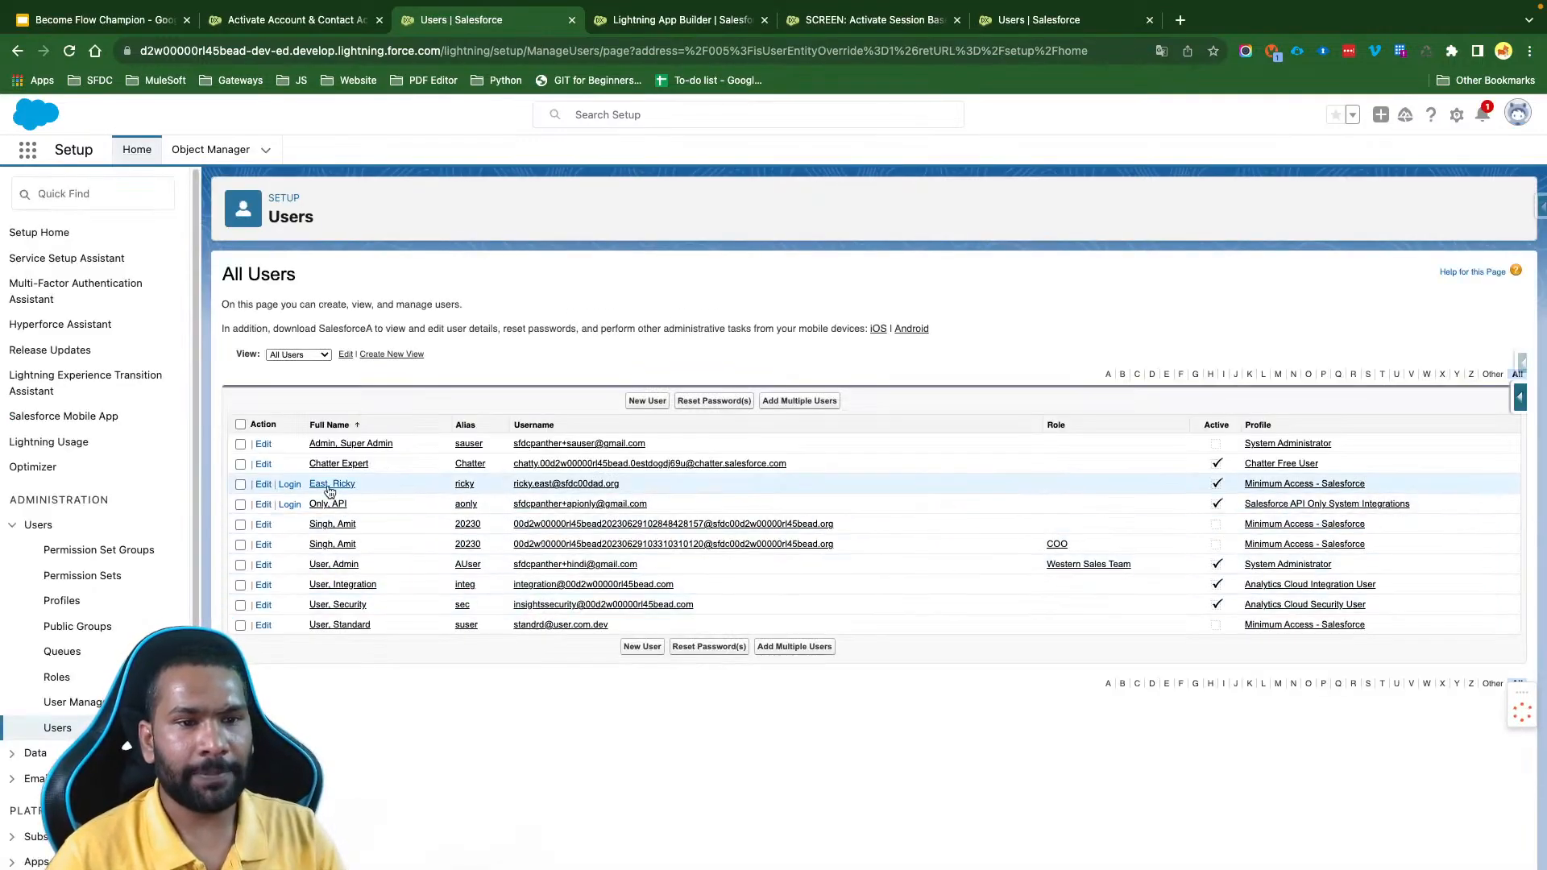
{"action": "left_click", "coordinate": [241, 485]}
{"action": "left_click", "coordinate": [338, 523]}
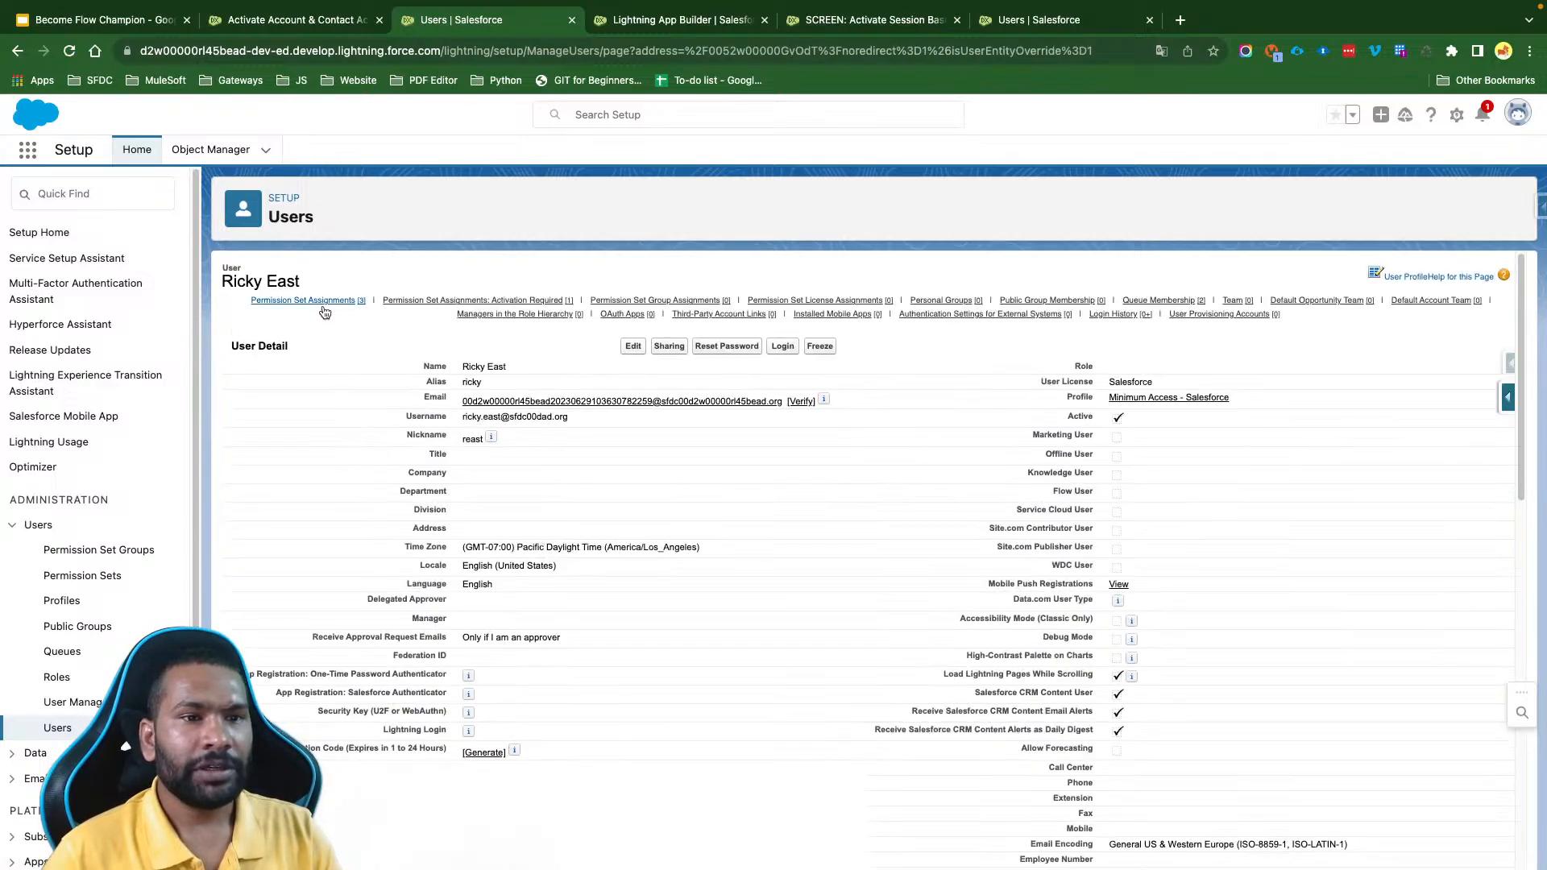
{"action": "mouse_move", "coordinate": [312, 301]}
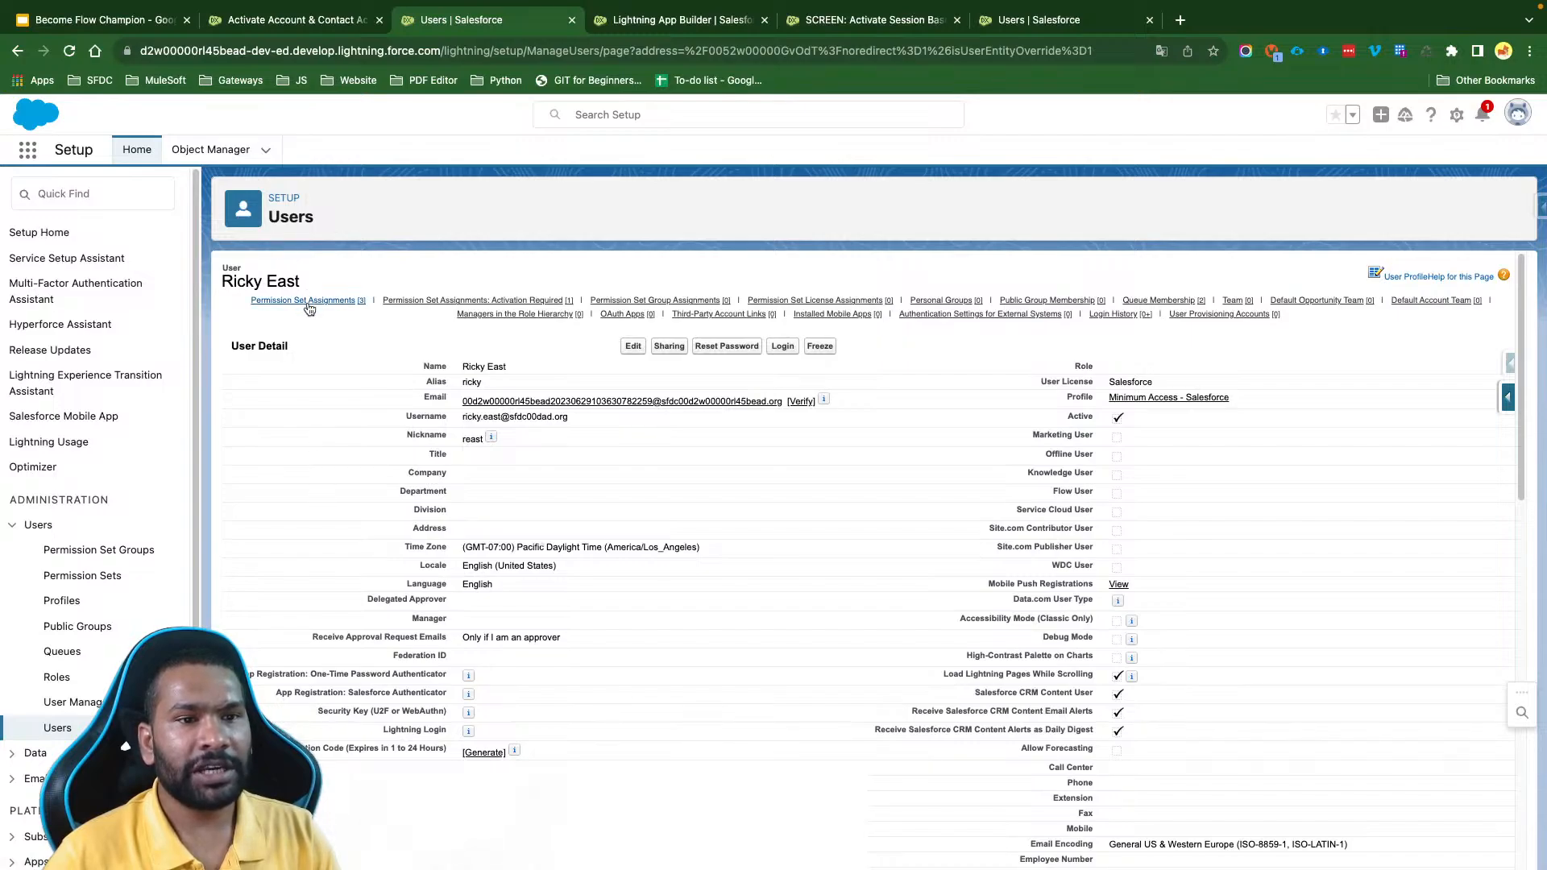
{"action": "scroll", "coordinate": [382, 393], "scroll_direction": "down", "scroll_amount": 1}
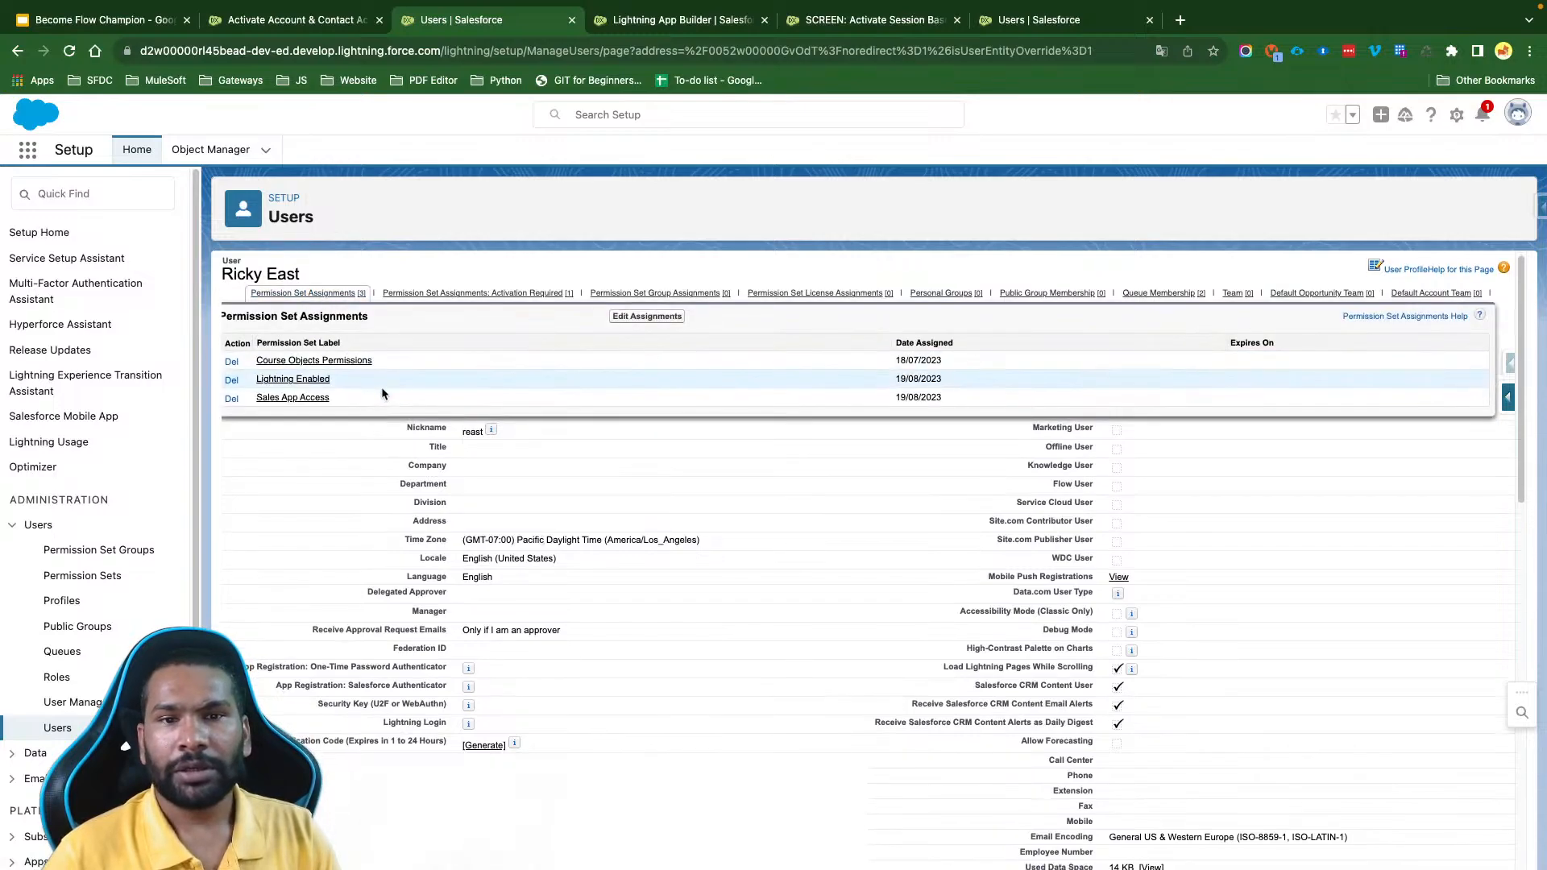
{"action": "scroll", "coordinate": [382, 394], "scroll_direction": "up", "scroll_amount": 1}
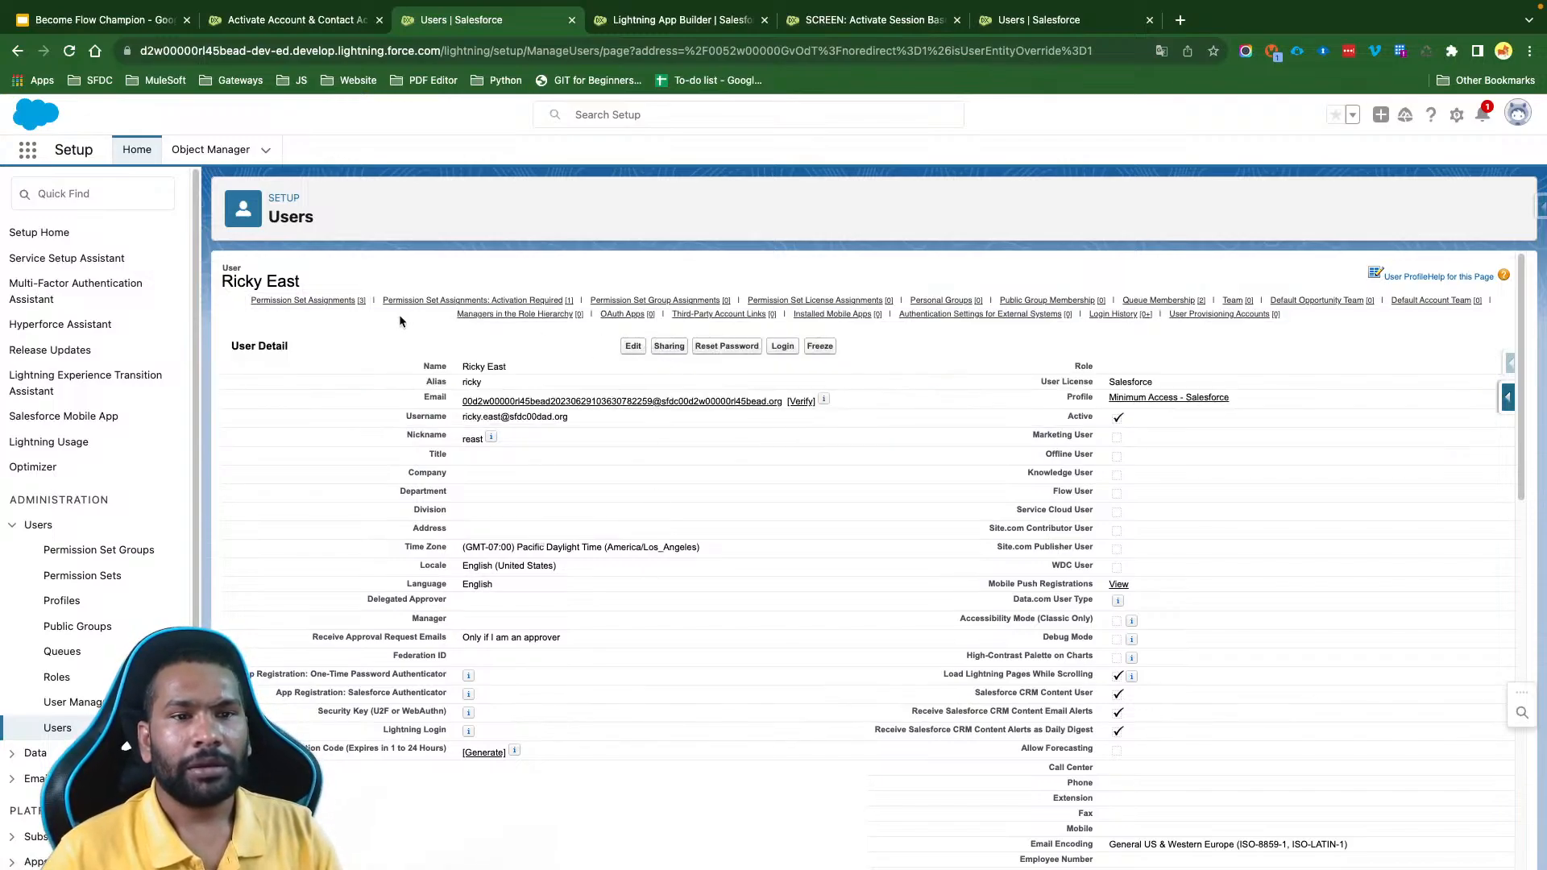
{"action": "mouse_move", "coordinate": [483, 299]}
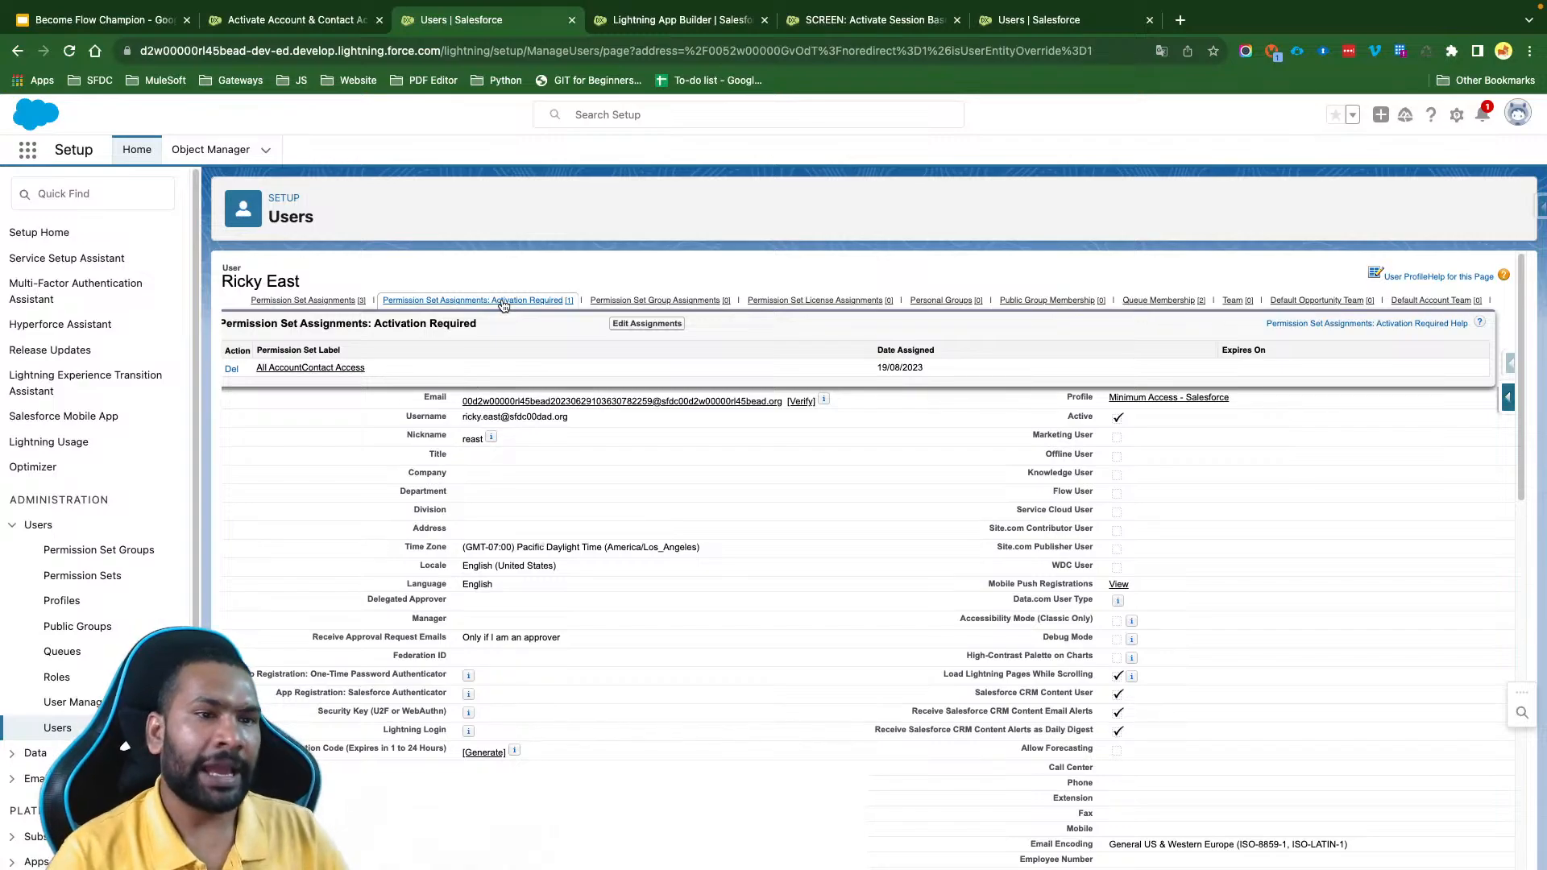
- Open the assigned All AccountContact Access permission set and locate the Run Flows app permission by searching its settings for "run flow"
{"action": "left_click", "coordinate": [324, 369]}
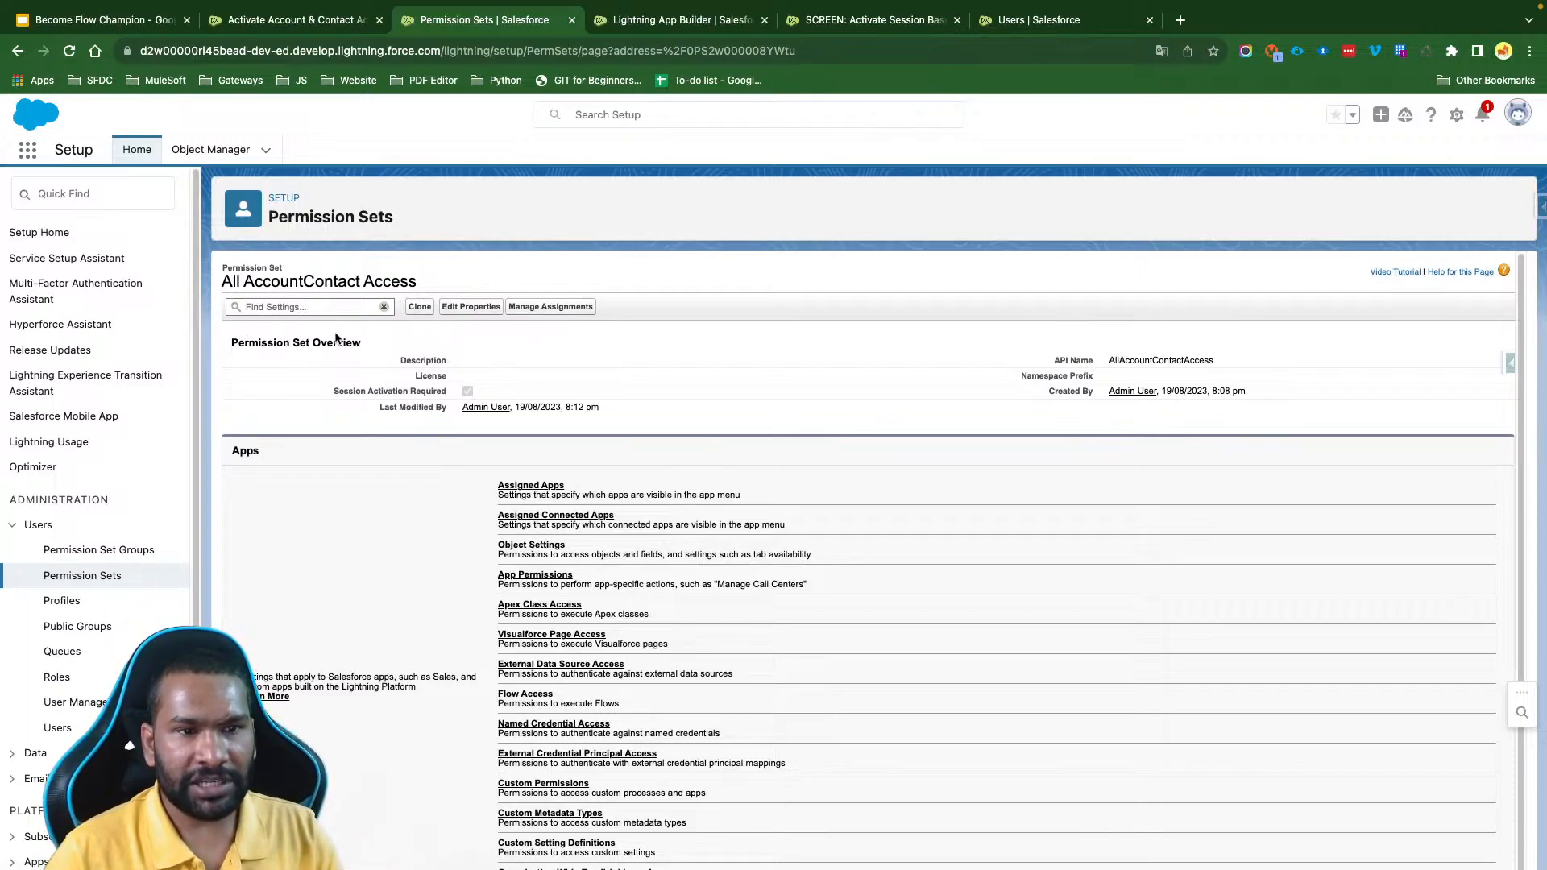
{"action": "left_click", "coordinate": [292, 309]}
{"action": "type", "text": "run flow"}
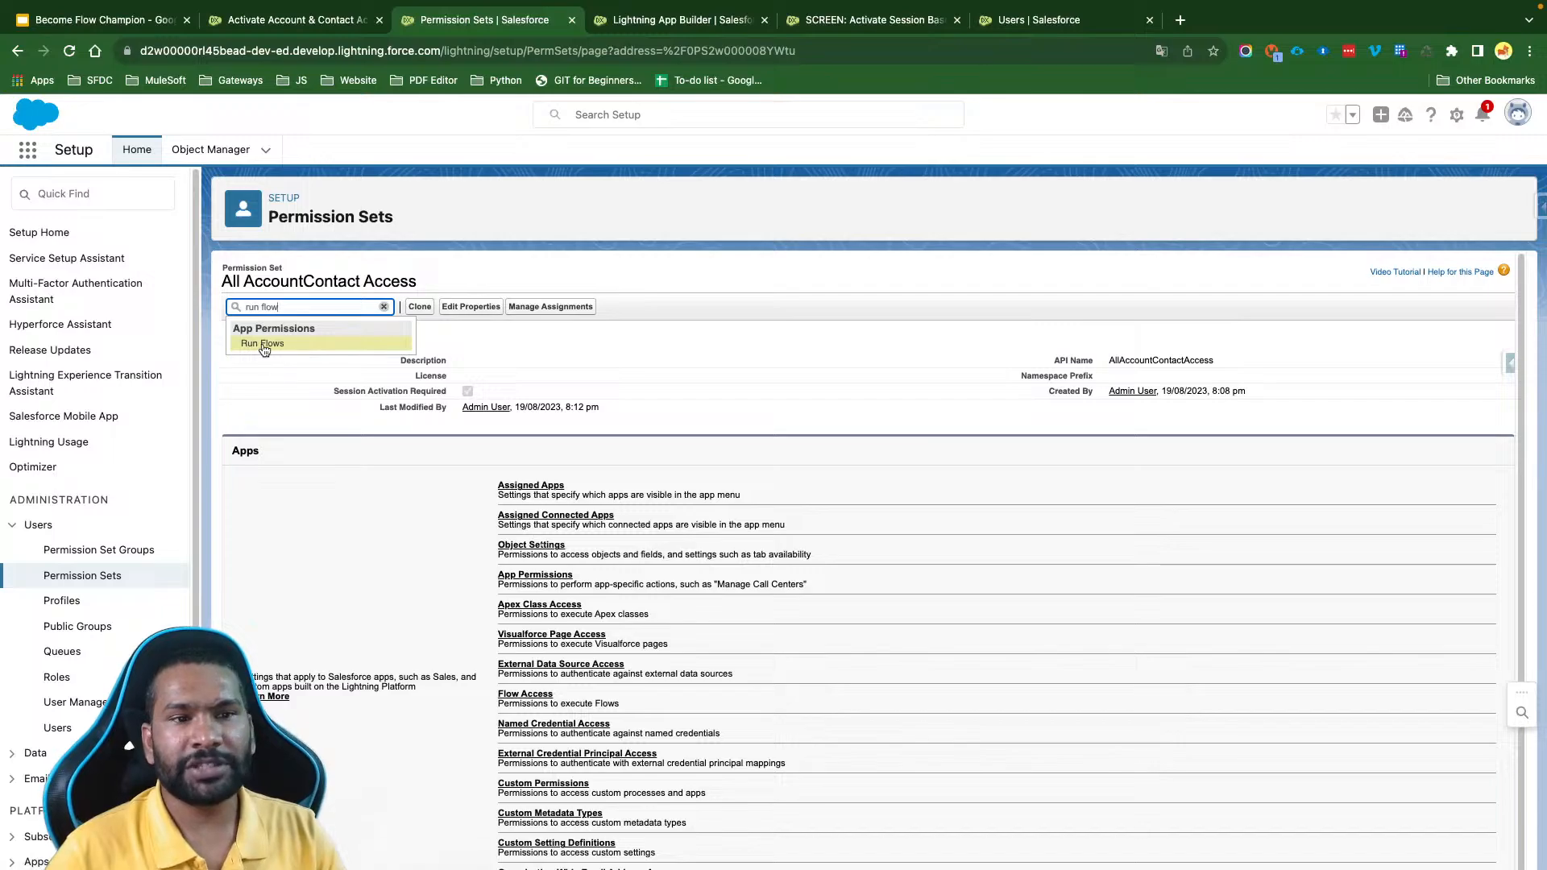
{"action": "left_click", "coordinate": [293, 346]}
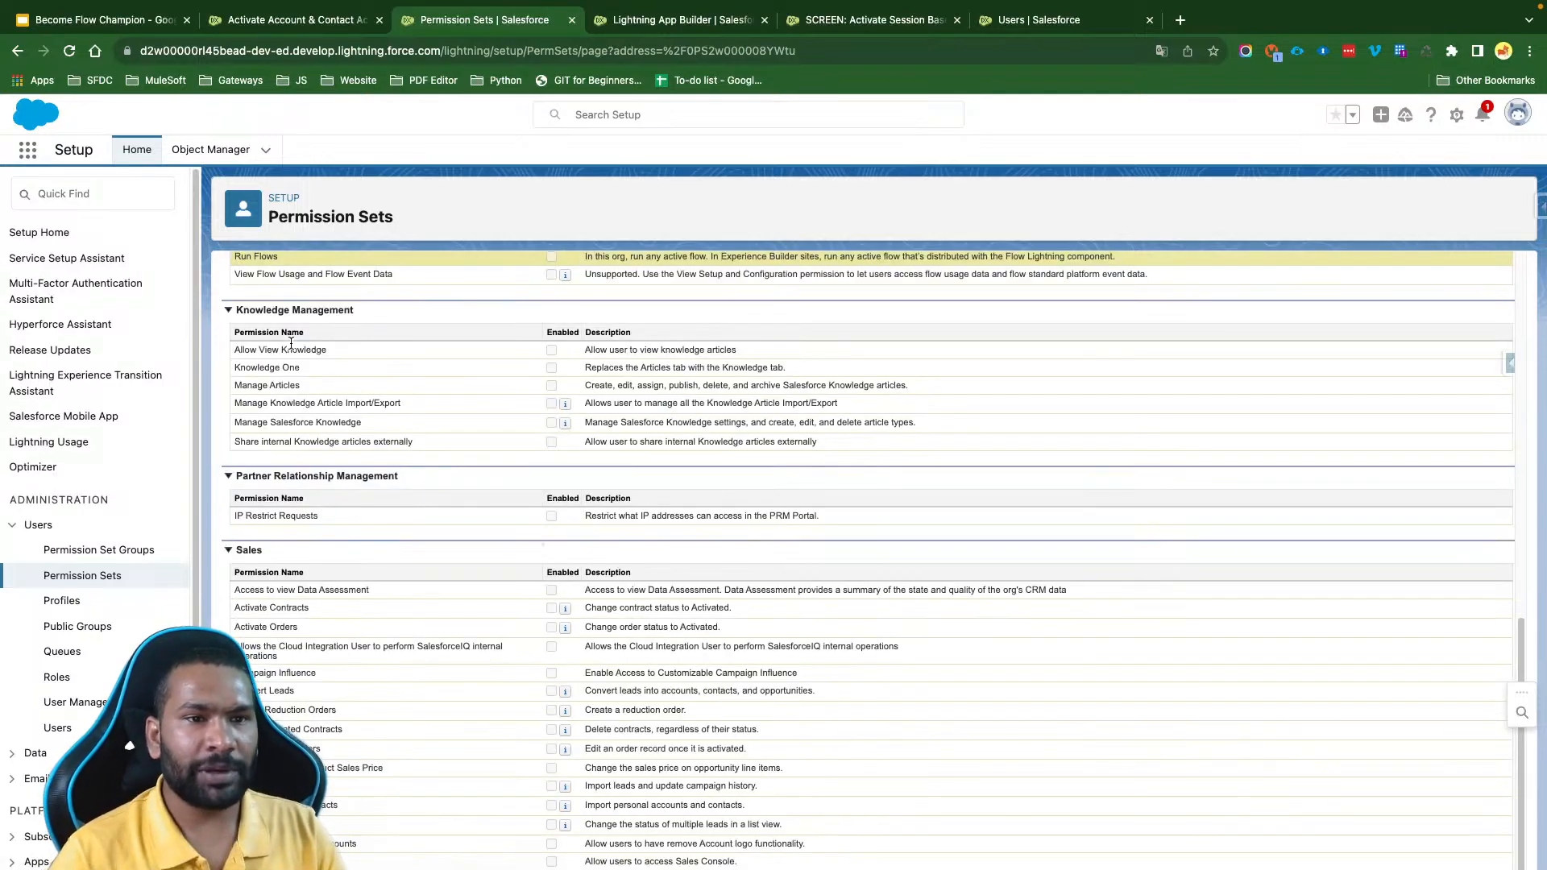
{"action": "scroll", "coordinate": [563, 389], "scroll_direction": "up", "scroll_amount": 15}
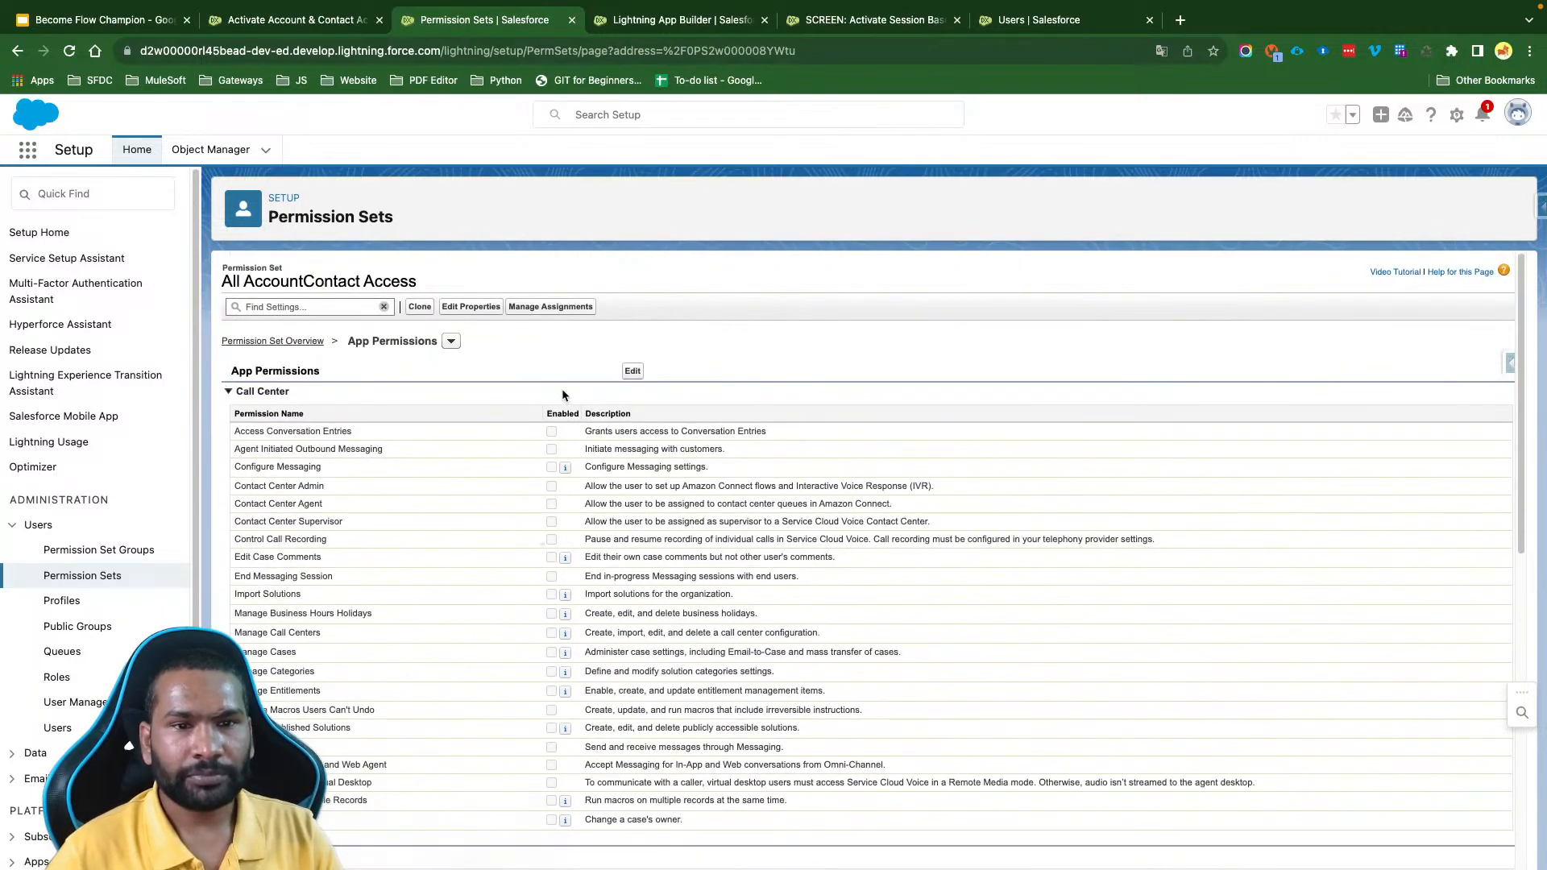
- Enable Run Flows in the All AccountContact Access app permissions, save and confirm the change, and check the saved setting
{"action": "left_click", "coordinate": [633, 371]}
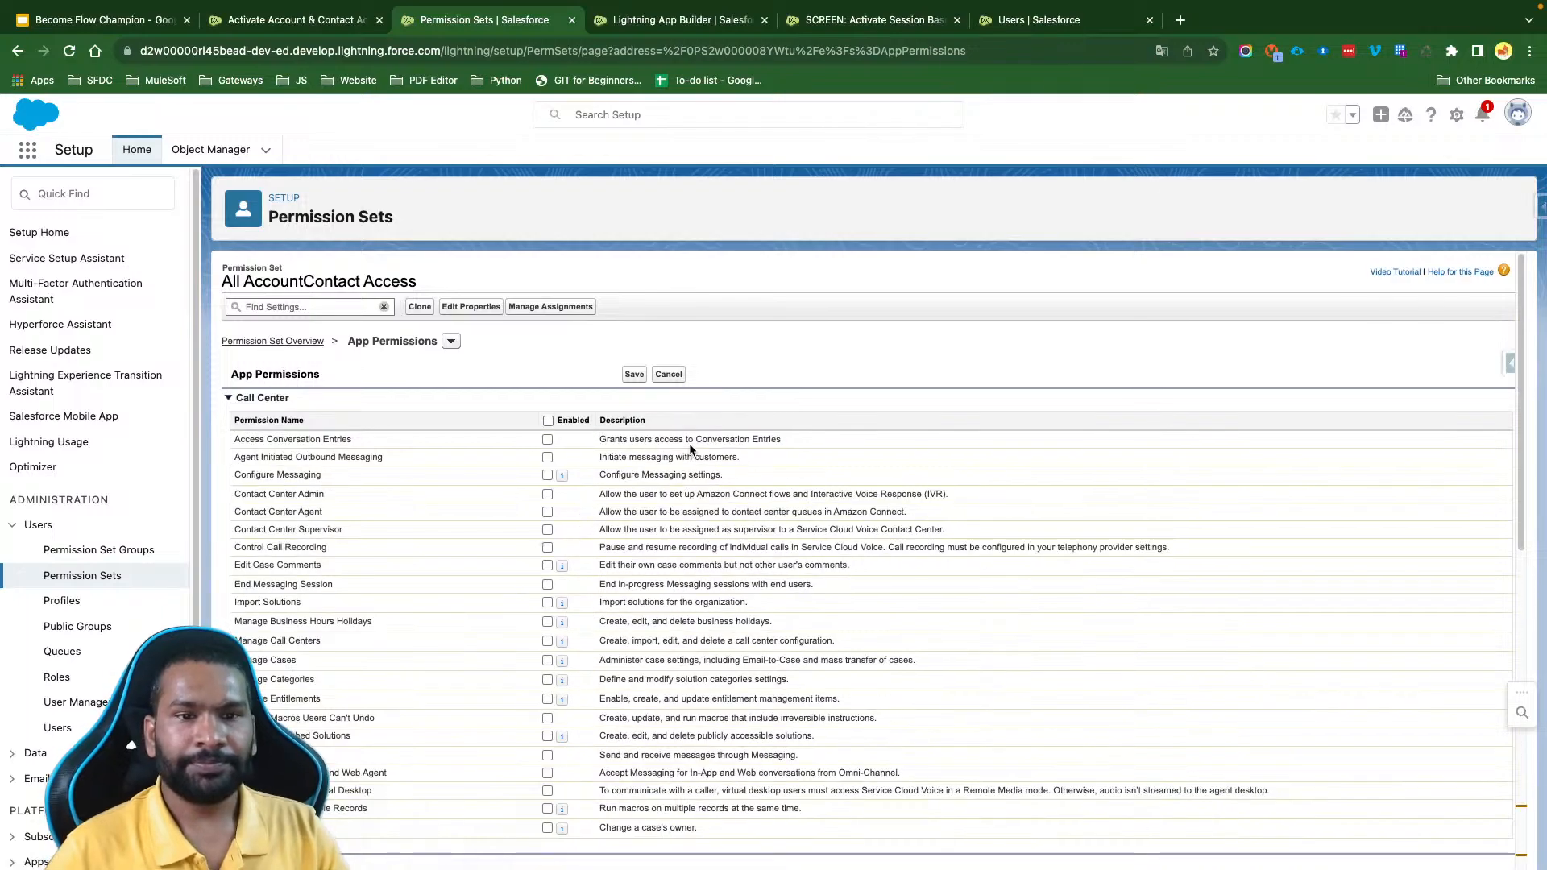
{"action": "key", "text": "super+f"}
{"action": "type", "text": "Flows"}
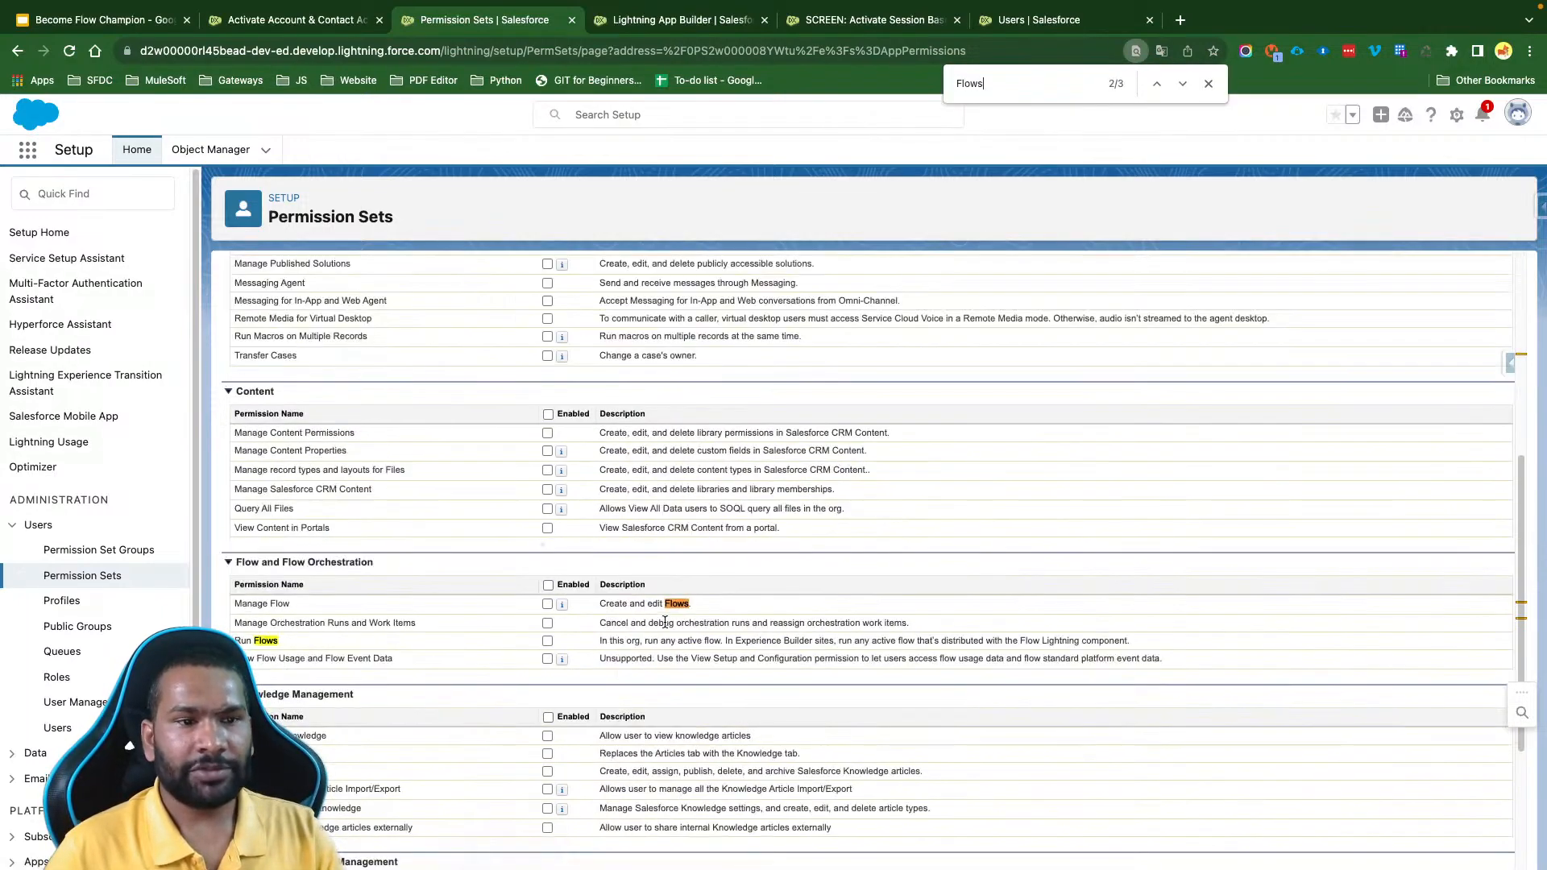
{"action": "left_click", "coordinate": [547, 641]}
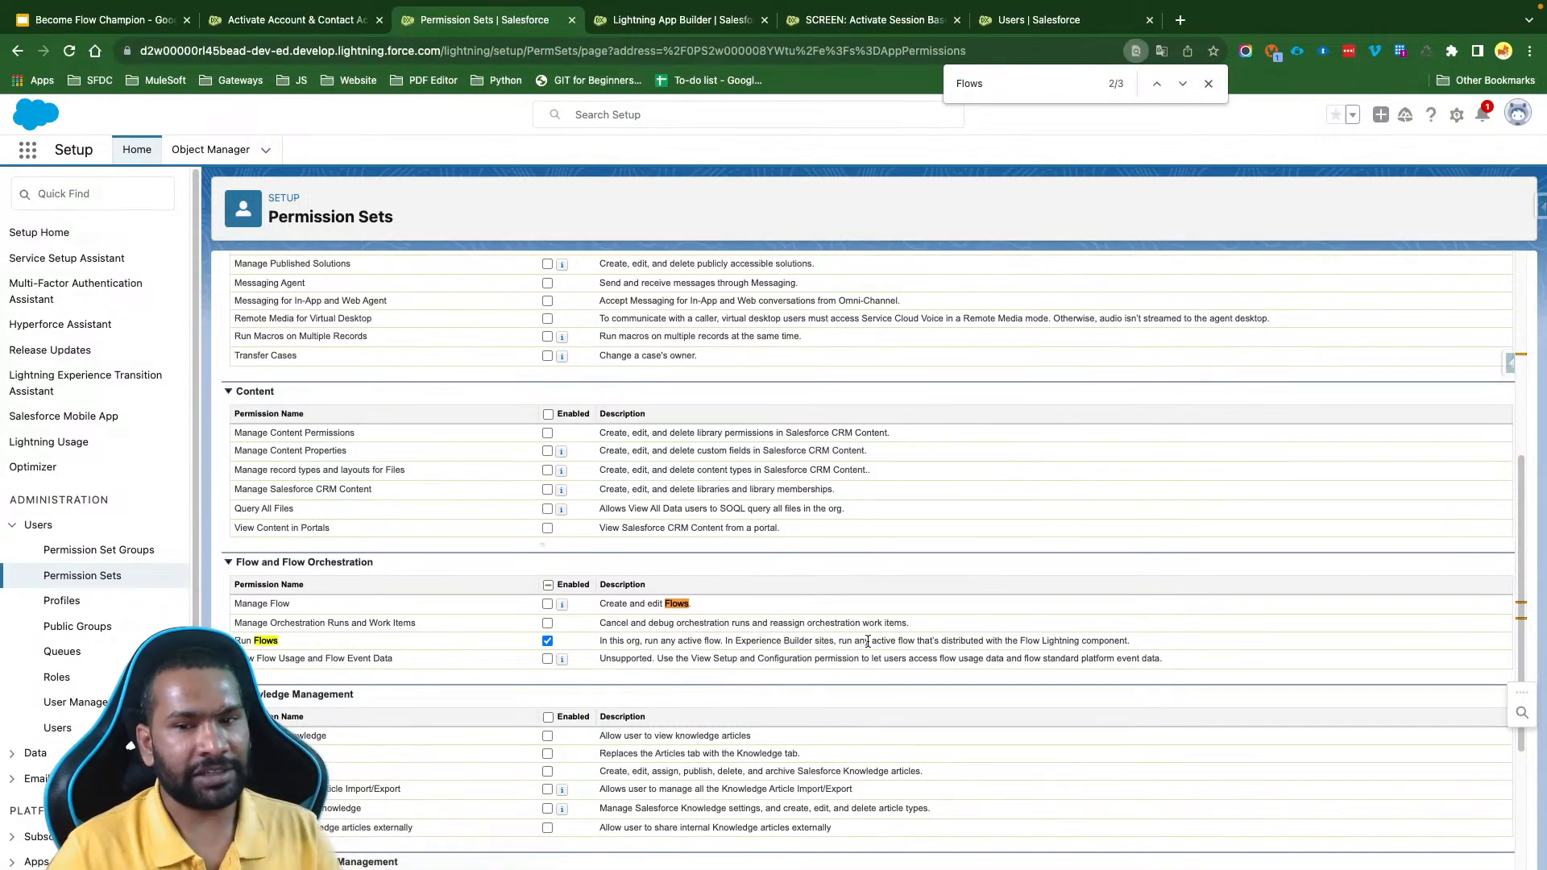
{"action": "scroll", "coordinate": [868, 642], "scroll_direction": "up", "scroll_amount": 10}
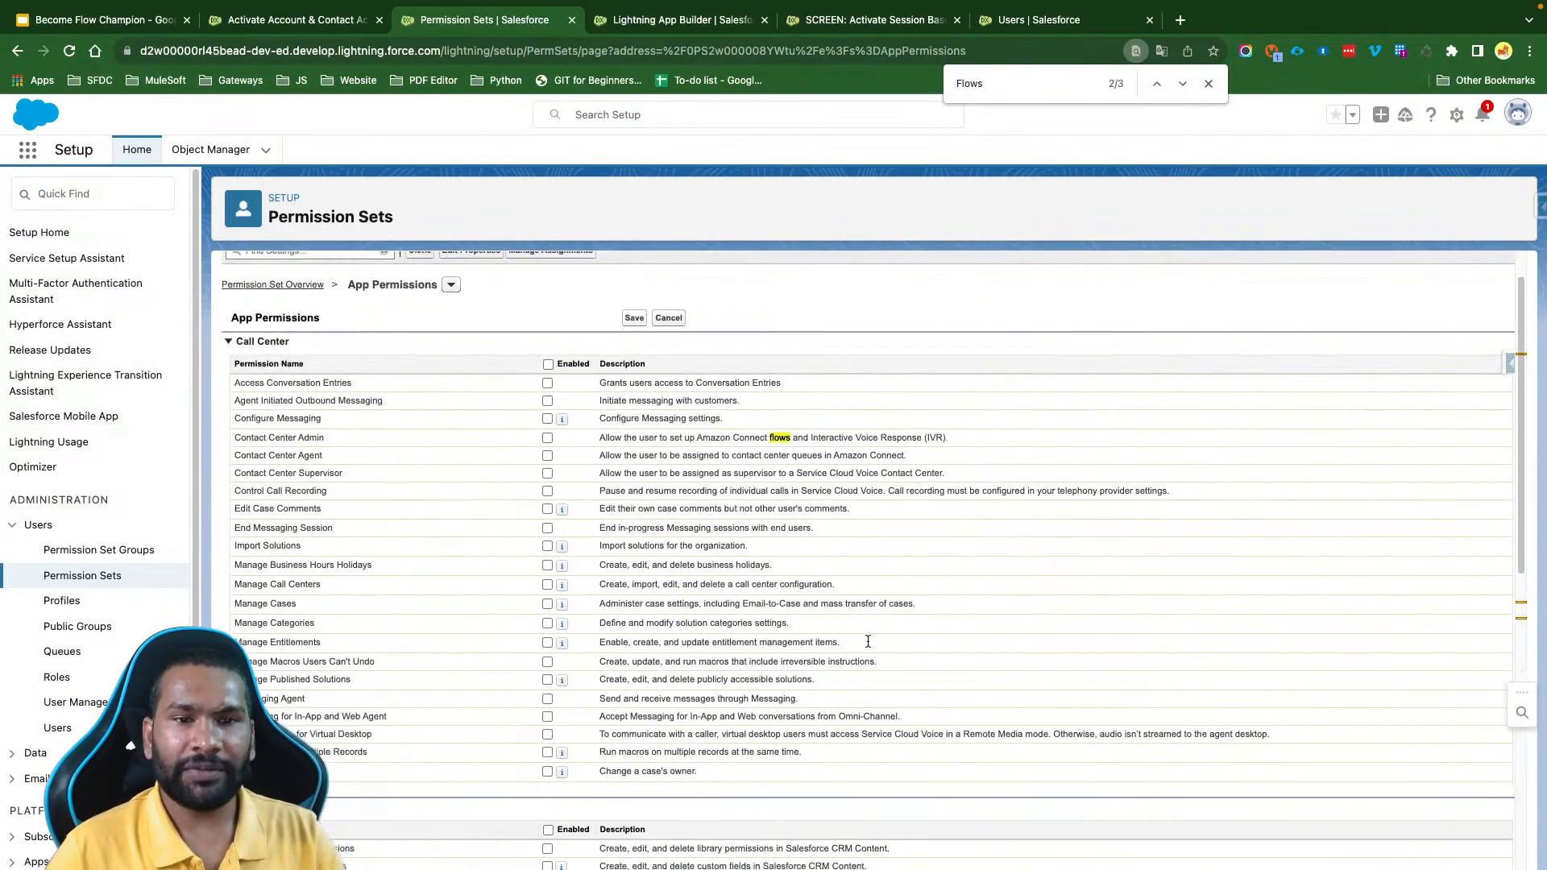
{"action": "left_click", "coordinate": [633, 374]}
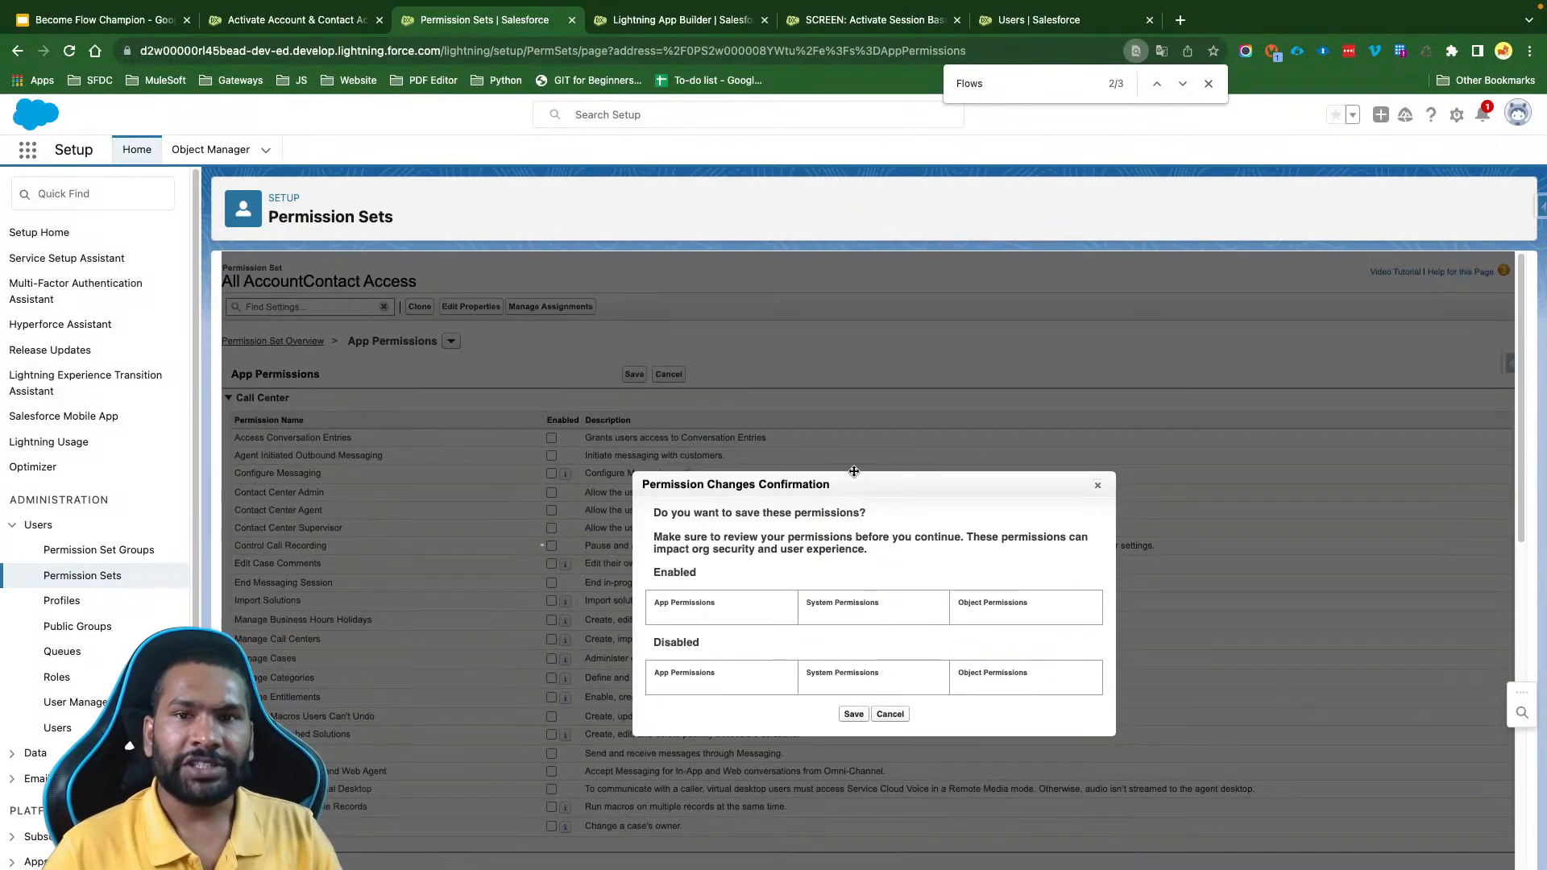
{"action": "left_click_drag", "start_coordinate": [694, 622], "coordinate": [650, 621]}
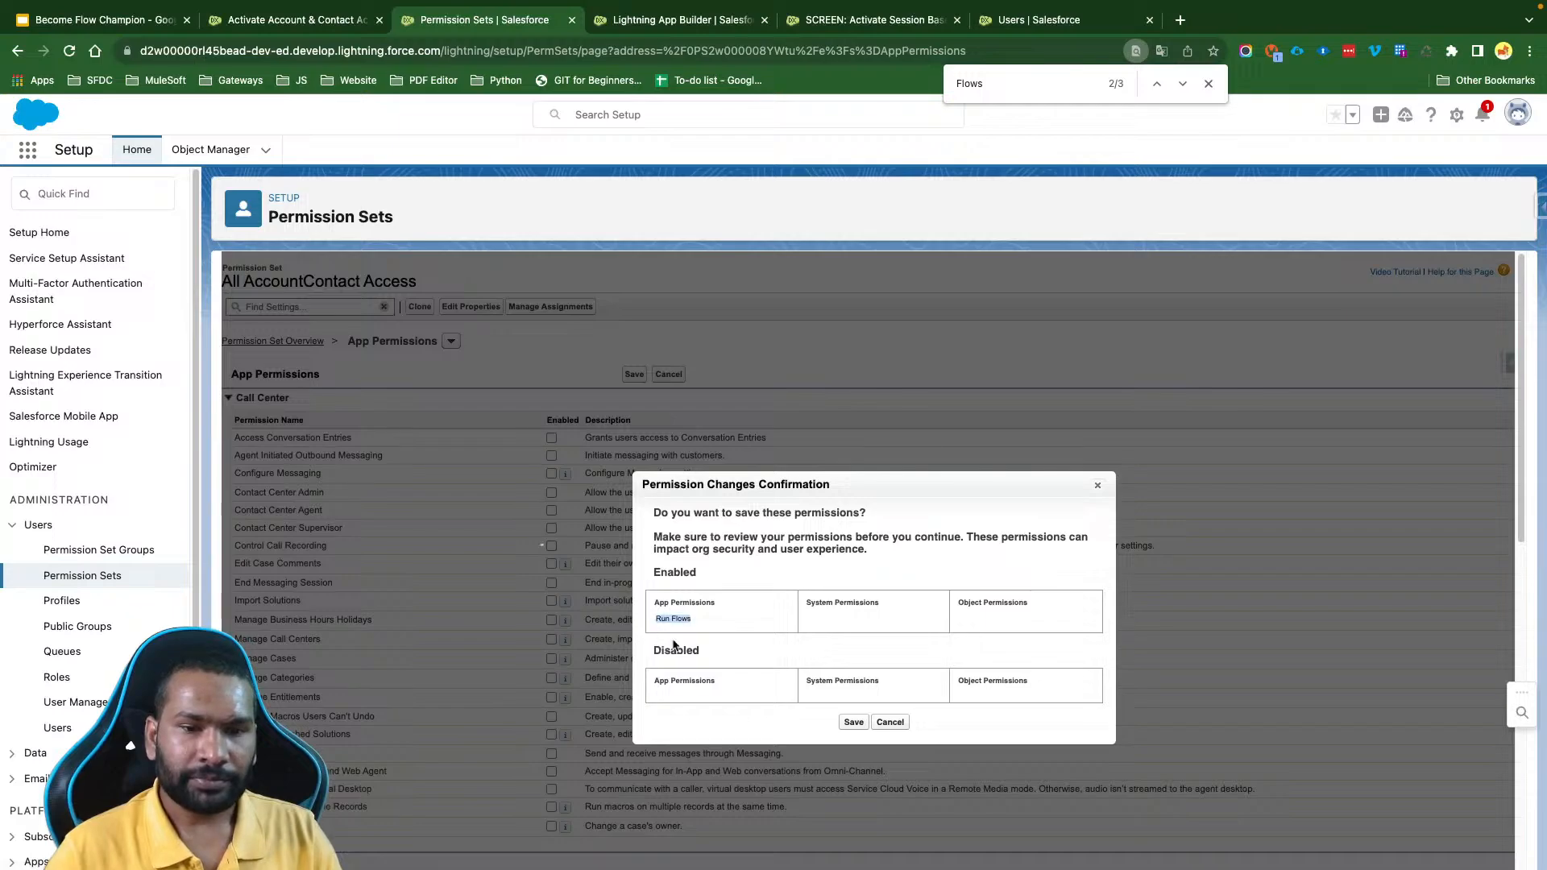
{"action": "left_click", "coordinate": [854, 723]}
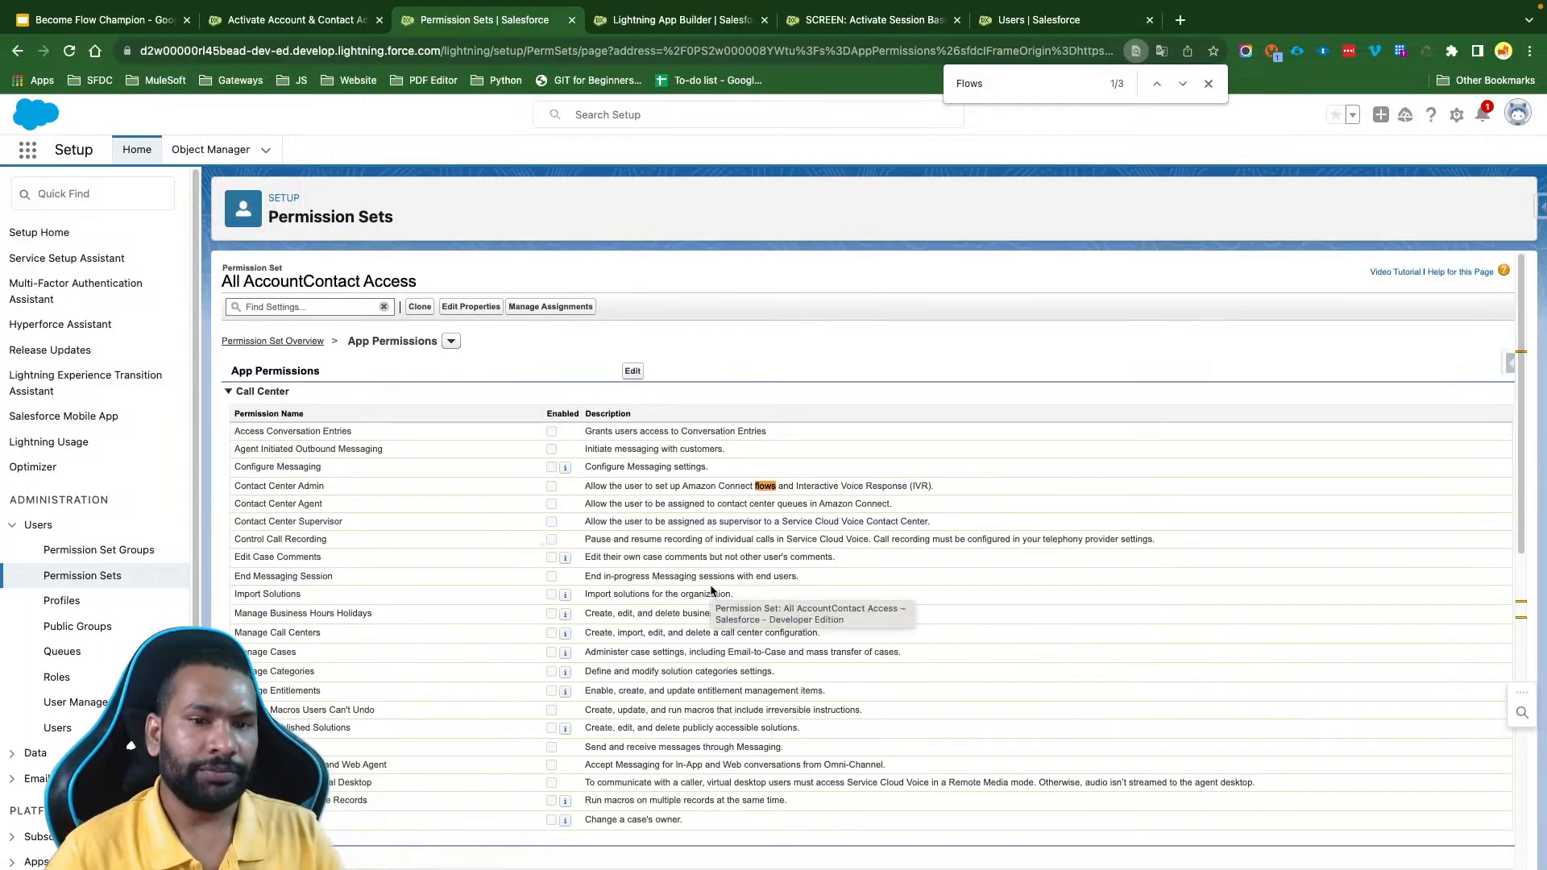
{"action": "scroll", "coordinate": [562, 596], "scroll_direction": "down", "scroll_amount": 15}
{"action": "scroll", "coordinate": [557, 573], "scroll_direction": "up", "scroll_amount": 3}
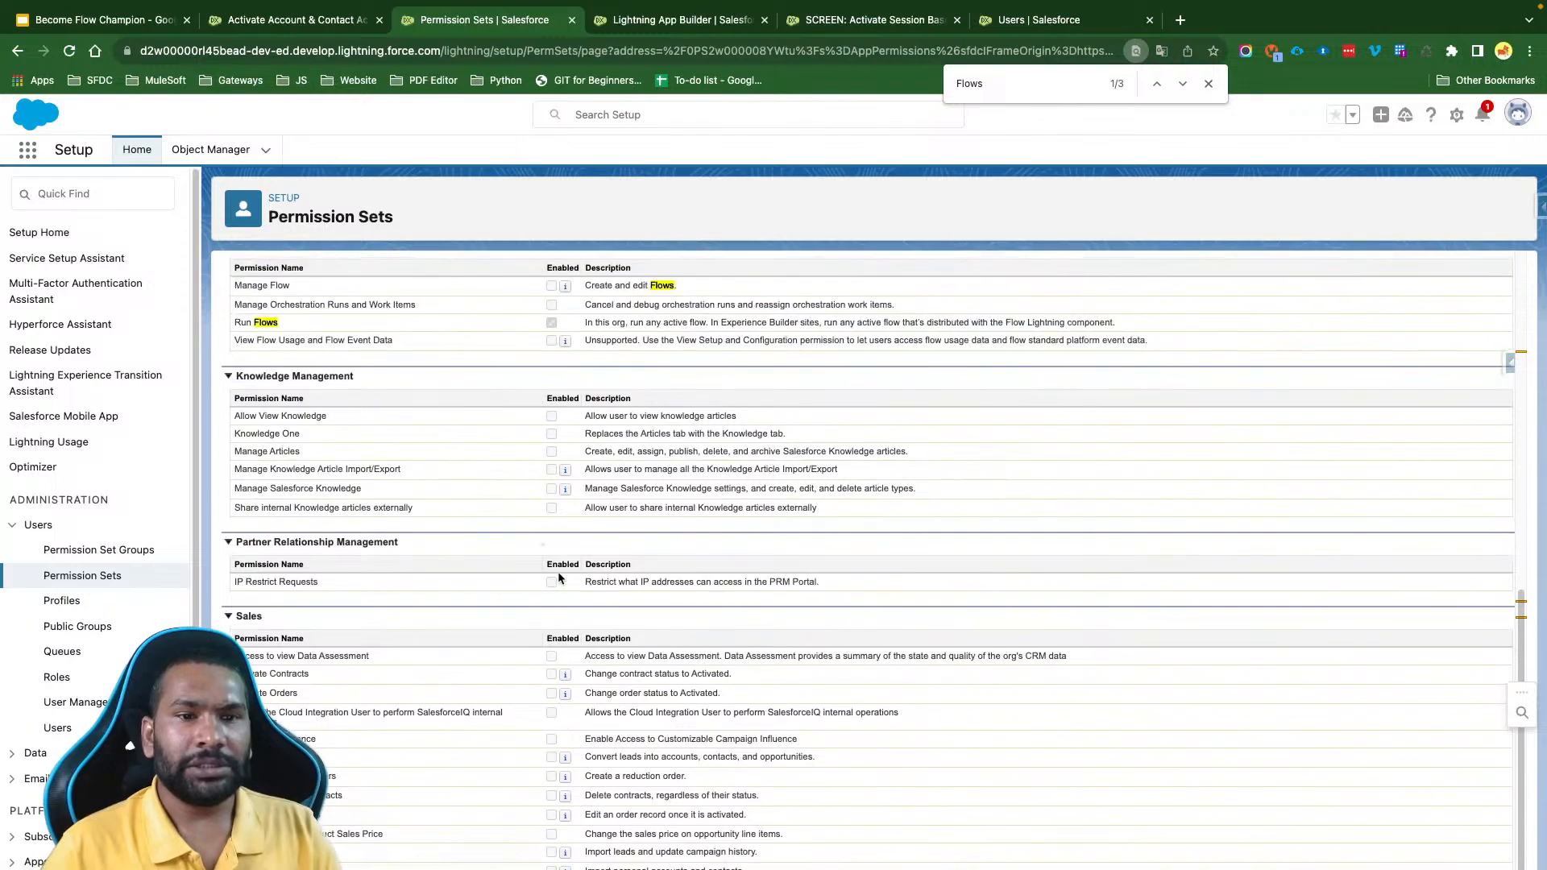
- Open the Lightning Enabled permission set from the minimum-access user's assignments and check its Session Activation Required setting
{"action": "left_click_drag", "start_coordinate": [283, 324], "coordinate": [236, 324]}
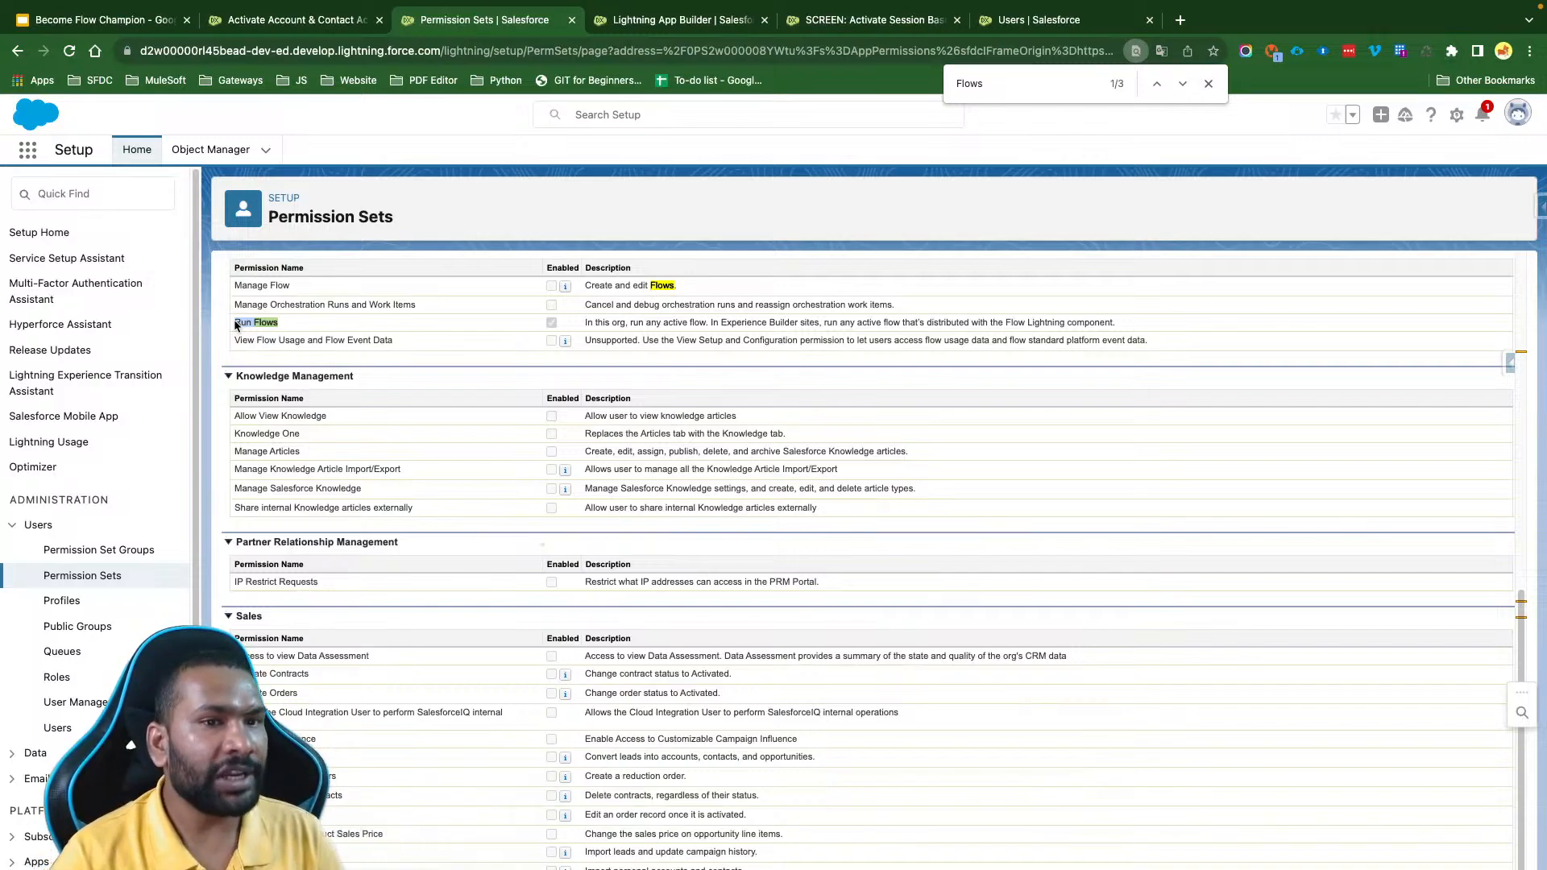
{"action": "scroll", "coordinate": [234, 319], "scroll_direction": "up", "scroll_amount": 15}
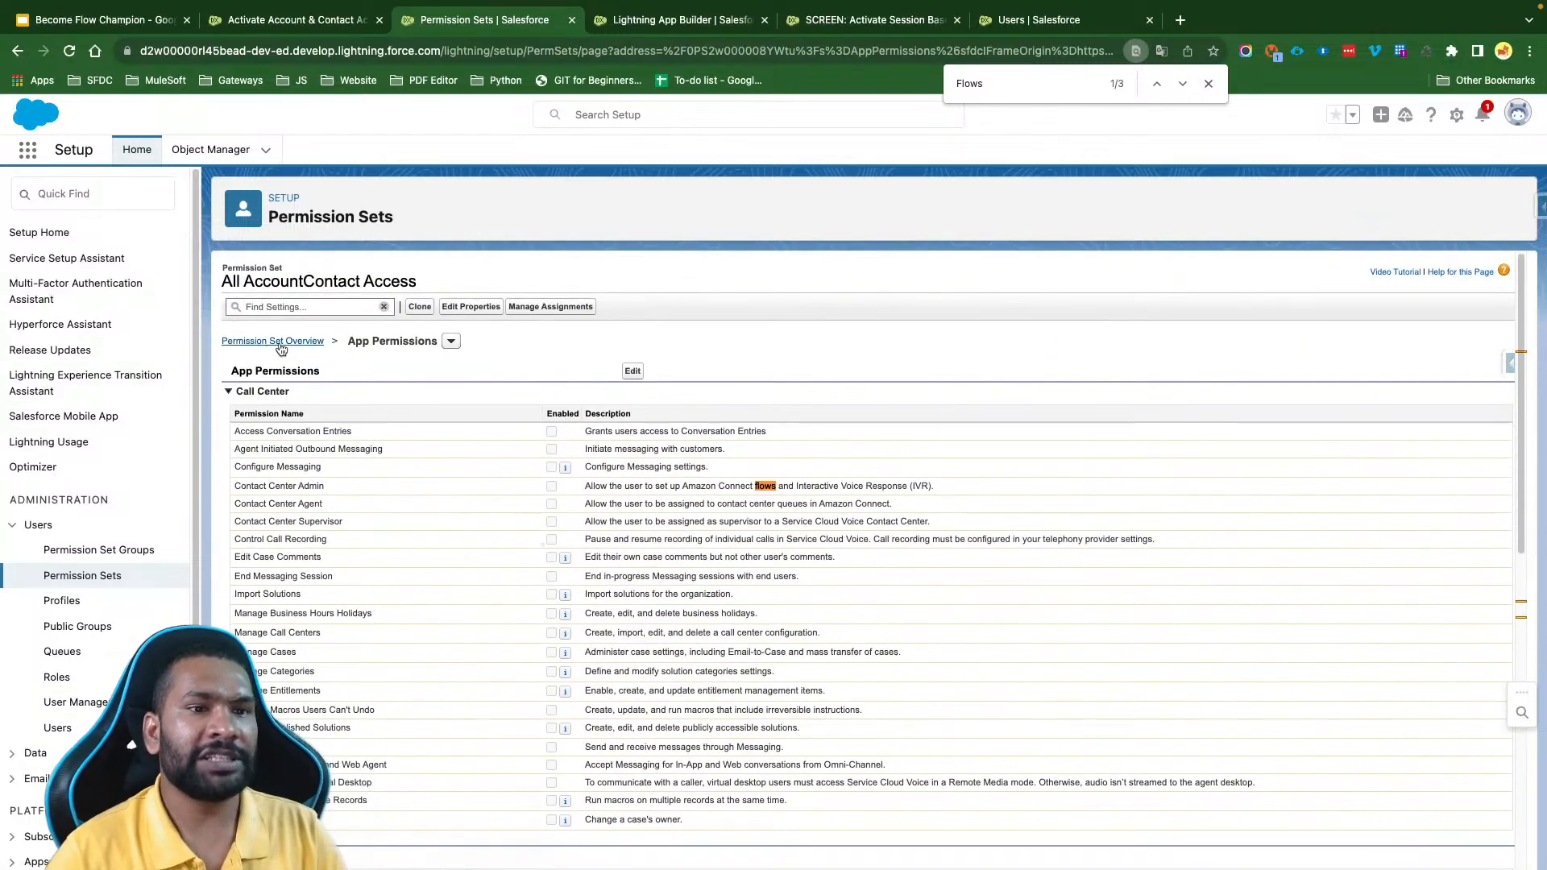
{"action": "left_click", "coordinate": [59, 729]}
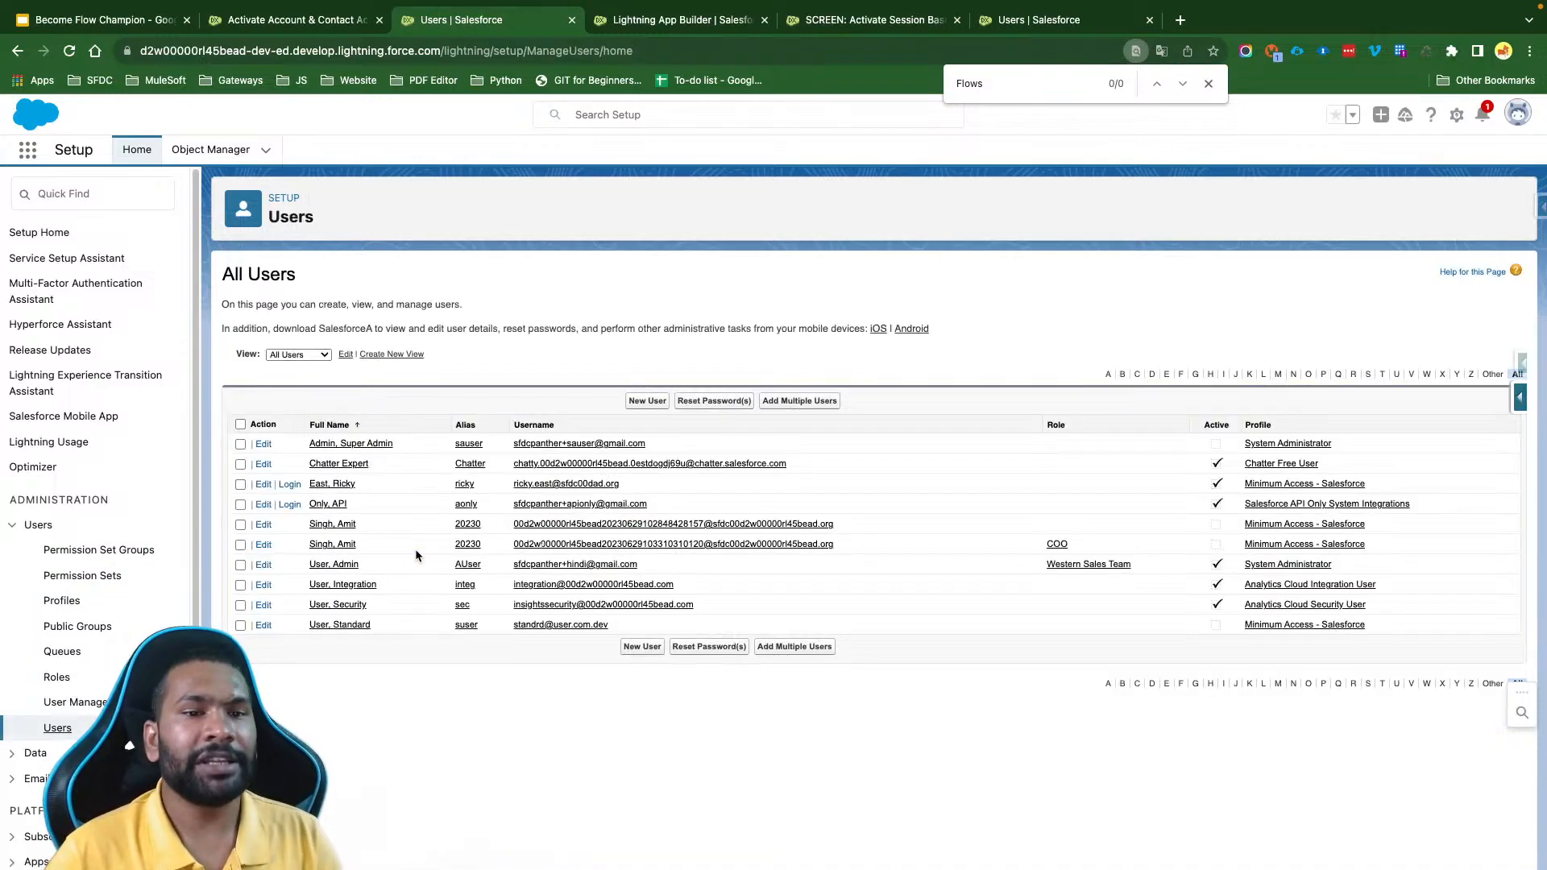
{"action": "left_click", "coordinate": [333, 484]}
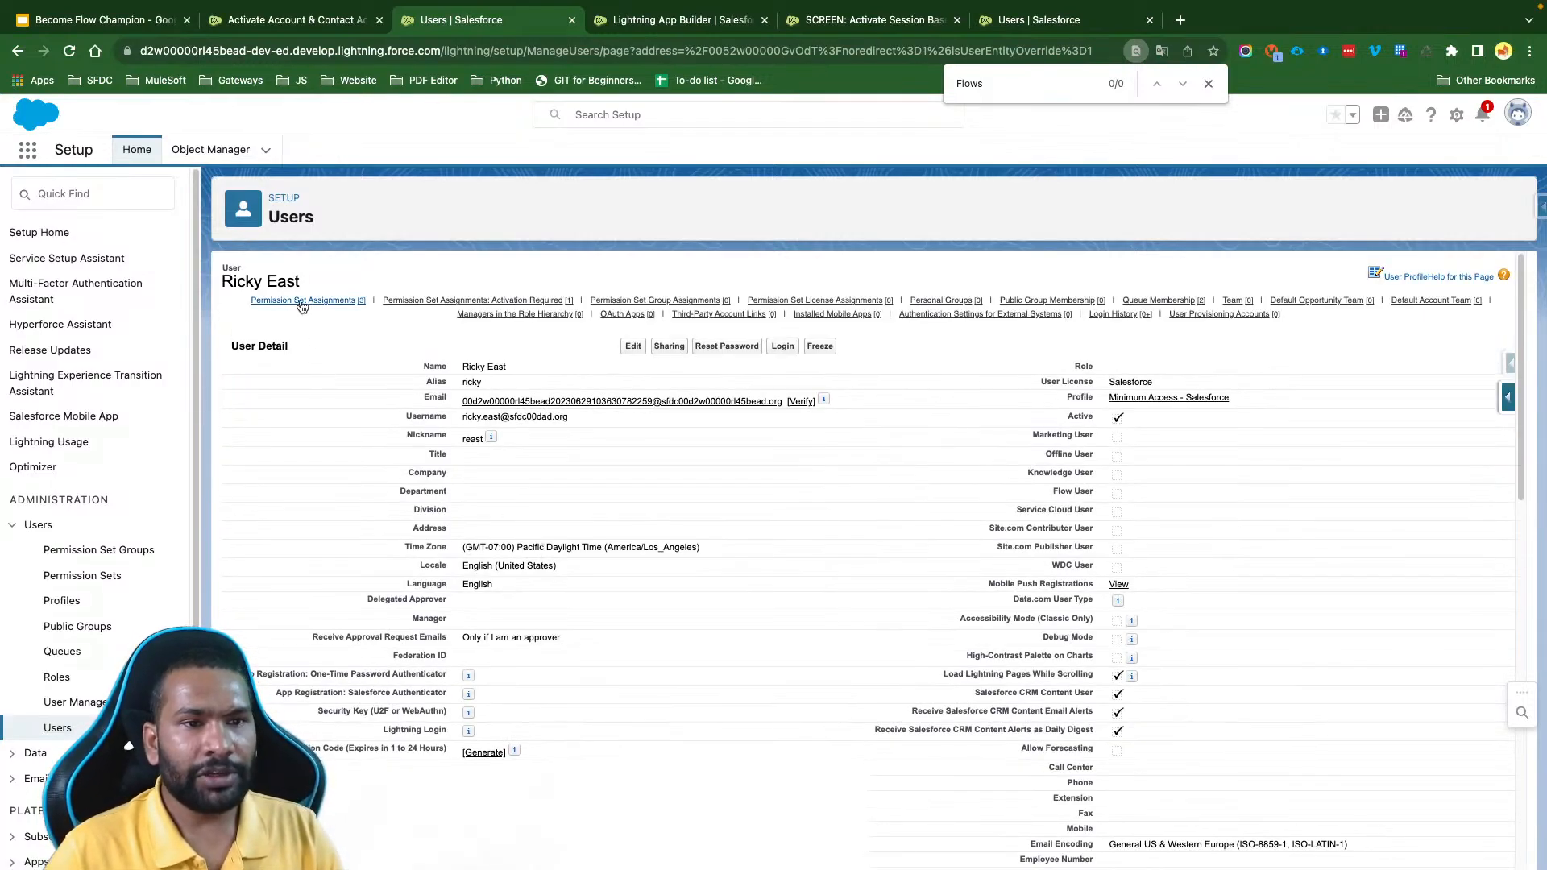
{"action": "mouse_move", "coordinate": [339, 309]}
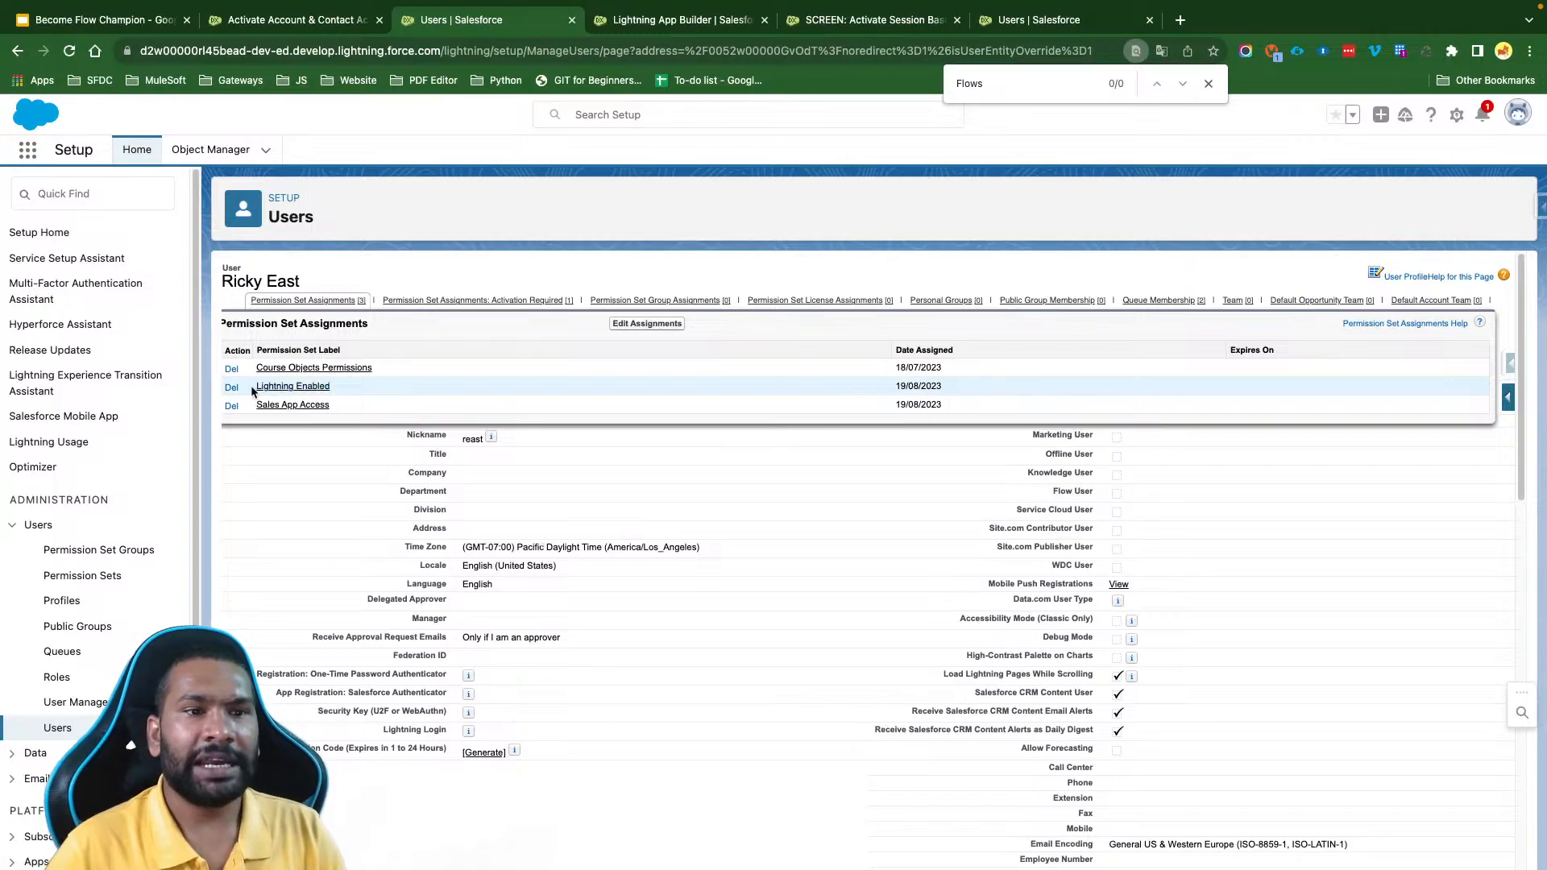
{"action": "left_click", "coordinate": [292, 387]}
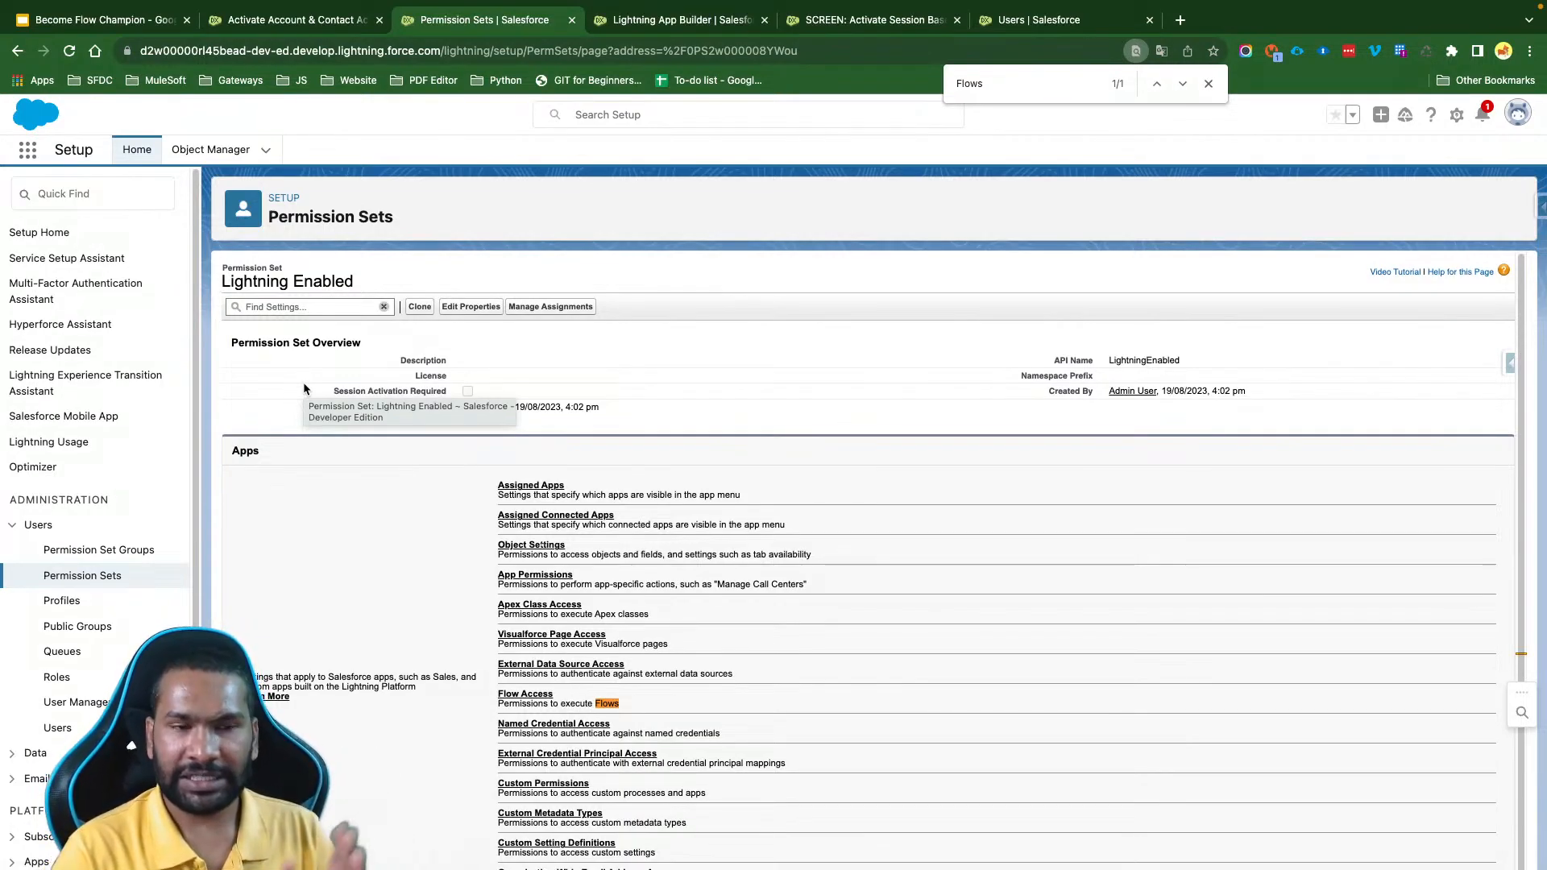
{"action": "left_click_drag", "start_coordinate": [326, 388], "coordinate": [457, 403]}
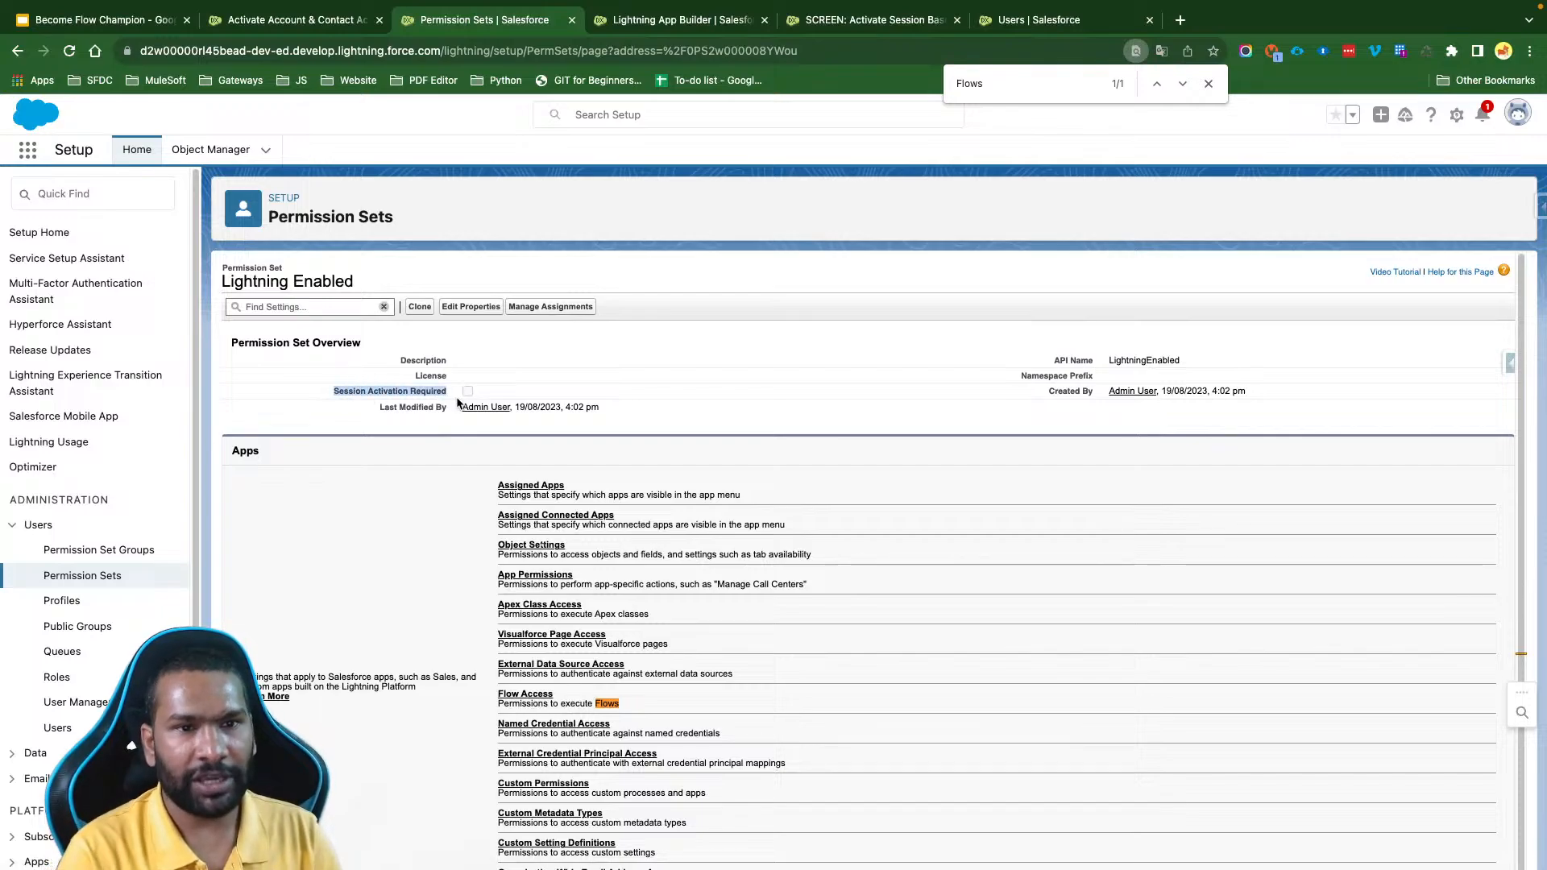
- Find Run Flows in the Lightning Enabled permission set's app permissions, enable it and save
{"action": "left_click", "coordinate": [307, 309]}
{"action": "type", "text": "run flows"}
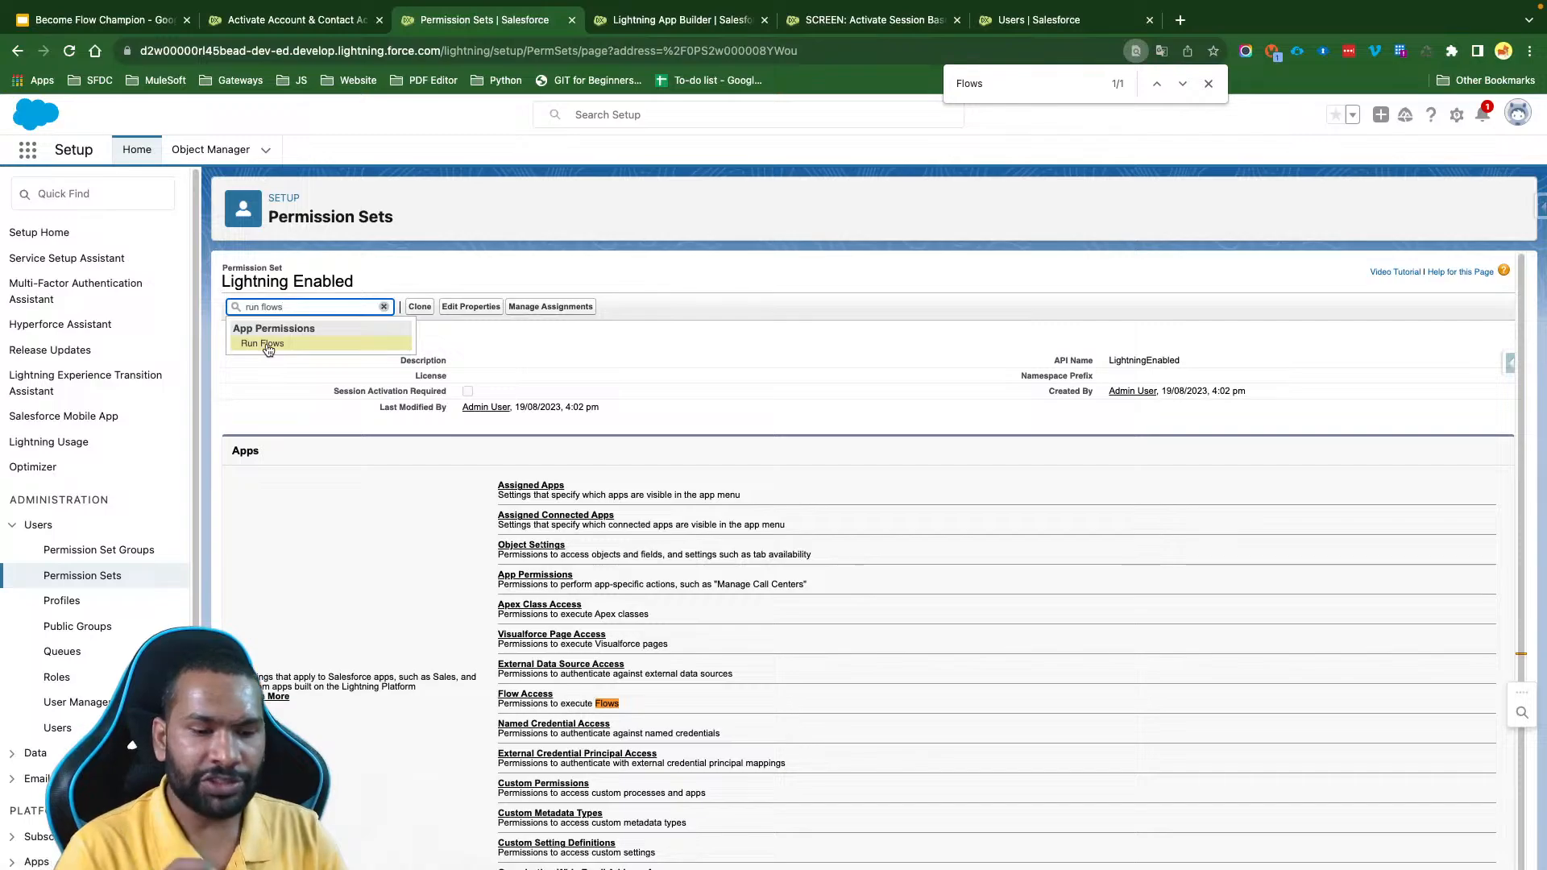
{"action": "left_click", "coordinate": [265, 344]}
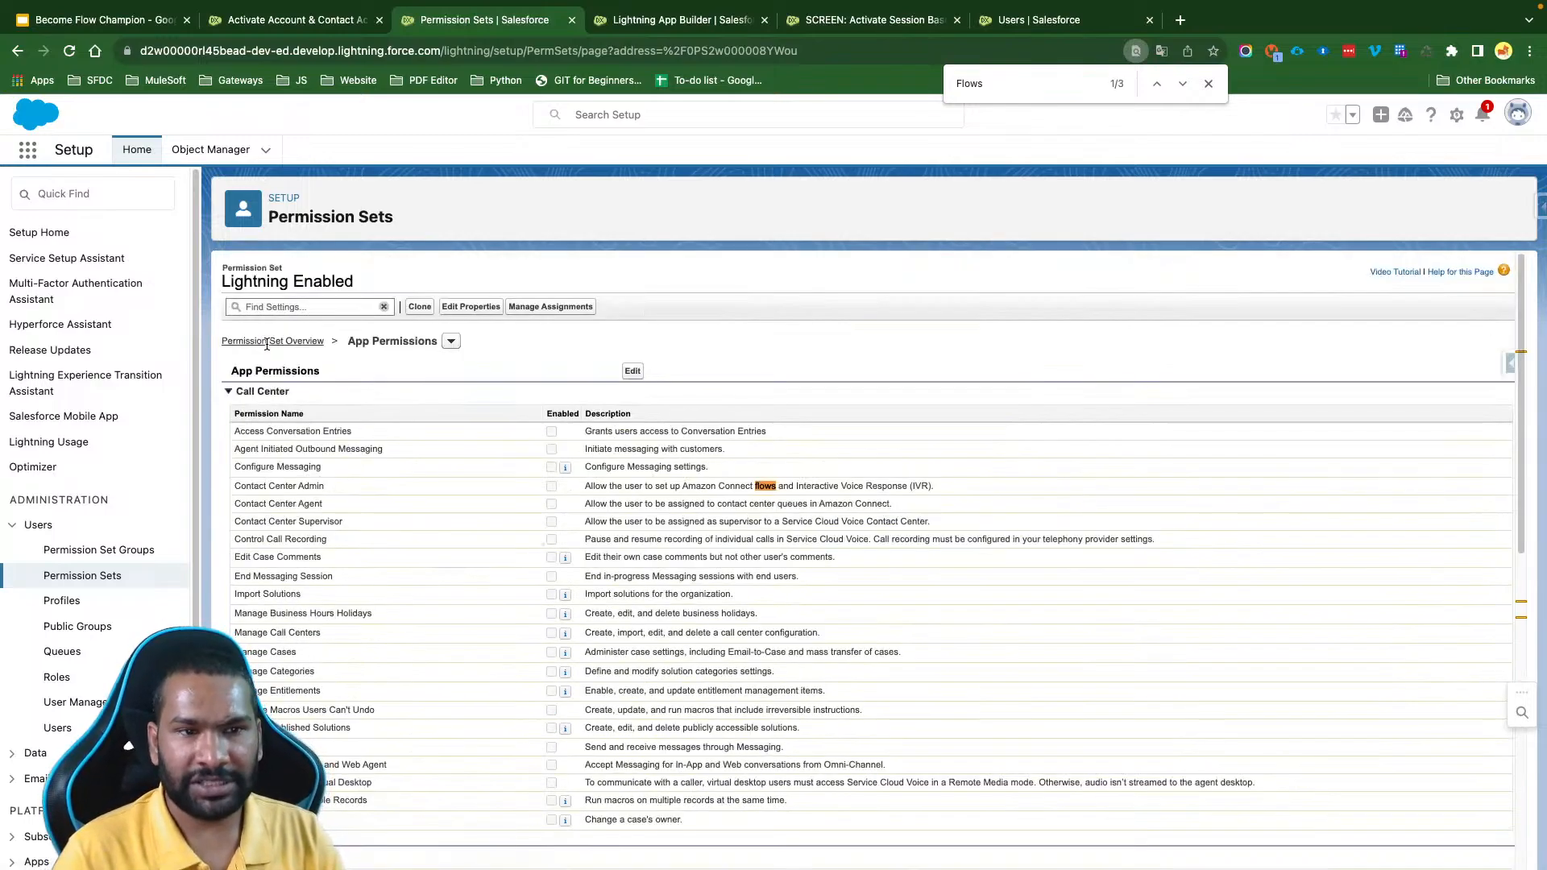
{"action": "left_click", "coordinate": [632, 370]}
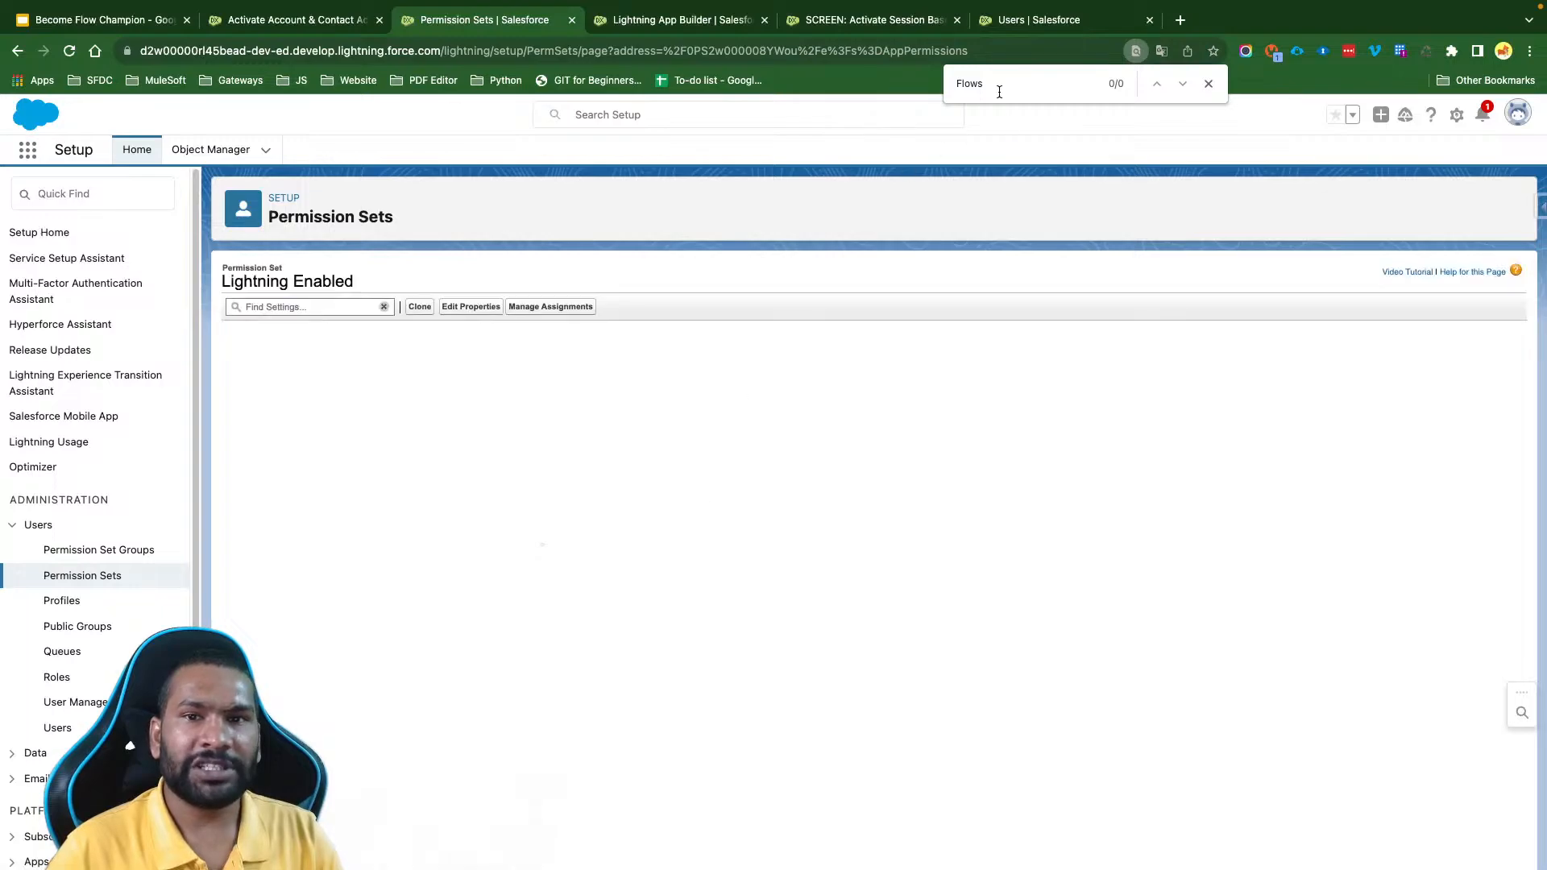
{"action": "key", "text": "Return"}
{"action": "key", "text": "Return"}
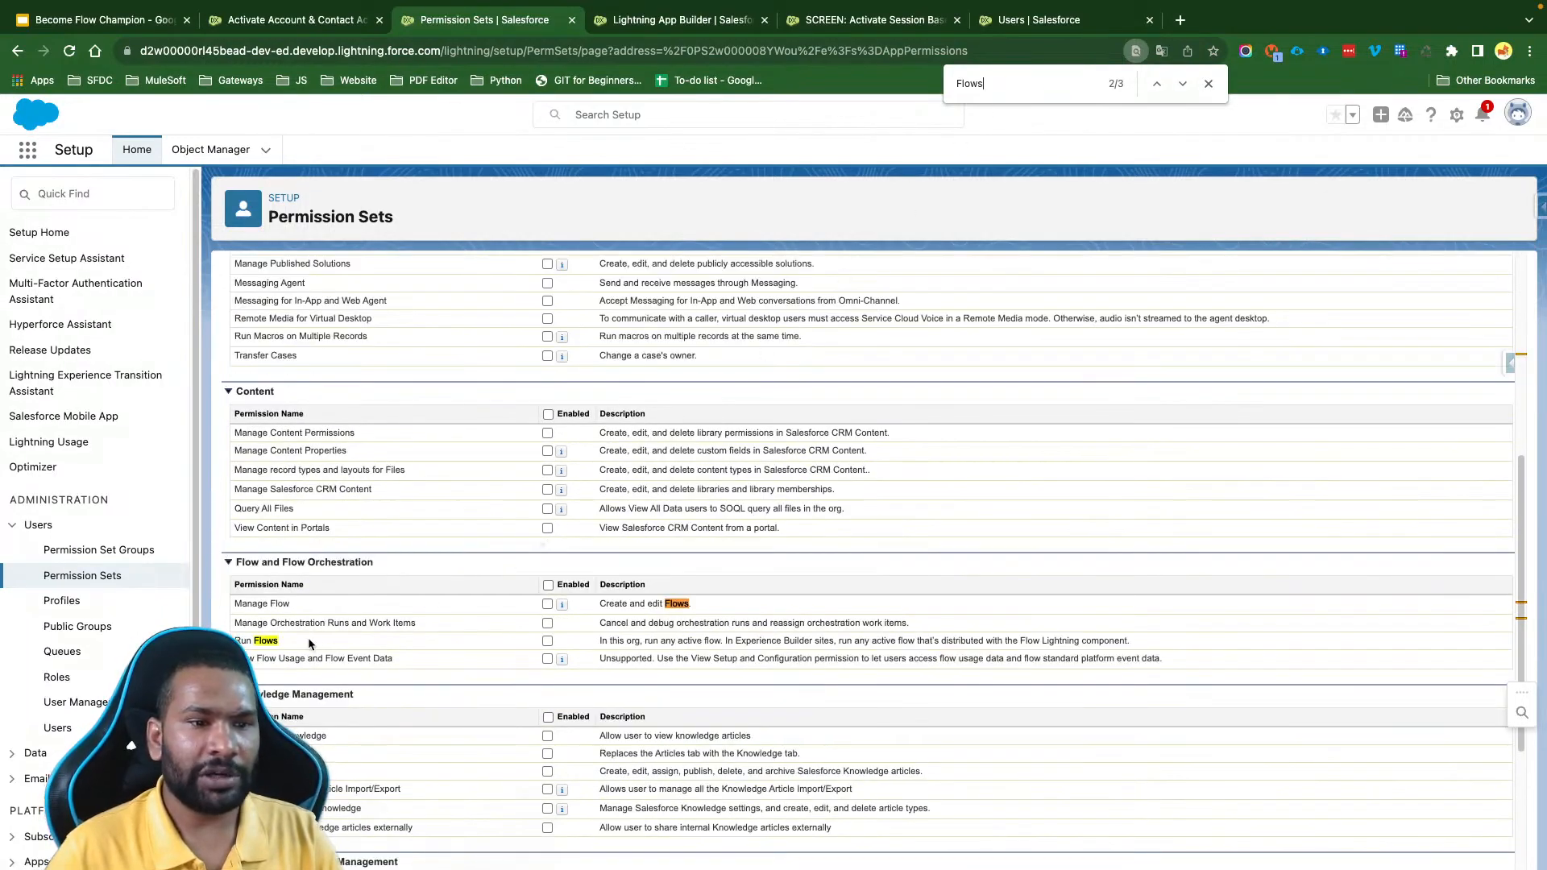
{"action": "left_click", "coordinate": [548, 641]}
{"action": "scroll", "coordinate": [580, 524], "scroll_direction": "up", "scroll_amount": 6}
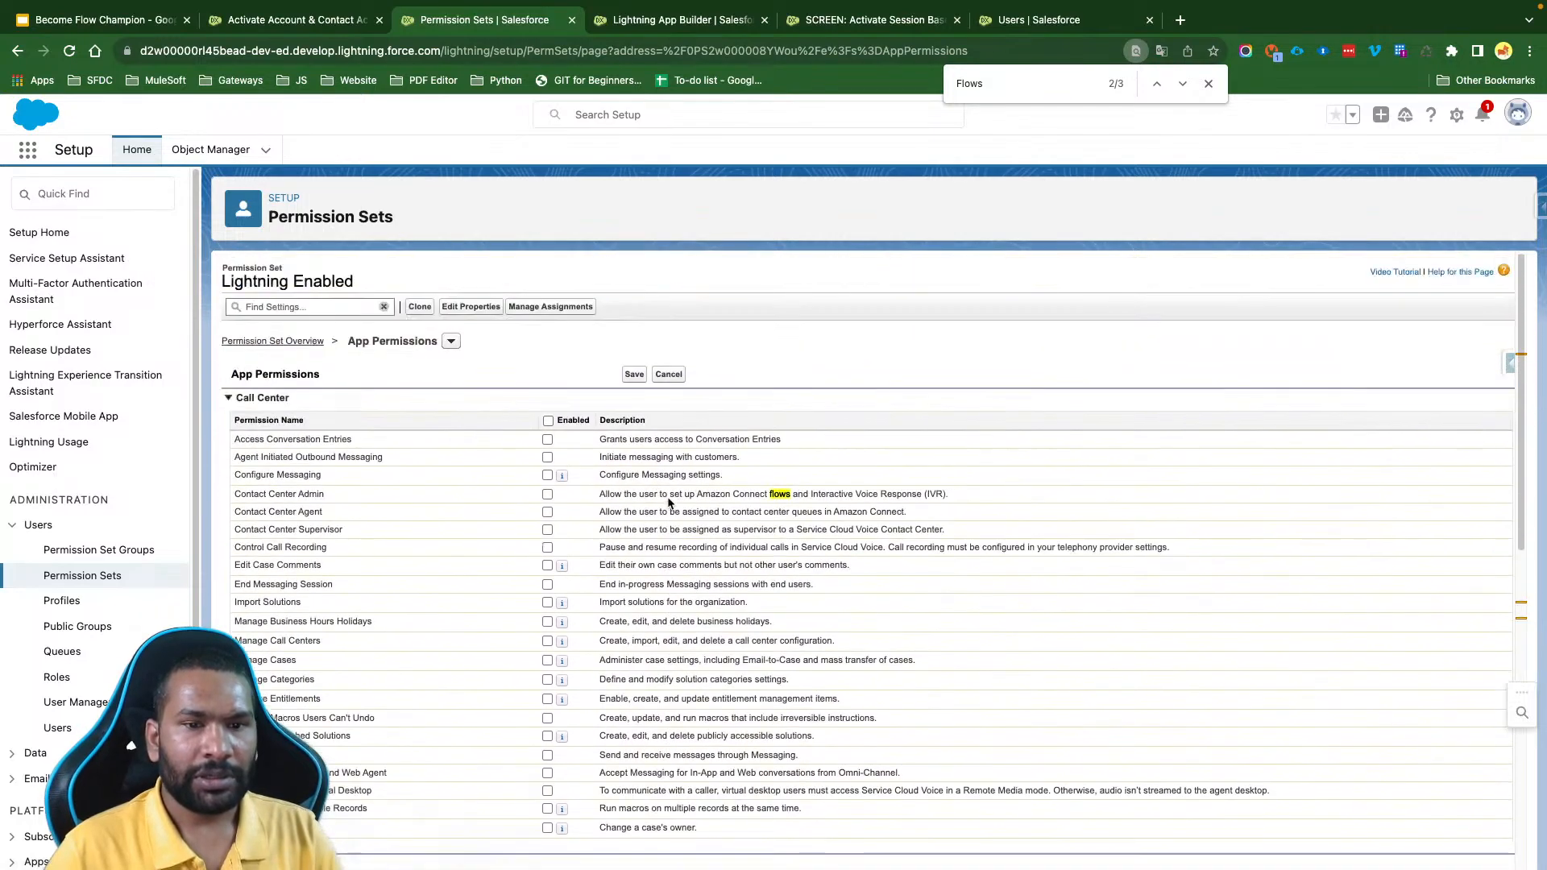
{"action": "left_click", "coordinate": [634, 374]}
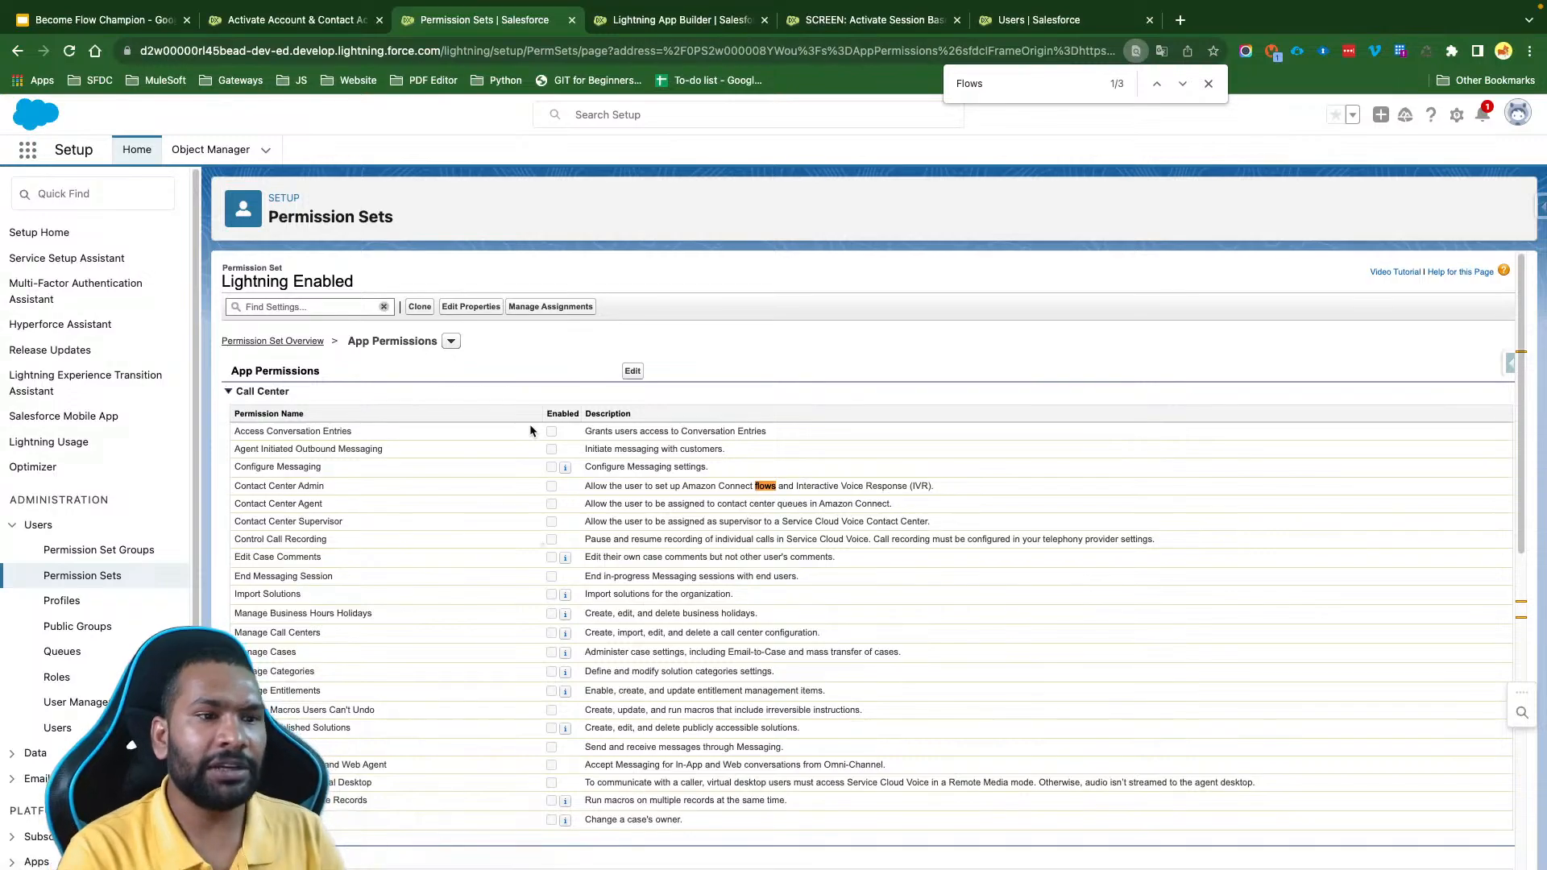
- Log in as the minimum-access user from the user list and open the Activate Account & Contact Access page
{"action": "left_click", "coordinate": [58, 727]}
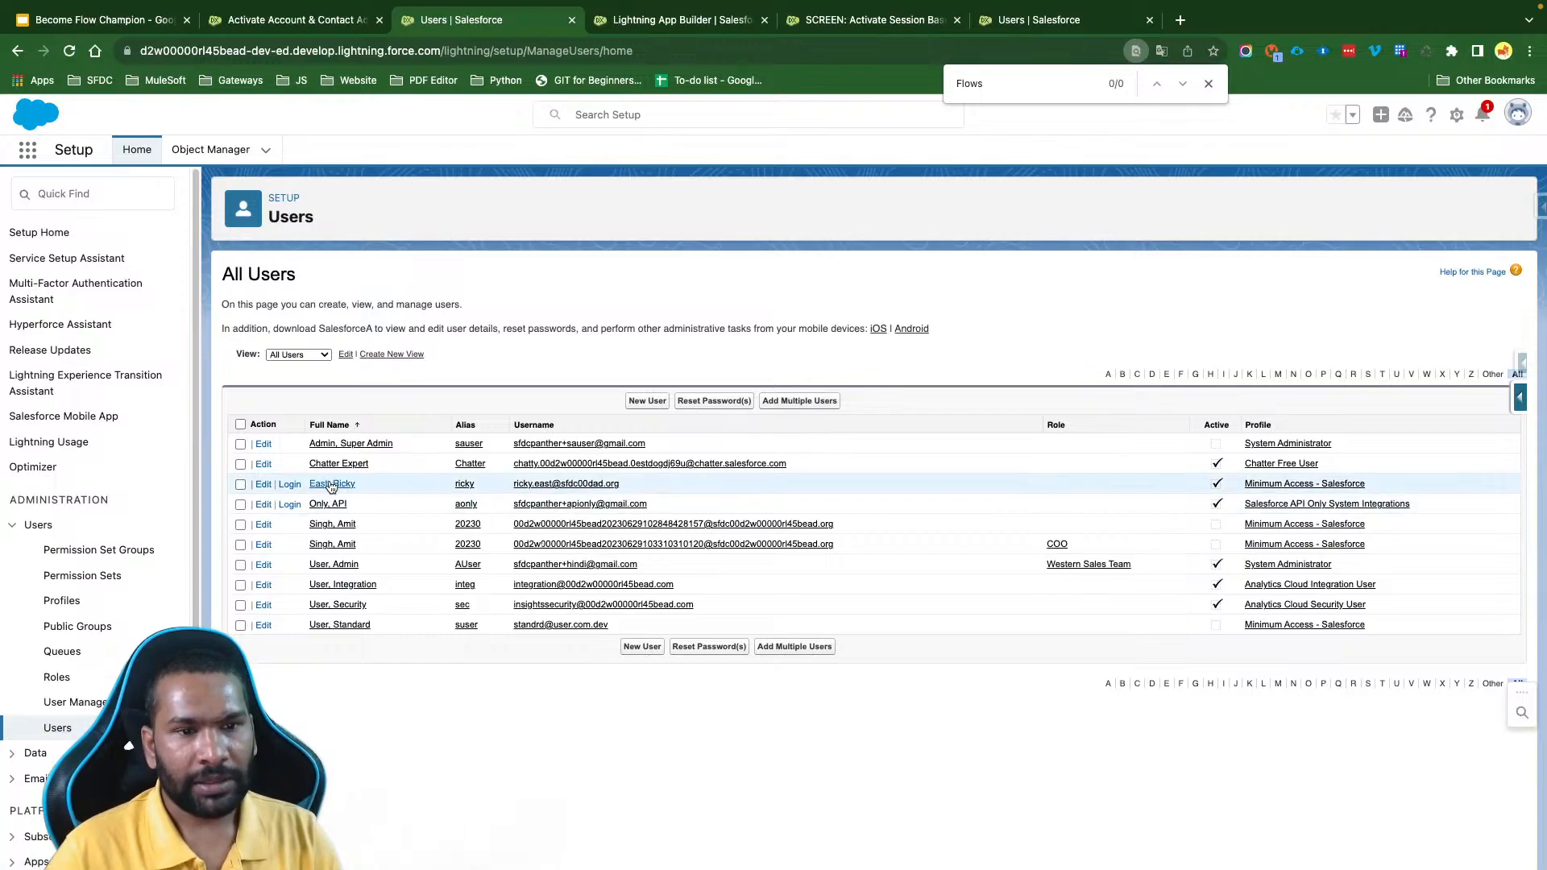
{"action": "left_click", "coordinate": [289, 485]}
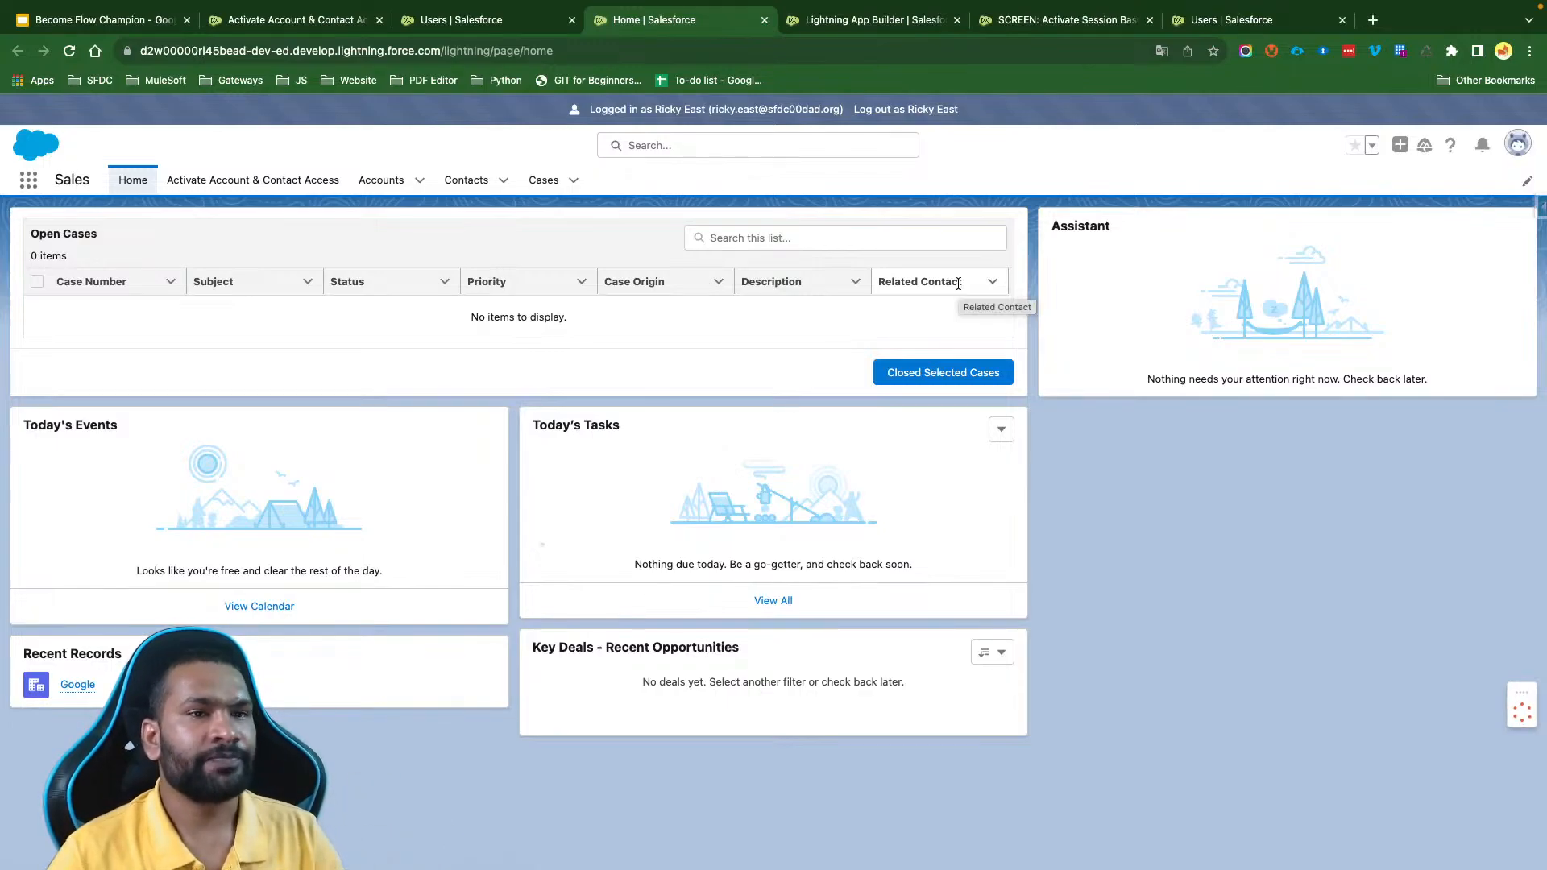
{"action": "left_click", "coordinate": [282, 179]}
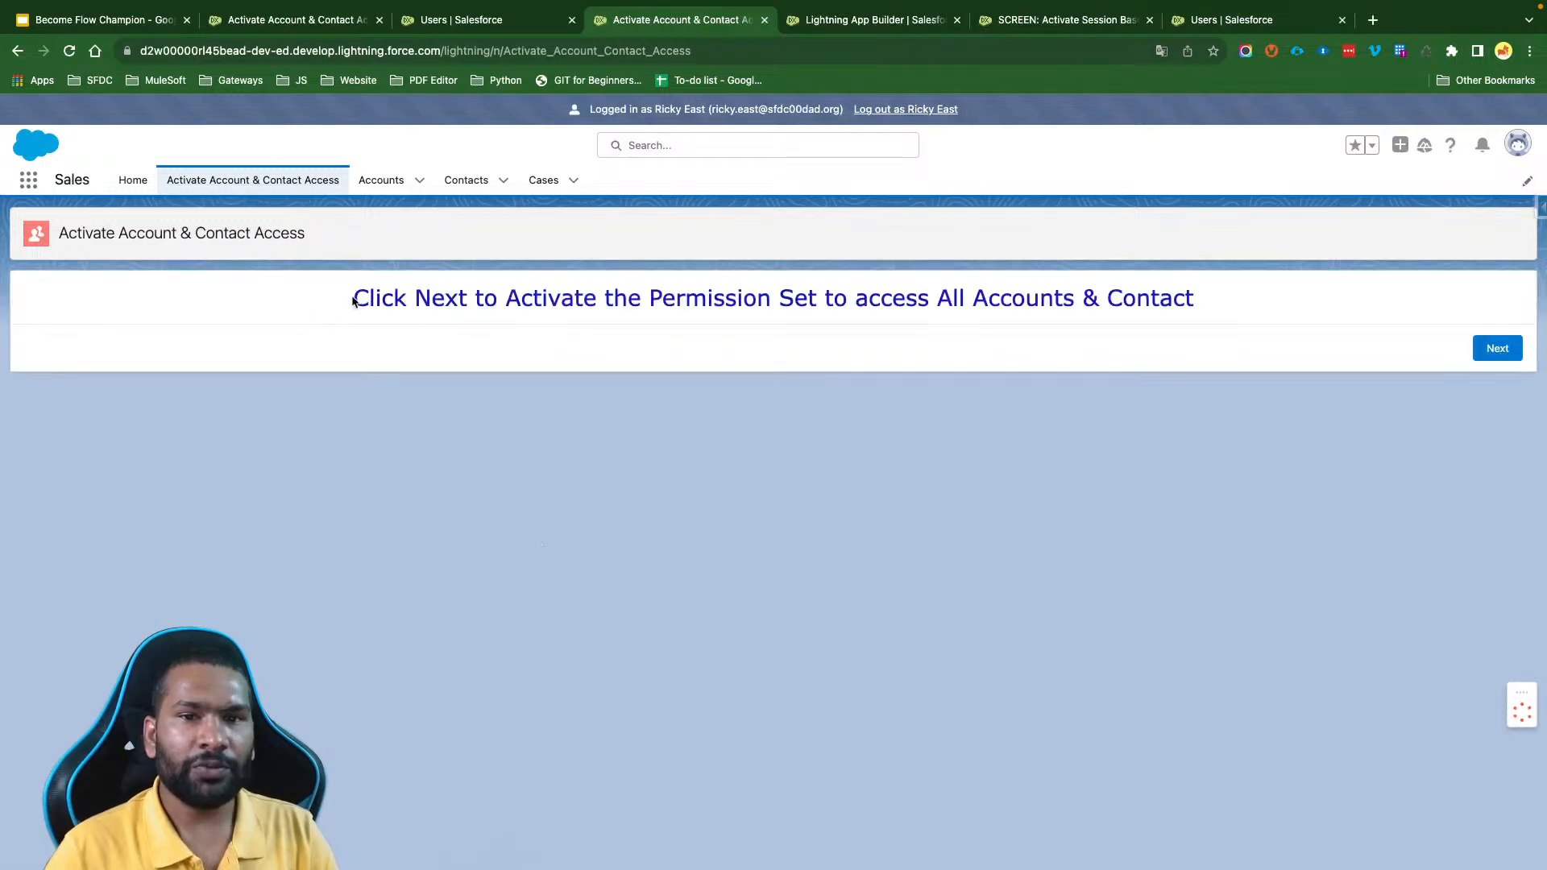
- Run the Activate Account & Contact Access flow through to Finish, reading the message on each screen
{"action": "left_click_drag", "start_coordinate": [352, 301], "coordinate": [1201, 324]}
{"action": "left_click", "coordinate": [1228, 293]}
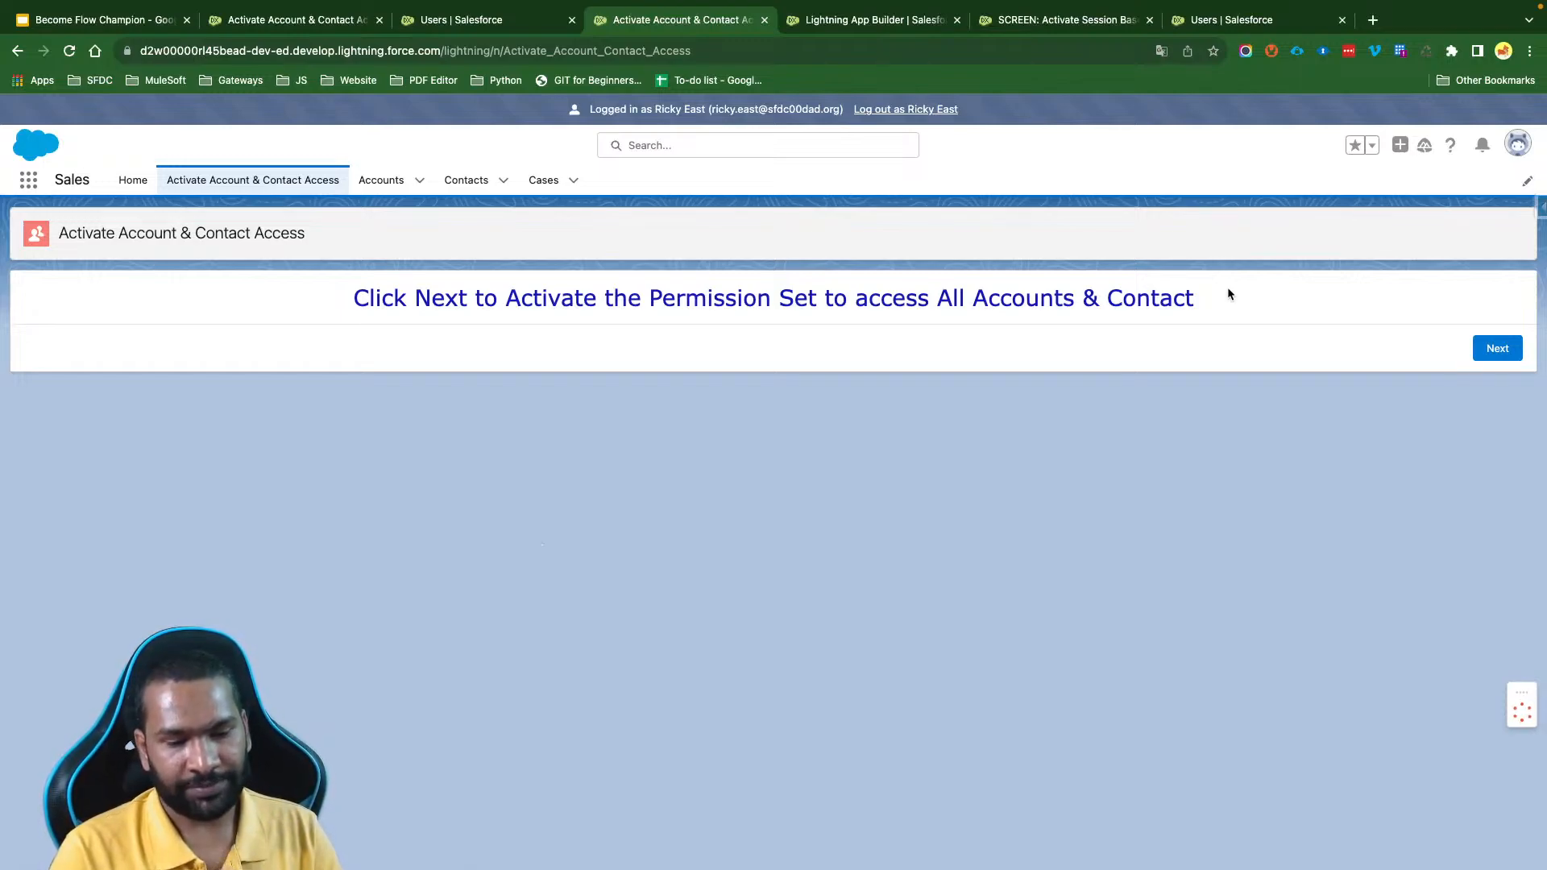
{"action": "left_click", "coordinate": [1498, 352]}
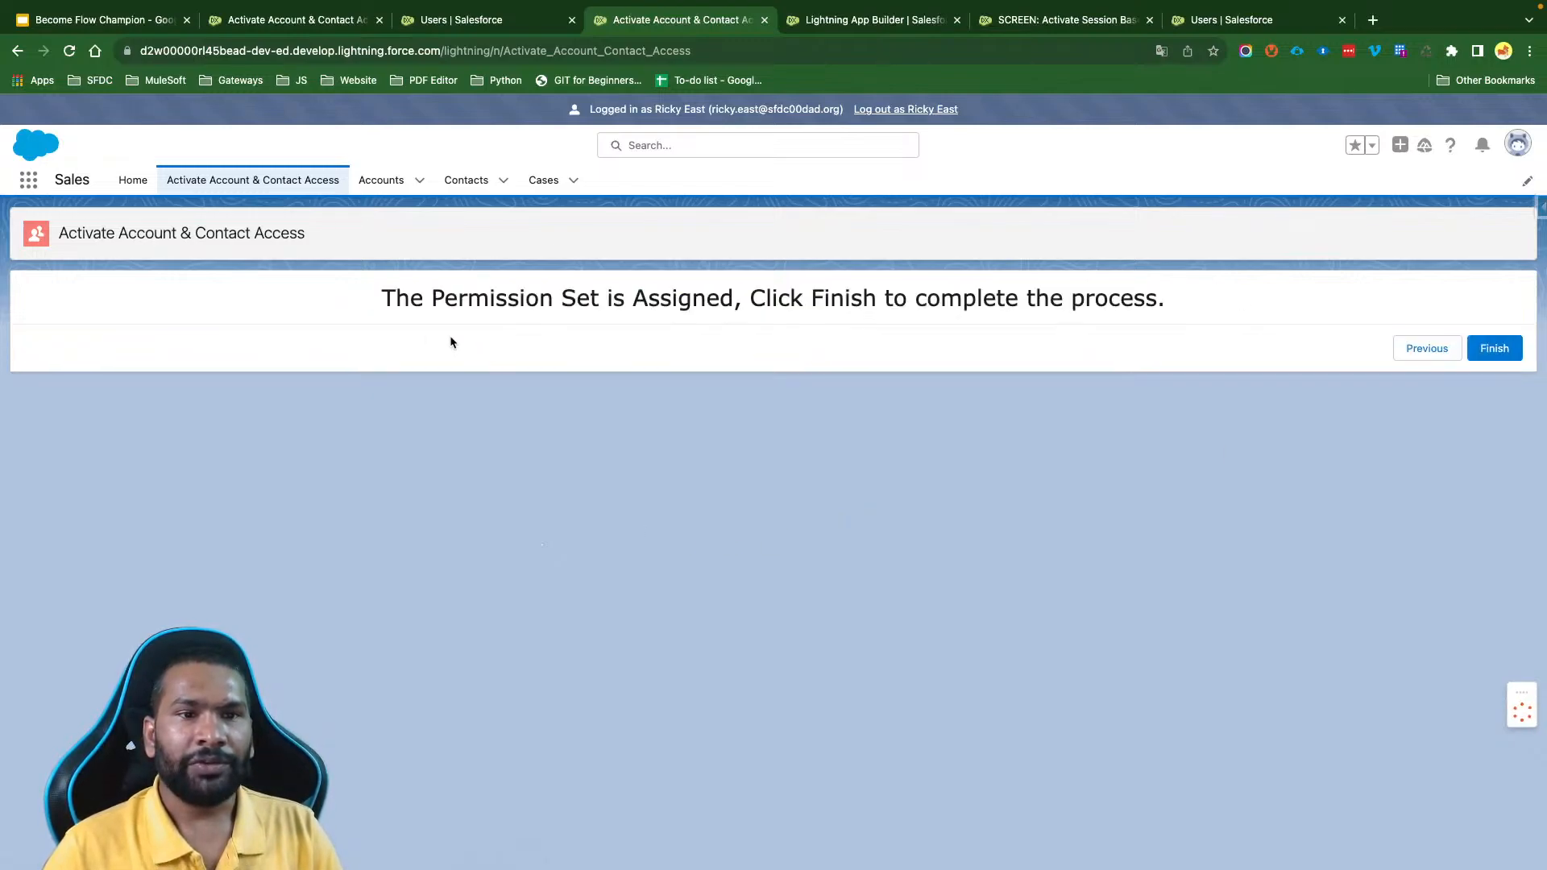
{"action": "left_click_drag", "start_coordinate": [382, 300], "coordinate": [732, 285]}
{"action": "left_click_drag", "start_coordinate": [1168, 302], "coordinate": [633, 302]}
{"action": "left_click", "coordinate": [1492, 348]}
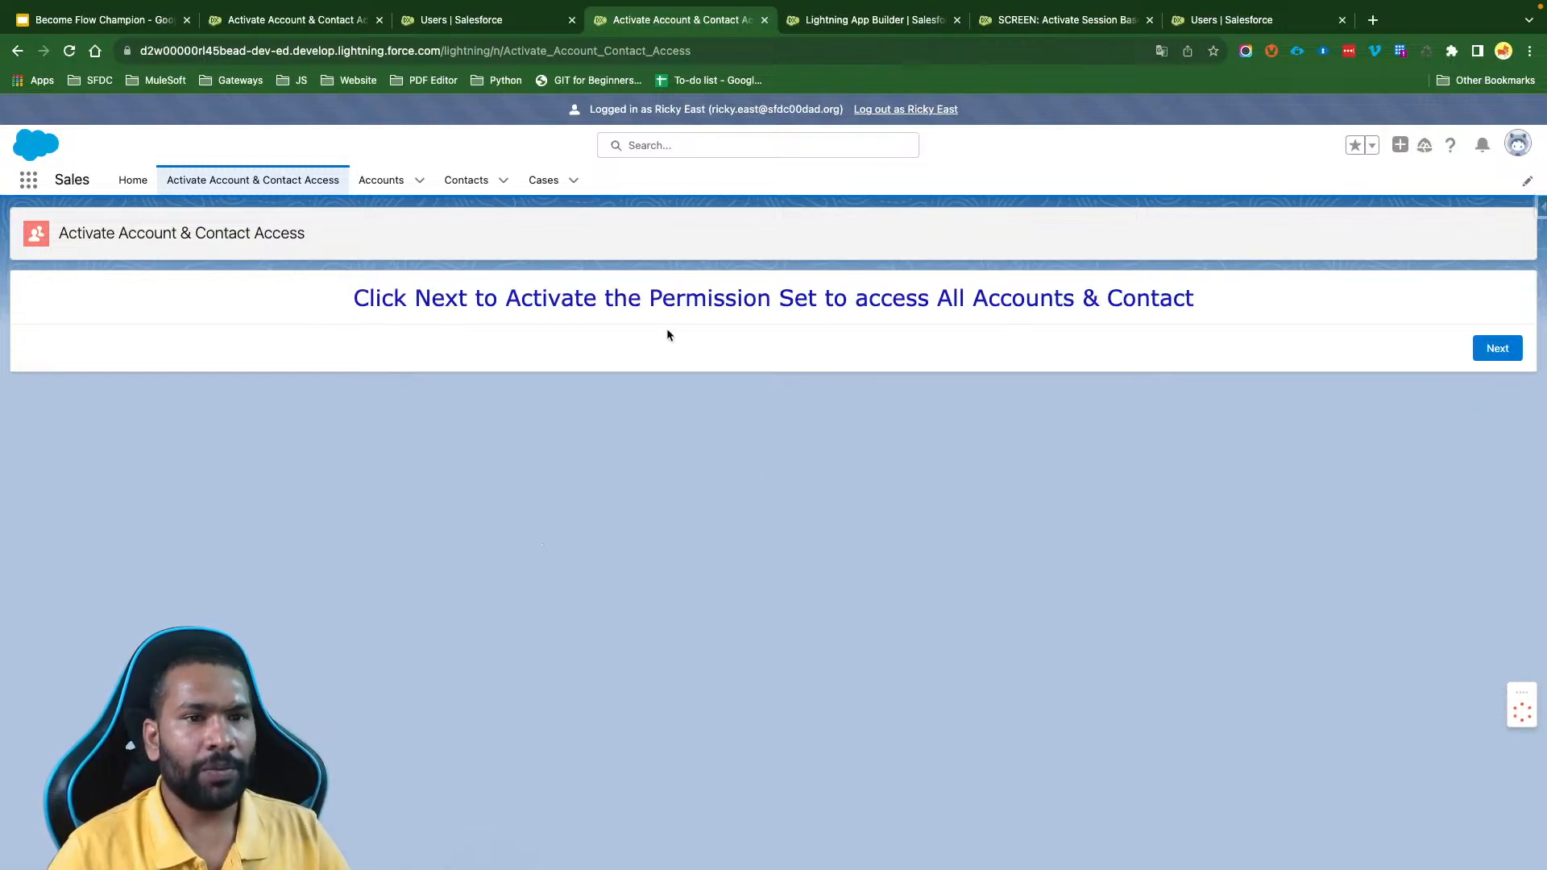
- Browse the All Accounts list view as the minimum-access user and open the Express Logistics and Transport account
{"action": "left_click", "coordinate": [382, 179]}
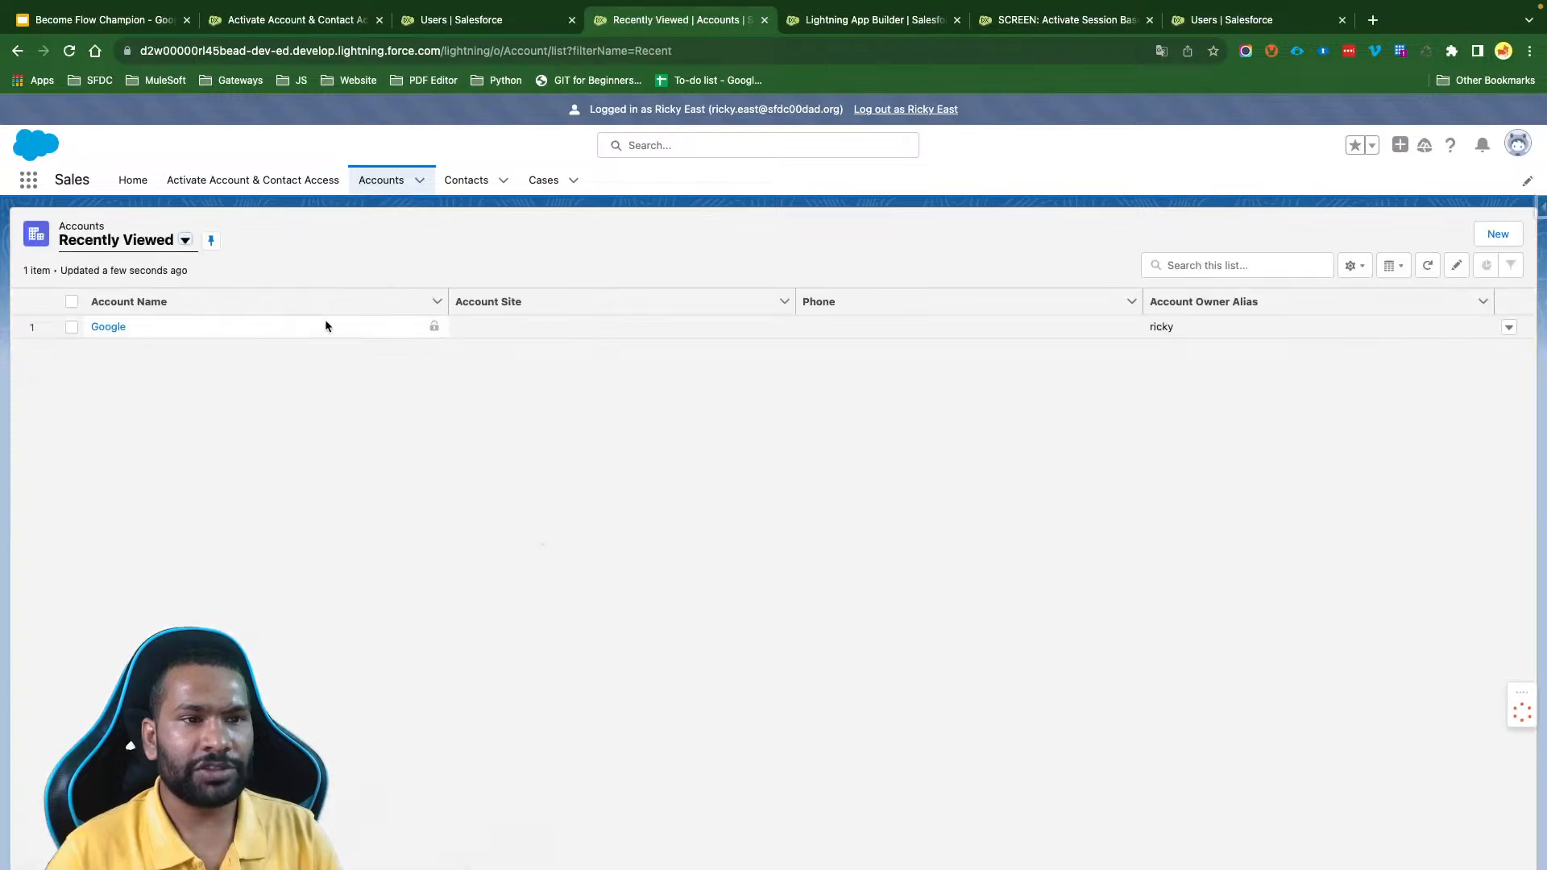
{"action": "left_click", "coordinate": [133, 242]}
{"action": "left_click", "coordinate": [135, 295]}
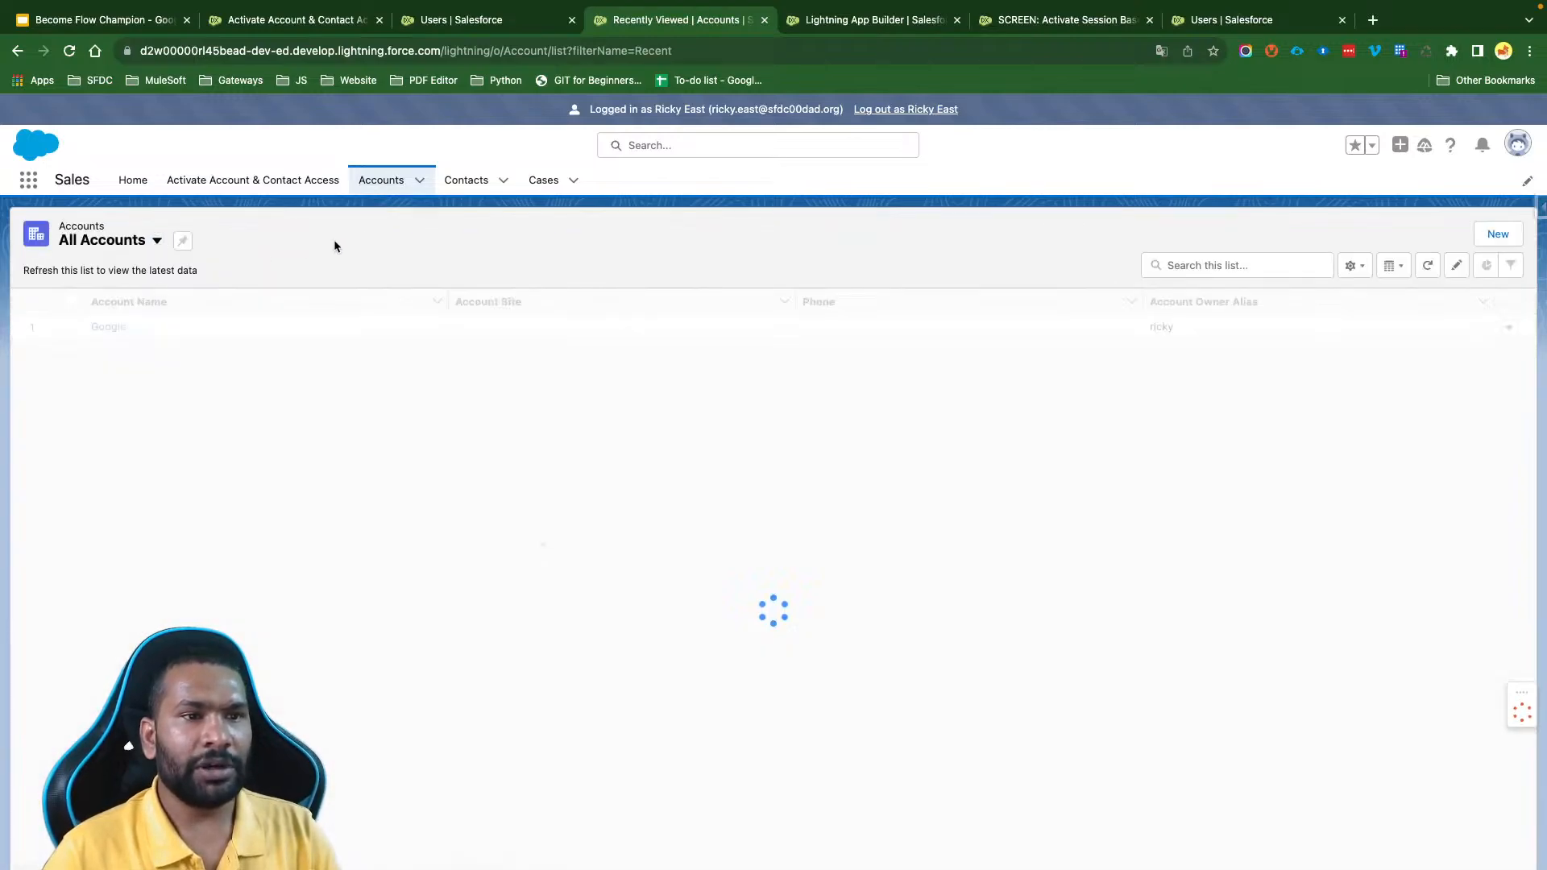
{"action": "scroll", "coordinate": [276, 603], "scroll_direction": "down", "scroll_amount": 8}
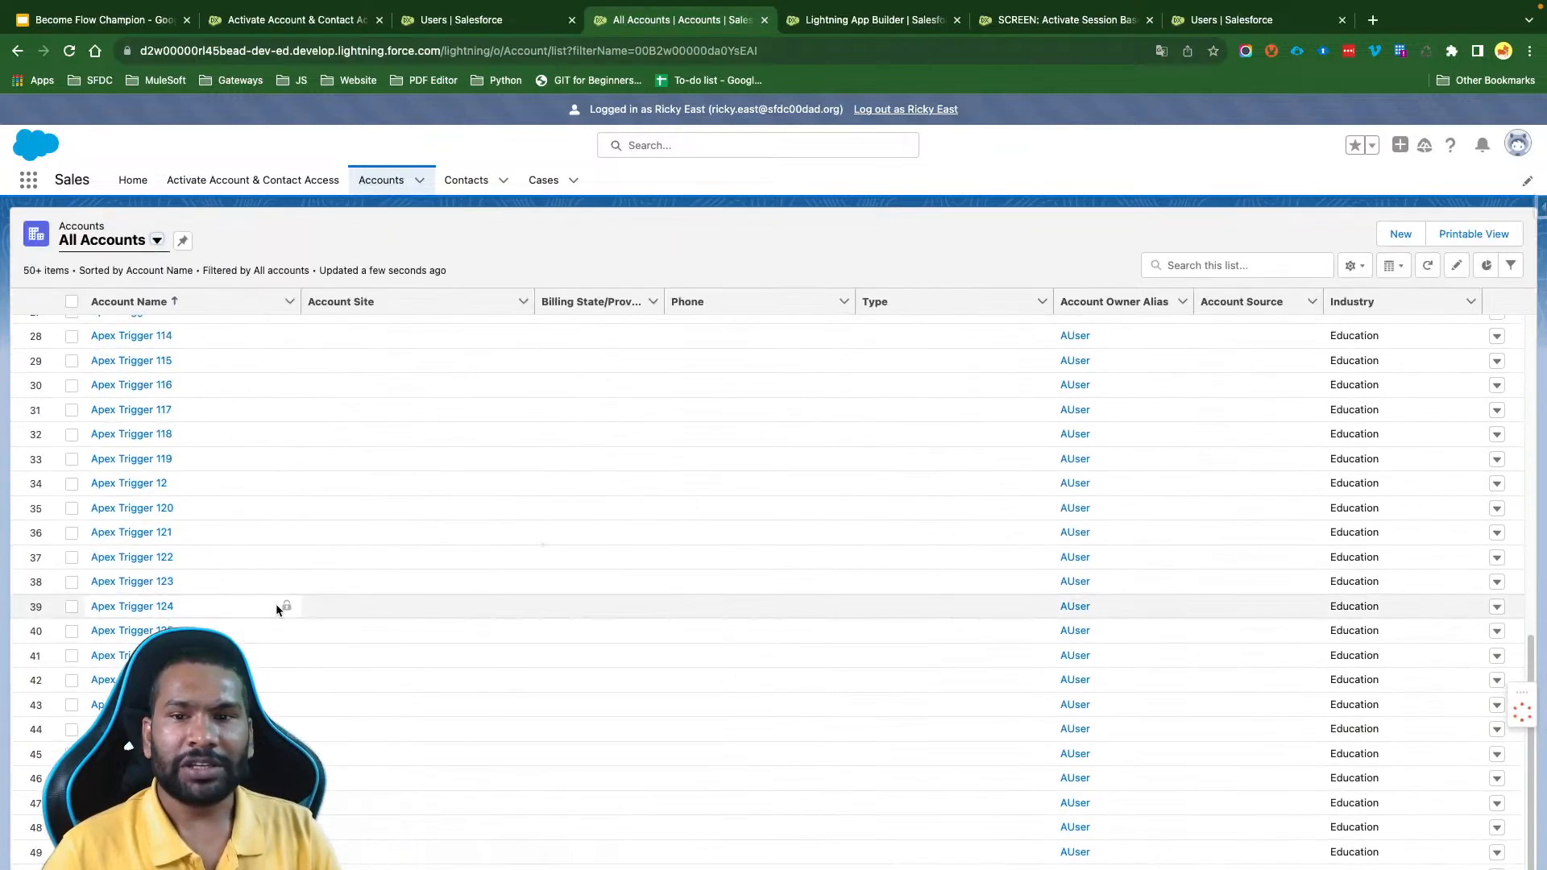
{"action": "scroll", "coordinate": [276, 603], "scroll_direction": "down", "scroll_amount": 15}
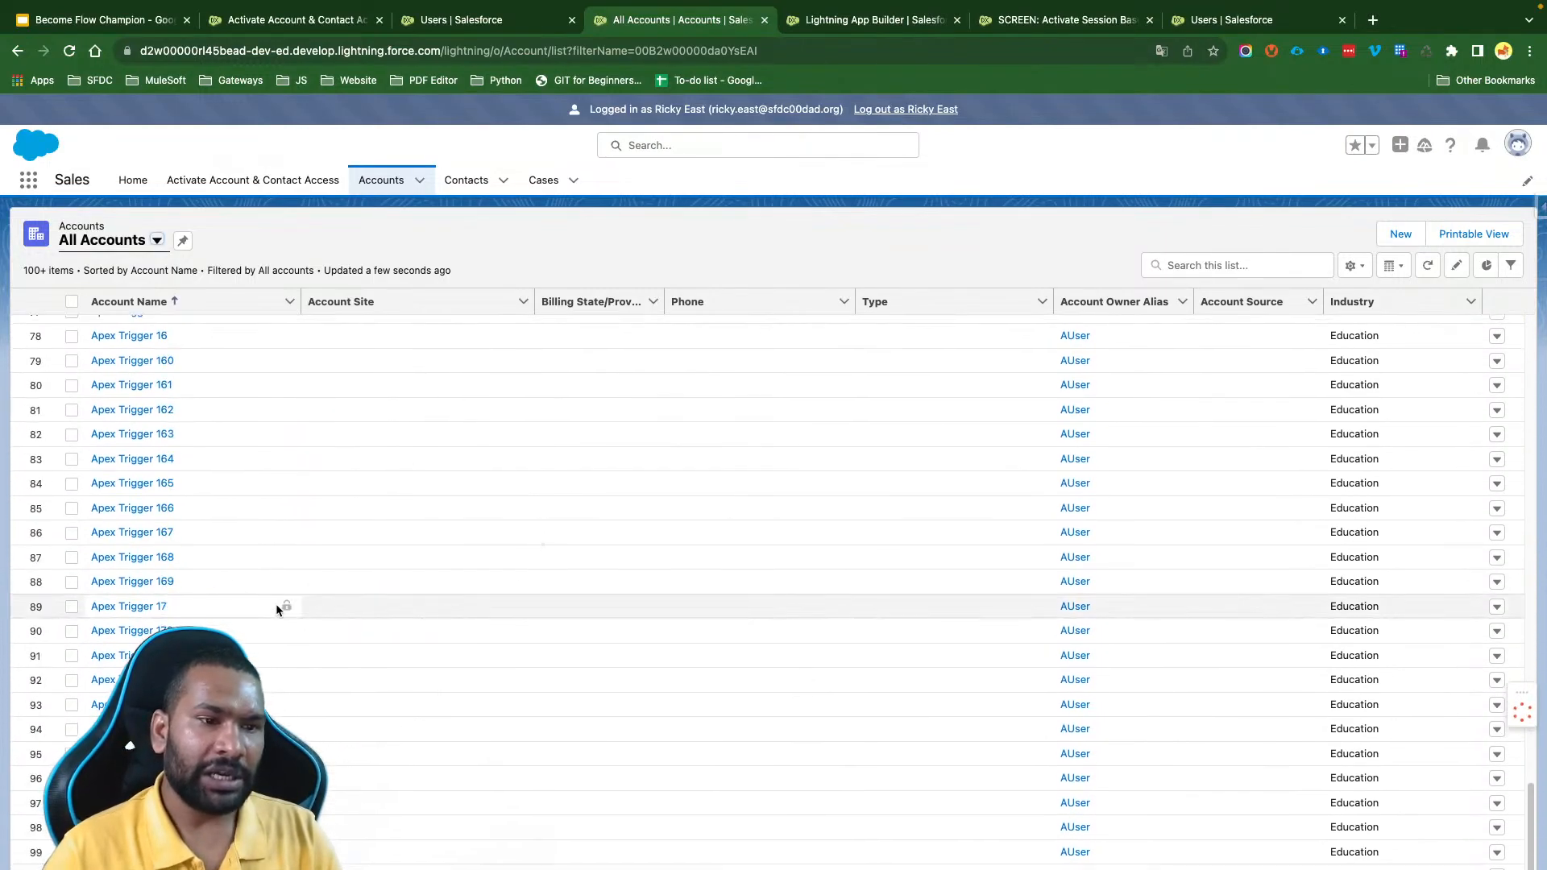
{"action": "scroll", "coordinate": [275, 602], "scroll_direction": "down", "scroll_amount": 16}
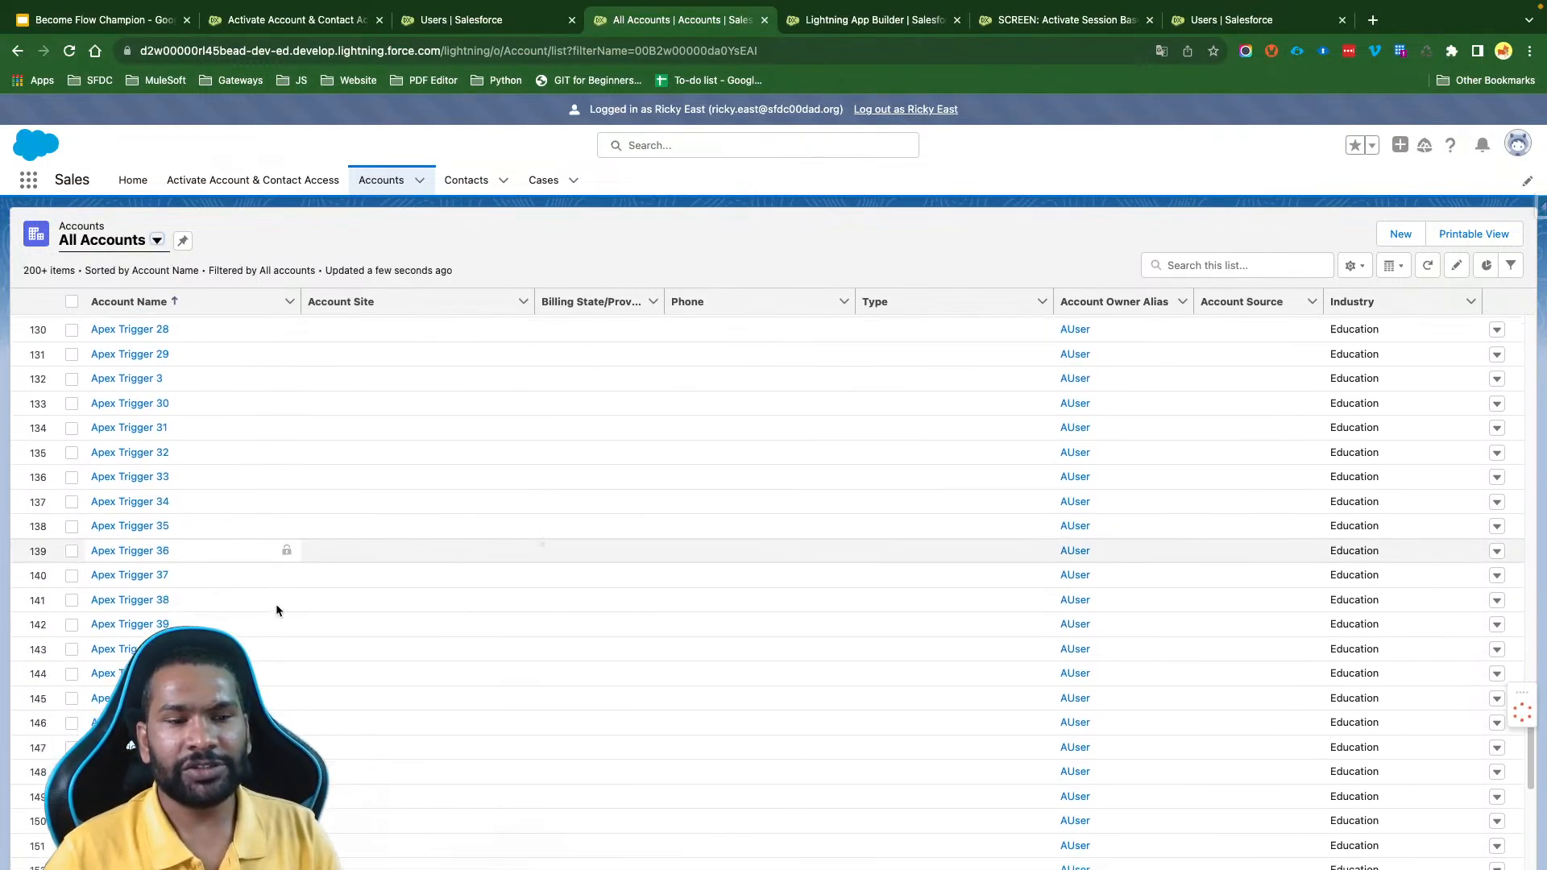
{"action": "scroll", "coordinate": [276, 610], "scroll_direction": "down", "scroll_amount": 20}
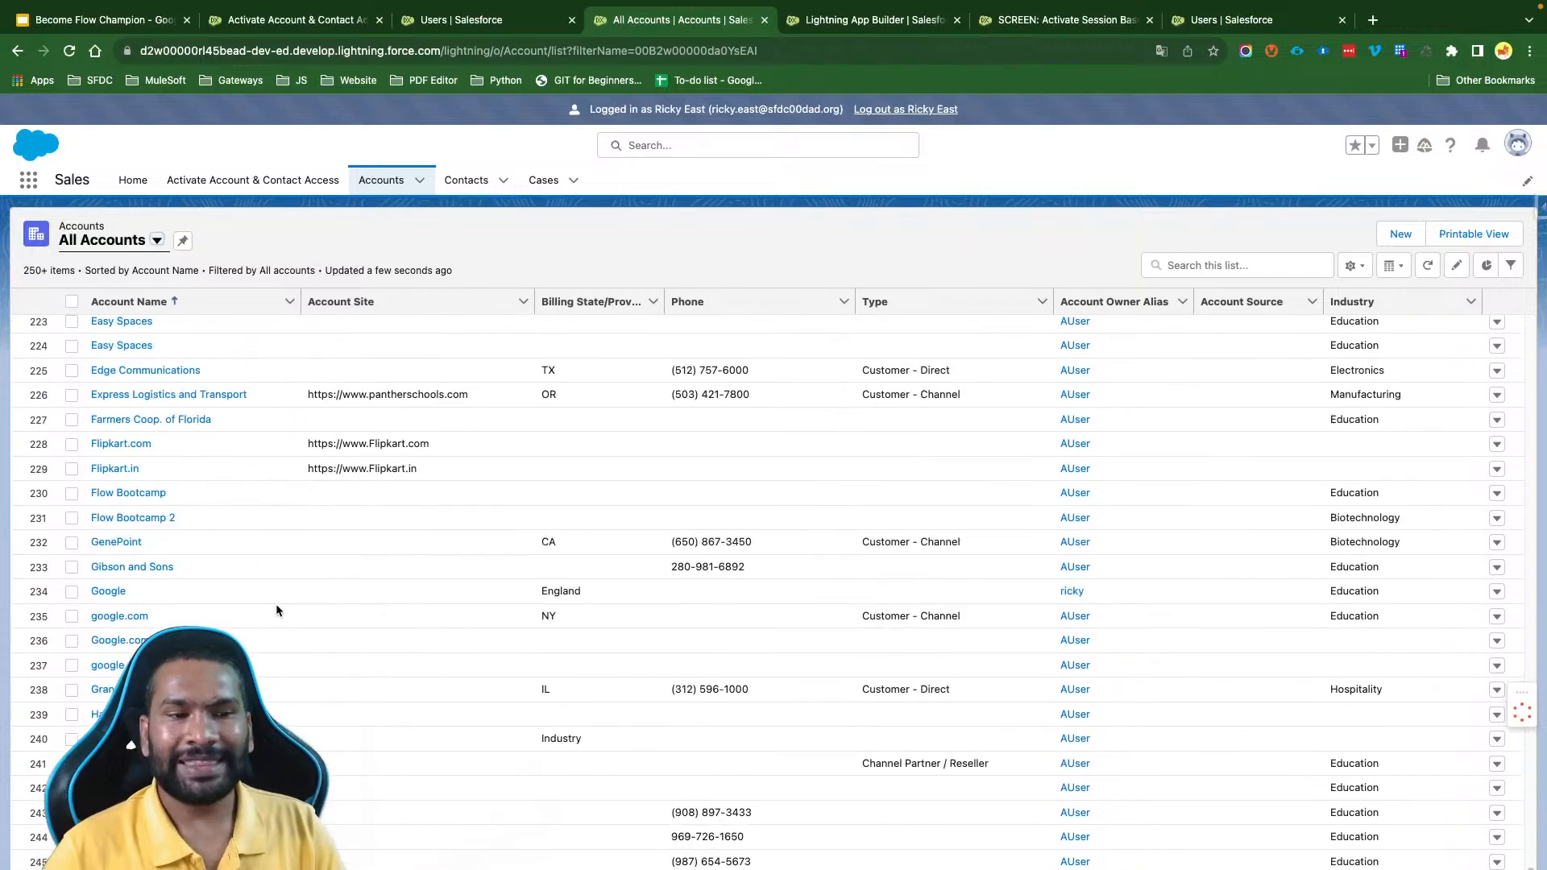
{"action": "scroll", "coordinate": [275, 610], "scroll_direction": "down", "scroll_amount": 3}
{"action": "scroll", "coordinate": [276, 604], "scroll_direction": "up", "scroll_amount": 6}
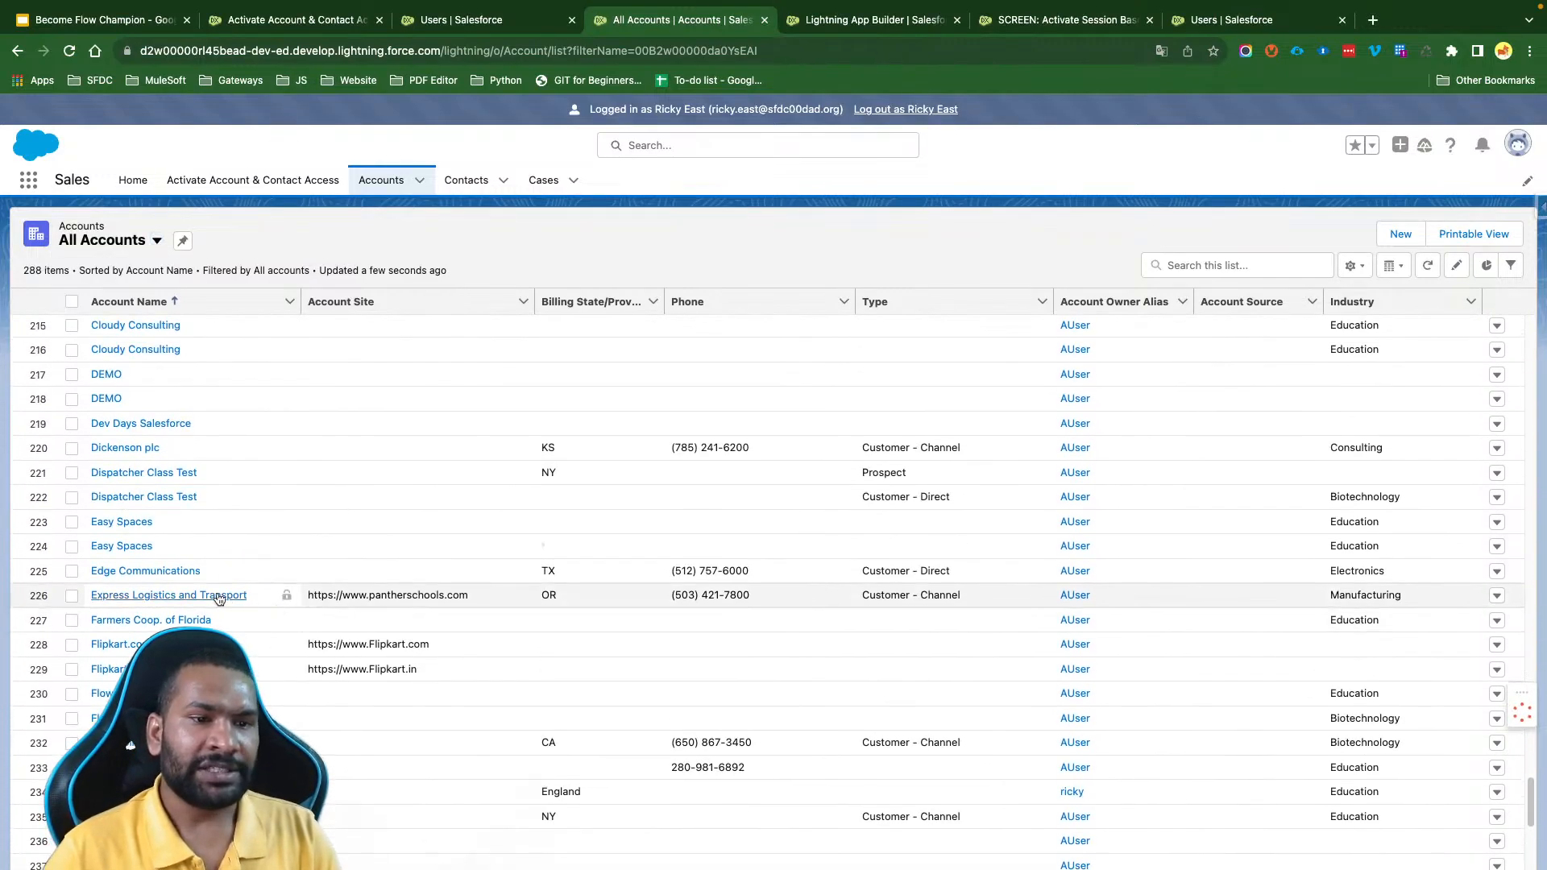
{"action": "left_click", "coordinate": [219, 596]}
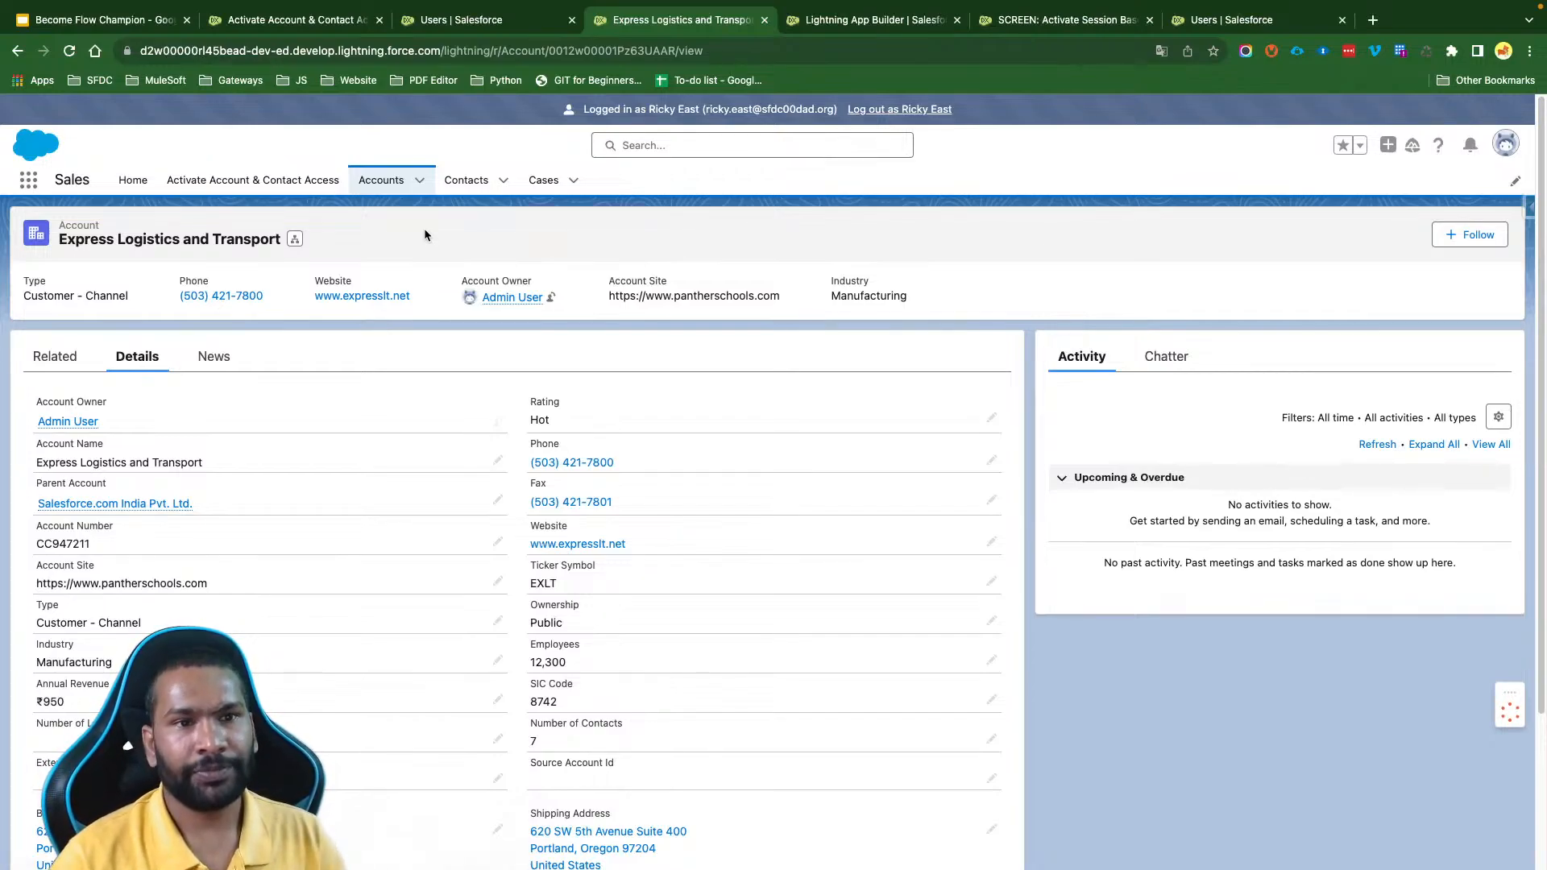
- Log out of the minimum-access user's session and close the Users and Activate Session Based Permissions Set flow pages
{"action": "left_click", "coordinate": [886, 113]}
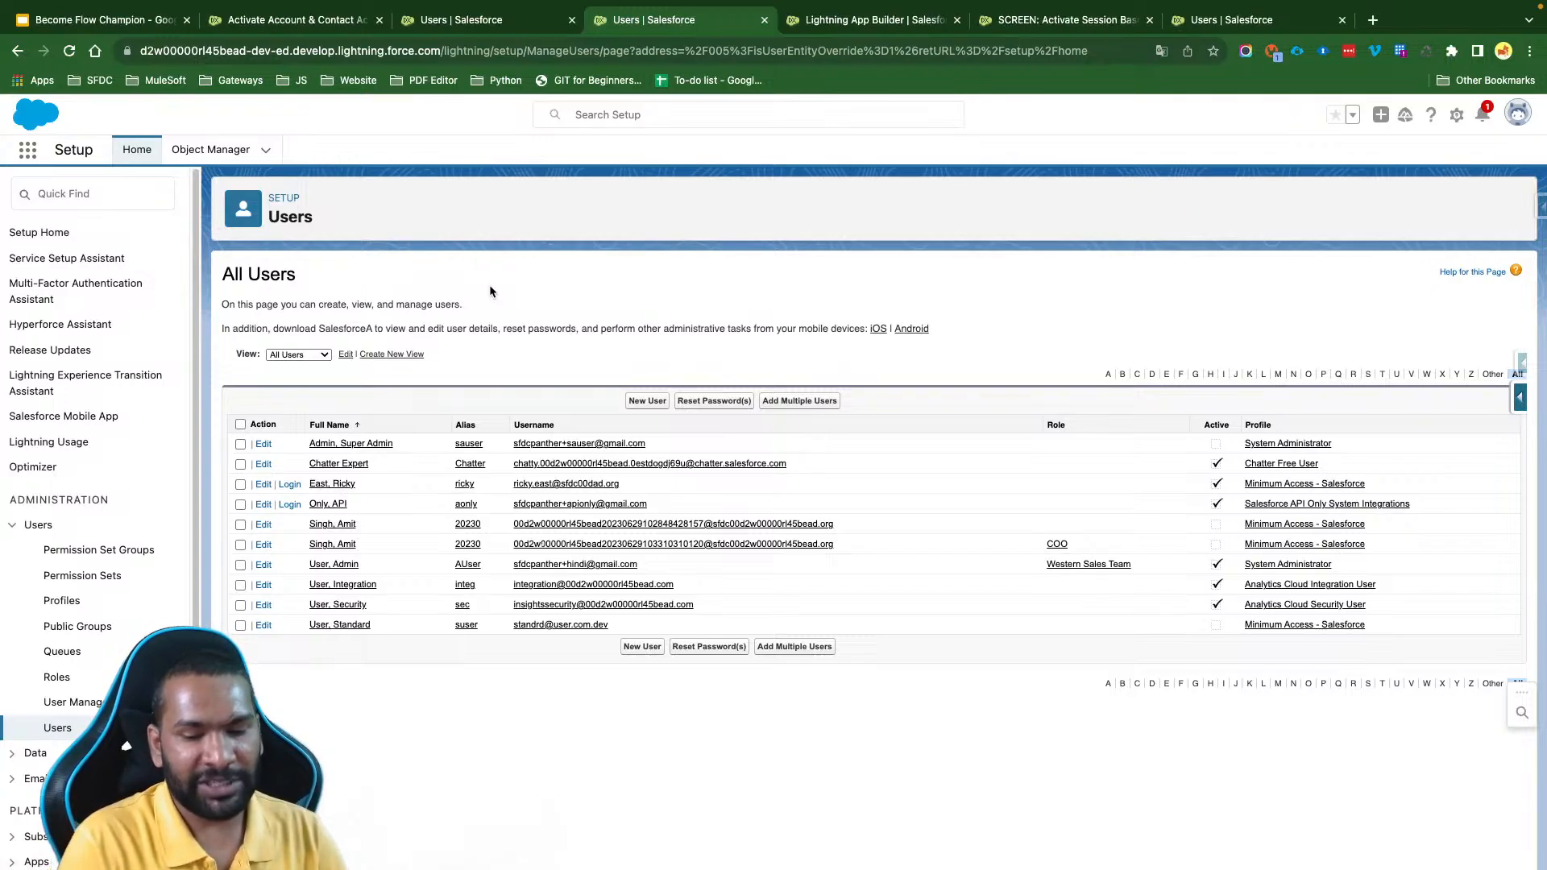
{"action": "left_click", "coordinate": [294, 21]}
{"action": "left_click", "coordinate": [461, 19]}
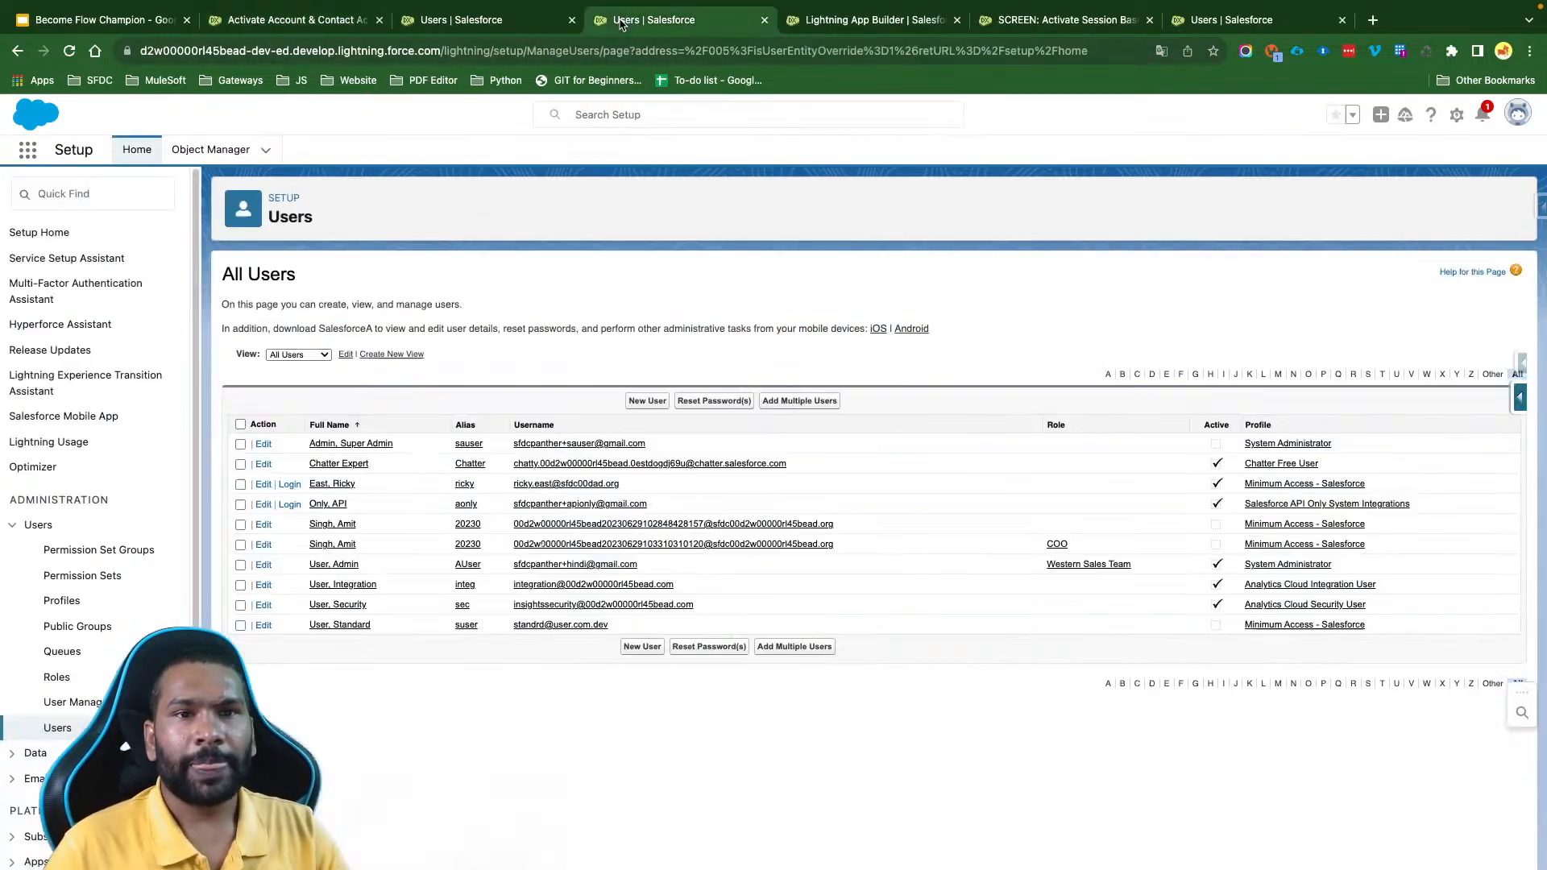
{"action": "left_click", "coordinate": [843, 17]}
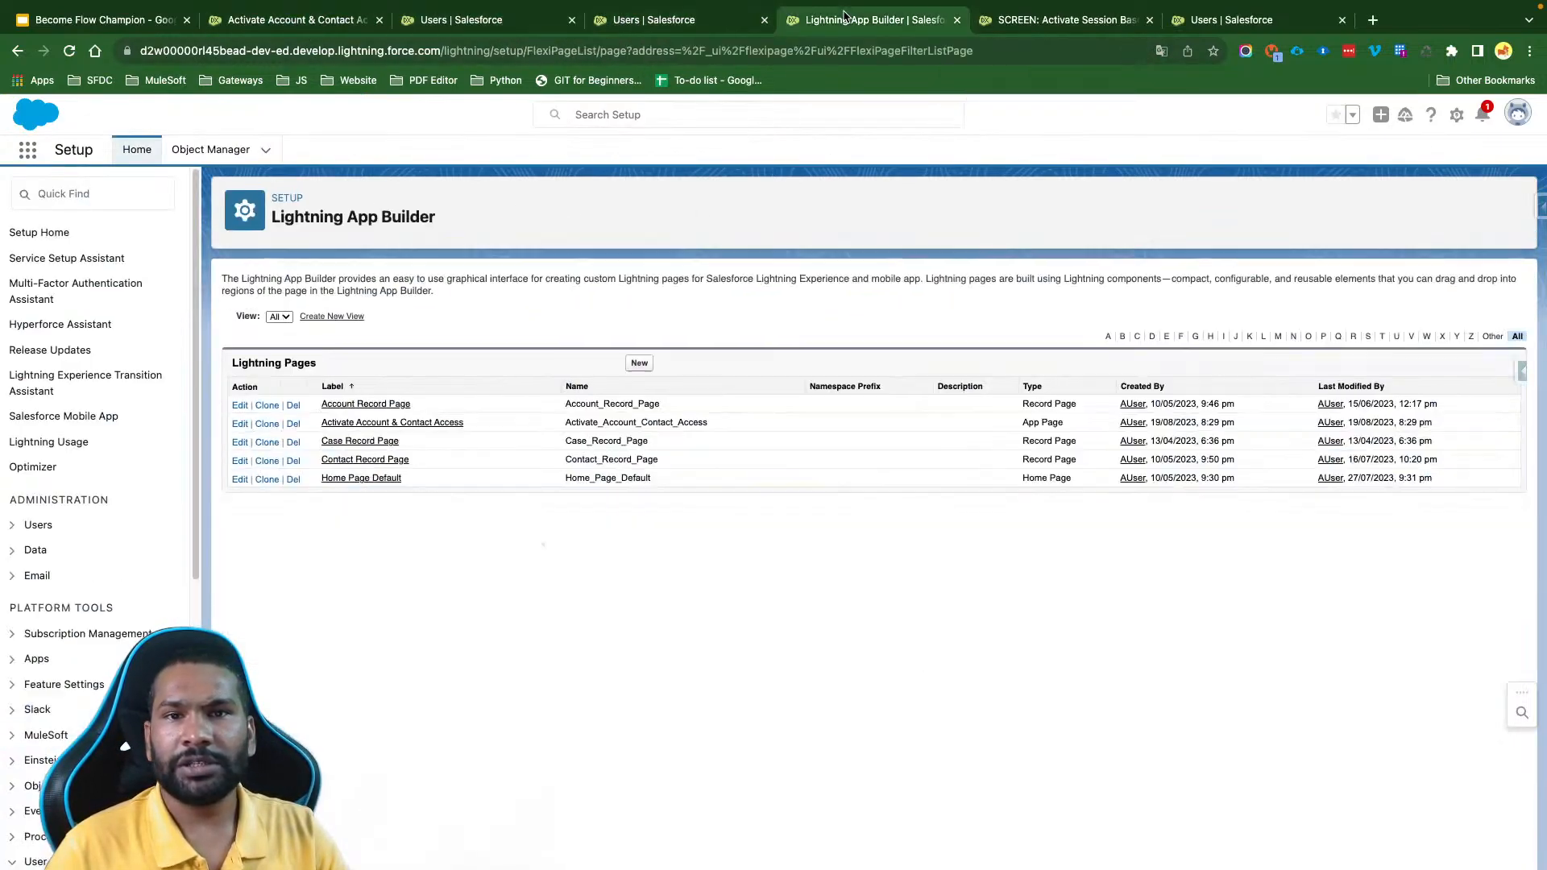
{"action": "left_click", "coordinate": [1033, 24]}
{"action": "left_click", "coordinate": [550, 23]}
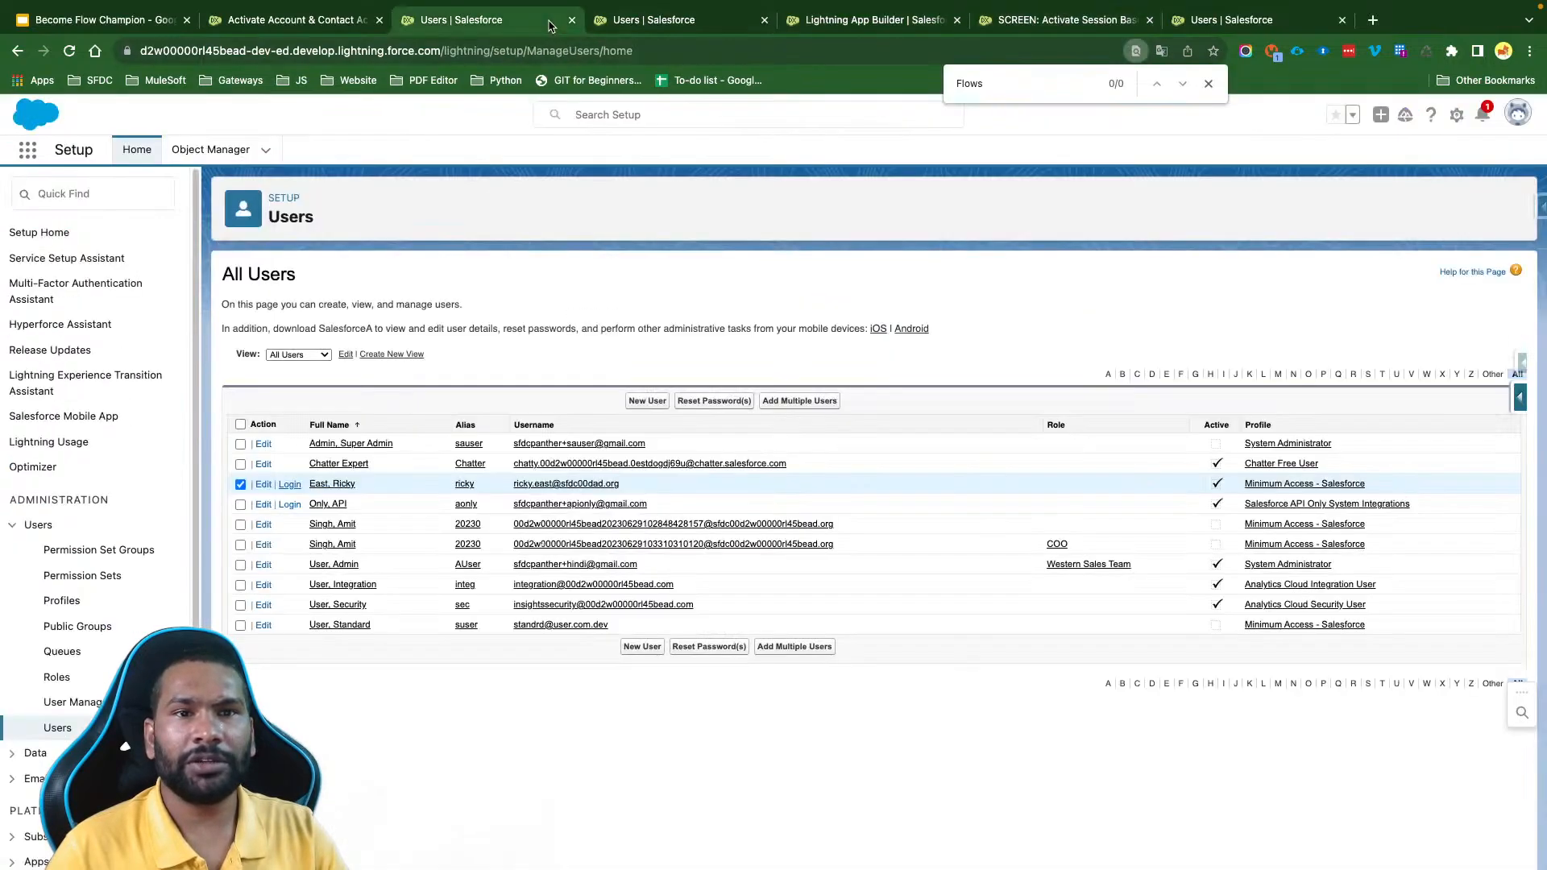
{"action": "left_click", "coordinate": [571, 21]}
{"action": "left_click", "coordinate": [571, 21]}
{"action": "left_click", "coordinate": [613, 21]}
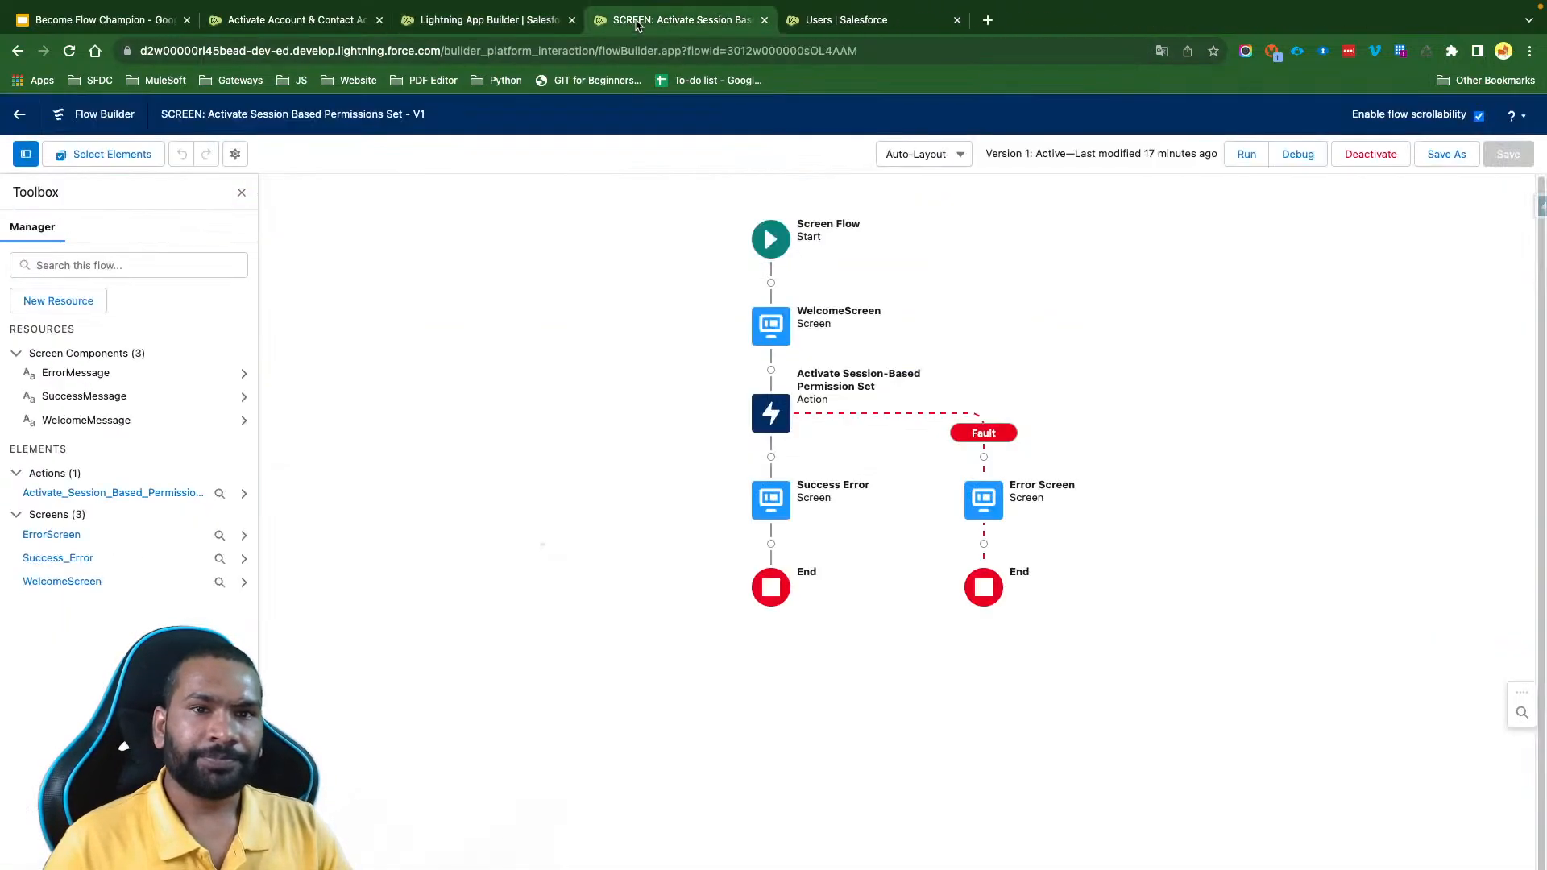
{"action": "left_click", "coordinate": [765, 20]}
{"action": "left_click", "coordinate": [765, 20]}
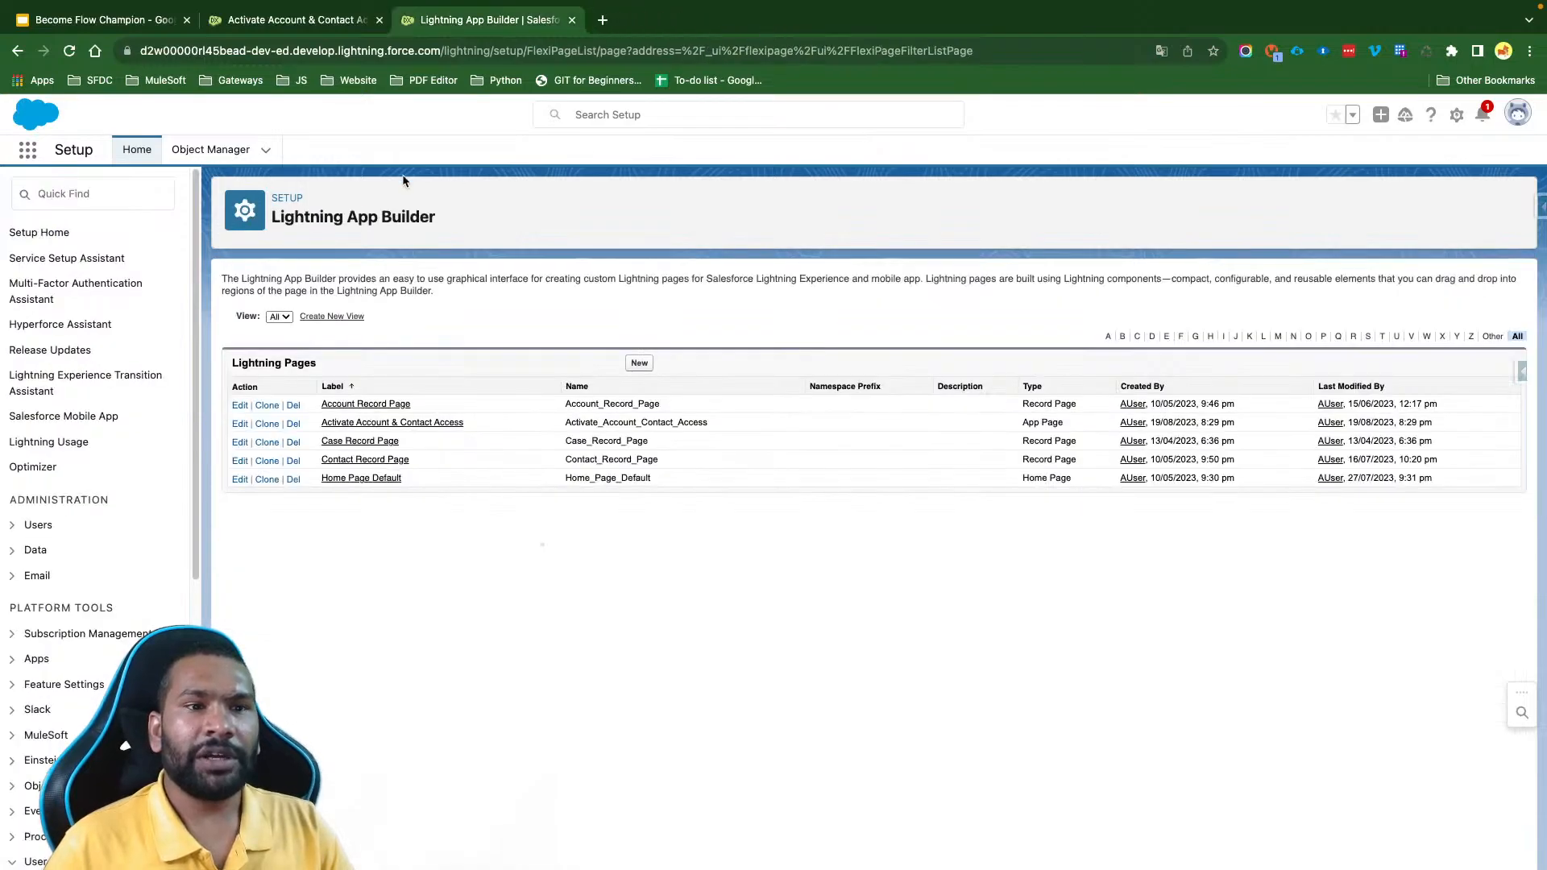
- Return to the Sales app page and open the Opportunities list
{"action": "left_click", "coordinate": [286, 21]}
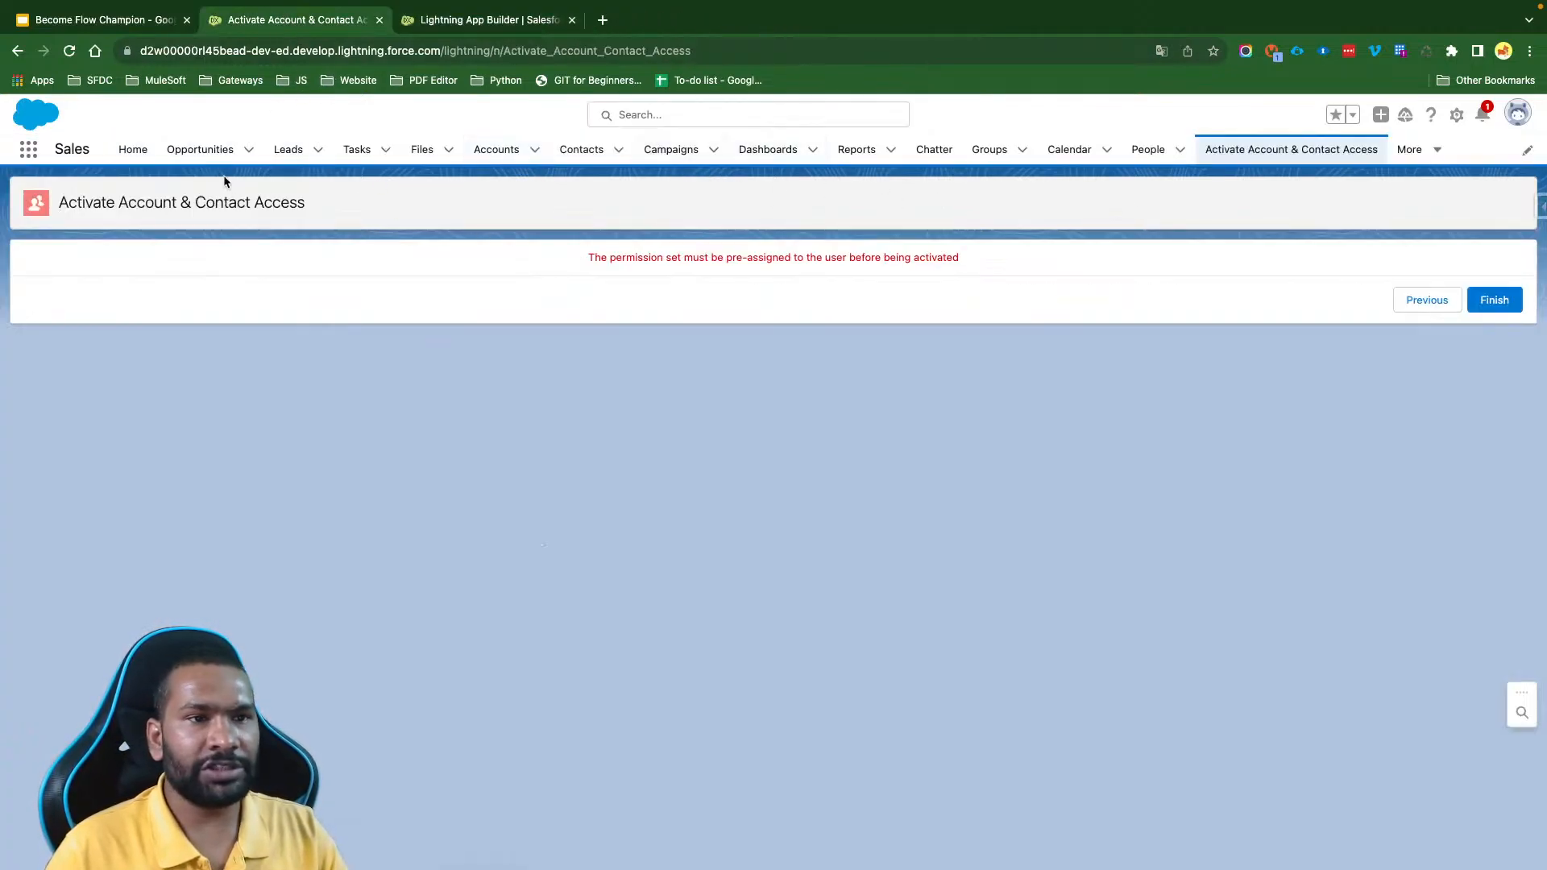
{"action": "left_click", "coordinate": [199, 150]}
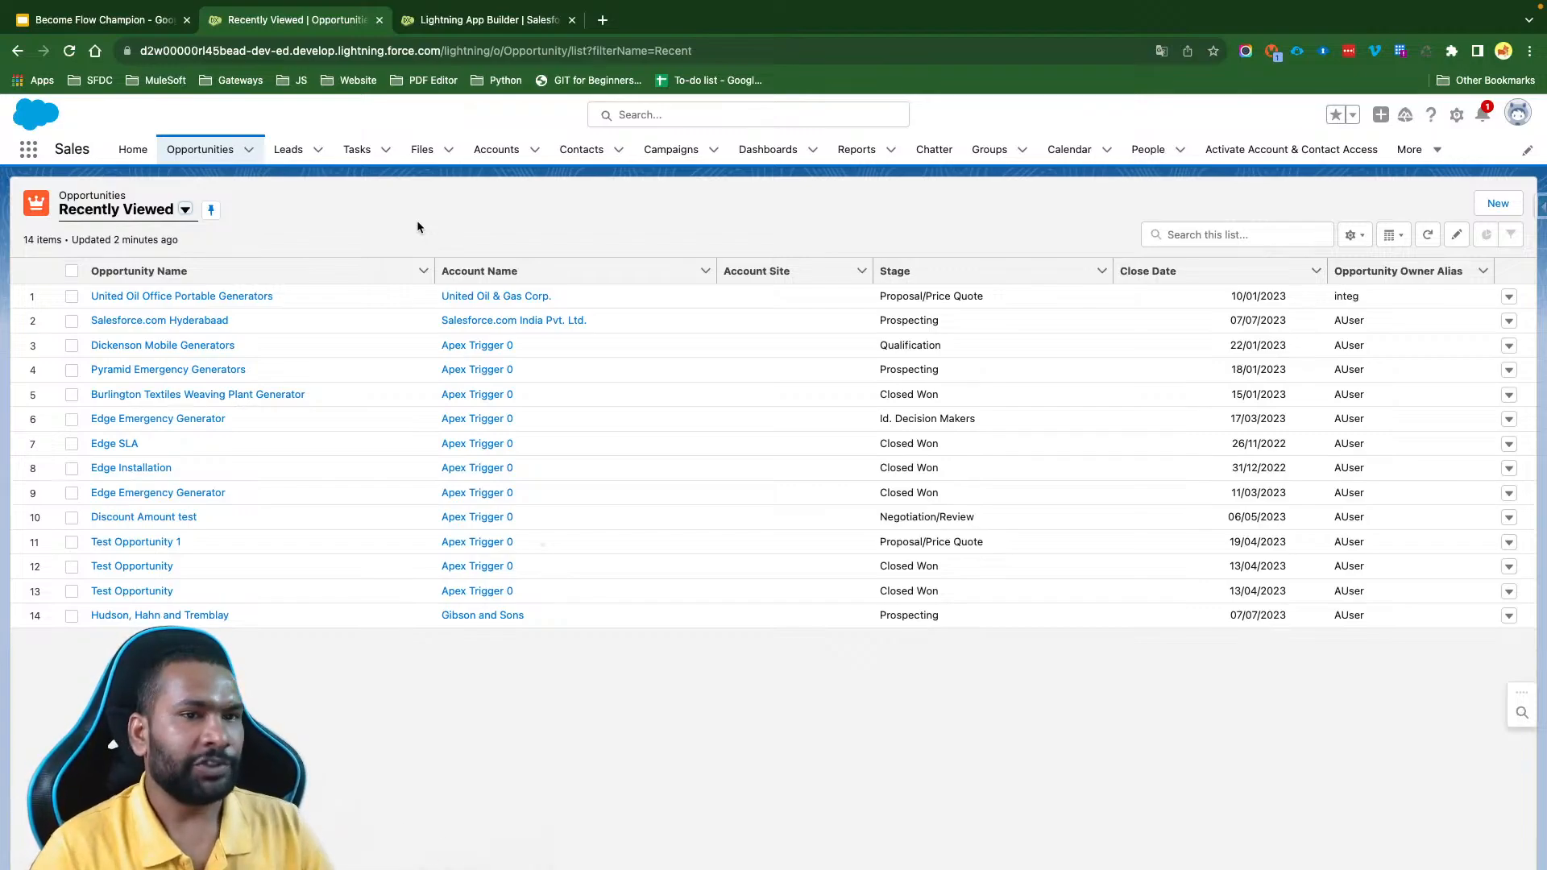
- Open the United Oil Office Portable Generators opportunity's details for editing and examine the Discount % field and the Approval Status options
{"action": "left_click", "coordinate": [218, 299]}
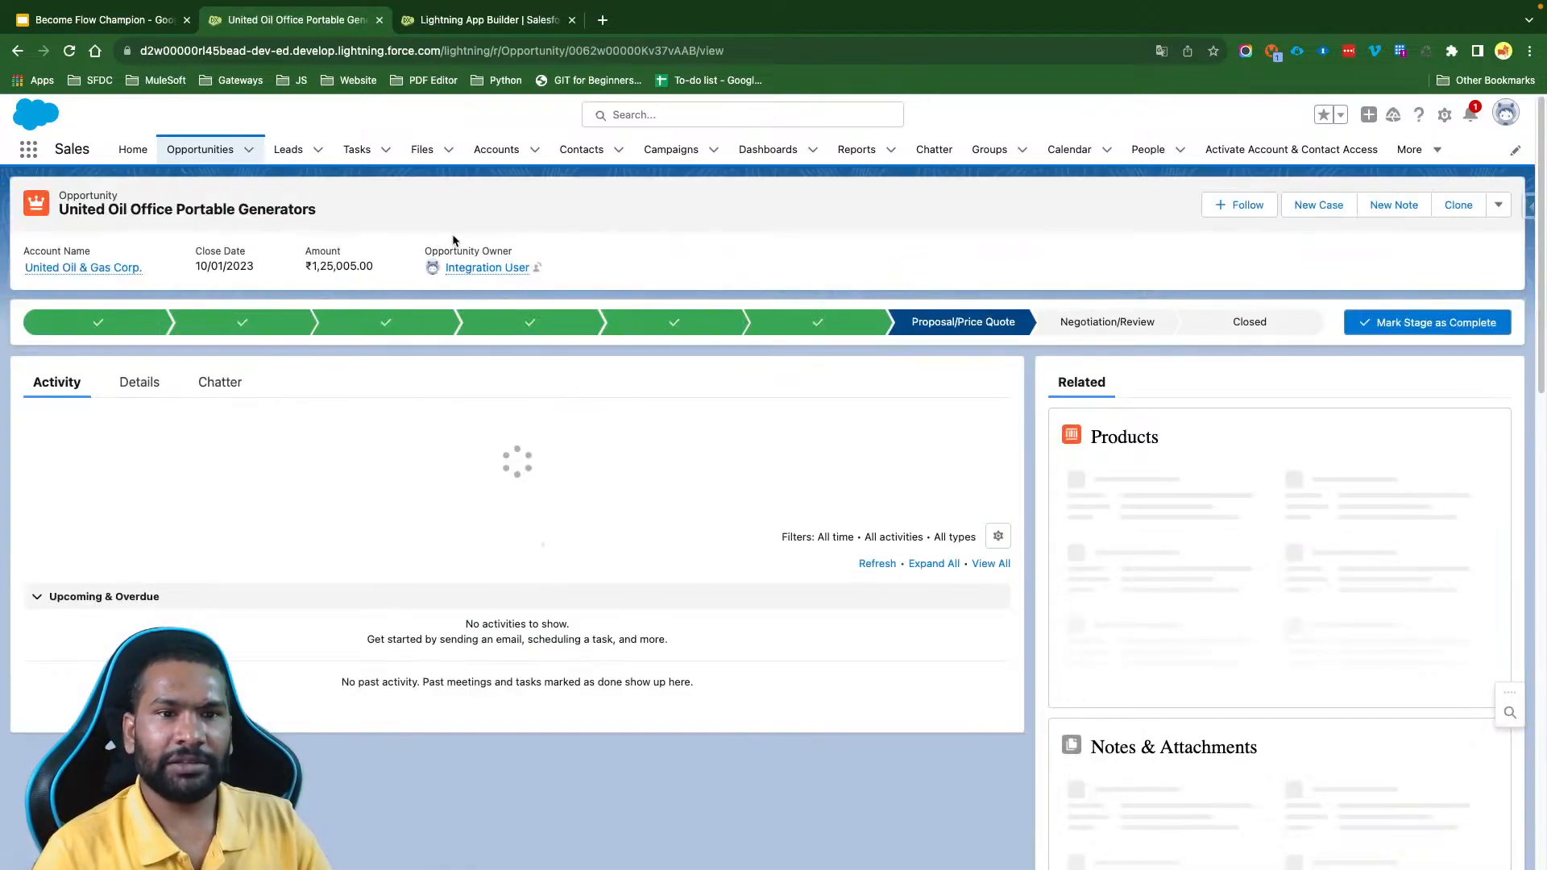
{"action": "left_click", "coordinate": [135, 382]}
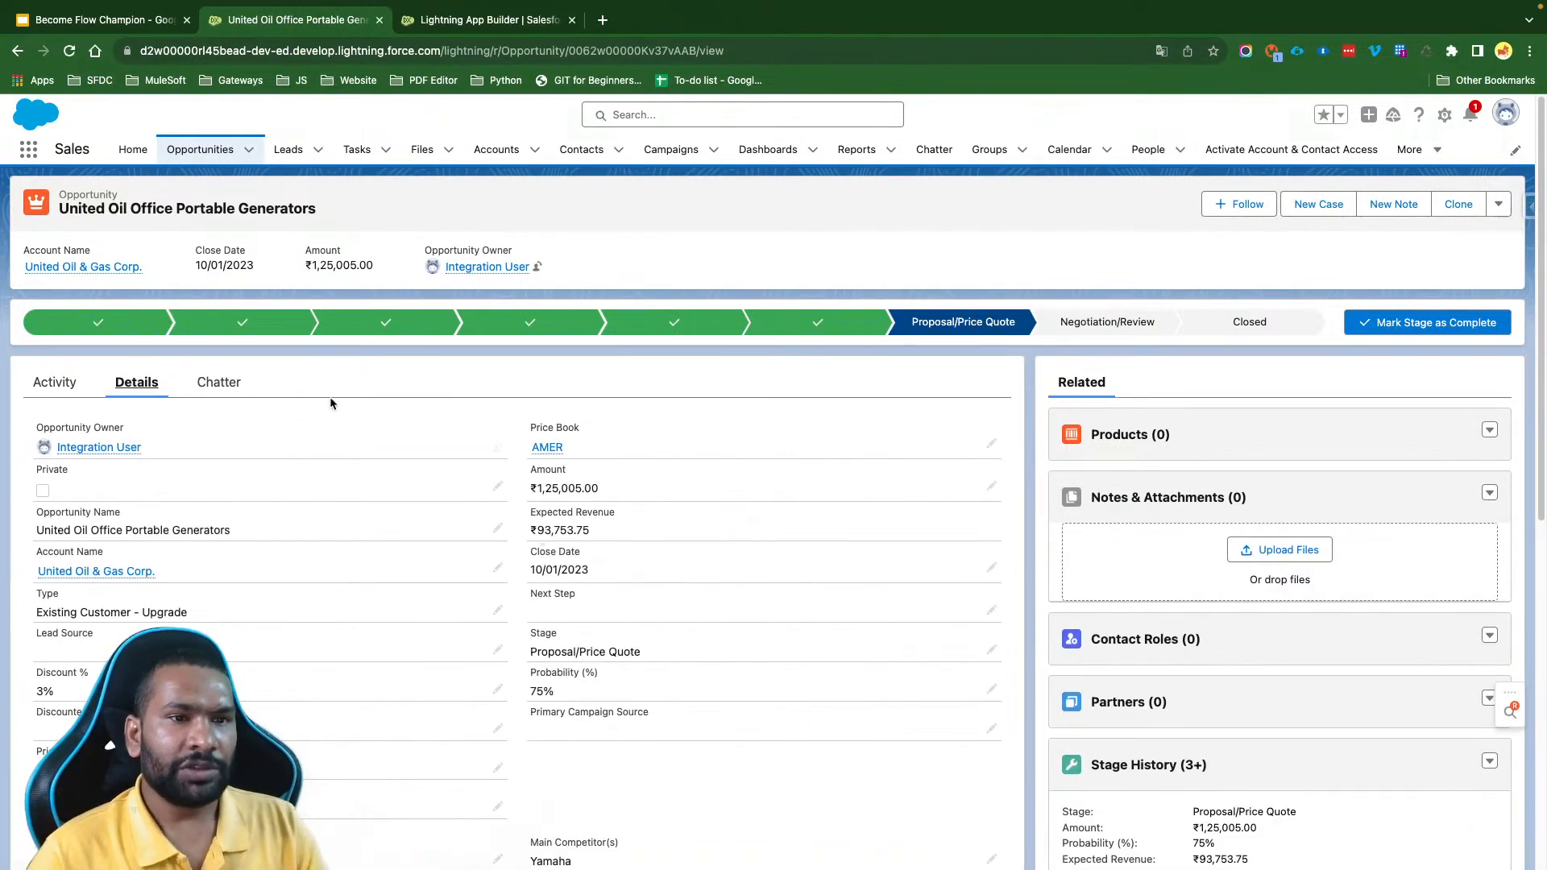
{"action": "scroll", "coordinate": [331, 403], "scroll_direction": "down", "scroll_amount": 2}
{"action": "scroll", "coordinate": [331, 403], "scroll_direction": "down", "scroll_amount": 1}
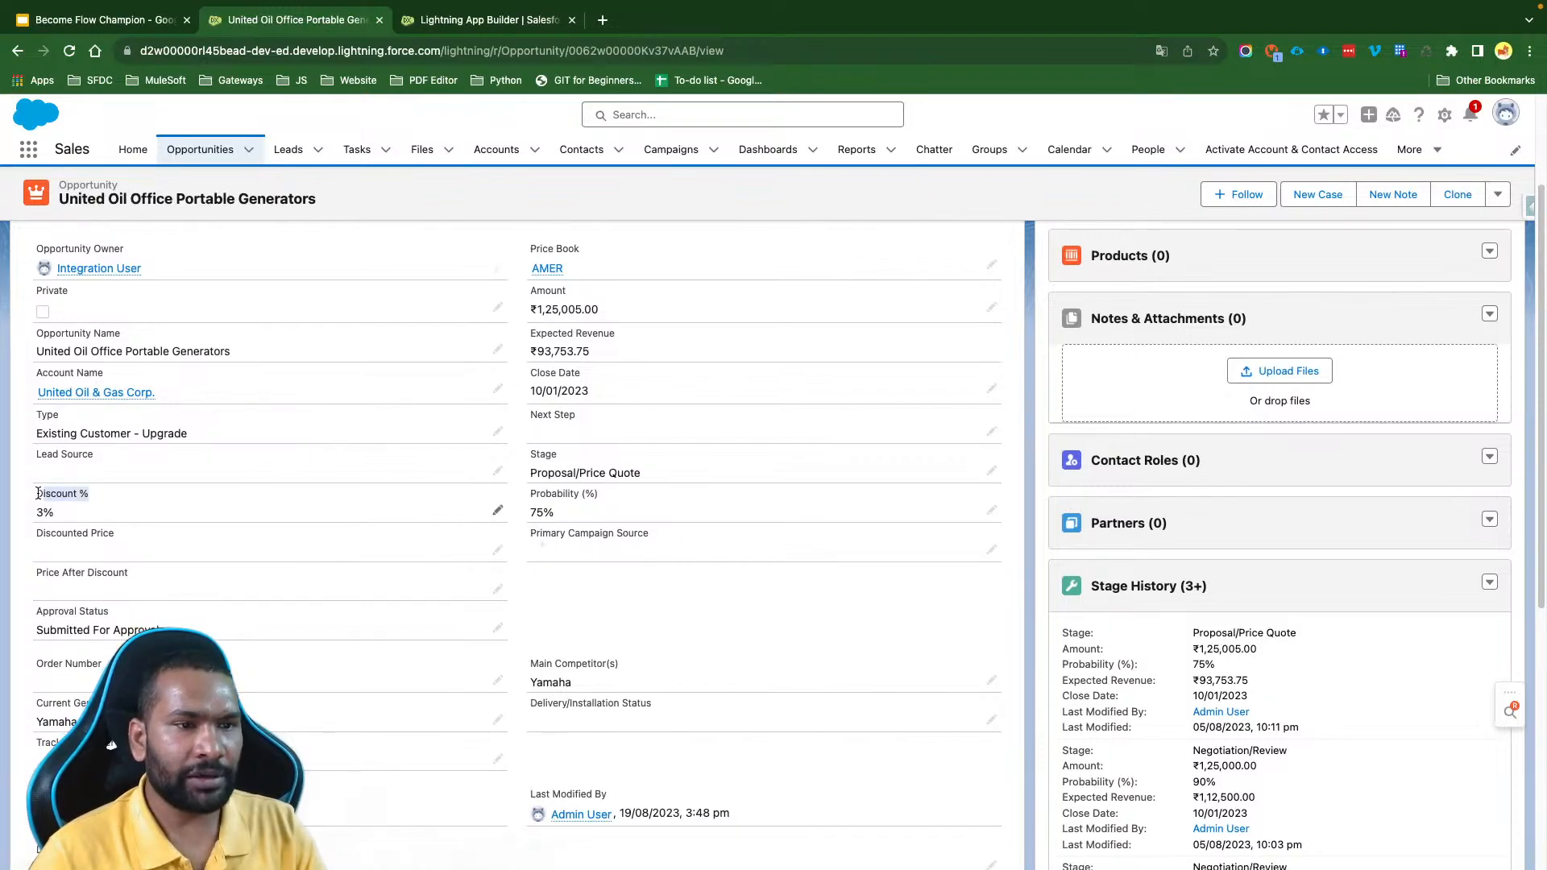
{"action": "left_click", "coordinate": [498, 510]}
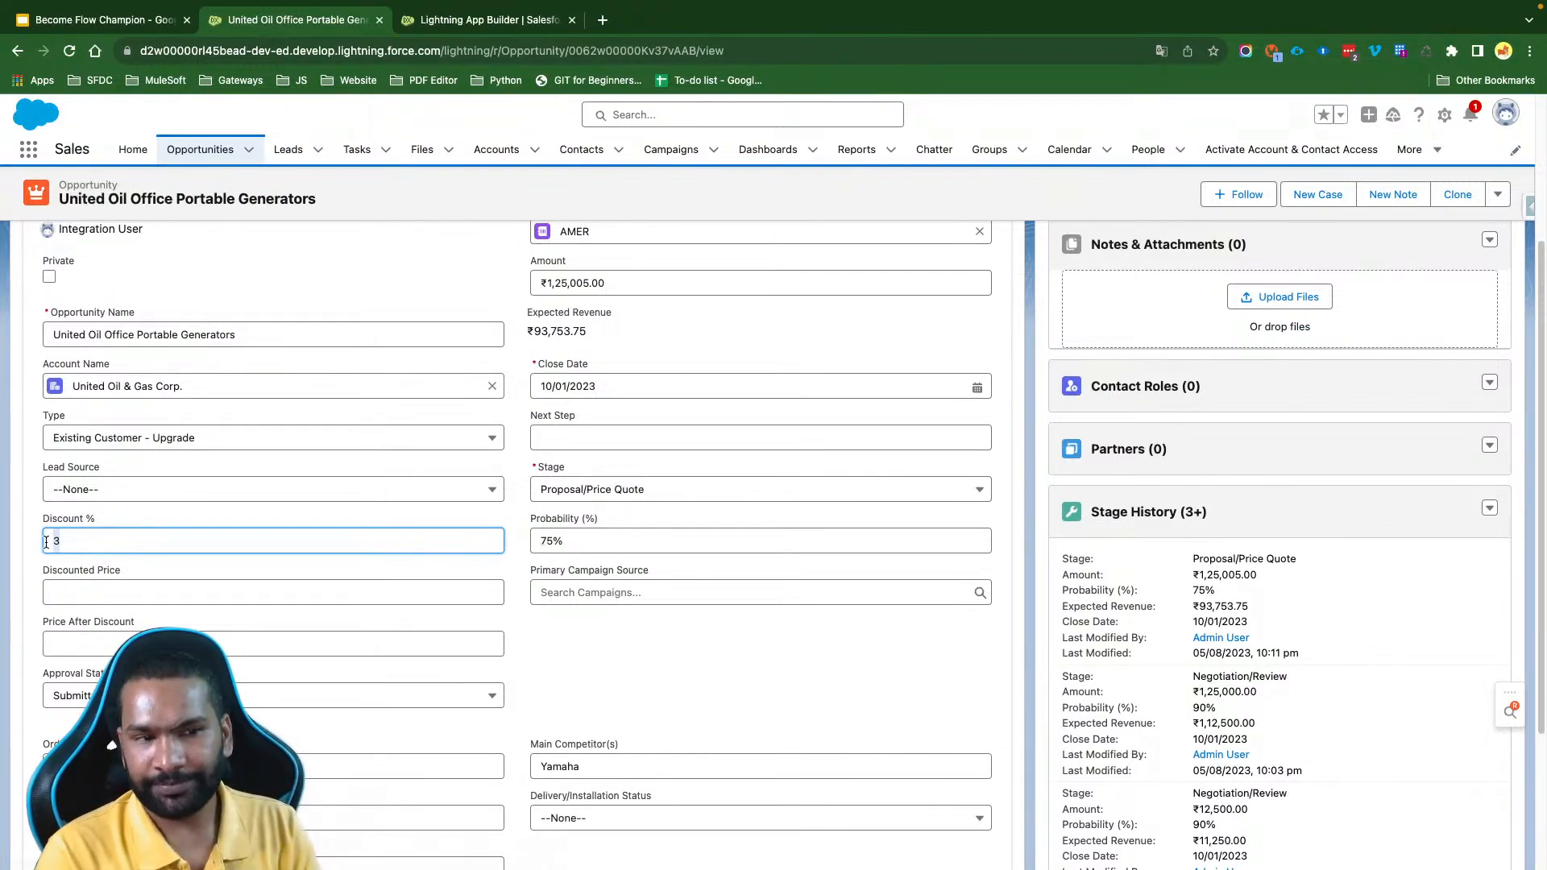
{"action": "scroll", "coordinate": [49, 544], "scroll_direction": "down", "scroll_amount": 3}
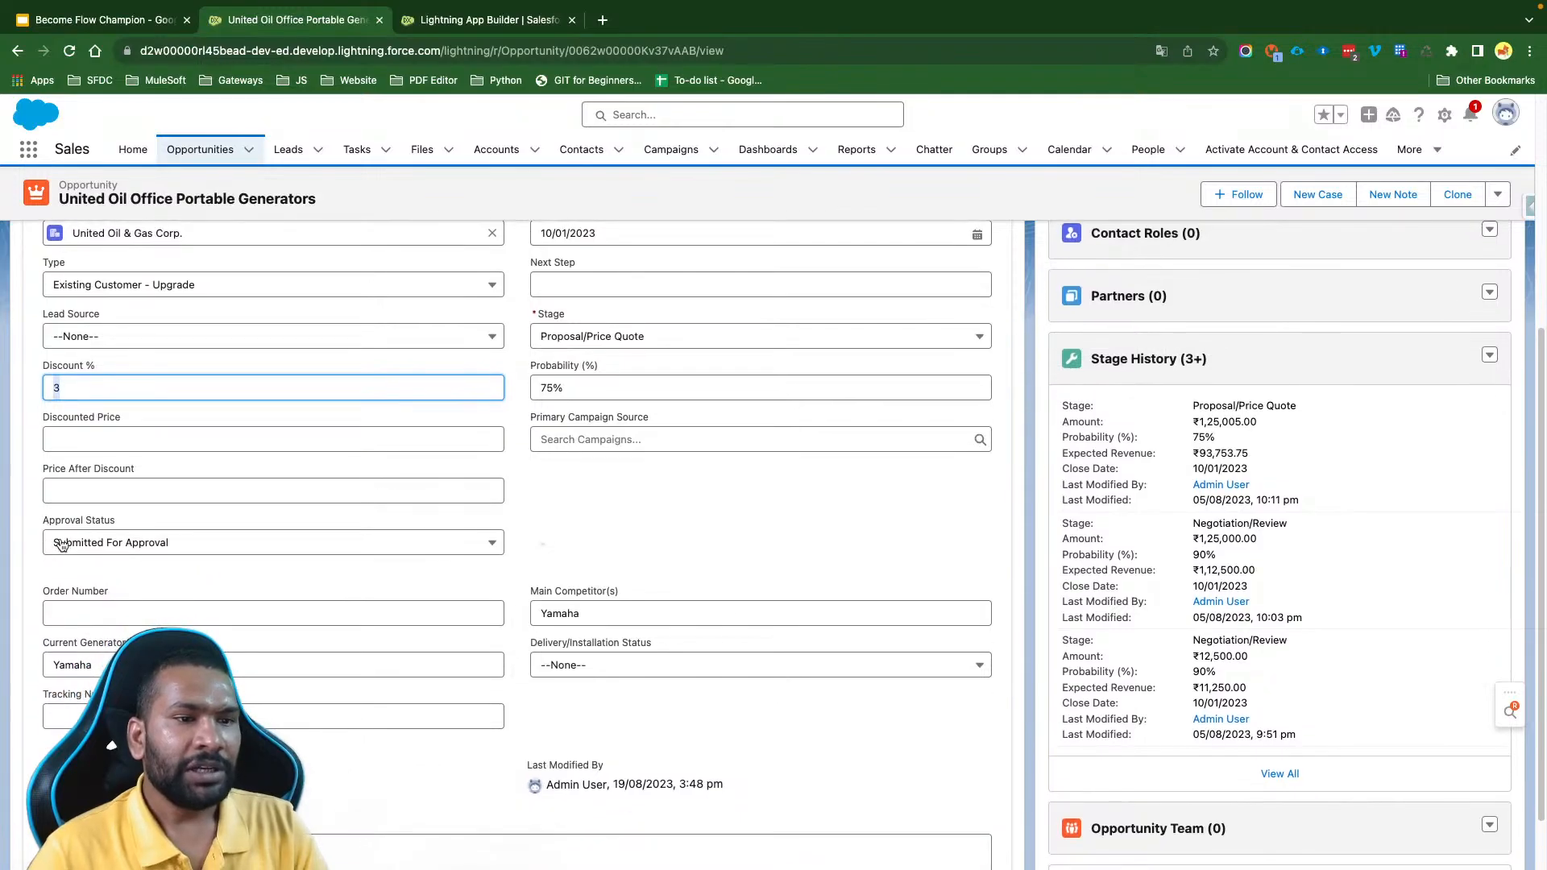
{"action": "left_click_drag", "start_coordinate": [117, 524], "coordinate": [42, 527]}
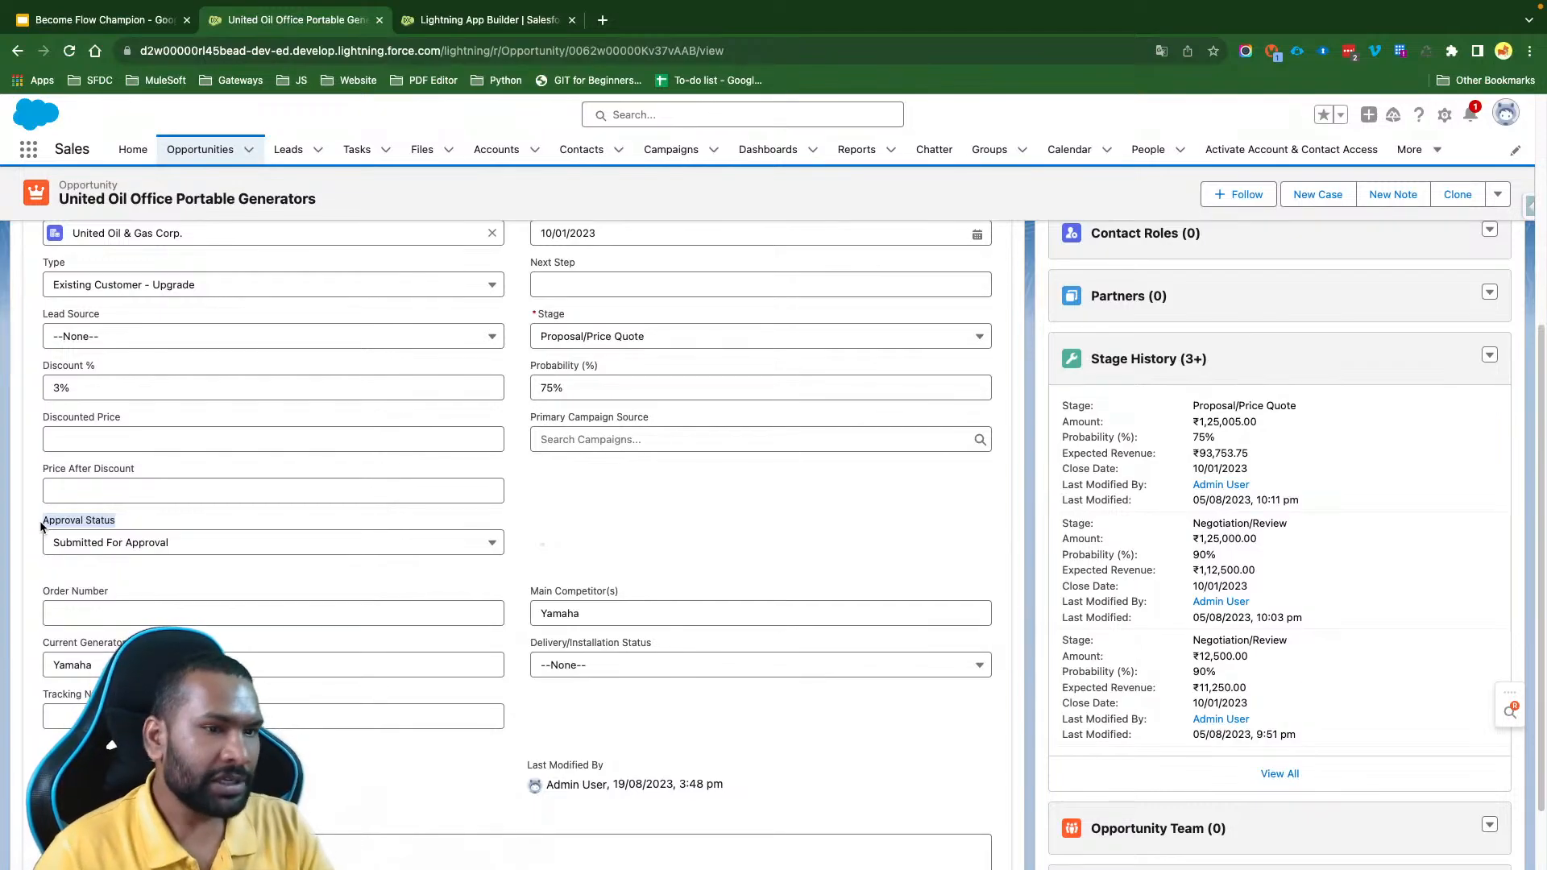
{"action": "left_click", "coordinate": [166, 542]}
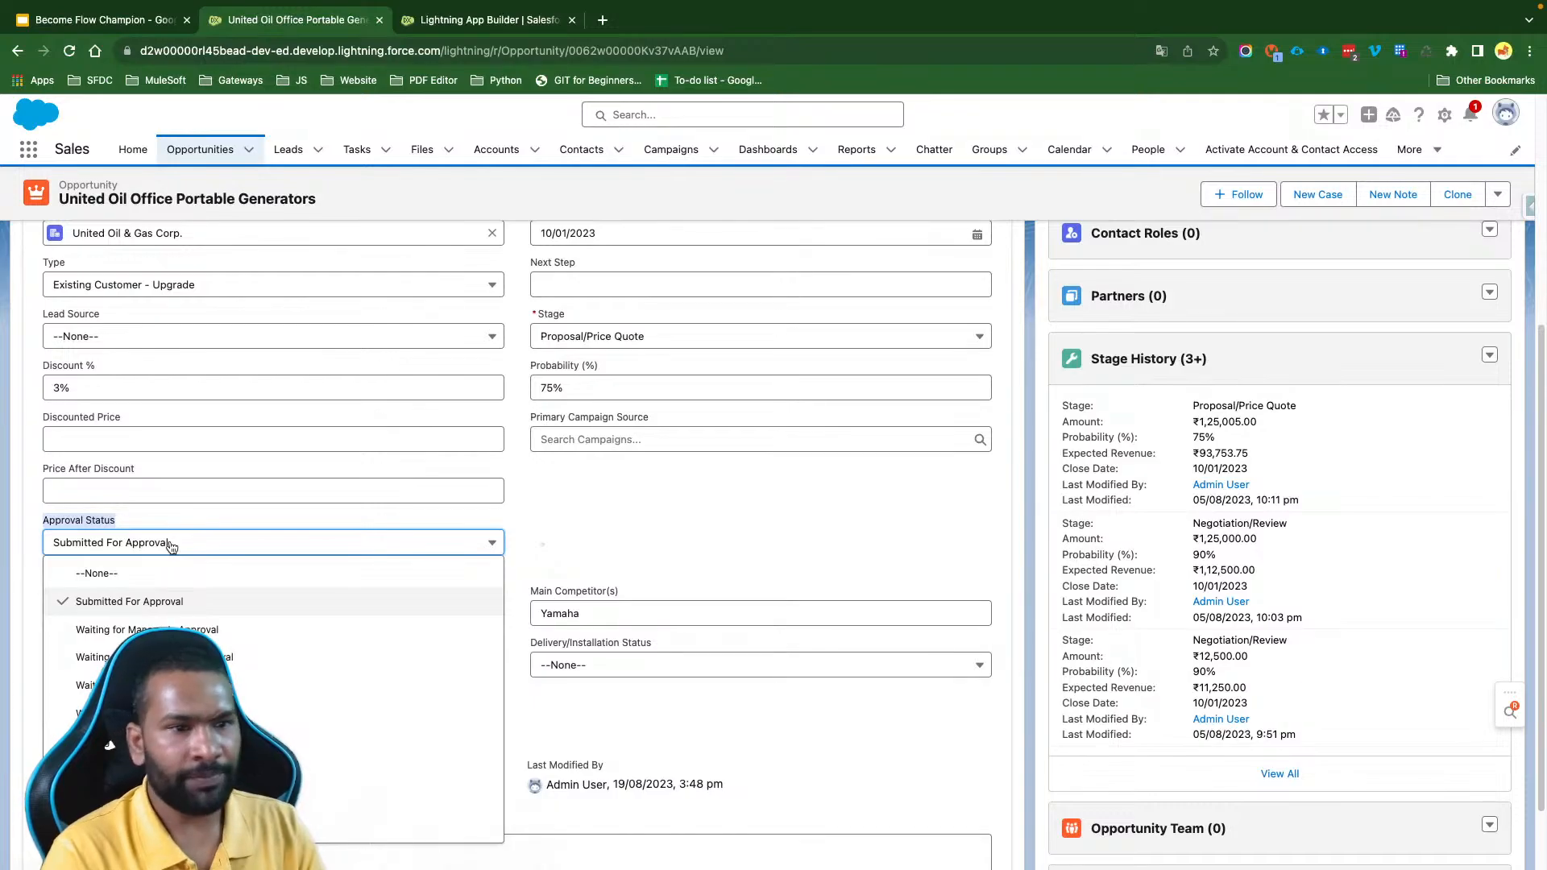
{"action": "left_click", "coordinate": [574, 489]}
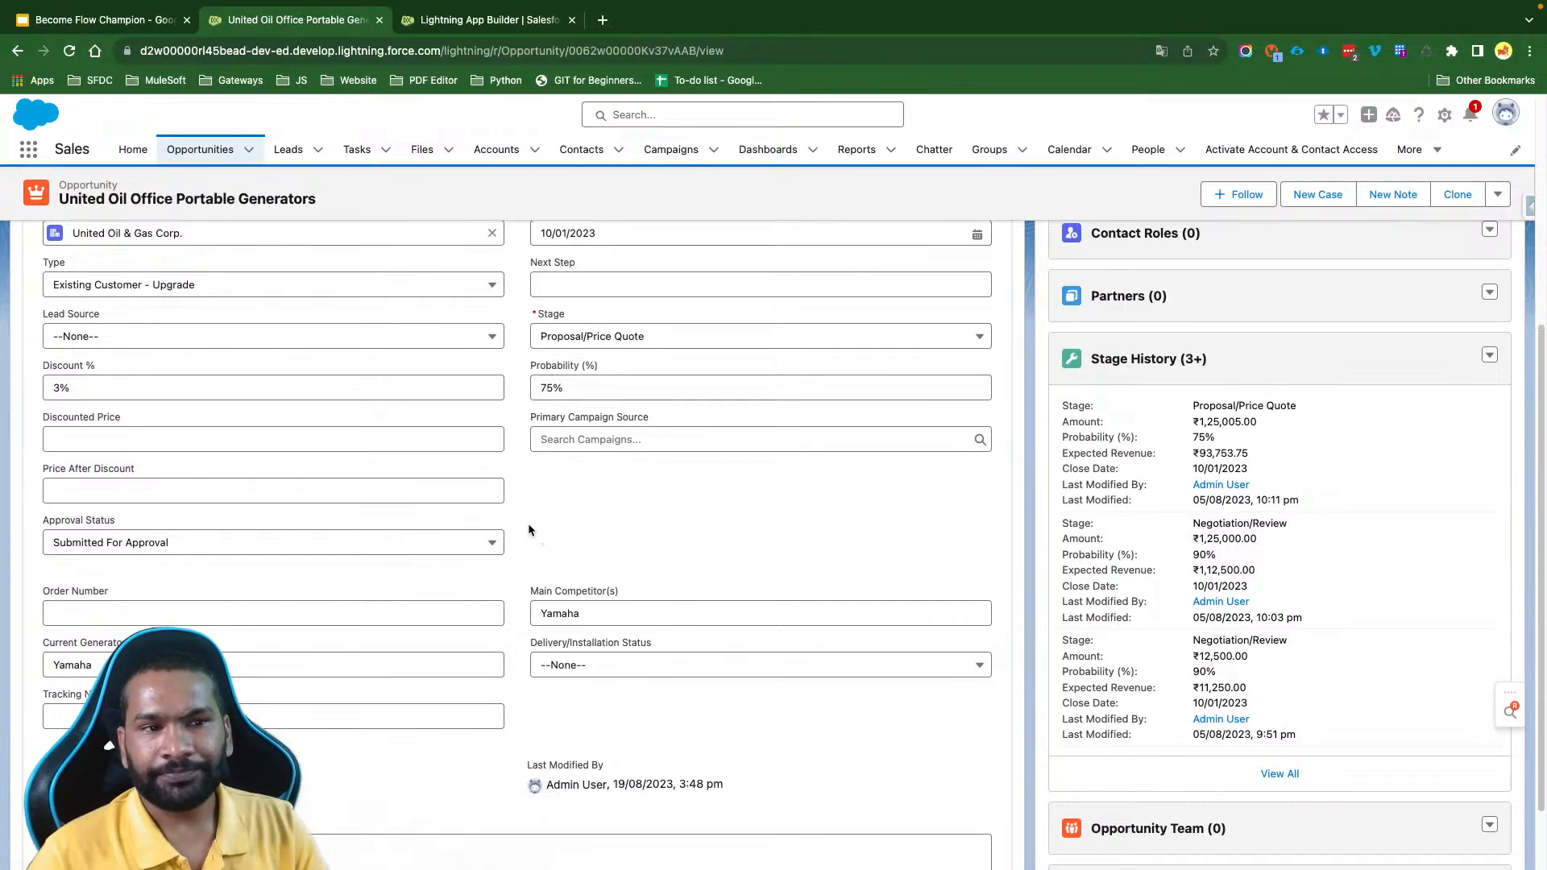
{"action": "scroll", "coordinate": [529, 529], "scroll_direction": "up", "scroll_amount": 3}
{"action": "left_click", "coordinate": [58, 510]}
{"action": "left_click_drag", "start_coordinate": [60, 511], "coordinate": [41, 514]}
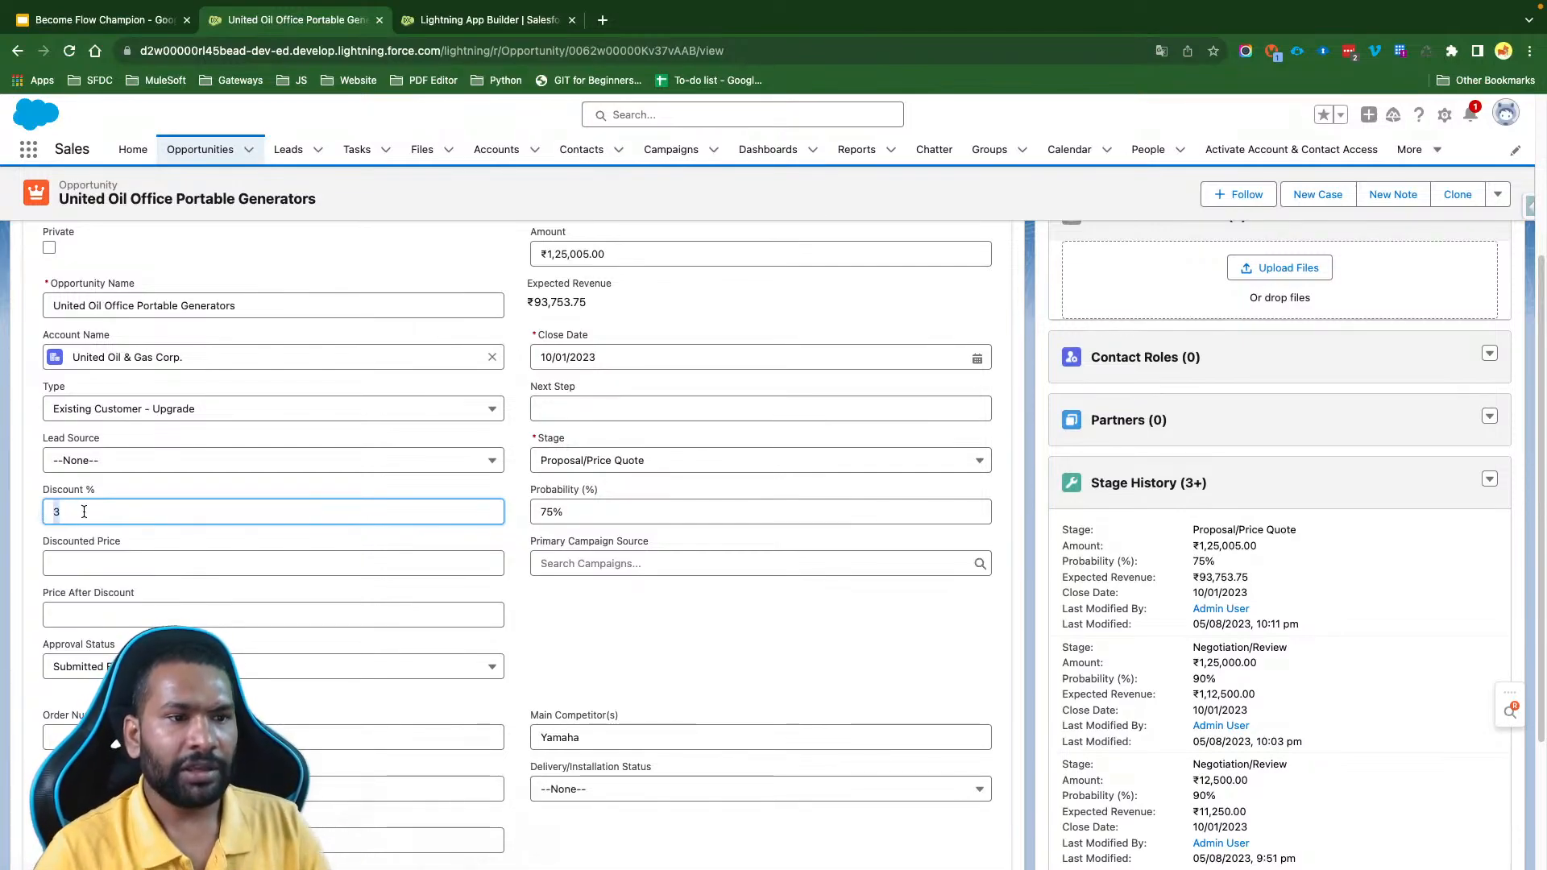
{"action": "left_click", "coordinate": [60, 514]}
{"action": "key", "text": "BackSpace"}
{"action": "type", "text": "2"}
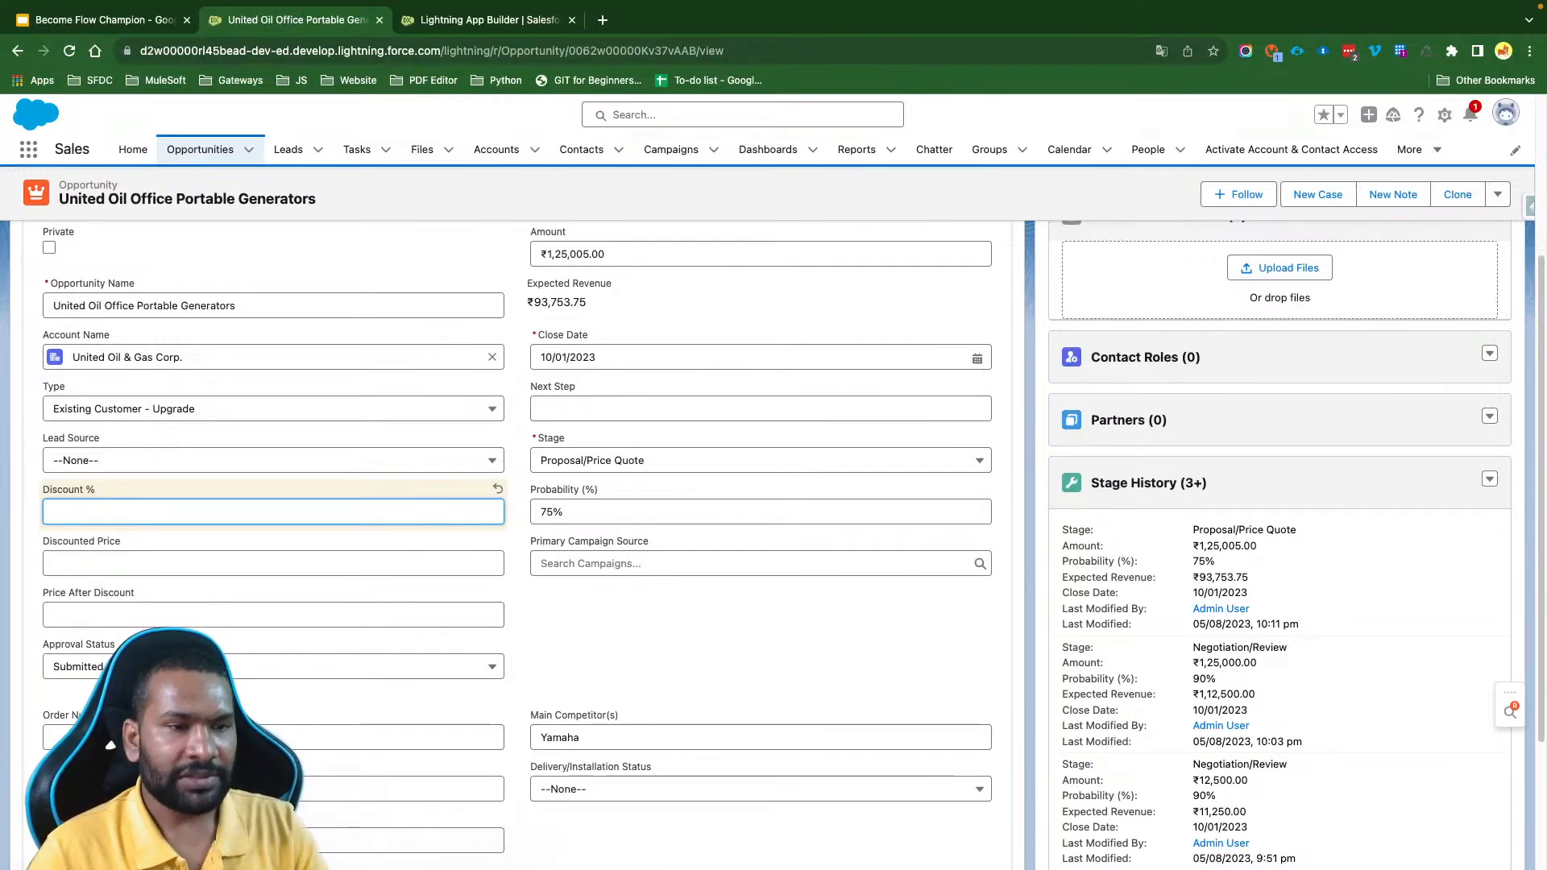
{"action": "type", "text": "3"}
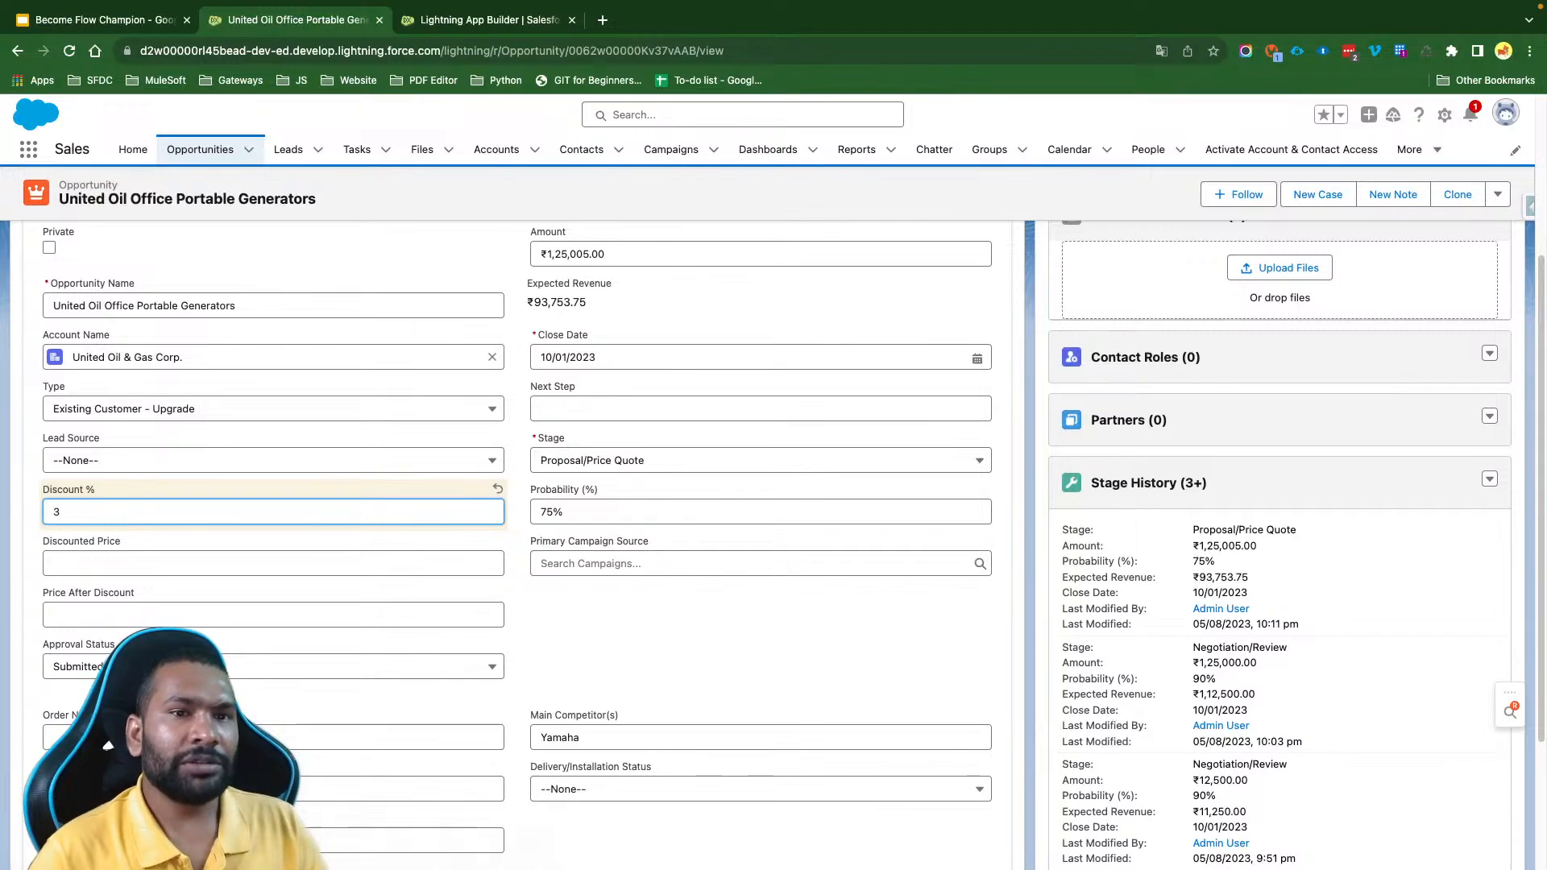
{"action": "left_click_drag", "start_coordinate": [98, 512], "coordinate": [19, 522]}
{"action": "left_click", "coordinate": [117, 507]}
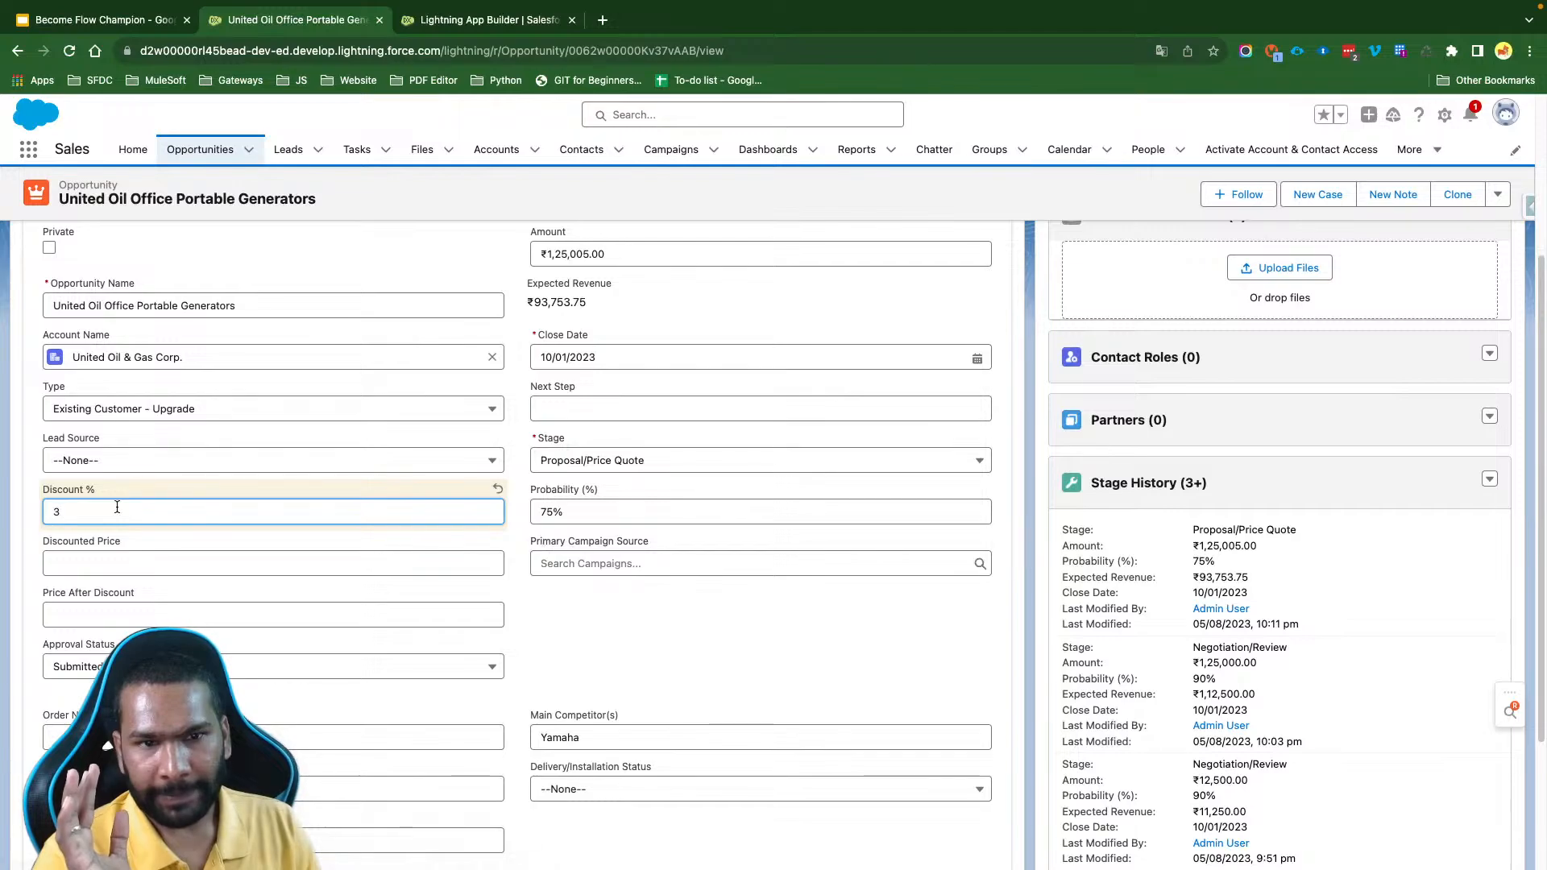
{"action": "left_click", "coordinate": [619, 255]}
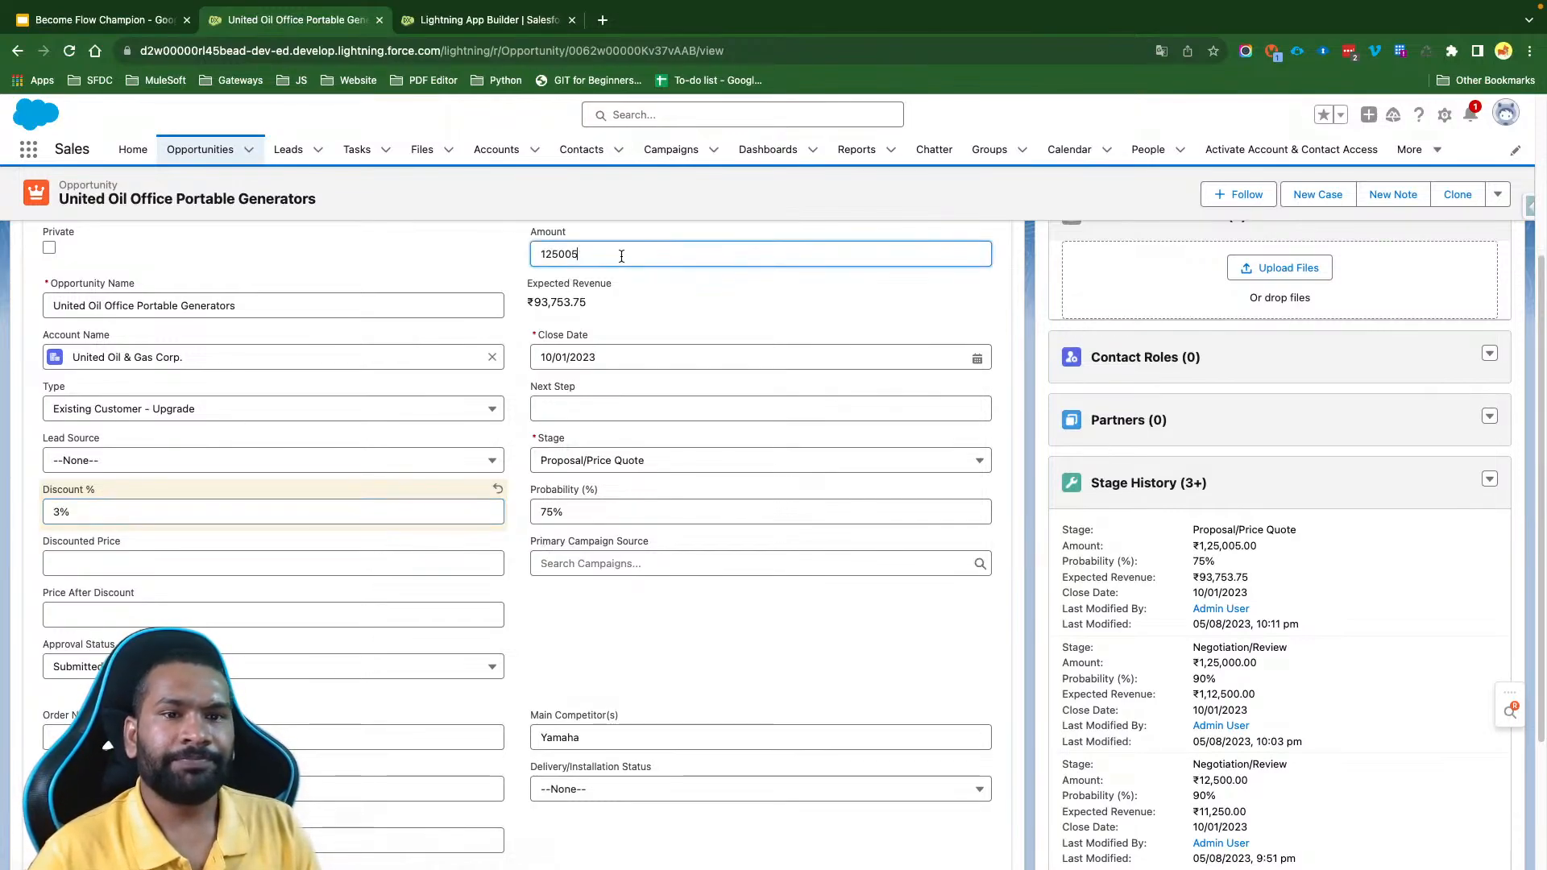
{"action": "left_click_drag", "start_coordinate": [636, 256], "coordinate": [509, 263]}
{"action": "left_click", "coordinate": [510, 282]}
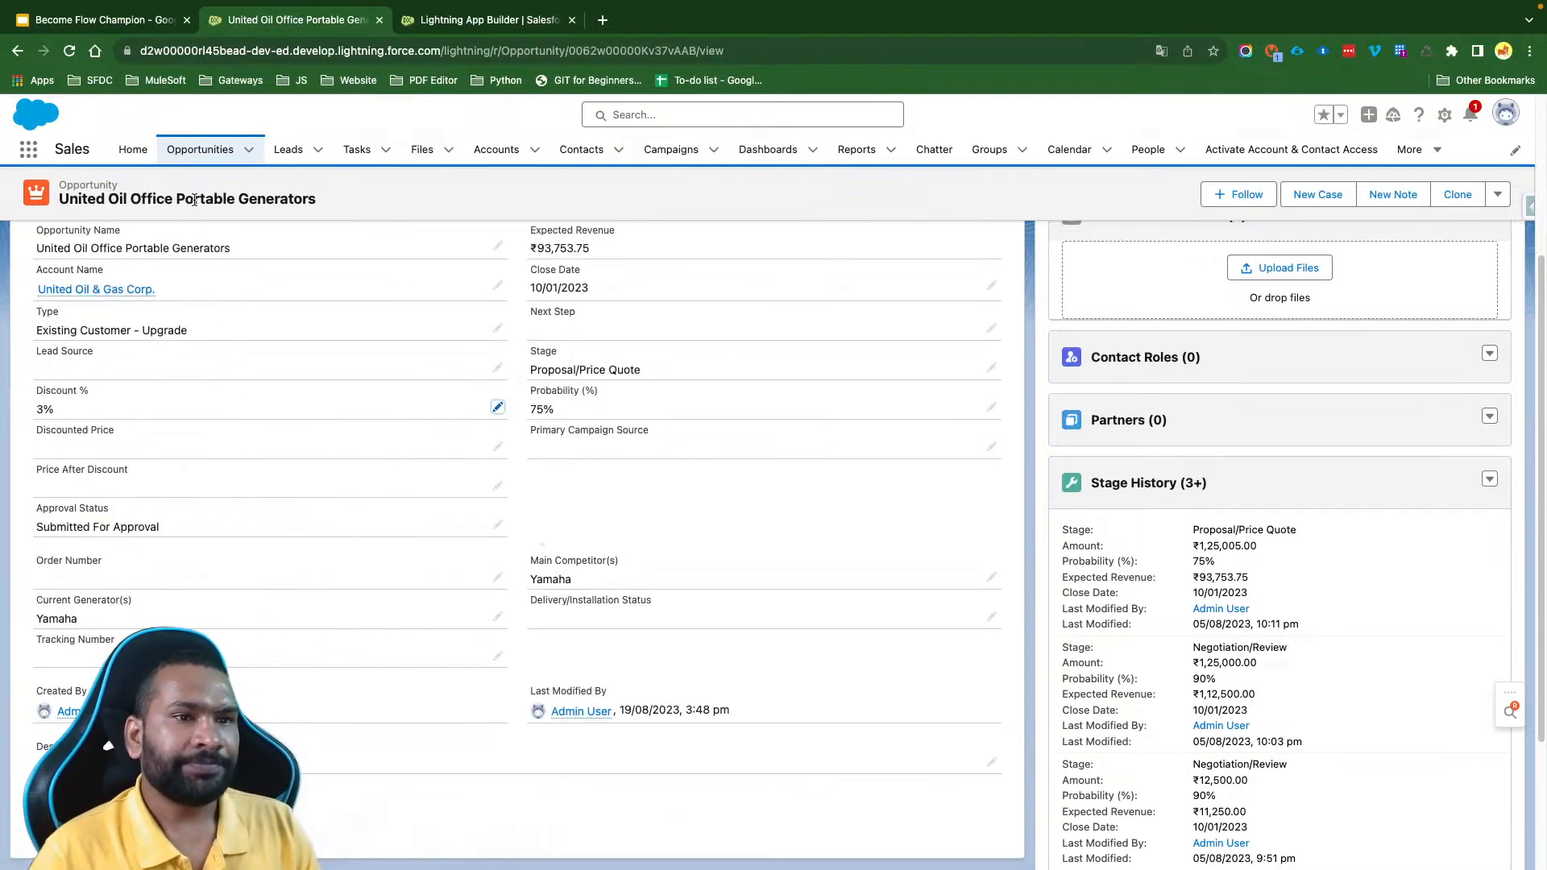
- Open the Salesforce.com Hyderabaad opportunity from the Opportunities list and submit it for approval without comments
{"action": "left_click", "coordinate": [187, 152]}
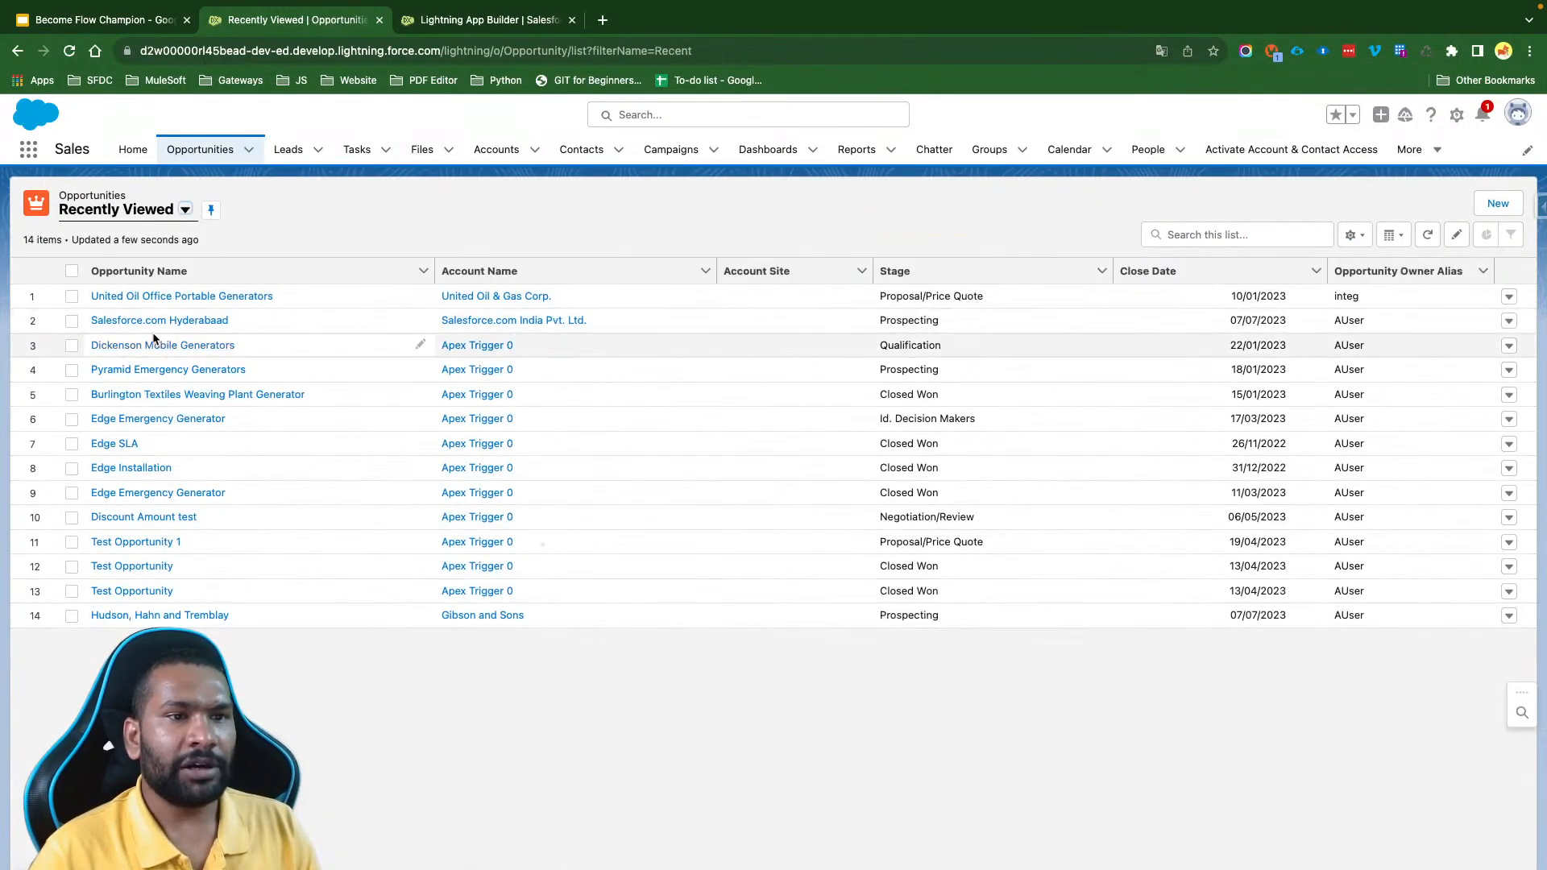
{"action": "left_click", "coordinate": [157, 321]}
{"action": "left_click", "coordinate": [137, 384]}
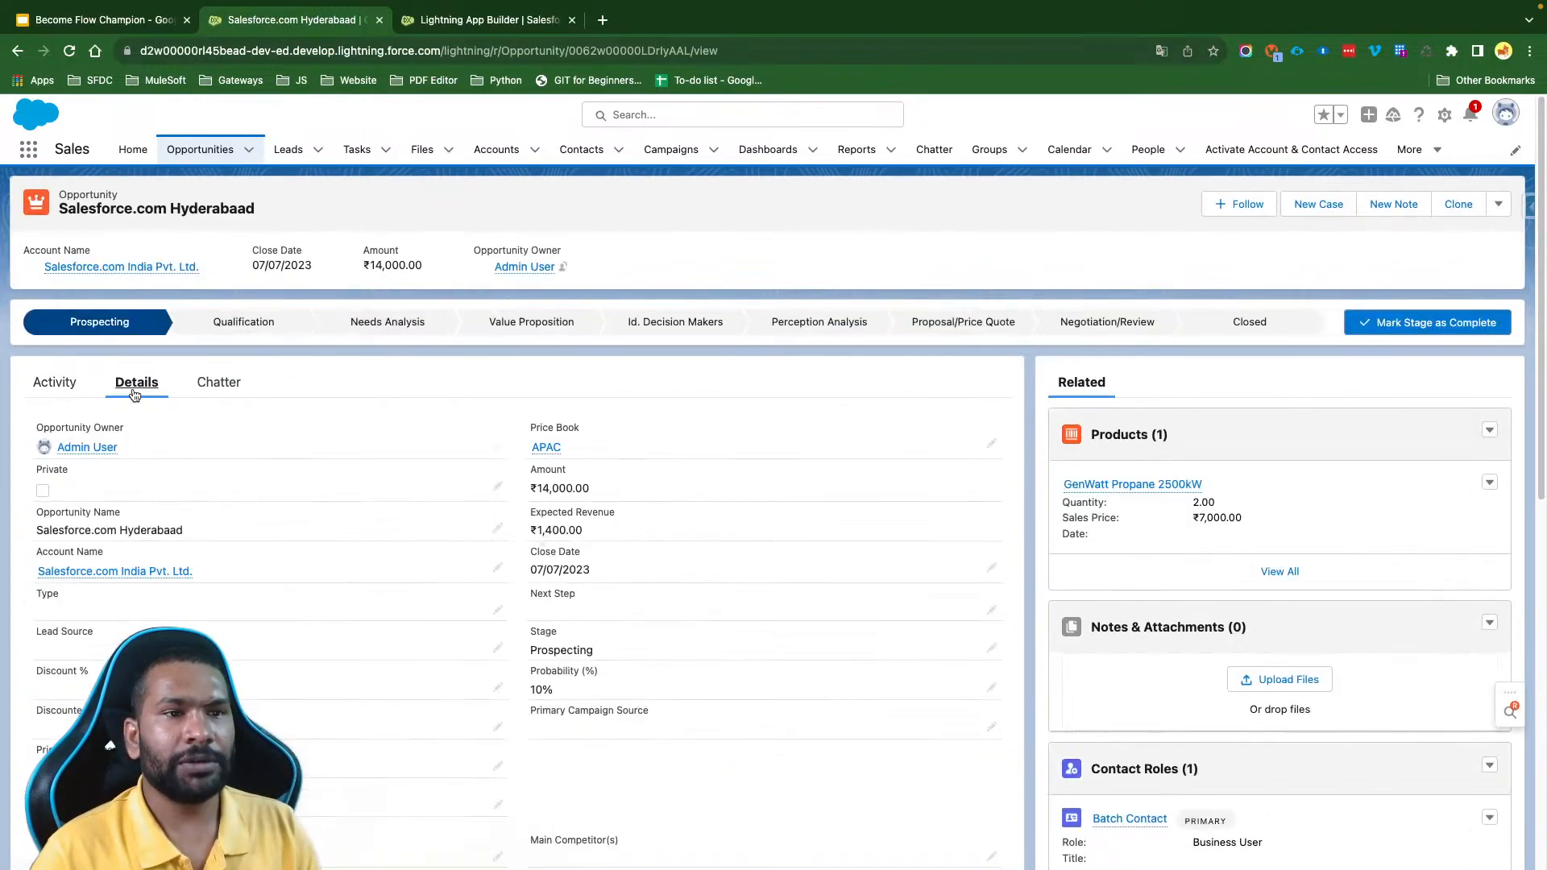
{"action": "left_click", "coordinate": [1498, 204]}
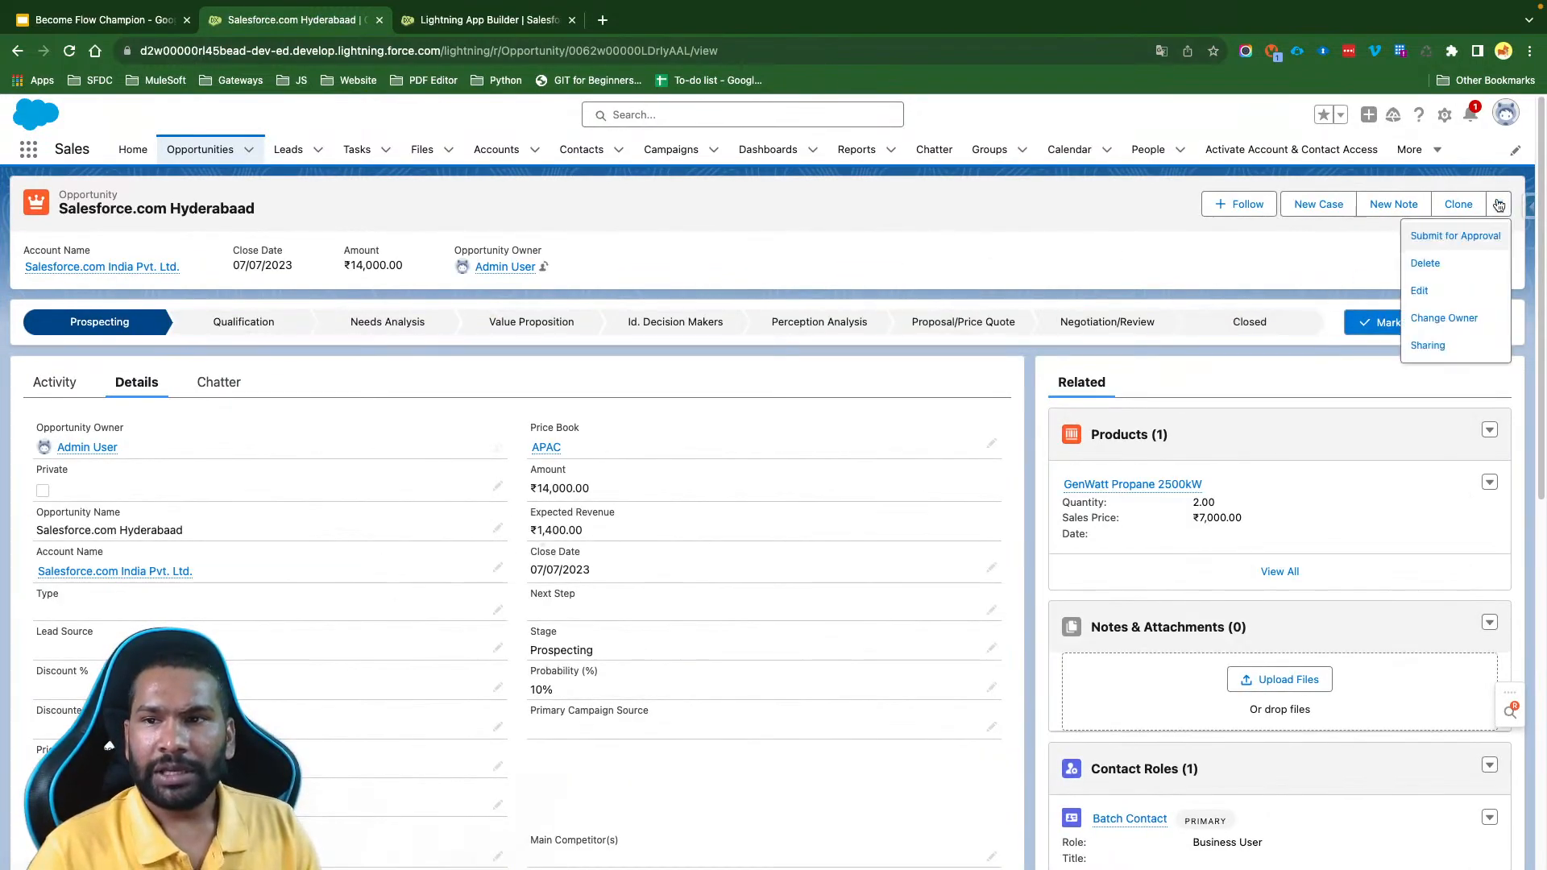
{"action": "left_click", "coordinate": [1471, 240]}
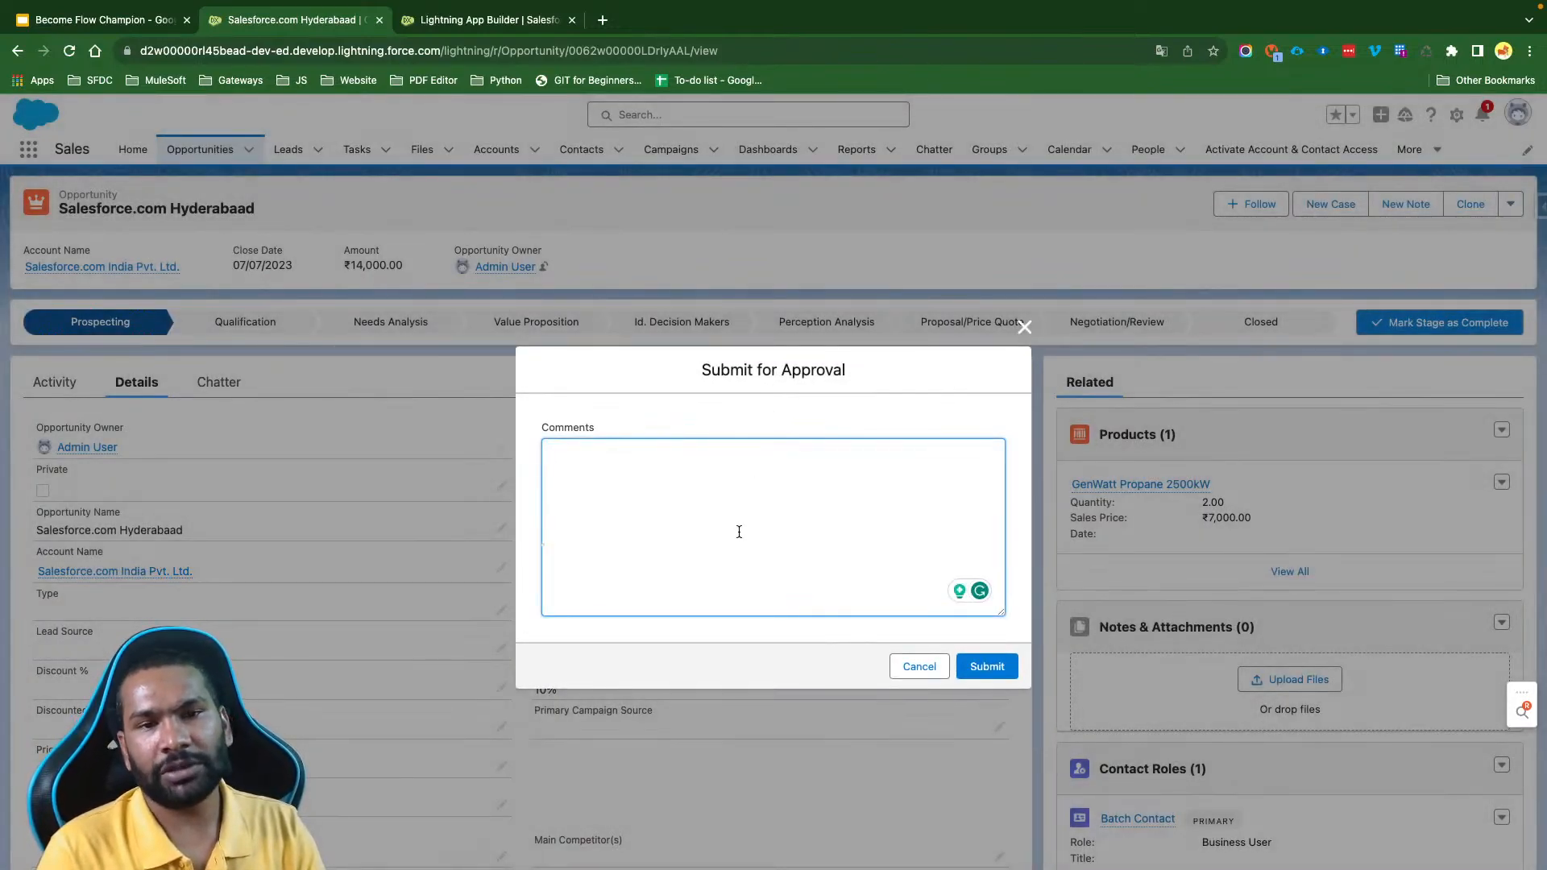
{"action": "left_click", "coordinate": [973, 664]}
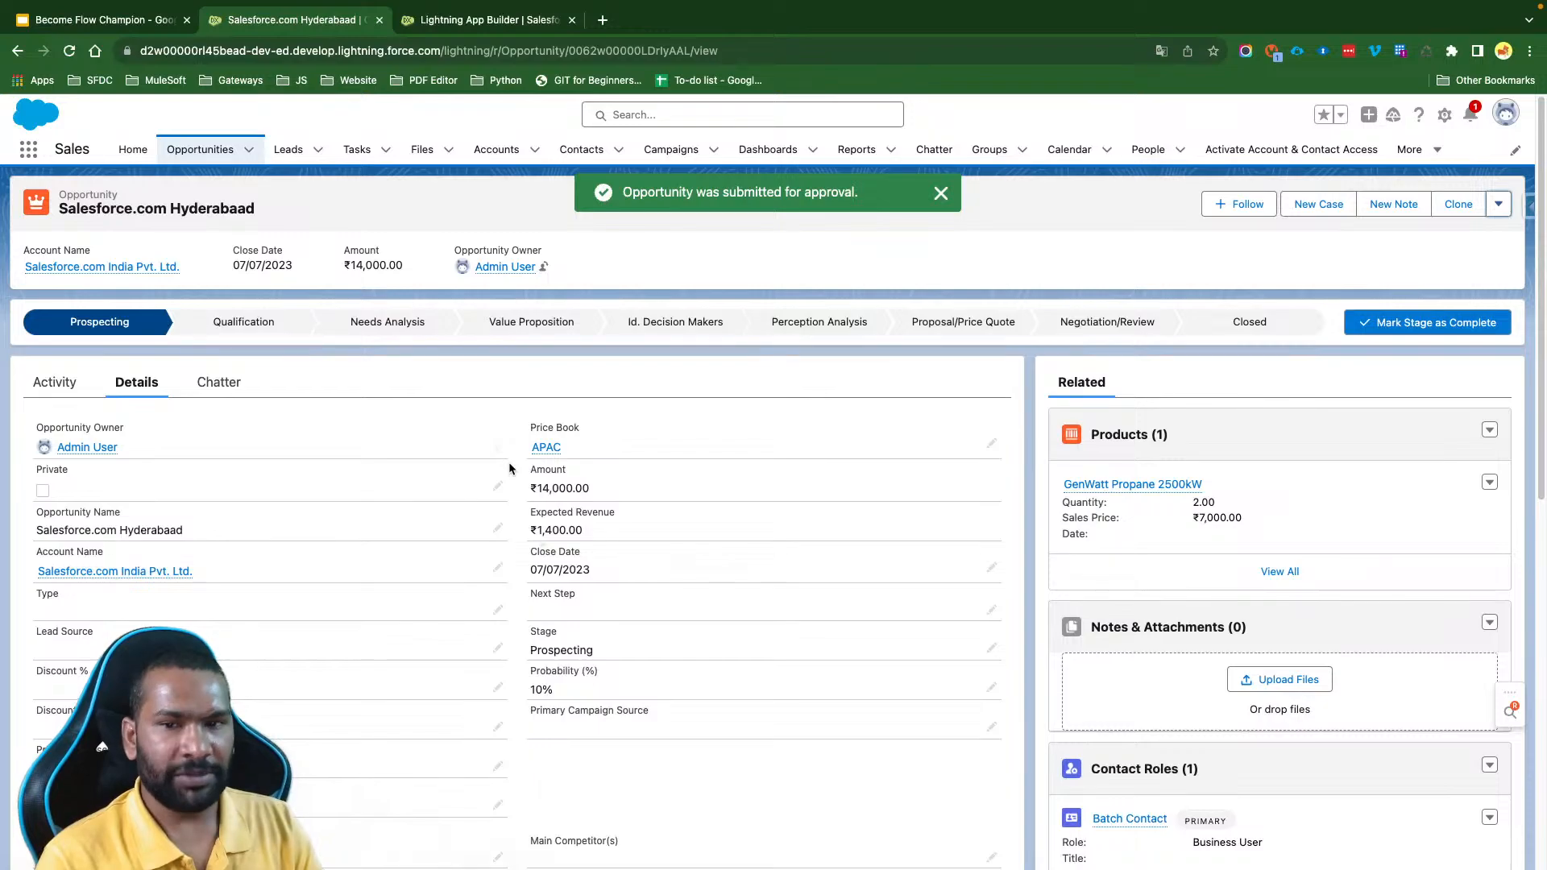
- Review the opportunity's full Approval History entries and return to the record's details
{"action": "scroll", "coordinate": [1115, 574], "scroll_direction": "down", "scroll_amount": 10}
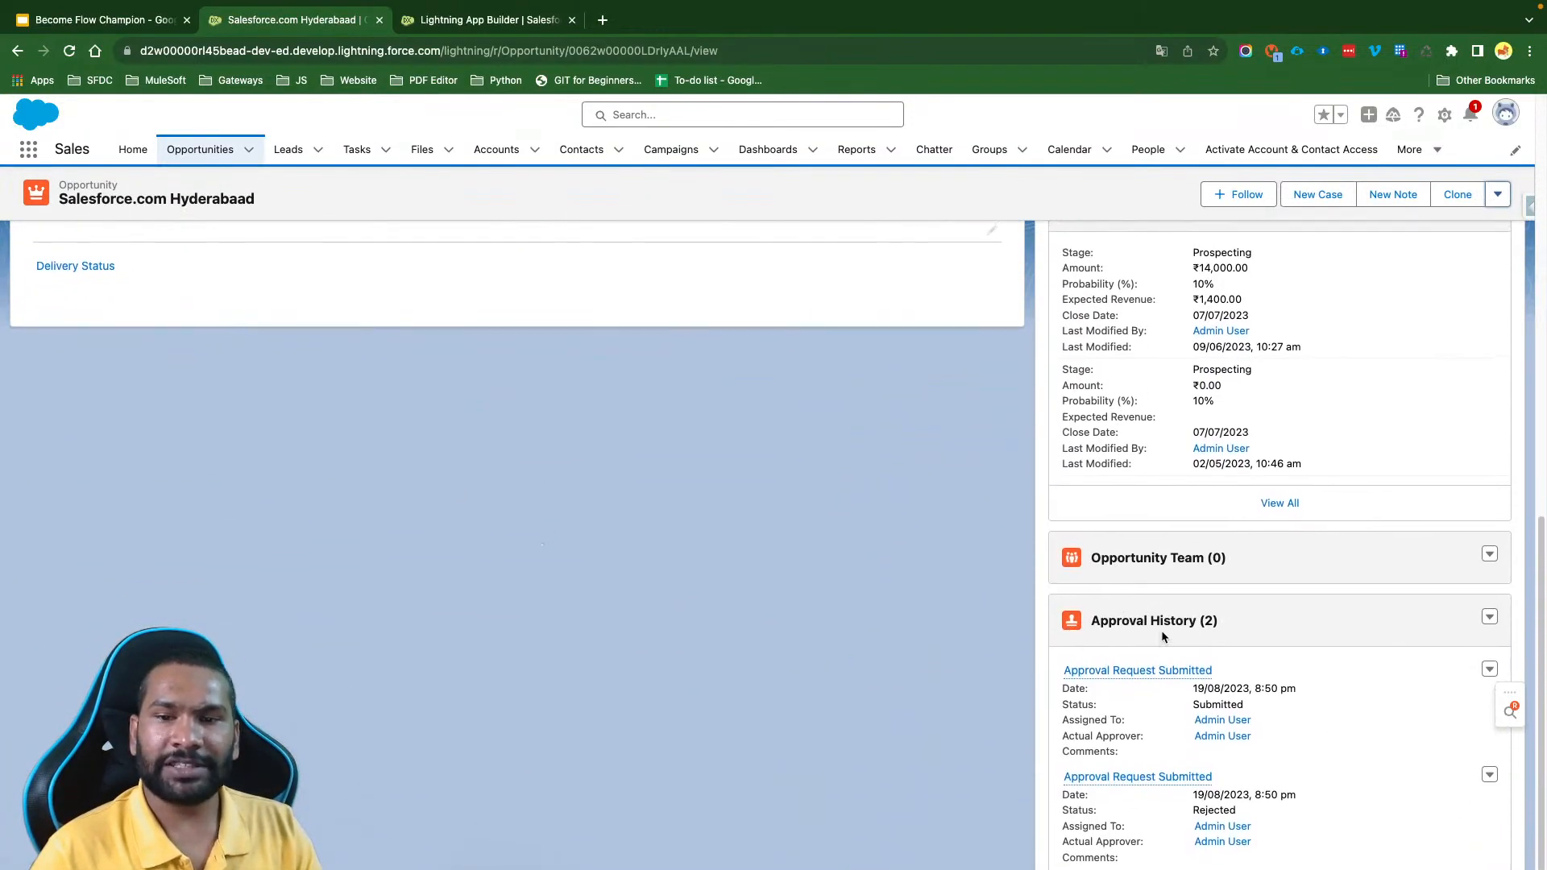
{"action": "left_click", "coordinate": [1169, 629]}
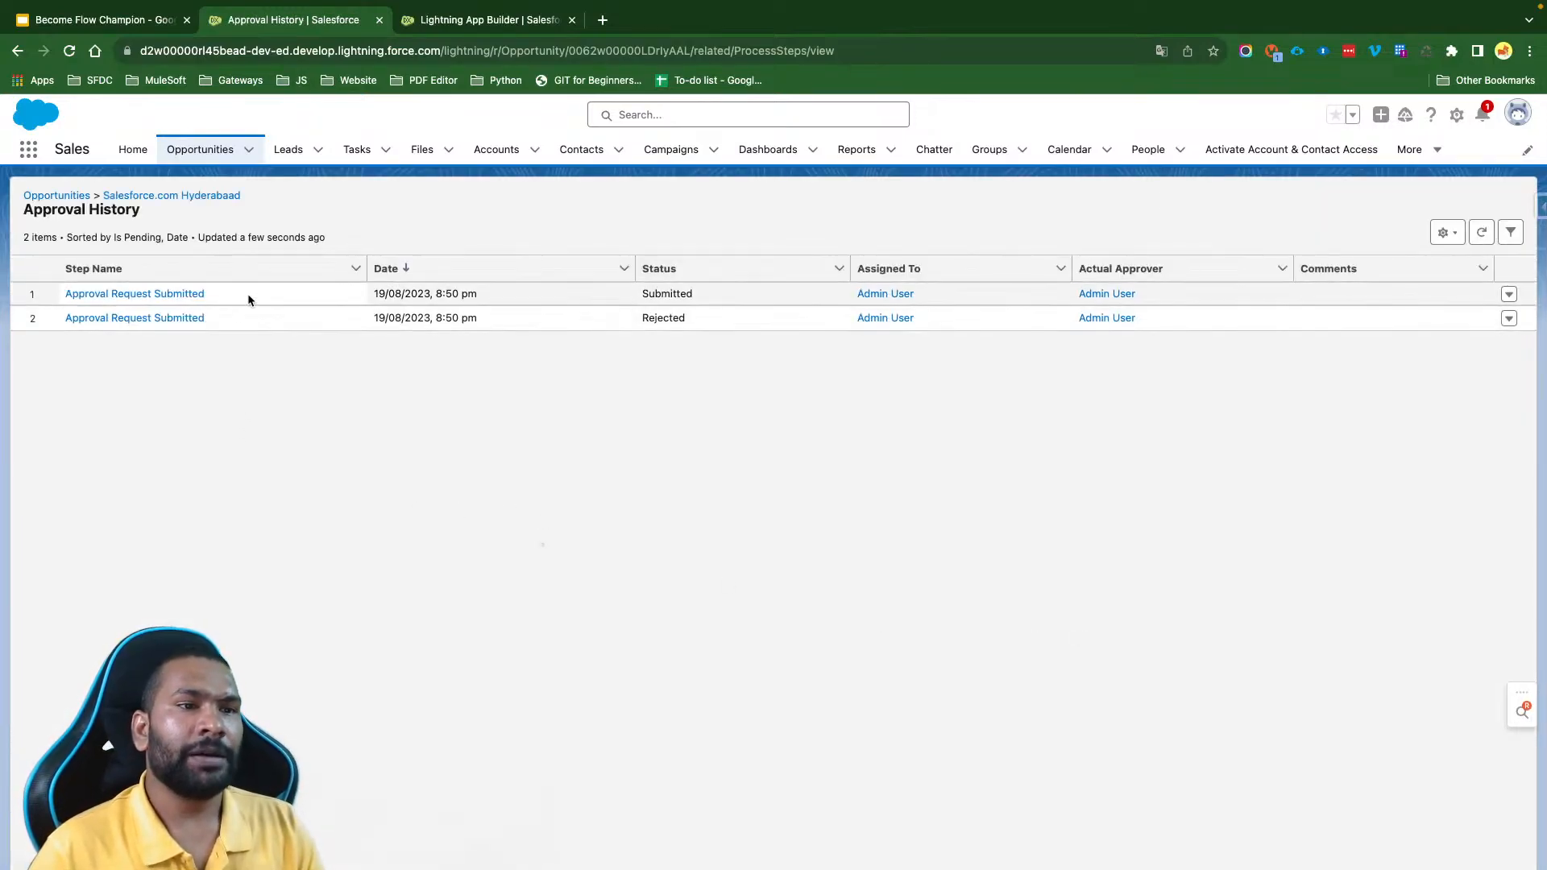
{"action": "left_click_drag", "start_coordinate": [206, 294], "coordinate": [85, 296]}
{"action": "left_click_drag", "start_coordinate": [268, 314], "coordinate": [60, 319]}
{"action": "left_click", "coordinate": [307, 436]}
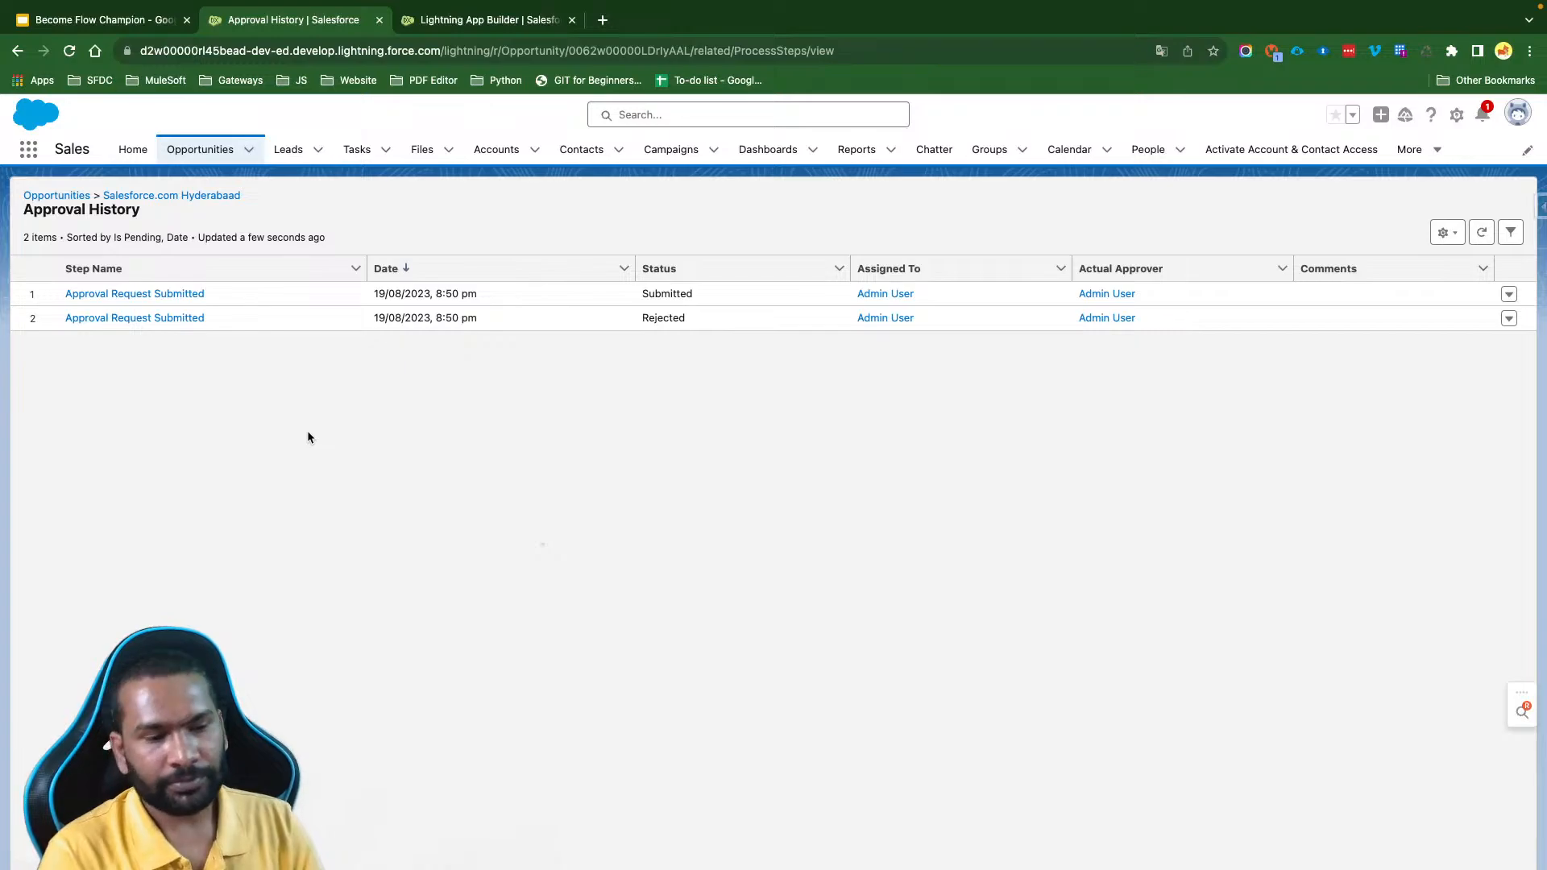
{"action": "left_click", "coordinate": [162, 196]}
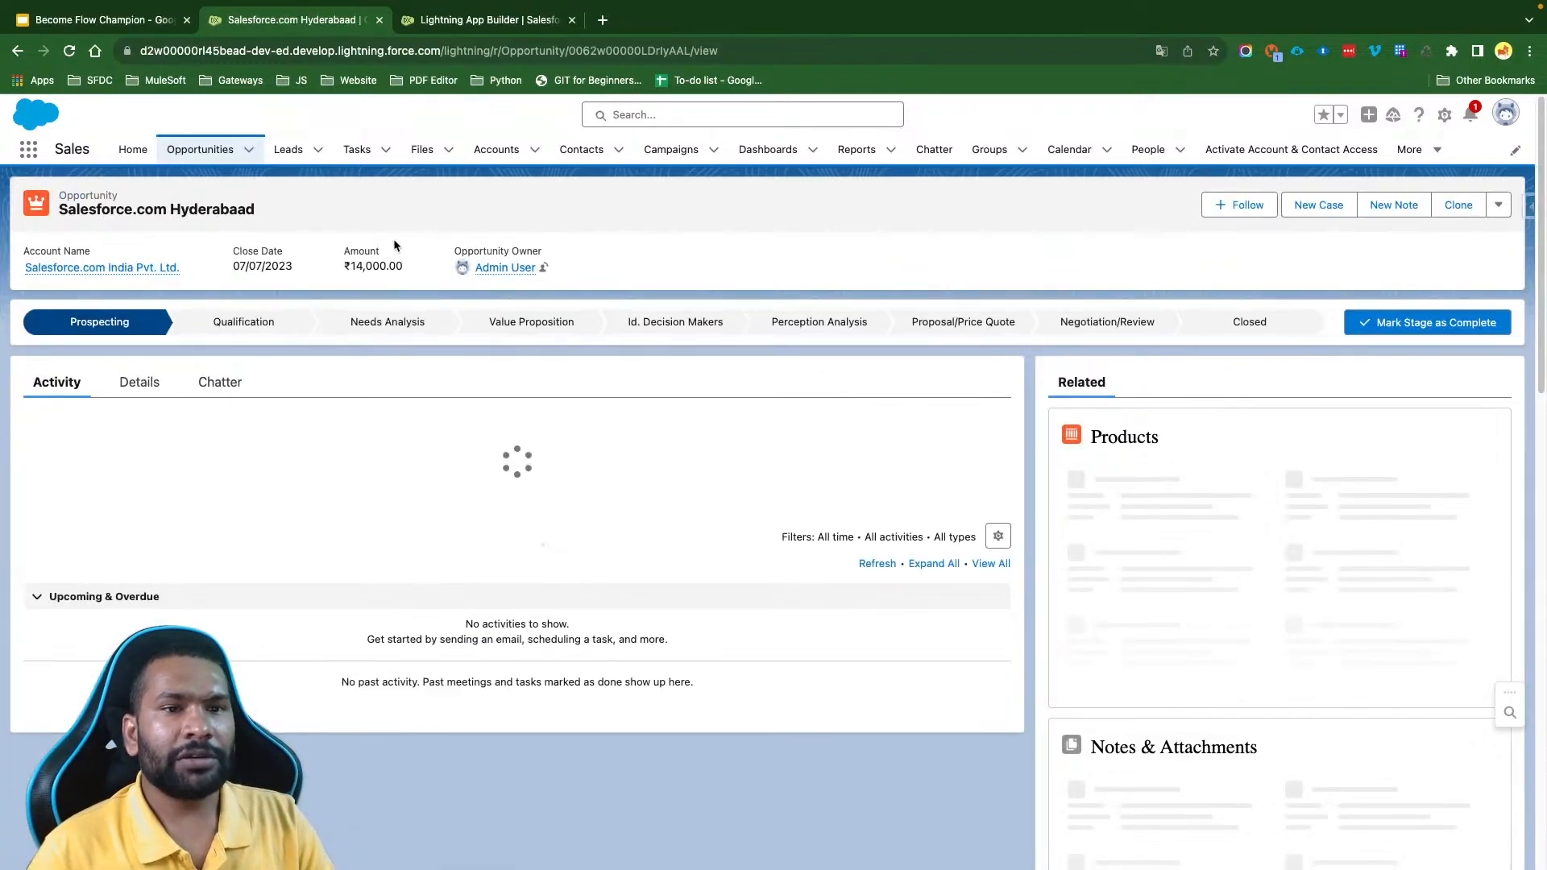
{"action": "left_click", "coordinate": [136, 382]}
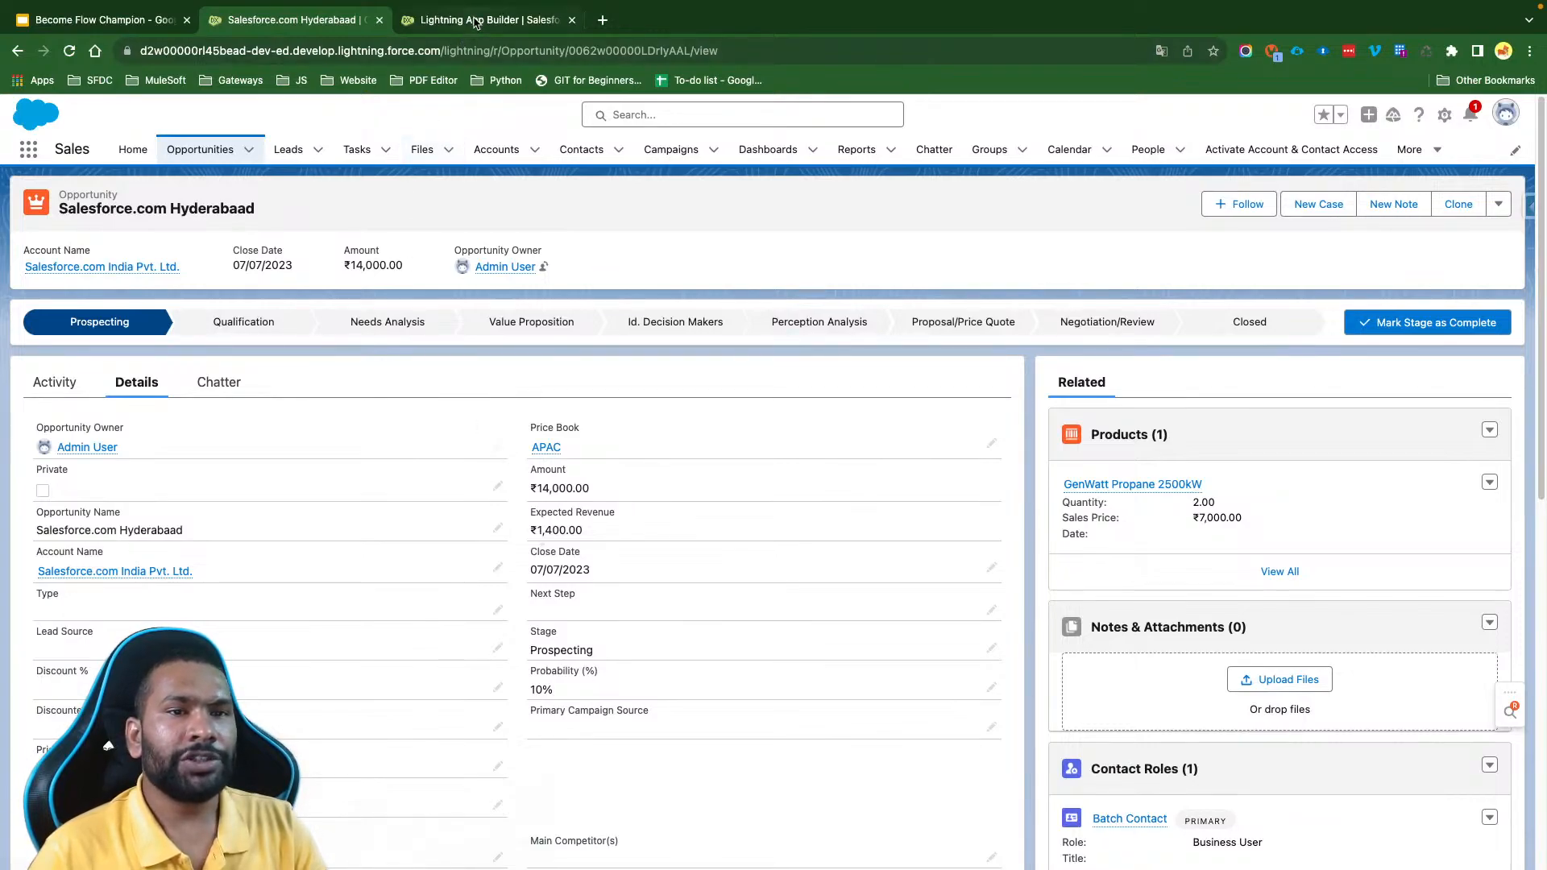
- Open Setup and find the Approval Processes page by searching for "approva"
{"action": "left_click", "coordinate": [1444, 114]}
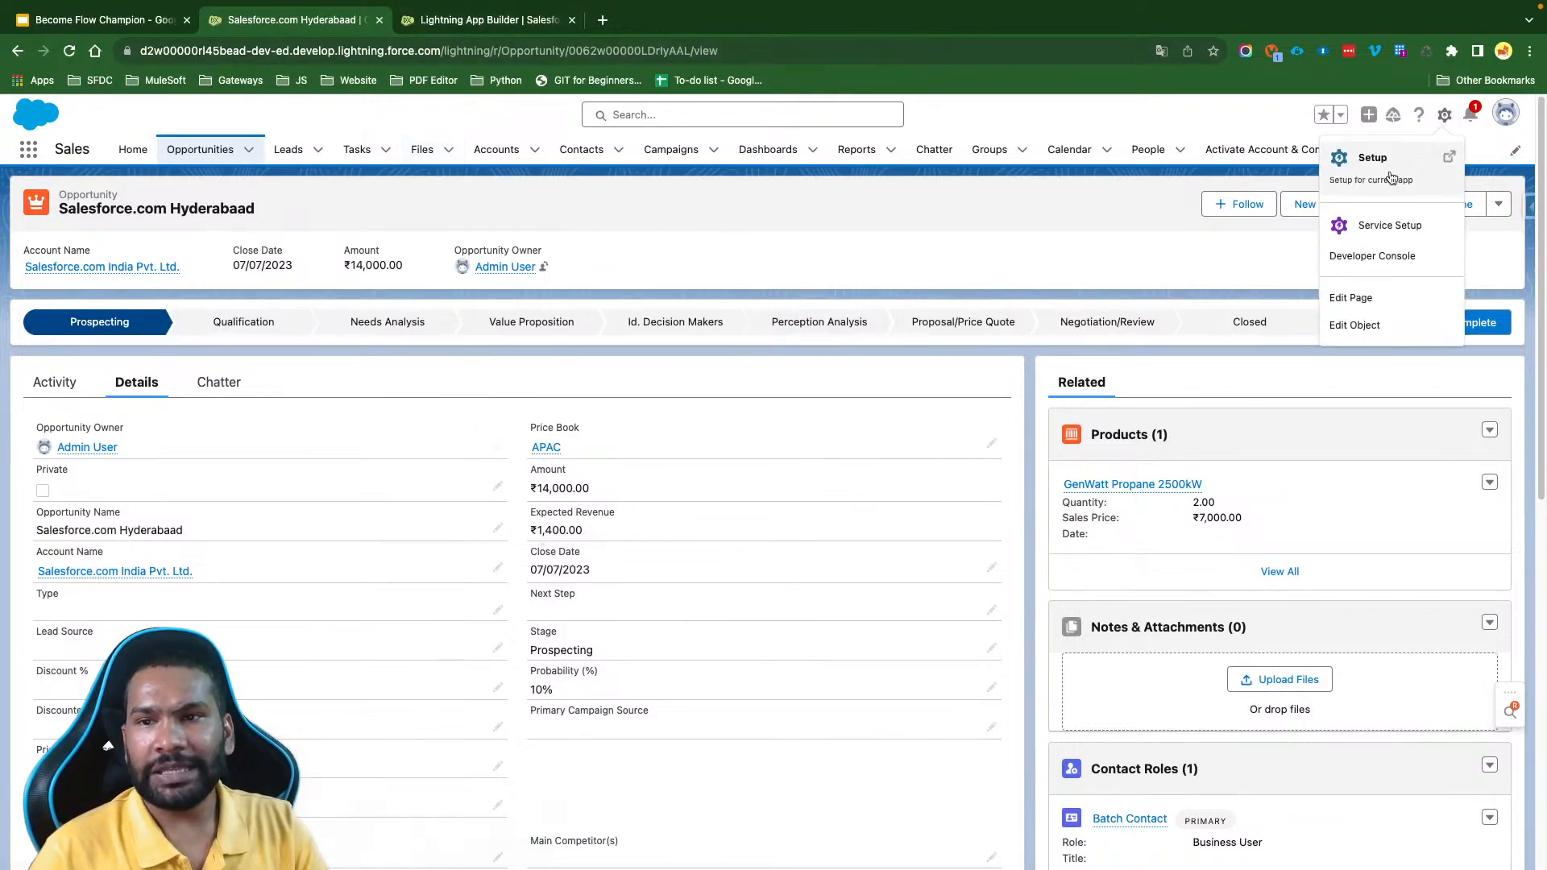
{"action": "left_click", "coordinate": [1391, 177]}
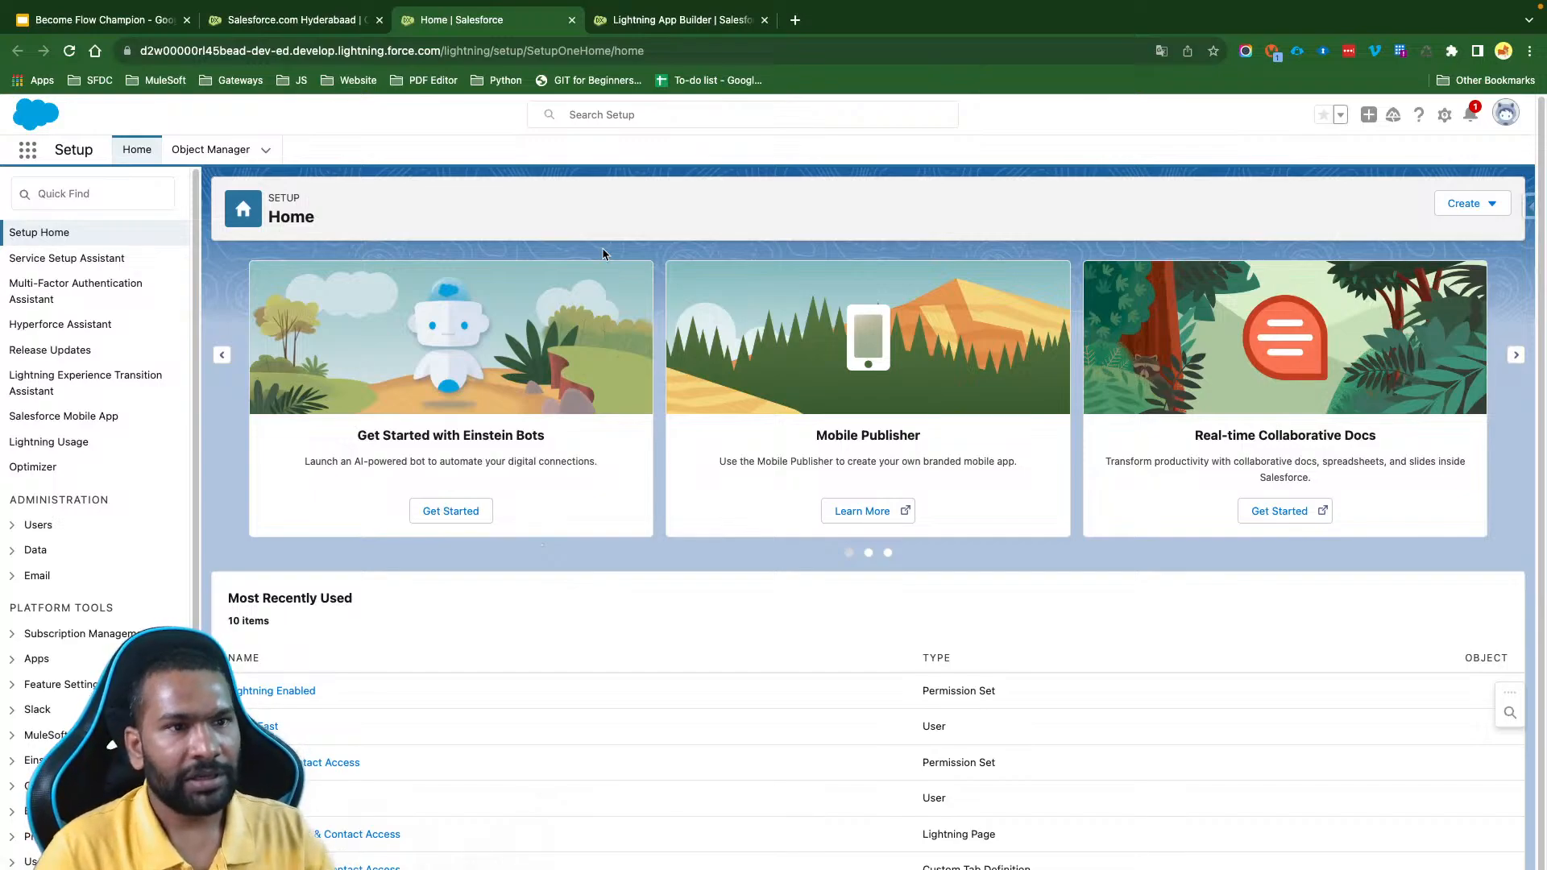
{"action": "left_click", "coordinate": [99, 184]}
{"action": "type", "text": "a"}
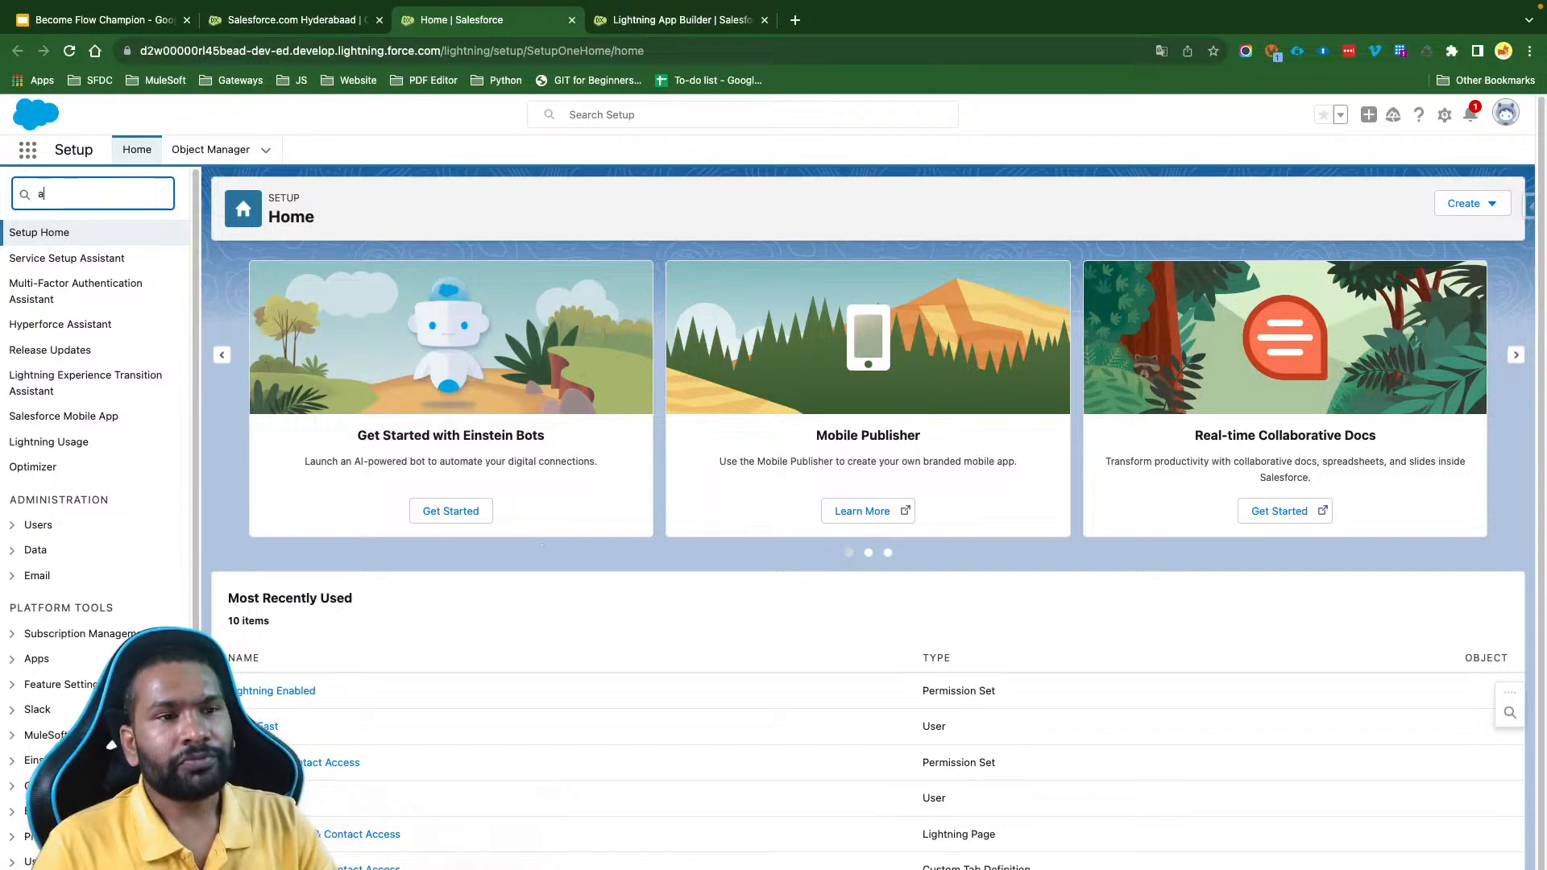
{"action": "type", "text": "pprova"}
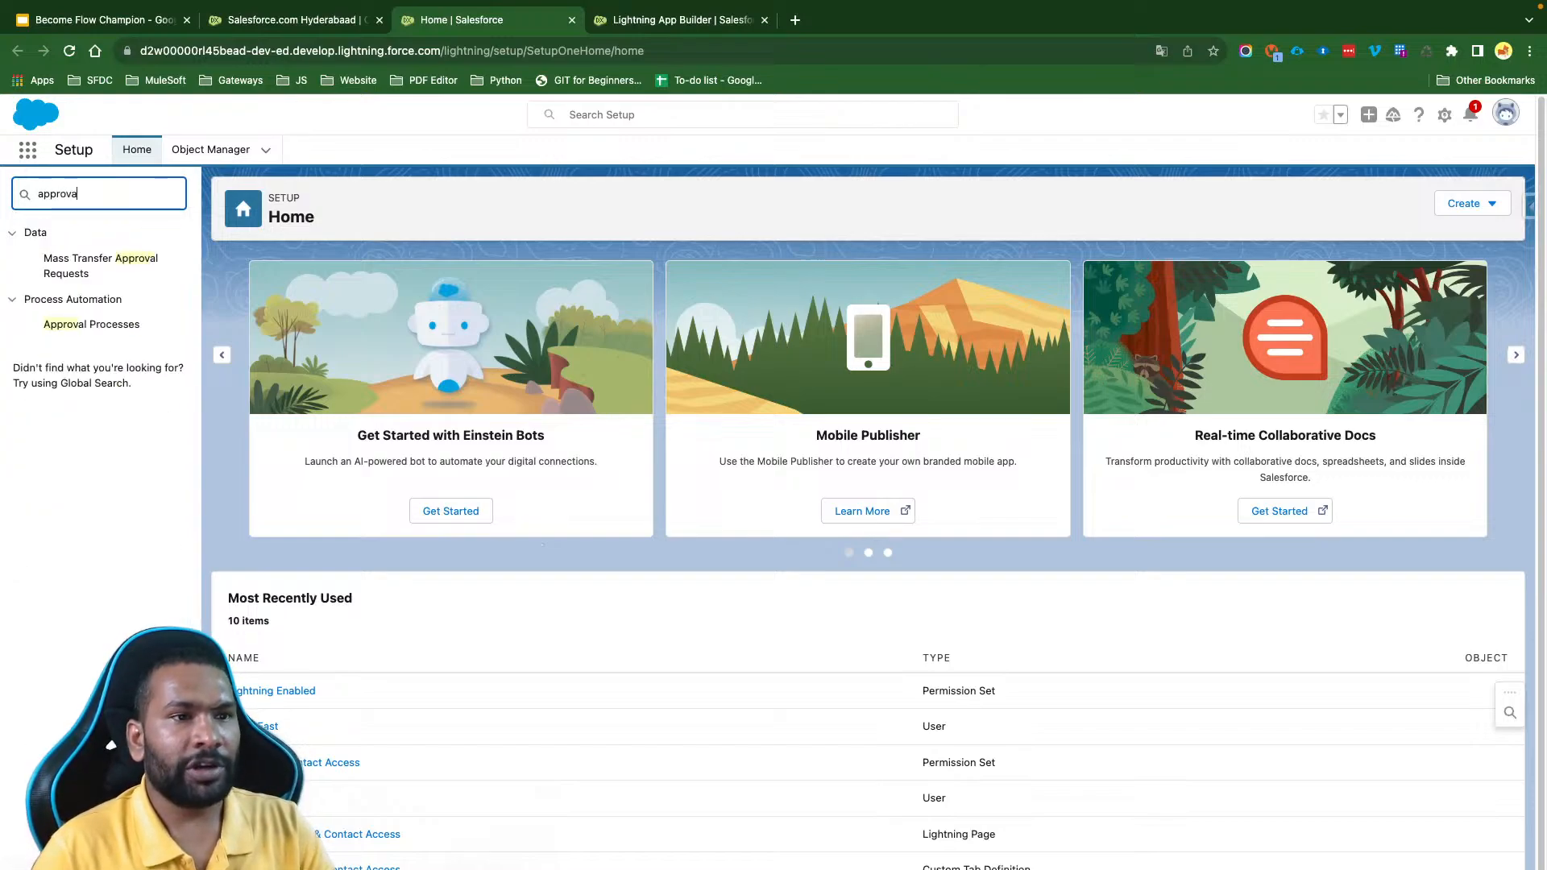
{"action": "left_click_drag", "start_coordinate": [77, 195], "coordinate": [28, 195]}
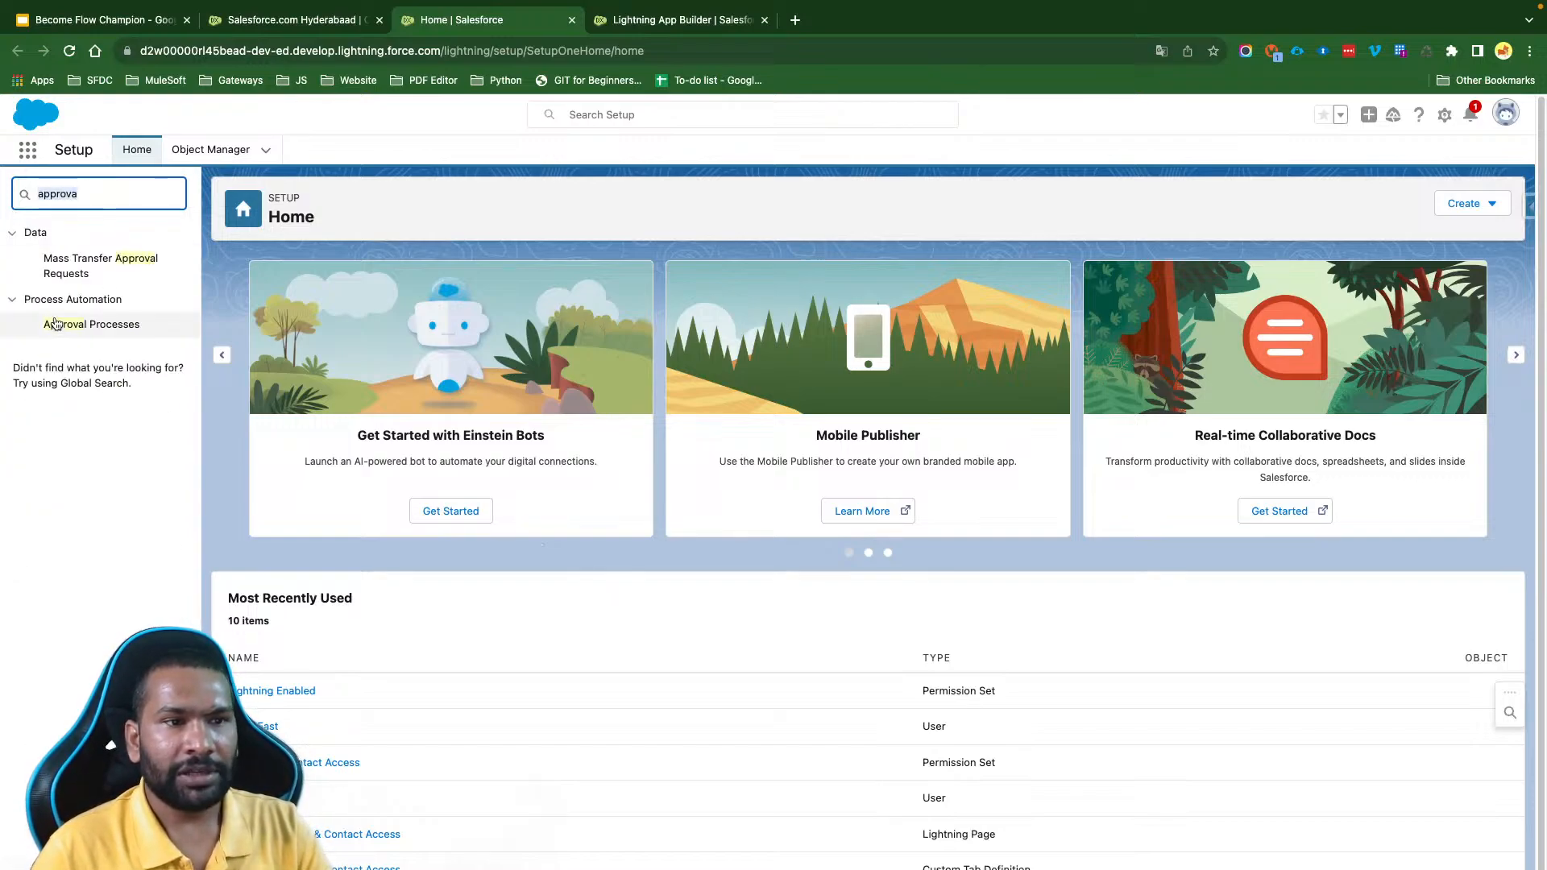
{"action": "left_click", "coordinate": [91, 324]}
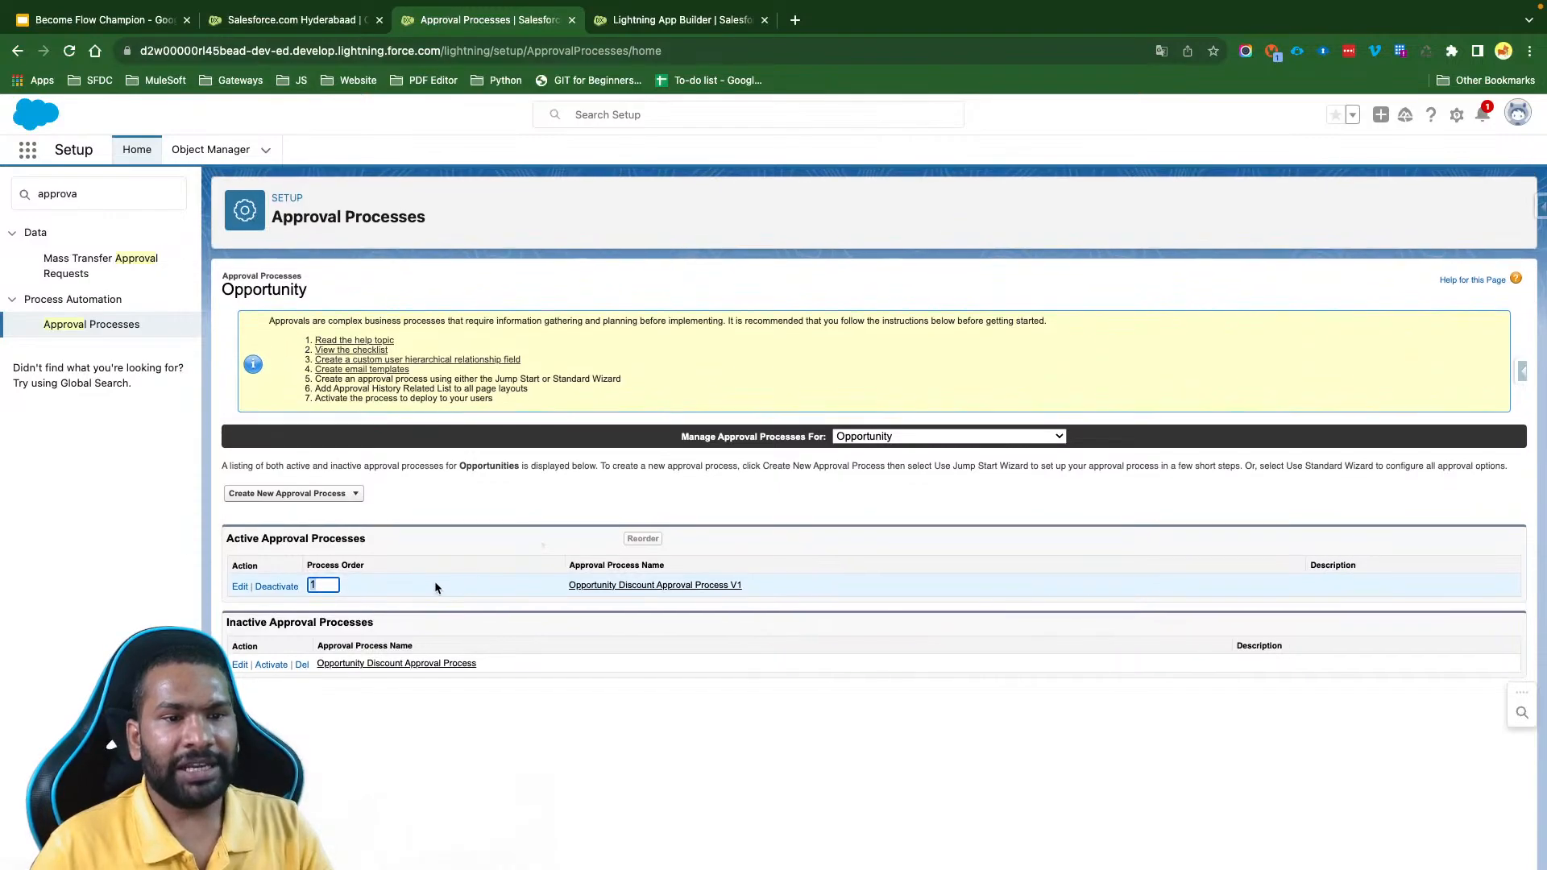
- Examine the active approval processes for Opportunity and open the Opportunity Discount Approval Process V1 definition
{"action": "left_click", "coordinate": [383, 564]}
{"action": "left_click_drag", "start_coordinate": [378, 540], "coordinate": [230, 539]}
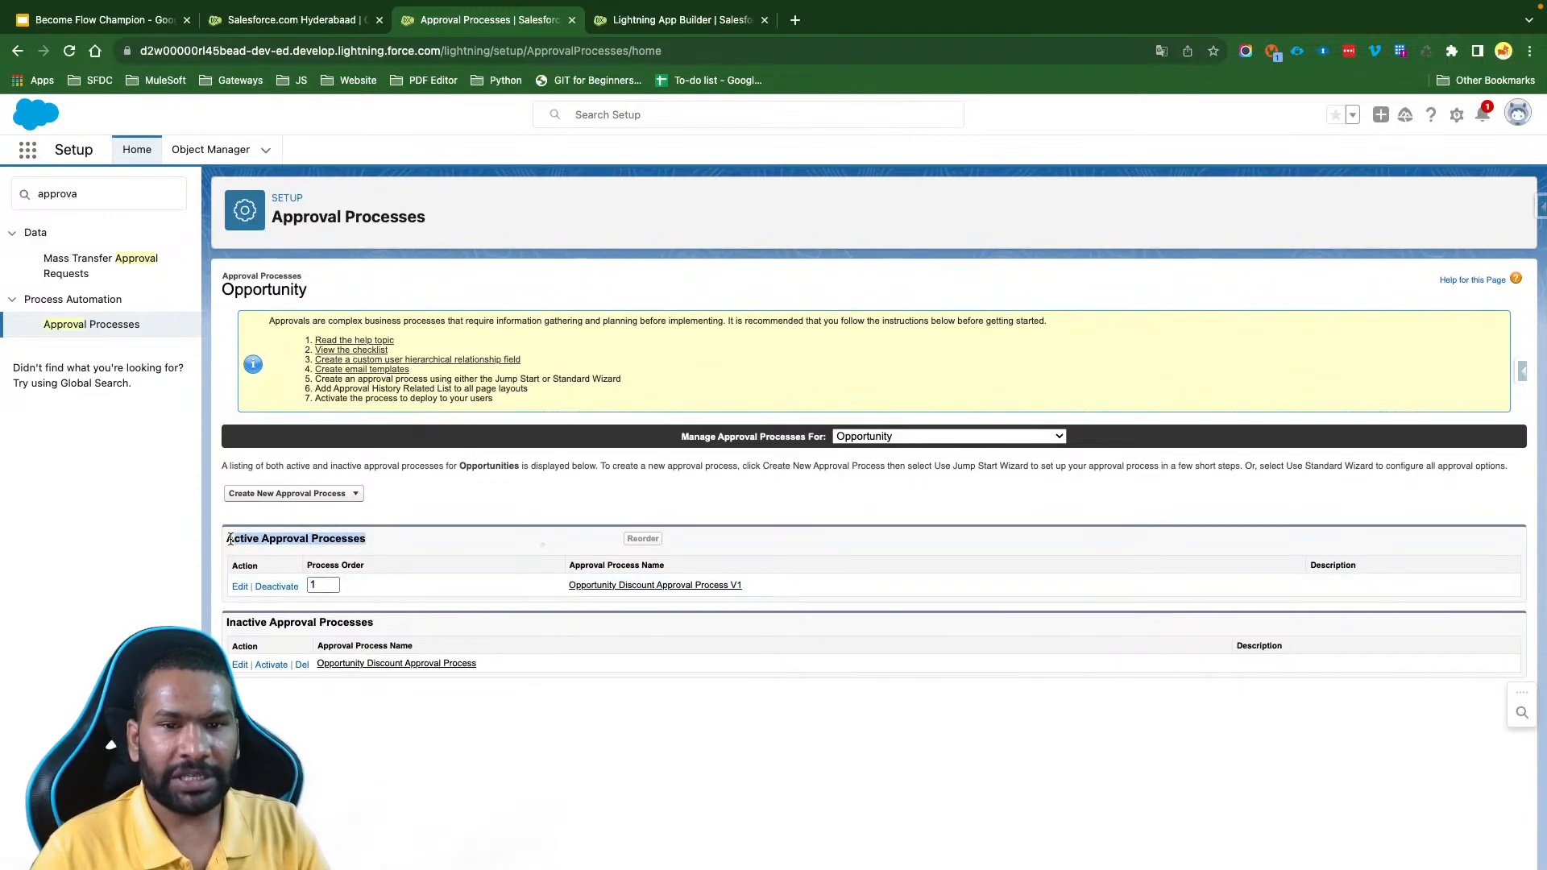
{"action": "left_click", "coordinate": [522, 622]}
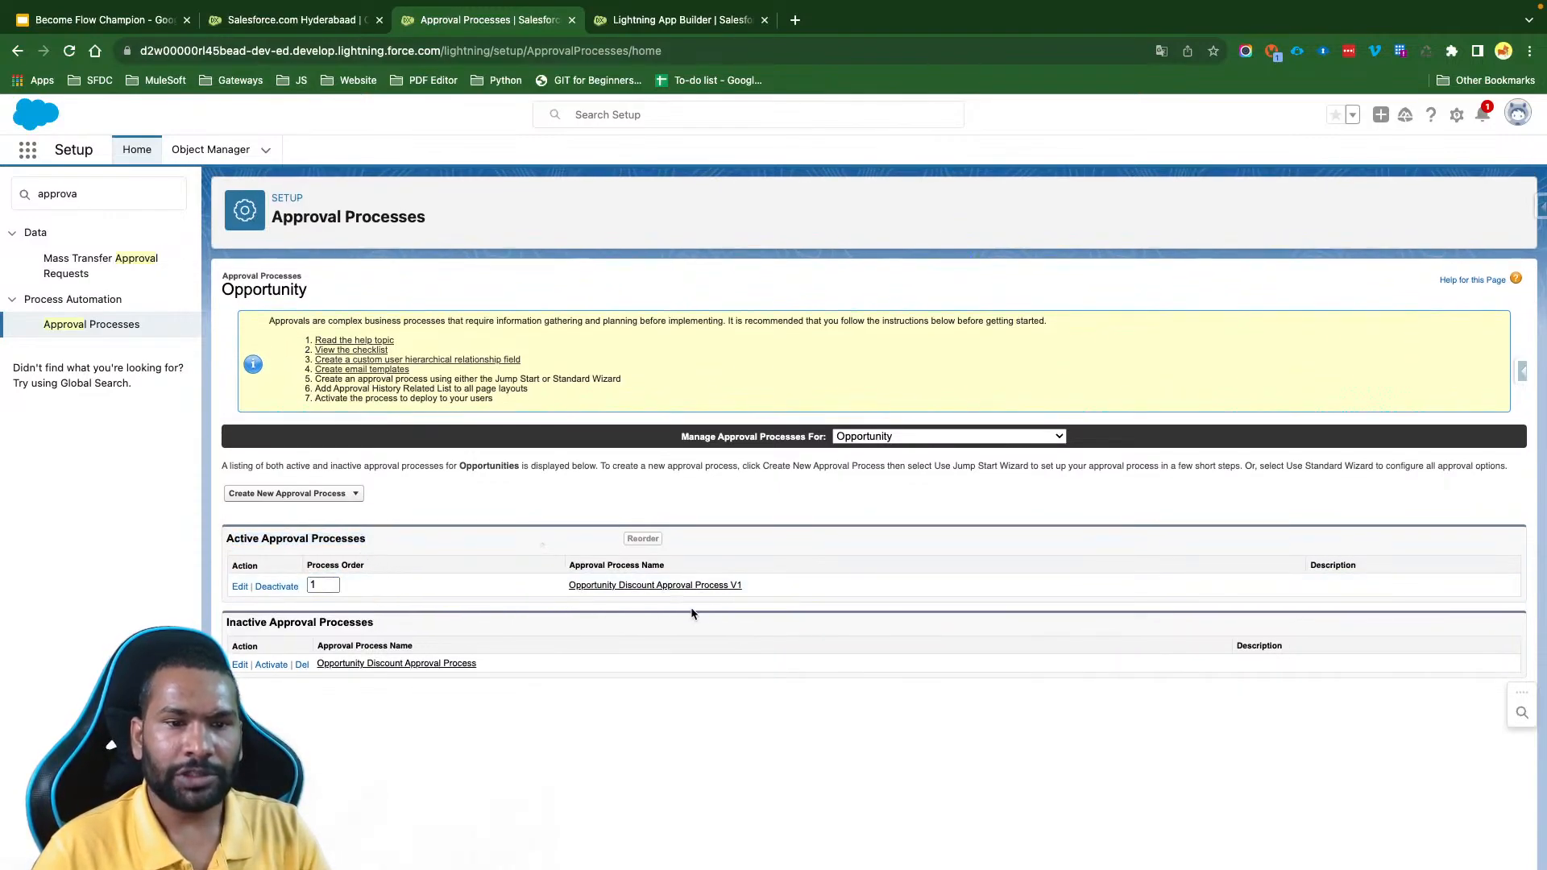
{"action": "left_click_drag", "start_coordinate": [743, 586], "coordinate": [502, 584]}
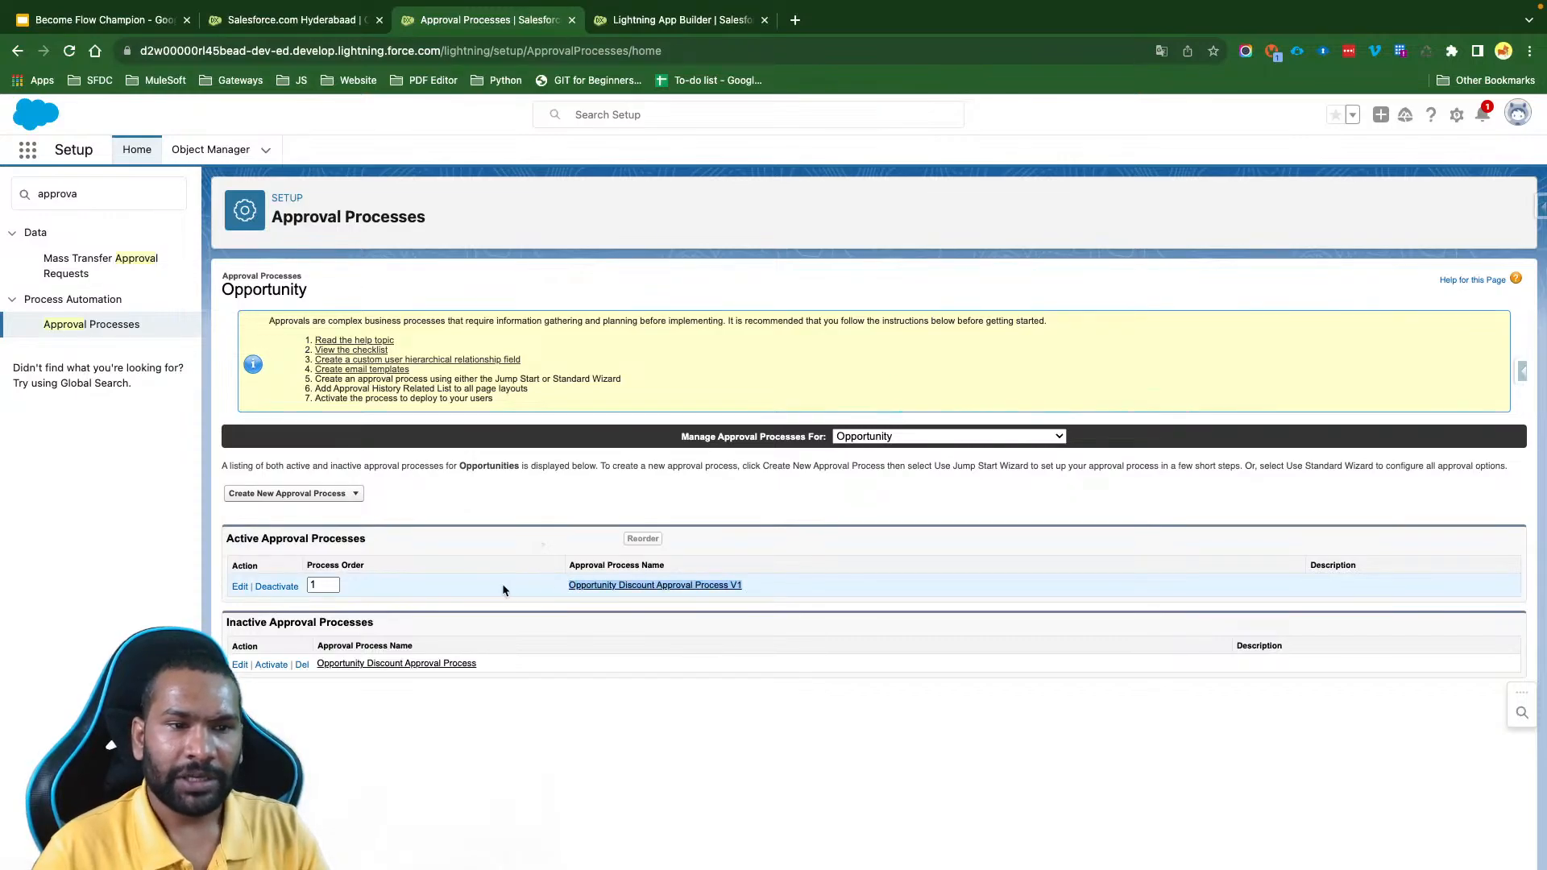
{"action": "left_click", "coordinate": [229, 539]}
{"action": "triple_click", "coordinate": [229, 538]}
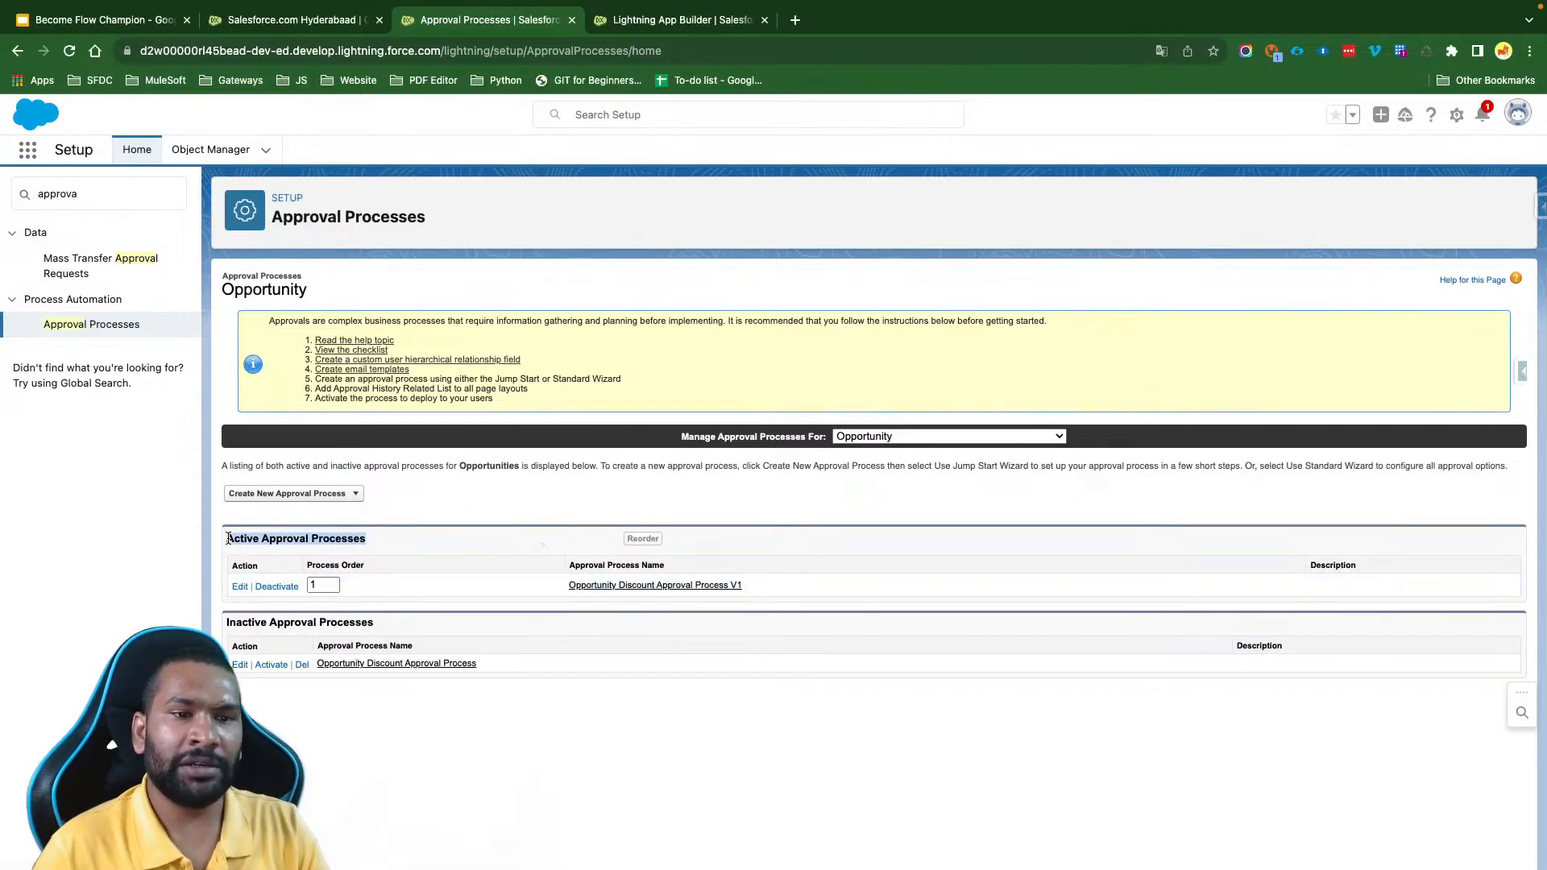
{"action": "left_click", "coordinate": [642, 585]}
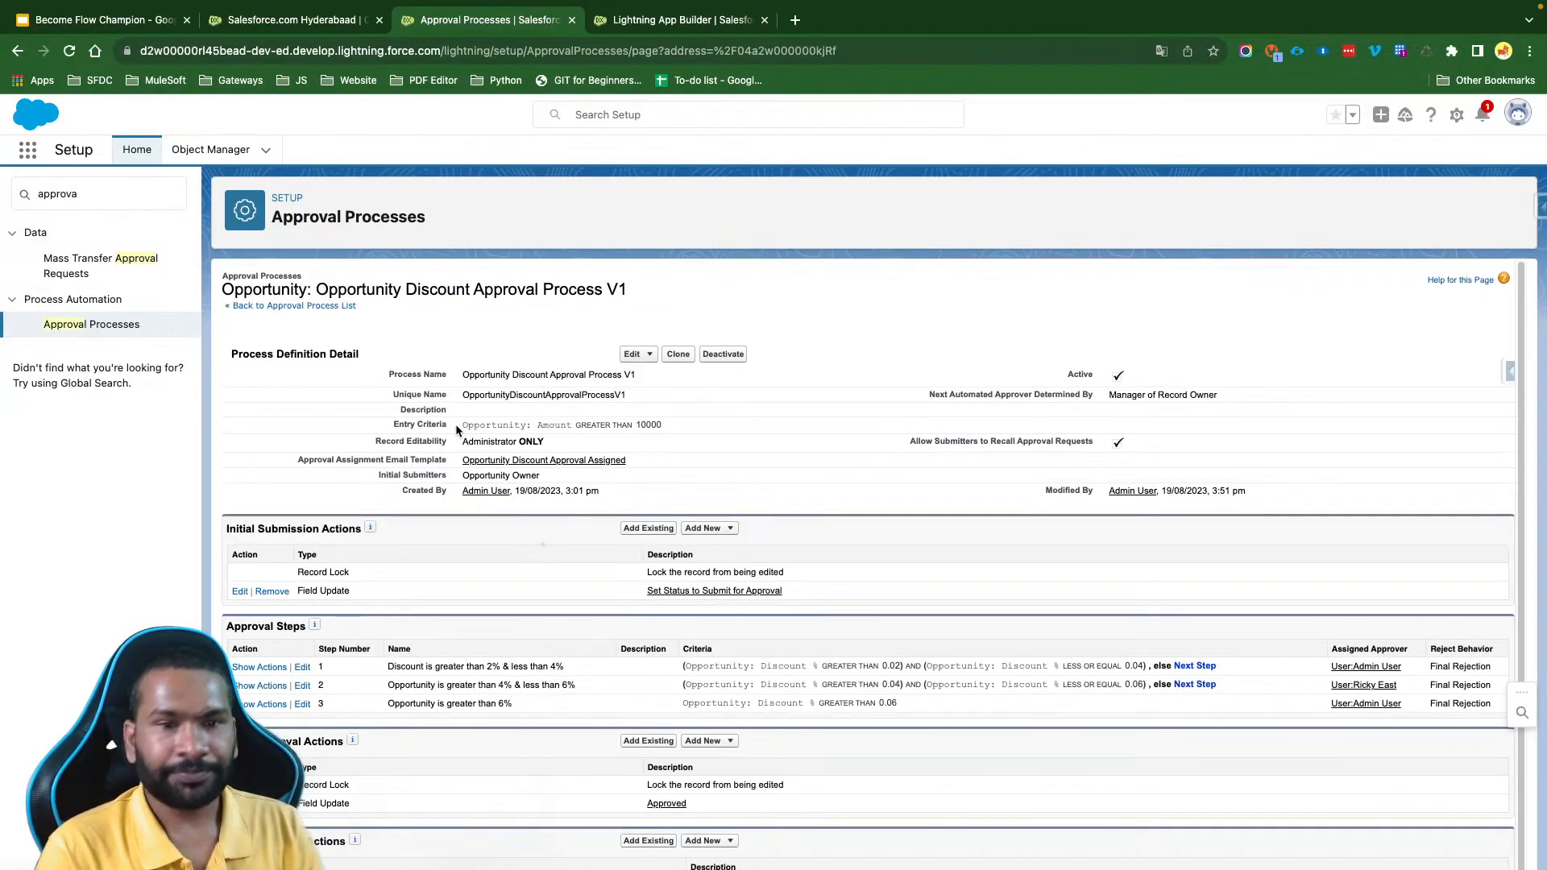
- Review the process definition's name, entry criteria and record editability setting
{"action": "scroll", "coordinate": [491, 595], "scroll_direction": "down", "scroll_amount": 1}
{"action": "scroll", "coordinate": [491, 595], "scroll_direction": "up", "scroll_amount": 1}
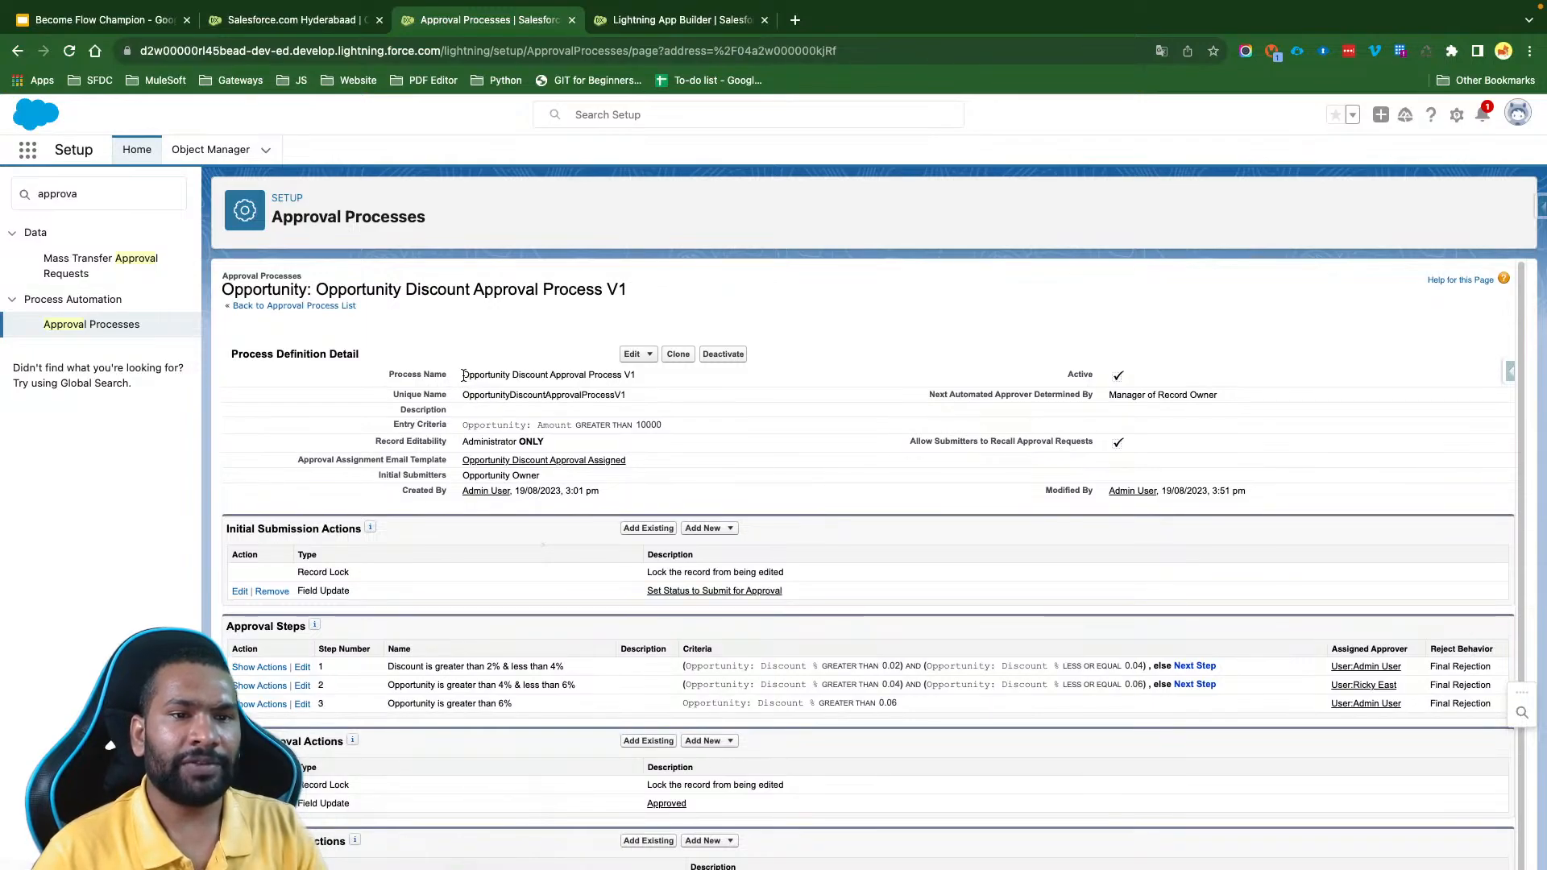
{"action": "left_click_drag", "start_coordinate": [464, 375], "coordinate": [684, 424]}
{"action": "left_click", "coordinate": [706, 423]}
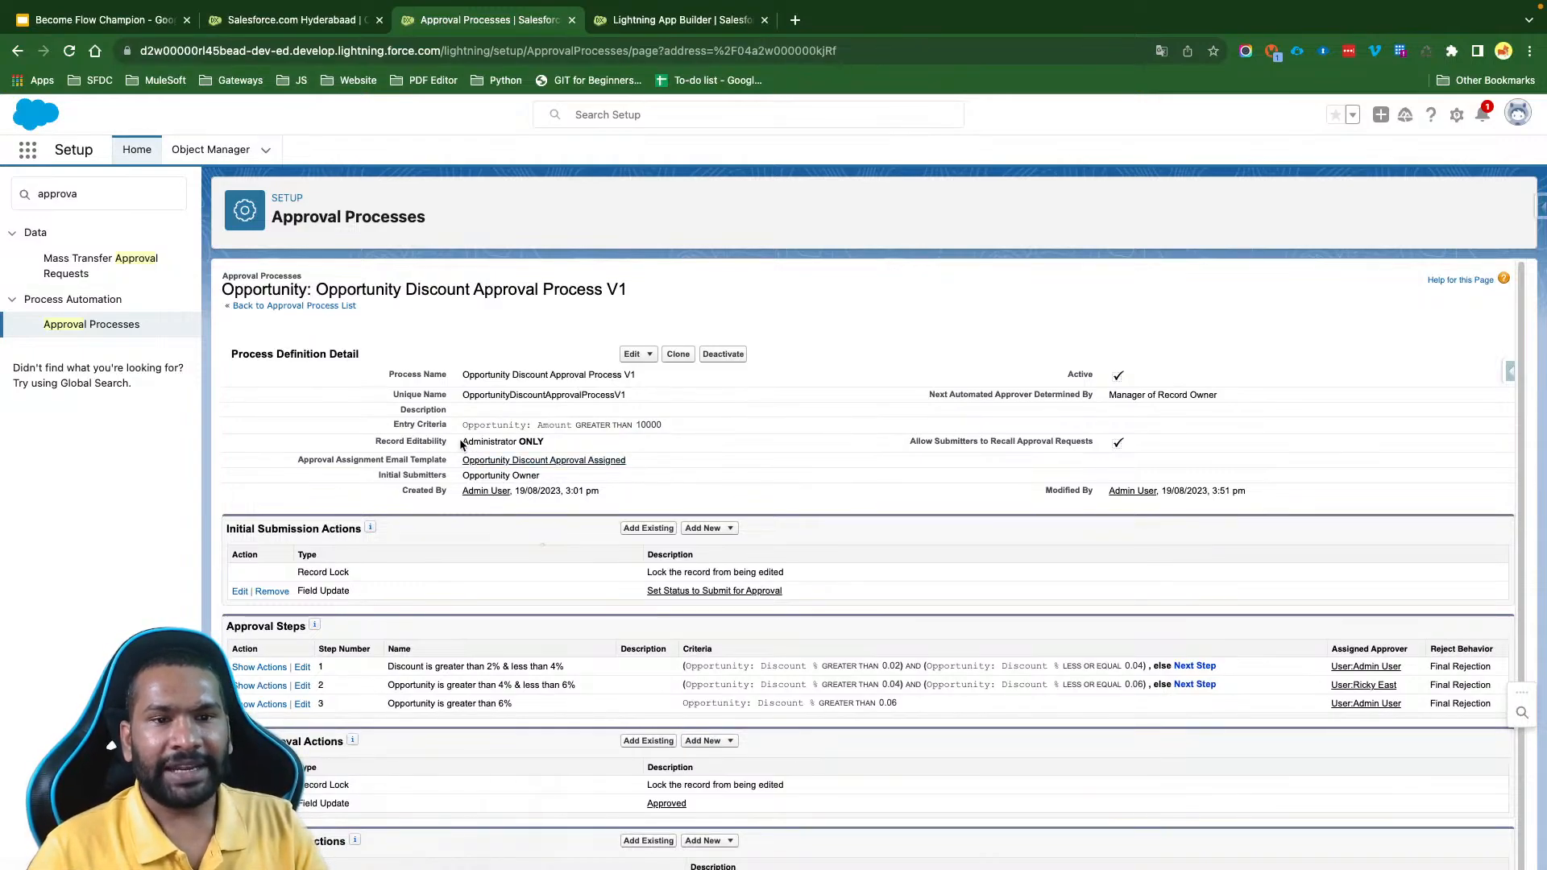
{"action": "left_click_drag", "start_coordinate": [461, 444], "coordinate": [578, 452]}
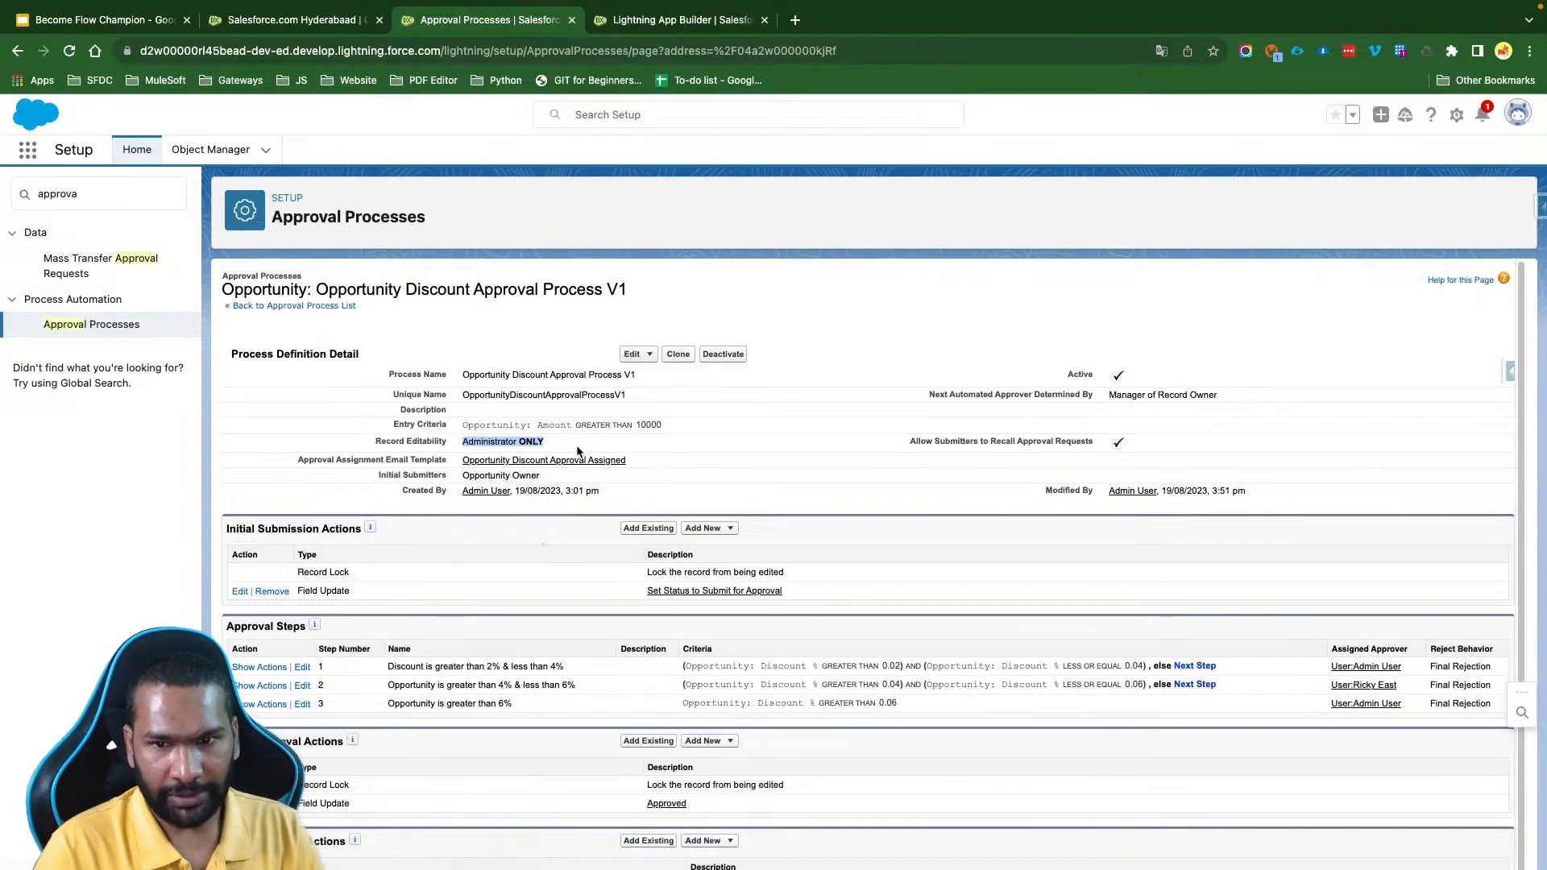
- Expand the approval and rejection actions of all three approval steps
{"action": "scroll", "coordinate": [580, 536], "scroll_direction": "down", "scroll_amount": 1}
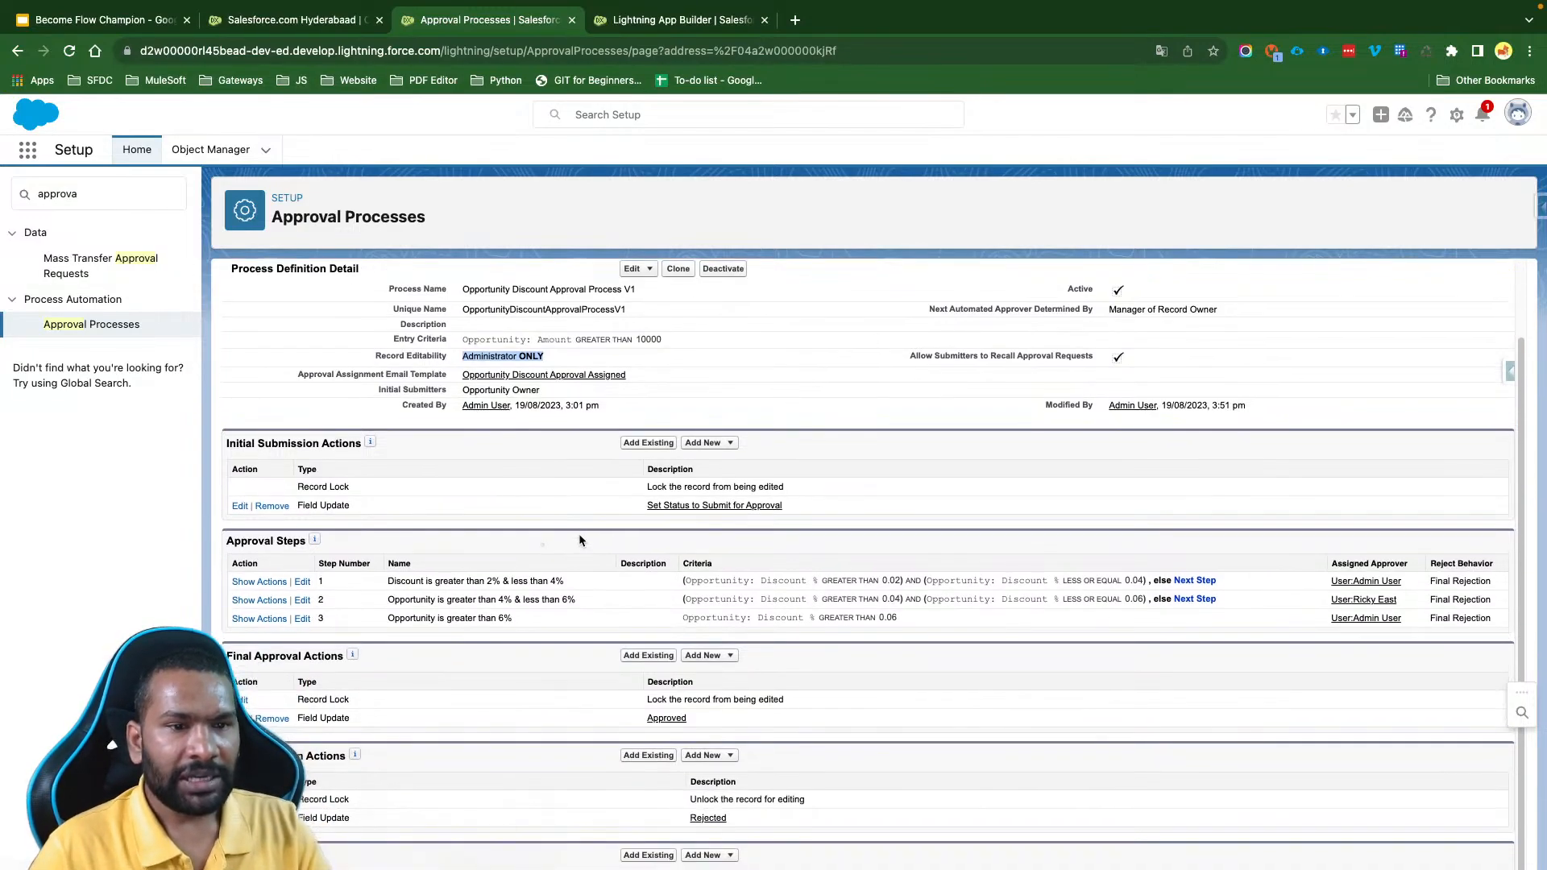
{"action": "left_click", "coordinate": [259, 582]}
{"action": "scroll", "coordinate": [269, 604], "scroll_direction": "down", "scroll_amount": 2}
{"action": "left_click", "coordinate": [273, 602]}
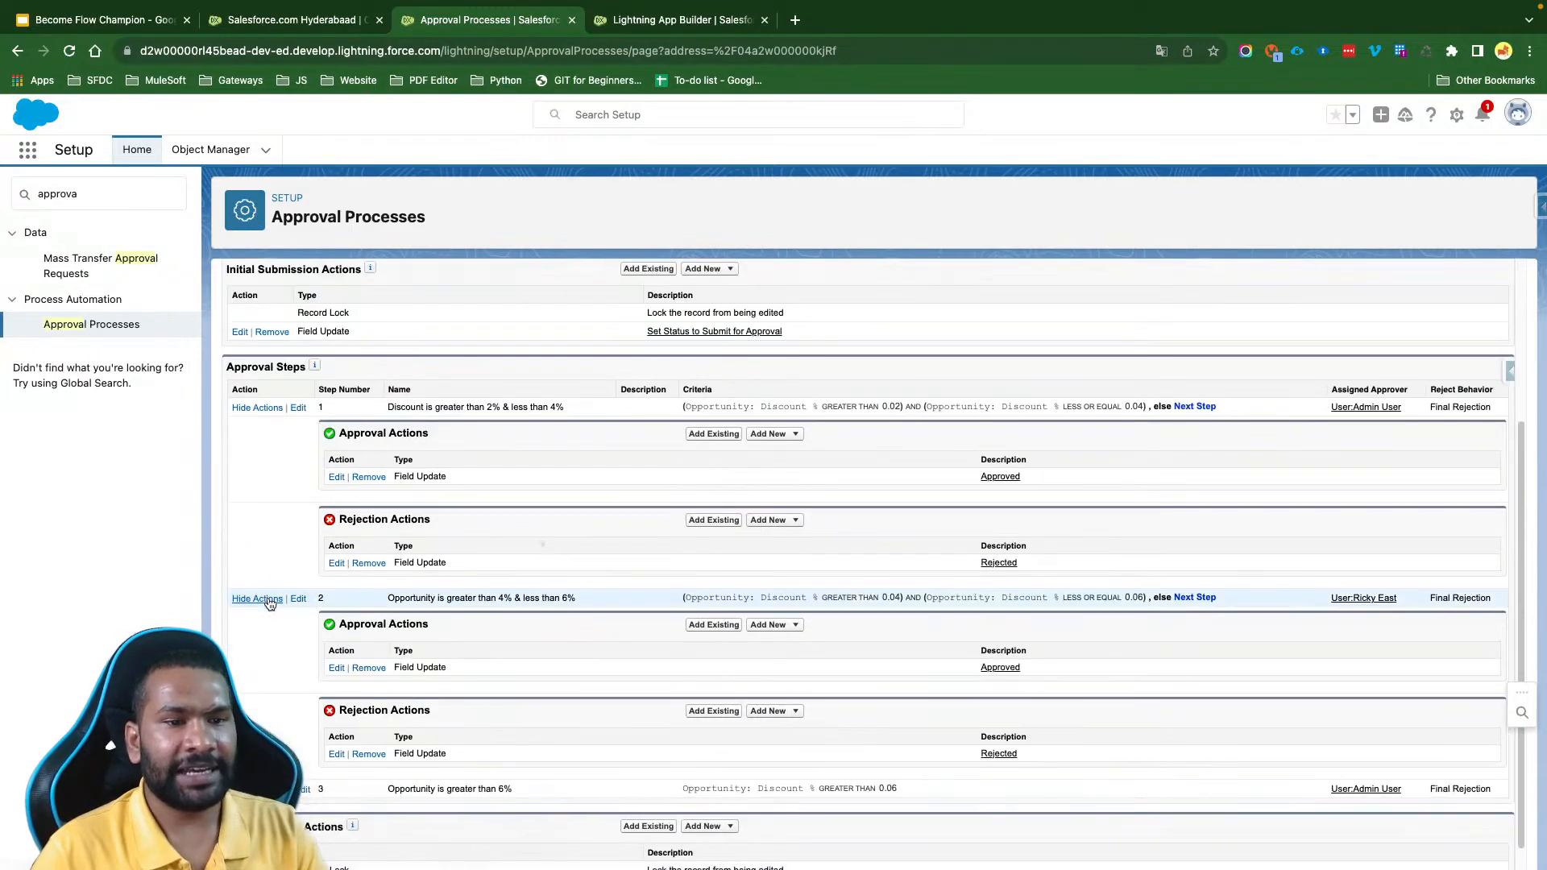
{"action": "scroll", "coordinate": [274, 612], "scroll_direction": "down", "scroll_amount": 2}
{"action": "left_click", "coordinate": [272, 617]}
{"action": "scroll", "coordinate": [591, 523], "scroll_direction": "up", "scroll_amount": 3}
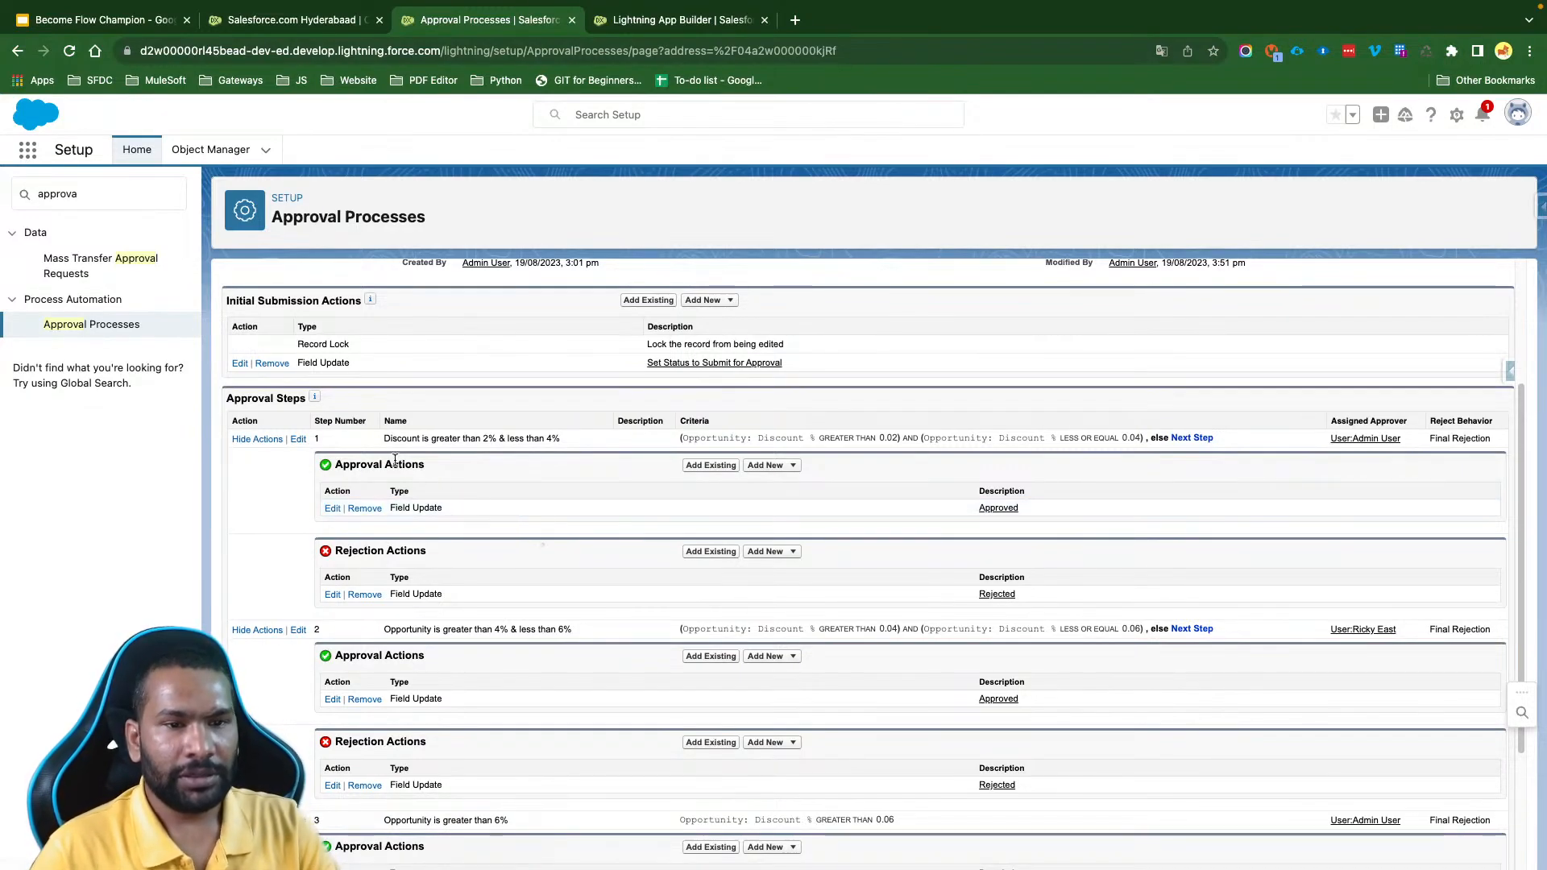
- Examine the first approval step's name, discount percentage criteria and its rule for moving on to the next step
{"action": "left_click_drag", "start_coordinate": [382, 438], "coordinate": [562, 438]}
{"action": "left_click", "coordinate": [612, 481]}
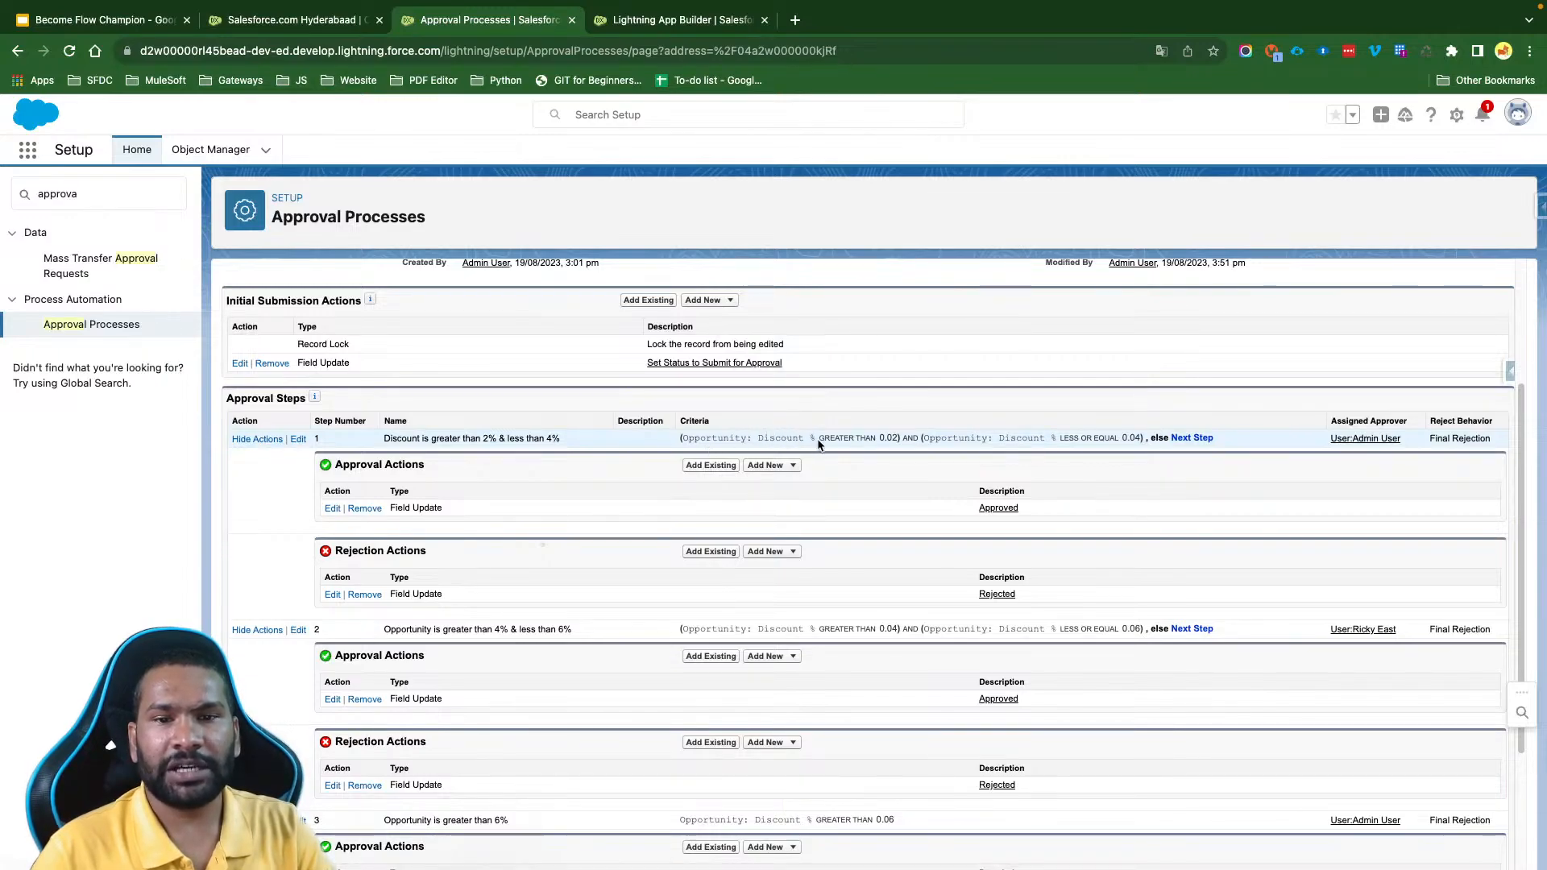
{"action": "left_click_drag", "start_coordinate": [818, 438], "coordinate": [896, 436]}
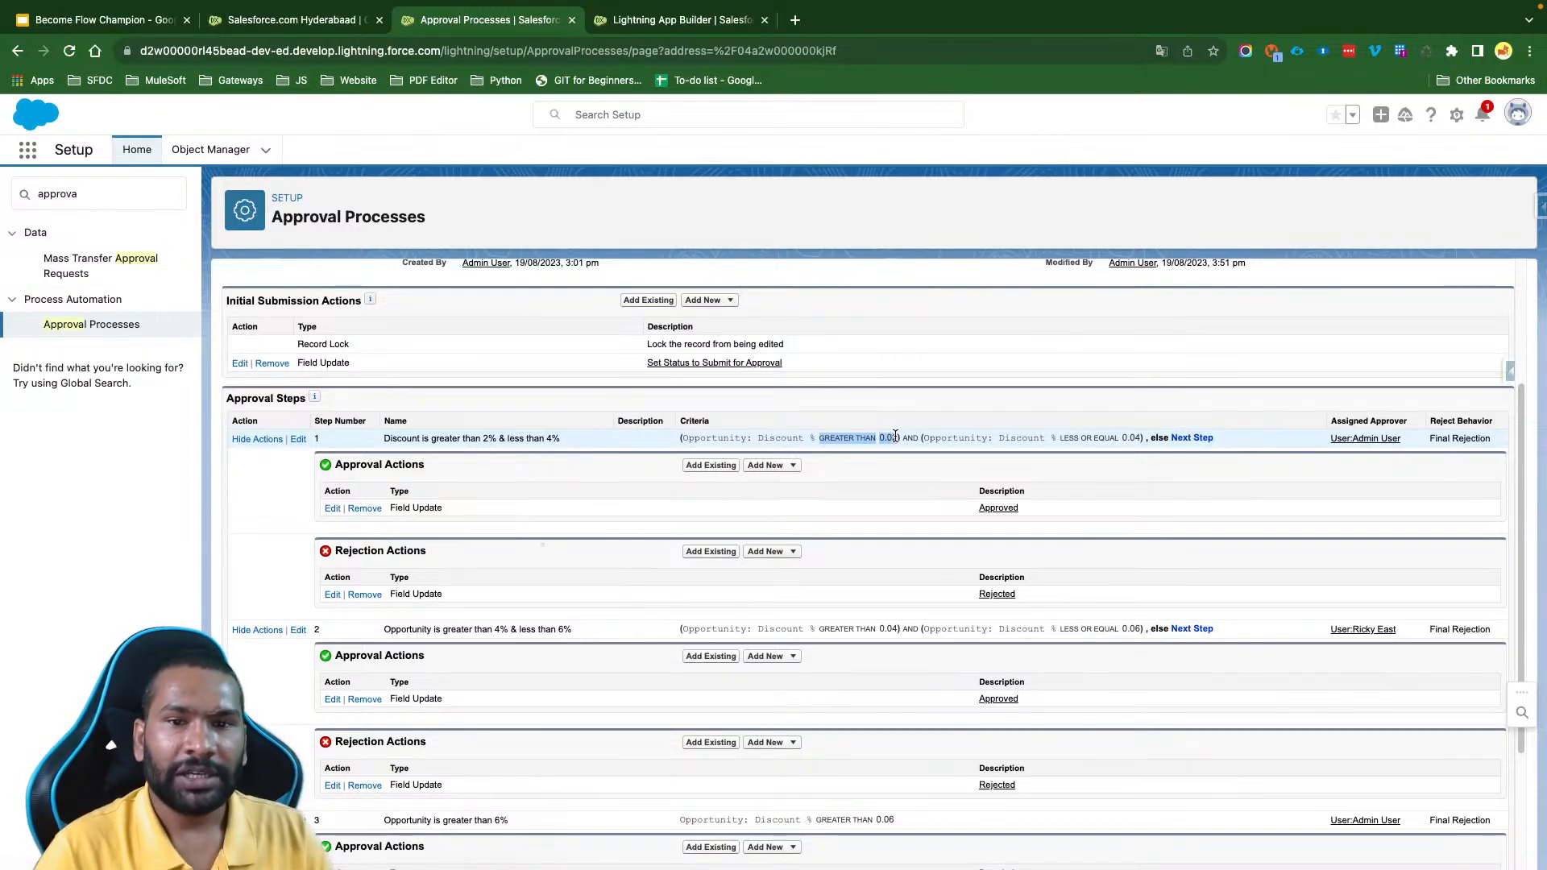
{"action": "left_click", "coordinate": [895, 436]}
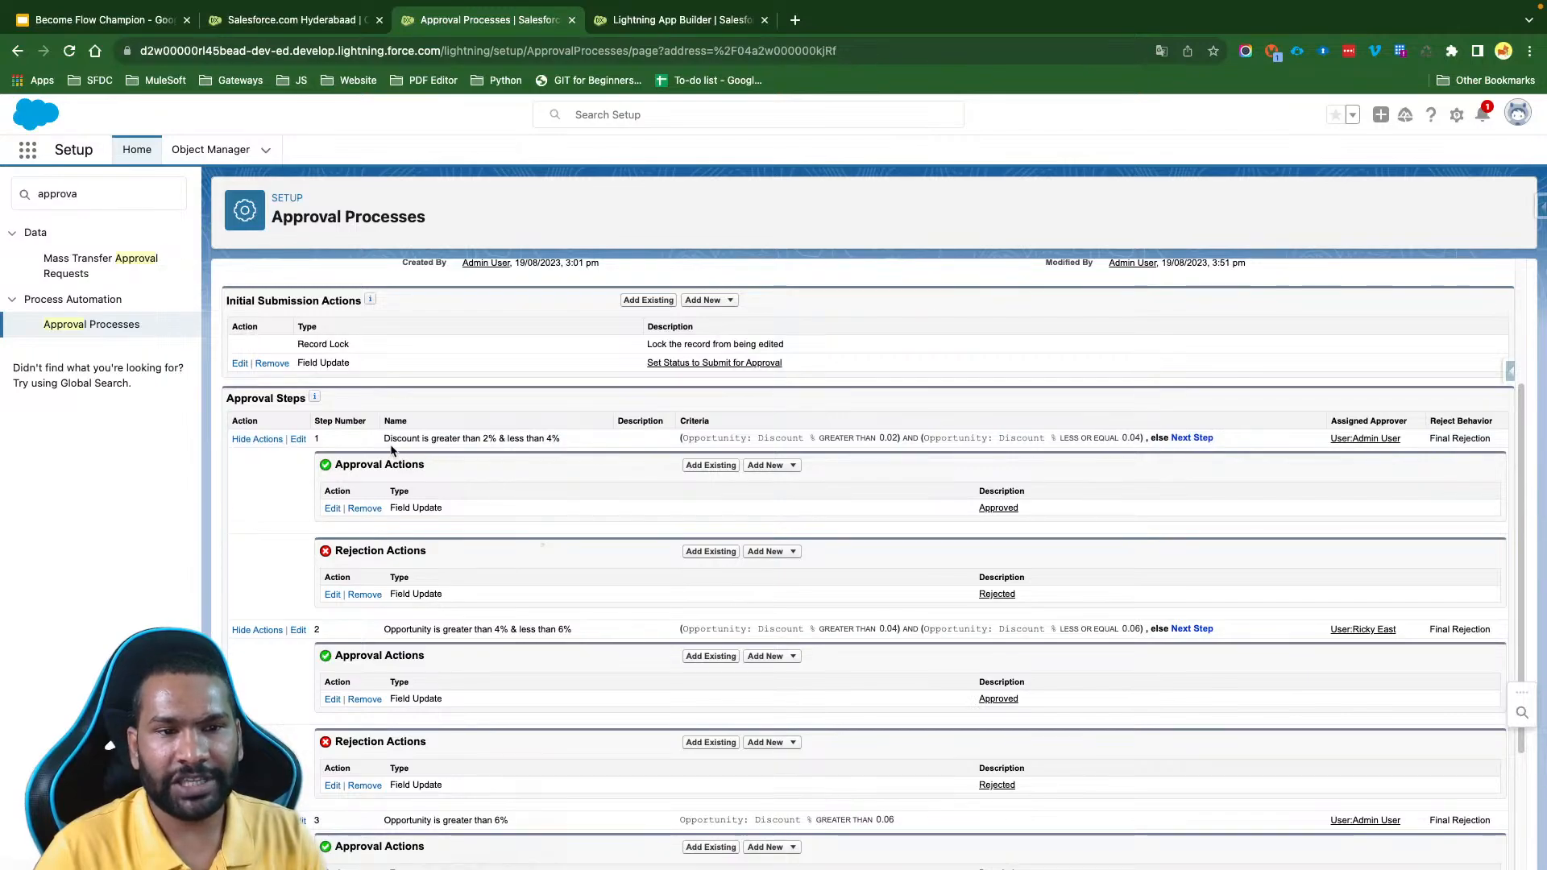
{"action": "left_click_drag", "start_coordinate": [384, 437], "coordinate": [558, 435]}
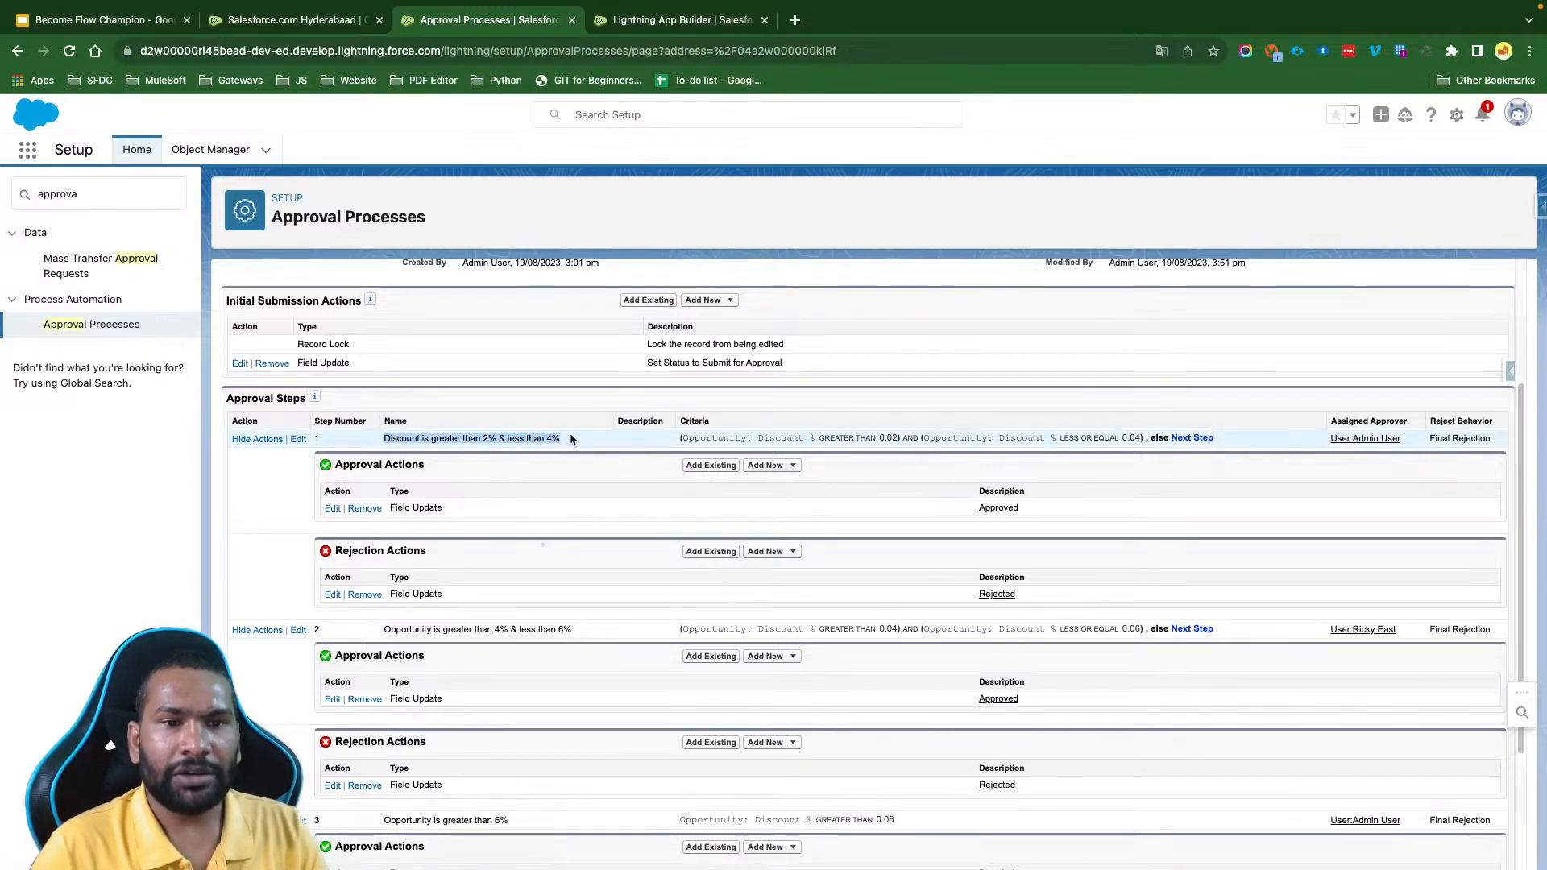
{"action": "left_click", "coordinate": [570, 435]}
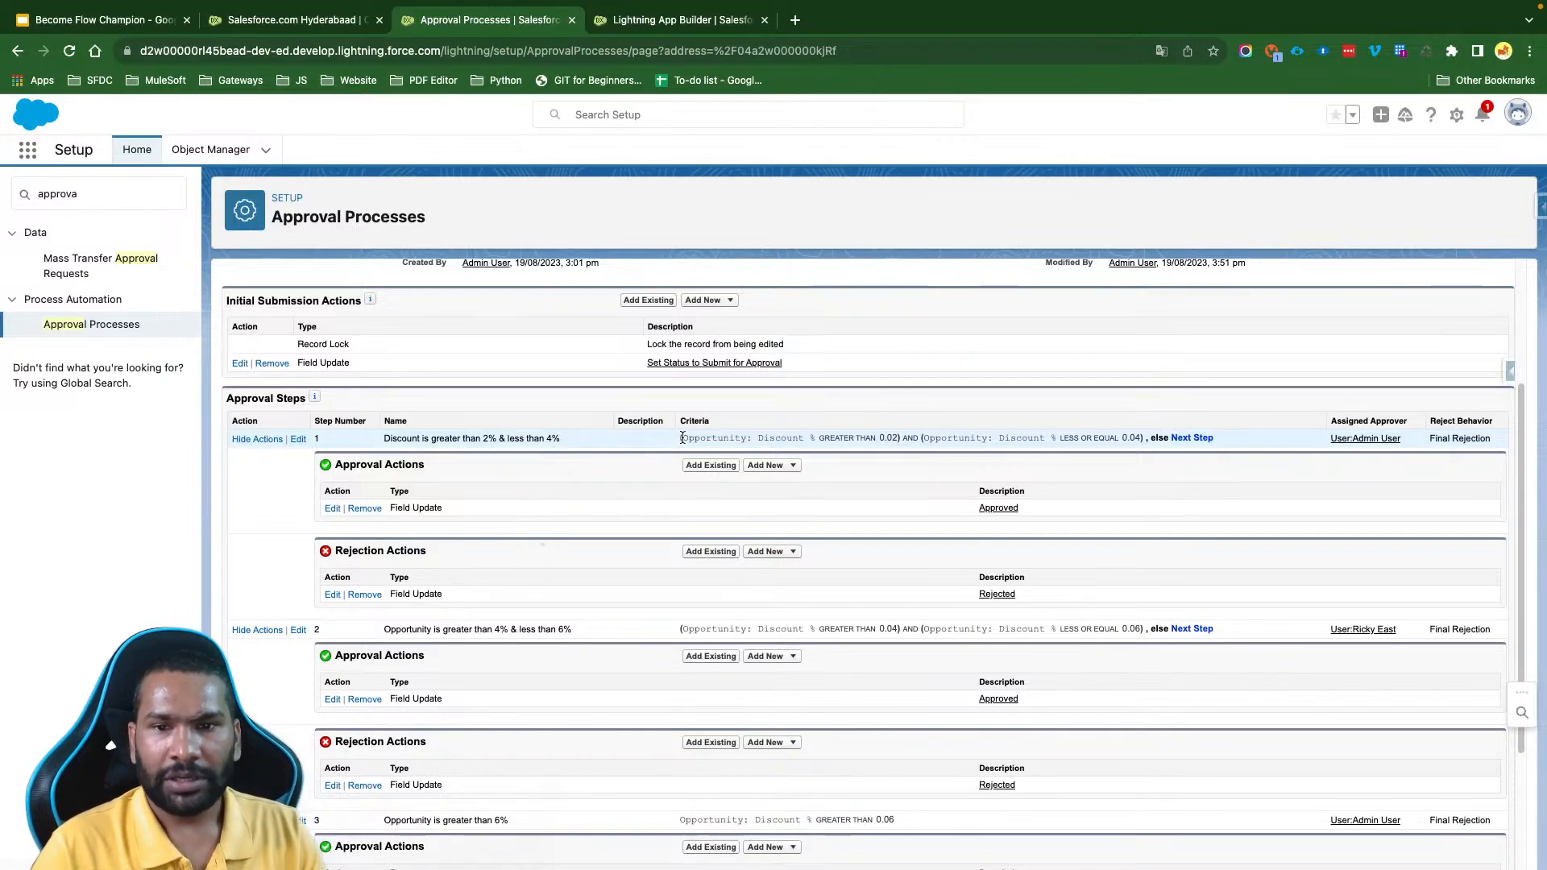
{"action": "left_click_drag", "start_coordinate": [683, 437], "coordinate": [1278, 435]}
{"action": "left_click", "coordinate": [1278, 435]}
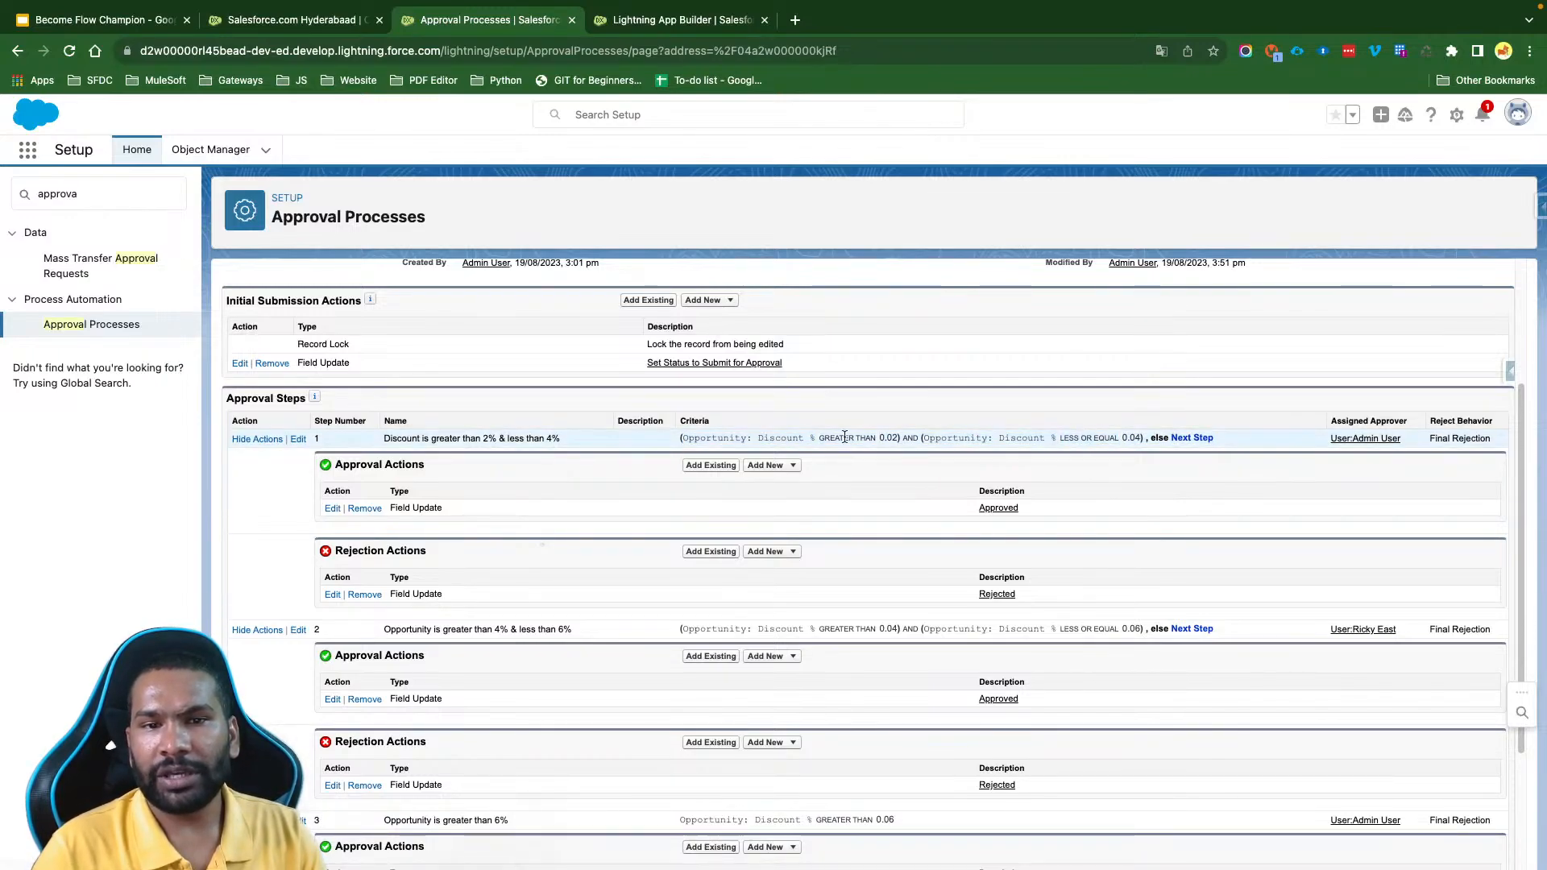
{"action": "left_click_drag", "start_coordinate": [683, 437], "coordinate": [995, 438]}
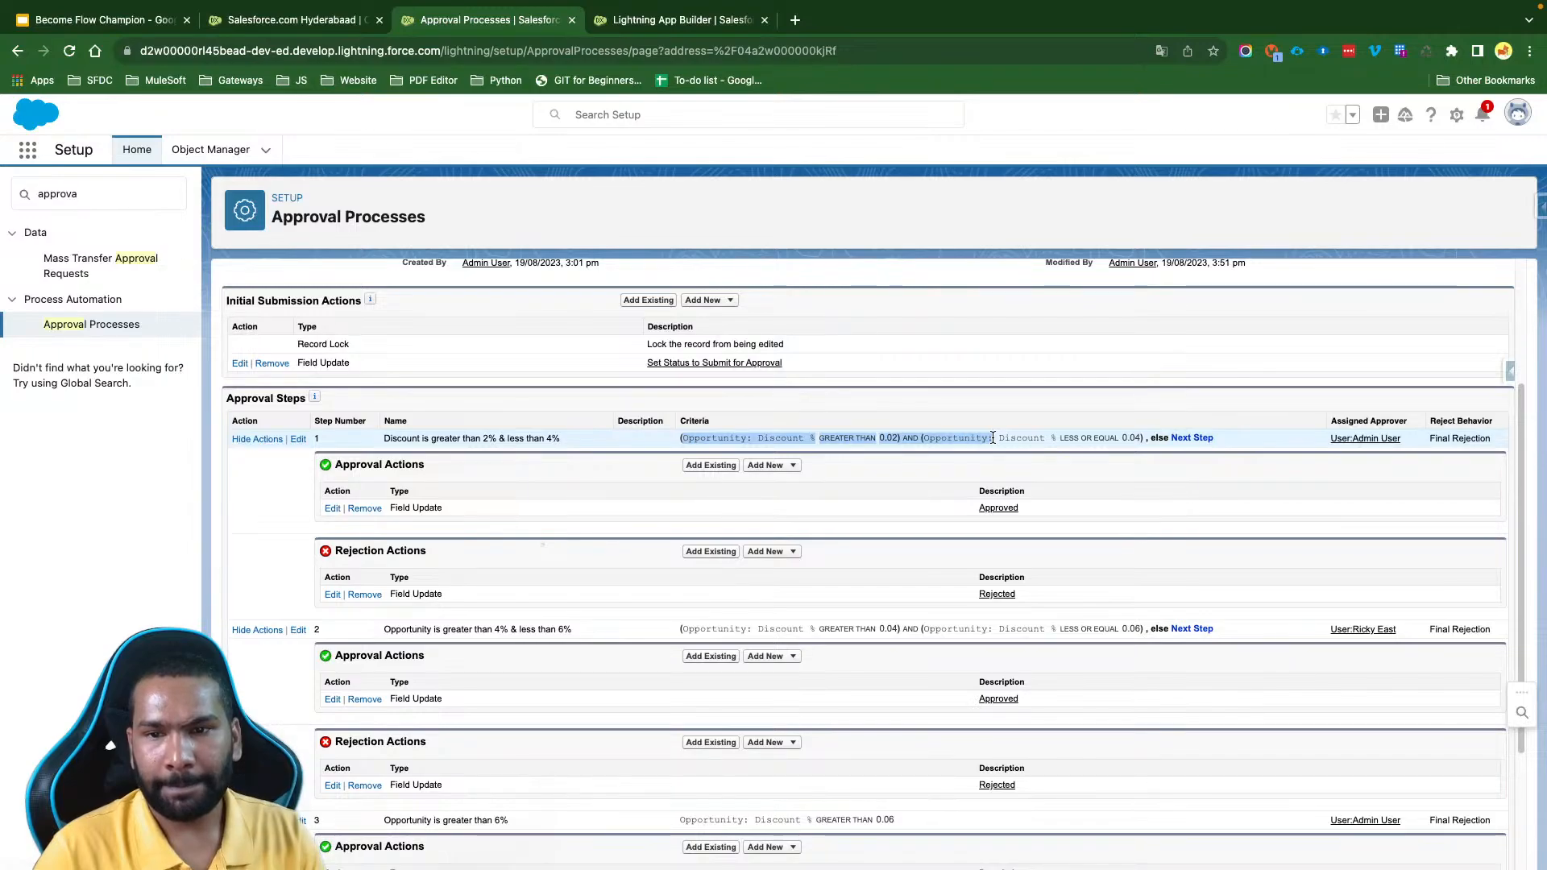
{"action": "left_click", "coordinate": [1135, 441]}
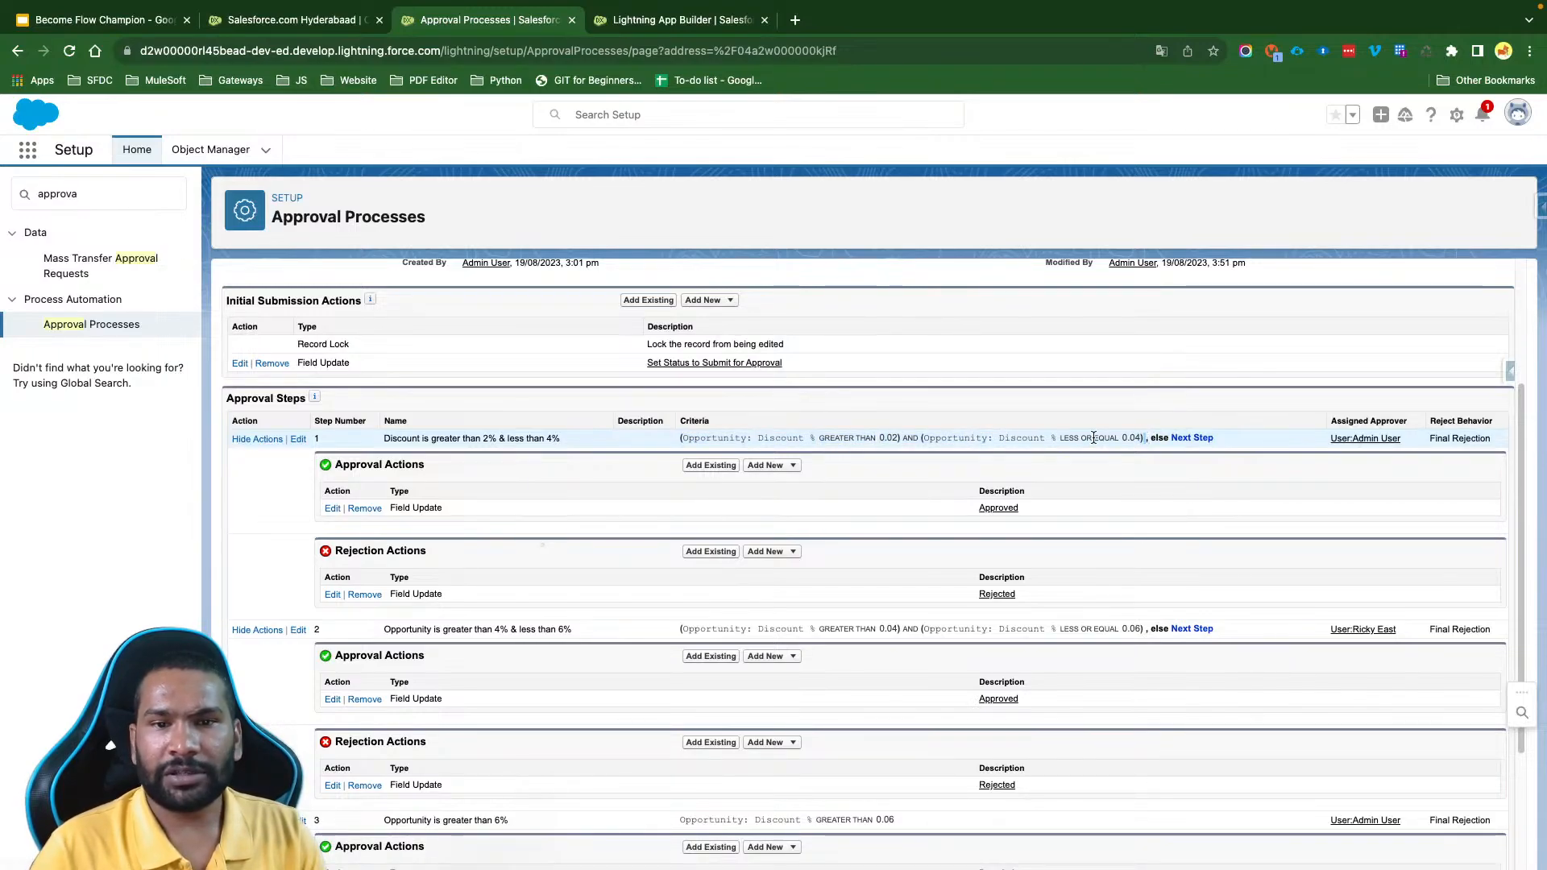
{"action": "left_click_drag", "start_coordinate": [1093, 437], "coordinate": [674, 441]}
{"action": "triple_click", "coordinate": [1189, 437]}
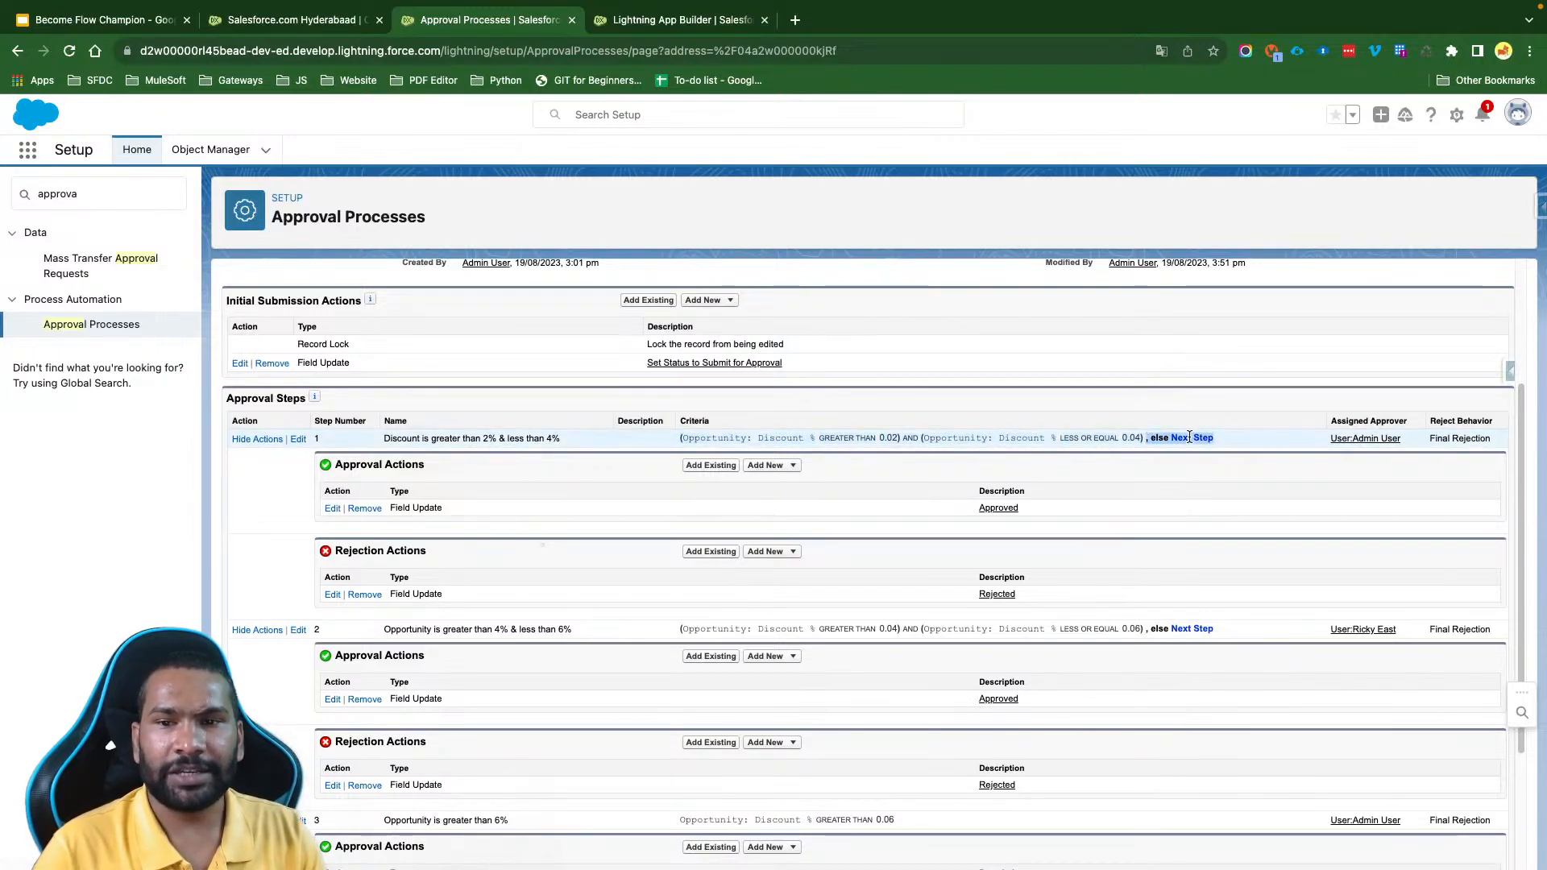
- Examine the names and discount criteria of the second and third approval steps, including the second step's next-step rule
{"action": "left_click", "coordinate": [386, 629]}
{"action": "left_click_drag", "start_coordinate": [382, 634], "coordinate": [575, 633]}
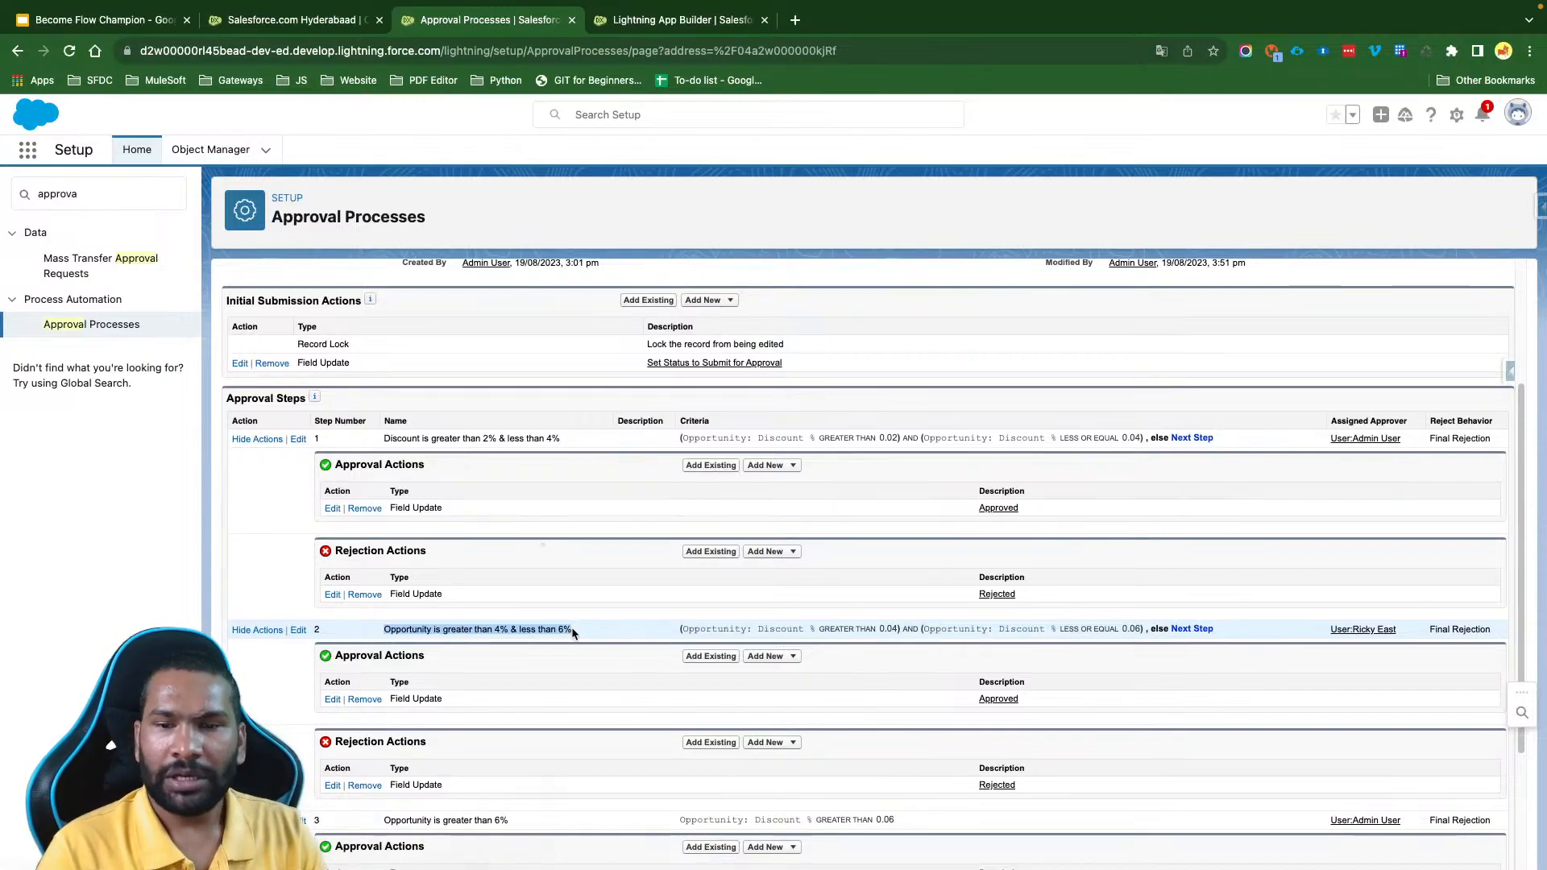
{"action": "double_click", "coordinate": [780, 629]}
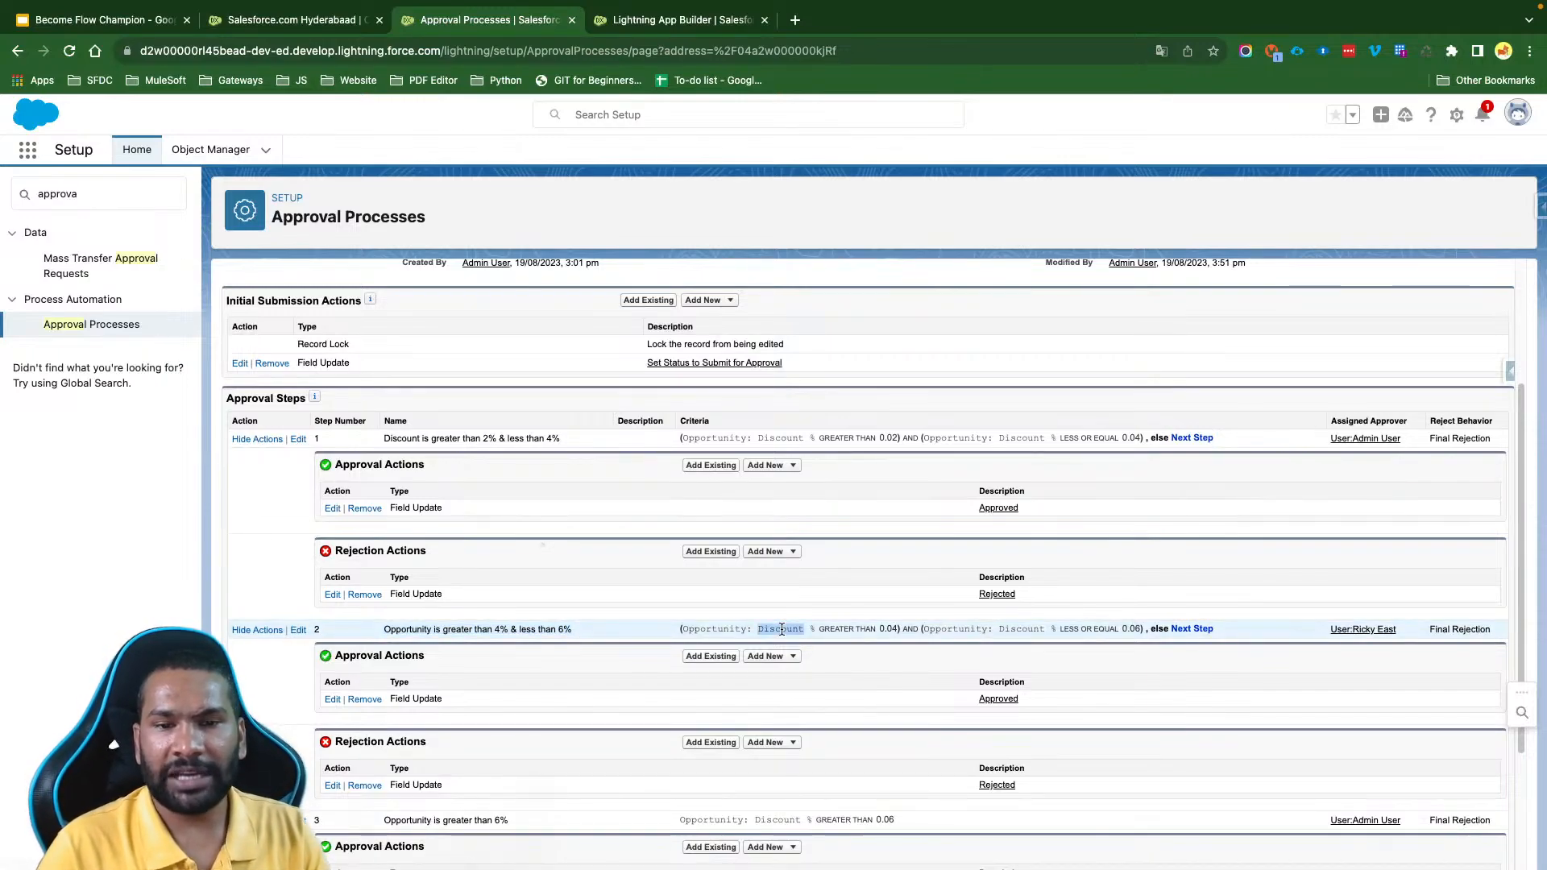
{"action": "scroll", "coordinate": [1241, 466], "scroll_direction": "down", "scroll_amount": 3}
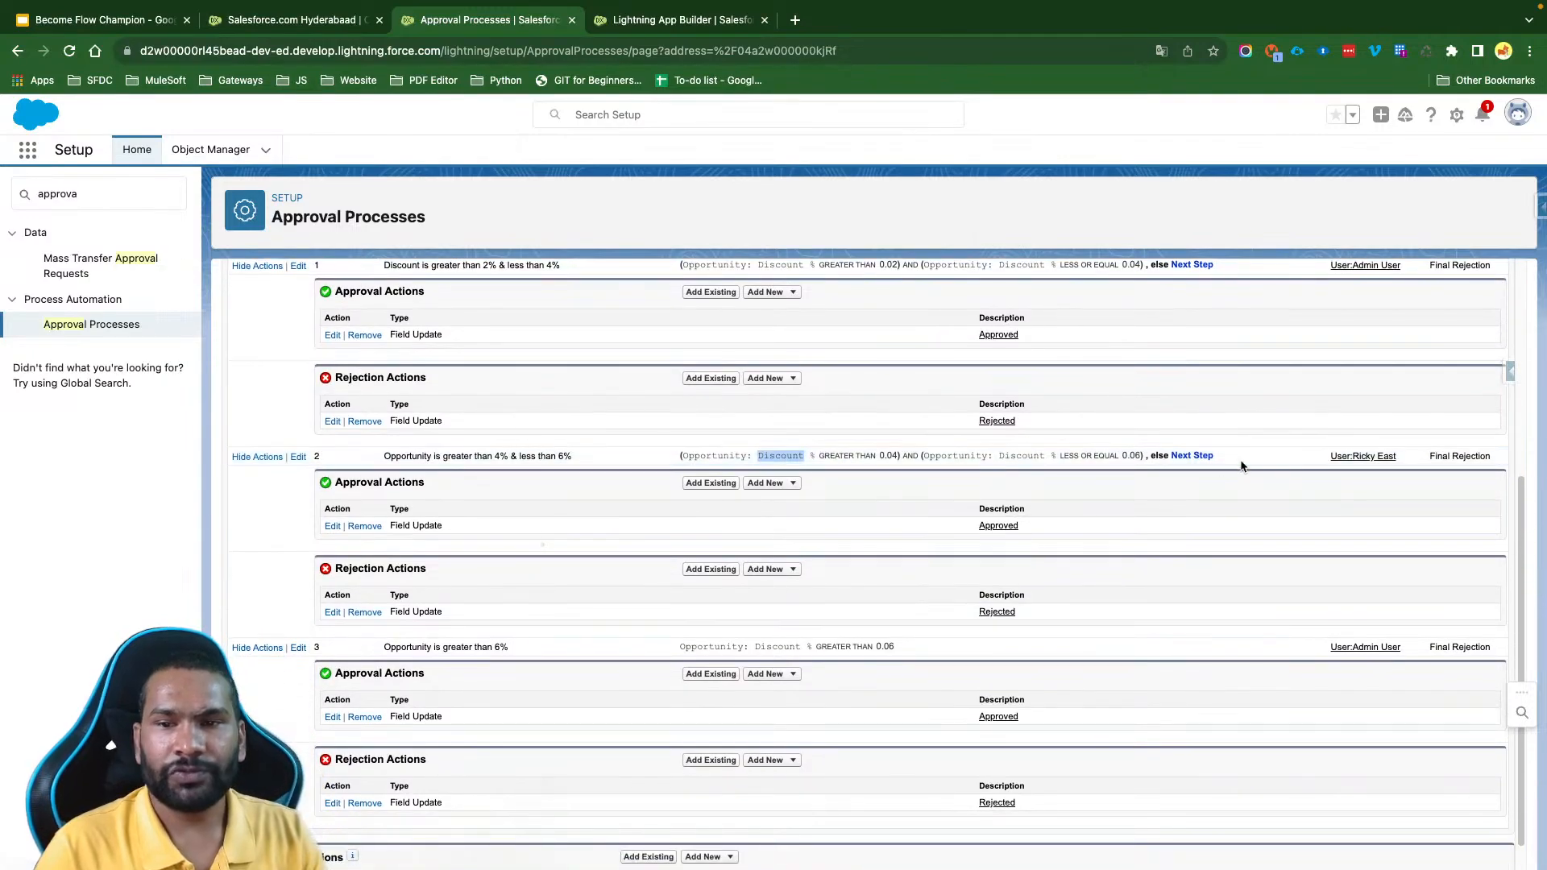
{"action": "left_click", "coordinate": [1105, 455]}
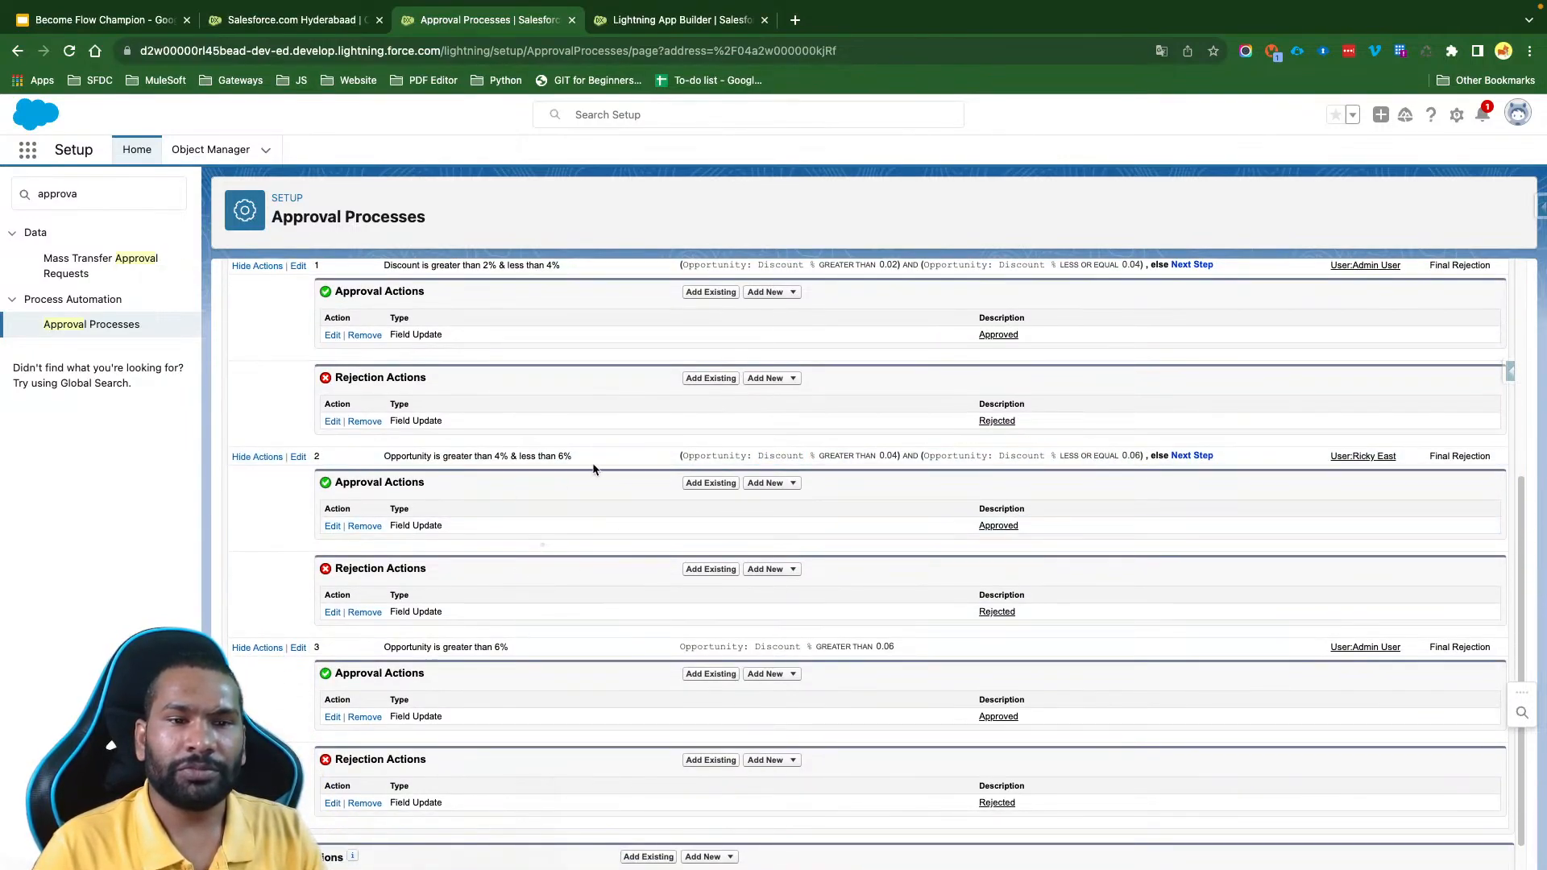
{"action": "left_click_drag", "start_coordinate": [574, 456], "coordinate": [386, 455]}
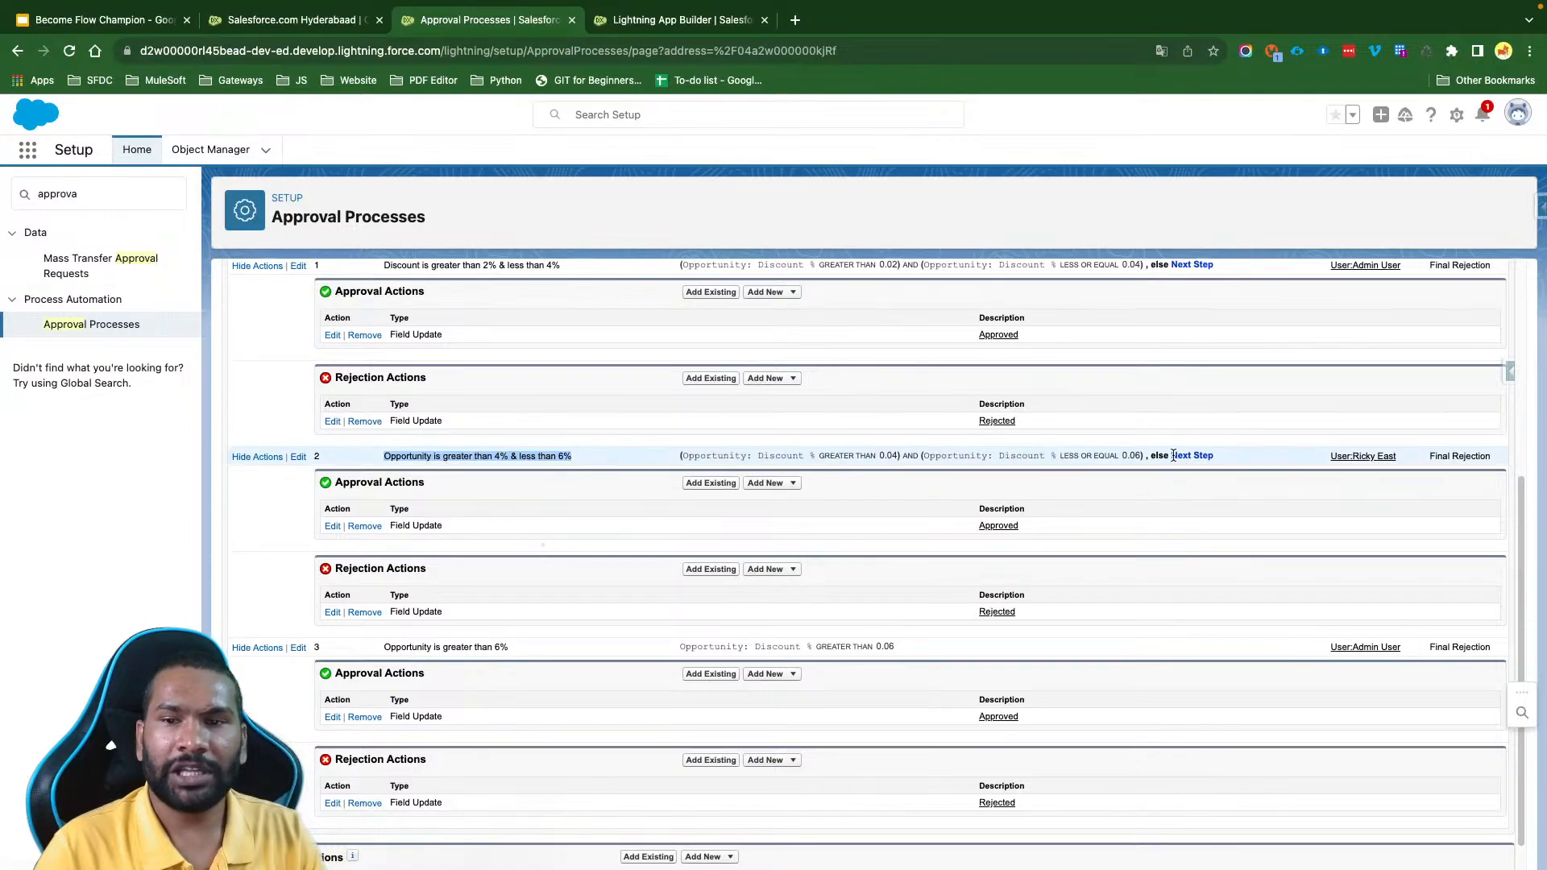
{"action": "left_click_drag", "start_coordinate": [1169, 455], "coordinate": [1230, 459]}
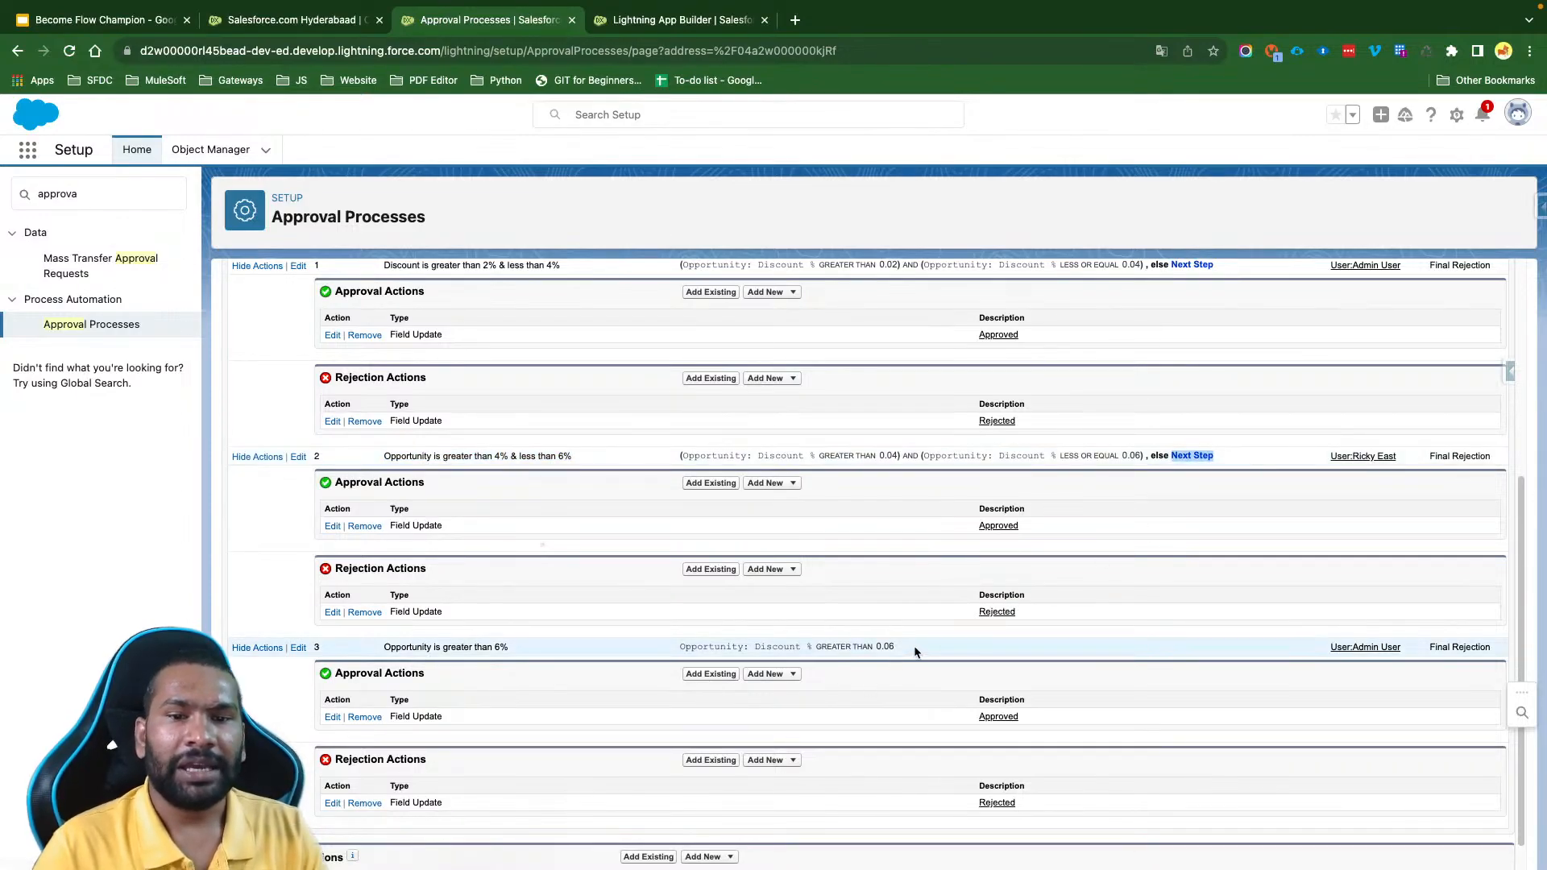
{"action": "left_click_drag", "start_coordinate": [896, 647], "coordinate": [673, 646]}
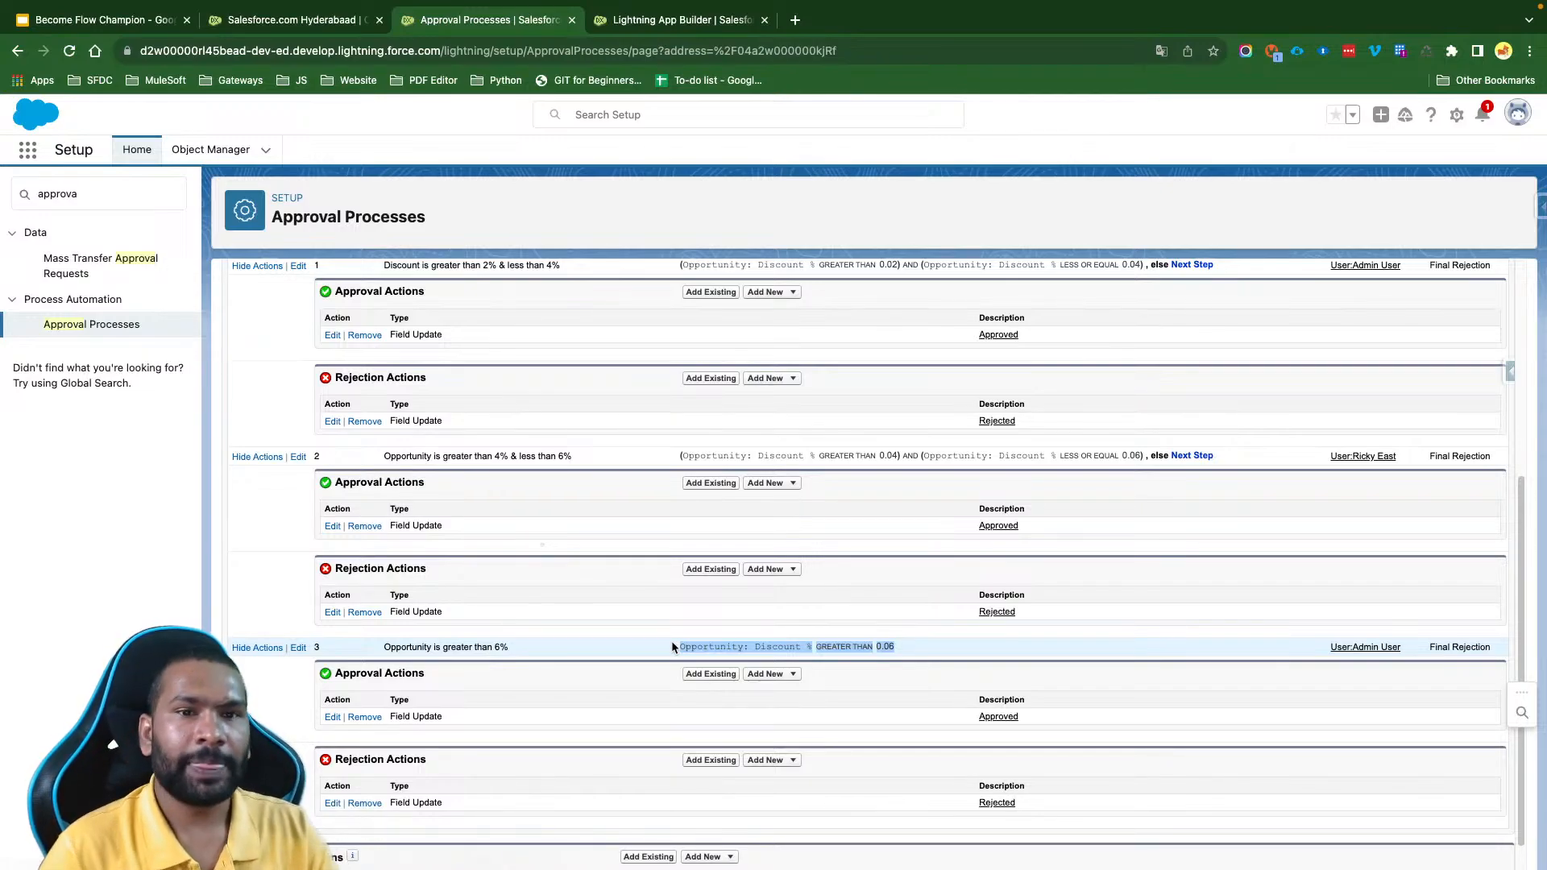
{"action": "scroll", "coordinate": [673, 647], "scroll_direction": "up", "scroll_amount": 5}
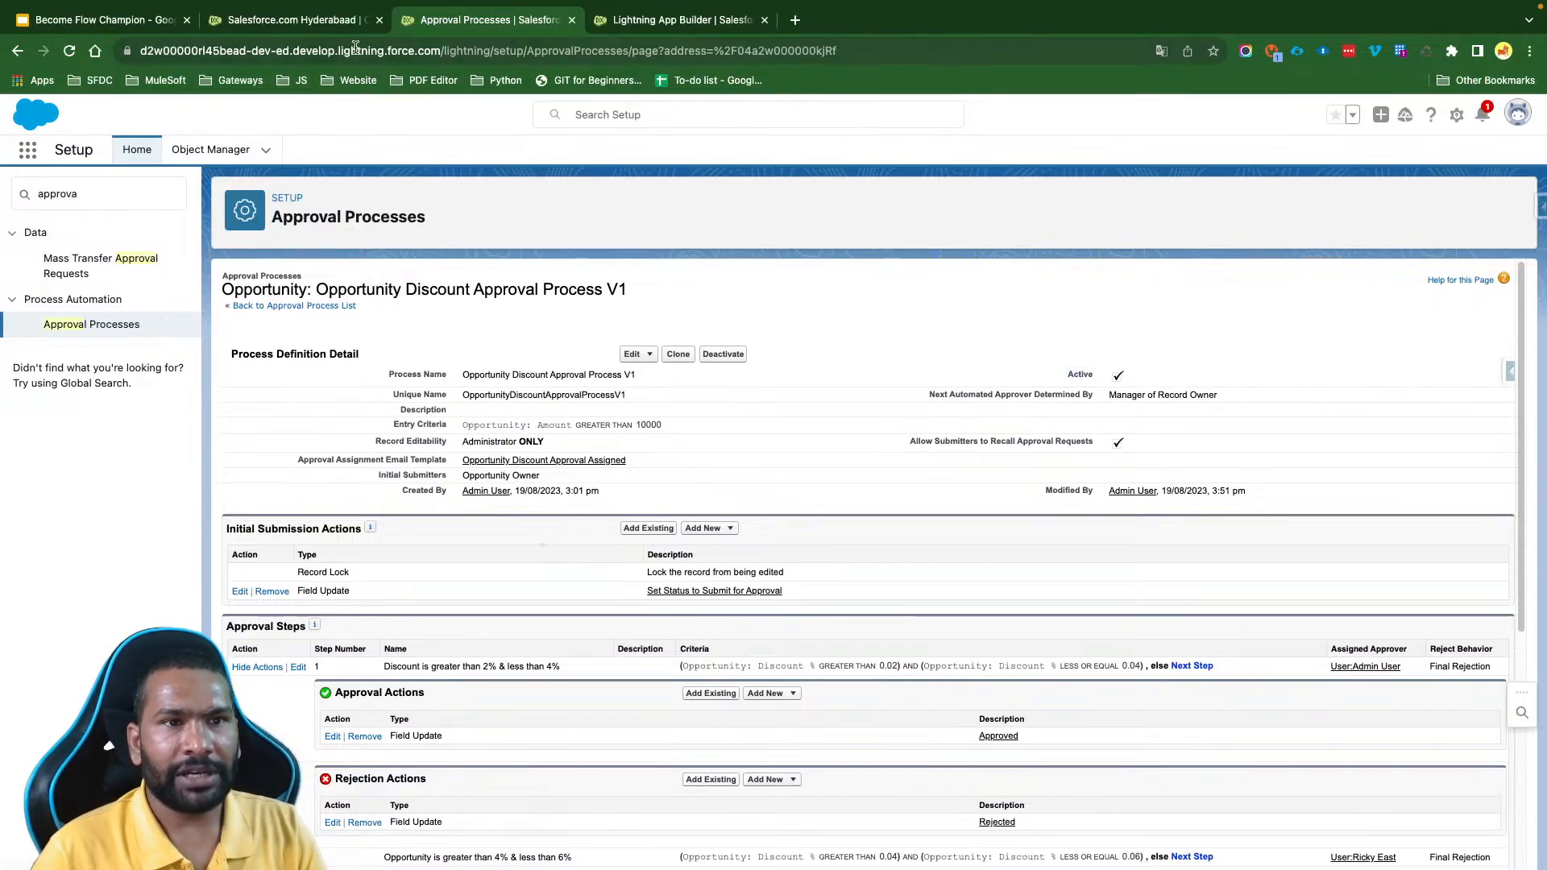
- Inspect the amount and discount fields on the Salesforce.com Hyderabaad opportunity, opening its fields for editing and cancelling without changes
{"action": "left_click", "coordinate": [314, 20]}
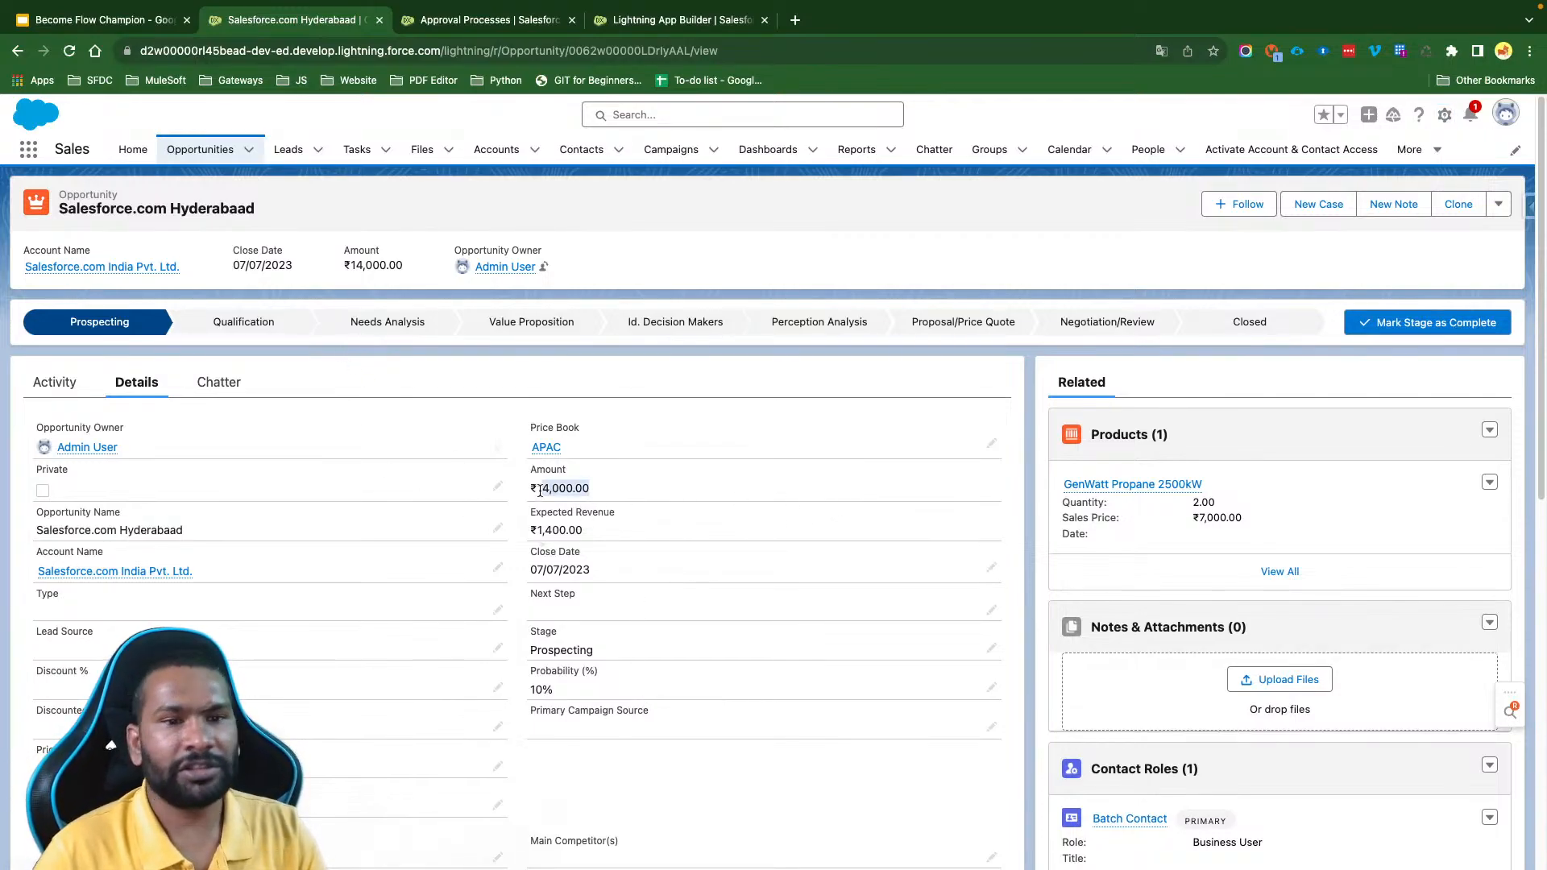
{"action": "scroll", "coordinate": [623, 480], "scroll_direction": "down", "scroll_amount": 3}
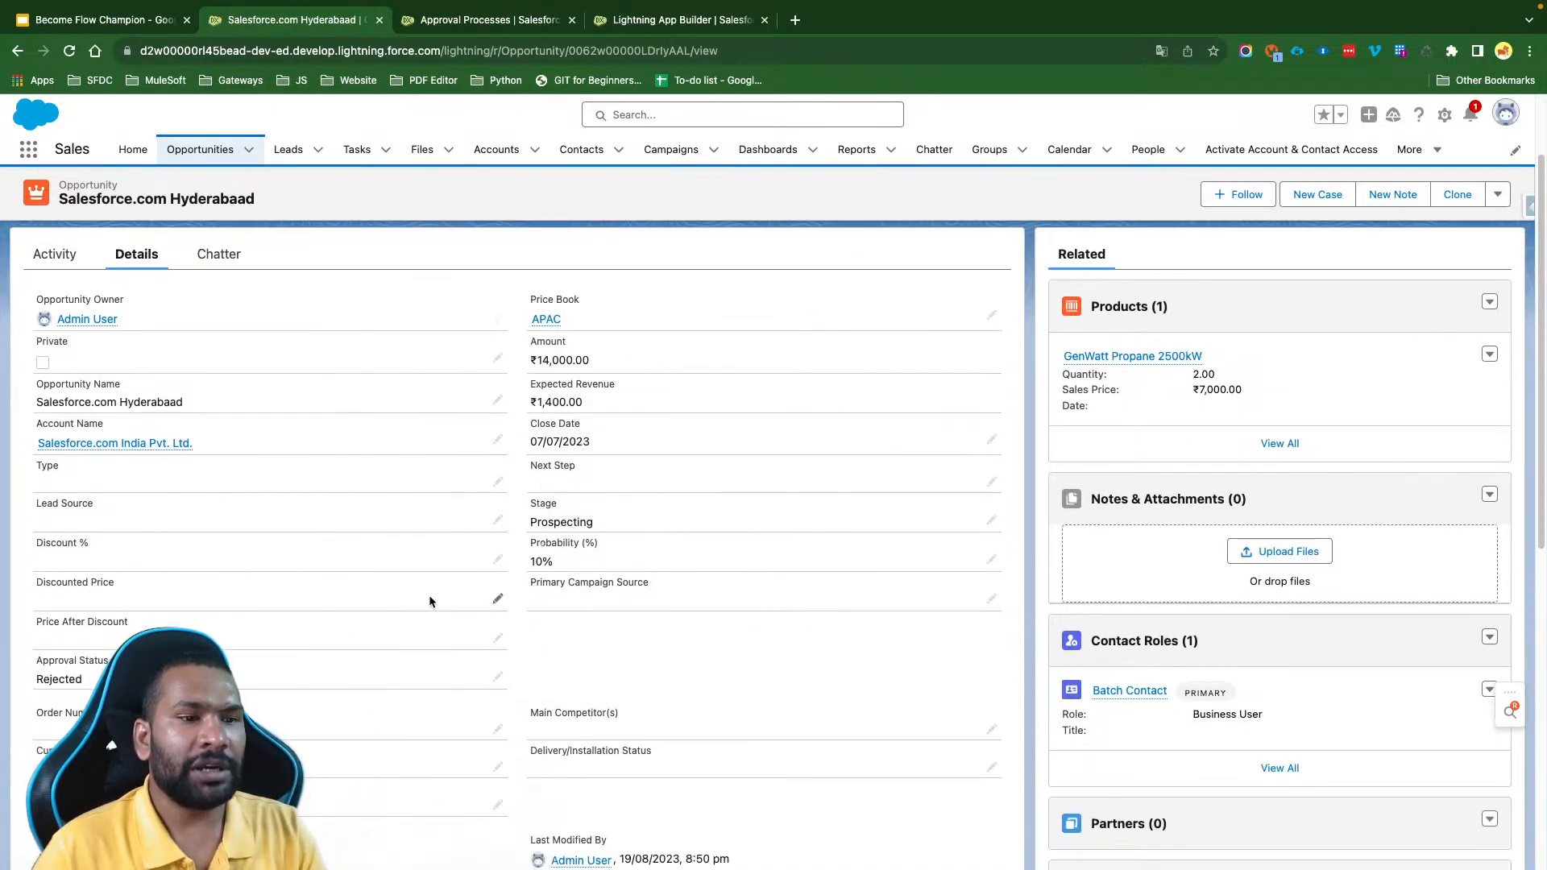
{"action": "scroll", "coordinate": [400, 655], "scroll_direction": "up", "scroll_amount": 1}
{"action": "left_click", "coordinate": [497, 517]}
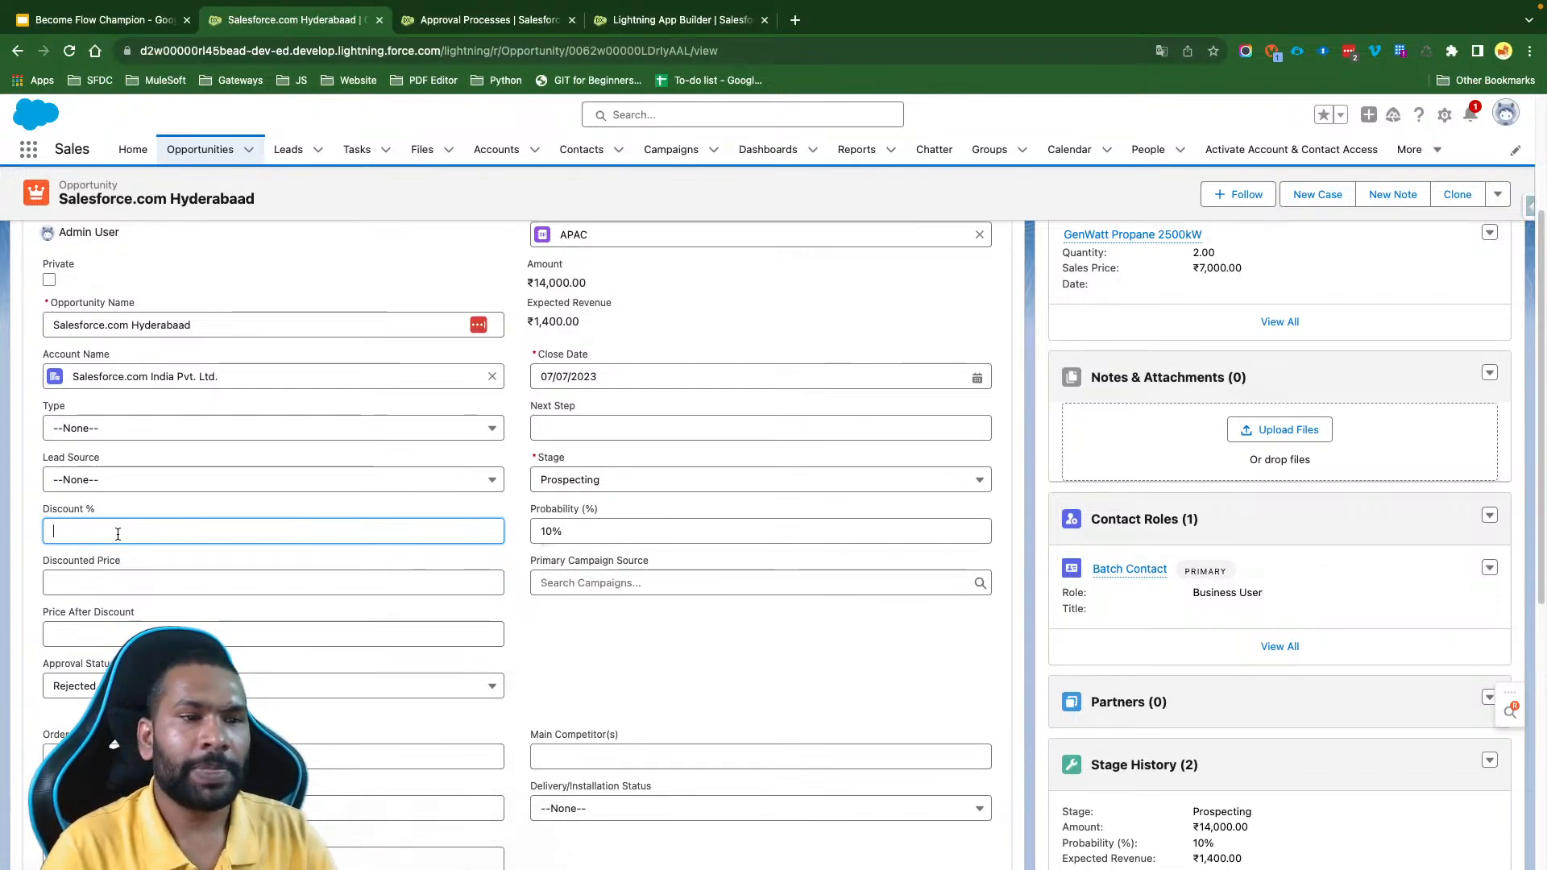
{"action": "key", "text": "Escape"}
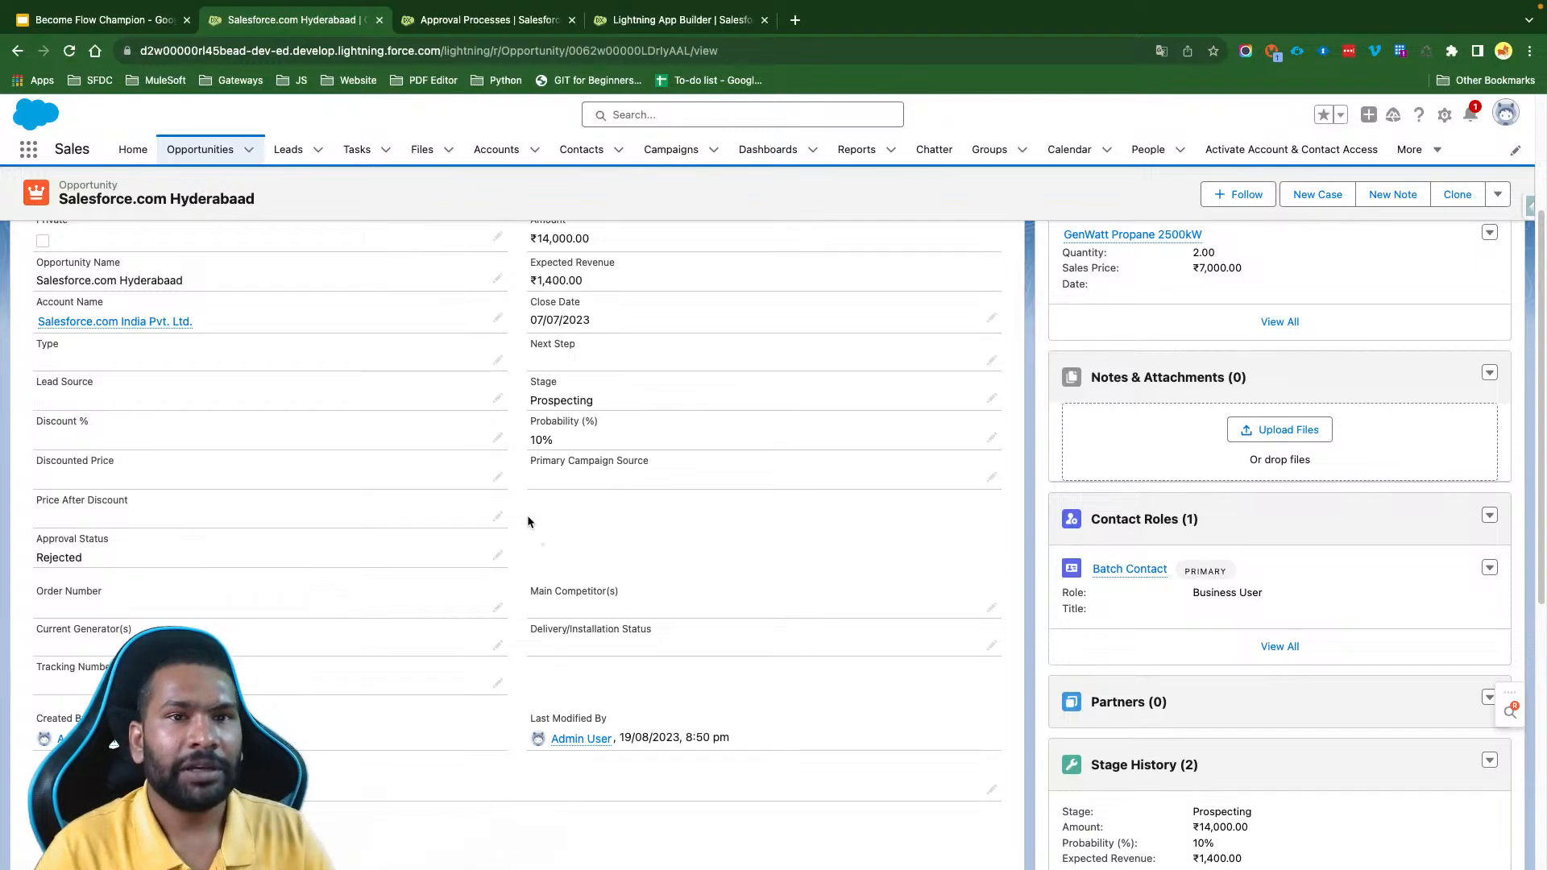
- Find the Flows page in Setup by searching for "flows" and open it
{"action": "left_click", "coordinate": [645, 19]}
{"action": "left_click", "coordinate": [111, 193]}
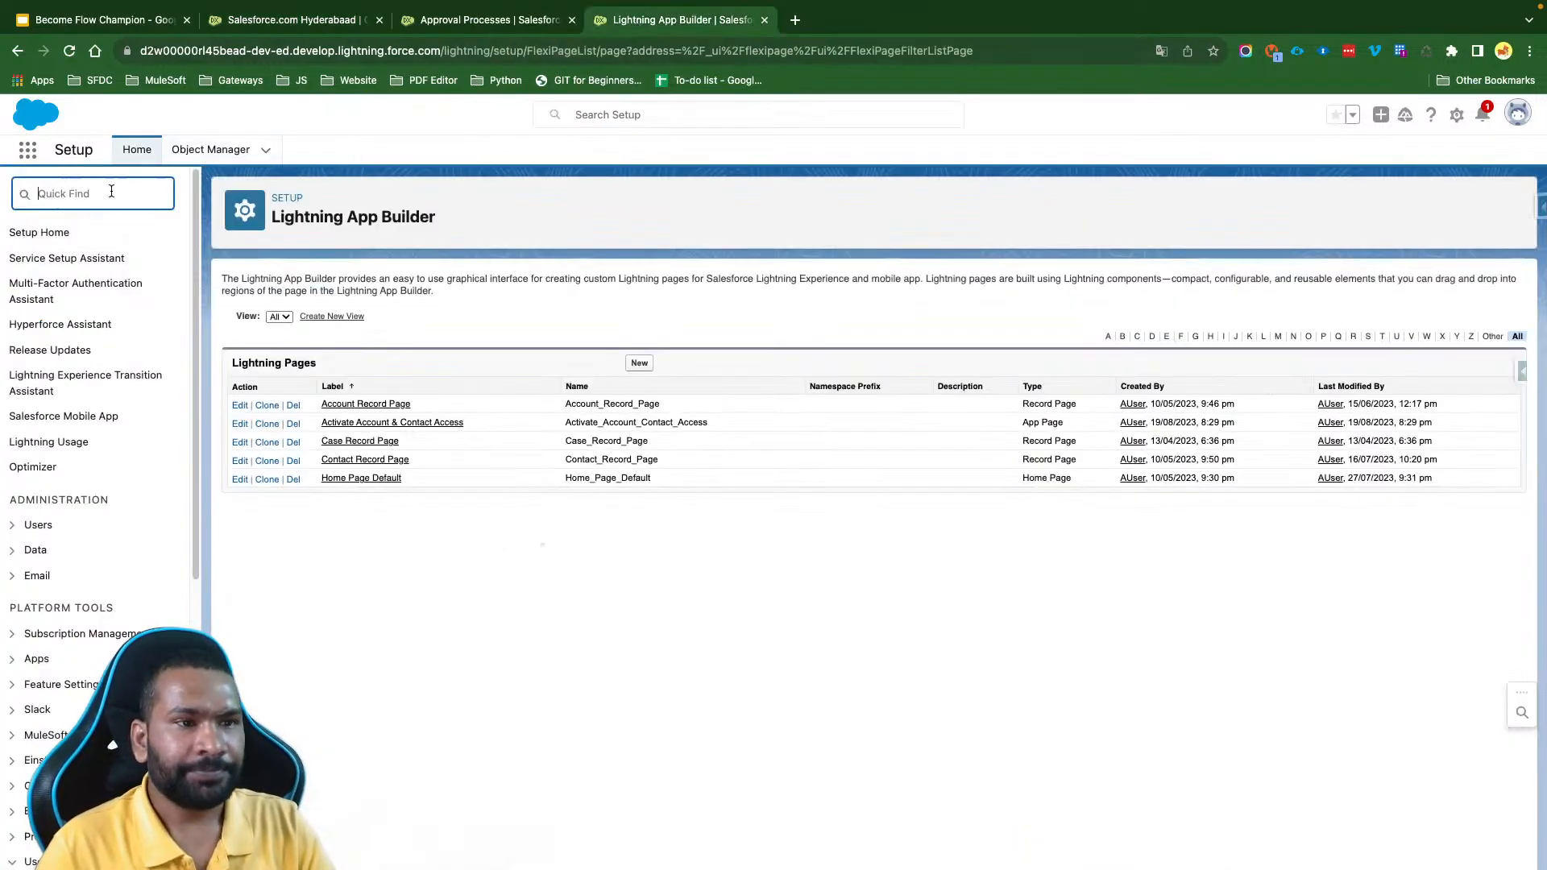
{"action": "type", "text": "flows"}
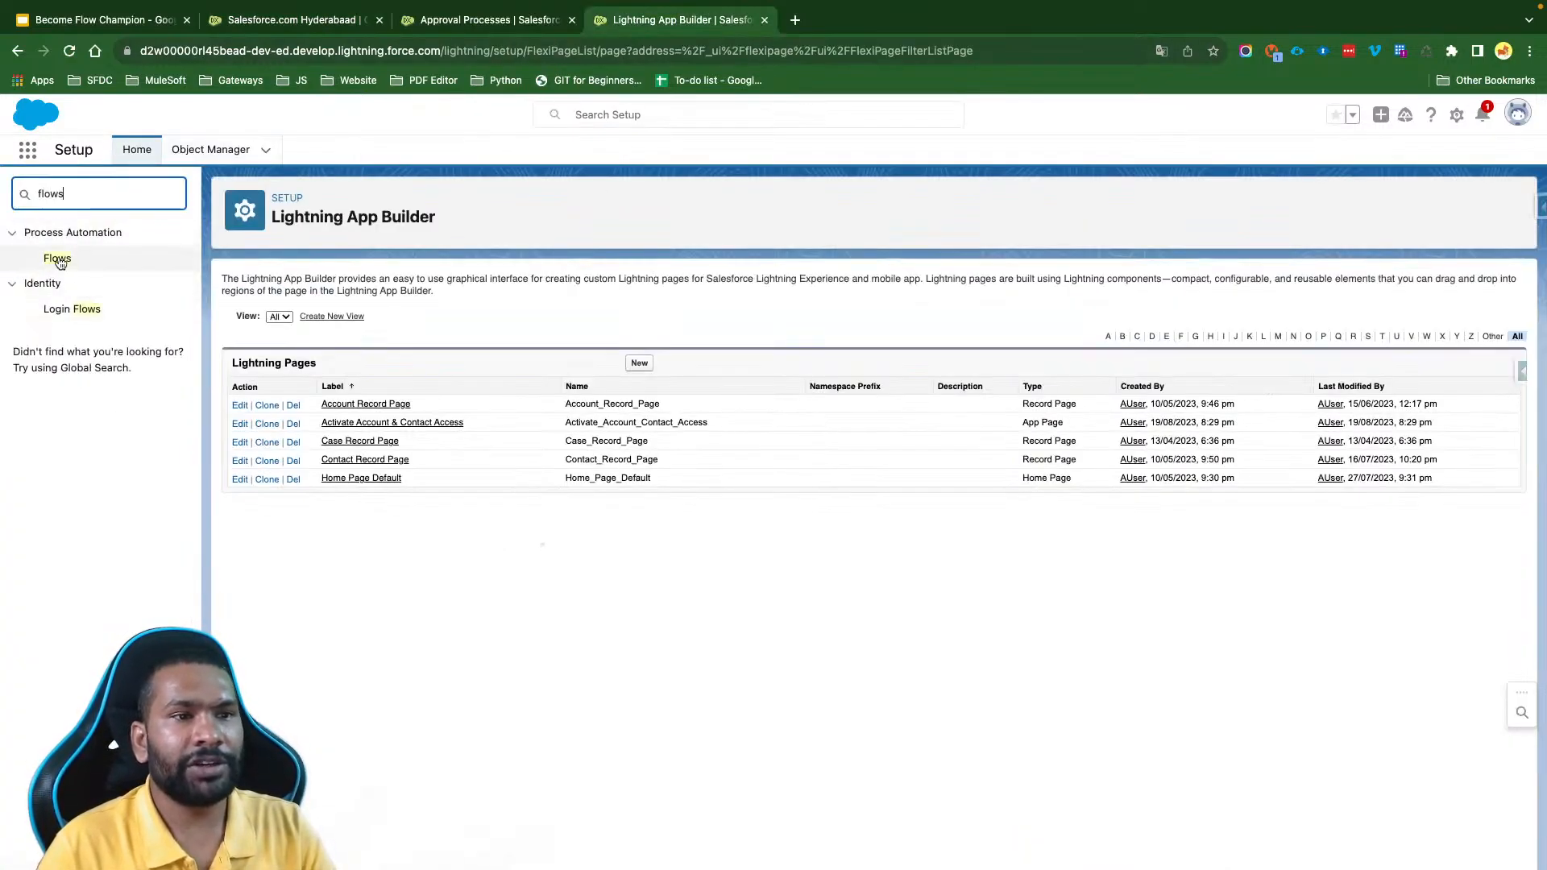
{"action": "left_click", "coordinate": [57, 258]}
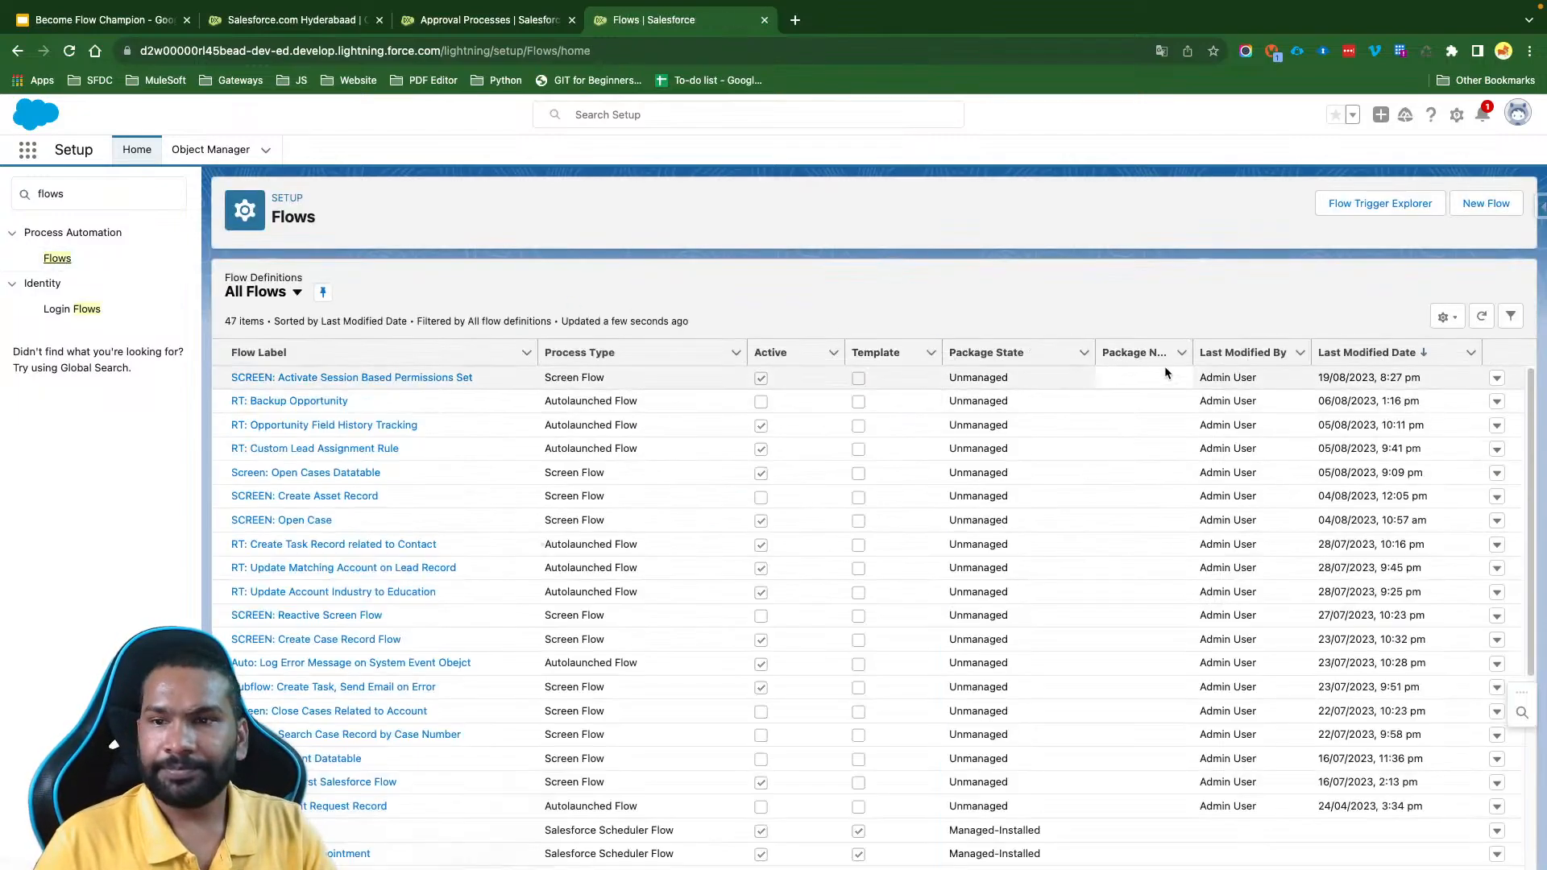
- Create a new Record-Triggered Flow and set its triggering object to Opportunity
{"action": "left_click", "coordinate": [1483, 205]}
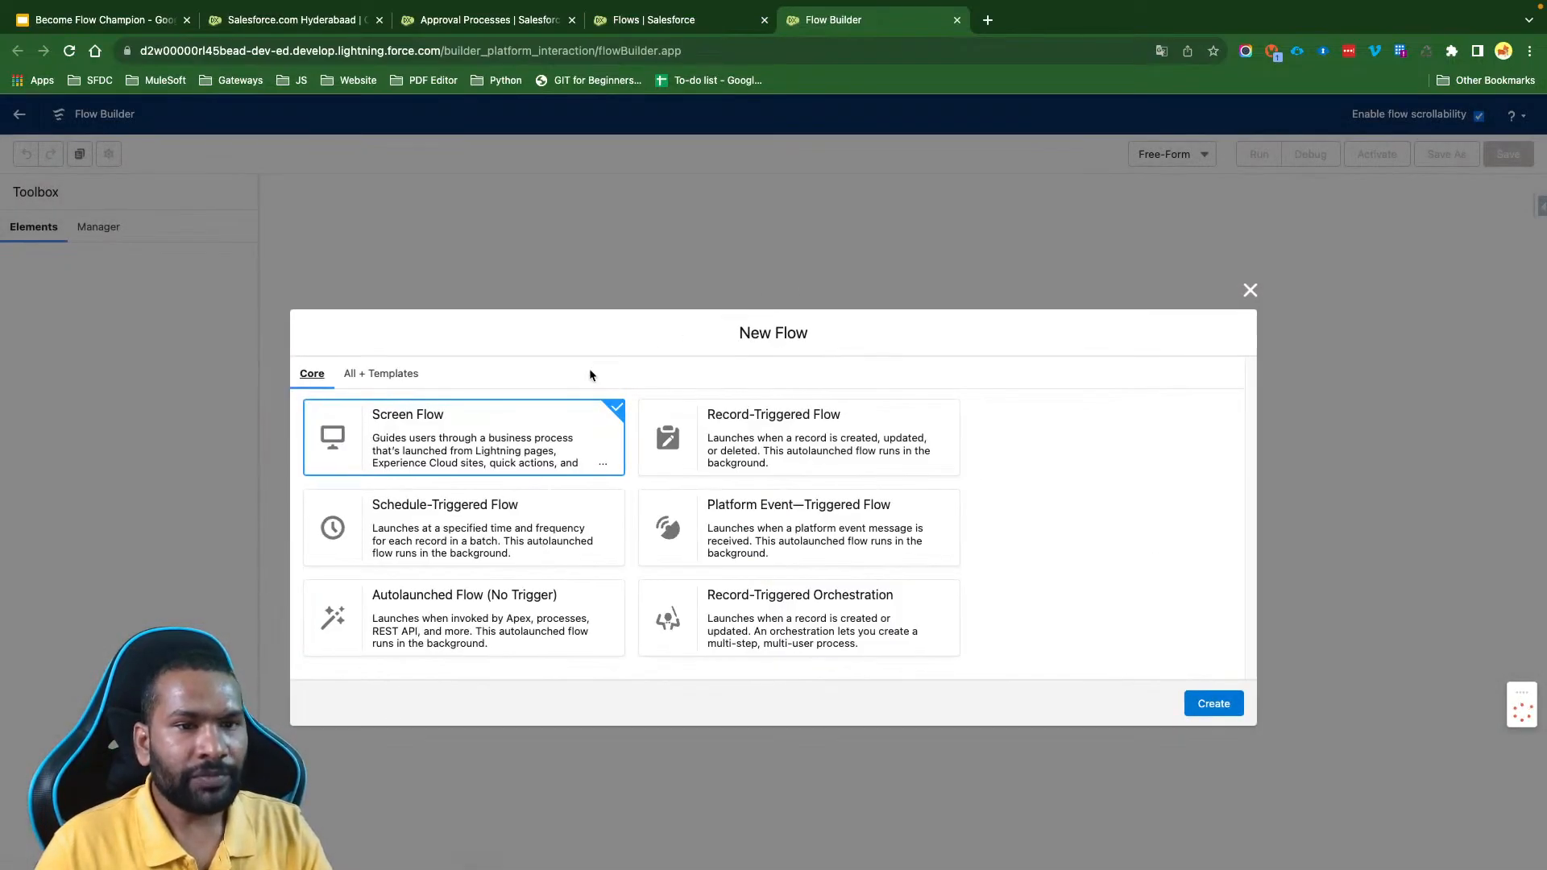
{"action": "left_click", "coordinate": [877, 442]}
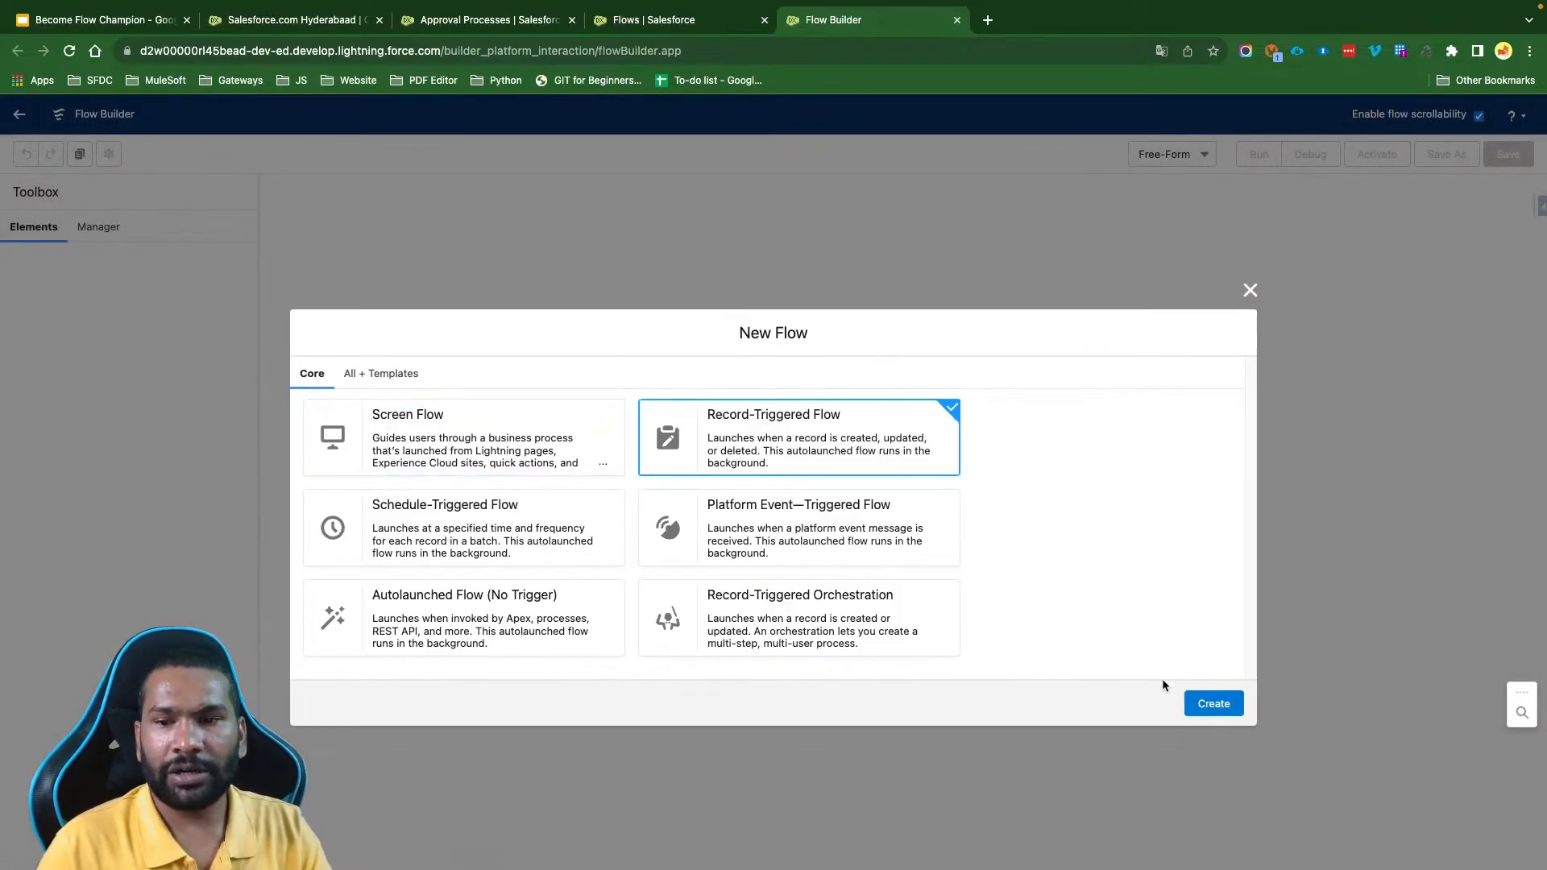
{"action": "left_click", "coordinate": [1213, 704]}
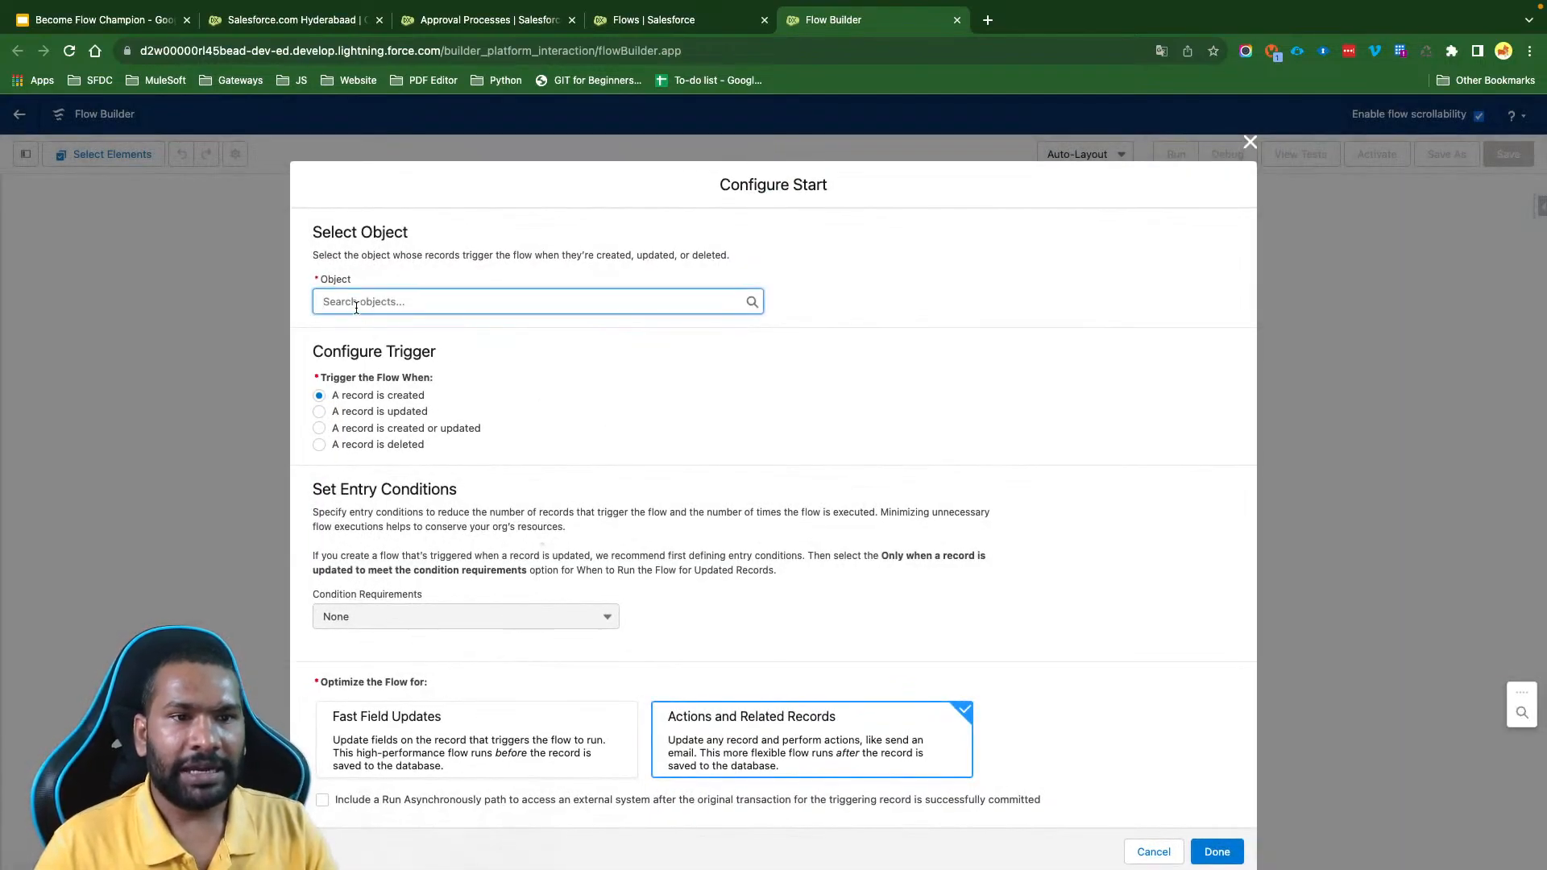
{"action": "left_click", "coordinate": [356, 308]}
{"action": "type", "text": "Opport"}
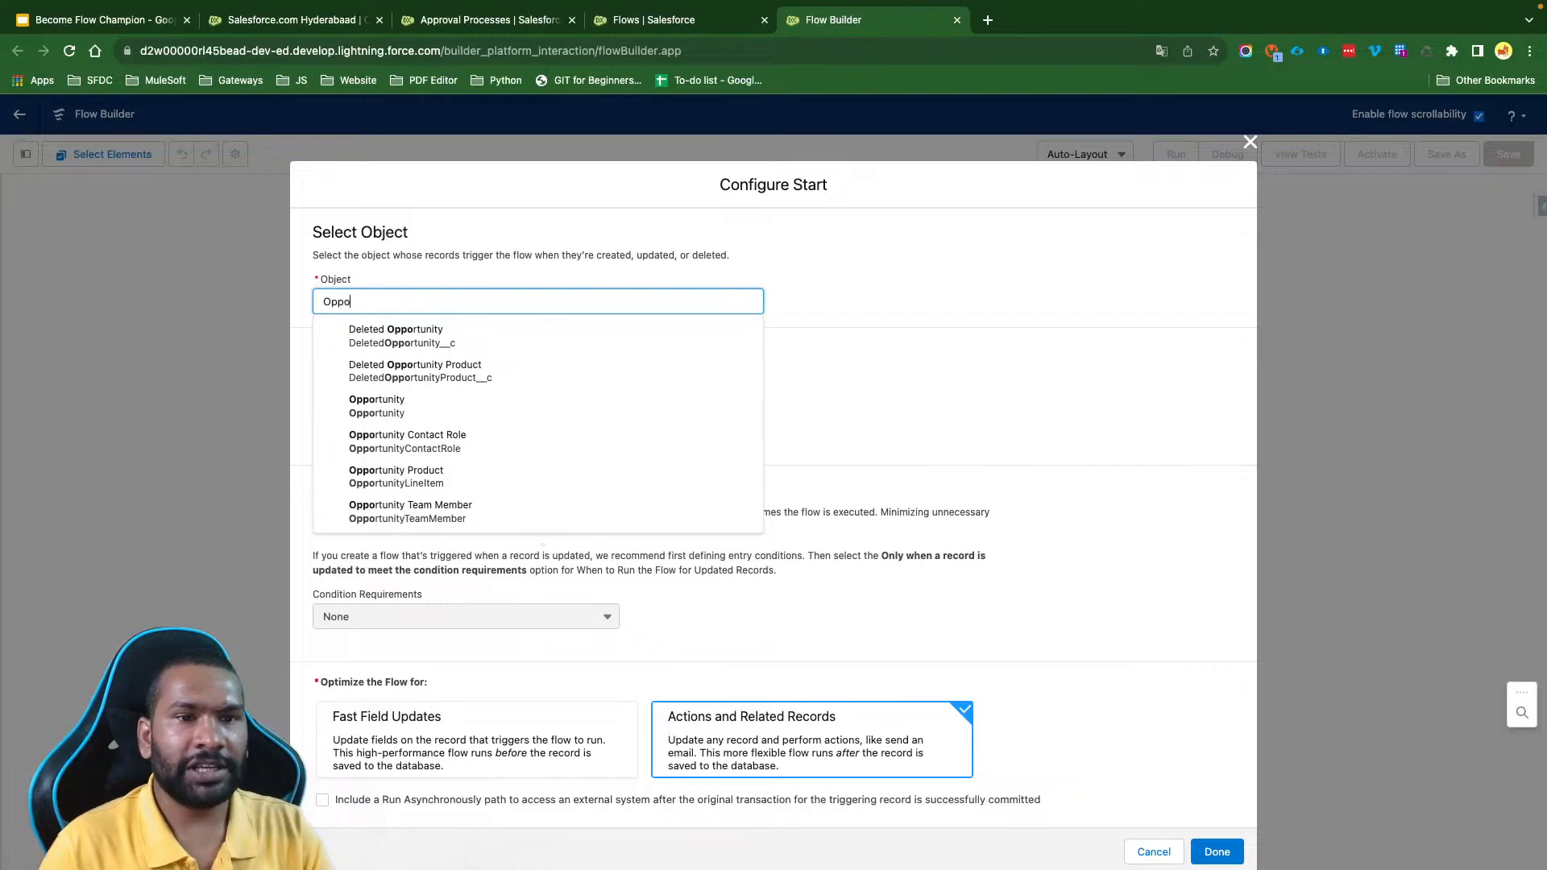
{"action": "left_click", "coordinate": [416, 415]}
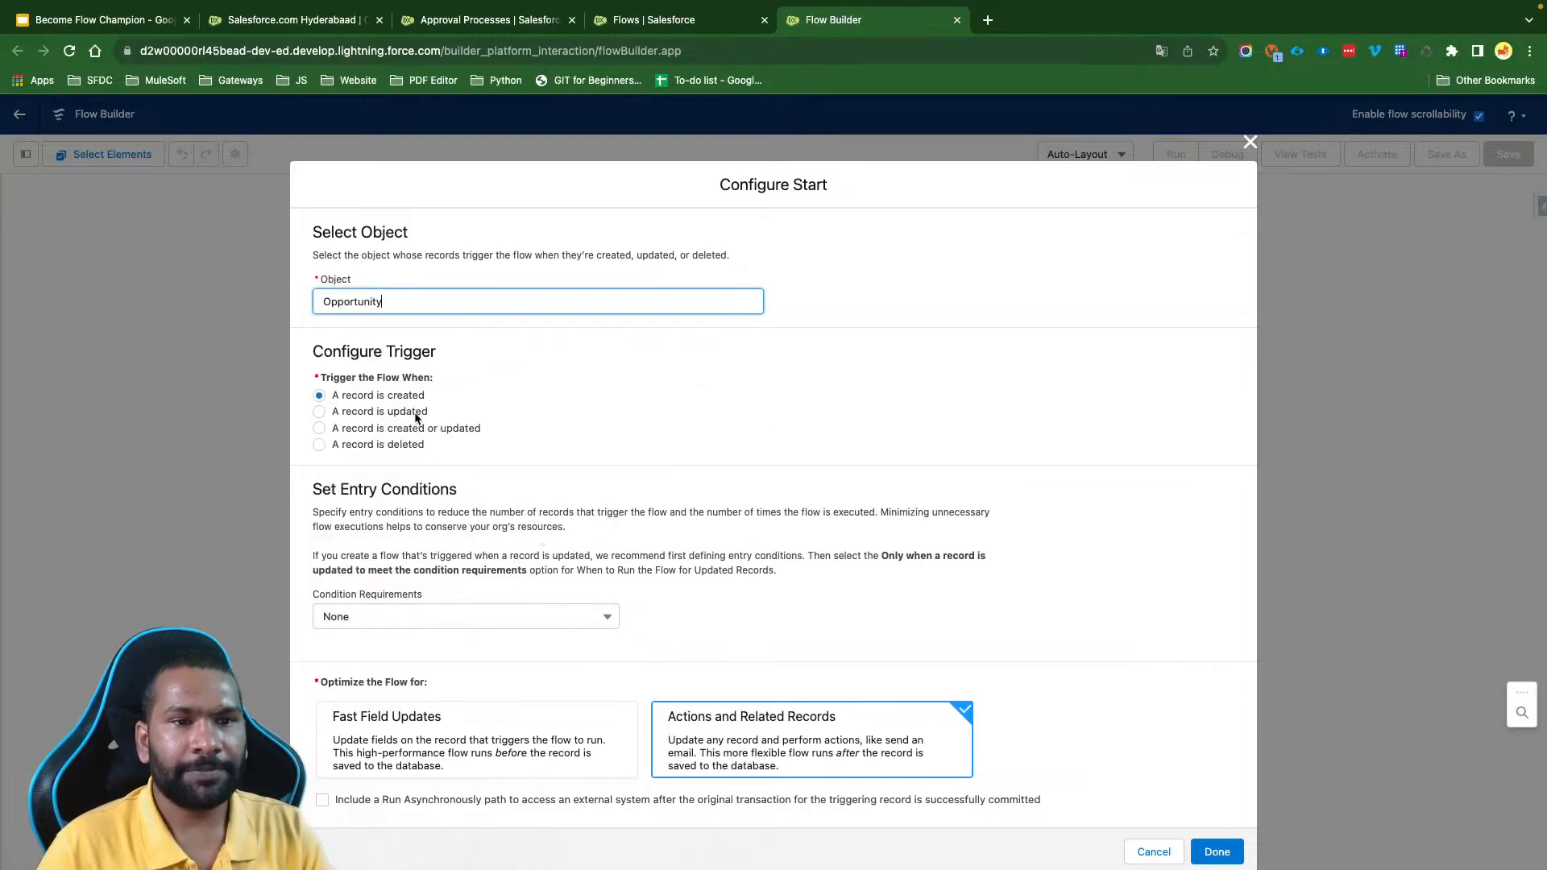
- Set the flow to trigger when a record is updated and finish the start configuration
{"action": "left_click", "coordinate": [320, 412]}
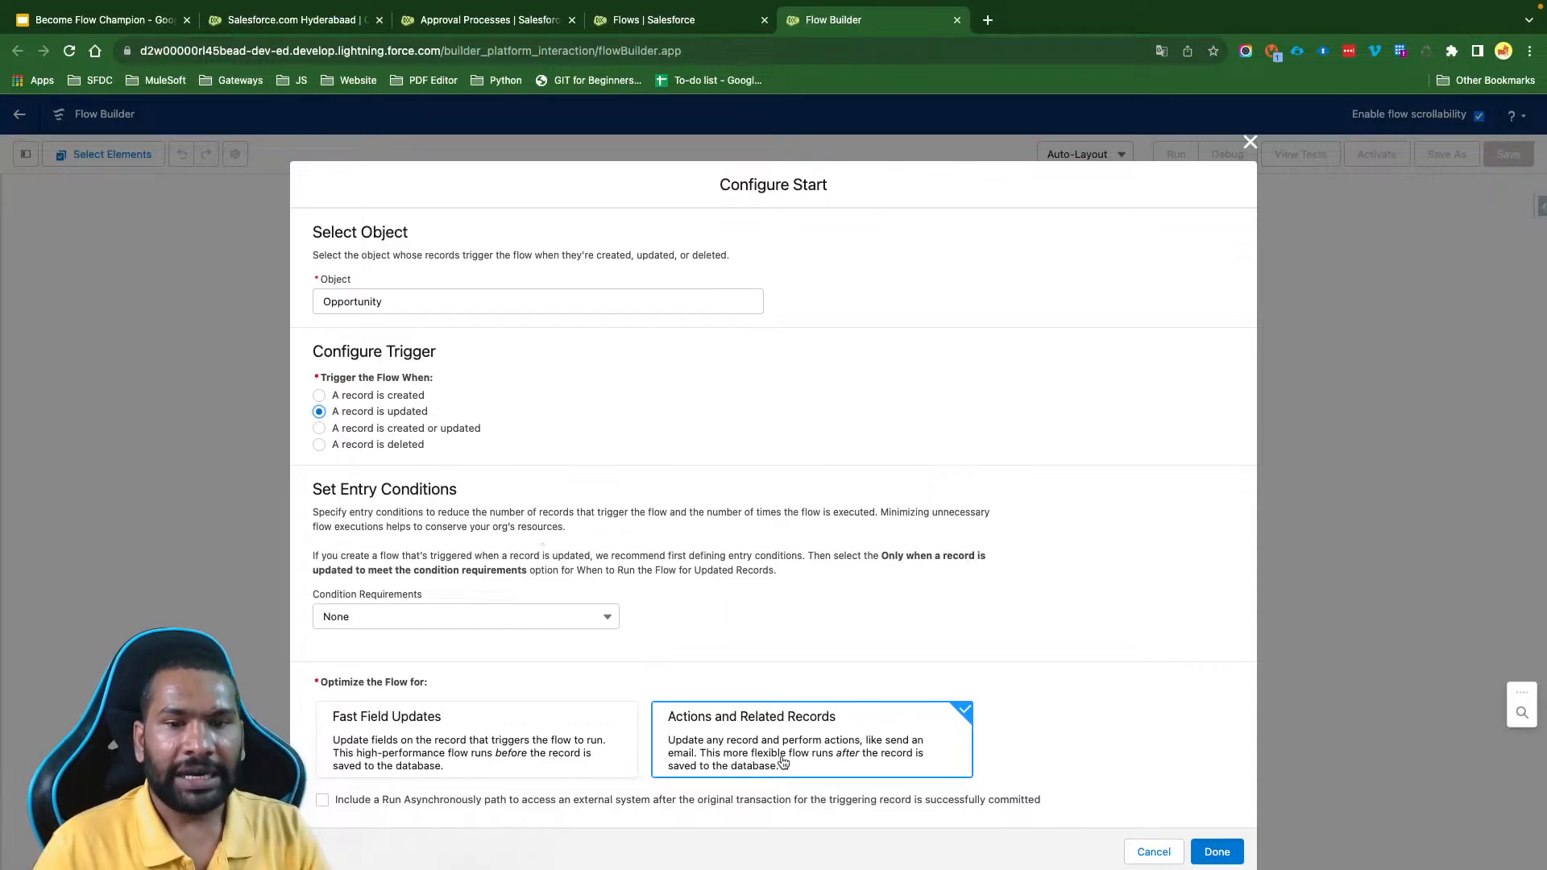
{"action": "left_click", "coordinate": [1217, 851]}
- Save the flow with the label "RT: Submit Opportunity For Approval" and API name RT_Submit_Opportunity_For_Approval, and dismiss the issues notice
{"action": "left_click", "coordinate": [1508, 154]}
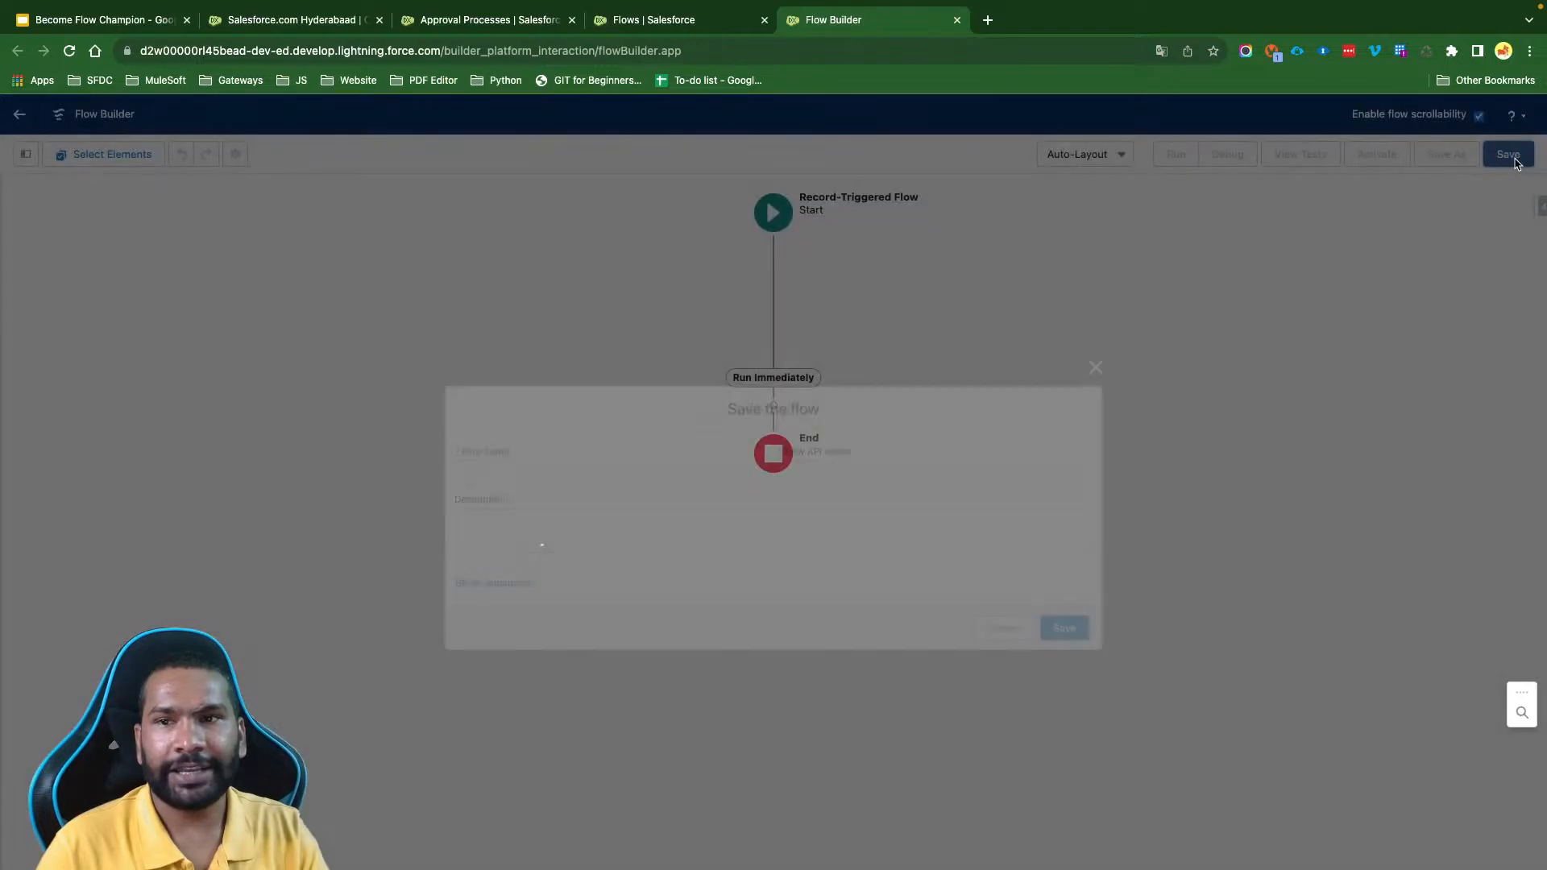
{"action": "left_click", "coordinate": [597, 476]}
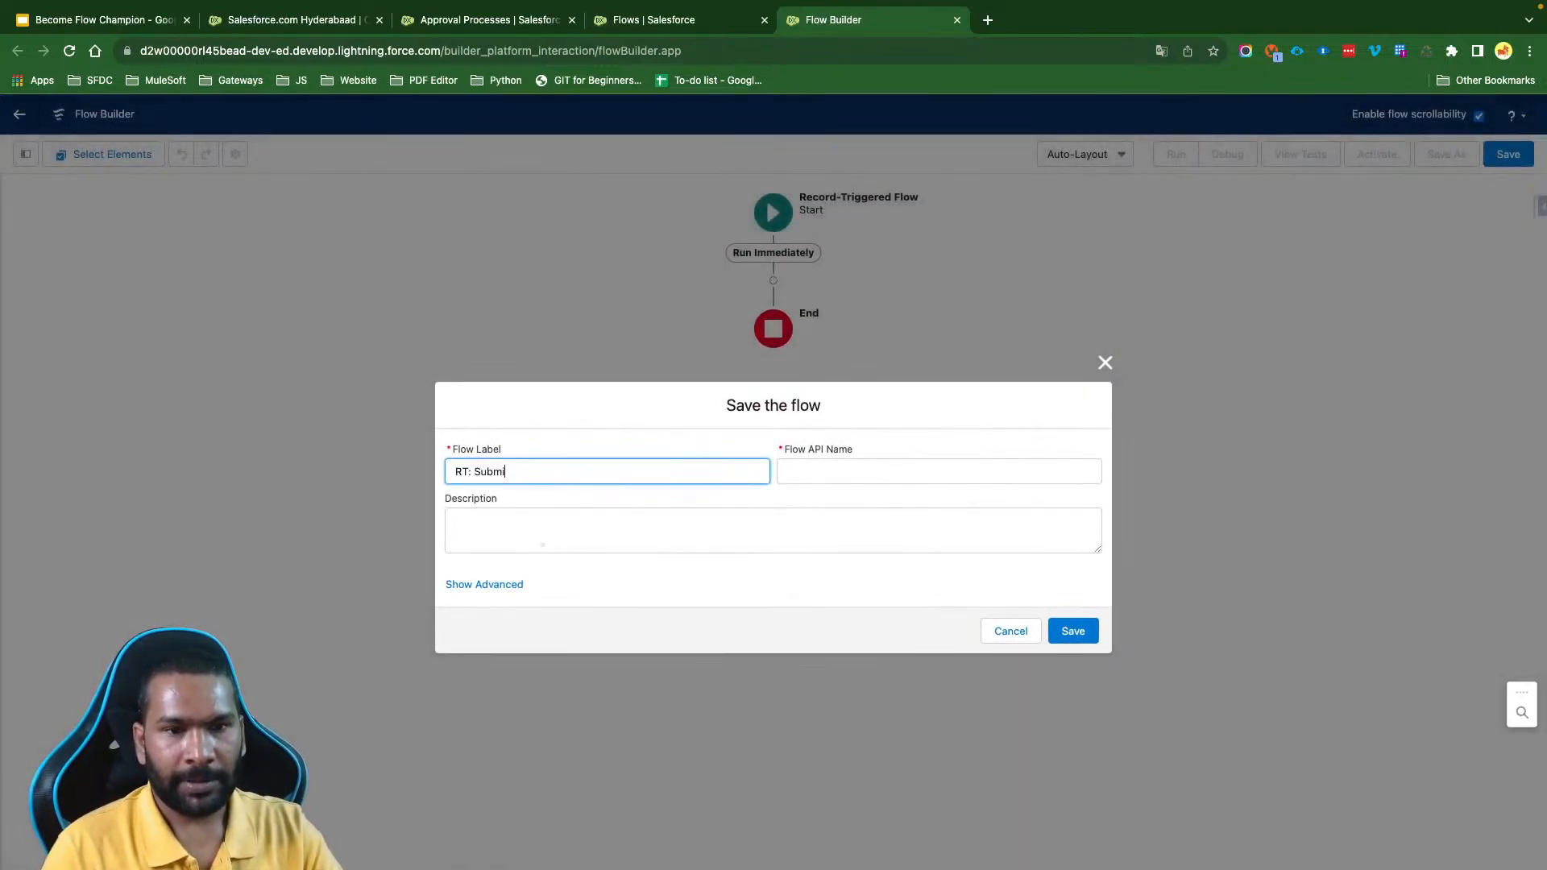
{"action": "type", "text": "RT: Submit Oppor"}
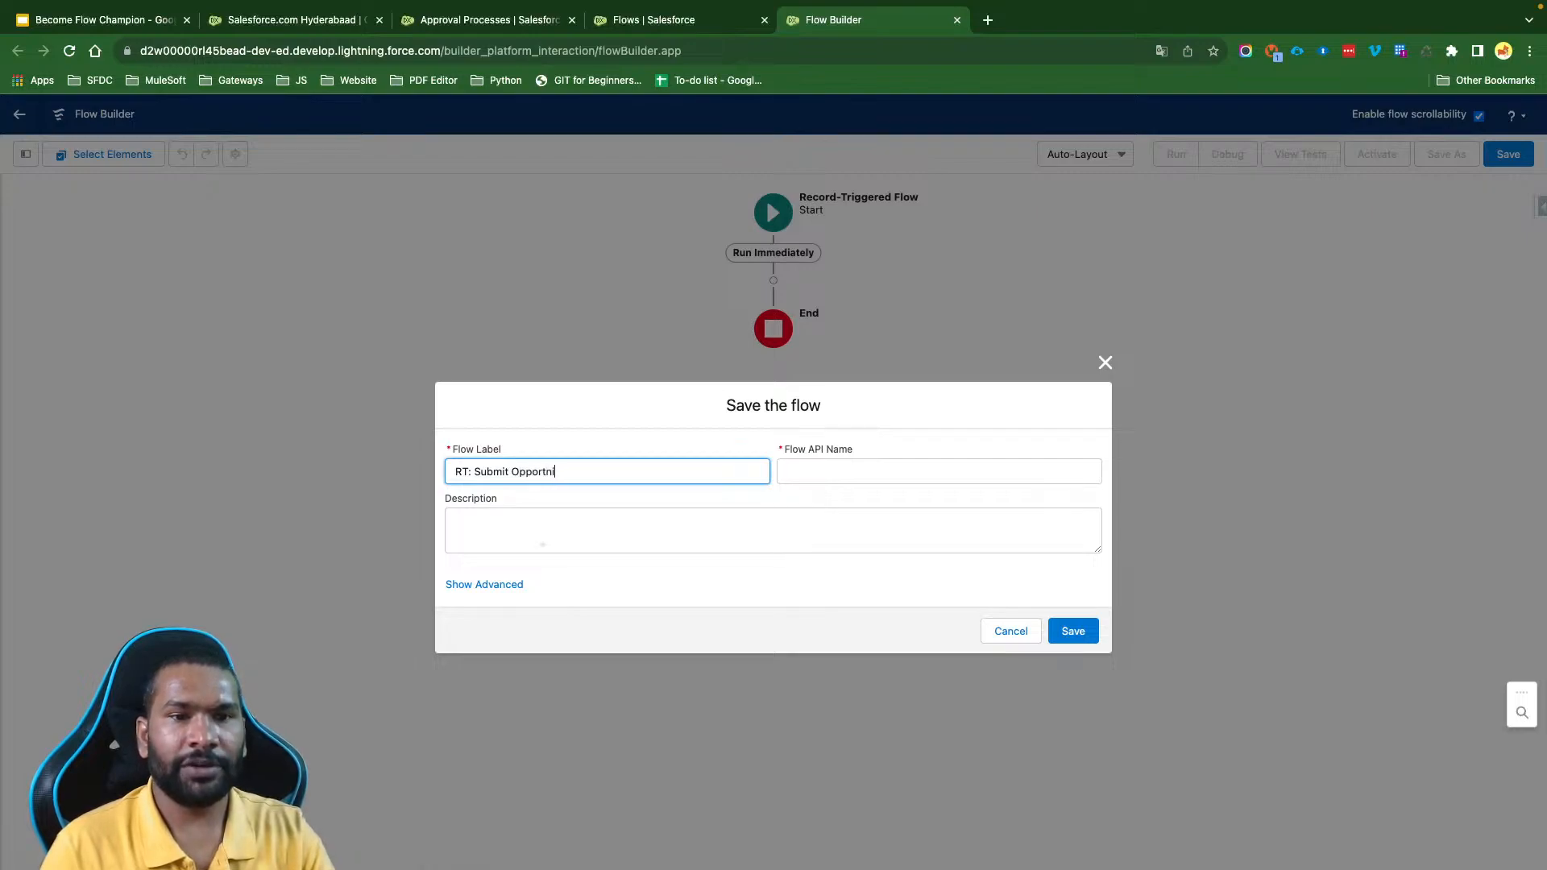
{"action": "type", "text": "tuniy"}
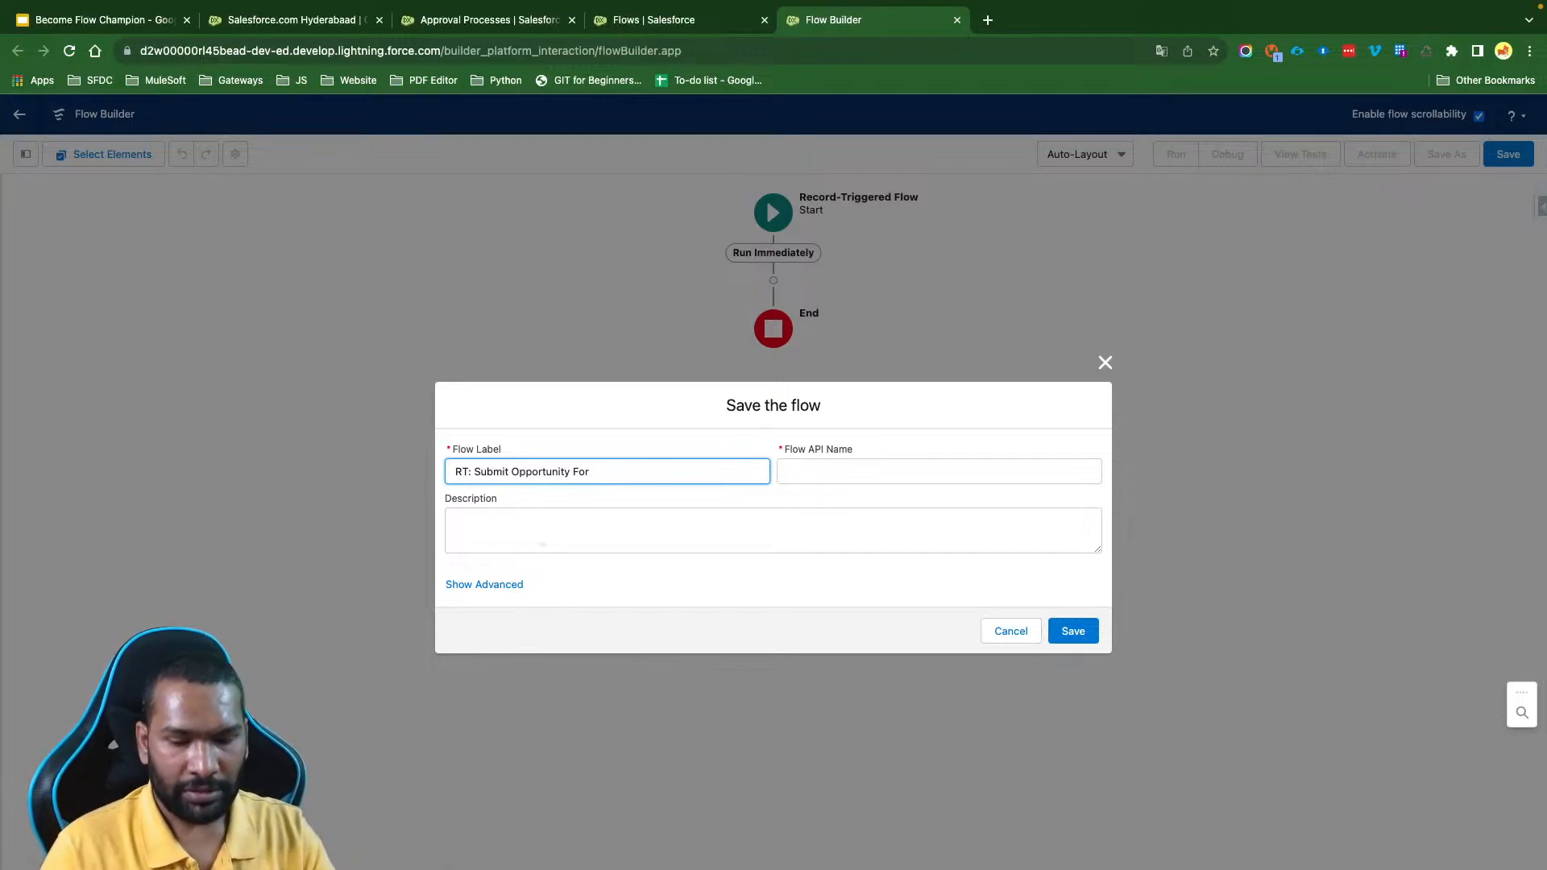
{"action": "key", "text": "Tab"}
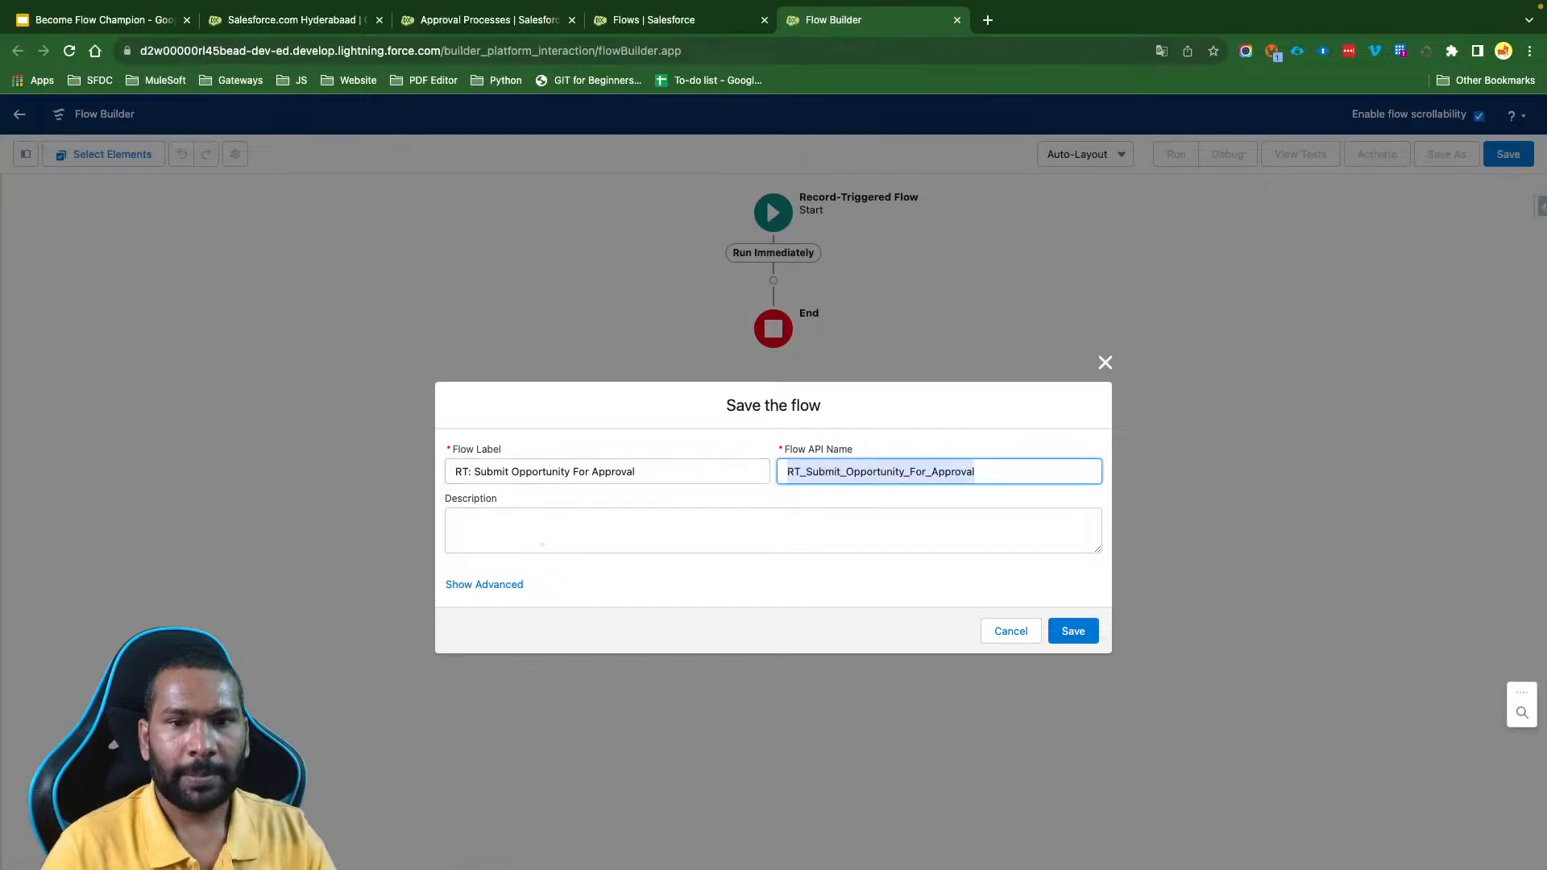
{"action": "left_click", "coordinate": [1074, 630]}
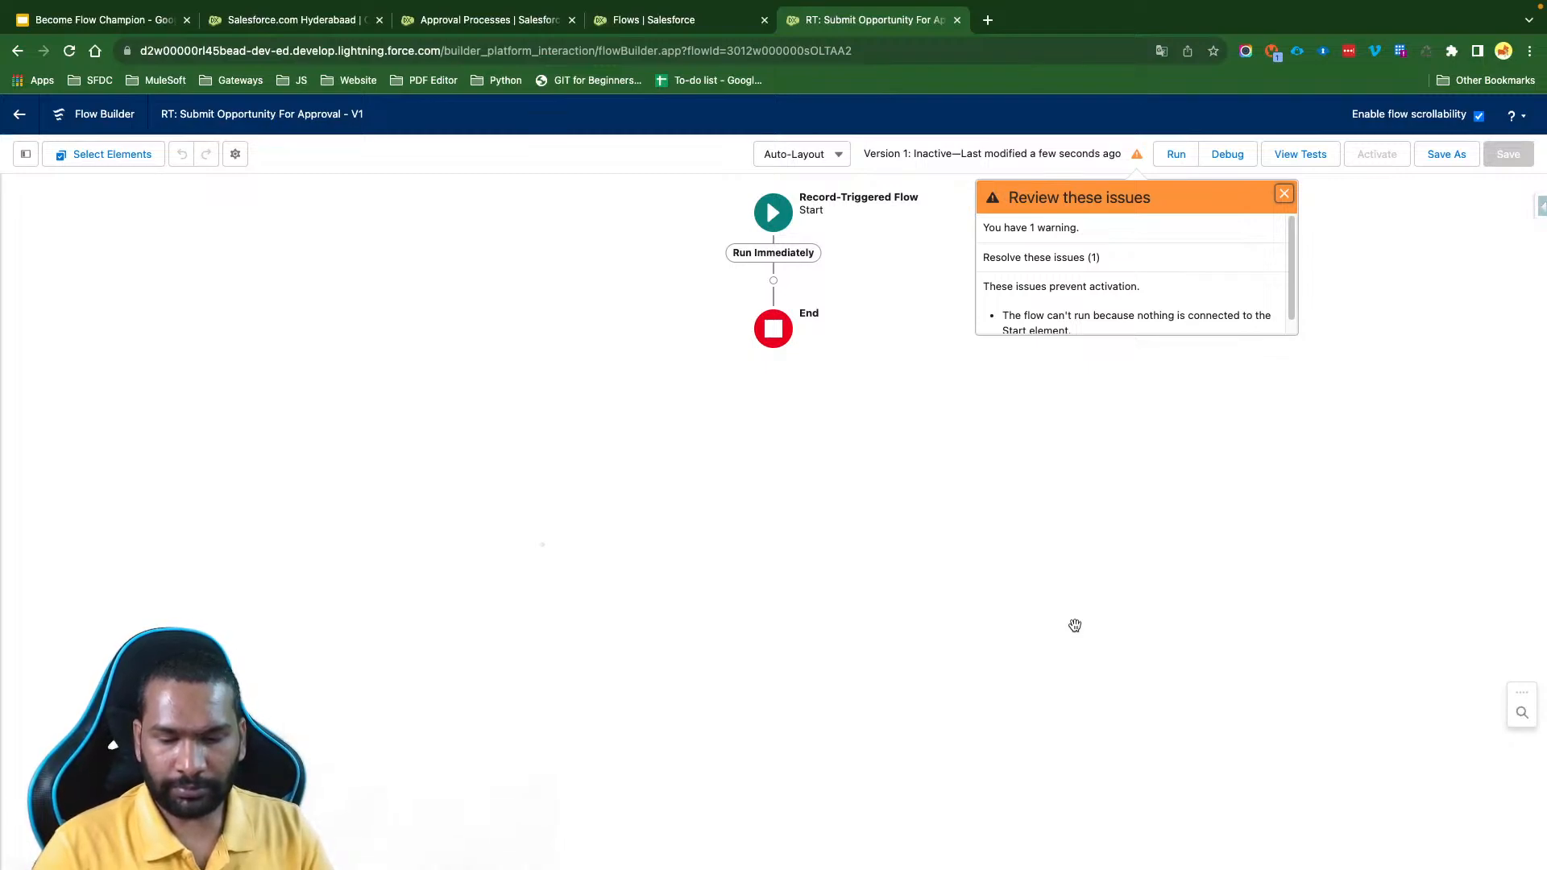
{"action": "left_click", "coordinate": [1283, 194]}
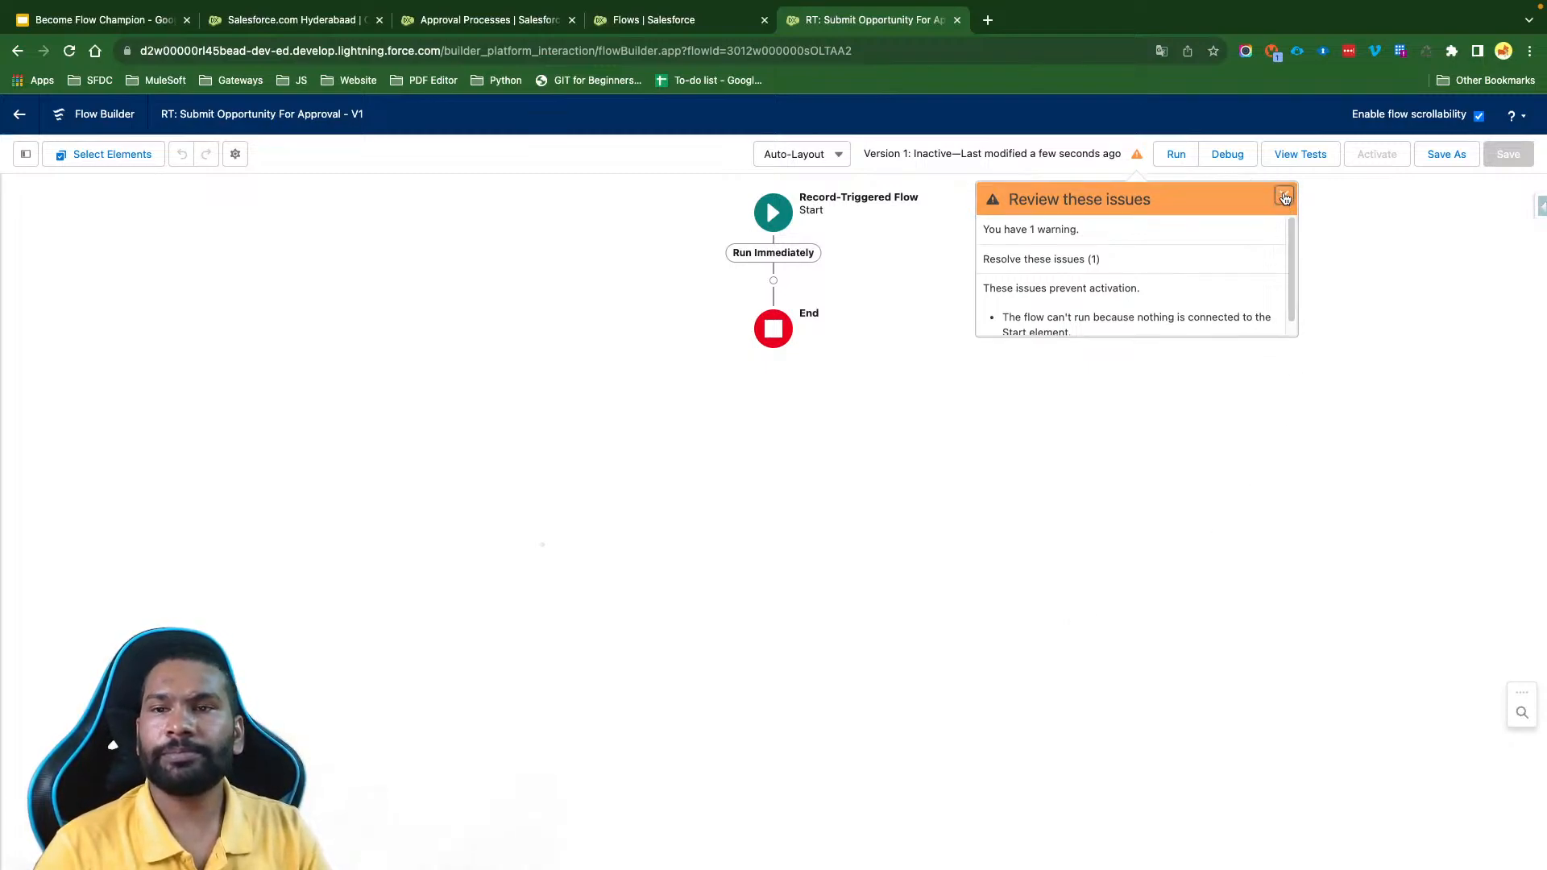
- Show the Toolbox and expand the Start element's configuration details on the canvas
{"action": "left_click", "coordinate": [25, 154]}
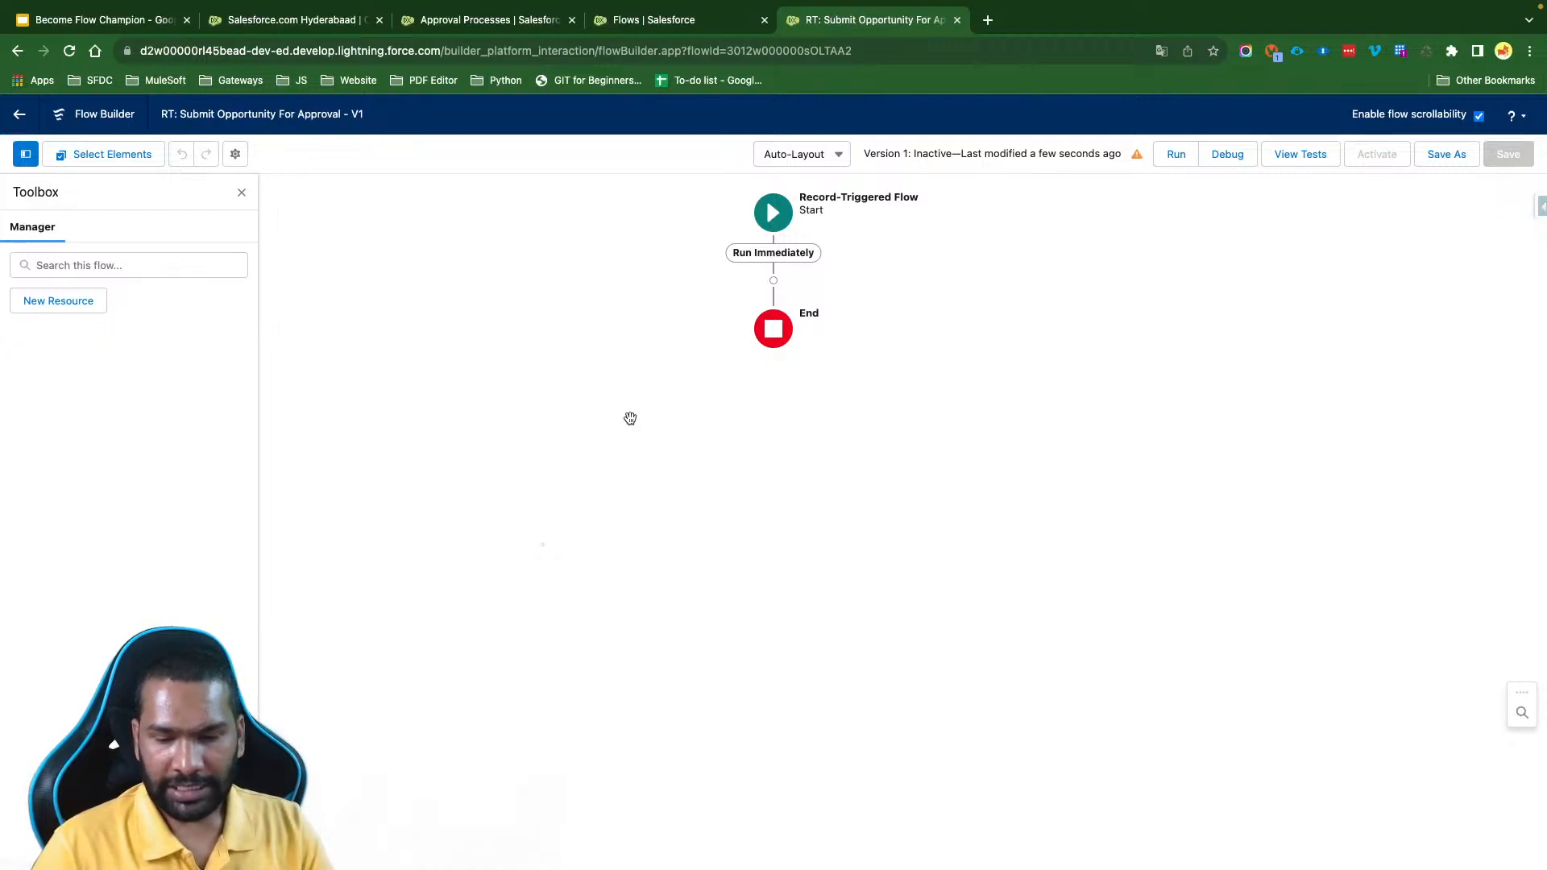
{"action": "left_click", "coordinate": [772, 218]}
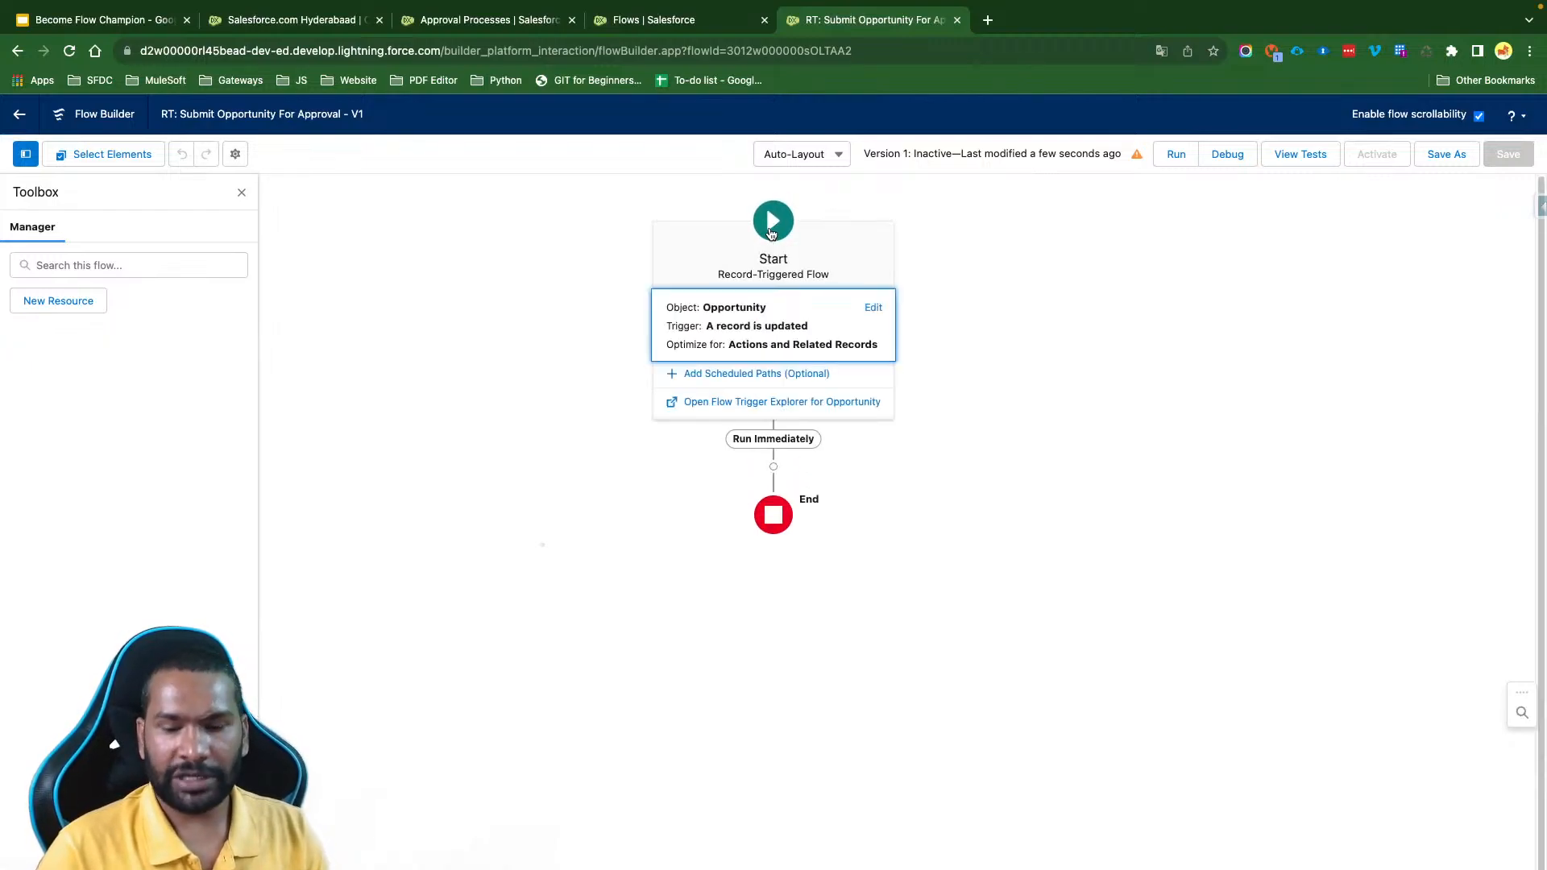
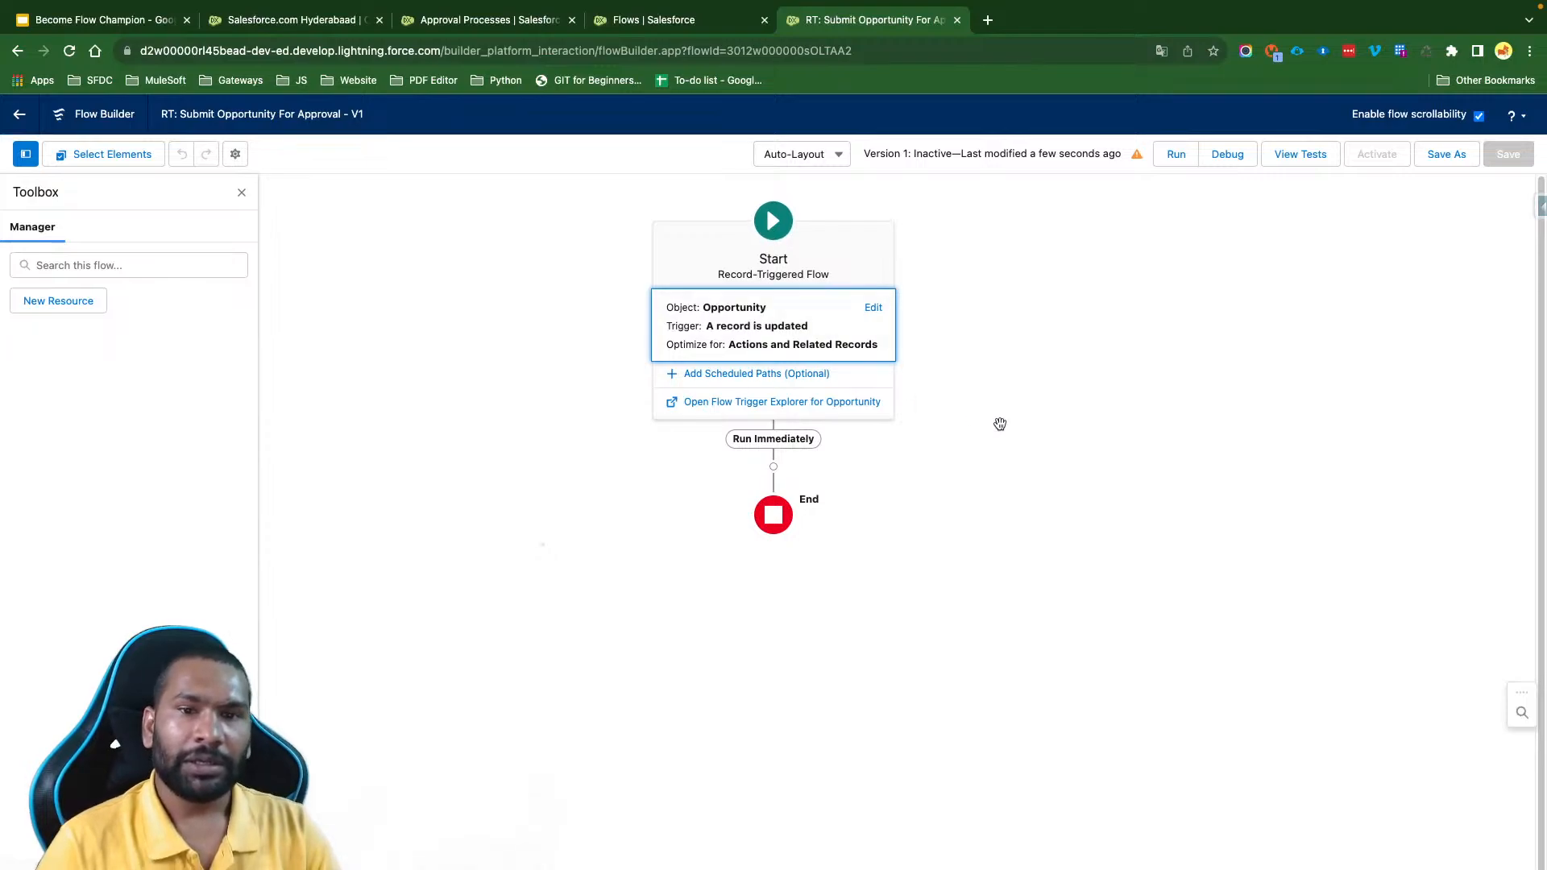
- Collapse the Start element's configuration details on the canvas
{"action": "left_click", "coordinate": [1003, 424]}
{"action": "left_click", "coordinate": [775, 227]}
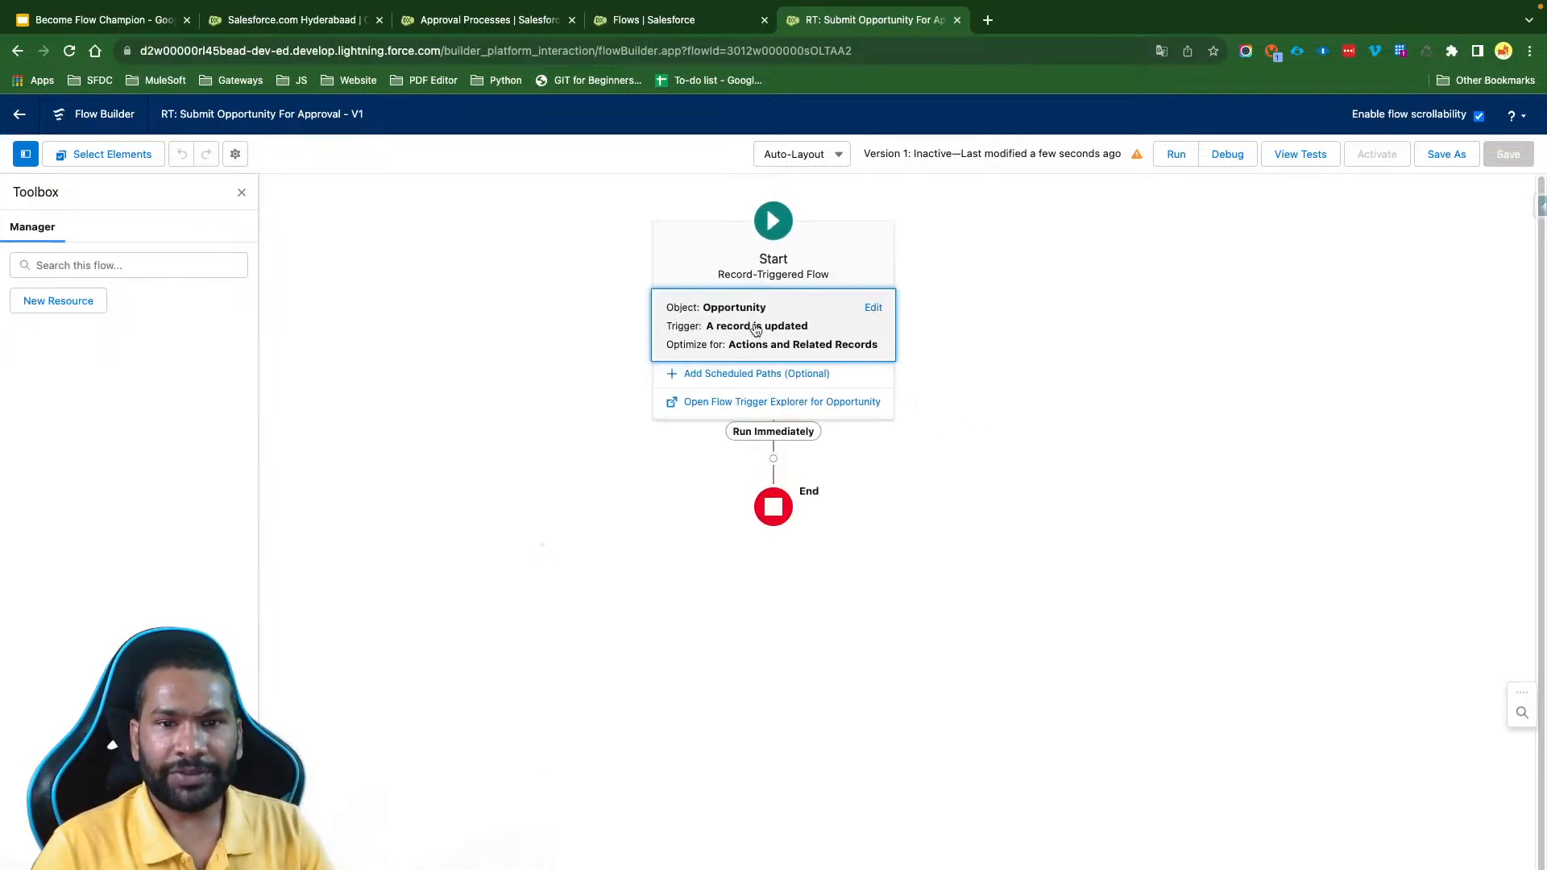
{"action": "left_click", "coordinate": [977, 449]}
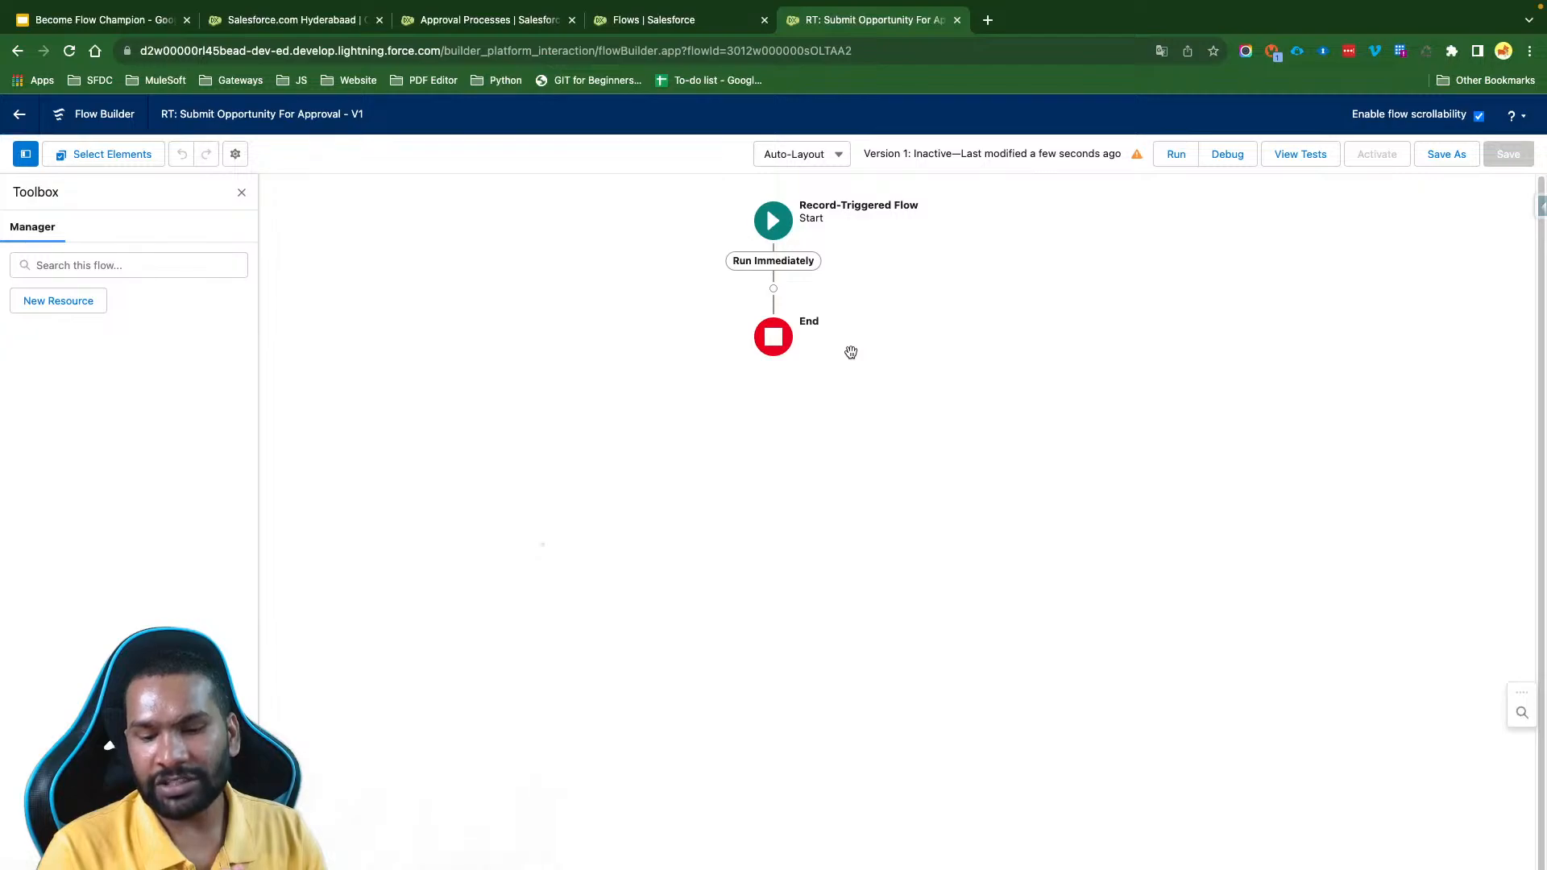
- Add a Decision element to the flow directly after the Start element's Run Immediately path
{"action": "left_click", "coordinate": [773, 288]}
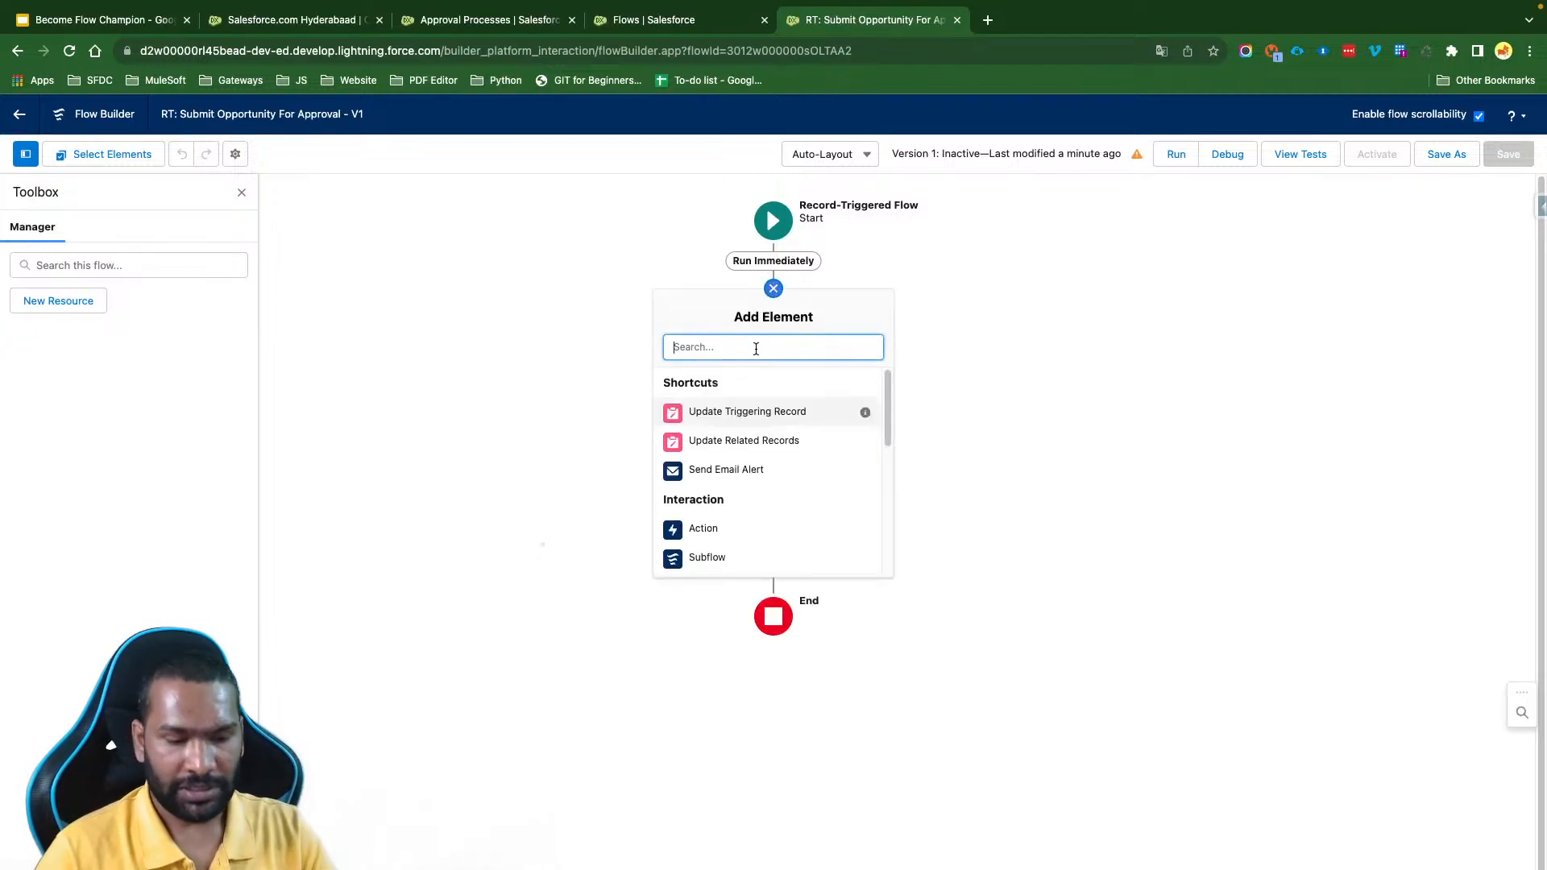
{"action": "type", "text": "disc"}
{"action": "key", "text": "BackSpace"}
{"action": "key", "text": "BackSpace"}
{"action": "key", "text": "BackSpace"}
{"action": "key", "text": "BackSpace"}
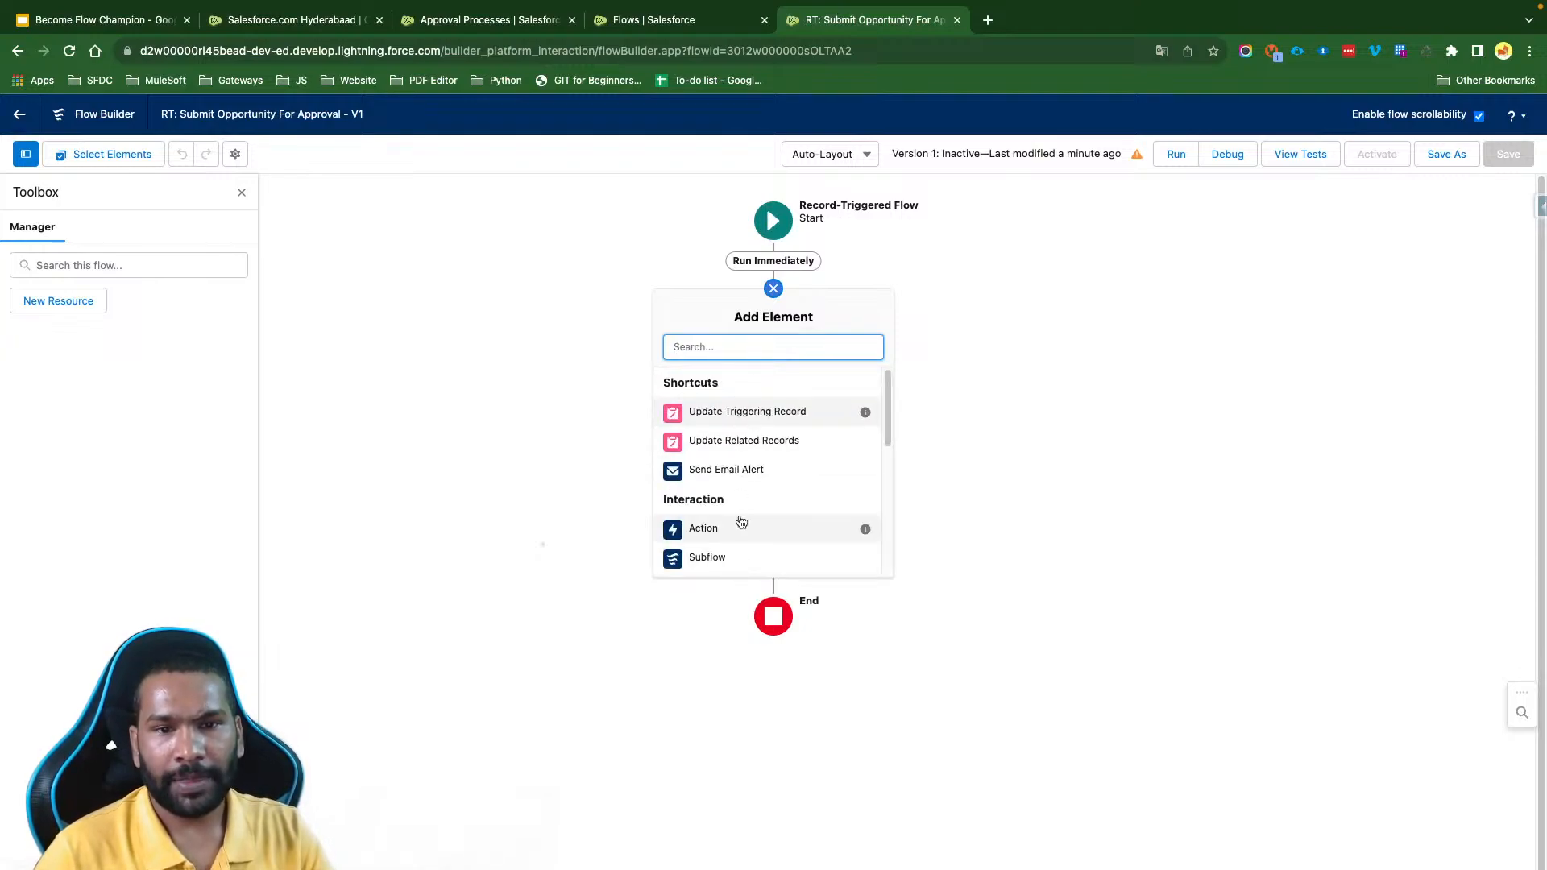
{"action": "type", "text": "d"}
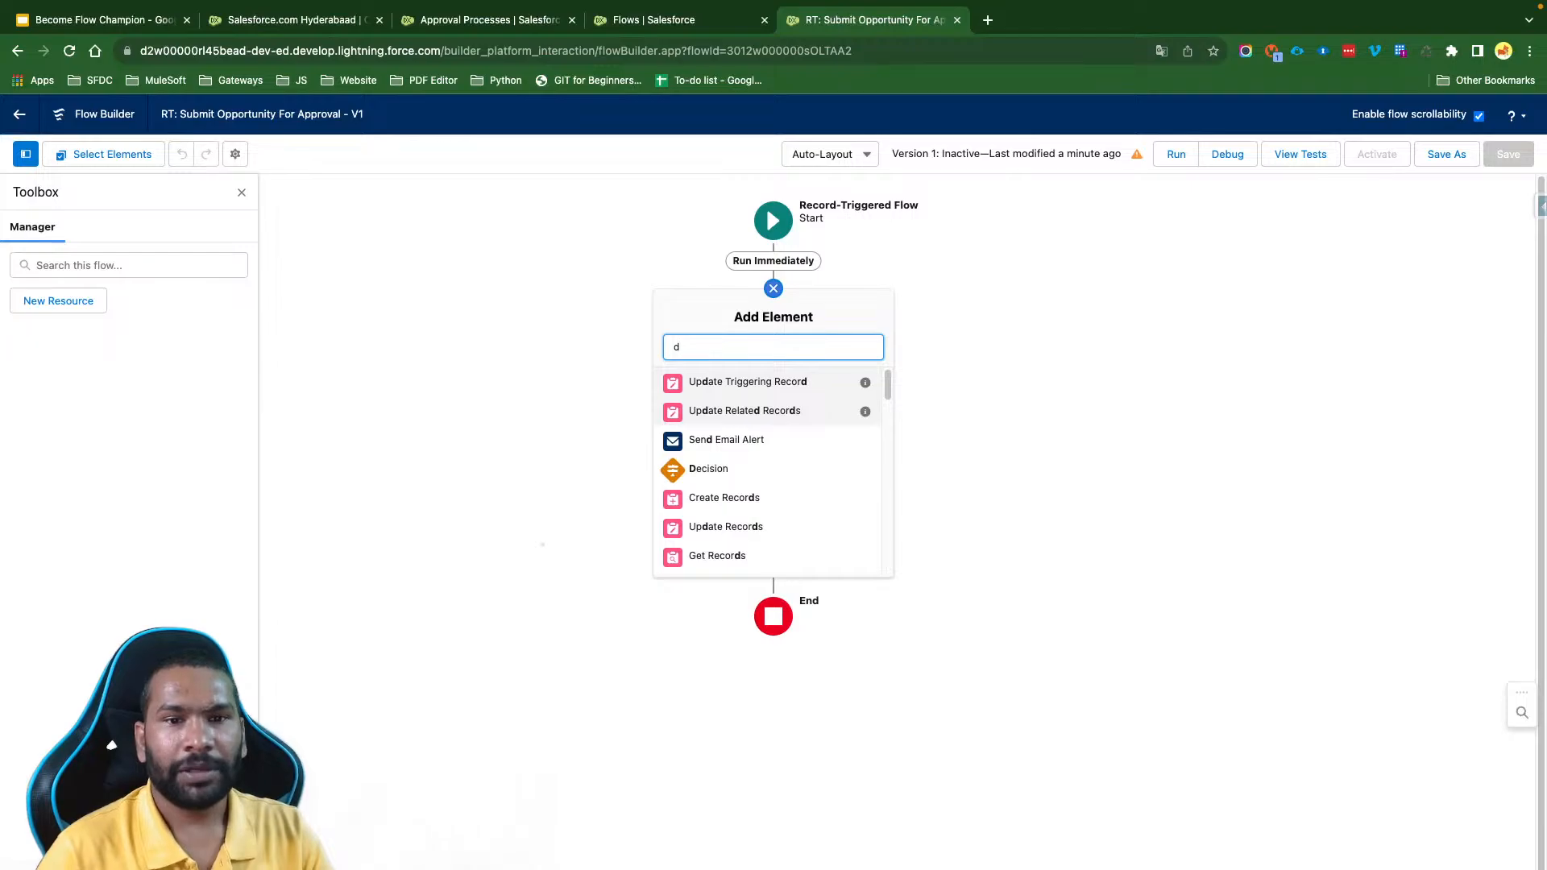
{"action": "left_click", "coordinate": [725, 470]}
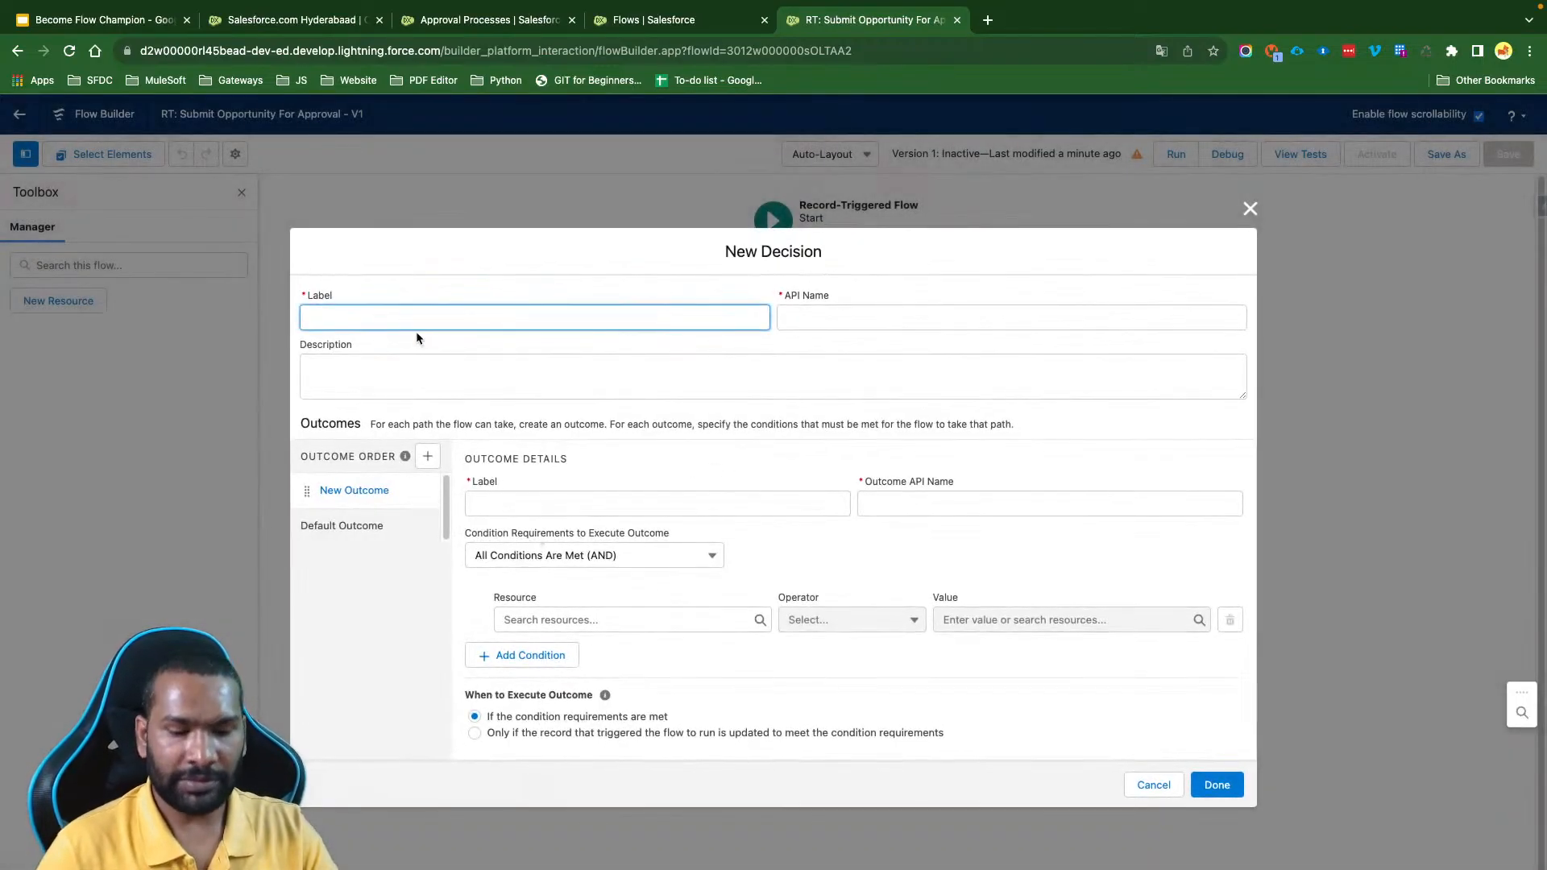
- Label the decision "Check if Discount is Changed" and its first outcome "Discount is Changed"
{"action": "type", "text": "Check if Di"}
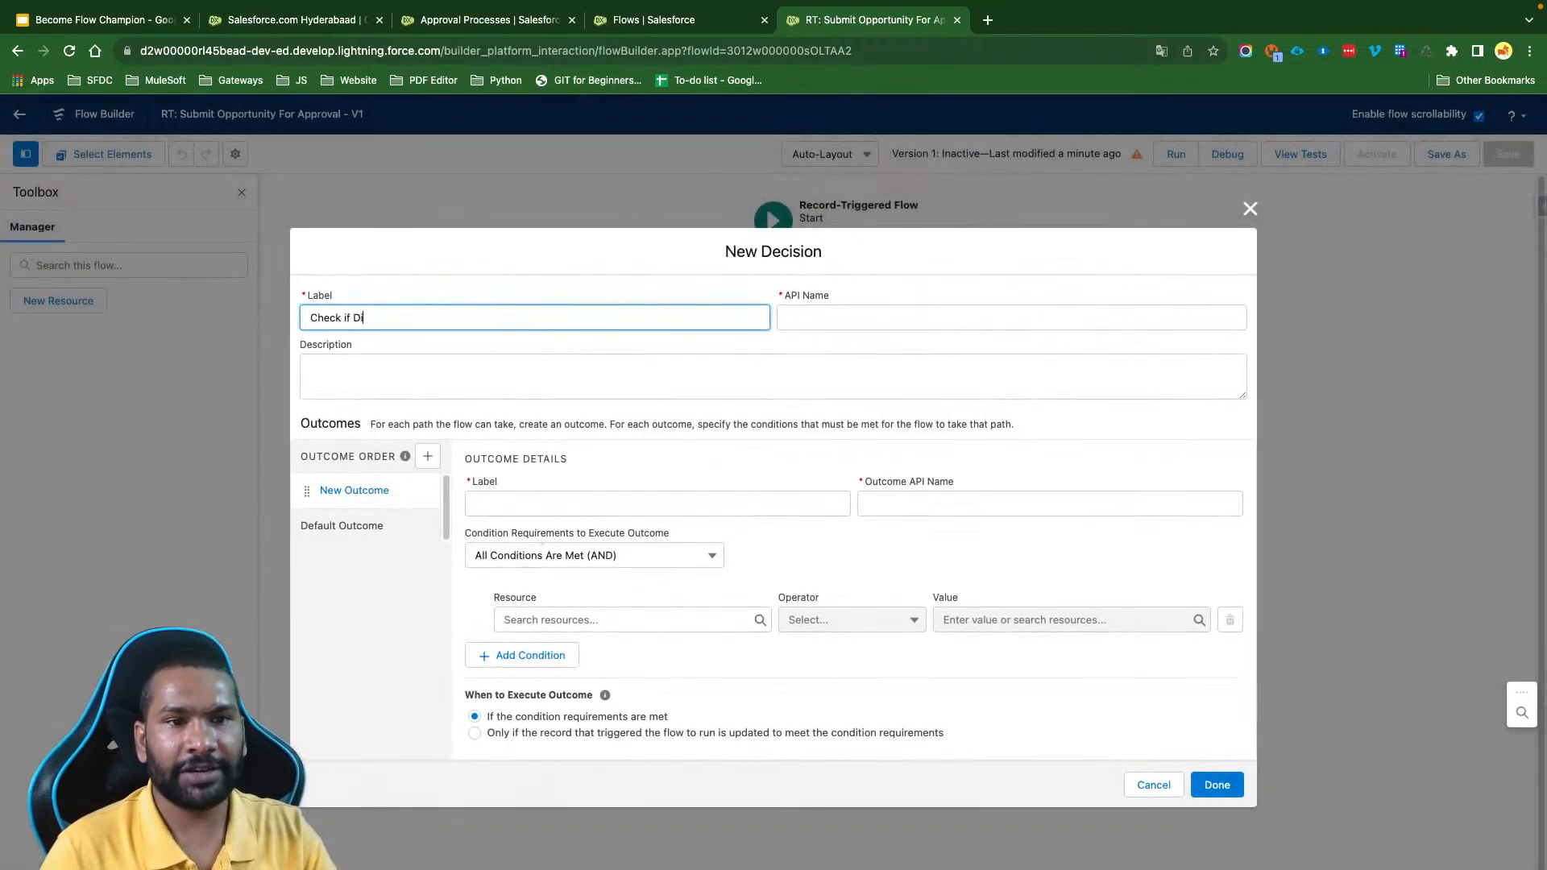
{"action": "type", "text": "scount it "}
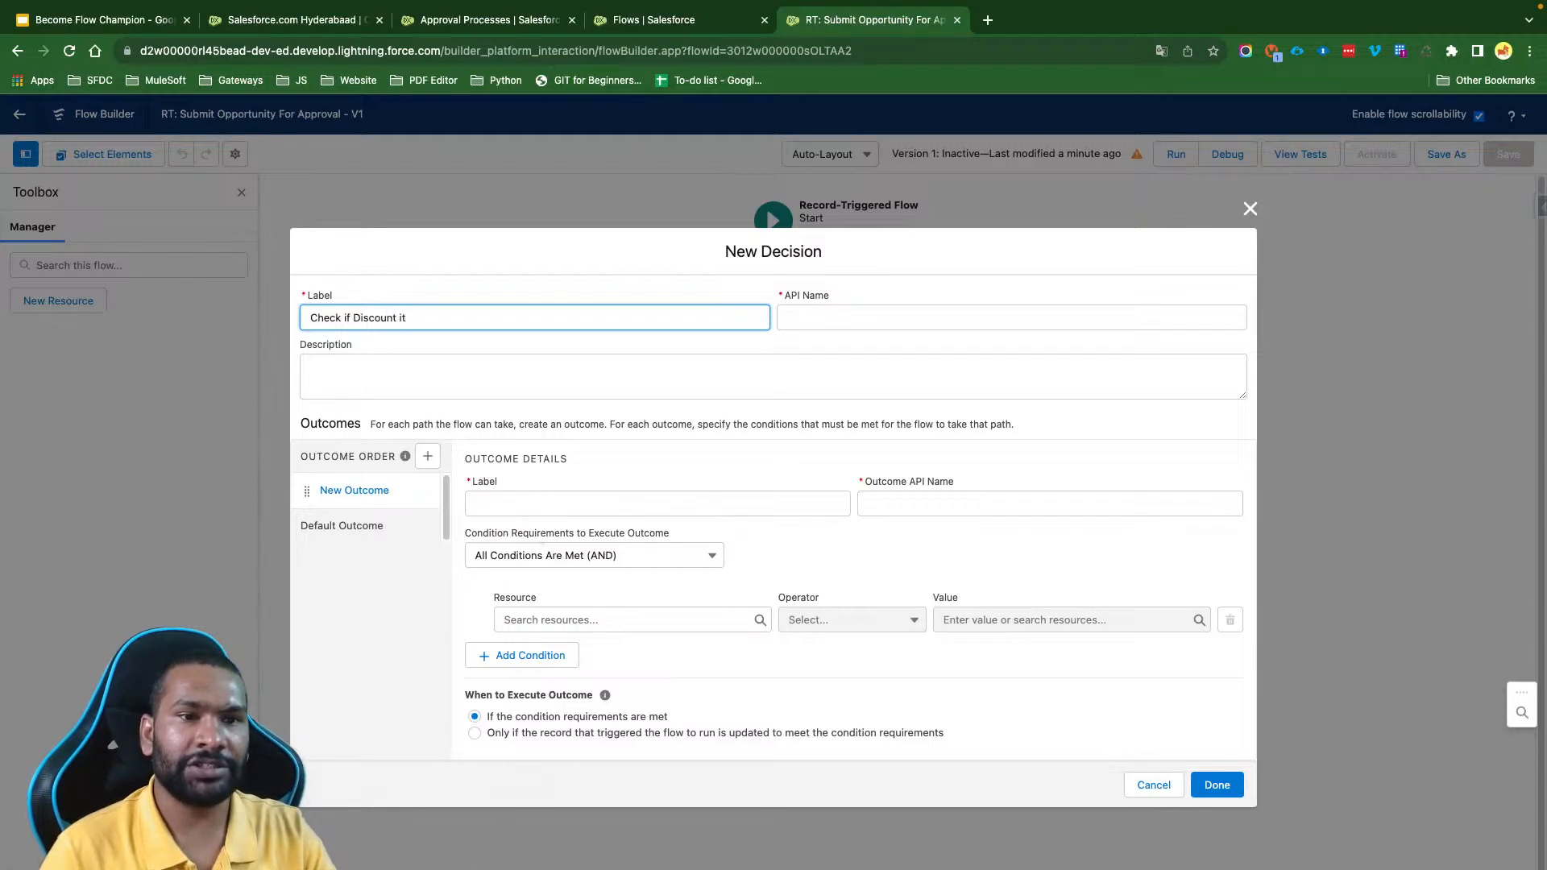
{"action": "key", "text": "BackSpace"}
{"action": "key", "text": "BackSpace"}
{"action": "type", "text": "s Changed"}
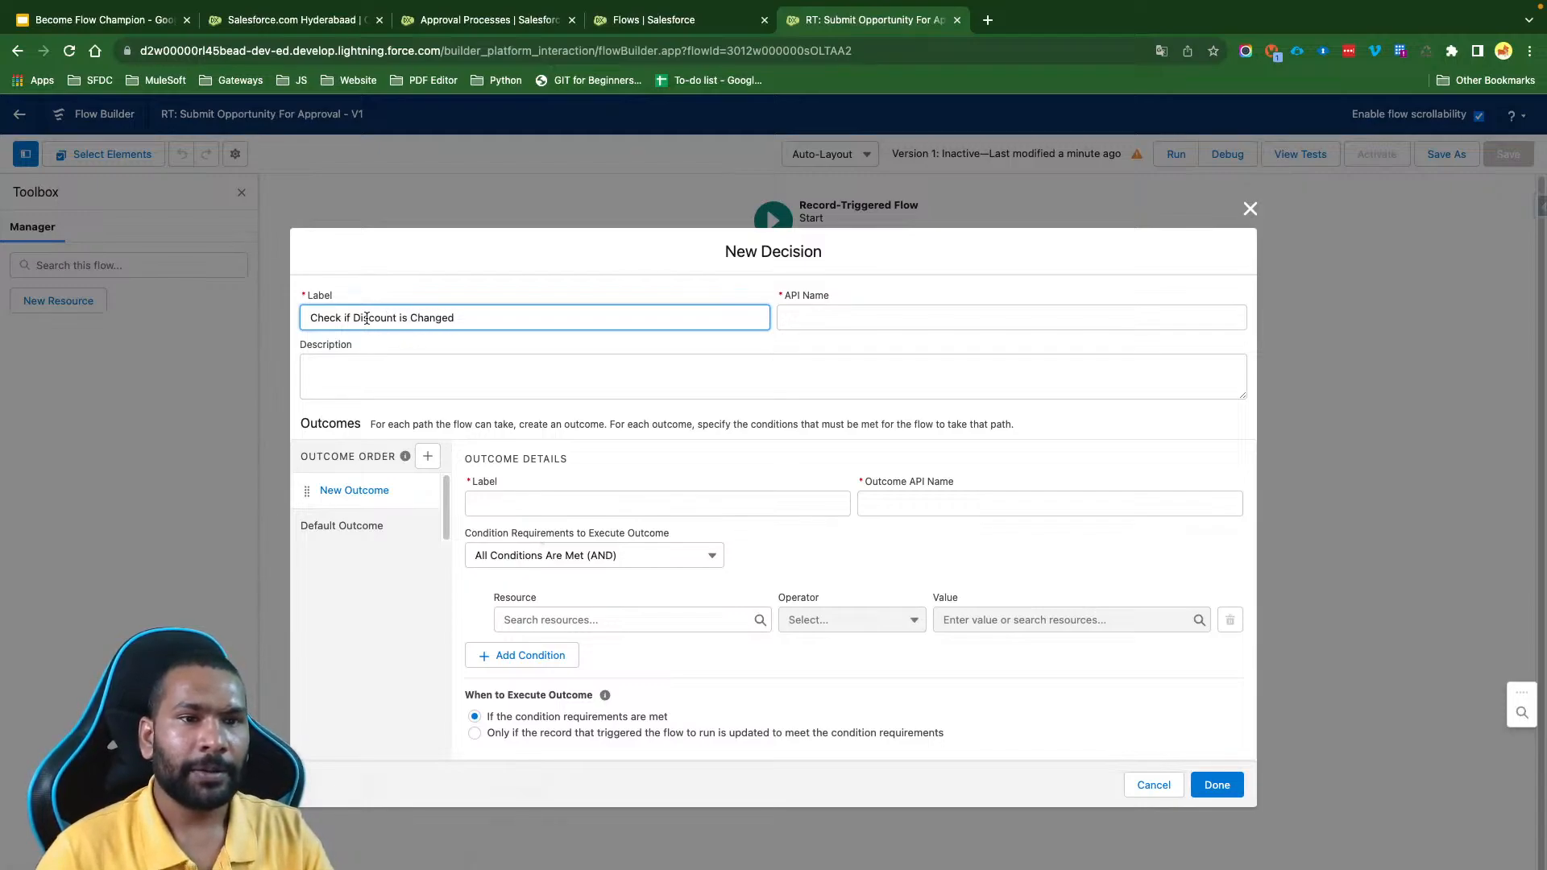
{"action": "left_click", "coordinate": [357, 317], "text": "shift"}
{"action": "key", "text": "ctrl+c"}
{"action": "left_click", "coordinate": [594, 505]}
{"action": "key", "text": "ctrl+v"}
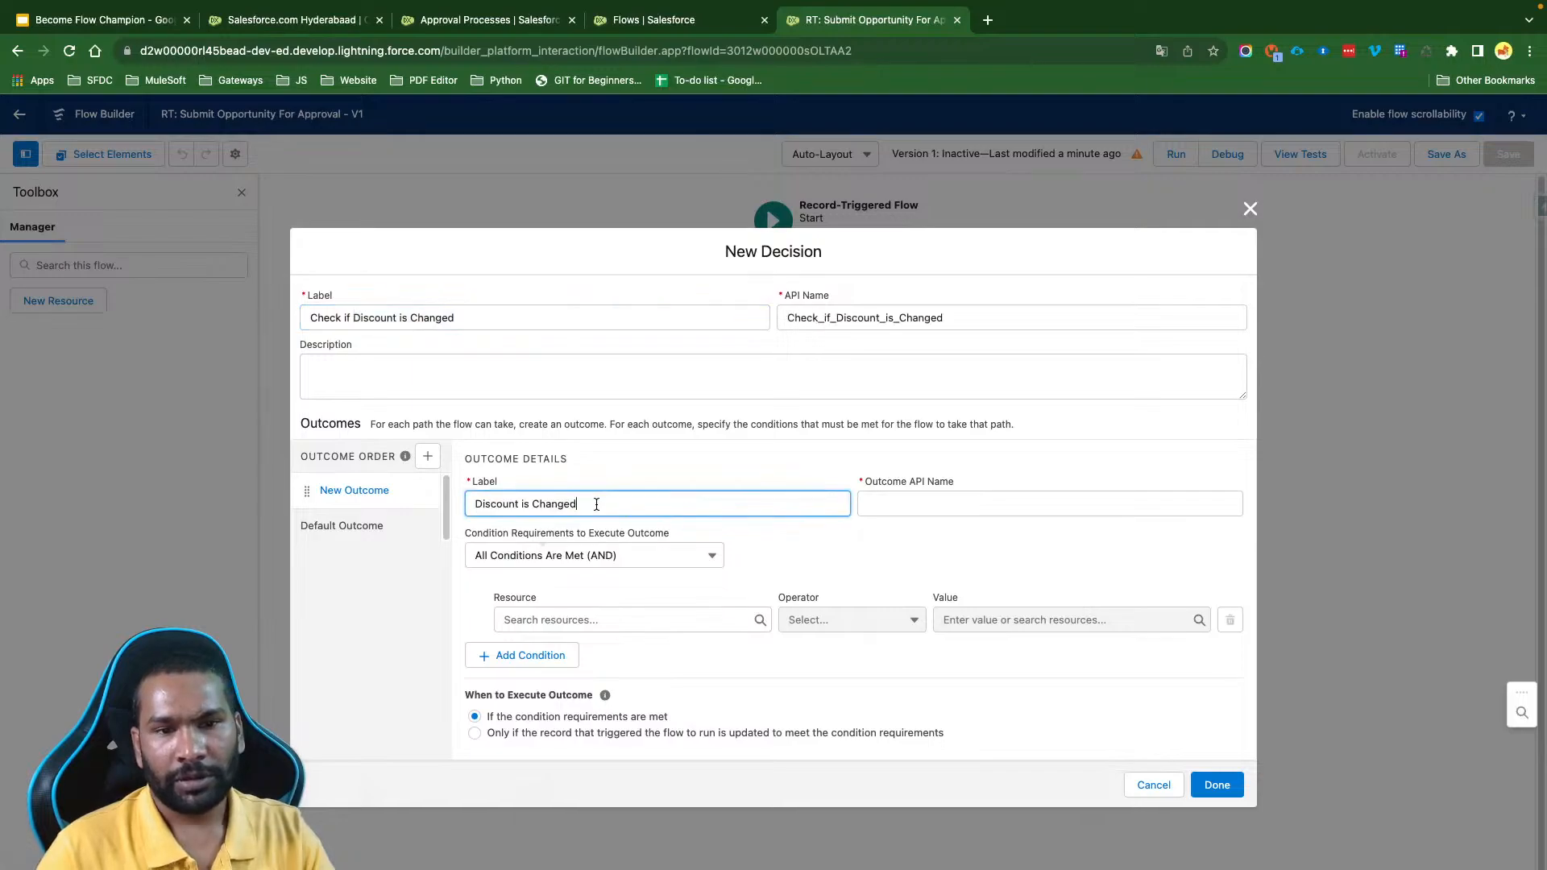
{"action": "left_click", "coordinate": [804, 536]}
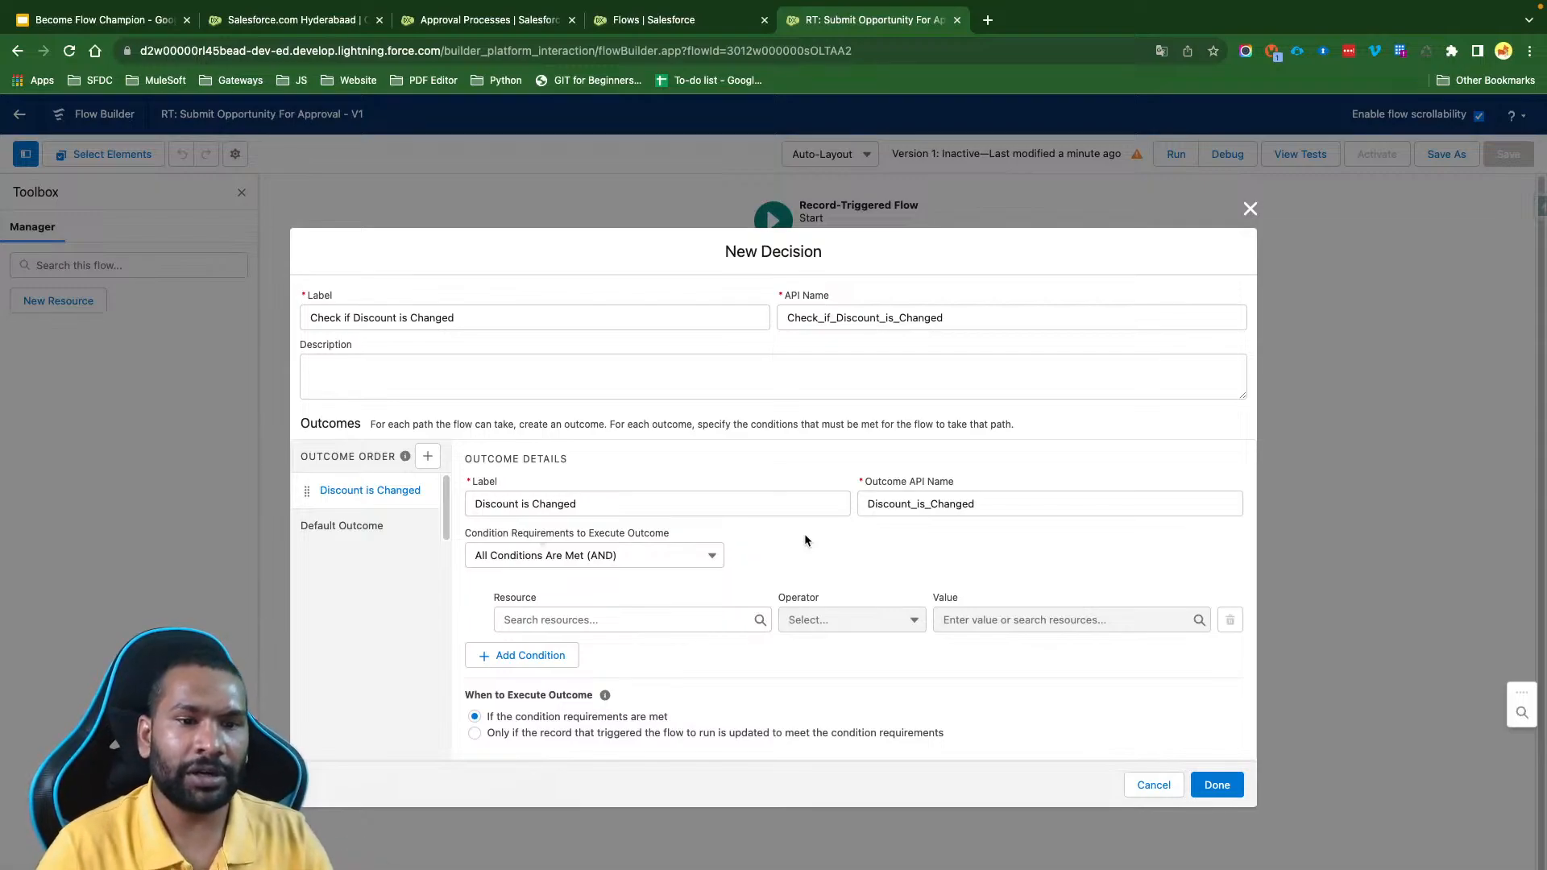
- Set the outcome's first condition to $Record > Discount % with the operator Is Changed and the value True
{"action": "left_click", "coordinate": [571, 617]}
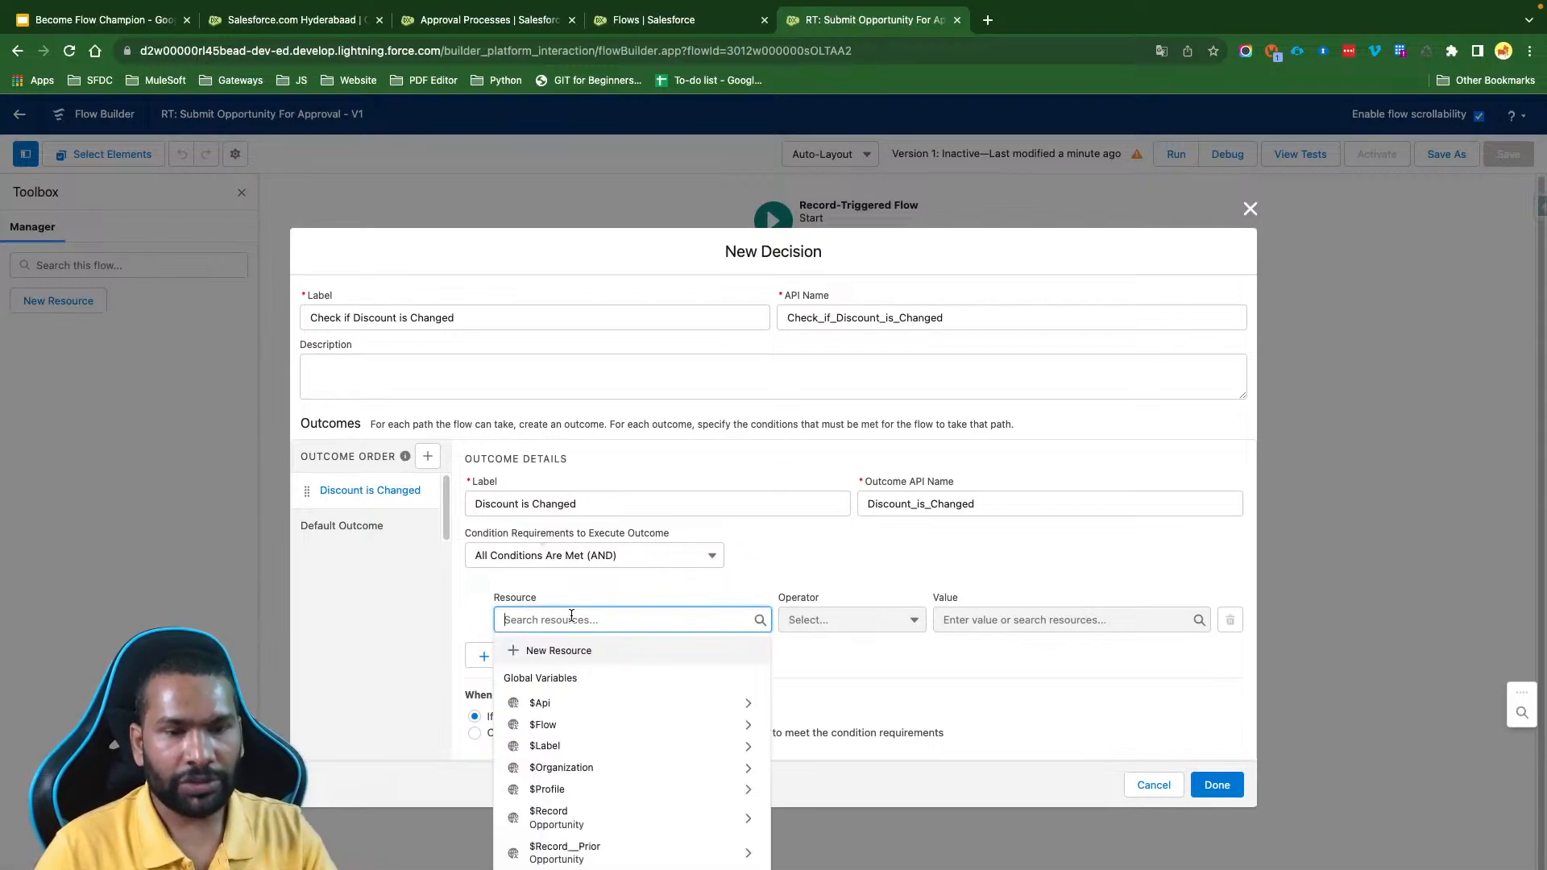
{"action": "type", "text": "$Rec"}
{"action": "left_click", "coordinate": [594, 679]}
{"action": "type", "text": "Disc"}
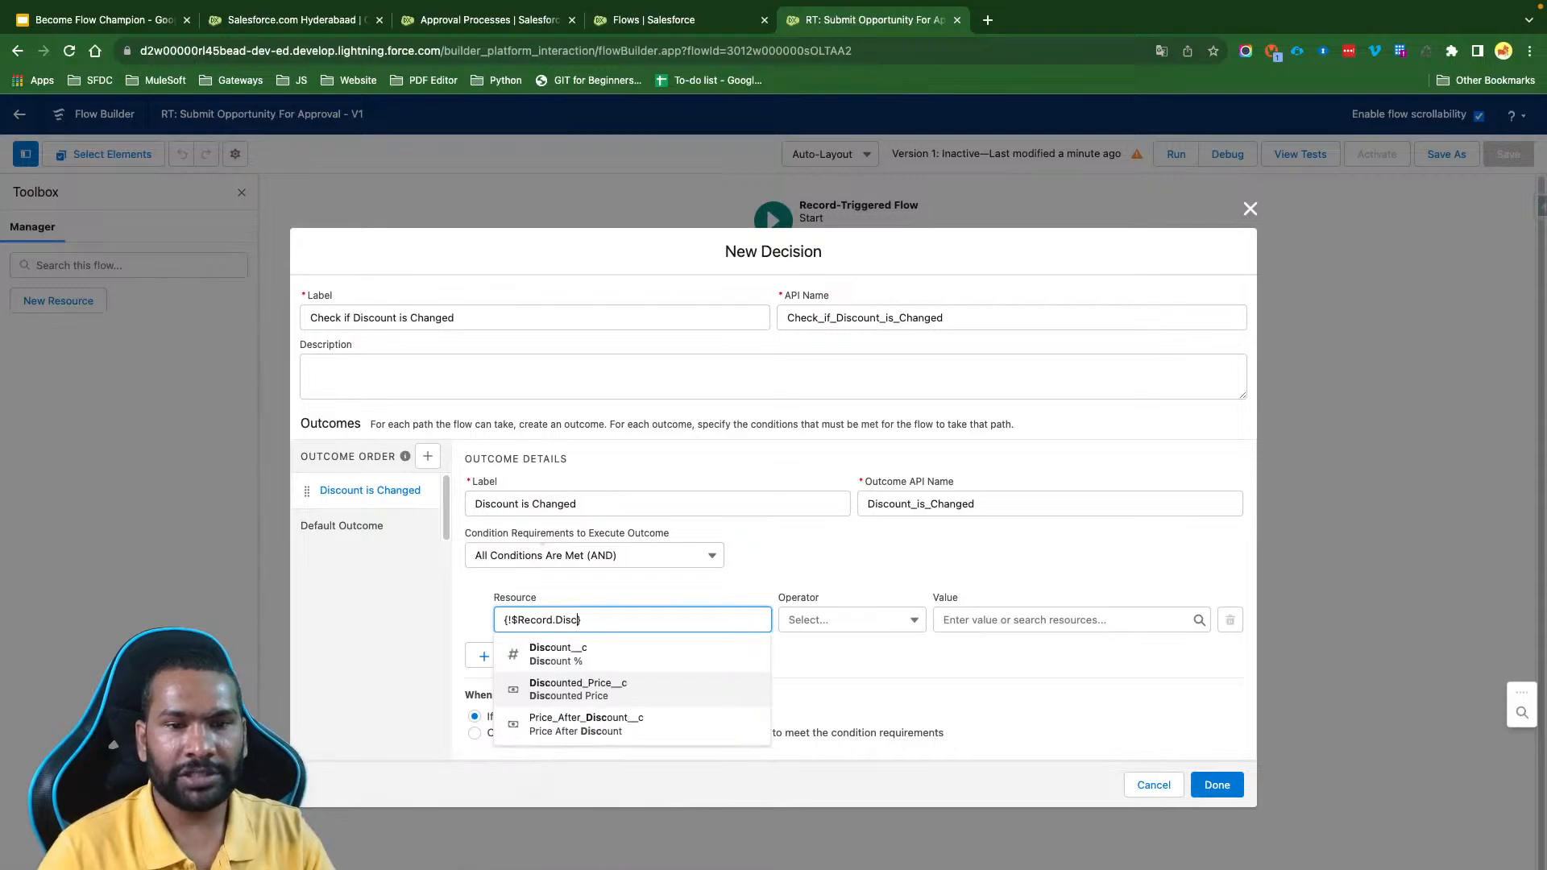
{"action": "left_click", "coordinate": [630, 662]}
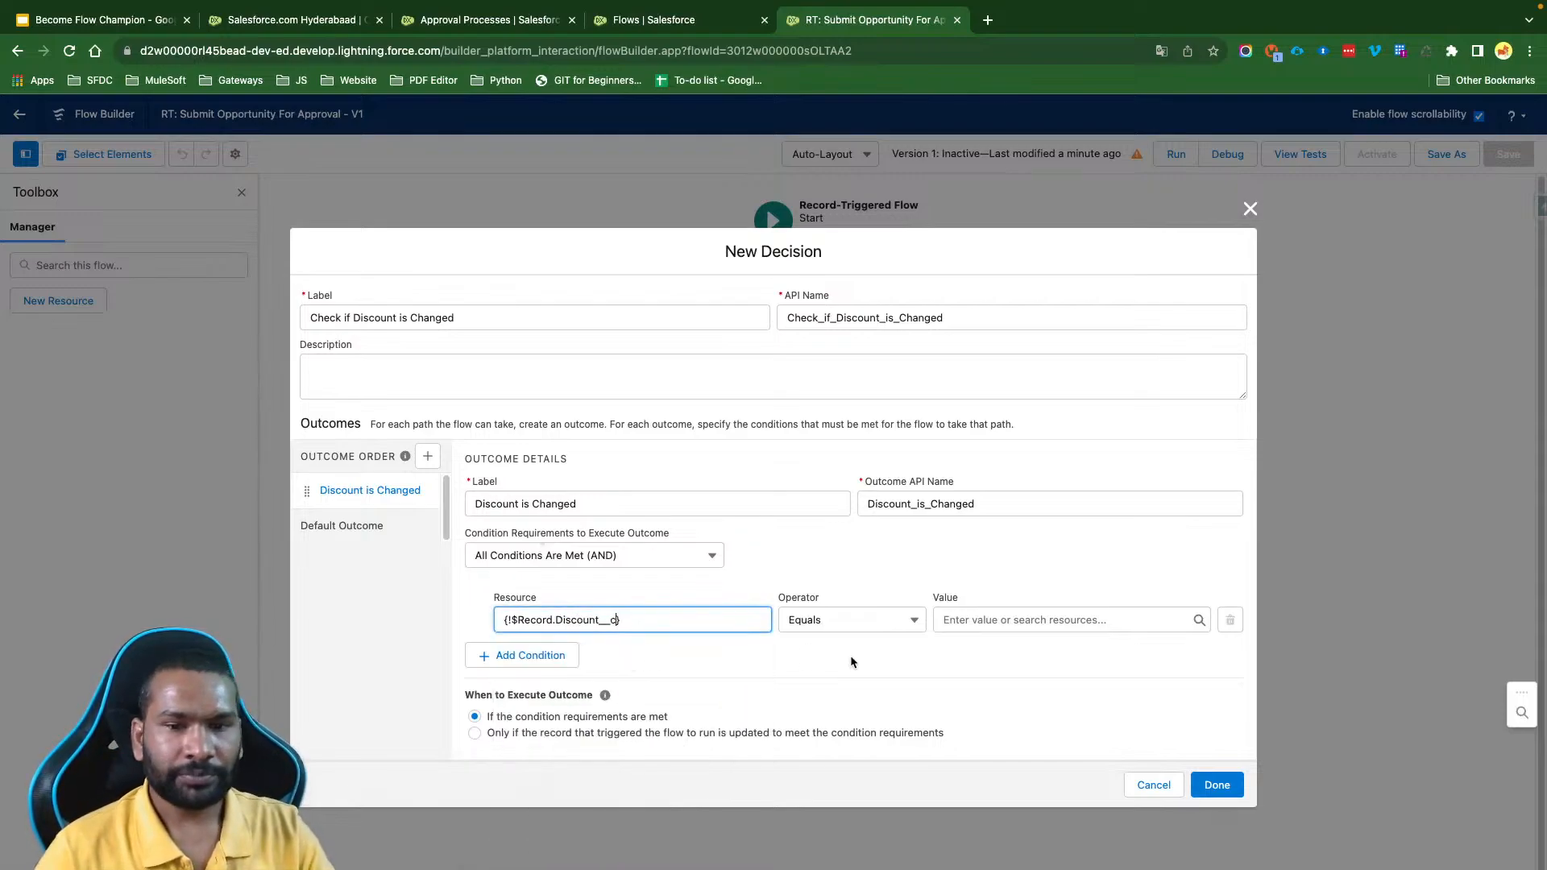
{"action": "left_click", "coordinate": [838, 621]}
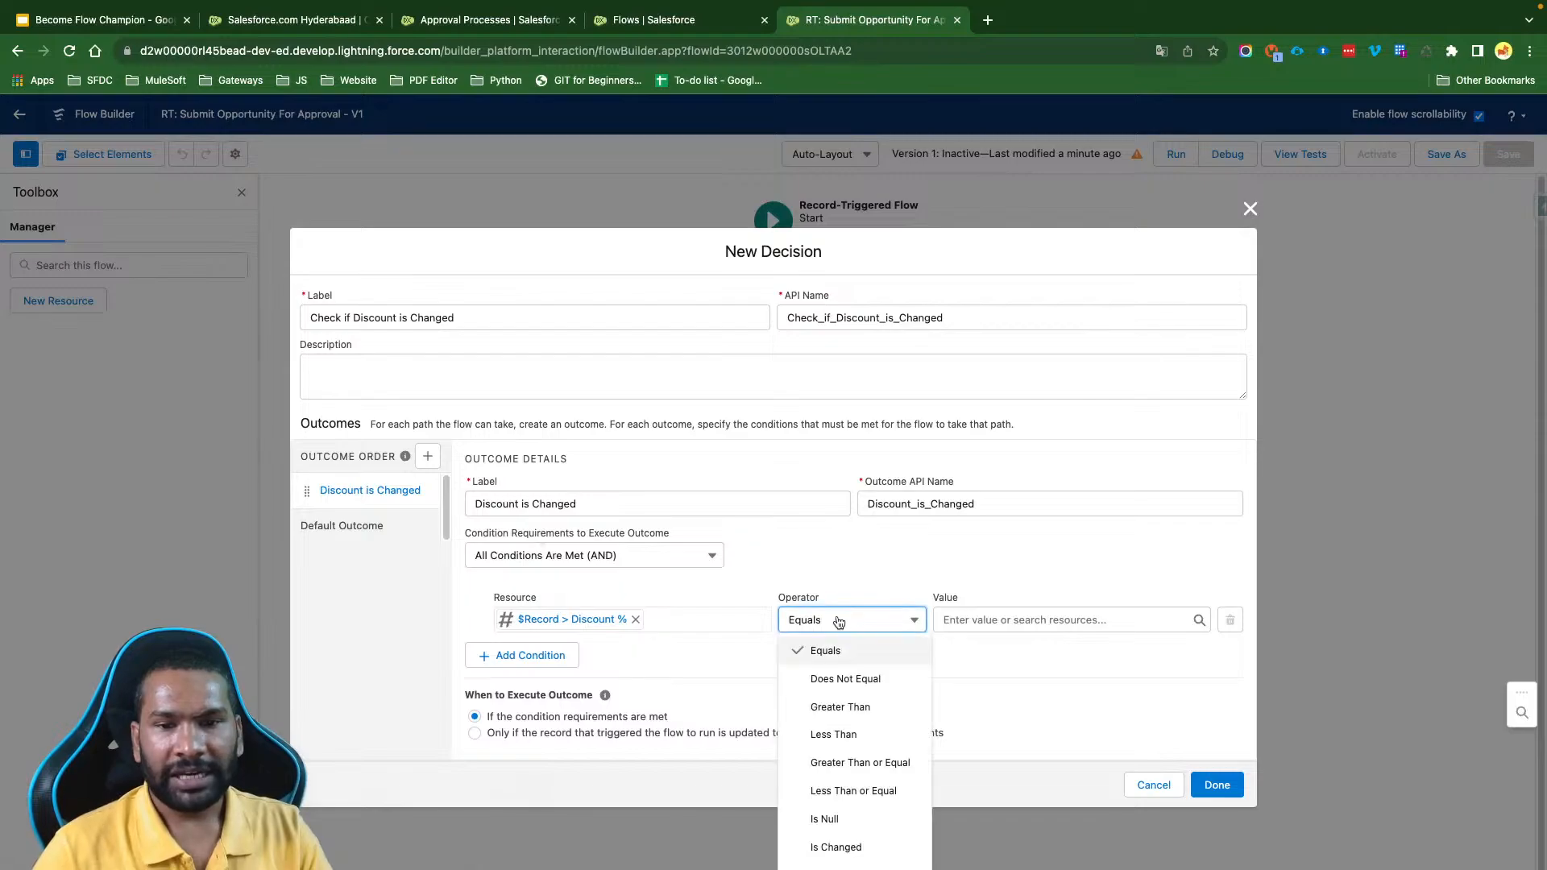
{"action": "left_click", "coordinate": [856, 841]}
{"action": "left_click", "coordinate": [849, 569]}
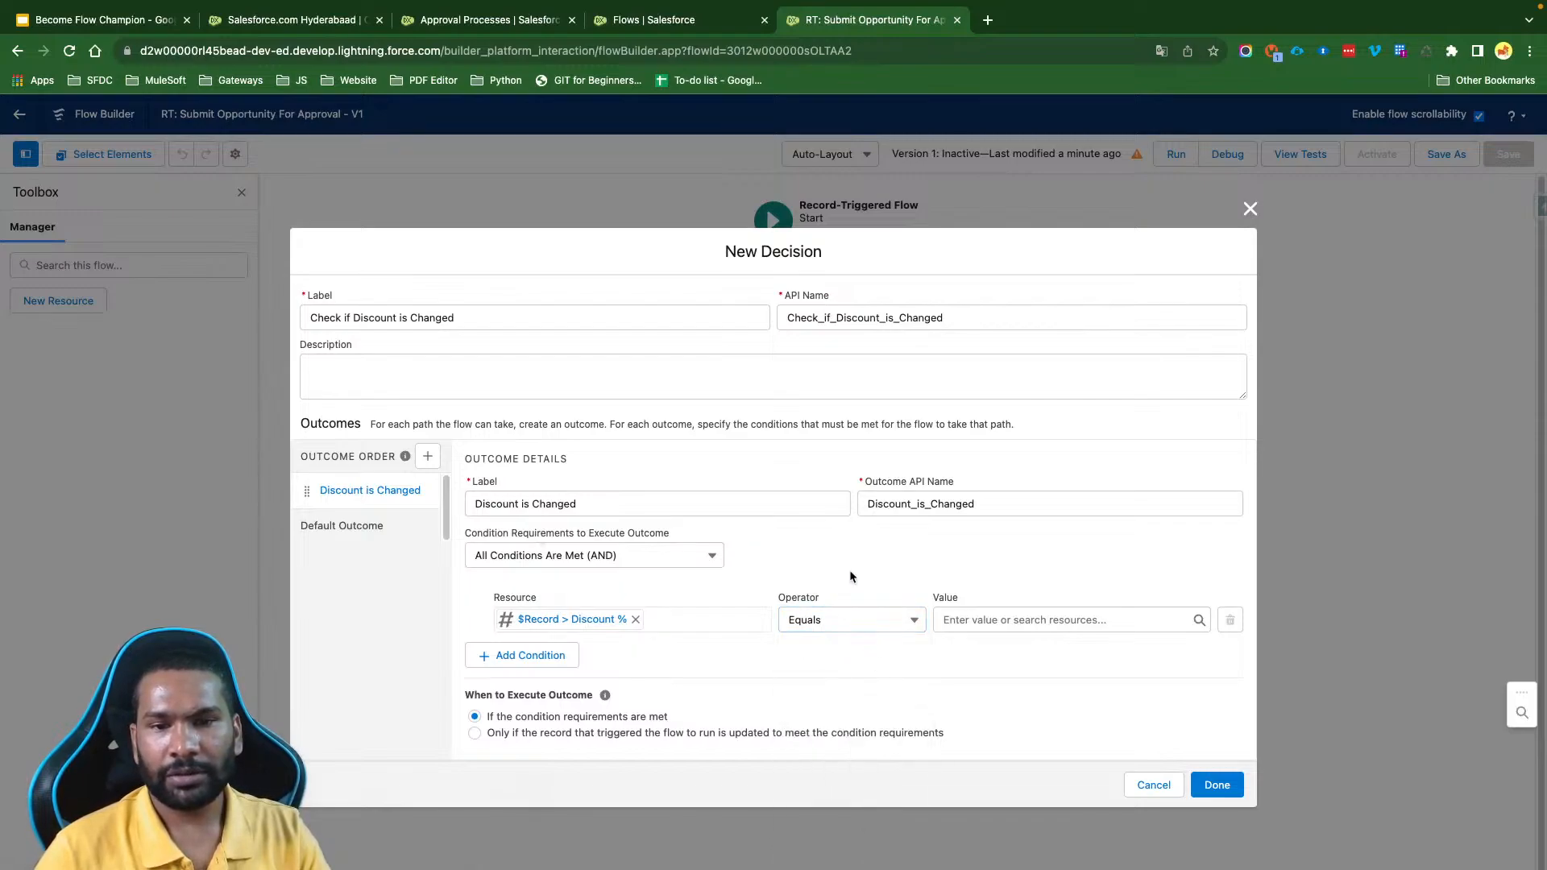
{"action": "left_click", "coordinate": [841, 625]}
{"action": "left_click", "coordinate": [840, 847]}
{"action": "left_click", "coordinate": [1007, 596]}
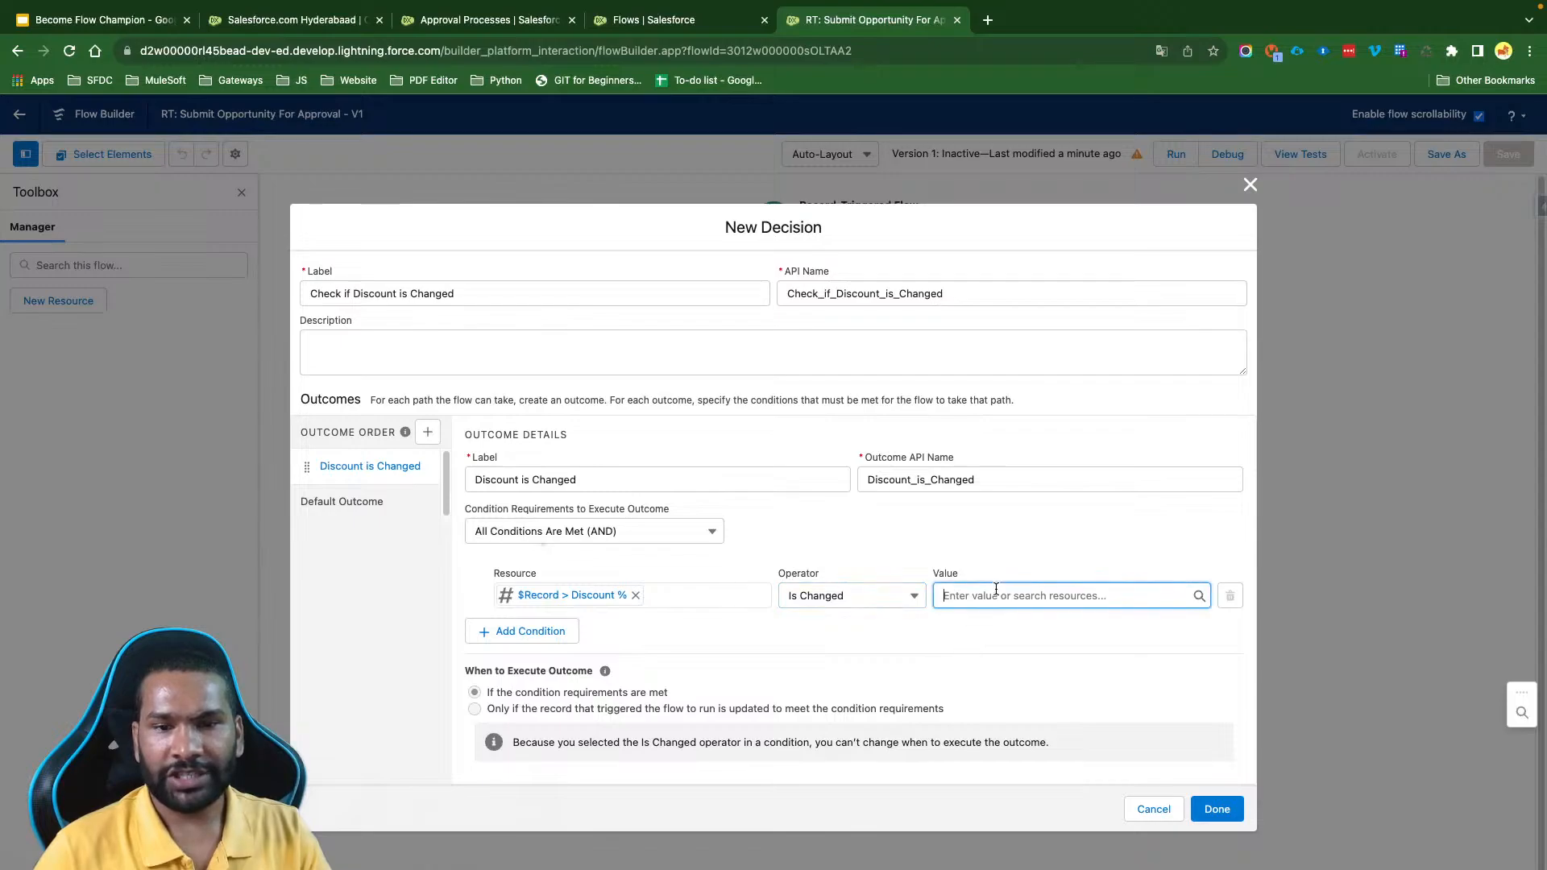
{"action": "type", "text": "tr"}
{"action": "left_click", "coordinate": [1018, 656]}
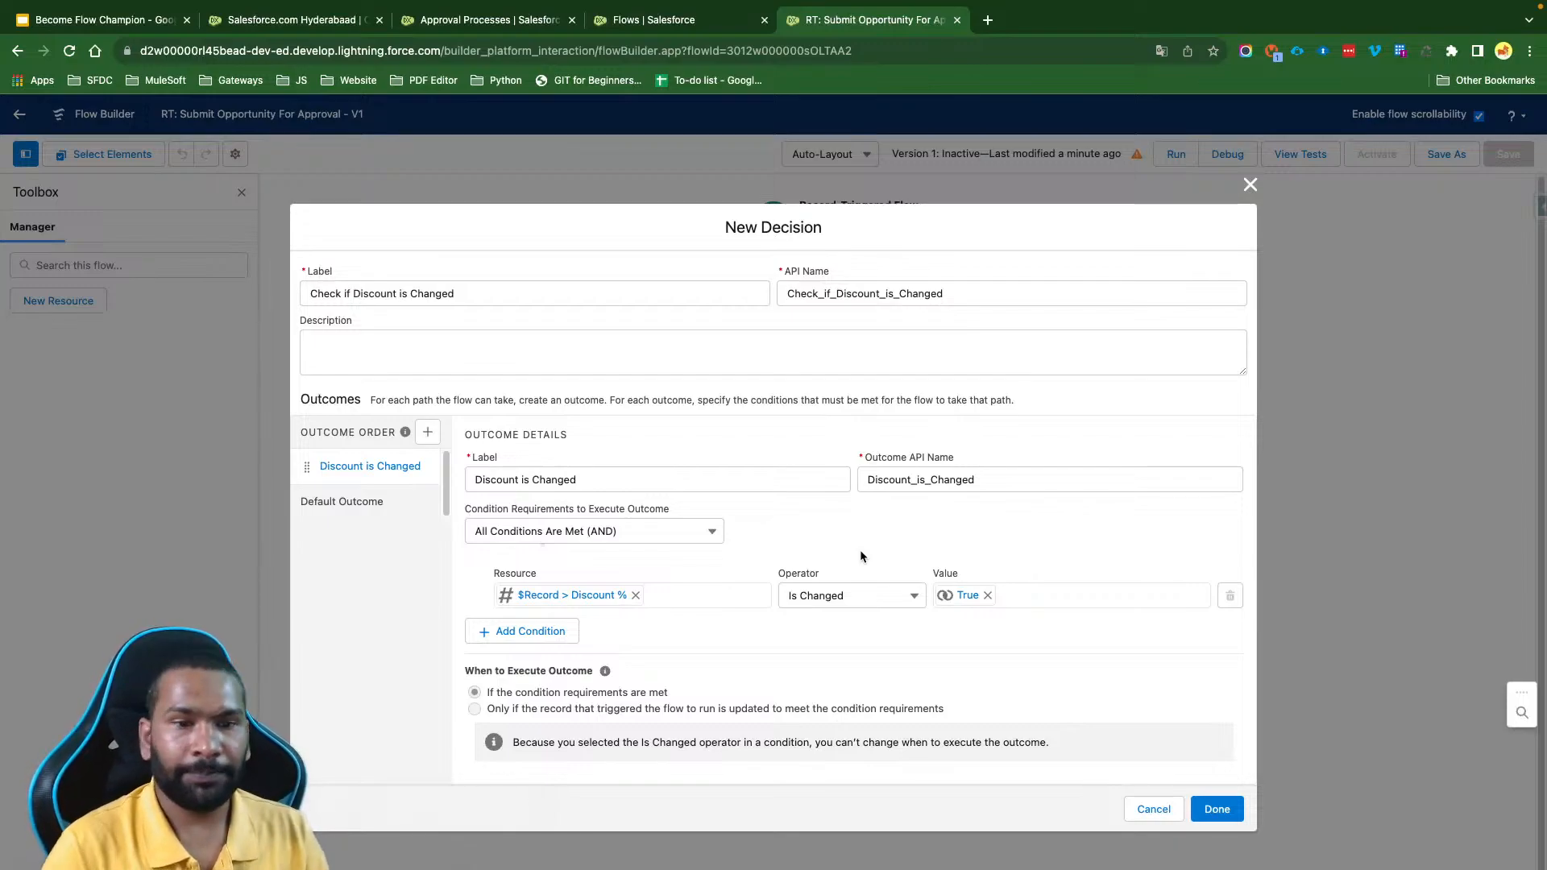
- Add a second condition to the Discount is Changed outcome with $Record > Discount % as its resource
{"action": "left_click", "coordinate": [576, 629]}
{"action": "left_click", "coordinate": [579, 627]}
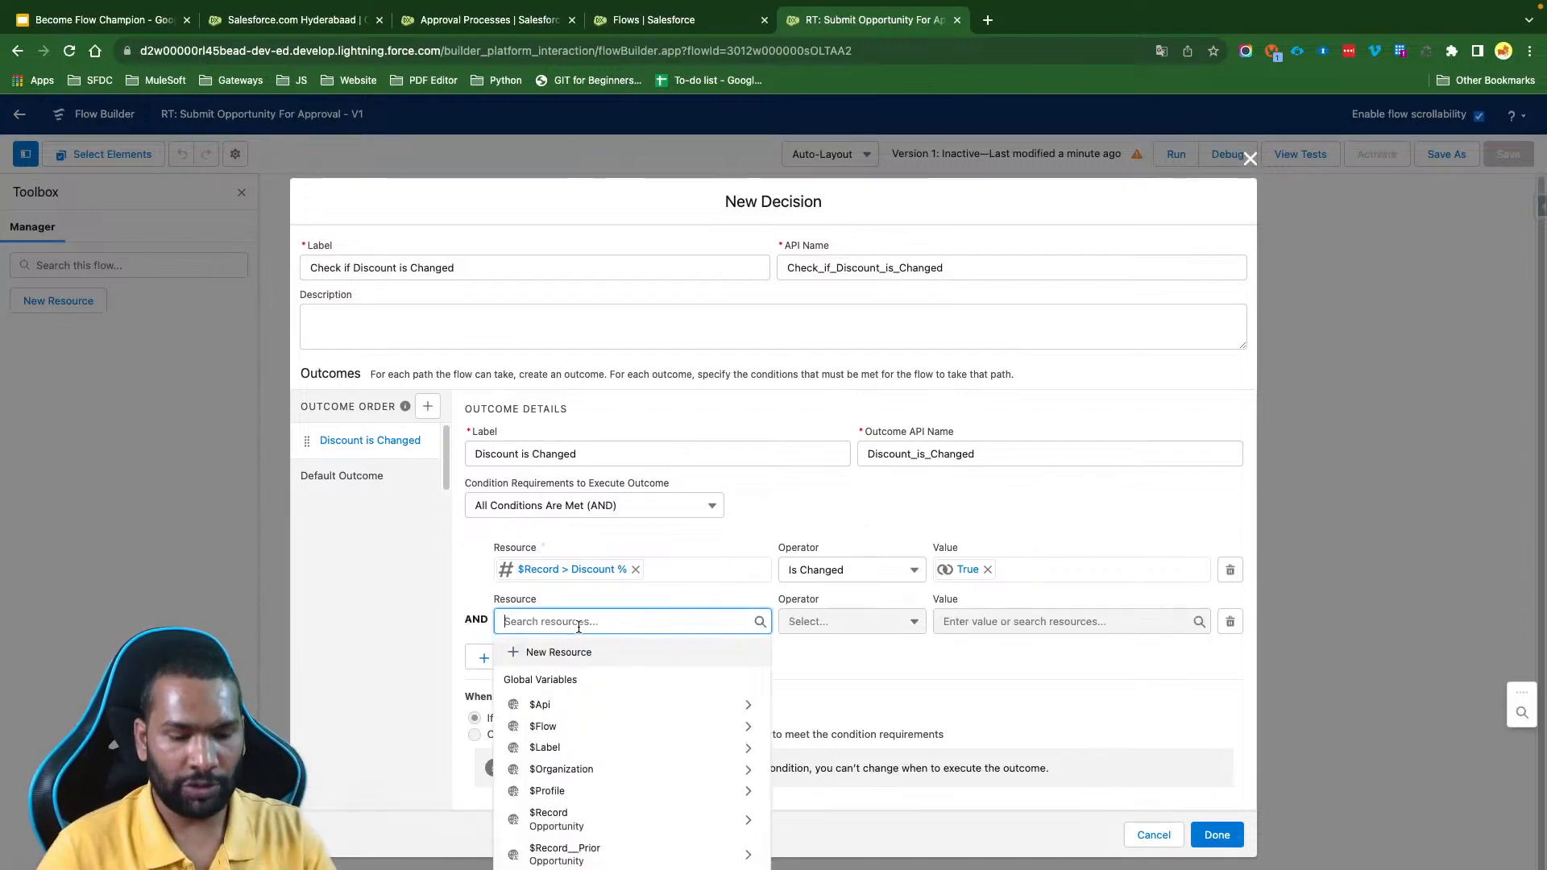
{"action": "type", "text": "$Rec"}
{"action": "left_click", "coordinate": [574, 681]}
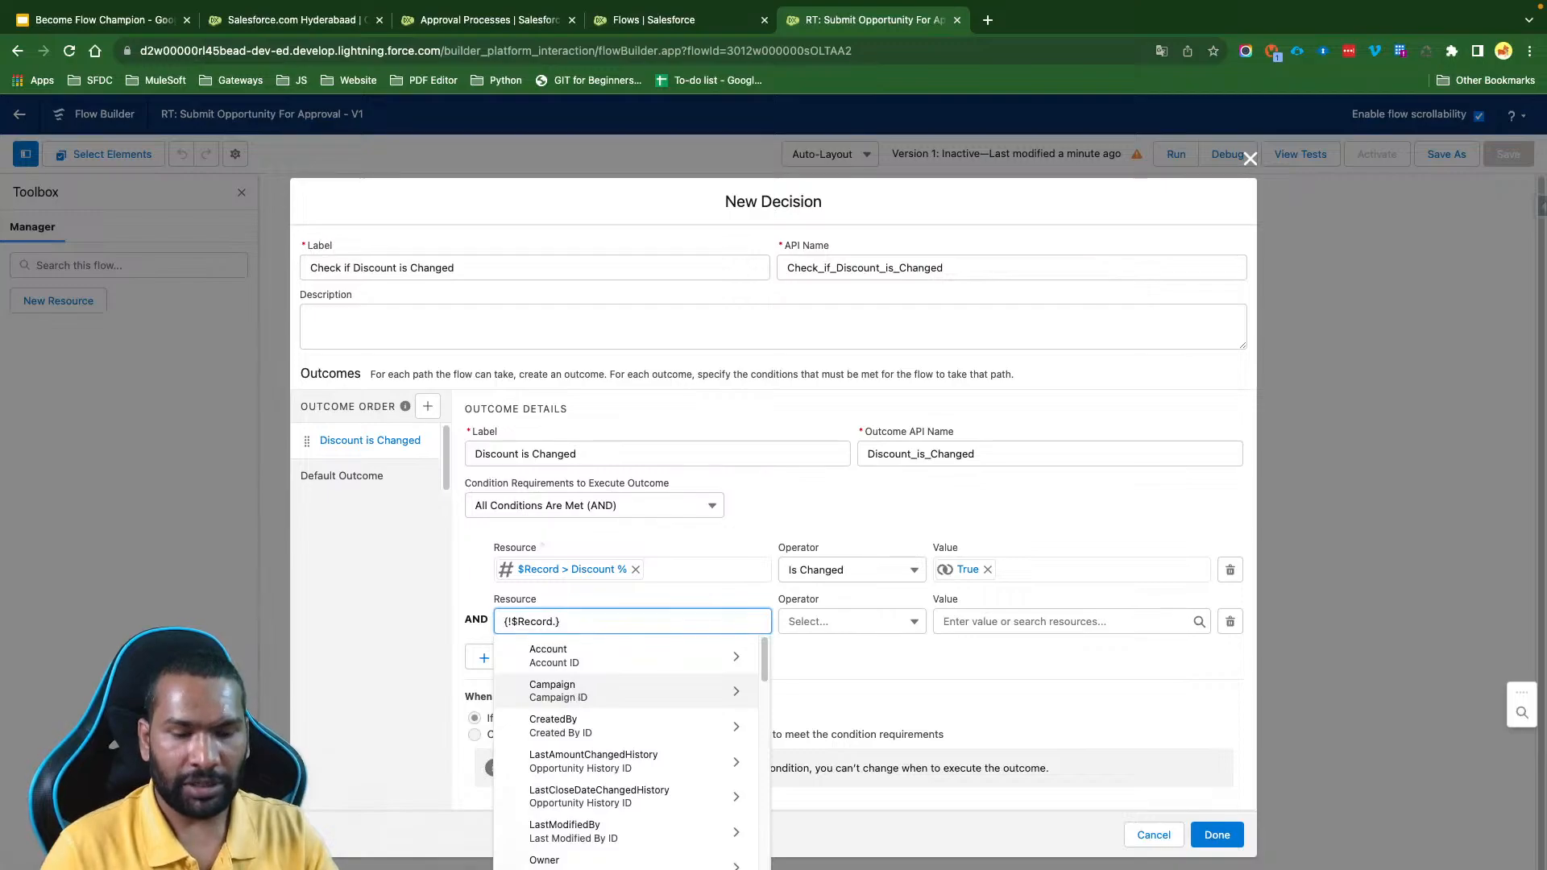
{"action": "type", "text": "Disc"}
{"action": "left_click", "coordinate": [618, 652]}
{"action": "left_click", "coordinate": [831, 604]}
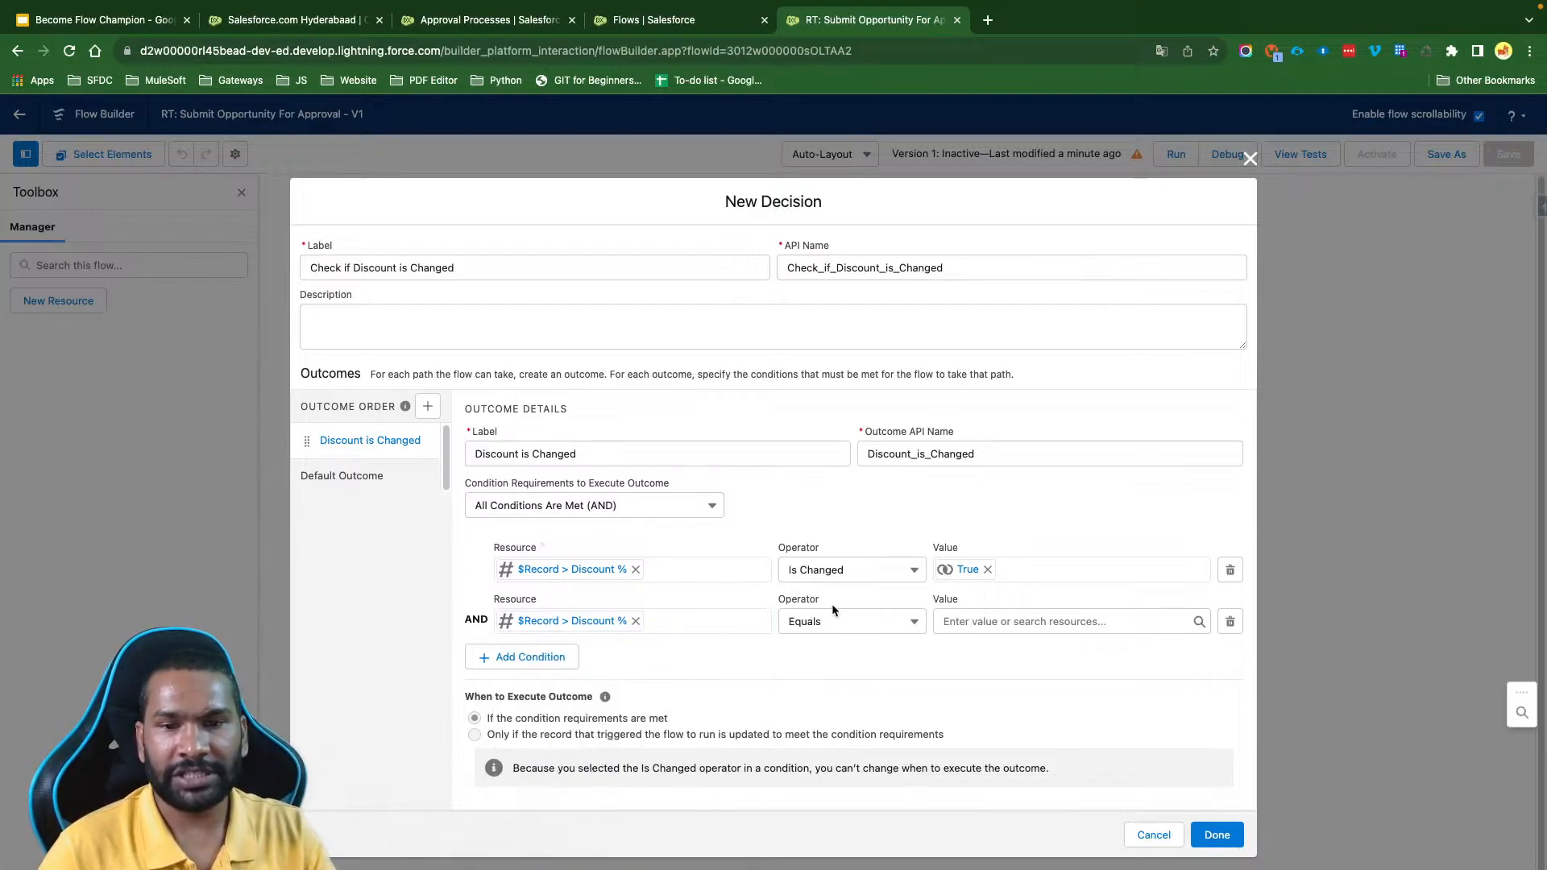
{"action": "left_click", "coordinate": [833, 616]}
{"action": "left_click", "coordinate": [842, 677]}
{"action": "left_click", "coordinate": [997, 612]}
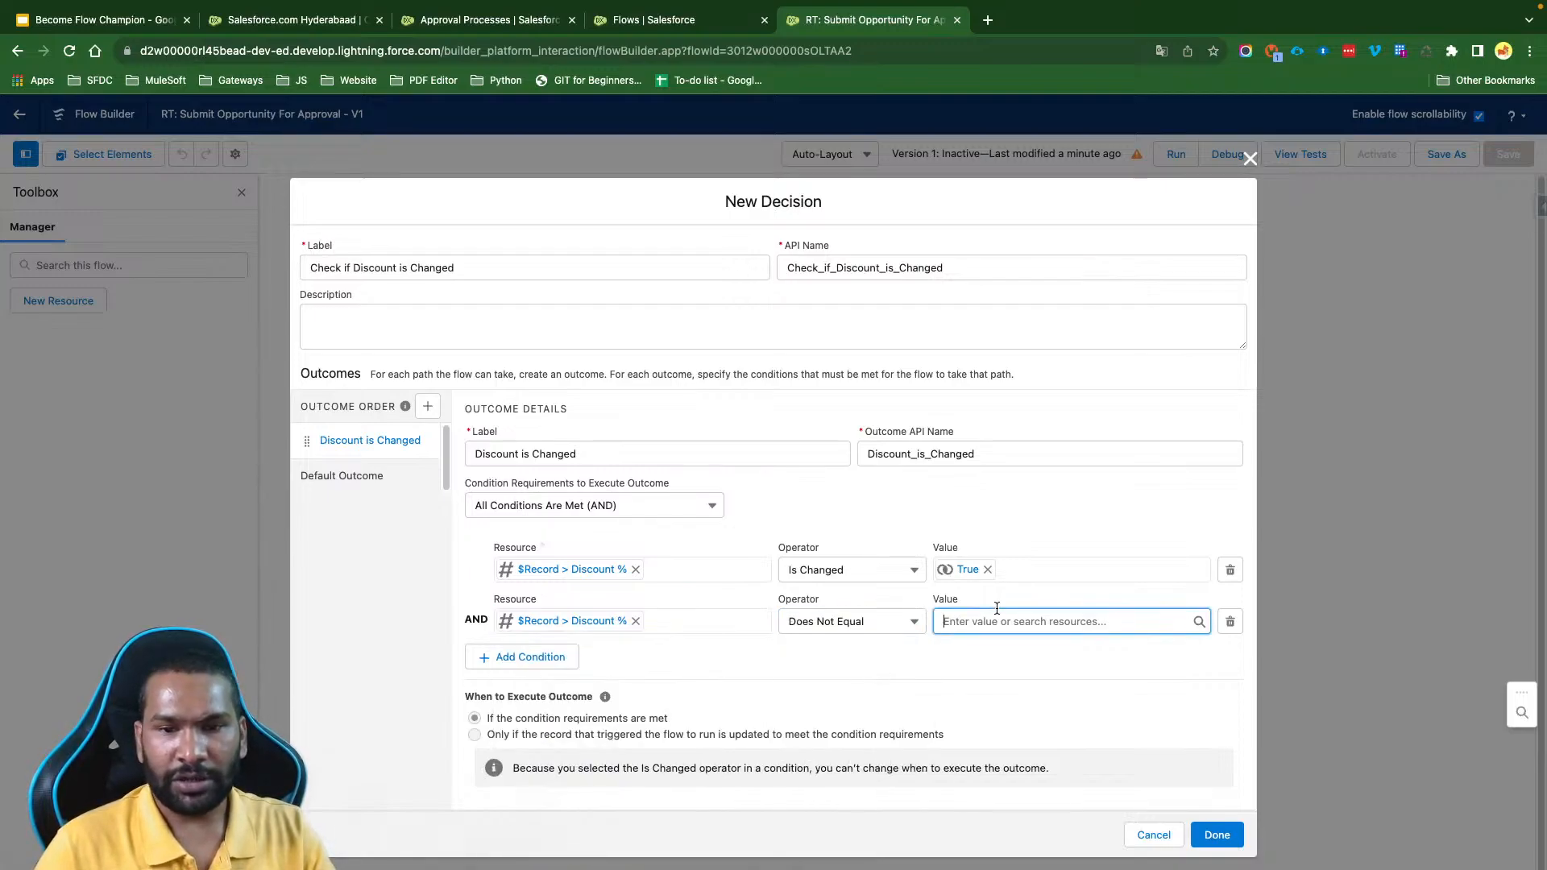
{"action": "type", "text": "n"}
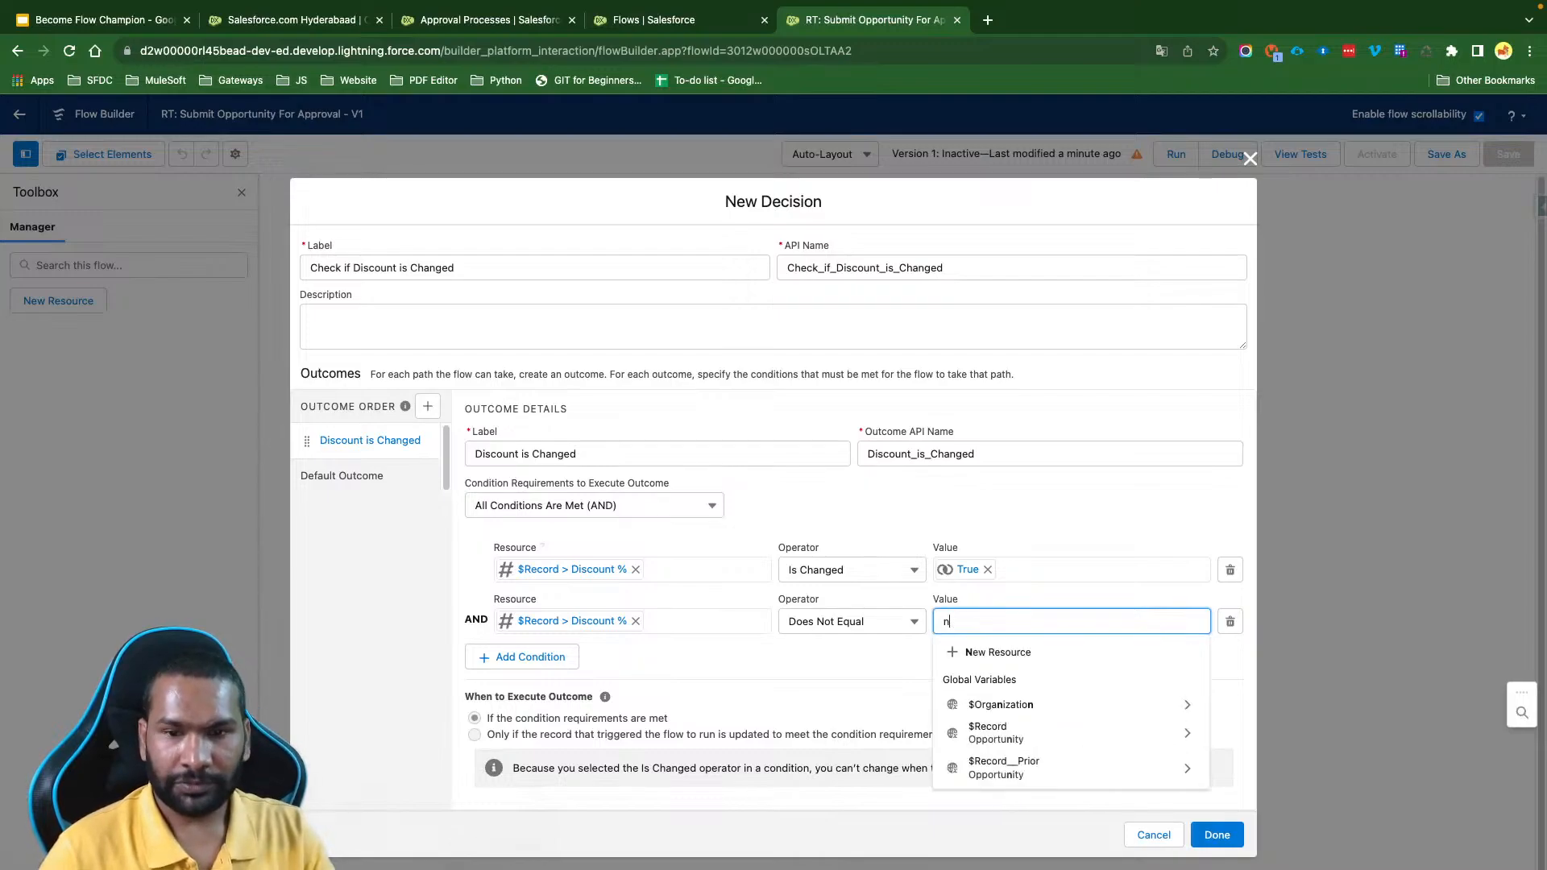
{"action": "key", "text": "BackSpace"}
{"action": "type", "text": "nu"}
{"action": "key", "text": "BackSpace"}
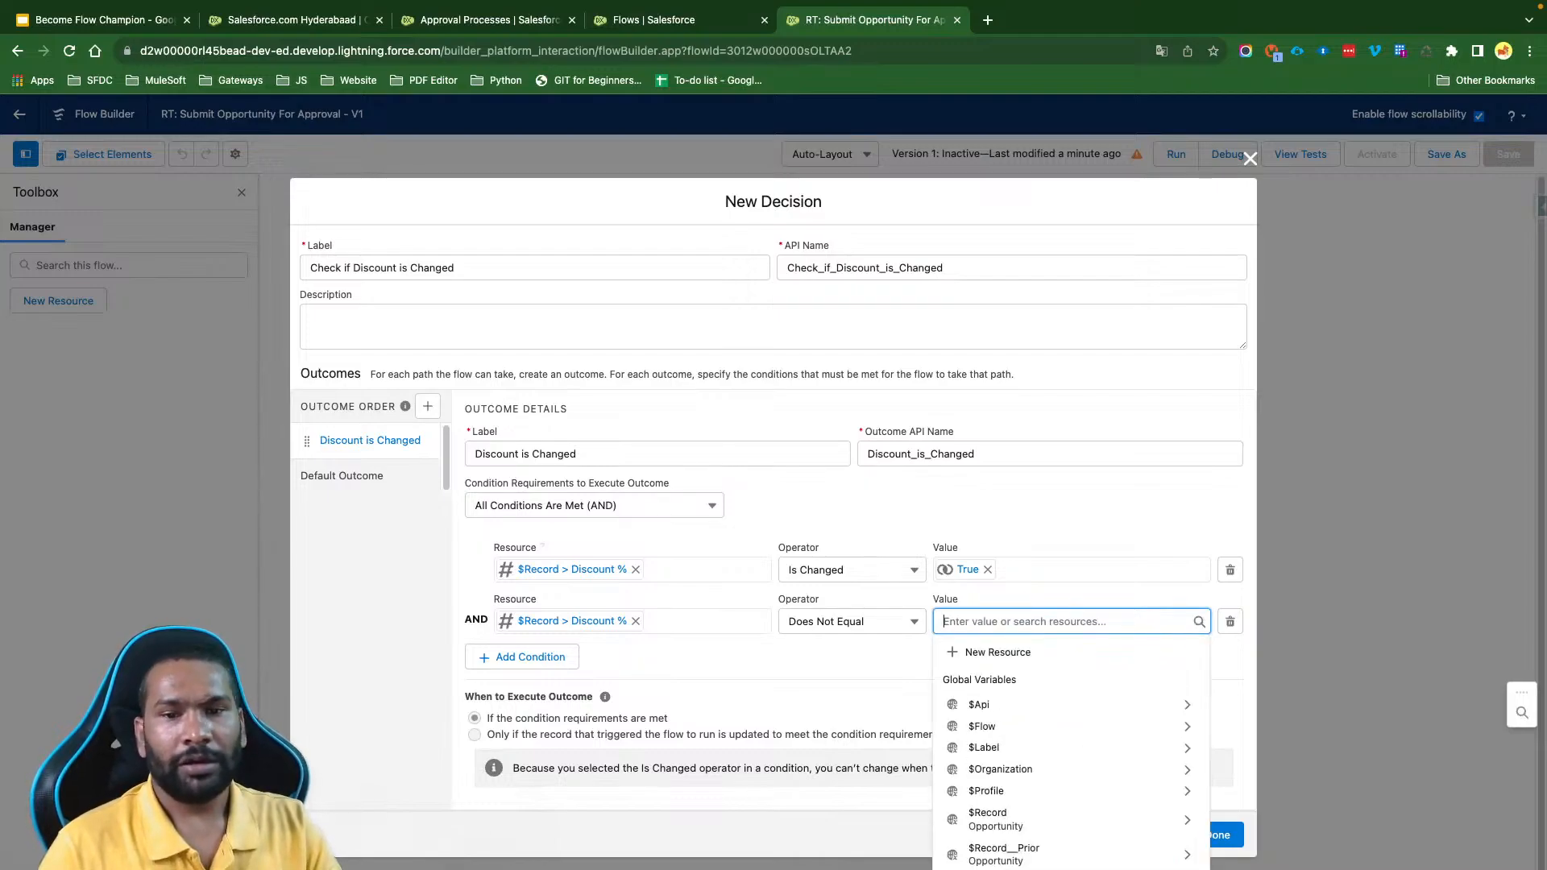
- Set the second condition's operator to Is Null and its value to the global constant False
{"action": "left_click", "coordinate": [836, 623]}
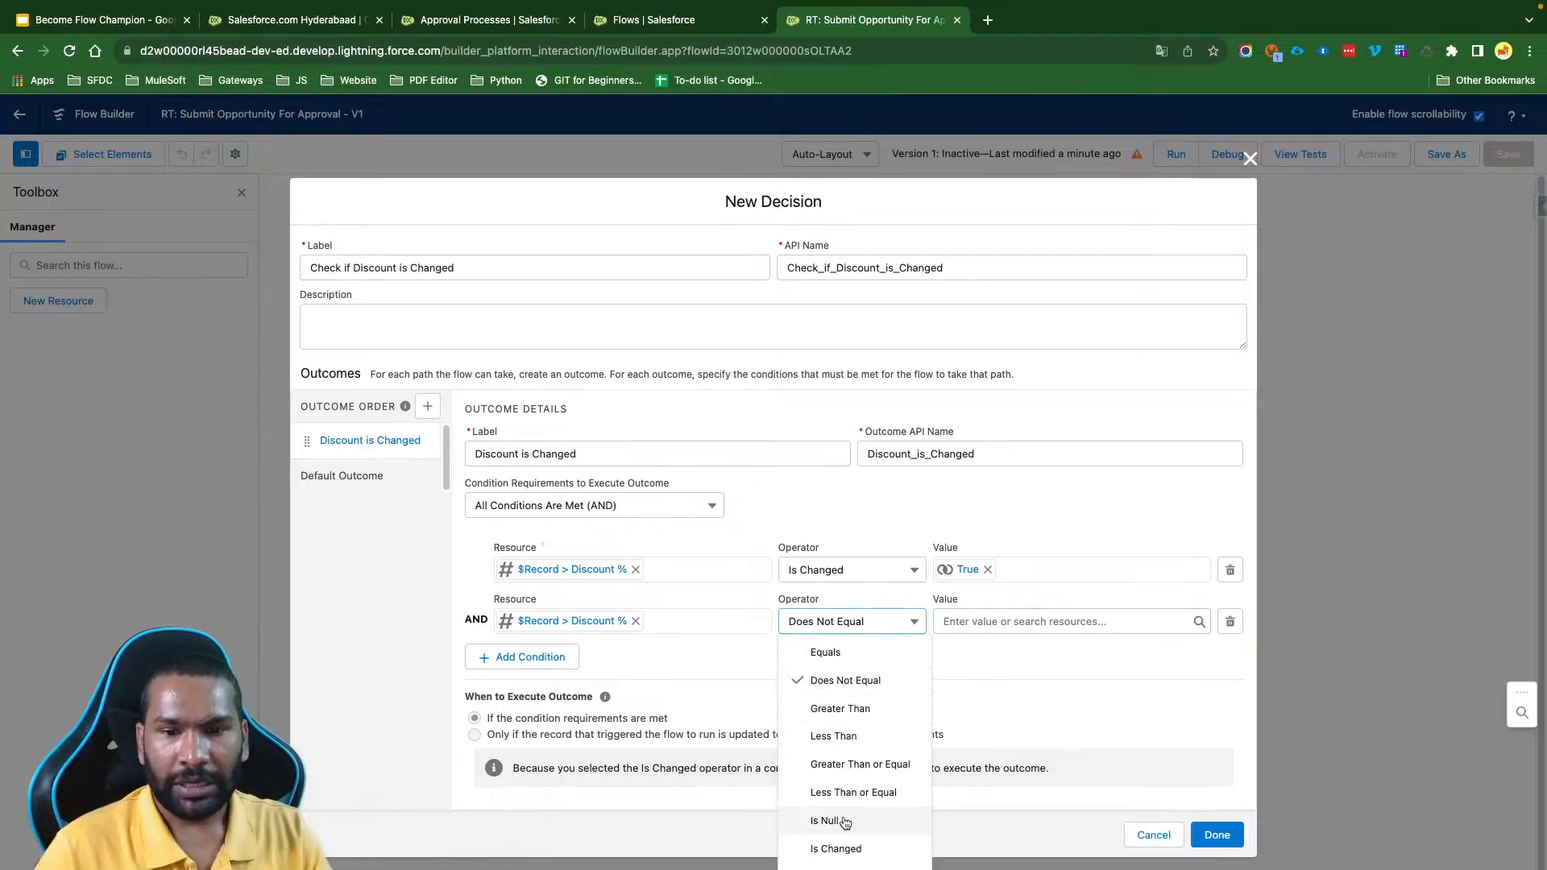
{"action": "left_click", "coordinate": [842, 818]}
{"action": "left_click", "coordinate": [972, 620]}
{"action": "type", "text": "fal"}
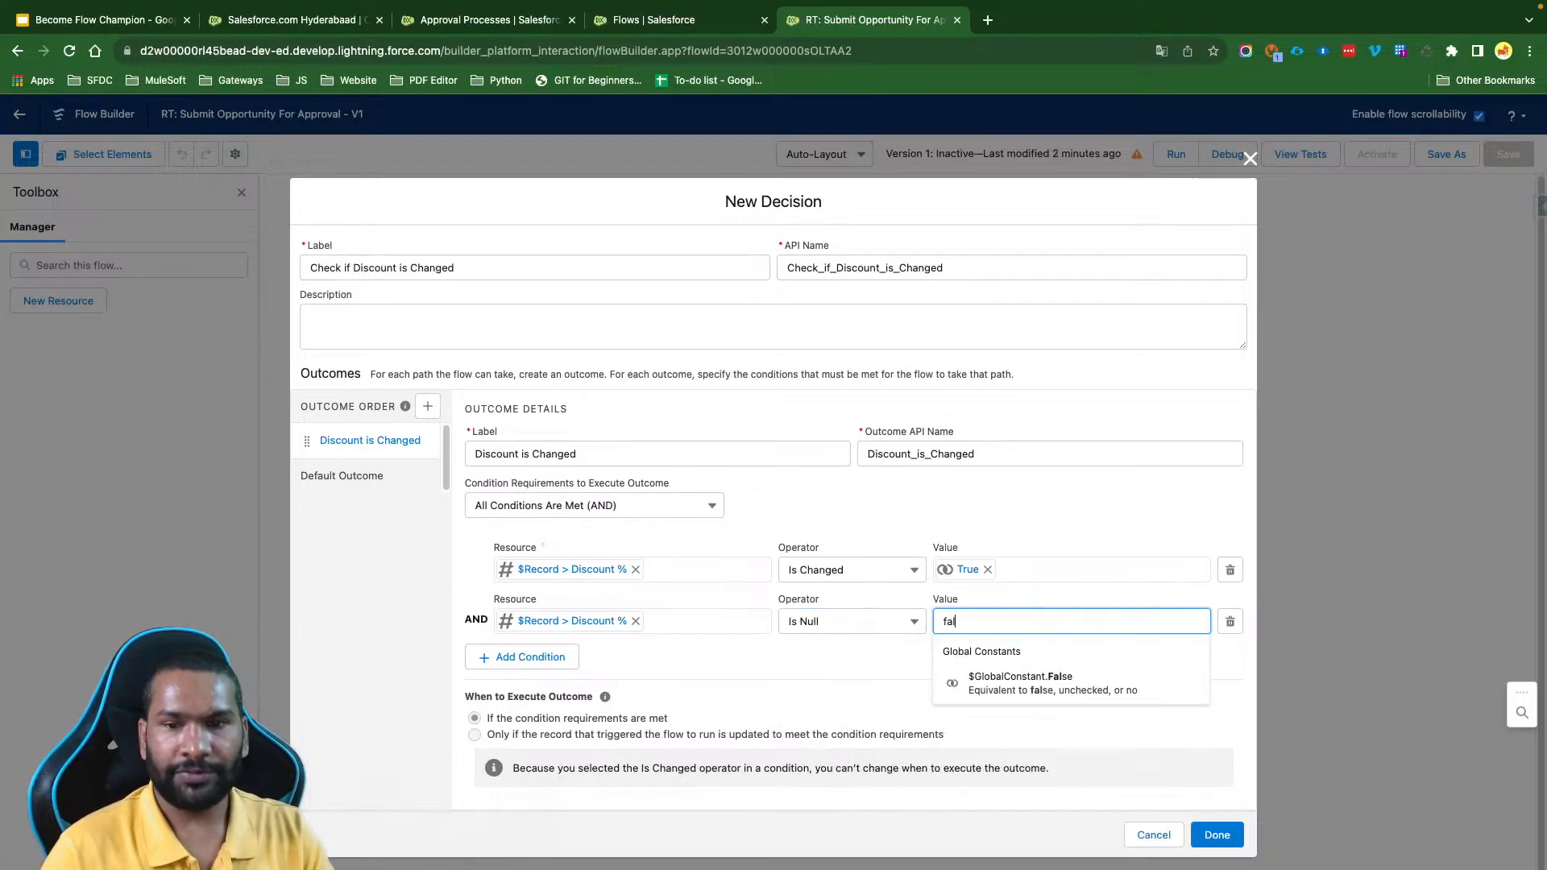
{"action": "left_click", "coordinate": [1039, 682]}
{"action": "left_click", "coordinate": [822, 657]}
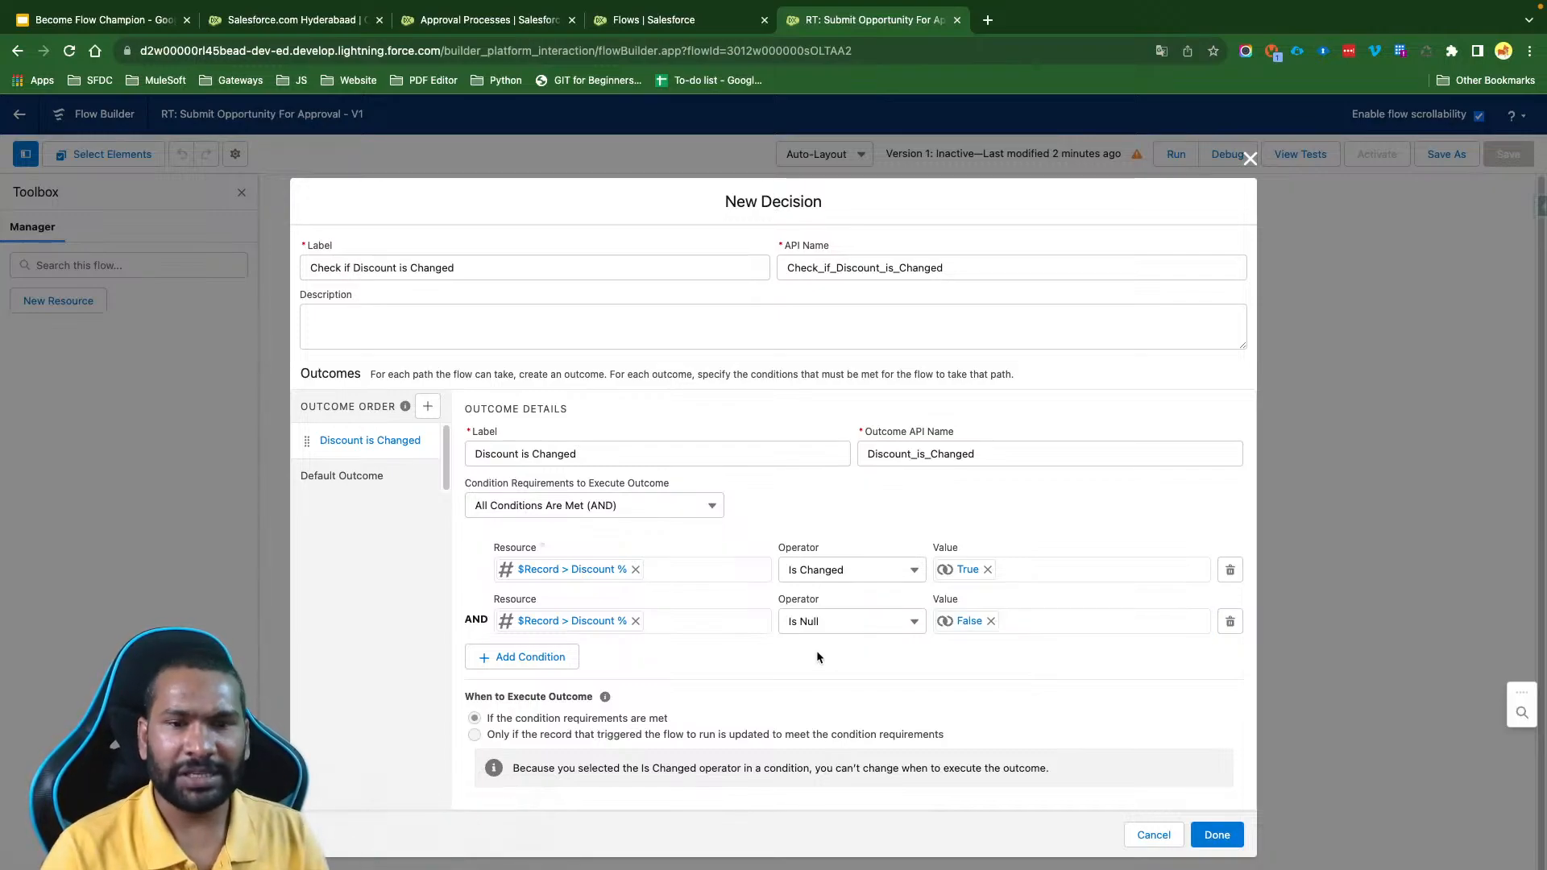
- Relabel the default outcome "Discount is Not Changed" and finish the decision
{"action": "triple_click", "coordinate": [574, 441]}
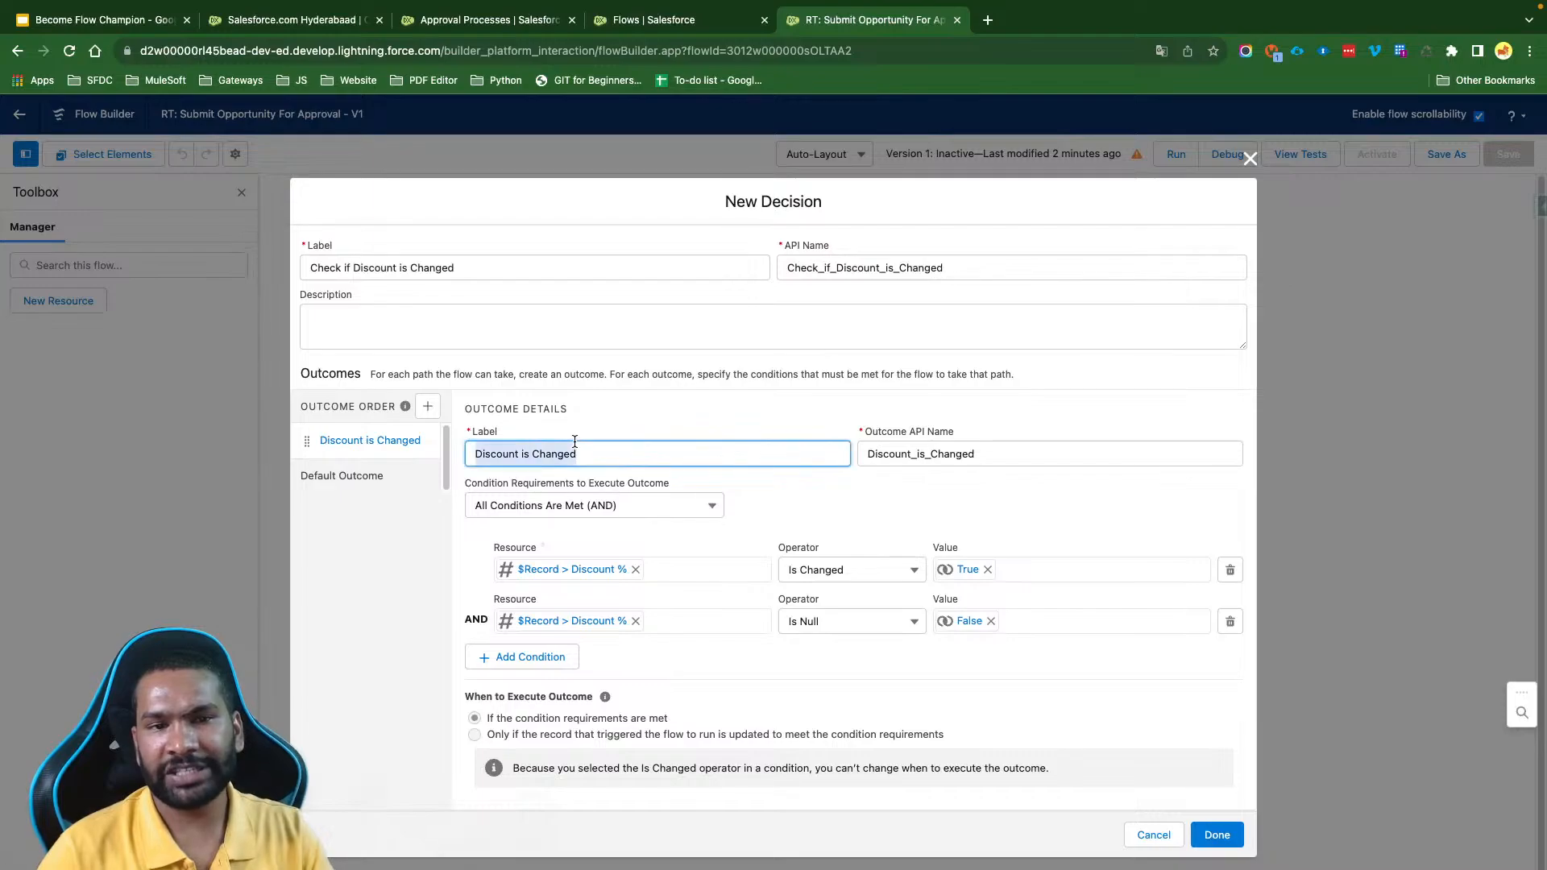
{"action": "left_click", "coordinate": [345, 473]}
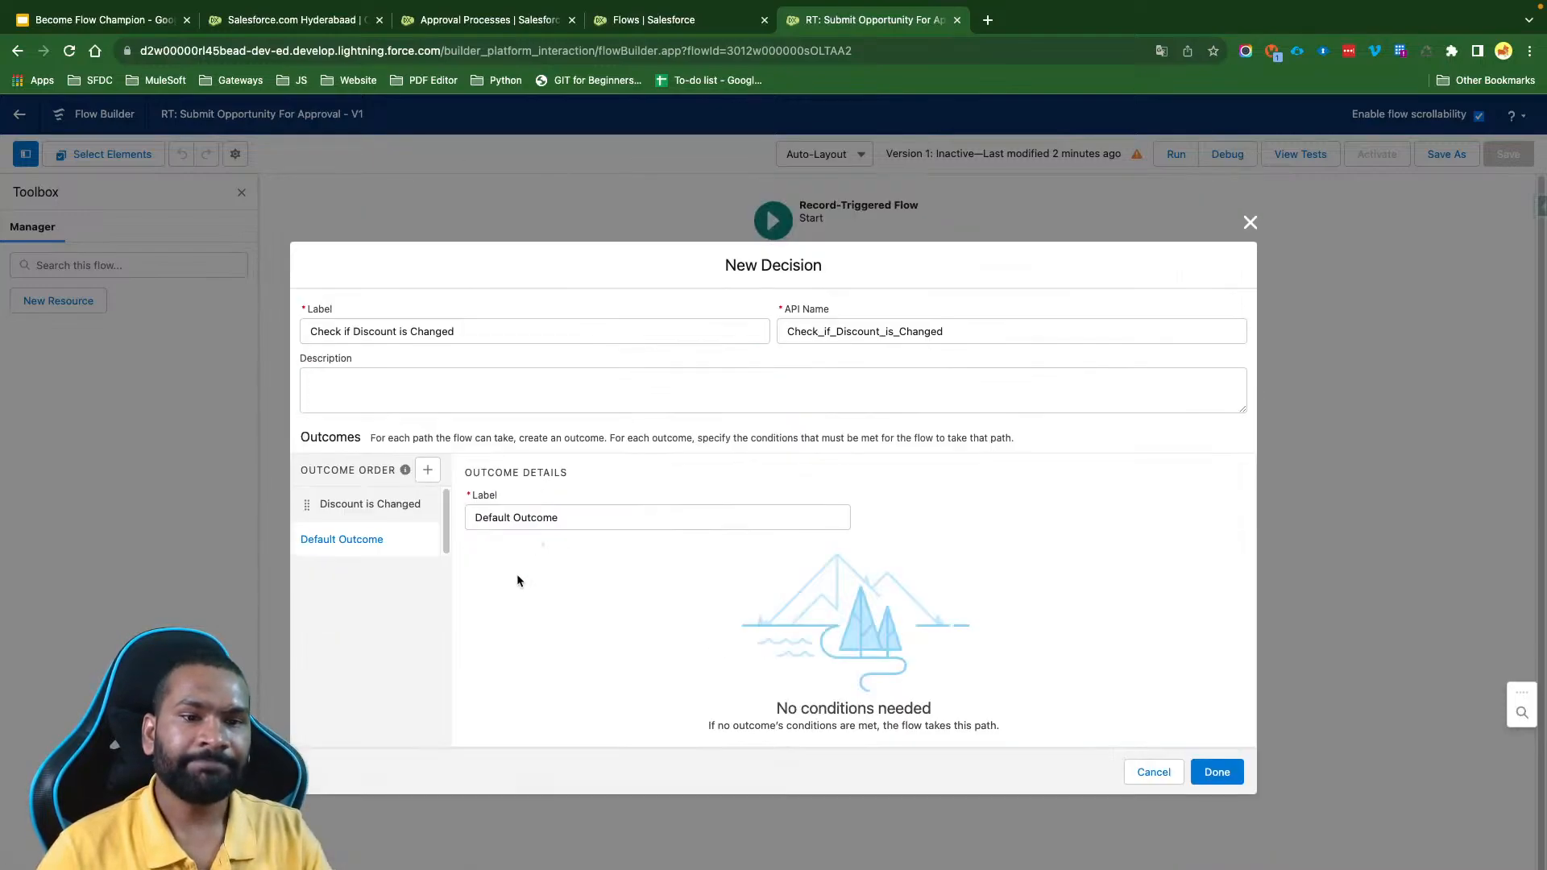
{"action": "double_click", "coordinate": [531, 521]}
{"action": "key", "text": "ctrl+a"}
{"action": "key", "text": "ctrl+v"}
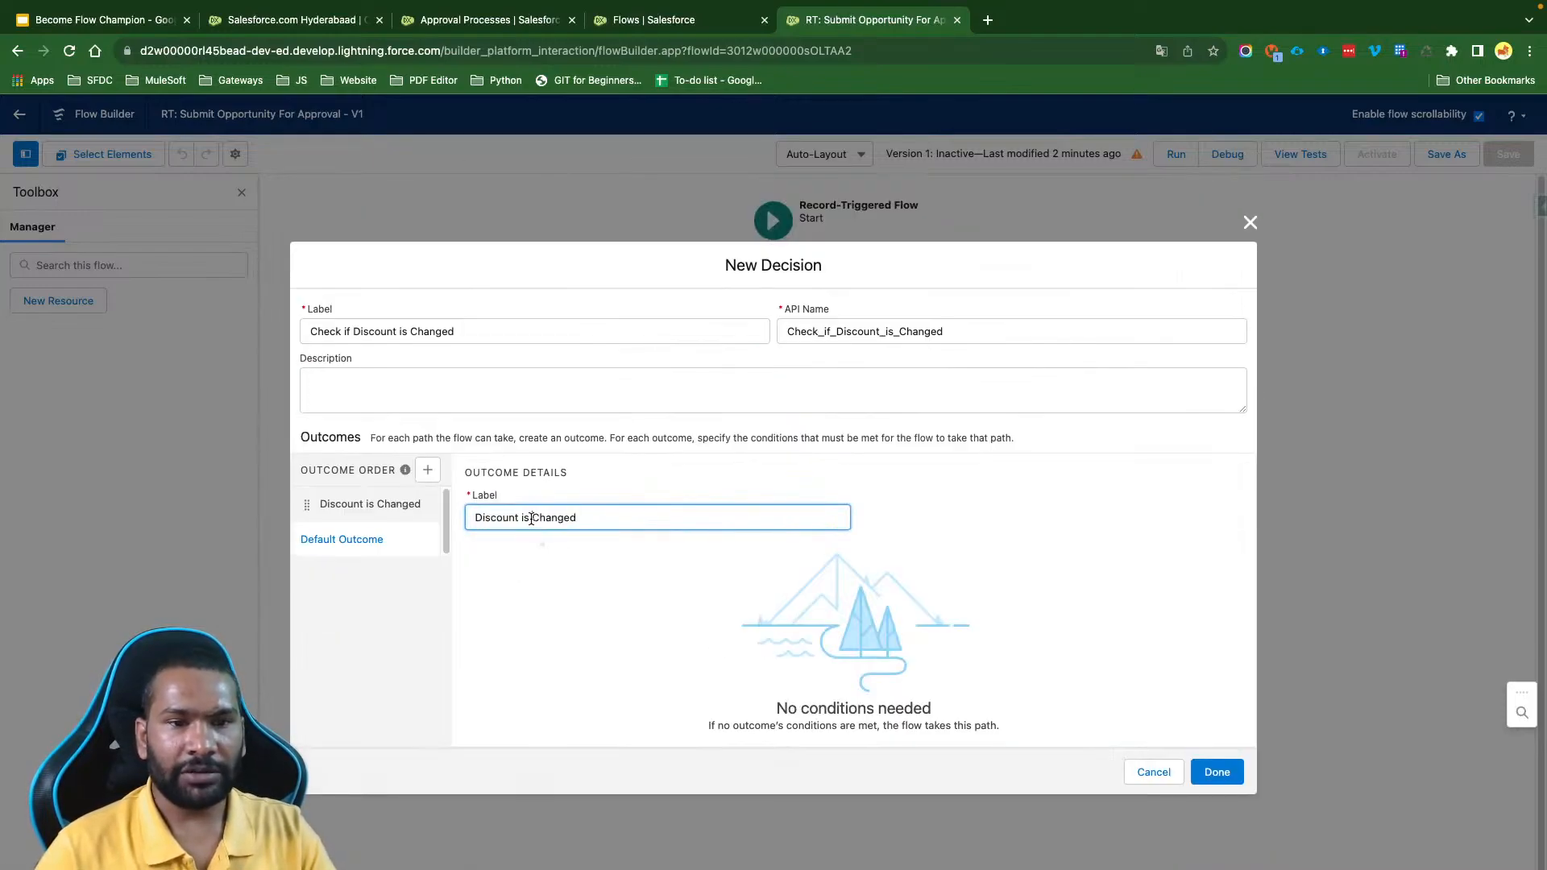
{"action": "left_click", "coordinate": [532, 519]}
{"action": "type", "text": "Not"}
{"action": "left_click", "coordinate": [655, 645]}
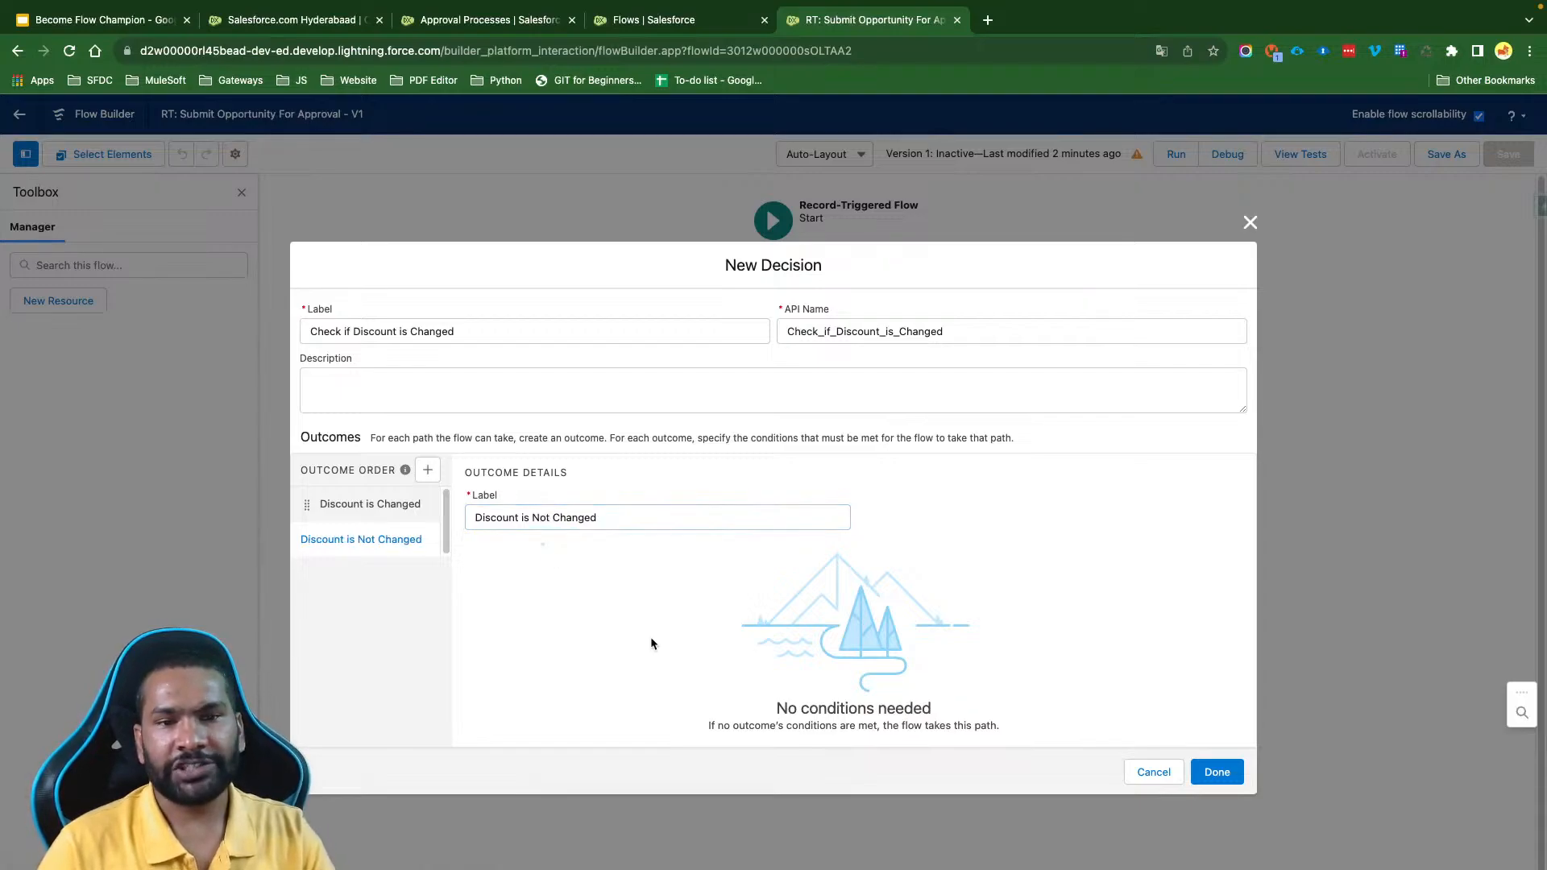
{"action": "left_click", "coordinate": [1218, 772]}
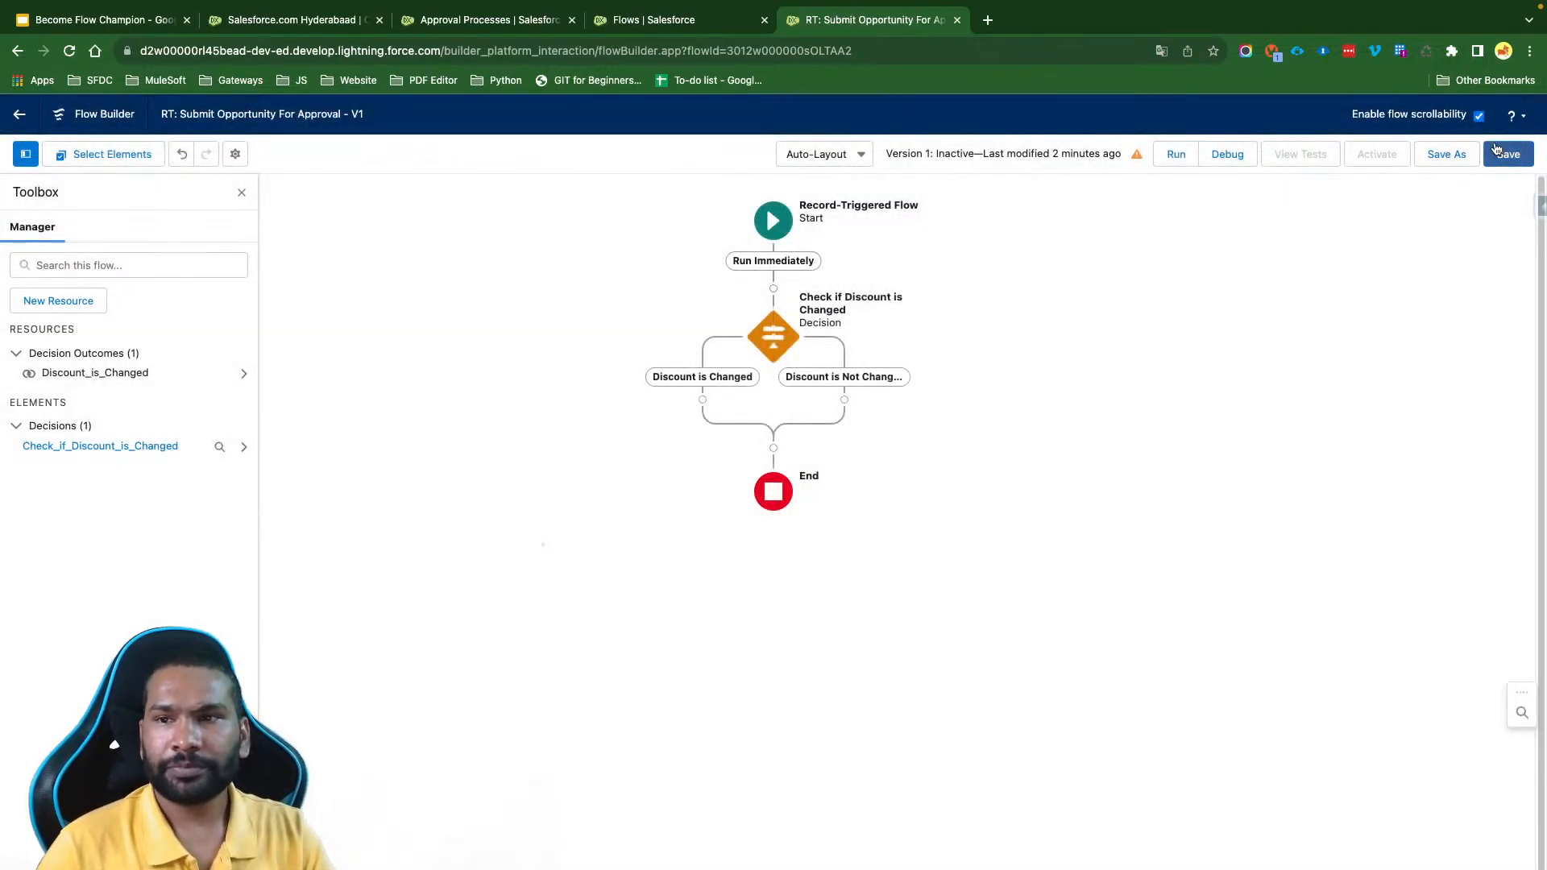
- Save the flow and add an End element to the Discount is Not Changed path
{"action": "left_click", "coordinate": [1497, 150]}
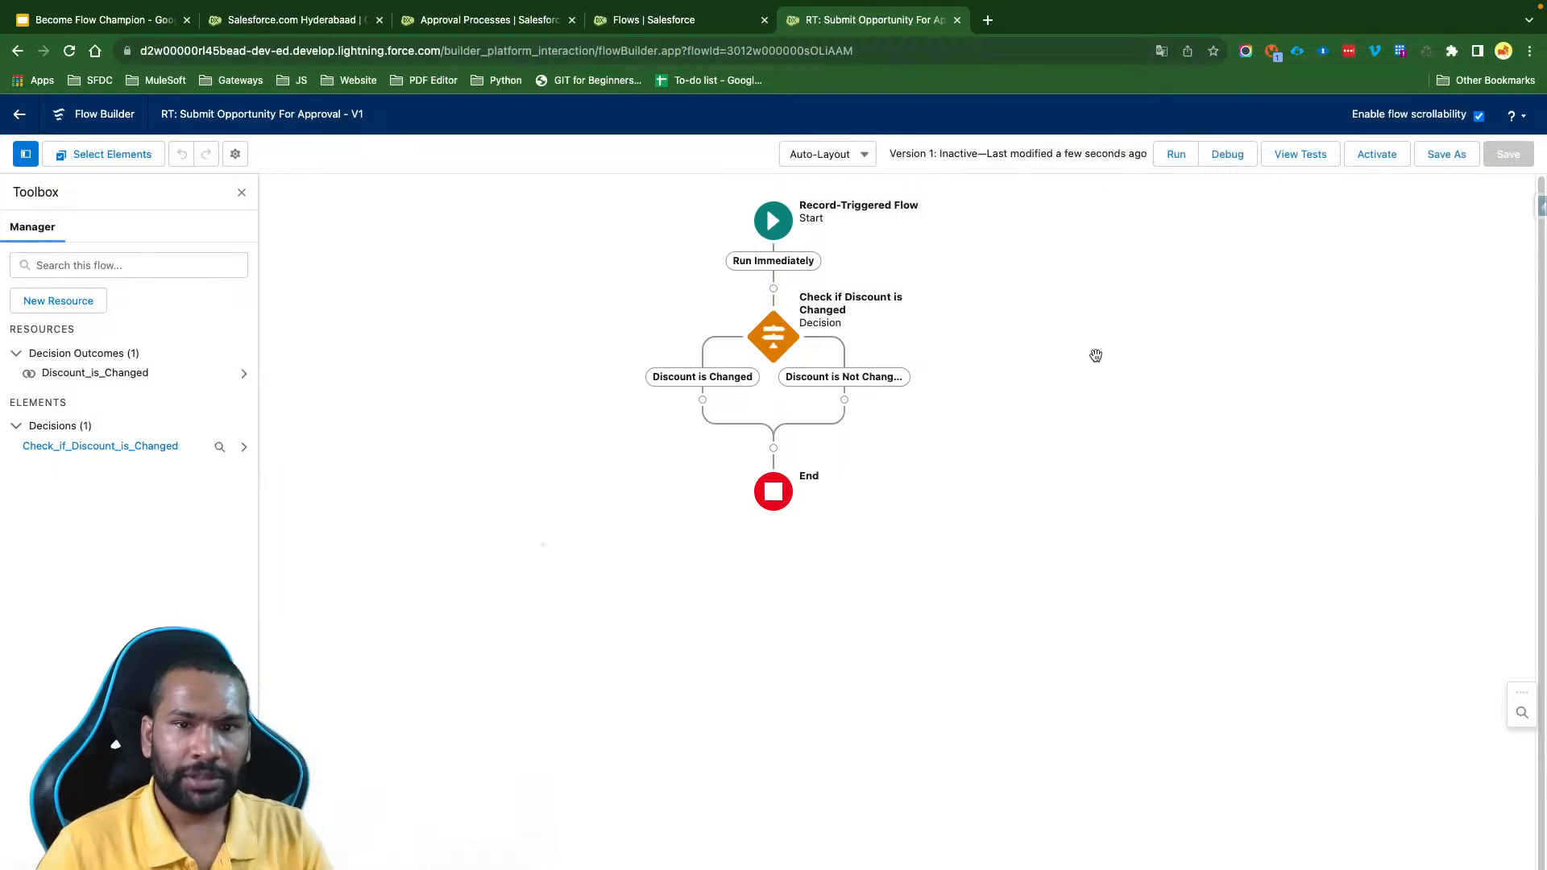
{"action": "left_click", "coordinate": [845, 400]}
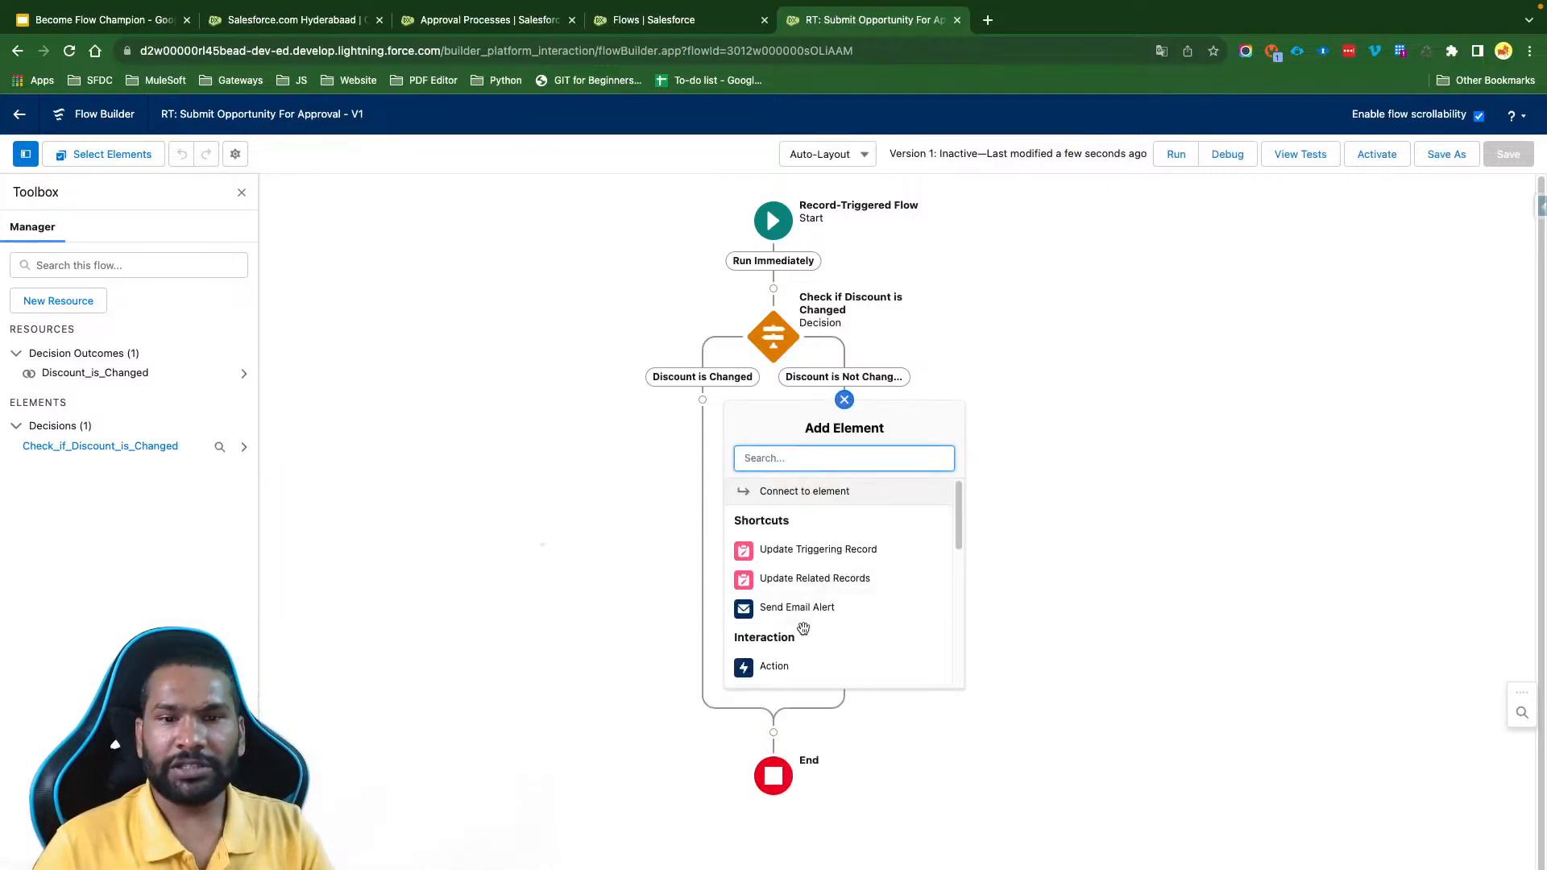
{"action": "scroll", "coordinate": [803, 629], "scroll_direction": "down", "scroll_amount": 5}
{"action": "left_click", "coordinate": [768, 525]}
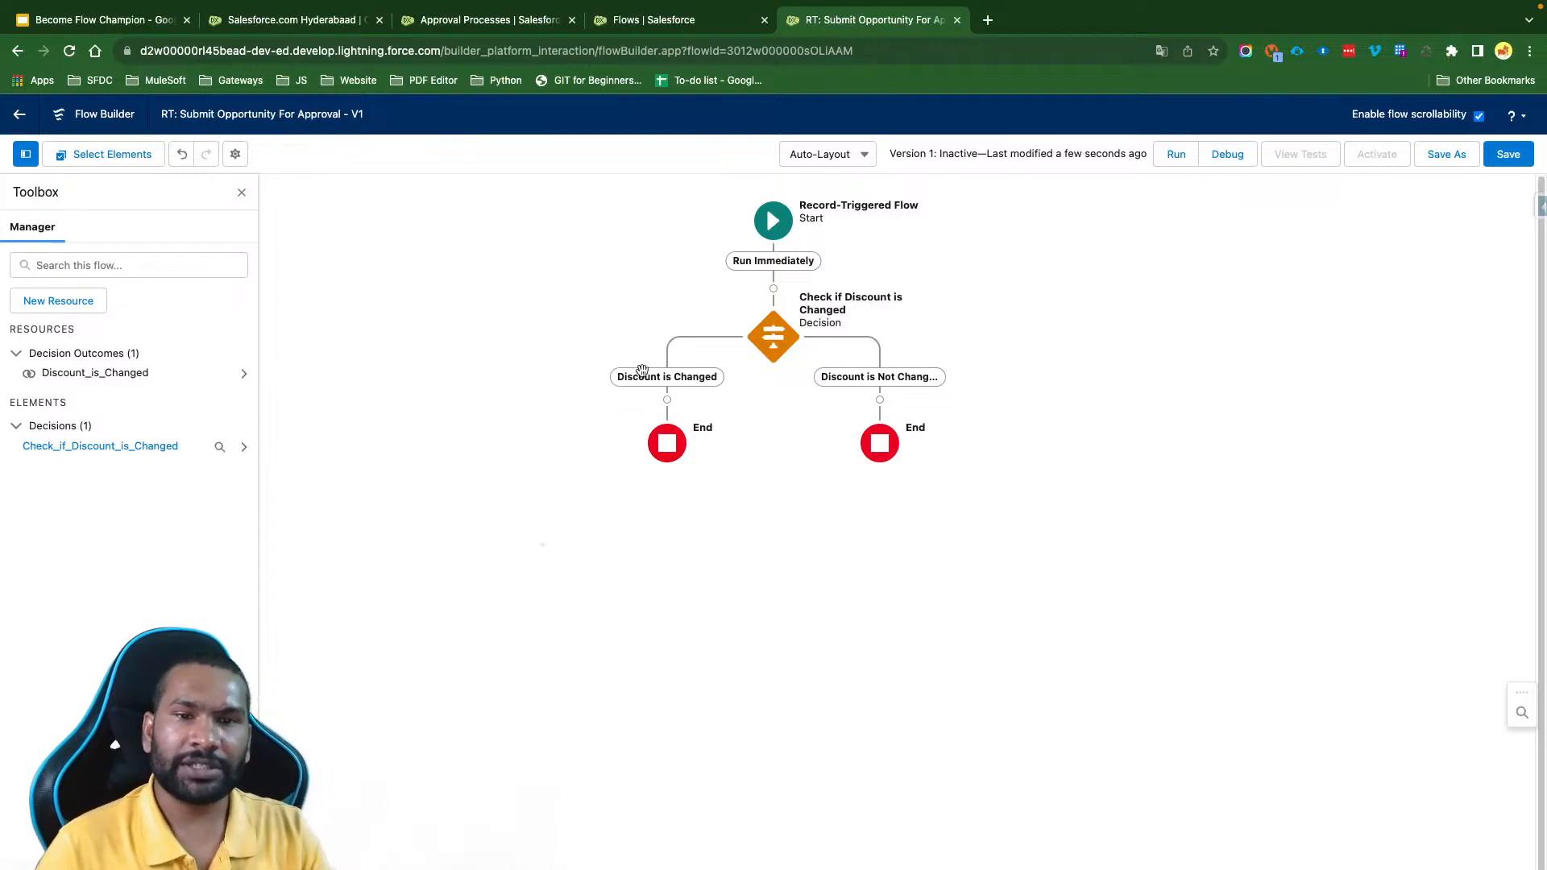
- Add a Submit for Approval action to the Discount is Changed path
{"action": "scroll", "coordinate": [687, 328], "scroll_direction": "up", "scroll_amount": 1}
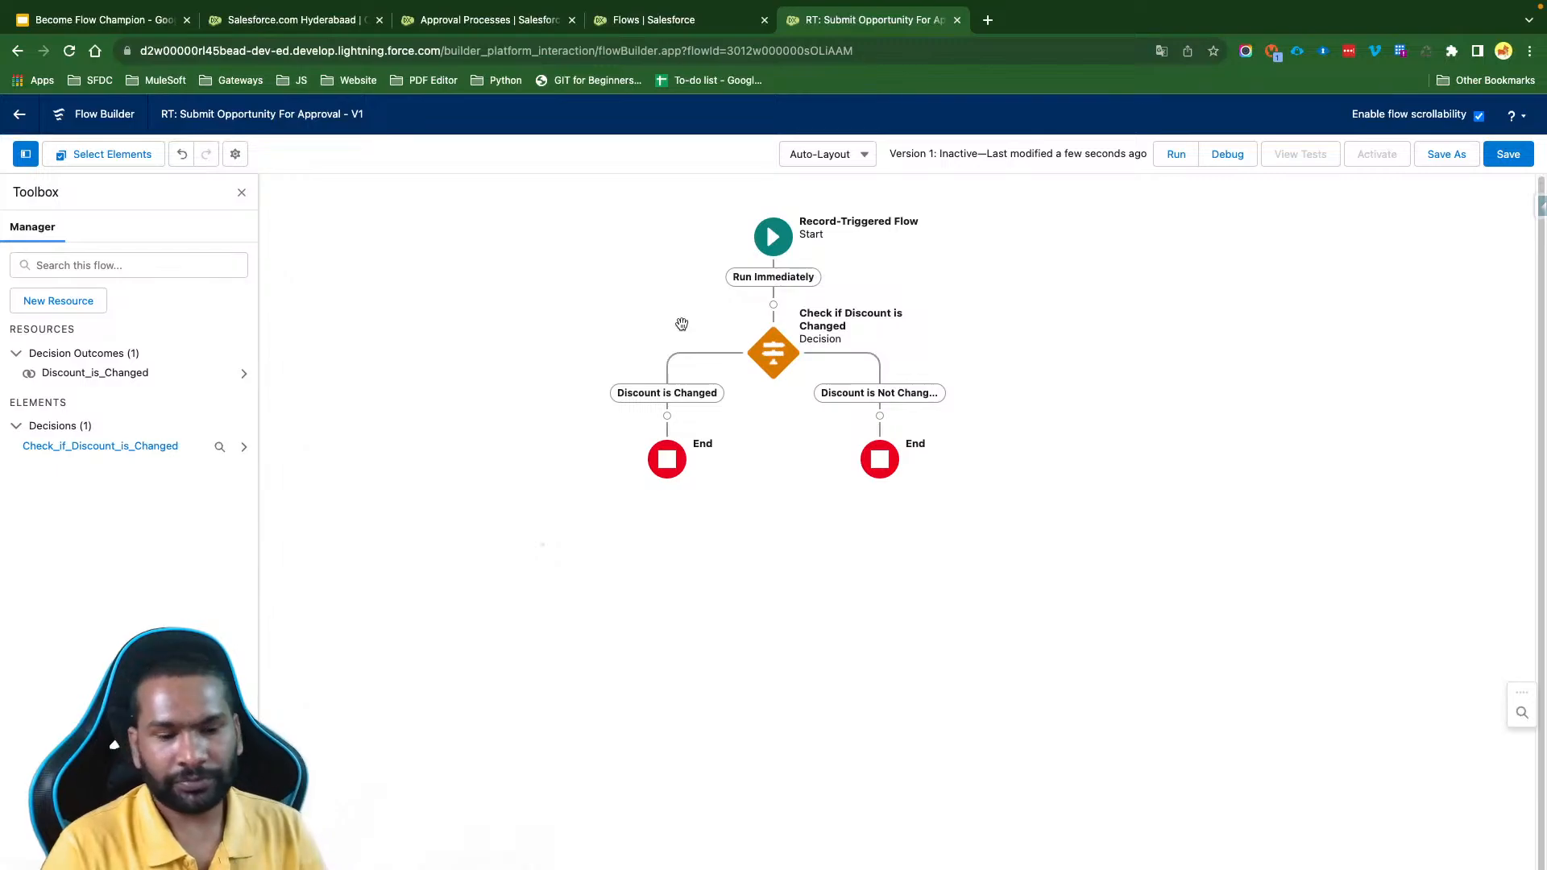
{"action": "left_click", "coordinate": [667, 416]}
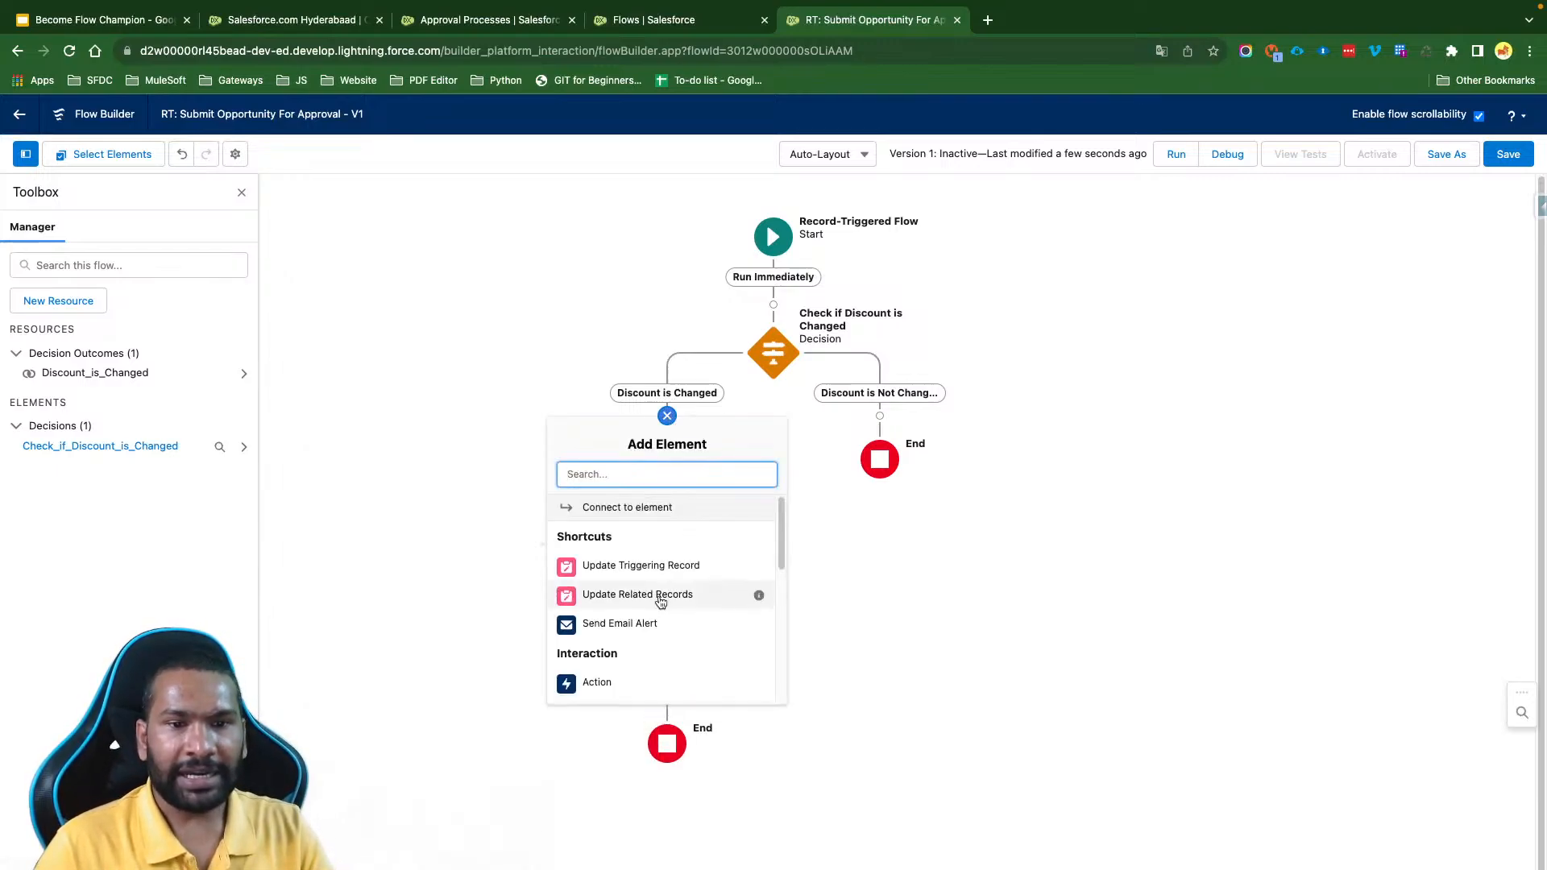
{"action": "left_click", "coordinate": [619, 688]}
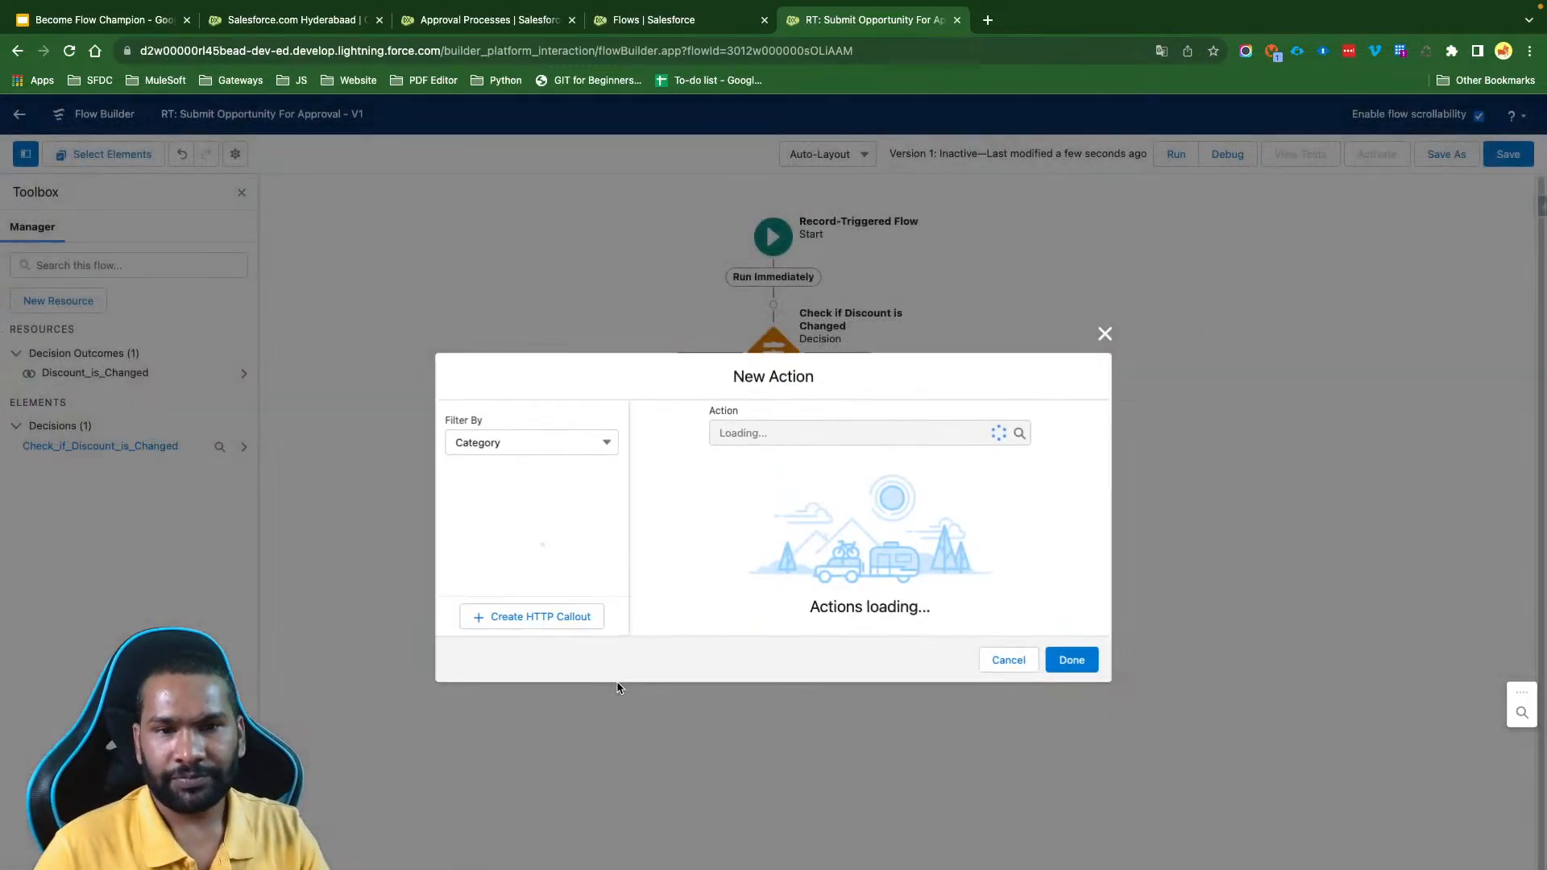
{"action": "left_click", "coordinate": [732, 353]}
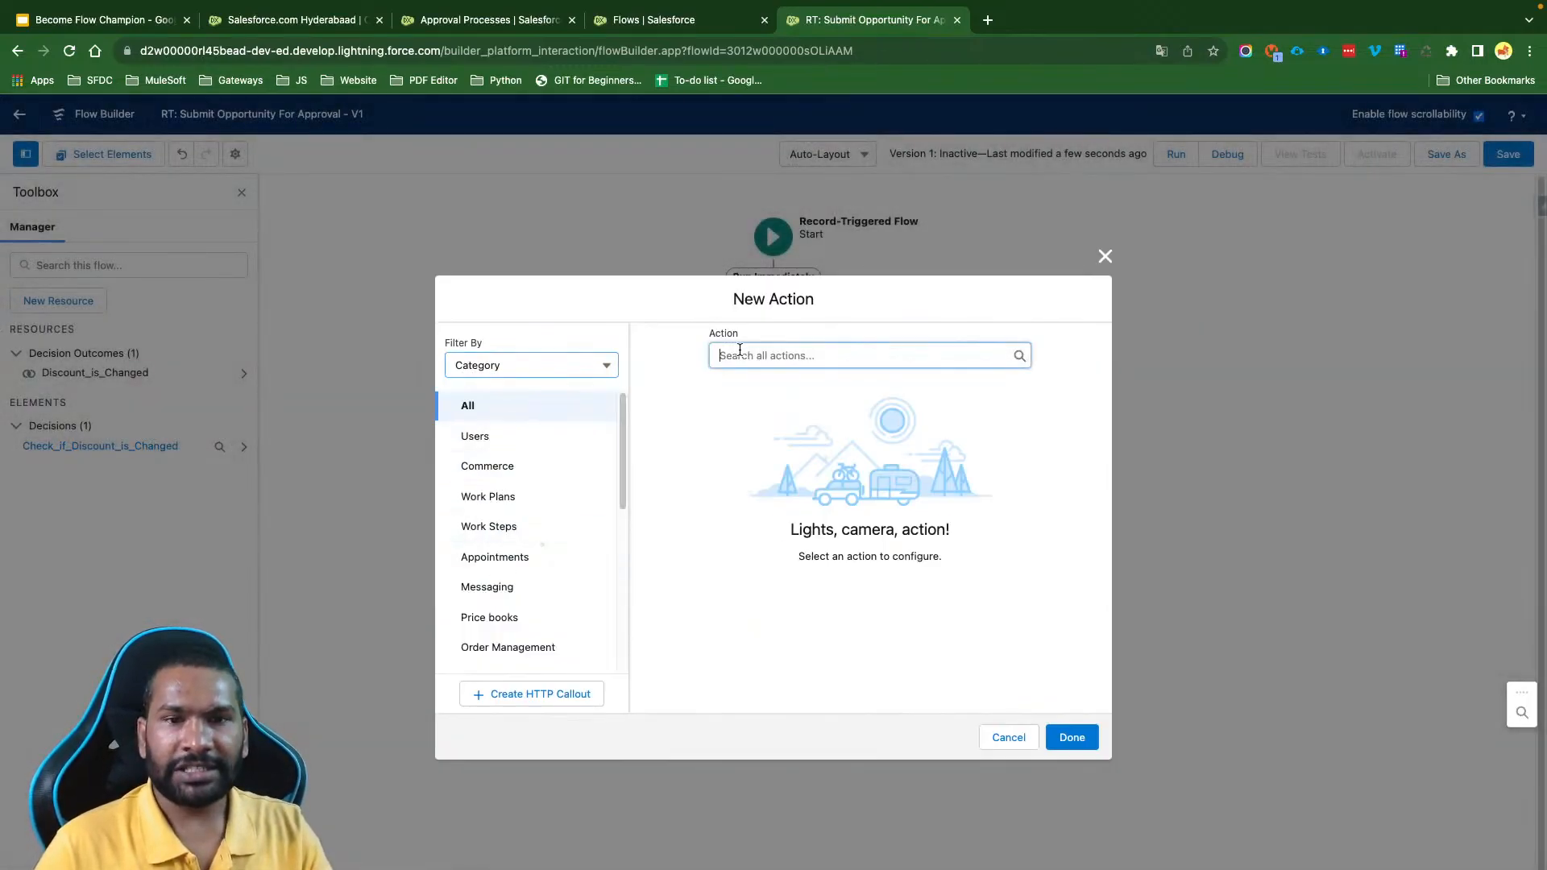
{"action": "type", "text": "Sub"}
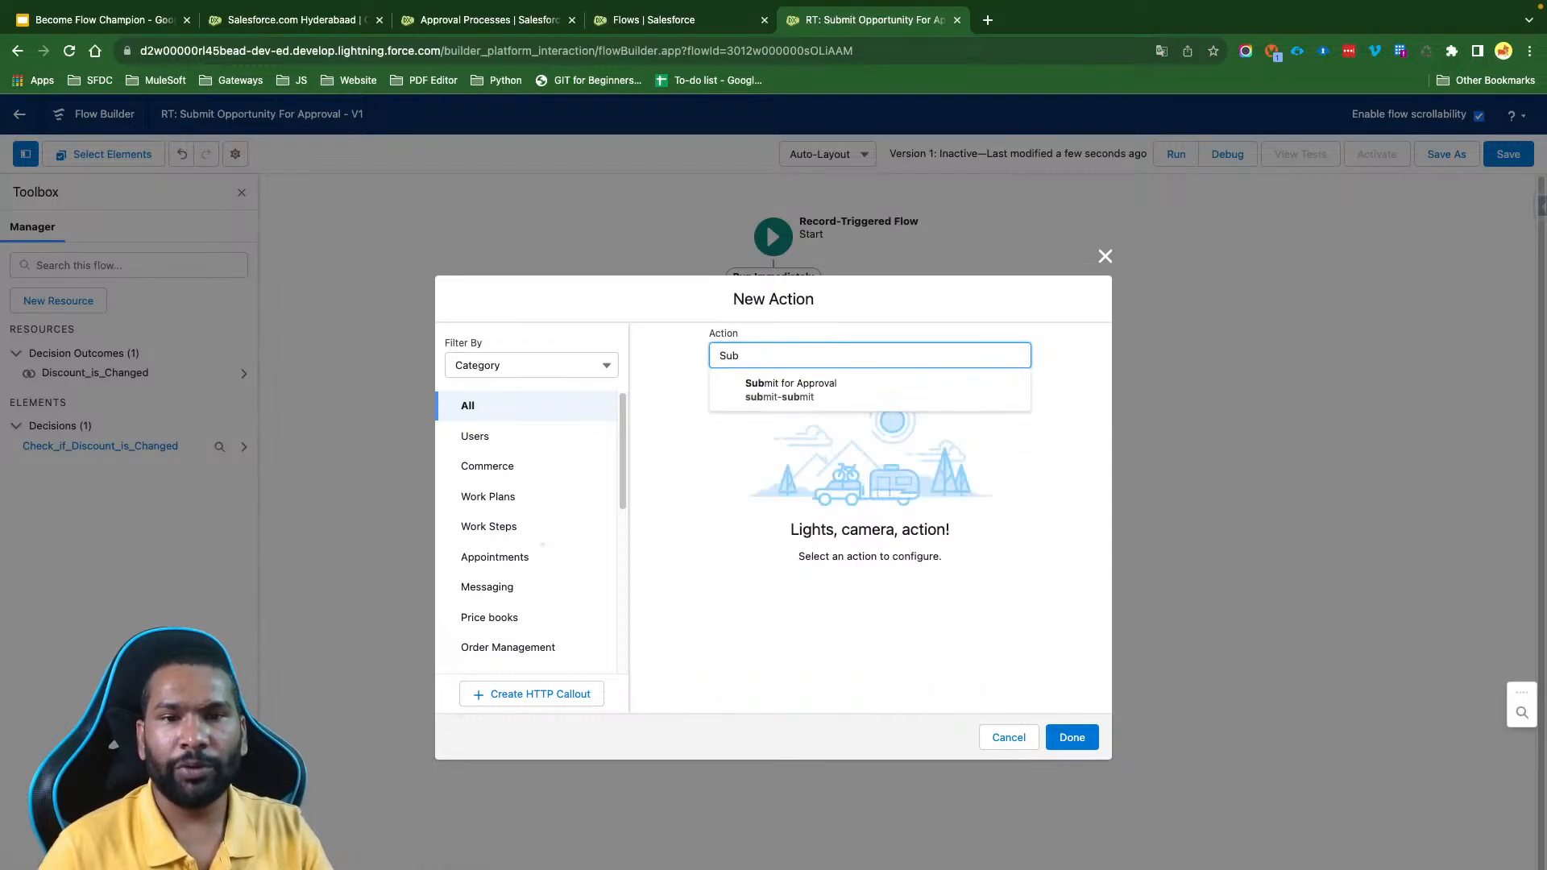
{"action": "left_click", "coordinate": [855, 396]}
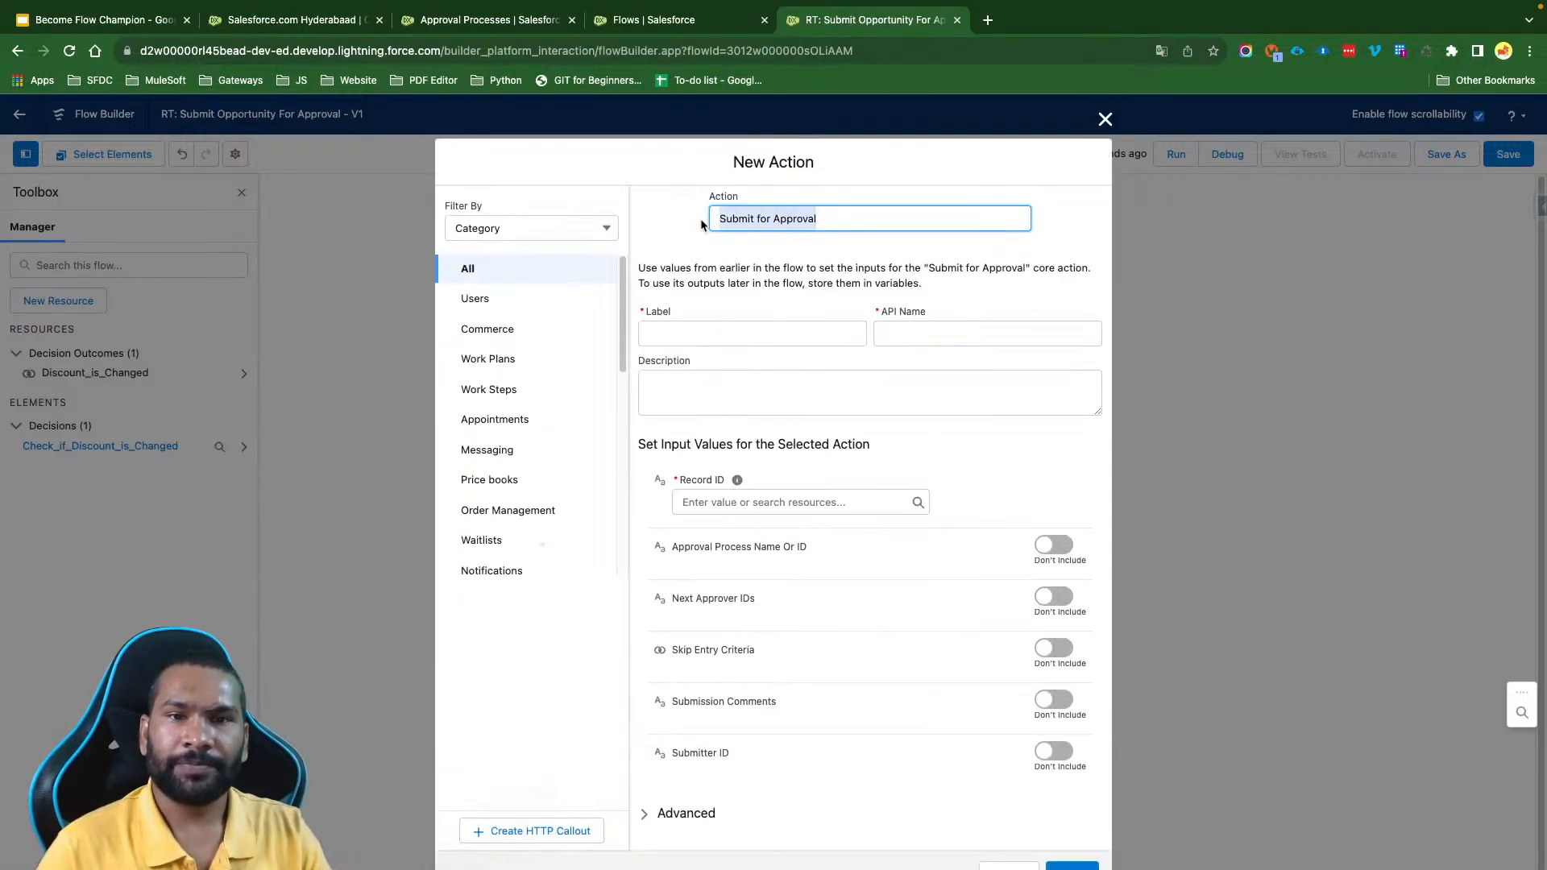
- Label the new action "Submit for Approval", reusing the action's own name
{"action": "left_click", "coordinate": [713, 225]}
{"action": "left_click", "coordinate": [710, 326]}
{"action": "type", "text": "Submit for Approval"}
{"action": "left_click", "coordinate": [816, 410]}
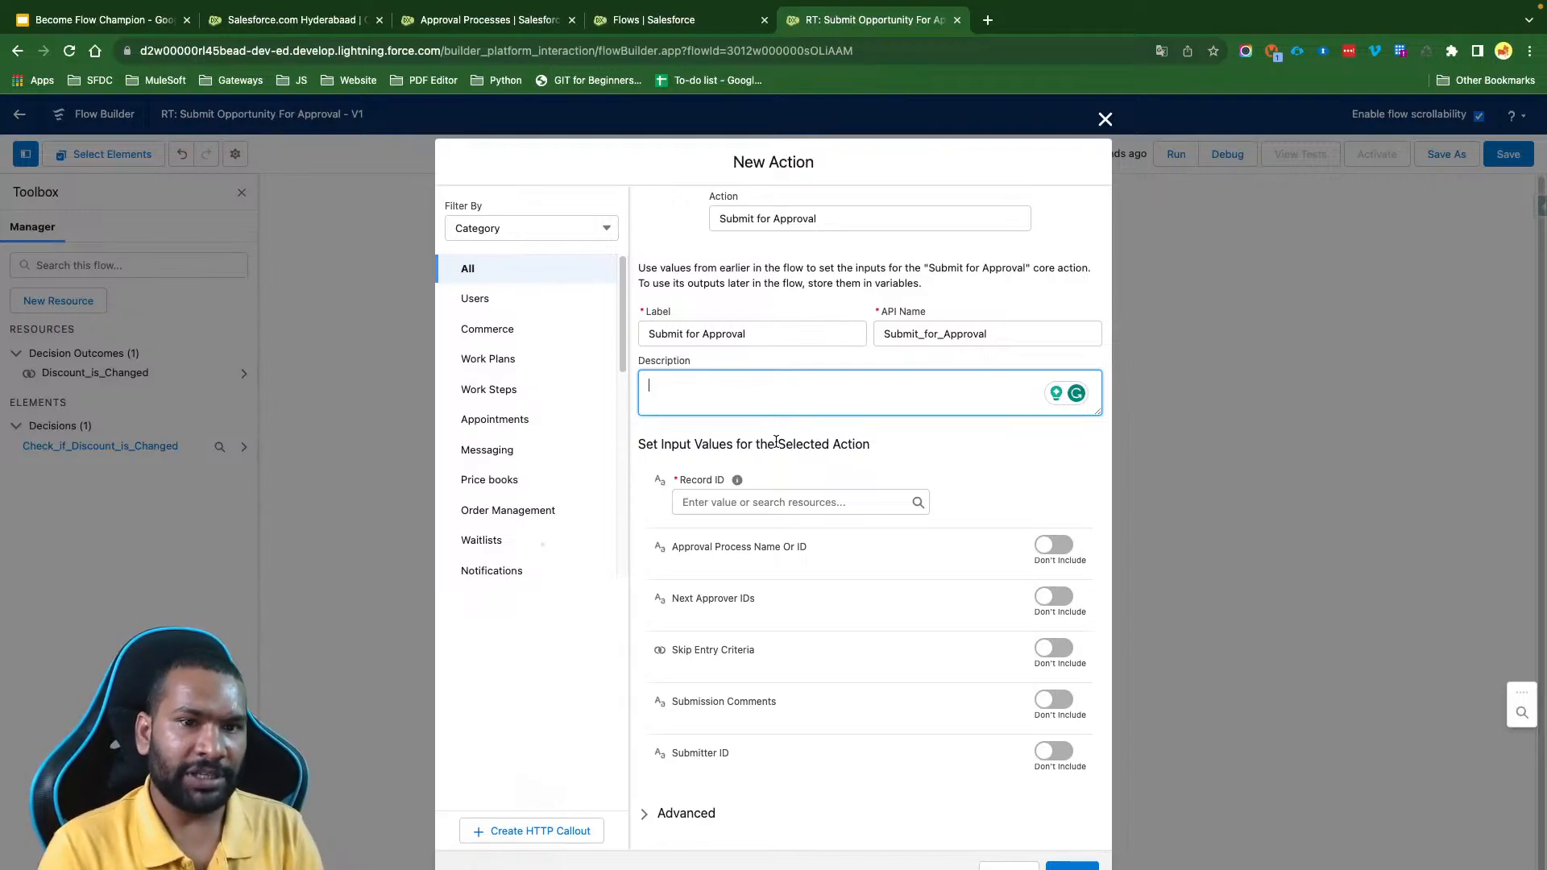
- Set the action's Record ID to {!$Record.Id}
{"action": "left_click", "coordinate": [785, 507]}
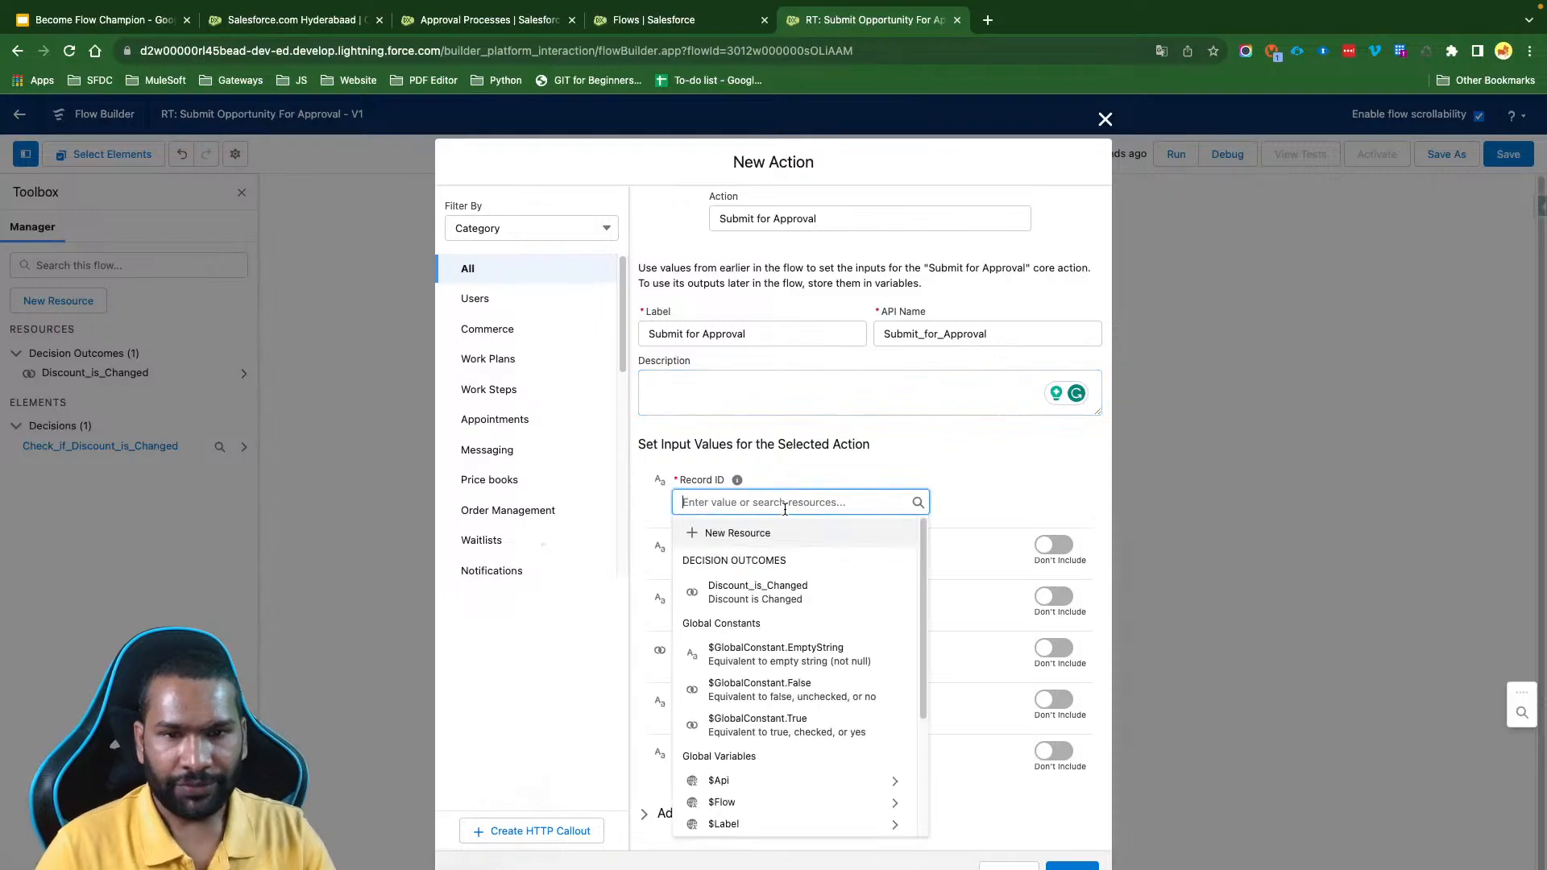
{"action": "type", "text": "$Rec"}
{"action": "left_click", "coordinate": [792, 556]}
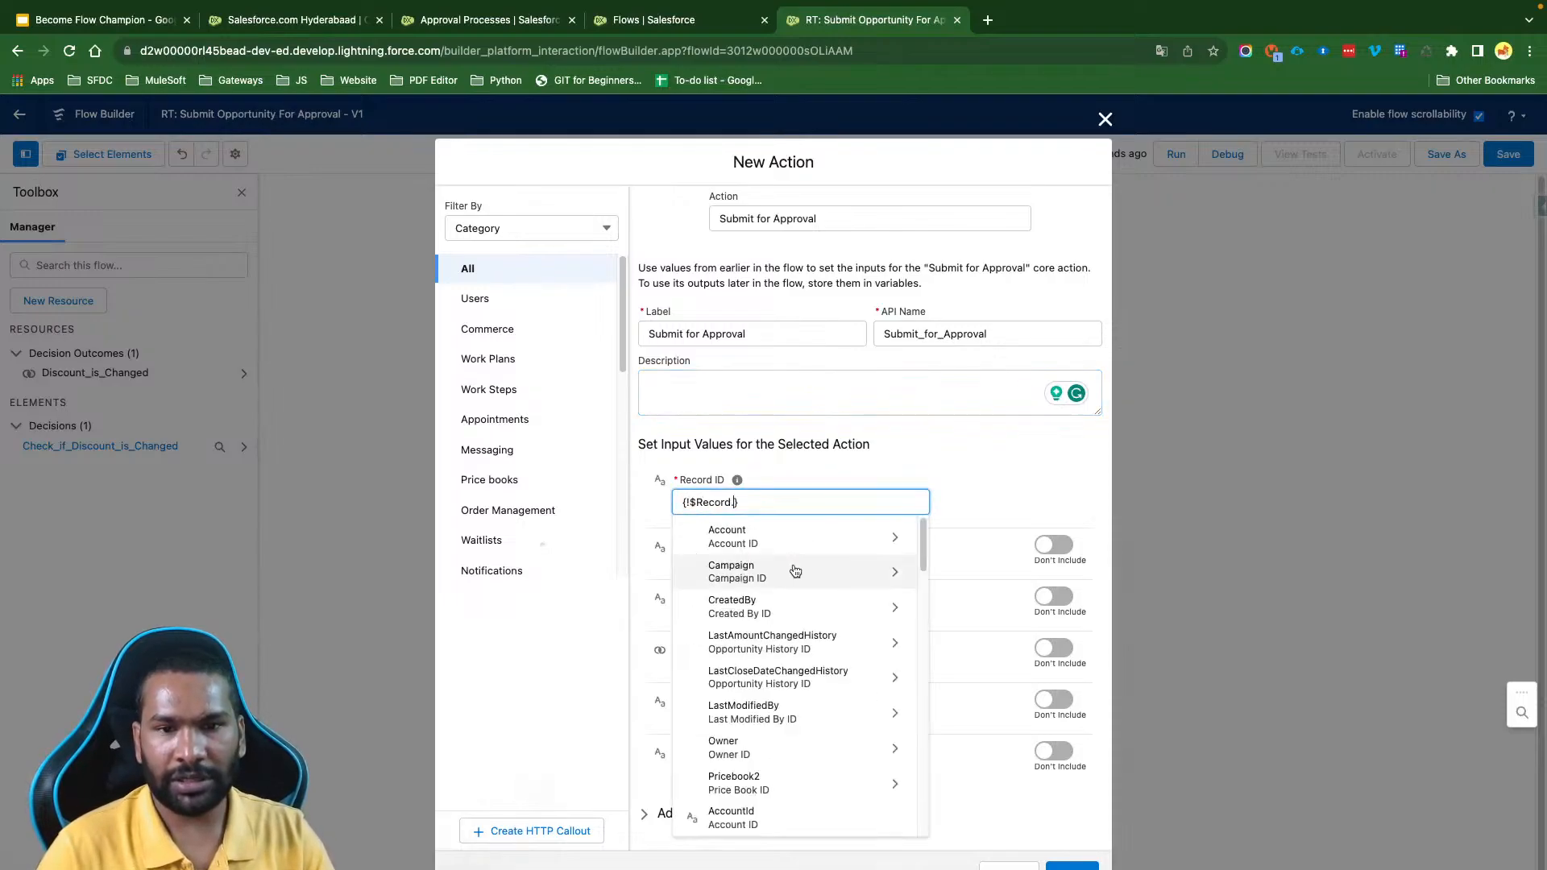
{"action": "type", "text": "Id"}
{"action": "left_click", "coordinate": [933, 462]}
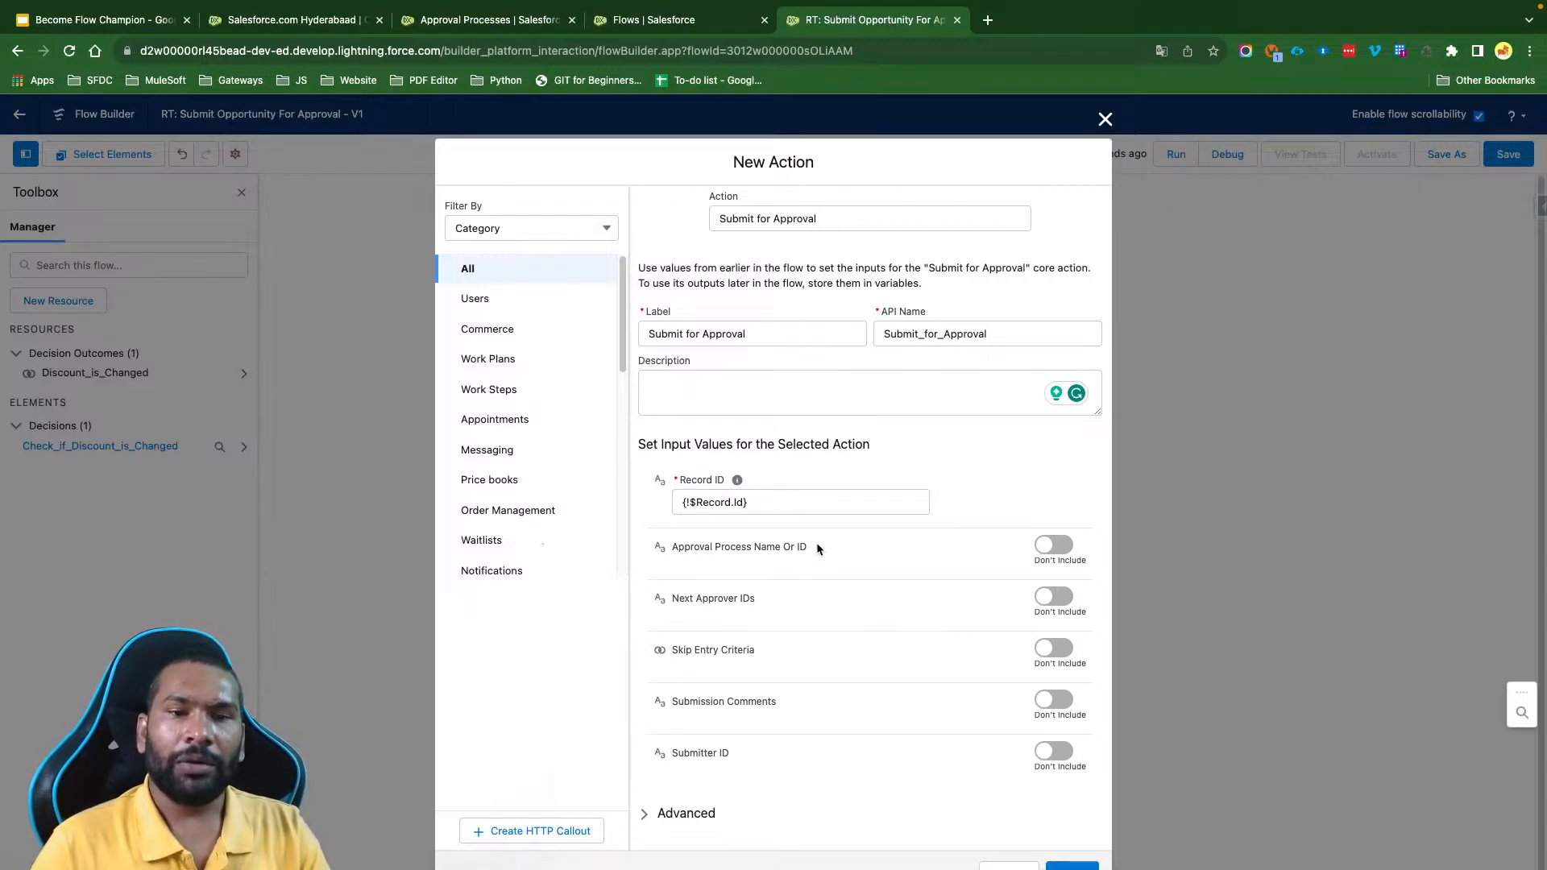
- Include Approval Process Name Or ID and fill it with the discount approval process's unique name, OpportunityDiscountApprovalProcessV1
{"action": "left_click_drag", "start_coordinate": [812, 548], "coordinate": [668, 551]}
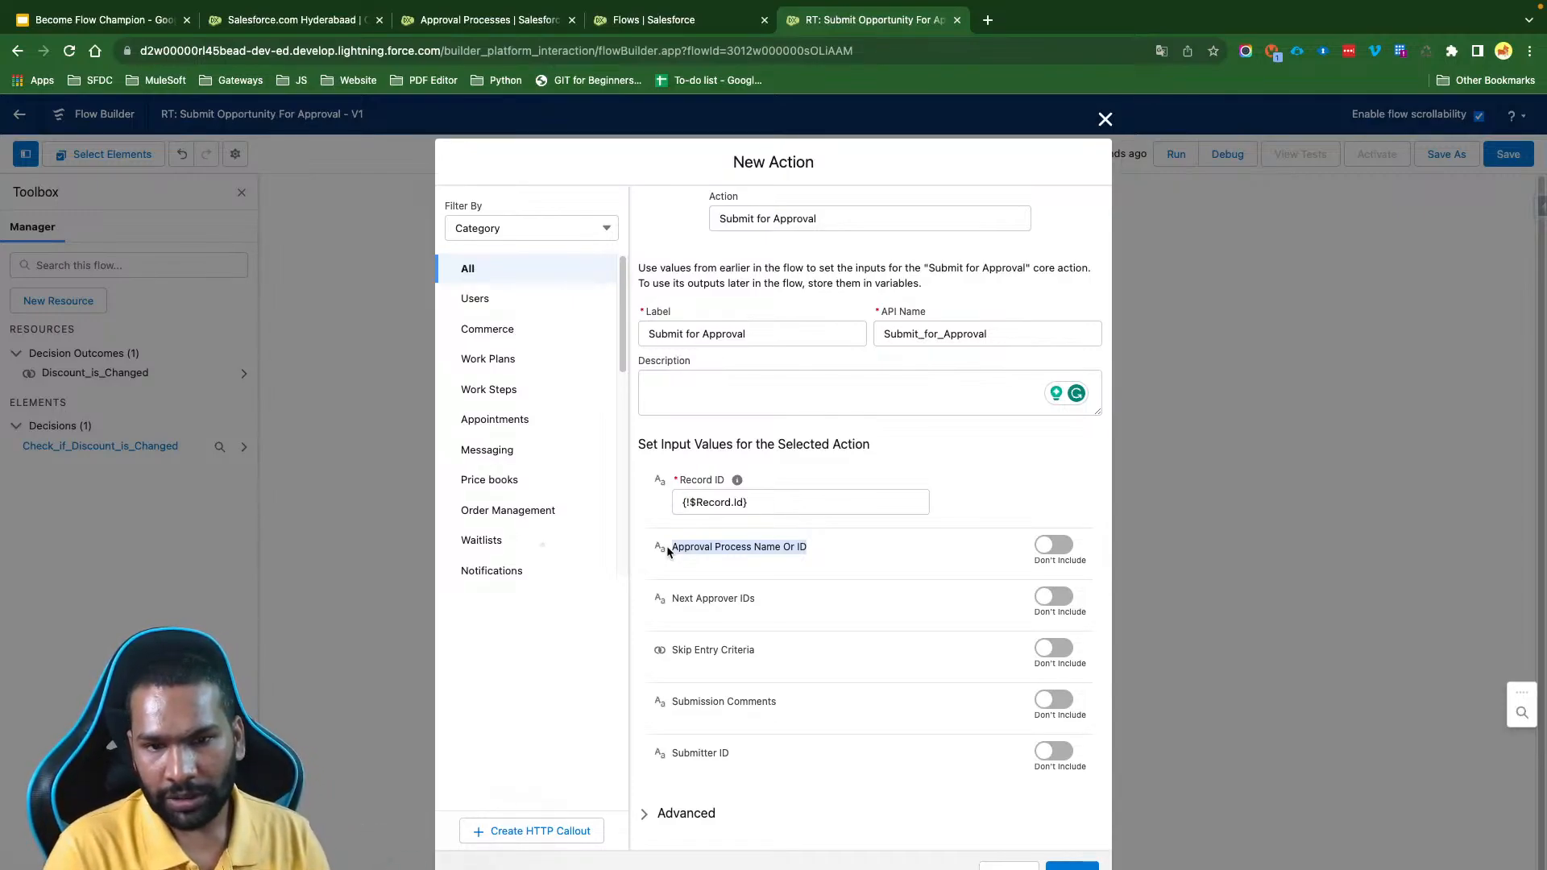
{"action": "left_click", "coordinate": [1051, 544]}
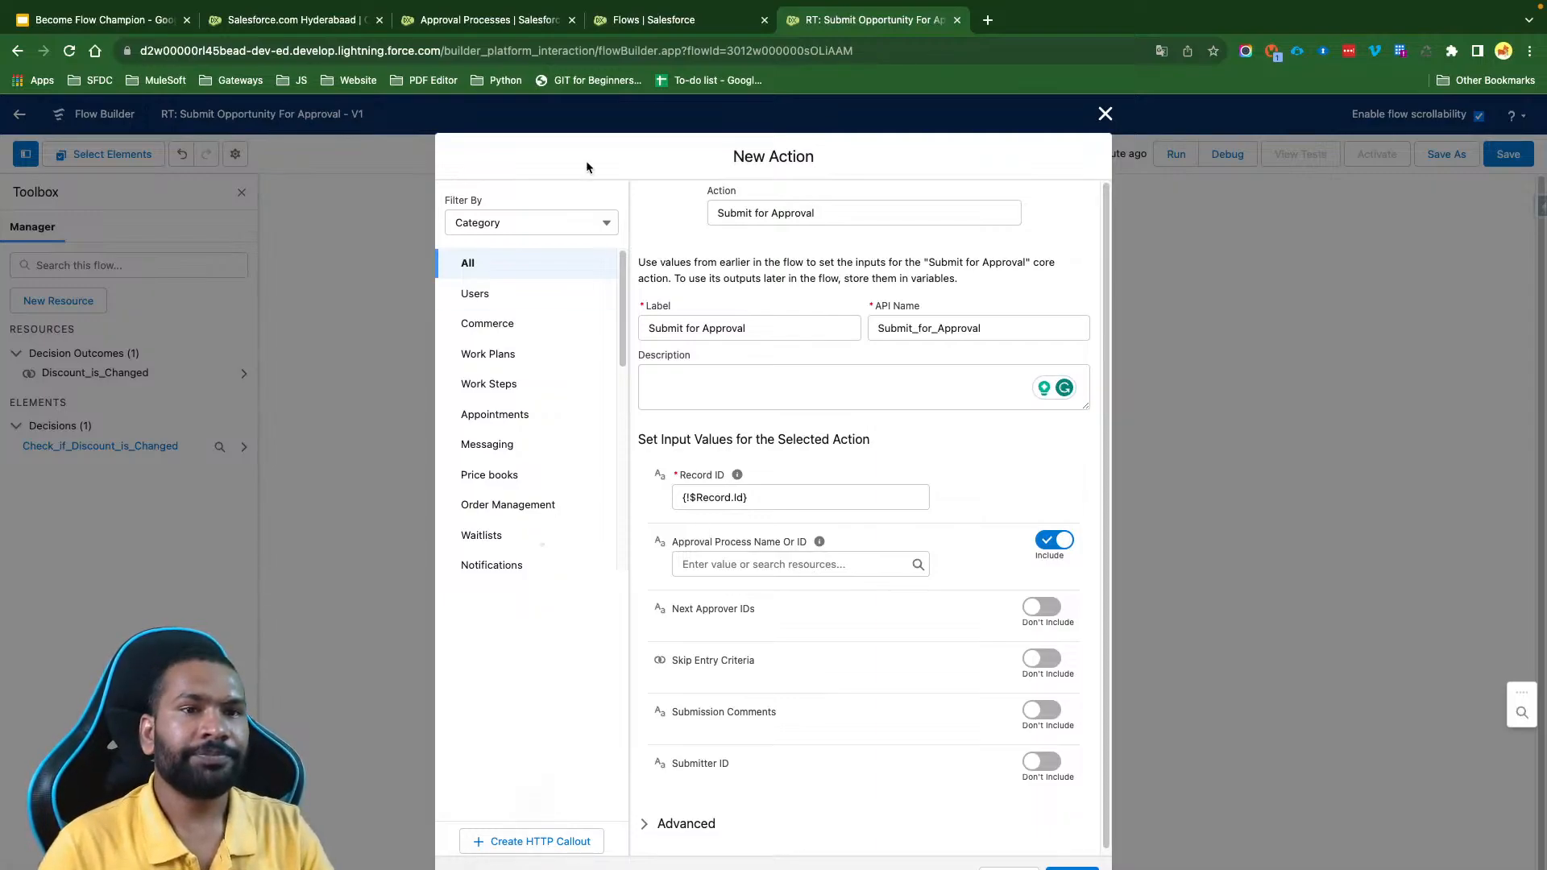
{"action": "left_click", "coordinate": [496, 20]}
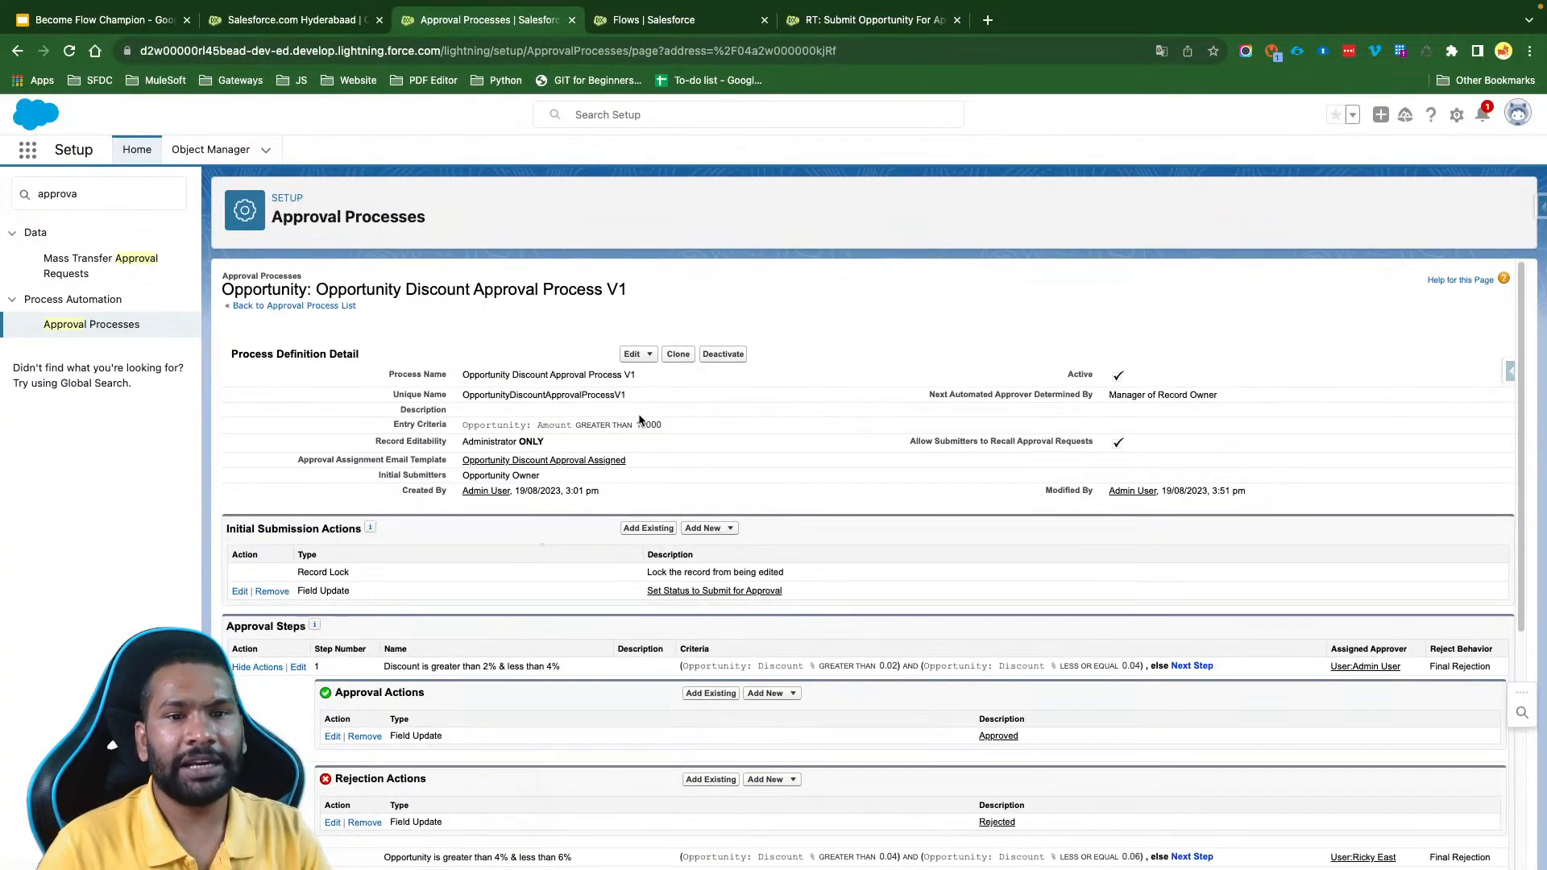
{"action": "double_click", "coordinate": [576, 394]}
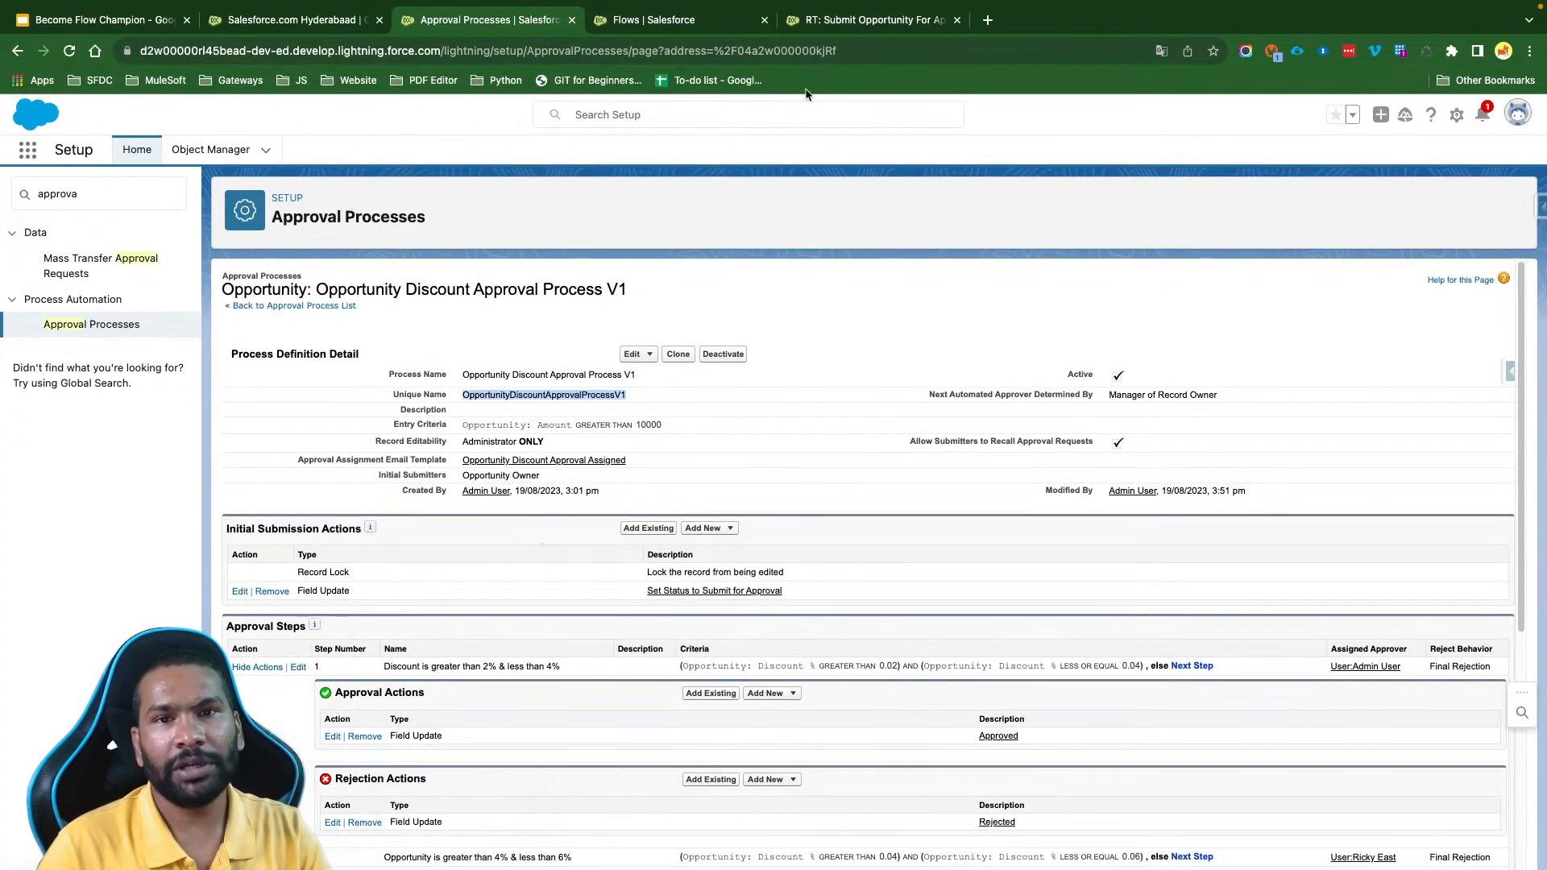
{"action": "left_click", "coordinate": [856, 23]}
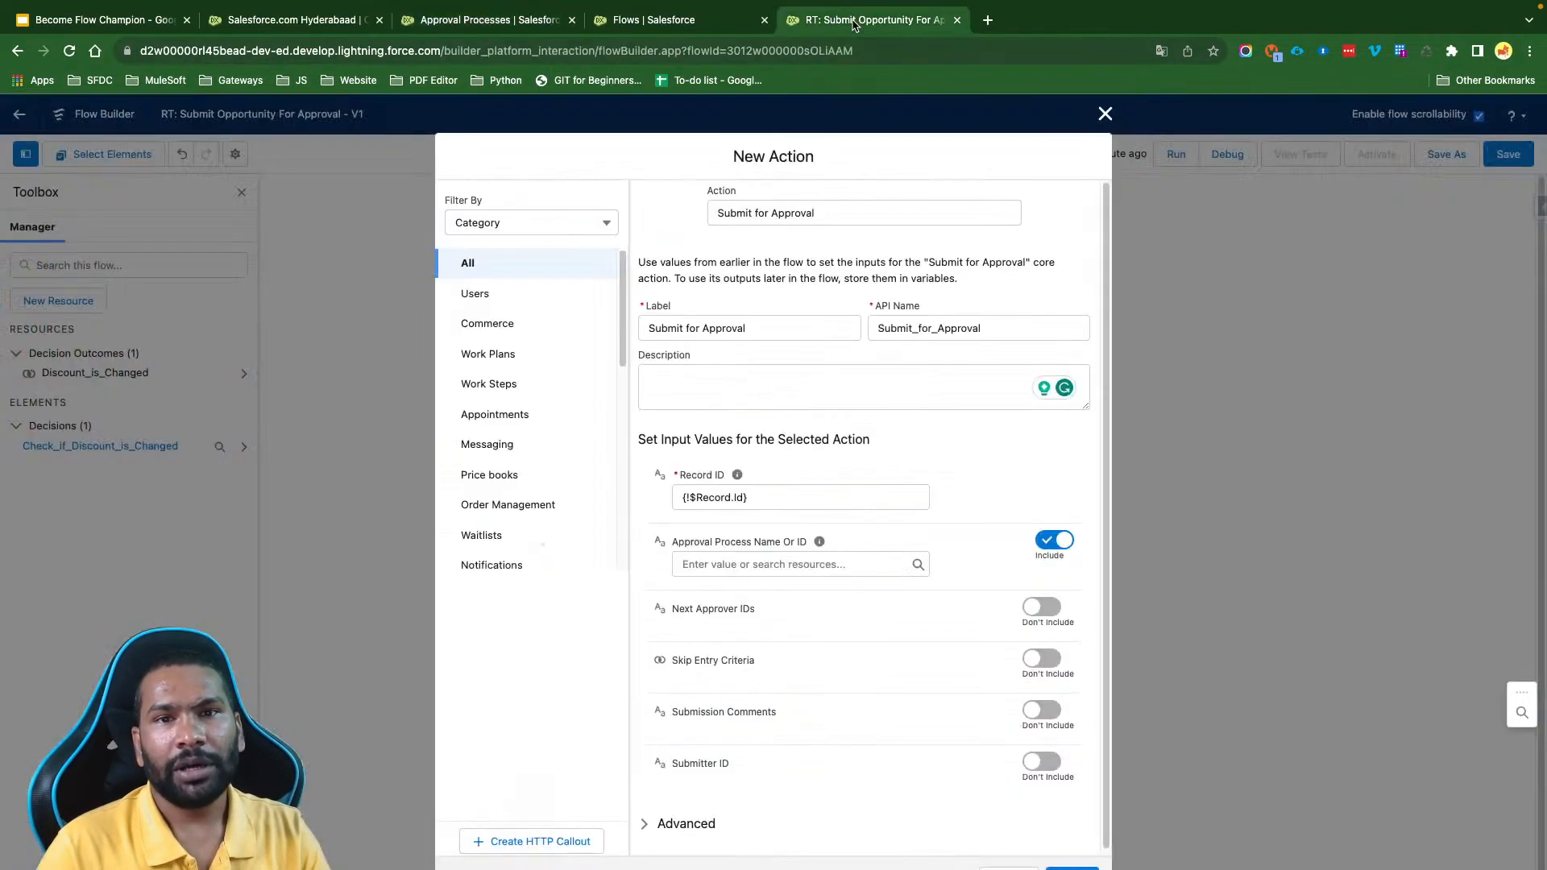
{"action": "left_click", "coordinate": [967, 492]}
- Review the Next Approver IDs and Skip Entry Criteria inputs against the entry criteria of Opportunity Discount Approval Process V1
{"action": "scroll", "coordinate": [907, 661], "scroll_direction": "down", "scroll_amount": 1}
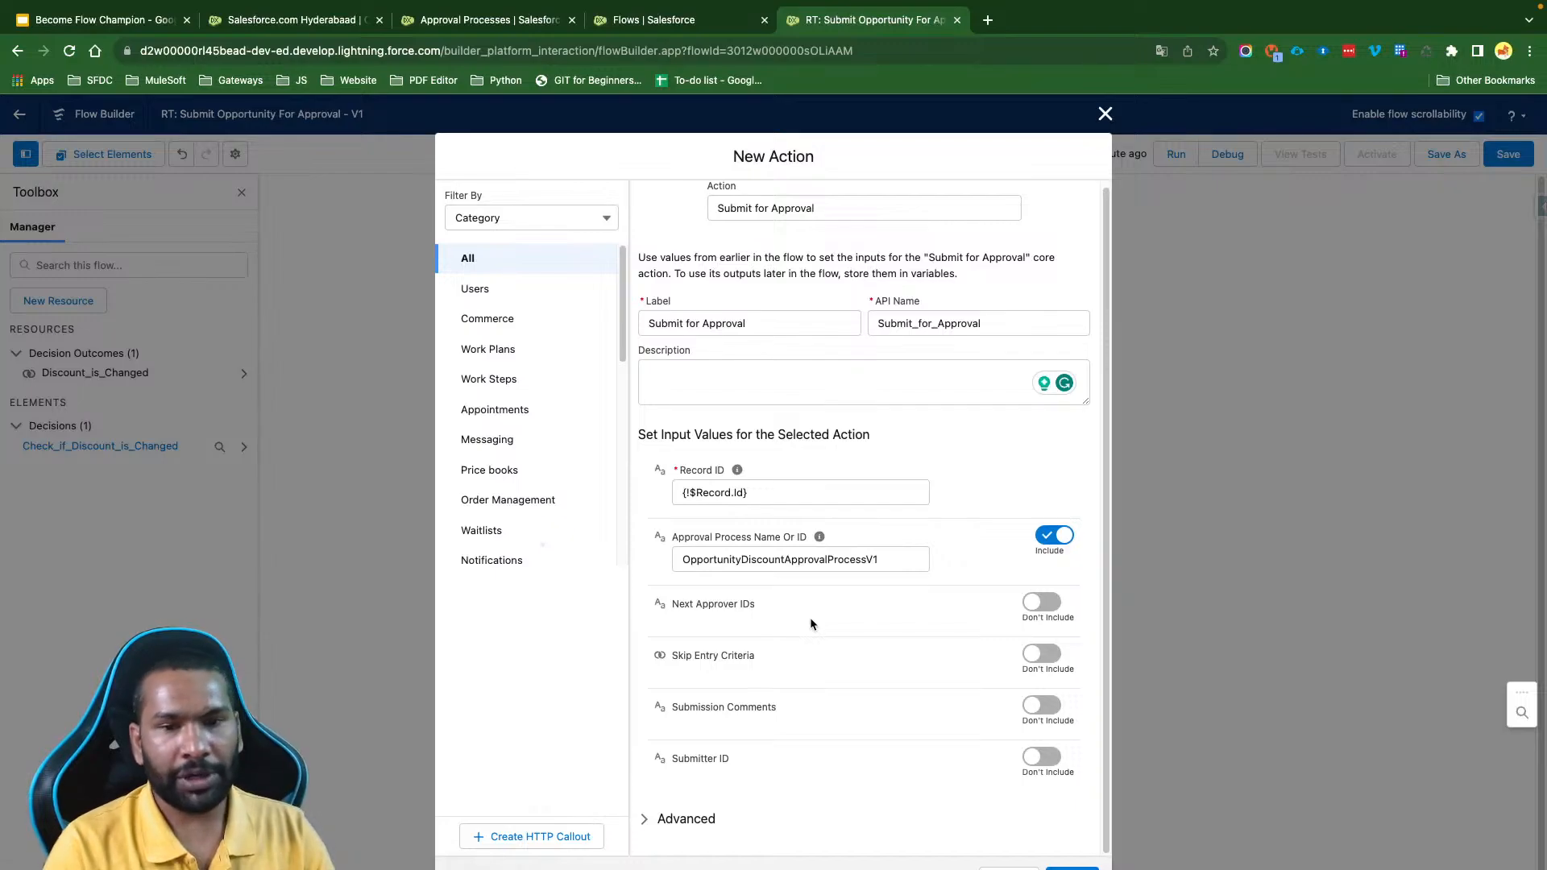
{"action": "left_click_drag", "start_coordinate": [759, 605], "coordinate": [684, 608]}
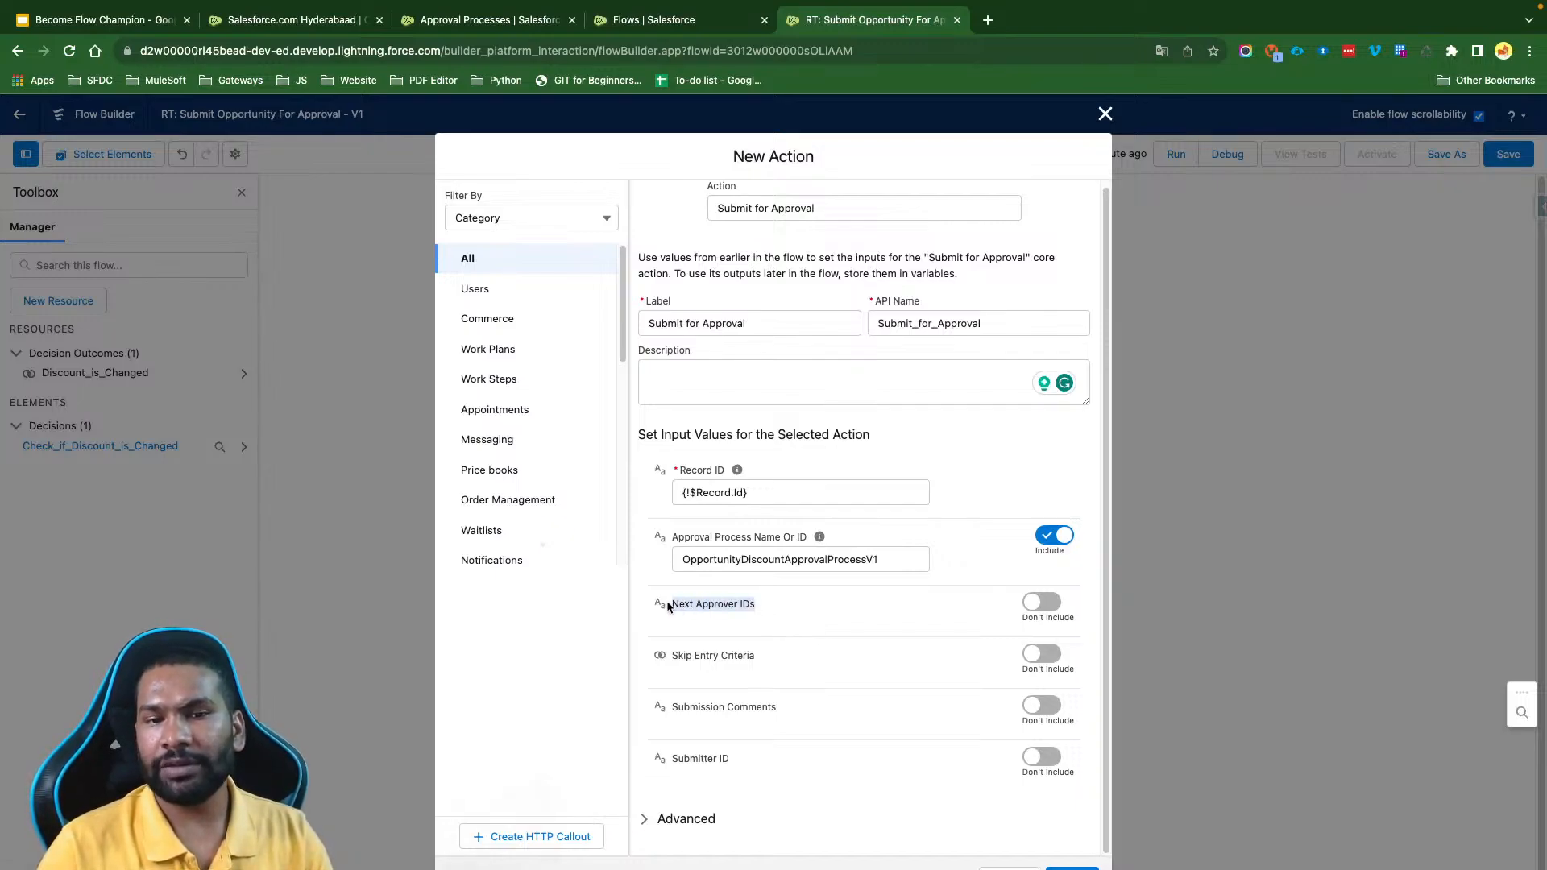
{"action": "left_click", "coordinate": [768, 637]}
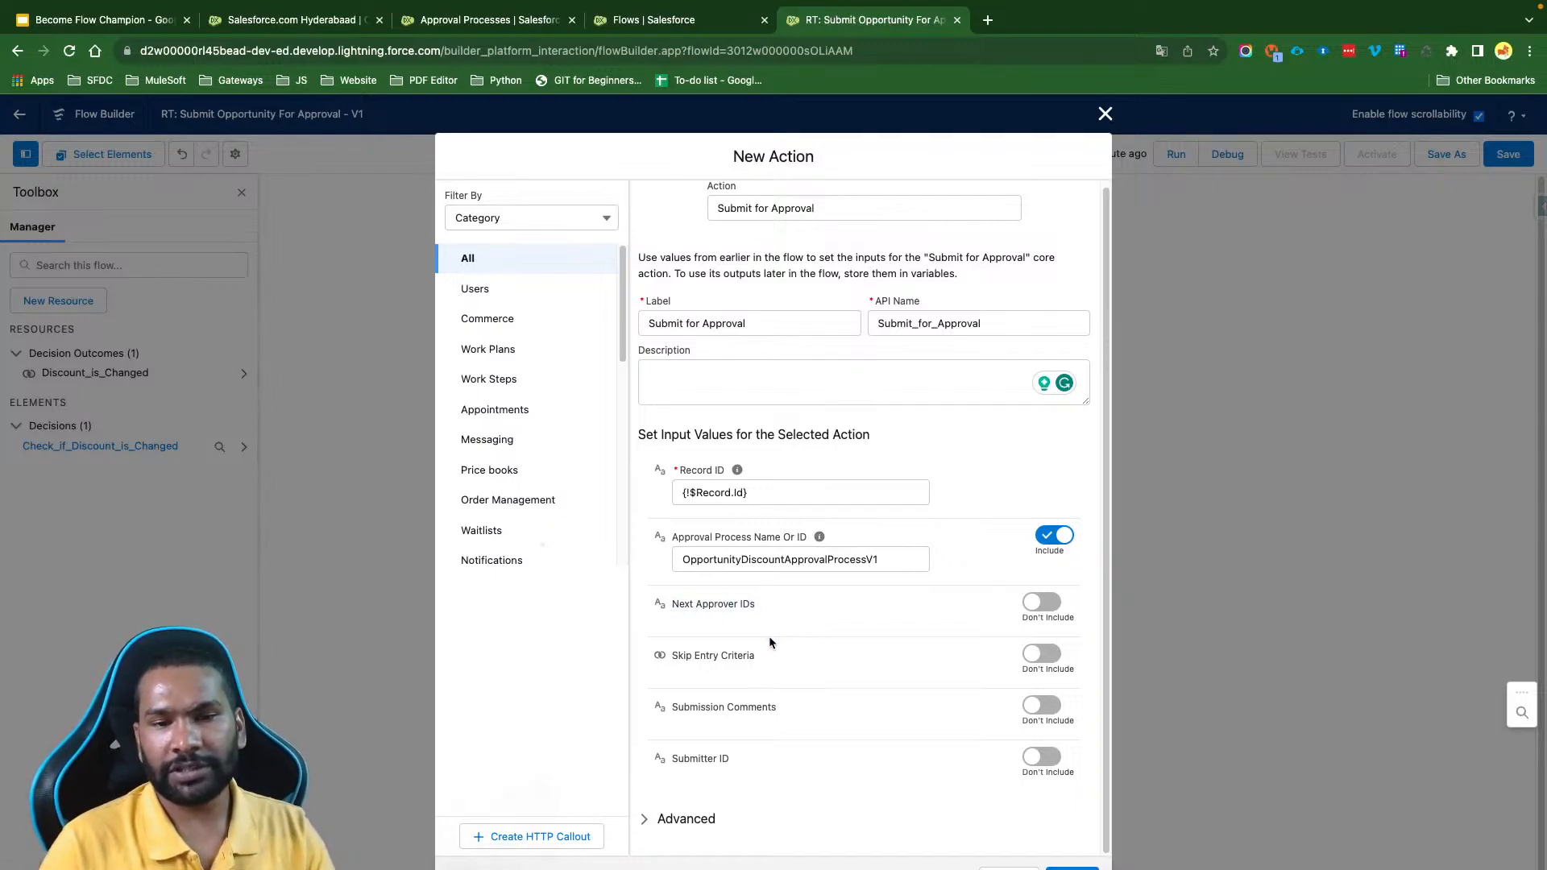
{"action": "left_click", "coordinate": [802, 664]}
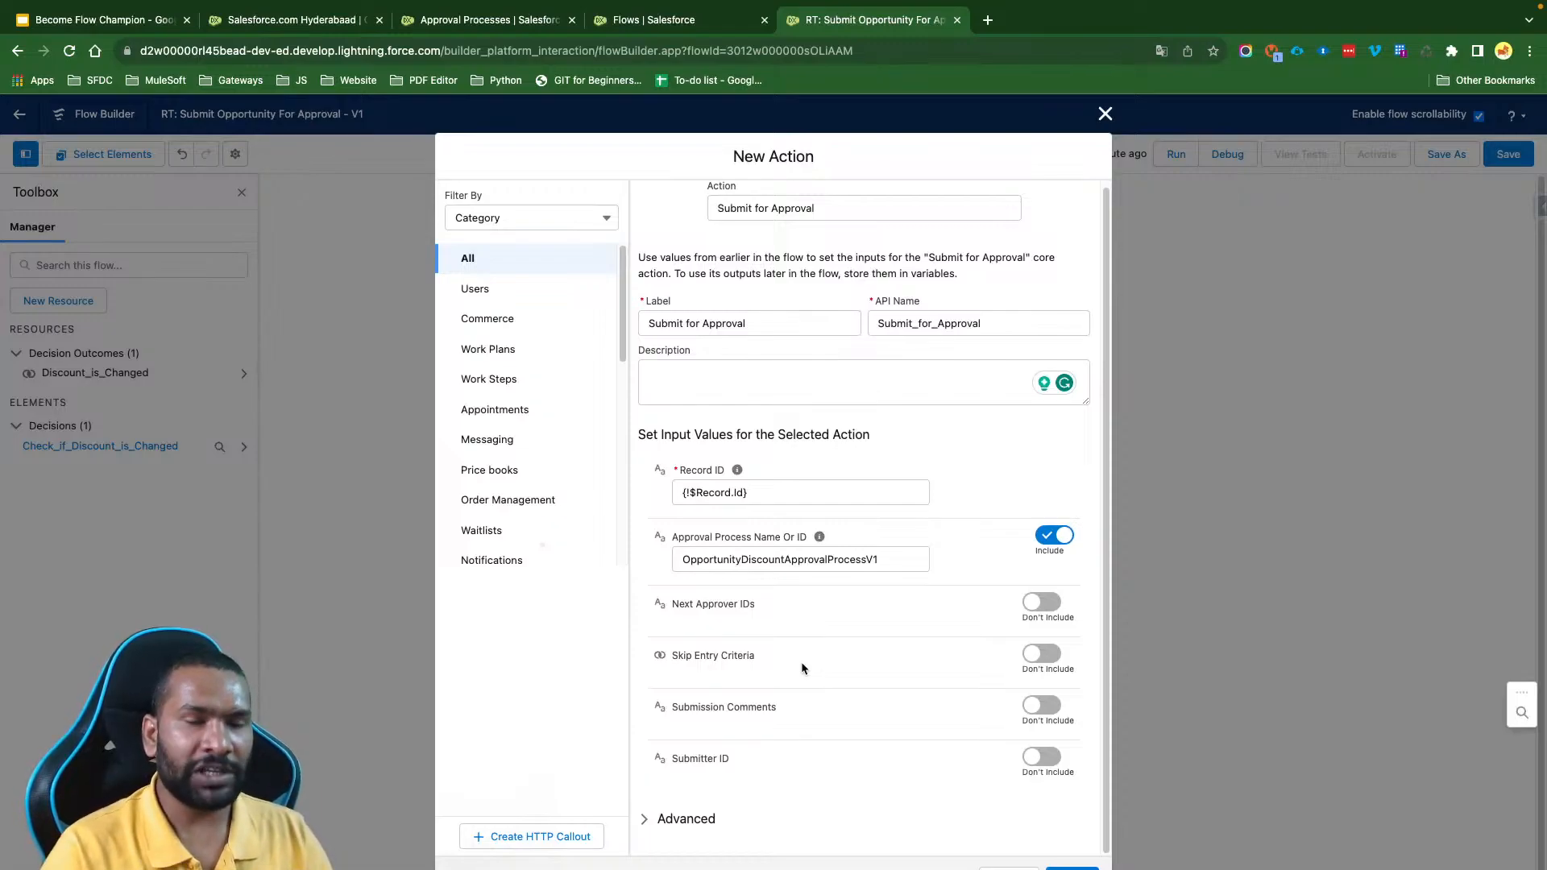
{"action": "left_click", "coordinate": [508, 21]}
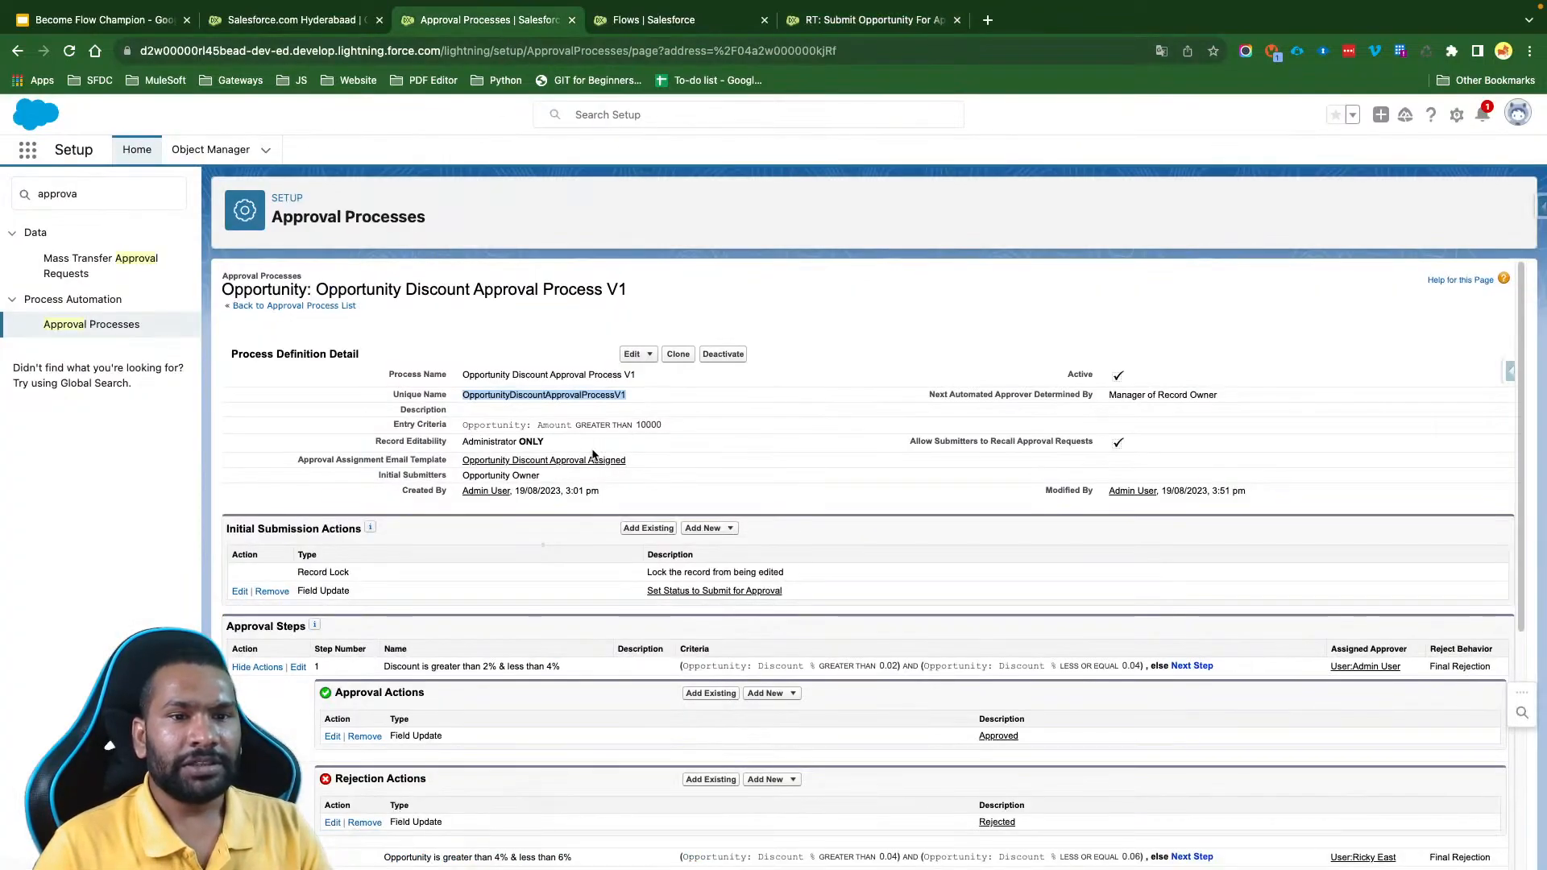
{"action": "left_click_drag", "start_coordinate": [389, 426], "coordinate": [663, 428]}
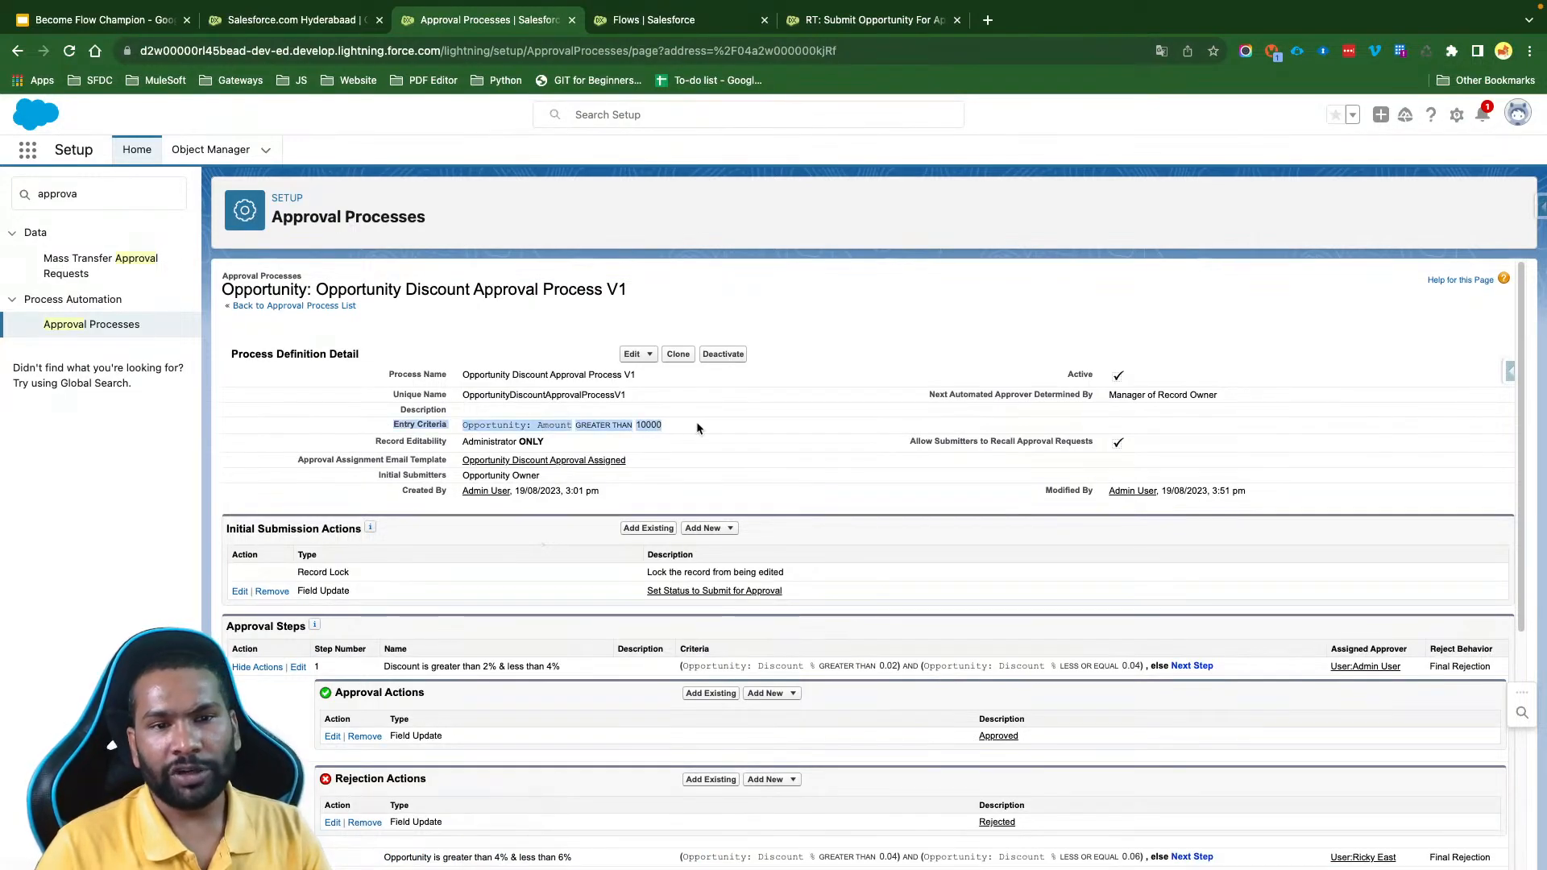
{"action": "left_click", "coordinate": [737, 436]}
{"action": "scroll", "coordinate": [737, 436], "scroll_direction": "up", "scroll_amount": 5}
{"action": "scroll", "coordinate": [737, 436], "scroll_direction": "left", "scroll_amount": 1}
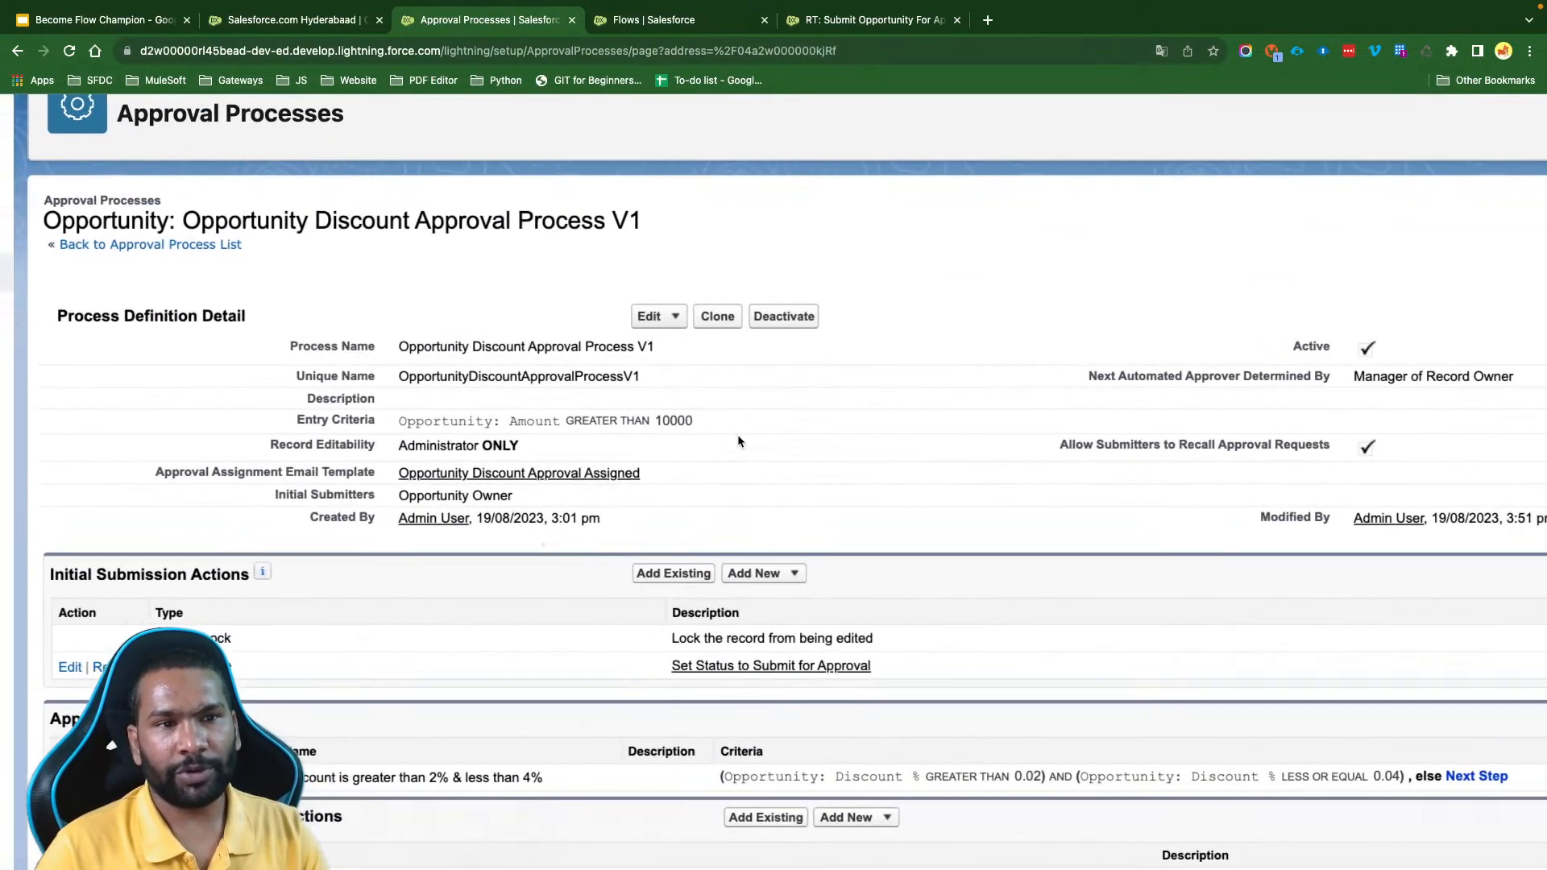
{"action": "double_click", "coordinate": [141, 226]}
{"action": "left_click", "coordinate": [399, 245]}
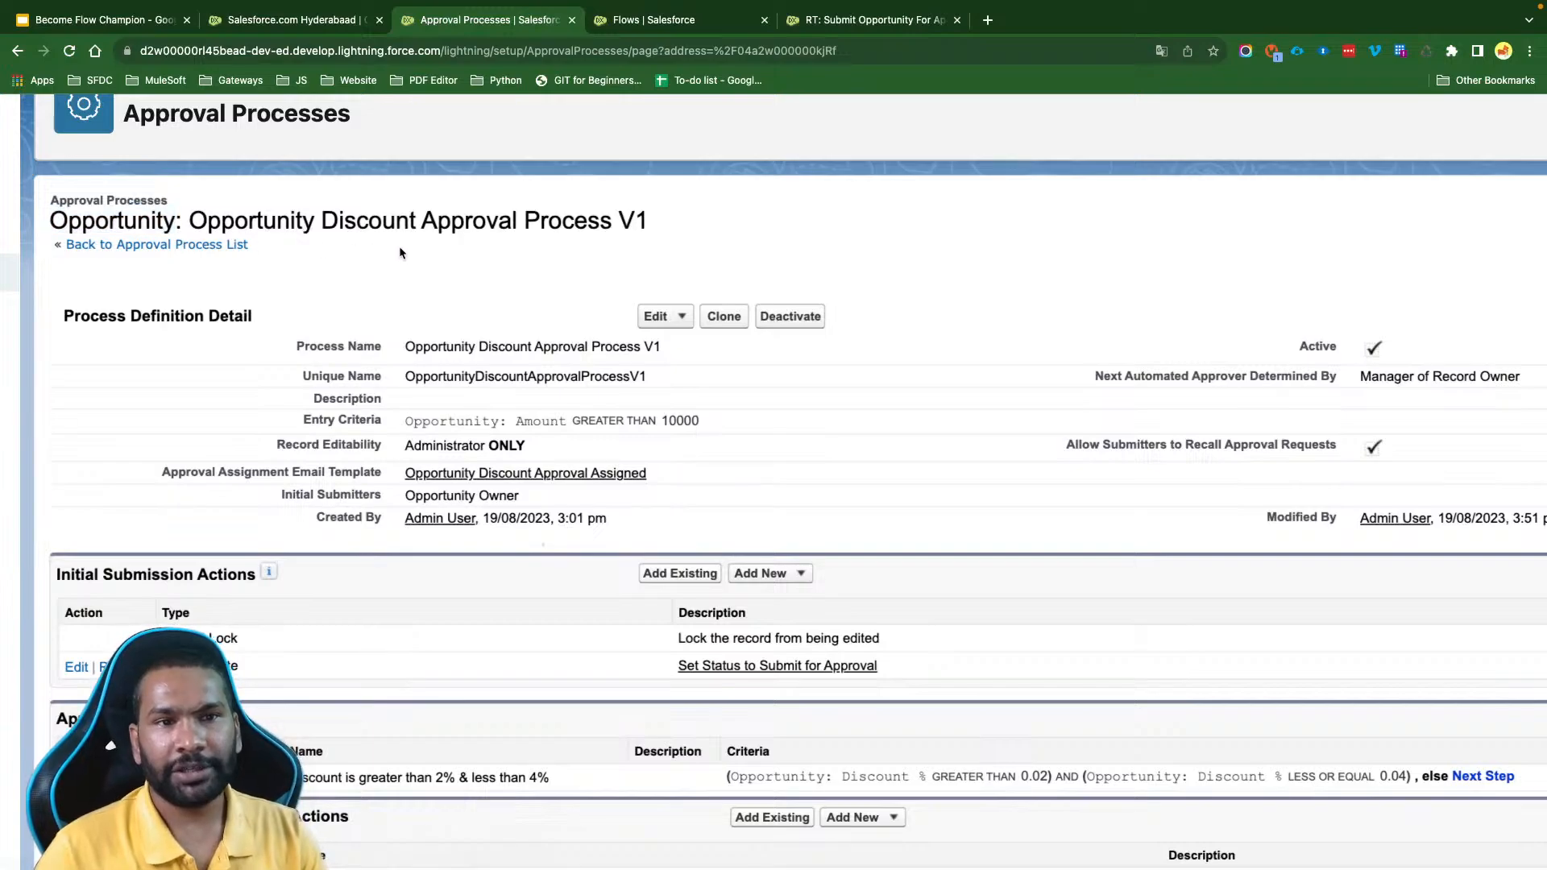
{"action": "scroll", "coordinate": [399, 245], "scroll_direction": "left", "scroll_amount": 2}
{"action": "left_click_drag", "start_coordinate": [274, 219], "coordinate": [810, 224]}
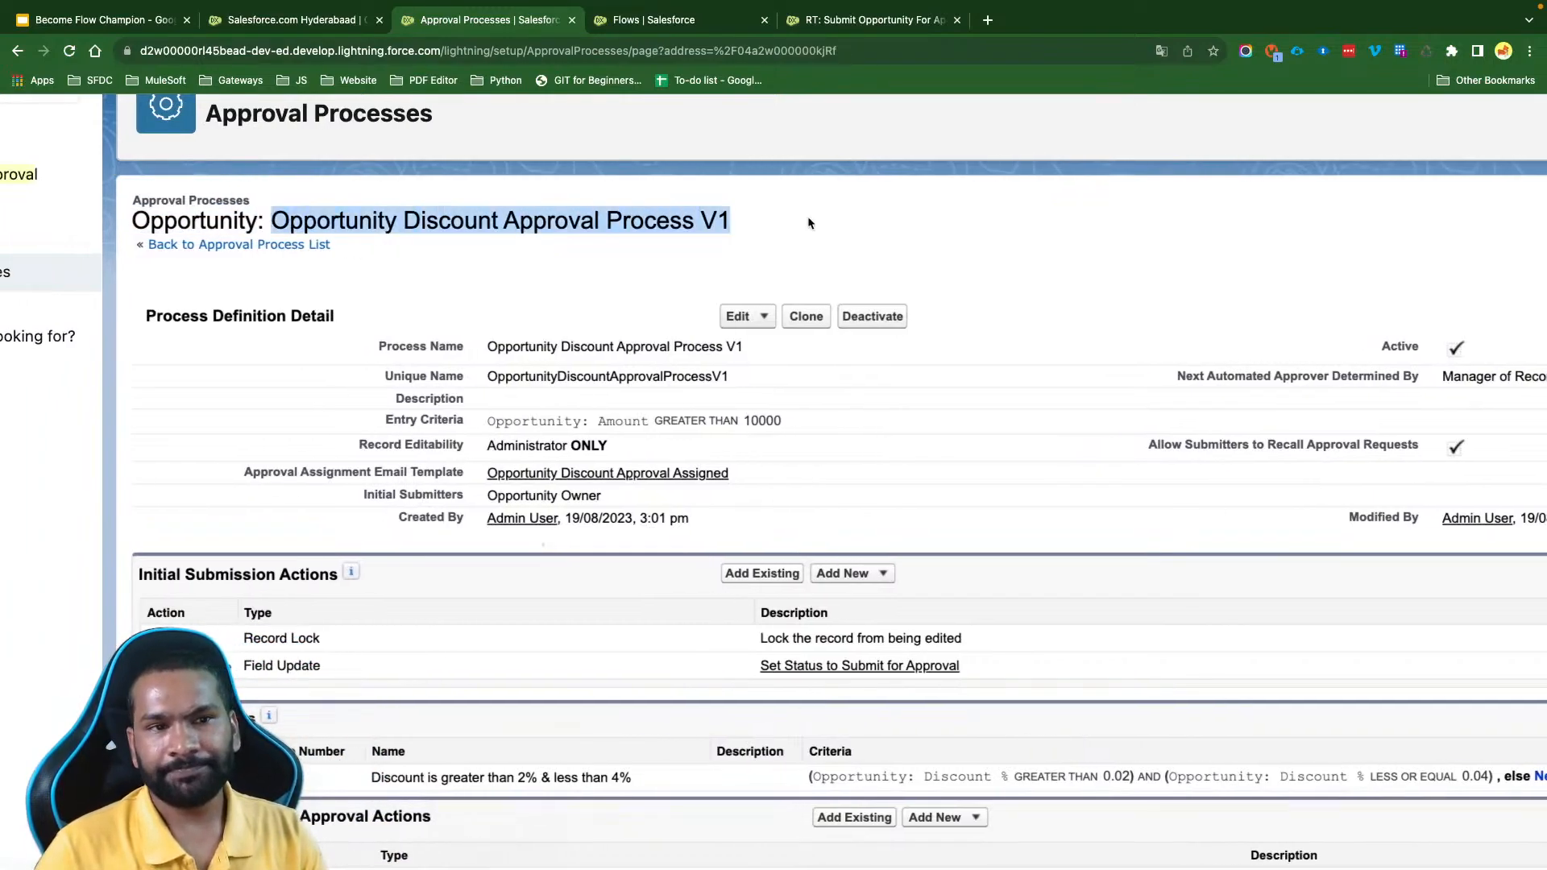
{"action": "left_click", "coordinate": [512, 388]}
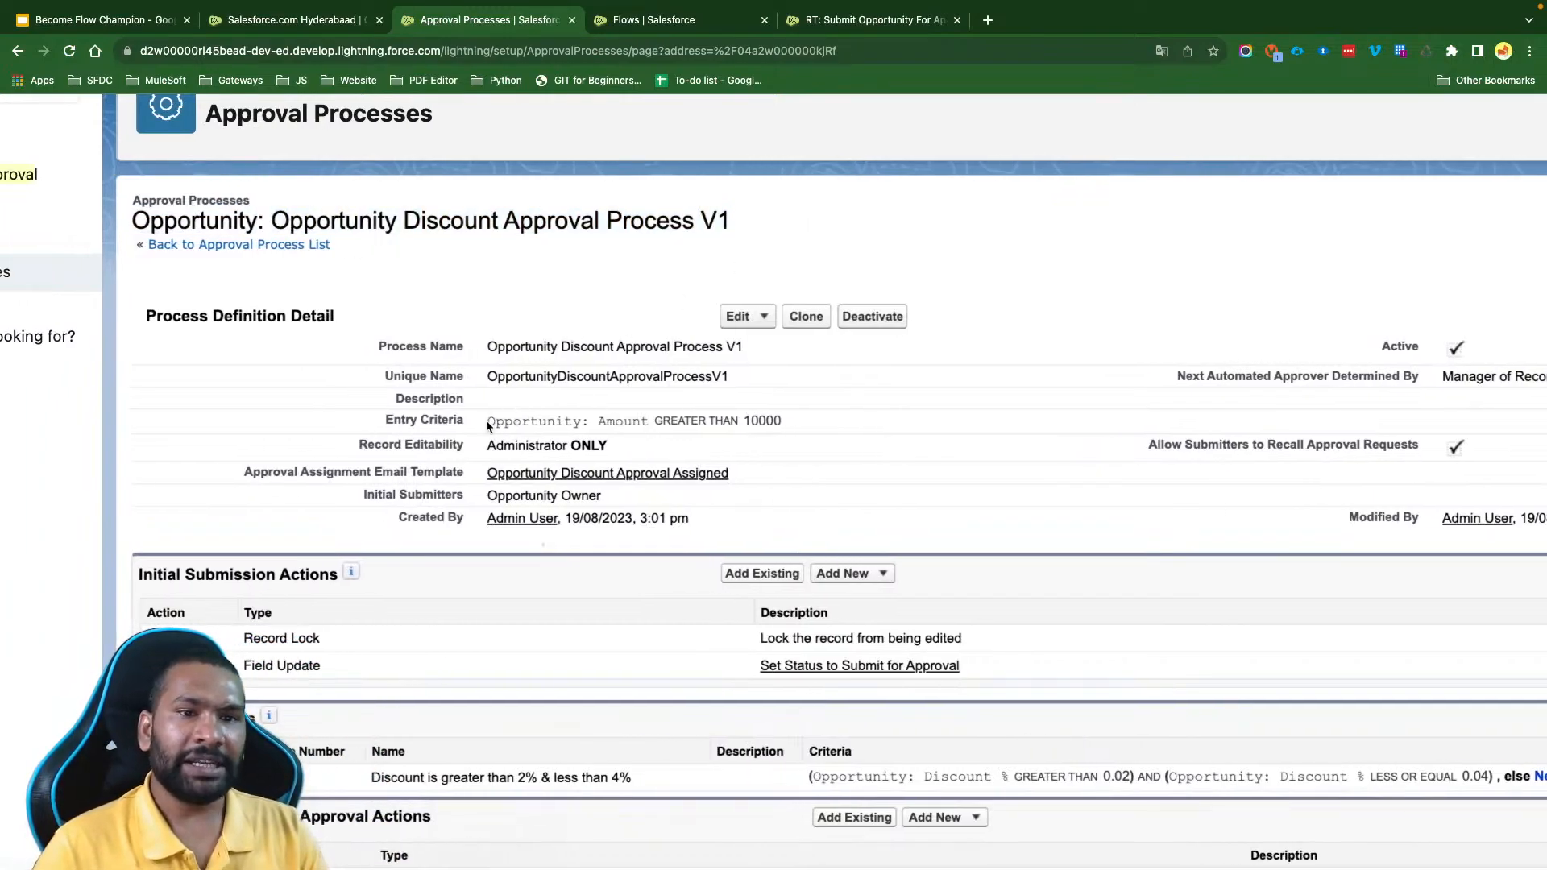
{"action": "left_click_drag", "start_coordinate": [486, 419], "coordinate": [824, 424]}
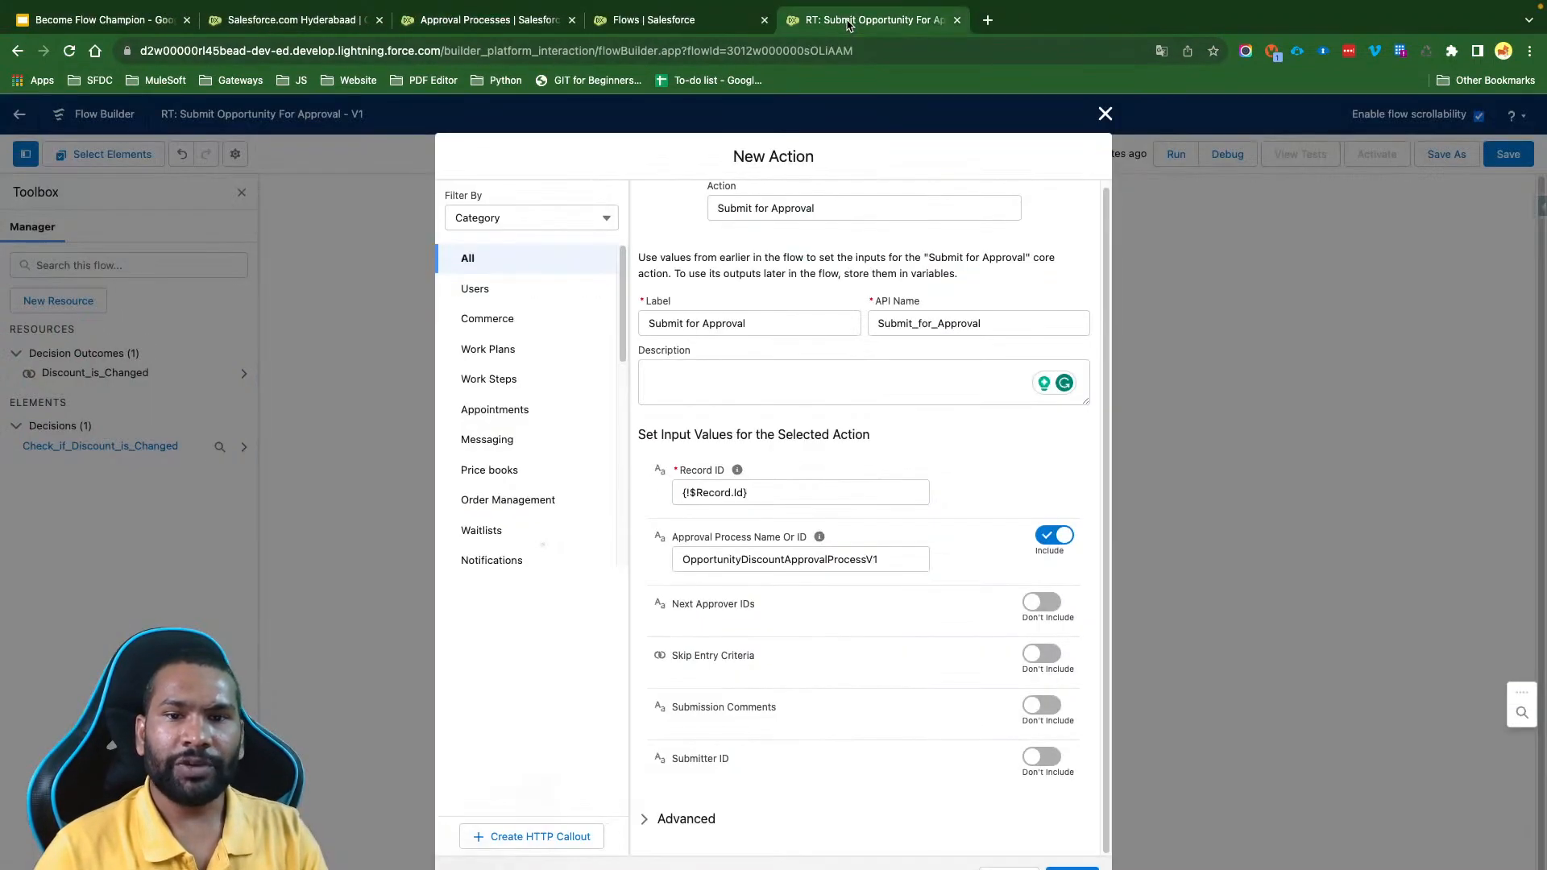
{"action": "left_click", "coordinate": [854, 42]}
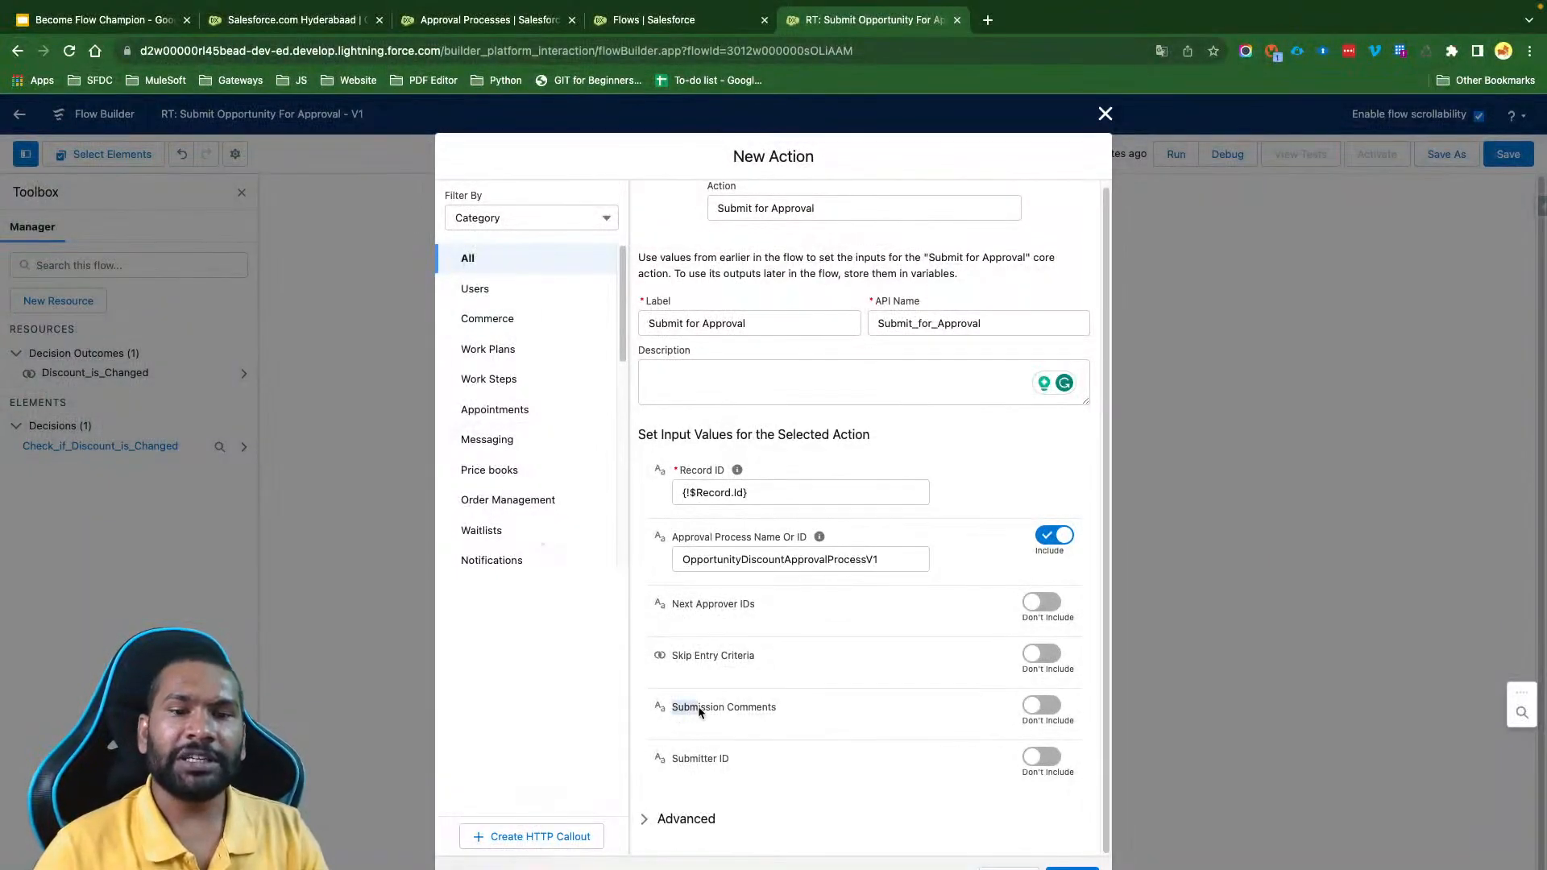
- Include Submission Comments in the action and set the text to "Discount is Changed"
{"action": "left_click_drag", "start_coordinate": [698, 706], "coordinate": [776, 704]}
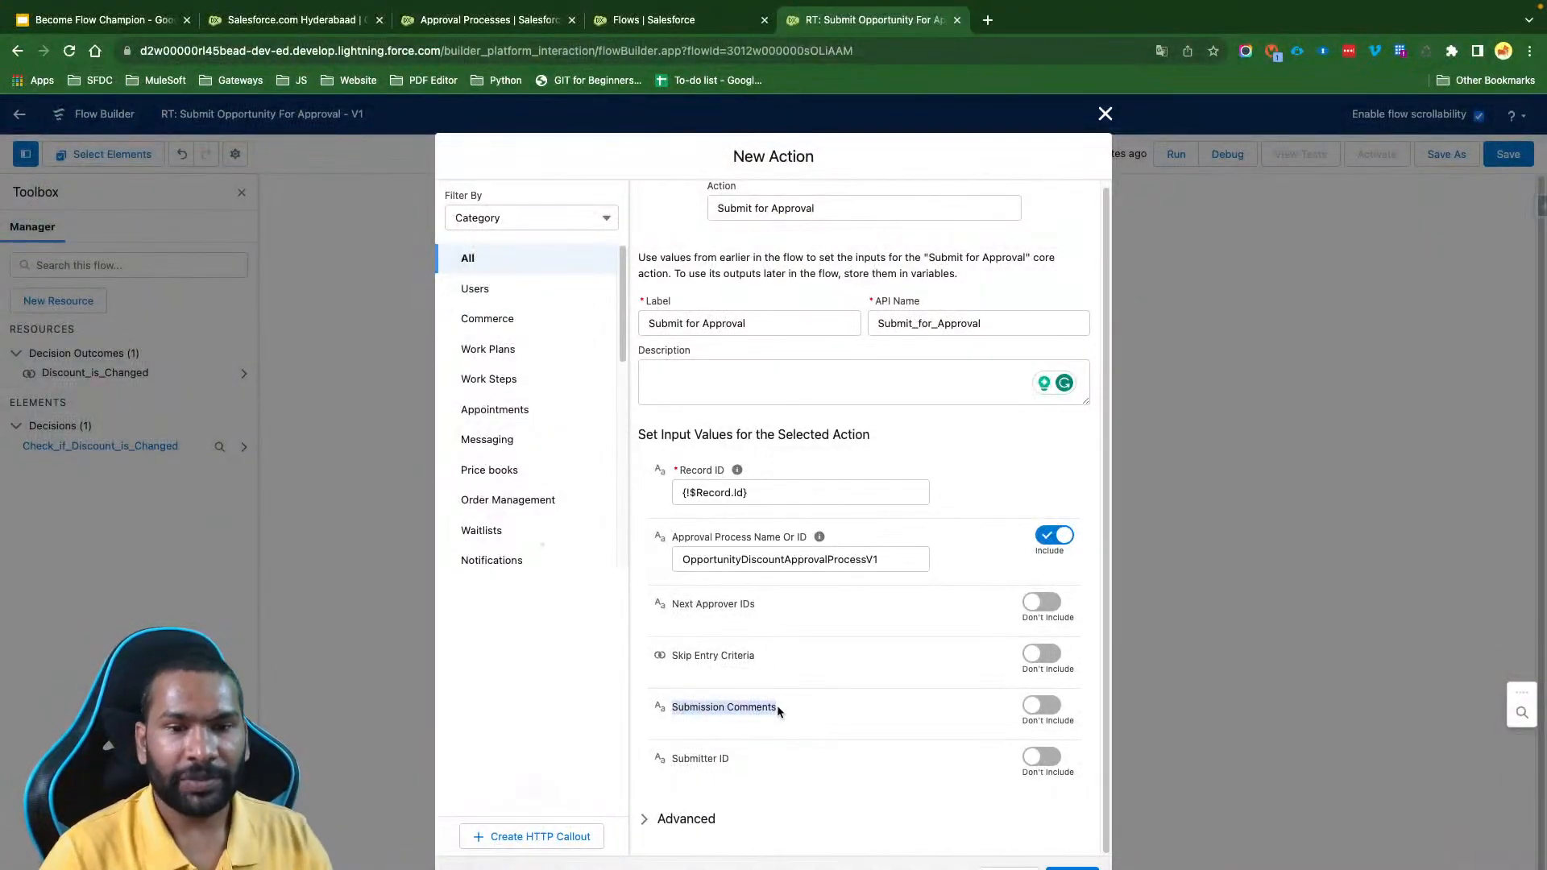
{"action": "left_click", "coordinate": [1048, 707]}
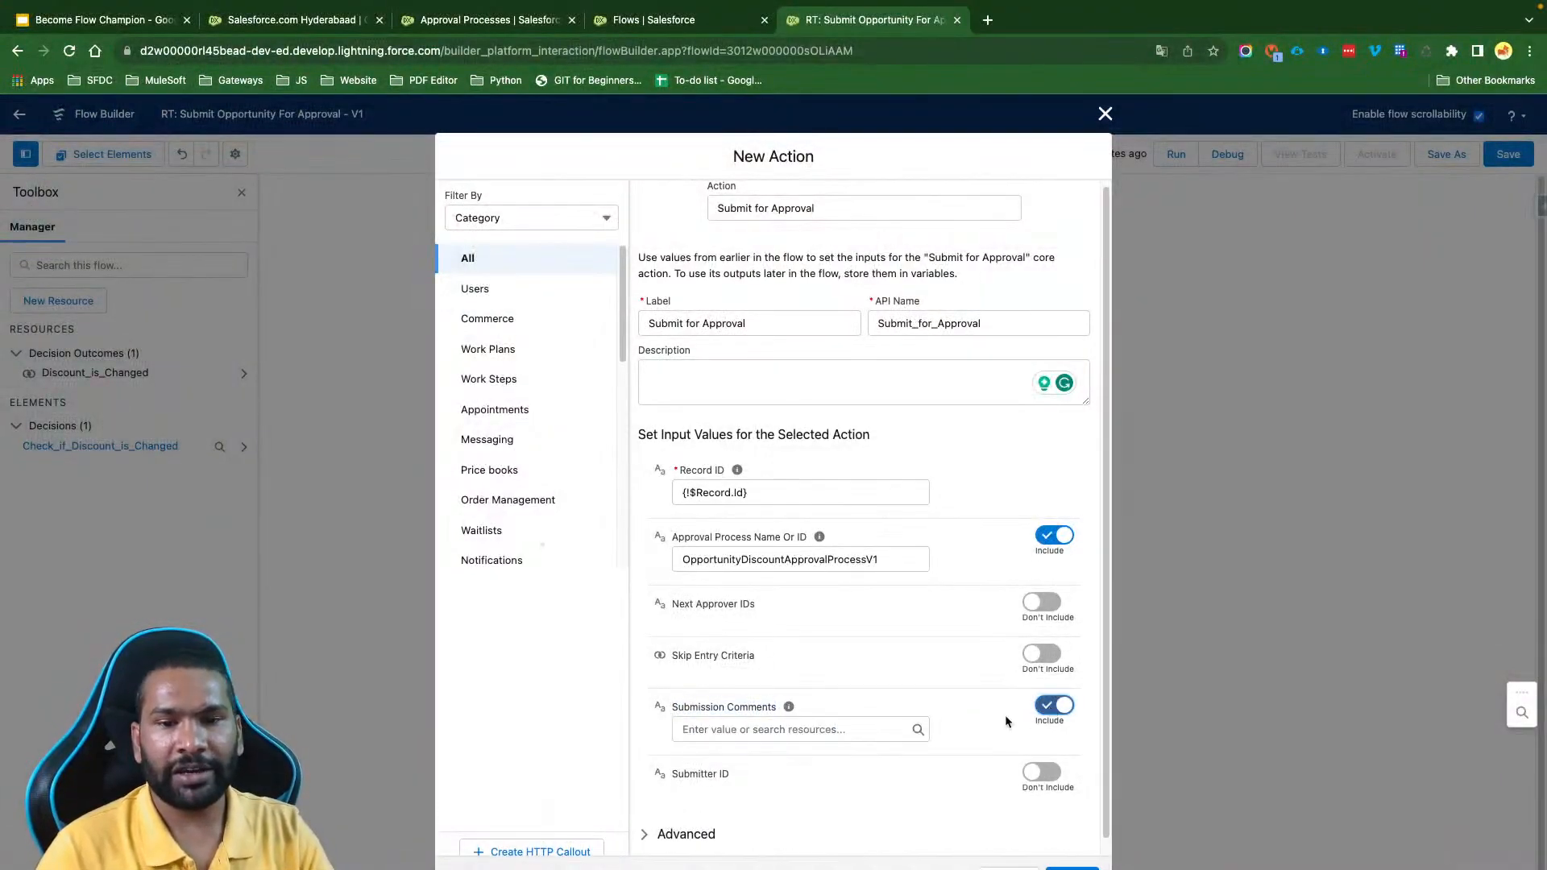
{"action": "left_click", "coordinate": [854, 716]}
{"action": "type", "text": "Discount "}
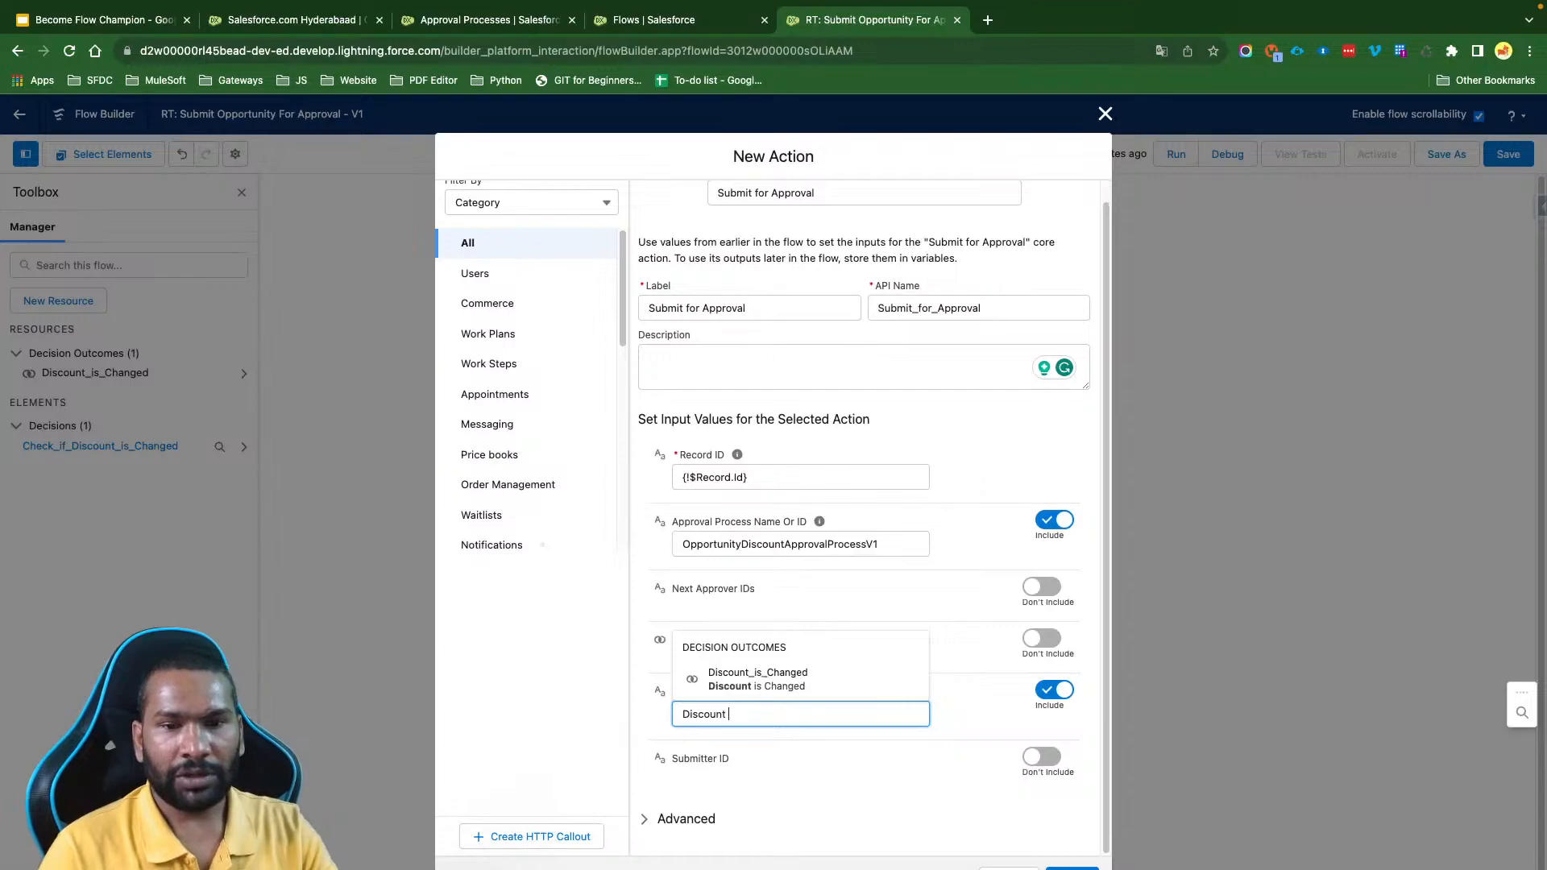
{"action": "type", "text": "is"}
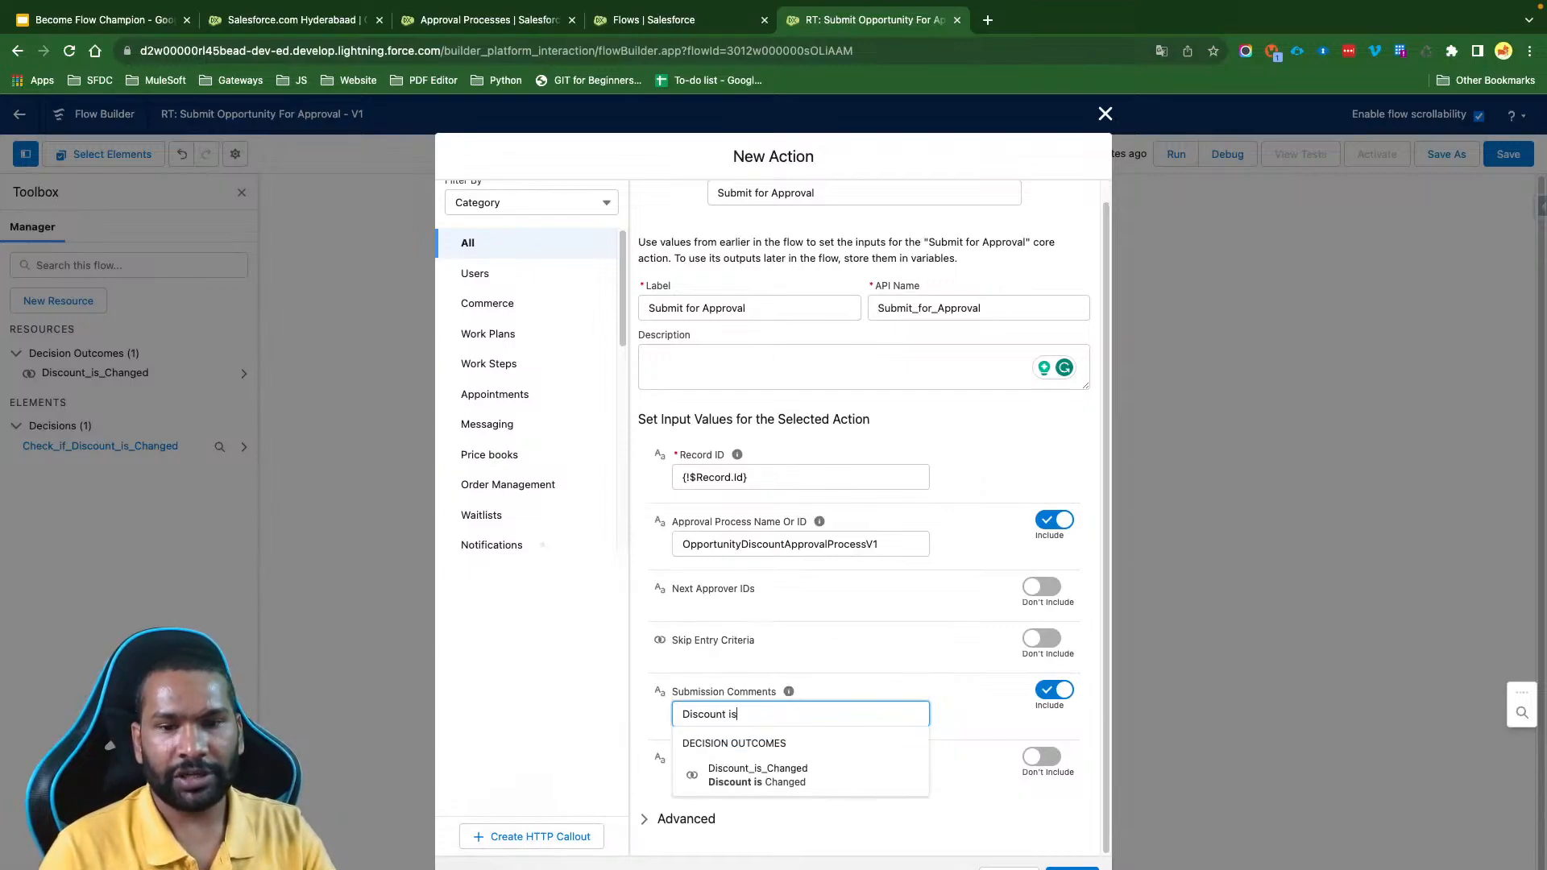
{"action": "type", "text": " Changed"}
{"action": "left_click", "coordinate": [856, 680]}
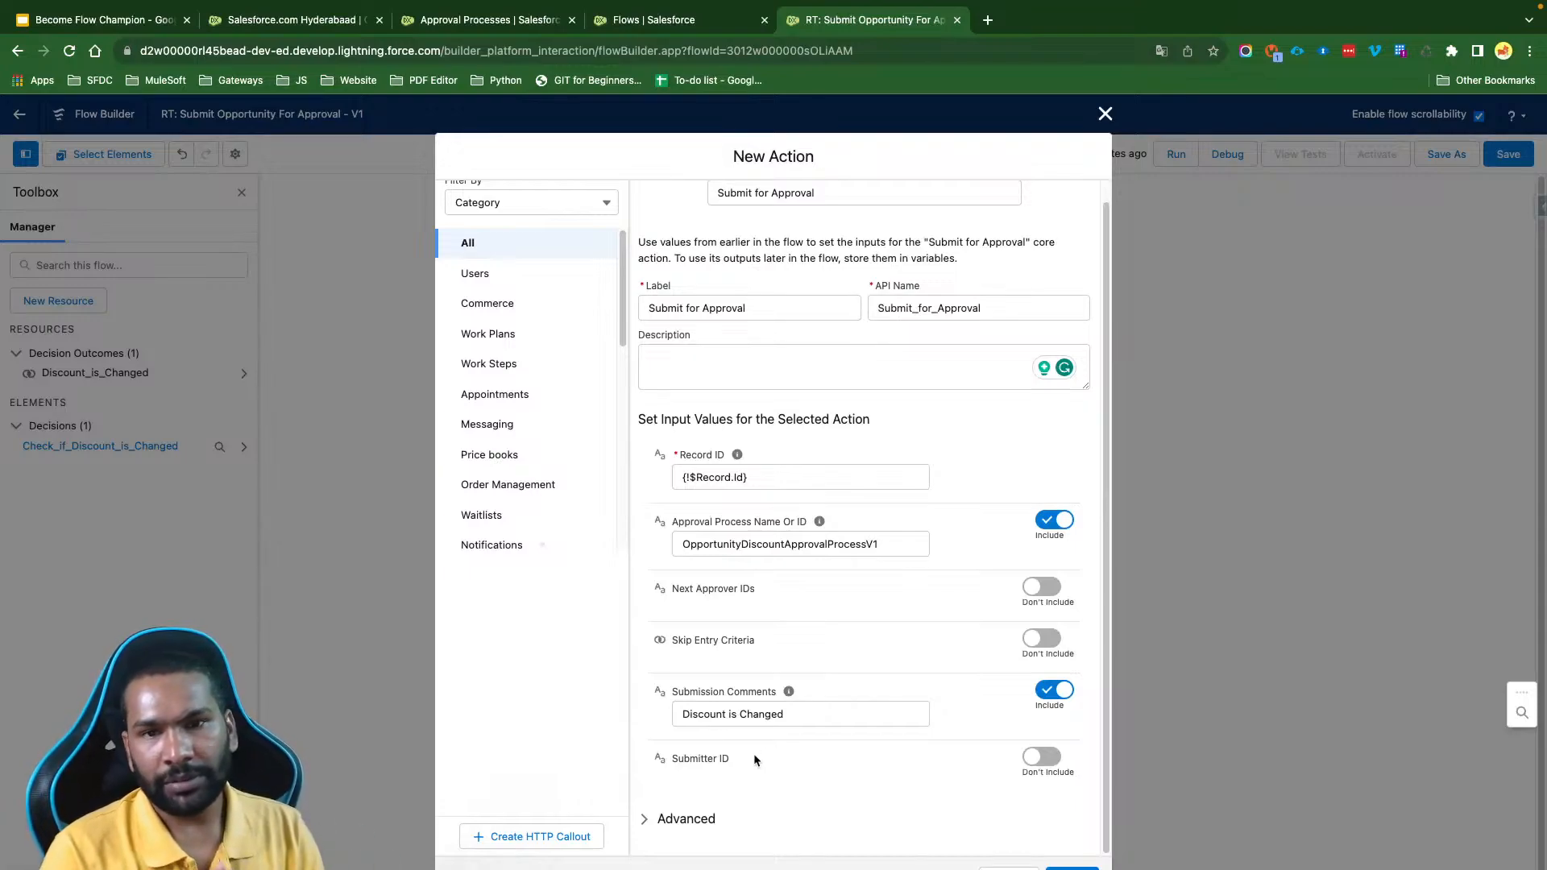
- Include Submitter ID with the value {!$Record.OwnerId} and finish the Submit for Approval action
{"action": "left_click", "coordinate": [1040, 757]}
{"action": "scroll", "coordinate": [845, 724], "scroll_direction": "down", "scroll_amount": 1}
{"action": "mouse_move", "coordinate": [744, 749]}
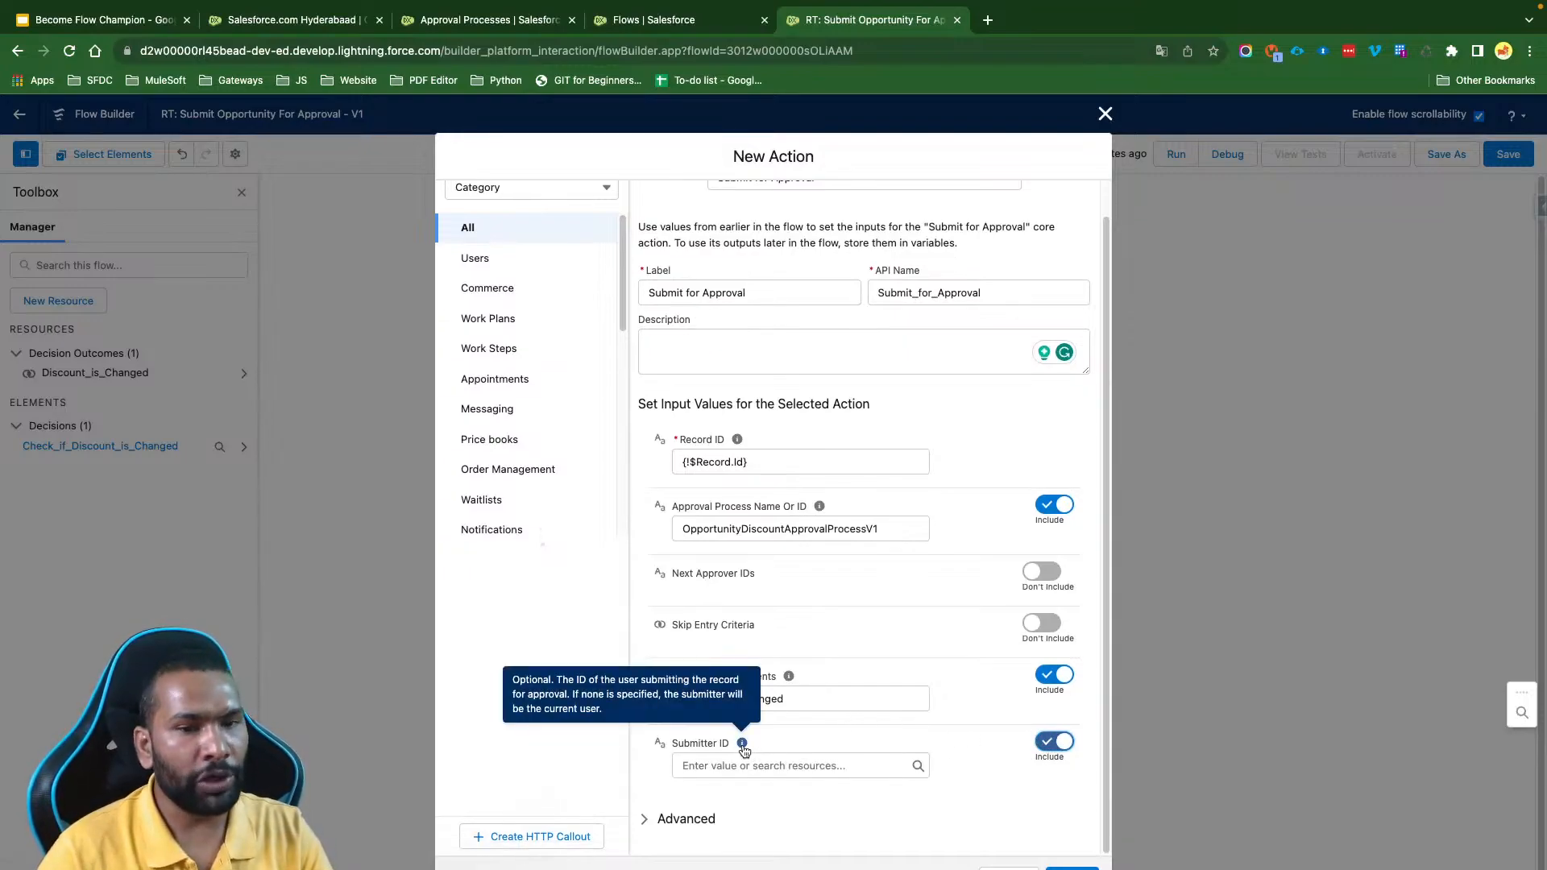
{"action": "left_click", "coordinate": [745, 766]}
{"action": "type", "text": "Rec"}
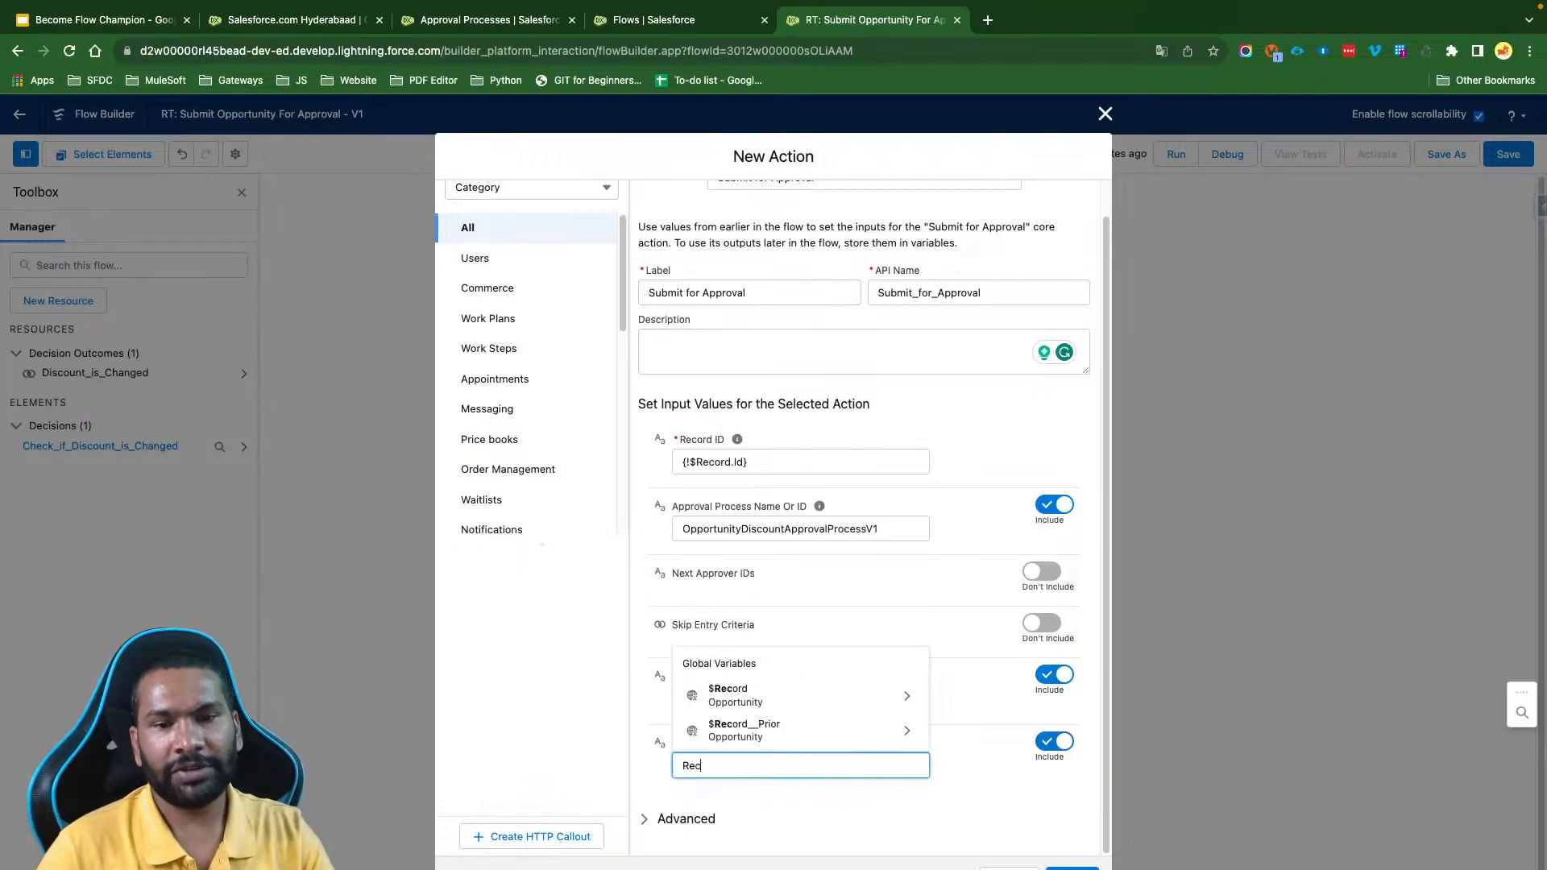
{"action": "left_click", "coordinate": [762, 695]}
{"action": "type", "text": "Ow"}
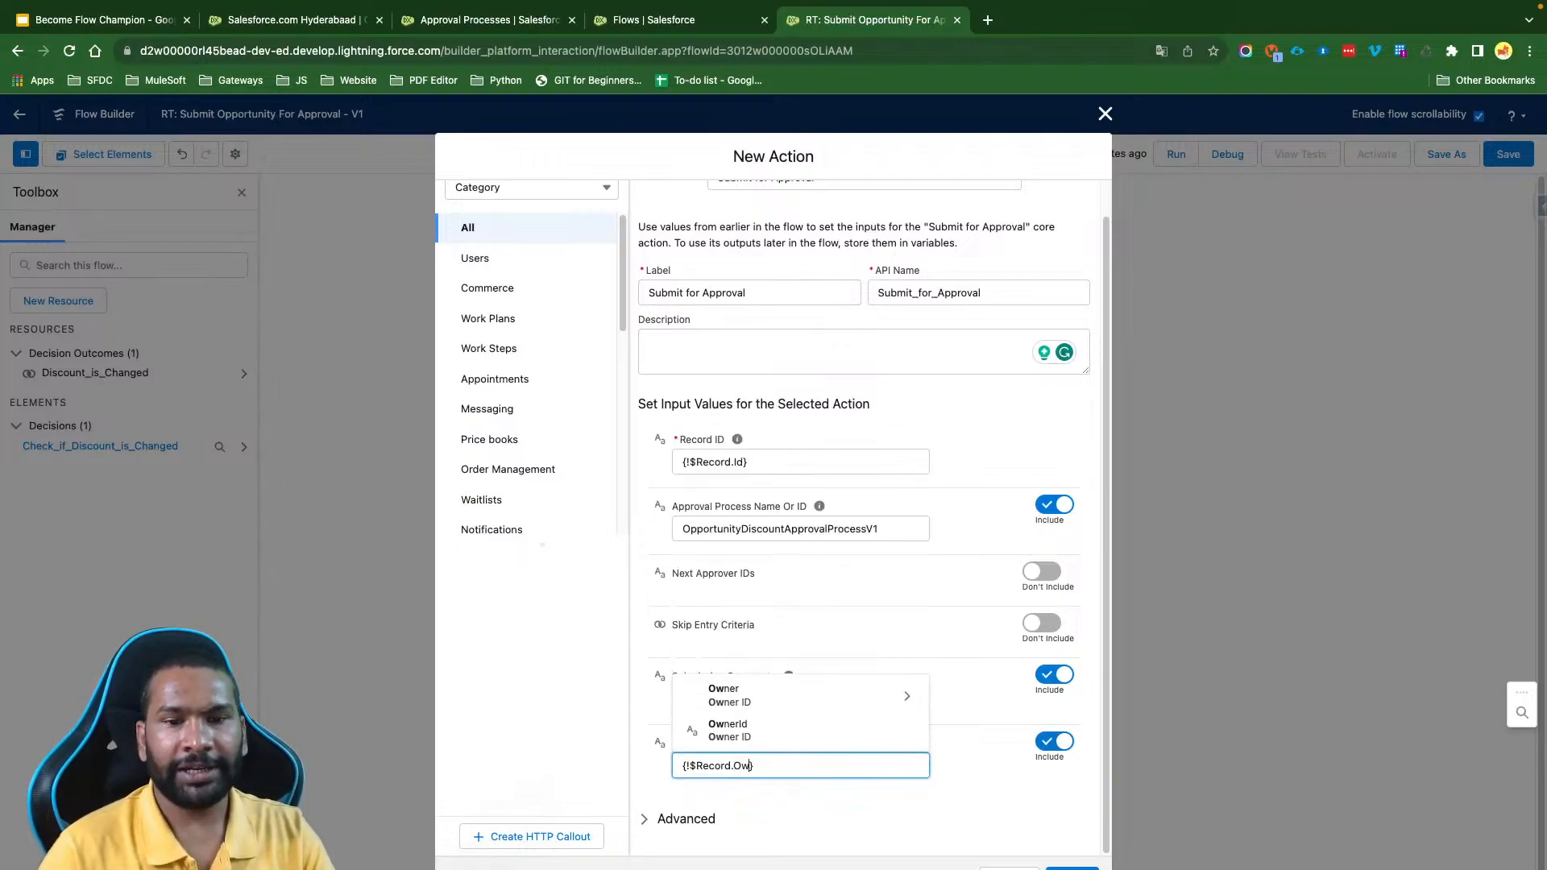
{"action": "left_click", "coordinate": [766, 730]}
{"action": "left_click", "coordinate": [854, 829]}
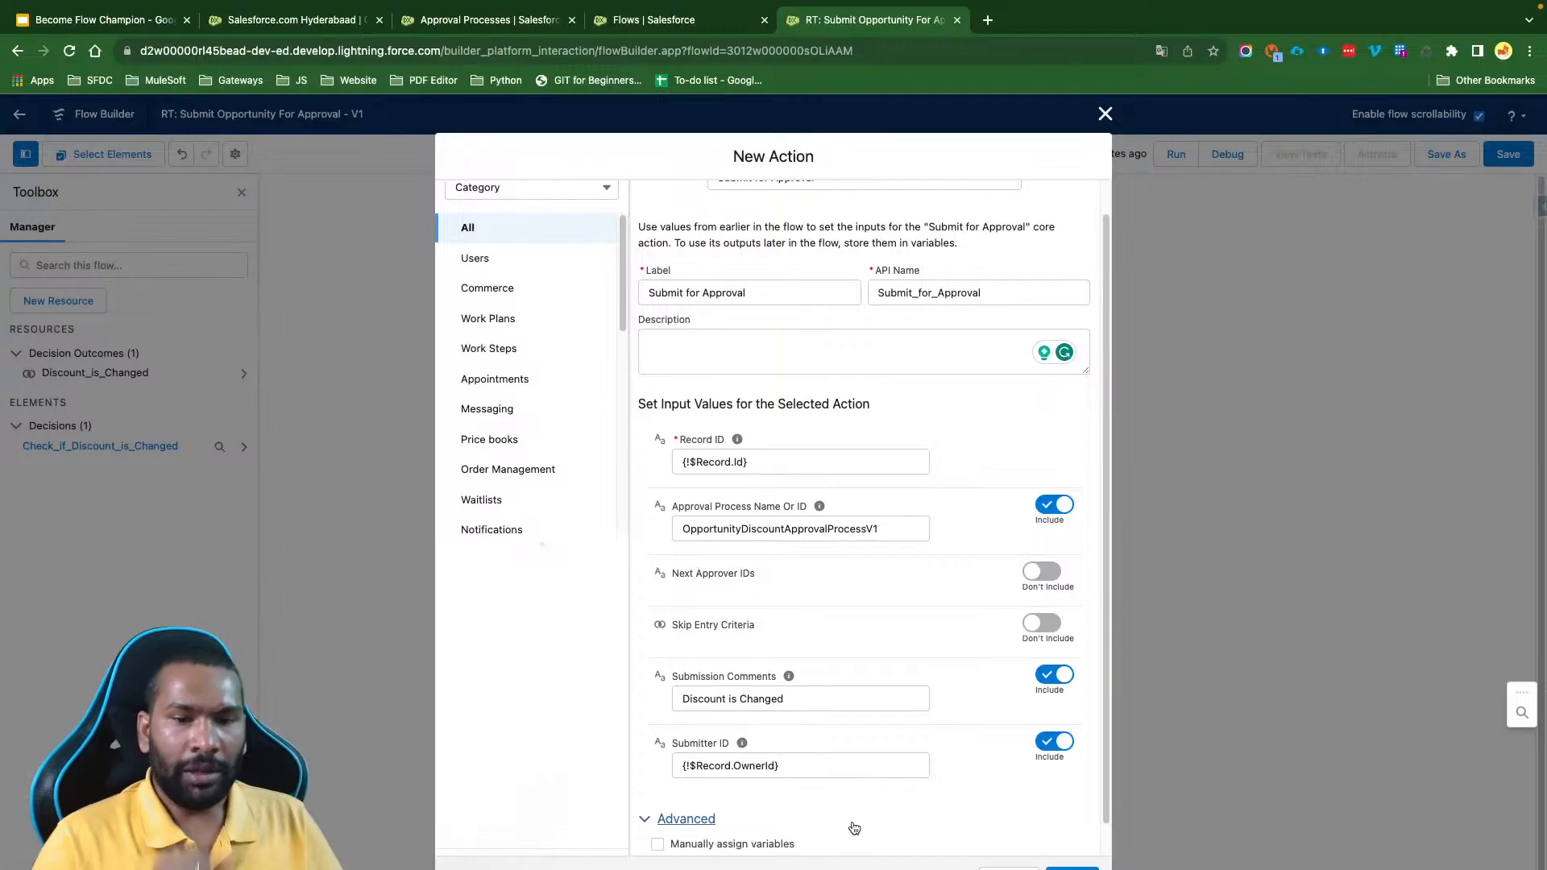
{"action": "left_click", "coordinate": [685, 818]}
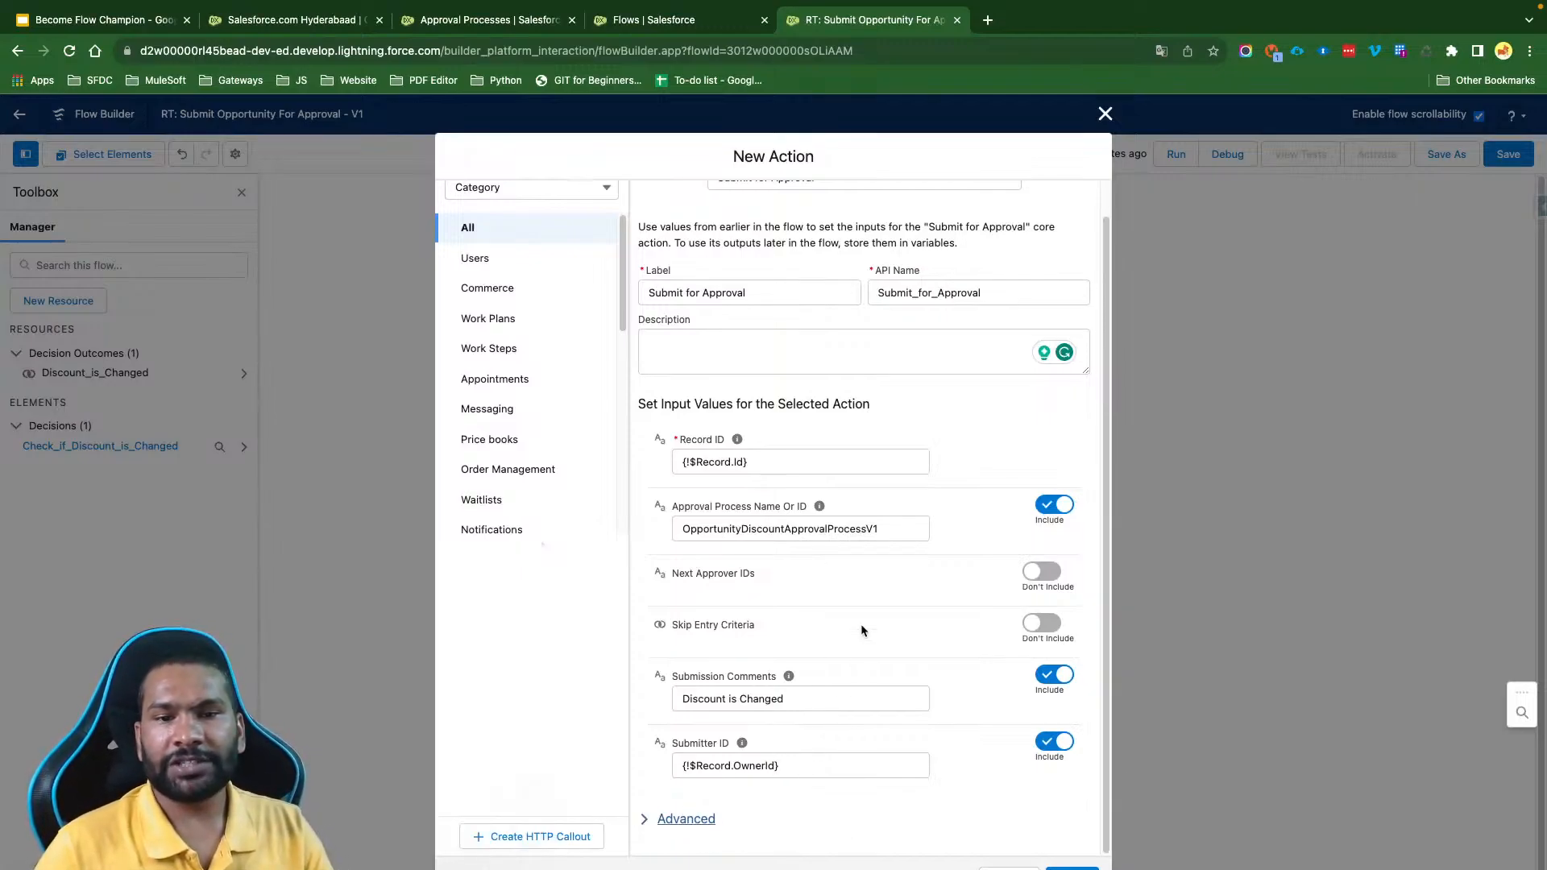
{"action": "left_click", "coordinate": [1071, 868]}
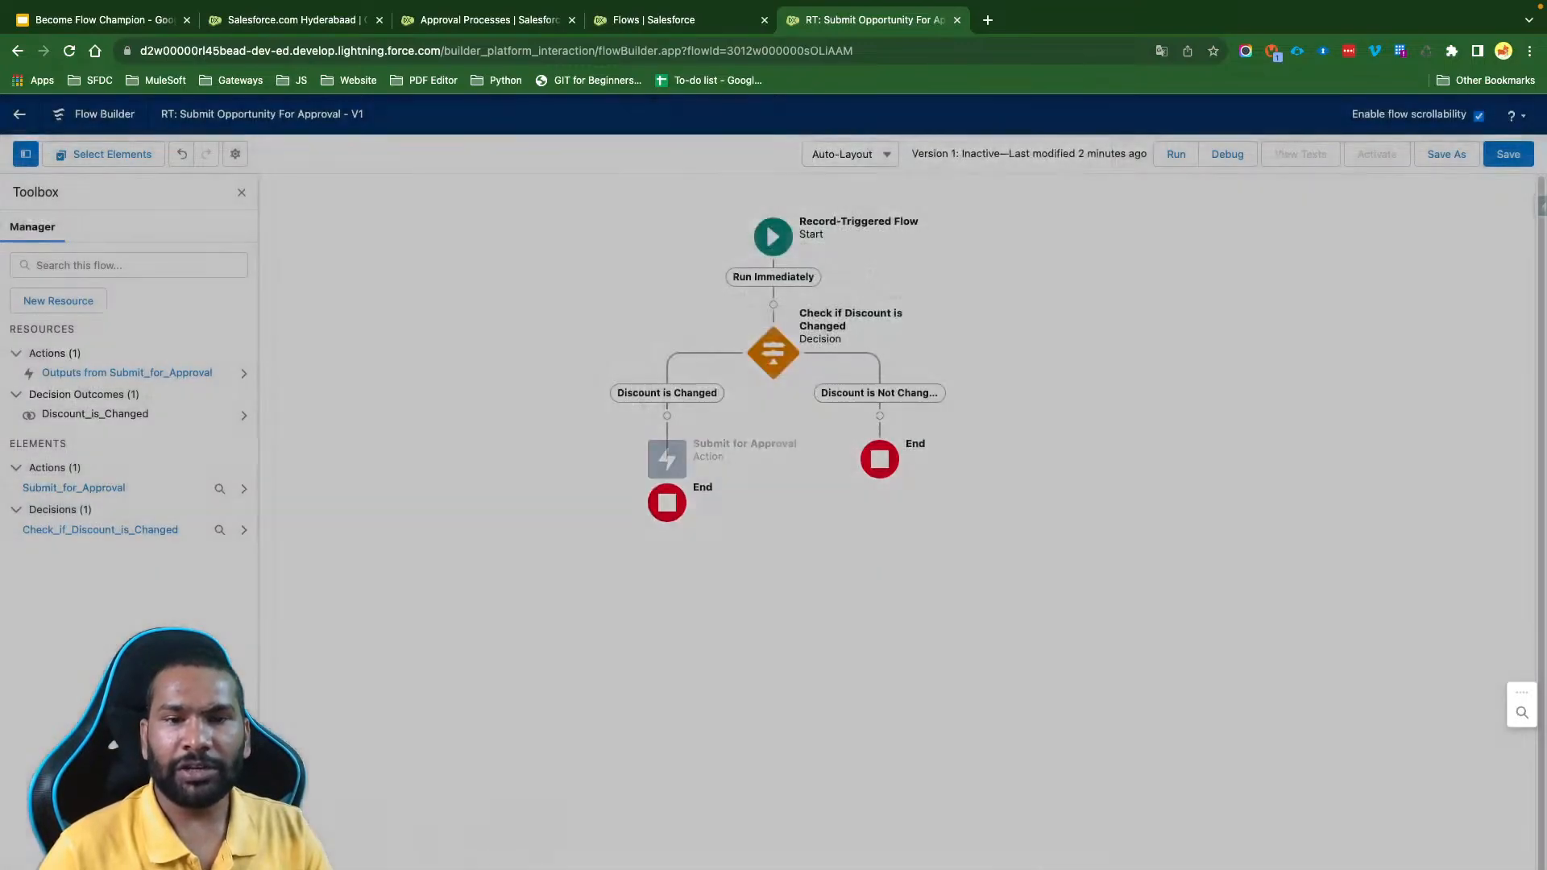
- Add a fault path to the Submit for Approval action and save the flow
{"action": "left_click", "coordinate": [668, 468]}
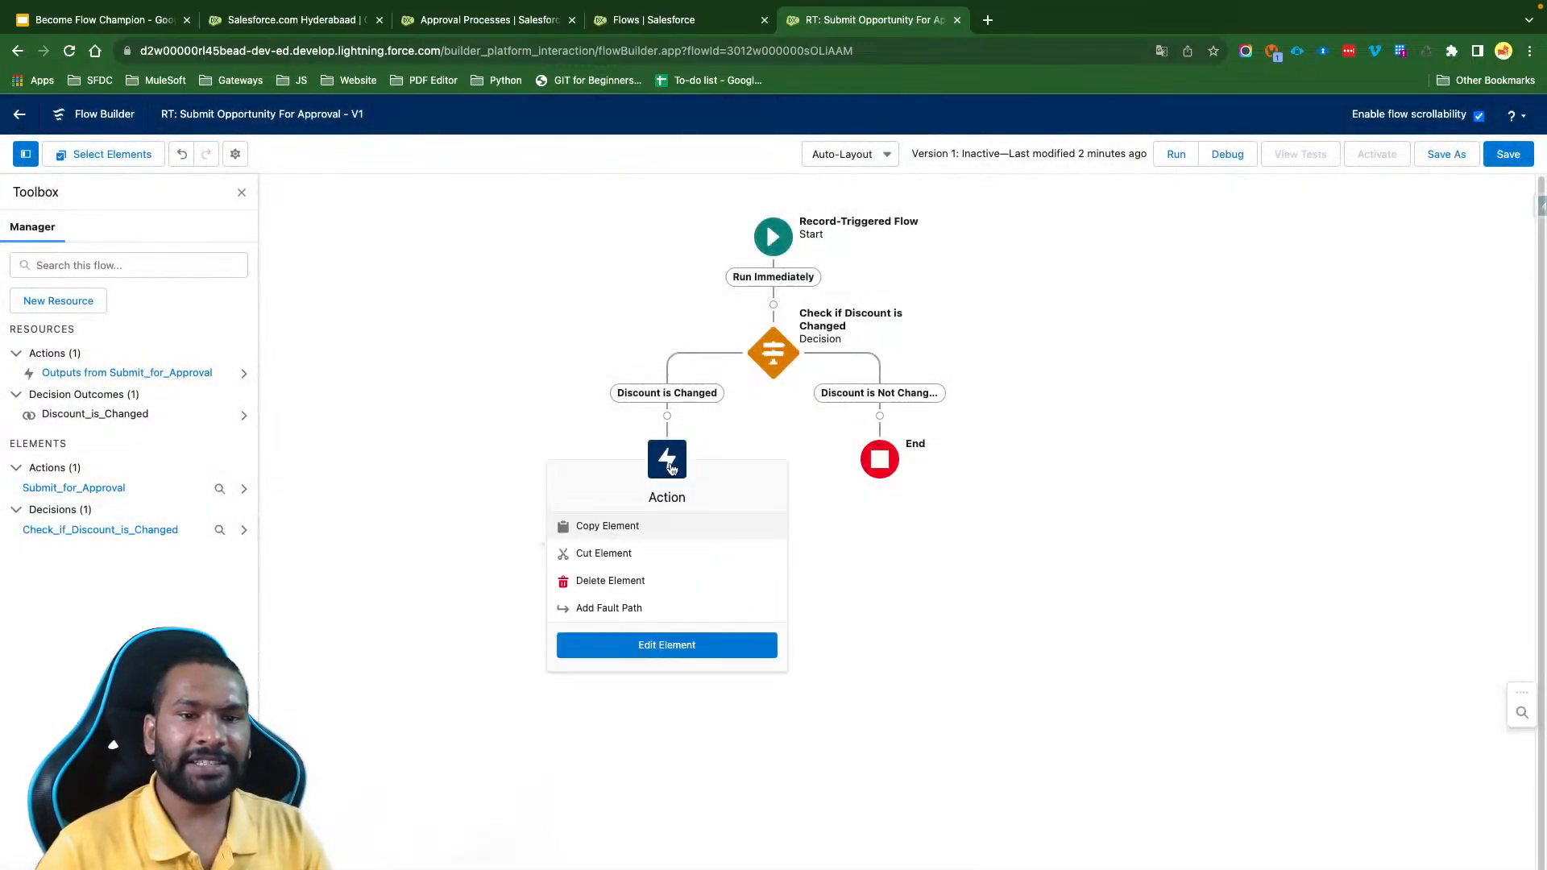
{"action": "left_click", "coordinate": [661, 606]}
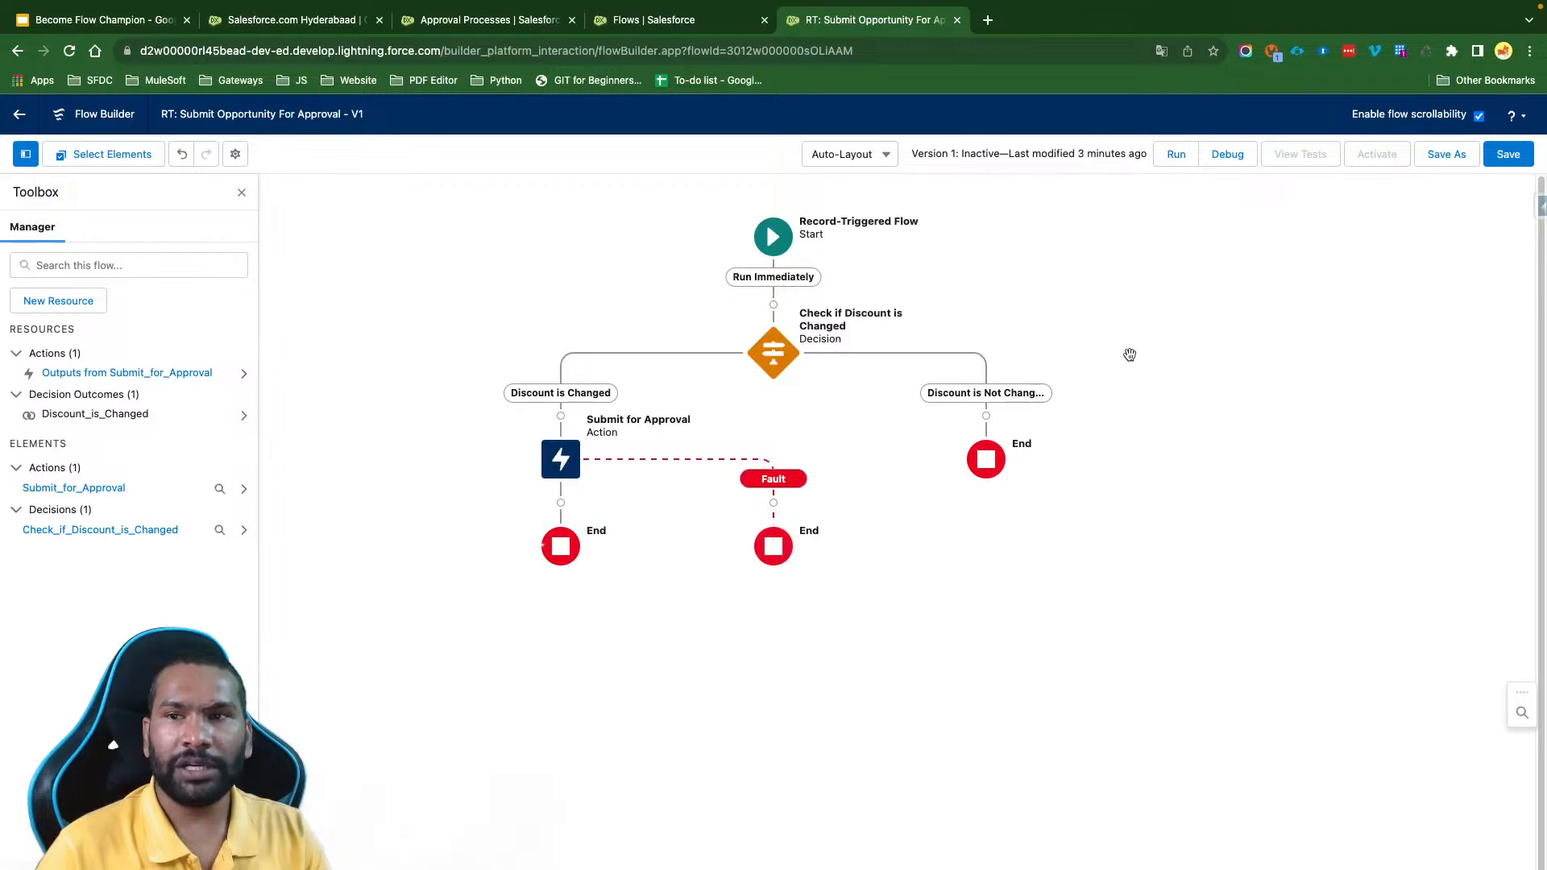
{"action": "left_click", "coordinate": [1502, 156]}
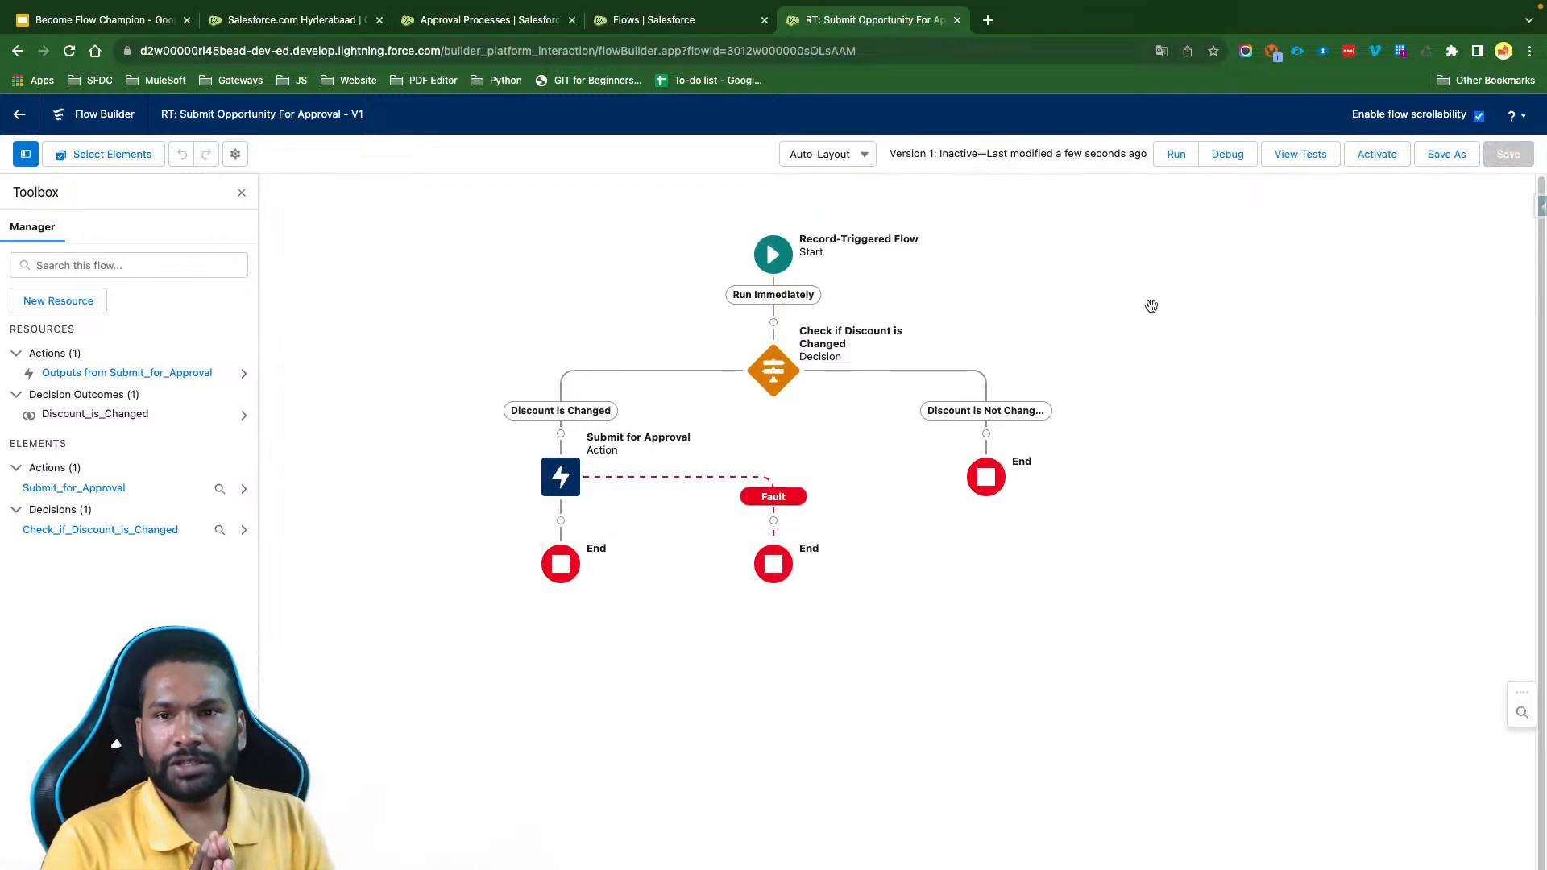
- Add a Subflow element on the fault path that references the flow "Auto: Log Error Message on System Event Obejct"
{"action": "left_click", "coordinate": [773, 521]}
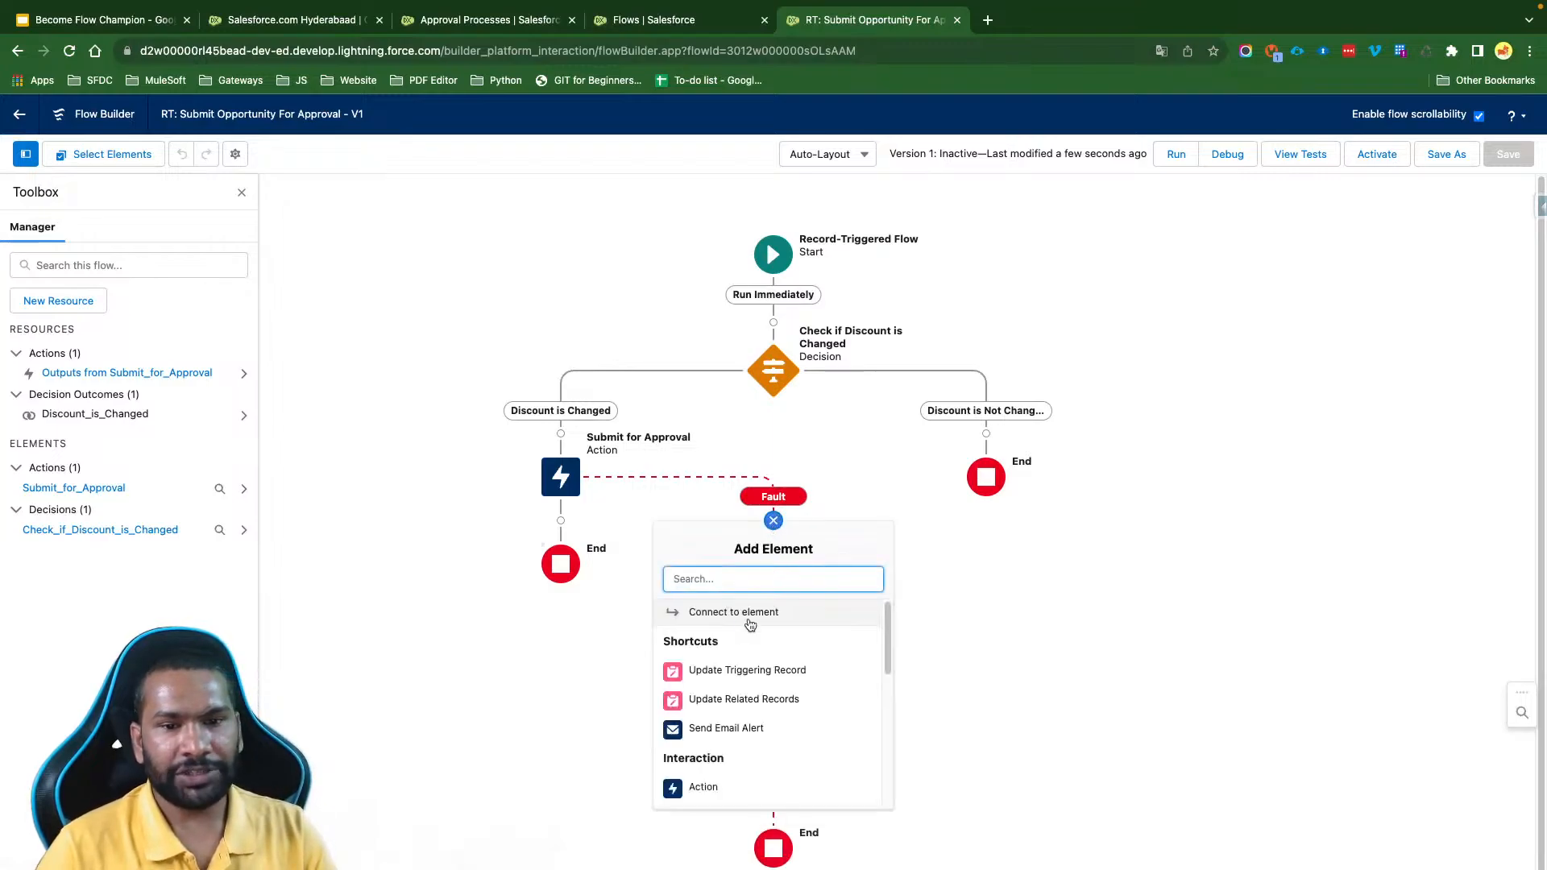
{"action": "scroll", "coordinate": [730, 782], "scroll_direction": "down", "scroll_amount": 2}
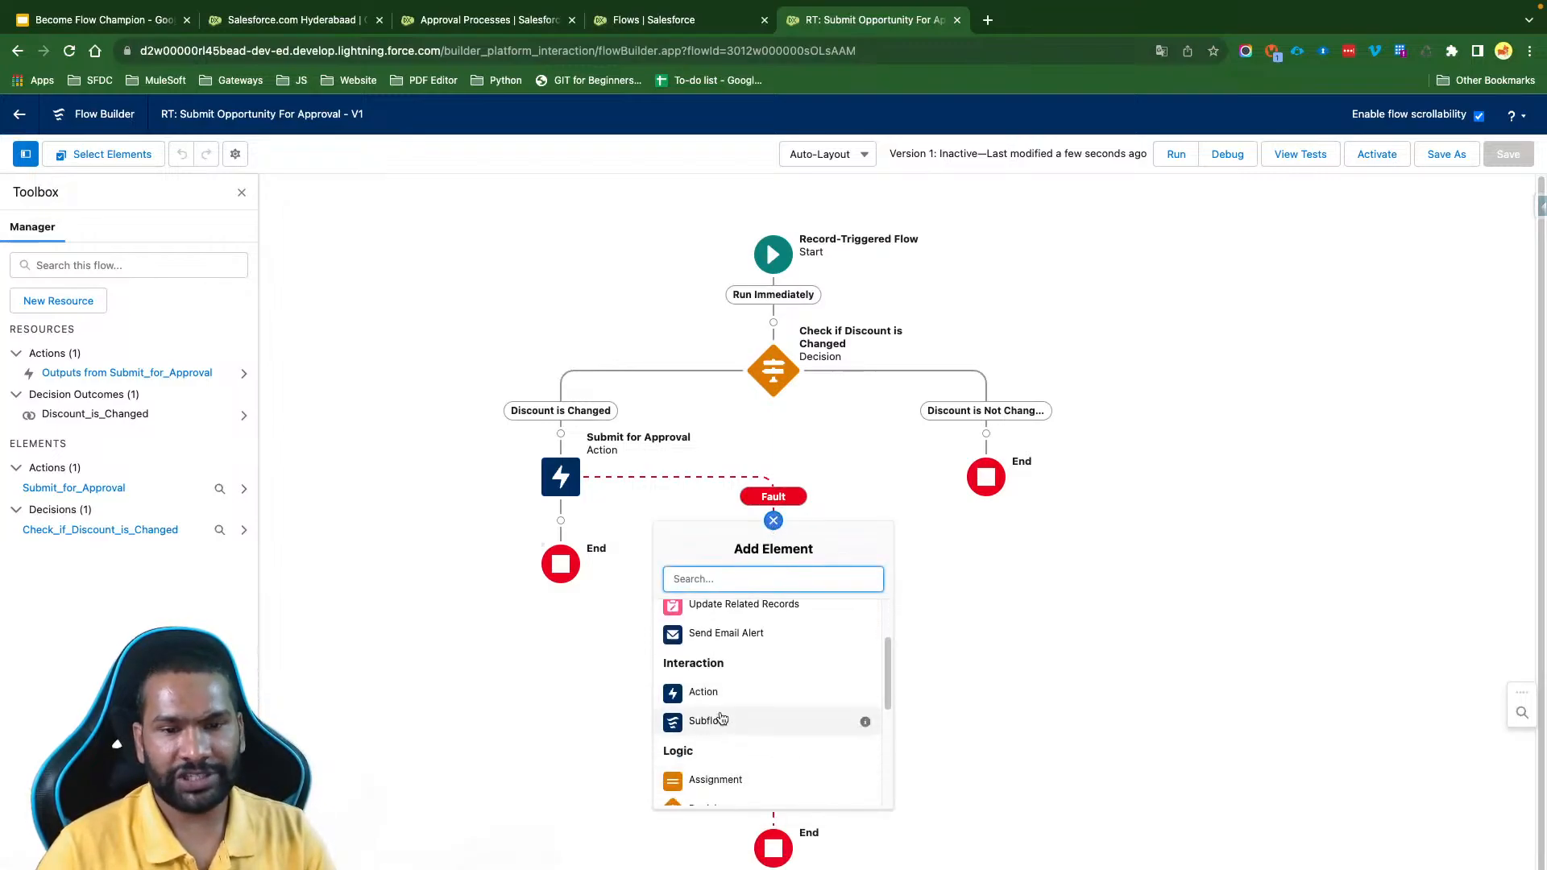
{"action": "left_click", "coordinate": [718, 722]}
{"action": "left_click", "coordinate": [631, 420]}
{"action": "type", "text": "Au"}
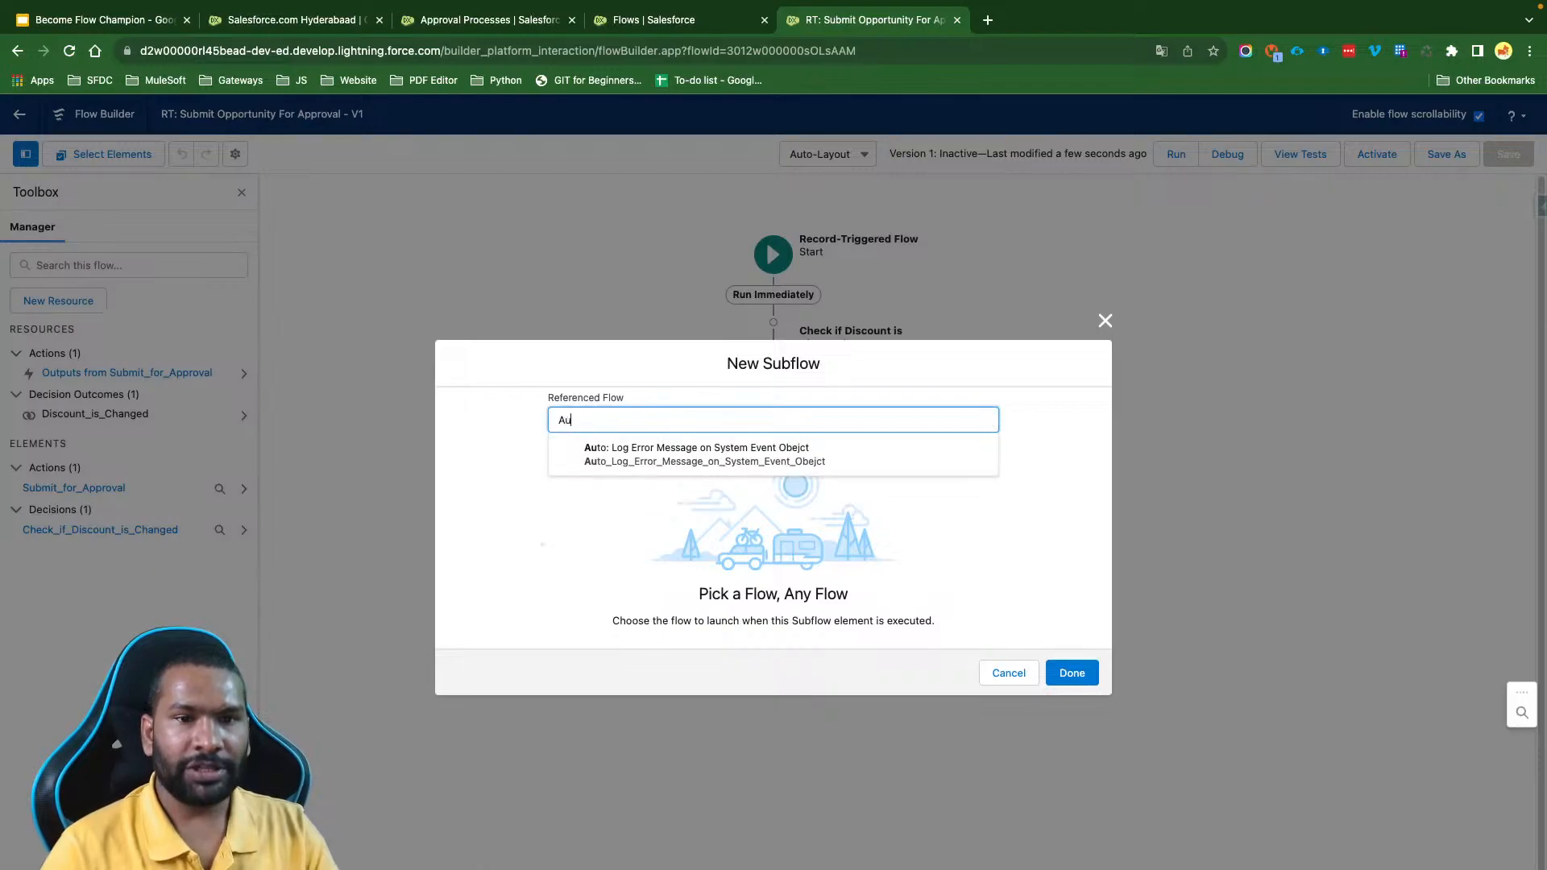
{"action": "left_click", "coordinate": [675, 455]}
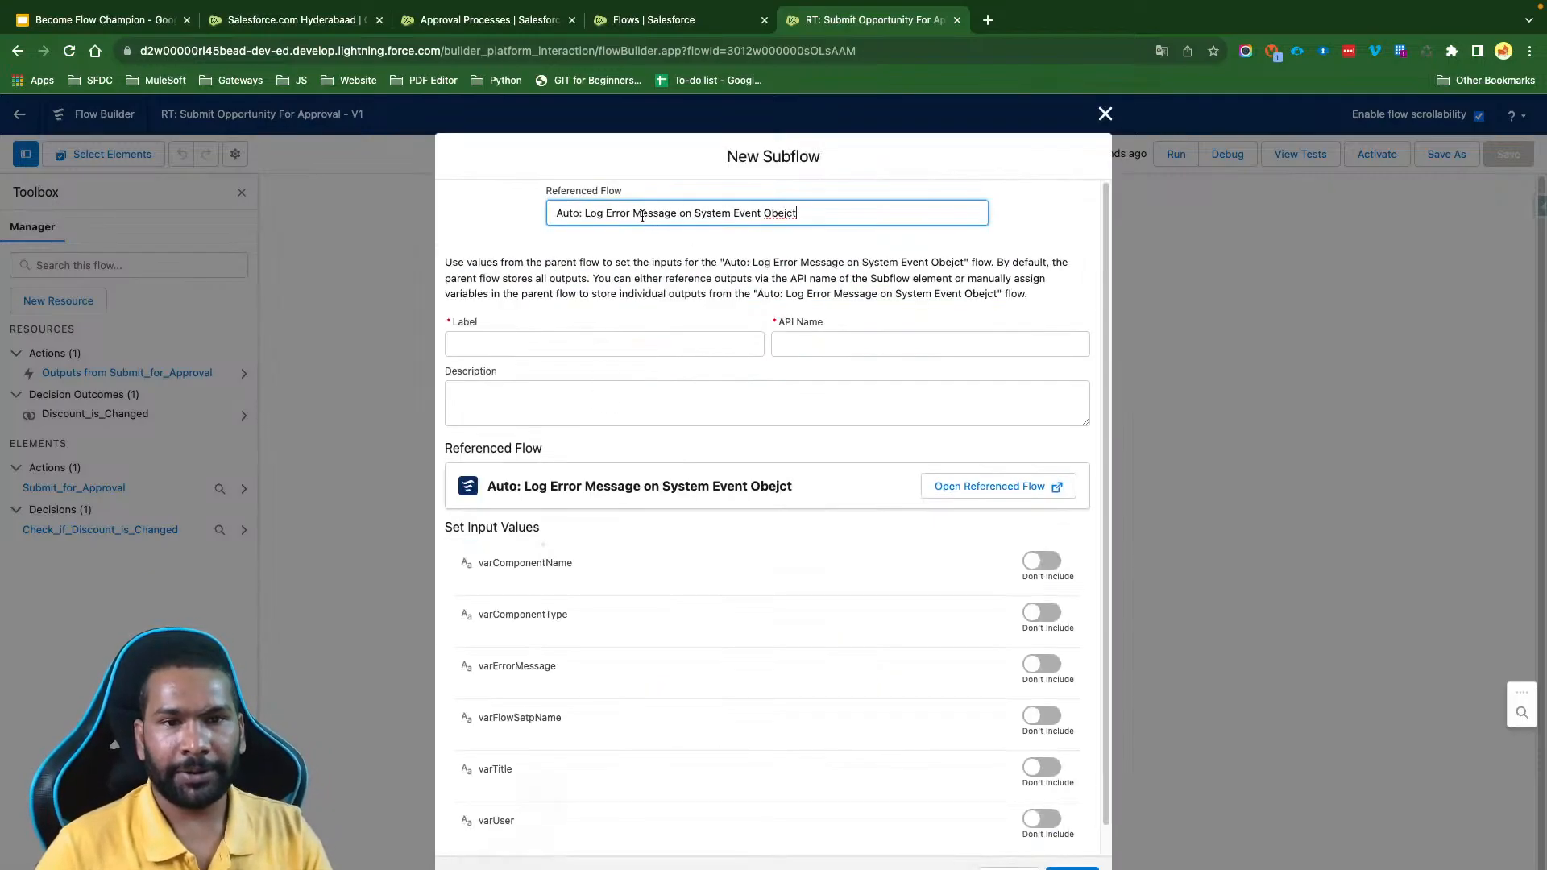
- Label the subflow with the referenced flow's name, correcting the spelling to "Auto: Log Error Message on System Event Object"
{"action": "left_click", "coordinate": [642, 216]}
{"action": "key", "text": "ctrl+c"}
{"action": "left_click", "coordinate": [542, 344]}
{"action": "key", "text": "ctrl+v"}
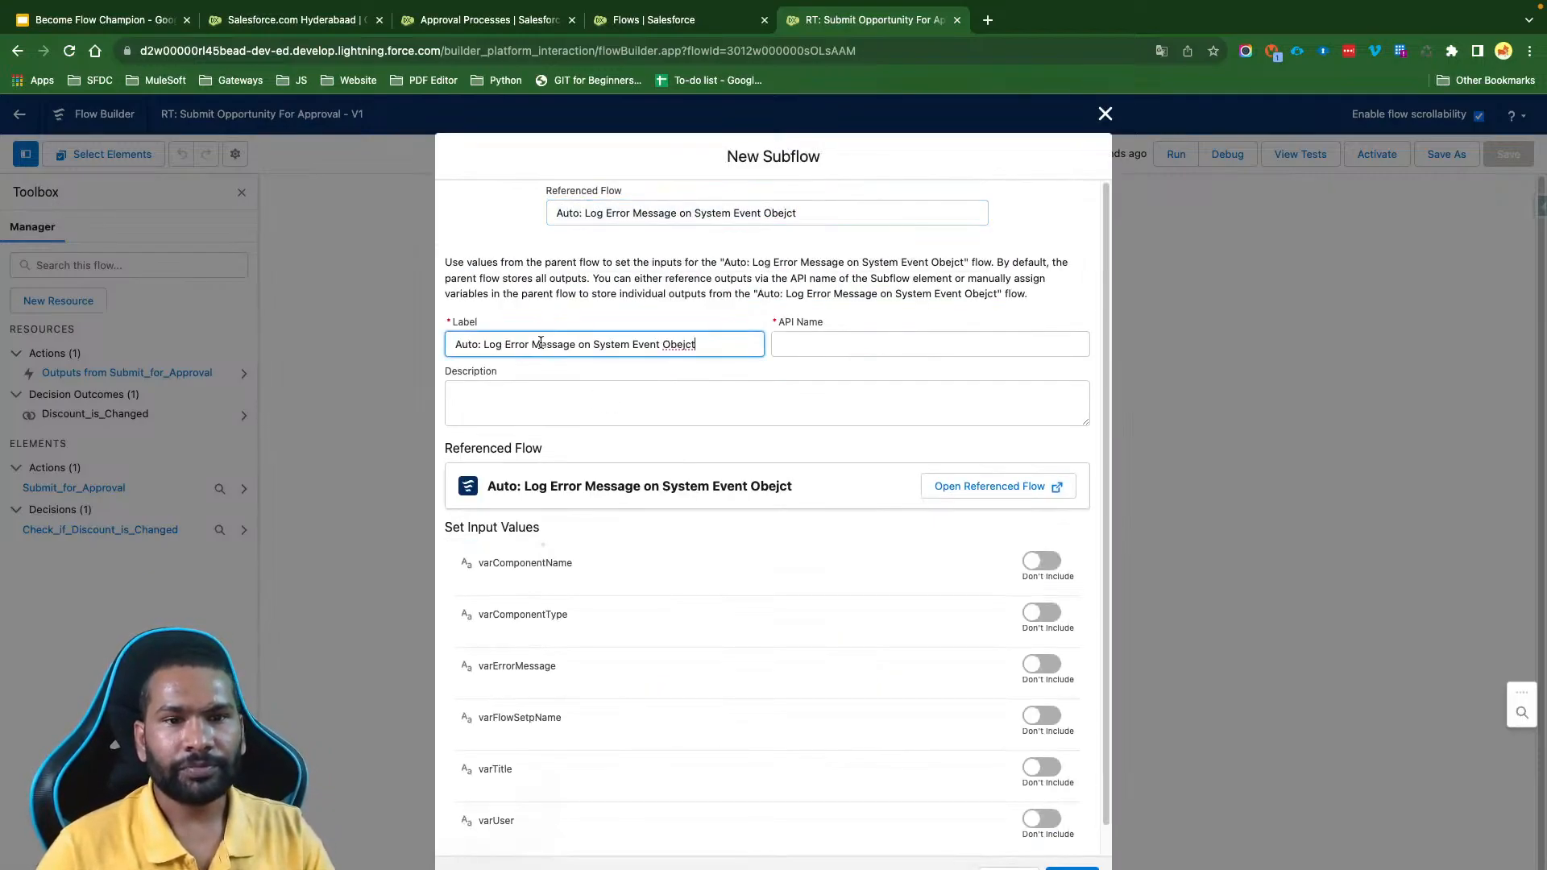
{"action": "left_click", "coordinate": [681, 348]}
{"action": "key", "text": "BackSpace"}
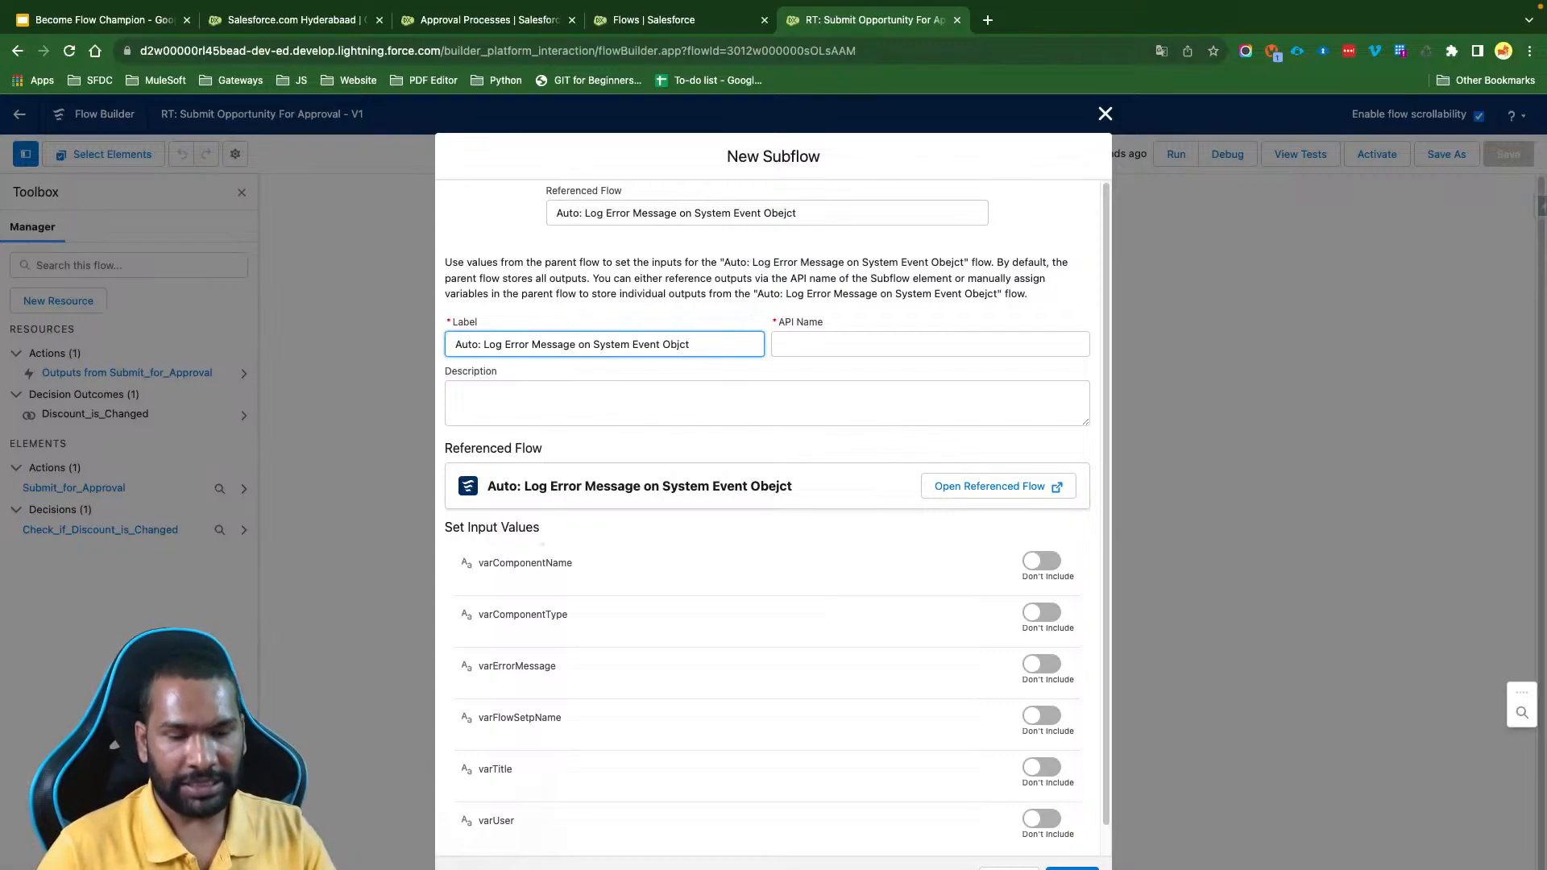
{"action": "type", "text": "e"}
{"action": "left_click", "coordinate": [760, 387]}
- Include varErrorMessage in the subflow inputs and set it to {!$Flow.FaultMessage}
{"action": "scroll", "coordinate": [737, 552], "scroll_direction": "down", "scroll_amount": 1}
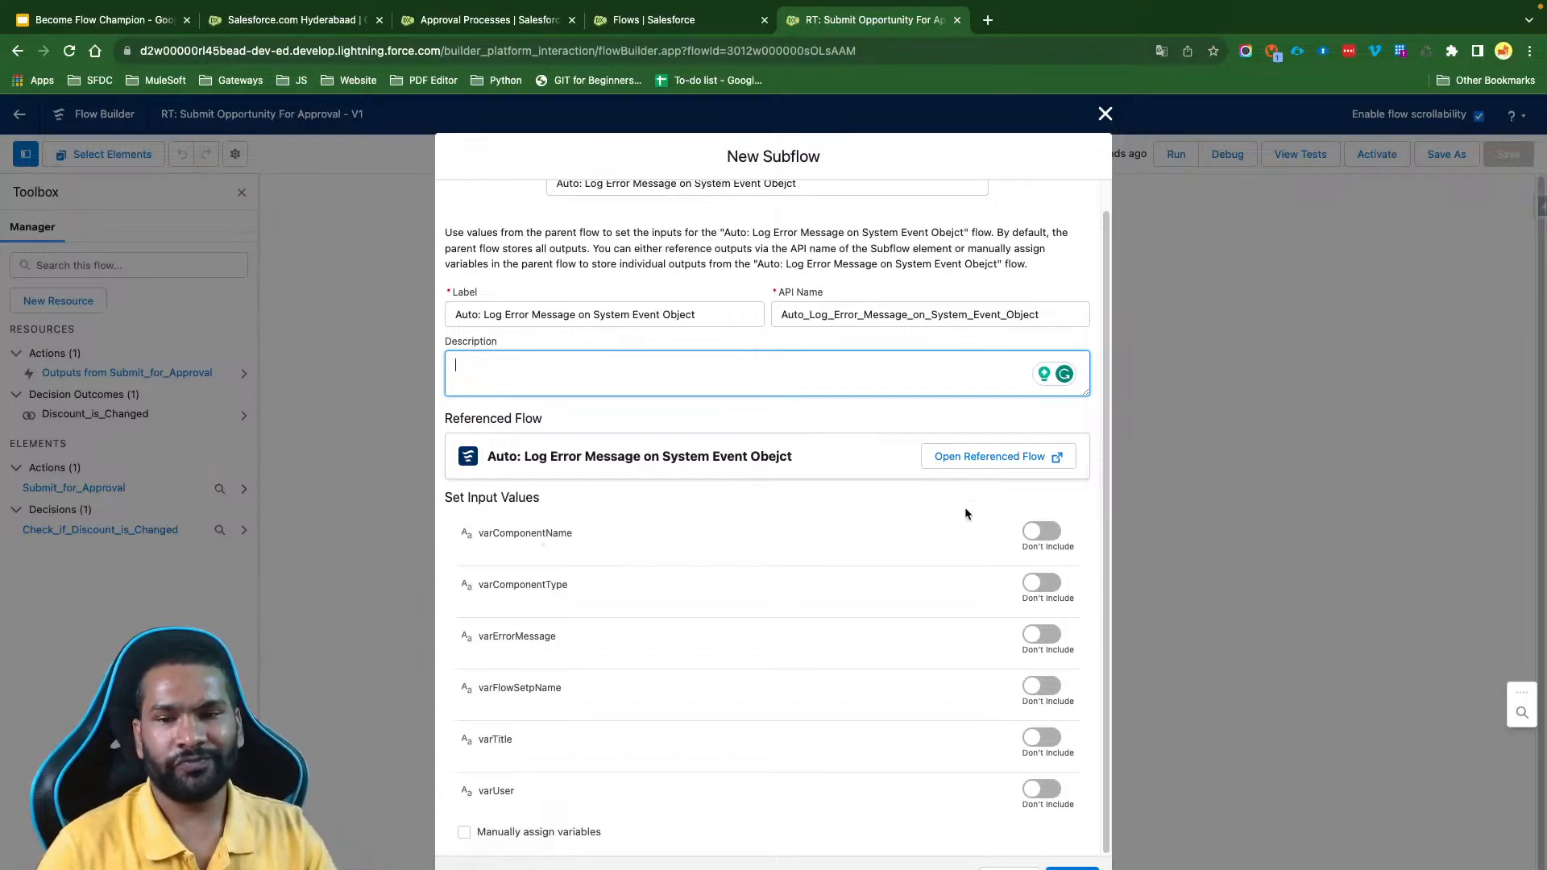
{"action": "left_click", "coordinate": [1043, 637]}
{"action": "left_click", "coordinate": [604, 658]}
{"action": "type", "text": "Flow"}
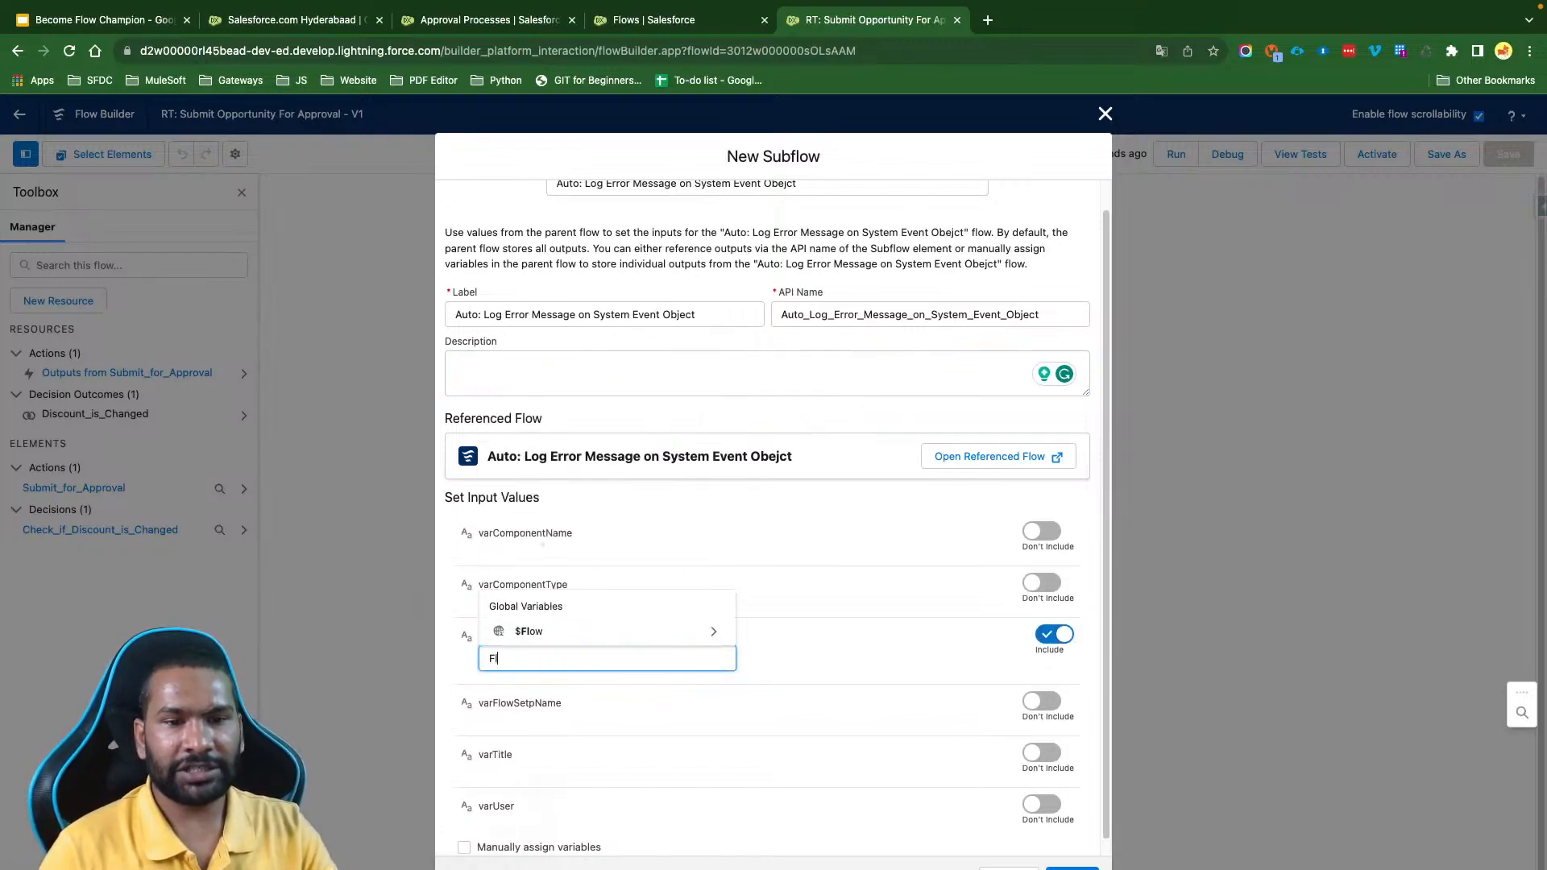
{"action": "left_click", "coordinate": [574, 632]}
{"action": "type", "text": "Fa"}
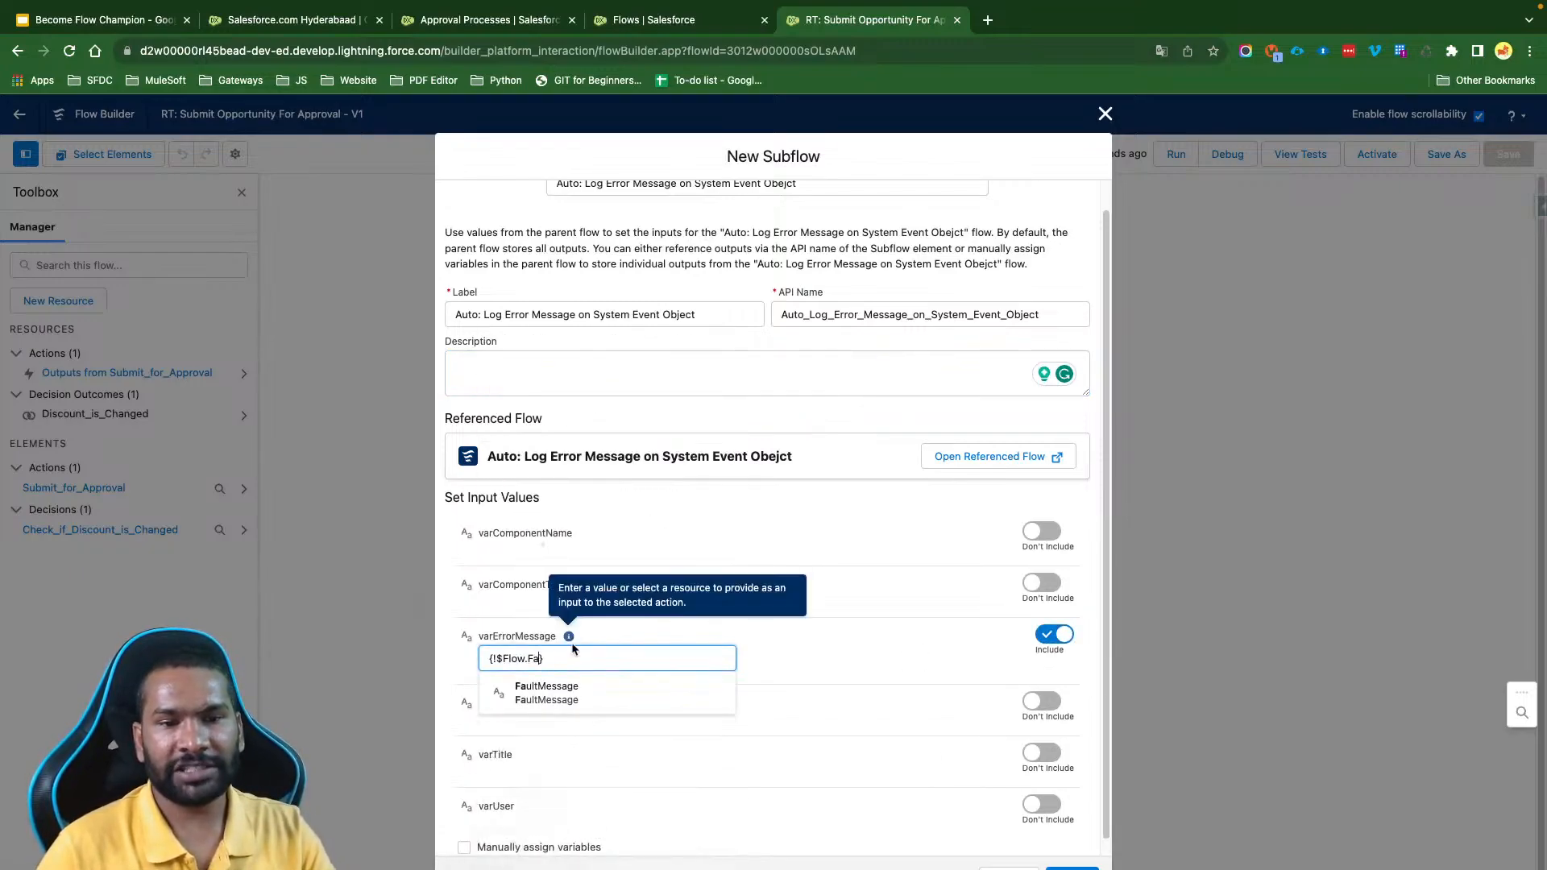
{"action": "left_click", "coordinate": [579, 685]}
- Include varFlowSetpName in the subflow inputs and set it to "Submit for Approval"
{"action": "left_click", "coordinate": [1041, 702]}
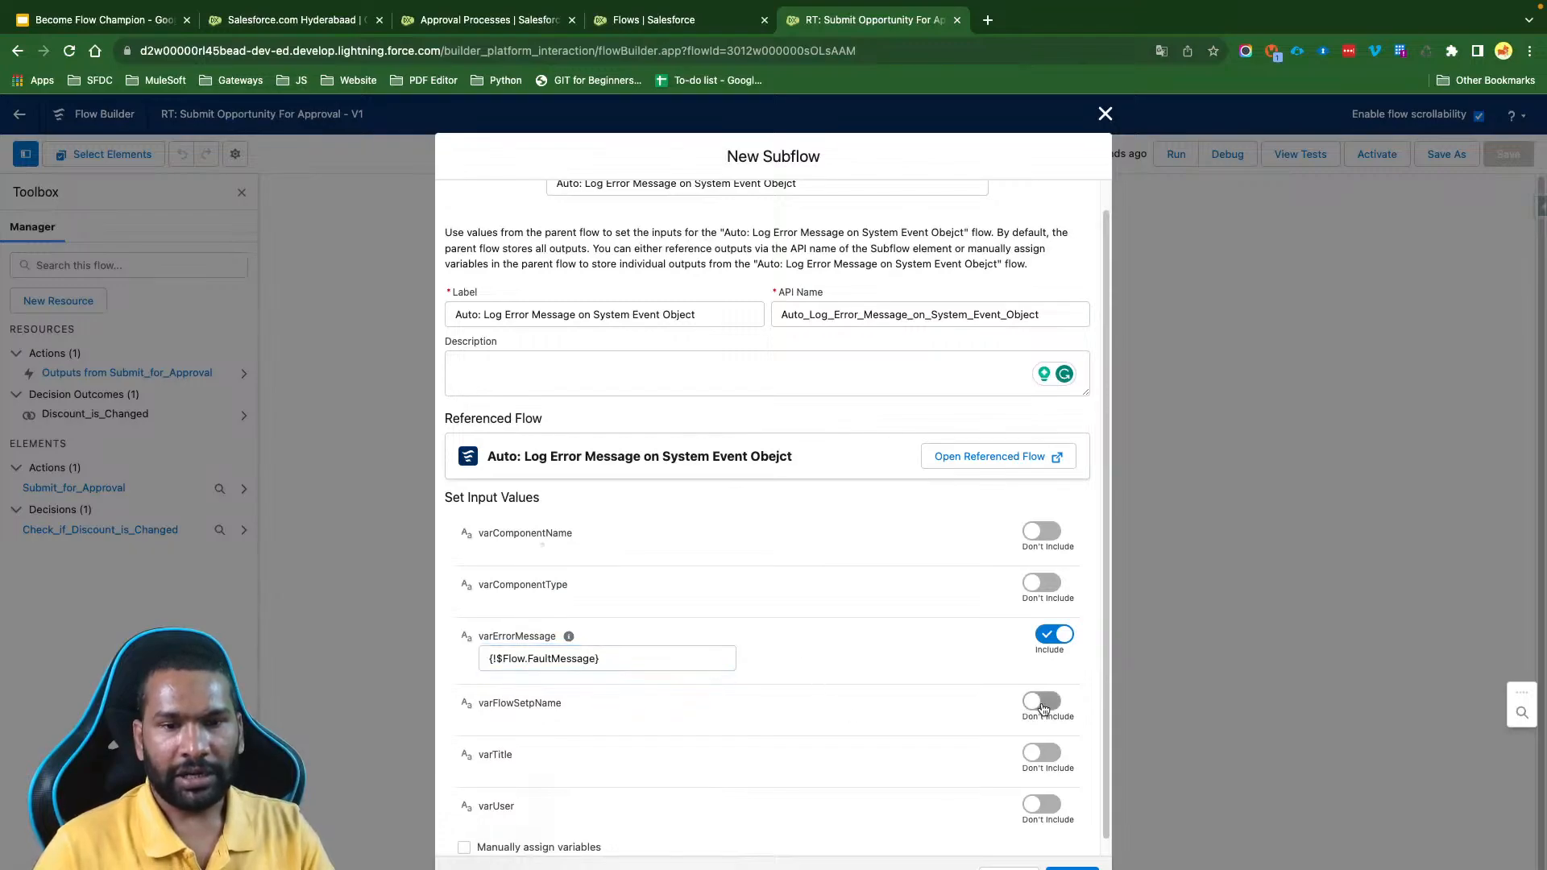
{"action": "left_click", "coordinate": [524, 722]}
{"action": "type", "text": "Submi"}
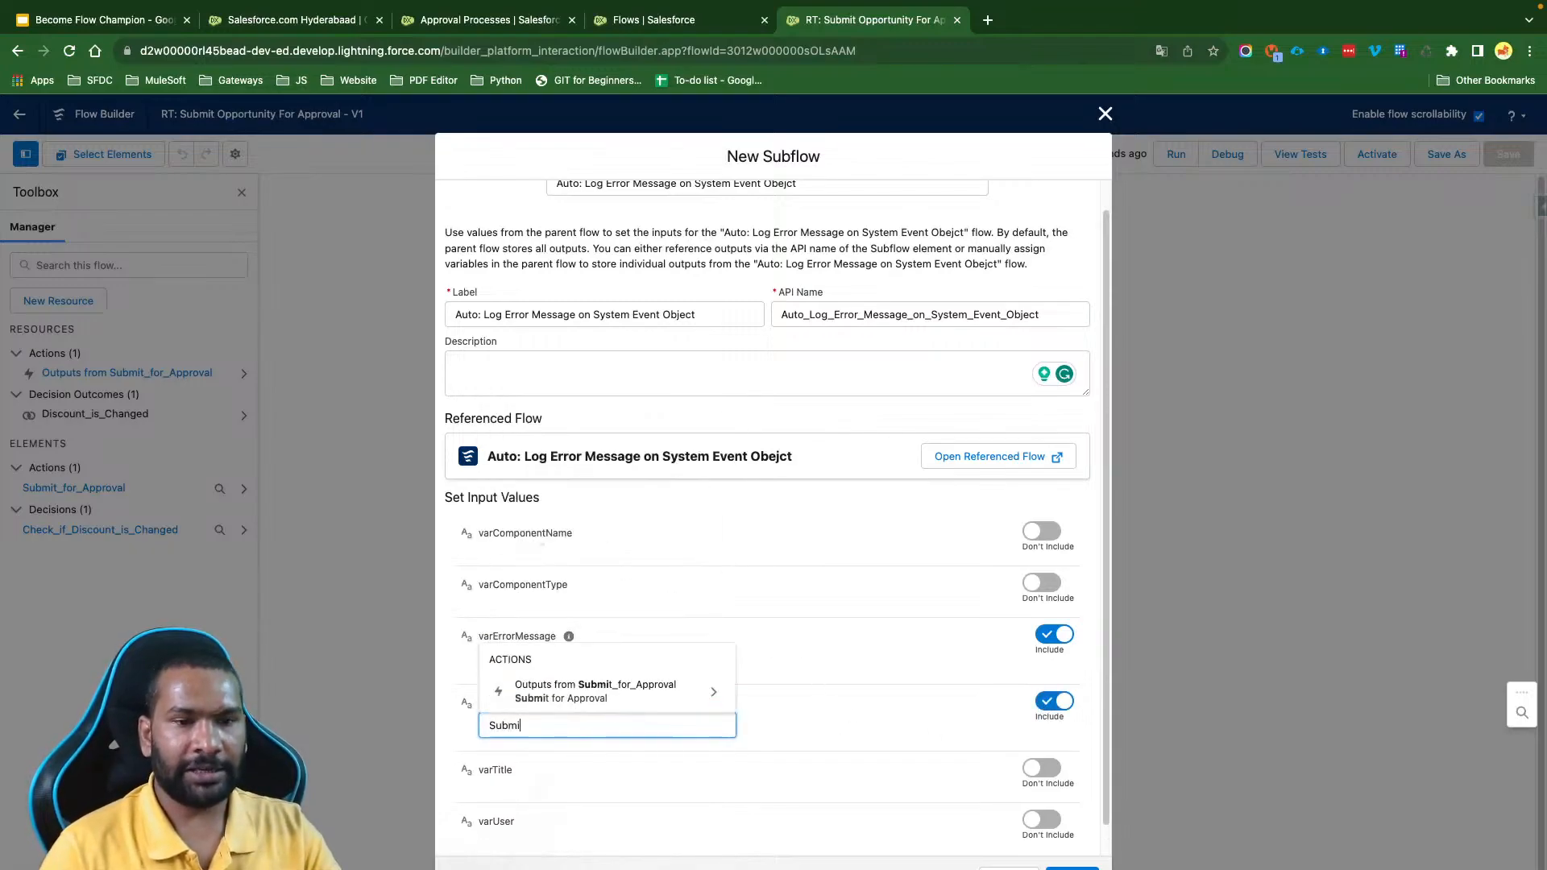
{"action": "type", "text": "t fo r App"}
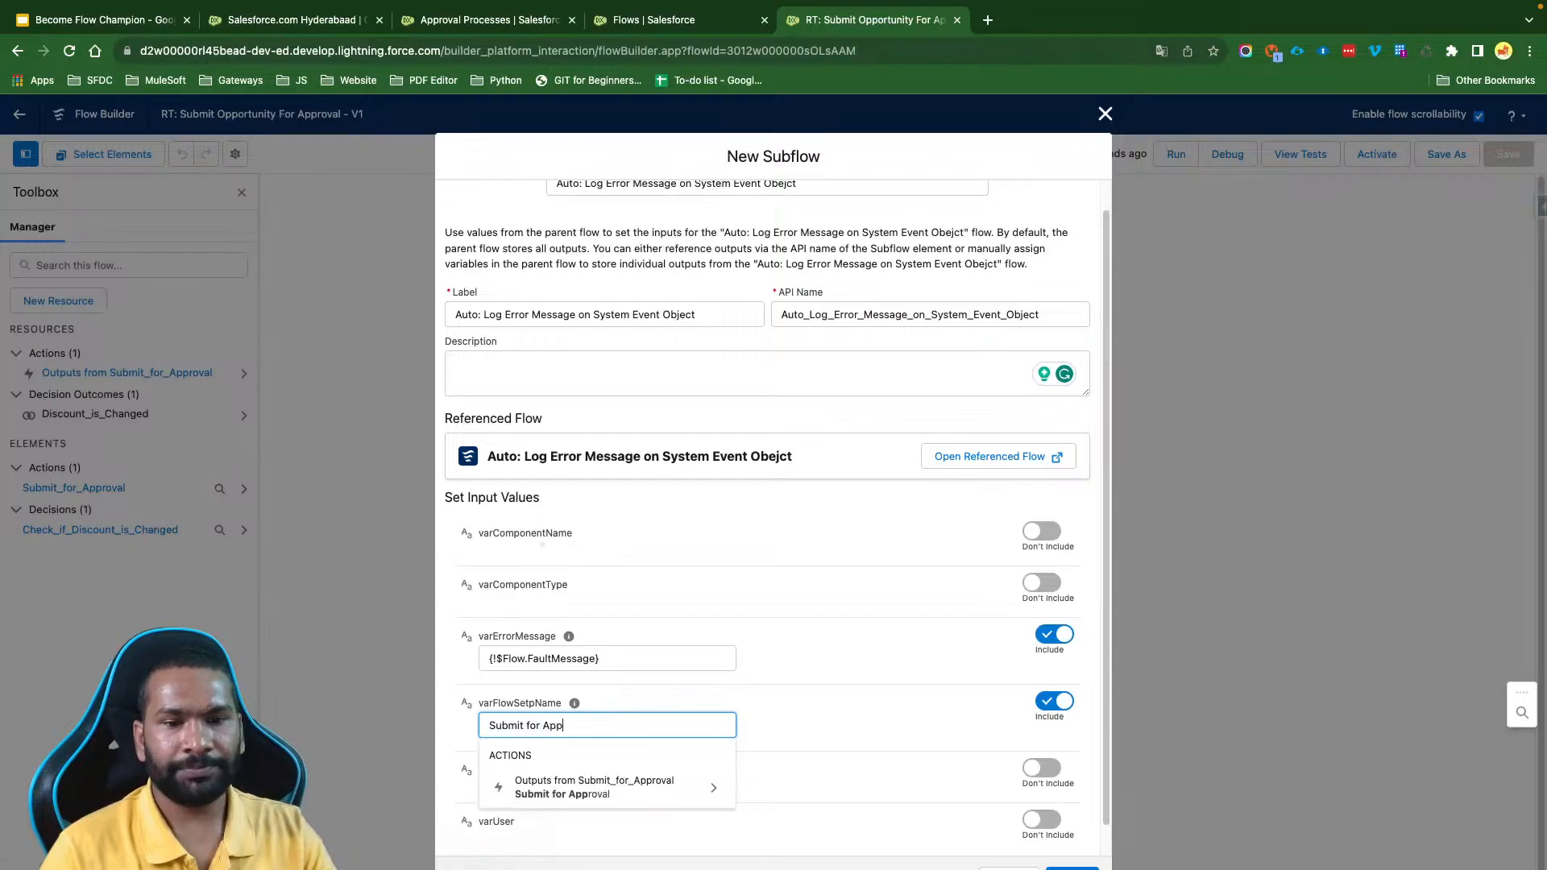
{"action": "type", "text": "roval"}
{"action": "left_click", "coordinate": [792, 714]}
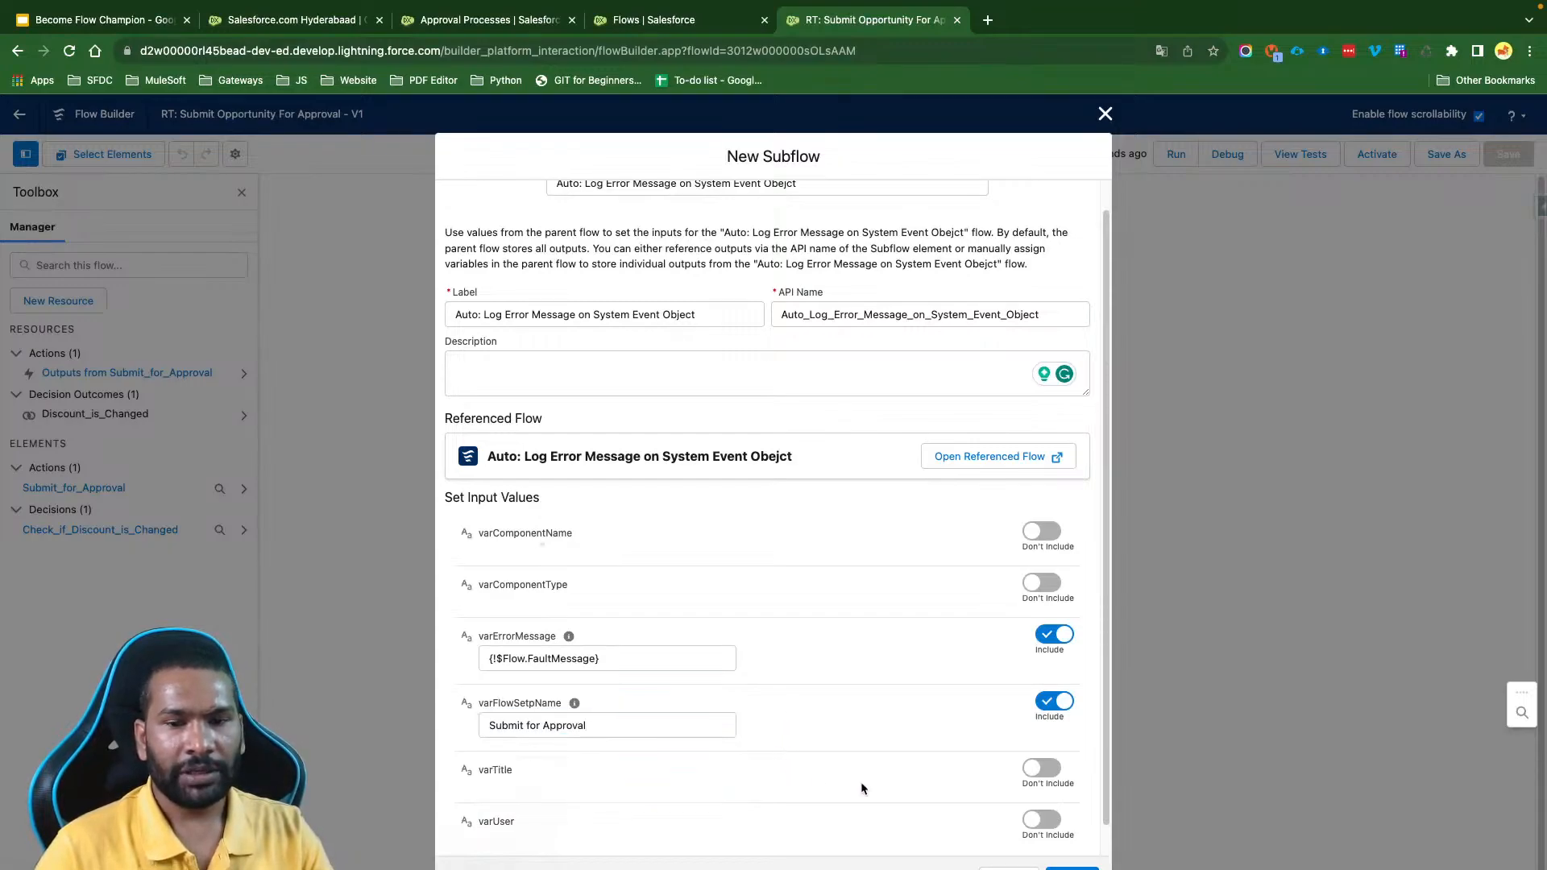
- Include varTitle in the subflow inputs and set it to "Error While Submitting the Approval process"
{"action": "left_click", "coordinate": [1042, 768]}
{"action": "scroll", "coordinate": [791, 704], "scroll_direction": "down", "scroll_amount": 1}
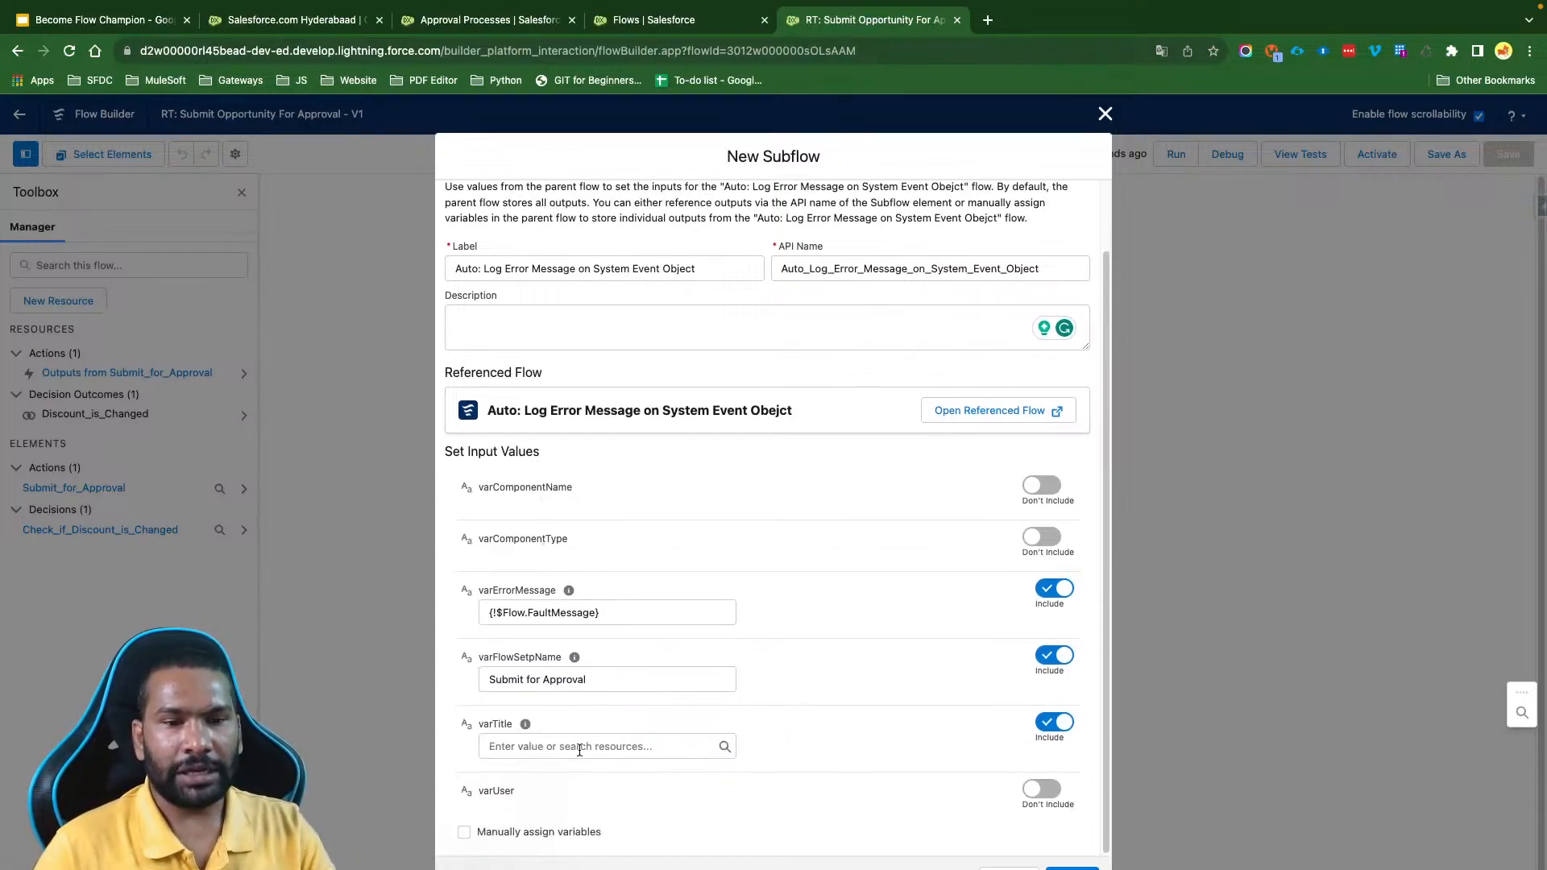
{"action": "left_click", "coordinate": [642, 747]}
{"action": "type", "text": "Error While"}
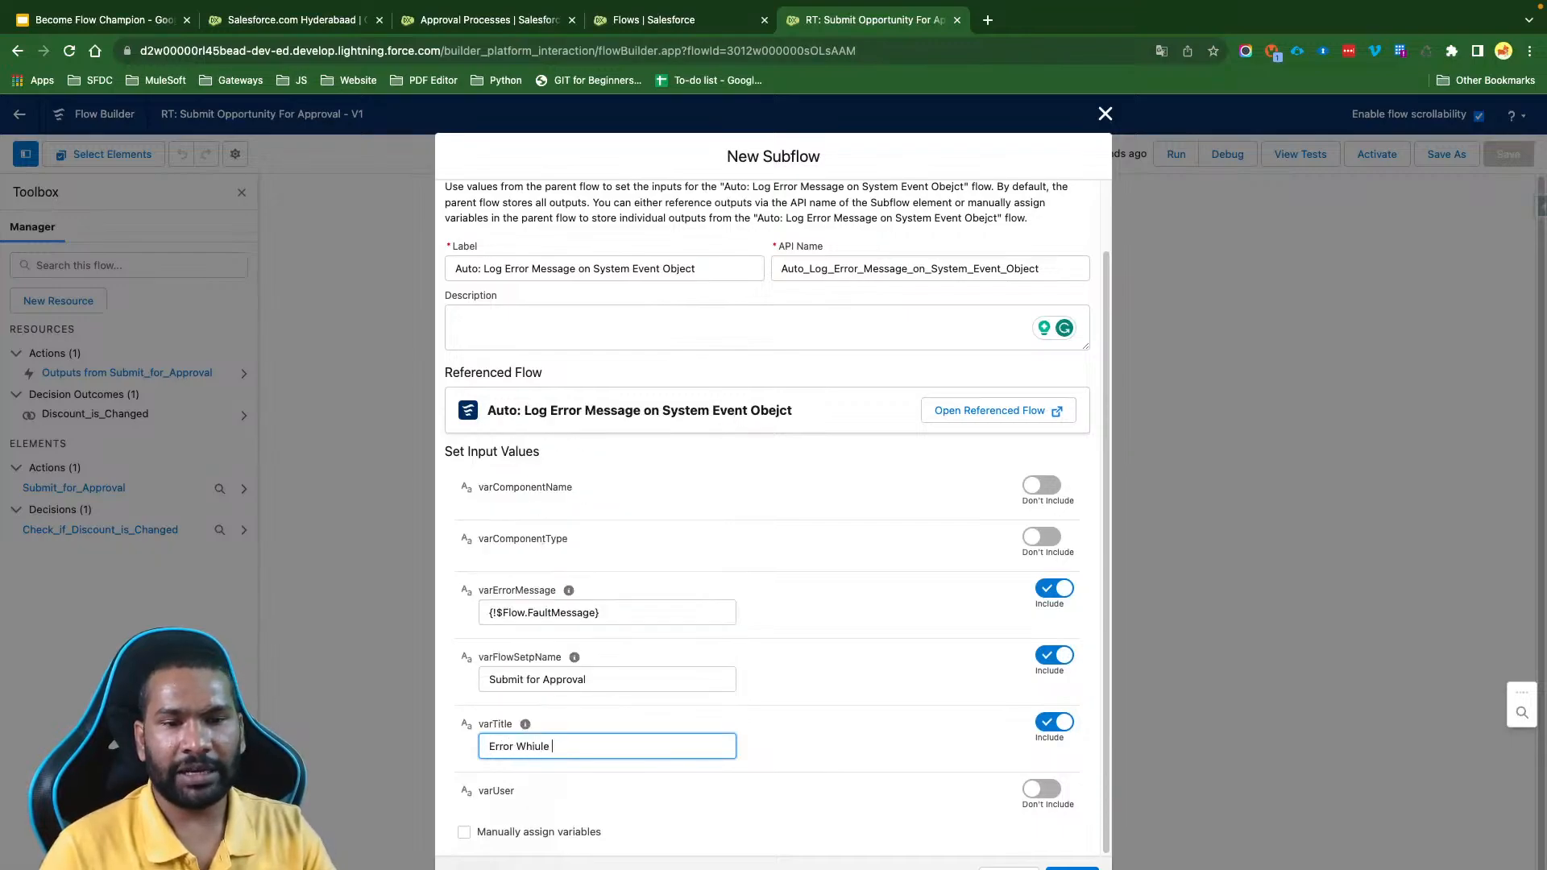
{"action": "type", "text": " Submi"}
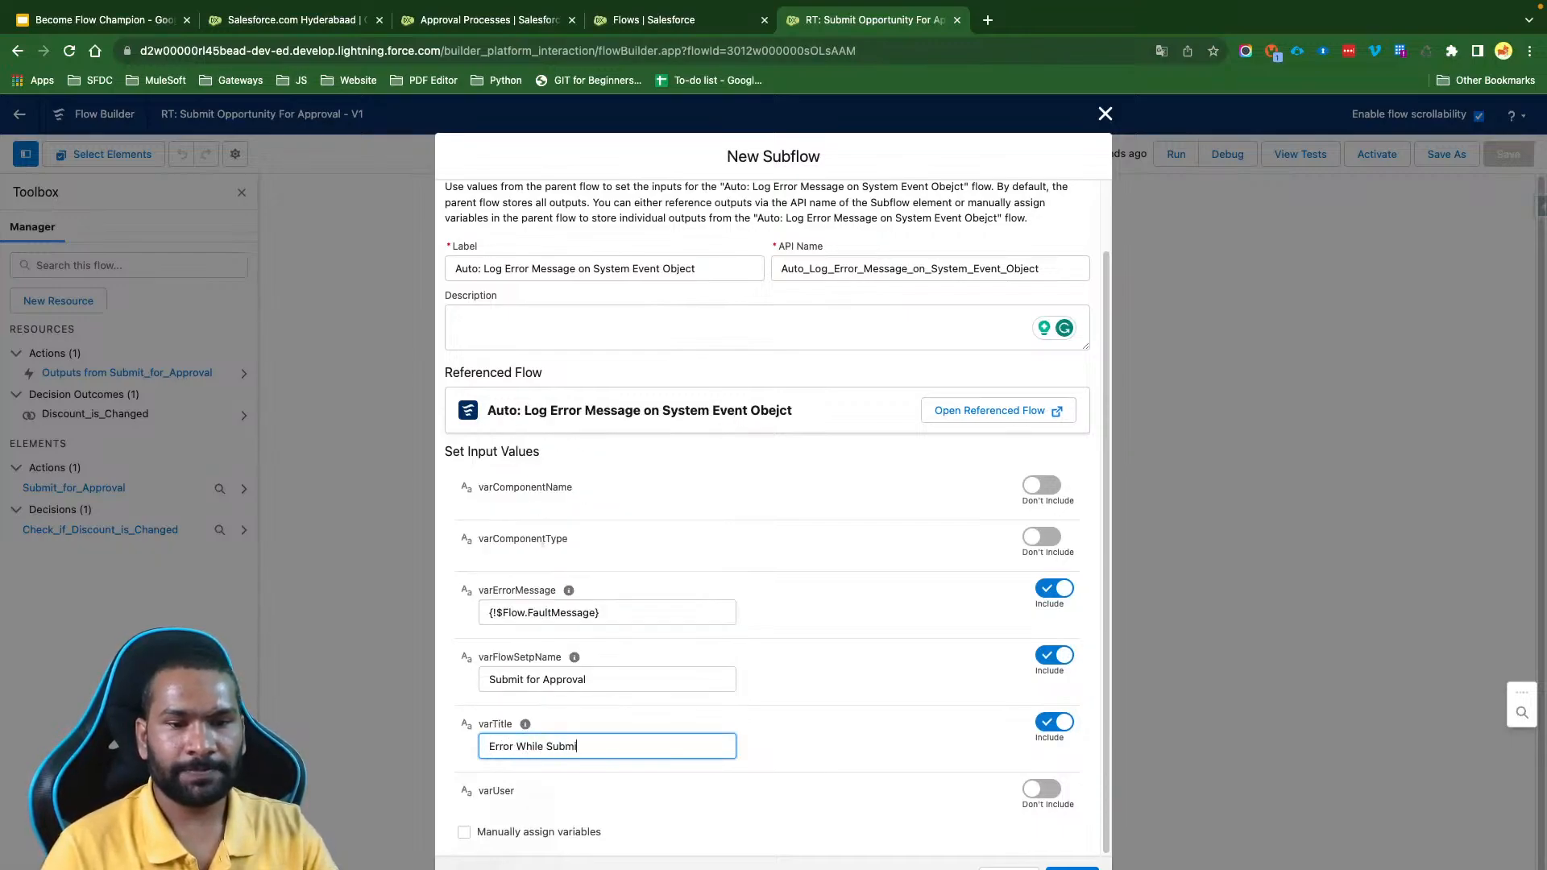
{"action": "type", "text": "tting for Approval"}
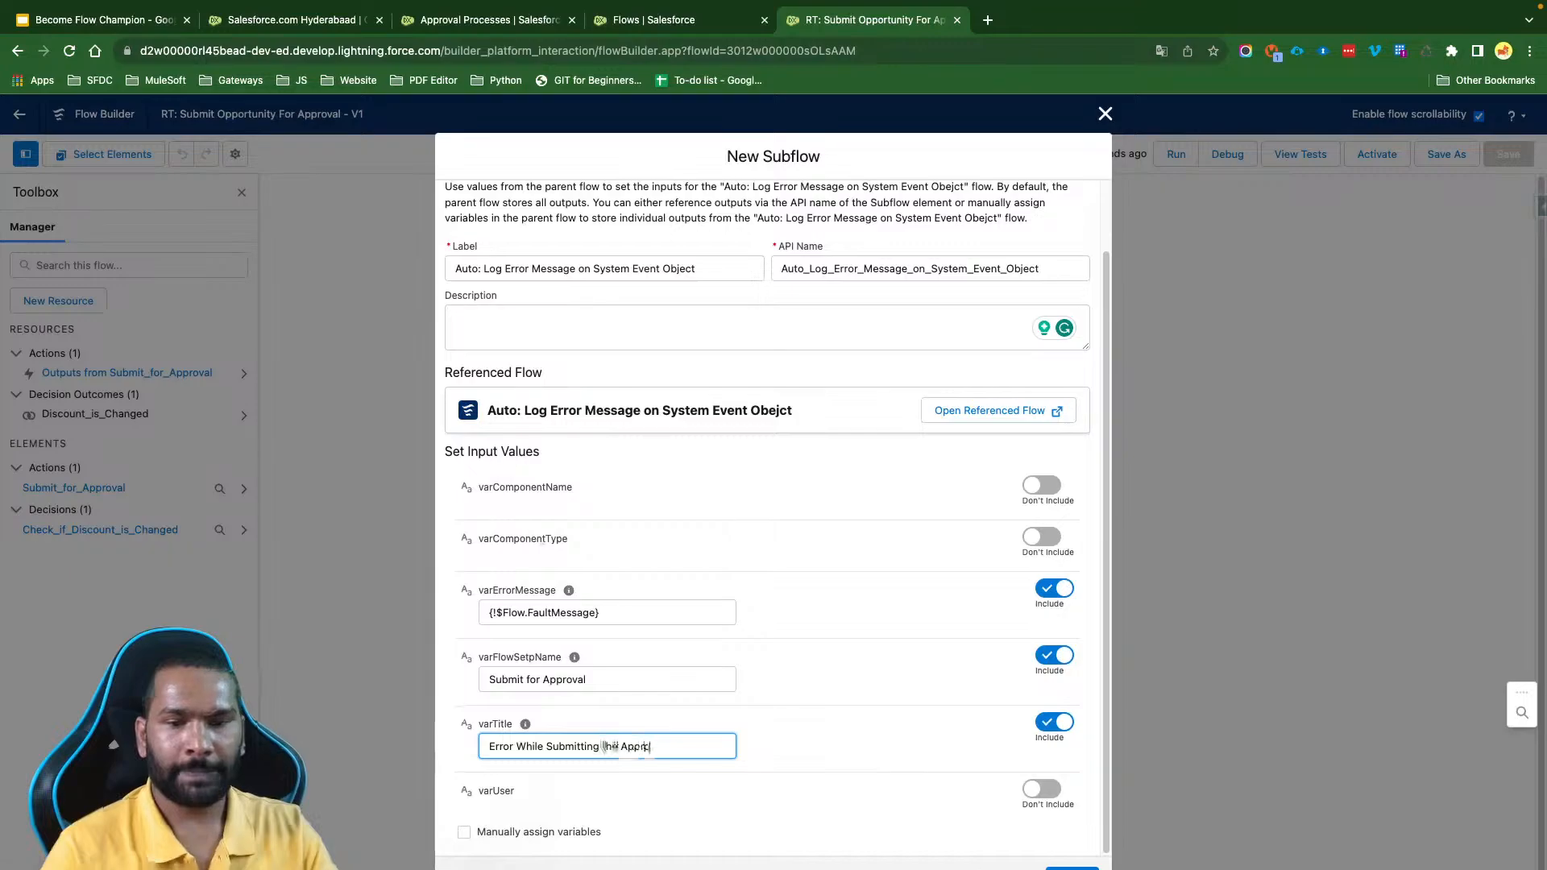
{"action": "type", "text": " process"}
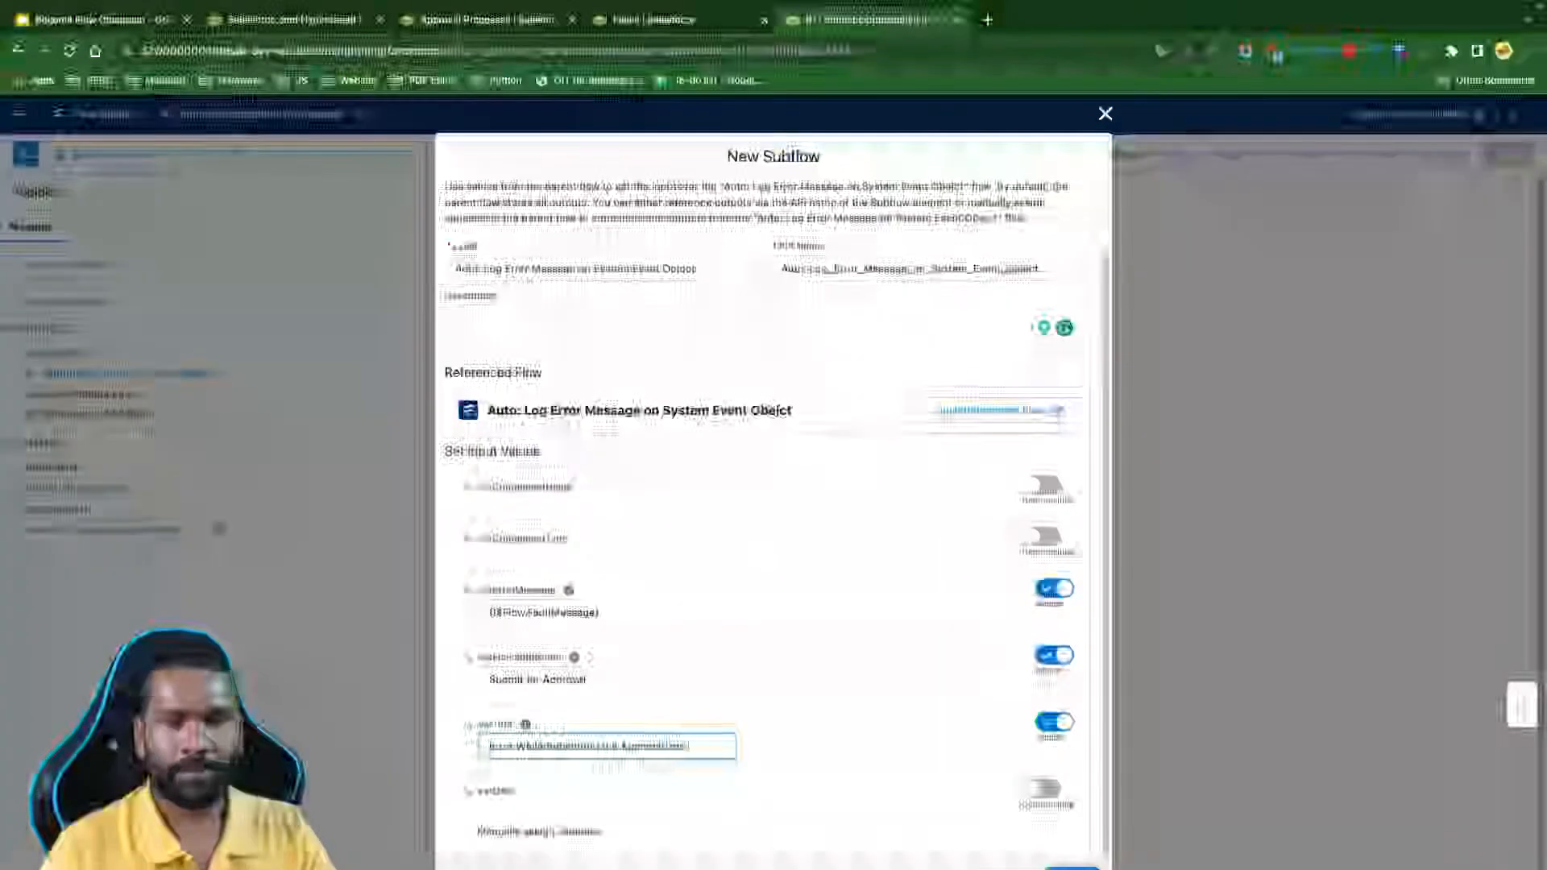
{"action": "left_click", "coordinate": [778, 774]}
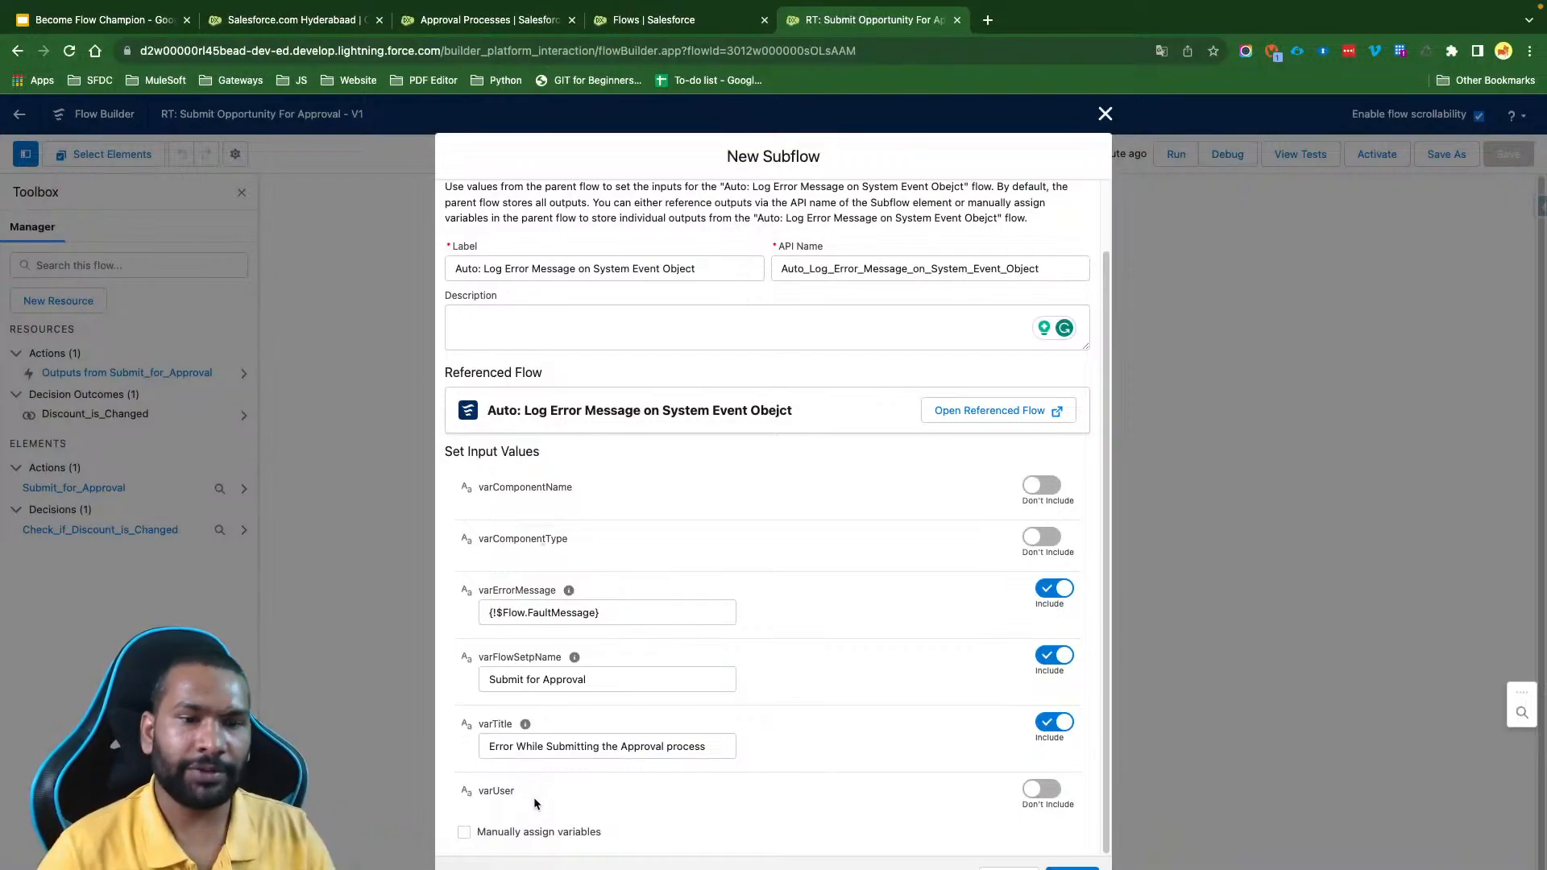
- Include varUser in the subflow inputs and set it to {!$User.Id}
{"action": "left_click", "coordinate": [1047, 792]}
{"action": "scroll", "coordinate": [556, 822], "scroll_direction": "down", "scroll_amount": 1}
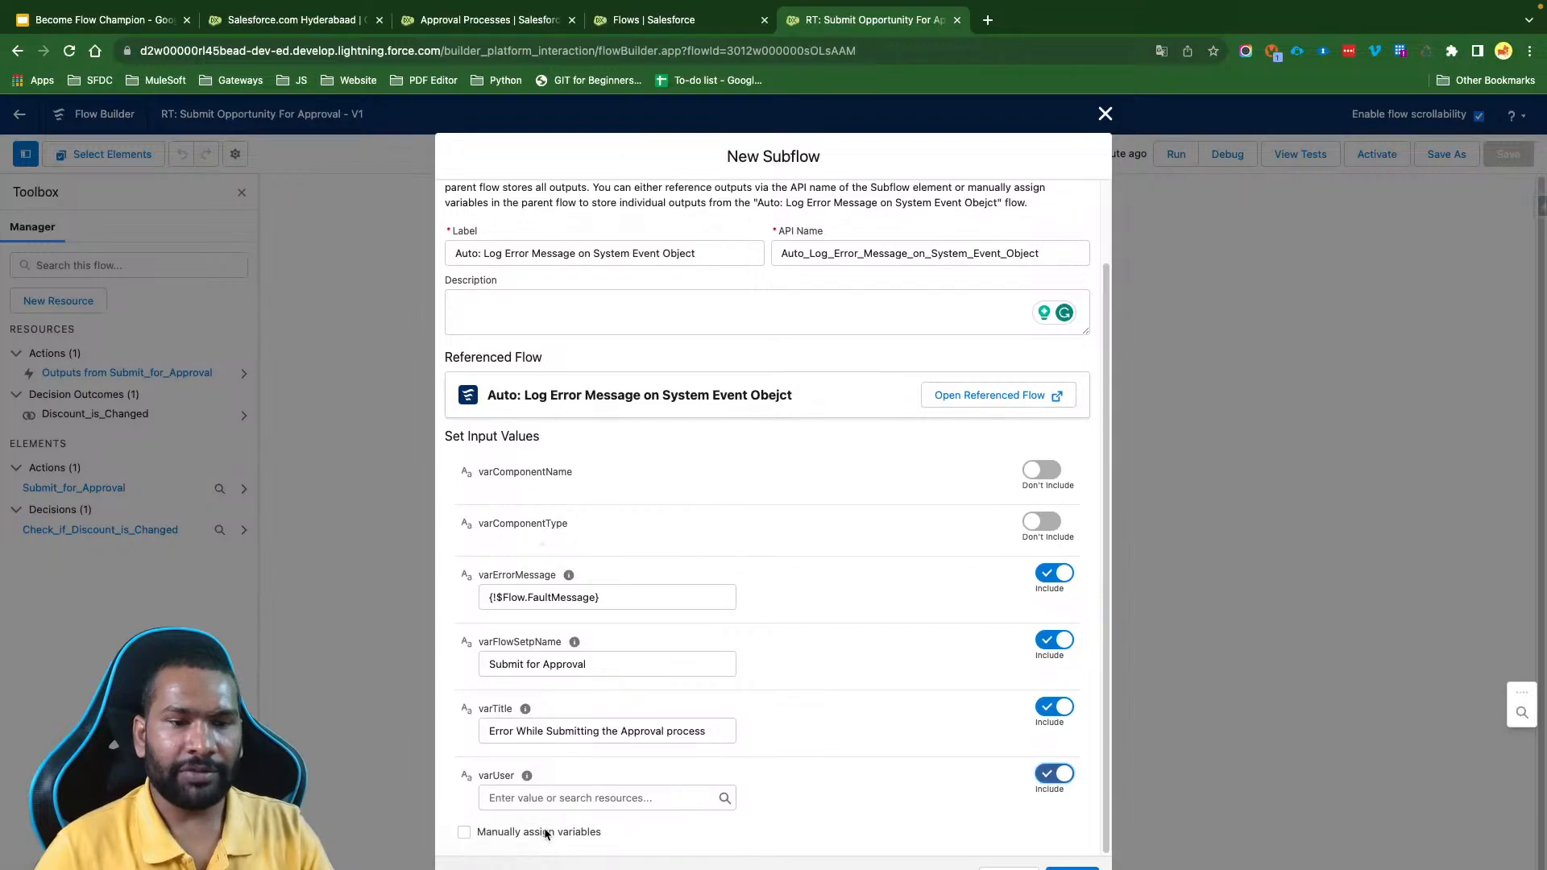
{"action": "left_click", "coordinate": [539, 798]}
{"action": "type", "text": "user"}
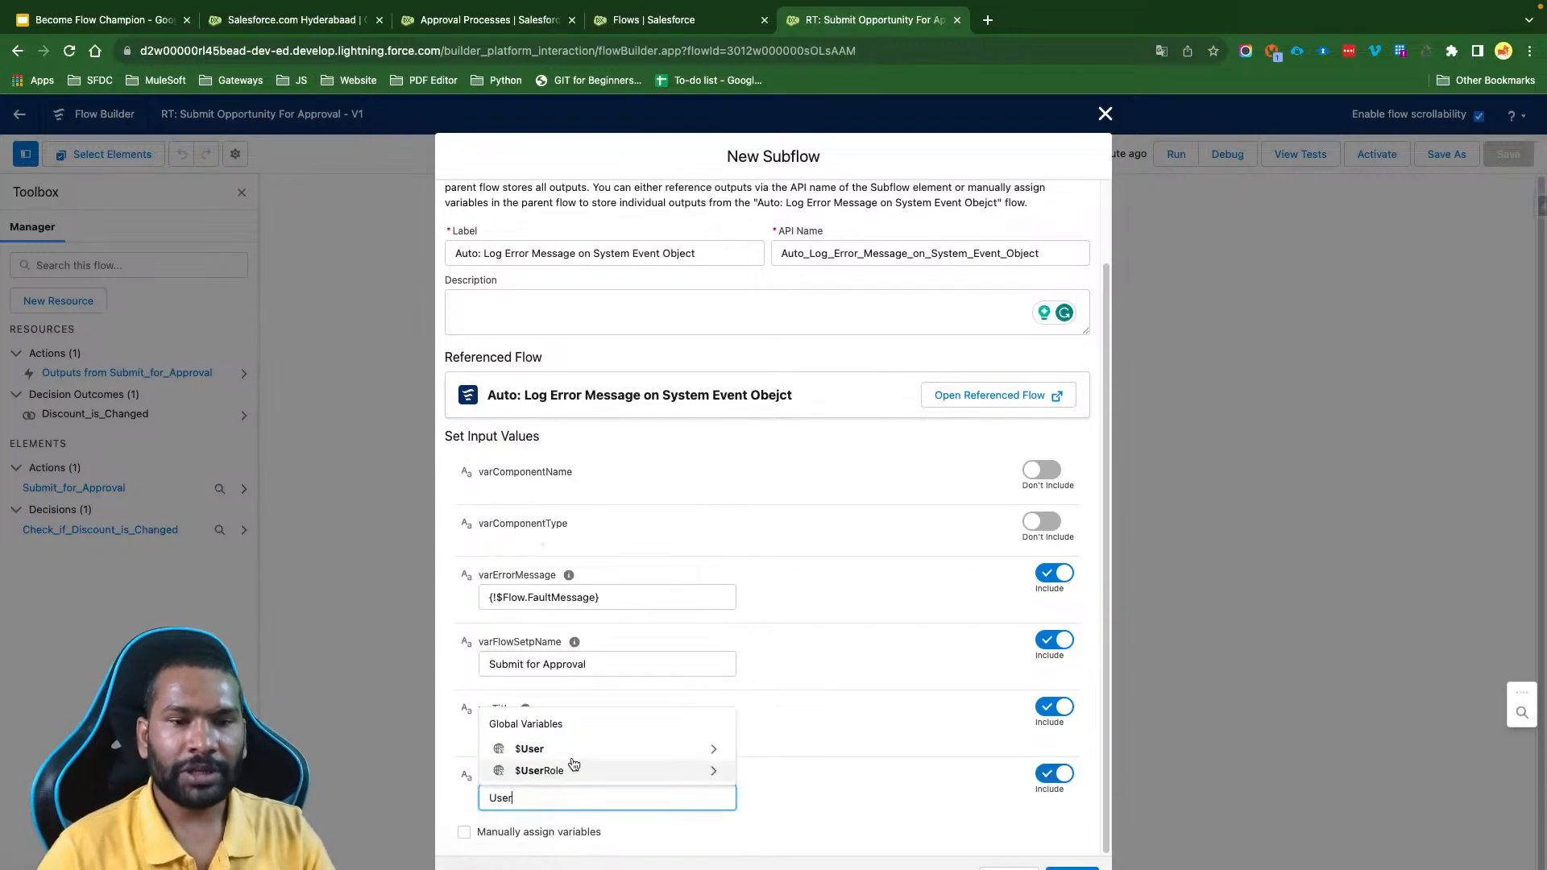
{"action": "left_click", "coordinate": [576, 750]}
{"action": "type", "text": "Id"}
{"action": "left_click", "coordinate": [815, 849]}
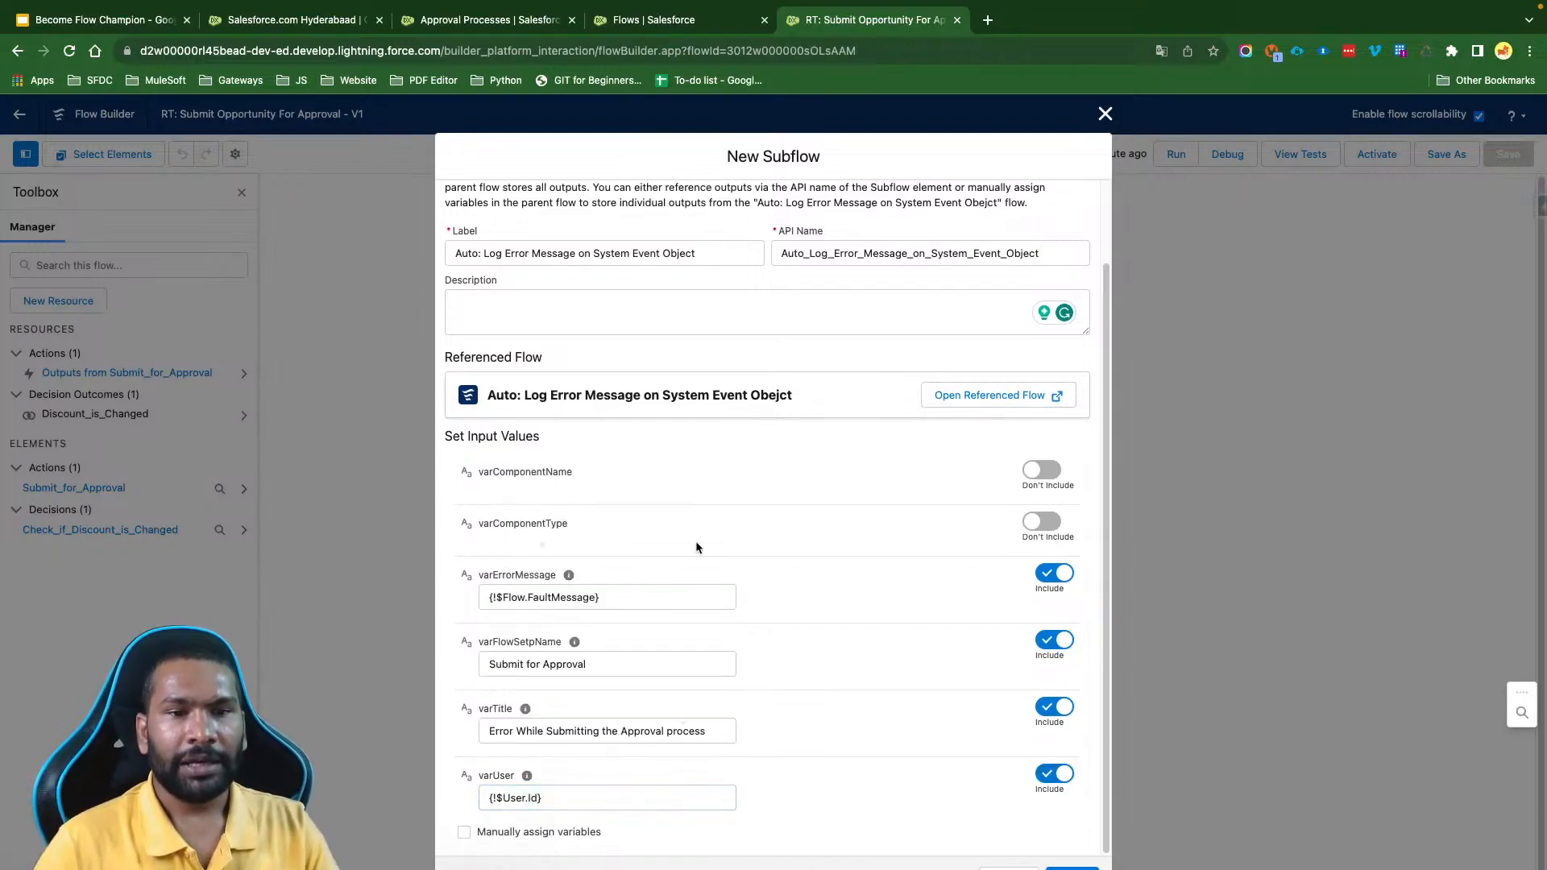
- Include varComponentType in the subflow inputs and set it to "Flow"
{"action": "left_click", "coordinate": [1042, 521]}
{"action": "left_click", "coordinate": [608, 545]}
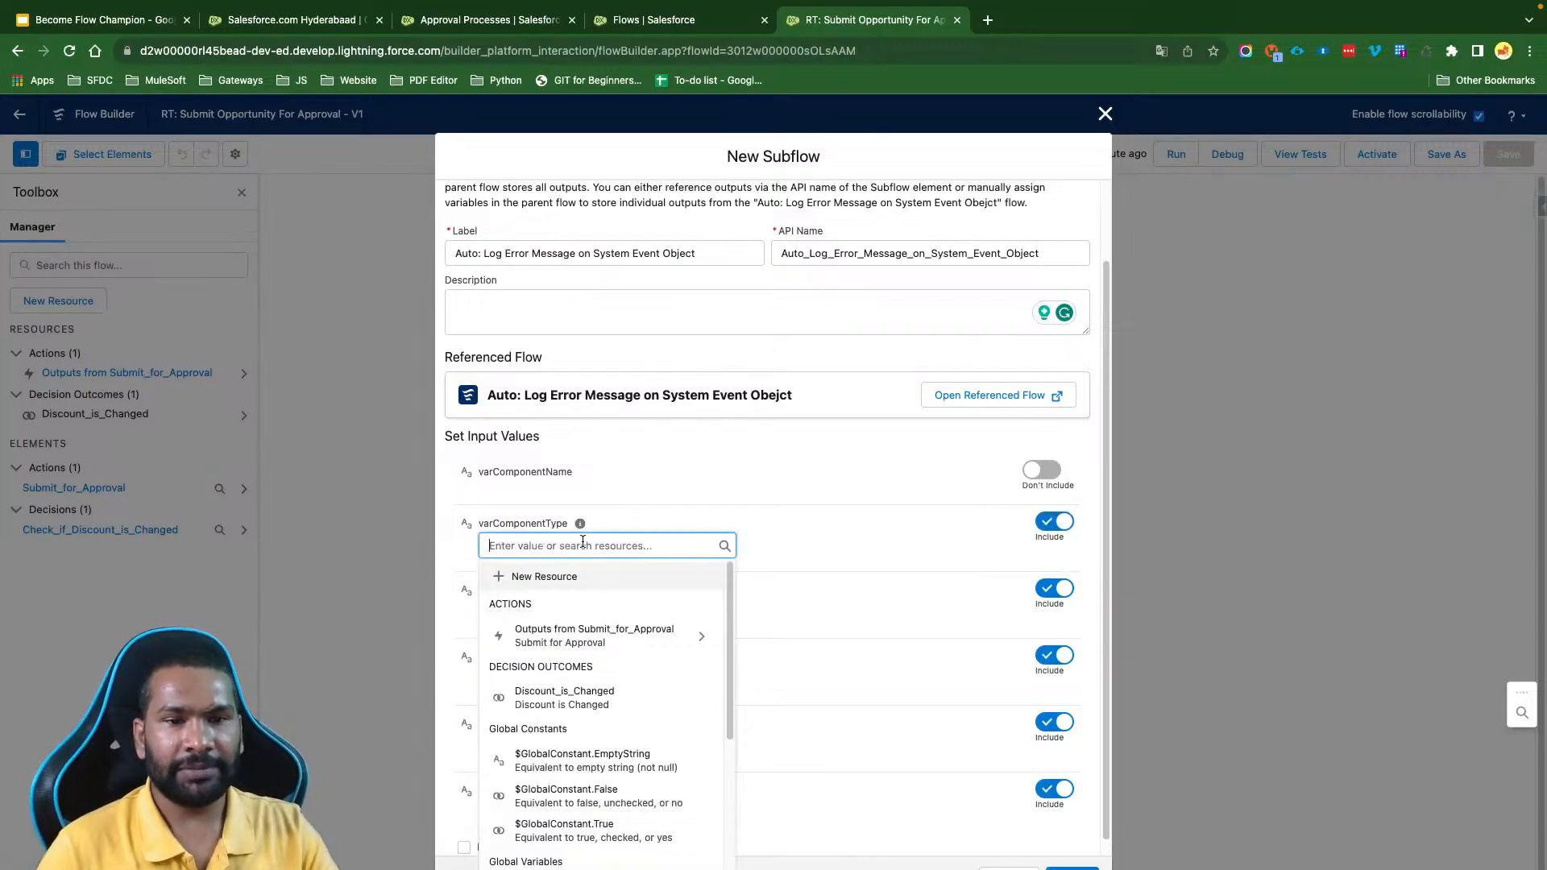
{"action": "type", "text": "Flow"}
{"action": "left_click", "coordinate": [872, 538]}
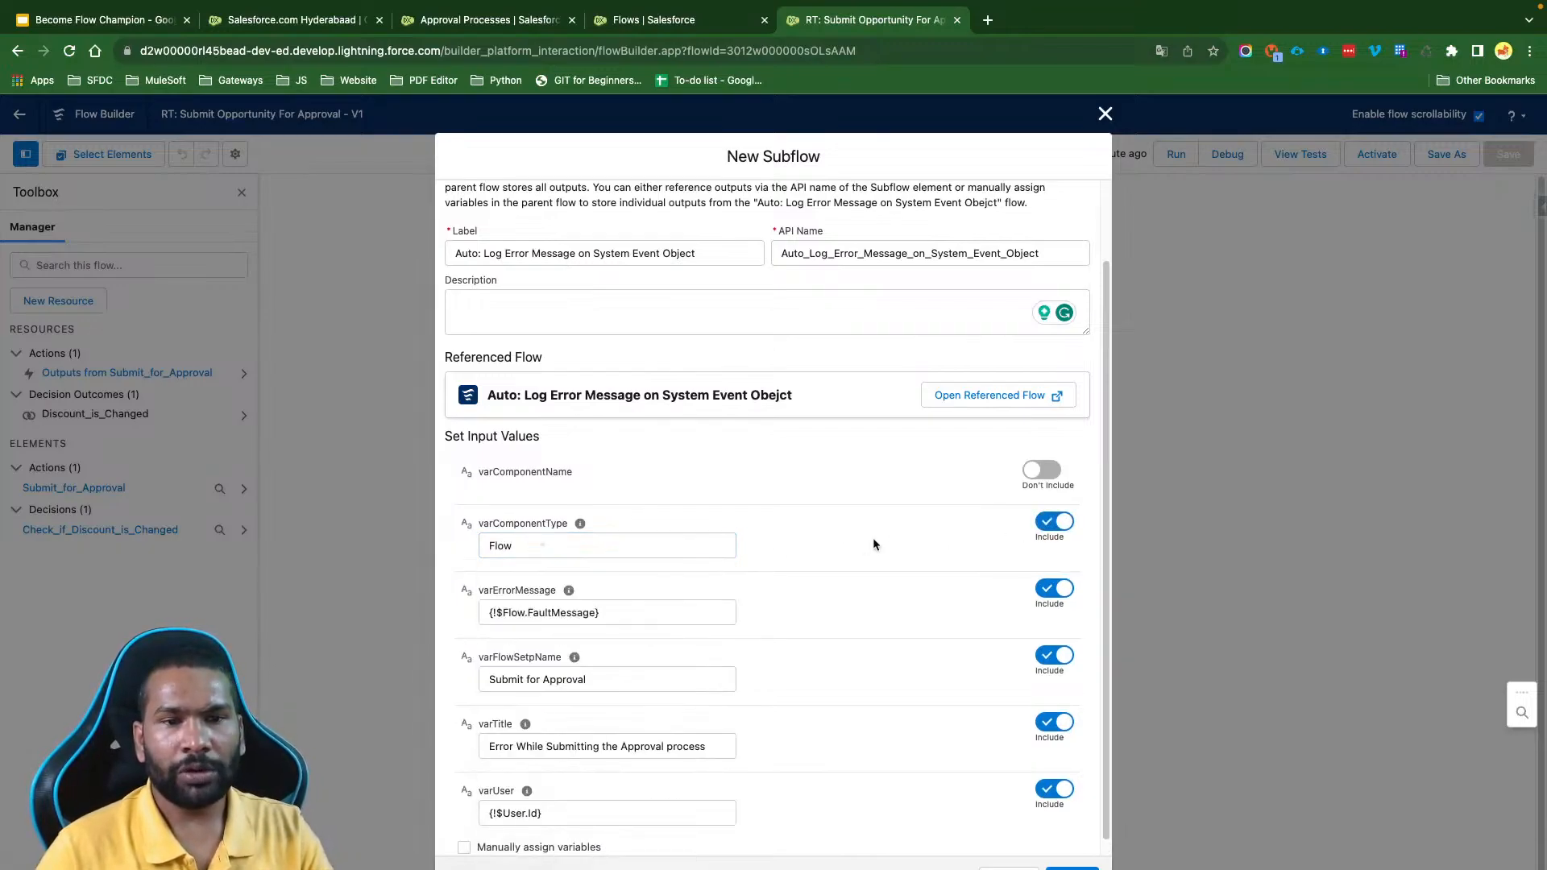
- Include varComponentName in the subflow inputs and set it to "RT: Submit Opportunity For Approval"
{"action": "left_click", "coordinate": [1048, 471]}
{"action": "left_click", "coordinate": [563, 493]}
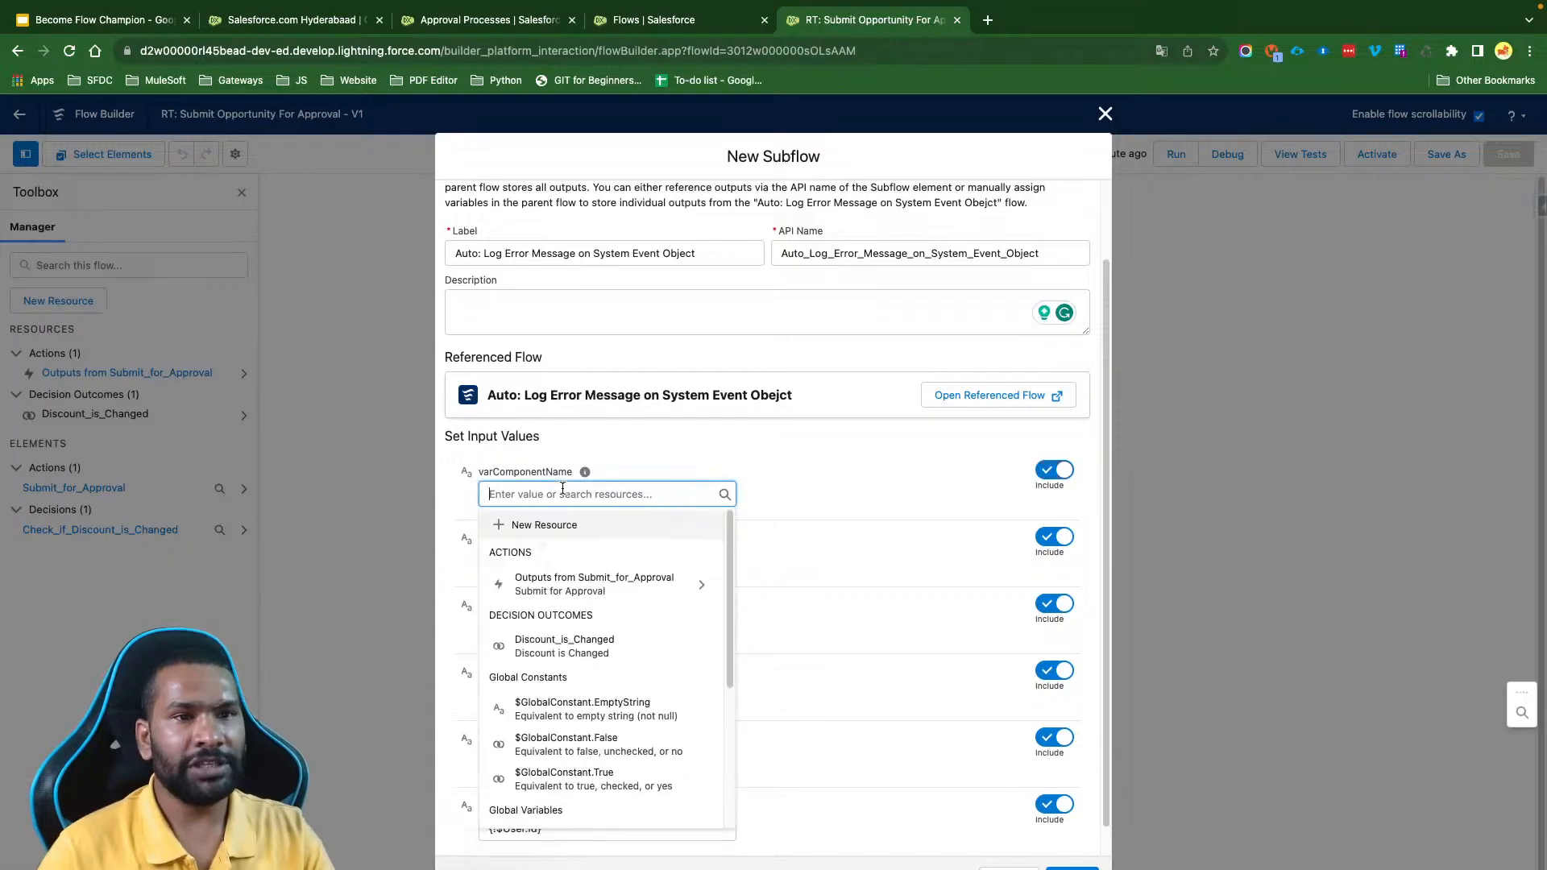
{"action": "type", "text": "RT: Submit"}
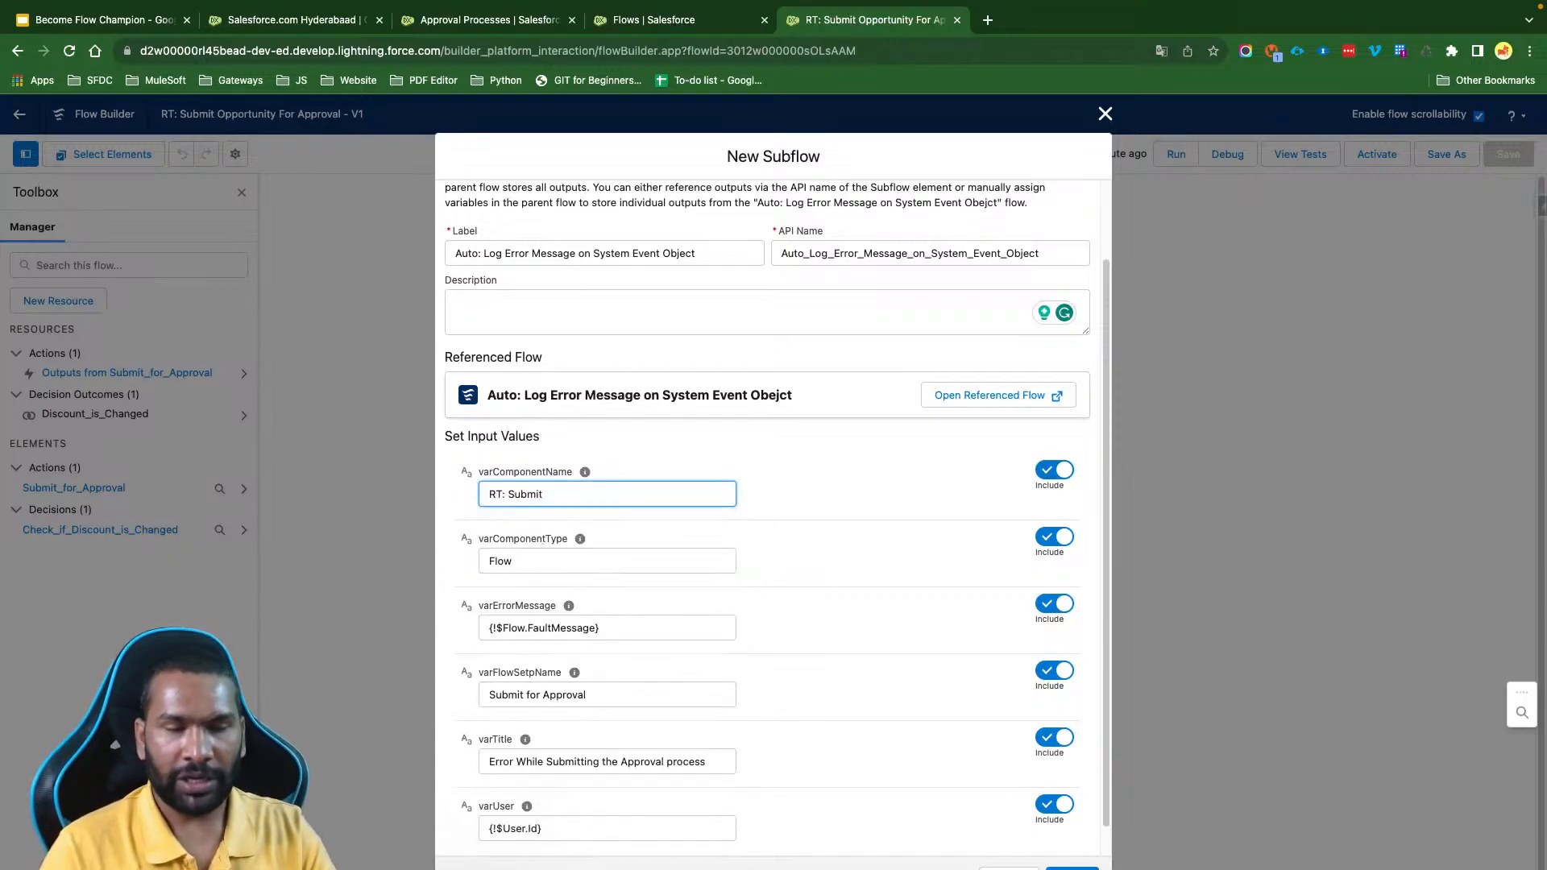
{"action": "type", "text": " Oppotyiniy"}
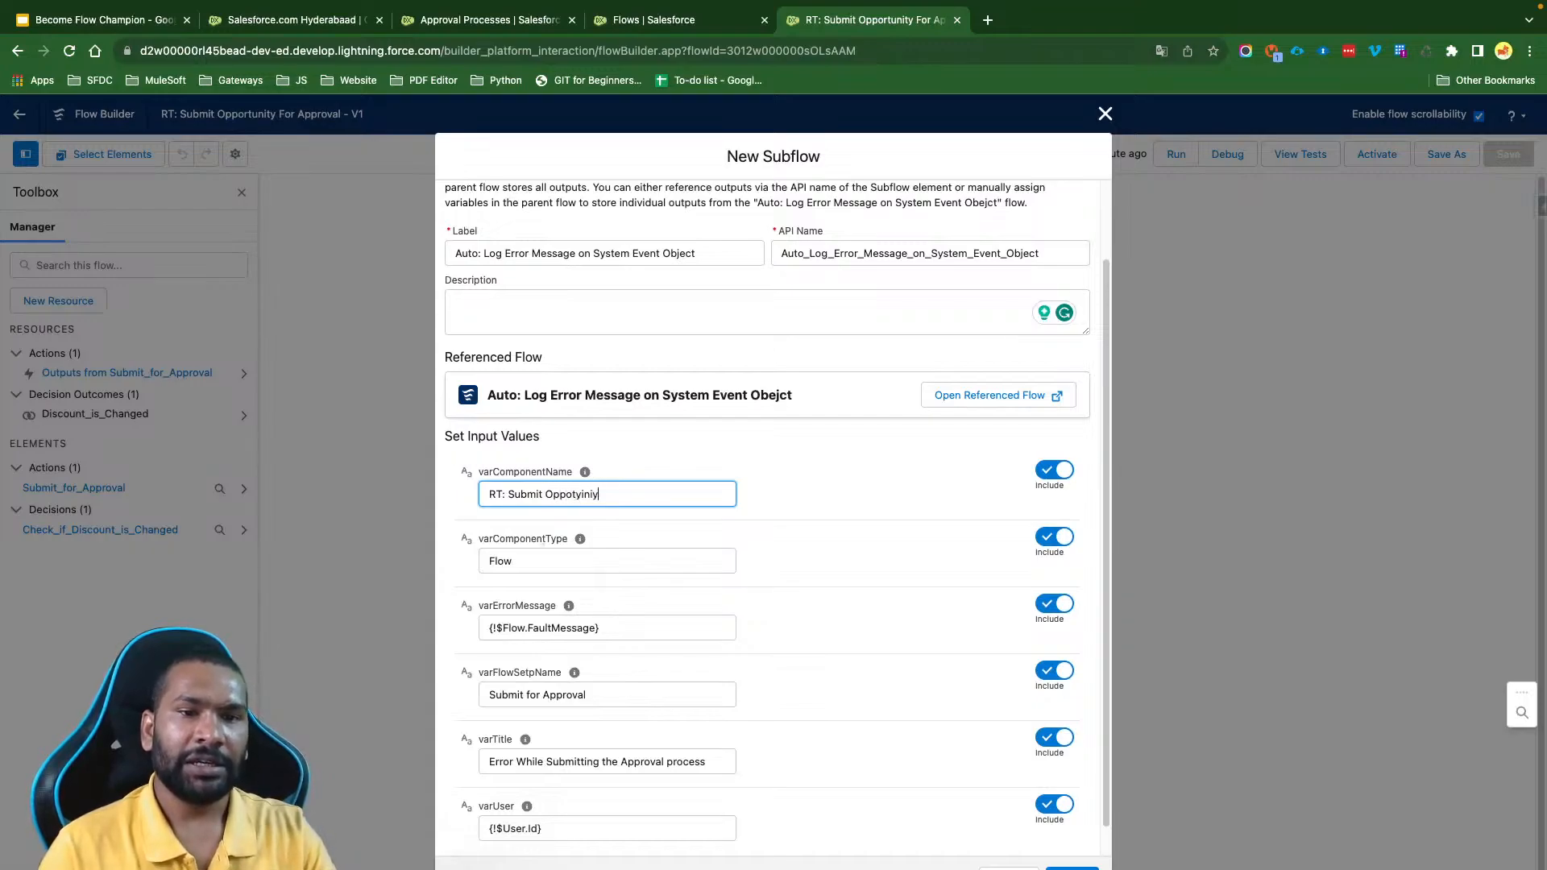
{"action": "key", "text": "BackSpace"}
{"action": "key", "text": "BackSpace"}
{"action": "key", "text": "BackSpace"}
{"action": "key", "text": "BackSpace"}
{"action": "key", "text": "BackSpace"}
{"action": "type", "text": "uni"}
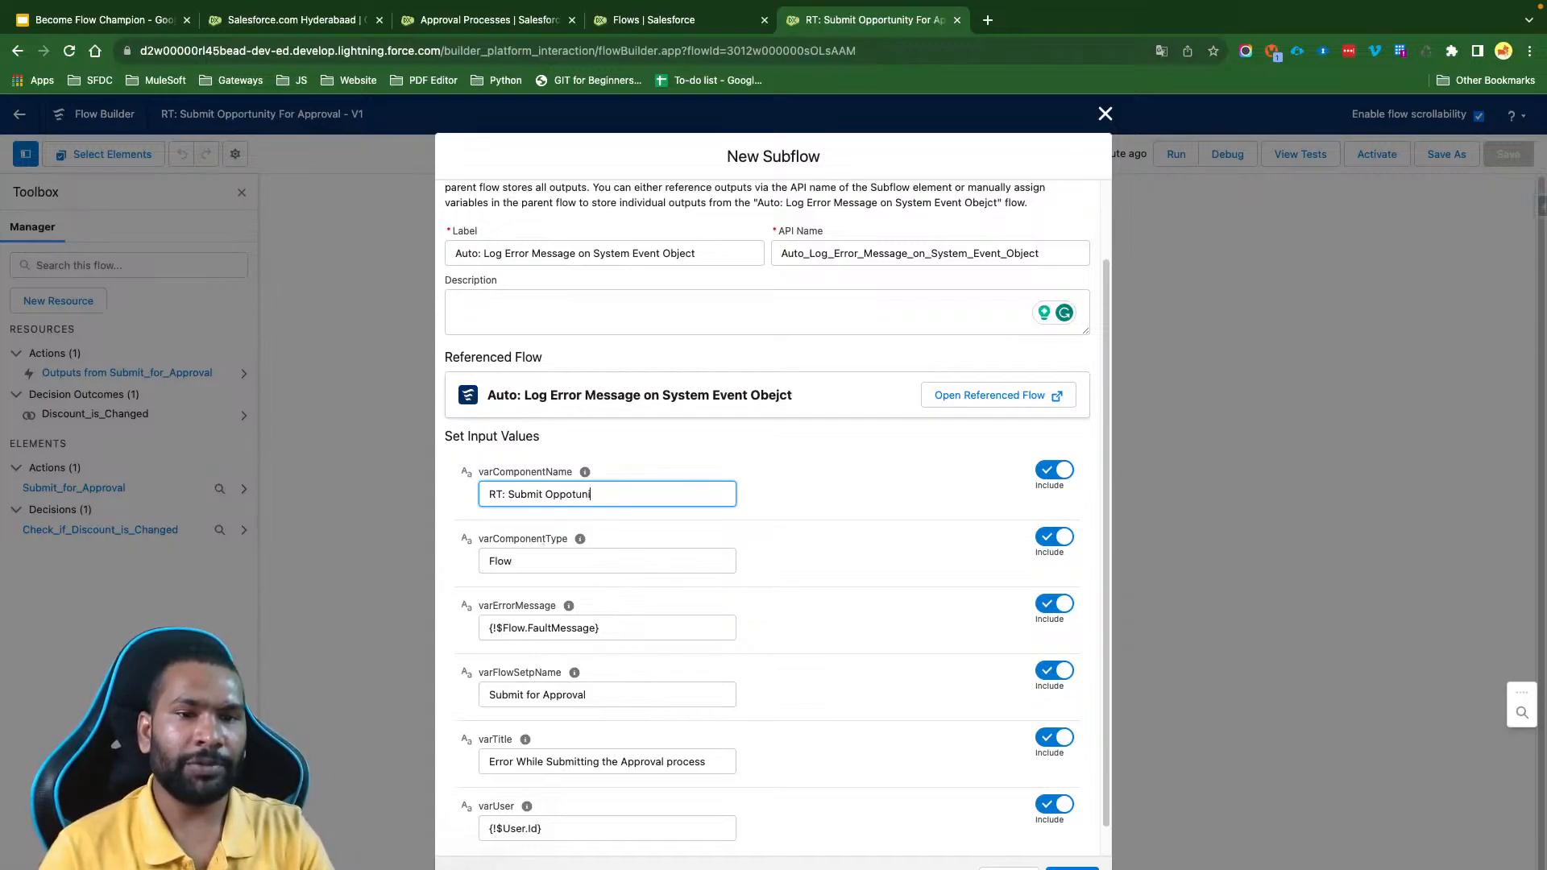
{"action": "type", "text": "ty For Approval"}
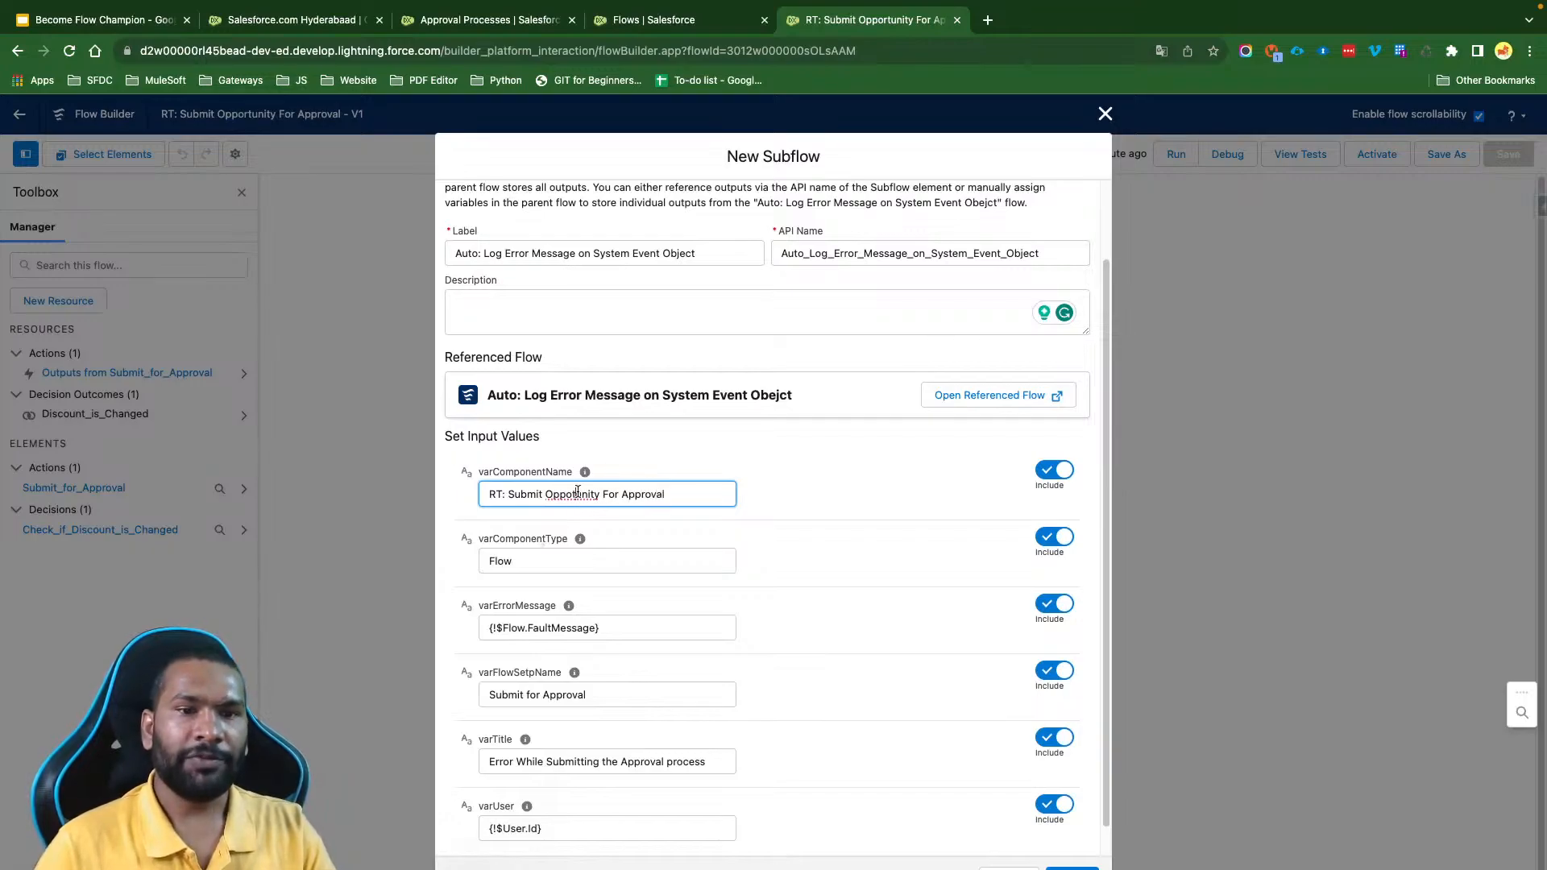
{"action": "right_click", "coordinate": [577, 492]}
{"action": "left_click", "coordinate": [633, 503]}
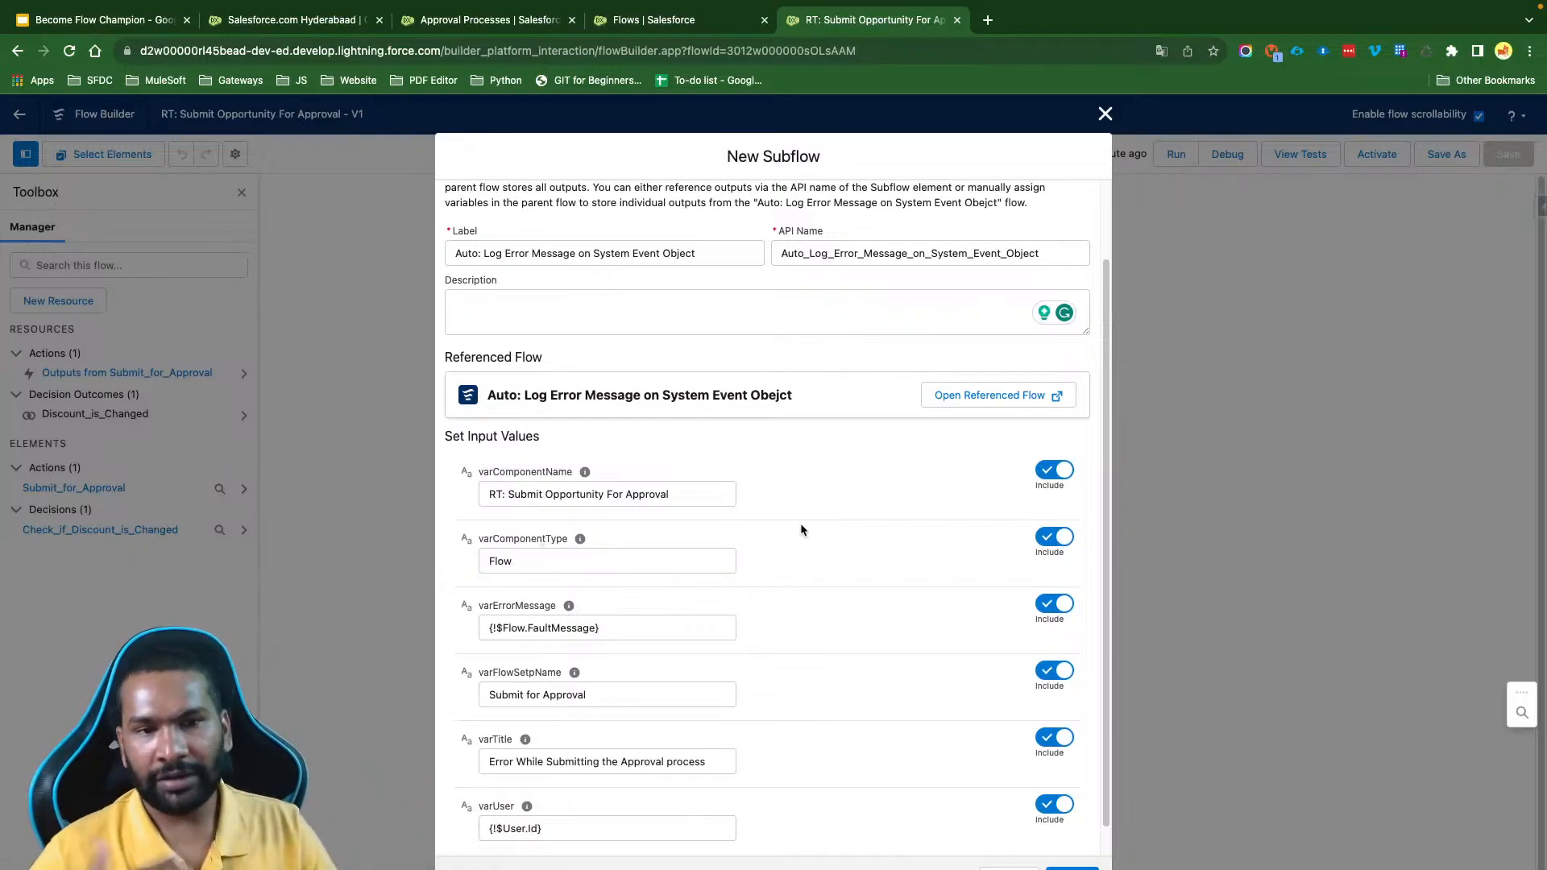
- Finish the error-logging subflow element on the fault path and save the flow
{"action": "scroll", "coordinate": [802, 529], "scroll_direction": "down", "scroll_amount": 1}
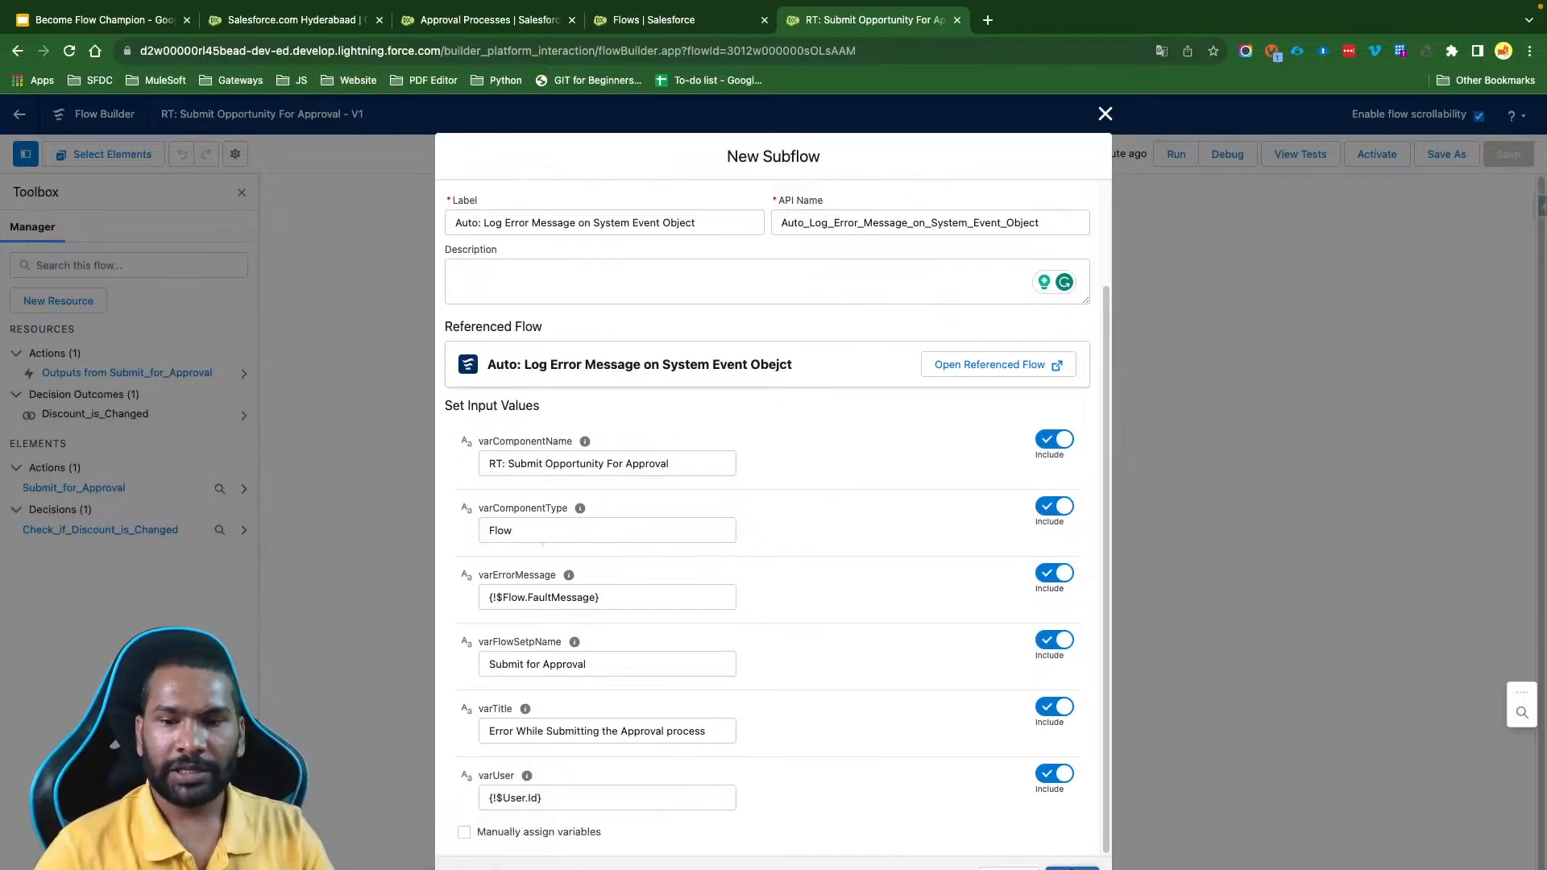
{"action": "left_click", "coordinate": [1072, 867]}
{"action": "left_click", "coordinate": [1508, 154]}
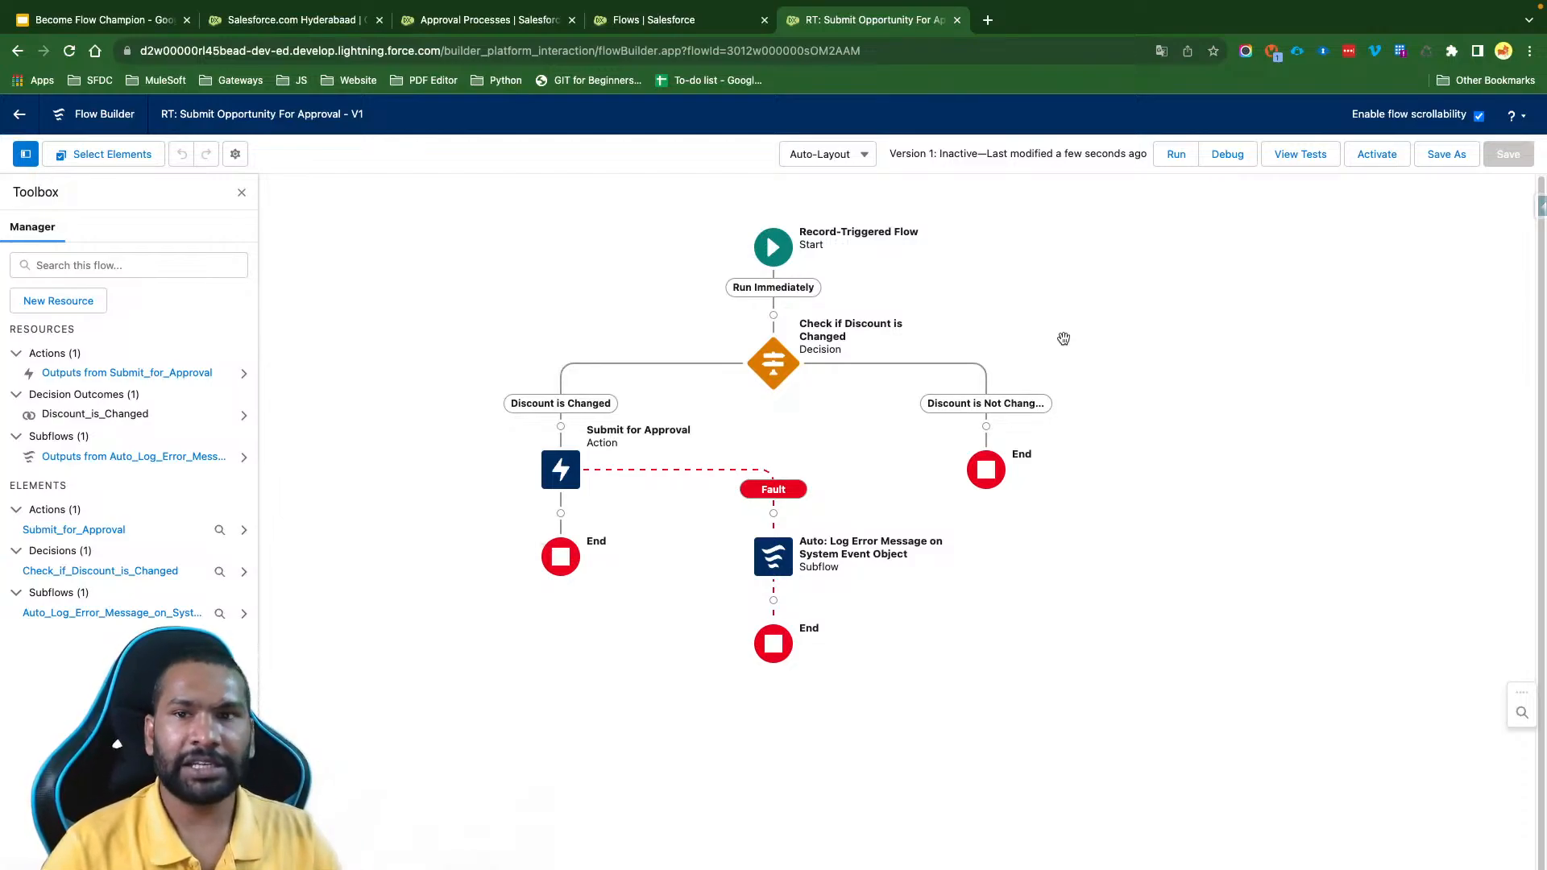
- Set up a debug run with the Dickenson Mobile Generators opportunity as triggering record and its Amount set to ₹1,50,000
{"action": "left_click", "coordinate": [1227, 154]}
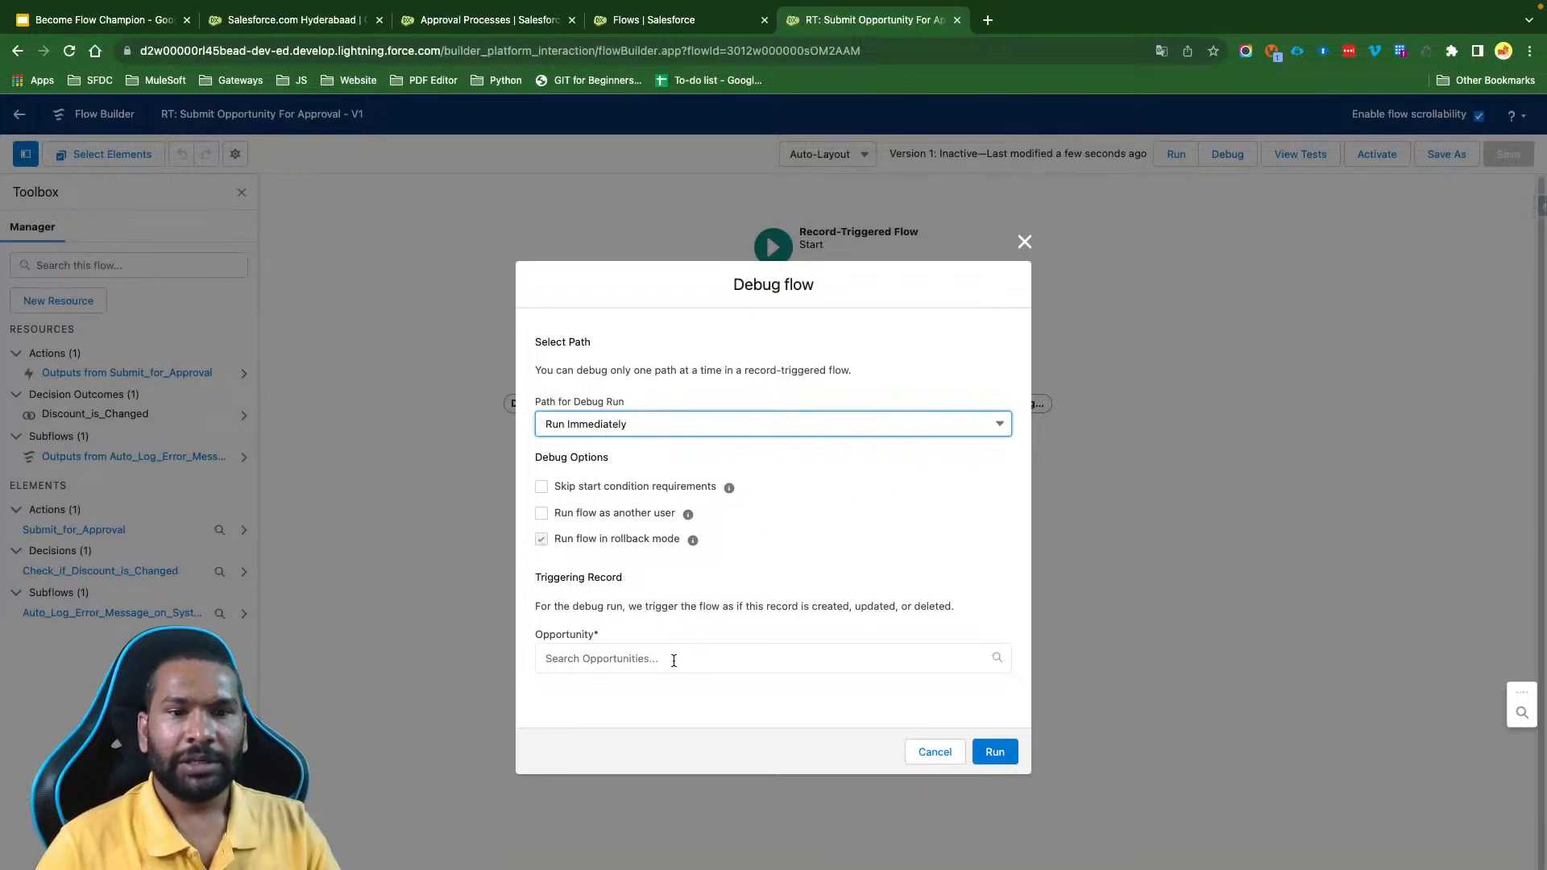
{"action": "left_click", "coordinate": [674, 659]}
{"action": "scroll", "coordinate": [701, 644], "scroll_direction": "down", "scroll_amount": 3}
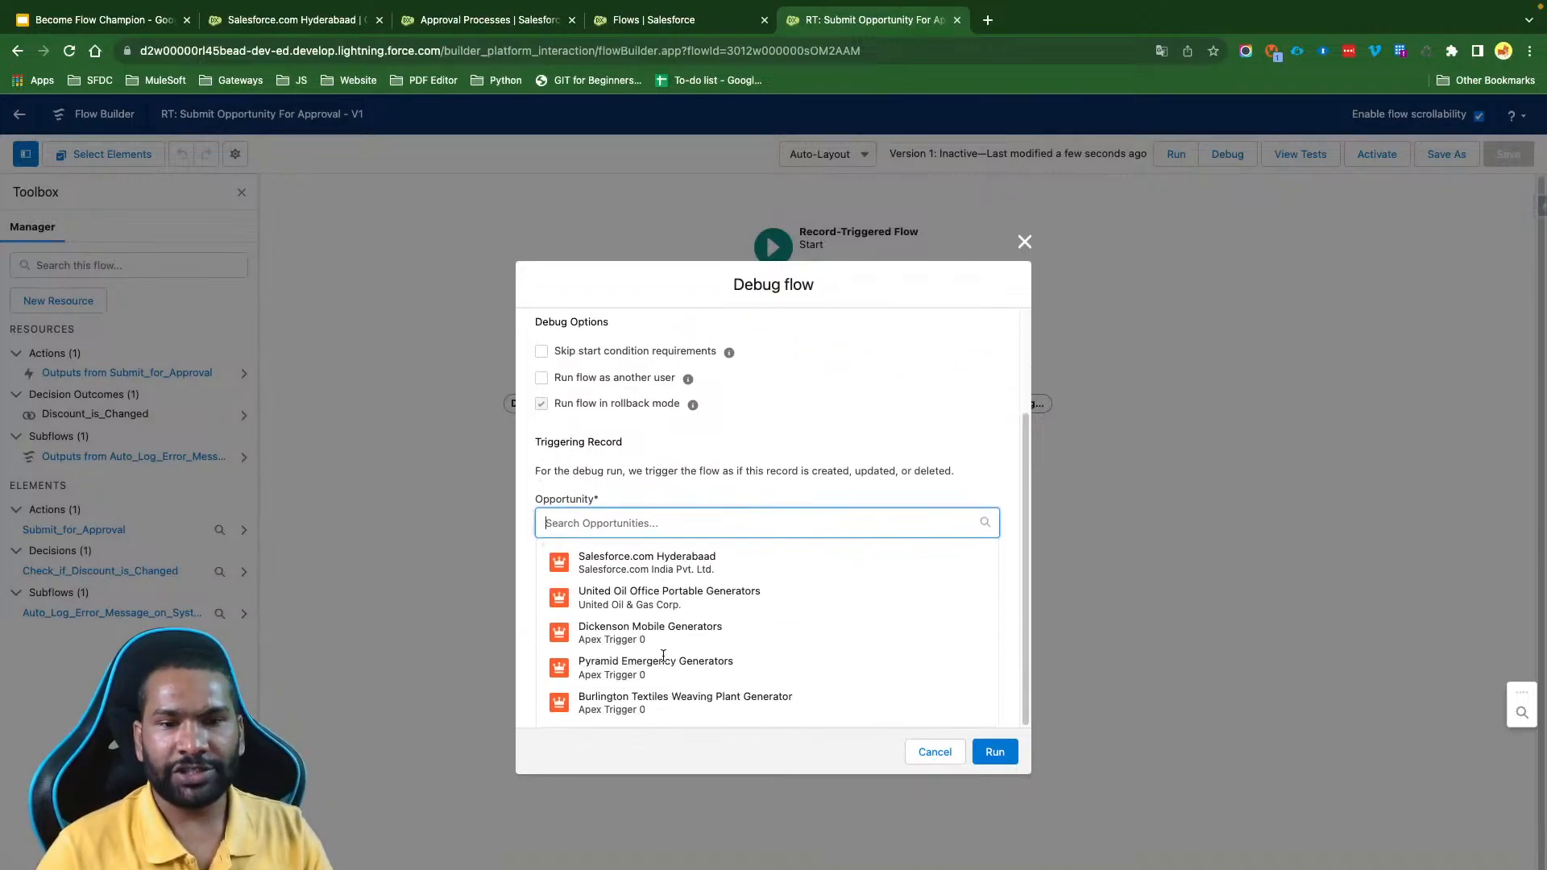
{"action": "left_click", "coordinate": [718, 633]}
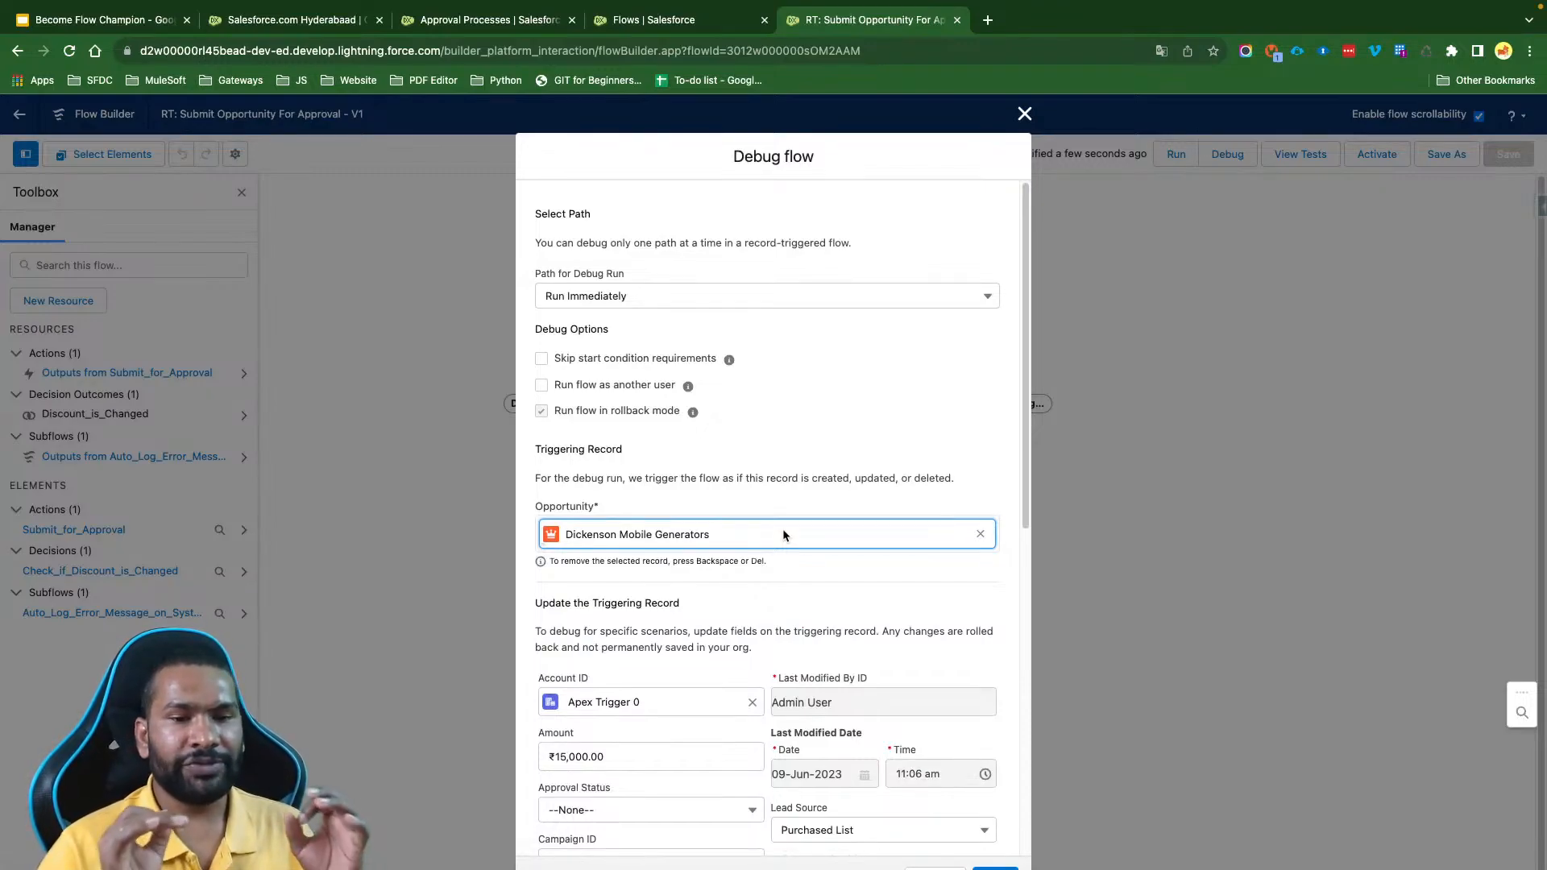
{"action": "scroll", "coordinate": [782, 534], "scroll_direction": "down", "scroll_amount": 3}
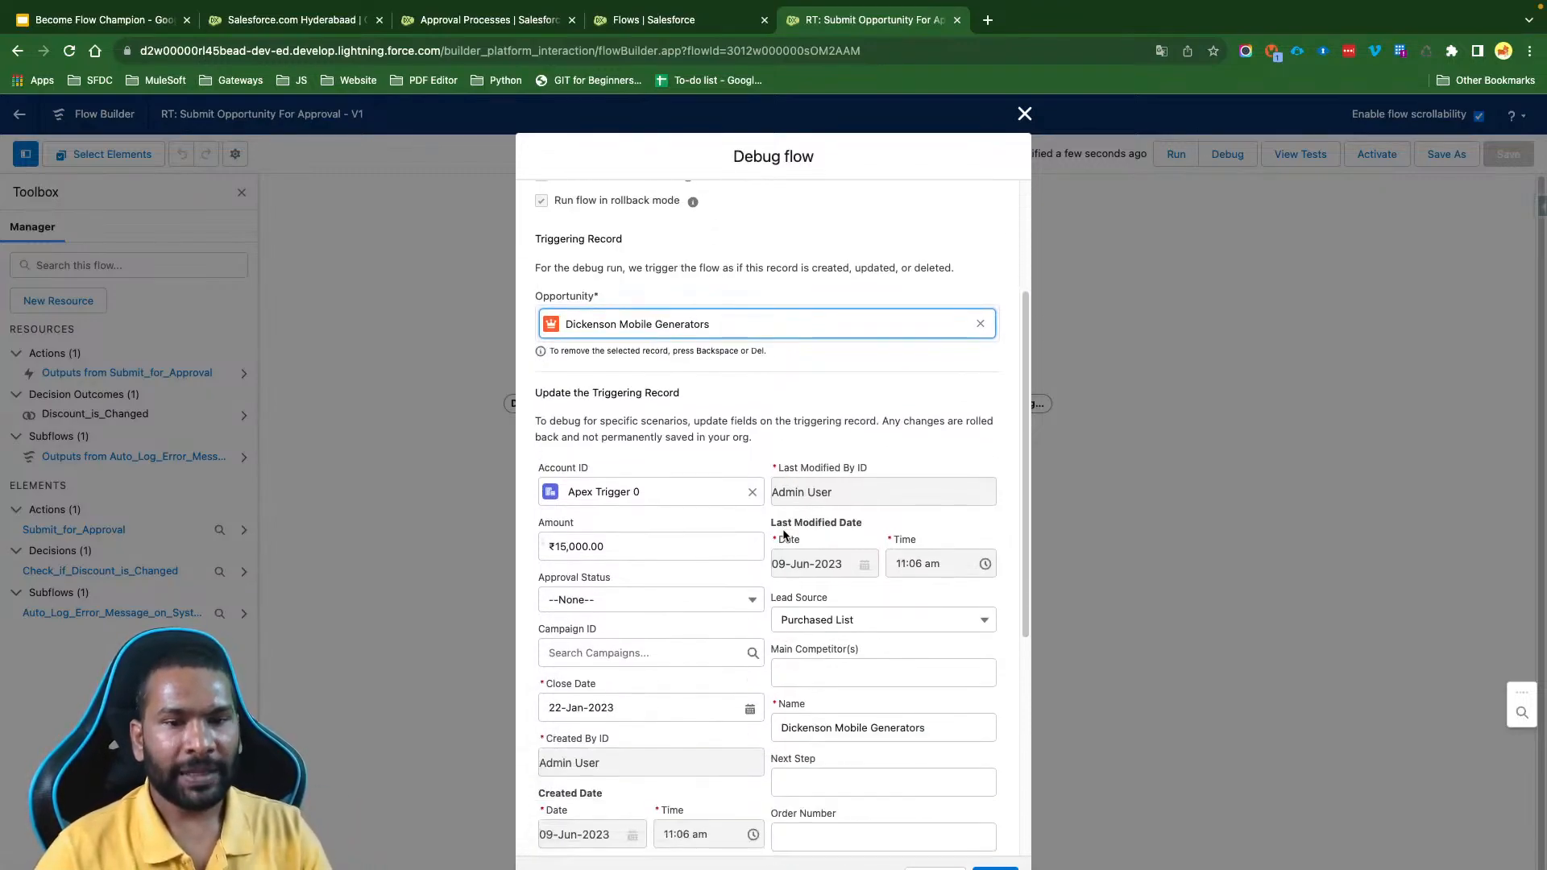
{"action": "left_click", "coordinate": [625, 546]}
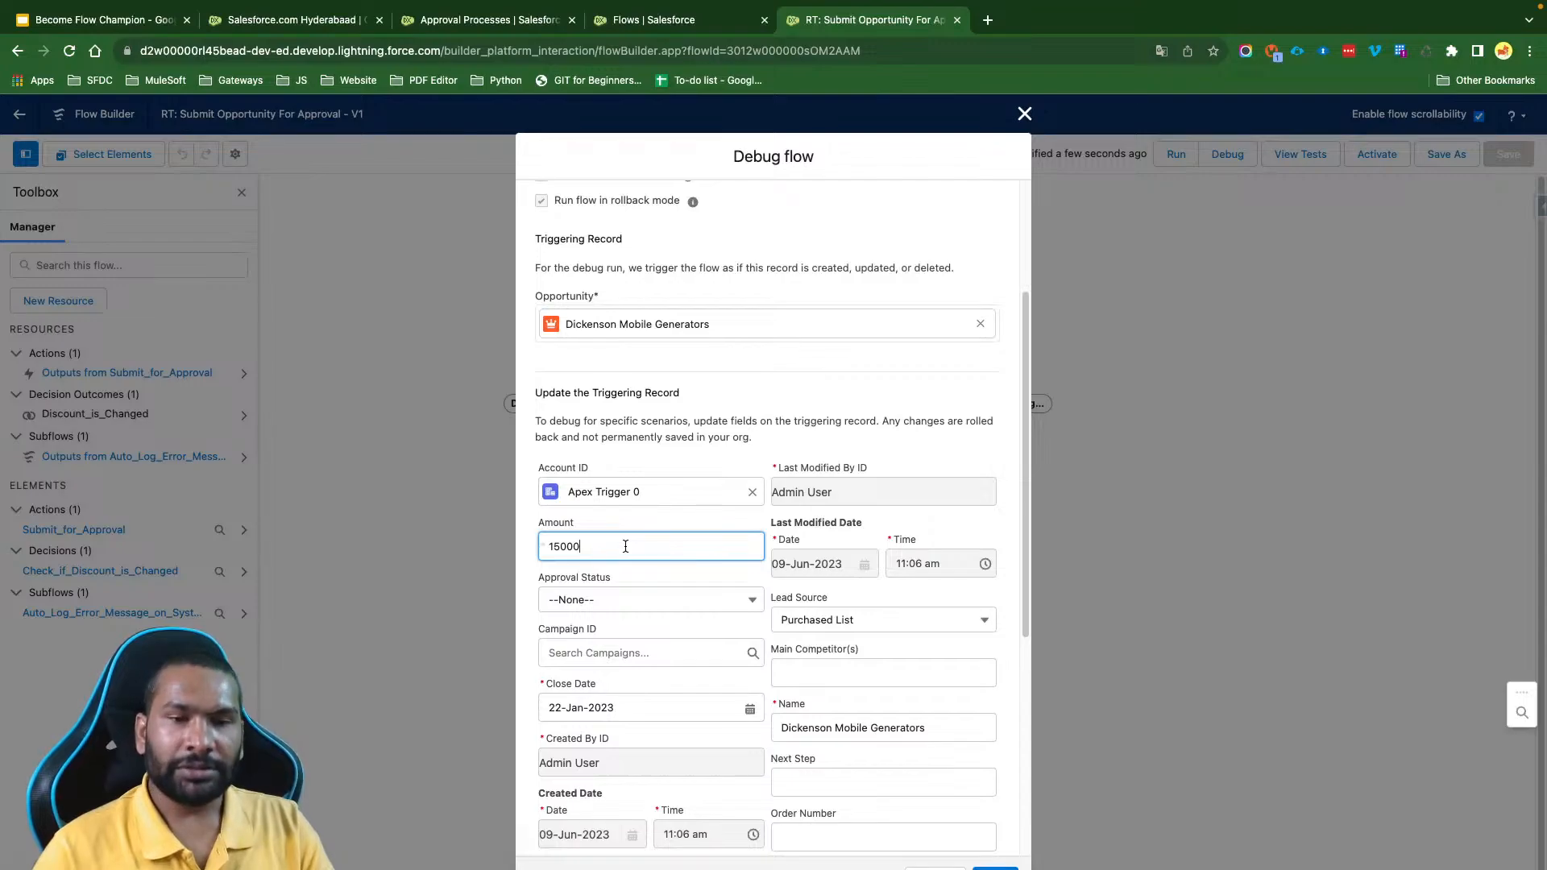
{"action": "type", "text": "0"}
{"action": "left_click", "coordinate": [698, 513]}
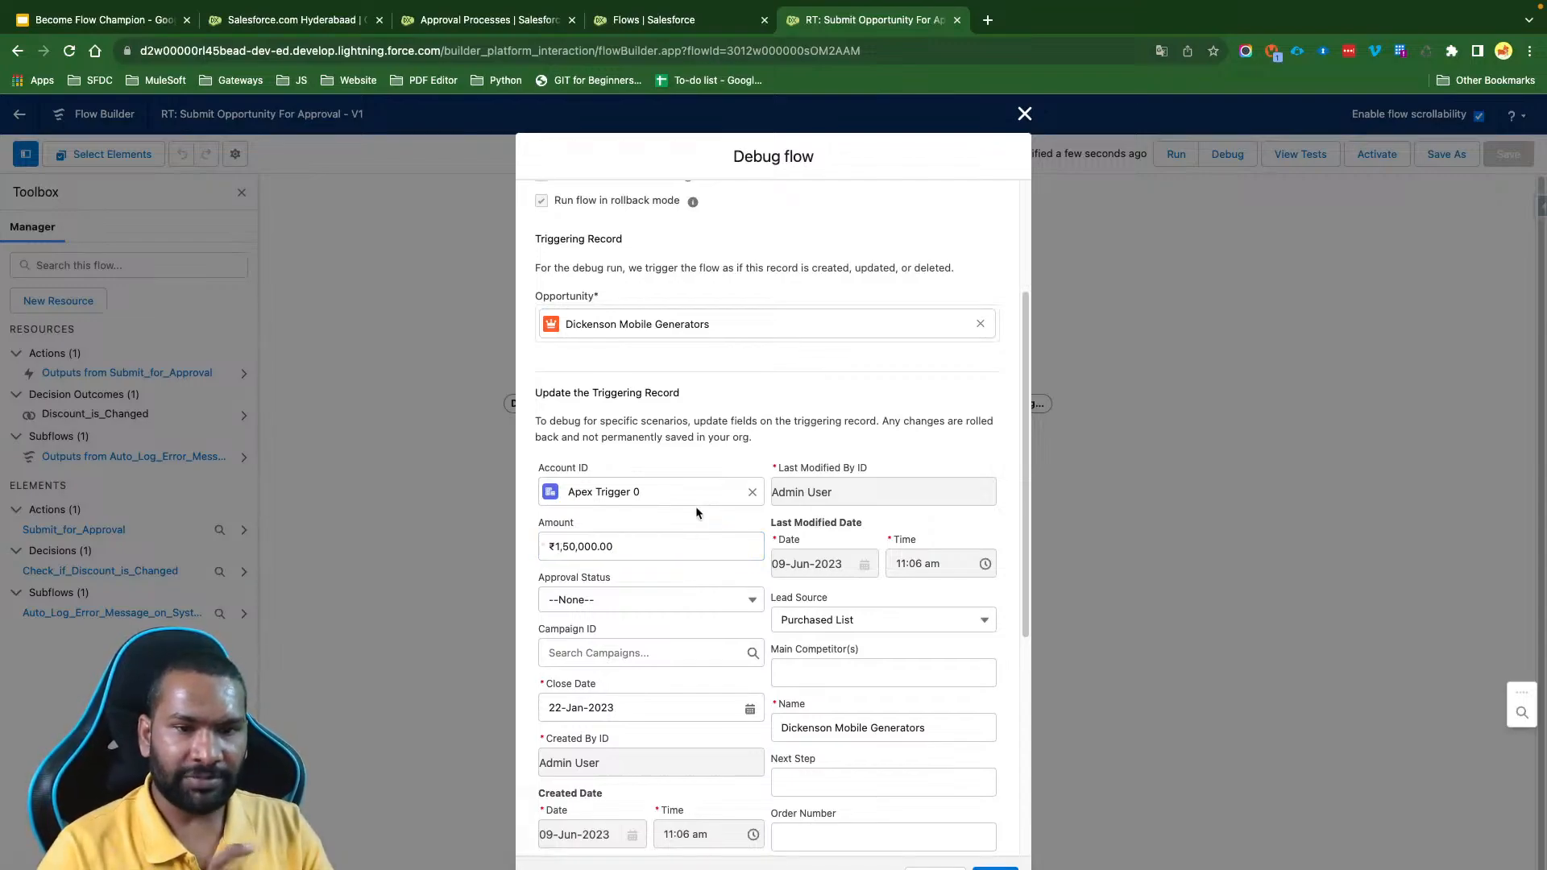
- Set the triggering record's Discount % to 3% and run the debug
{"action": "scroll", "coordinate": [696, 512], "scroll_direction": "down", "scroll_amount": 5}
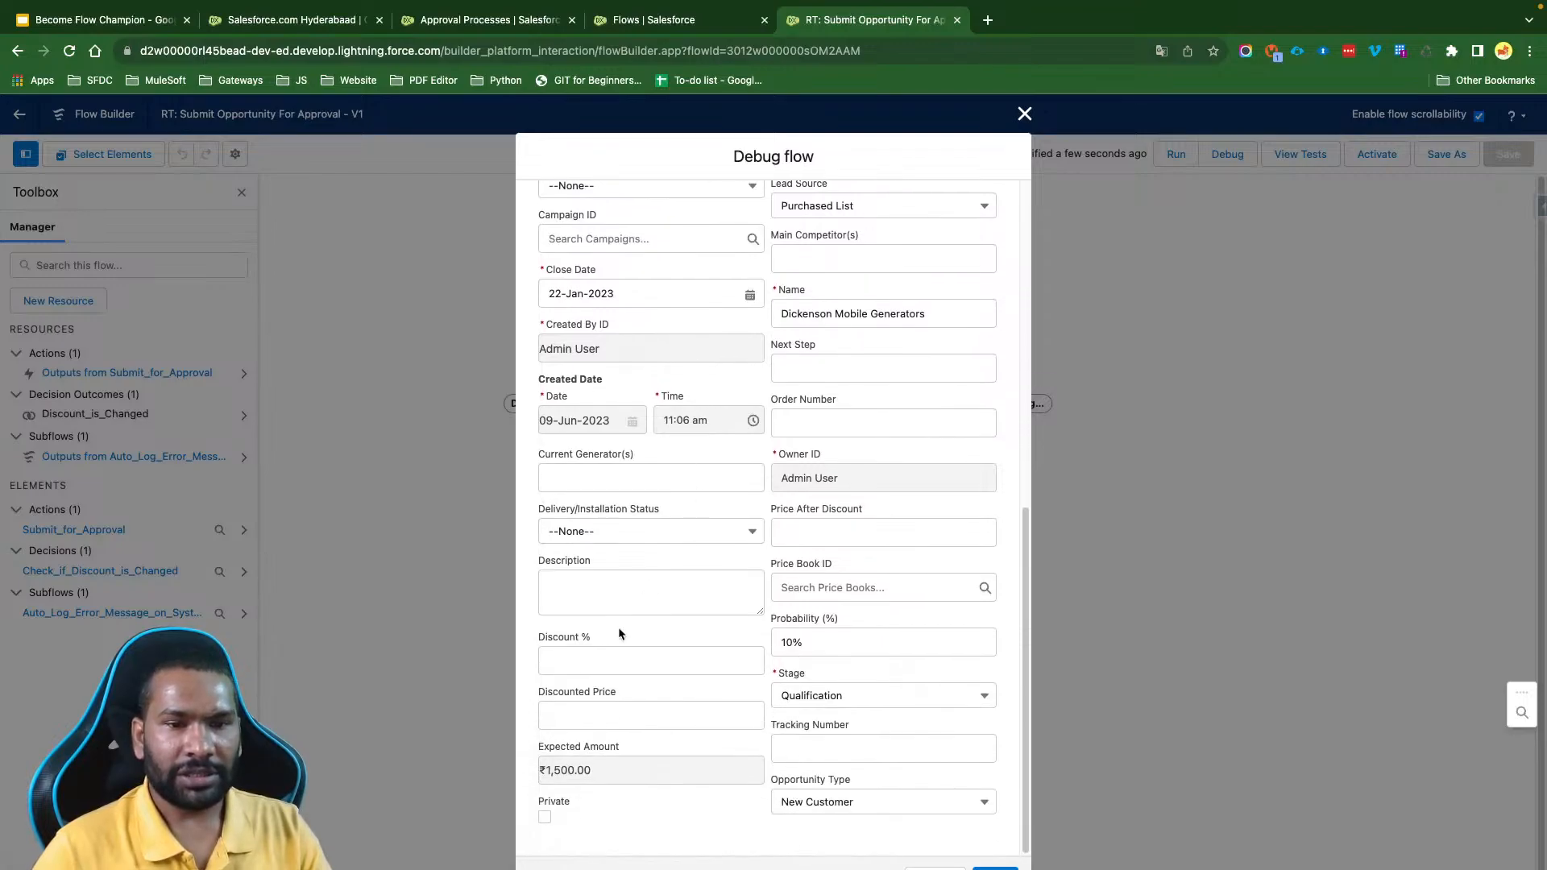
{"action": "left_click", "coordinate": [603, 662]}
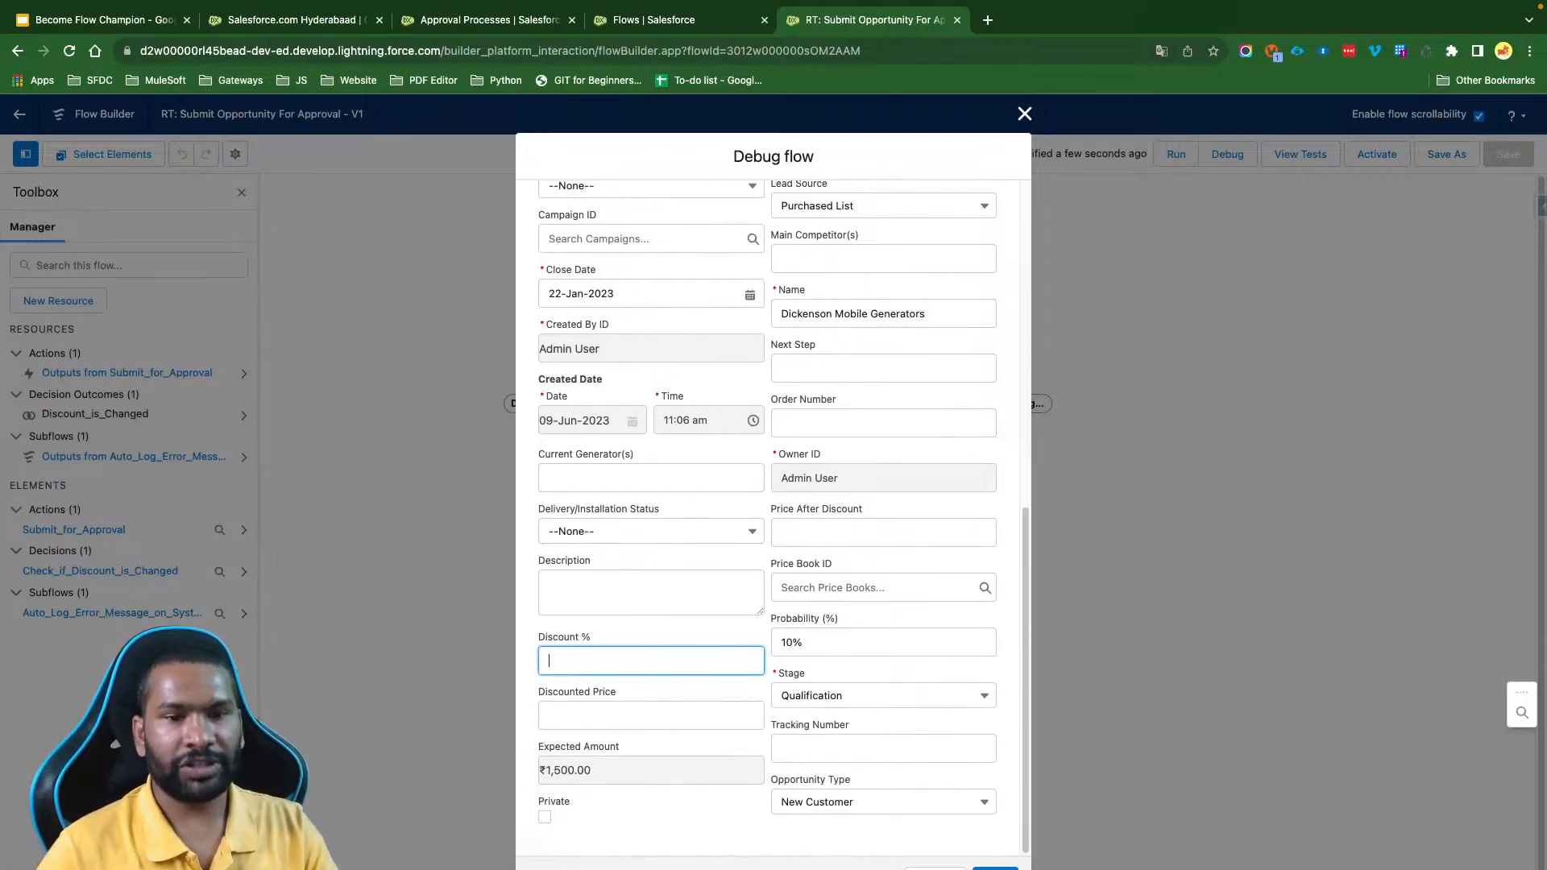
{"action": "type", "text": "3"}
{"action": "left_click", "coordinate": [634, 643]}
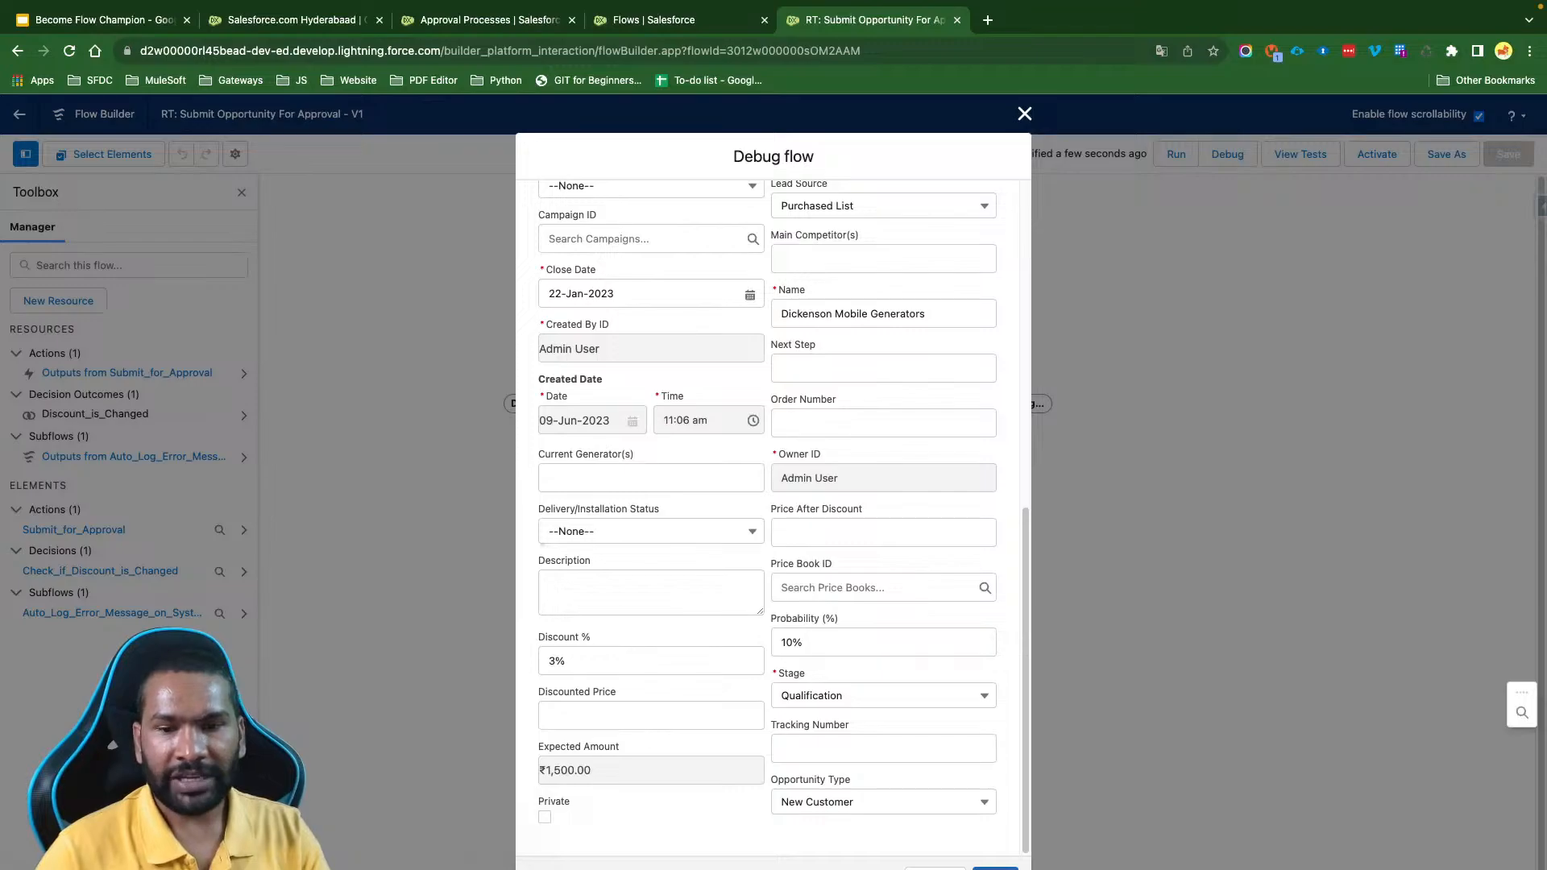
{"action": "left_click", "coordinate": [995, 869]}
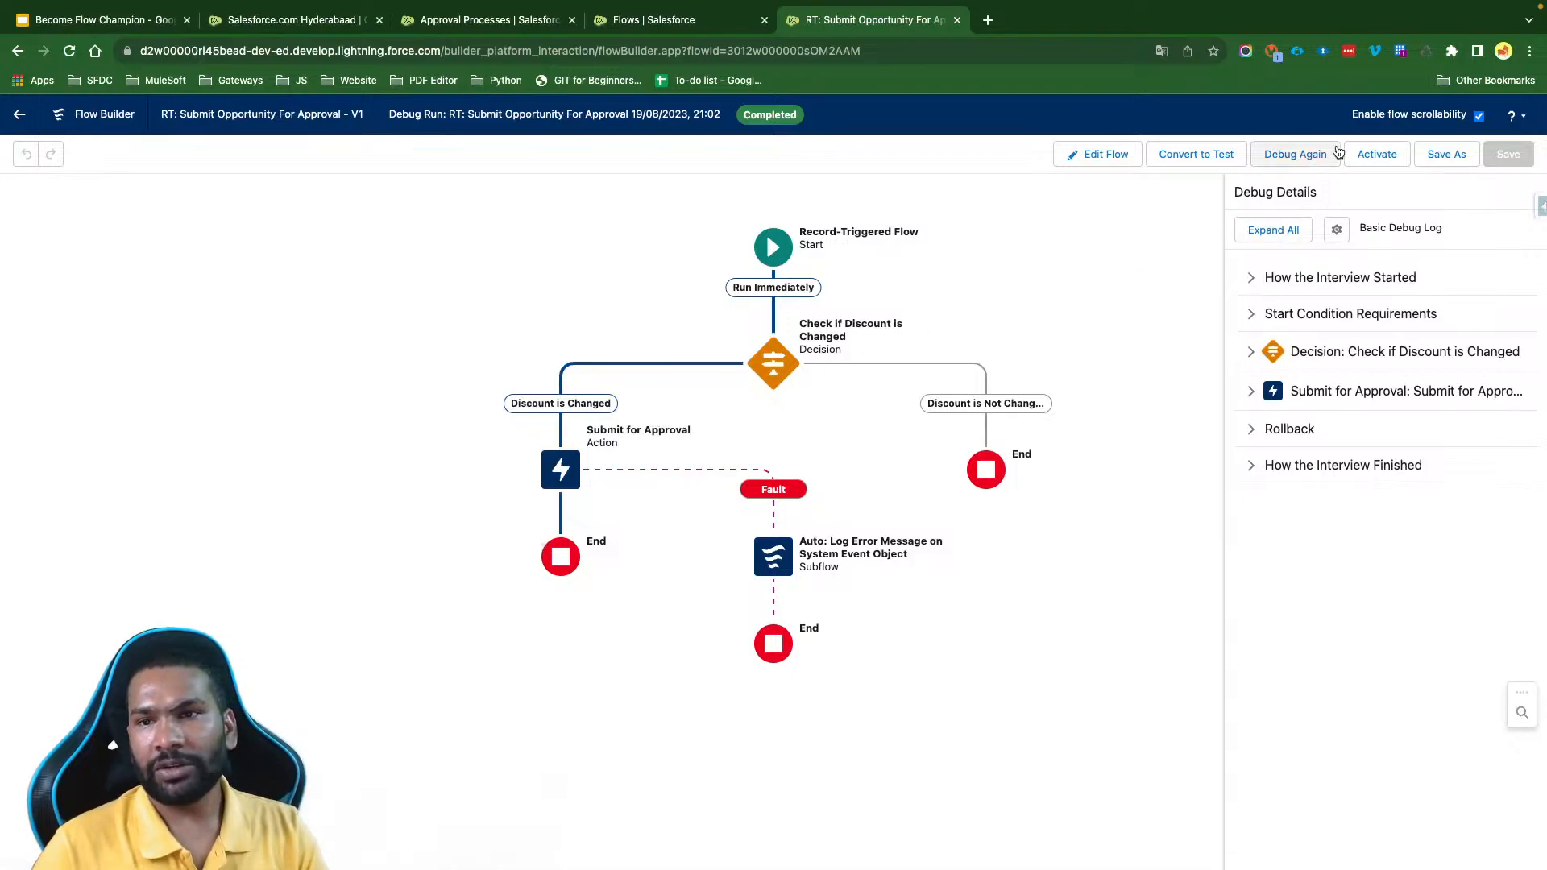
- Activate the flow and return from the debug view to editing it
{"action": "left_click", "coordinate": [1386, 153]}
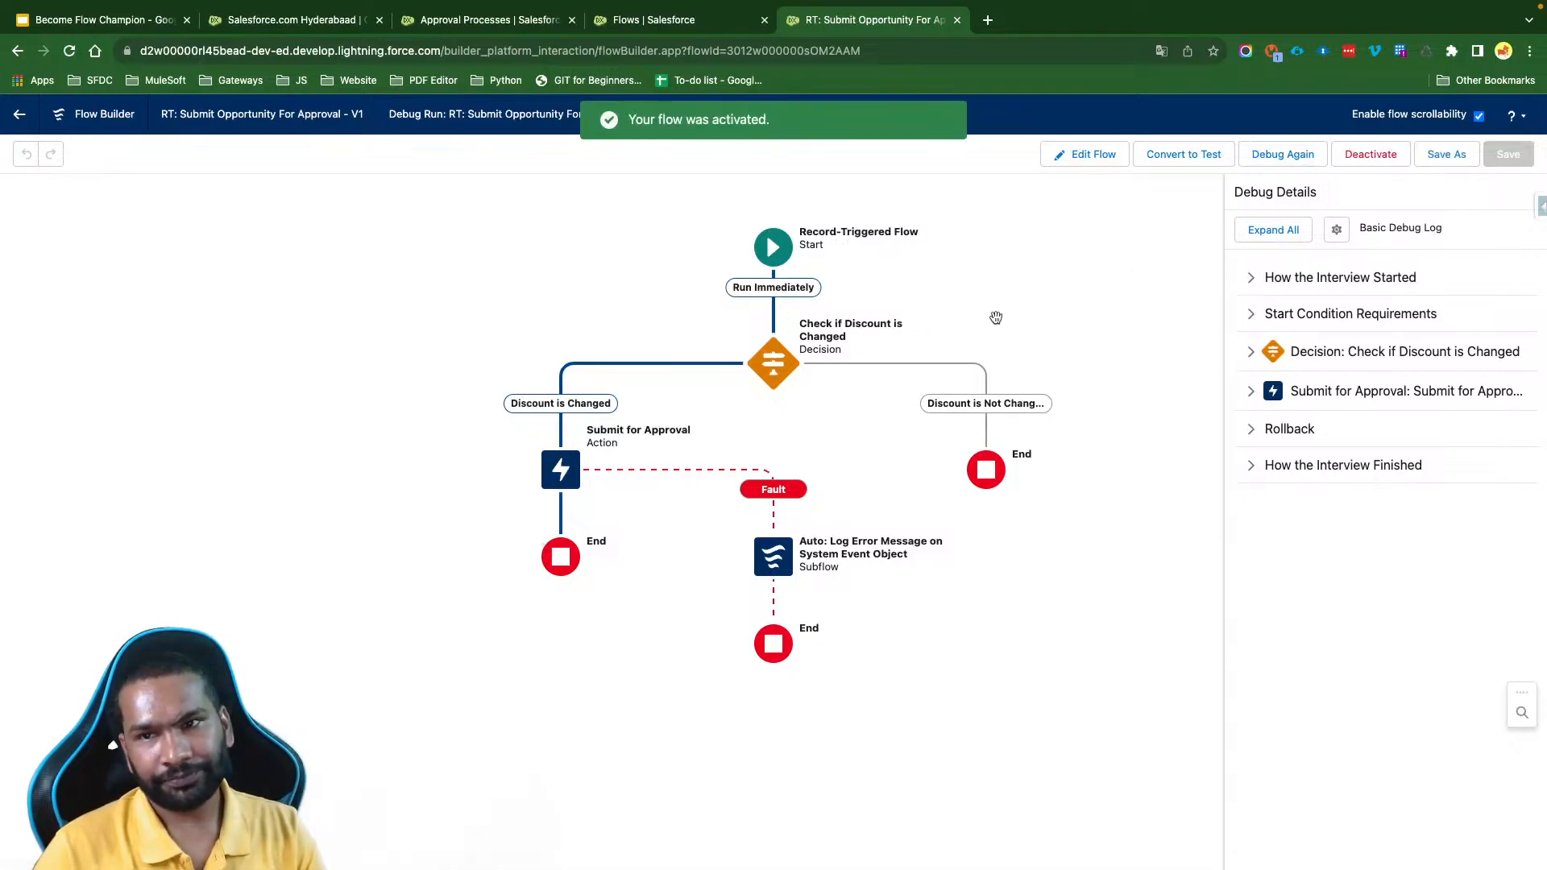
{"action": "left_click", "coordinate": [1087, 157]}
{"action": "left_click_drag", "start_coordinate": [1123, 284], "coordinate": [1135, 303]}
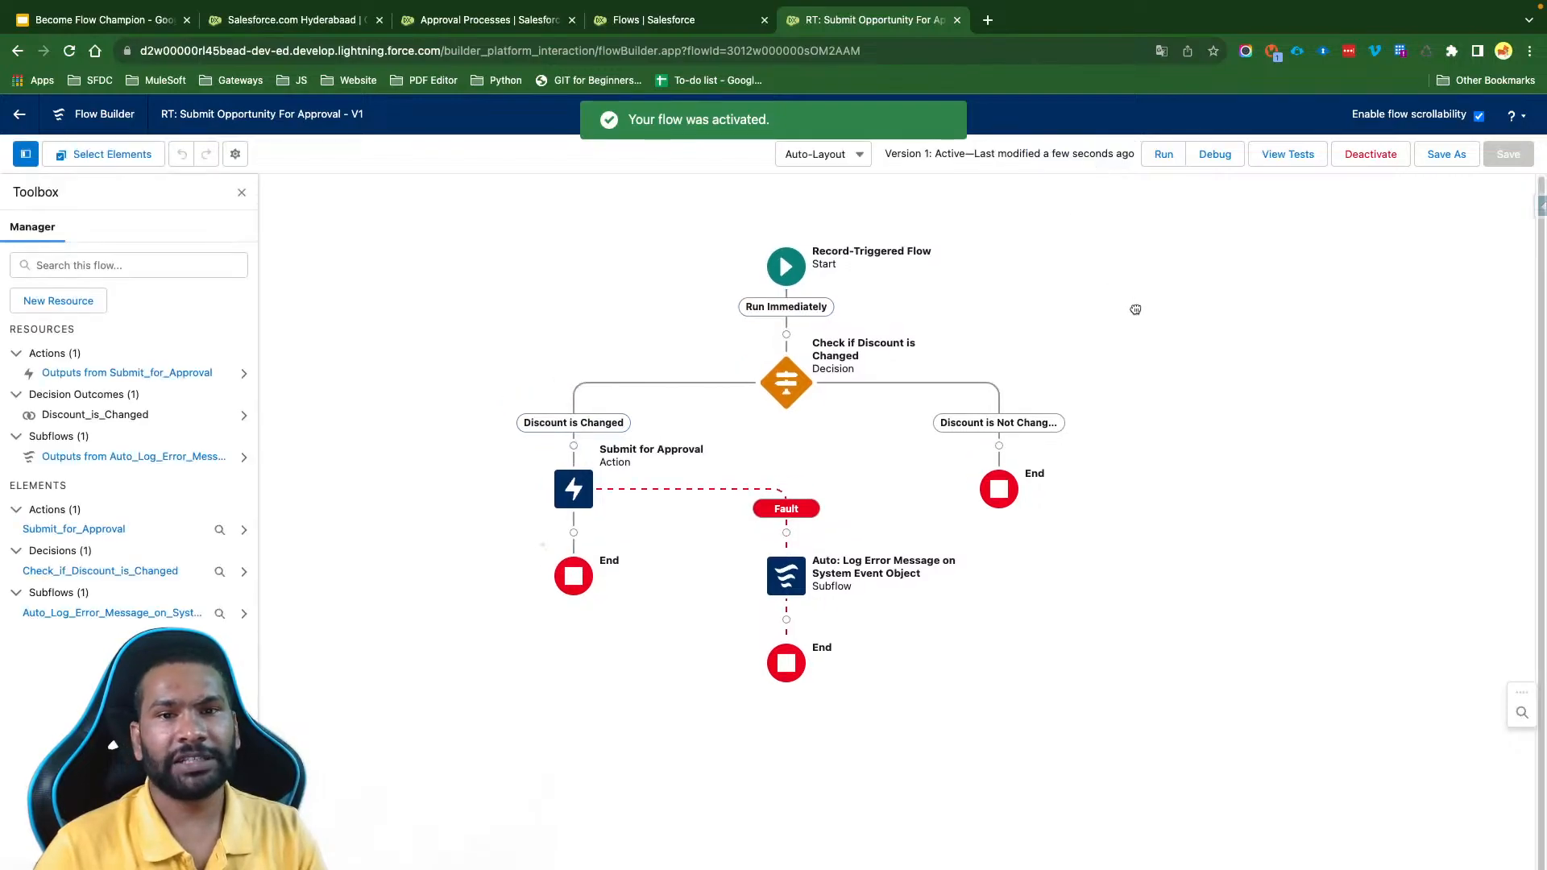
- Open the Edge Emergency Generator opportunity's details and check its Approval History
{"action": "left_click", "coordinate": [325, 20]}
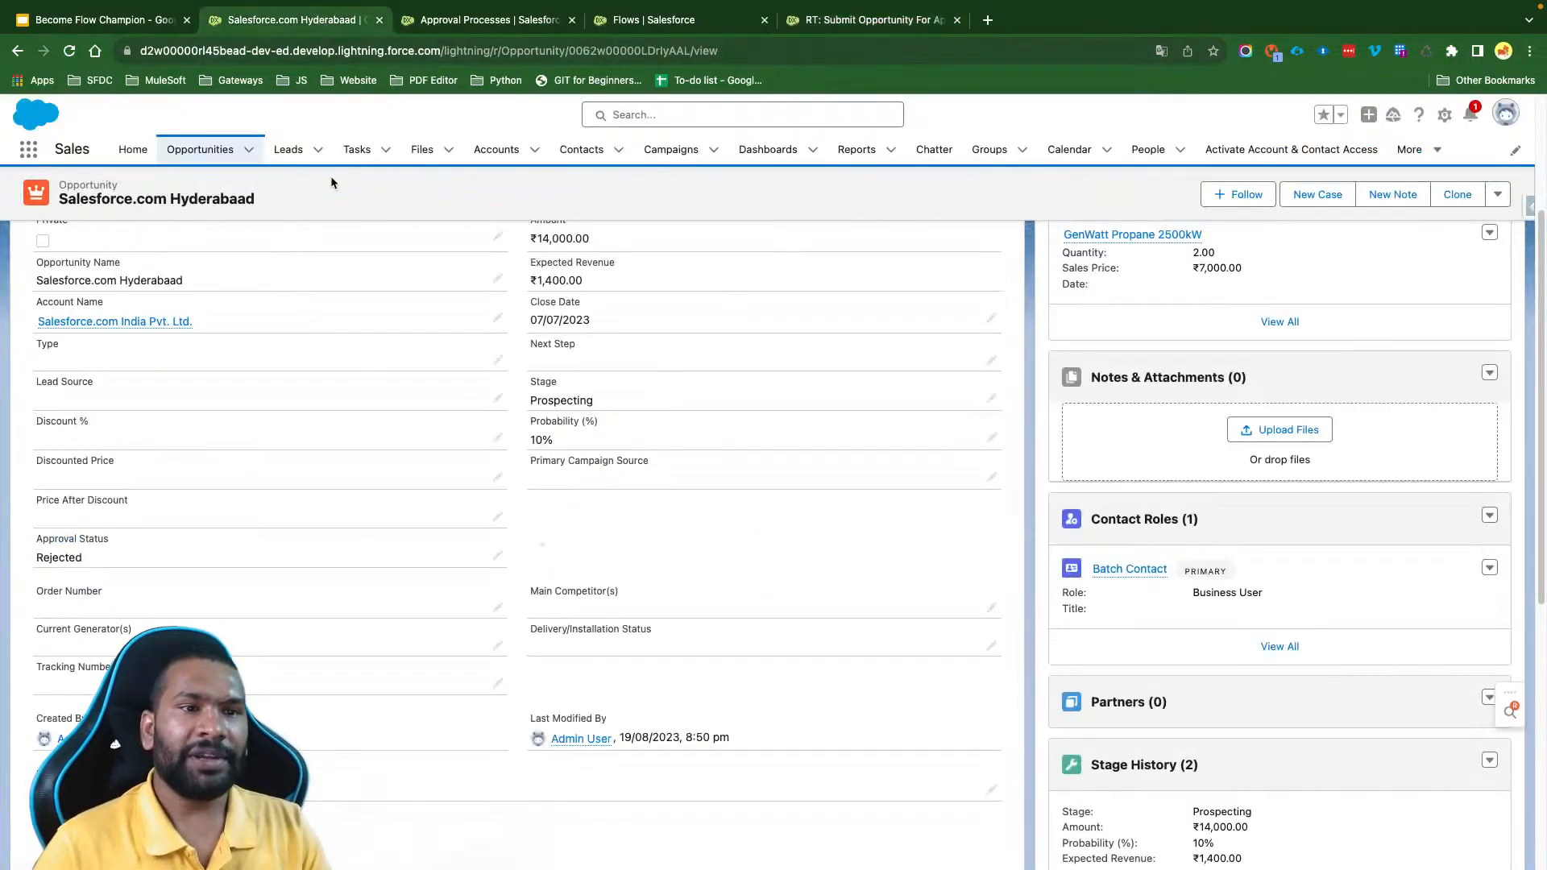
{"action": "left_click", "coordinate": [196, 151]}
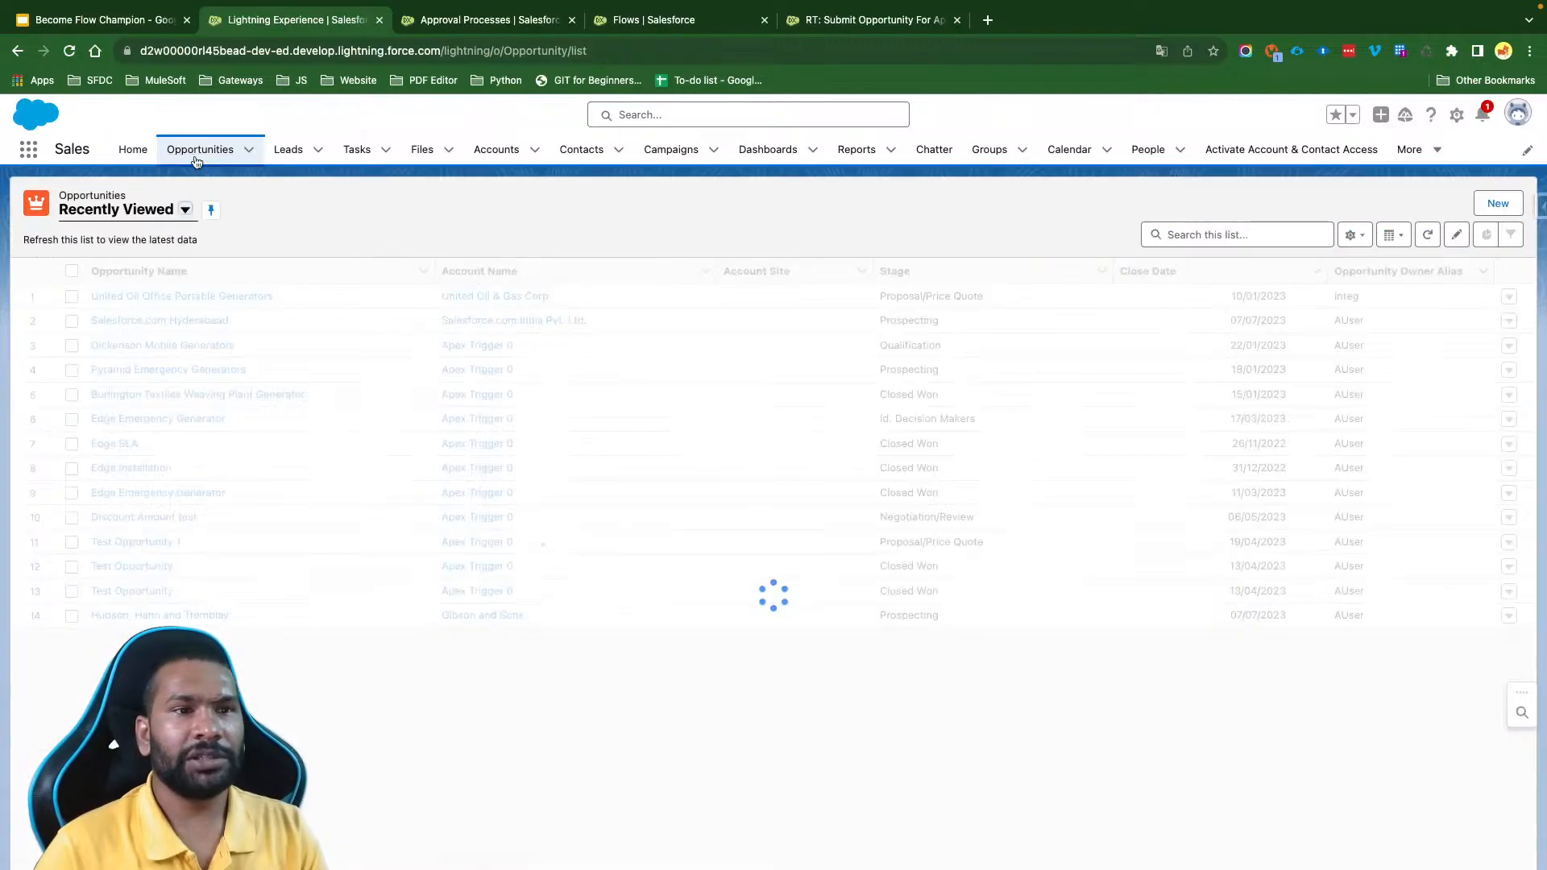
{"action": "left_click", "coordinate": [192, 494]}
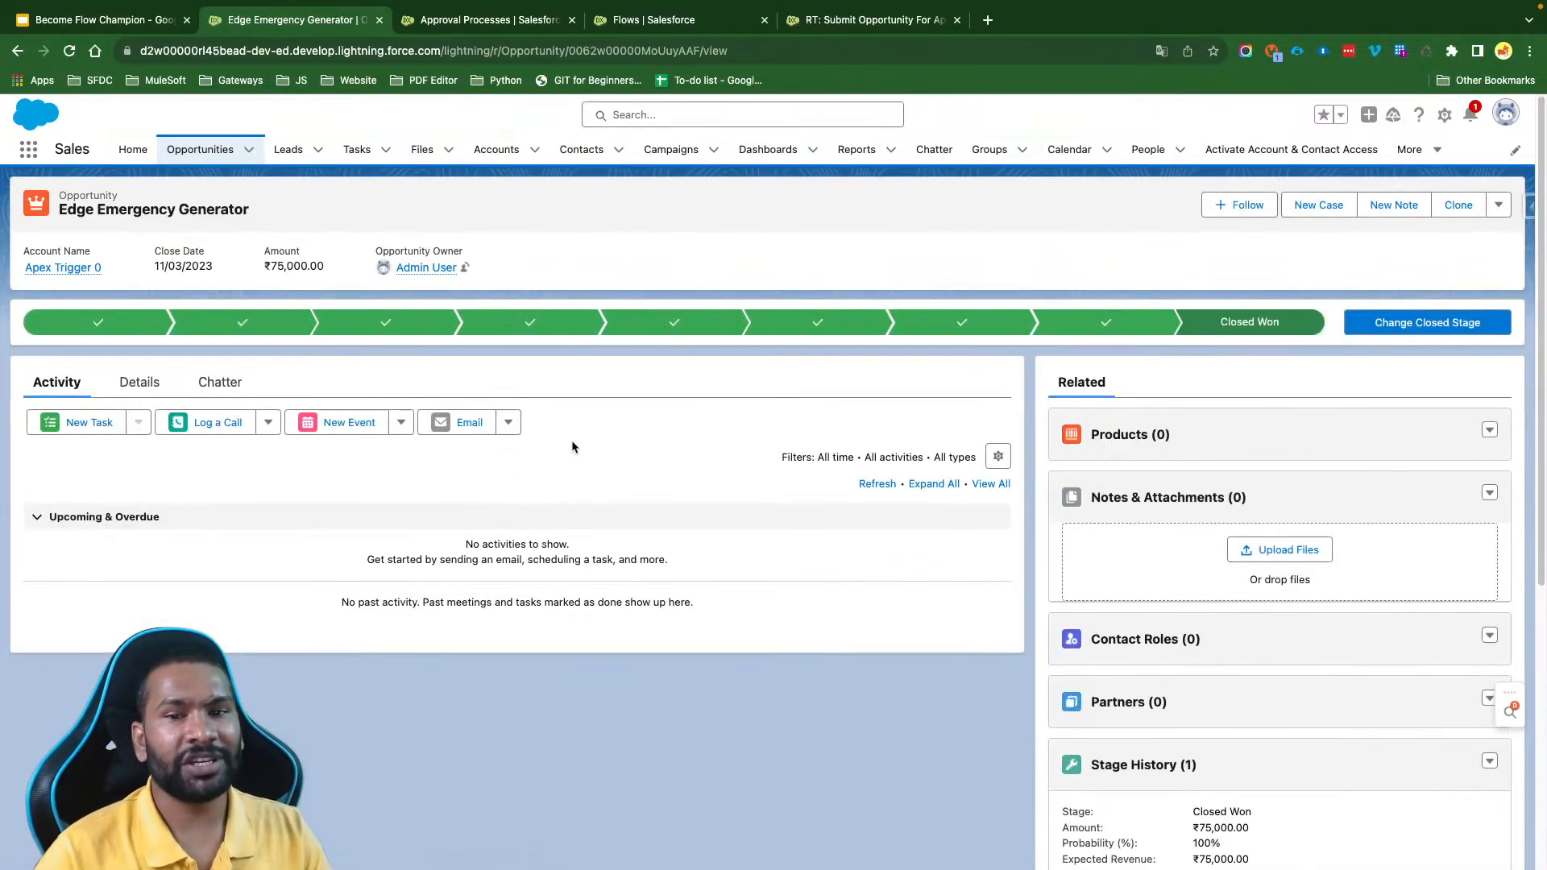
{"action": "left_click", "coordinate": [137, 384]}
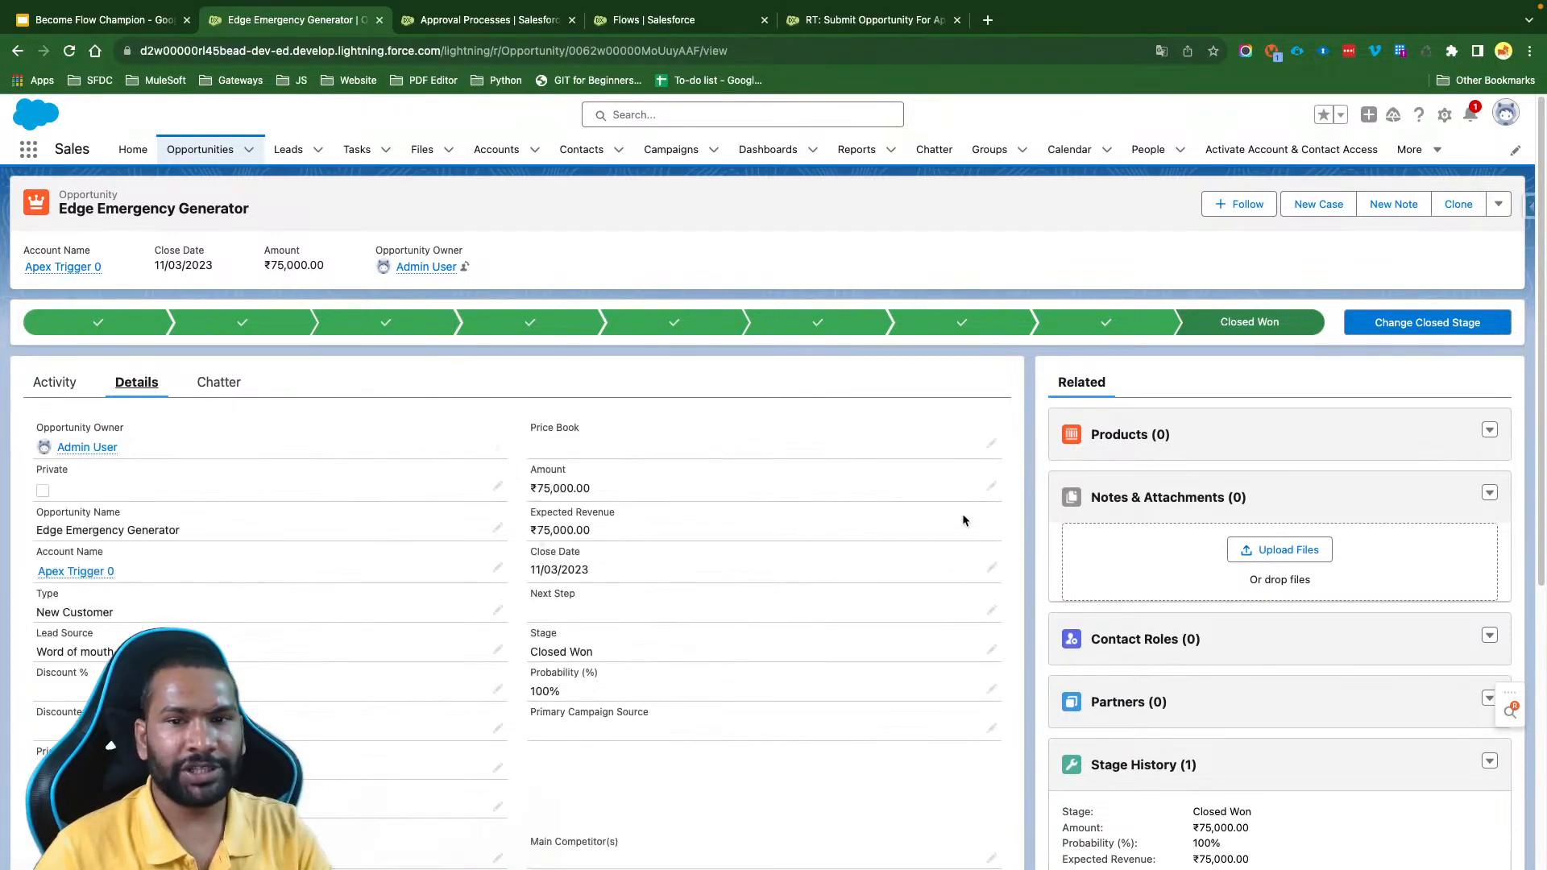
{"action": "scroll", "coordinate": [1109, 515], "scroll_direction": "down", "scroll_amount": 10}
{"action": "scroll", "coordinate": [1109, 516], "scroll_direction": "up", "scroll_amount": 6}
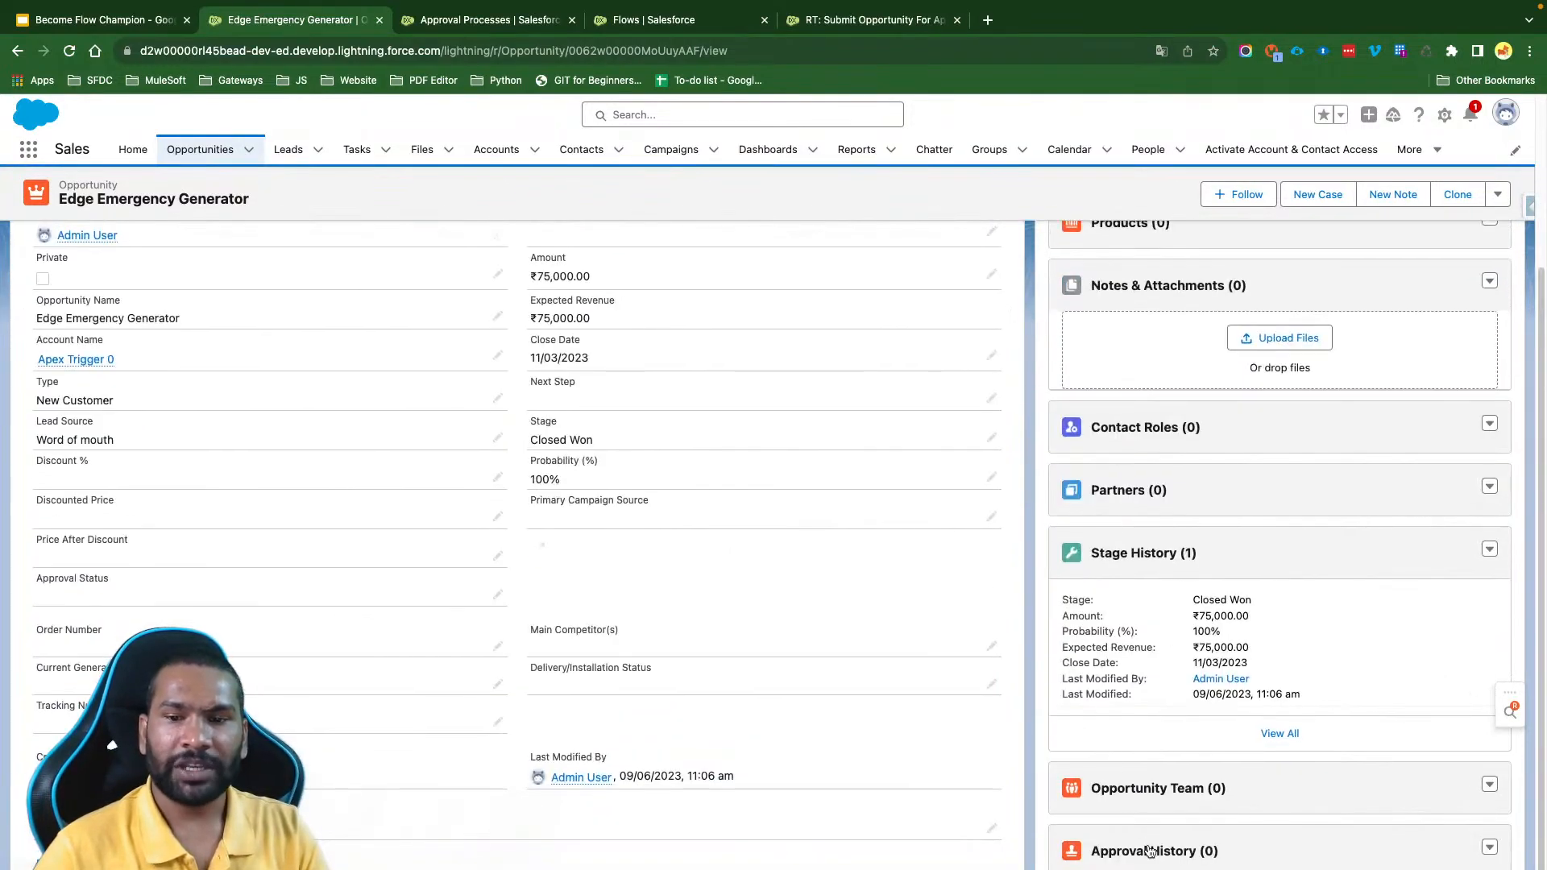
{"action": "left_click_drag", "start_coordinate": [1233, 854], "coordinate": [1092, 857]}
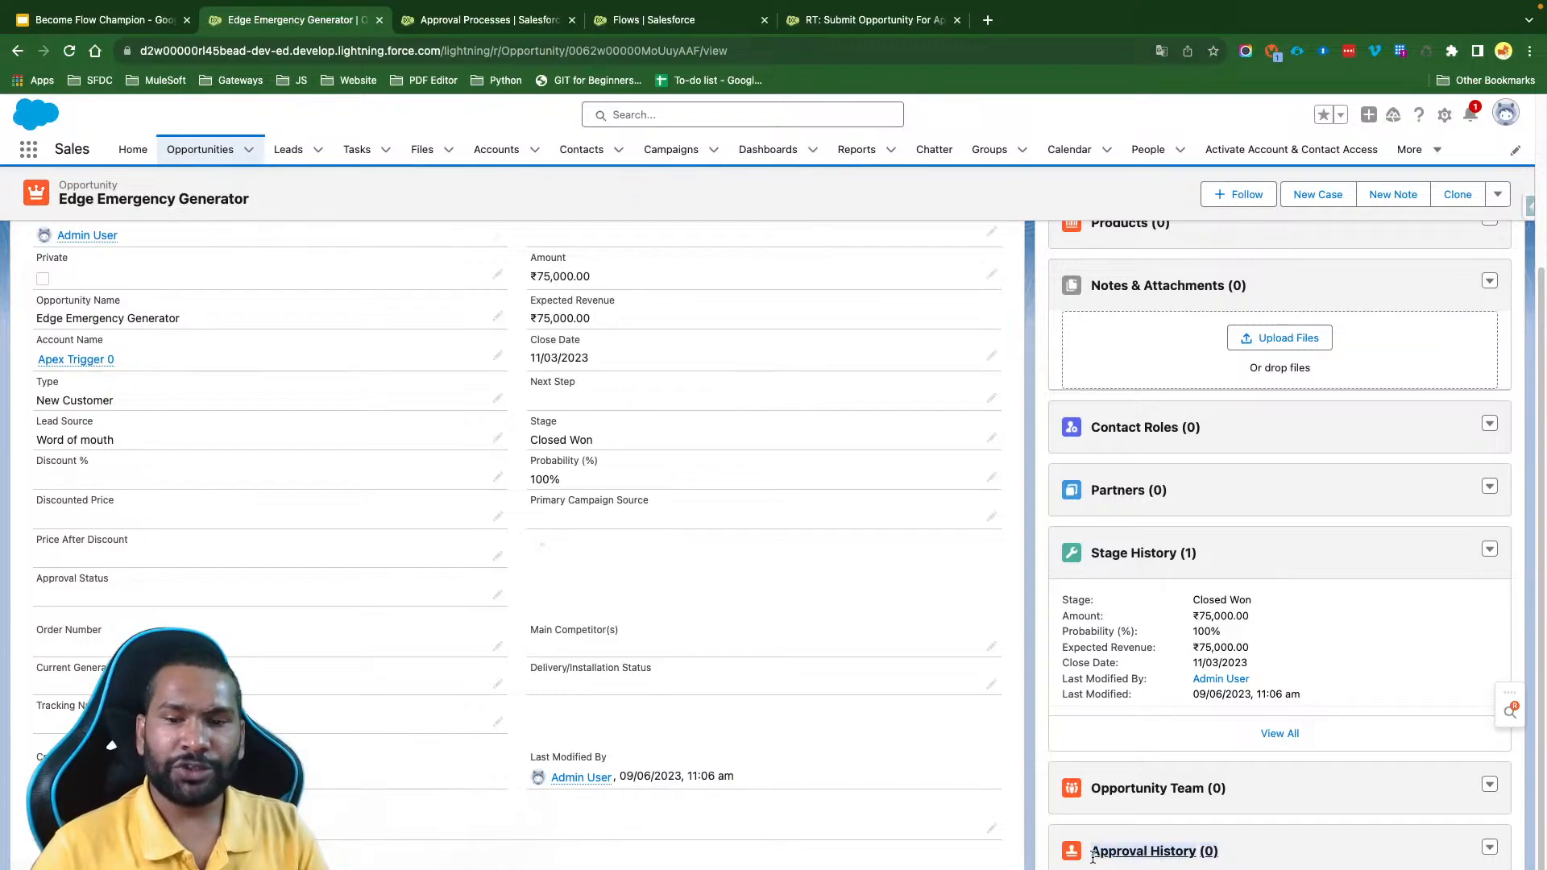
{"action": "left_click", "coordinate": [1027, 661]}
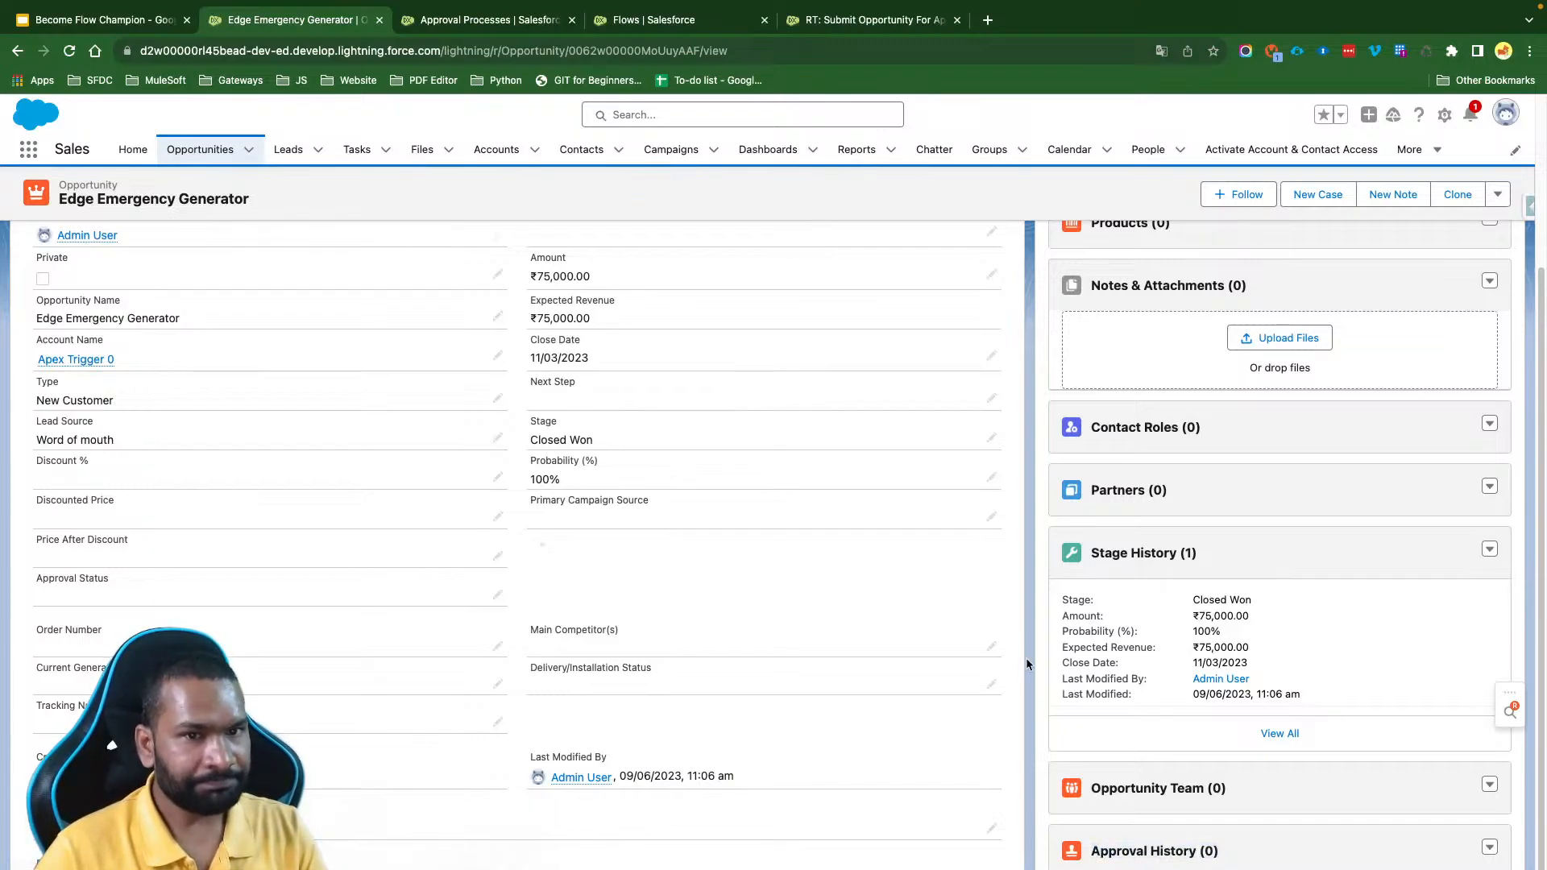
- Set the Edge Emergency Generator opportunity's Discount % to 4% and try to save the record
{"action": "scroll", "coordinate": [664, 564], "scroll_direction": "up", "scroll_amount": 2}
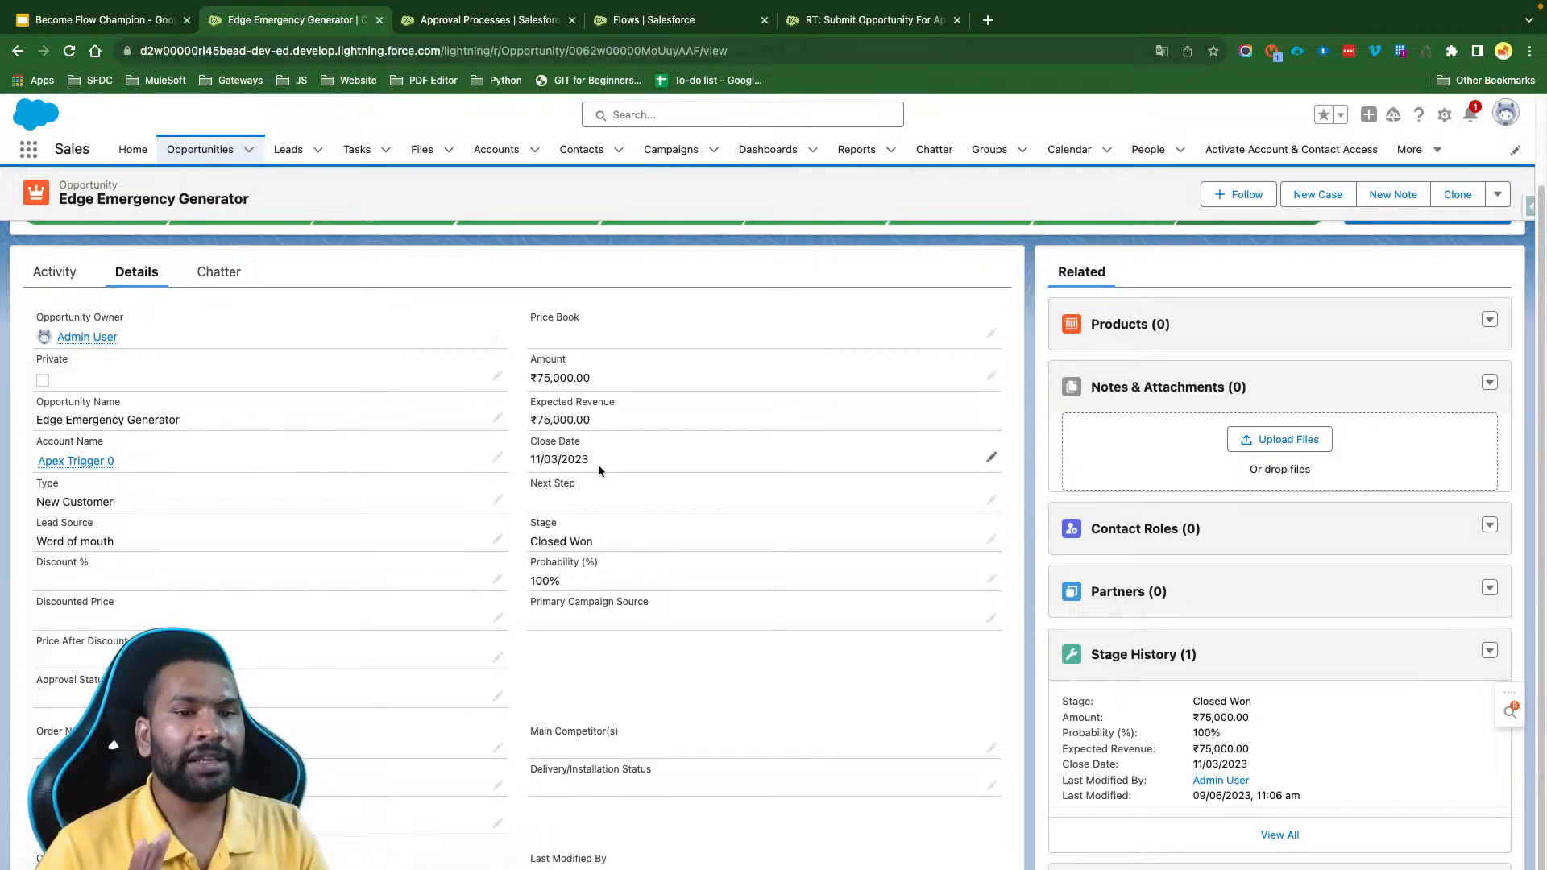
{"action": "left_click", "coordinate": [494, 584]}
{"action": "type", "text": "4"}
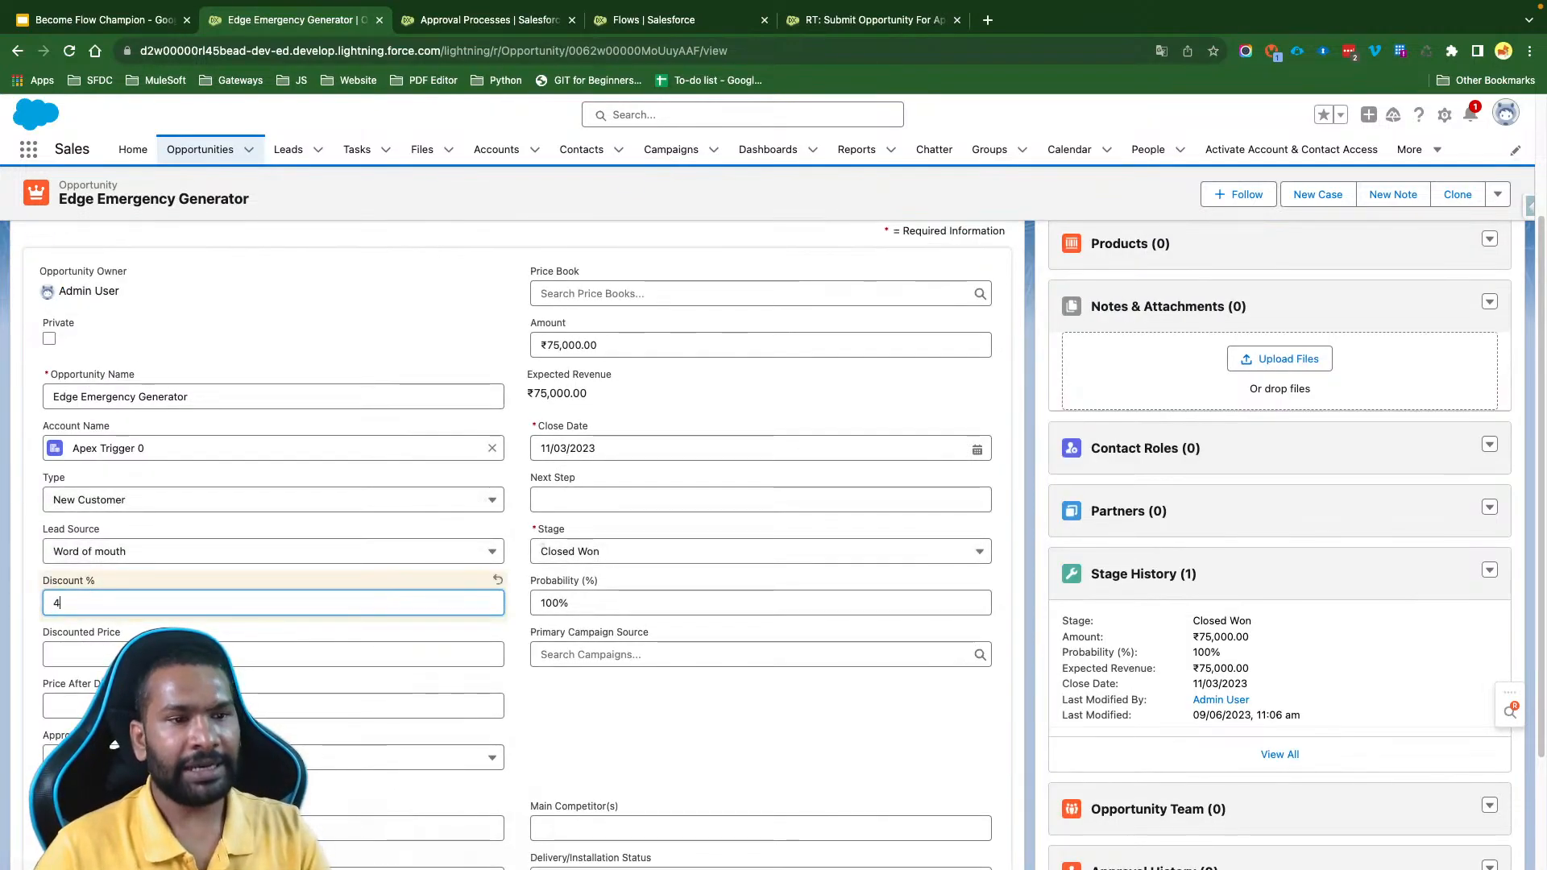
{"action": "left_click", "coordinate": [577, 717]}
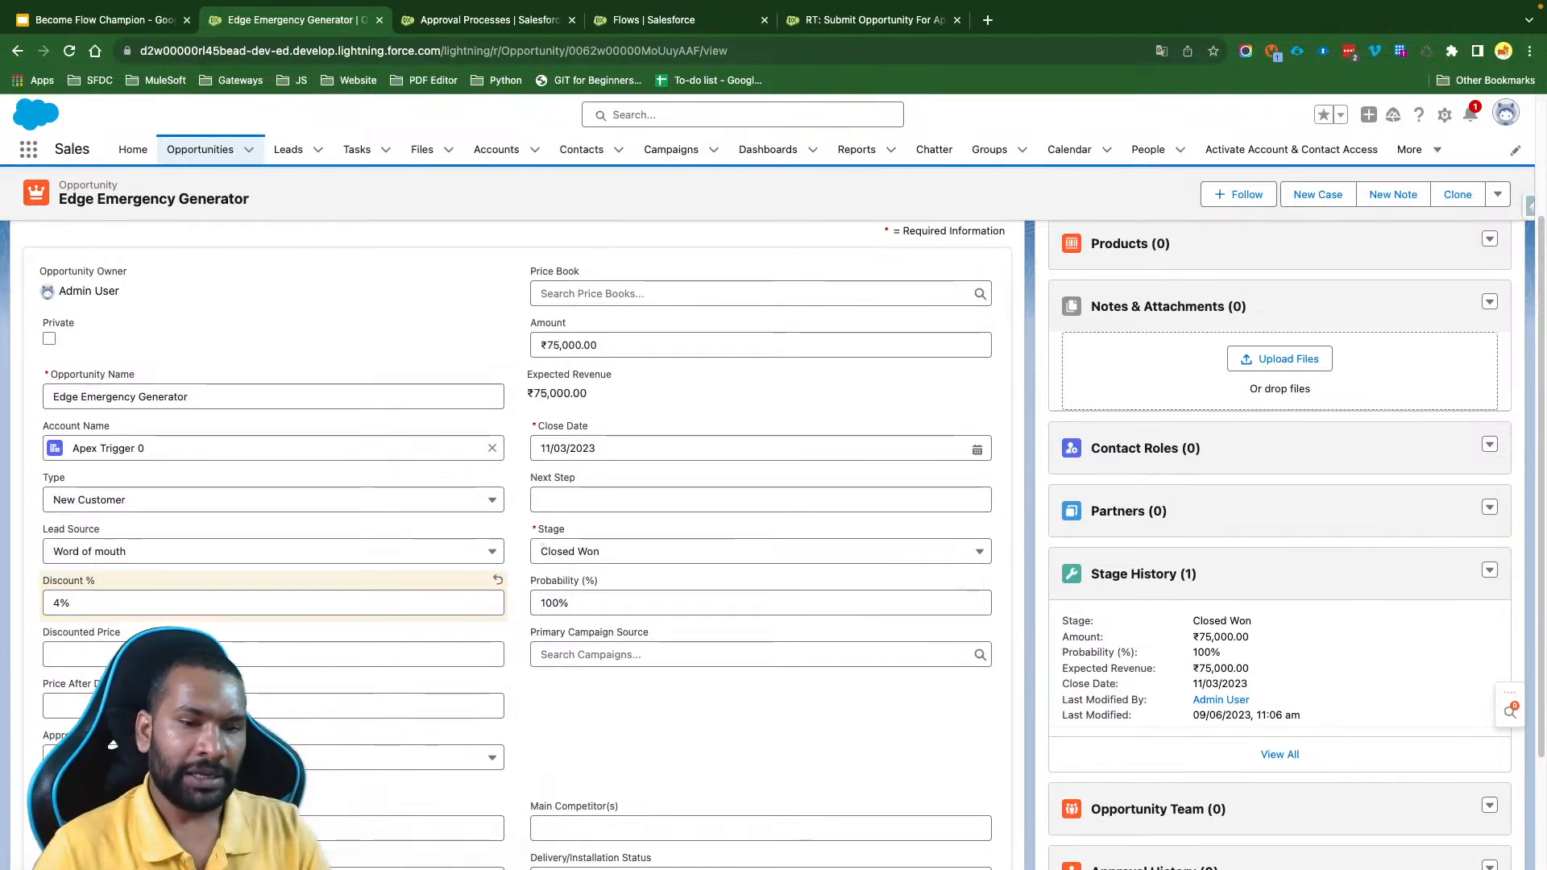
{"action": "left_click", "coordinate": [548, 868]}
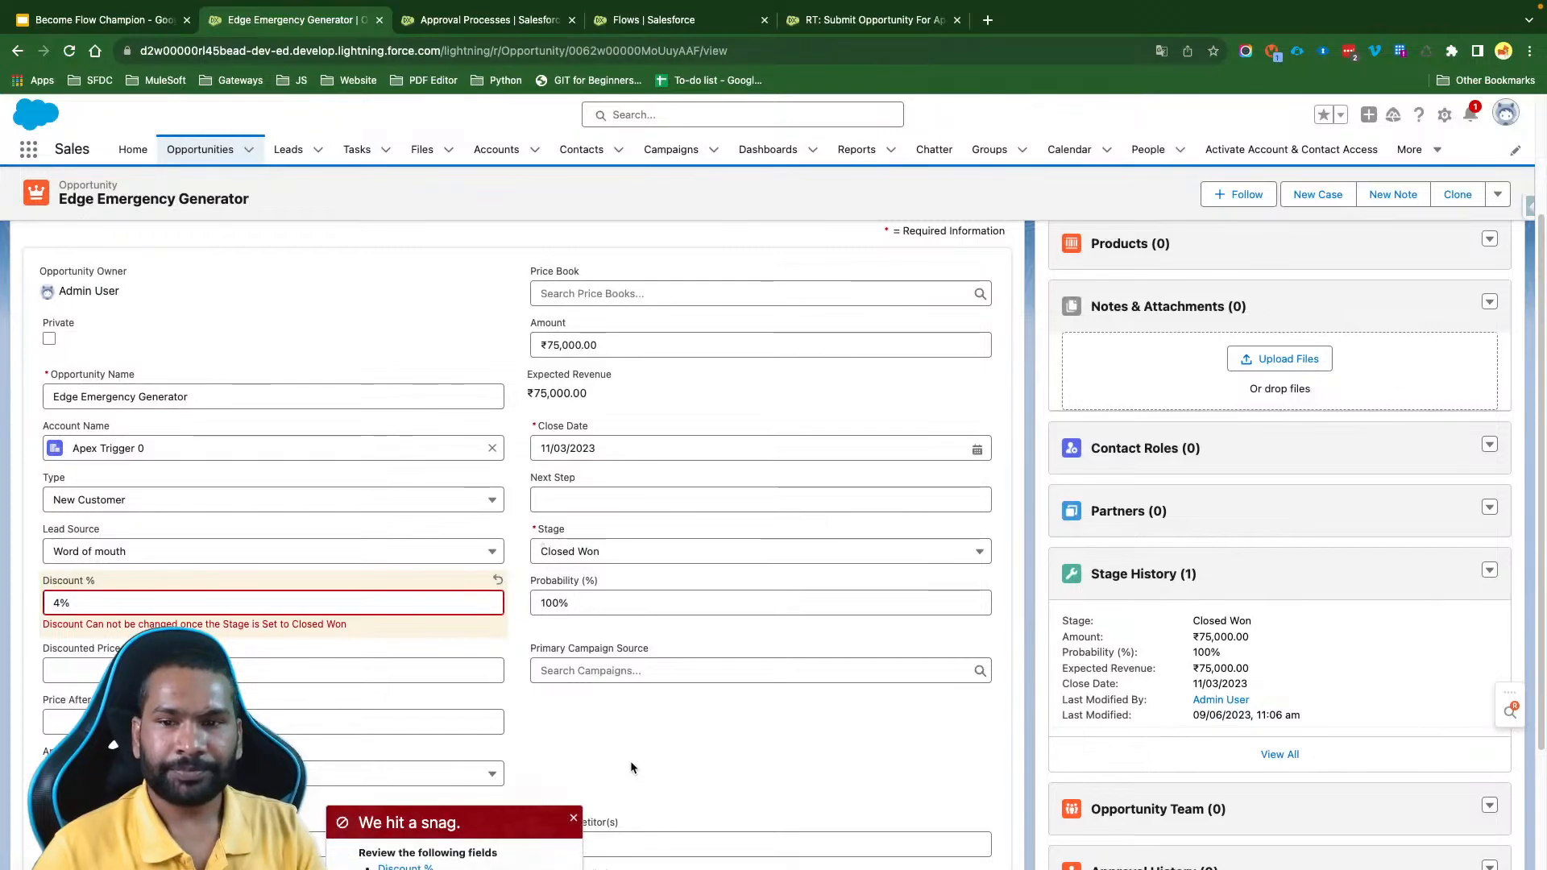
- Change the opportunity's Stage to Negotiation/Review and save the record
{"action": "left_click", "coordinate": [408, 867]}
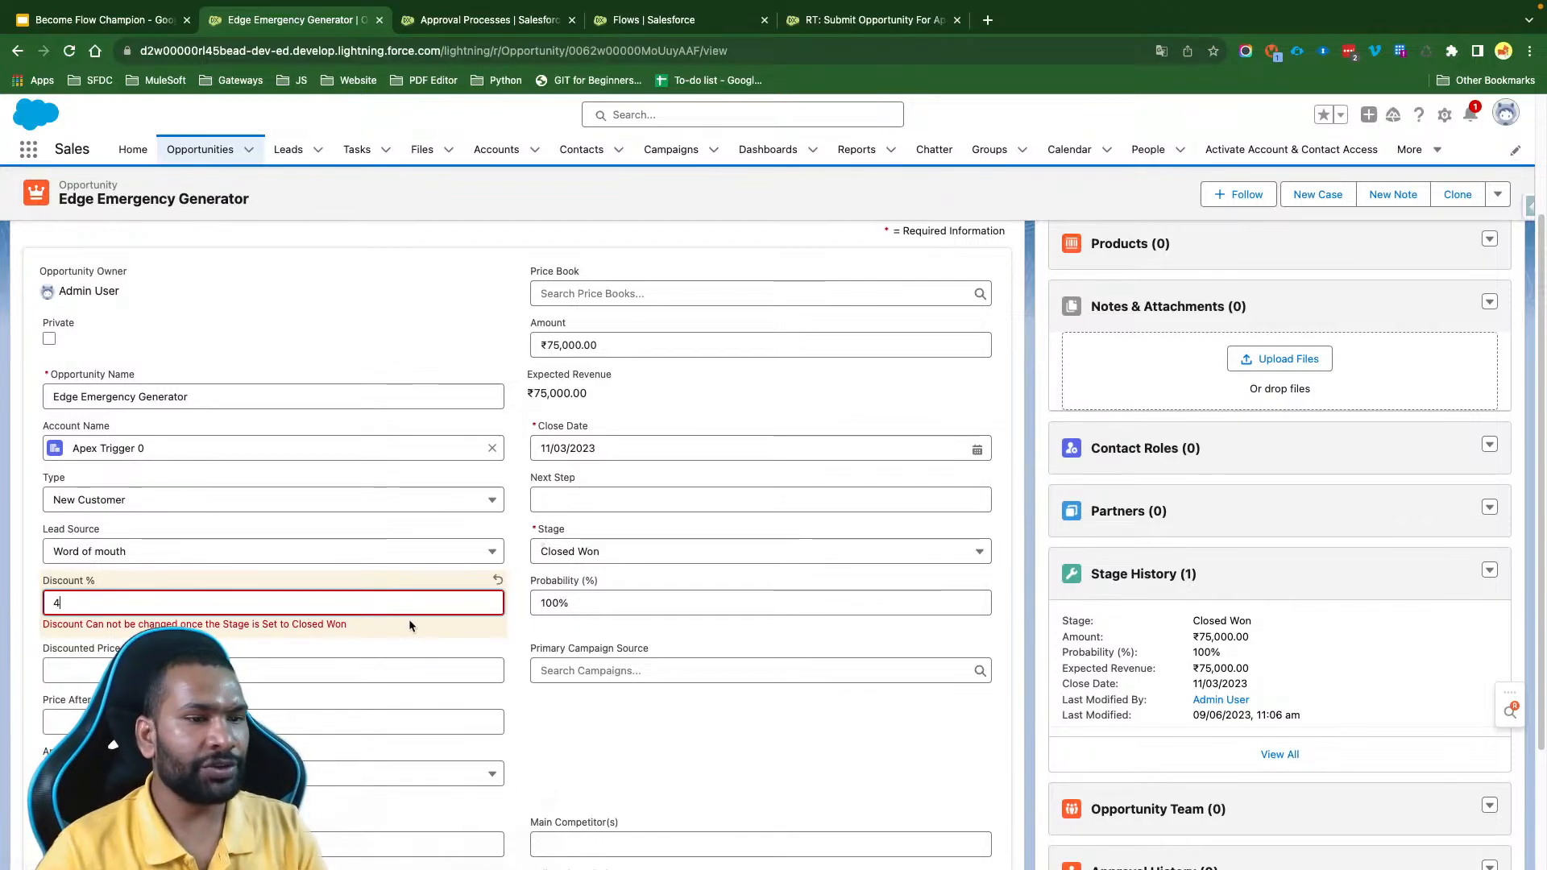
{"action": "left_click", "coordinate": [637, 552]}
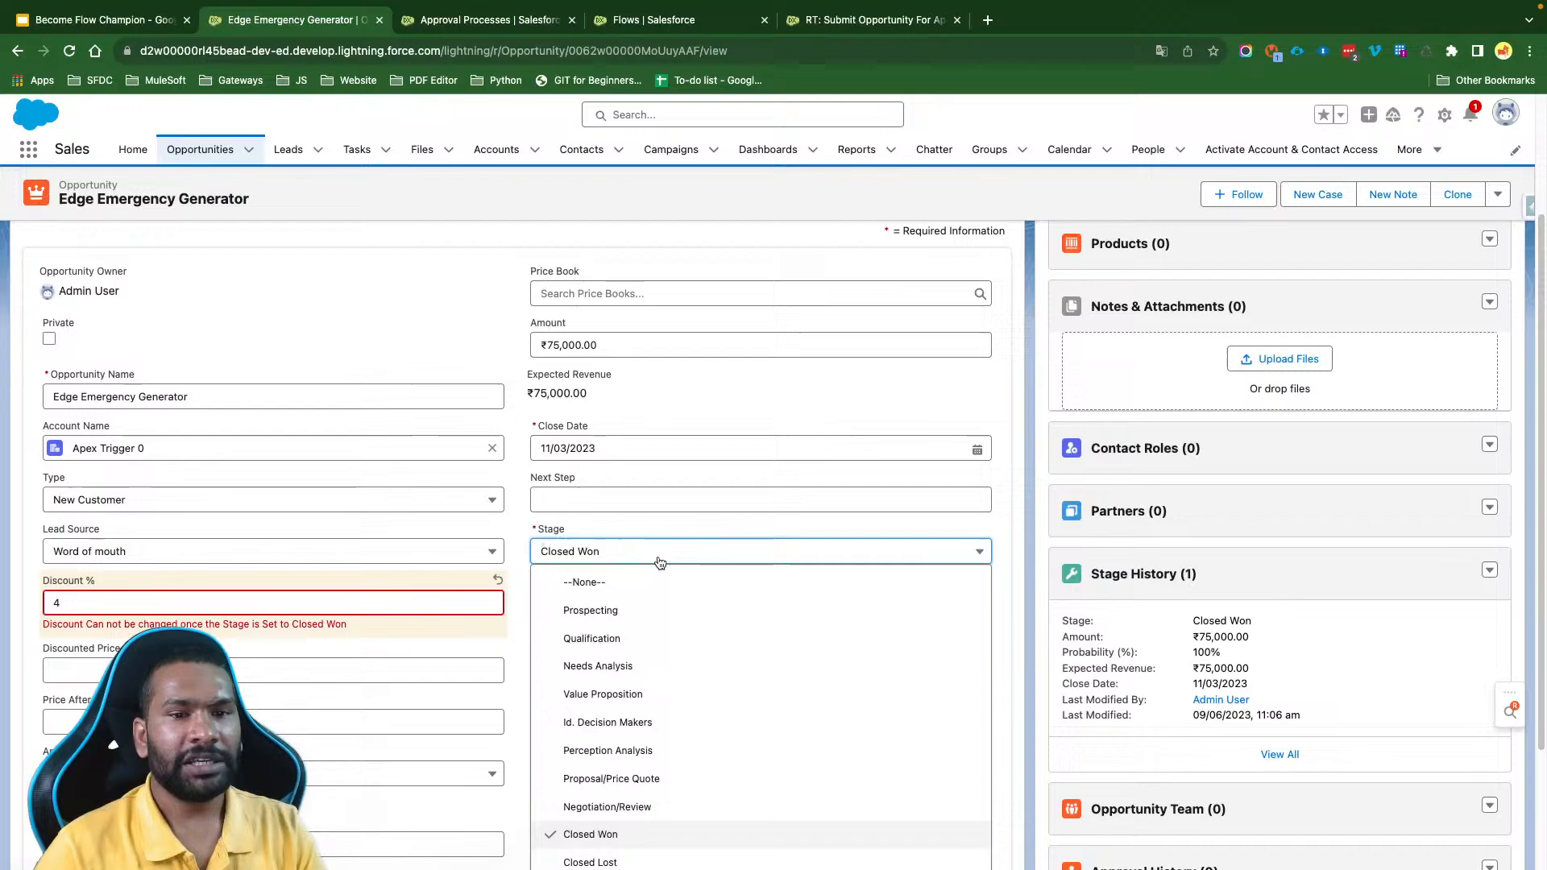
{"action": "left_click", "coordinate": [640, 800]}
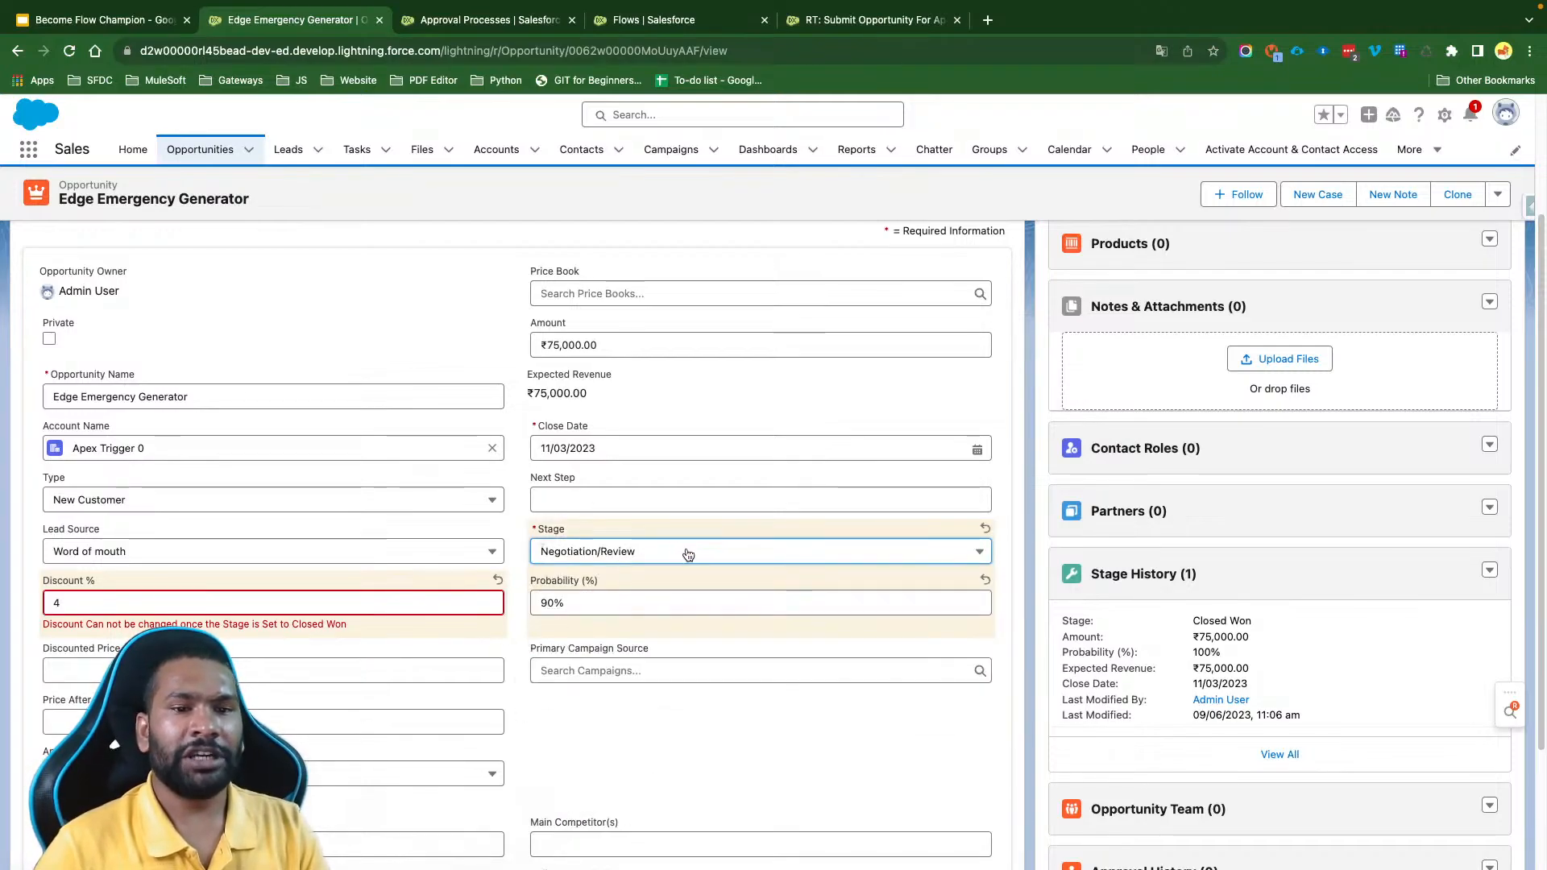
{"action": "left_click", "coordinate": [547, 868]}
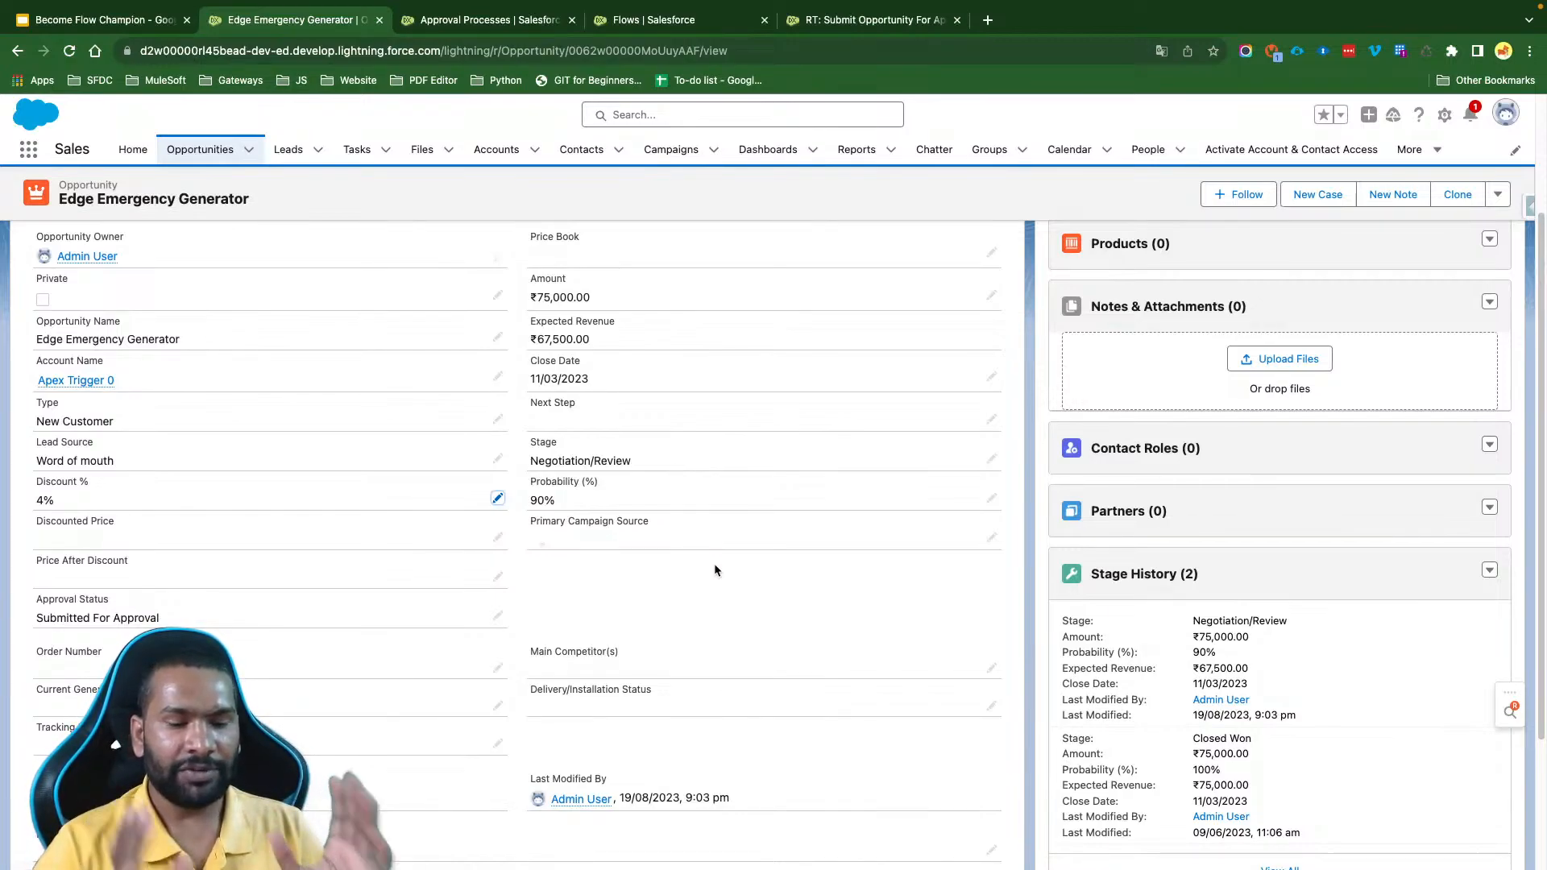
- Open the Edge Emergency Generator opportunity's full Approval History and examine the status and comments of each approval step
{"action": "scroll", "coordinate": [1299, 635], "scroll_direction": "down", "scroll_amount": 5}
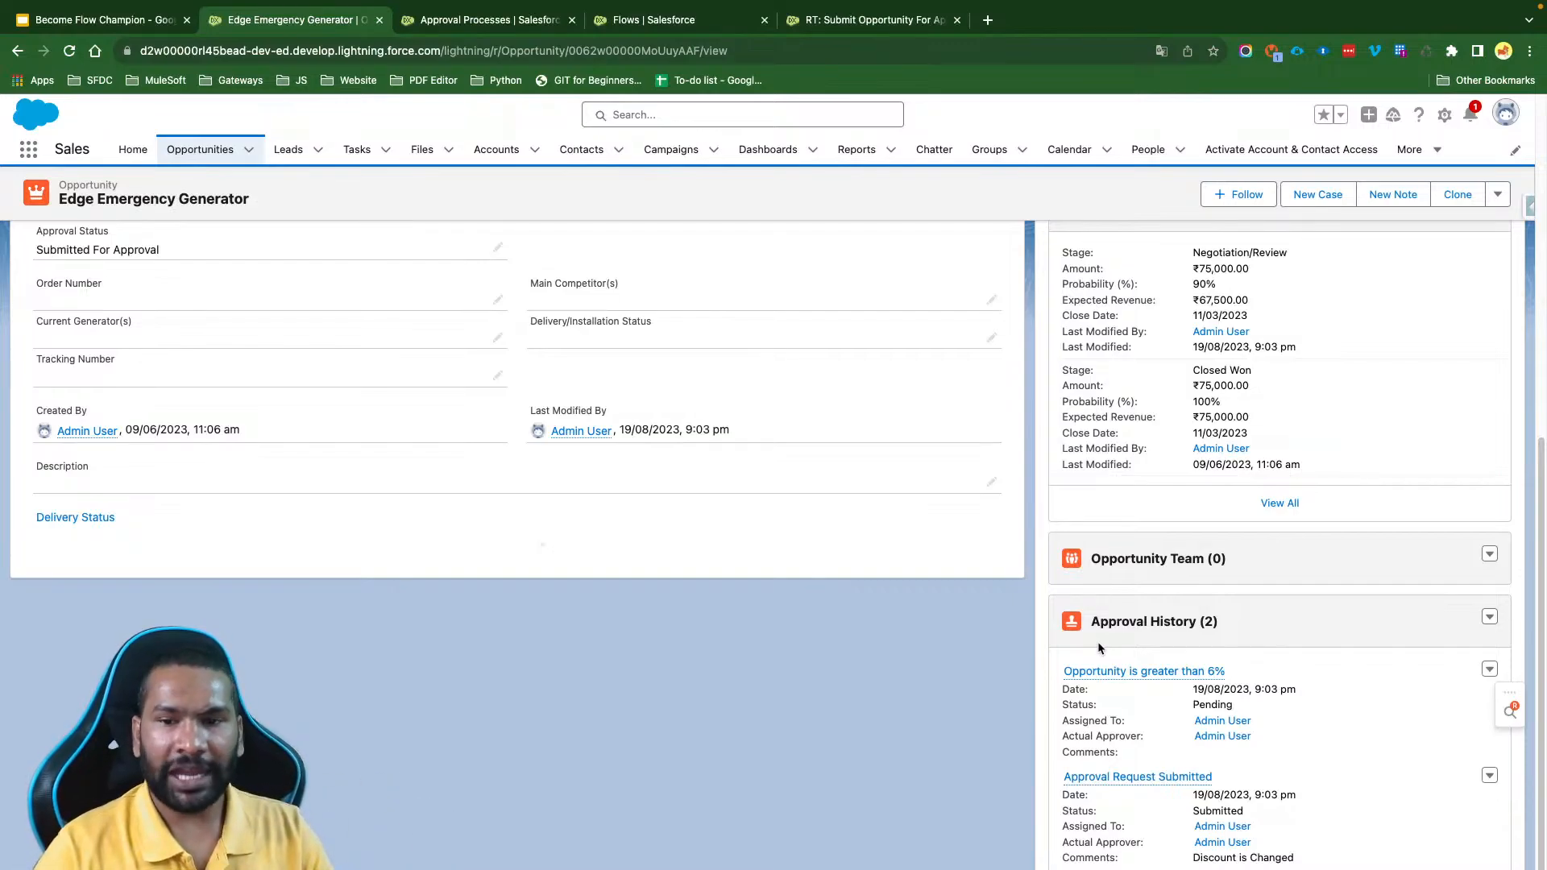
{"action": "left_click", "coordinate": [1130, 623]}
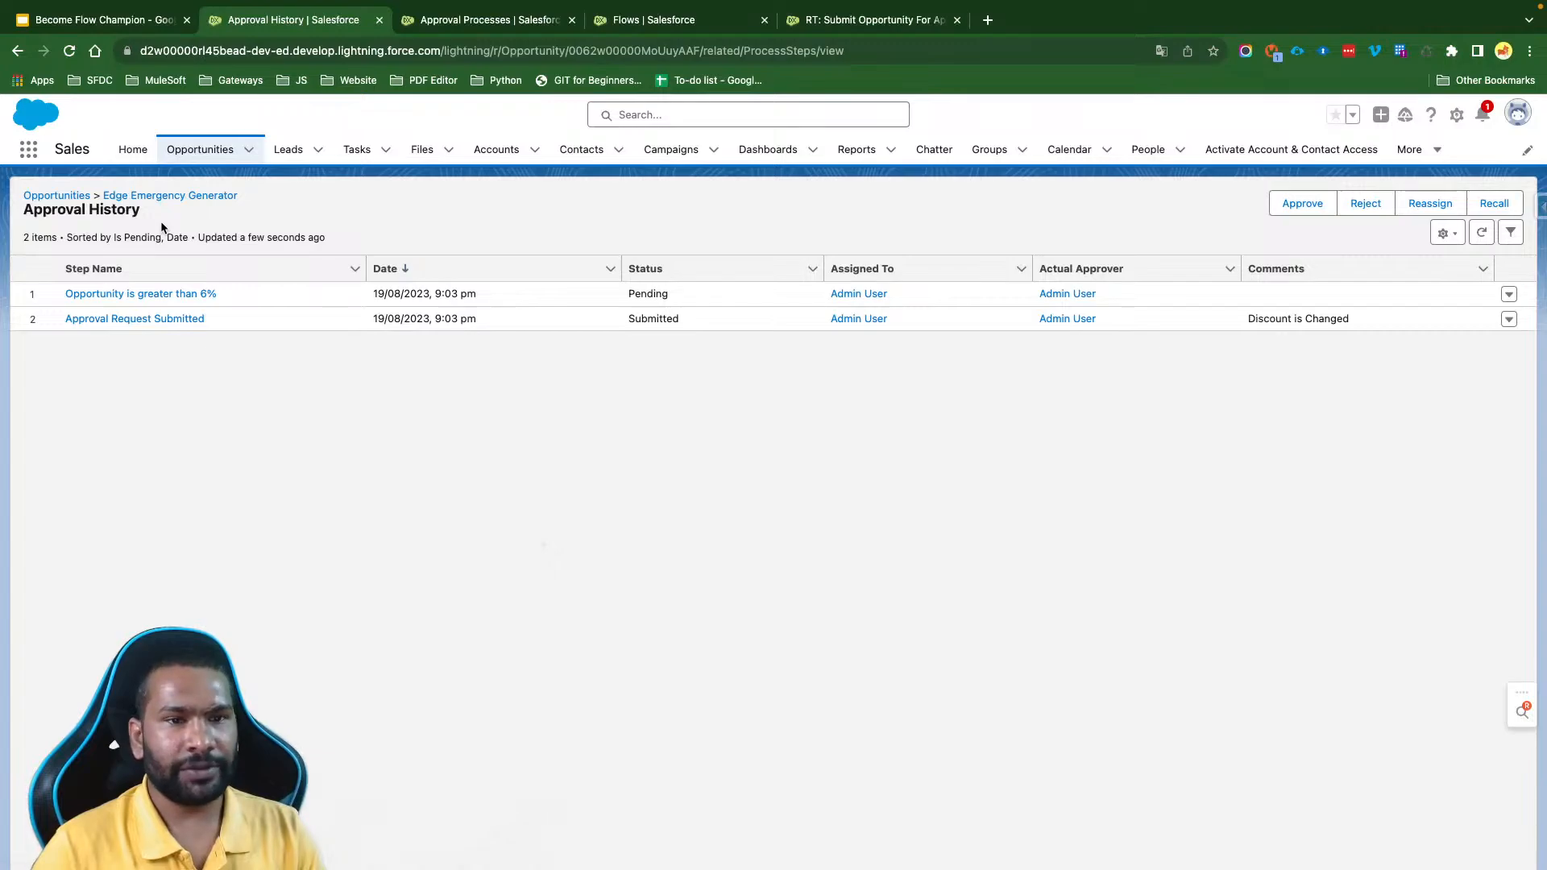
{"action": "double_click", "coordinate": [632, 317]}
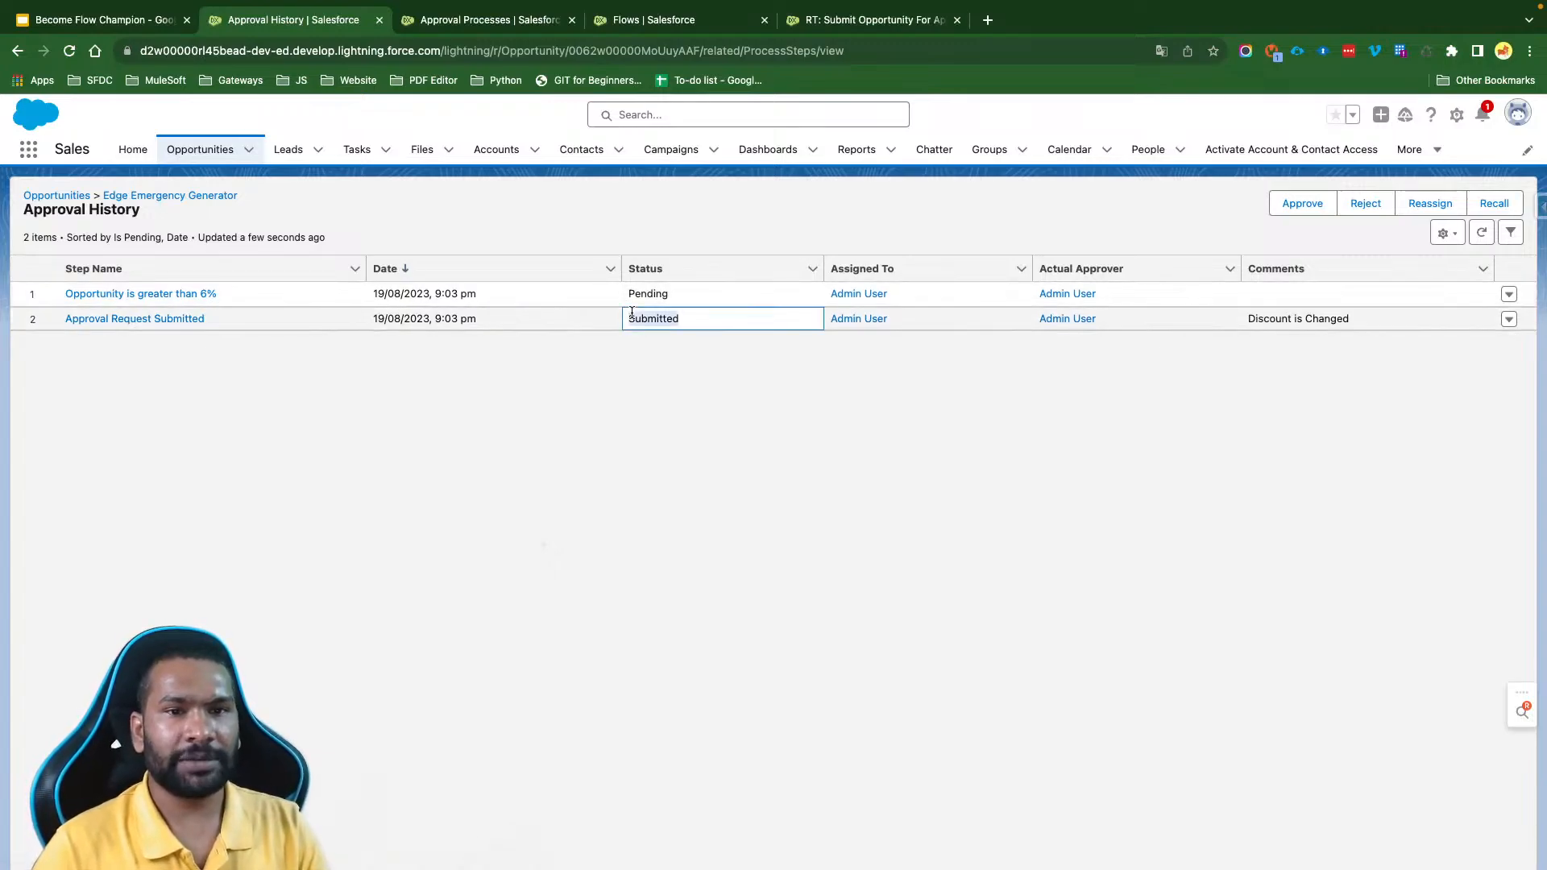
{"action": "left_click", "coordinate": [644, 296]}
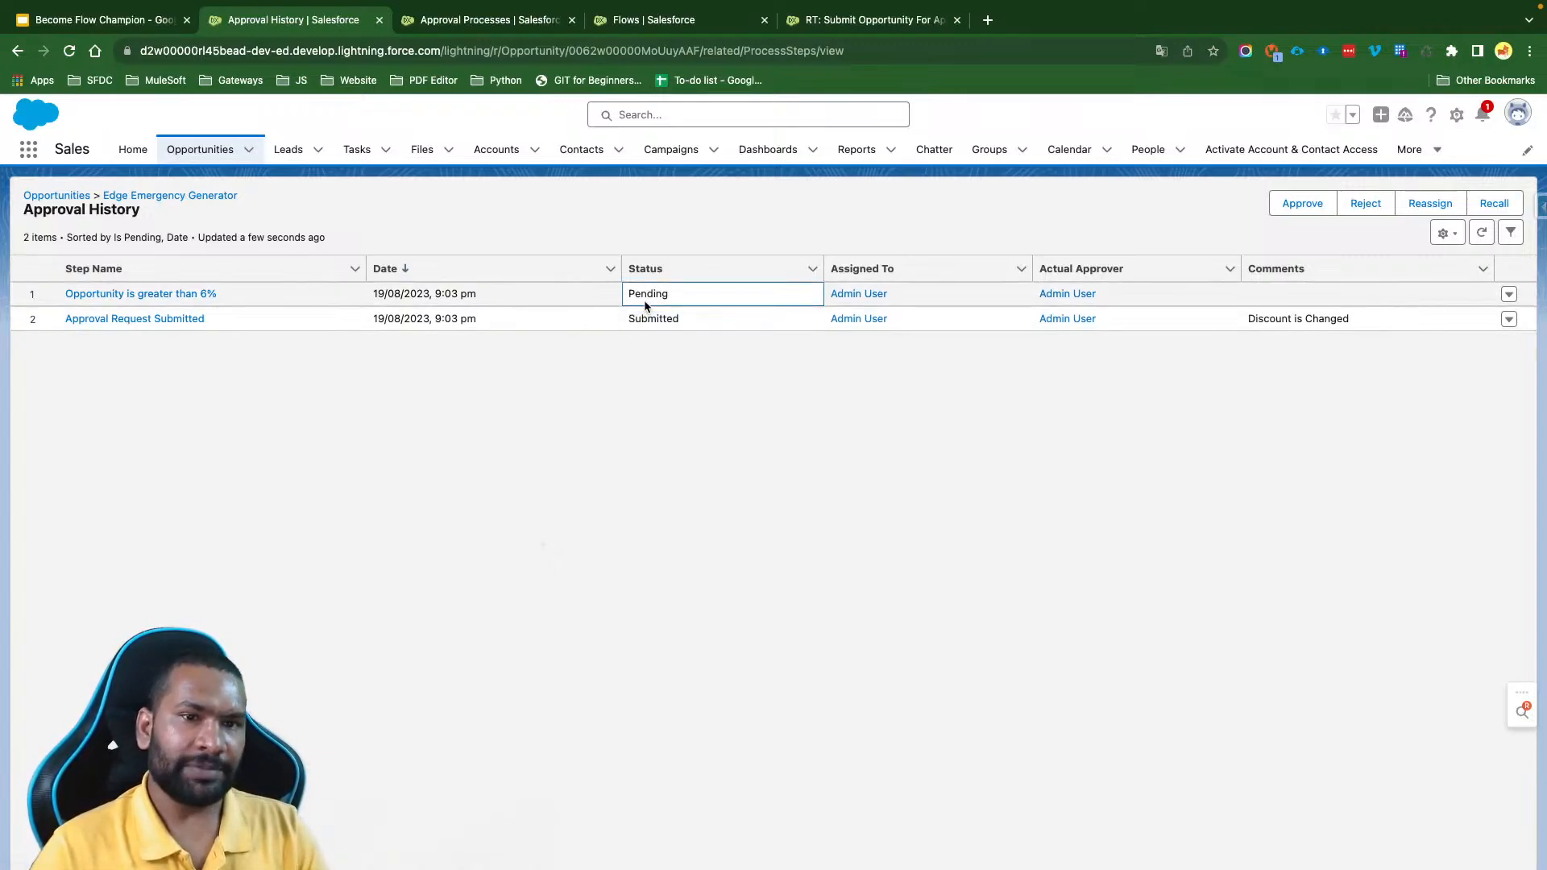
{"action": "double_click", "coordinate": [635, 294]}
{"action": "left_click", "coordinate": [691, 382]}
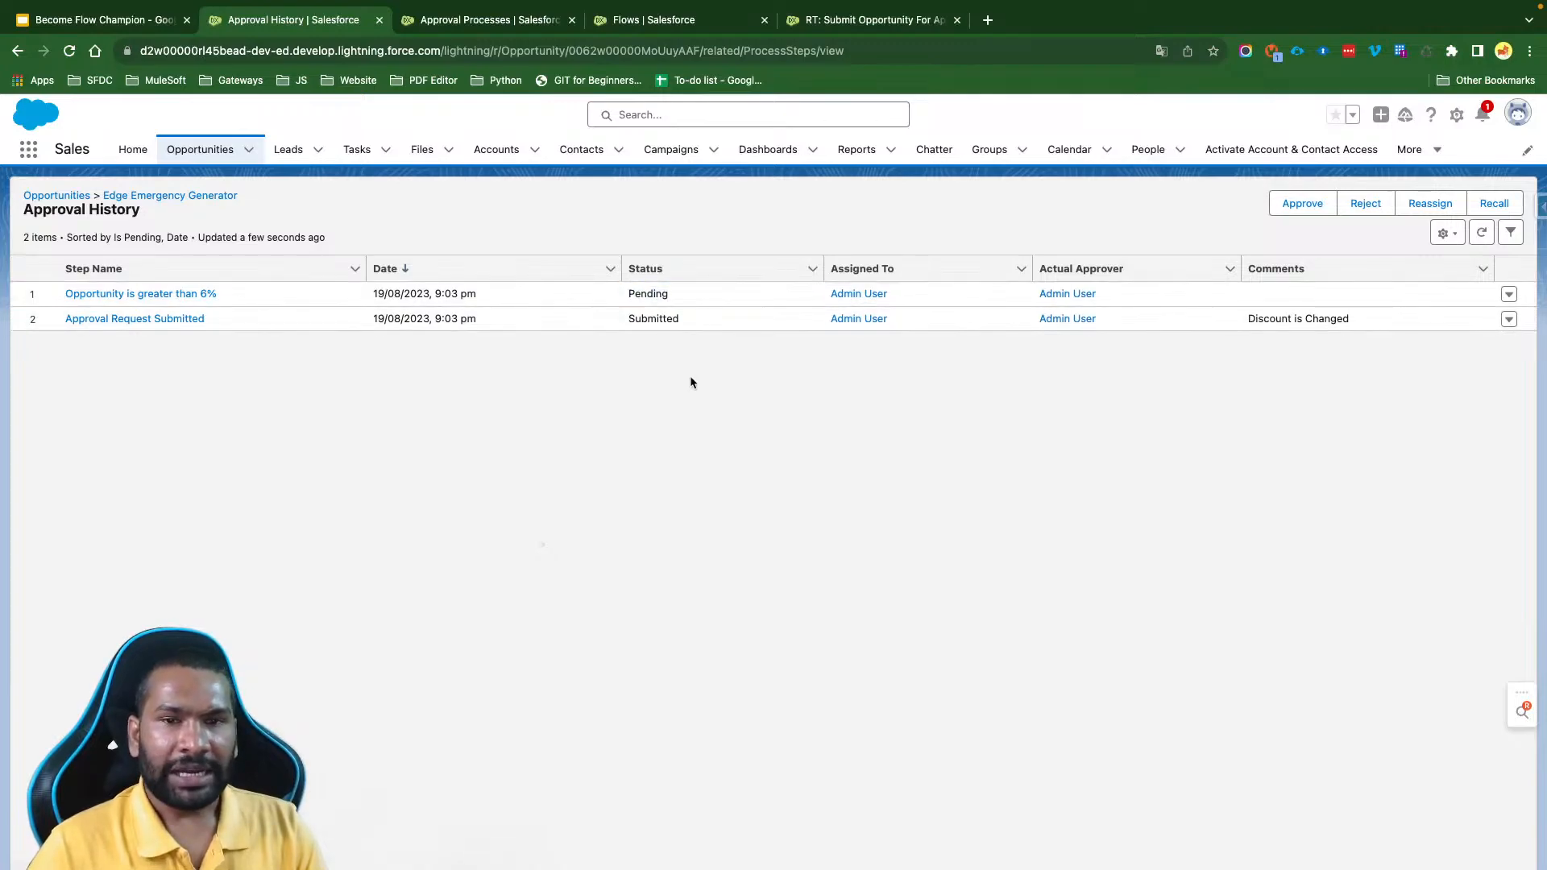
{"action": "left_click_drag", "start_coordinate": [1347, 319], "coordinate": [1249, 318]}
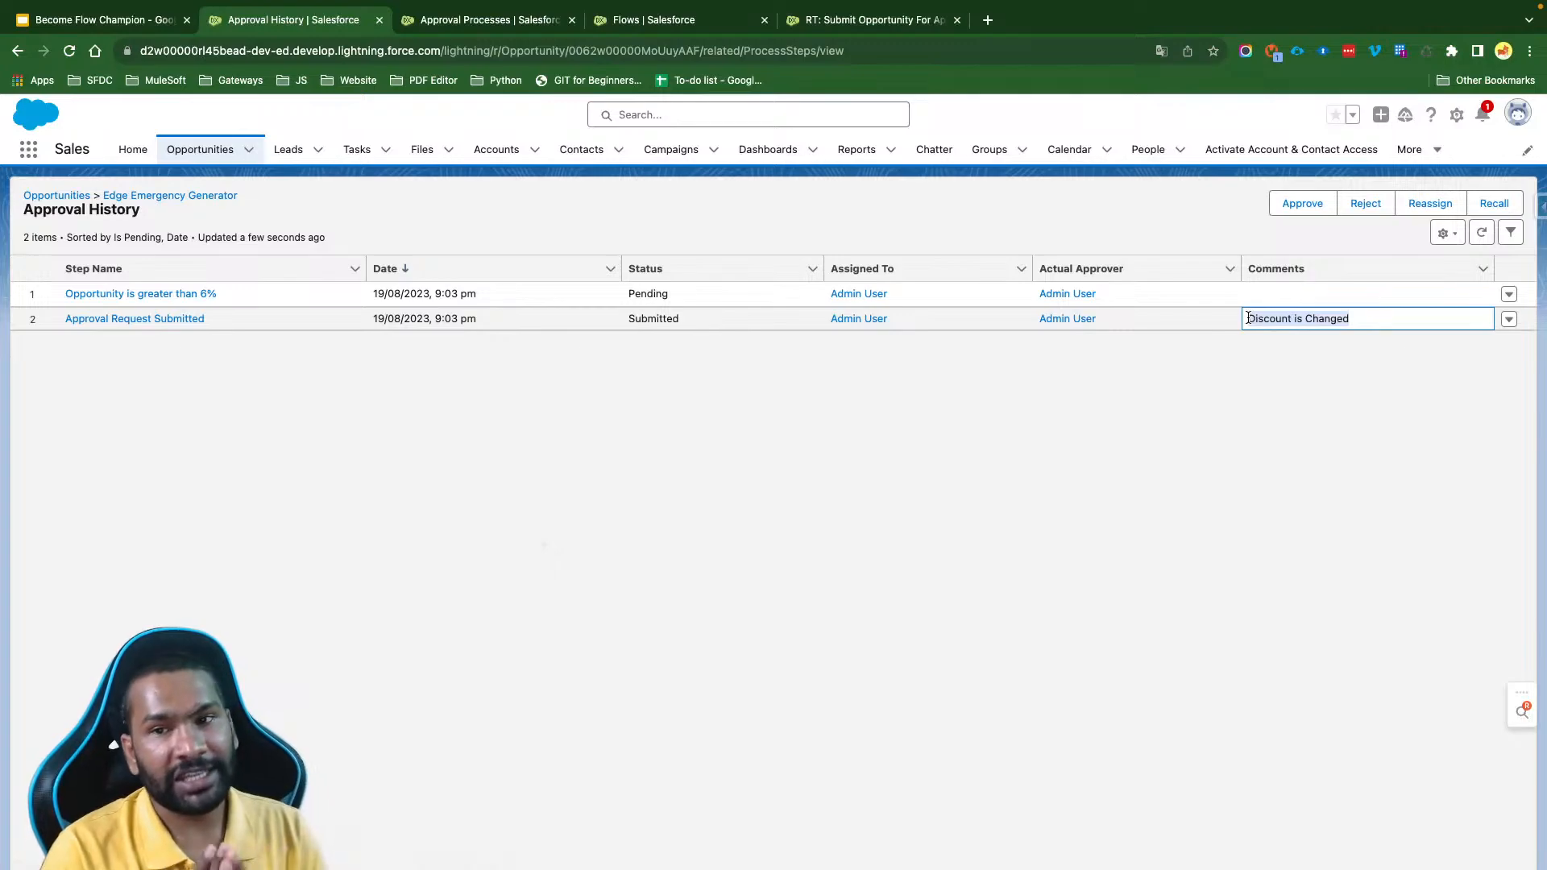
{"action": "left_click", "coordinate": [701, 428]}
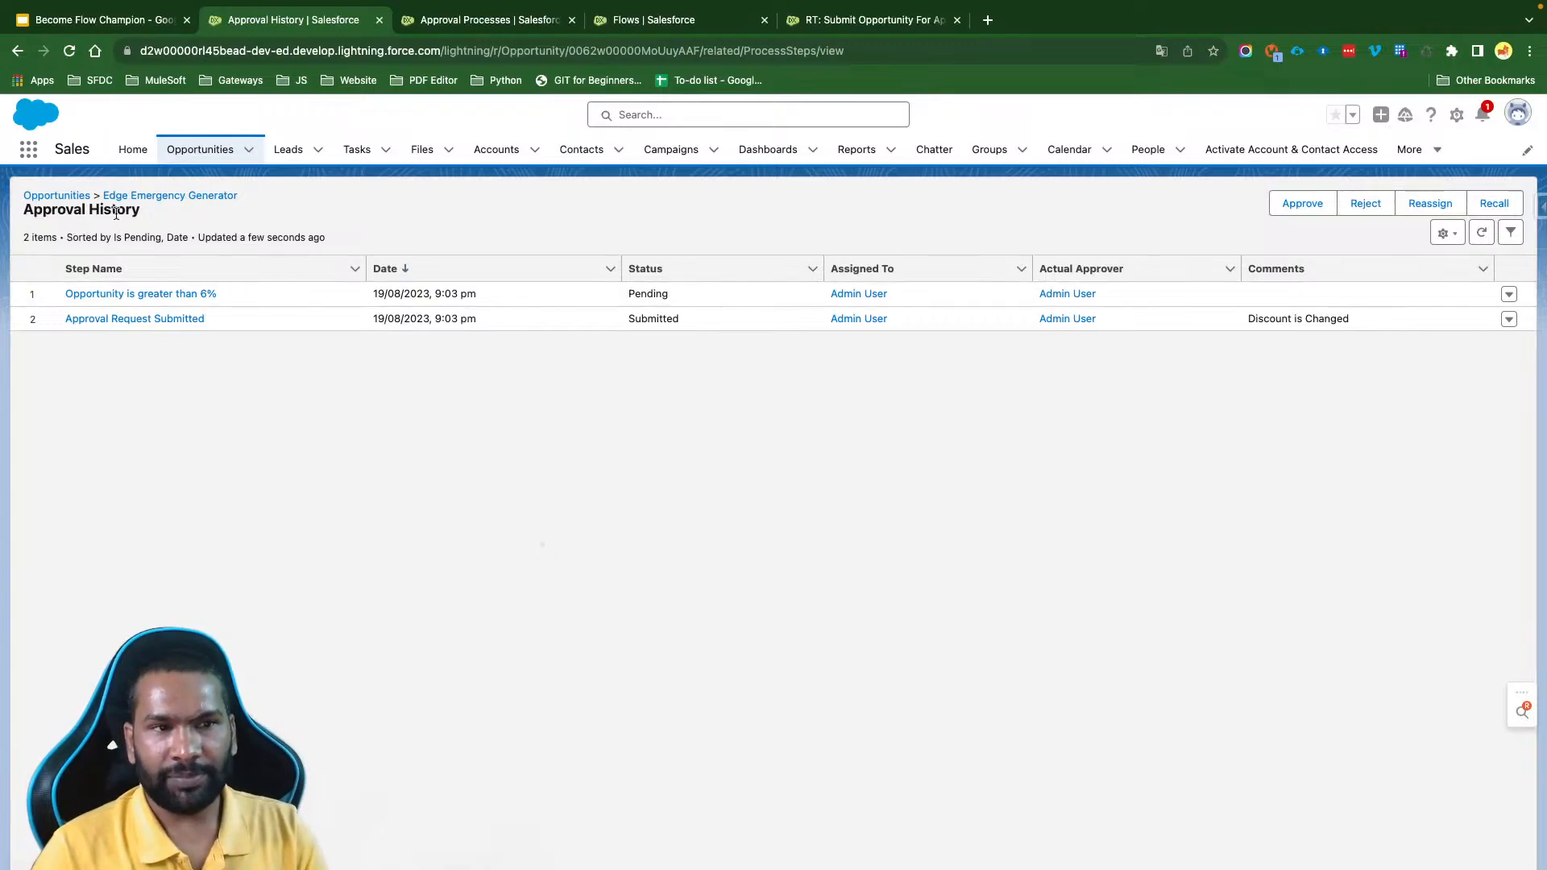
- Return to the Edge Emergency Generator opportunity, duplicate its browser tab and open the System Events list in the copy
{"action": "left_click", "coordinate": [71, 200]}
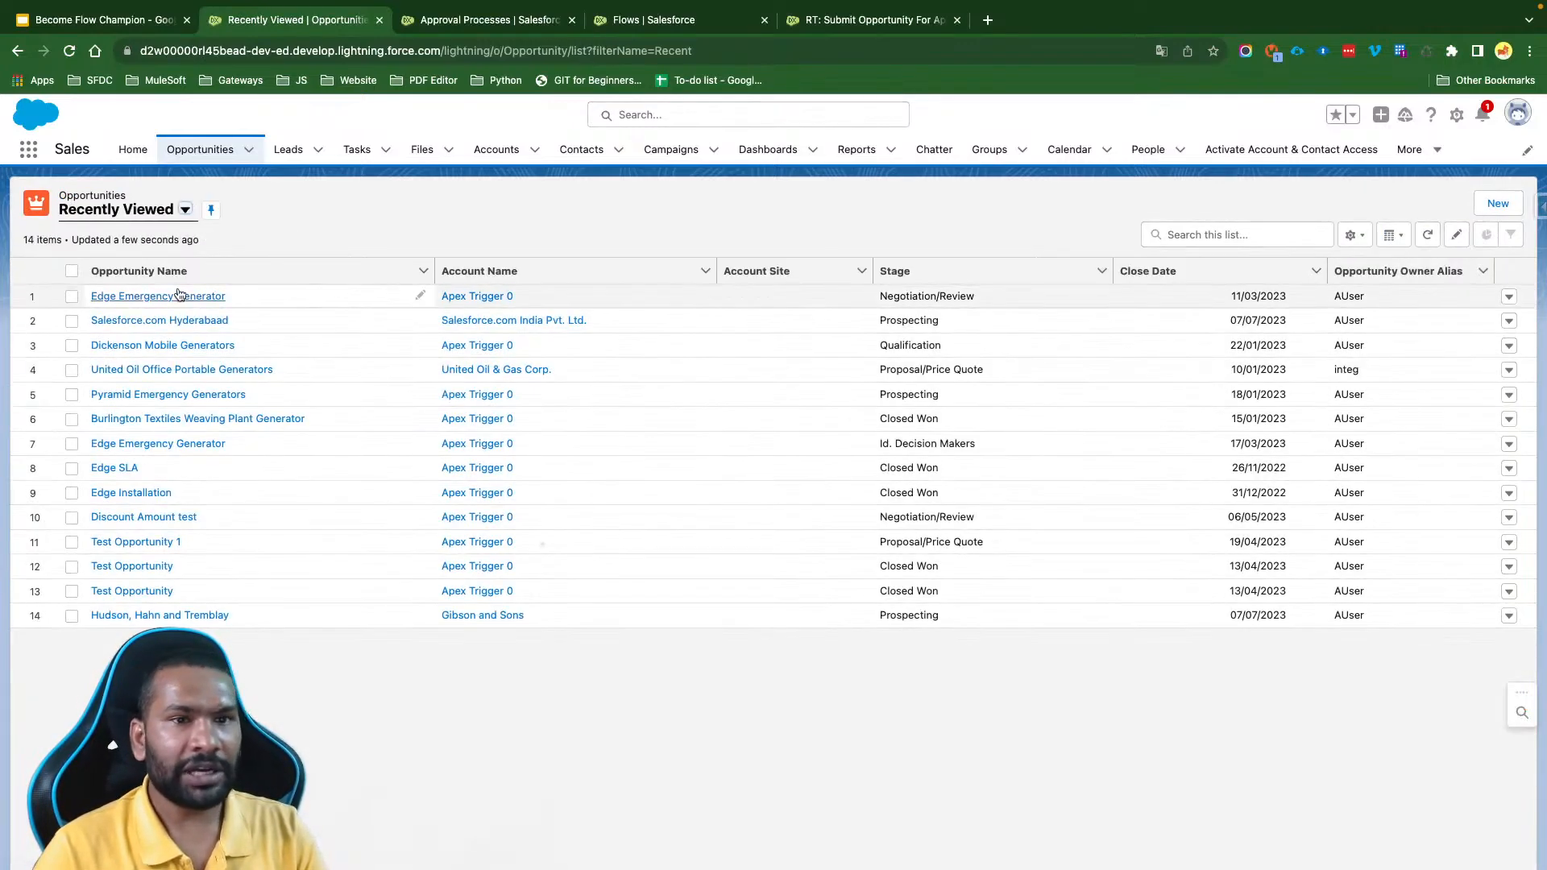
{"action": "left_click", "coordinate": [179, 296]}
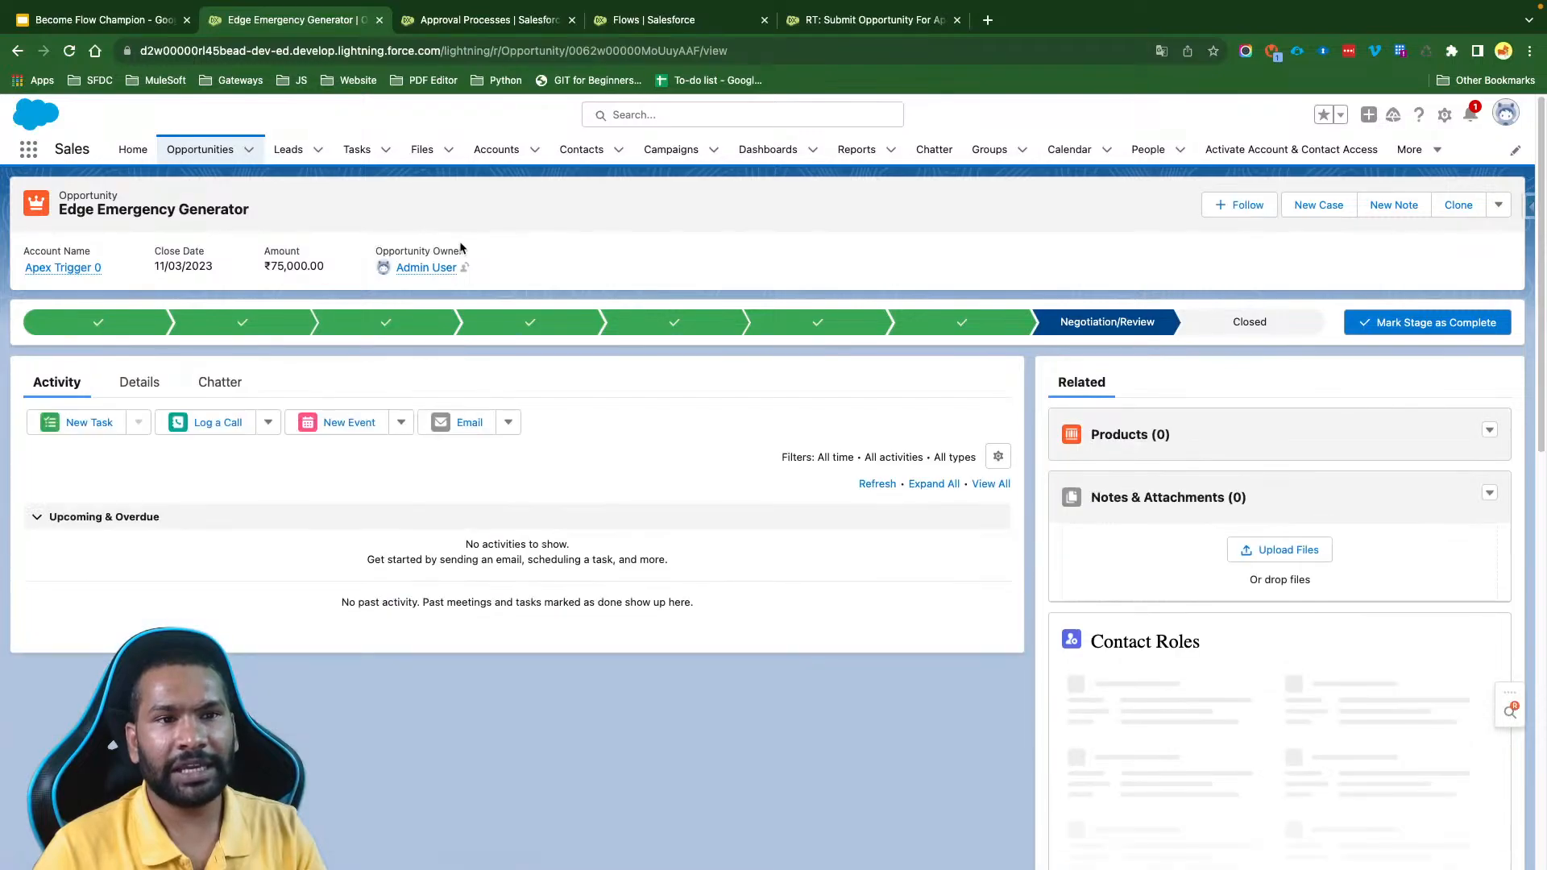
{"action": "right_click", "coordinate": [290, 35]}
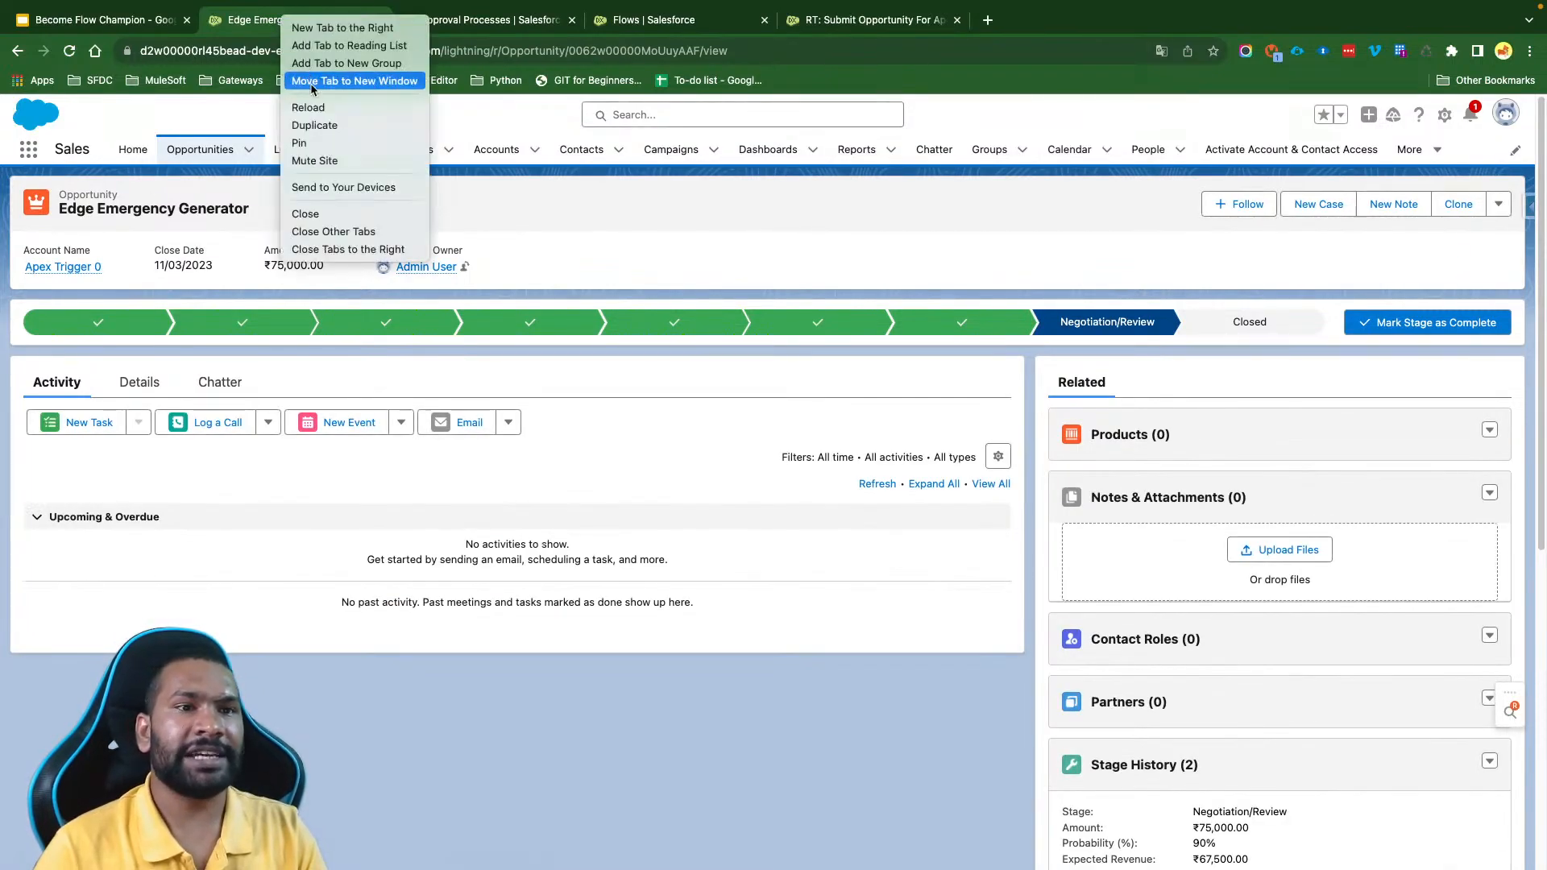
{"action": "left_click", "coordinate": [295, 127]}
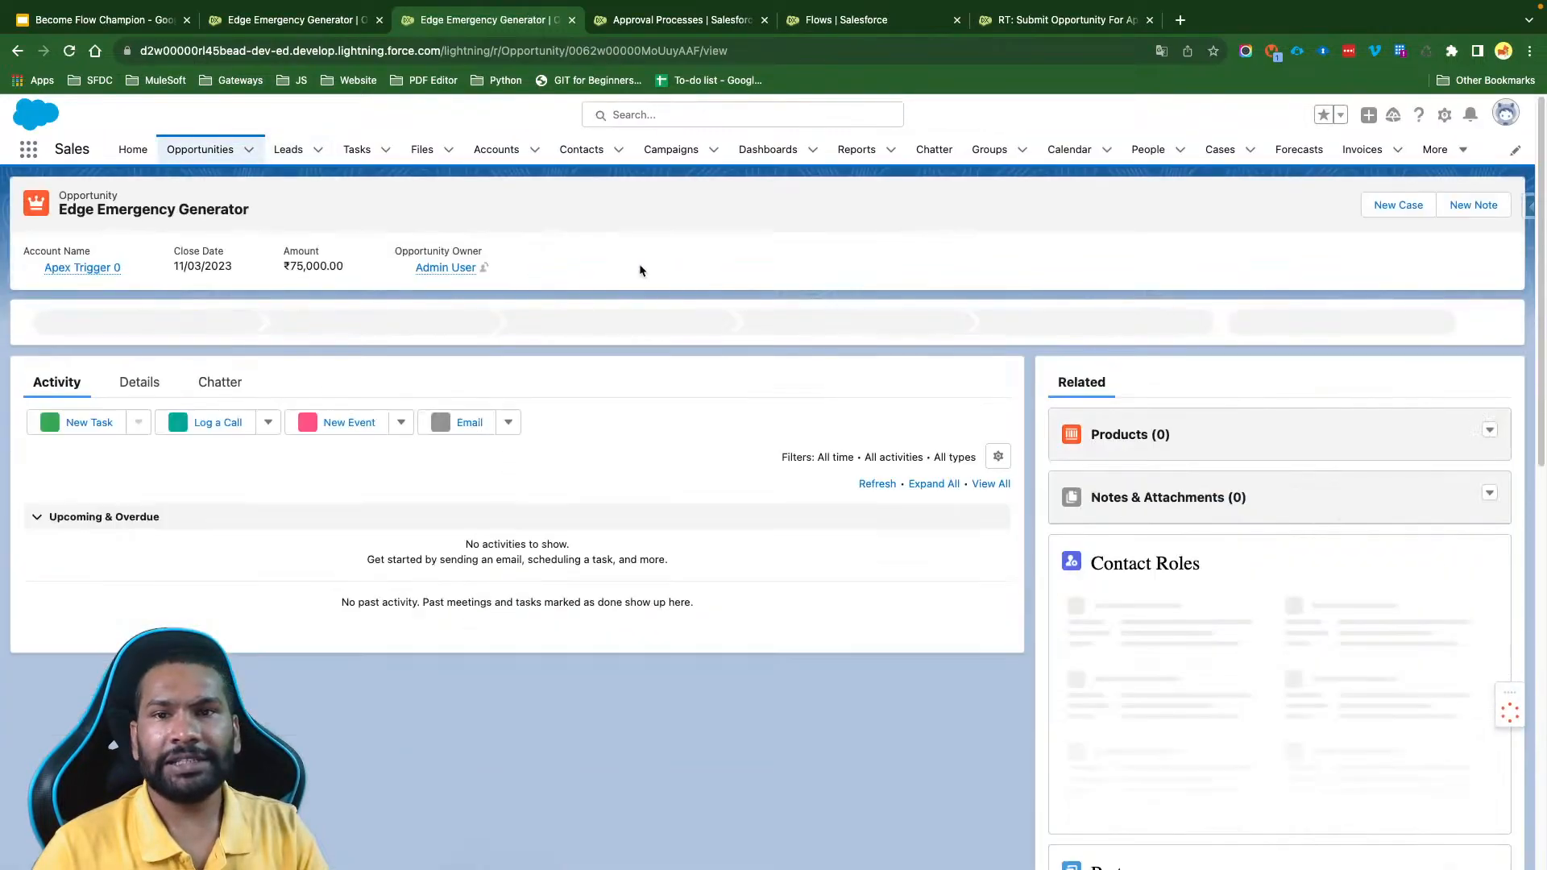
{"action": "left_click", "coordinate": [1437, 151]}
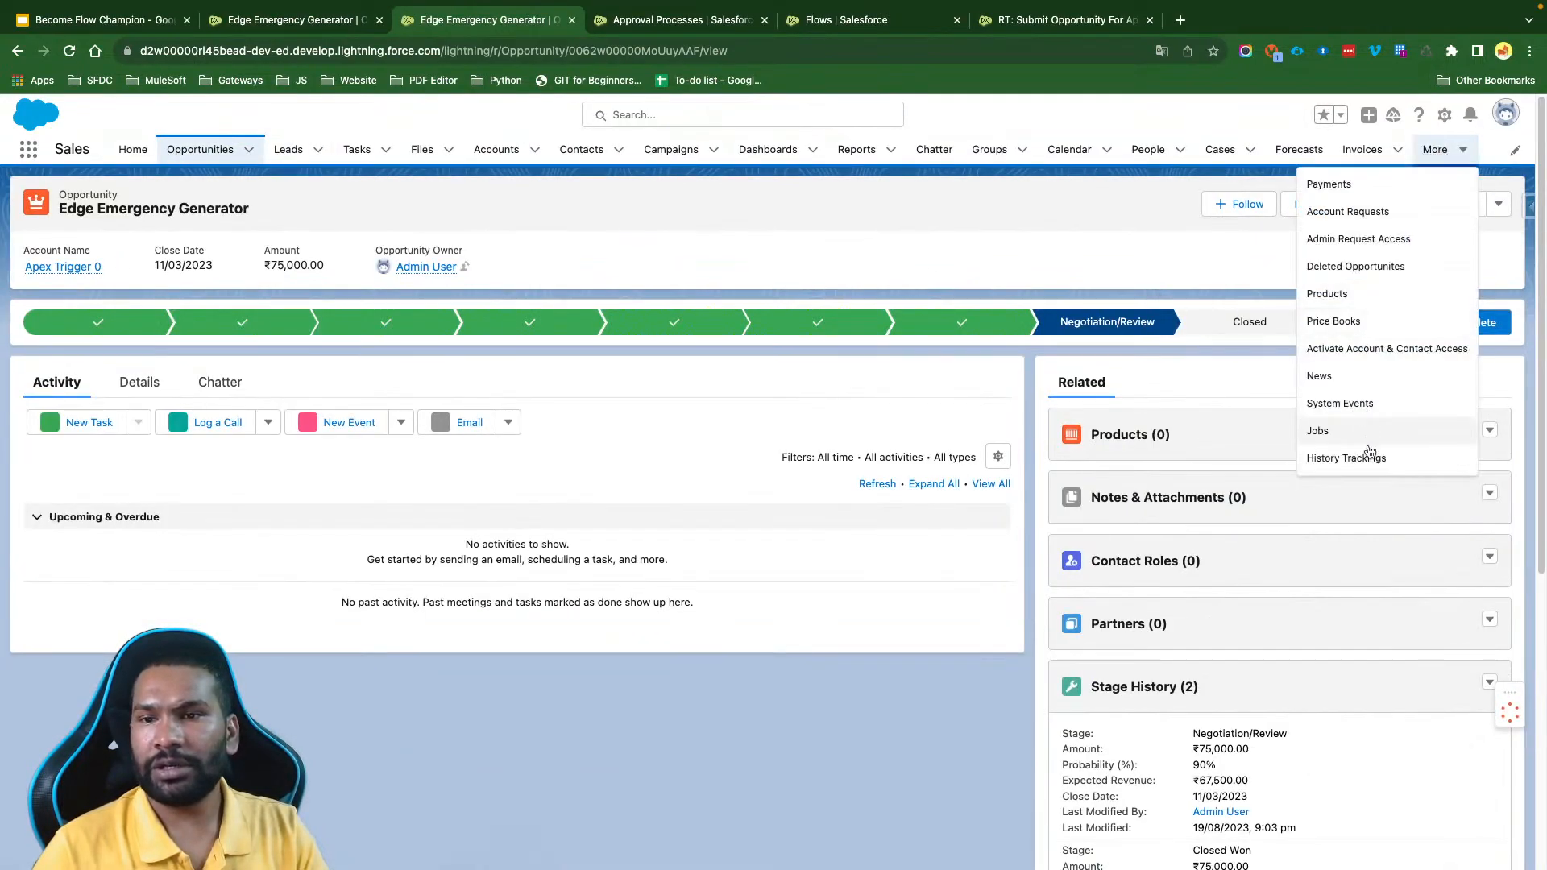
{"action": "left_click", "coordinate": [697, 286]}
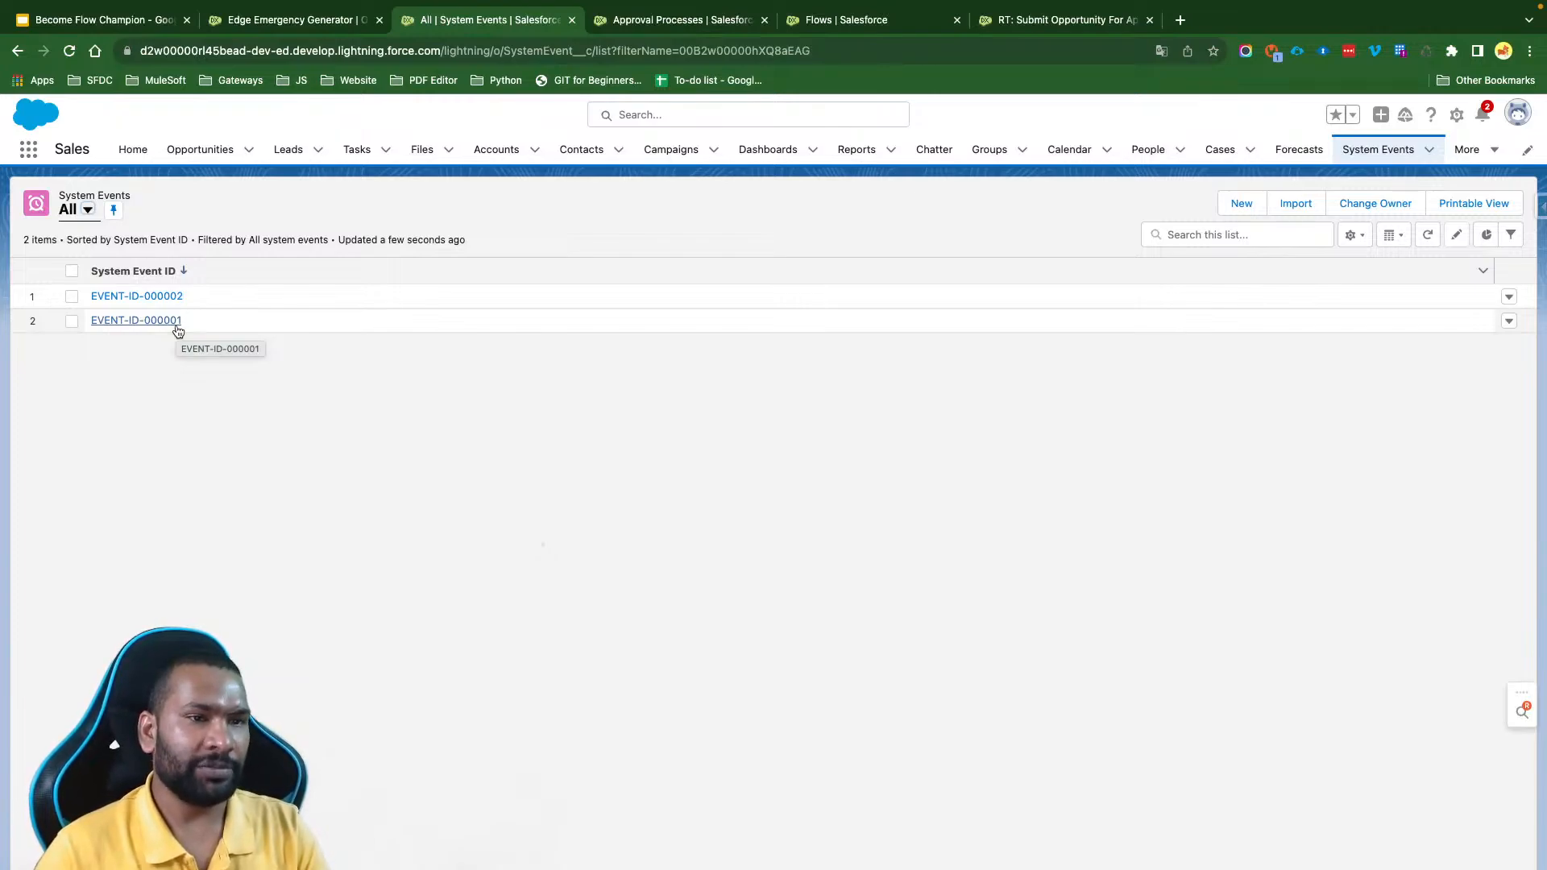
- Go back to the original opportunity tab, show its details and check the approval step's status in the Approval History
{"action": "left_click", "coordinate": [284, 22]}
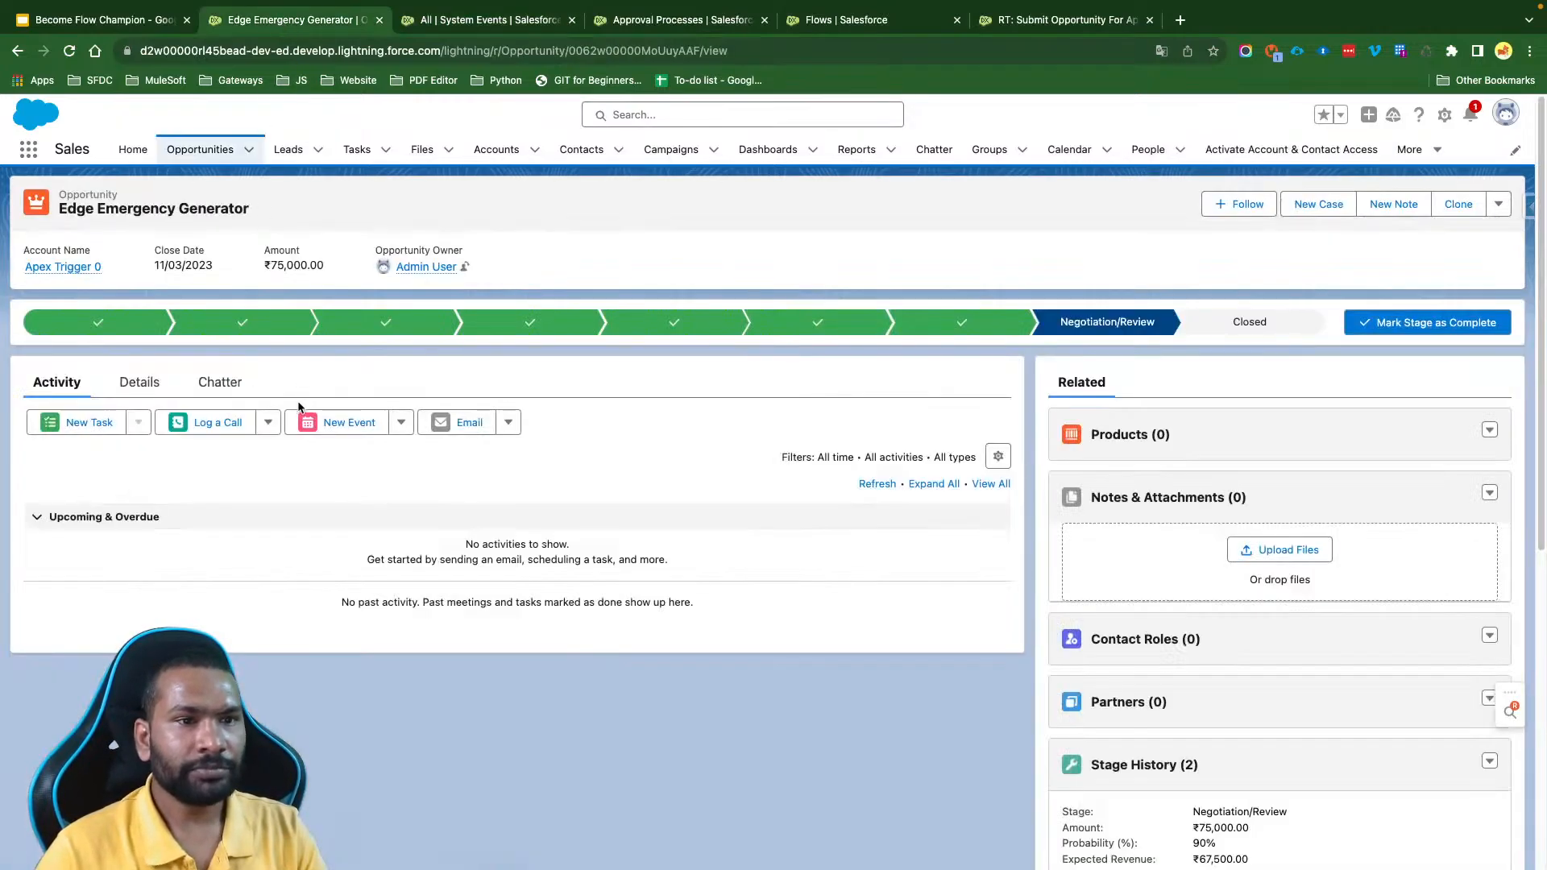
{"action": "left_click", "coordinate": [138, 382]}
{"action": "scroll", "coordinate": [1114, 470], "scroll_direction": "down", "scroll_amount": 10}
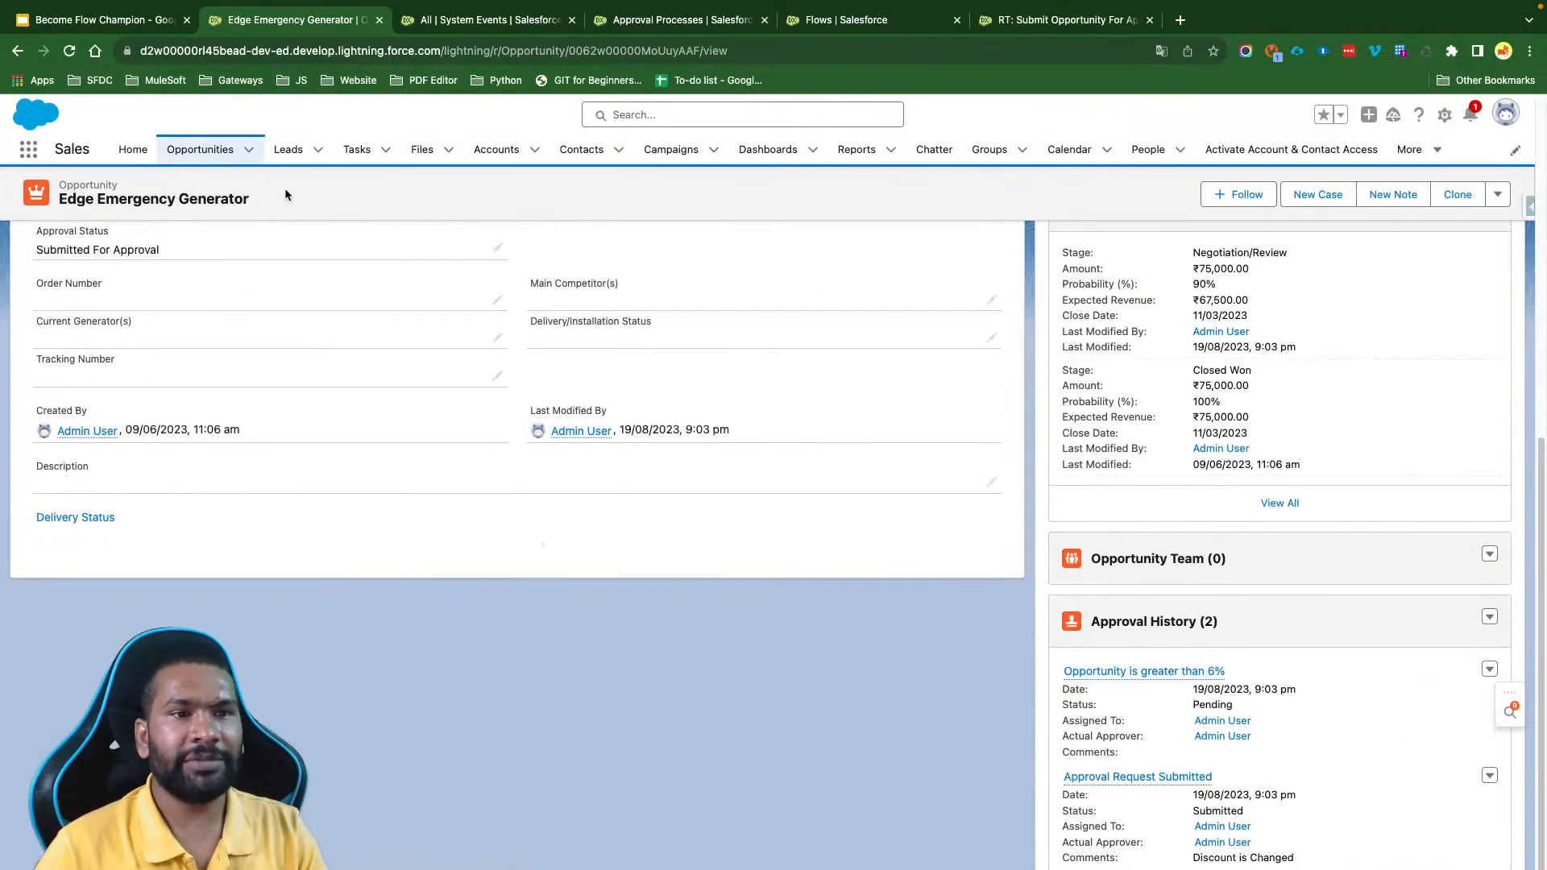
{"action": "left_click_drag", "start_coordinate": [1229, 619], "coordinate": [1094, 621]}
{"action": "left_click", "coordinate": [980, 684]}
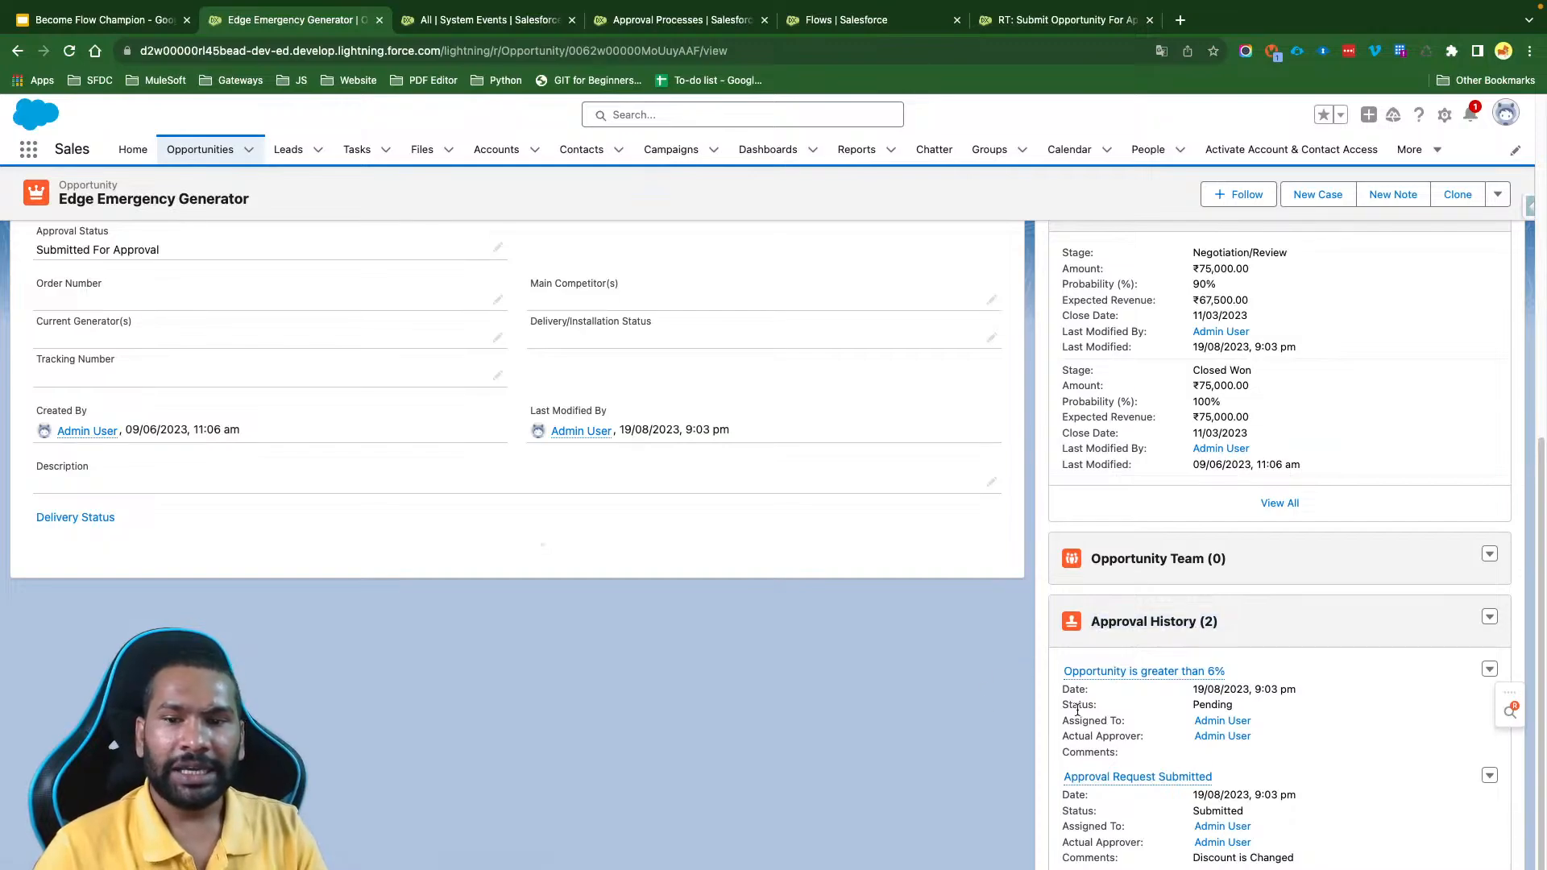
{"action": "double_click", "coordinate": [1213, 708]}
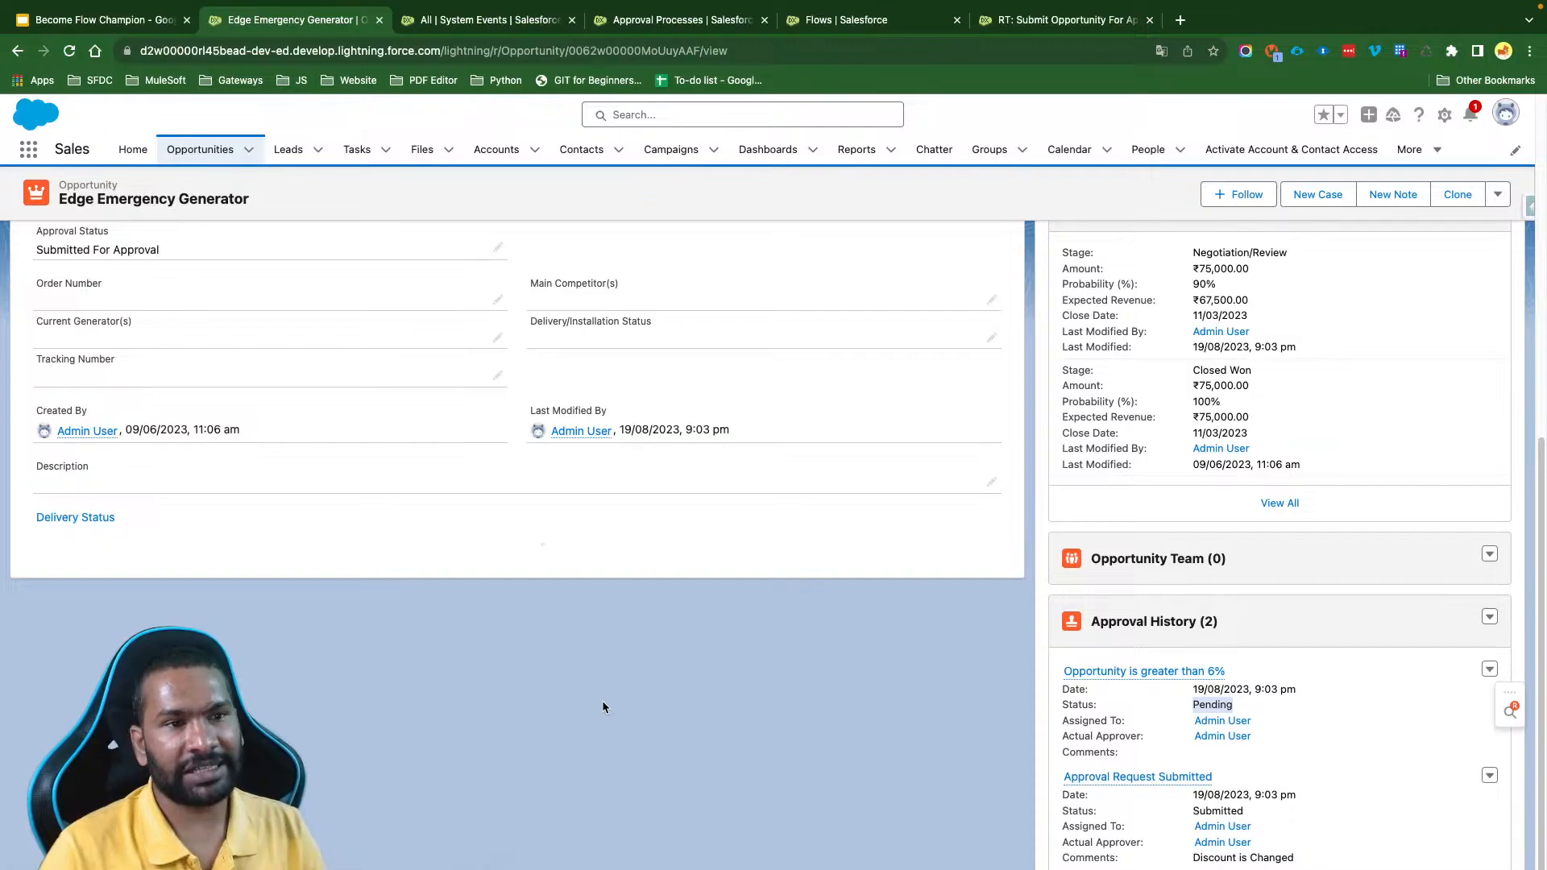
- Set the Edge Emergency Generator opportunity's Discount % to 5% and save the record
{"action": "scroll", "coordinate": [603, 708], "scroll_direction": "up", "scroll_amount": 4}
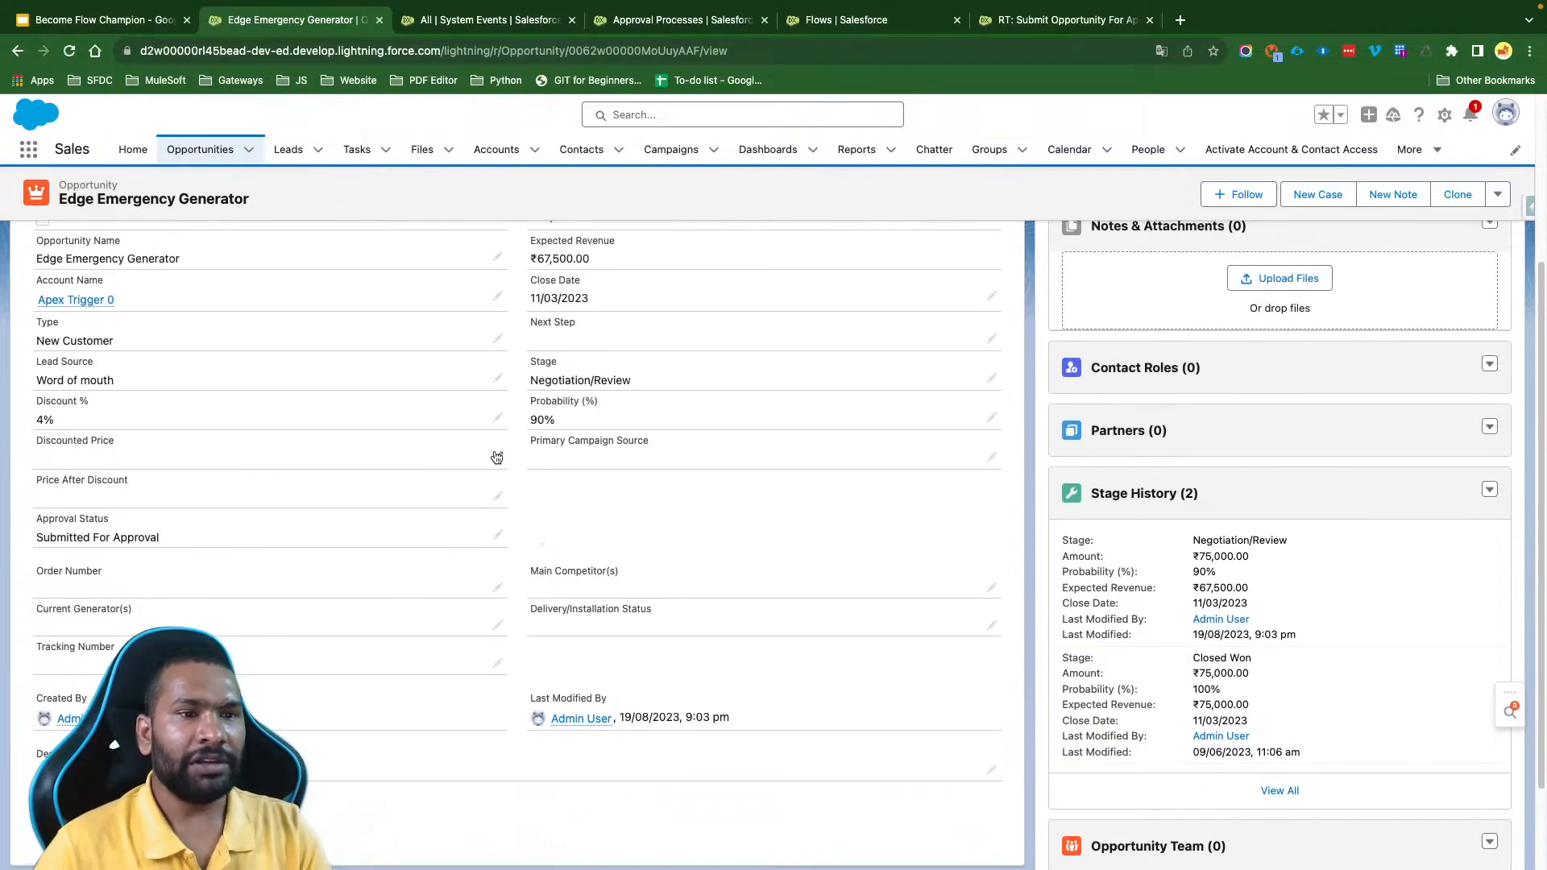
{"action": "left_click", "coordinate": [497, 418]}
{"action": "key", "text": "BackSpace"}
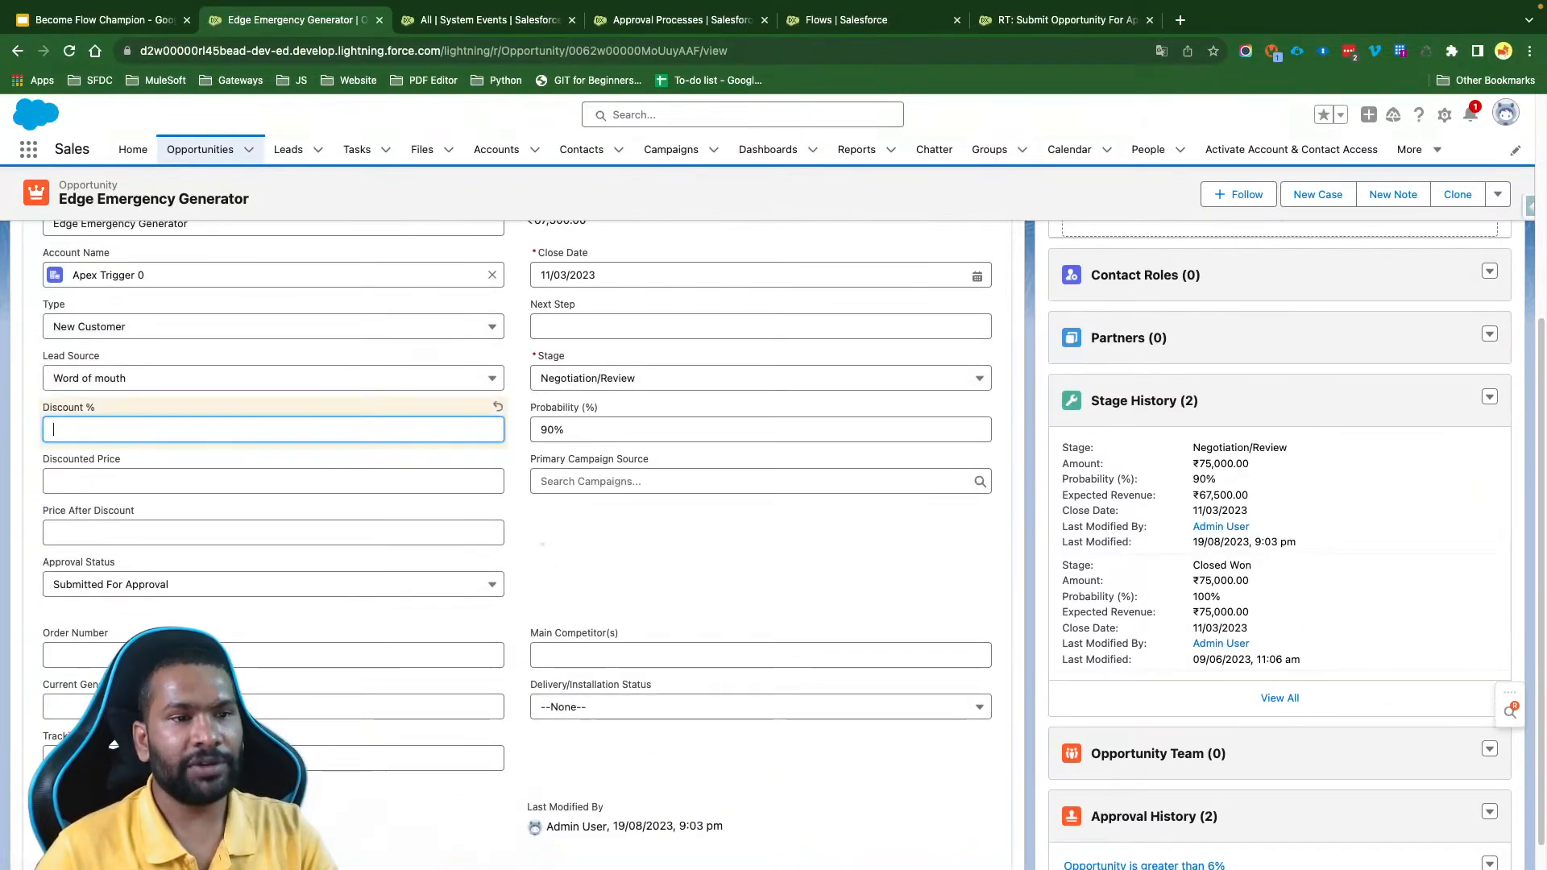
{"action": "type", "text": "5"}
{"action": "left_click", "coordinate": [568, 530]}
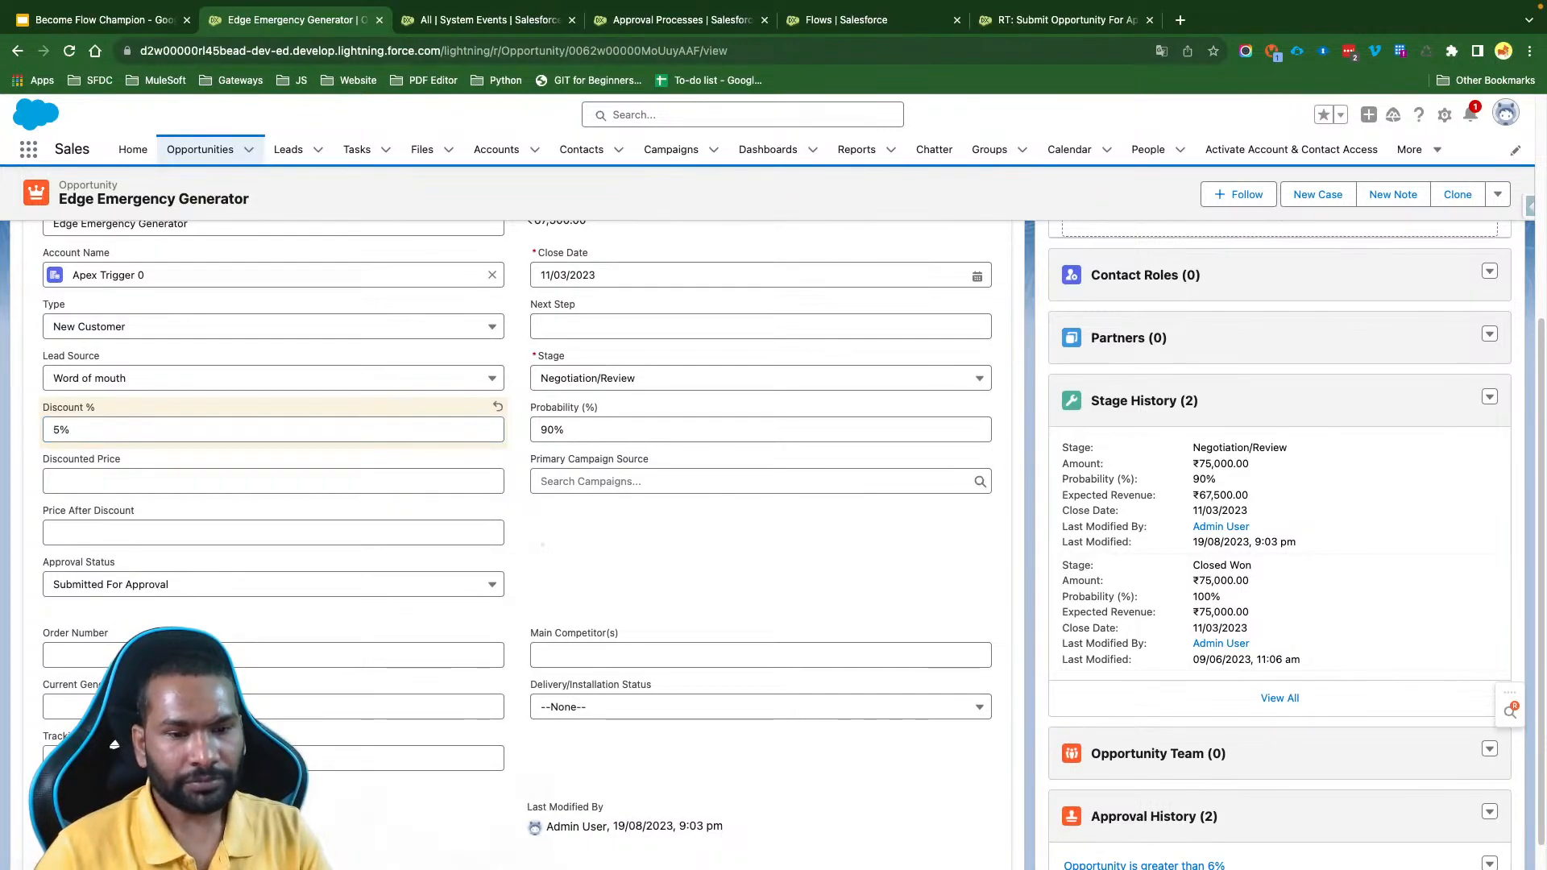
{"action": "left_click", "coordinate": [543, 869]}
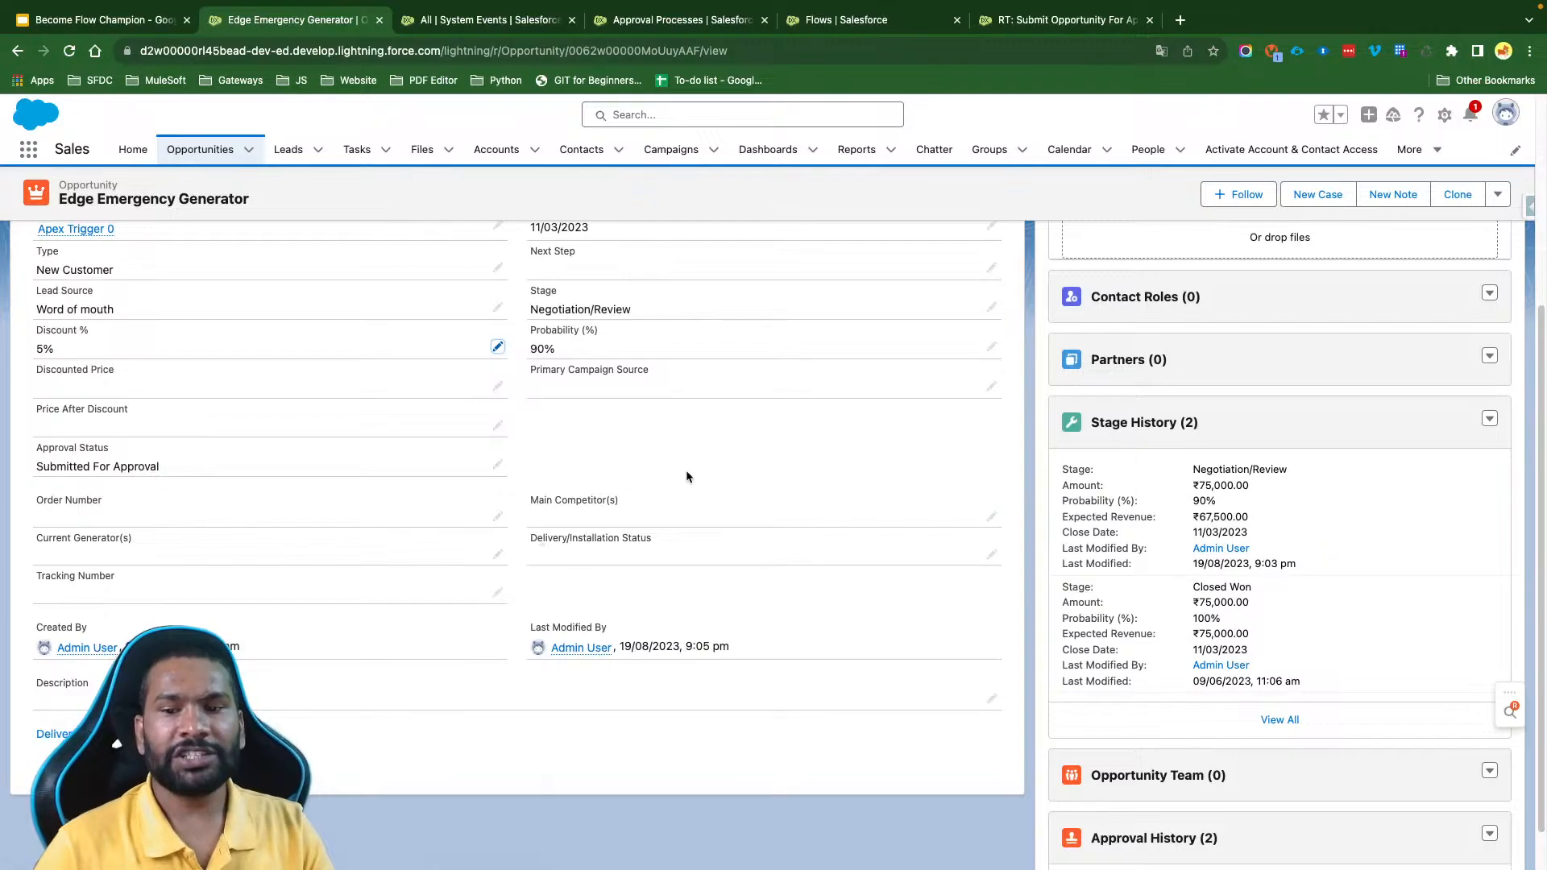
- Open the opportunity's Approval History list and refresh it to check for new approval requests
{"action": "scroll", "coordinate": [686, 471], "scroll_direction": "down", "scroll_amount": 1}
{"action": "scroll", "coordinate": [687, 476], "scroll_direction": "down", "scroll_amount": 5}
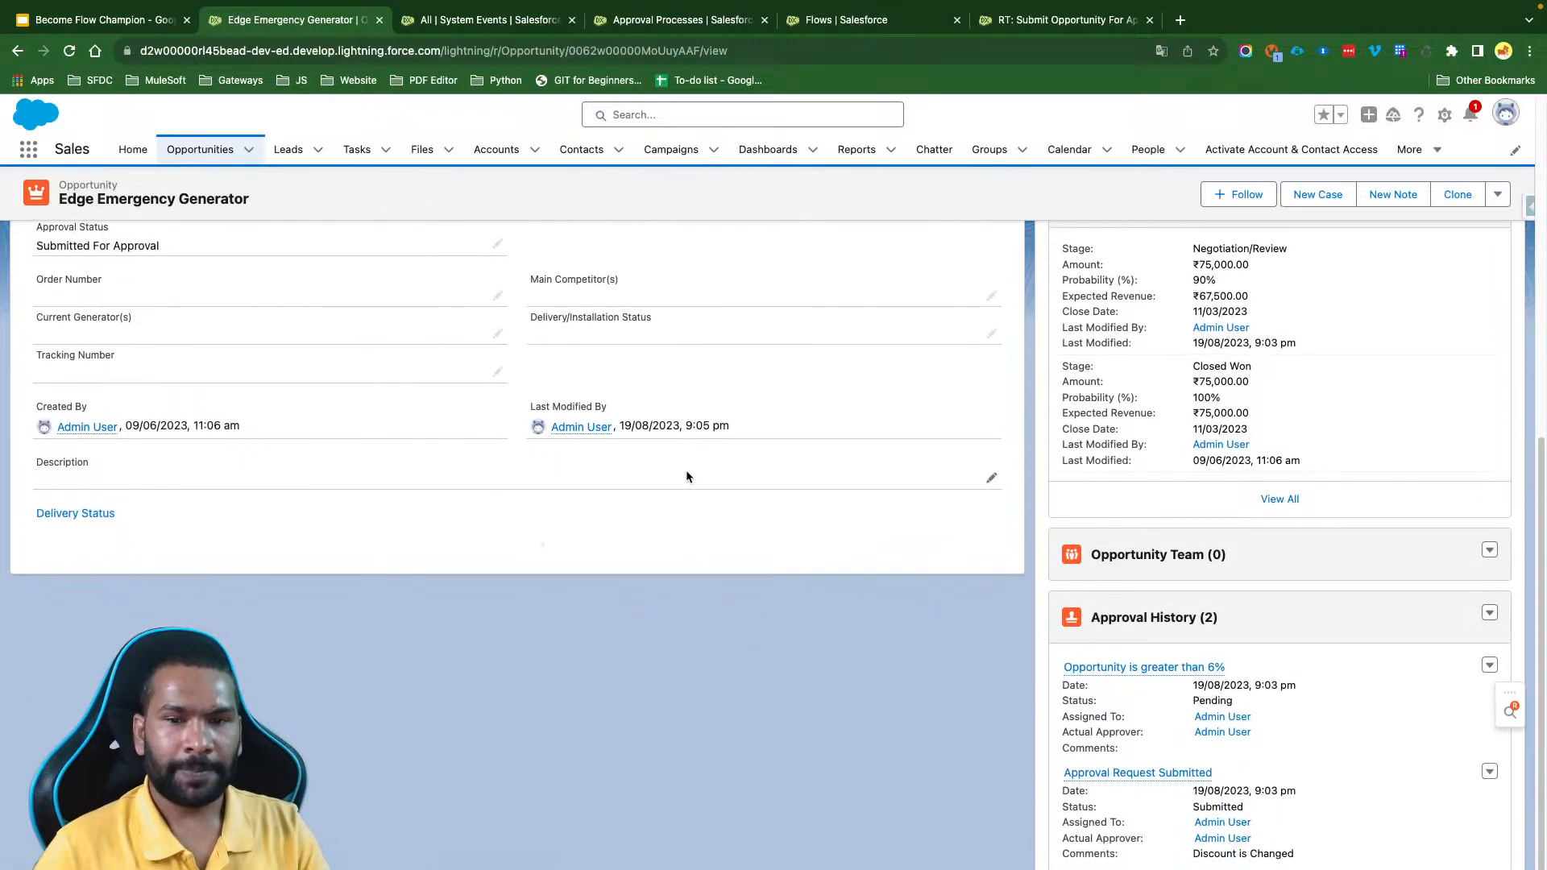
{"action": "left_click", "coordinate": [1183, 625]}
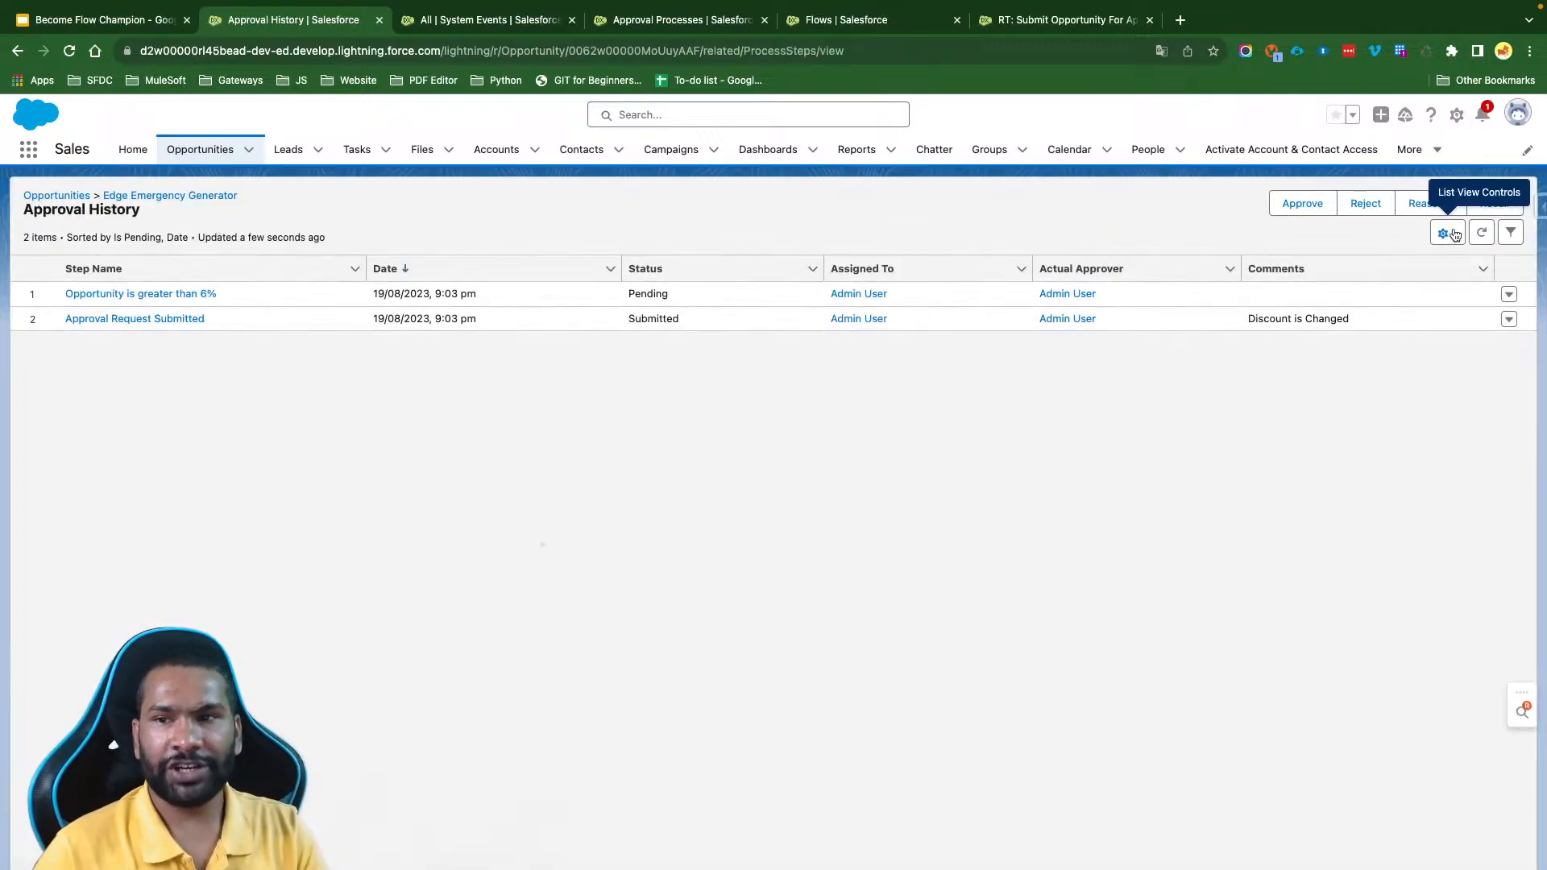
{"action": "left_click", "coordinate": [1482, 233]}
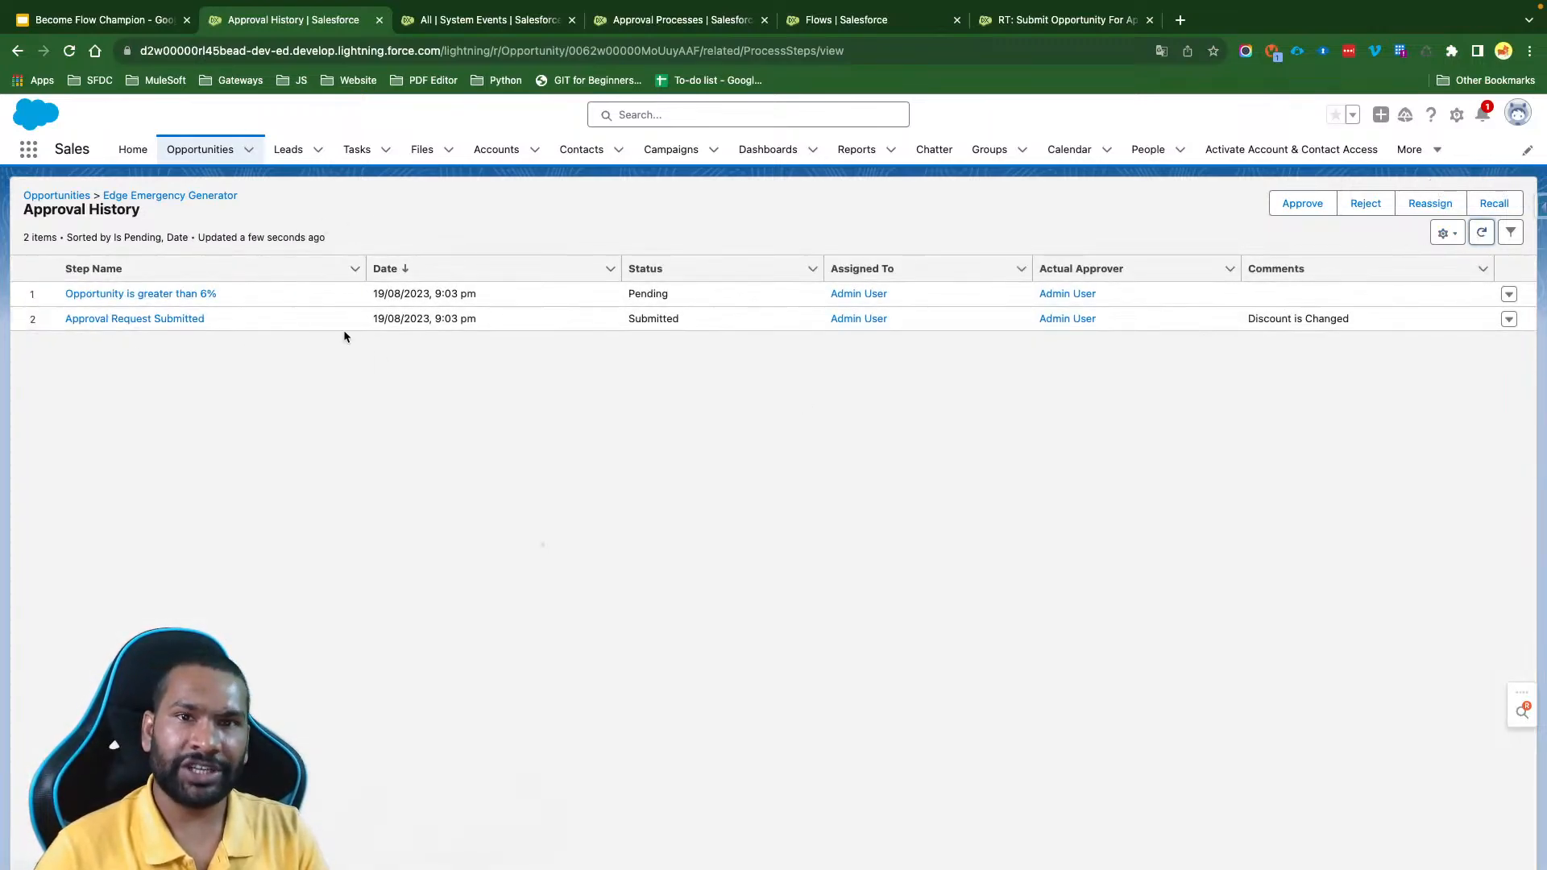
- Refresh the System Events list, open the newest event EVENT-ID-000004 and read its Error Message
{"action": "left_click", "coordinate": [455, 19]}
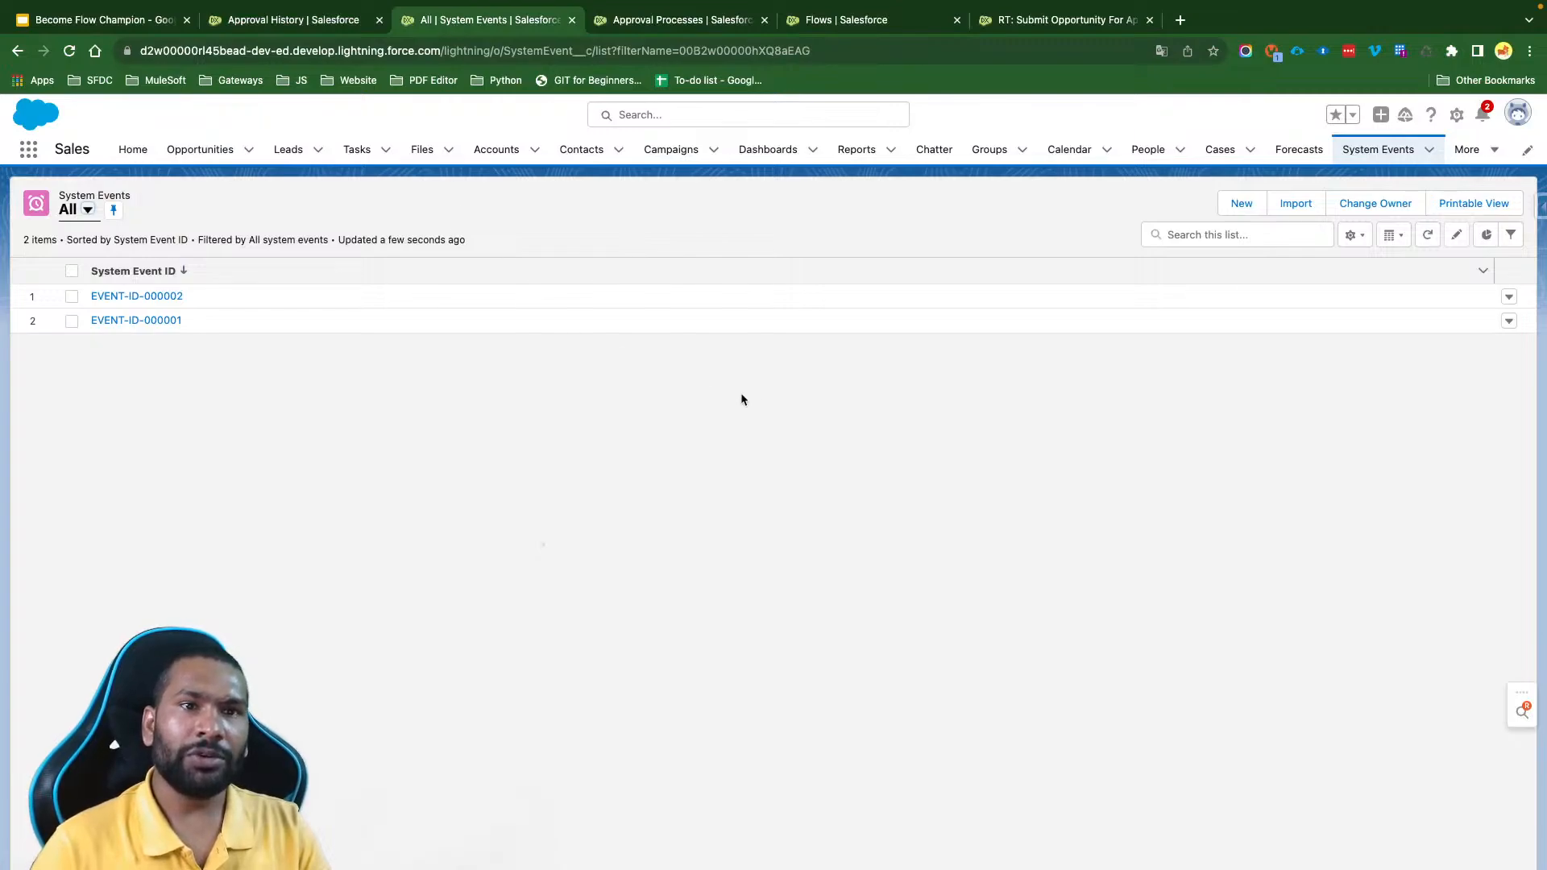
{"action": "left_click", "coordinate": [1428, 238]}
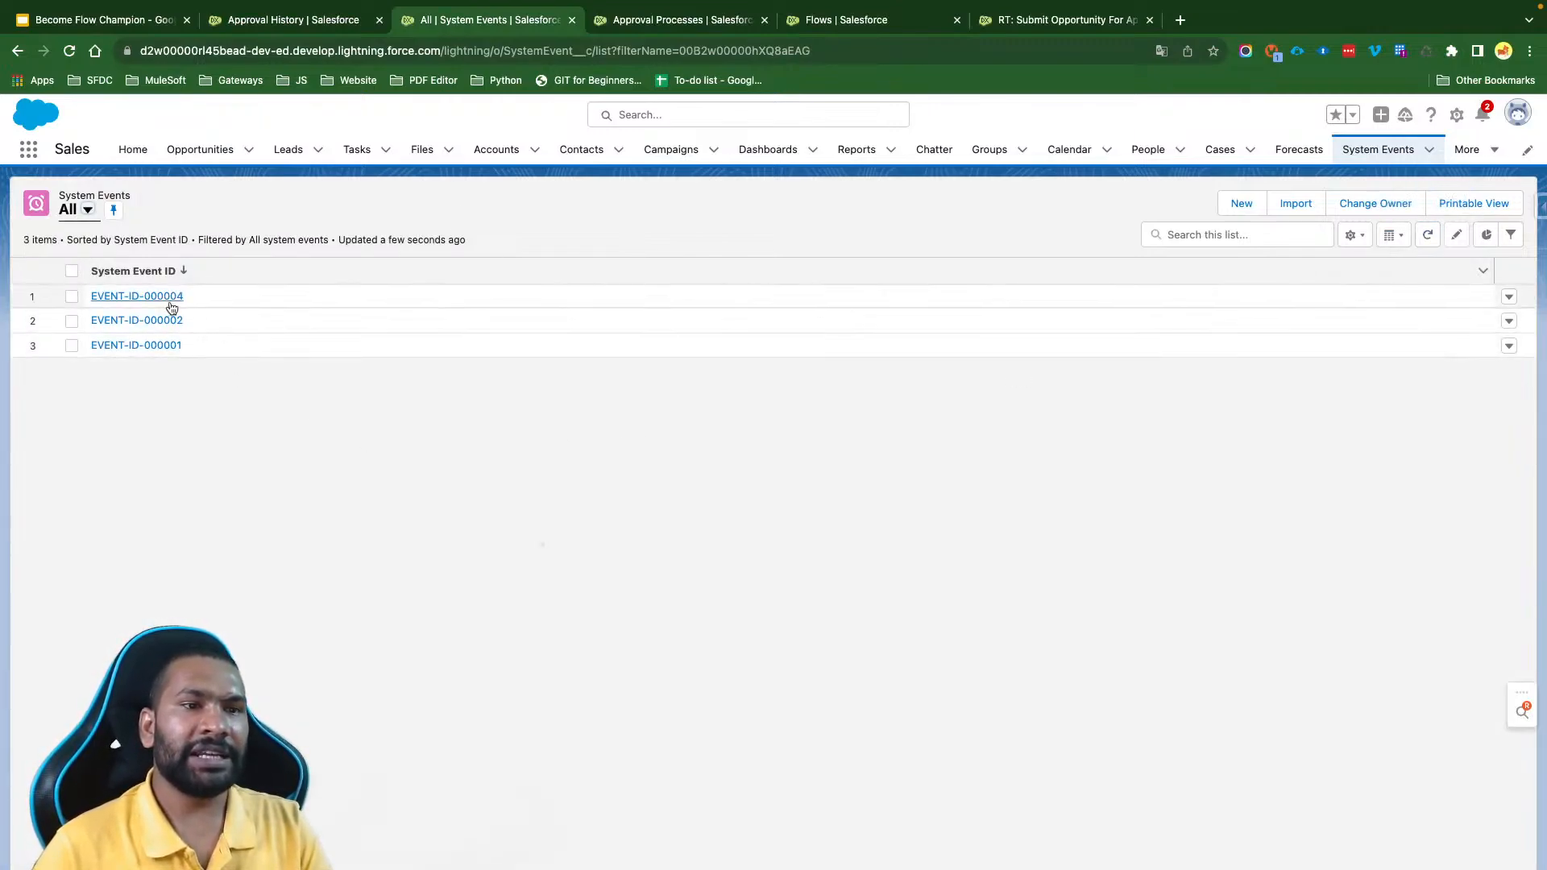
{"action": "left_click_drag", "start_coordinate": [212, 298], "coordinate": [94, 299]}
{"action": "left_click", "coordinate": [95, 298]}
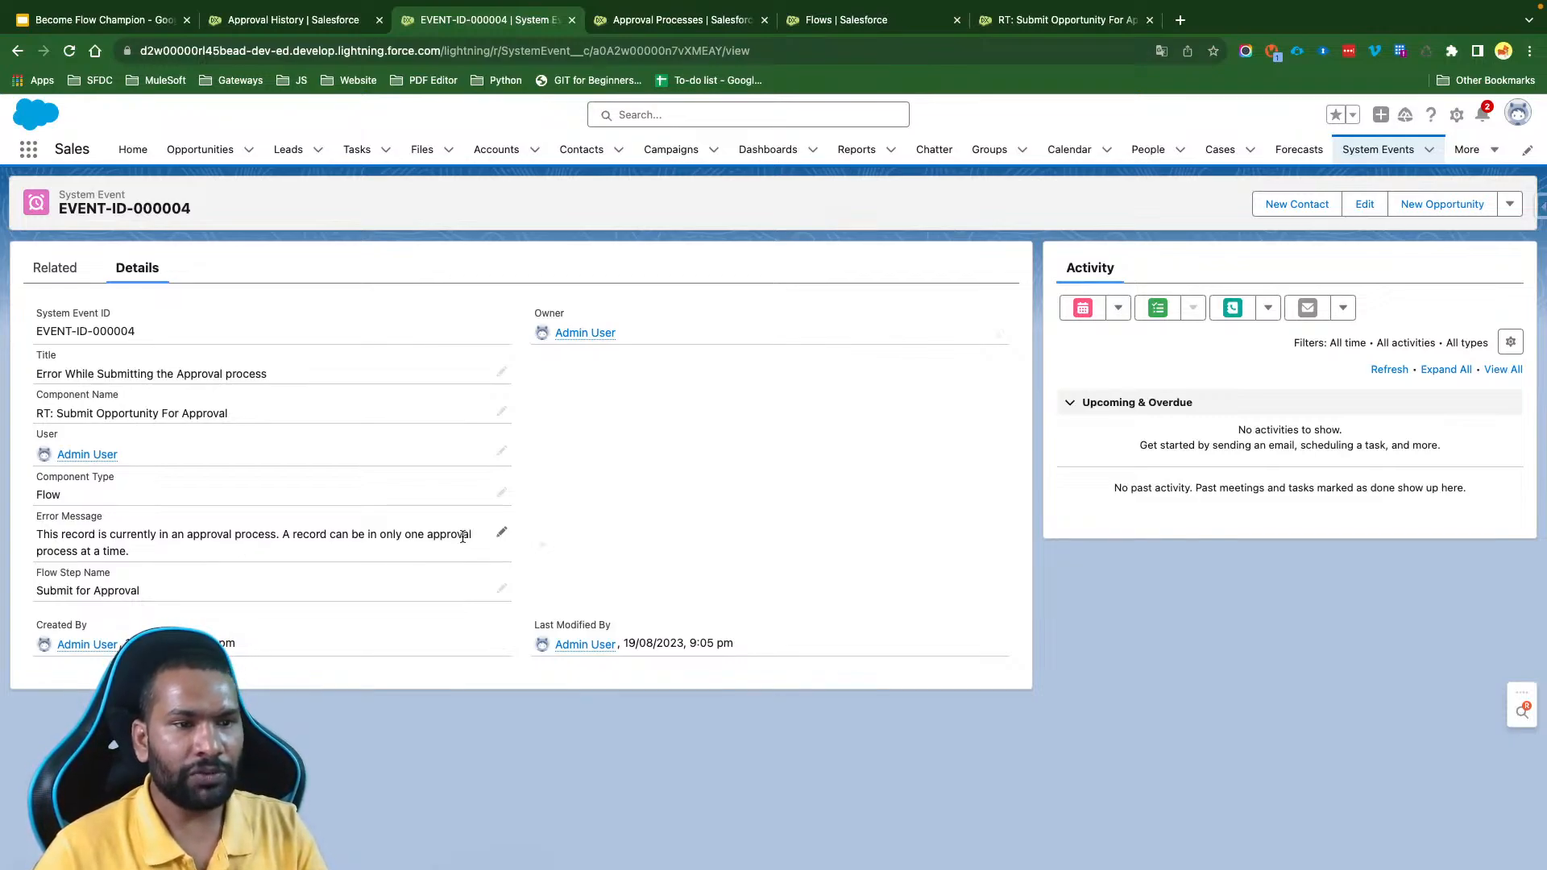
{"action": "left_click_drag", "start_coordinate": [130, 552], "coordinate": [34, 534]}
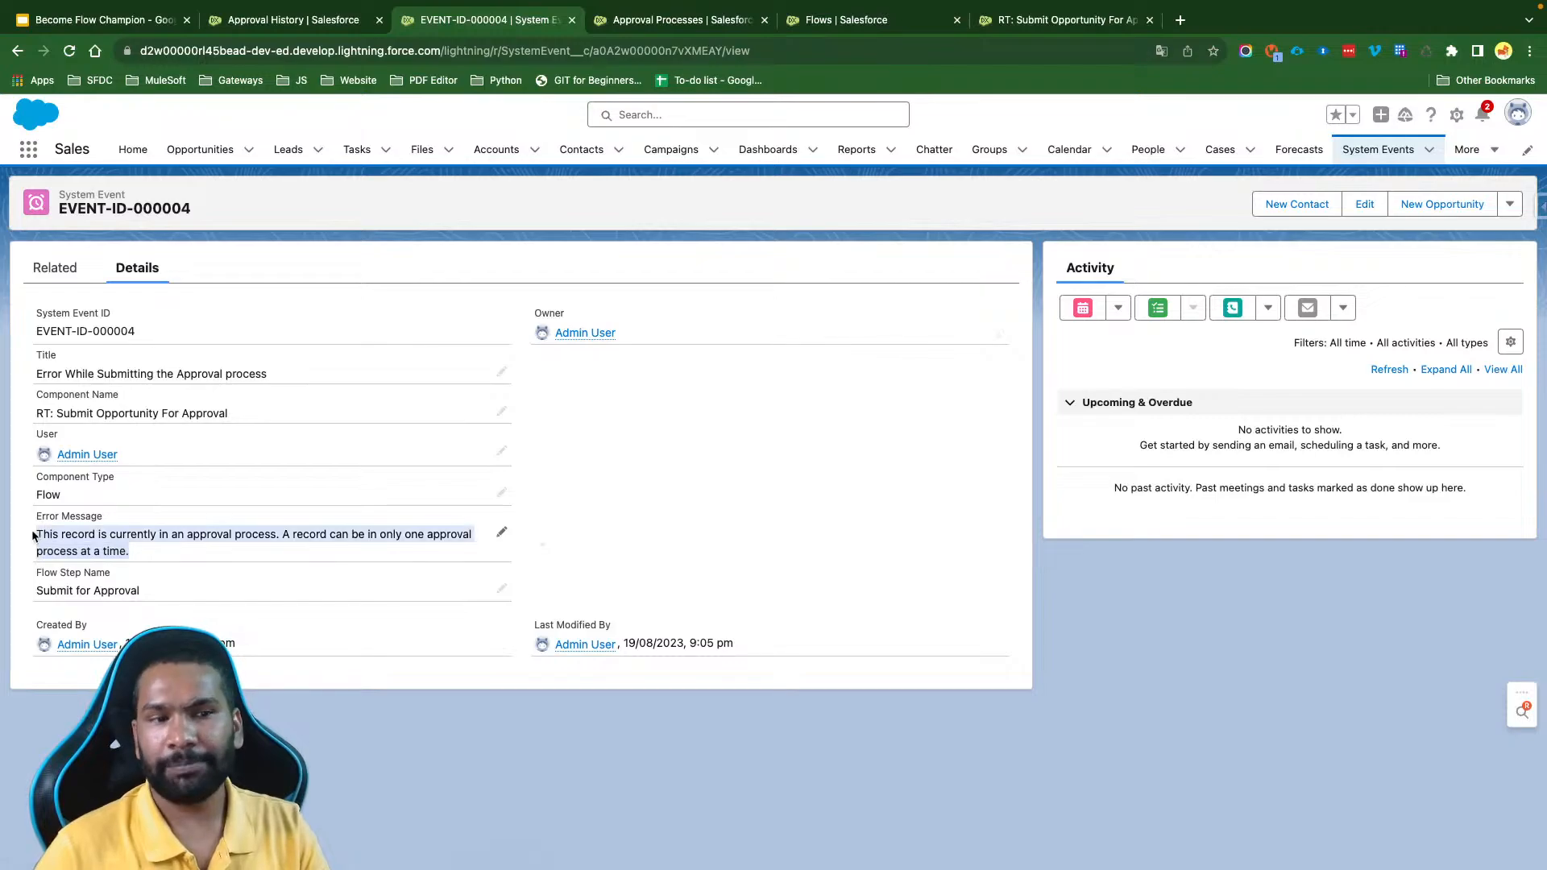
{"action": "left_click", "coordinate": [661, 531]}
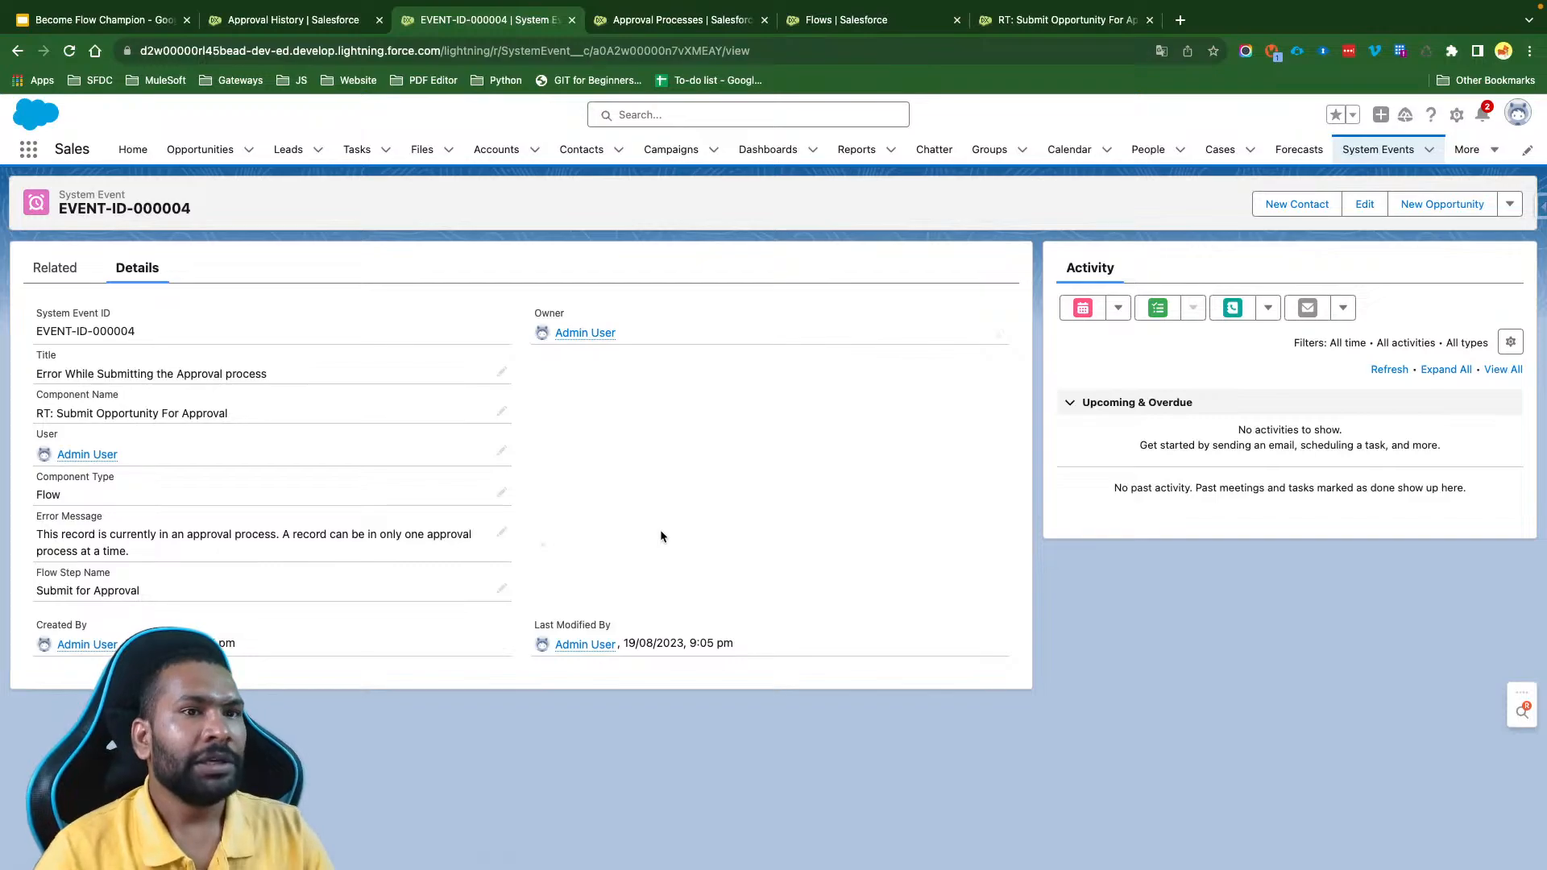
- Recall the Edge Emergency Generator opportunity's pending approval request from its Approval History, leaving the comments empty
{"action": "left_click", "coordinate": [282, 21]}
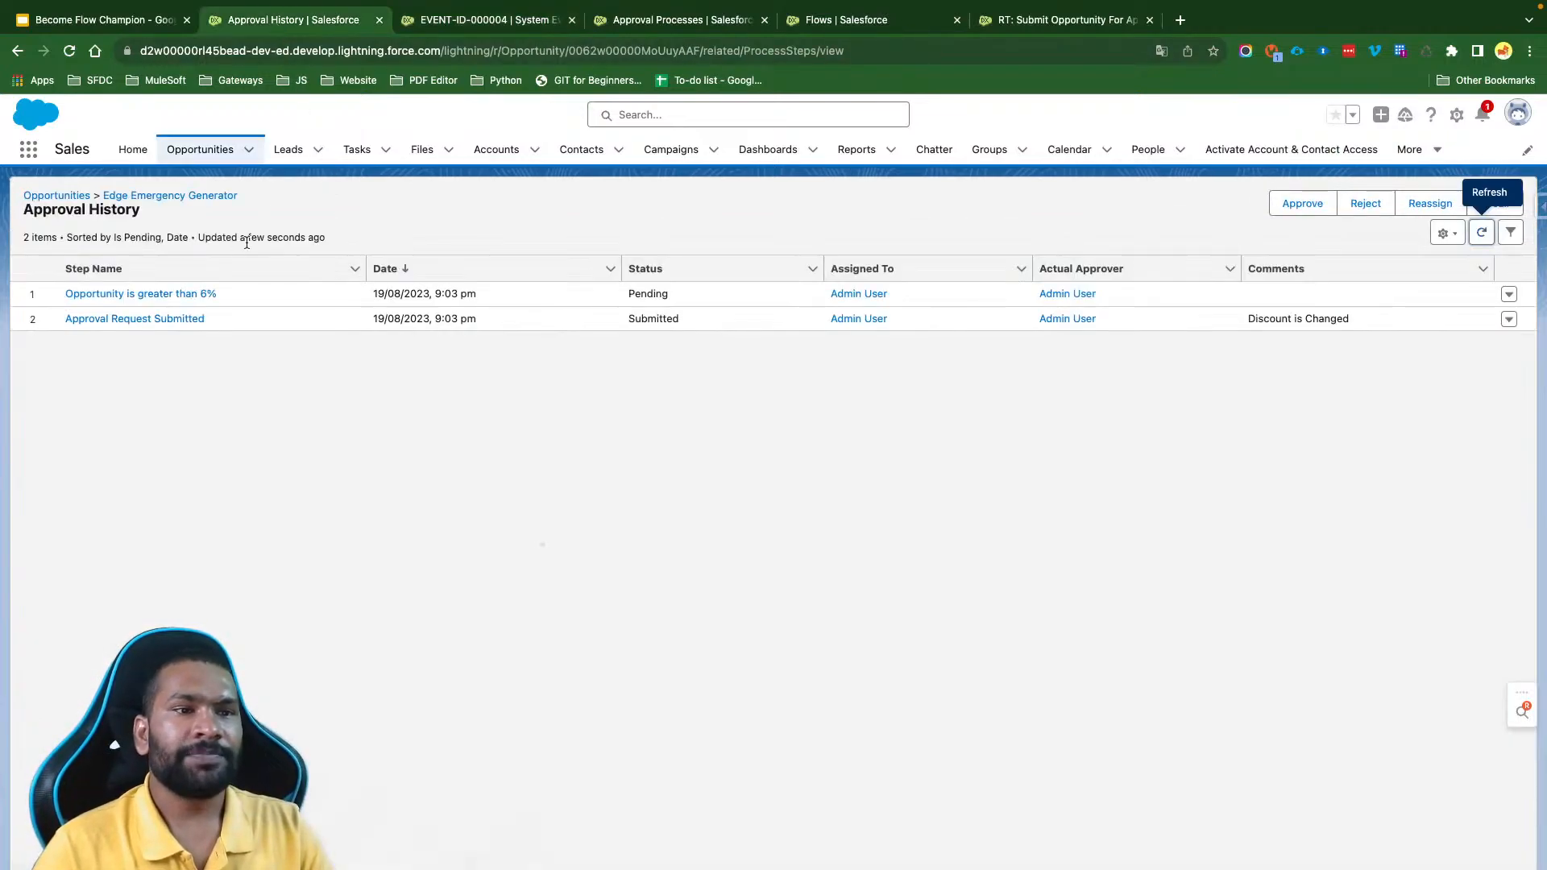
{"action": "left_click", "coordinate": [141, 195]}
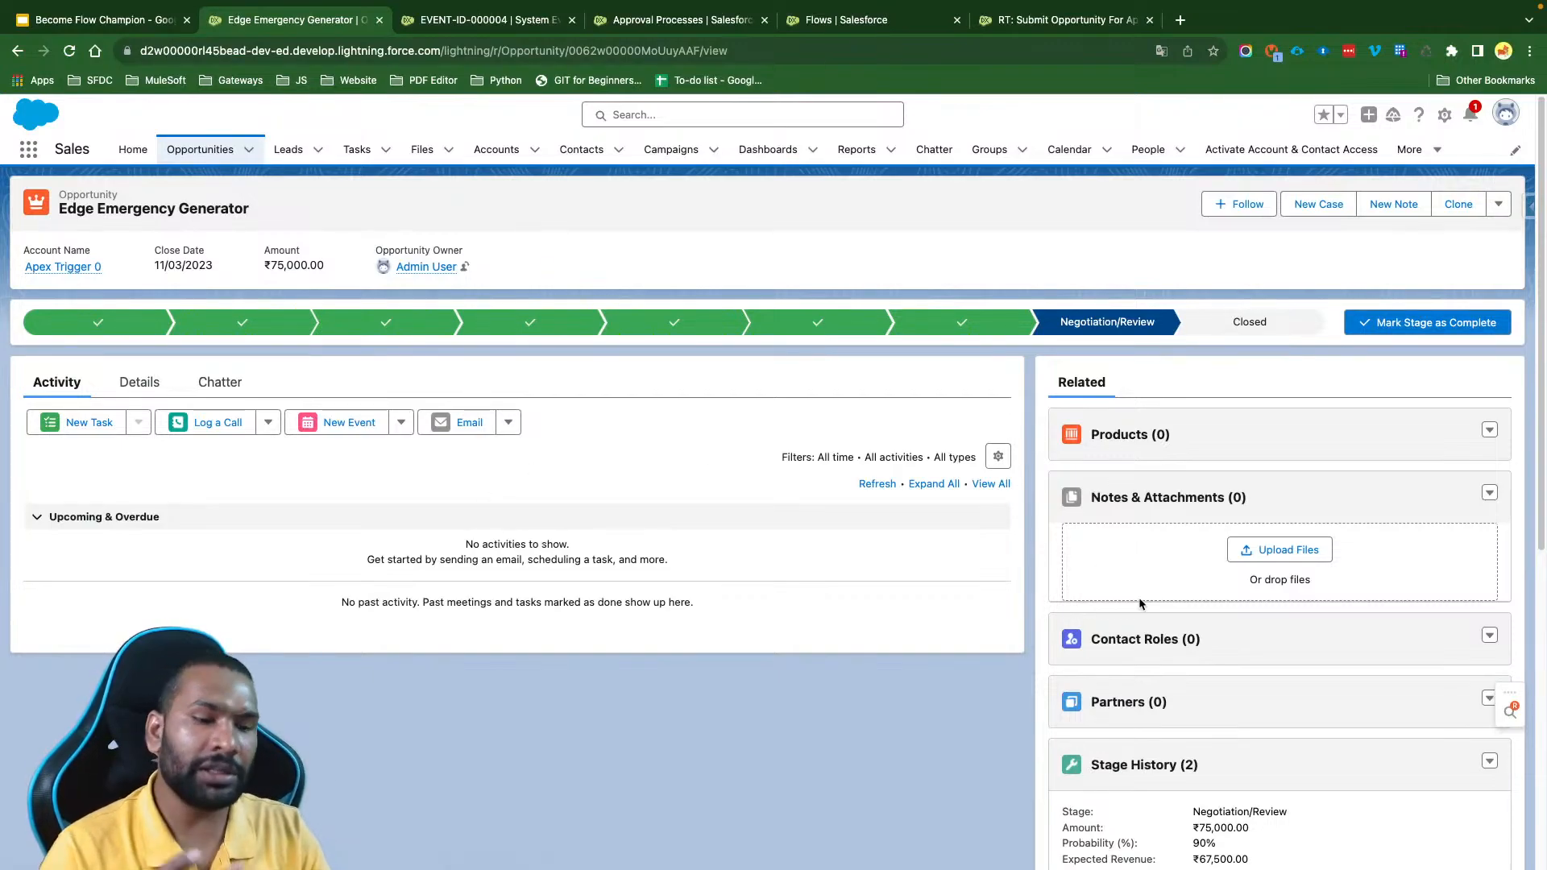
{"action": "scroll", "coordinate": [1140, 604], "scroll_direction": "down", "scroll_amount": 7}
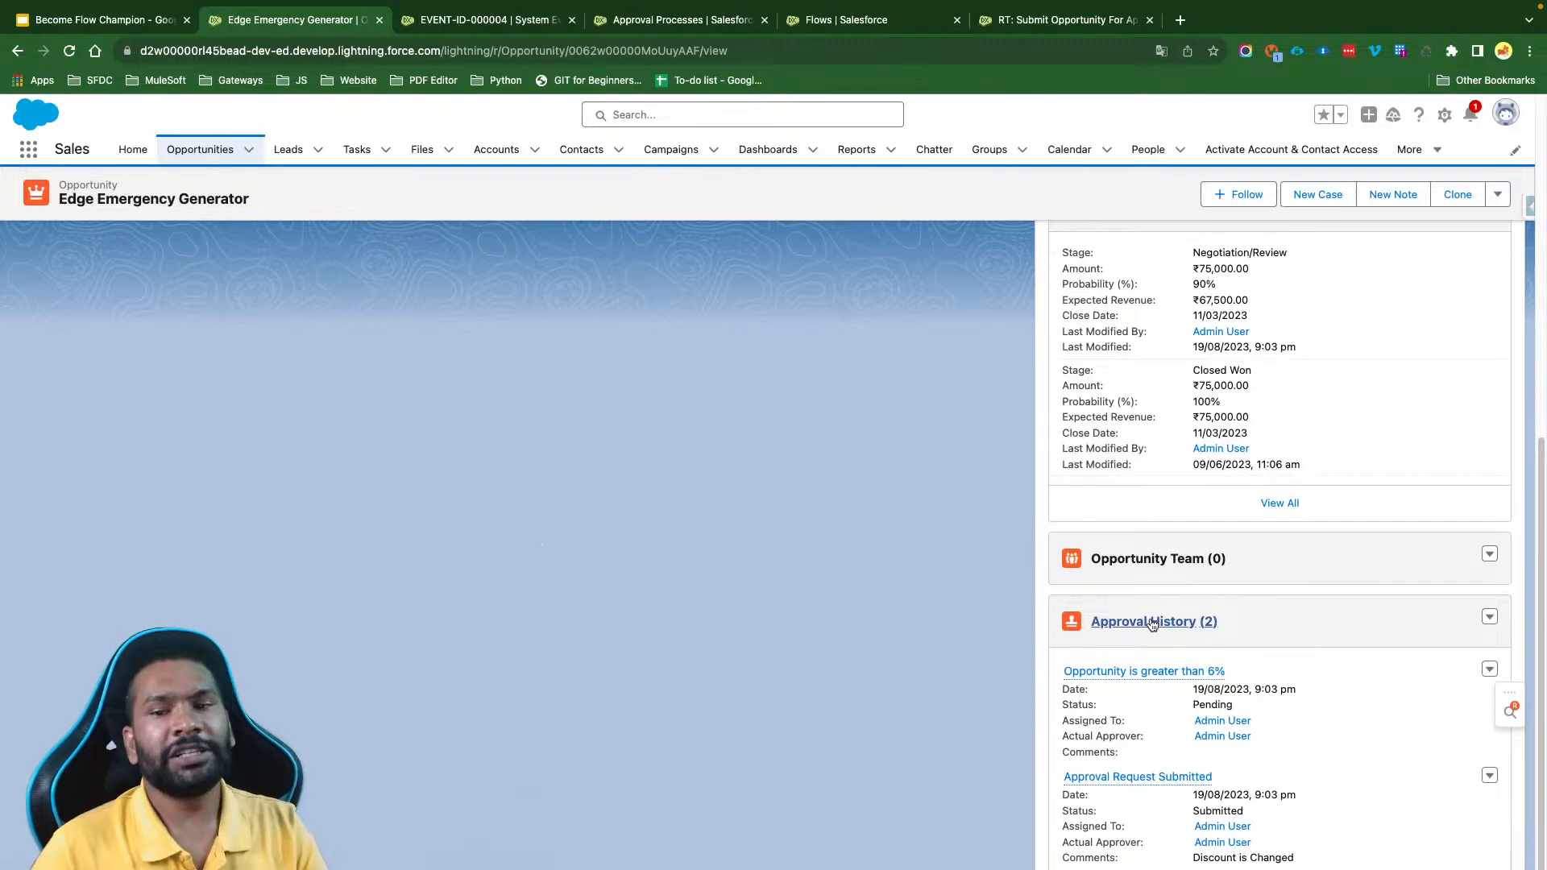
{"action": "left_click", "coordinate": [1152, 622]}
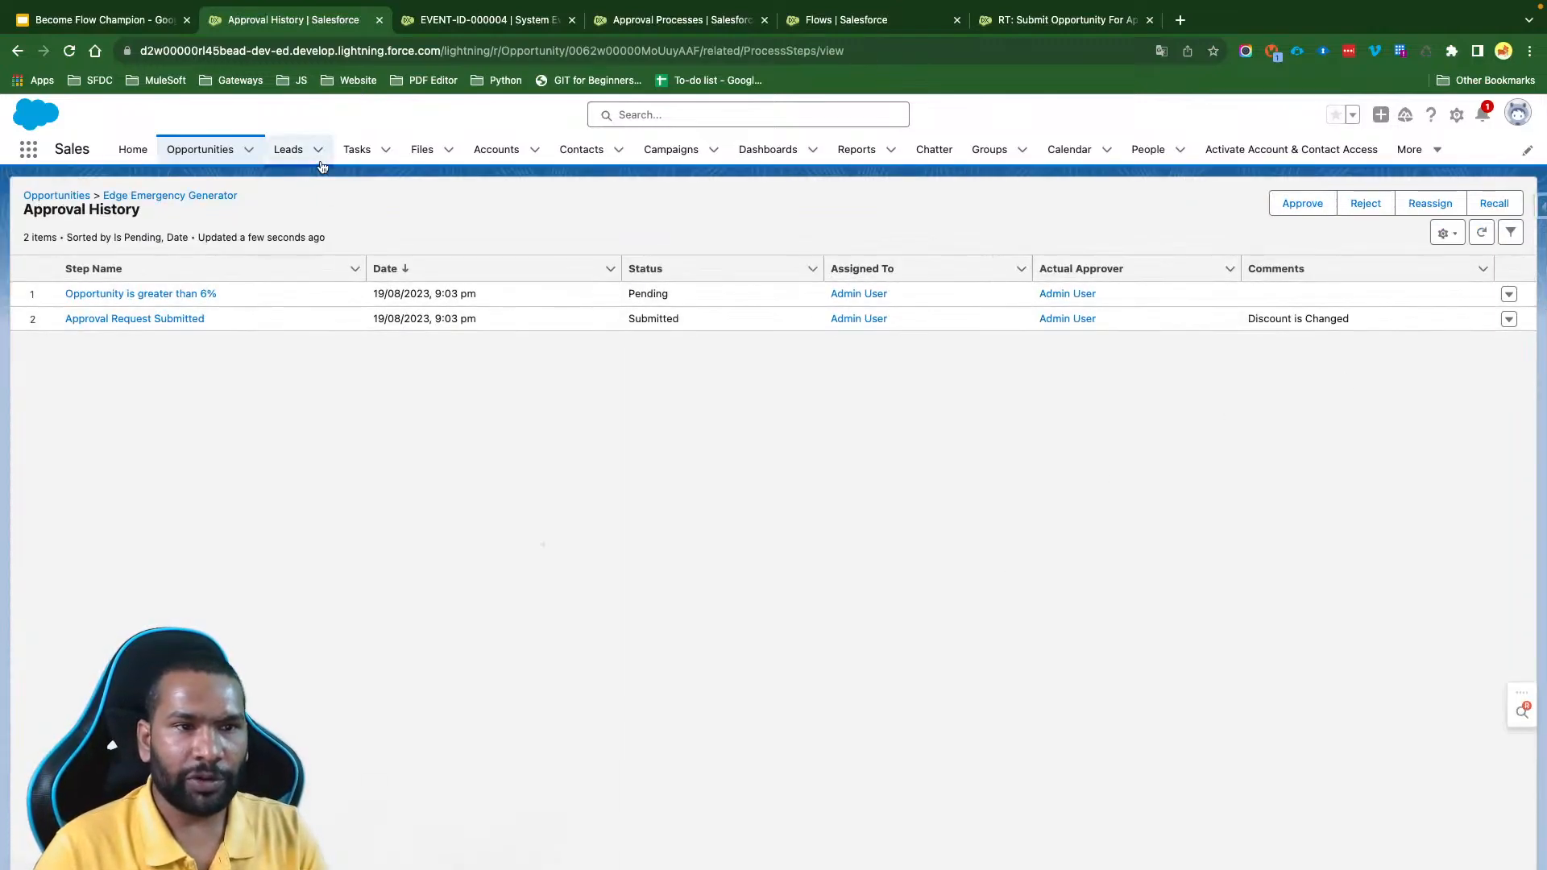
{"action": "left_click", "coordinate": [1491, 205]}
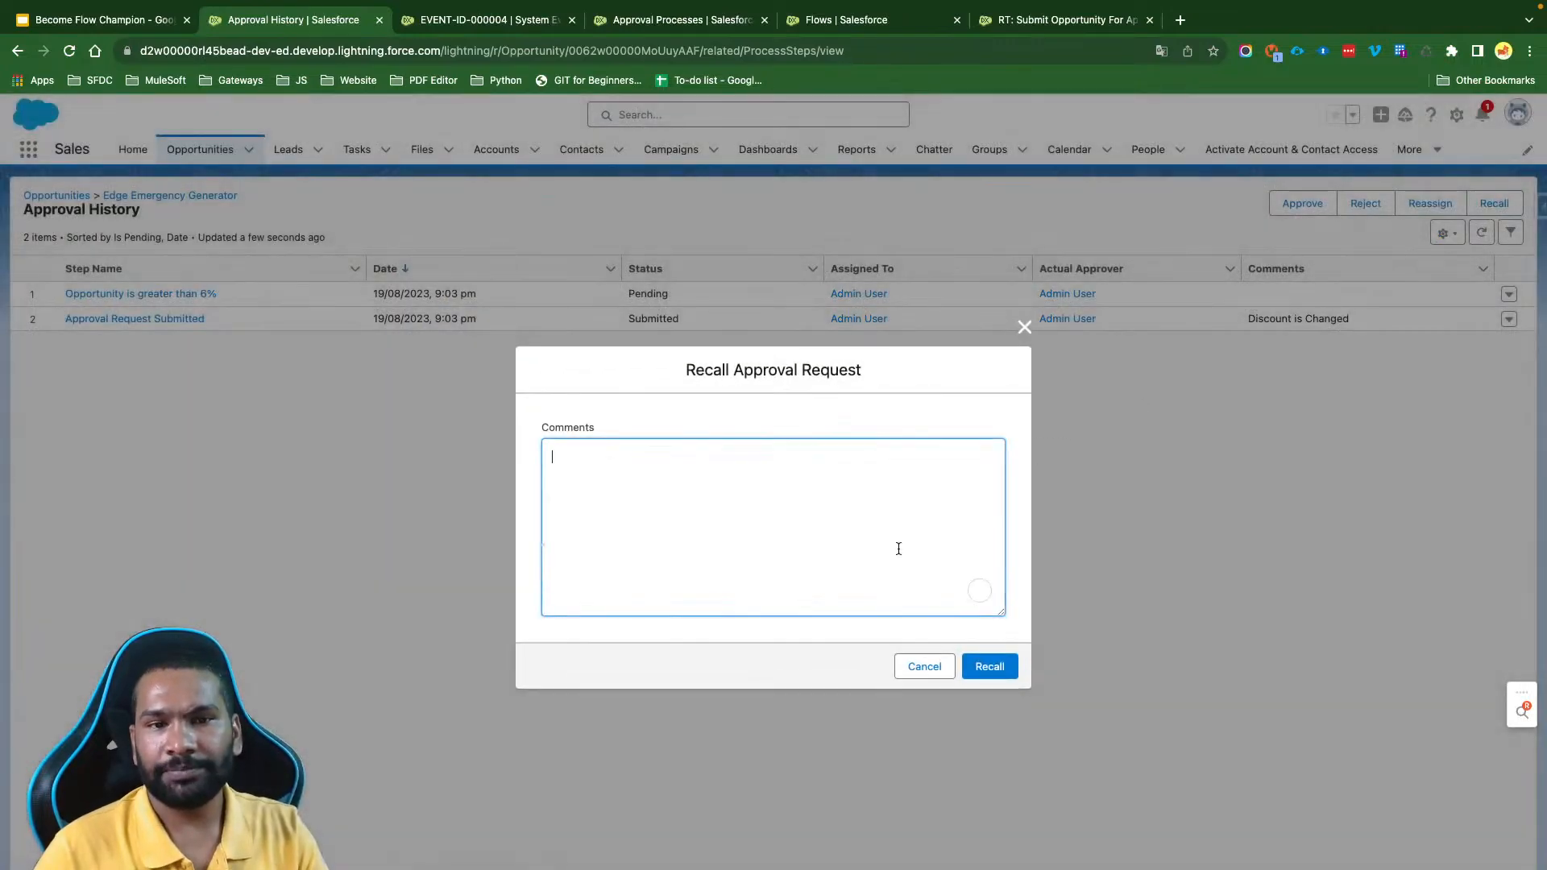
{"action": "left_click", "coordinate": [985, 663]}
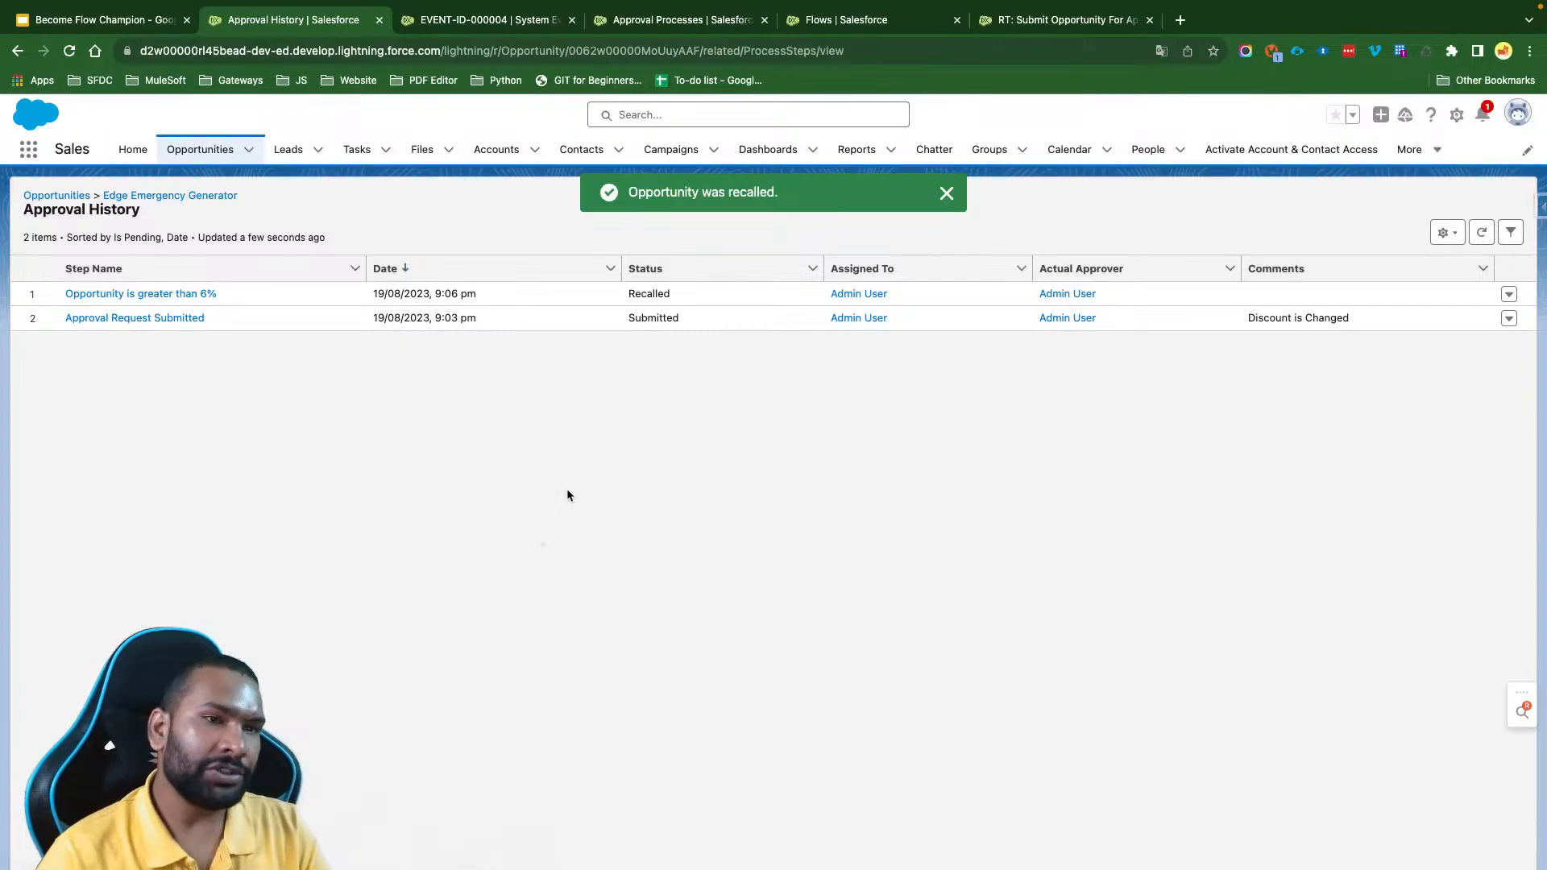
- Return to the Edge Emergency Generator opportunity, set its Discount % to 6% and save the record
{"action": "left_click", "coordinate": [154, 196]}
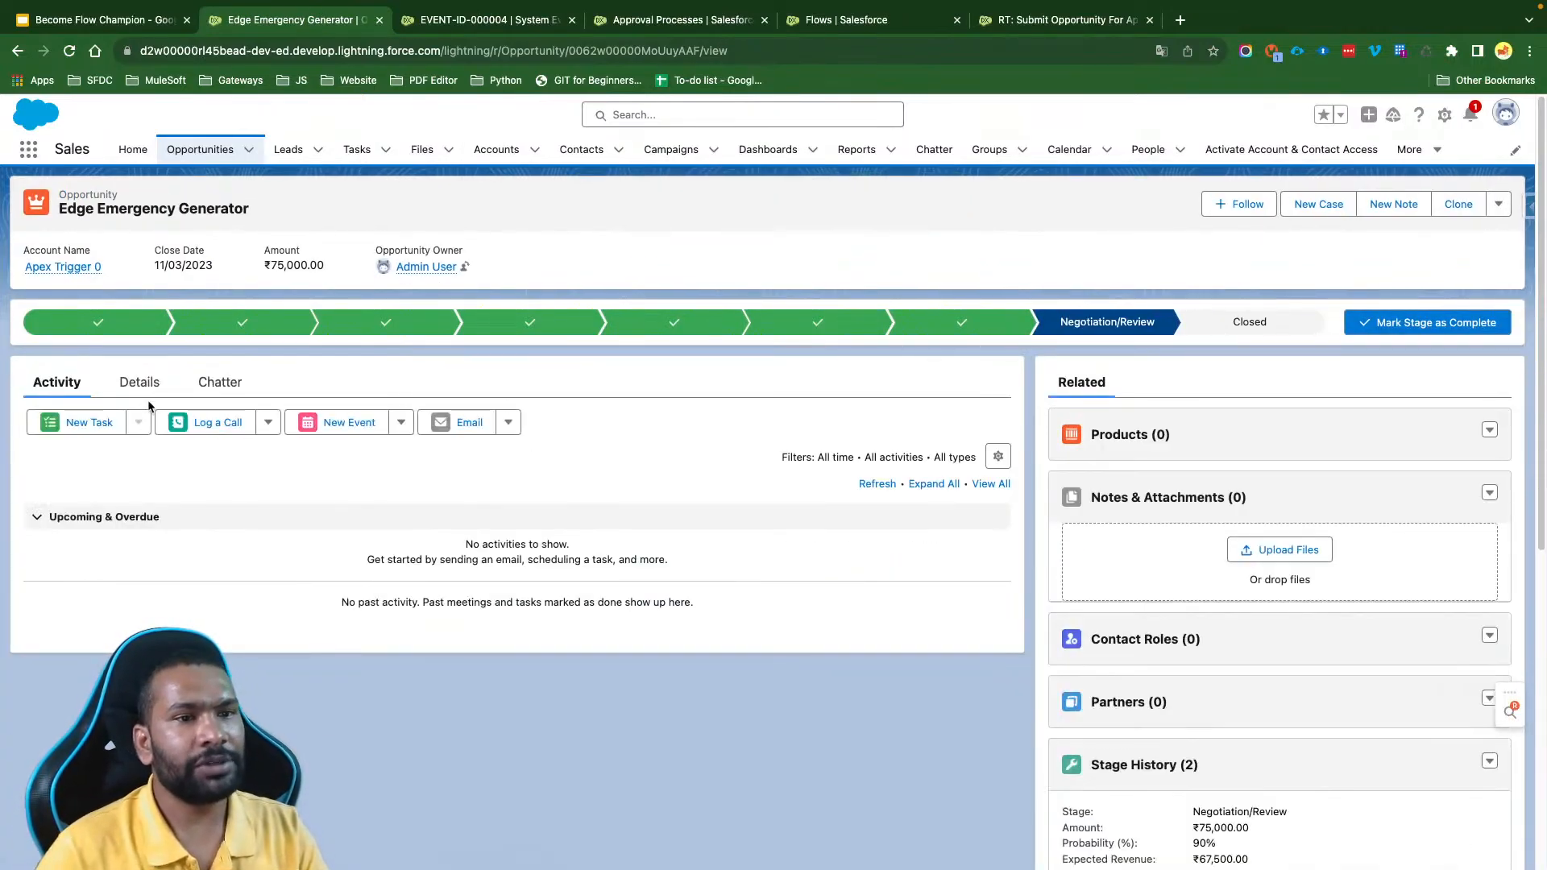
{"action": "left_click", "coordinate": [145, 385]}
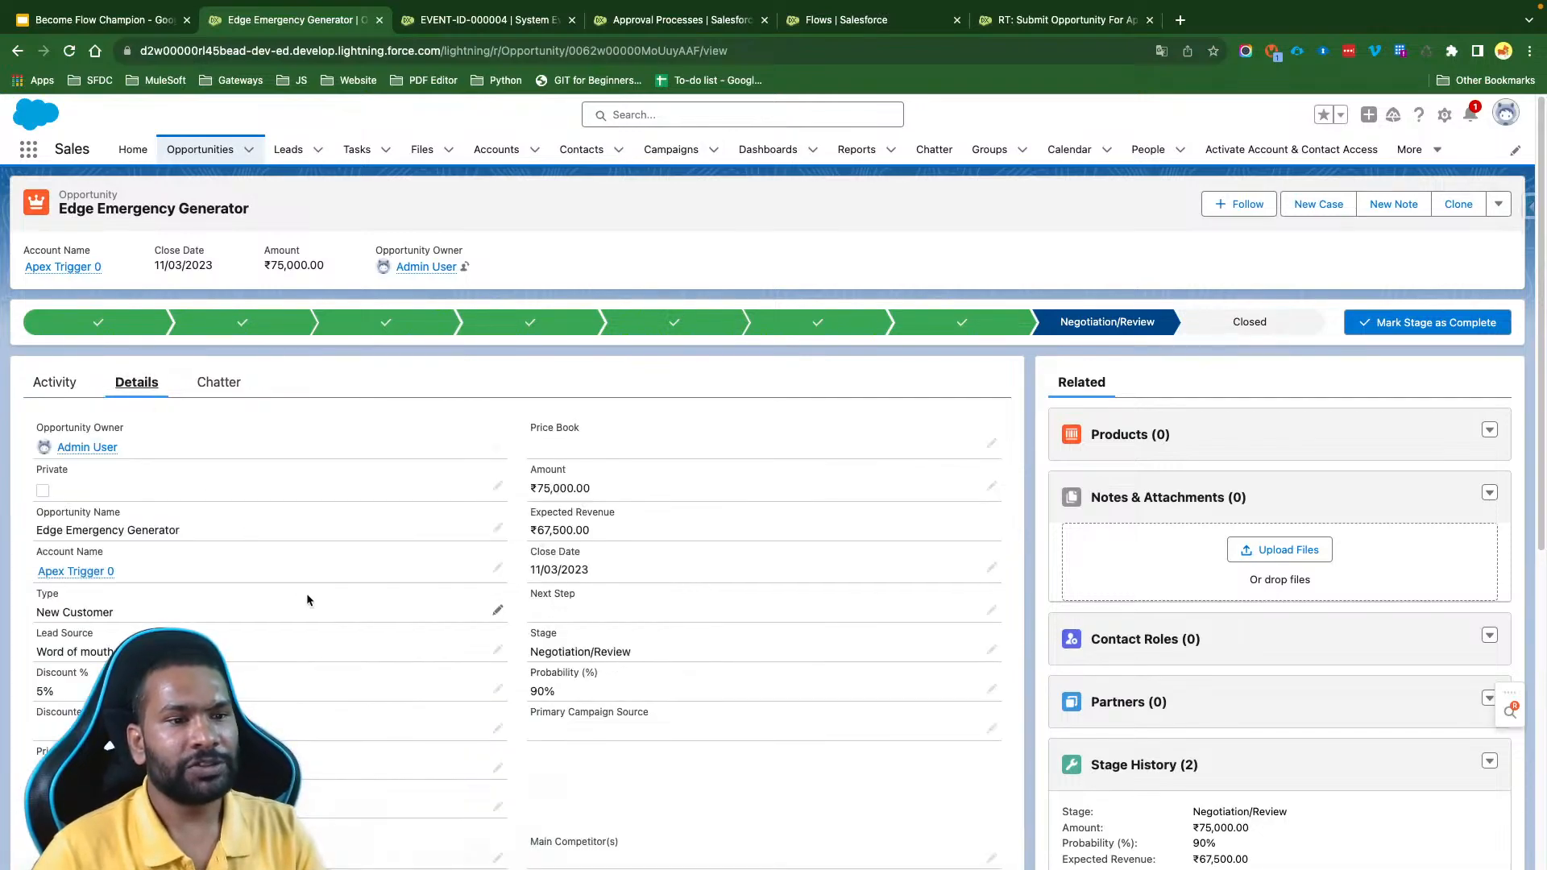
{"action": "left_click", "coordinate": [498, 691]}
{"action": "type", "text": "6"}
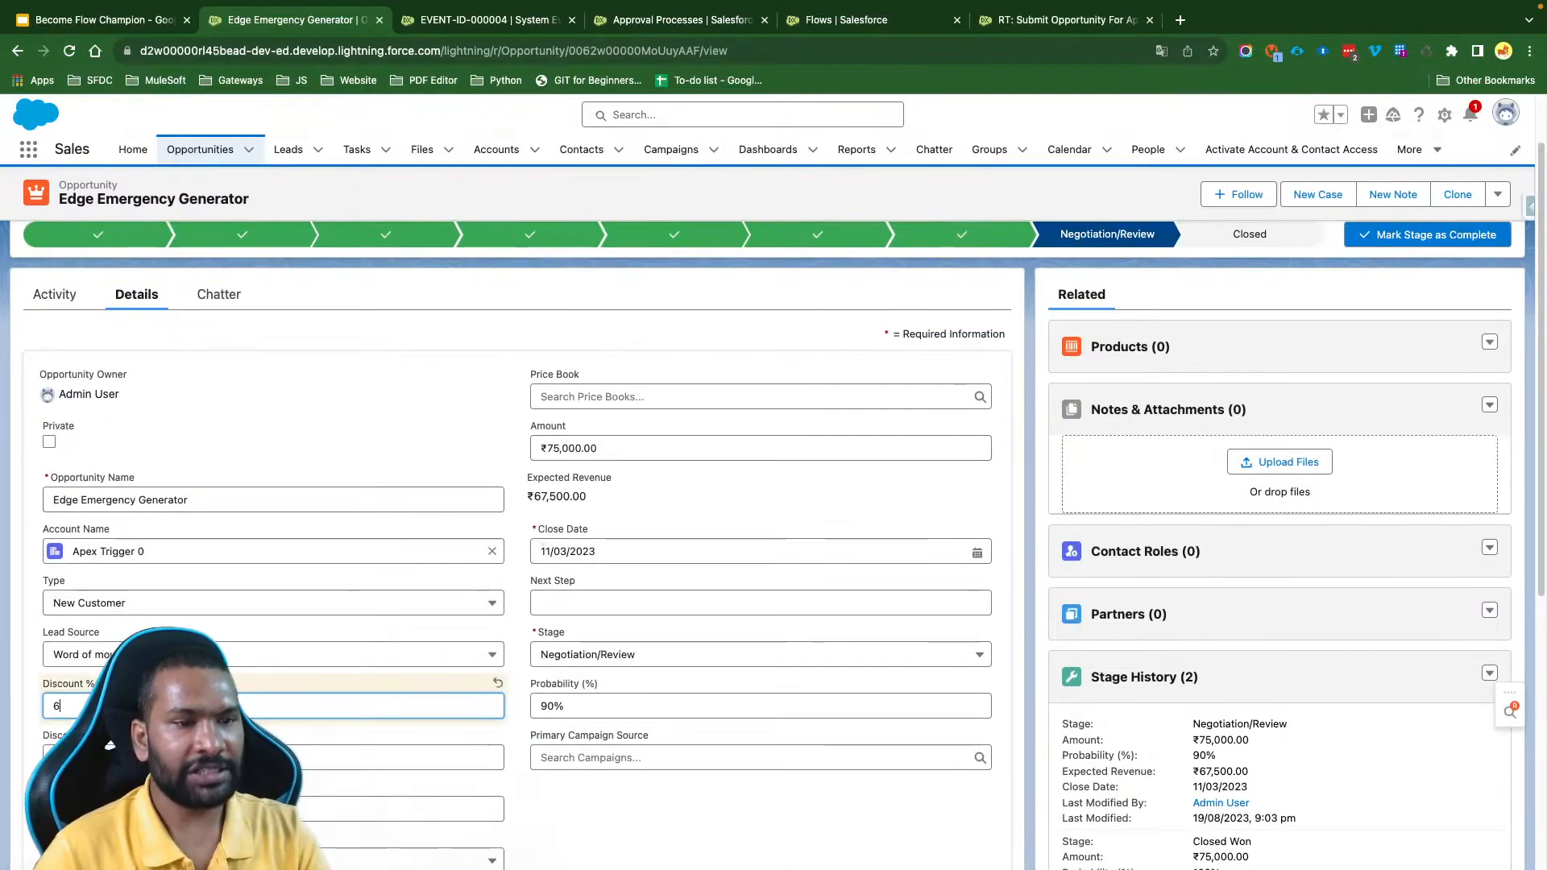
{"action": "key", "text": "Return"}
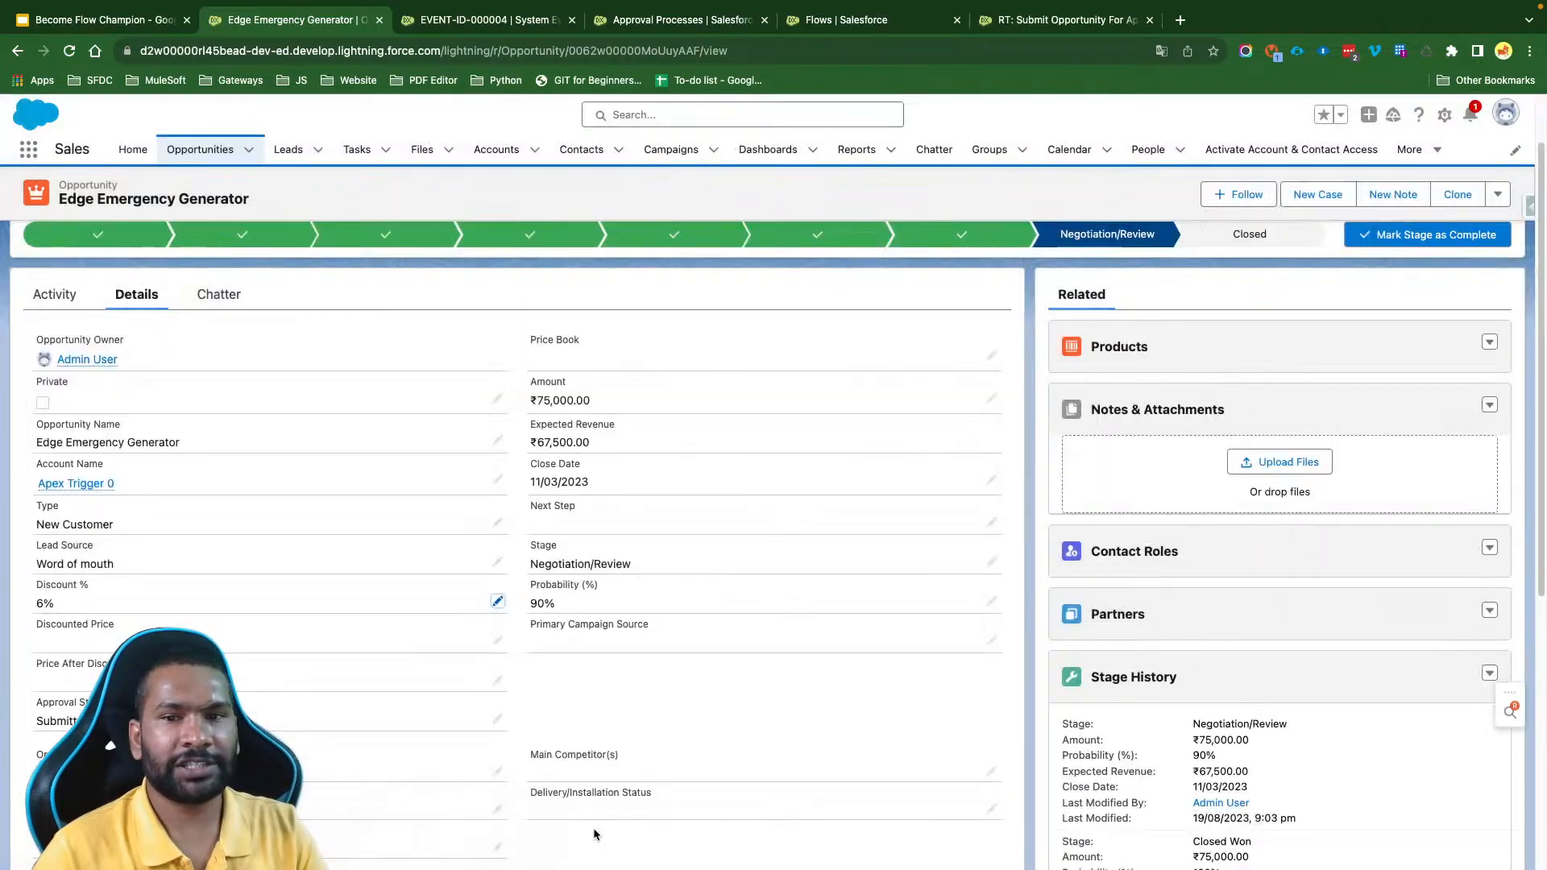
- Open the opportunity's full Approval History list and refresh it to check for a new approval request
{"action": "scroll", "coordinate": [1126, 580], "scroll_direction": "down", "scroll_amount": 10}
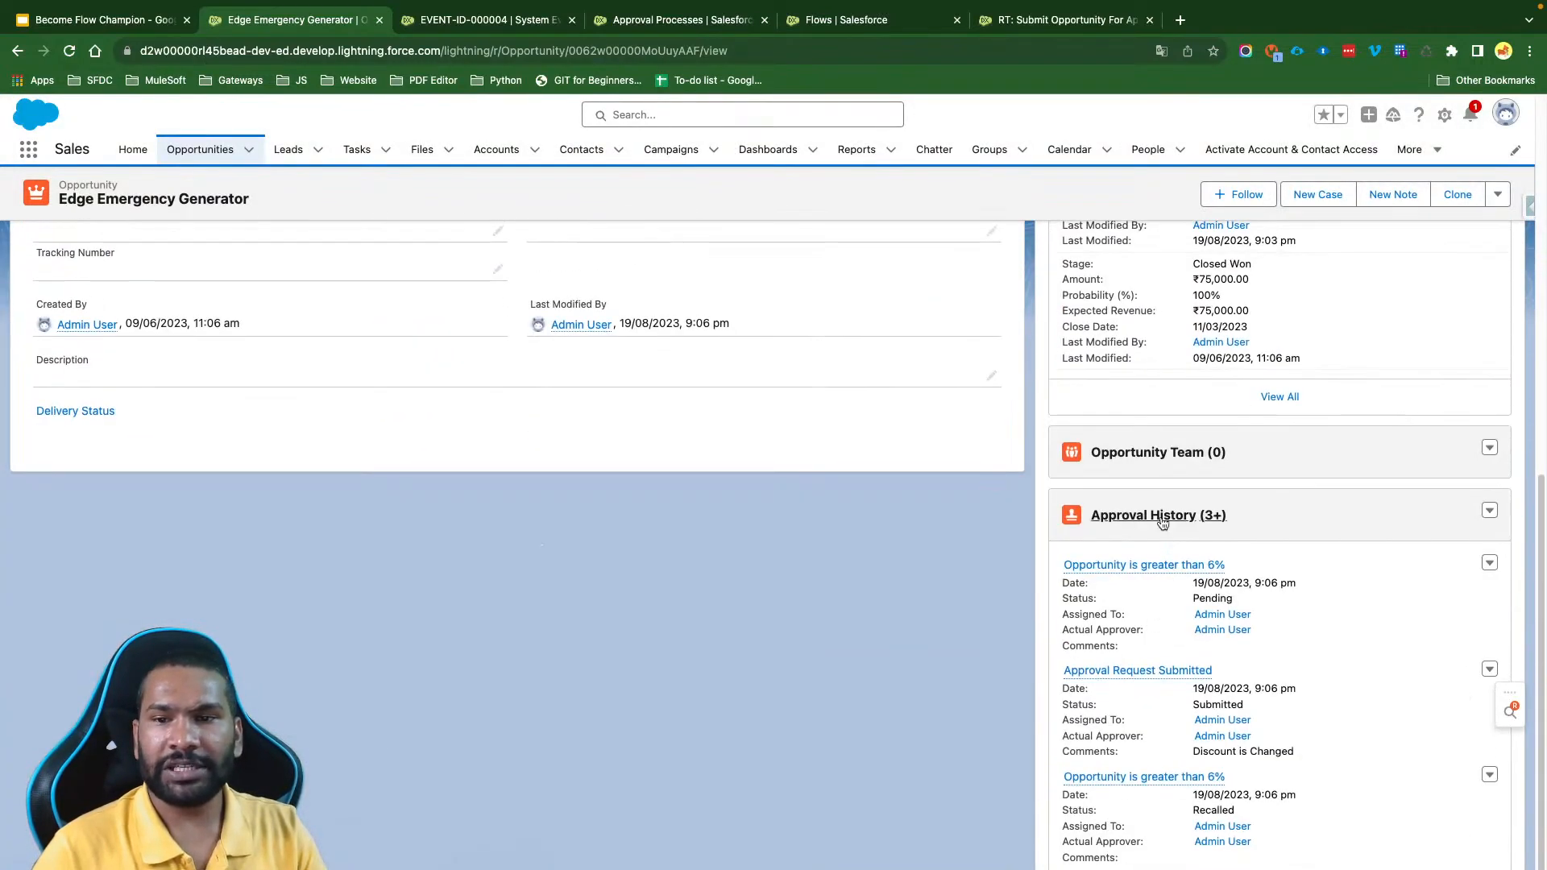
{"action": "left_click", "coordinate": [1159, 513]}
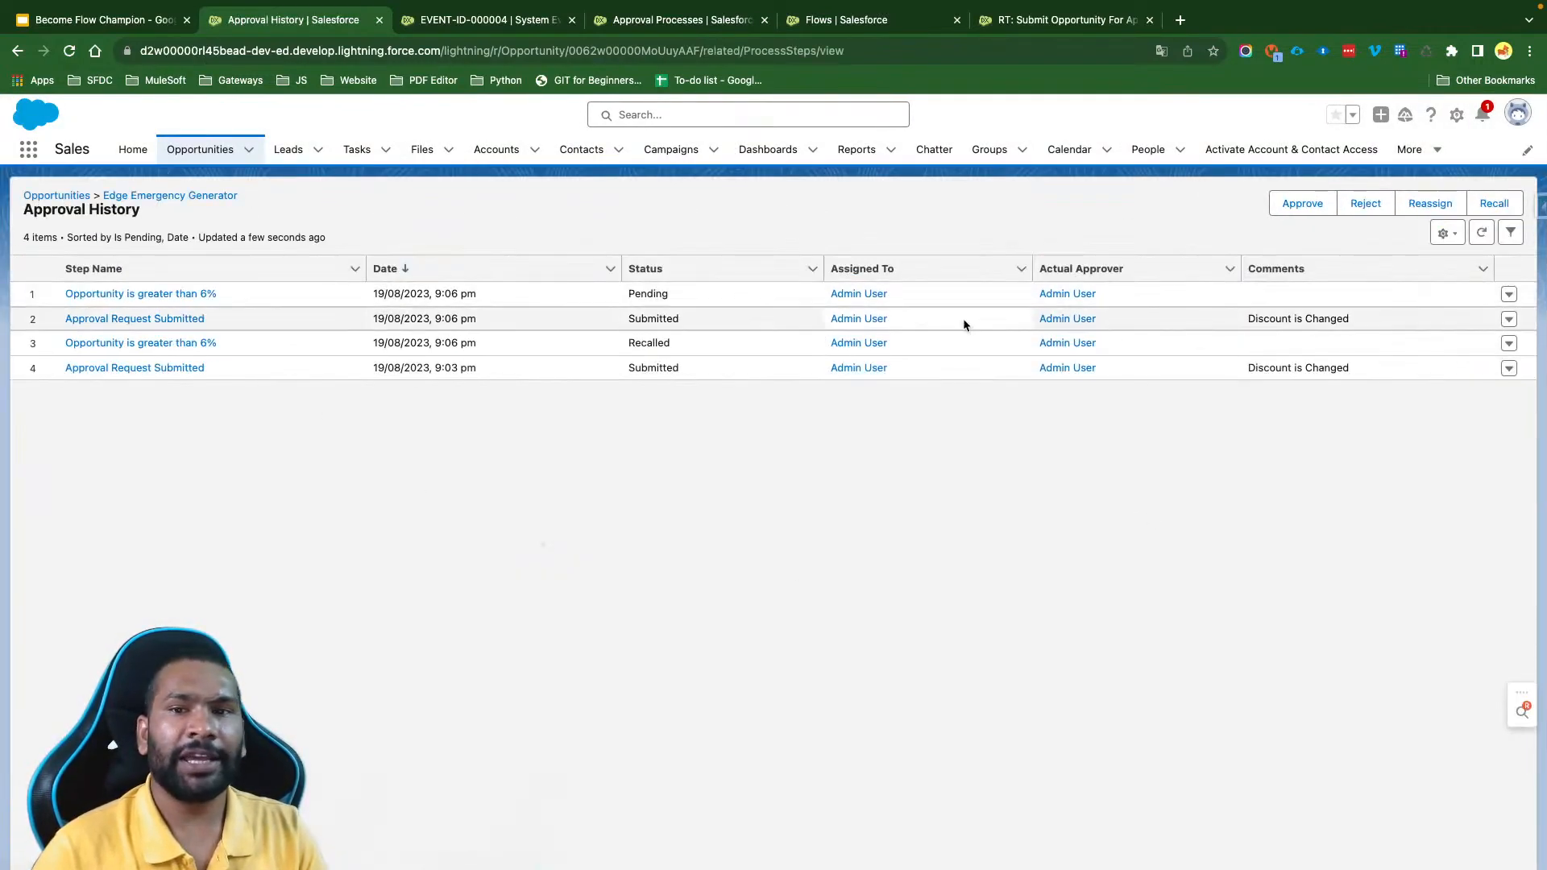
{"action": "left_click", "coordinate": [1480, 233]}
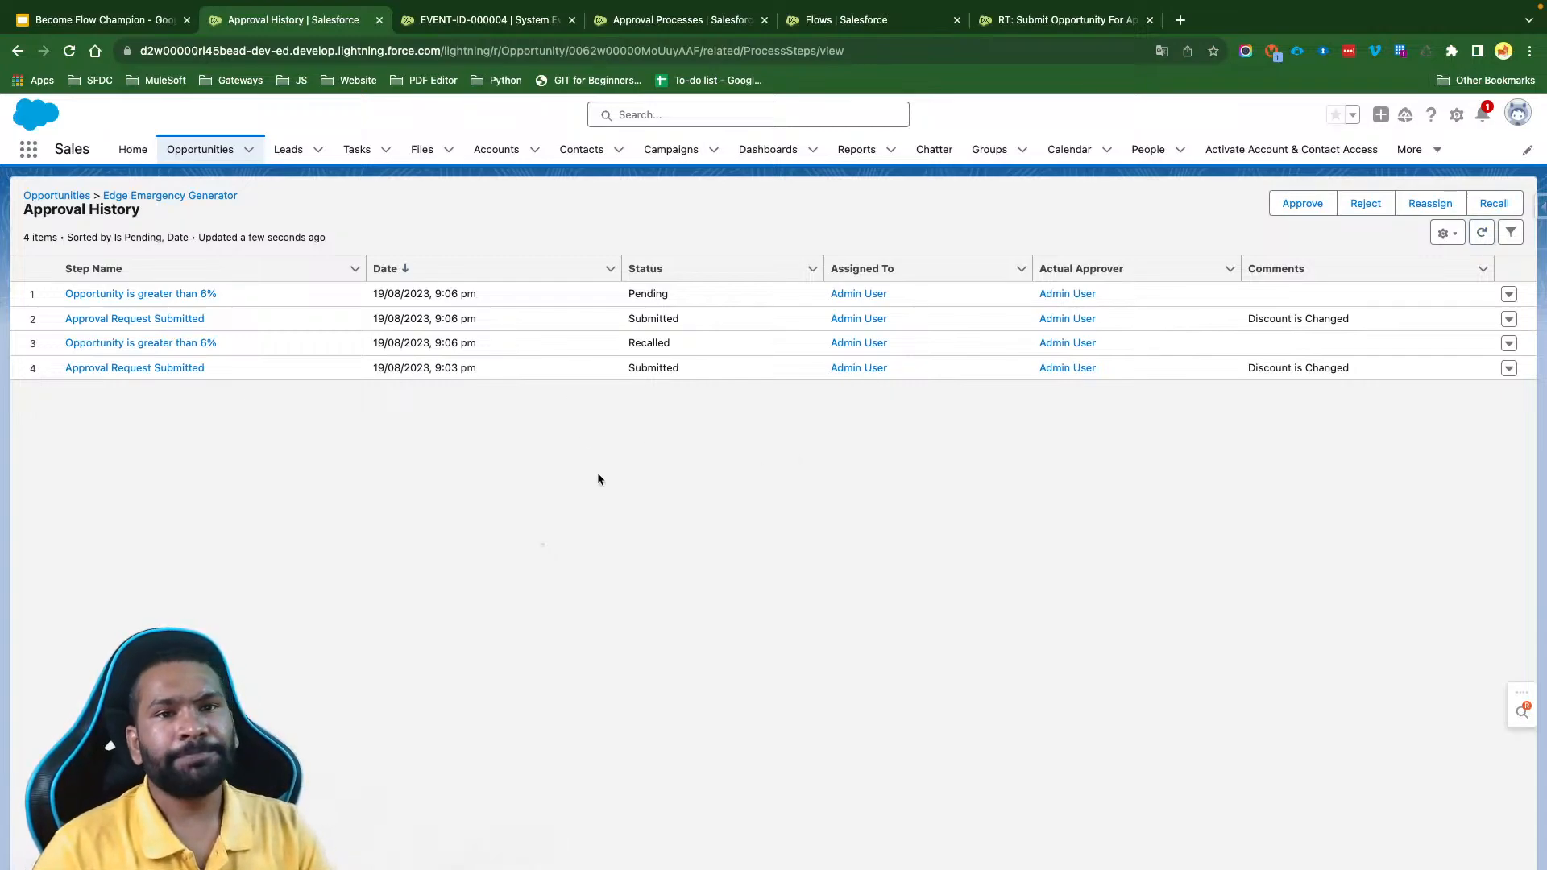
- Go back to the Edge Emergency Generator opportunity and look through its detail fields and related lists
{"action": "left_click", "coordinate": [189, 197]}
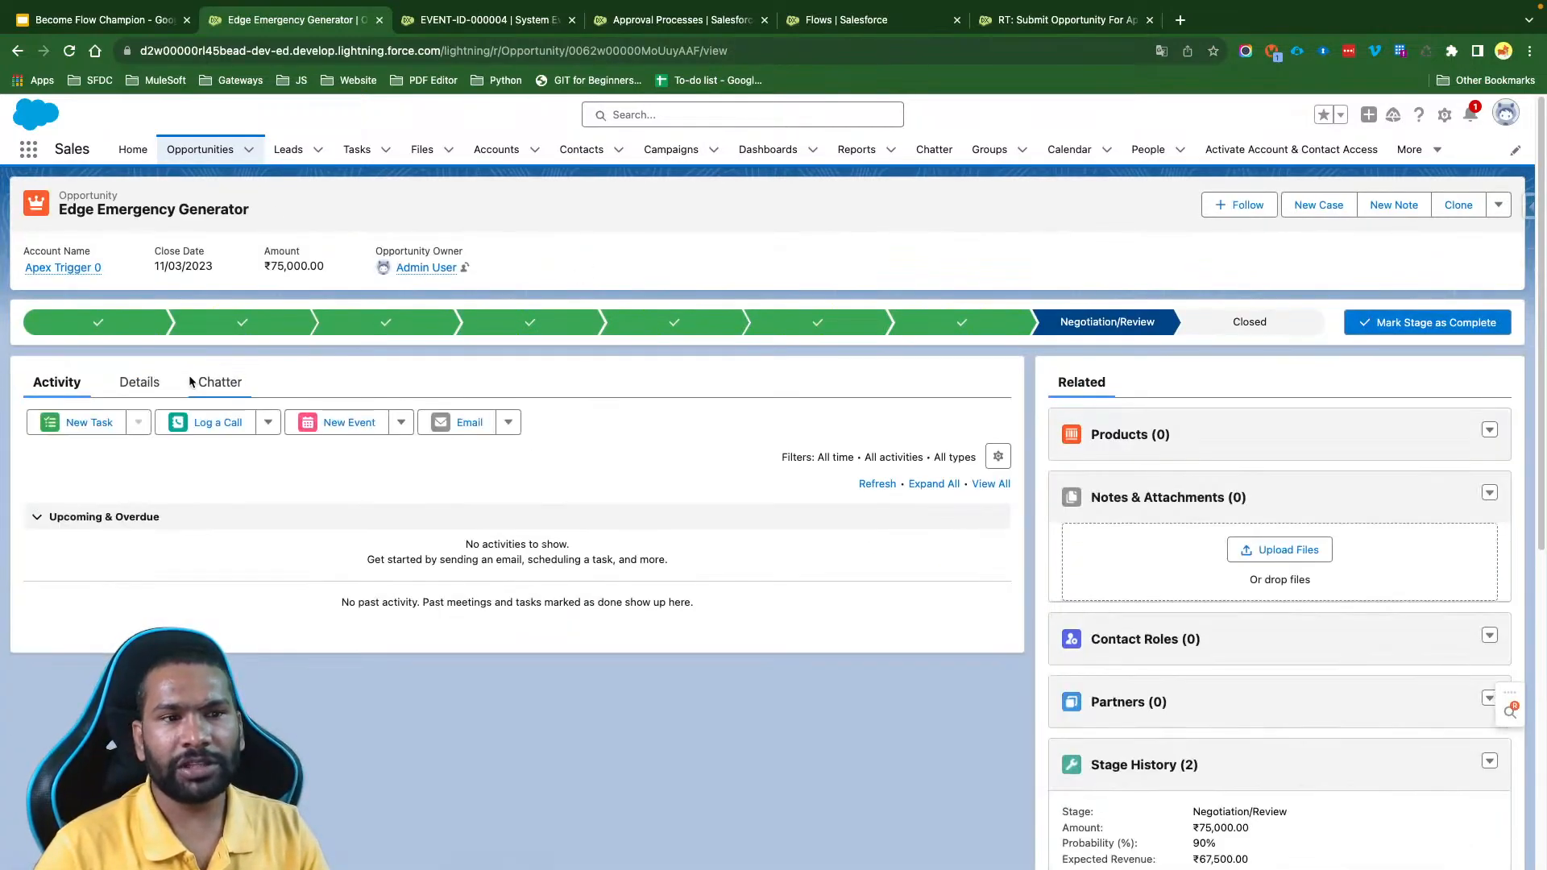
{"action": "left_click", "coordinate": [139, 381]}
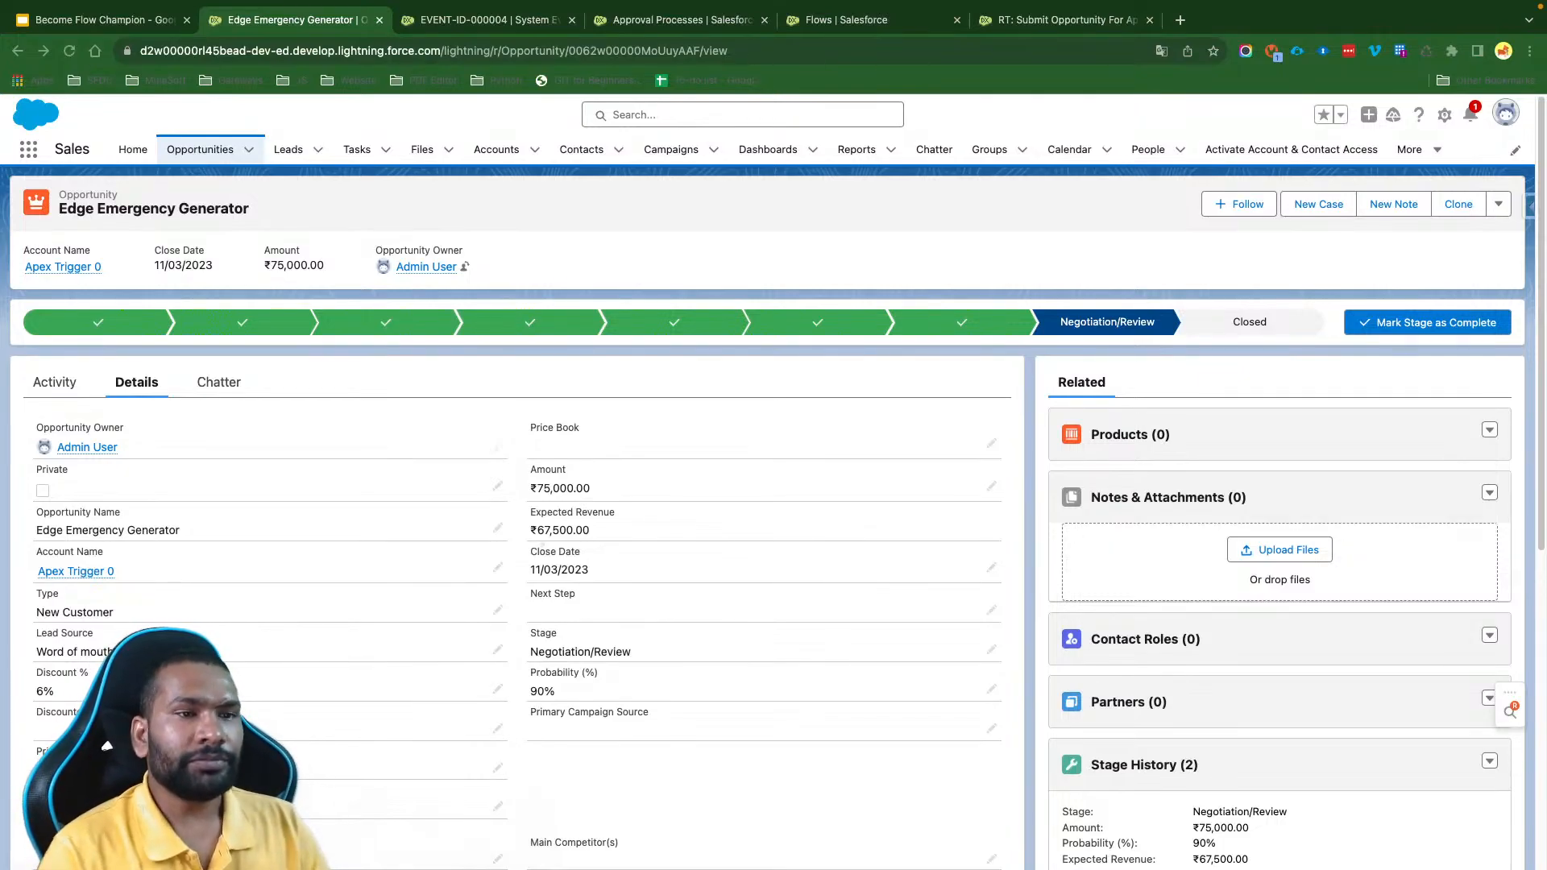
{"action": "left_click", "coordinate": [660, 245]}
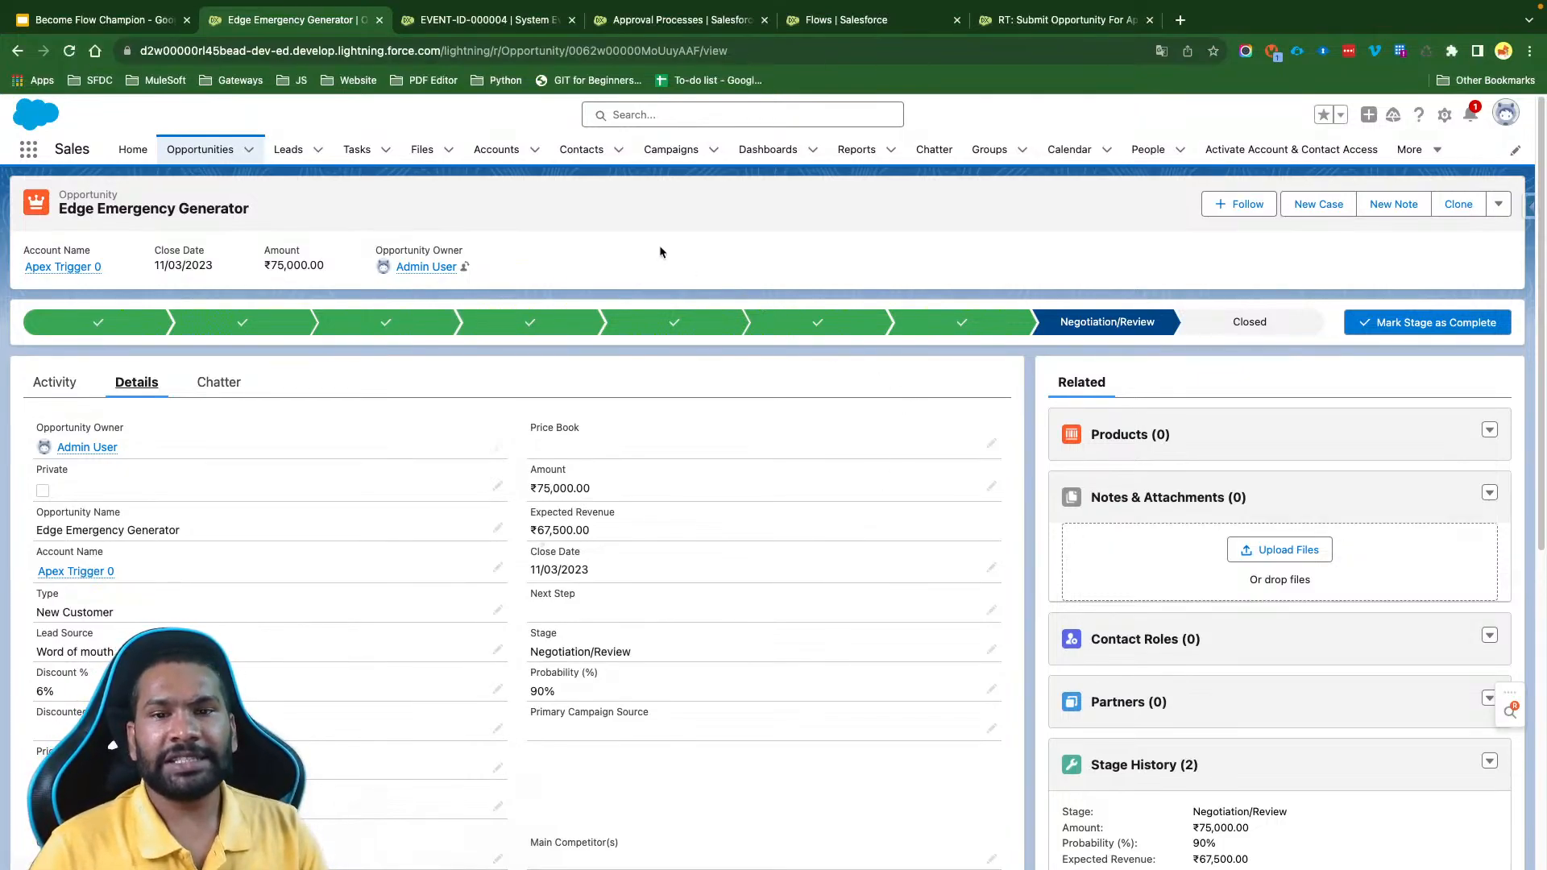
{"action": "scroll", "coordinate": [675, 561], "scroll_direction": "down", "scroll_amount": 5}
{"action": "scroll", "coordinate": [677, 568], "scroll_direction": "down", "scroll_amount": 1}
{"action": "scroll", "coordinate": [677, 568], "scroll_direction": "up", "scroll_amount": 6}
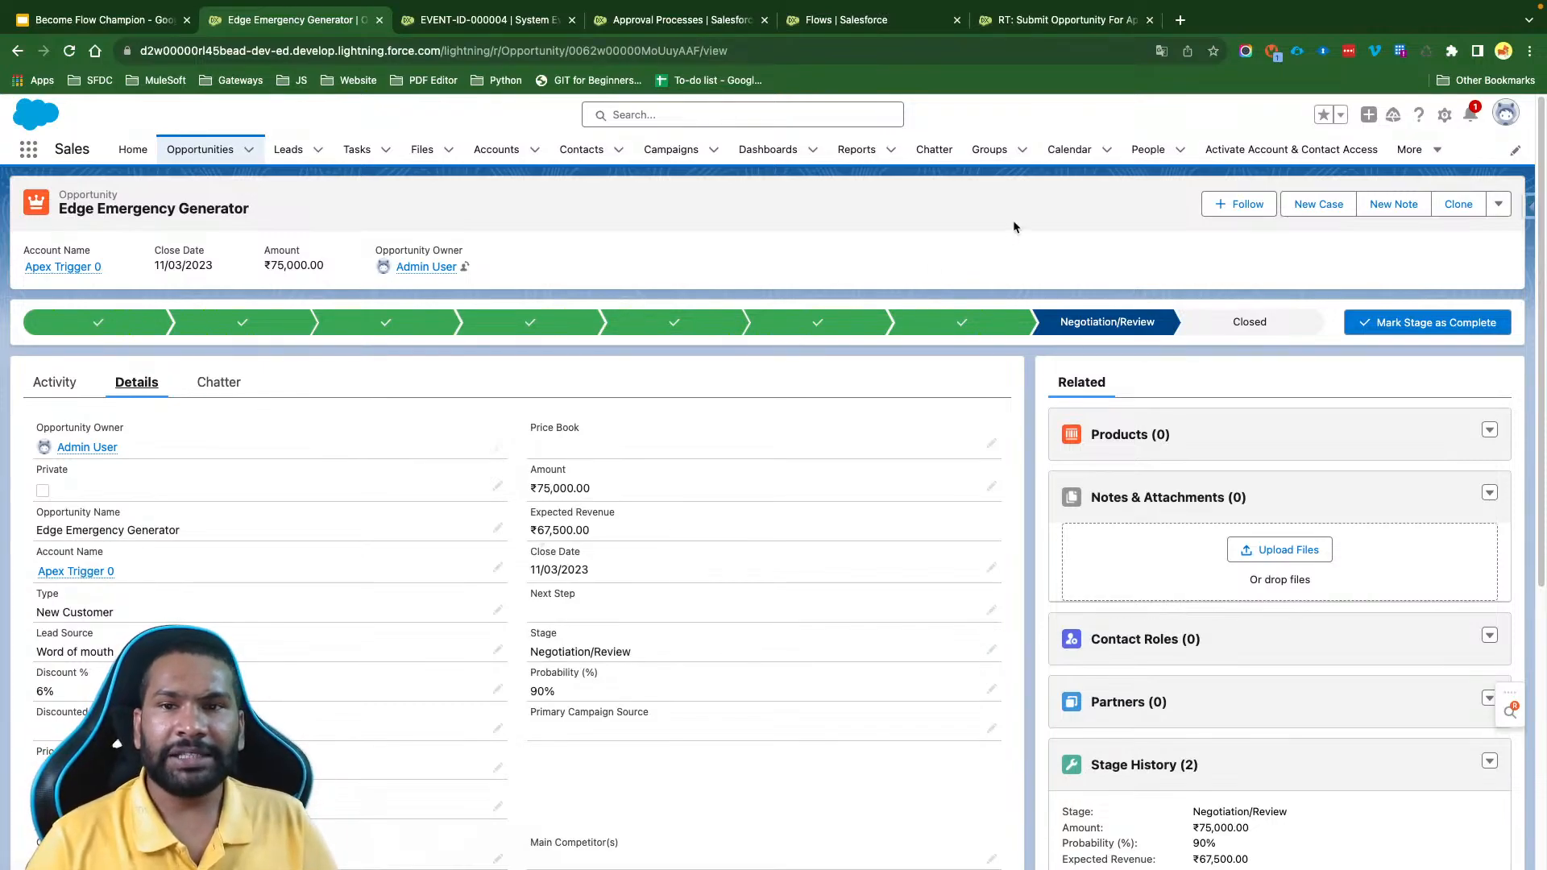
- Open the first recently viewed case, "Starting generator after electrical failure", set its Status to New and save the record
{"action": "left_click", "coordinate": [1430, 151]}
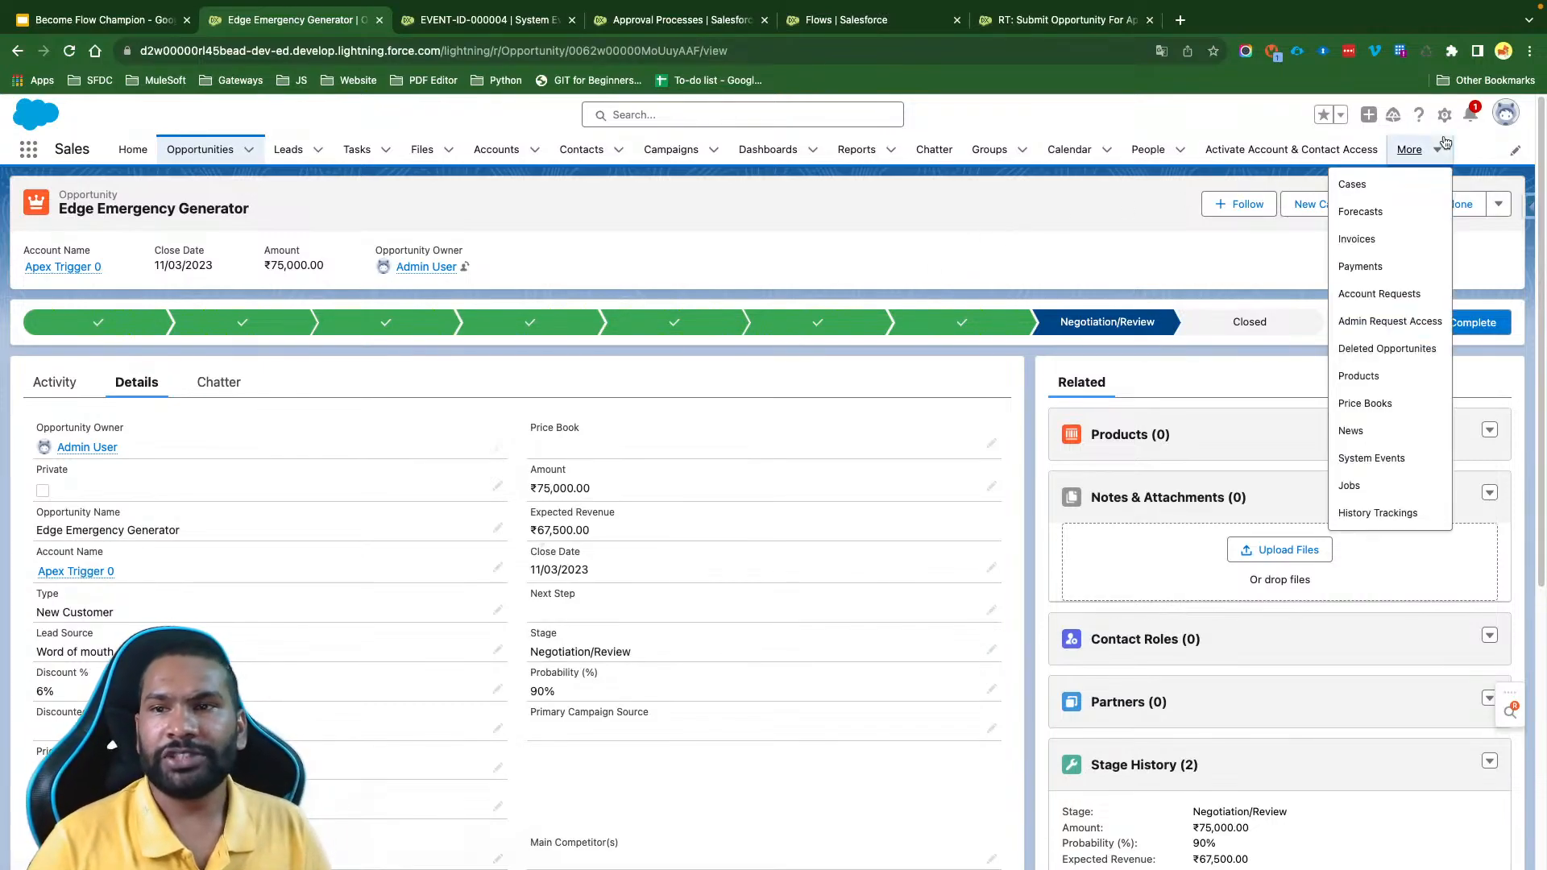
{"action": "left_click", "coordinate": [1385, 192]}
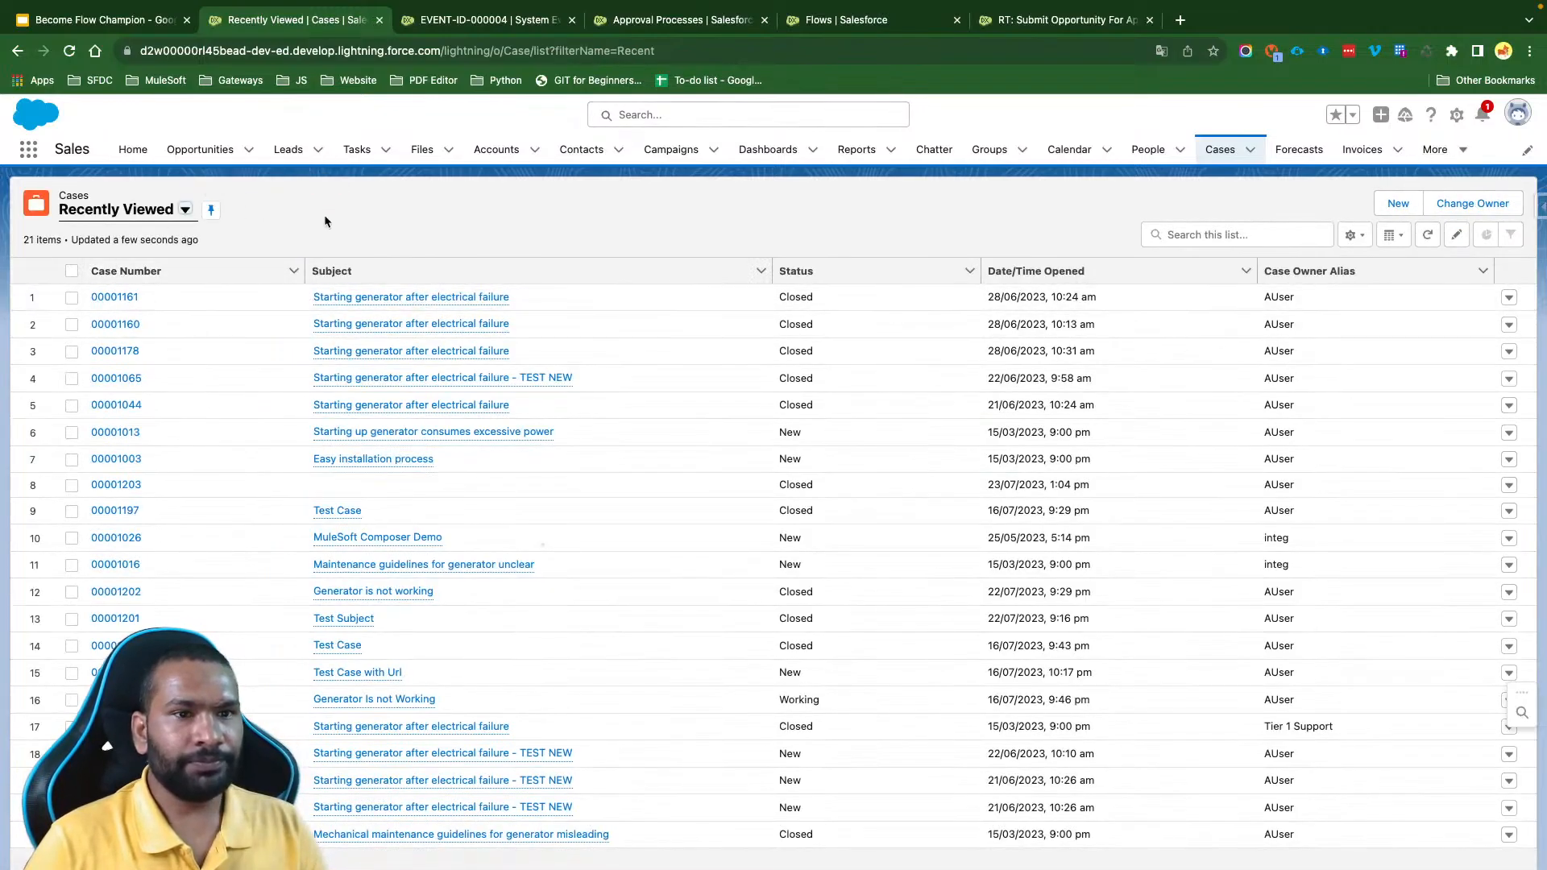
{"action": "left_click", "coordinate": [121, 297]}
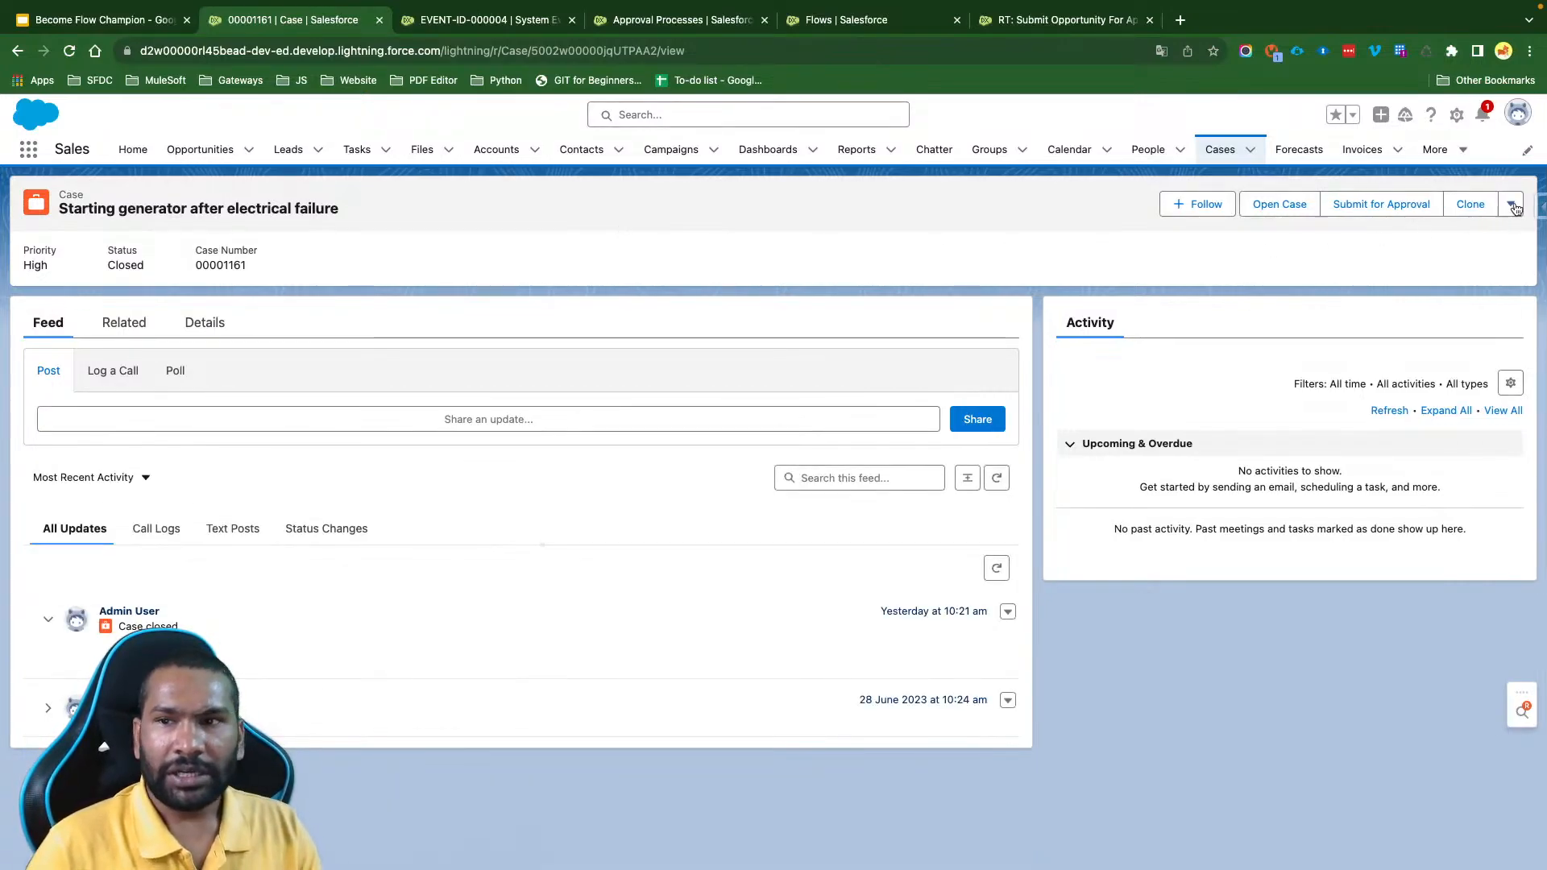
{"action": "left_click", "coordinate": [205, 325]}
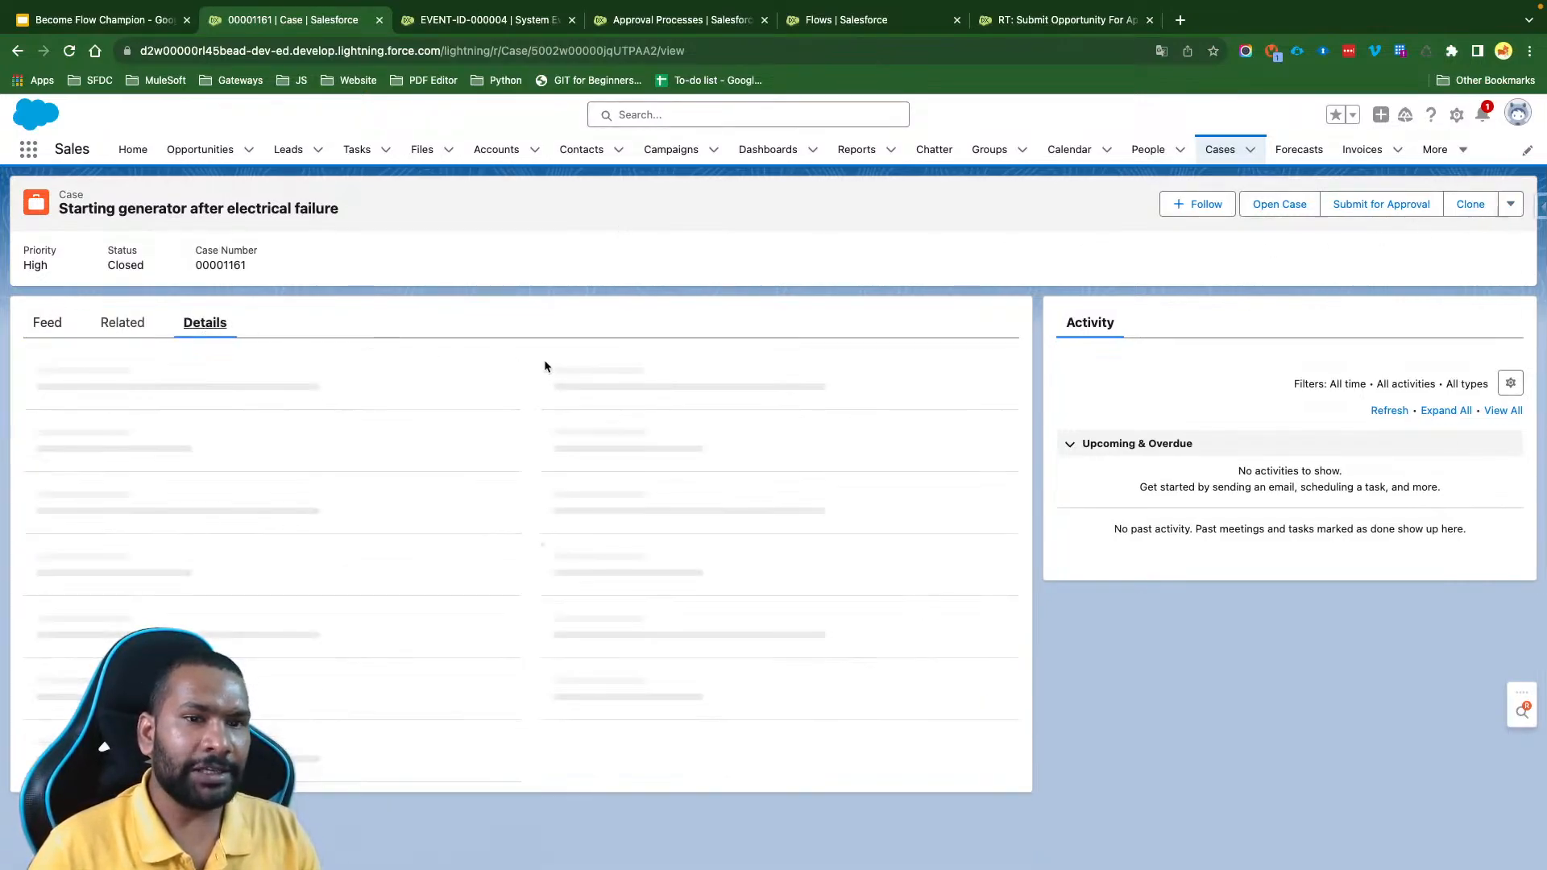
{"action": "left_click", "coordinate": [992, 419]}
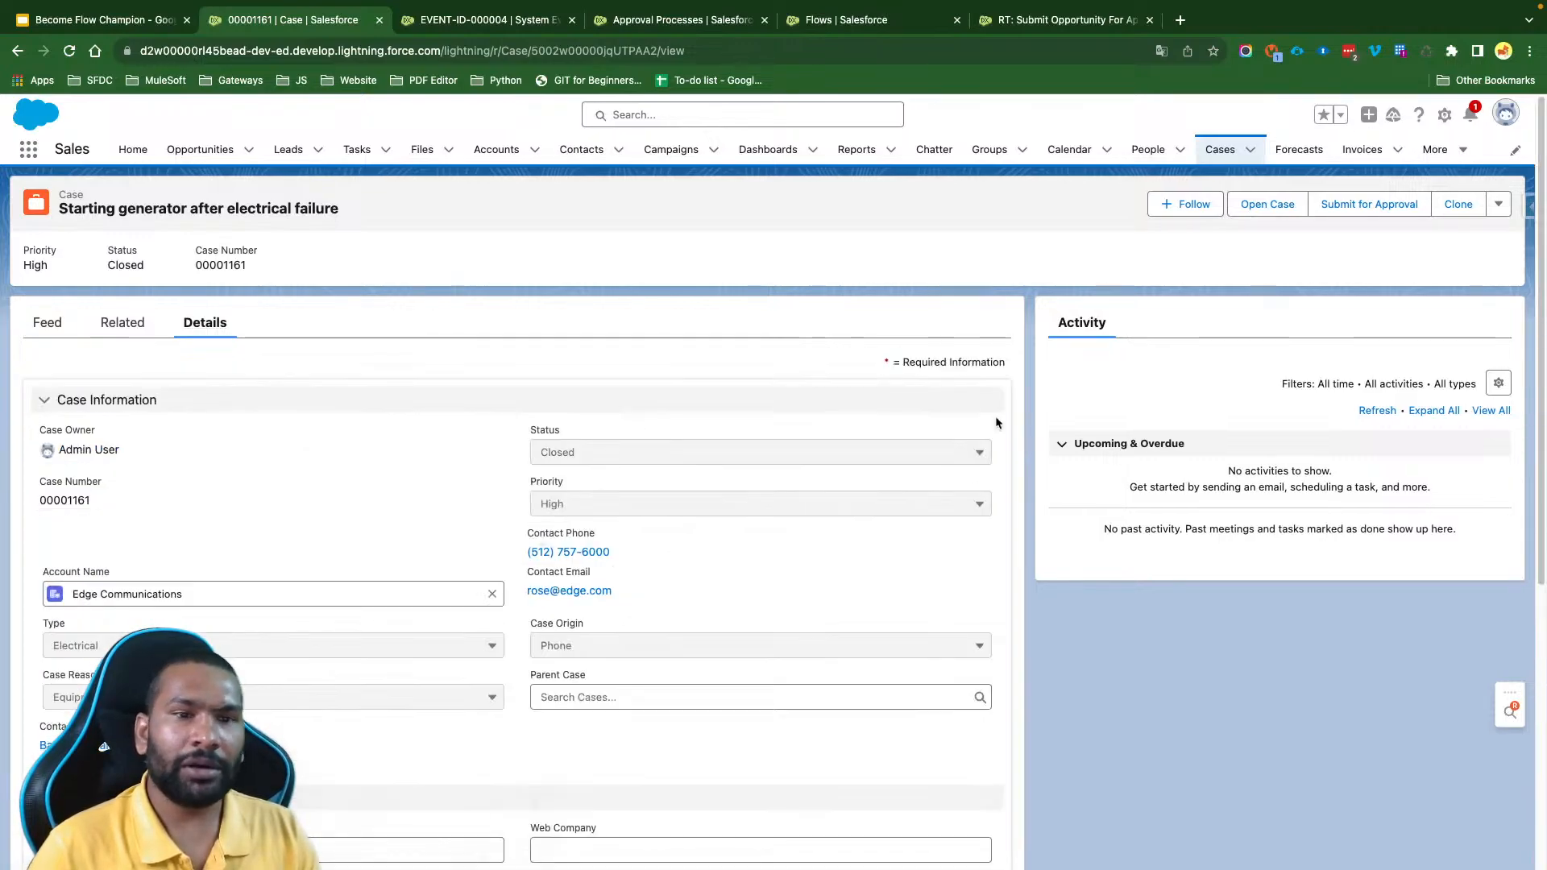
{"action": "left_click", "coordinate": [622, 452]}
{"action": "left_click", "coordinate": [599, 540]}
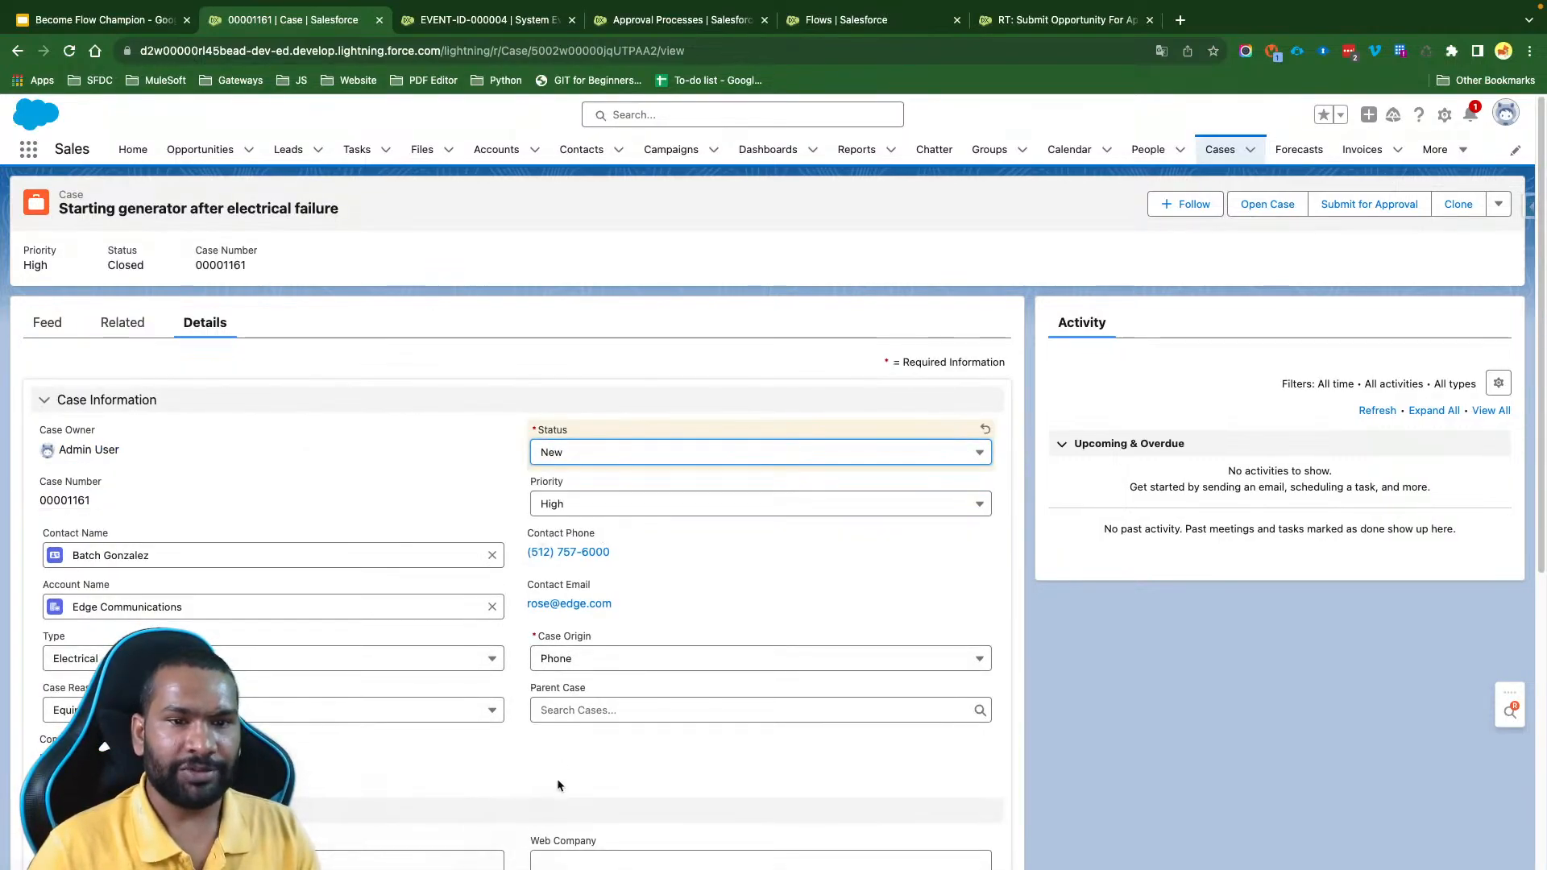
{"action": "left_click", "coordinate": [548, 867]}
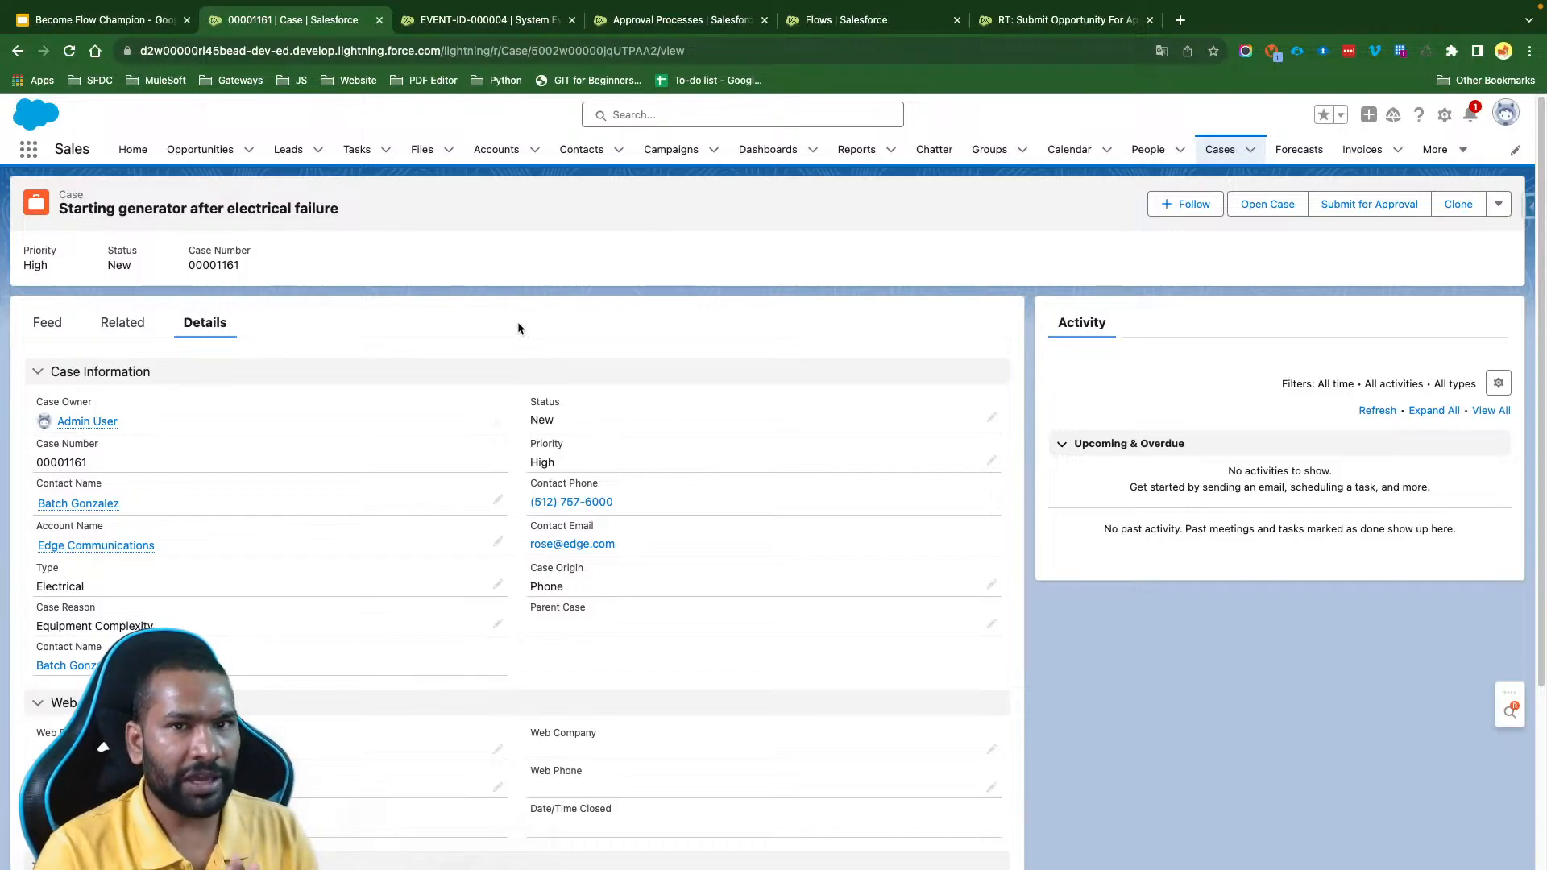
- Close the EVENT-ID-000004 system event page and the Approval Processes setup page
{"action": "left_click", "coordinate": [560, 24]}
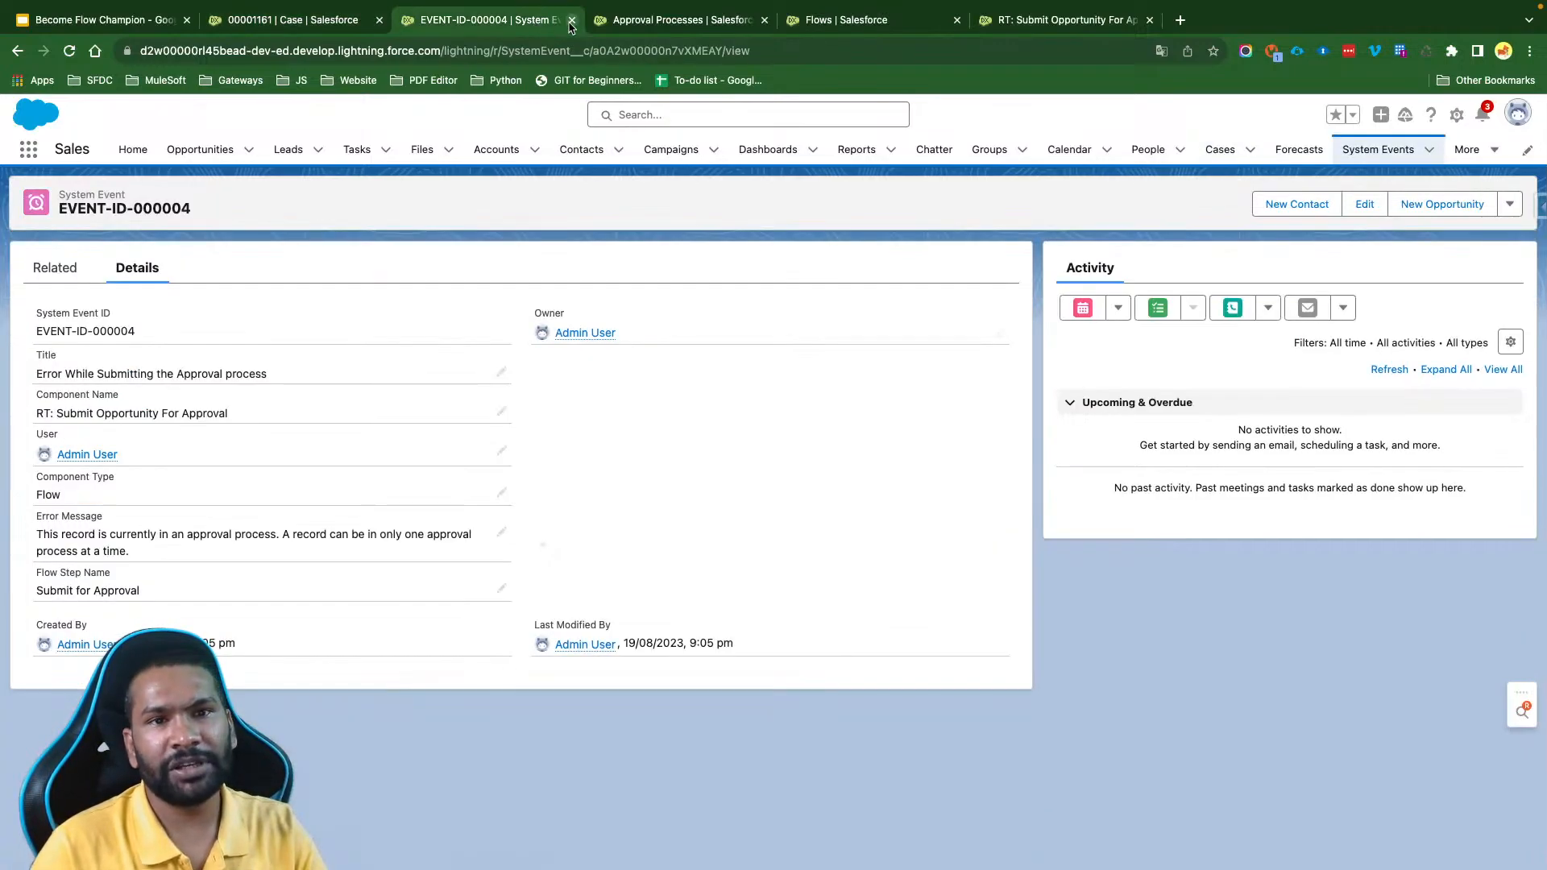
{"action": "left_click", "coordinate": [571, 20]}
{"action": "left_click", "coordinate": [564, 24]}
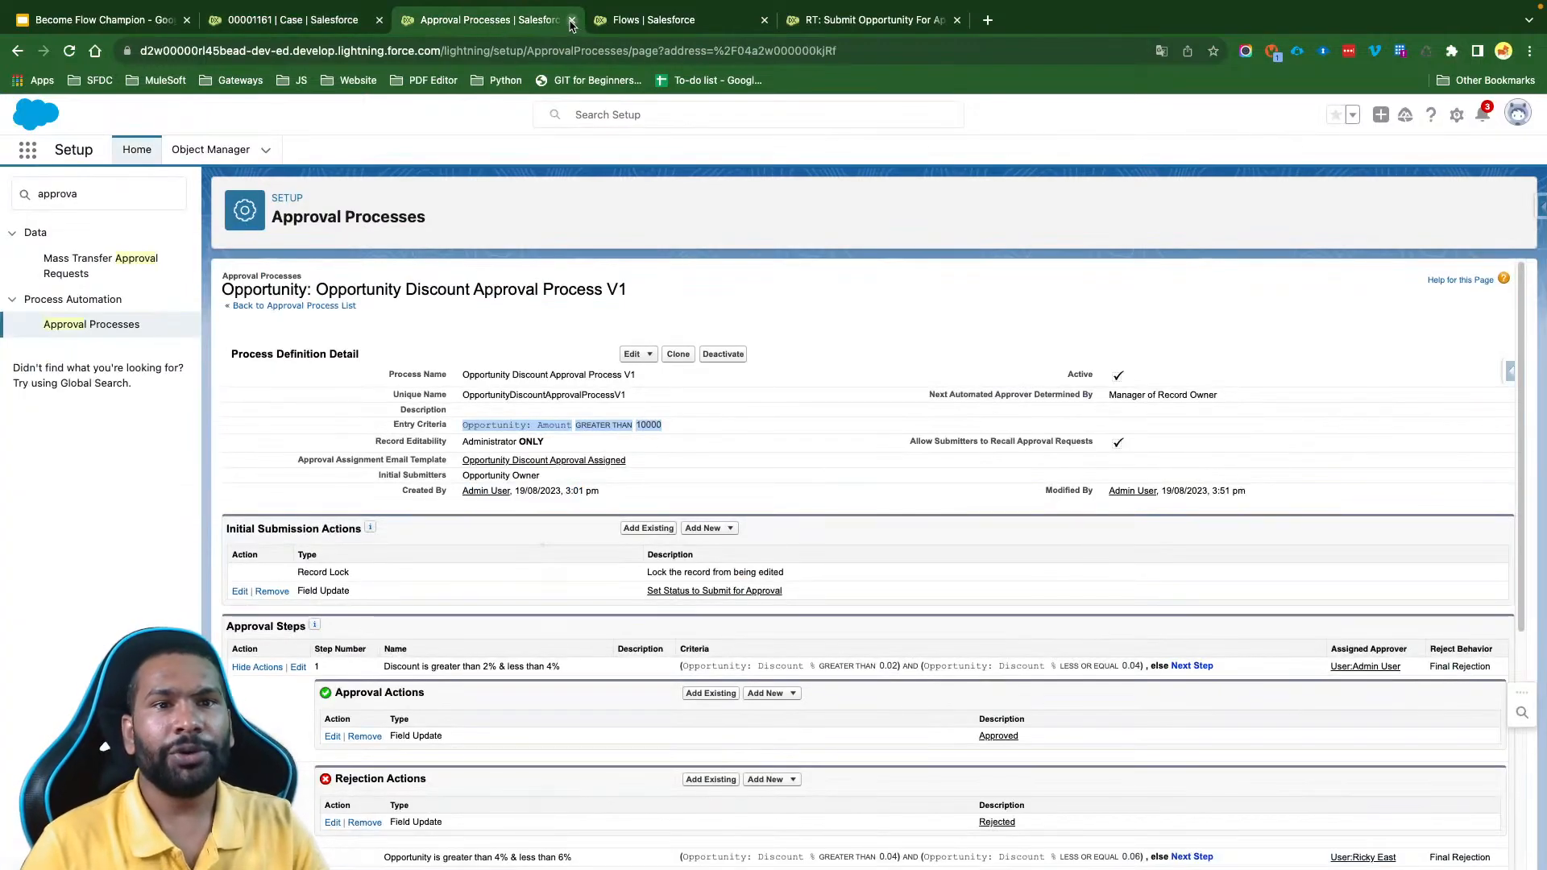
{"action": "left_click", "coordinate": [571, 20]}
- Create a new Record-Triggered Flow from the Flows setup page, closing the old RT: Submit Opportunity For Approval page
{"action": "left_click", "coordinate": [105, 198]}
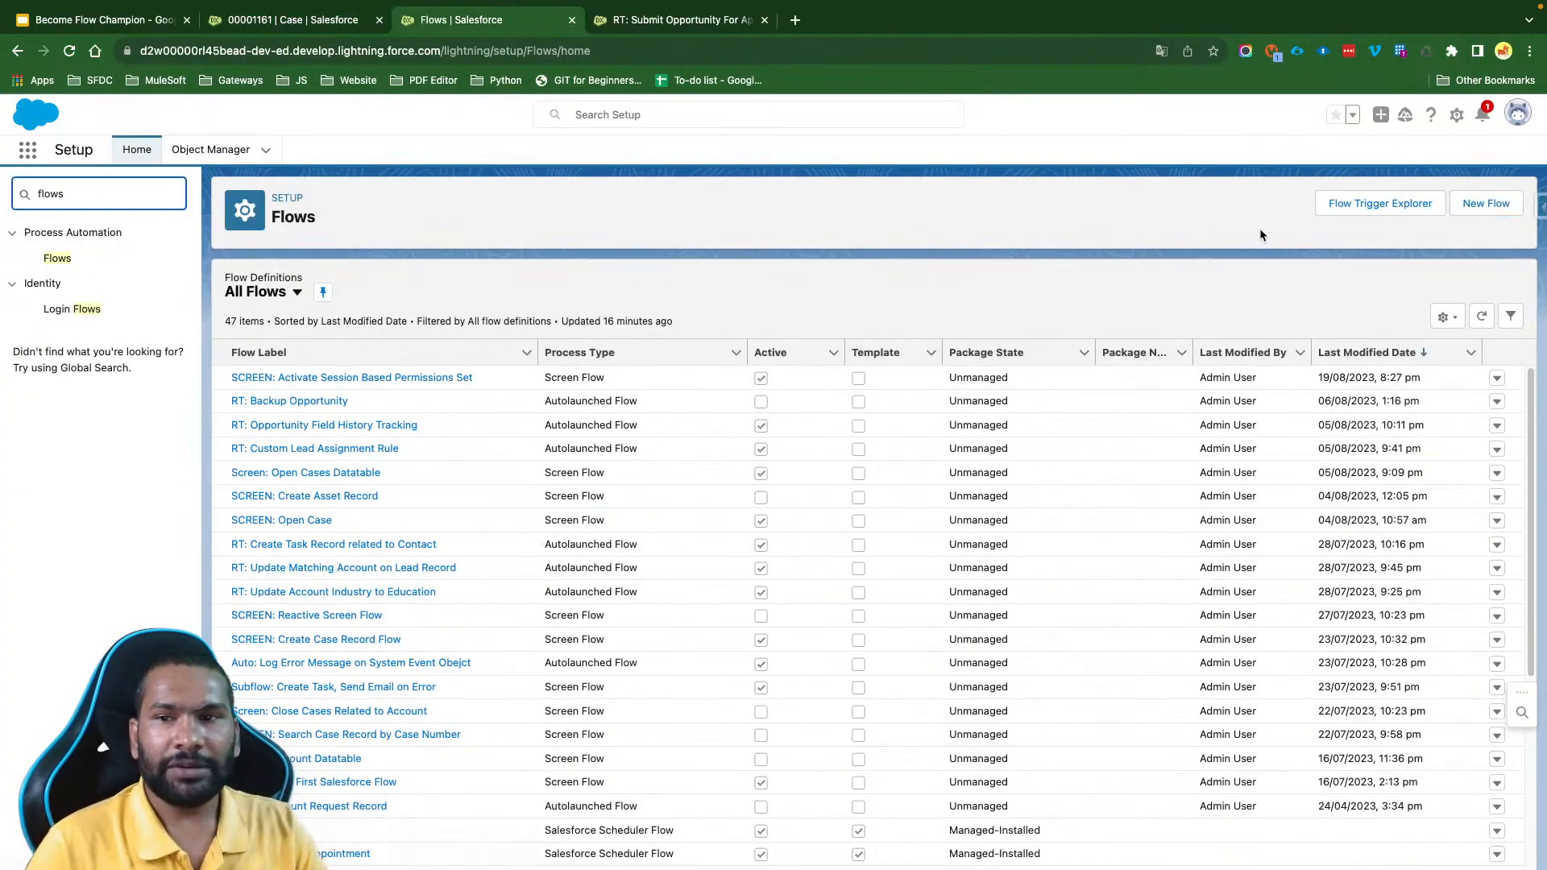
{"action": "left_click", "coordinate": [1486, 203]}
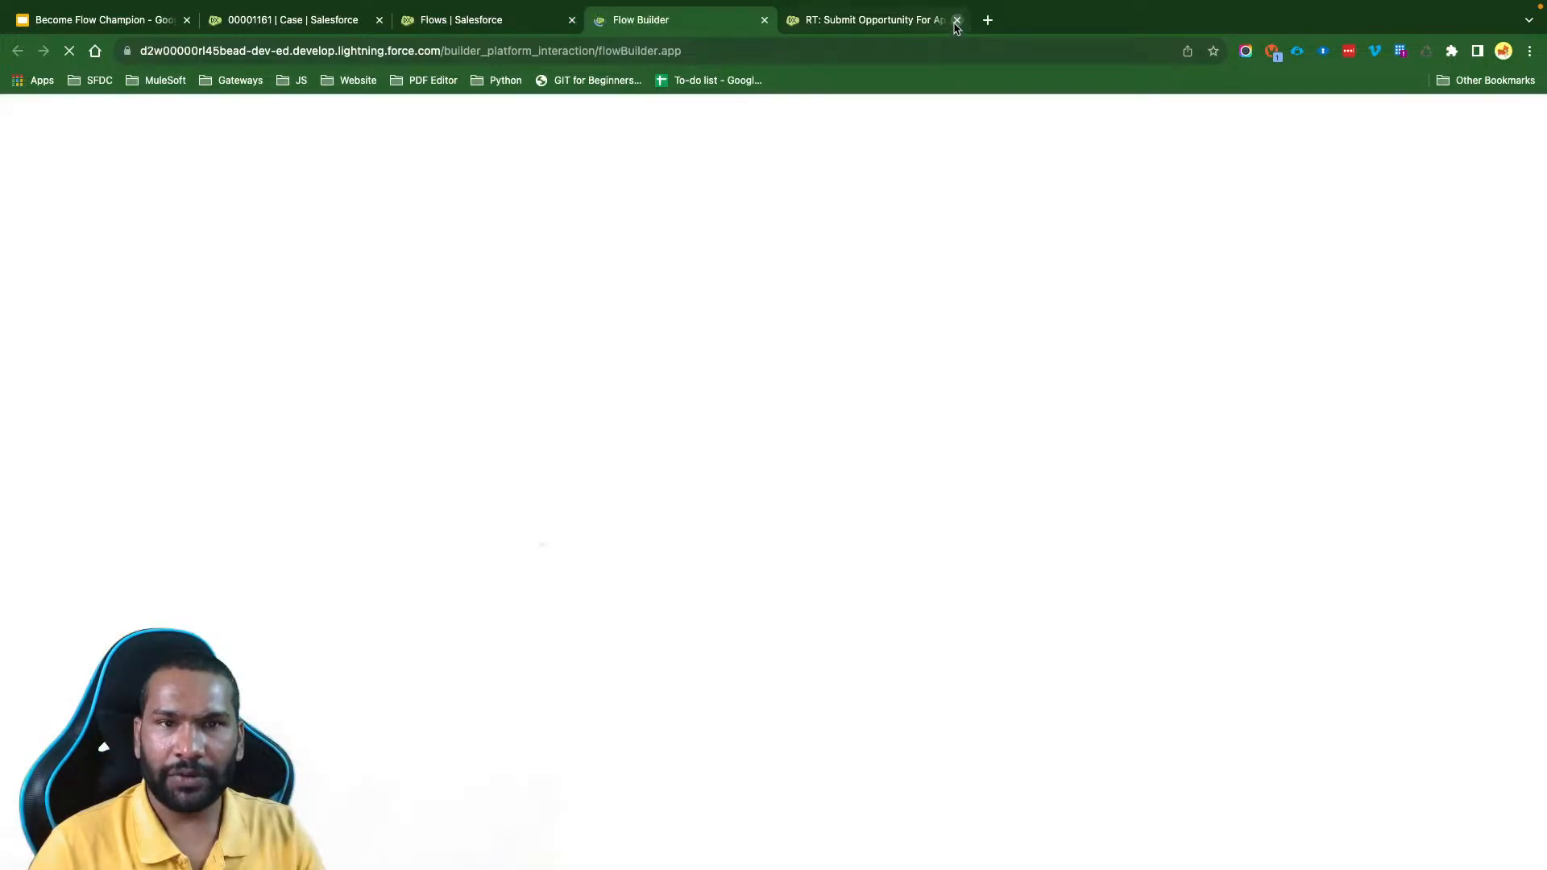
{"action": "left_click", "coordinate": [957, 20]}
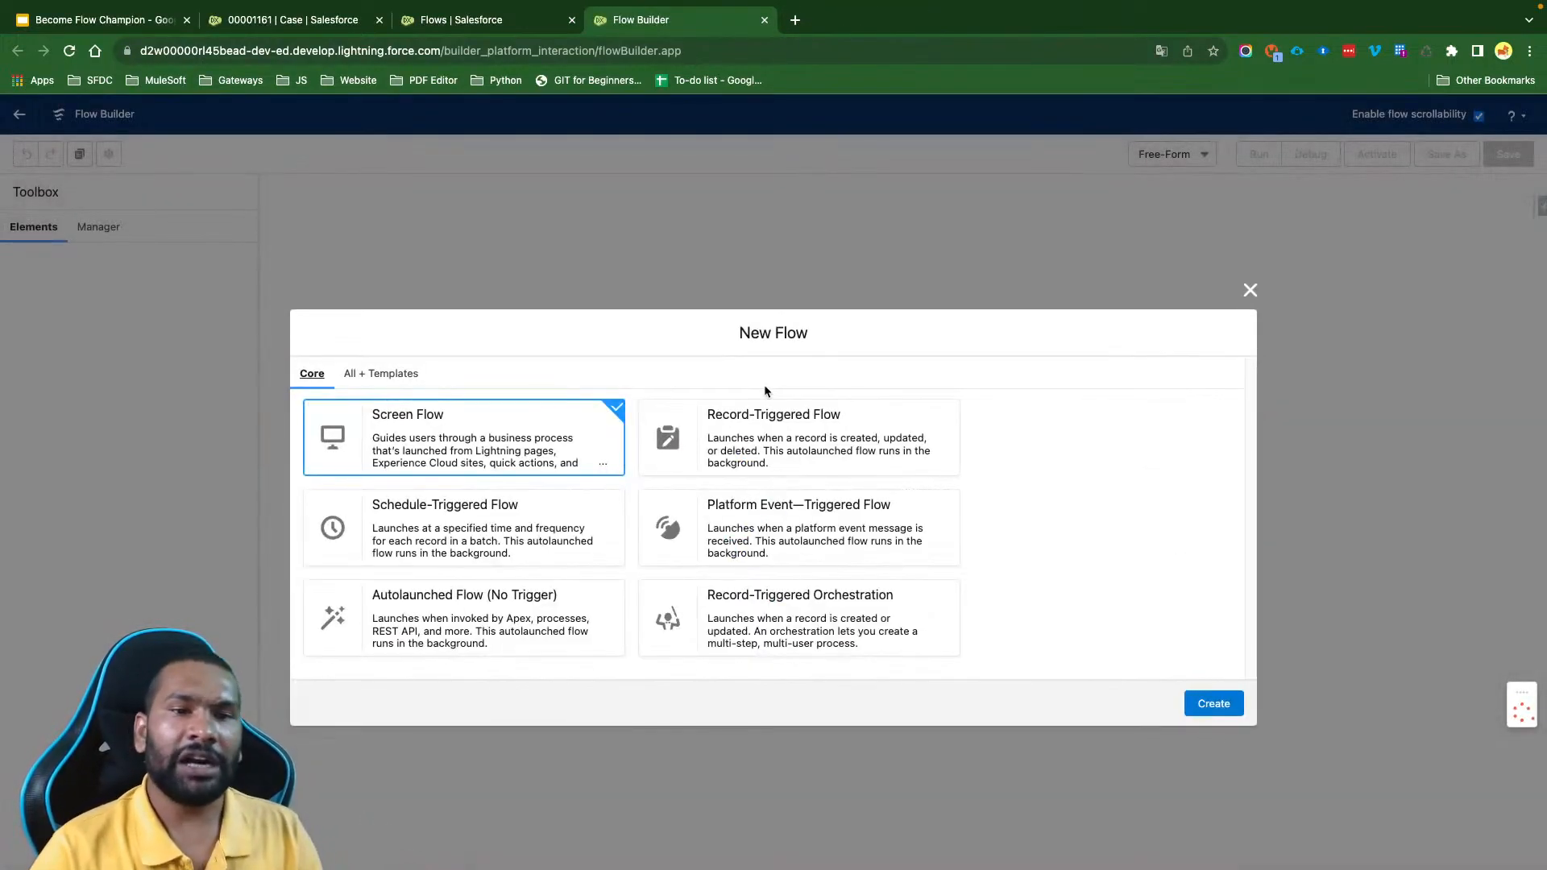
{"action": "left_click", "coordinate": [774, 439]}
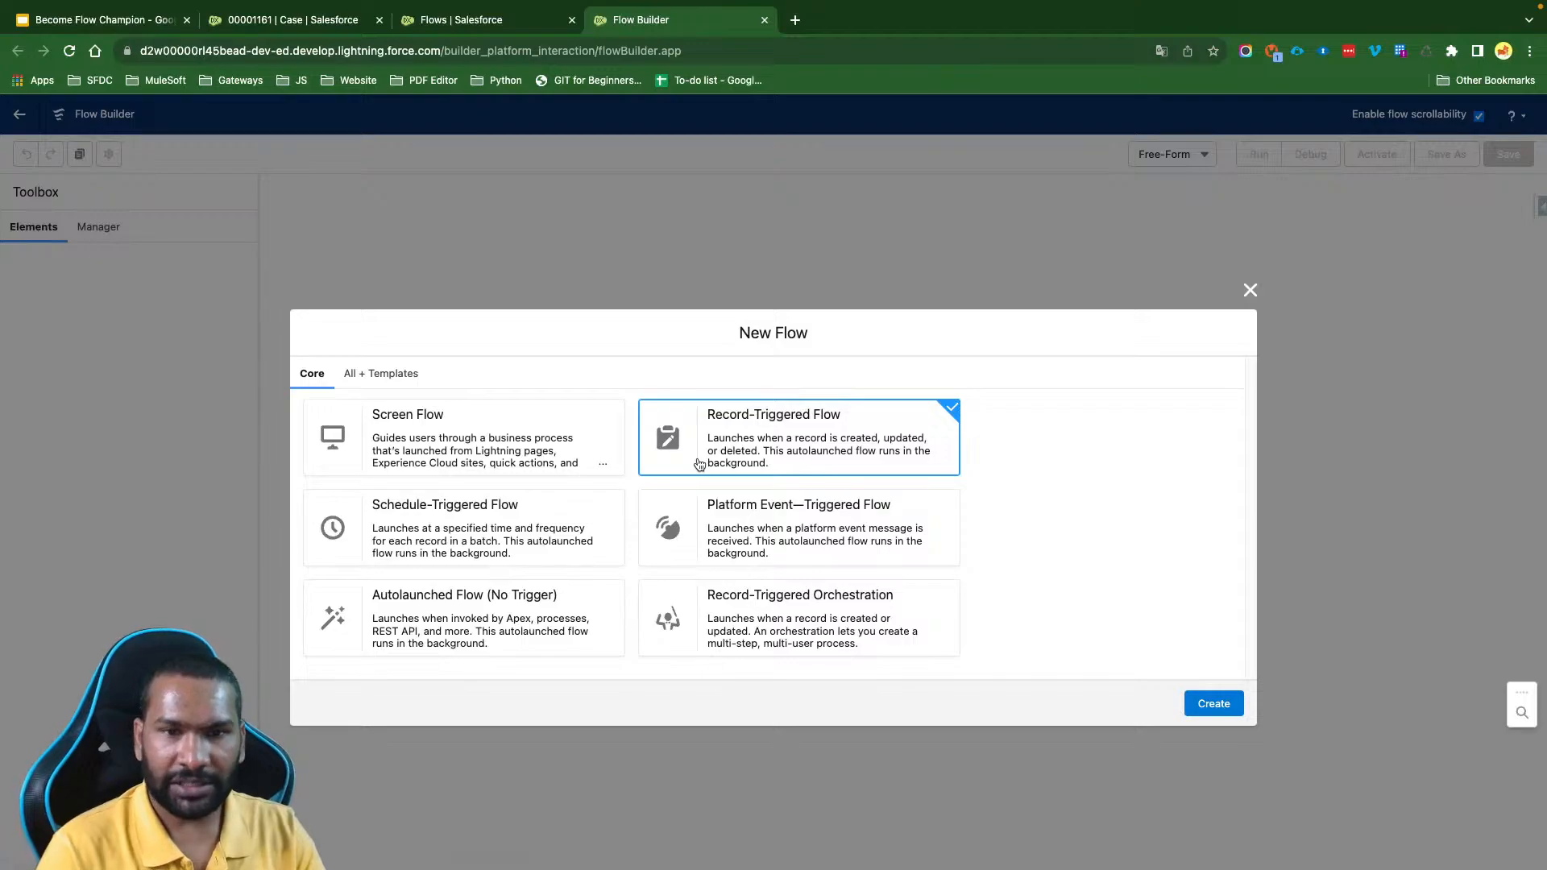
{"action": "left_click", "coordinate": [1214, 703]}
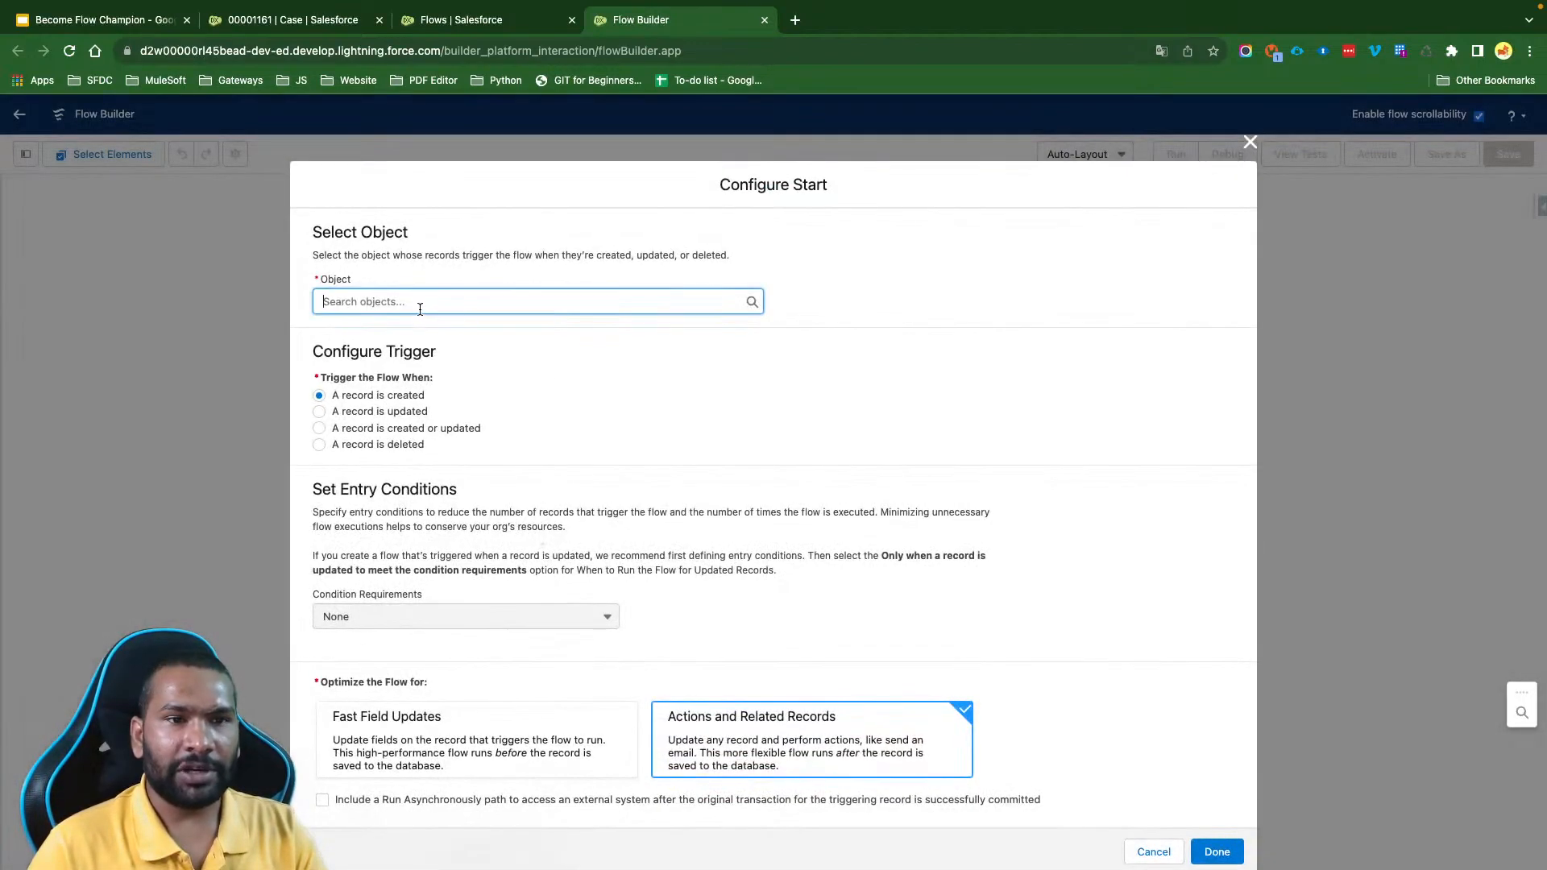
- Configure the flow start for the Case object when a record is created, with no entry conditions, optimized for Actions and Related Records
{"action": "type", "text": "Case"}
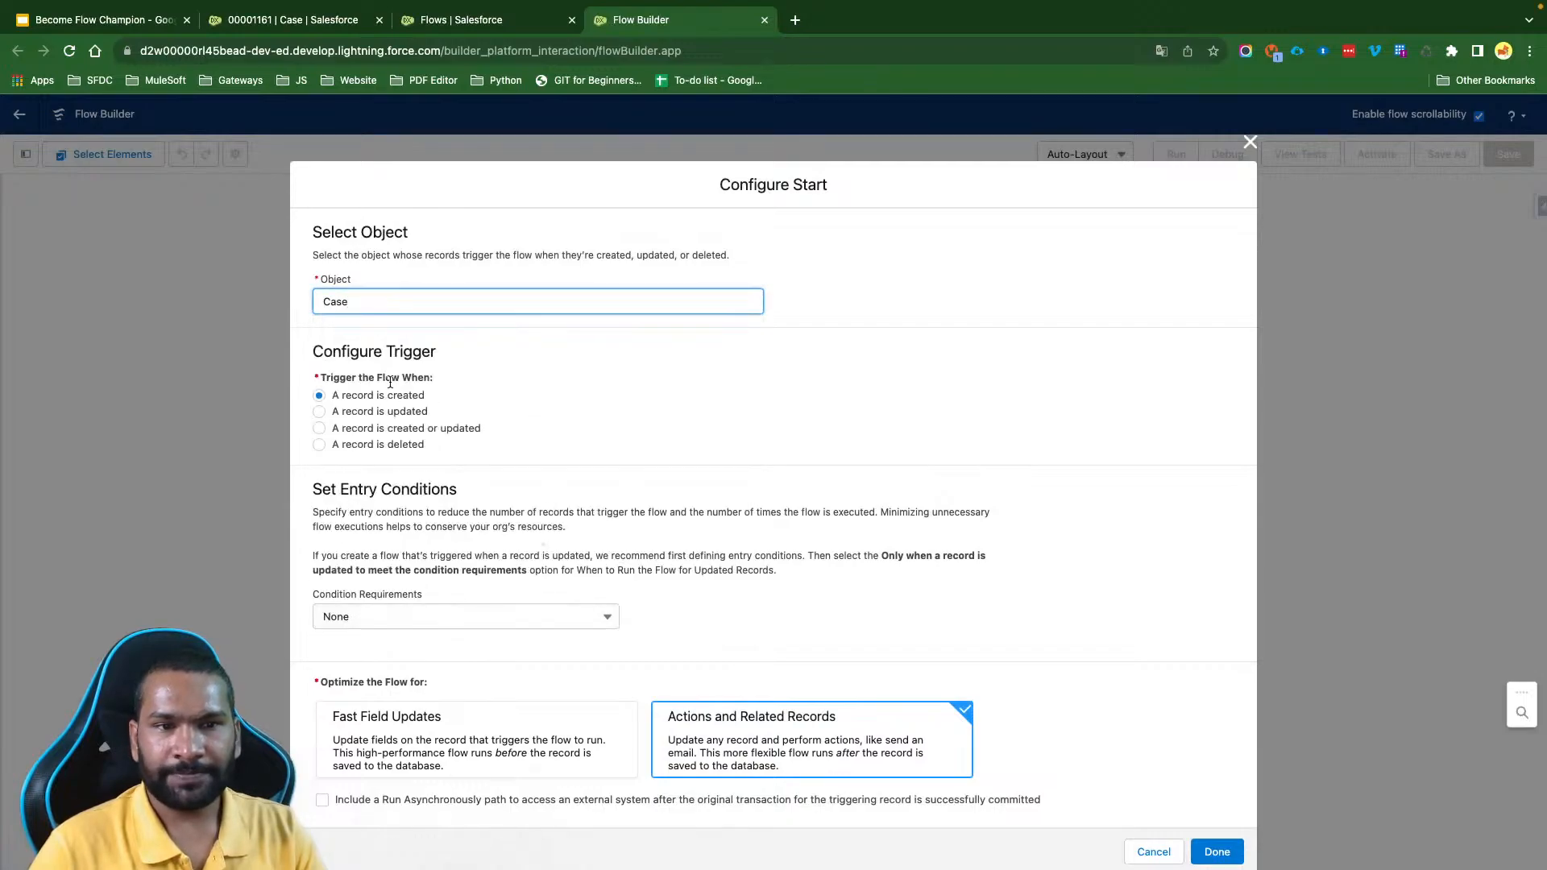
{"action": "left_click_drag", "start_coordinate": [324, 397], "coordinate": [484, 401]}
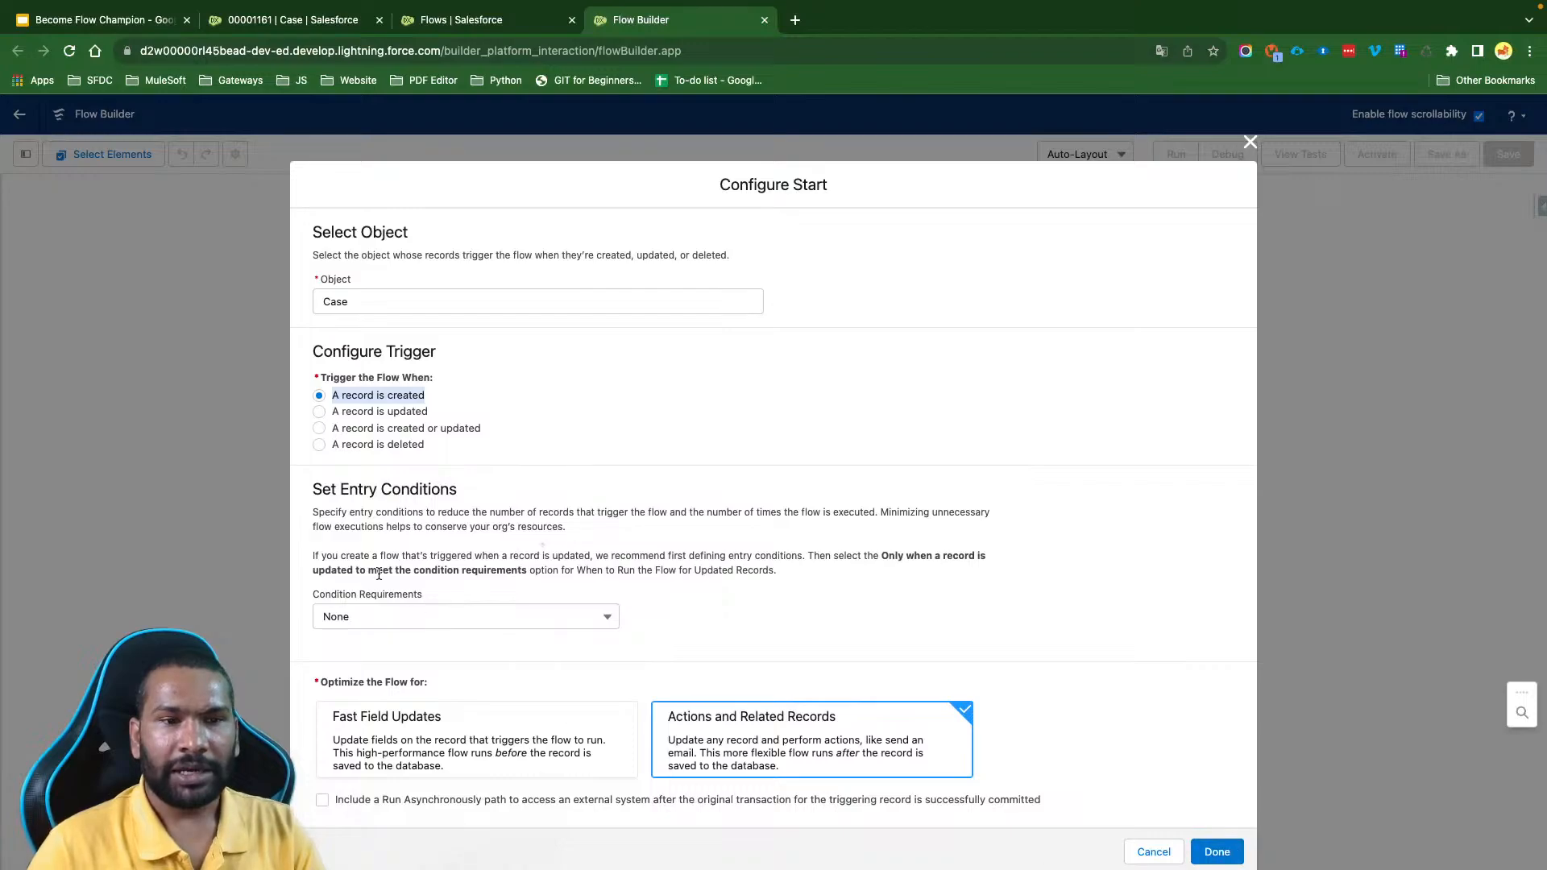
{"action": "left_click", "coordinate": [388, 619]}
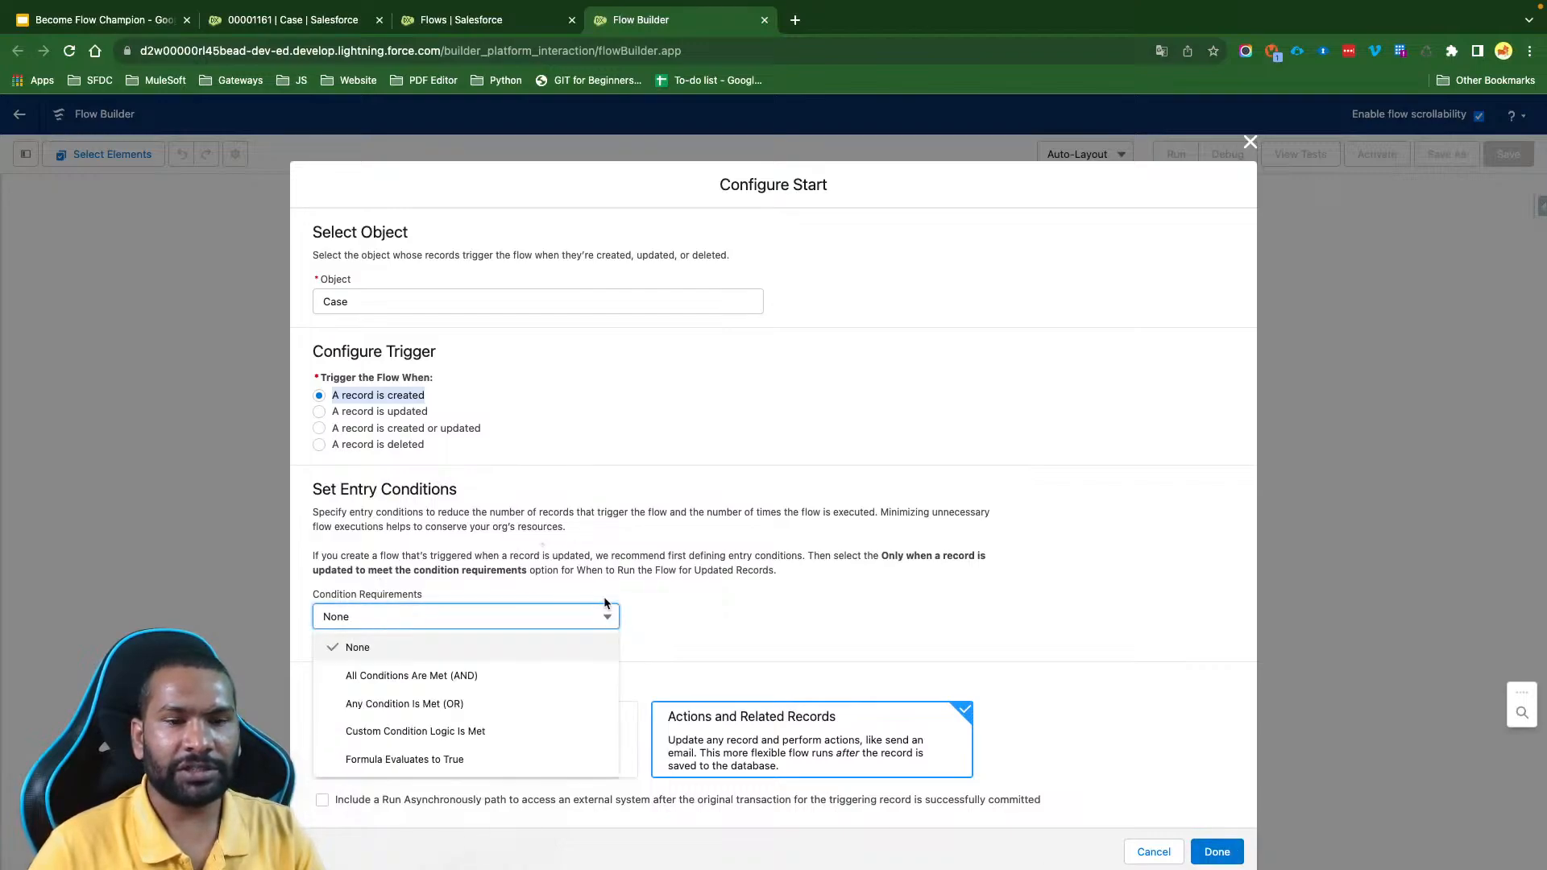
{"action": "left_click", "coordinate": [772, 592]}
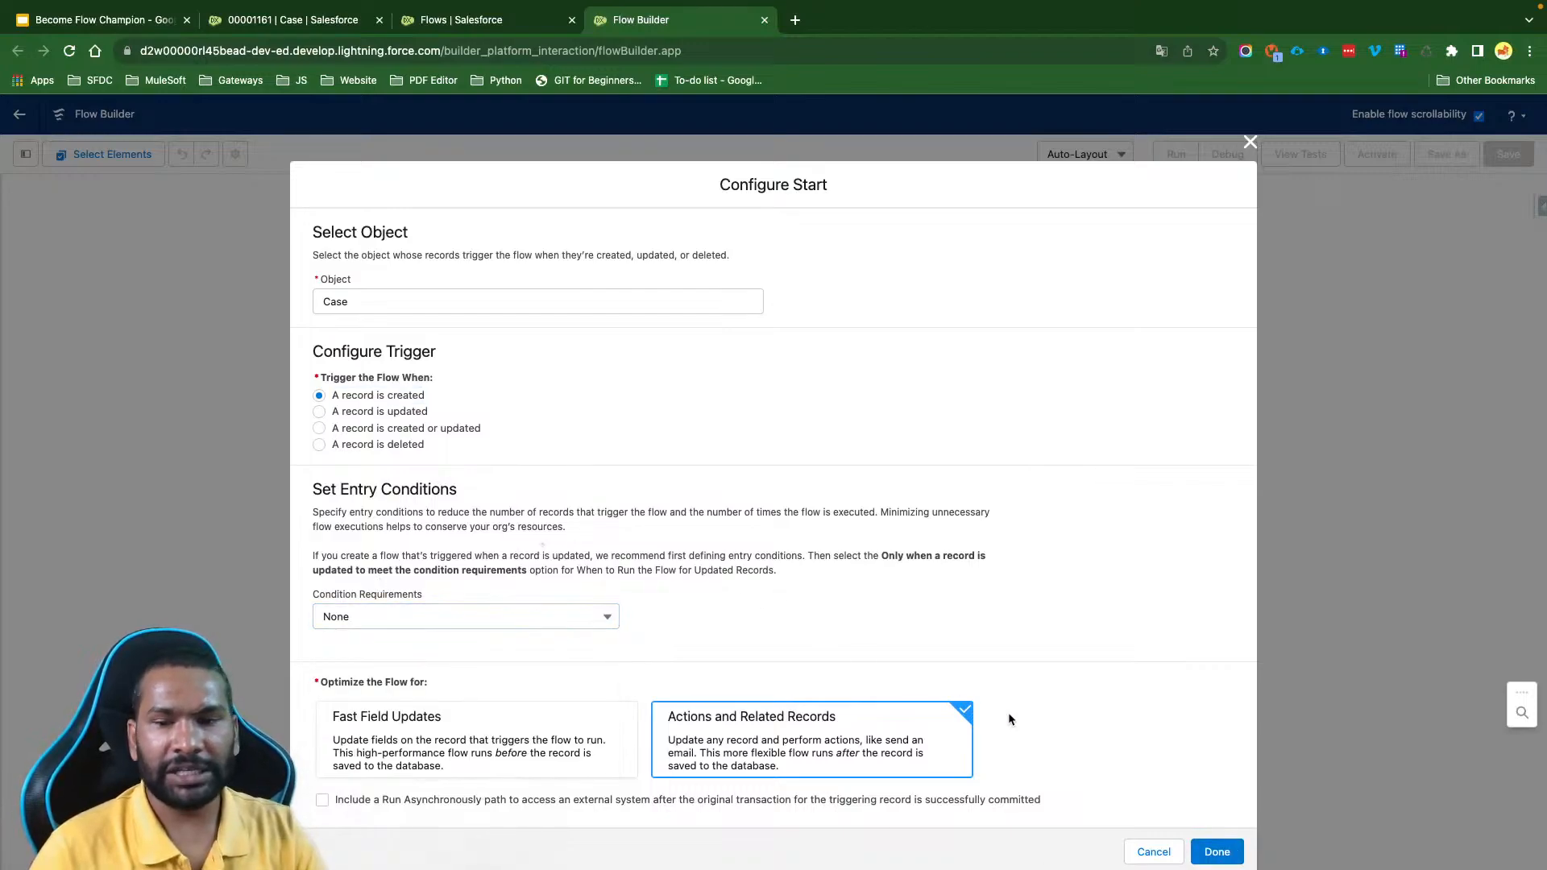
{"action": "left_click", "coordinate": [1217, 851]}
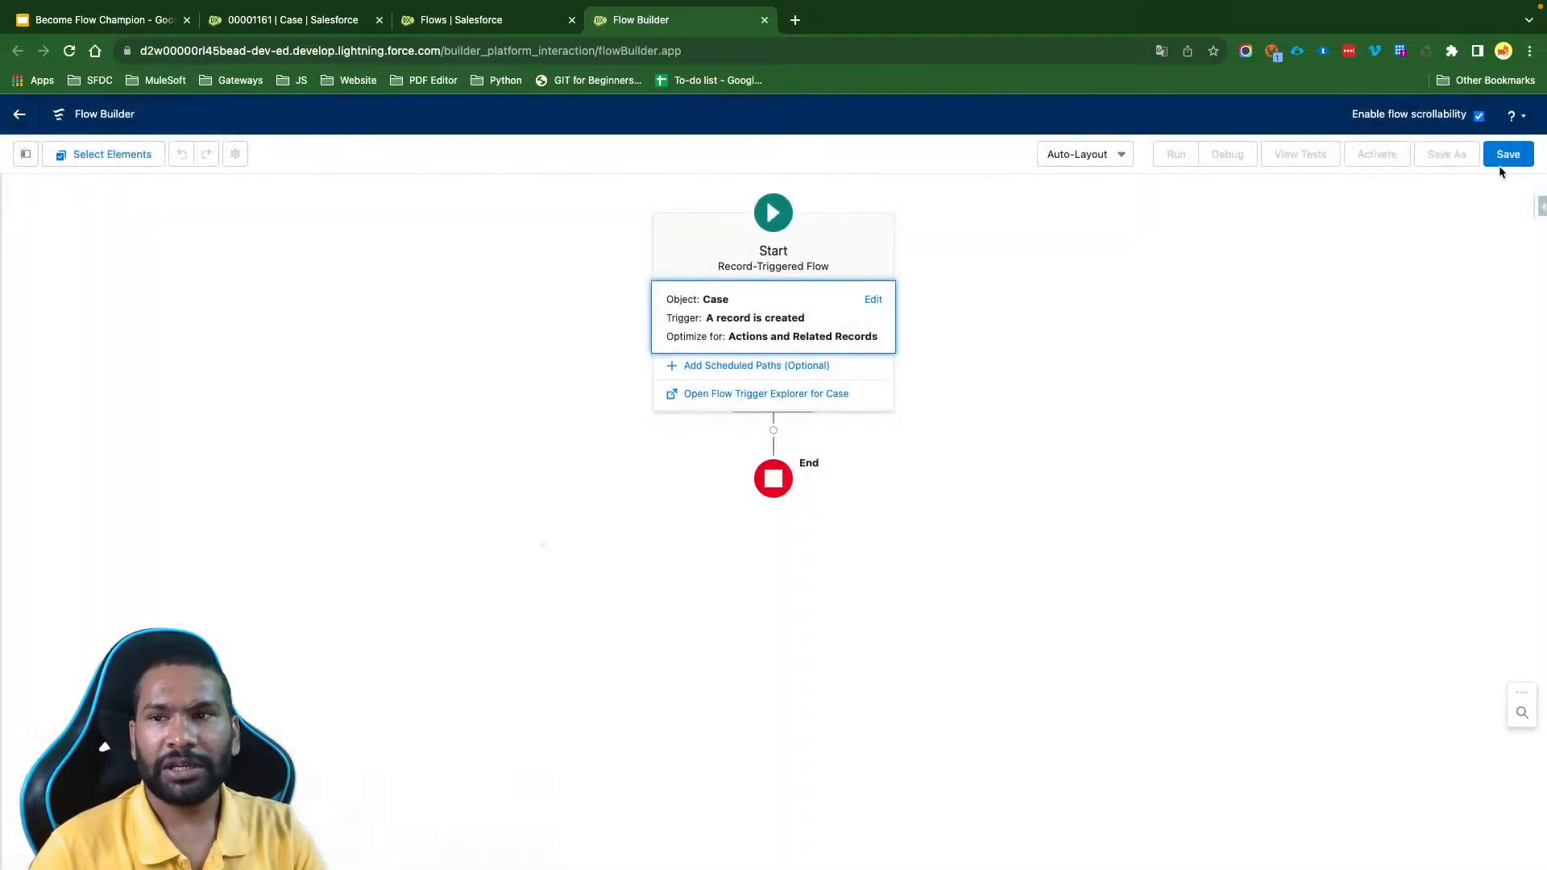
- Start saving the flow and label it "RT: Send Email to Contact when new case is created"
{"action": "left_click", "coordinate": [1503, 161]}
{"action": "left_click", "coordinate": [614, 463]}
{"action": "type", "text": "RT"}
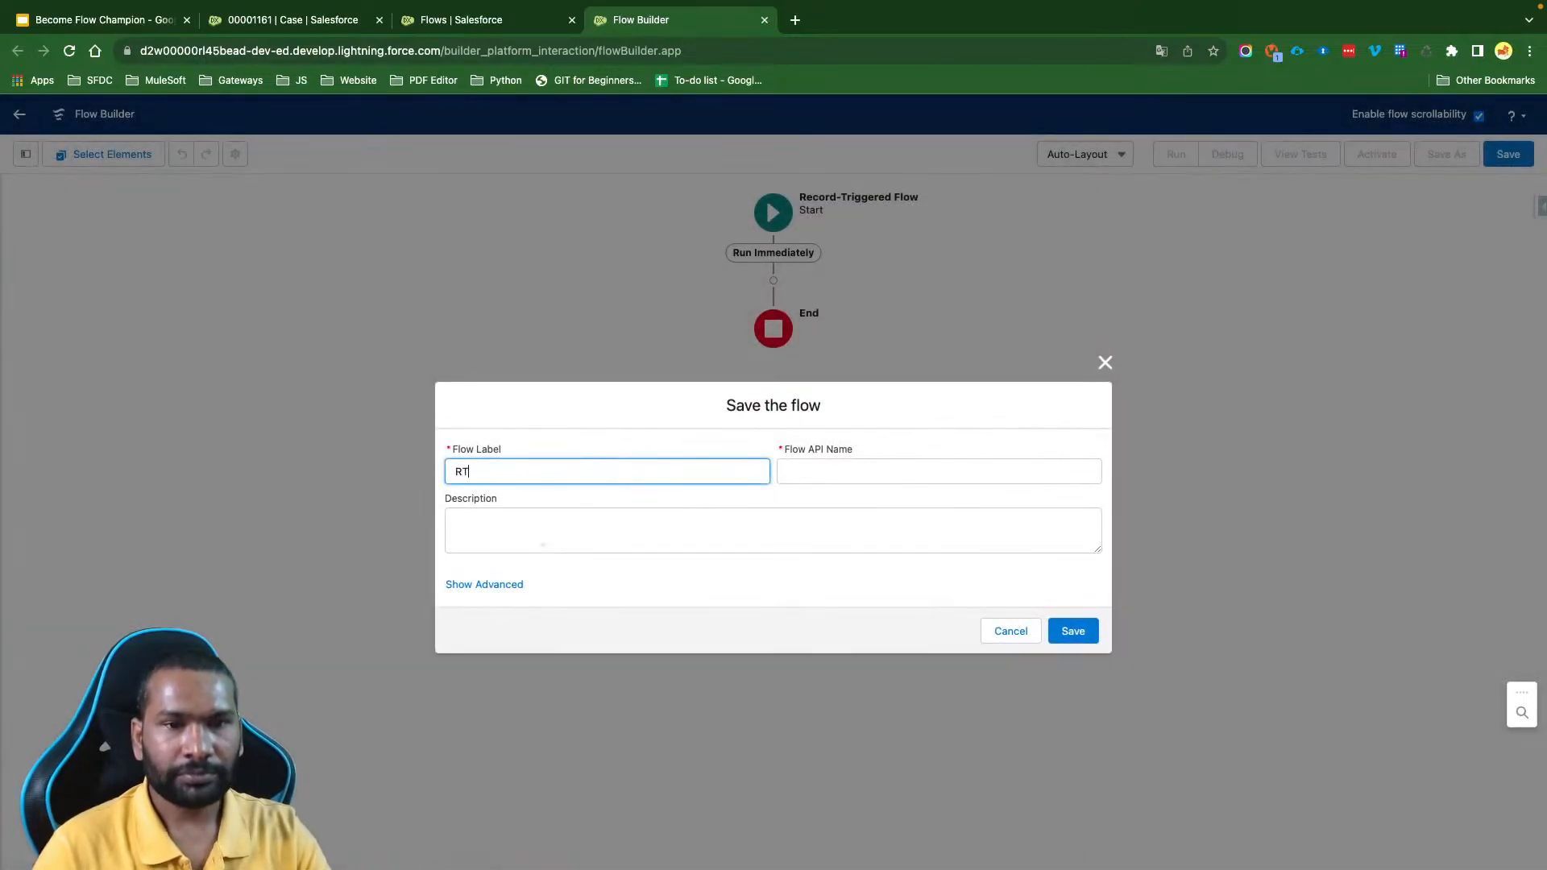
{"action": "type", "text": ": Send Email to Contact"}
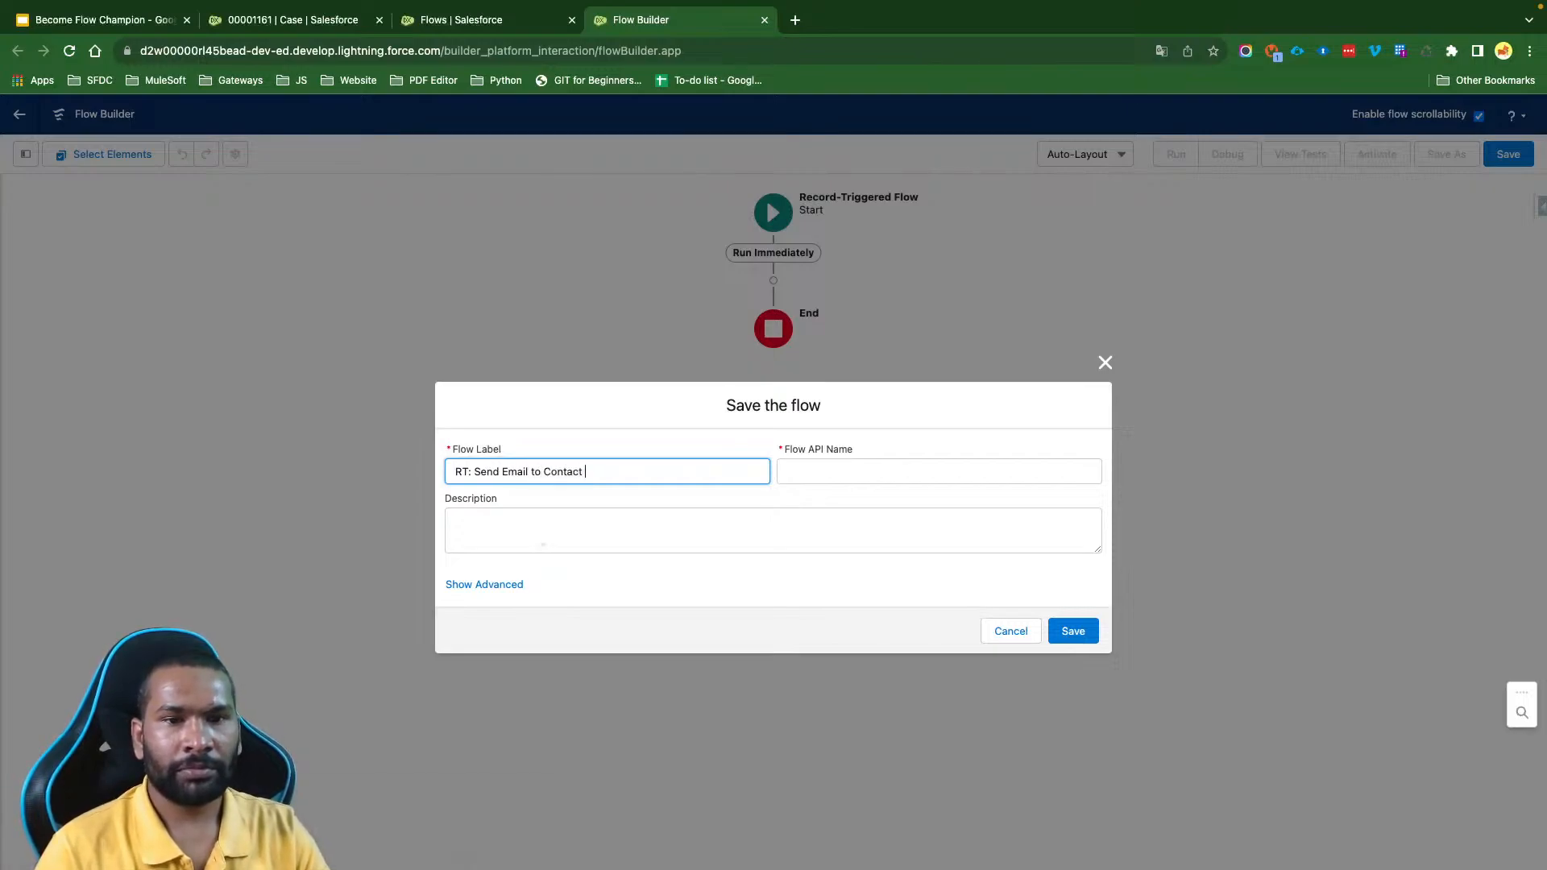
{"action": "type", "text": " when new cas"}
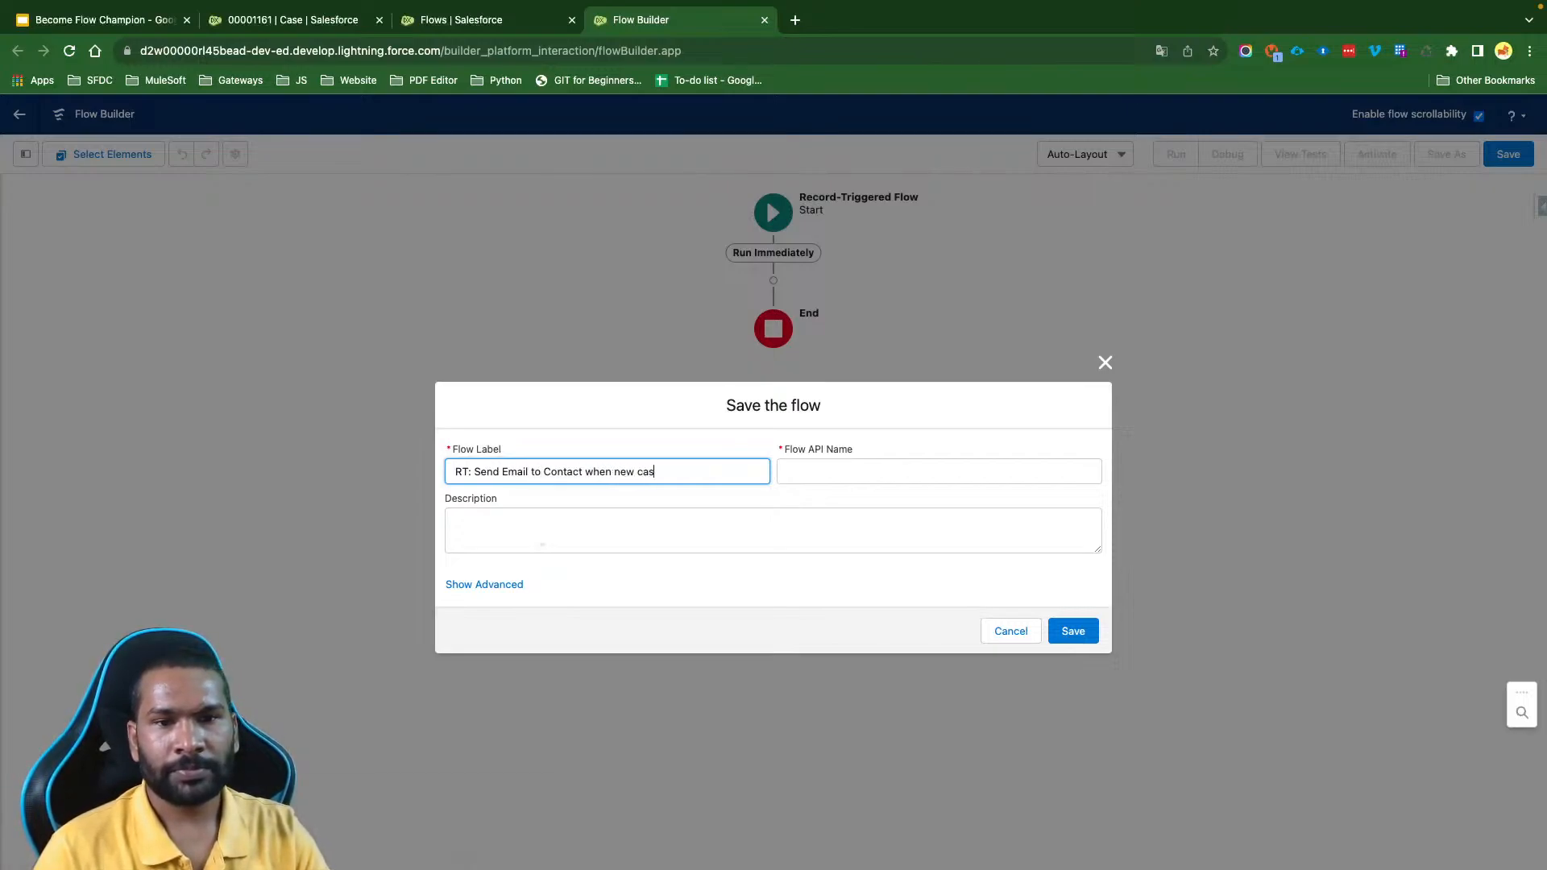
{"action": "type", "text": "e is created"}
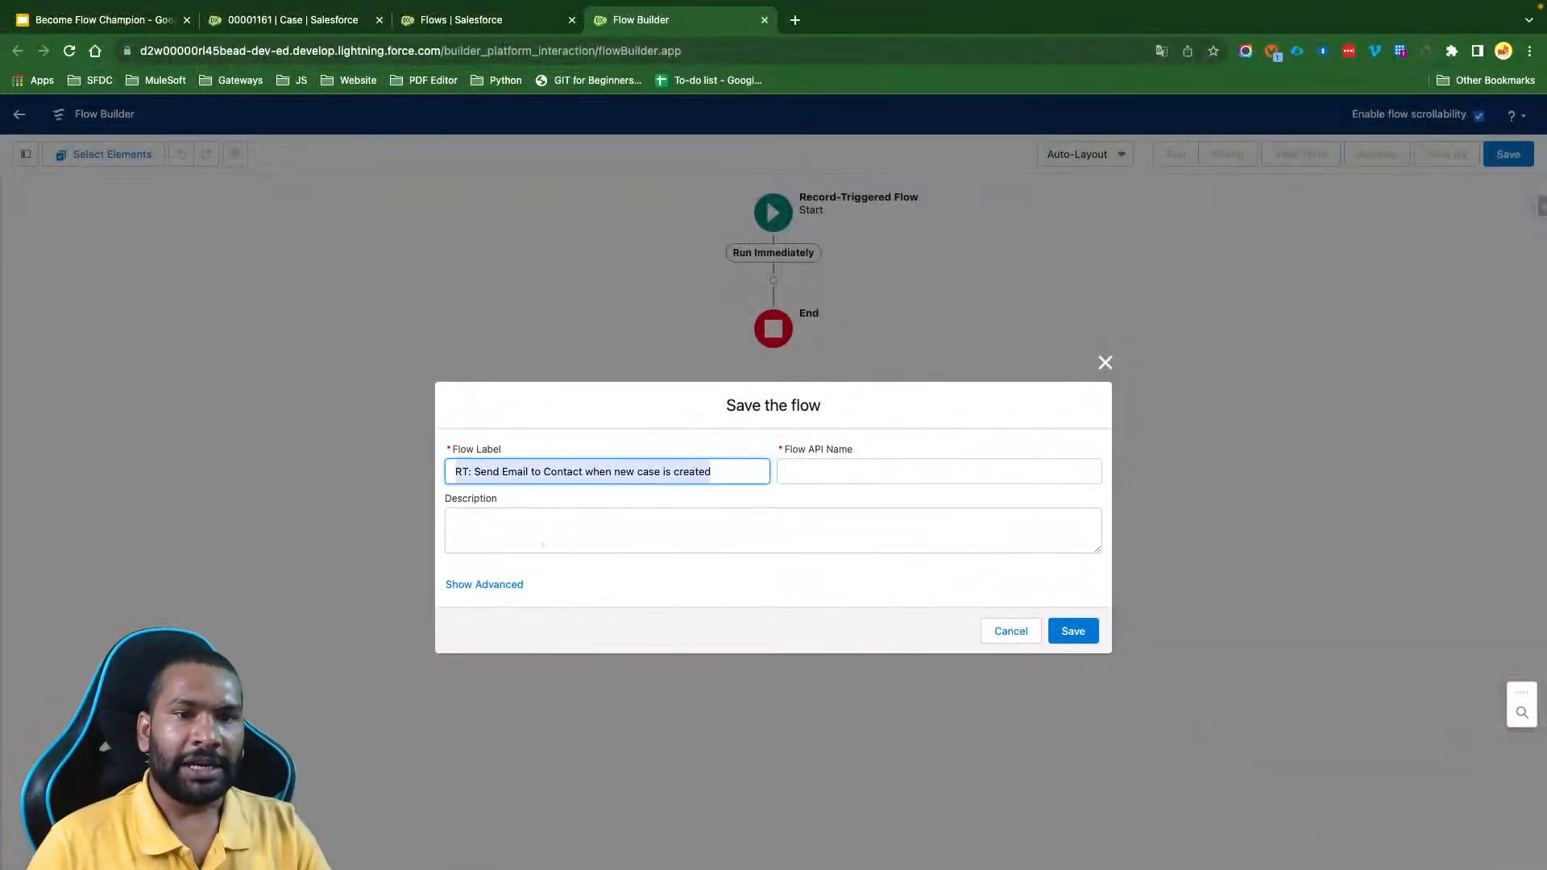
- Remove the RT_ prefix from the Flow API Name and save the flow
{"action": "left_click", "coordinate": [768, 515]}
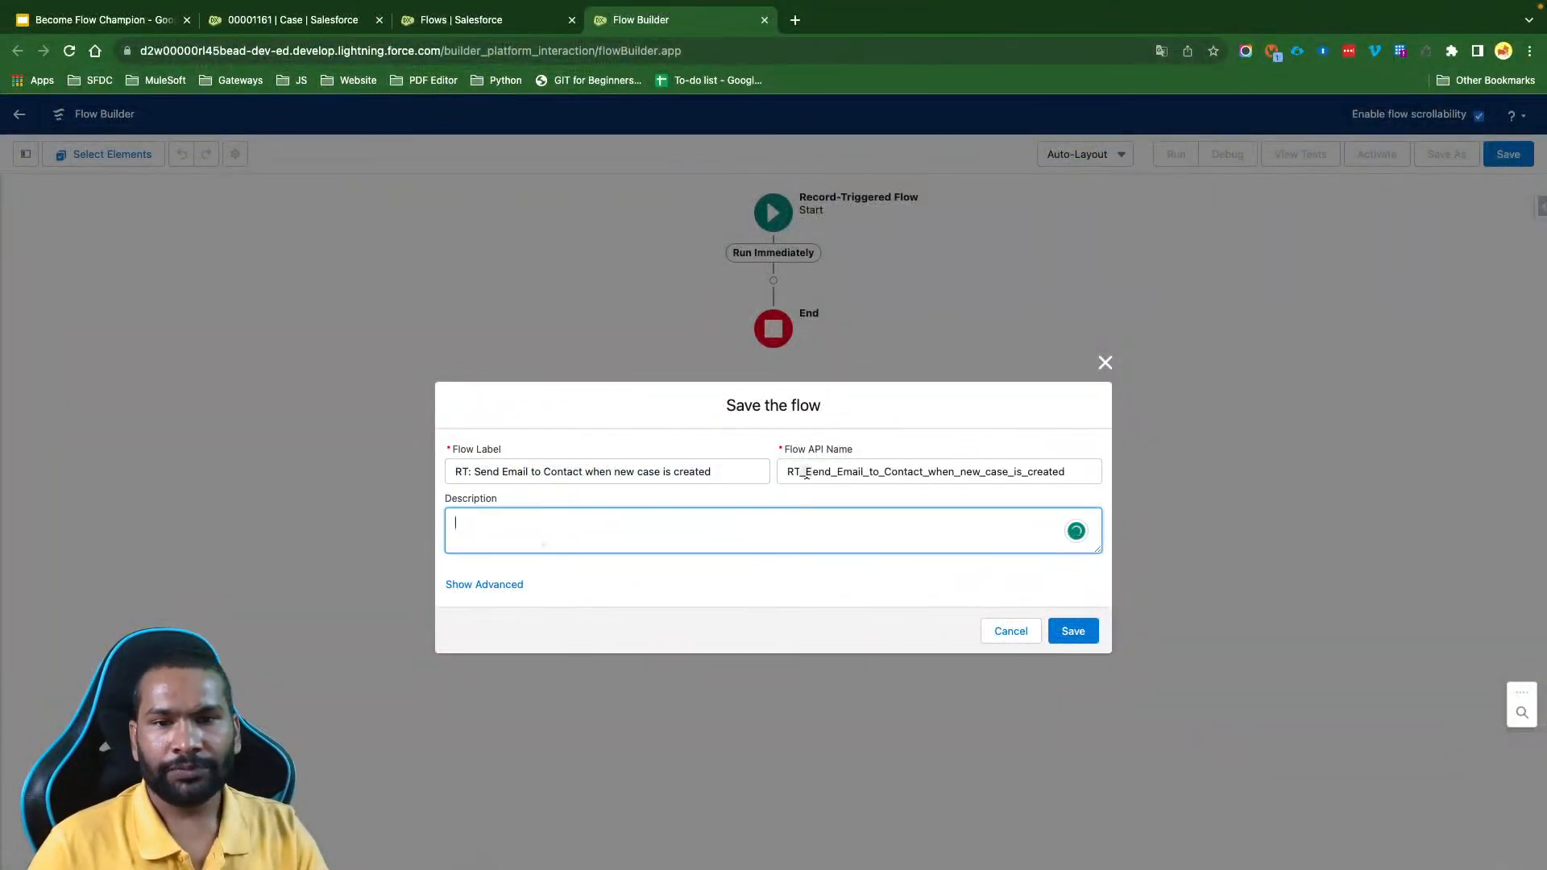
{"action": "left_click_drag", "start_coordinate": [806, 471], "coordinate": [776, 473]}
{"action": "key", "text": "BackSpace"}
{"action": "left_click", "coordinate": [787, 525]}
{"action": "left_click", "coordinate": [1073, 631]}
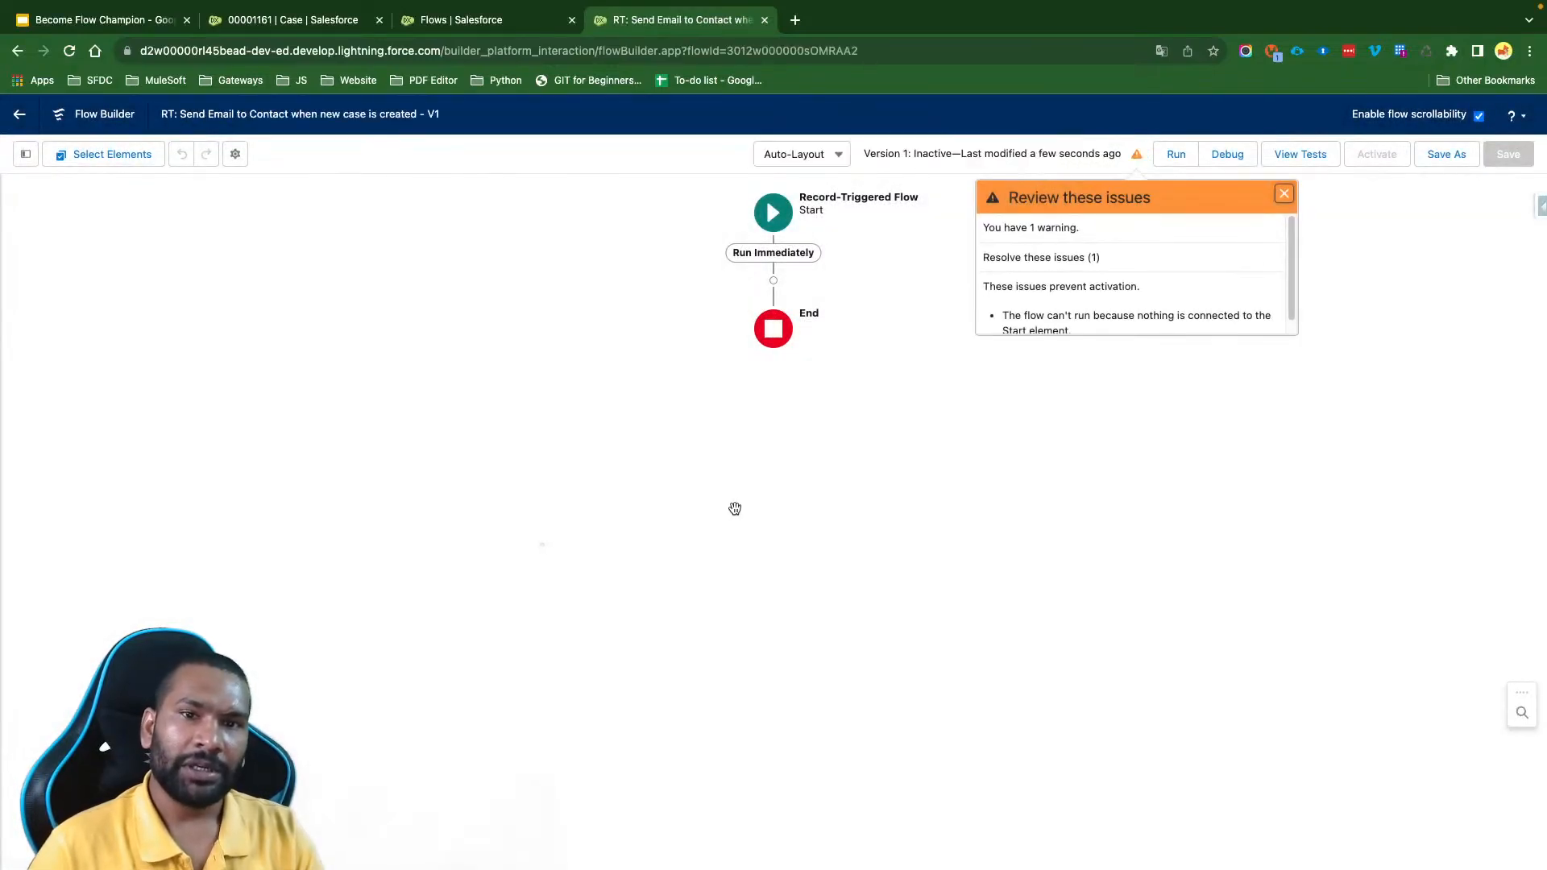
- Add a Decision element on the Run Immediately path and label it "Contact should not be blank"
{"action": "left_click", "coordinate": [774, 215]}
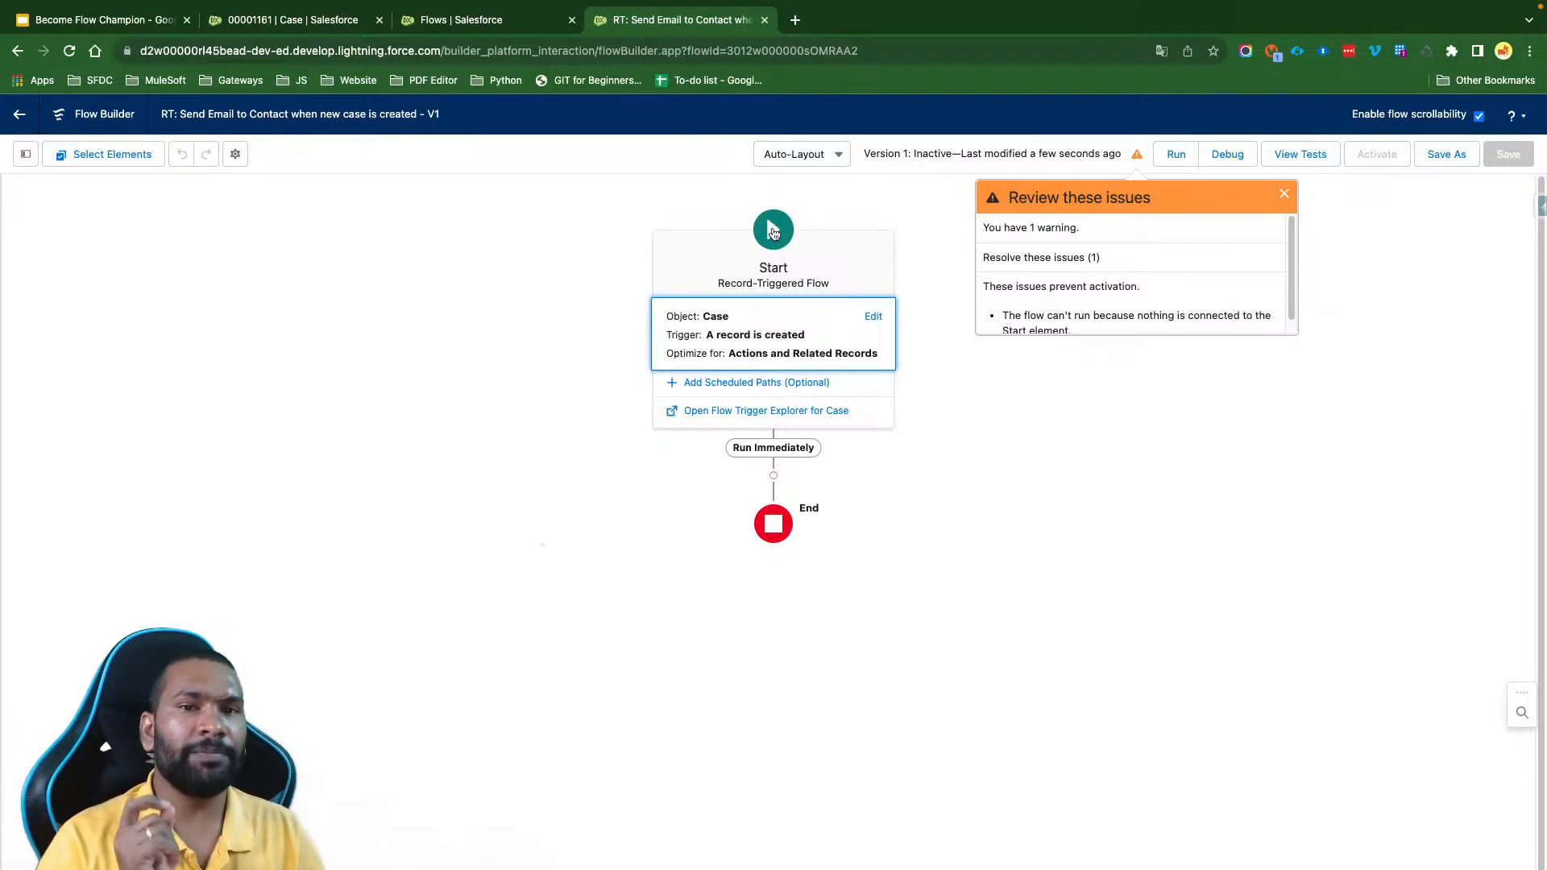
{"action": "left_click", "coordinate": [774, 476]}
{"action": "type", "text": "de"}
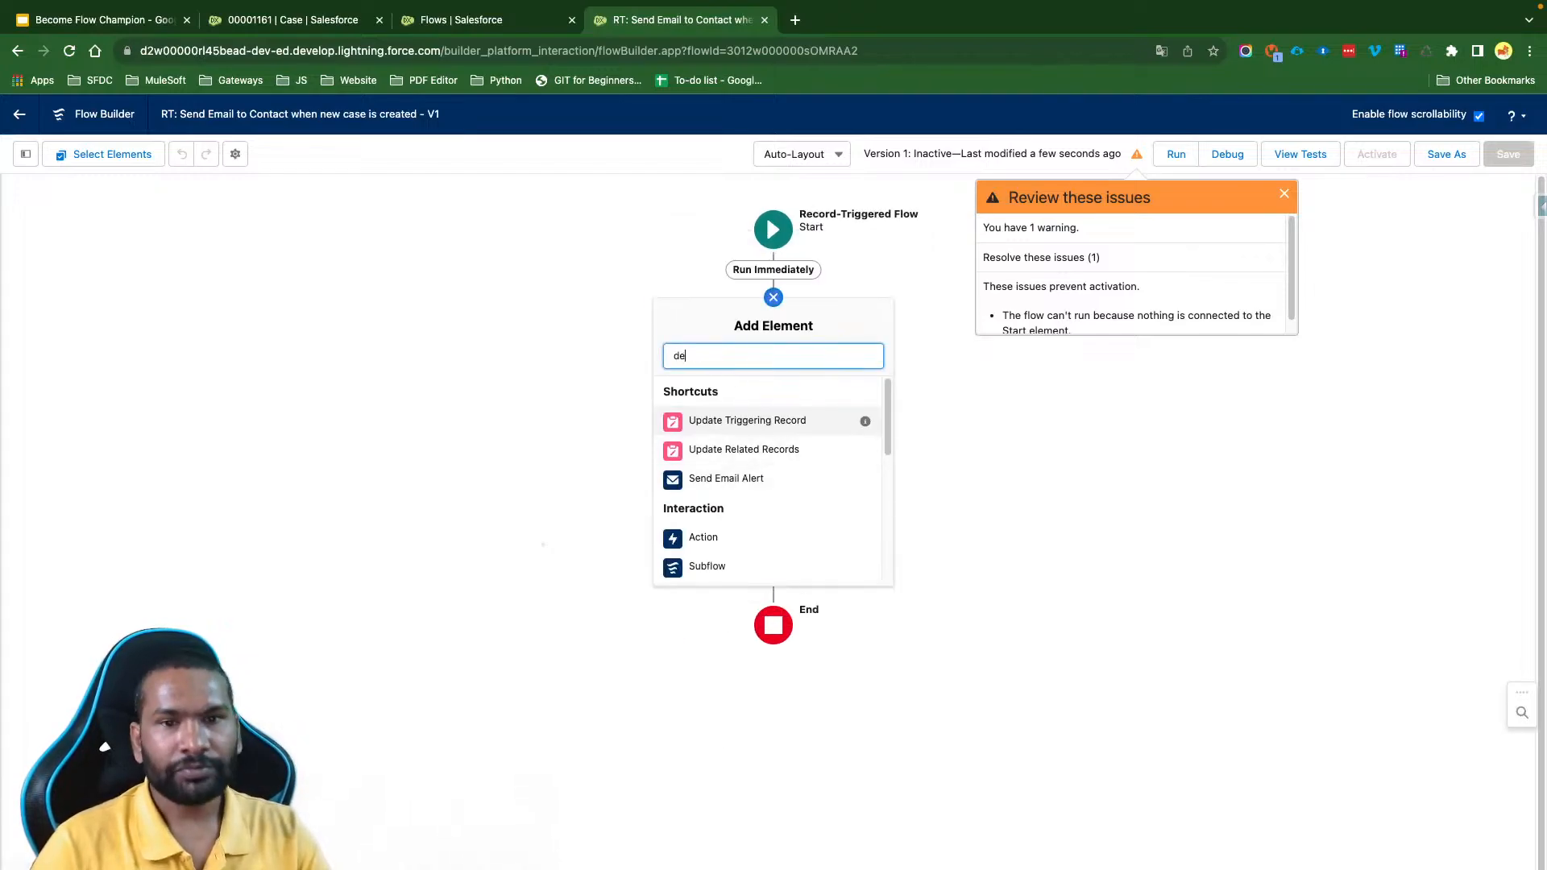
{"action": "left_click", "coordinate": [709, 391]}
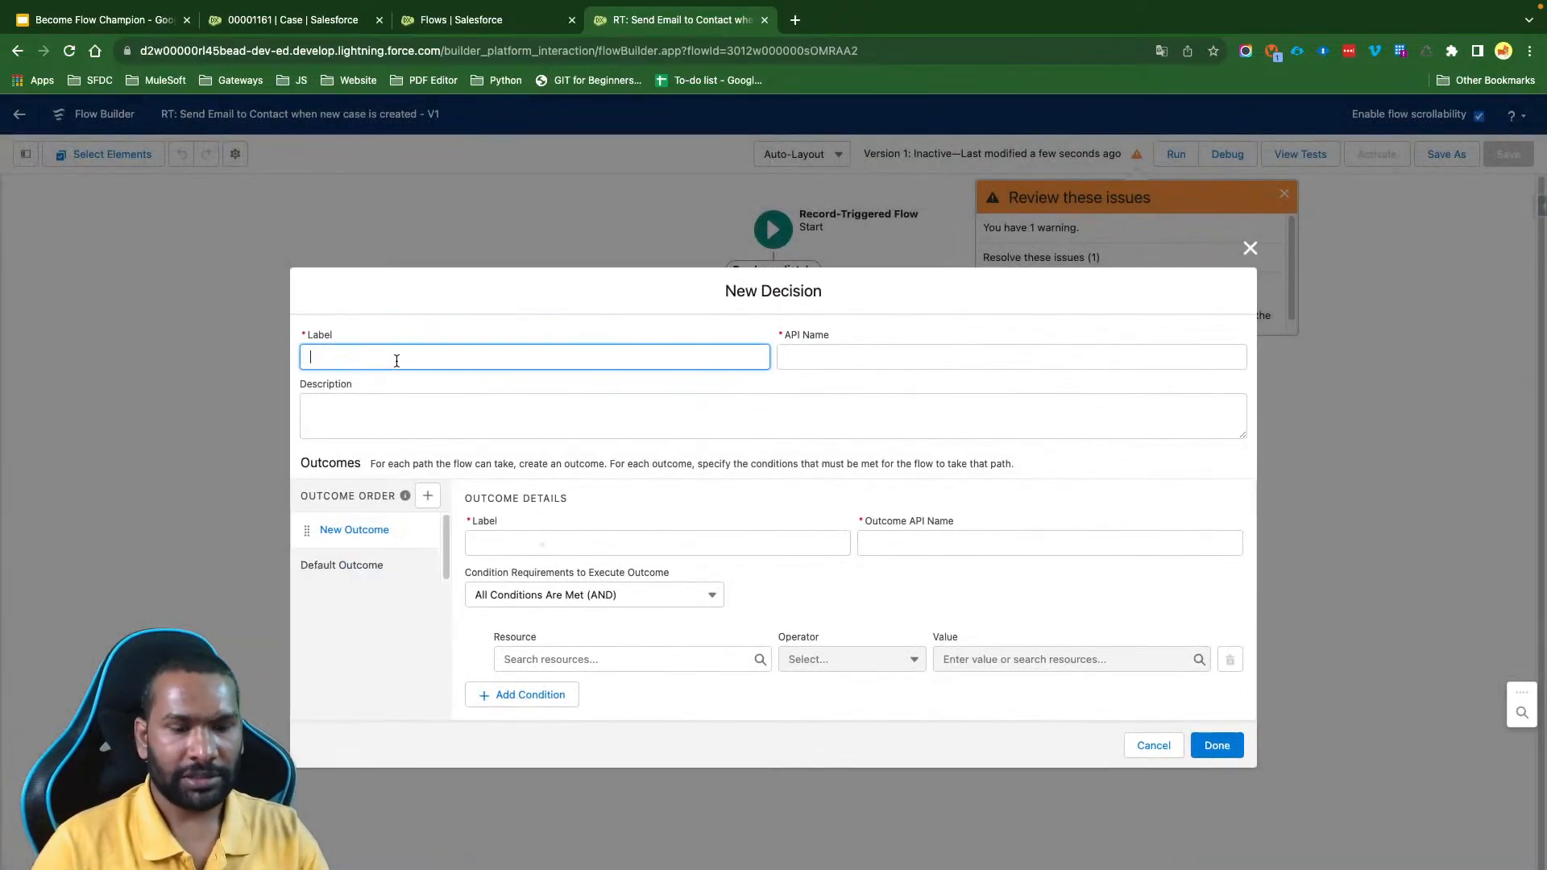
{"action": "type", "text": "Contact "}
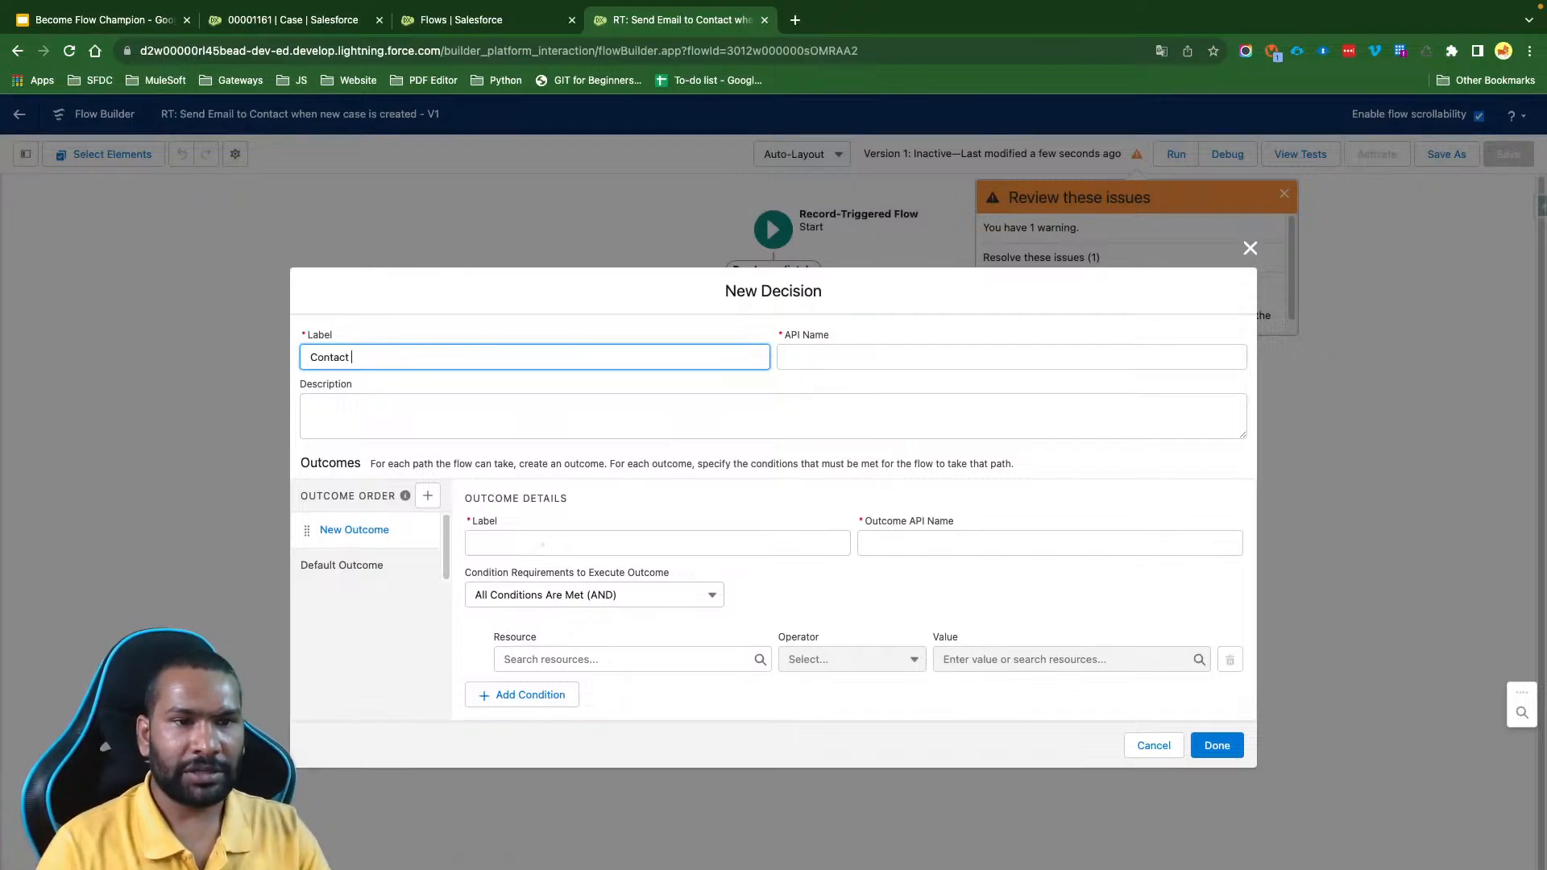
{"action": "type", "text": "should not b"}
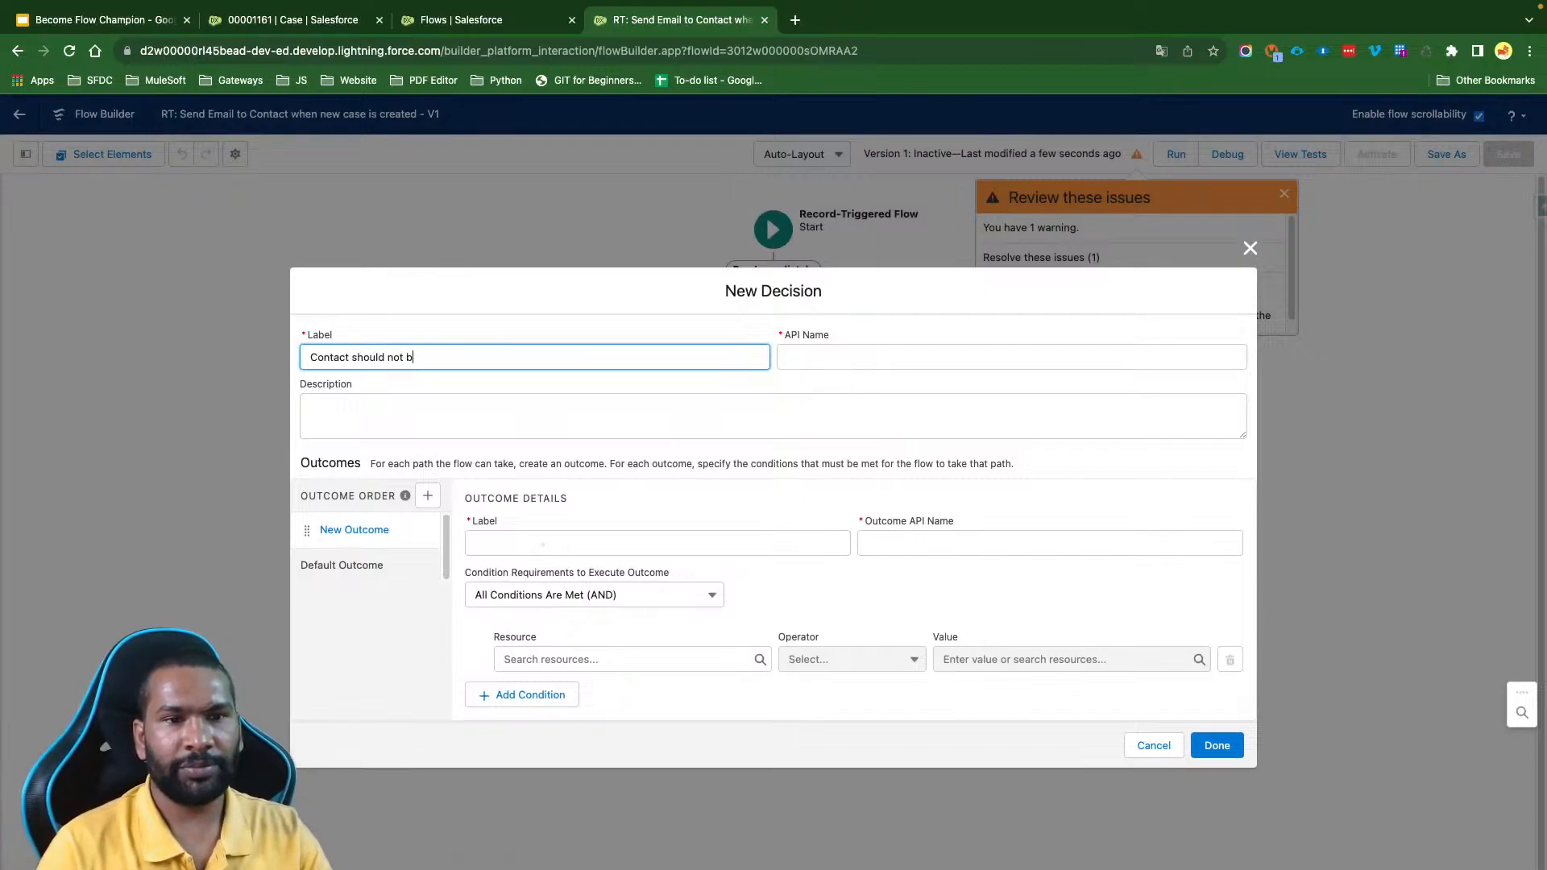
{"action": "type", "text": "e bla"}
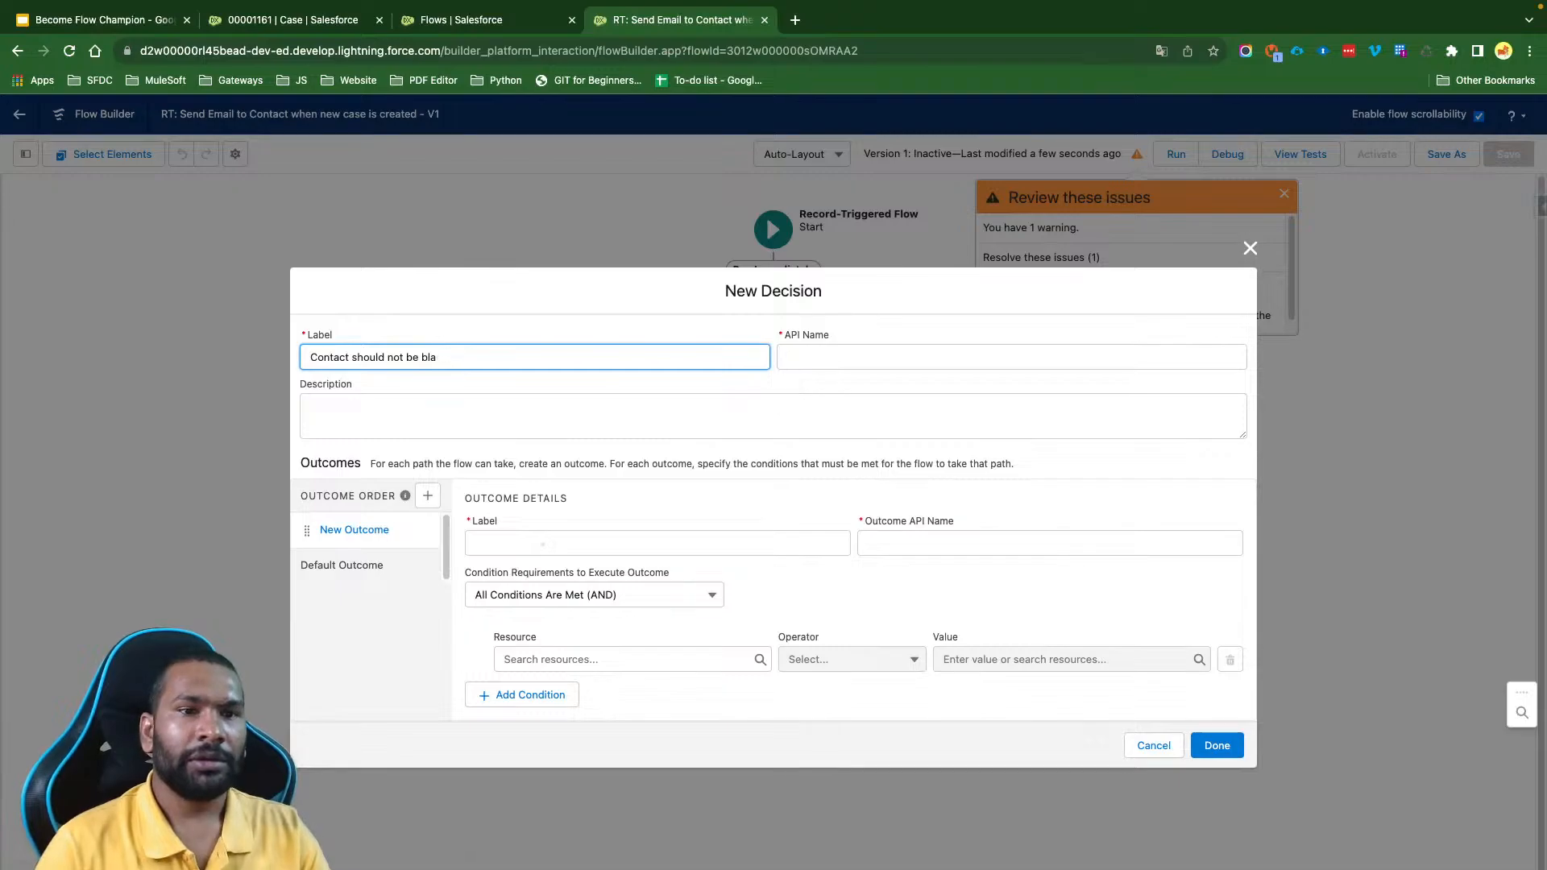
{"action": "type", "text": "nk"}
{"action": "key", "text": "BackSpace"}
{"action": "type", "text": "nk"}
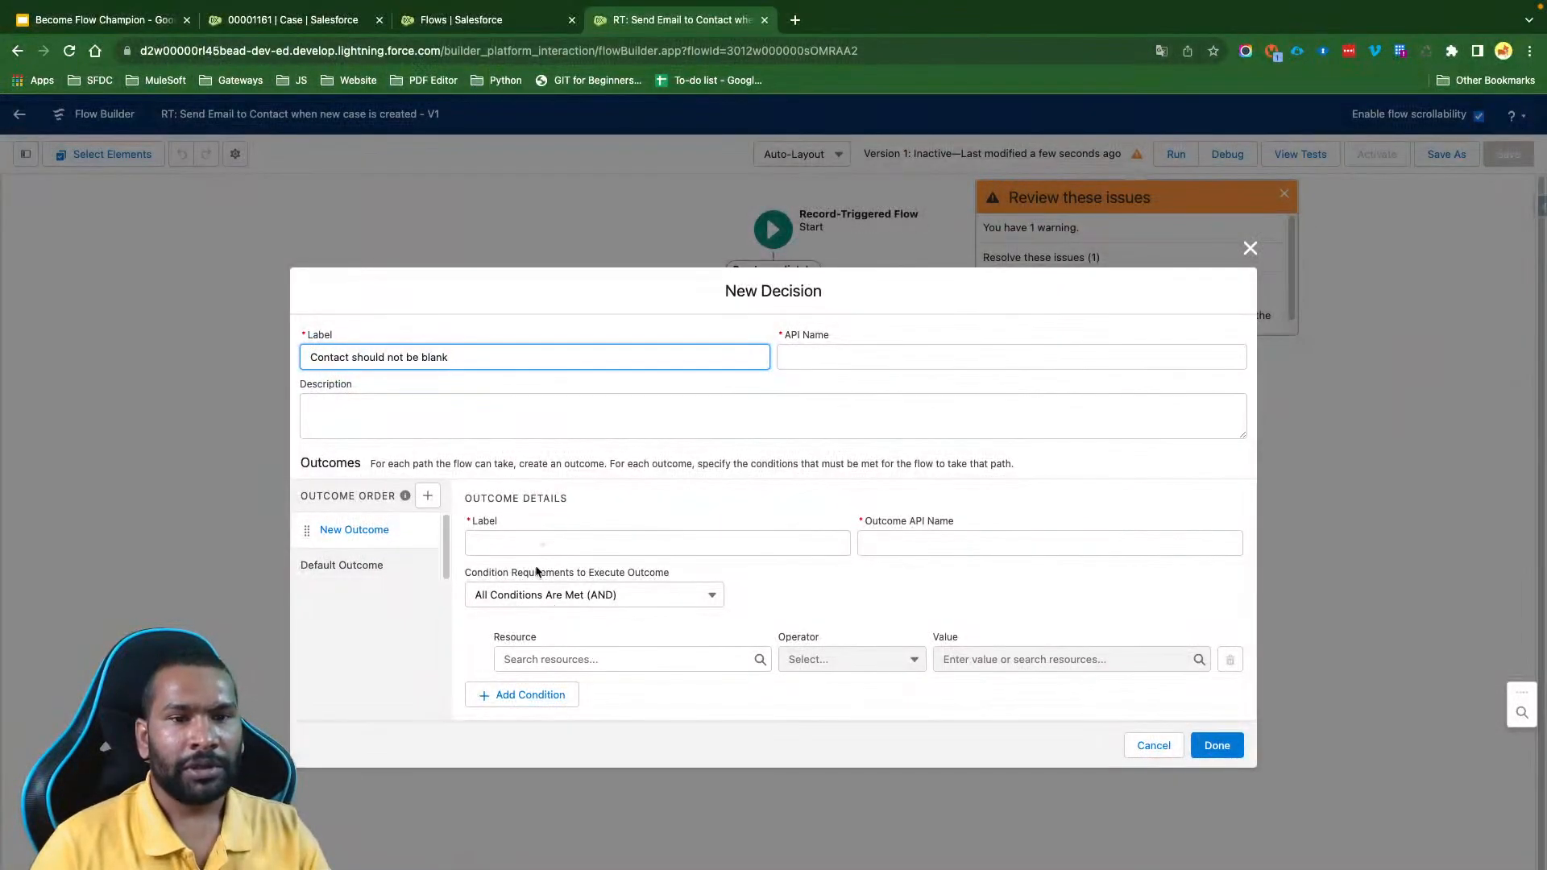
- Label the decision's first outcome "Contact is Associated"
{"action": "left_click", "coordinate": [530, 544]}
{"action": "type", "text": "Contact "}
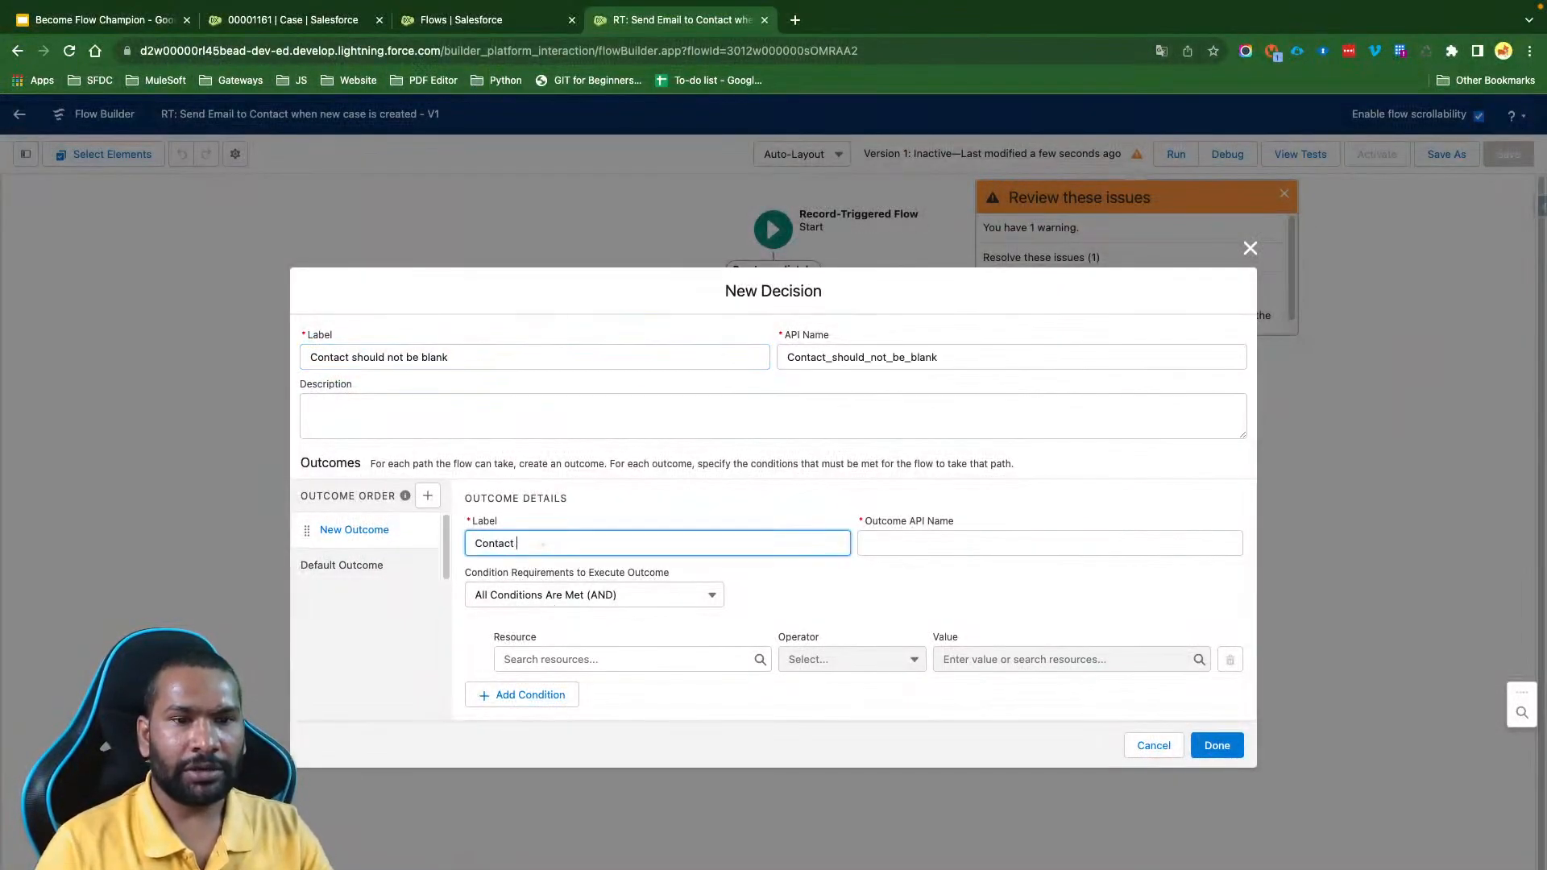
{"action": "type", "text": "is no"}
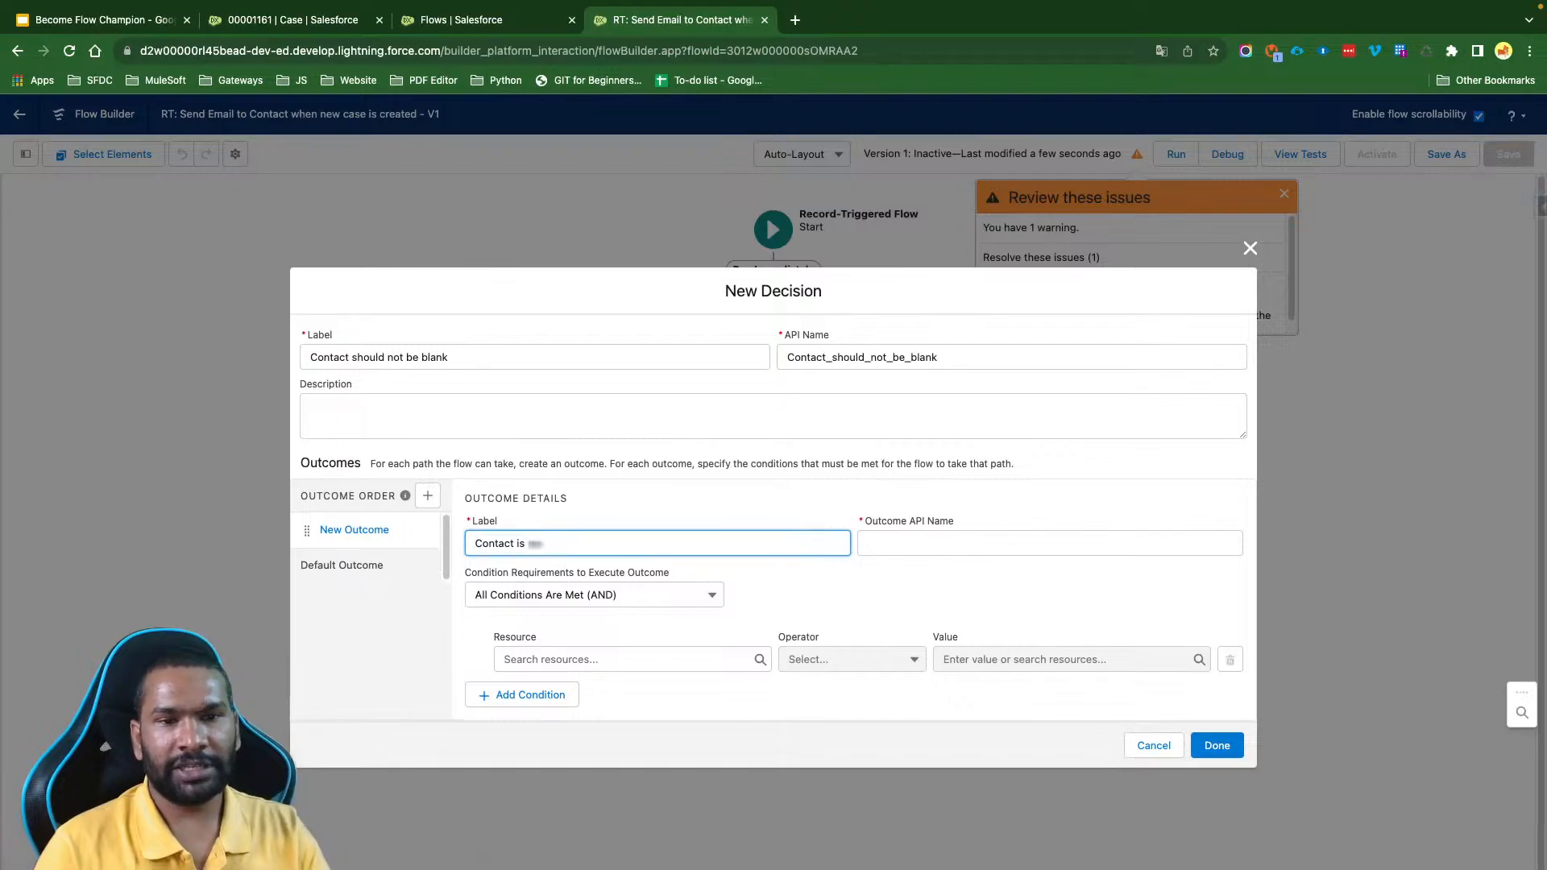
{"action": "type", "text": "socicat"}
{"action": "key", "text": "BackSpace"}
{"action": "key", "text": "BackSpace"}
{"action": "key", "text": "BackSpace"}
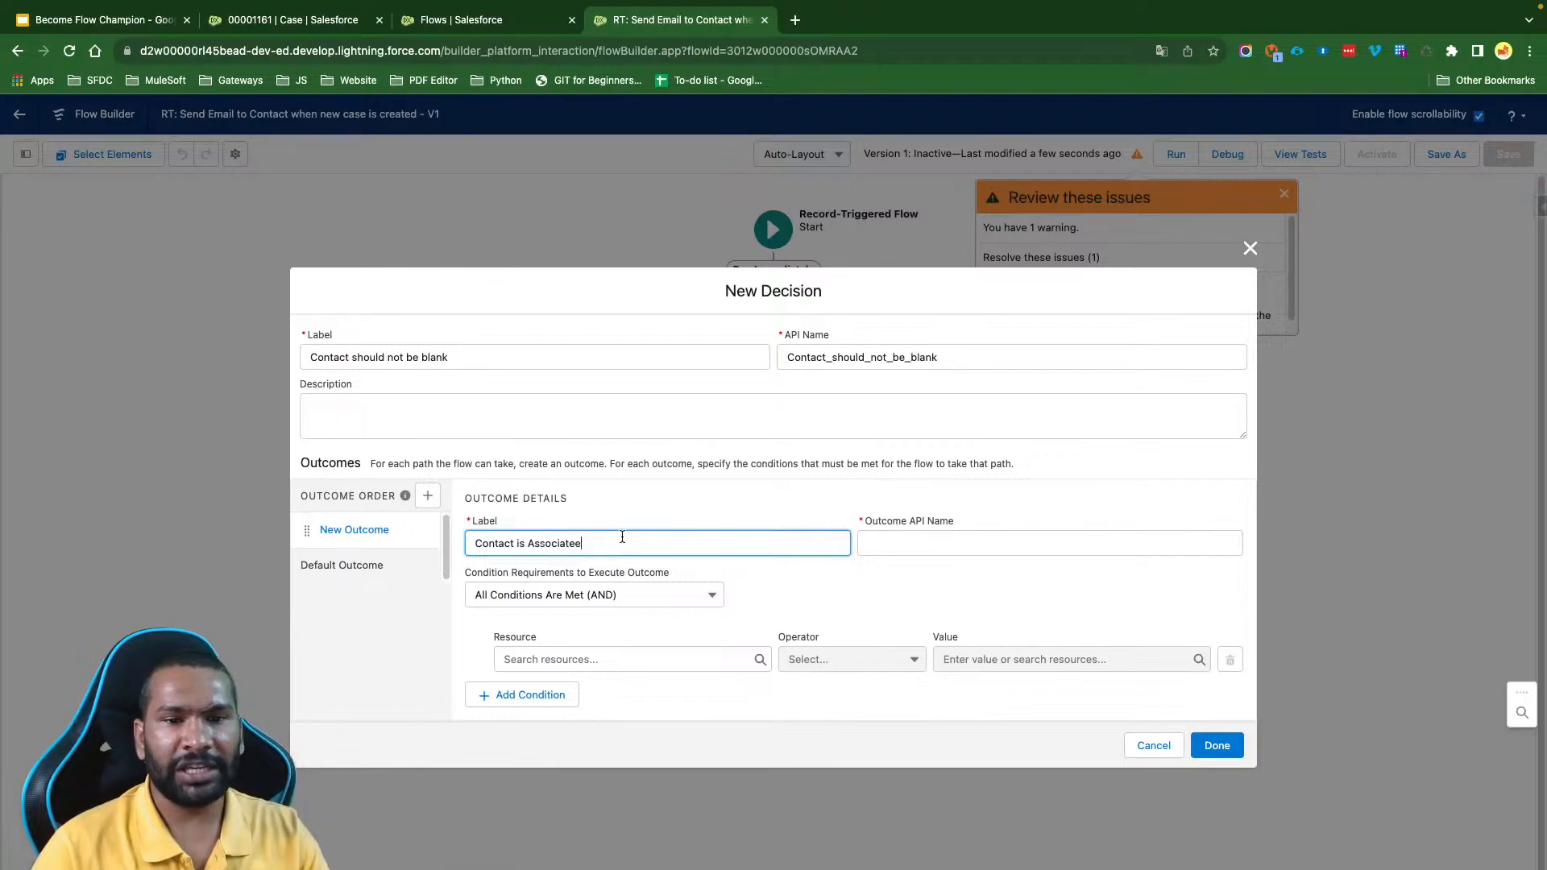
{"action": "type", "text": "ated"}
{"action": "left_click", "coordinate": [642, 518]}
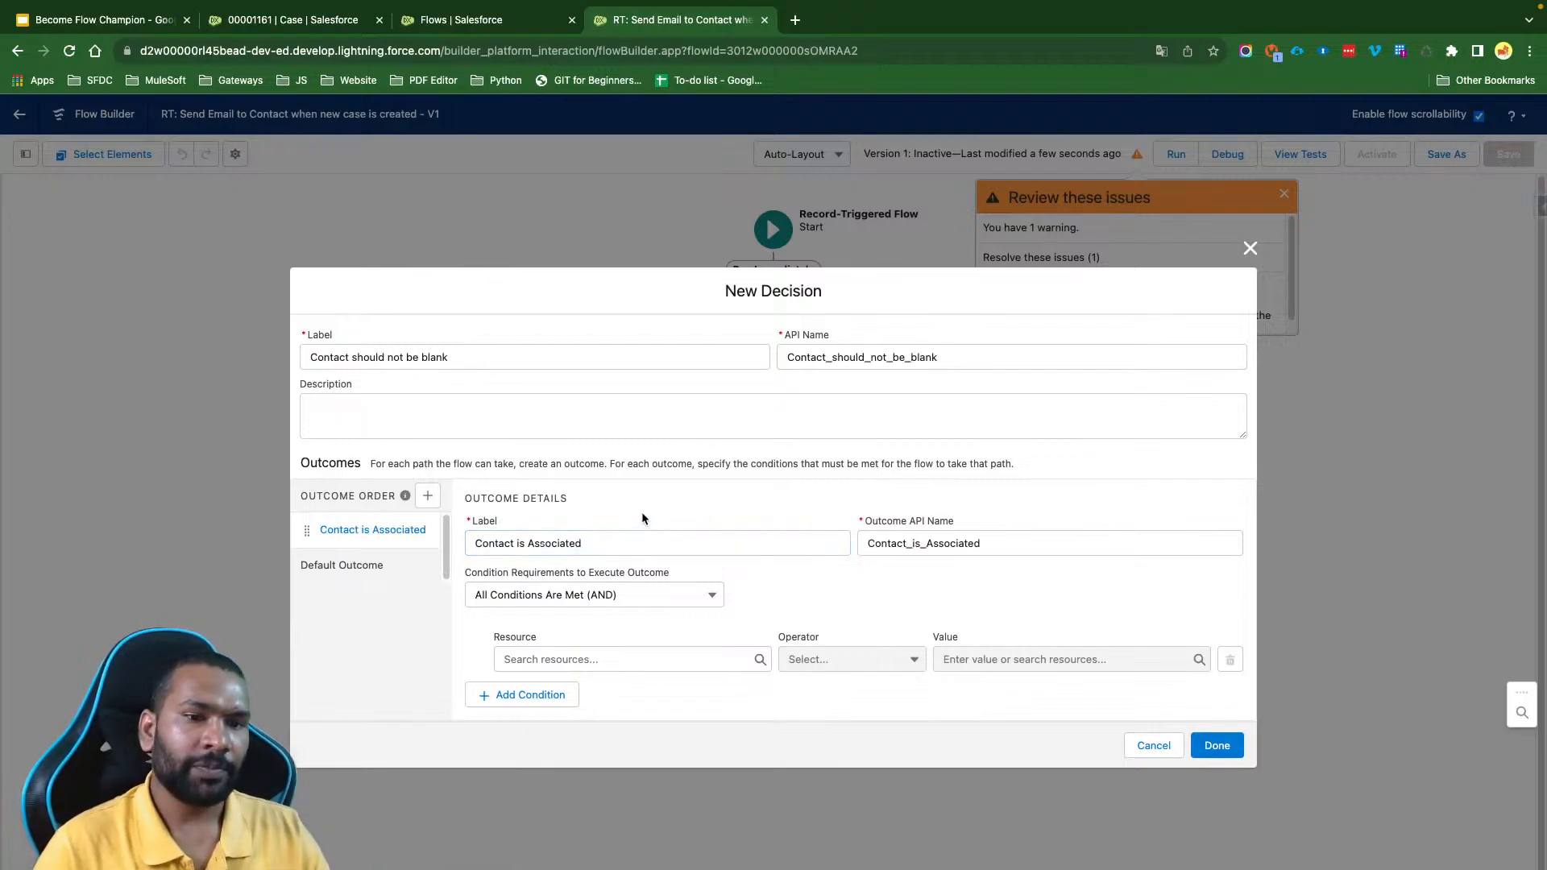
- Set the resource of the outcome's first condition to $Record > Contact ID
{"action": "left_click", "coordinate": [601, 660]}
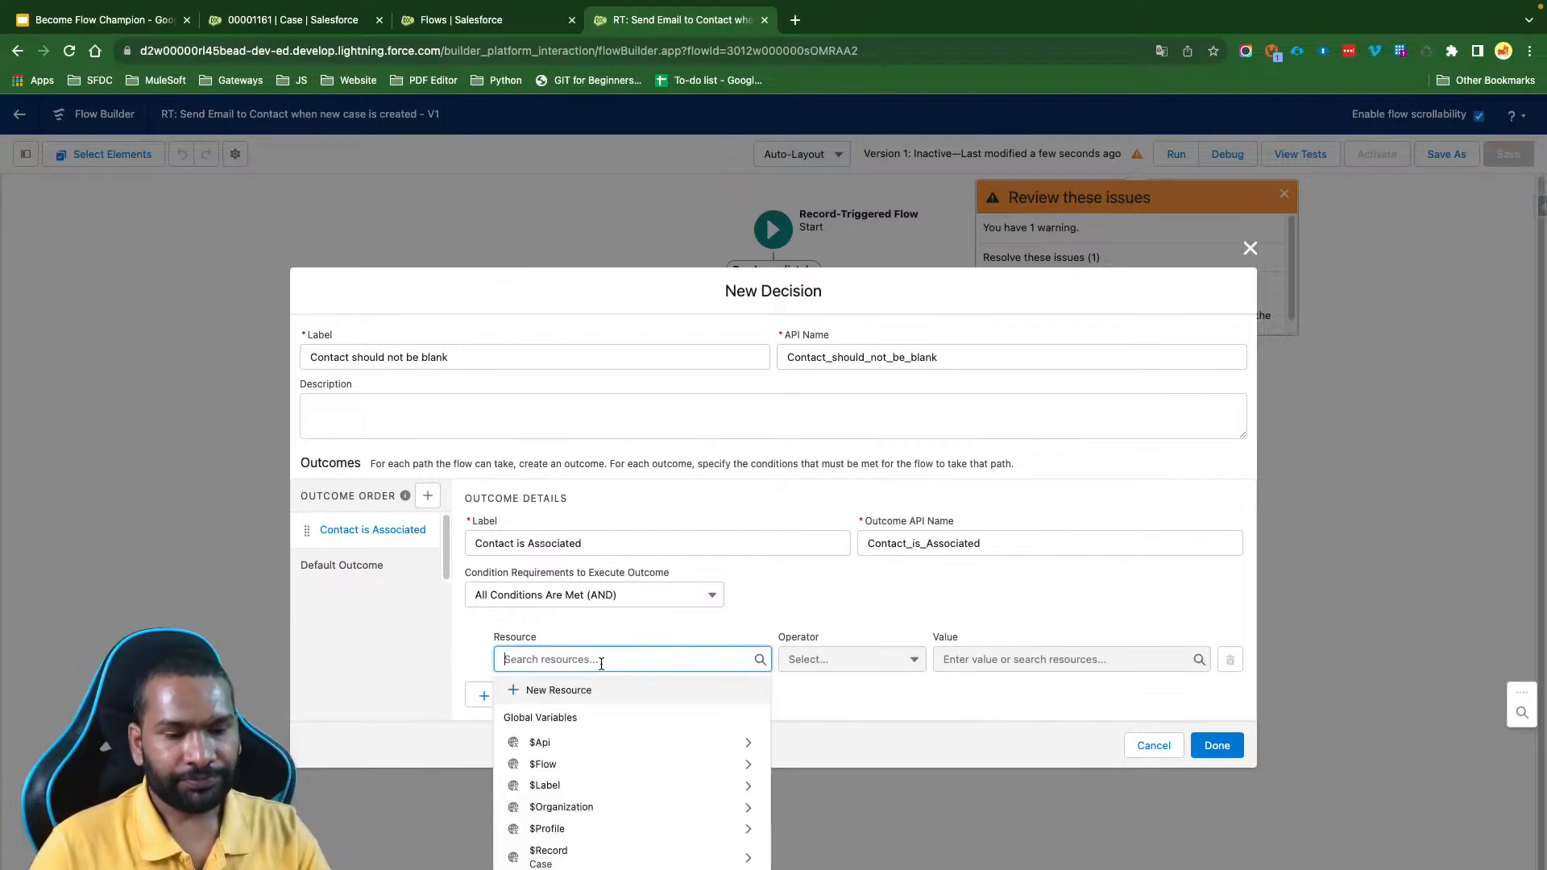
{"action": "type", "text": "$Rec"}
{"action": "left_click", "coordinate": [598, 726]}
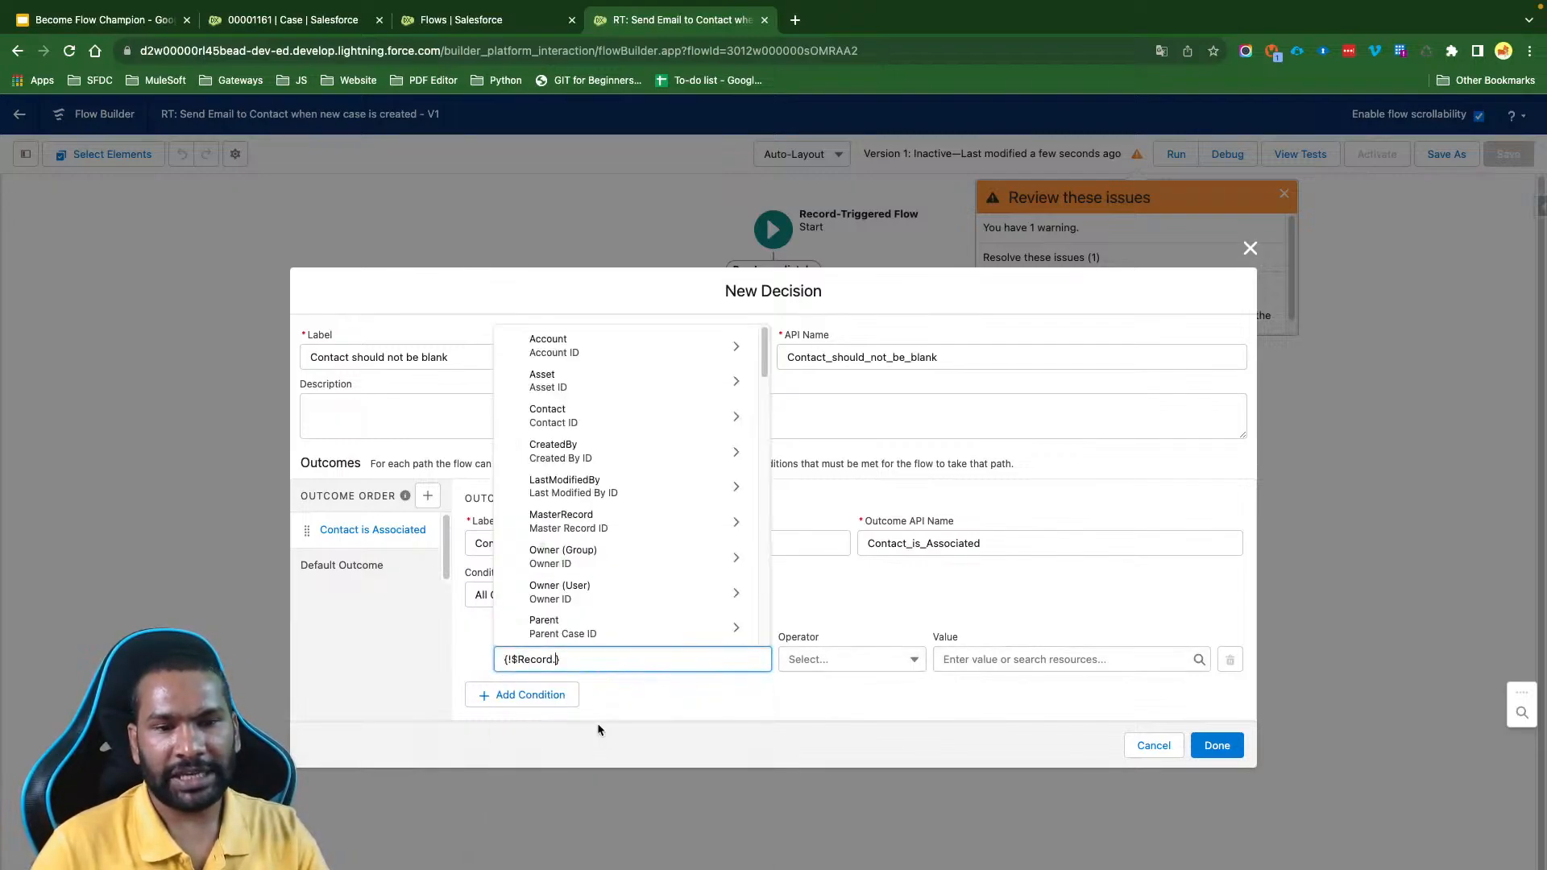
{"action": "type", "text": "Contact"}
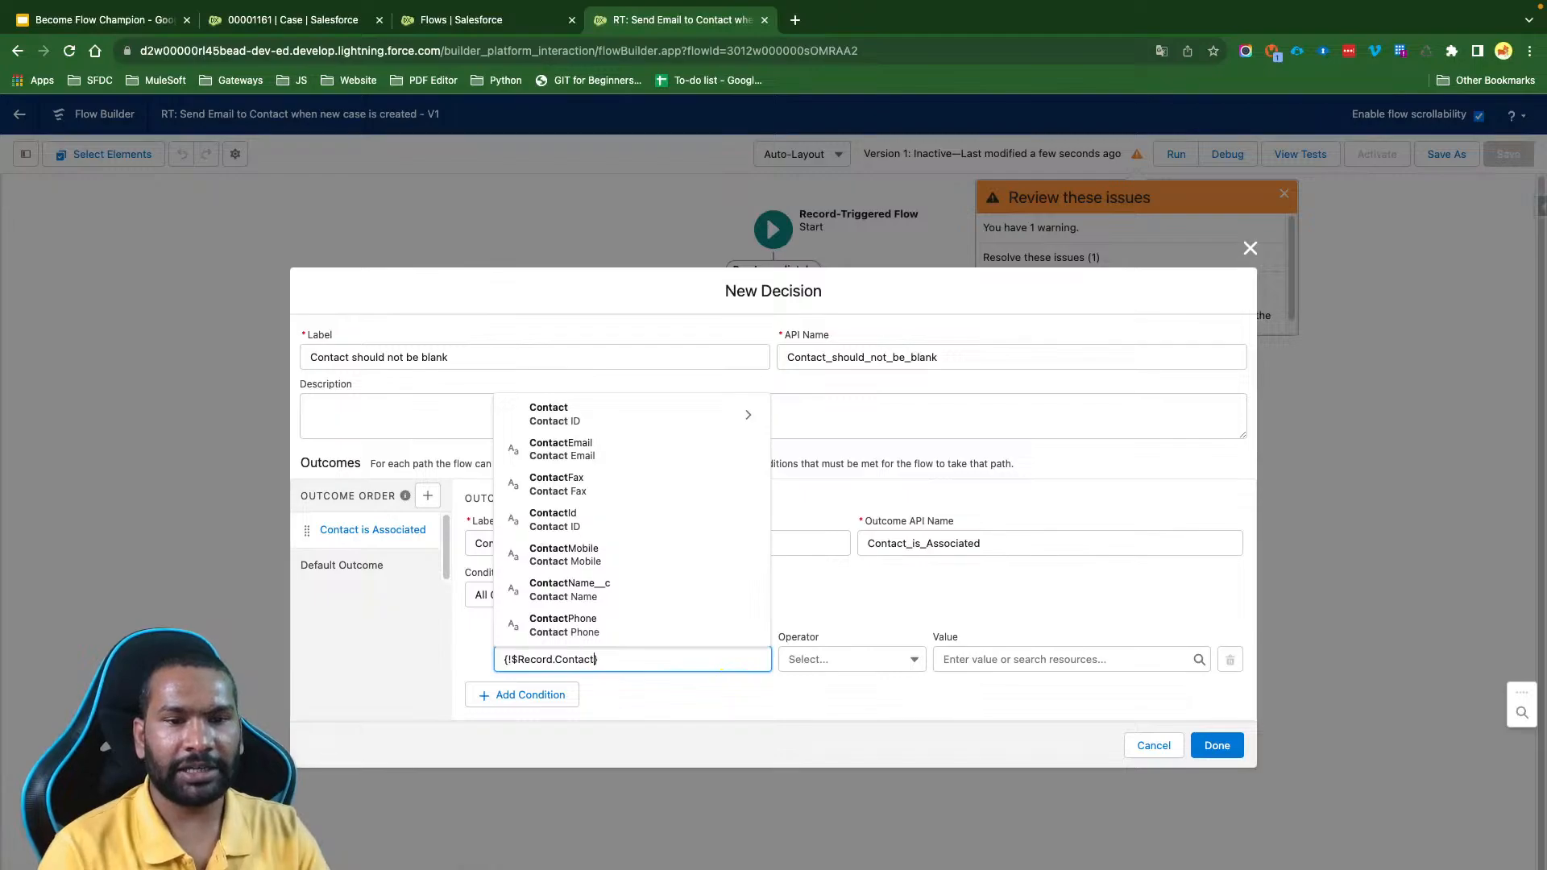
{"action": "left_click", "coordinate": [555, 520]}
- Add a second condition to the outcome with $Record > Contact ID as its resource
{"action": "left_click", "coordinate": [564, 695]}
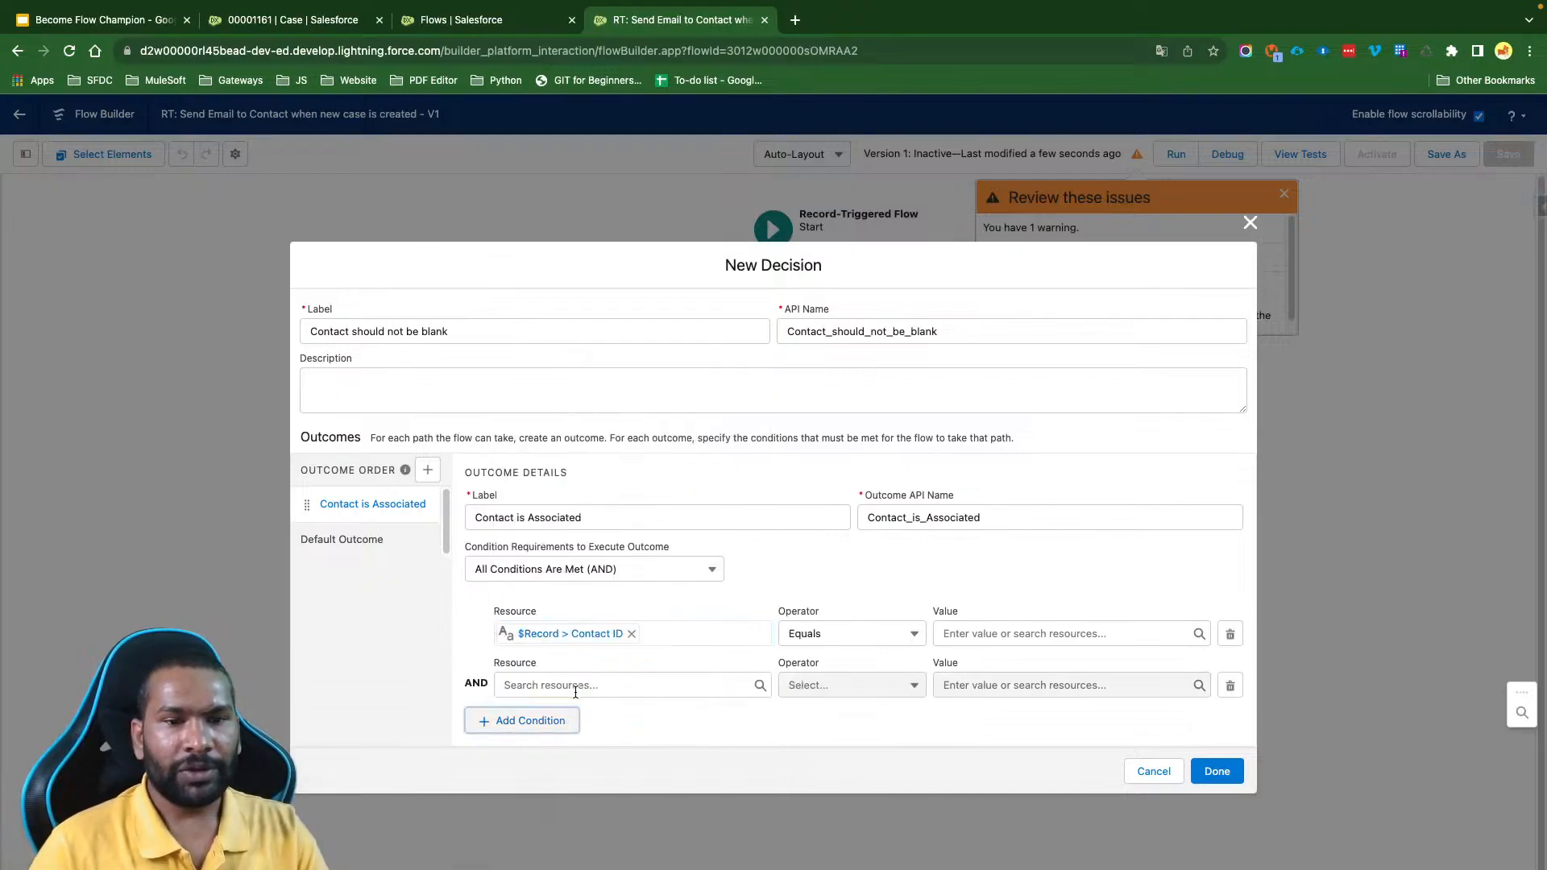
{"action": "left_click", "coordinate": [564, 685]}
{"action": "type", "text": "Rec"}
{"action": "key", "text": "Return"}
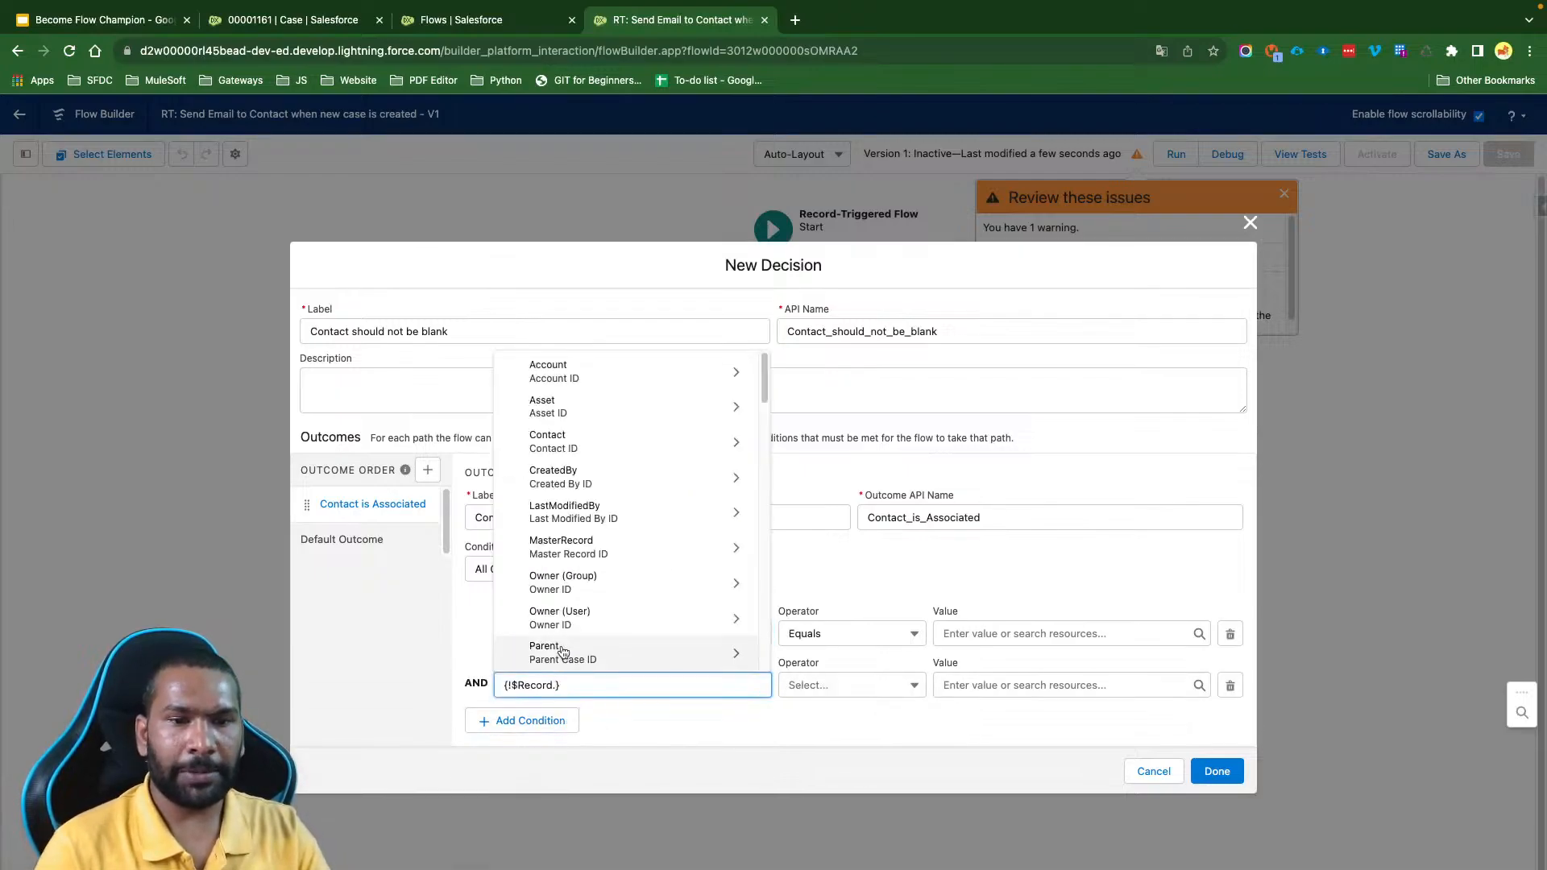
{"action": "type", "text": "Contact"}
{"action": "left_click", "coordinate": [577, 550]}
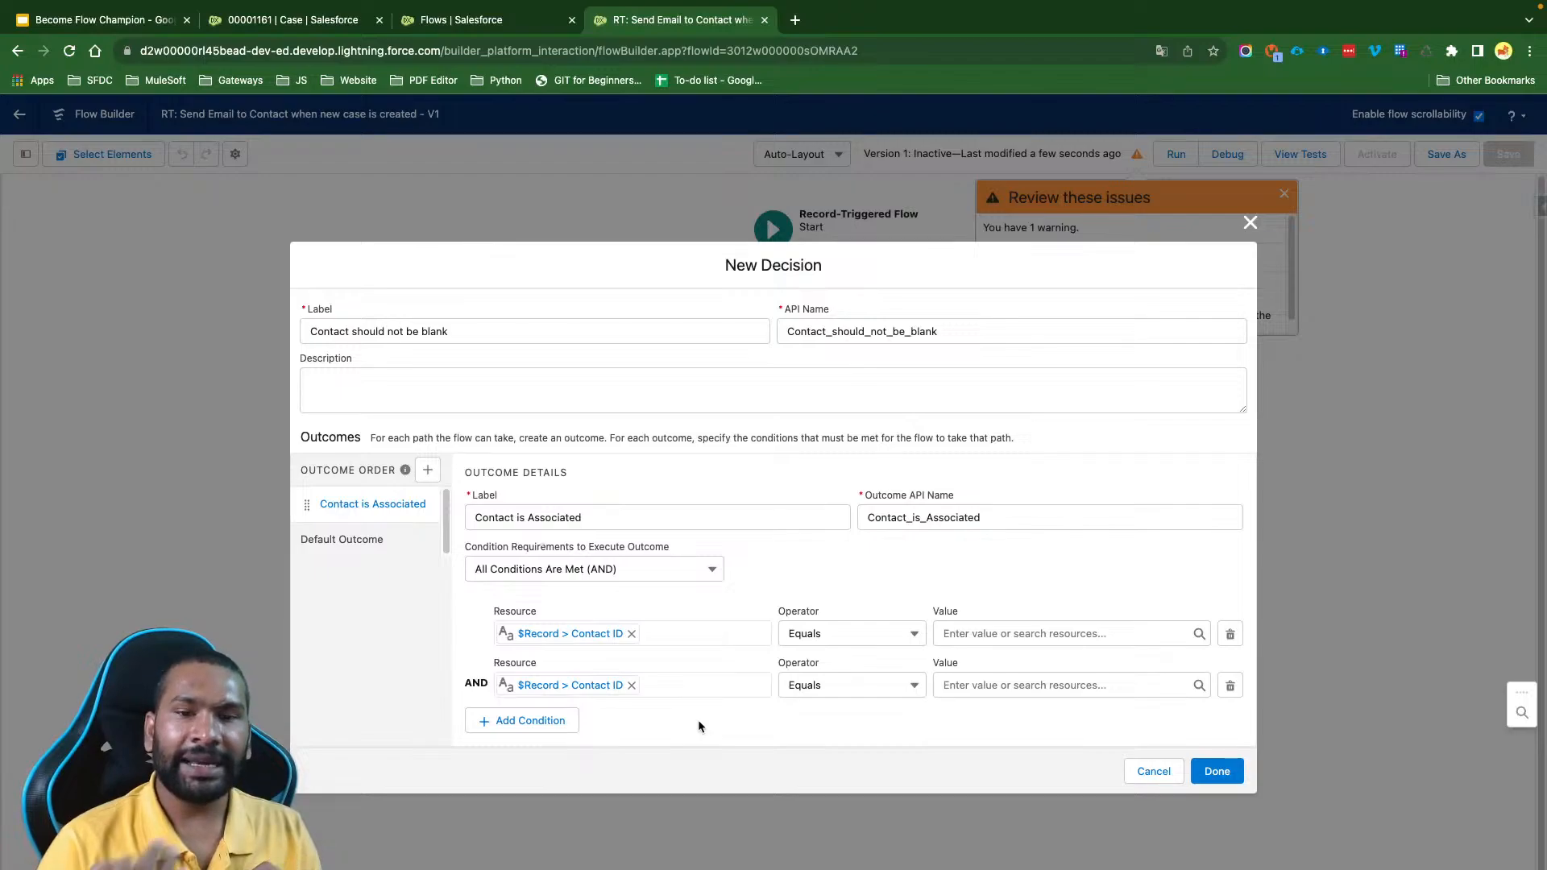
- Set the first condition to Does Not Equal the $GlobalConstant.EmptyString constant
{"action": "left_click", "coordinate": [830, 633]}
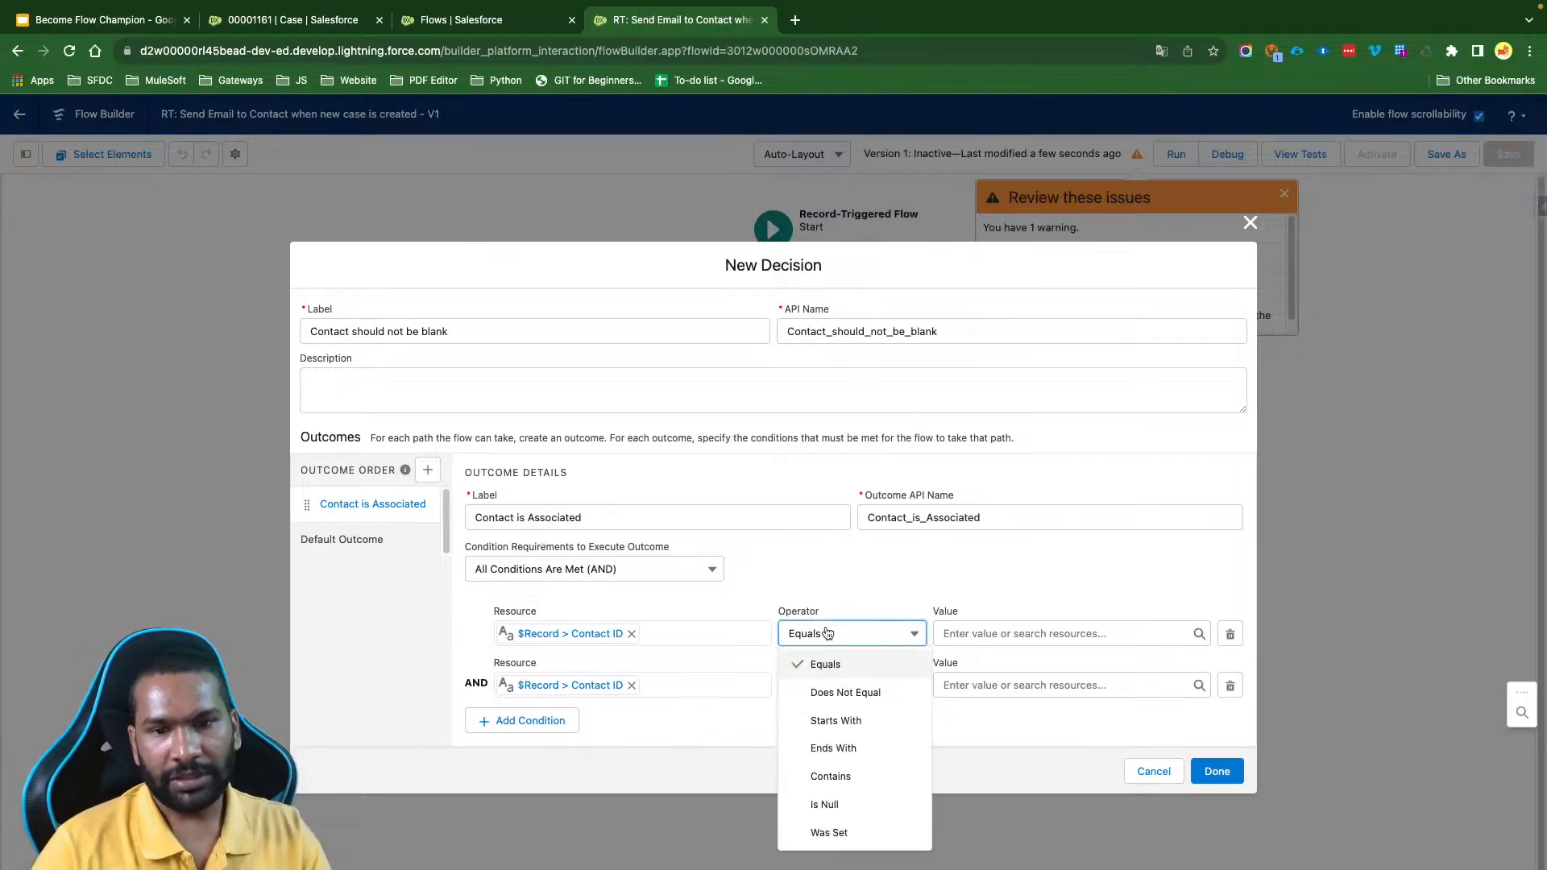
{"action": "left_click", "coordinate": [834, 695]}
{"action": "left_click", "coordinate": [965, 635]}
{"action": "type", "text": "nu"}
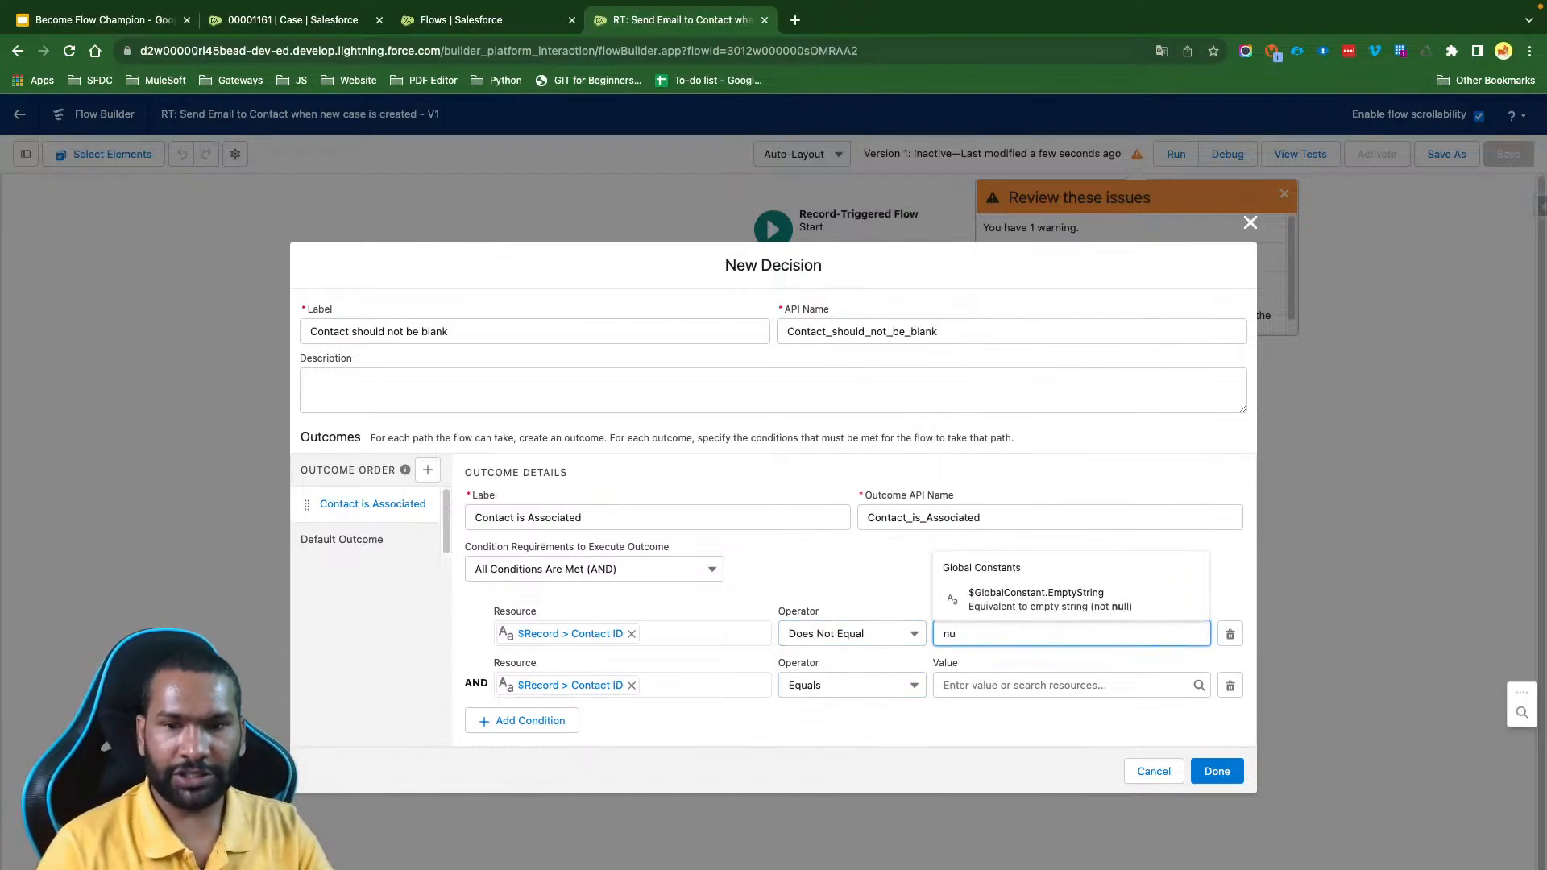
{"action": "left_click", "coordinate": [1025, 602]}
- Set the second condition to Is Null with the value $GlobalConstant.False and finish the decision
{"action": "left_click", "coordinate": [846, 685]}
{"action": "left_click", "coordinate": [843, 854]}
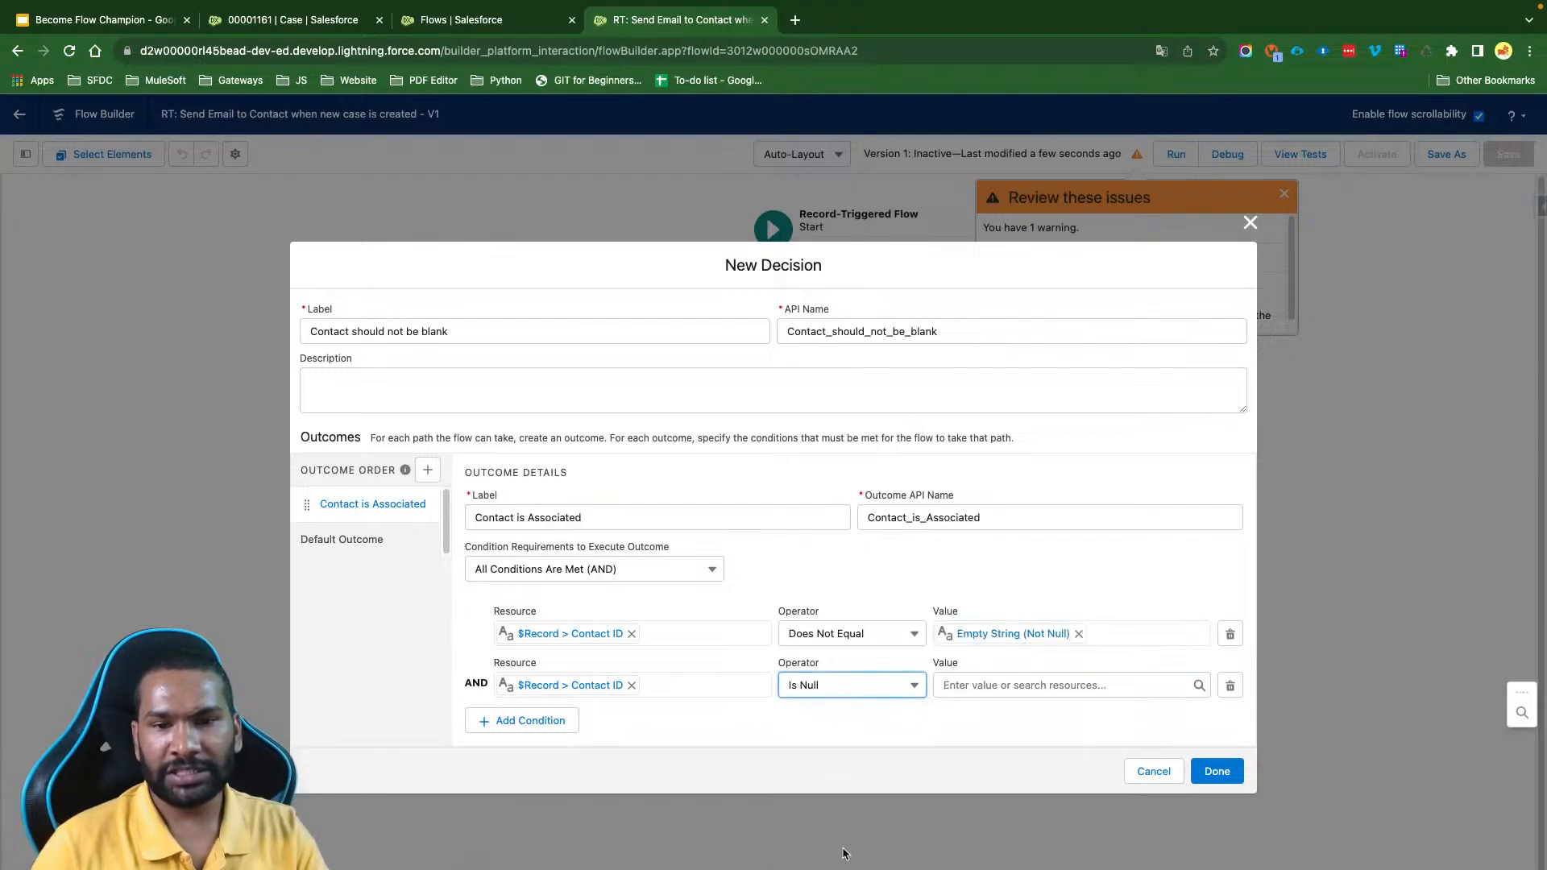
{"action": "left_click", "coordinate": [975, 685]}
{"action": "type", "text": "fa"}
{"action": "left_click", "coordinate": [1013, 654]}
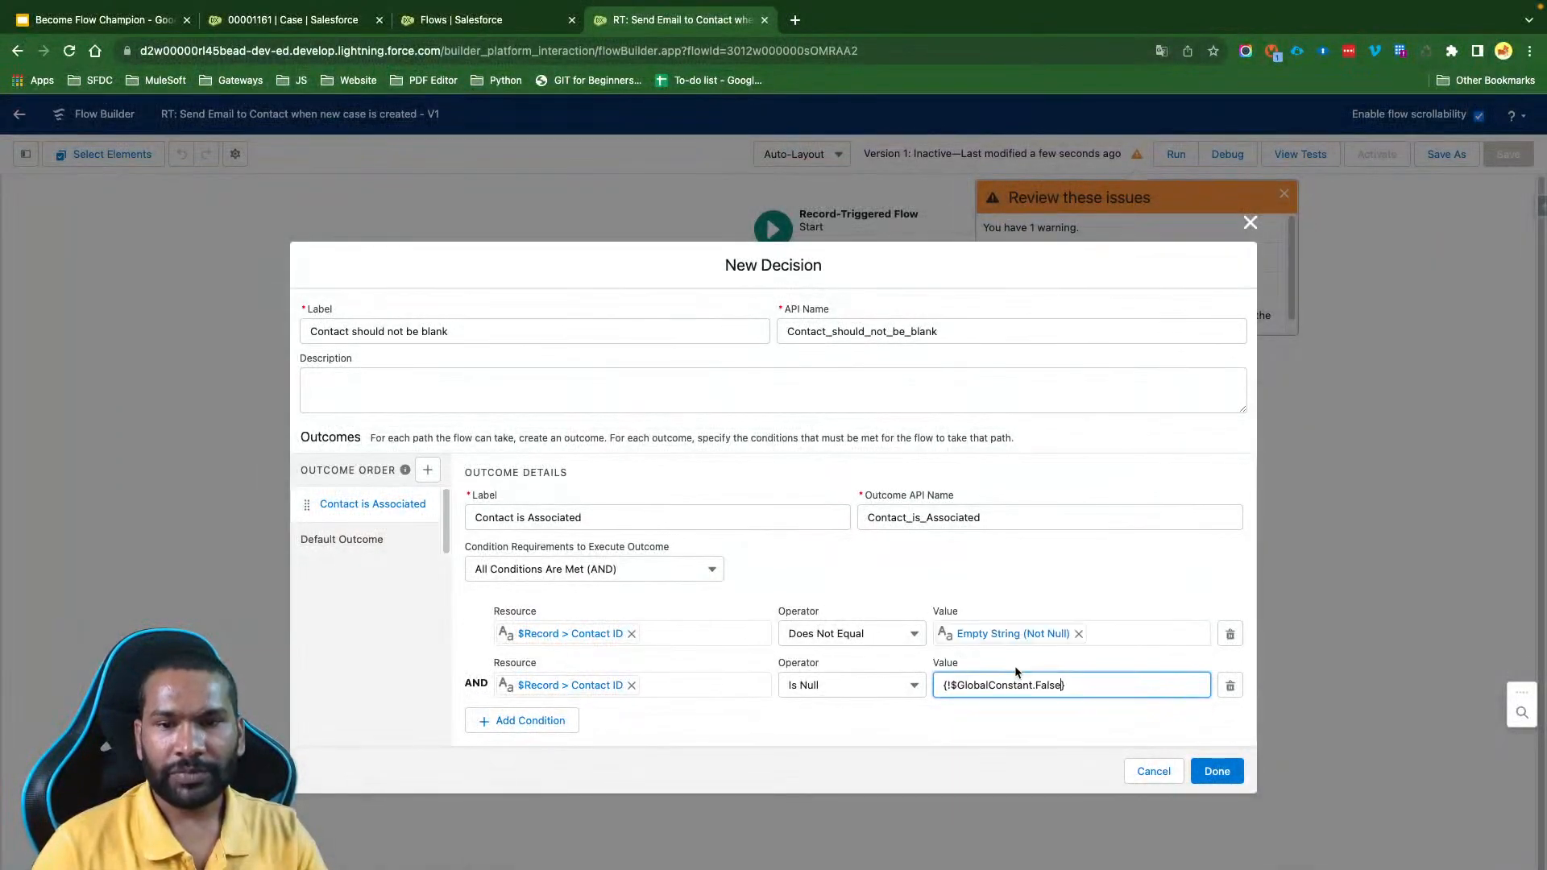
{"action": "left_click", "coordinate": [964, 734]}
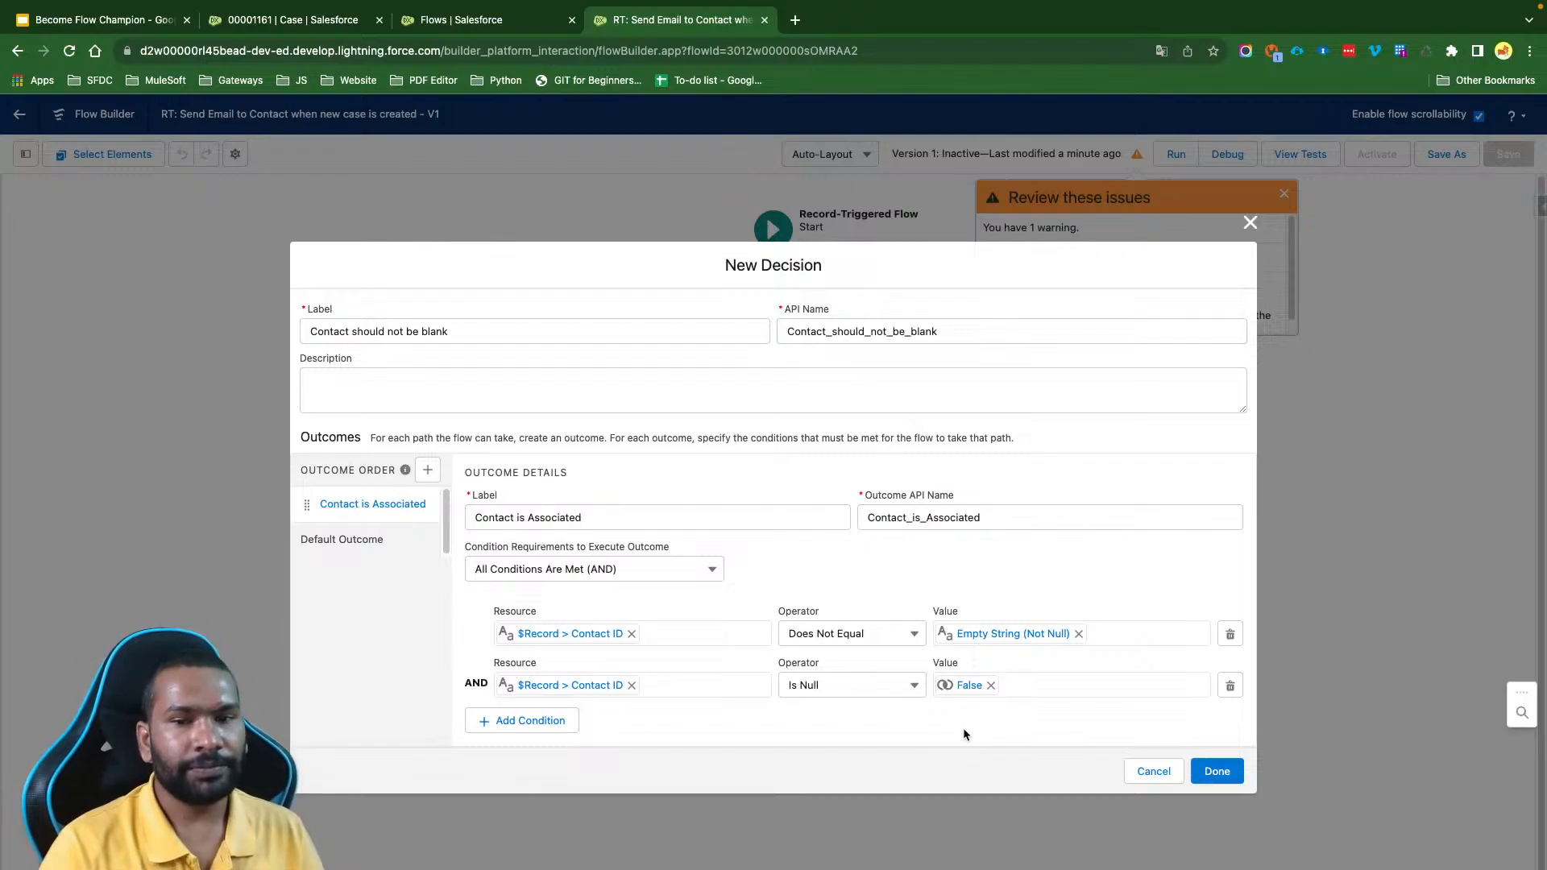
{"action": "left_click", "coordinate": [1219, 767]}
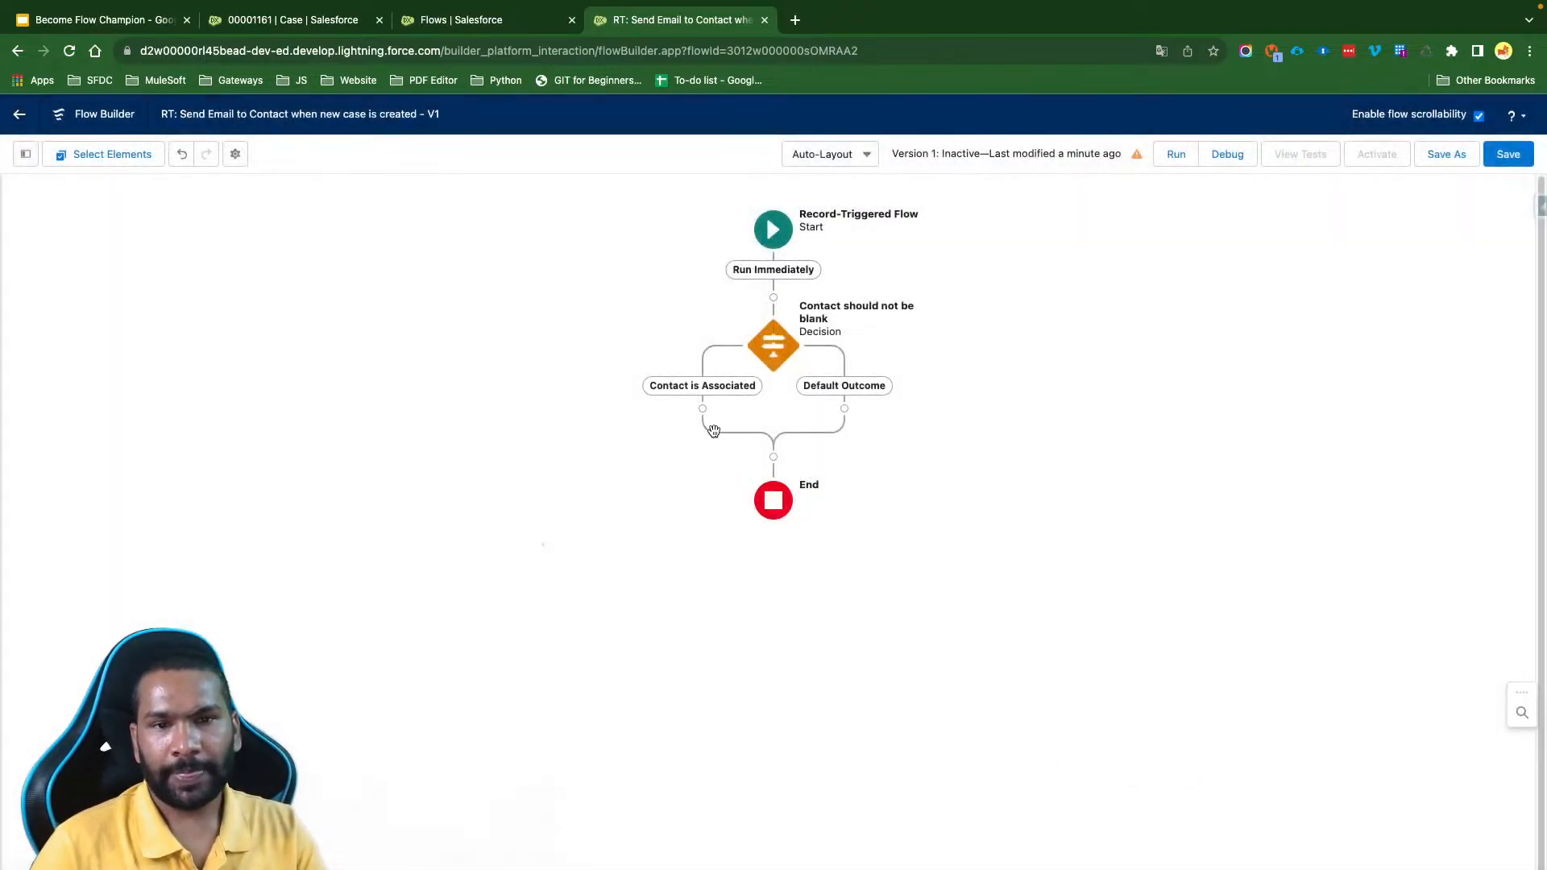
- Add an End element to the Contact is Associated path and save the flow
{"action": "left_click", "coordinate": [702, 409]}
{"action": "scroll", "coordinate": [637, 633], "scroll_direction": "down", "scroll_amount": 10}
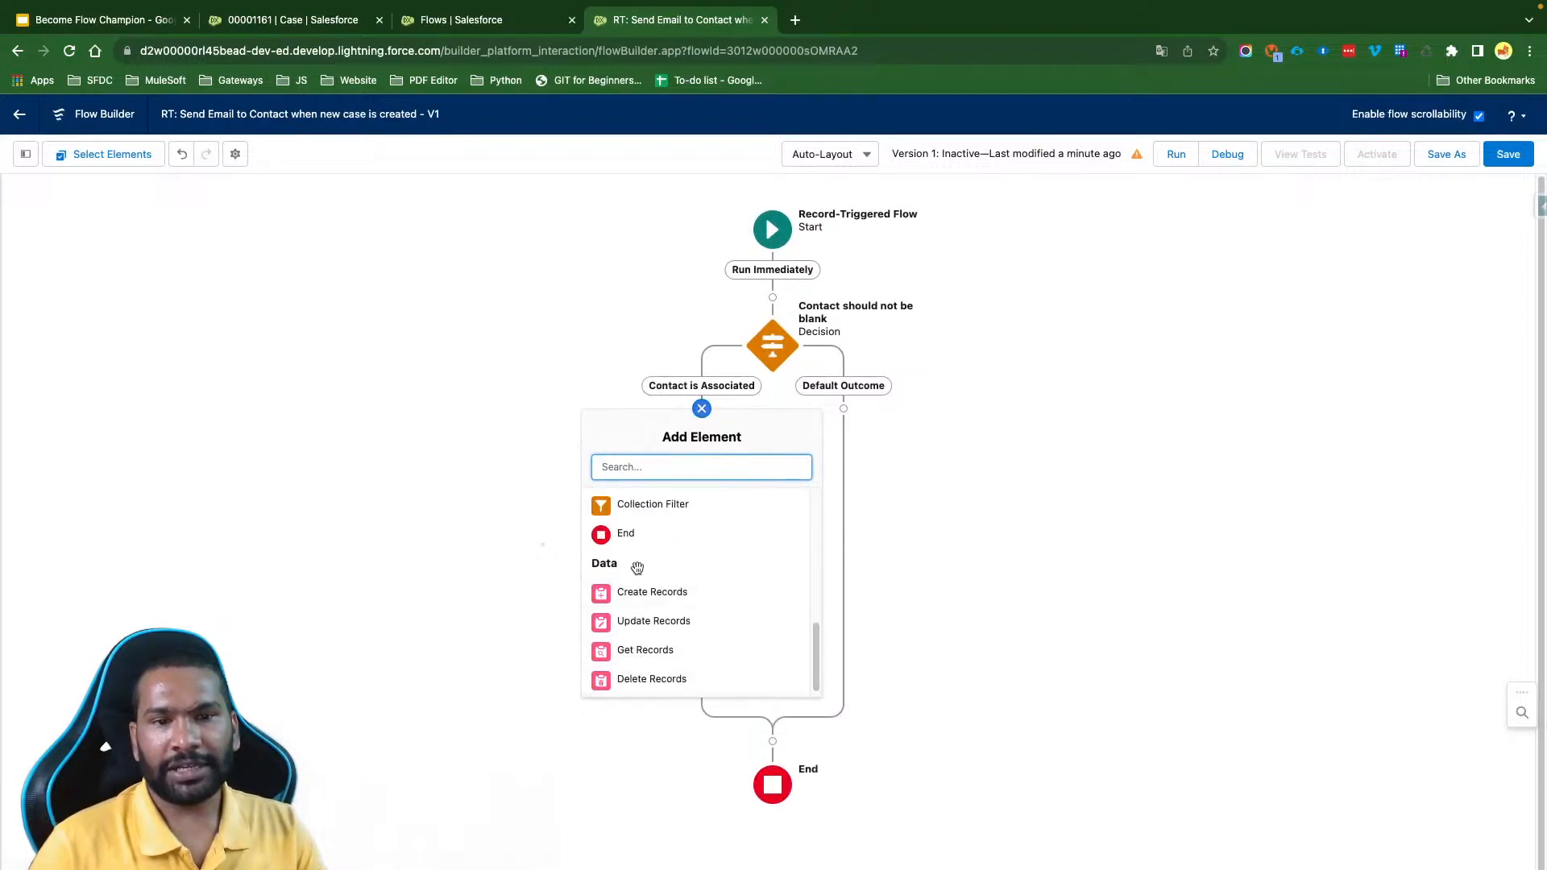
{"action": "left_click", "coordinate": [620, 533]}
{"action": "left_click", "coordinate": [1503, 161]}
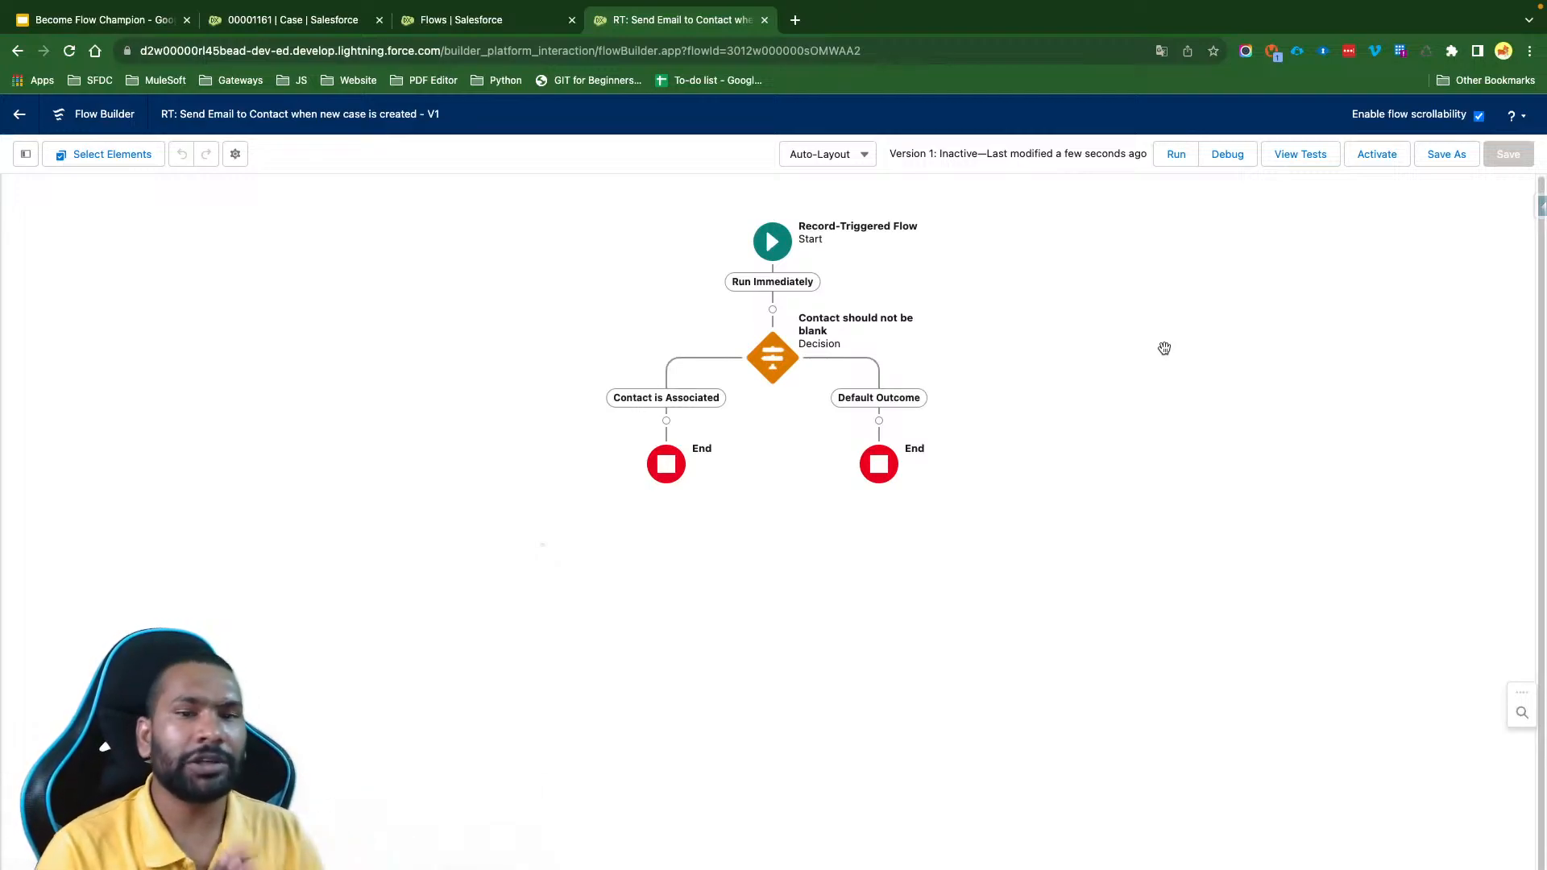
- Insert a new Action element on the Contact is Associated path and choose the Send Email (emailSimple) action
{"action": "left_click", "coordinate": [666, 421]}
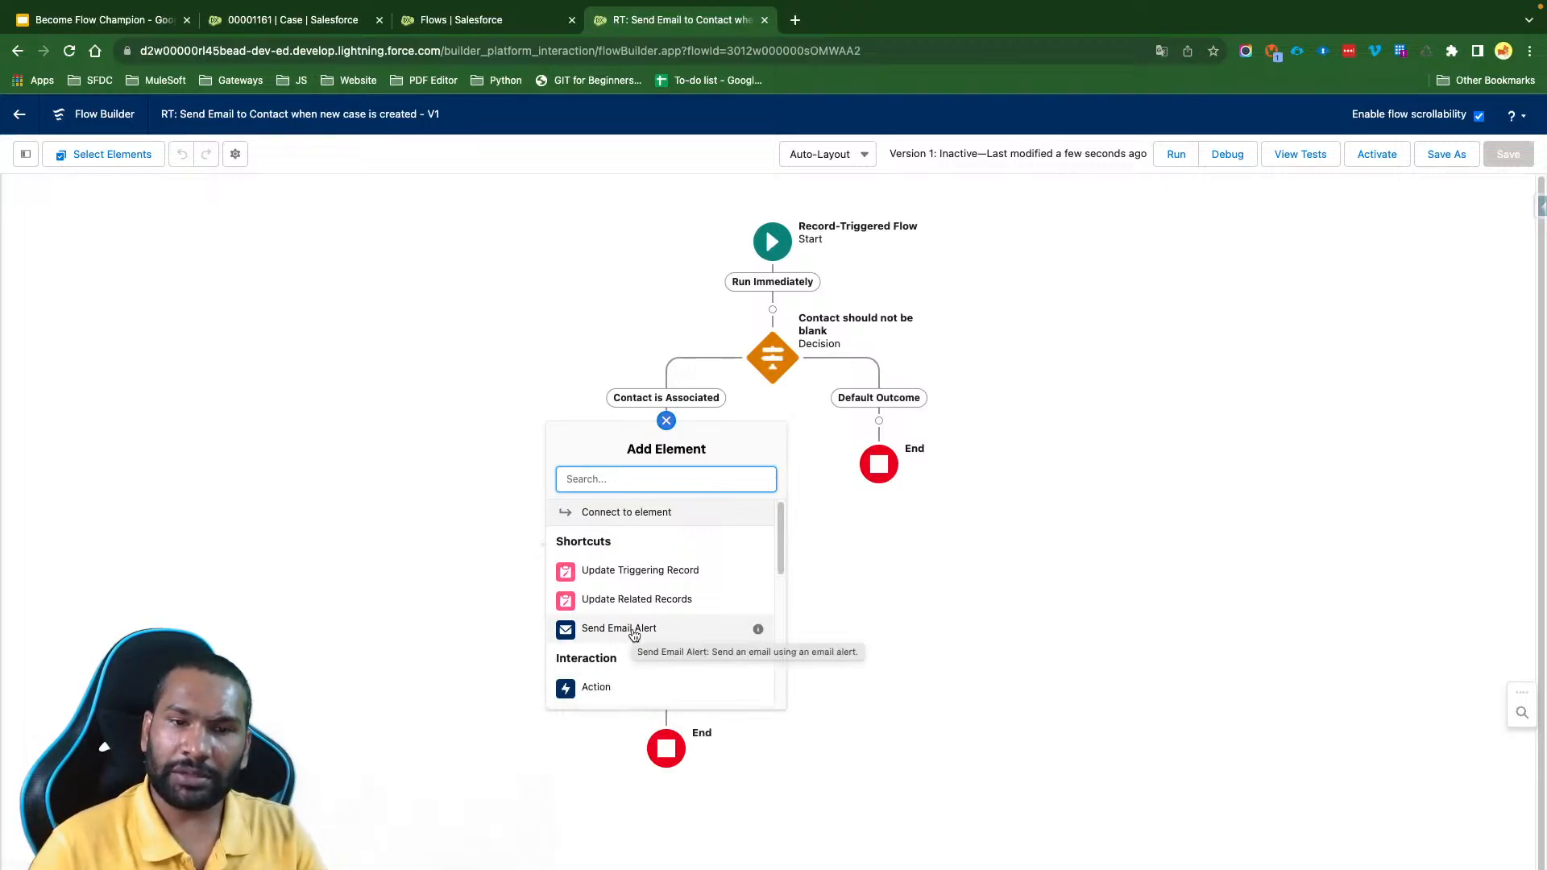
{"action": "left_click", "coordinate": [597, 687]}
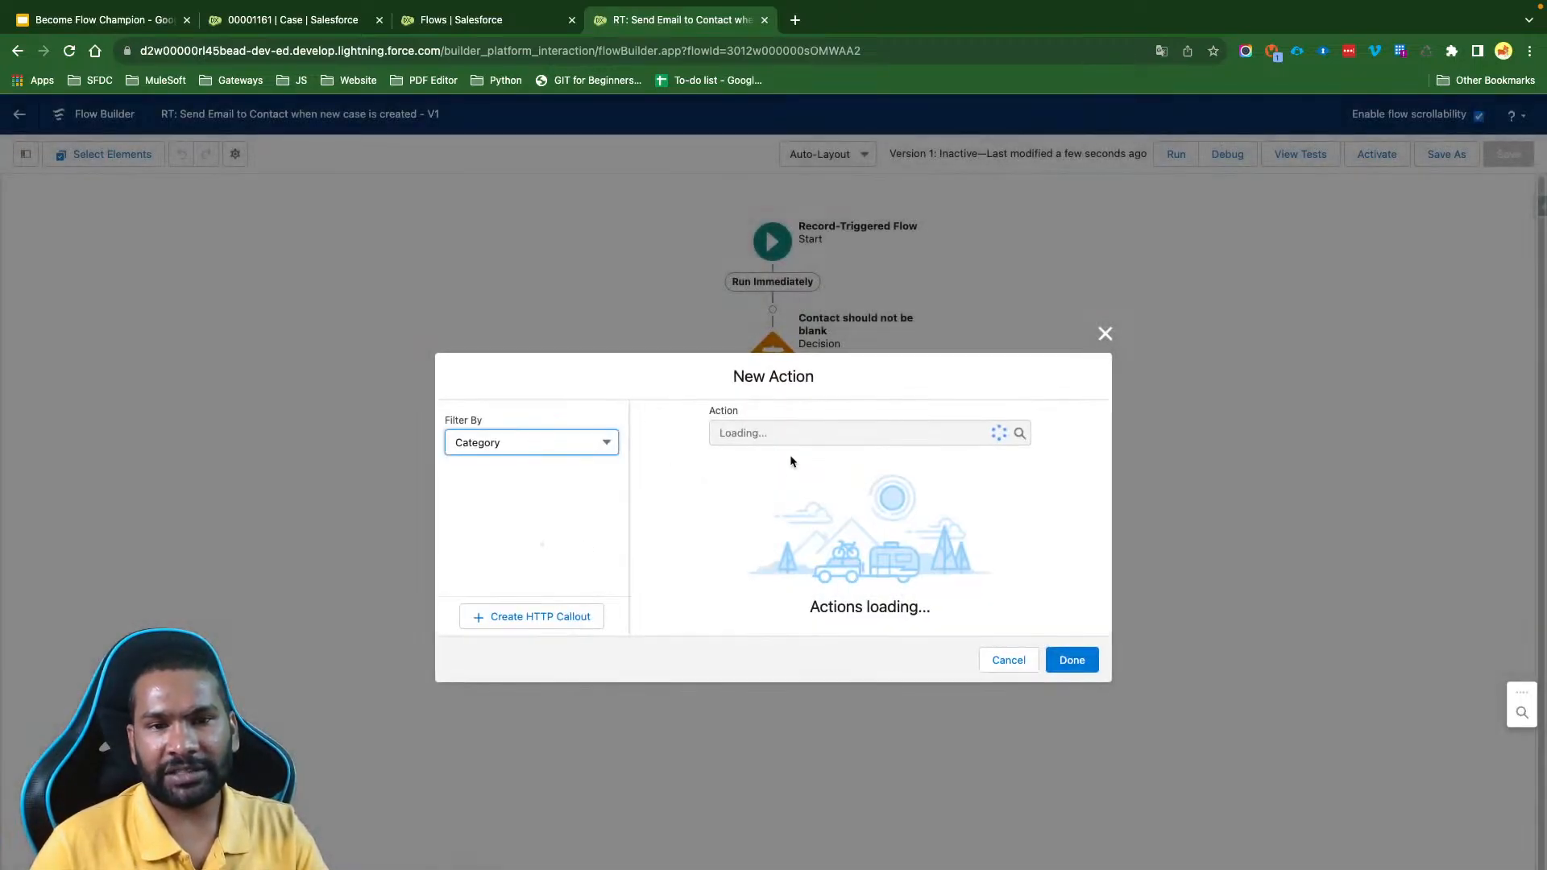
{"action": "type", "text": "Send Em"}
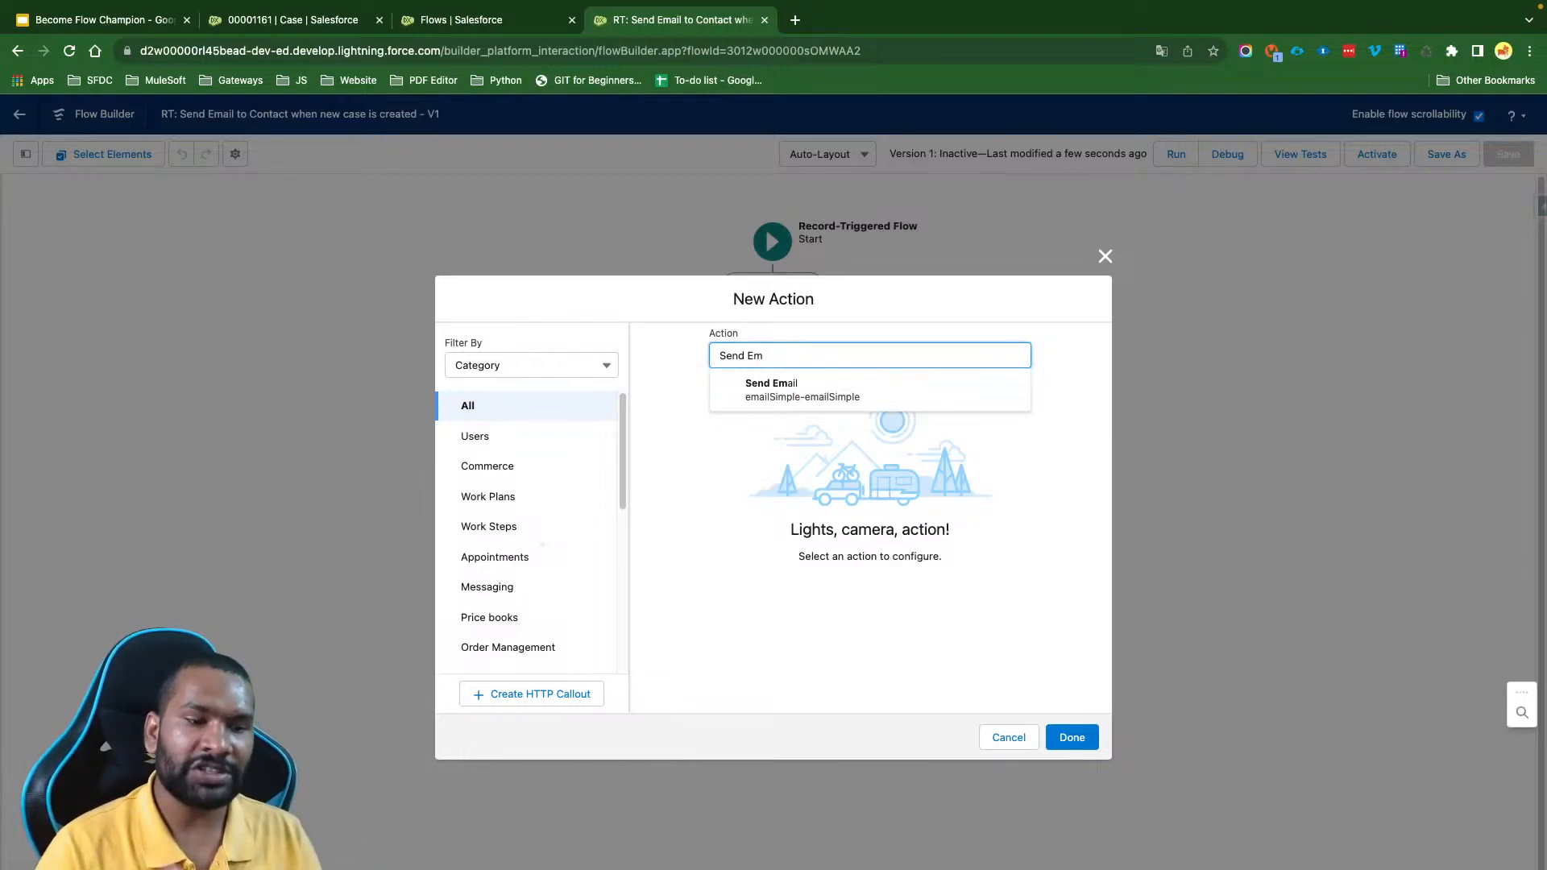
{"action": "left_click", "coordinate": [826, 387]}
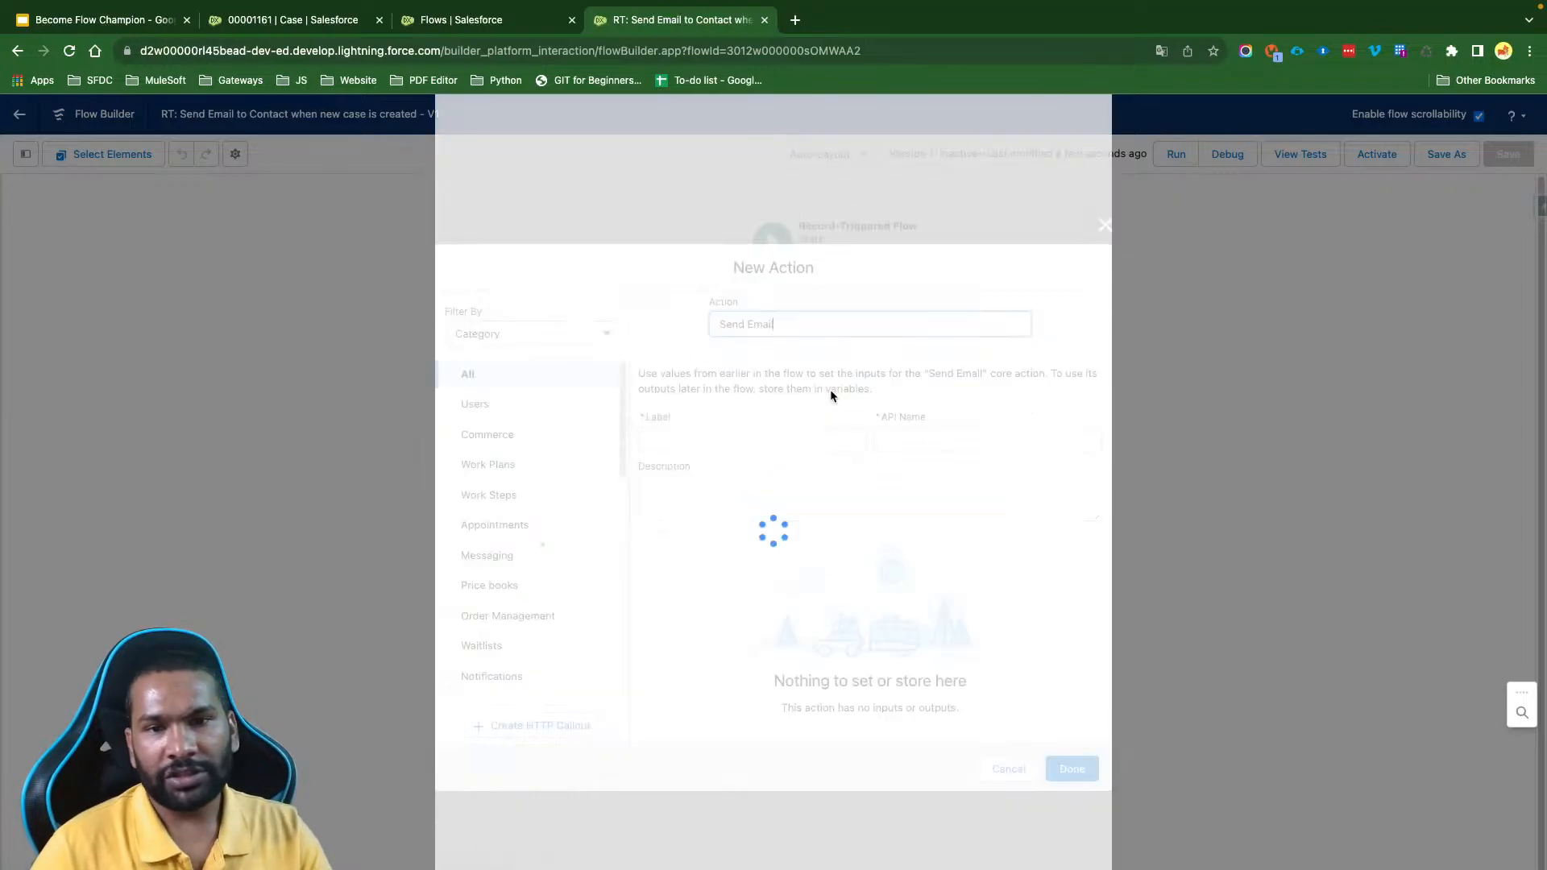
- Label the new action Send Email, with Send_Email as its API name
{"action": "left_click_drag", "start_coordinate": [775, 216], "coordinate": [690, 218]}
{"action": "key", "text": "super+c"}
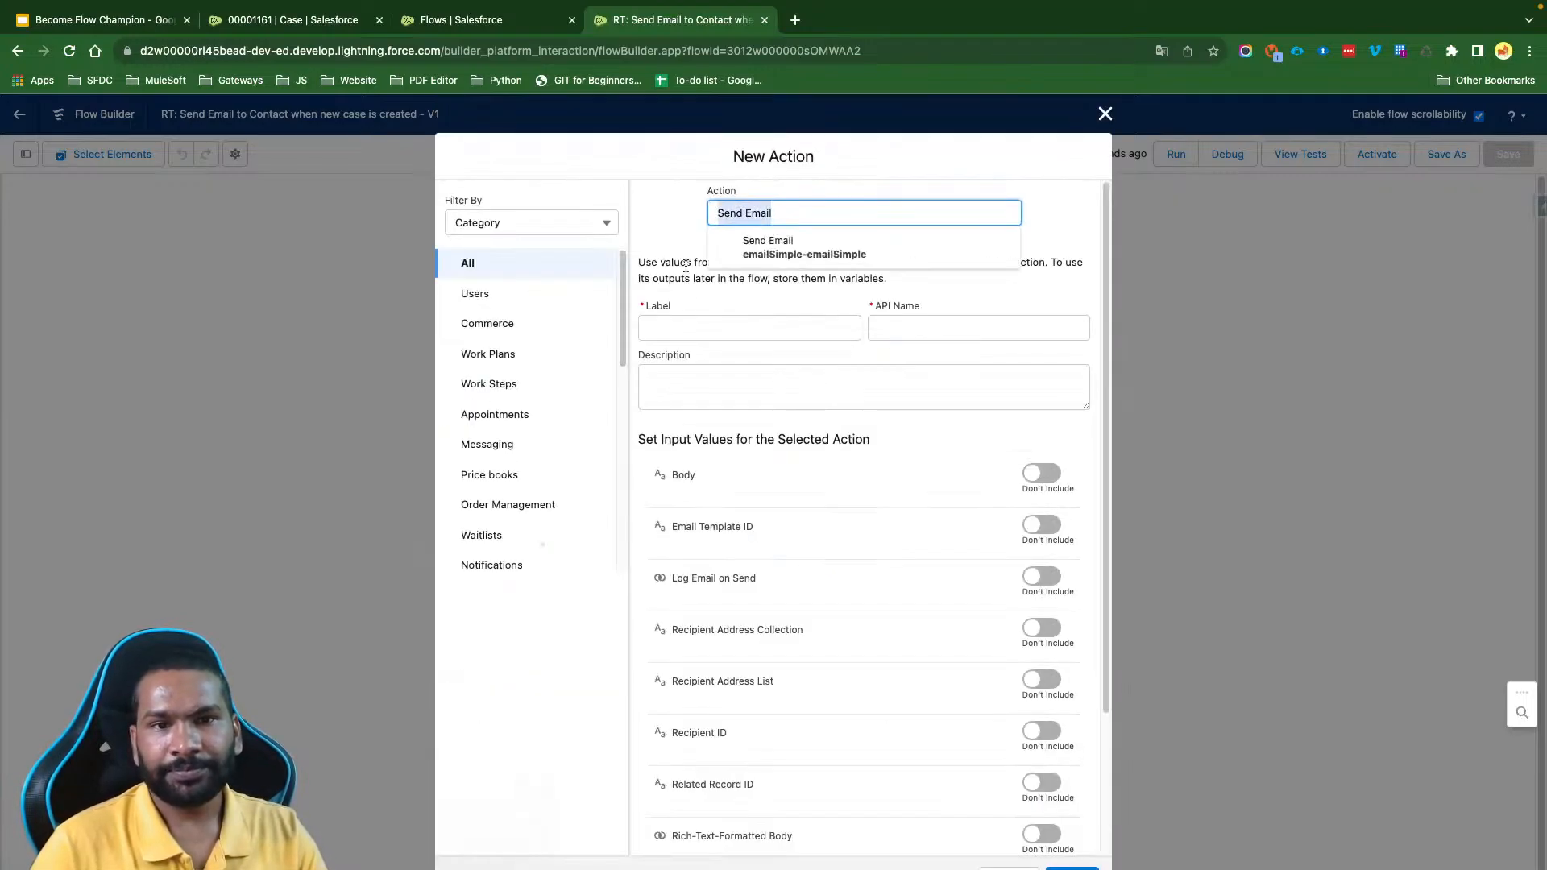
{"action": "left_click", "coordinate": [706, 324]}
{"action": "key", "text": "super+v"}
{"action": "left_click", "coordinate": [835, 399]}
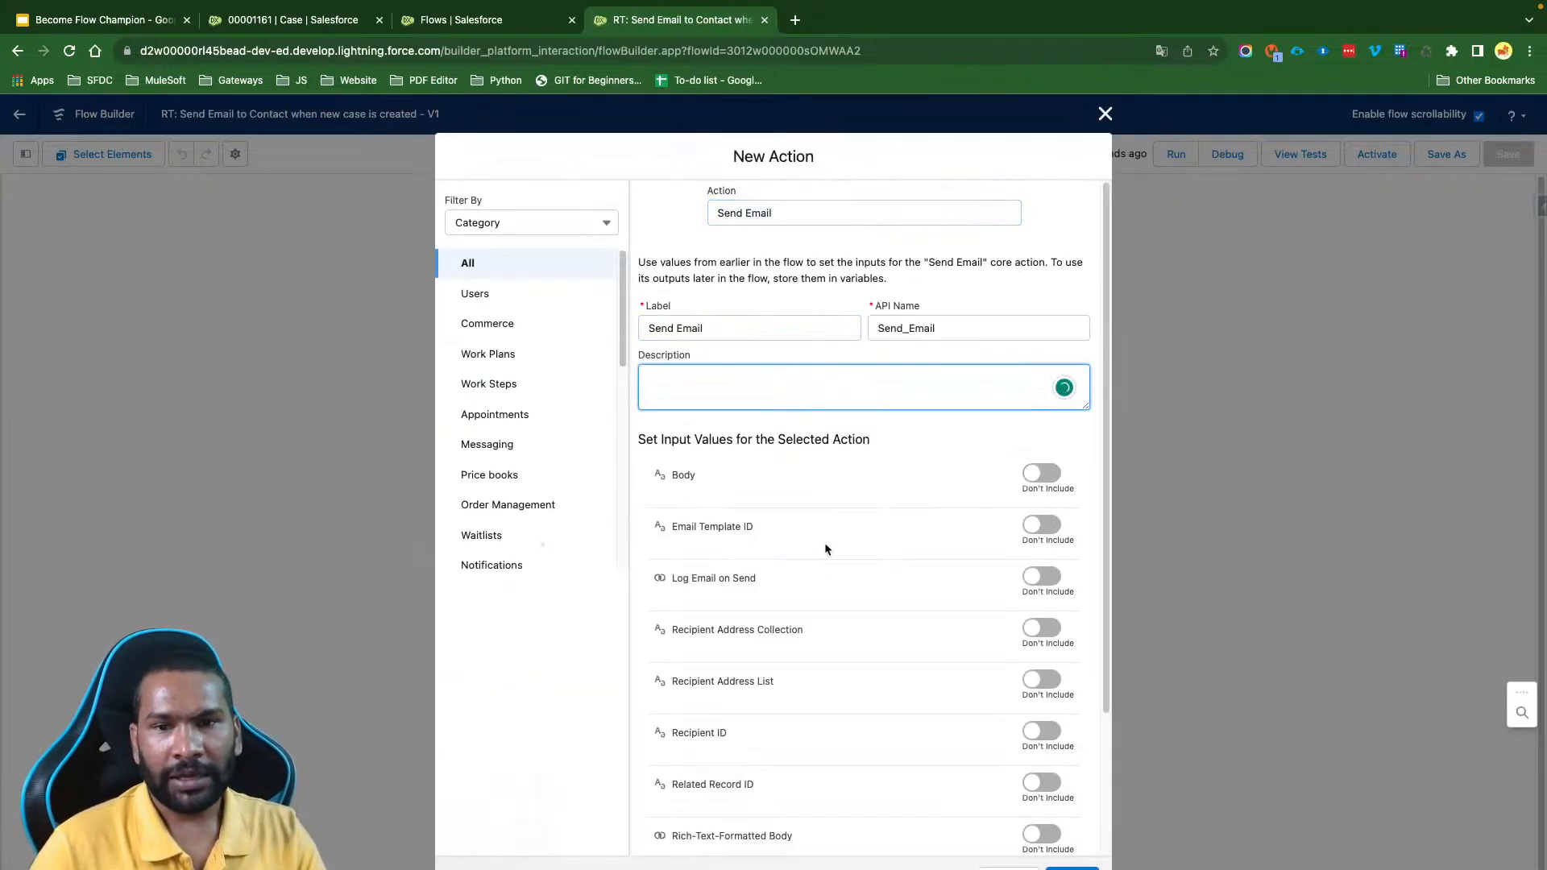
- Include the Body input value and set it to "We have received your case!"
{"action": "scroll", "coordinate": [825, 543], "scroll_direction": "down", "scroll_amount": 3}
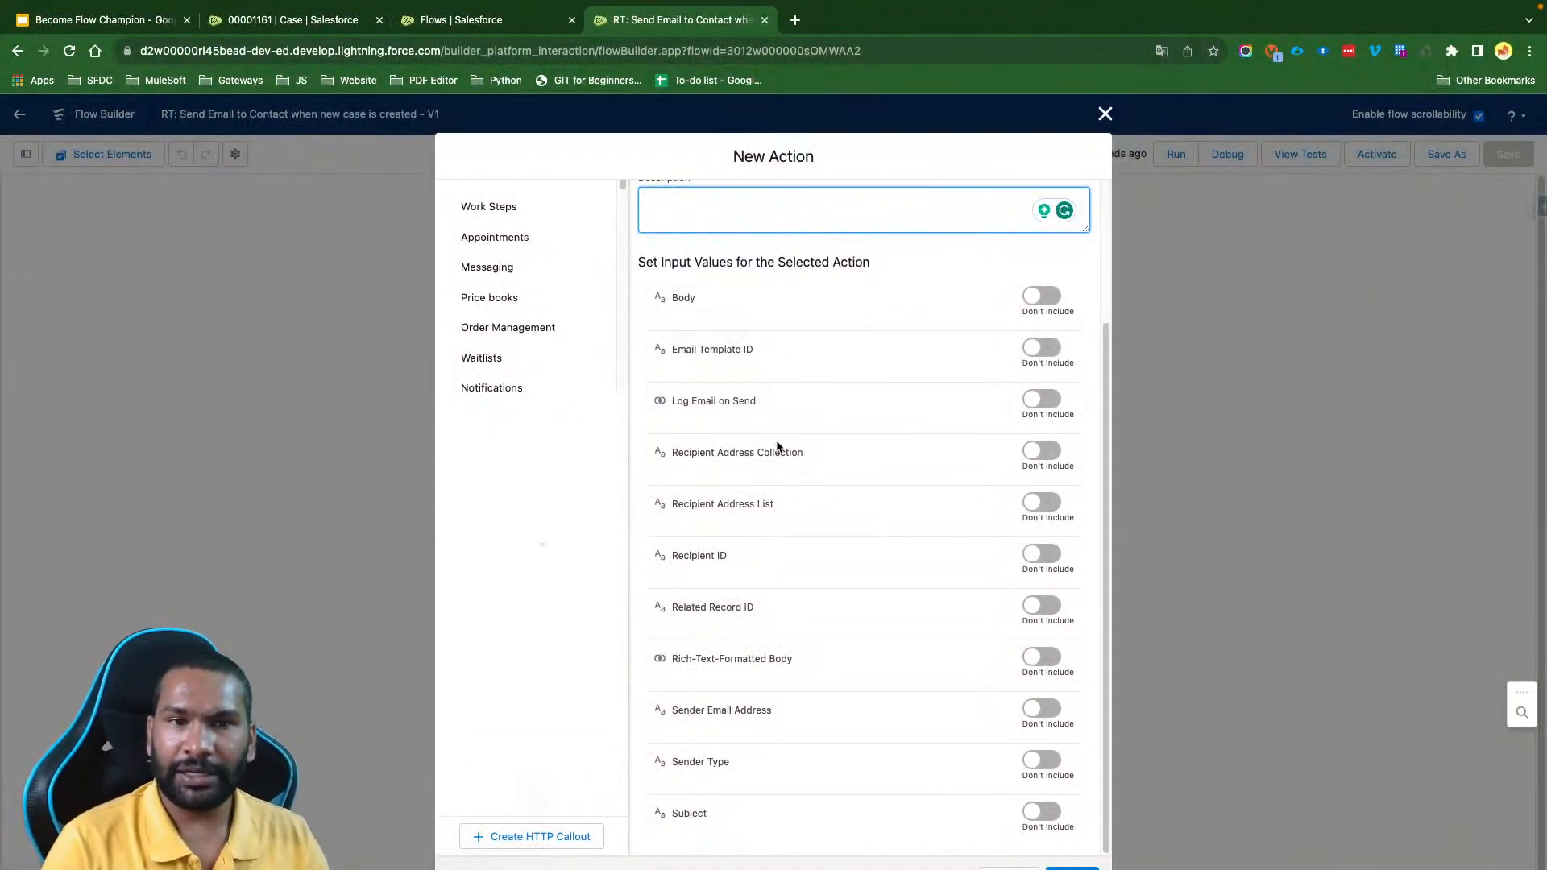
{"action": "left_click", "coordinate": [1041, 303]}
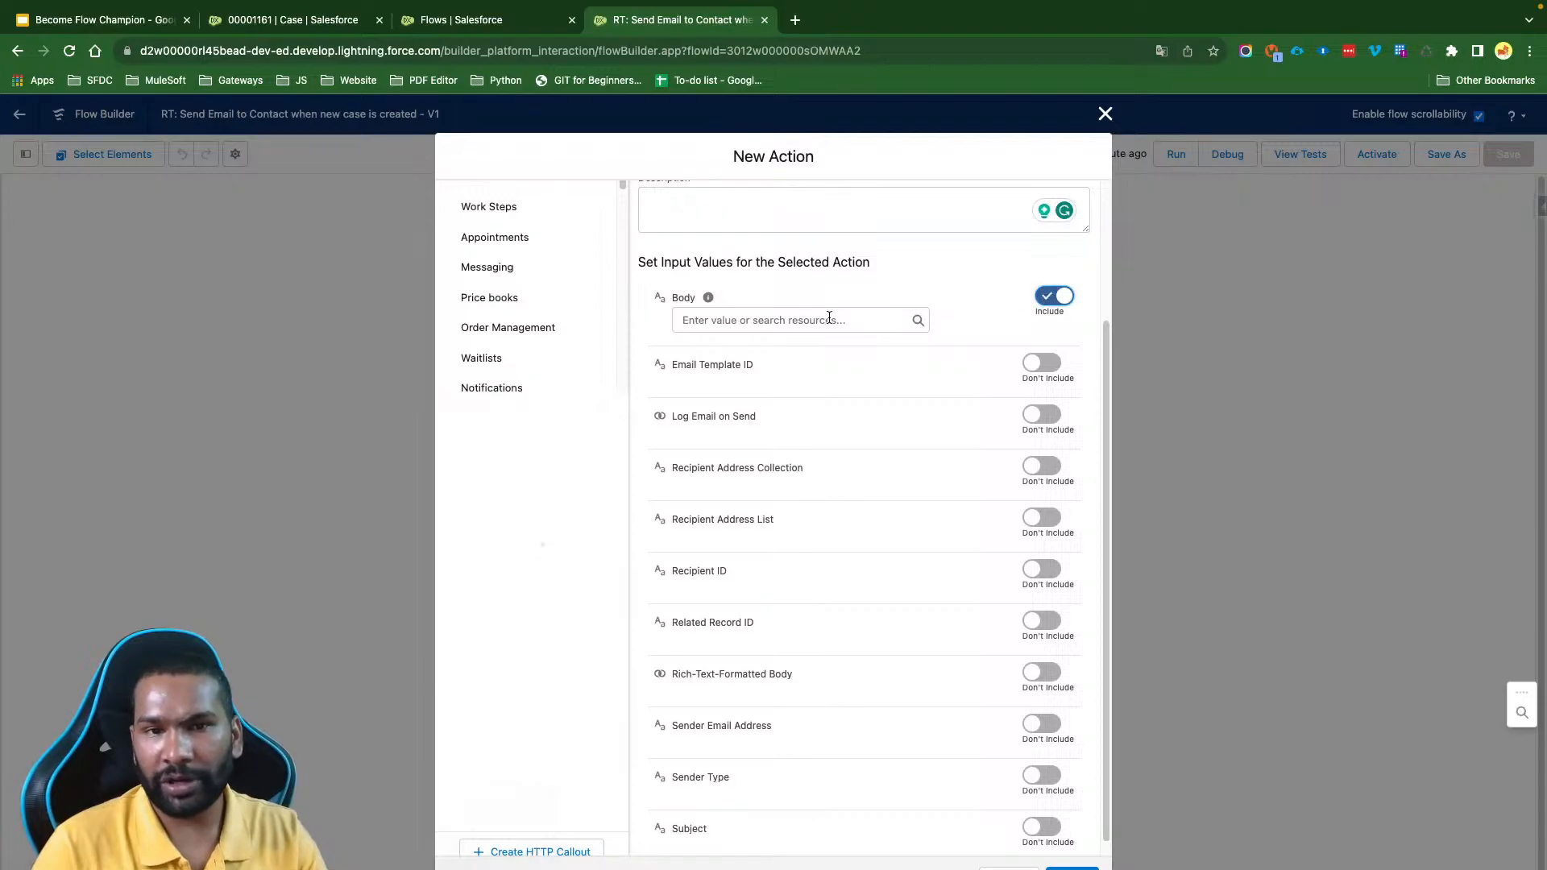
{"action": "left_click", "coordinate": [792, 320]}
{"action": "type", "text": "WE h"}
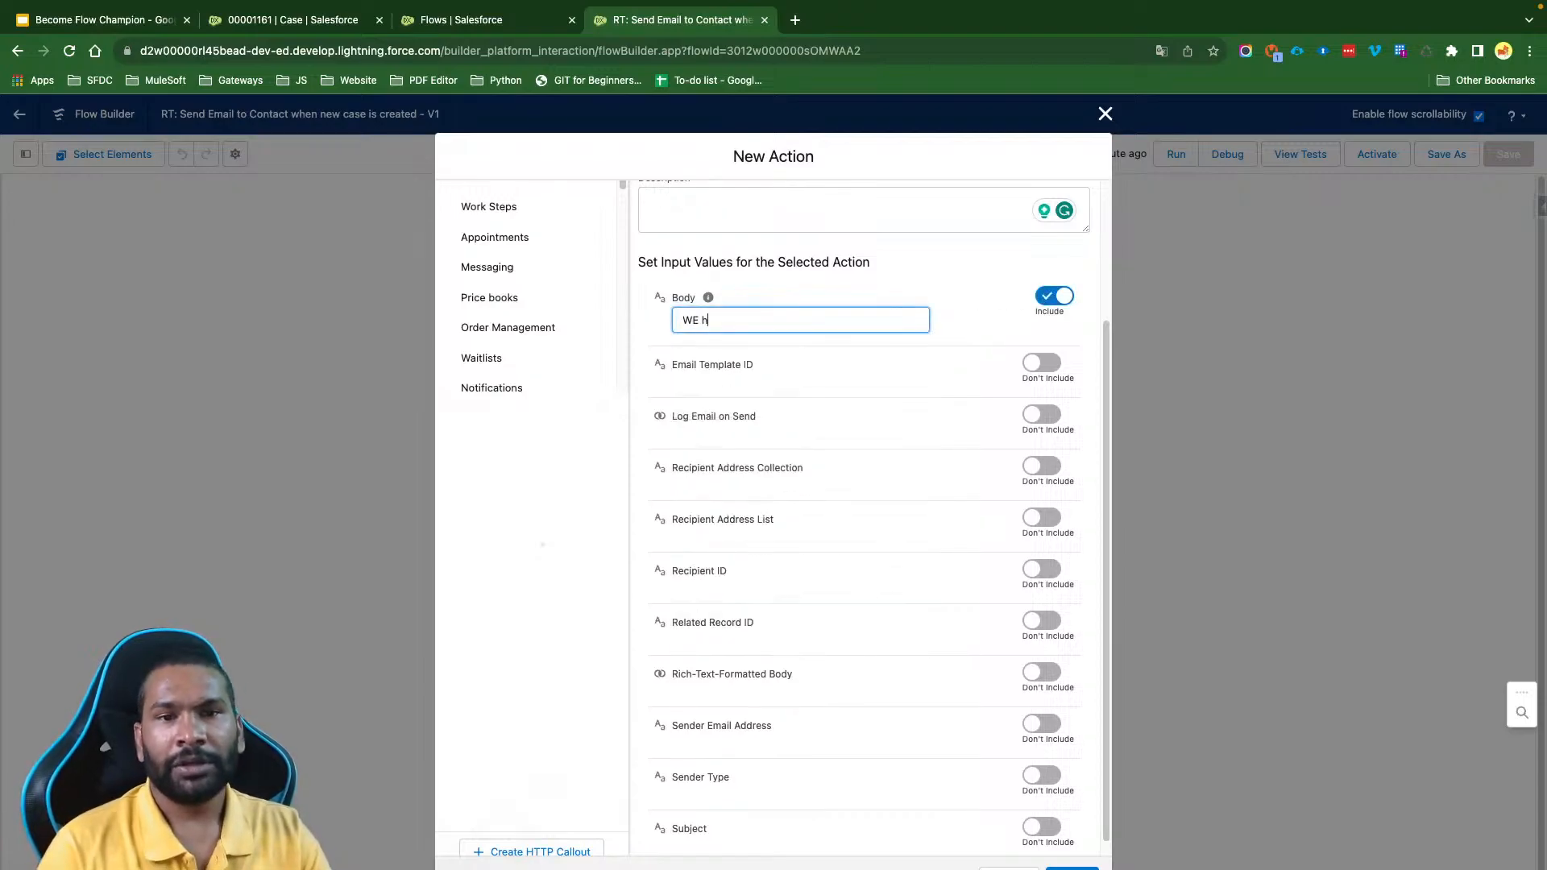
{"action": "type", "text": "ave recei"}
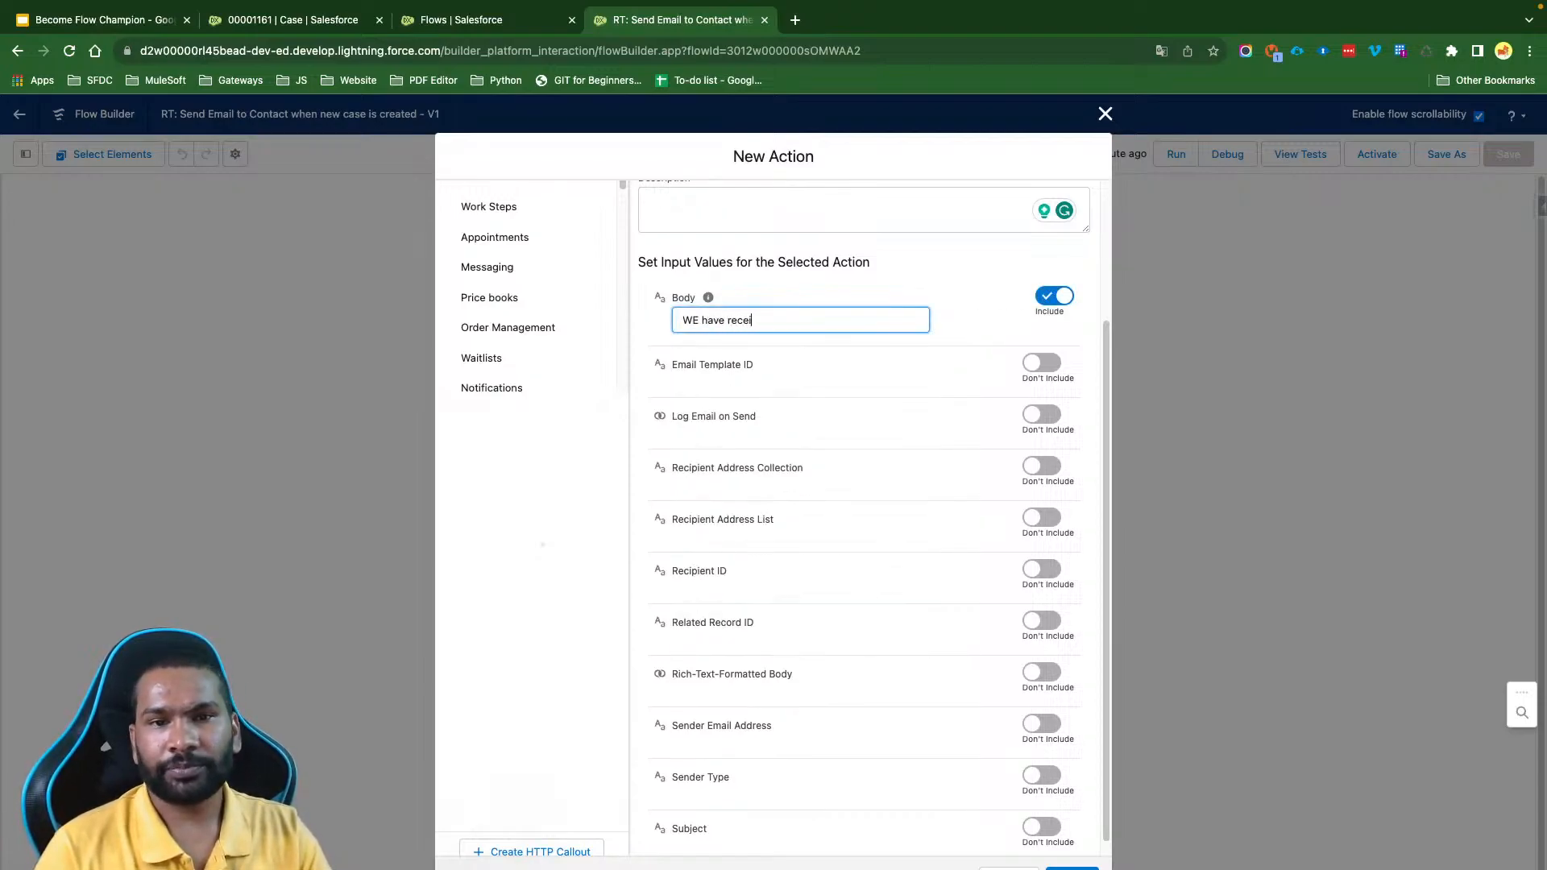
{"action": "type", "text": "ved your case"}
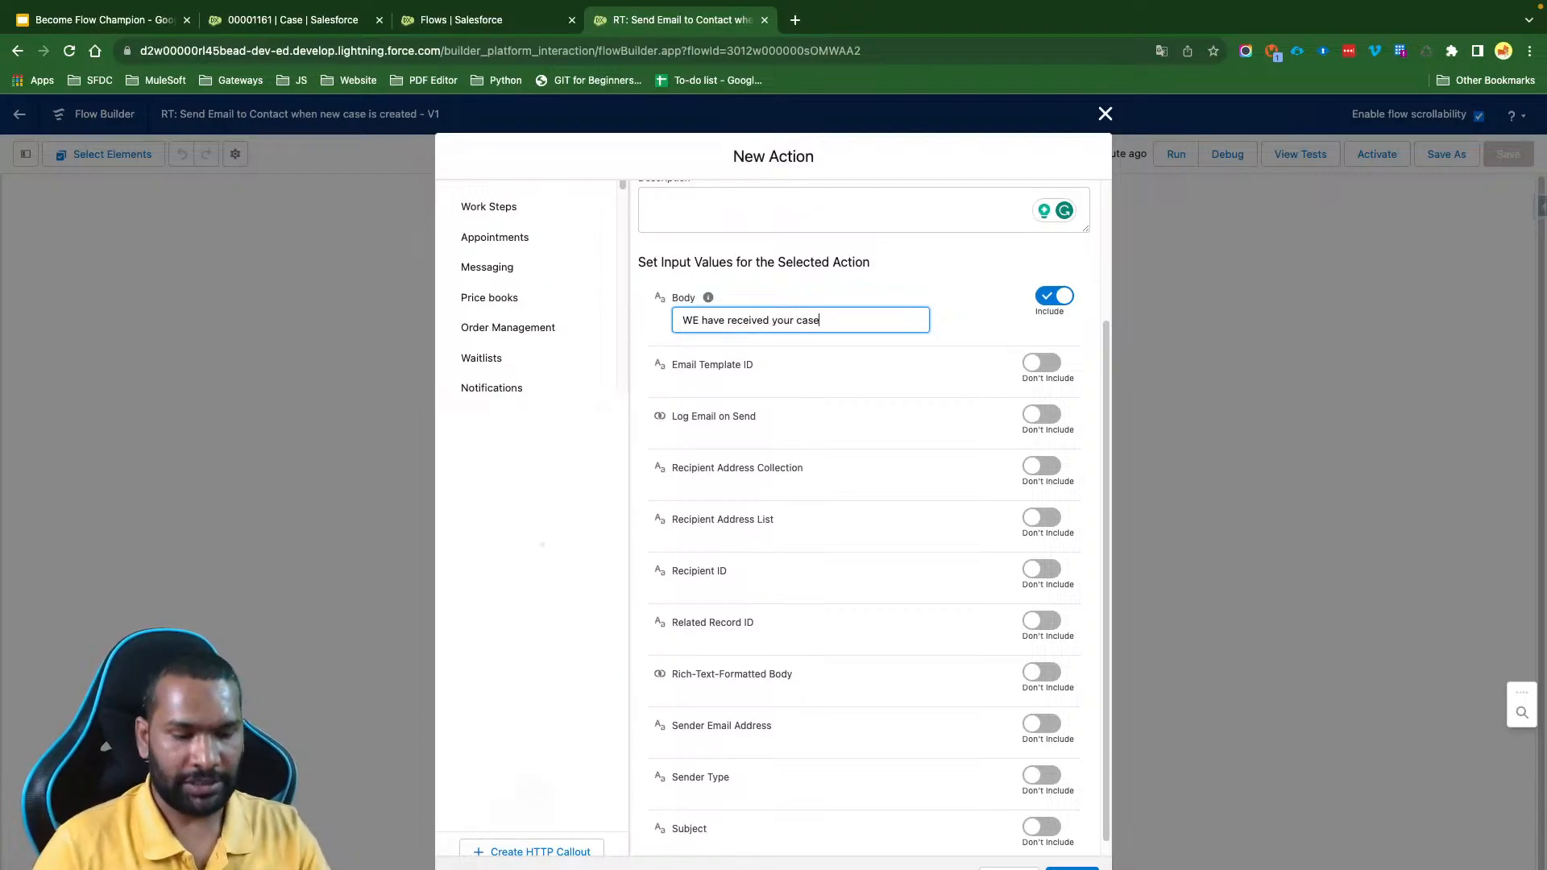
{"action": "type", "text": "!"}
{"action": "left_click", "coordinate": [958, 312]}
{"action": "left_click", "coordinate": [699, 321]}
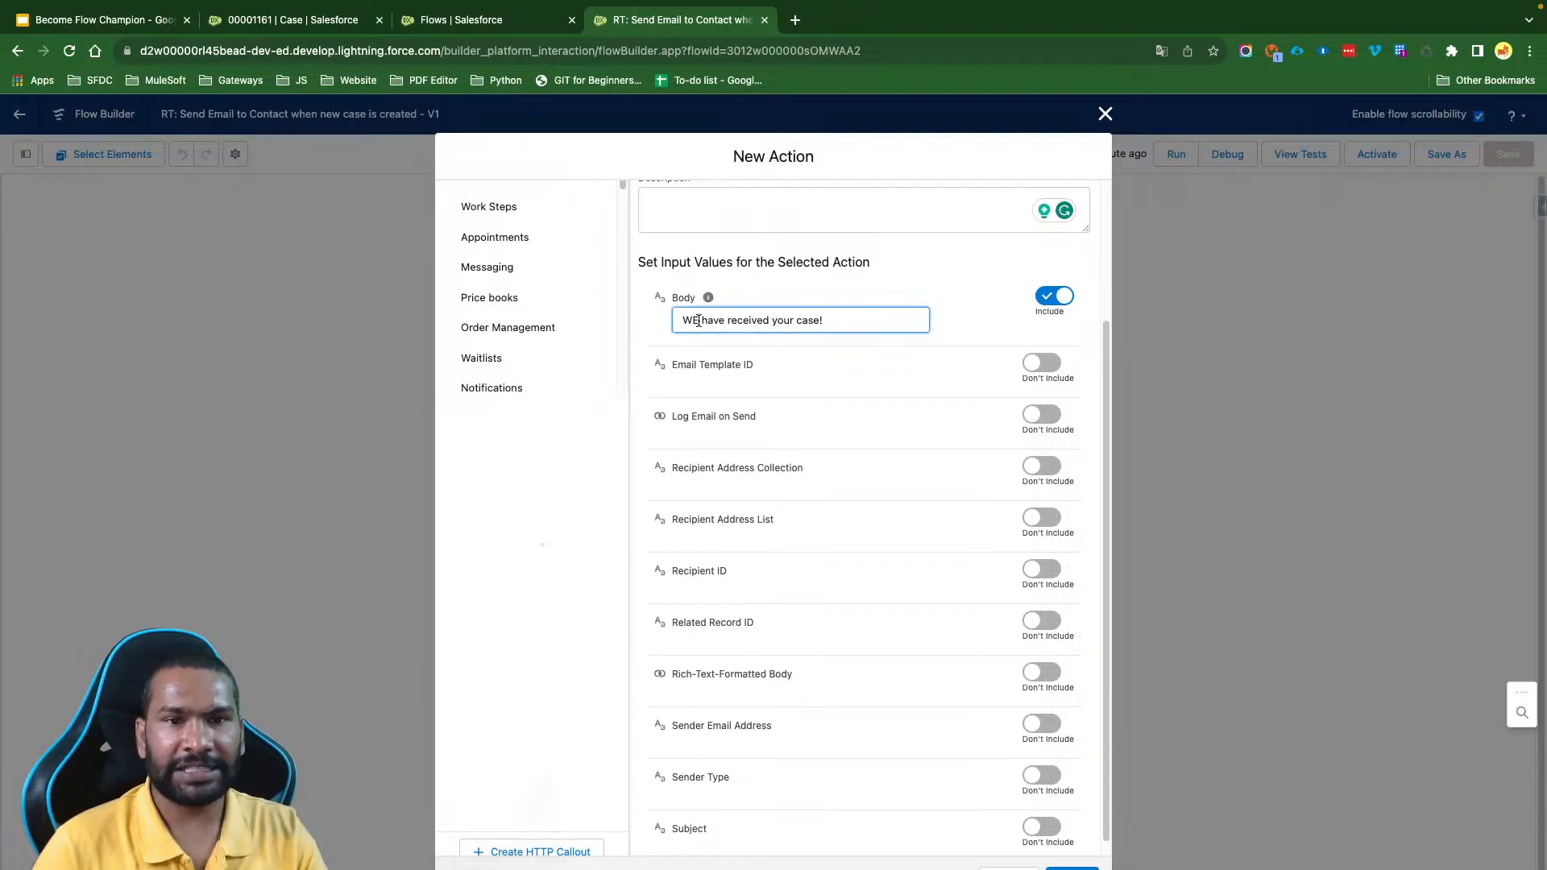
{"action": "key", "text": "BackSpace"}
{"action": "type", "text": "e"}
{"action": "left_click", "coordinate": [941, 303]}
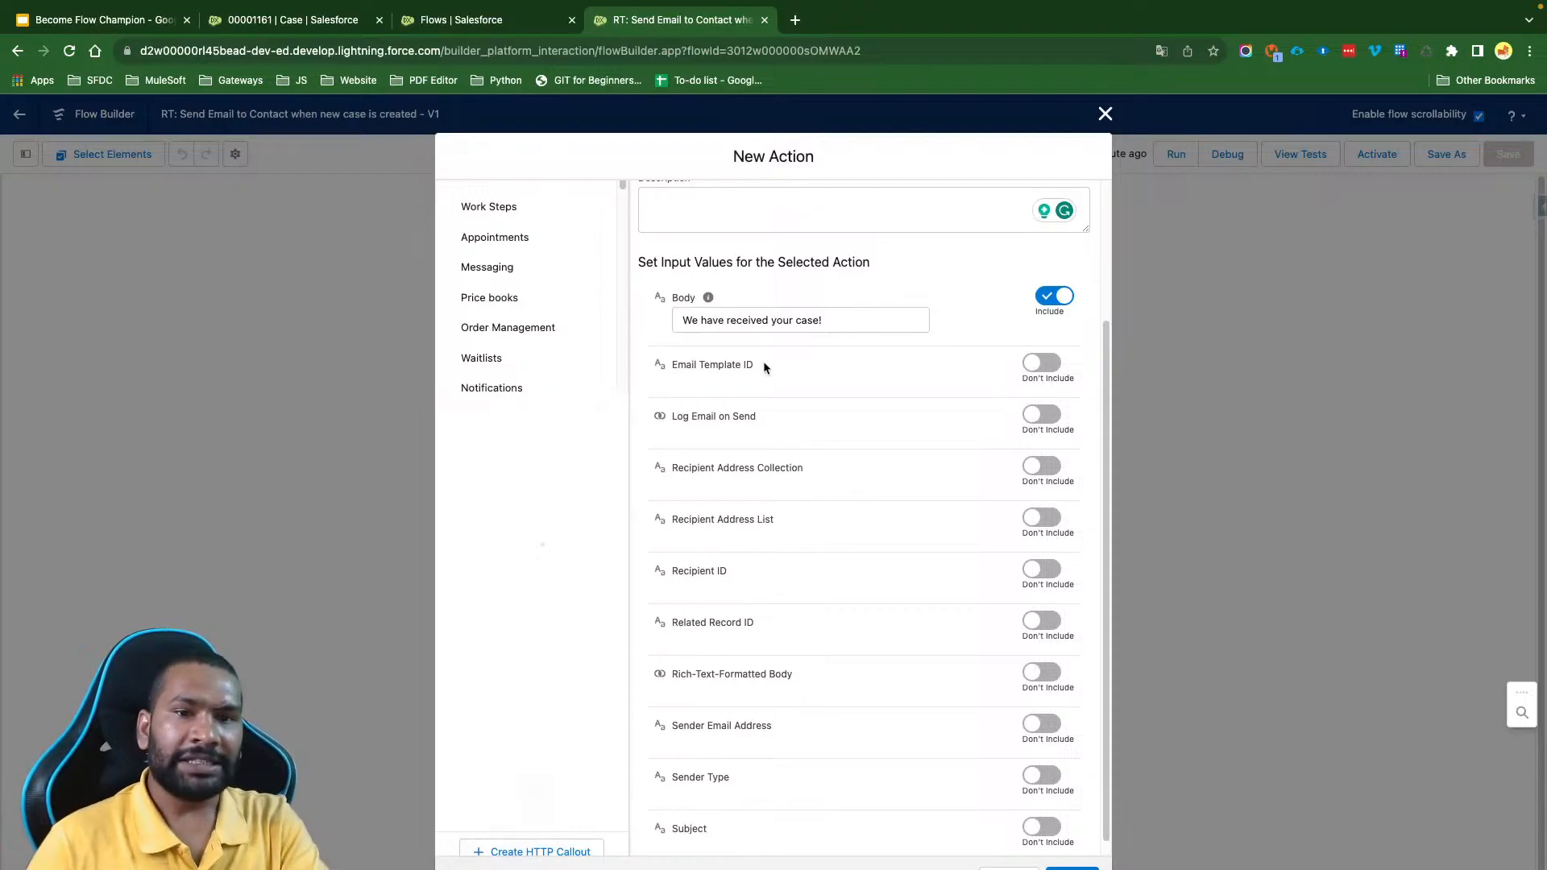
- Review the Email Template ID and Log Email on Send inputs, and check the activity timeline on the open case record
{"action": "left_click_drag", "start_coordinate": [682, 369], "coordinate": [673, 368]}
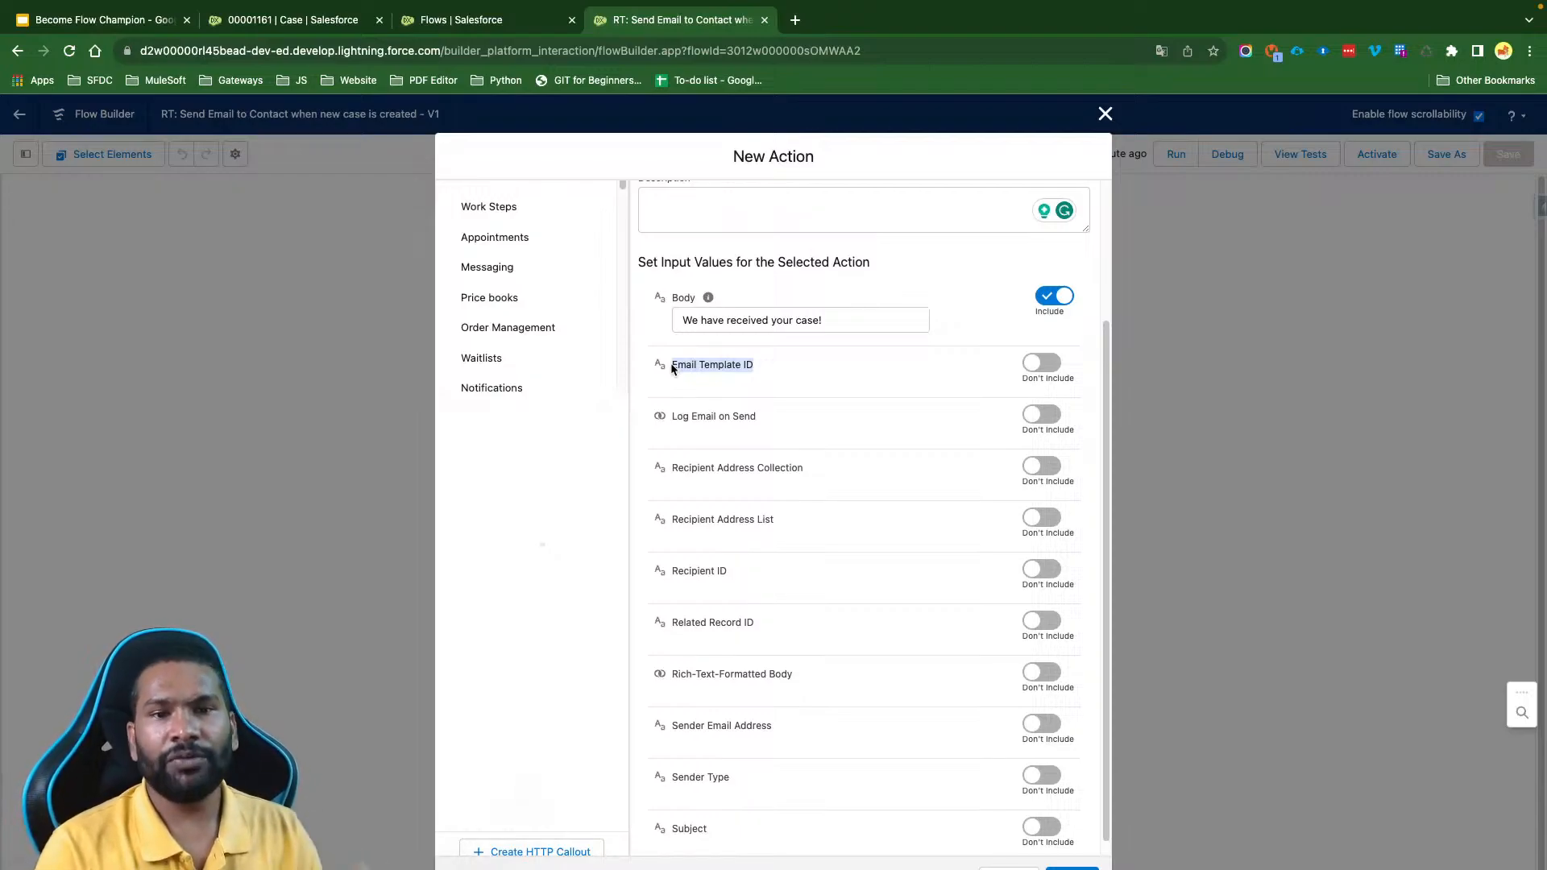
{"action": "scroll", "coordinate": [673, 368], "scroll_direction": "down", "scroll_amount": 1}
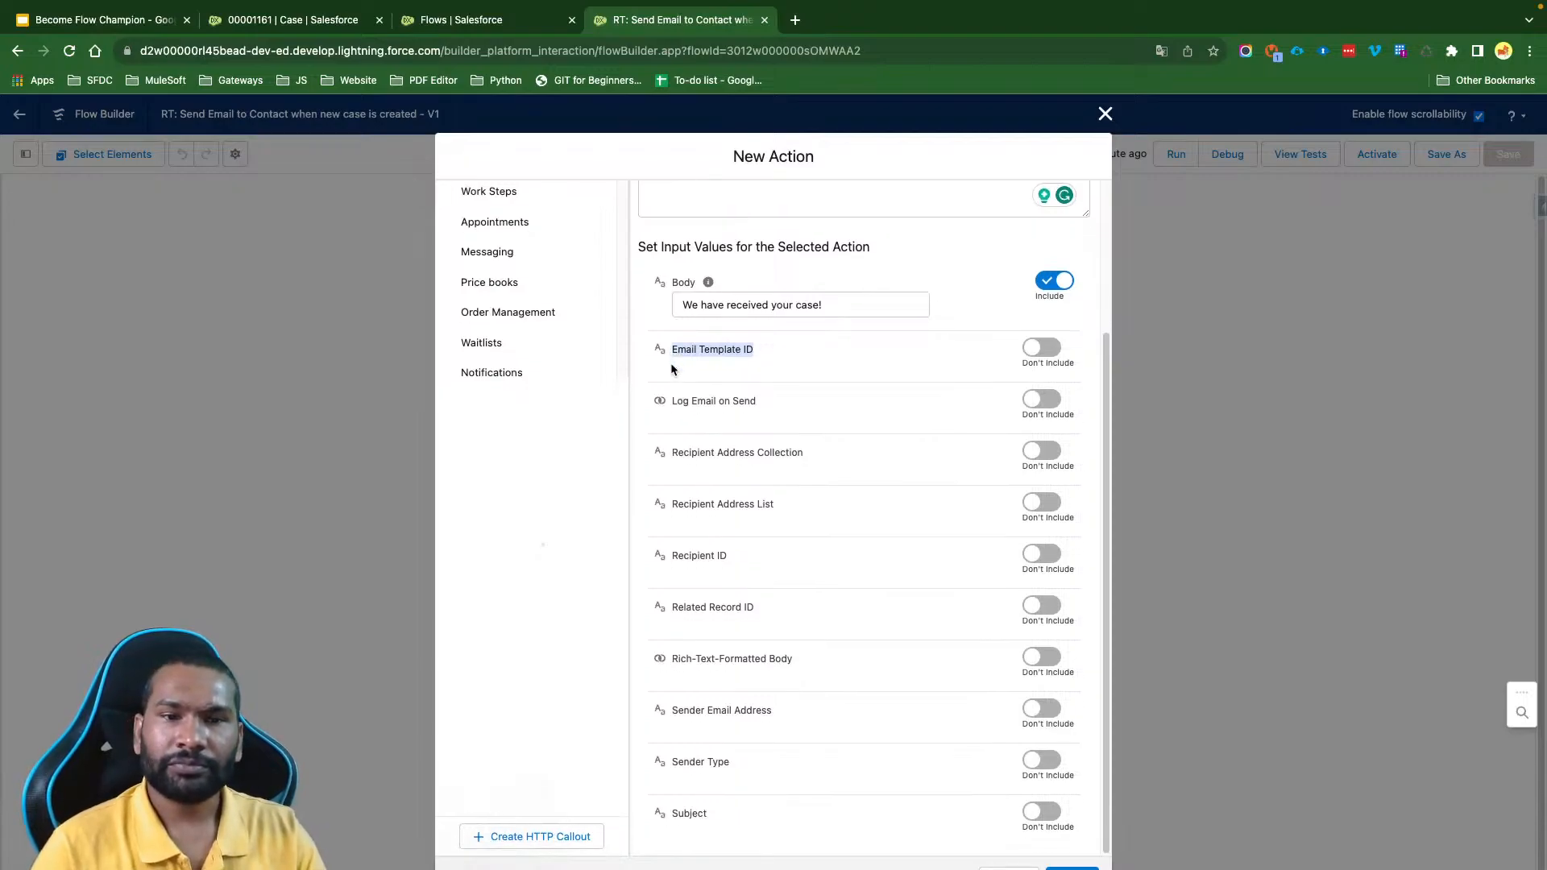
{"action": "left_click_drag", "start_coordinate": [673, 402], "coordinate": [690, 402]}
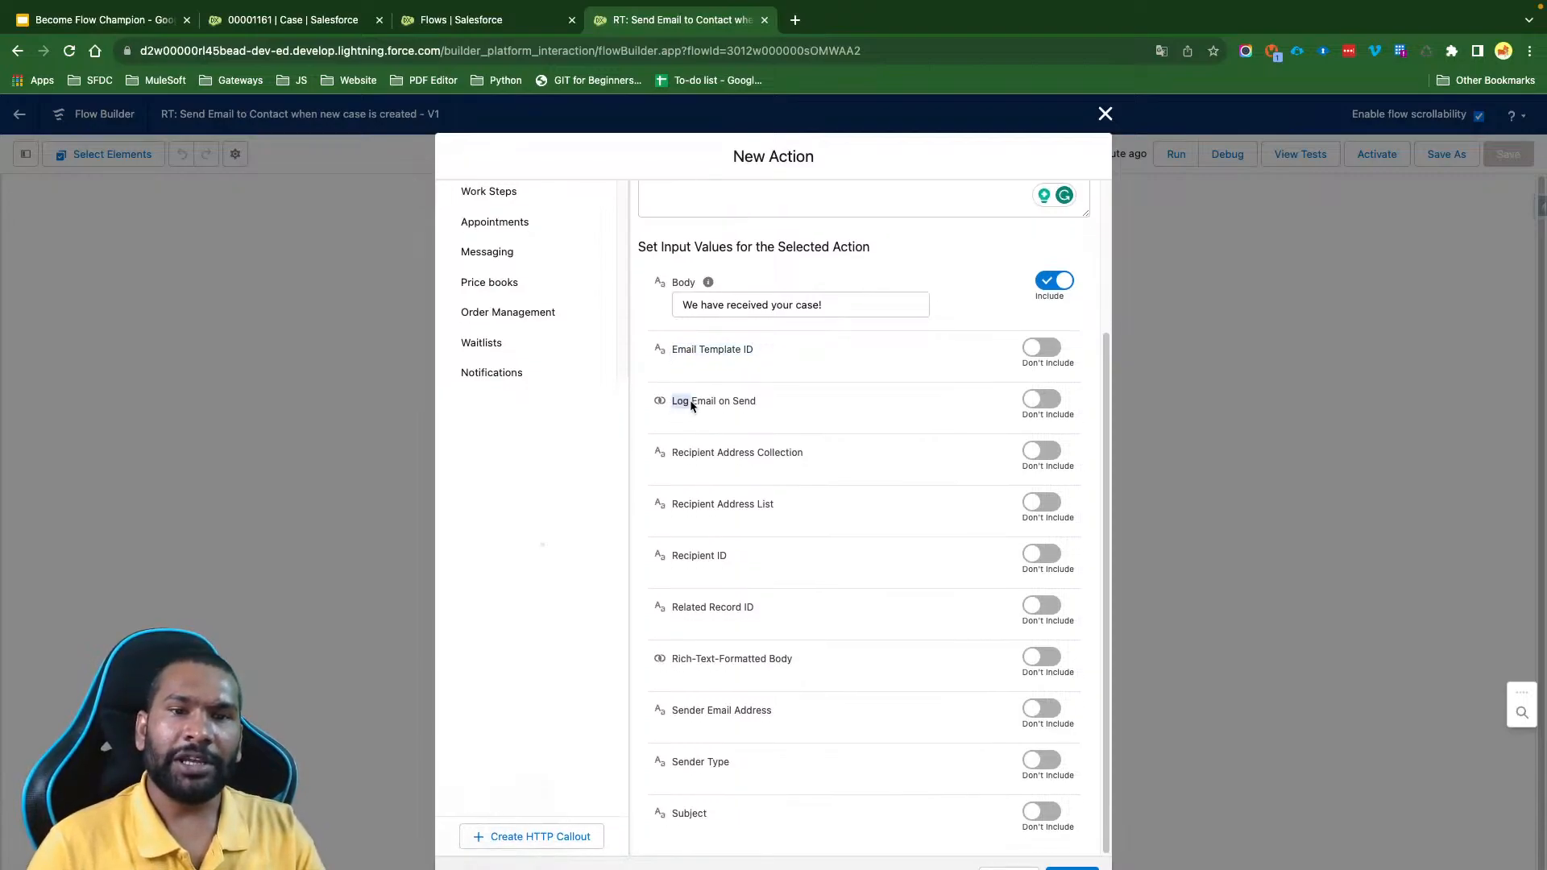
{"action": "left_click_drag", "start_coordinate": [757, 403], "coordinate": [664, 402]}
{"action": "left_click", "coordinate": [796, 402]}
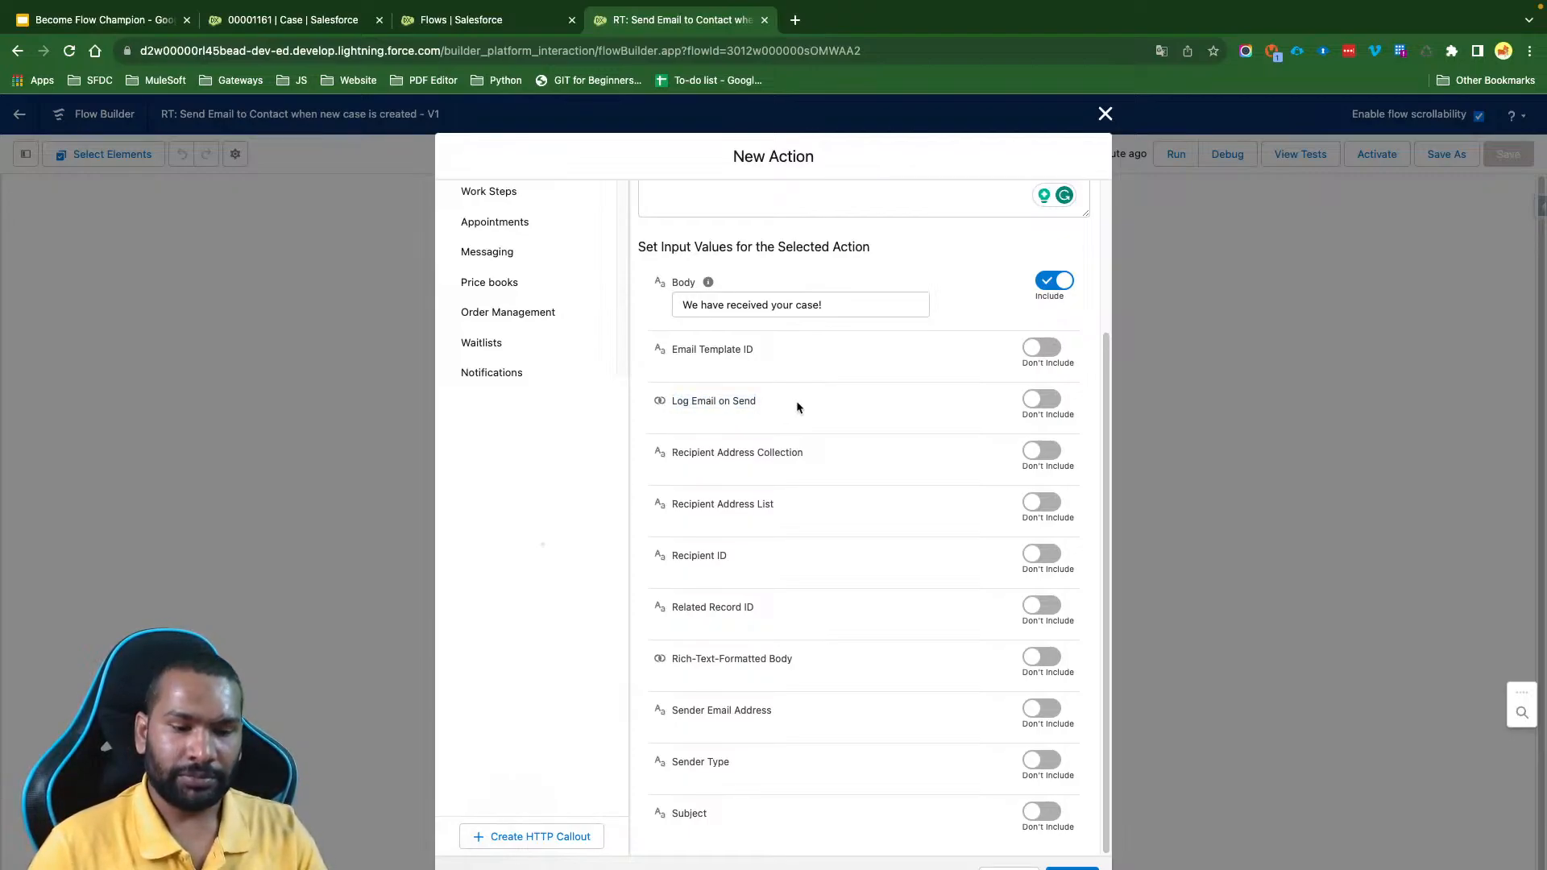
{"action": "left_click", "coordinate": [291, 22]}
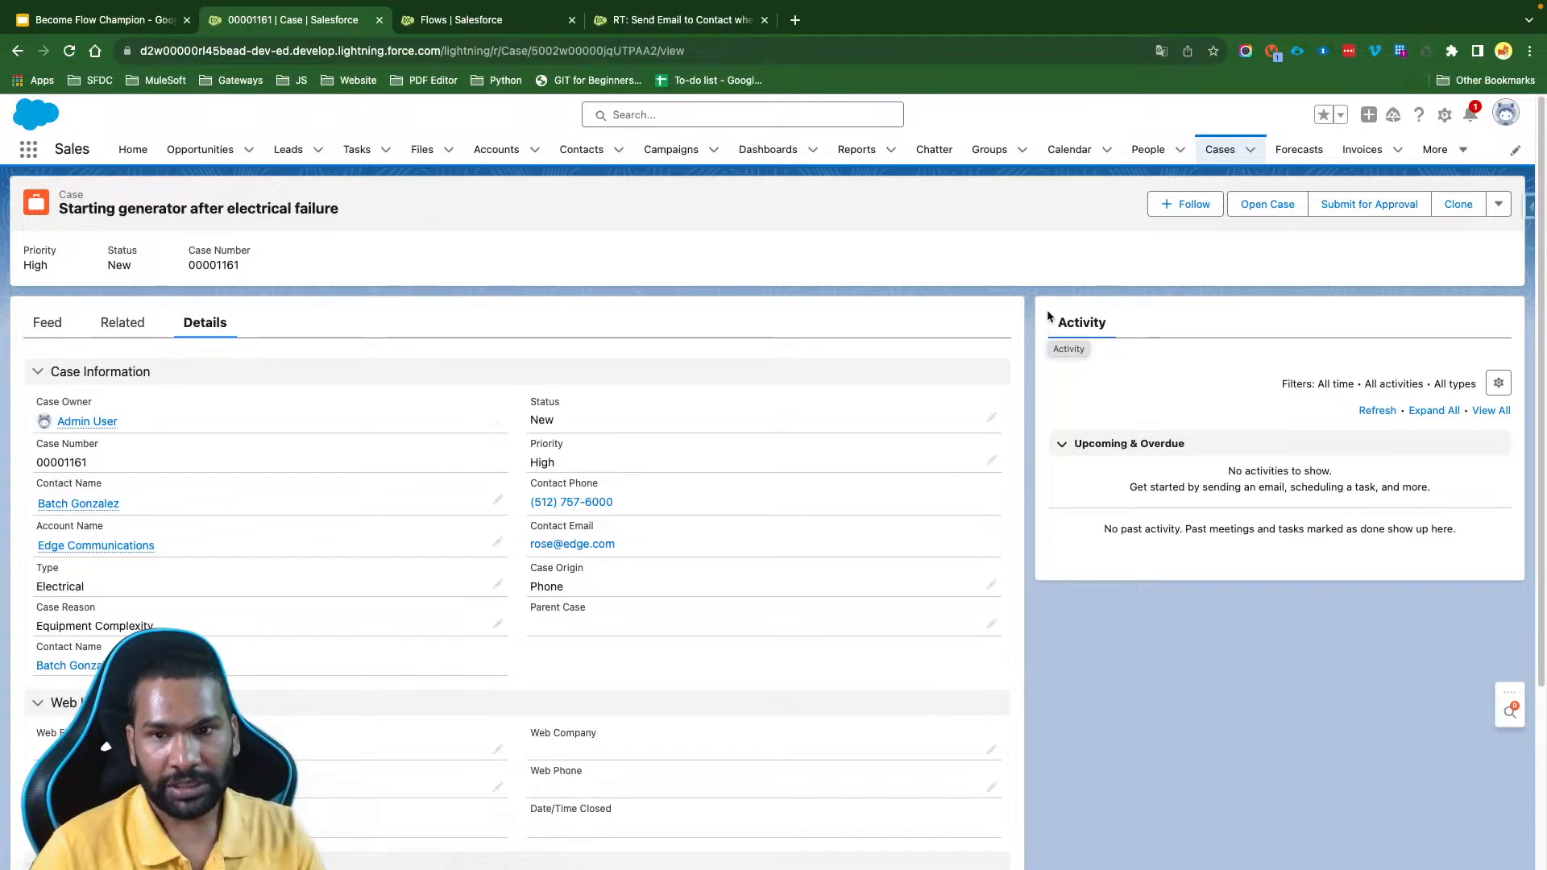
{"action": "left_click", "coordinate": [642, 23]}
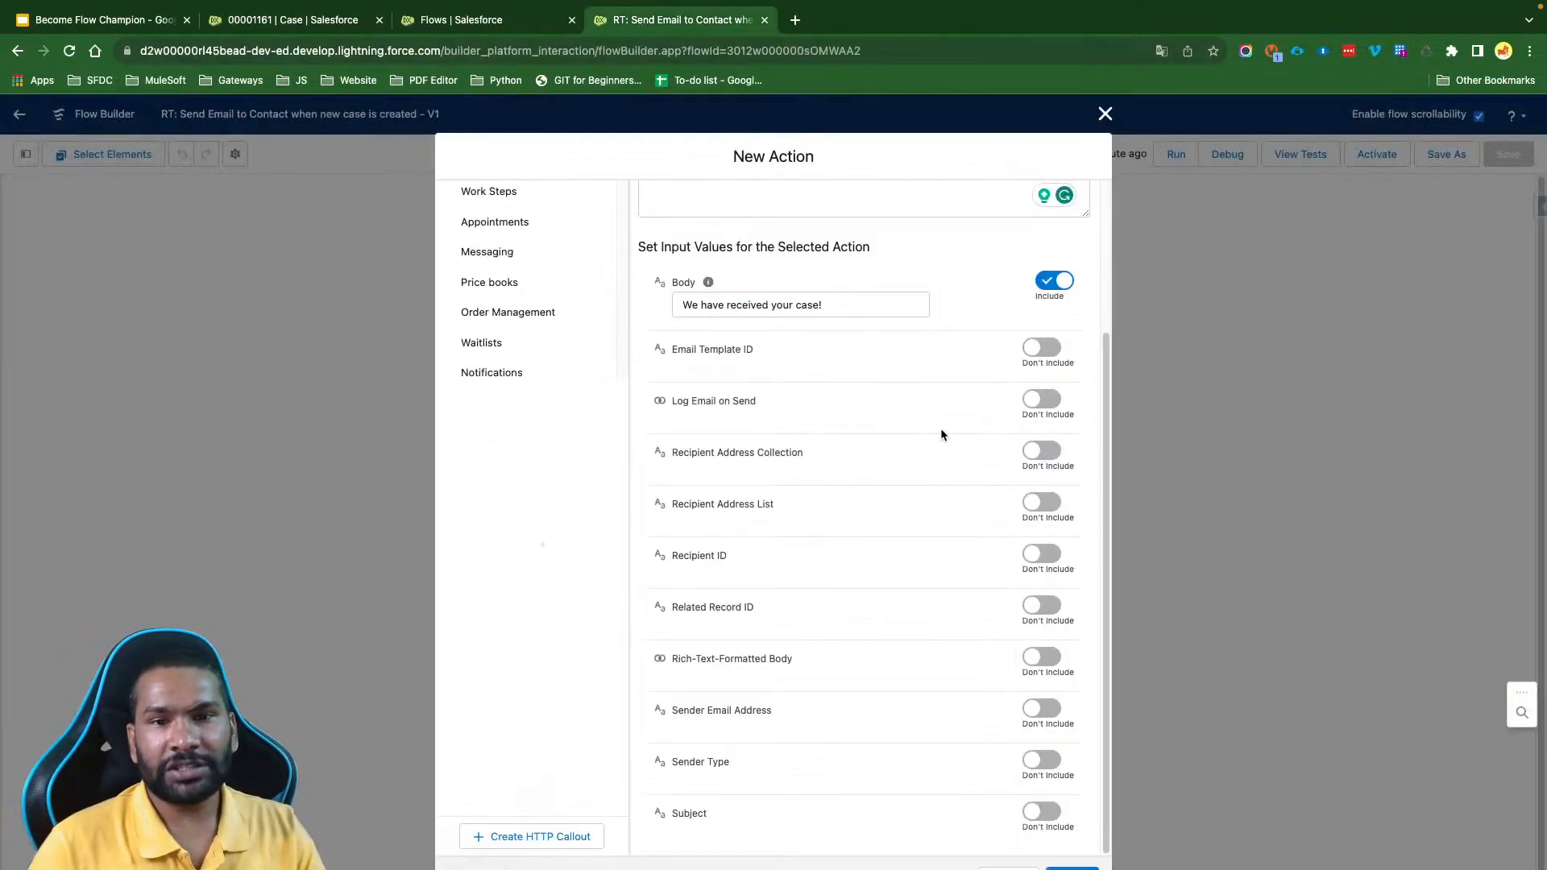
- Include Log Email on Send and set it to the $GlobalConstant.True constant
{"action": "left_click", "coordinate": [1042, 399]}
{"action": "left_click", "coordinate": [767, 425]}
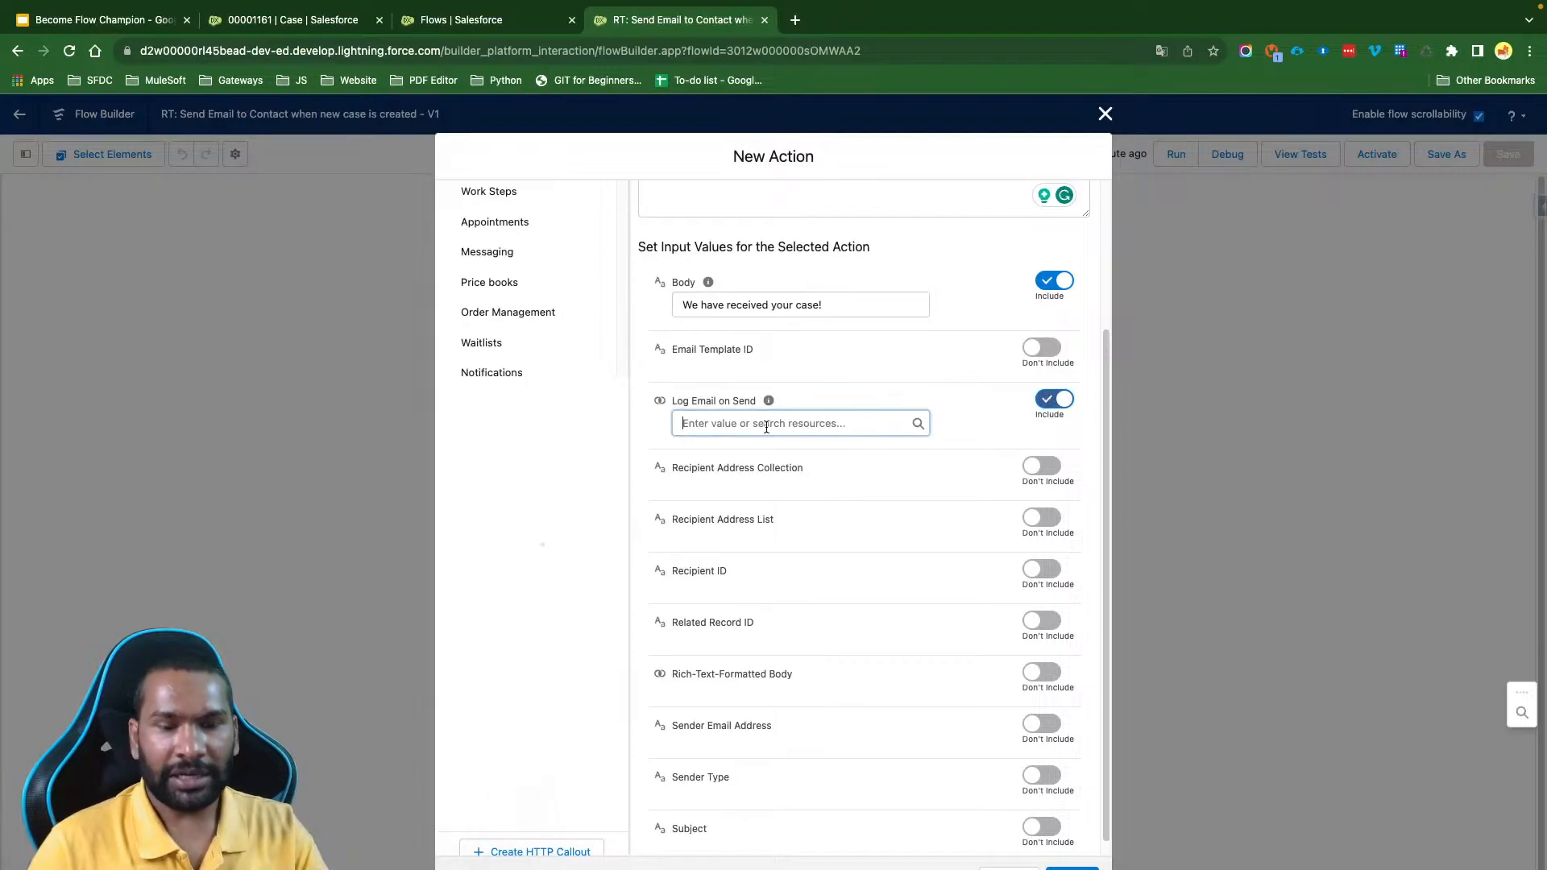
{"action": "type", "text": "true"}
{"action": "left_click", "coordinate": [782, 489]}
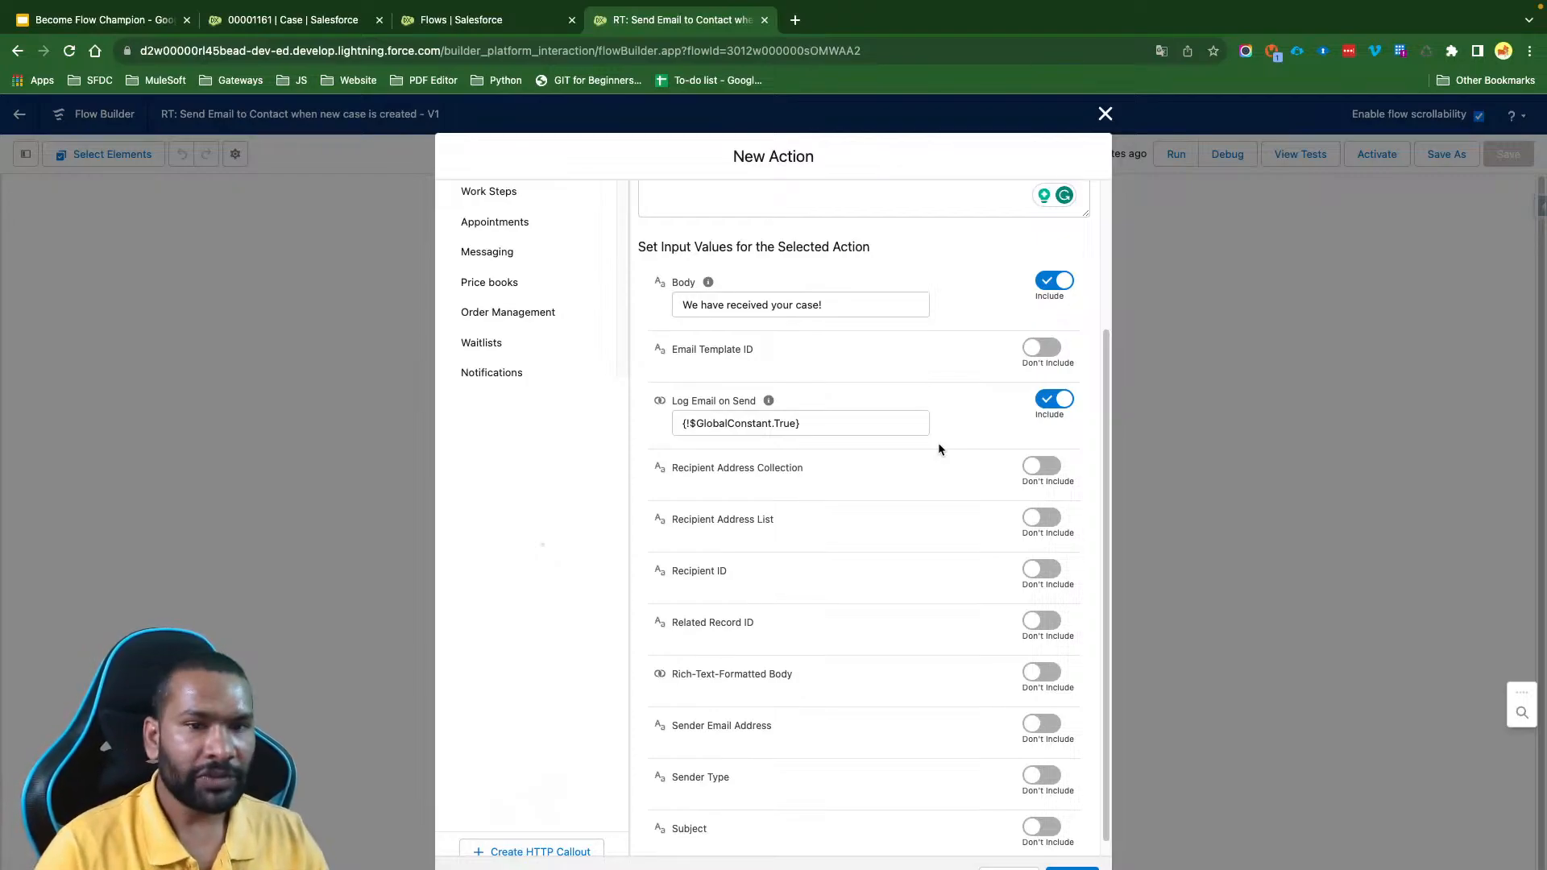
{"action": "scroll", "coordinate": [938, 444], "scroll_direction": "down", "scroll_amount": 1}
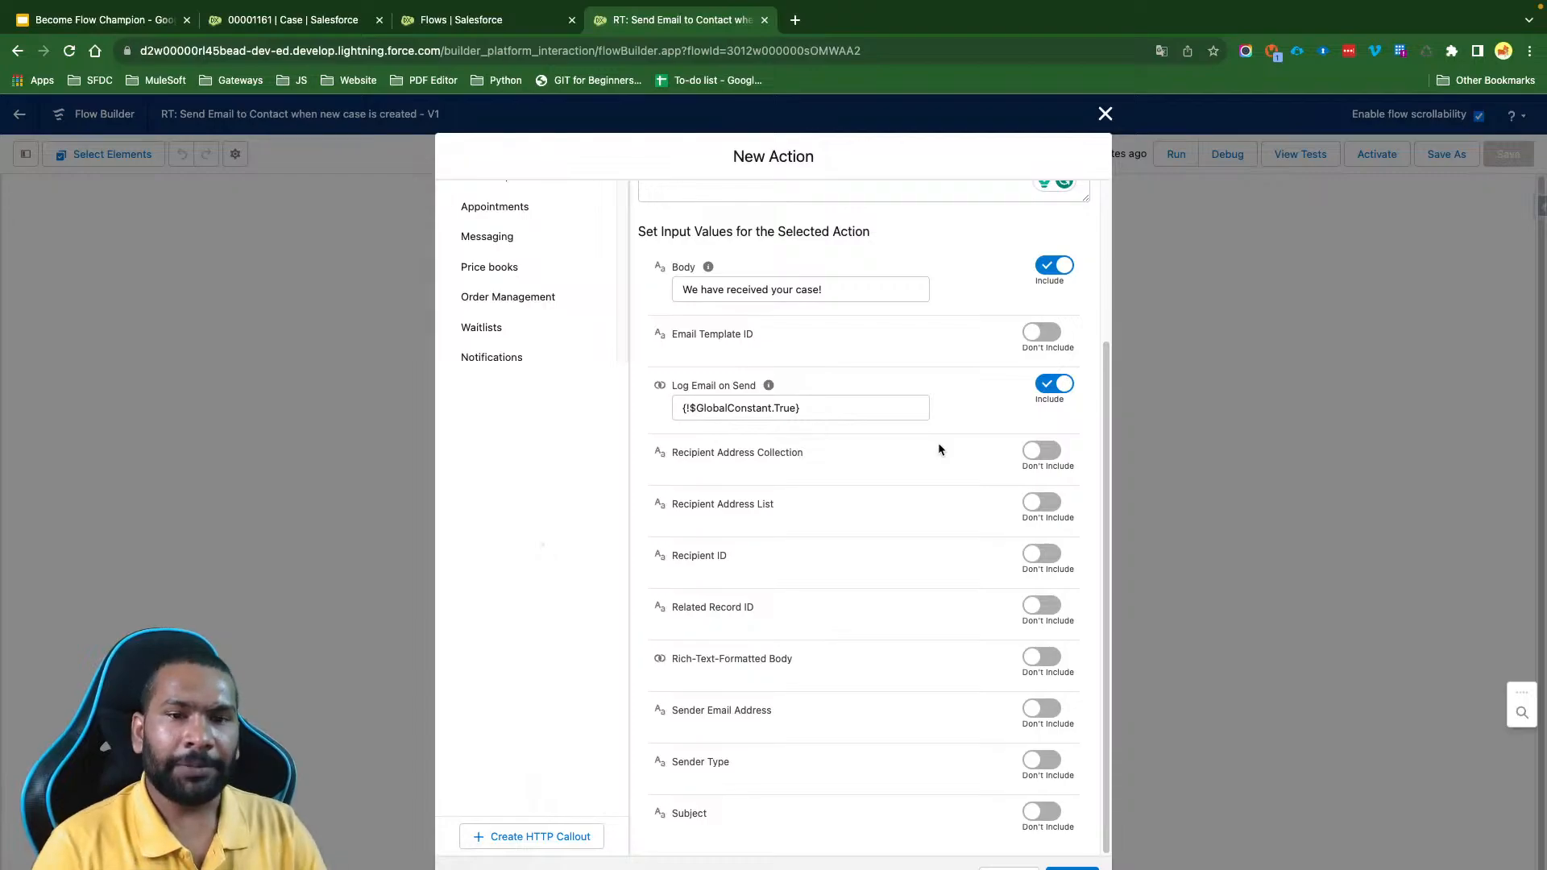
{"action": "left_click_drag", "start_coordinate": [811, 452], "coordinate": [674, 464]}
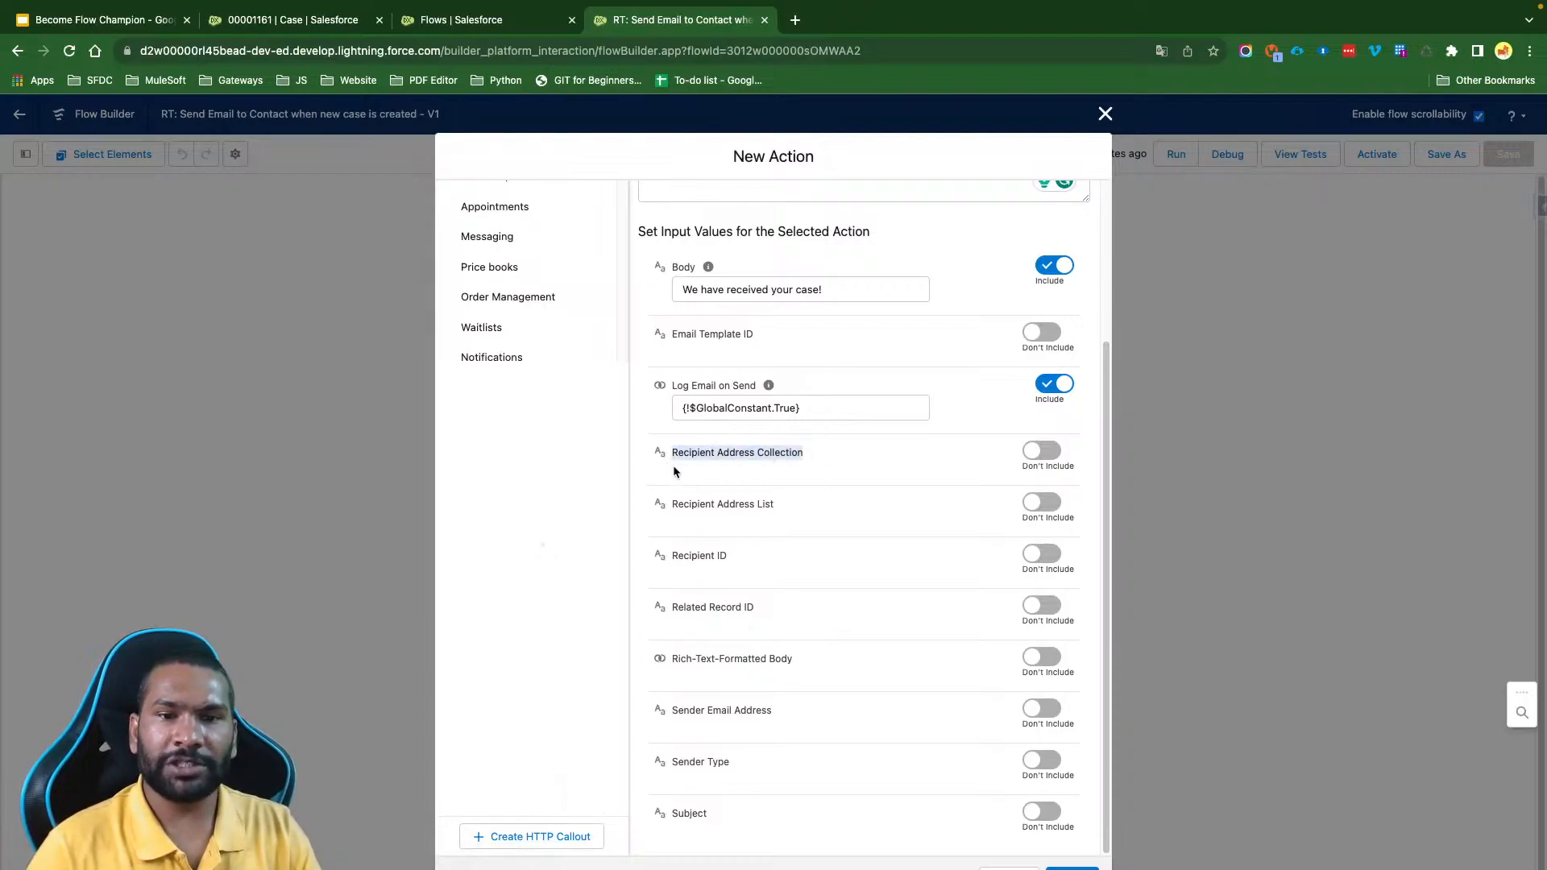
{"action": "left_click_drag", "start_coordinate": [799, 508], "coordinate": [672, 509]}
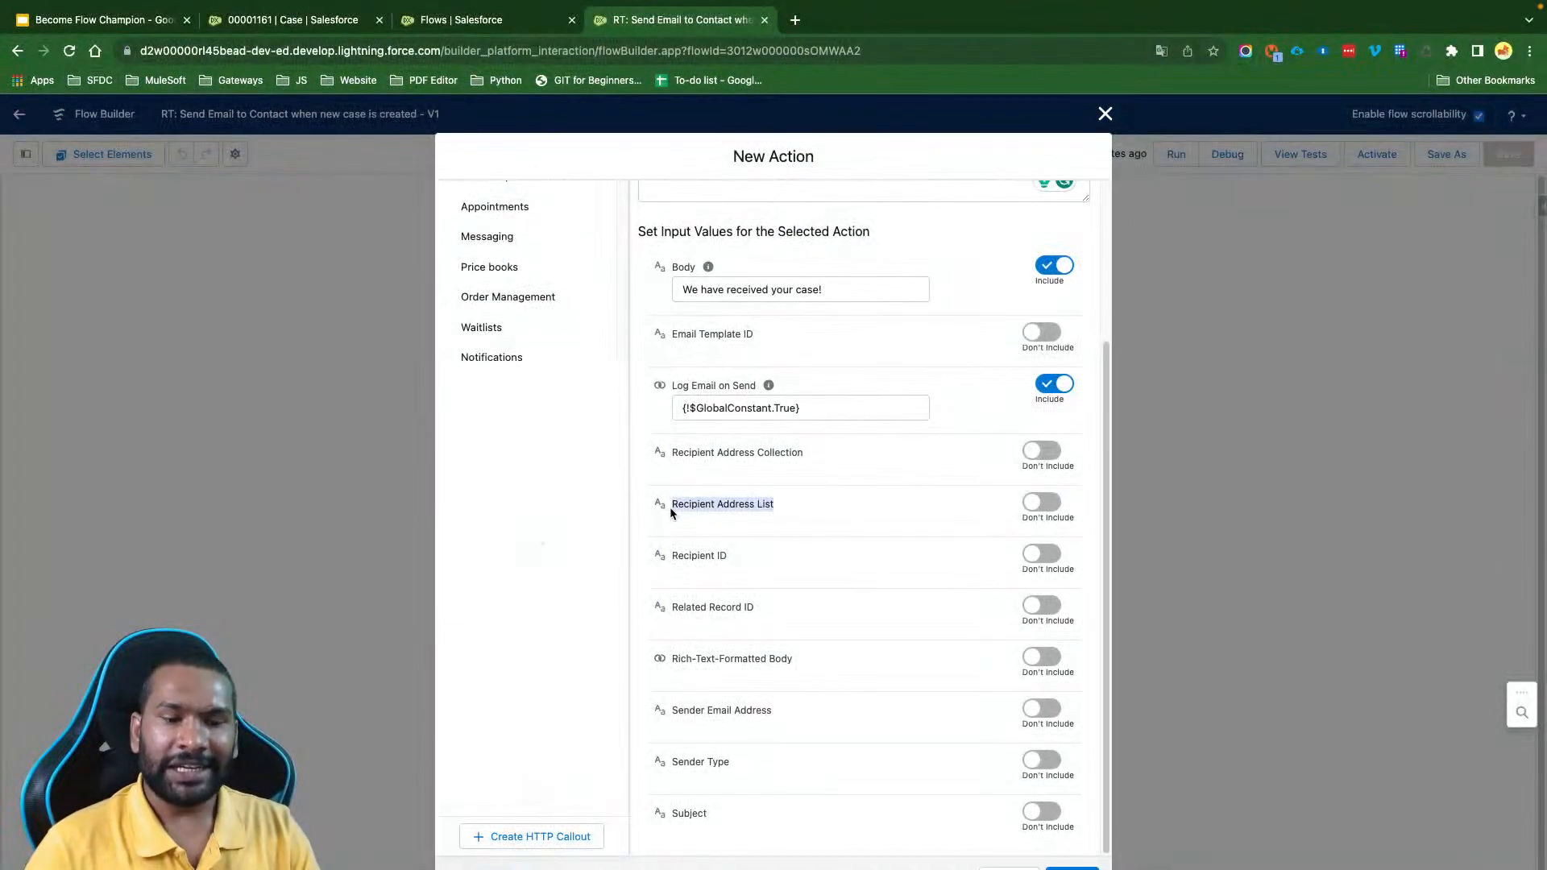
{"action": "left_click_drag", "start_coordinate": [816, 453], "coordinate": [670, 455]}
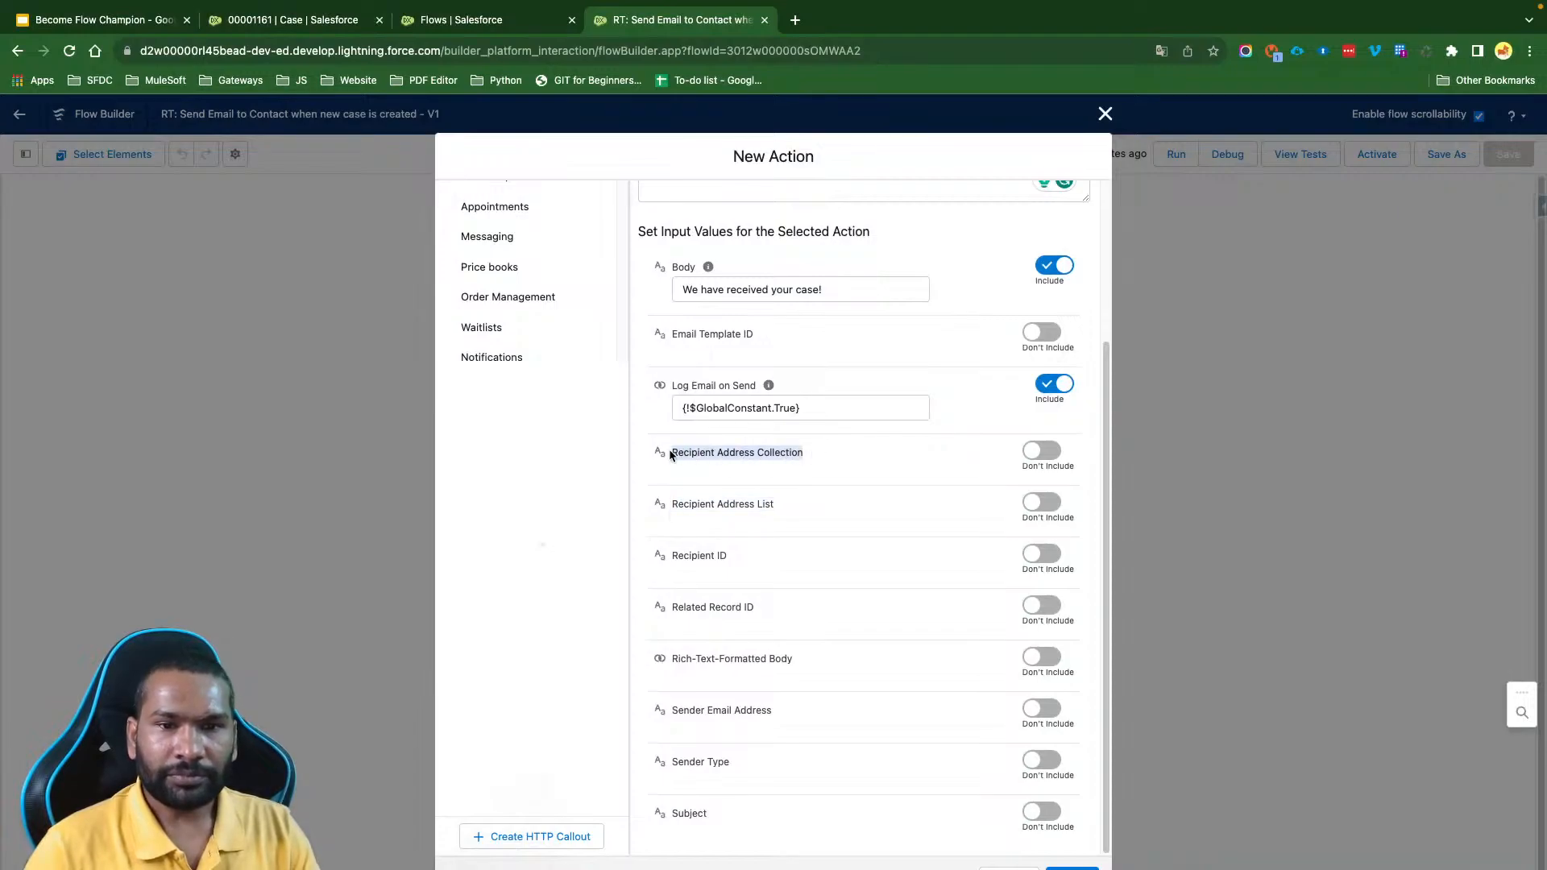
{"action": "left_click_drag", "start_coordinate": [781, 511], "coordinate": [666, 509]}
{"action": "left_click_drag", "start_coordinate": [814, 453], "coordinate": [672, 456]}
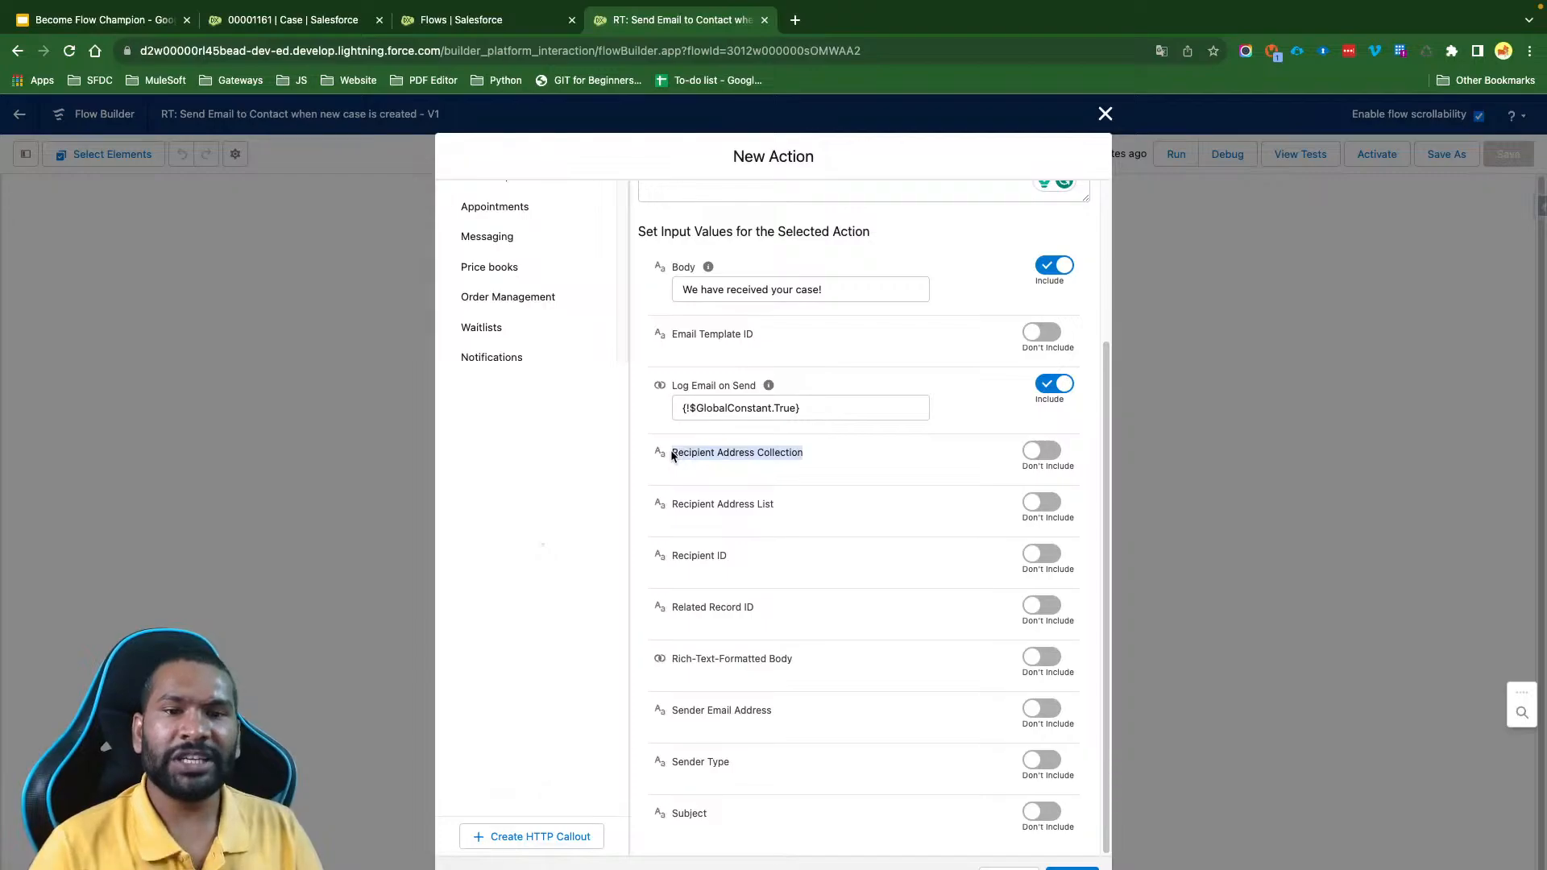
- Include Recipient Address List, enter the additional recipient's e-mail address in it, and cut that address out for reuse
{"action": "left_click", "coordinate": [1057, 506]}
{"action": "left_click", "coordinate": [735, 527]}
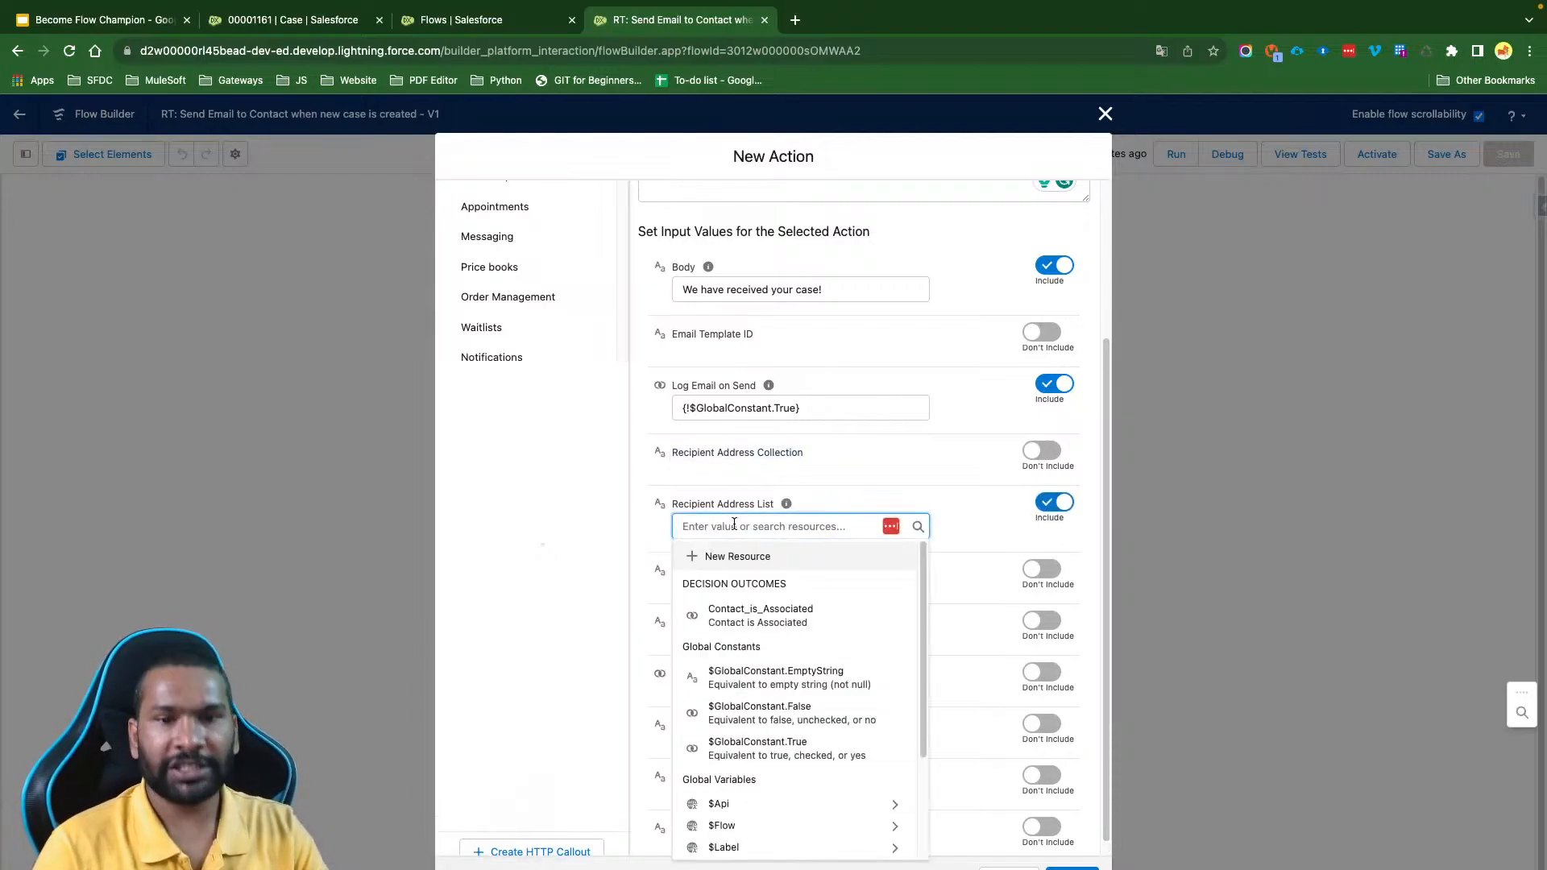
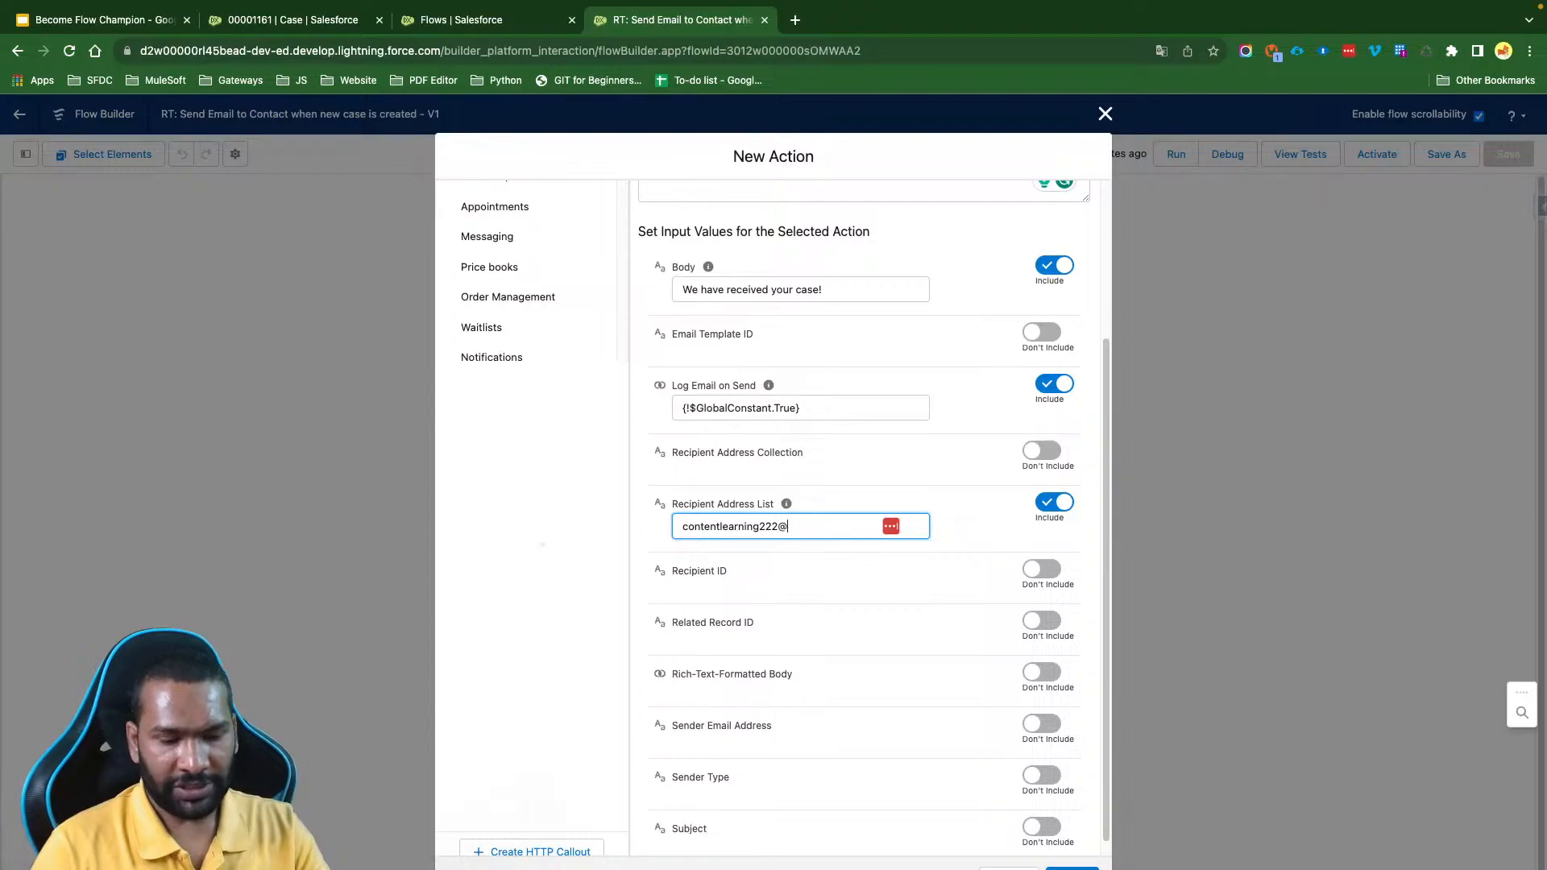
{"action": "key", "text": "super+a"}
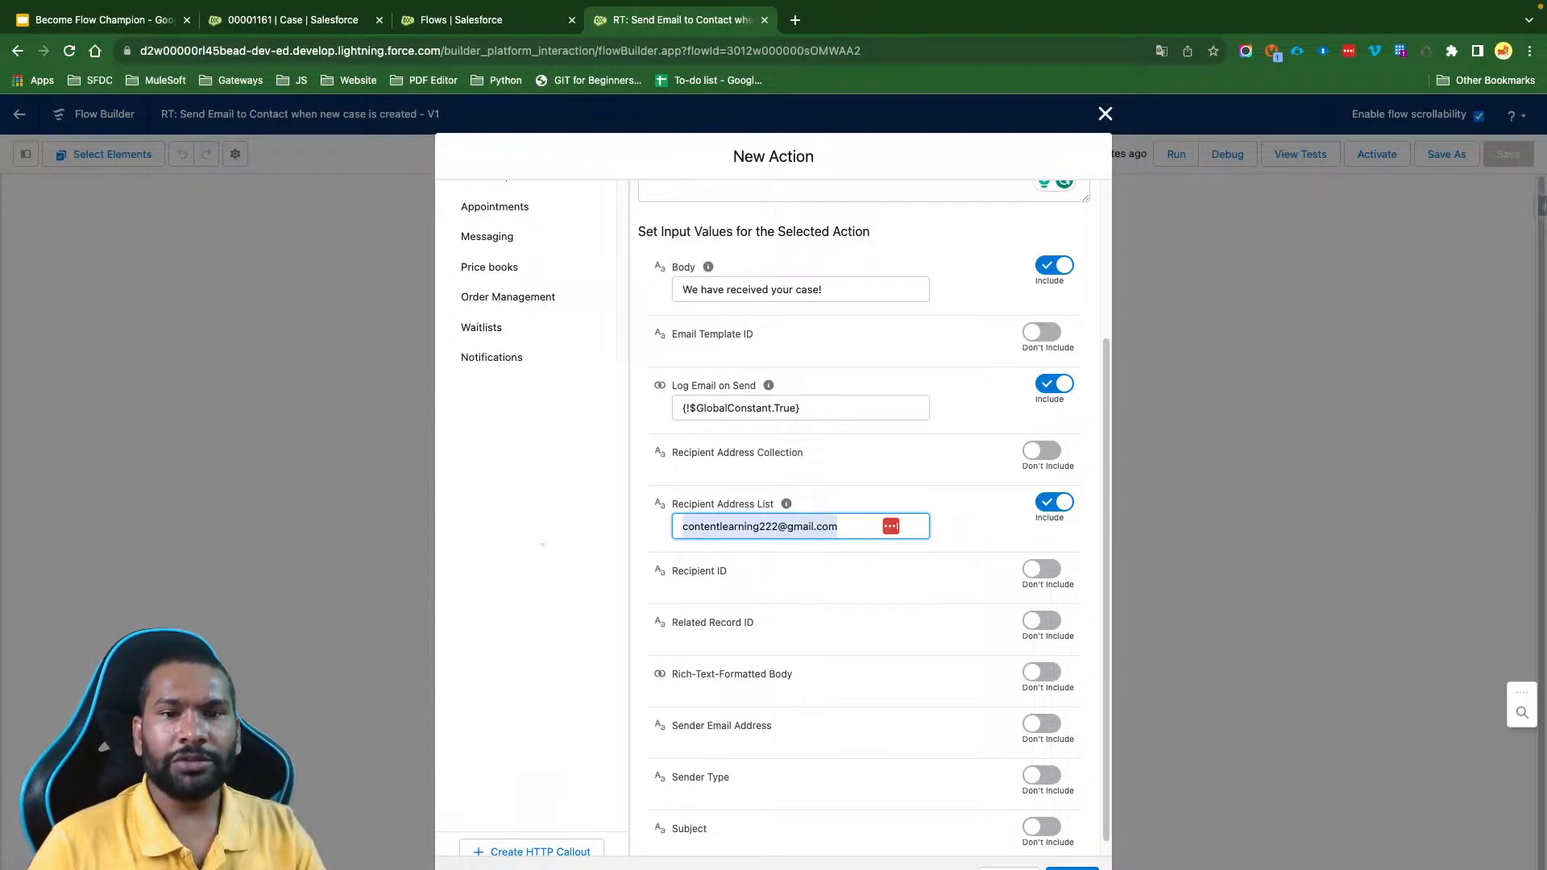
{"action": "key", "text": "super+x"}
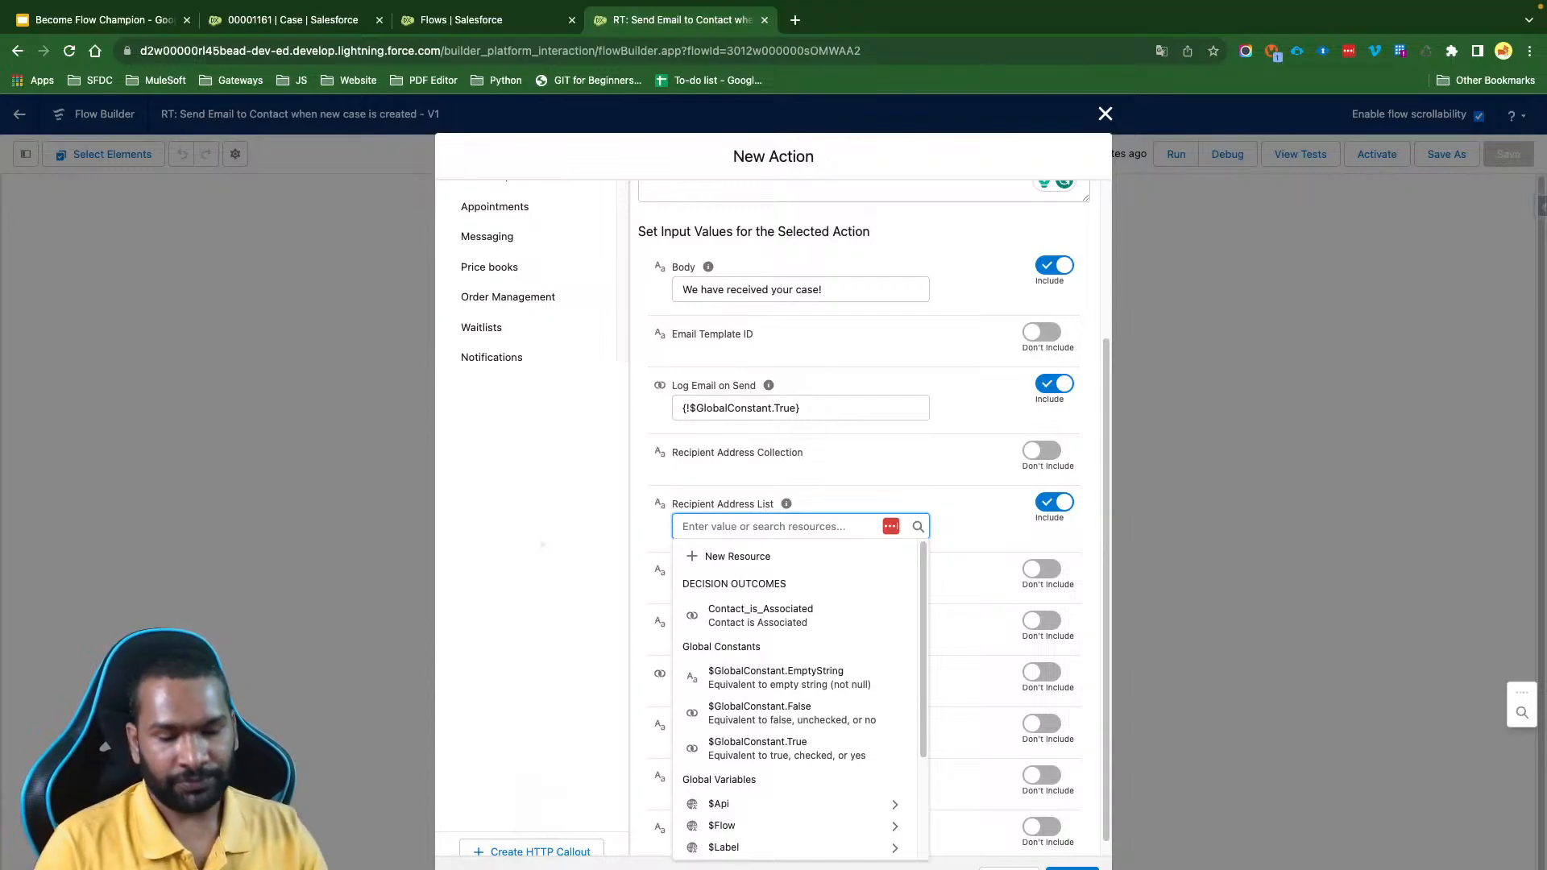
- Set Recipient Address List to the case contact's email field, {!$Record.Contact.Email}
{"action": "type", "text": "Rec"}
{"action": "left_click", "coordinate": [748, 582]}
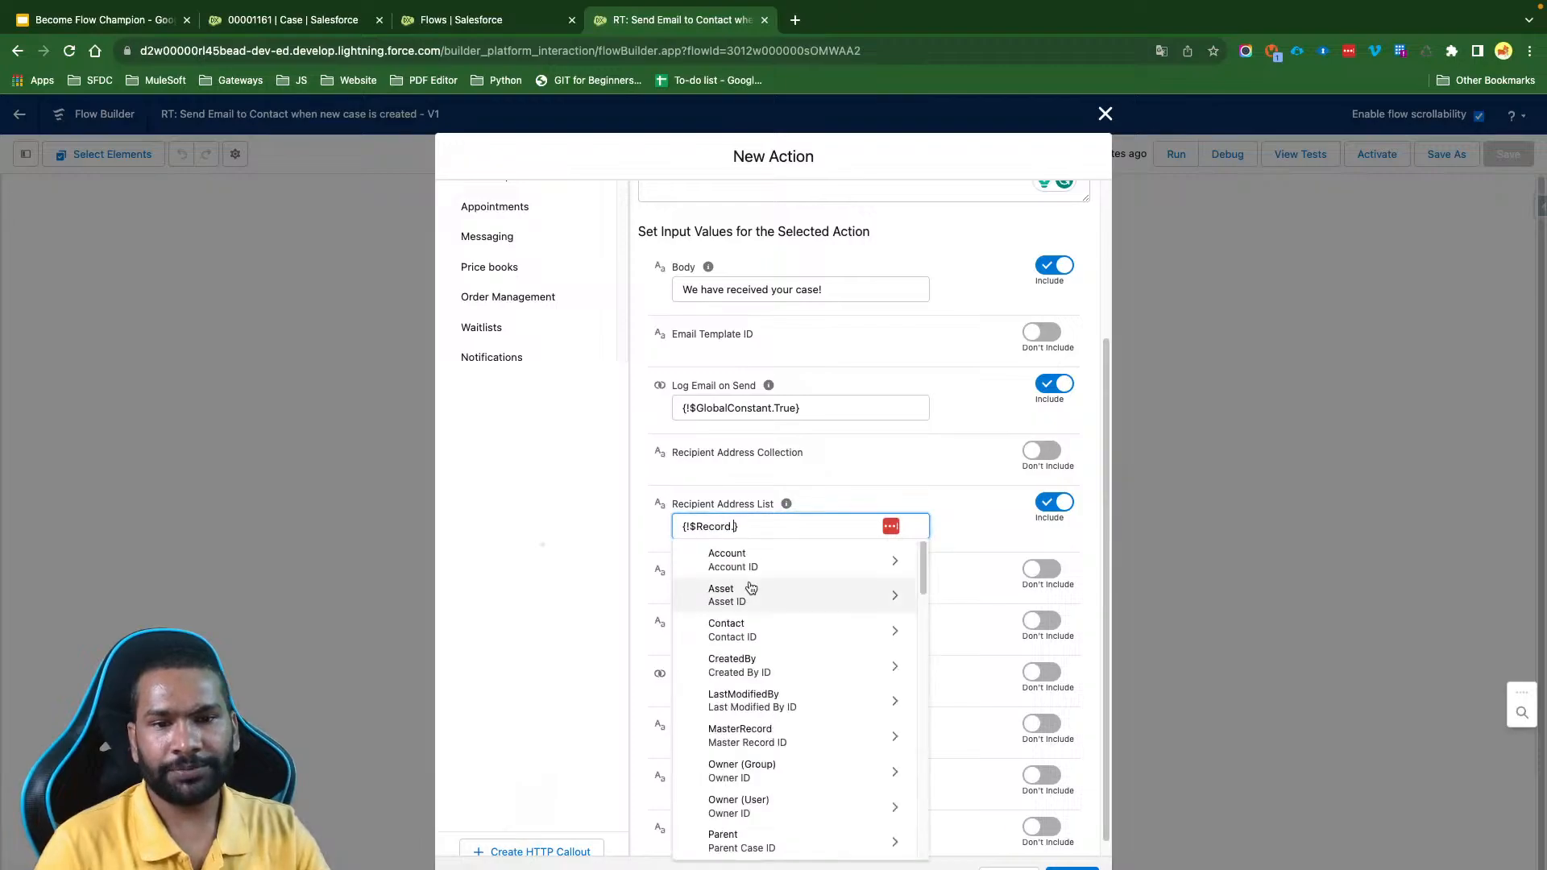
{"action": "type", "text": "Contact"}
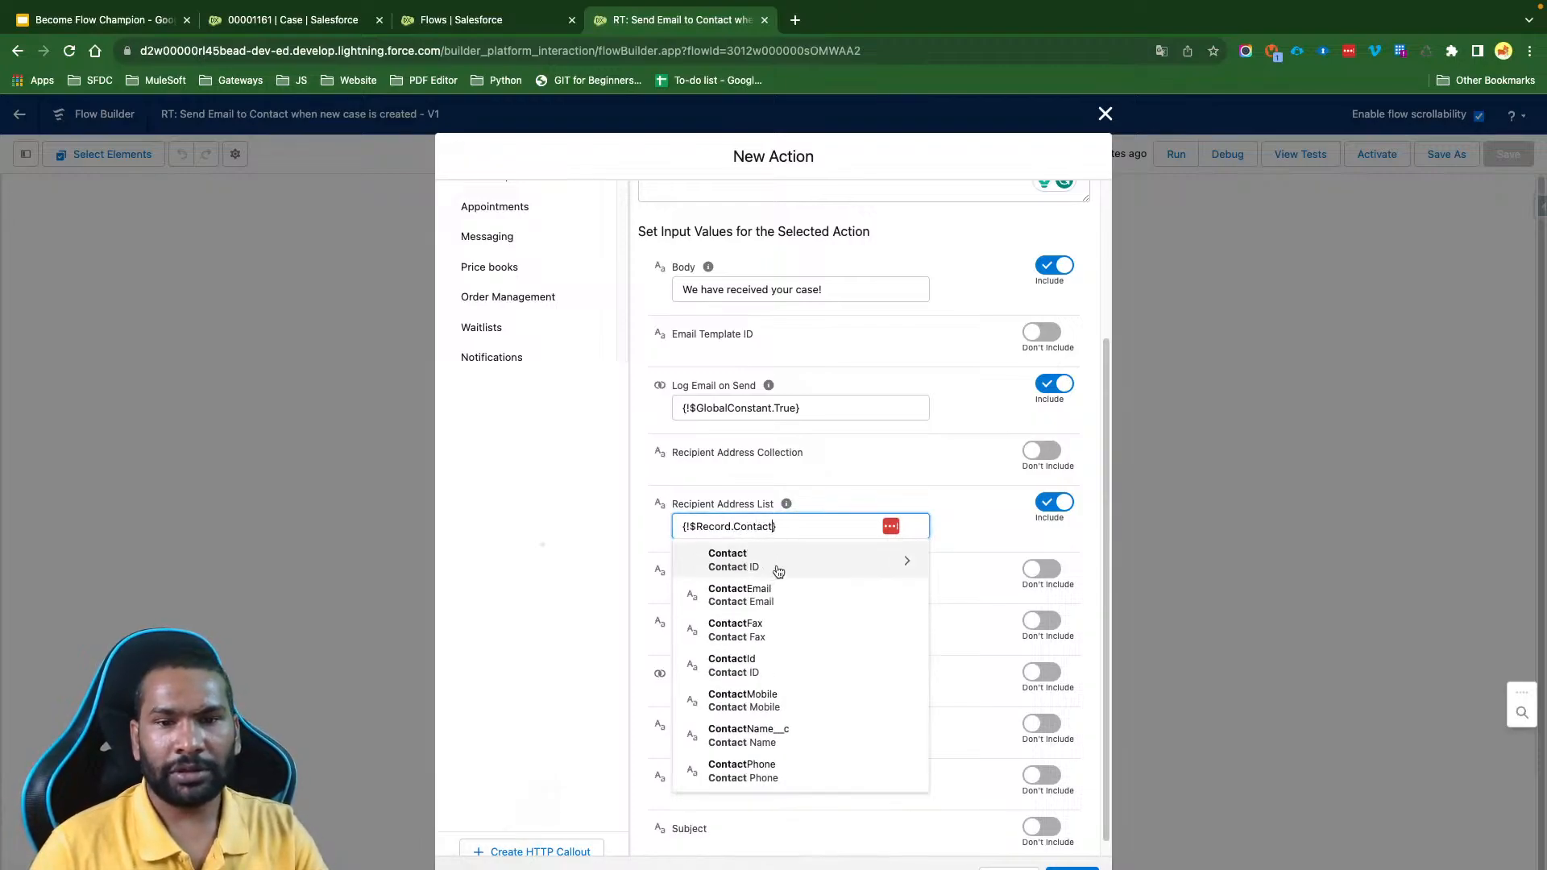
{"action": "left_click", "coordinate": [763, 572]}
{"action": "type", "text": "Email"}
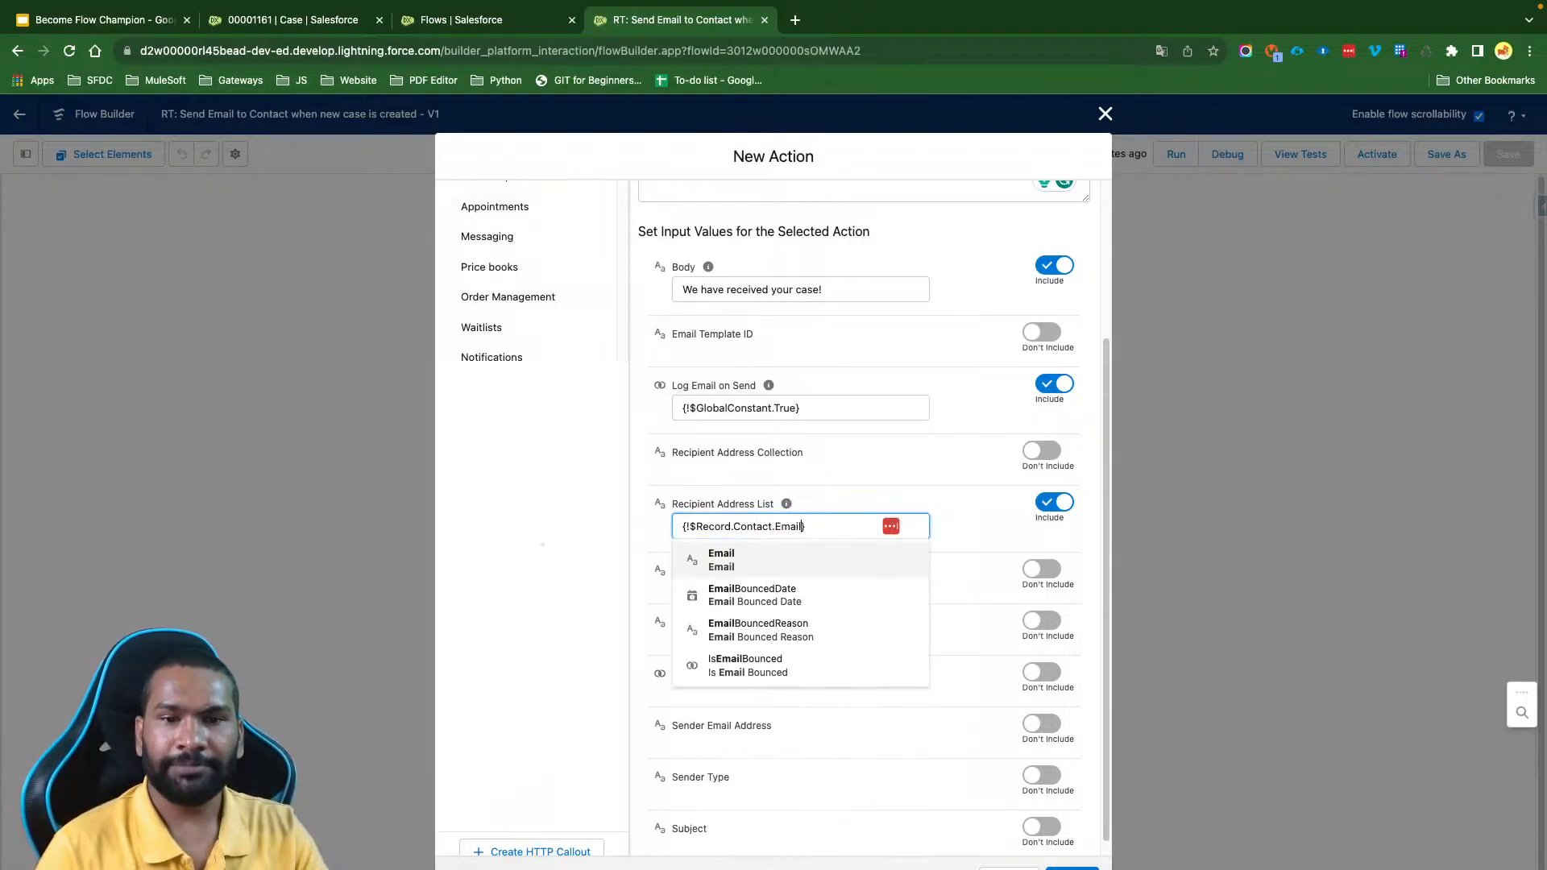
{"action": "left_click", "coordinate": [749, 567]}
- Append a comma and the cut additional e-mail address after {!$Record.Contact.Email} in Recipient Address List
{"action": "left_click", "coordinate": [830, 525]}
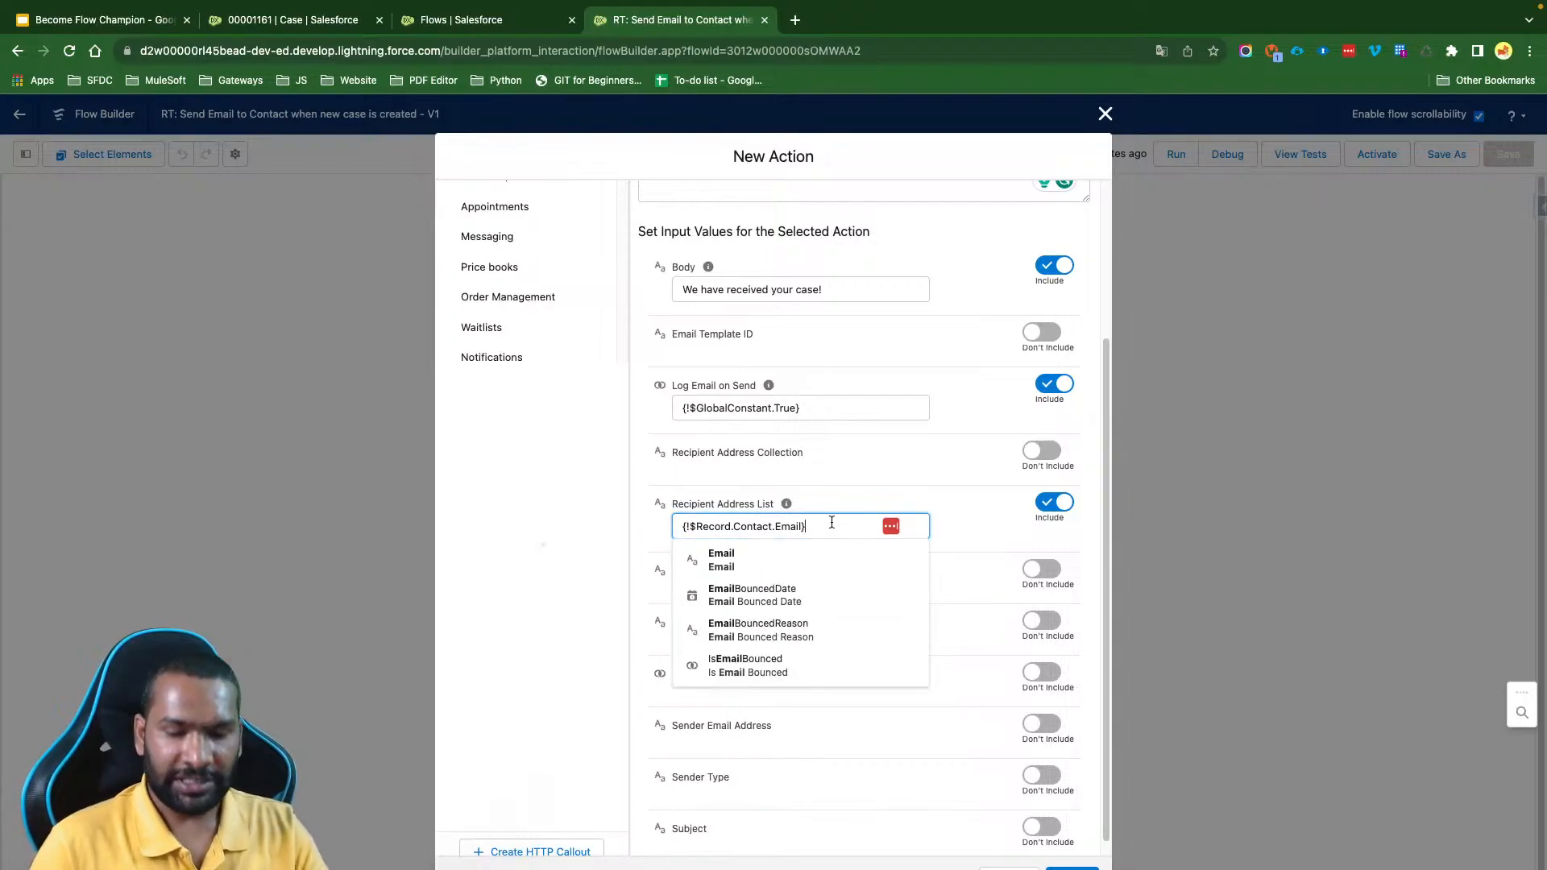
{"action": "type", "text": ","}
{"action": "key", "text": "super+v"}
{"action": "left_click", "coordinate": [849, 572]}
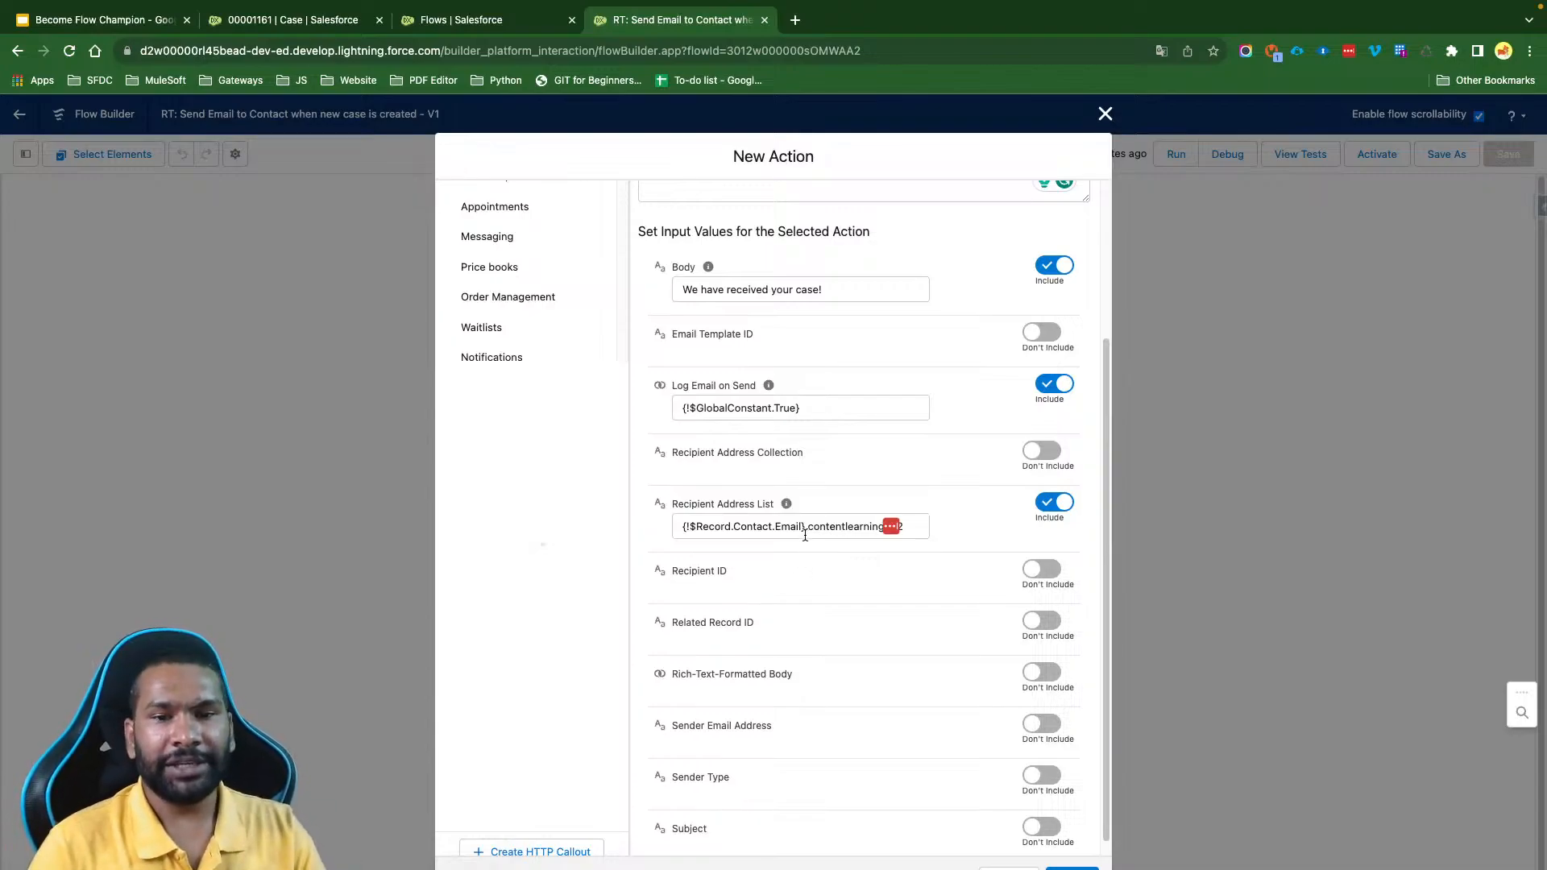
{"action": "left_click_drag", "start_coordinate": [806, 526], "coordinate": [984, 530]}
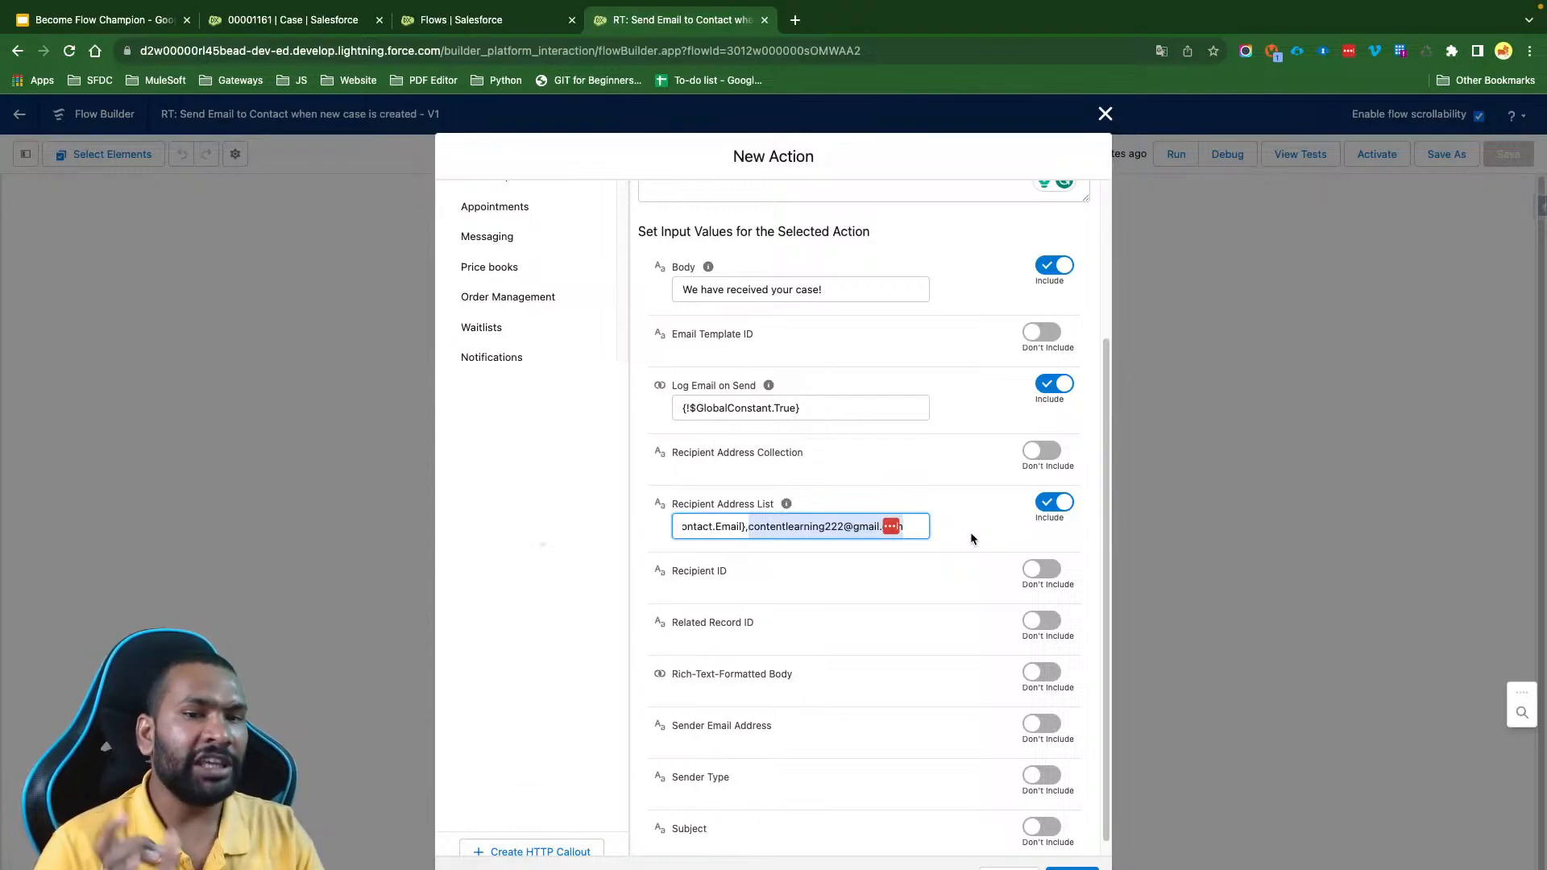
{"action": "left_click", "coordinate": [971, 533]}
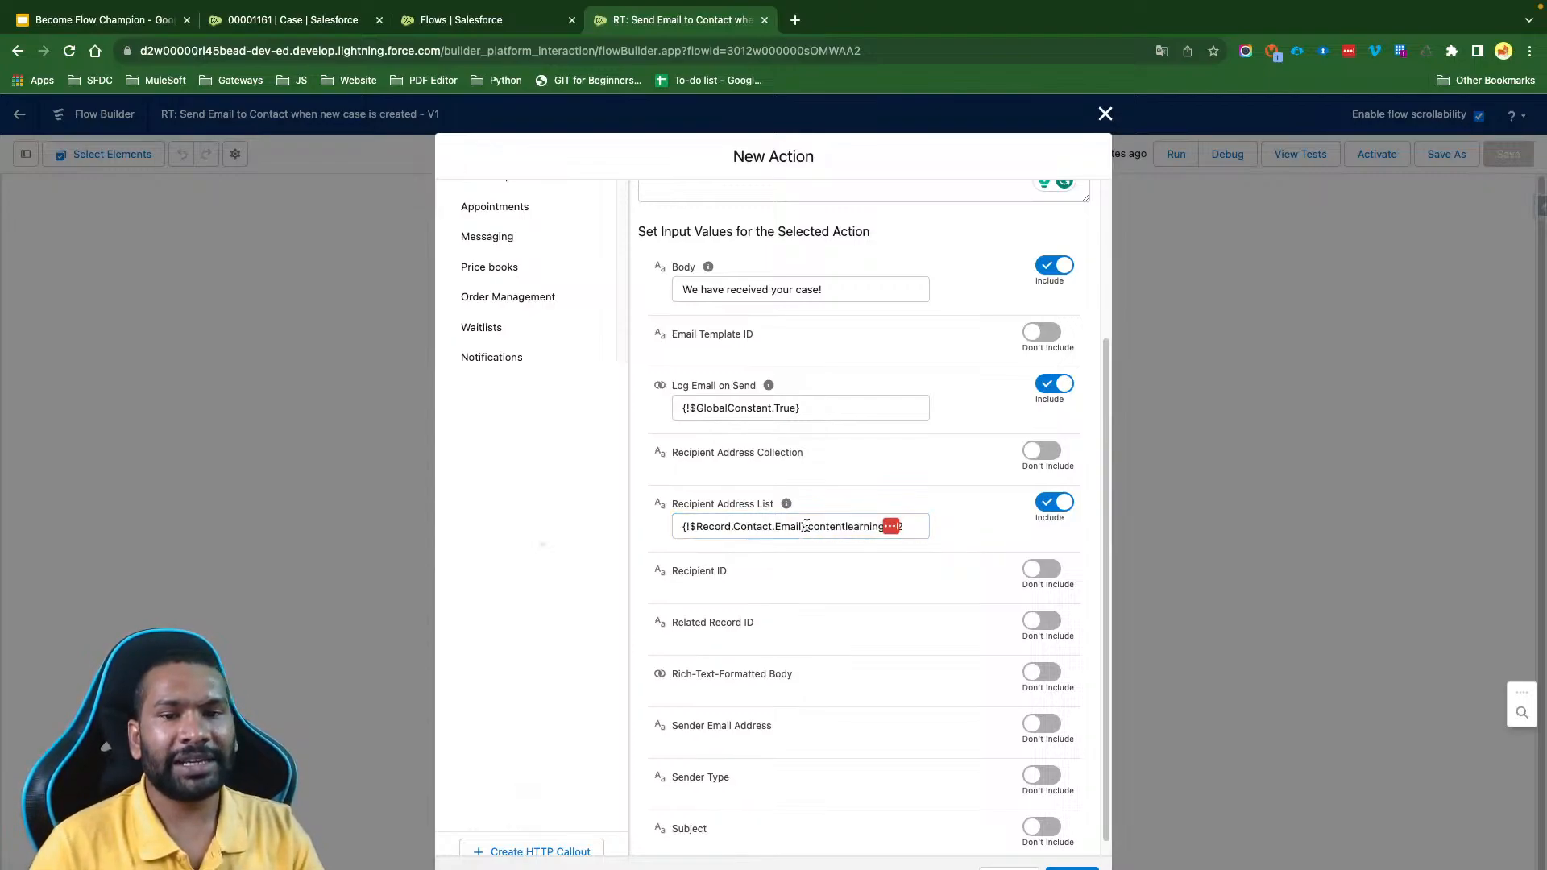
- Review the Recipient Address List entry and the optional Recipient ID, Email Template ID, Related Record ID and Rich-Text-Formatted Body inputs of the email action
{"action": "left_click_drag", "start_coordinate": [806, 527], "coordinate": [690, 526]}
{"action": "left_click", "coordinate": [977, 537]}
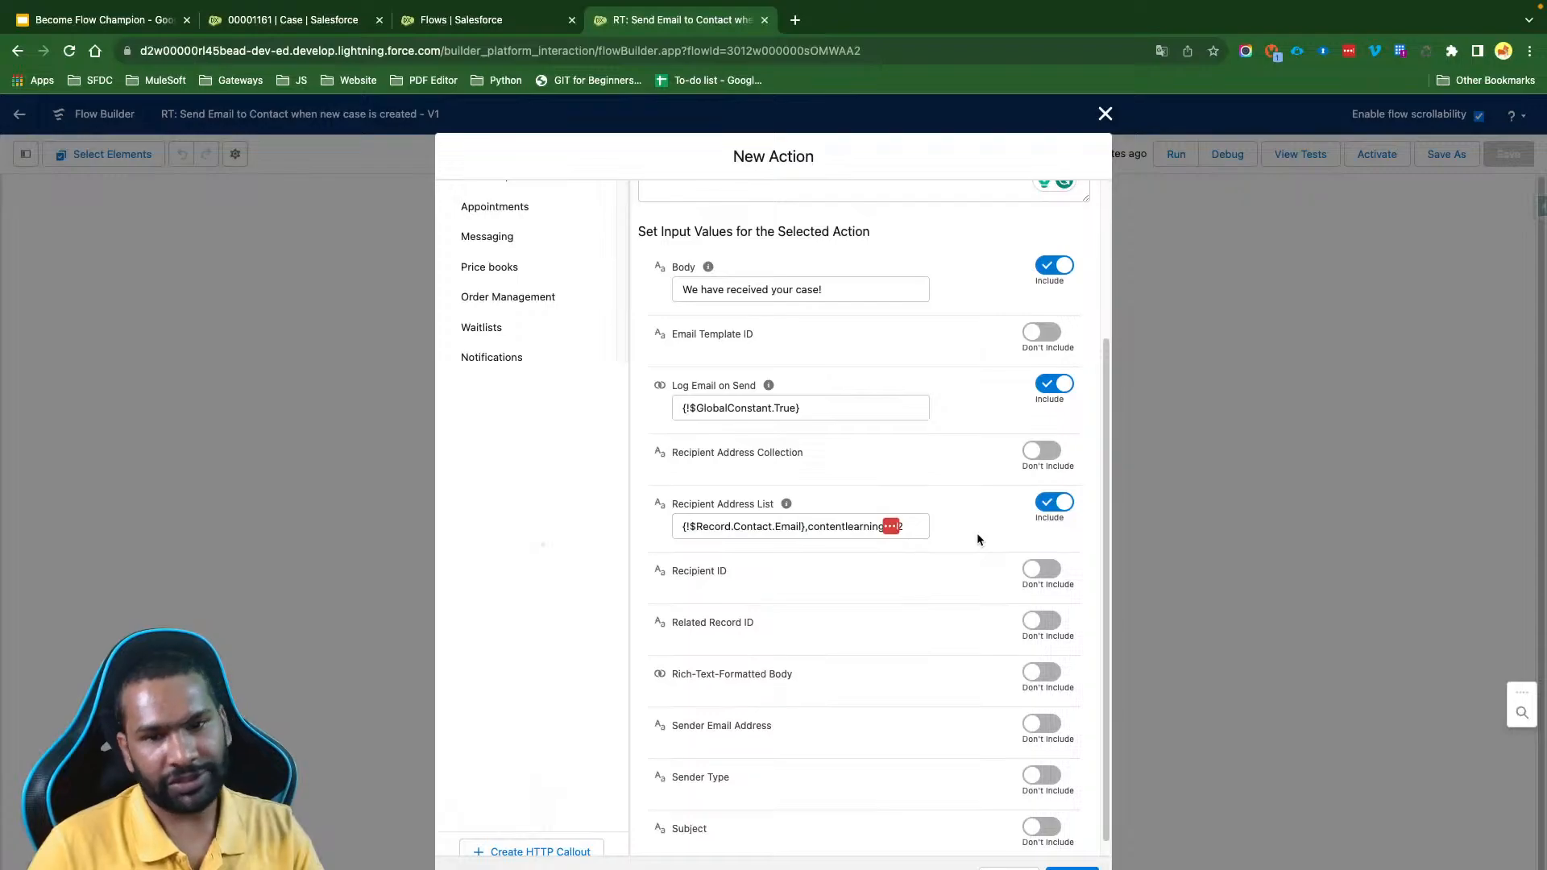
{"action": "scroll", "coordinate": [976, 533], "scroll_direction": "down", "scroll_amount": 1}
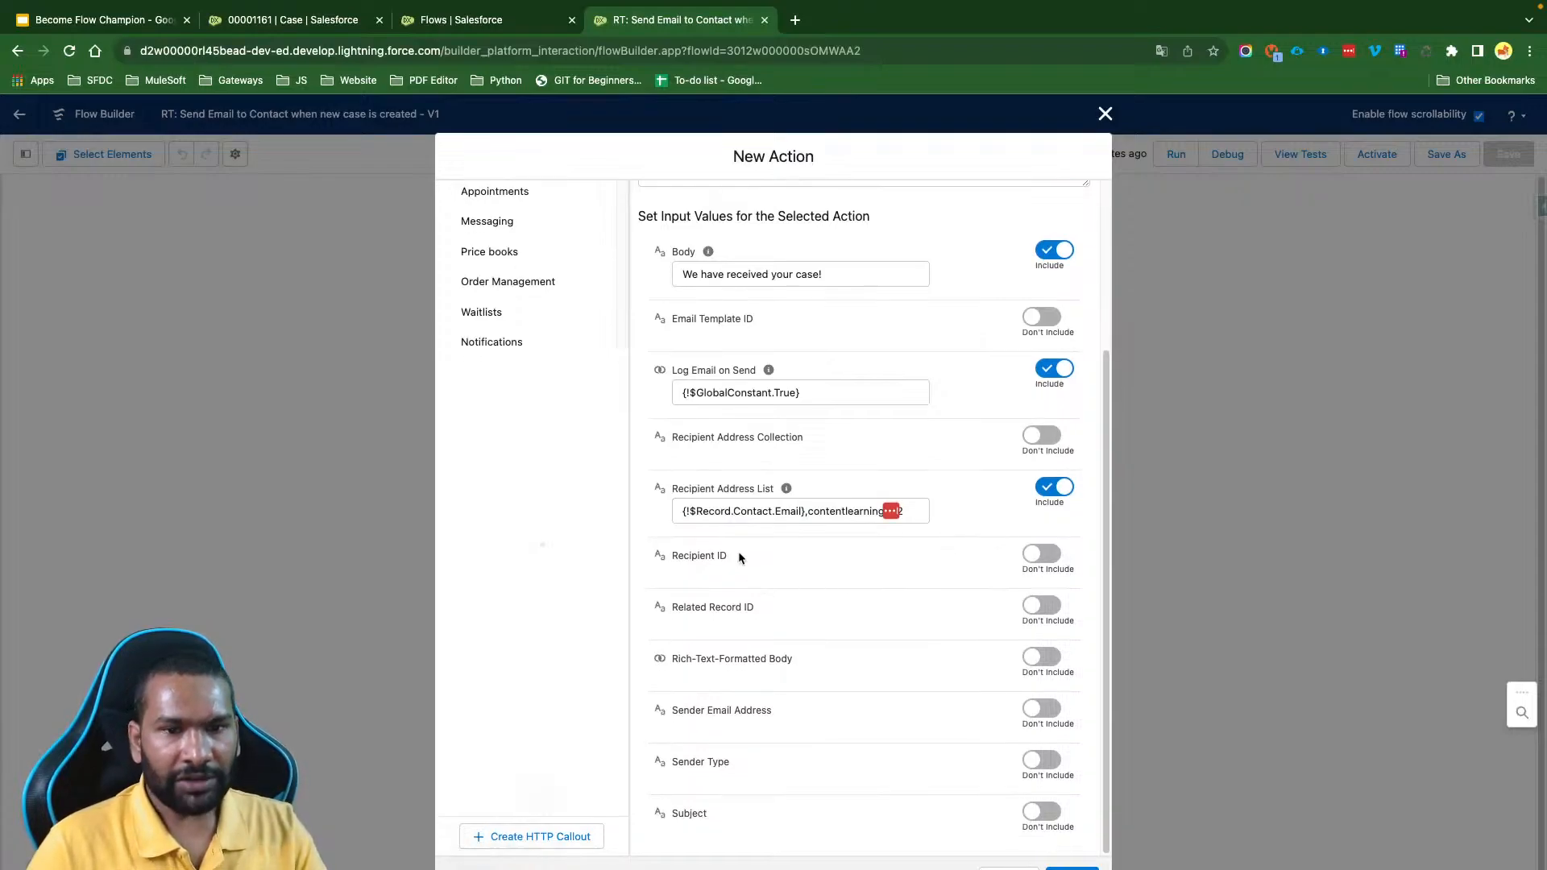
{"action": "left_click_drag", "start_coordinate": [739, 554], "coordinate": [666, 555]}
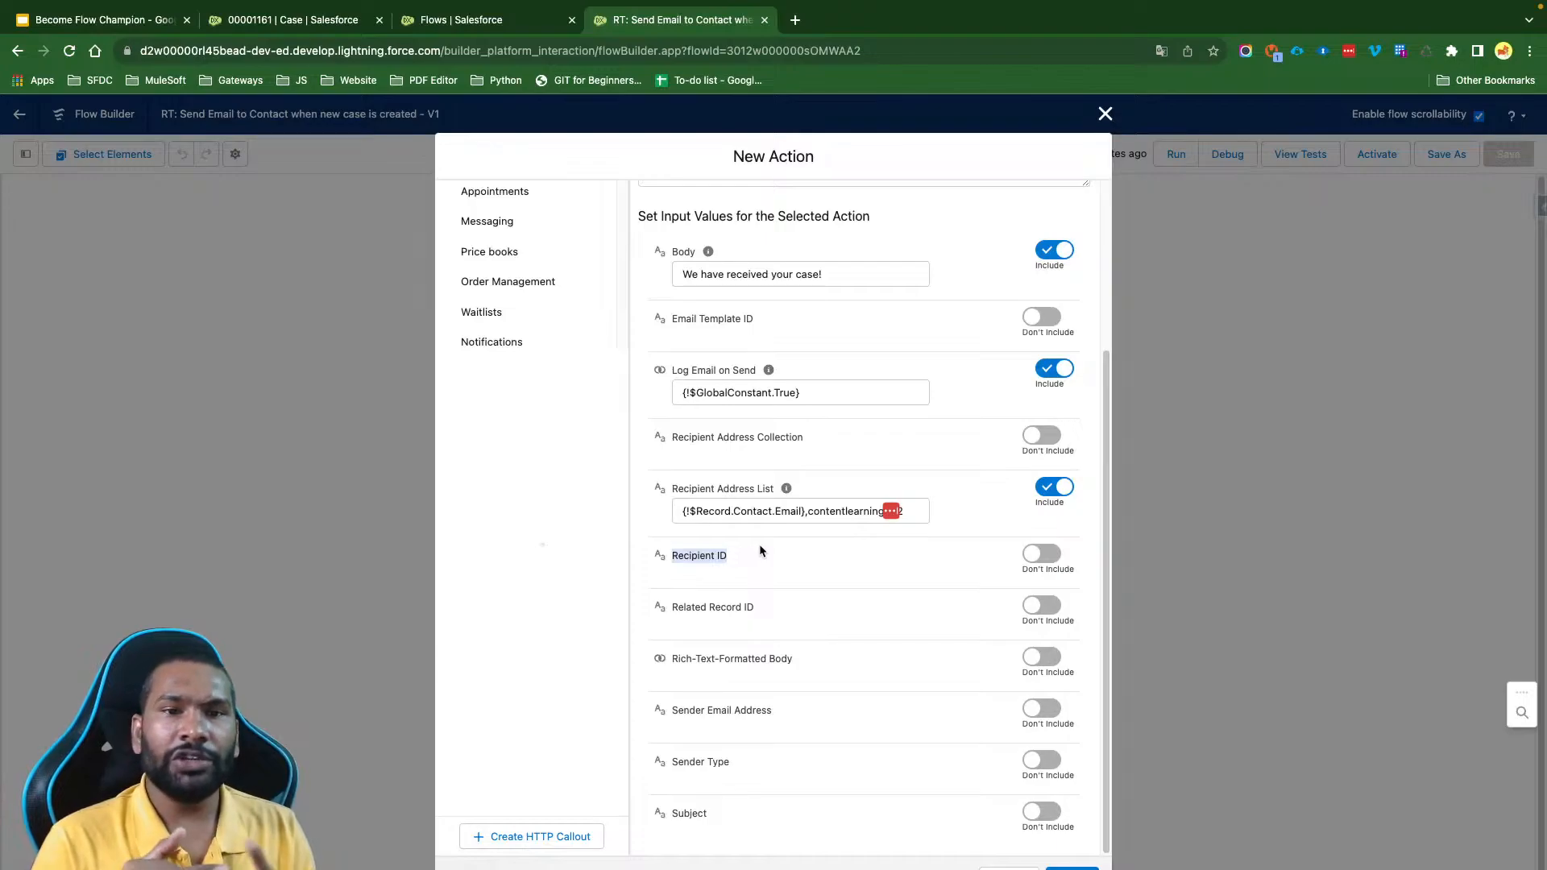
{"action": "left_click_drag", "start_coordinate": [730, 555], "coordinate": [672, 556]}
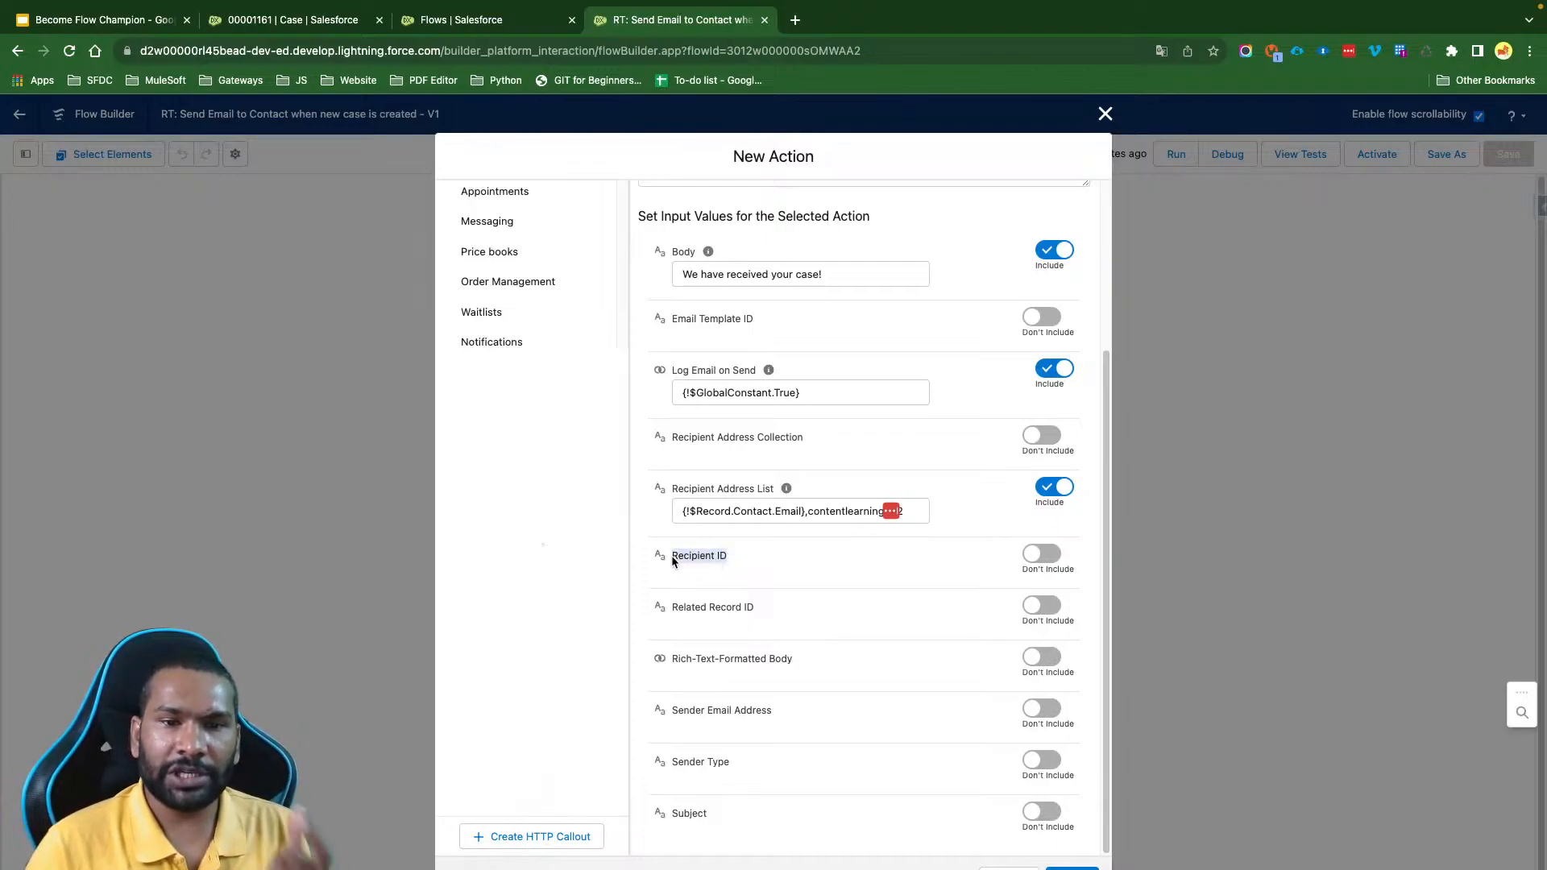
{"action": "left_click", "coordinate": [759, 313]}
{"action": "left_click_drag", "start_coordinate": [759, 316], "coordinate": [675, 321]}
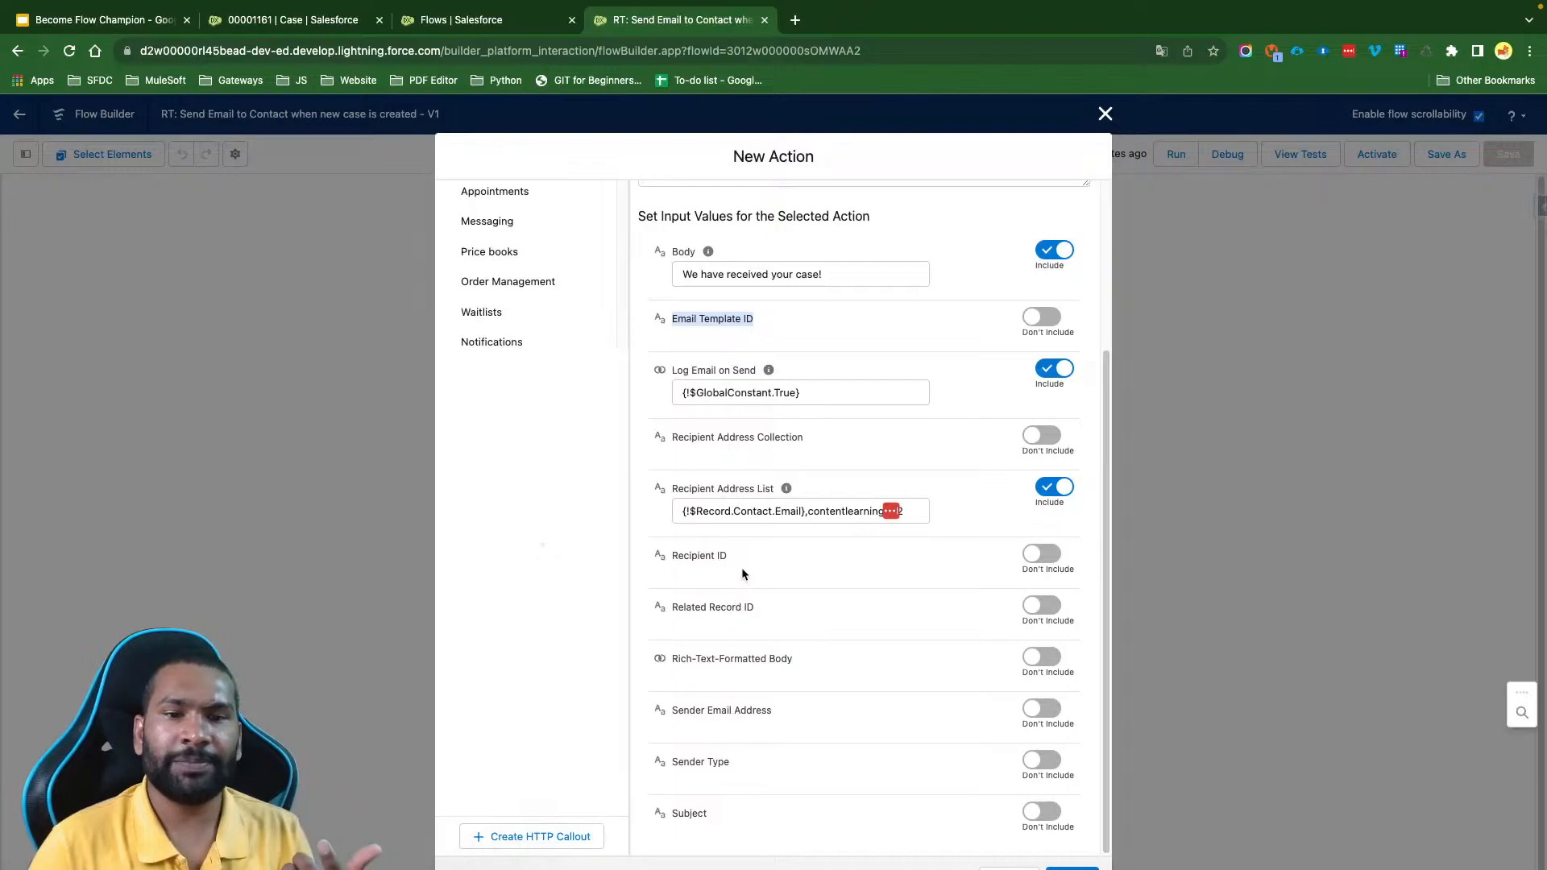
{"action": "left_click_drag", "start_coordinate": [741, 566], "coordinate": [689, 562]}
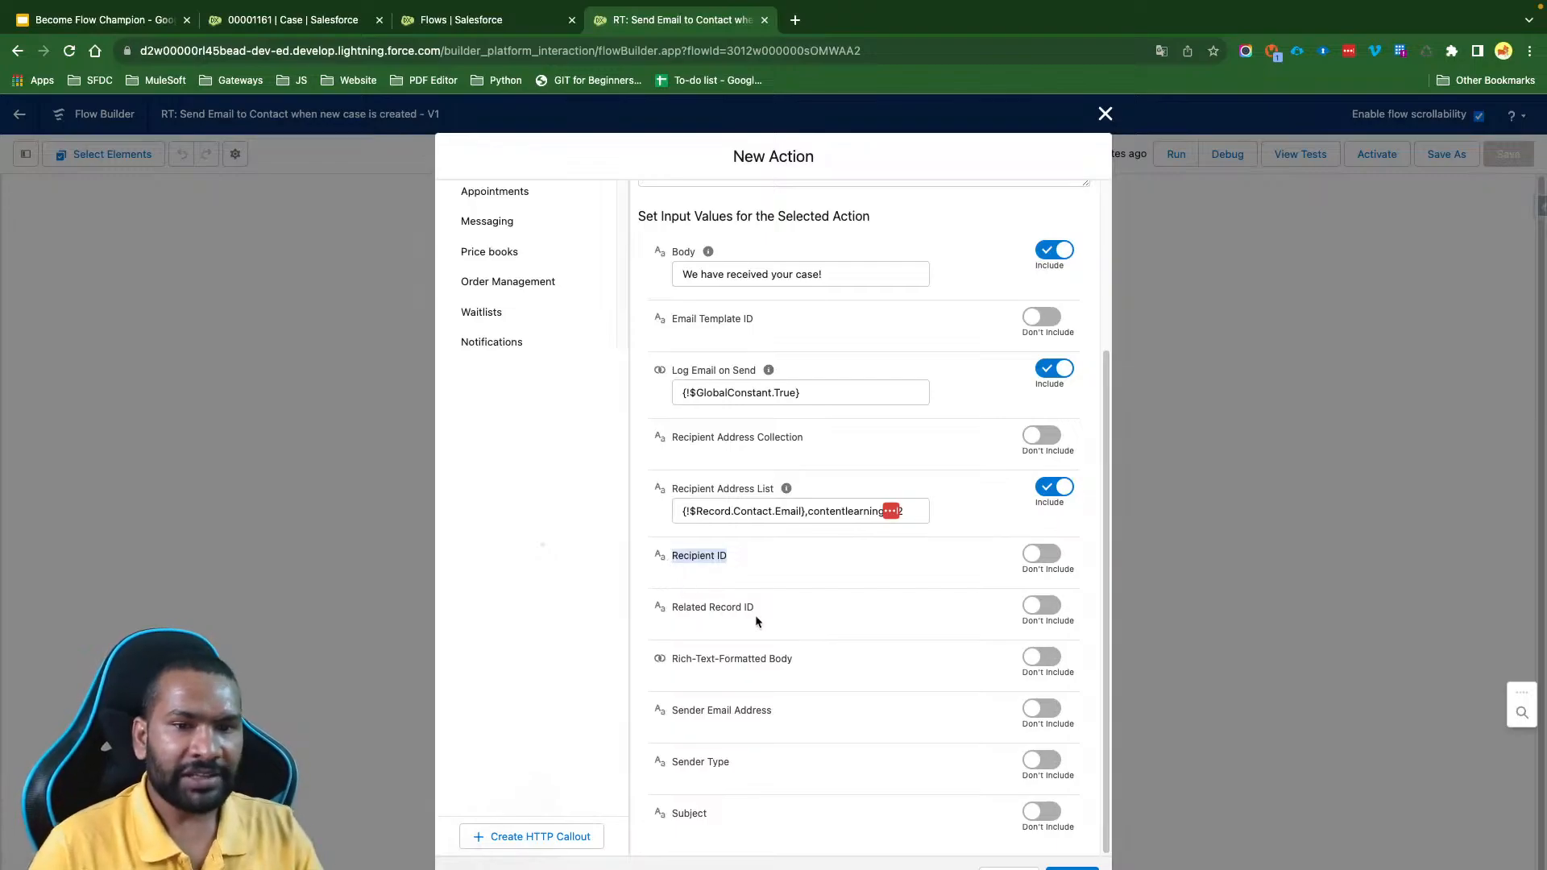
{"action": "left_click_drag", "start_coordinate": [767, 606], "coordinate": [674, 616]}
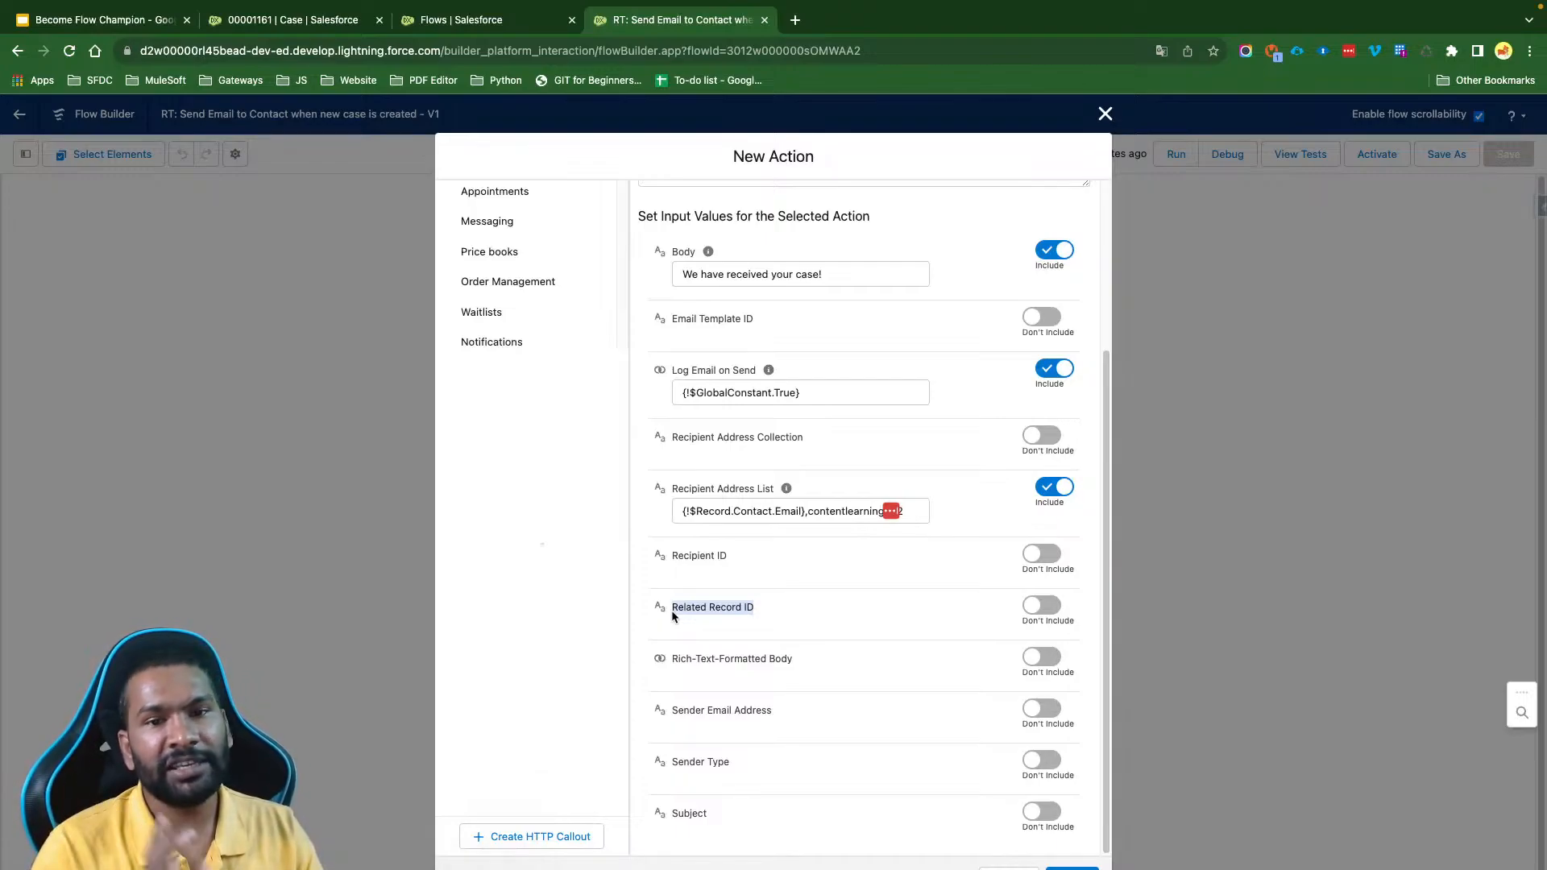
{"action": "left_click", "coordinate": [751, 606]}
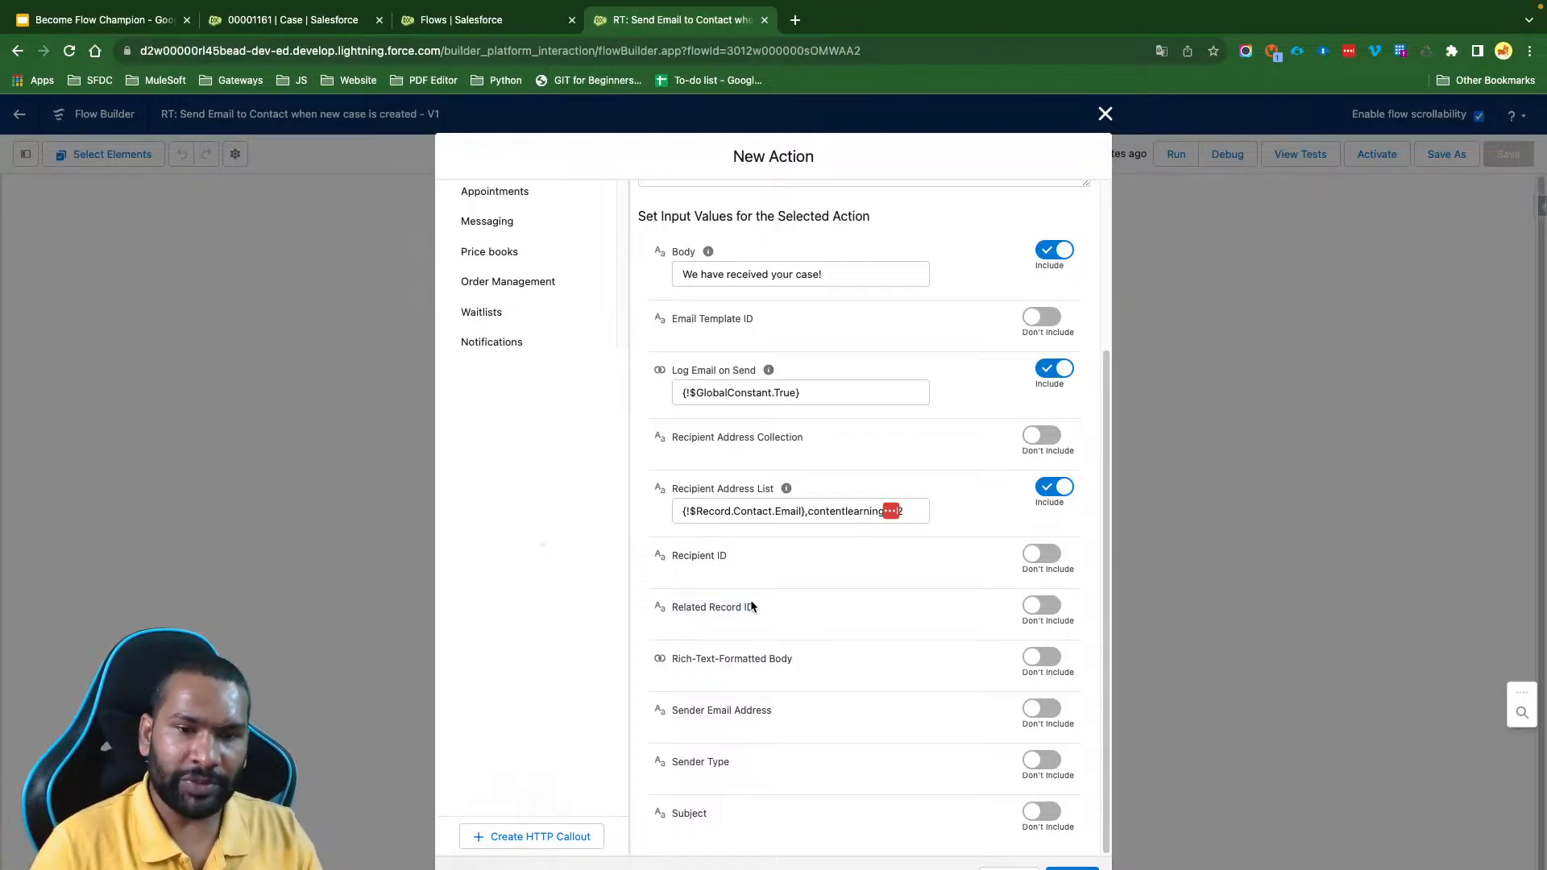
{"action": "left_click_drag", "start_coordinate": [762, 321], "coordinate": [698, 324]}
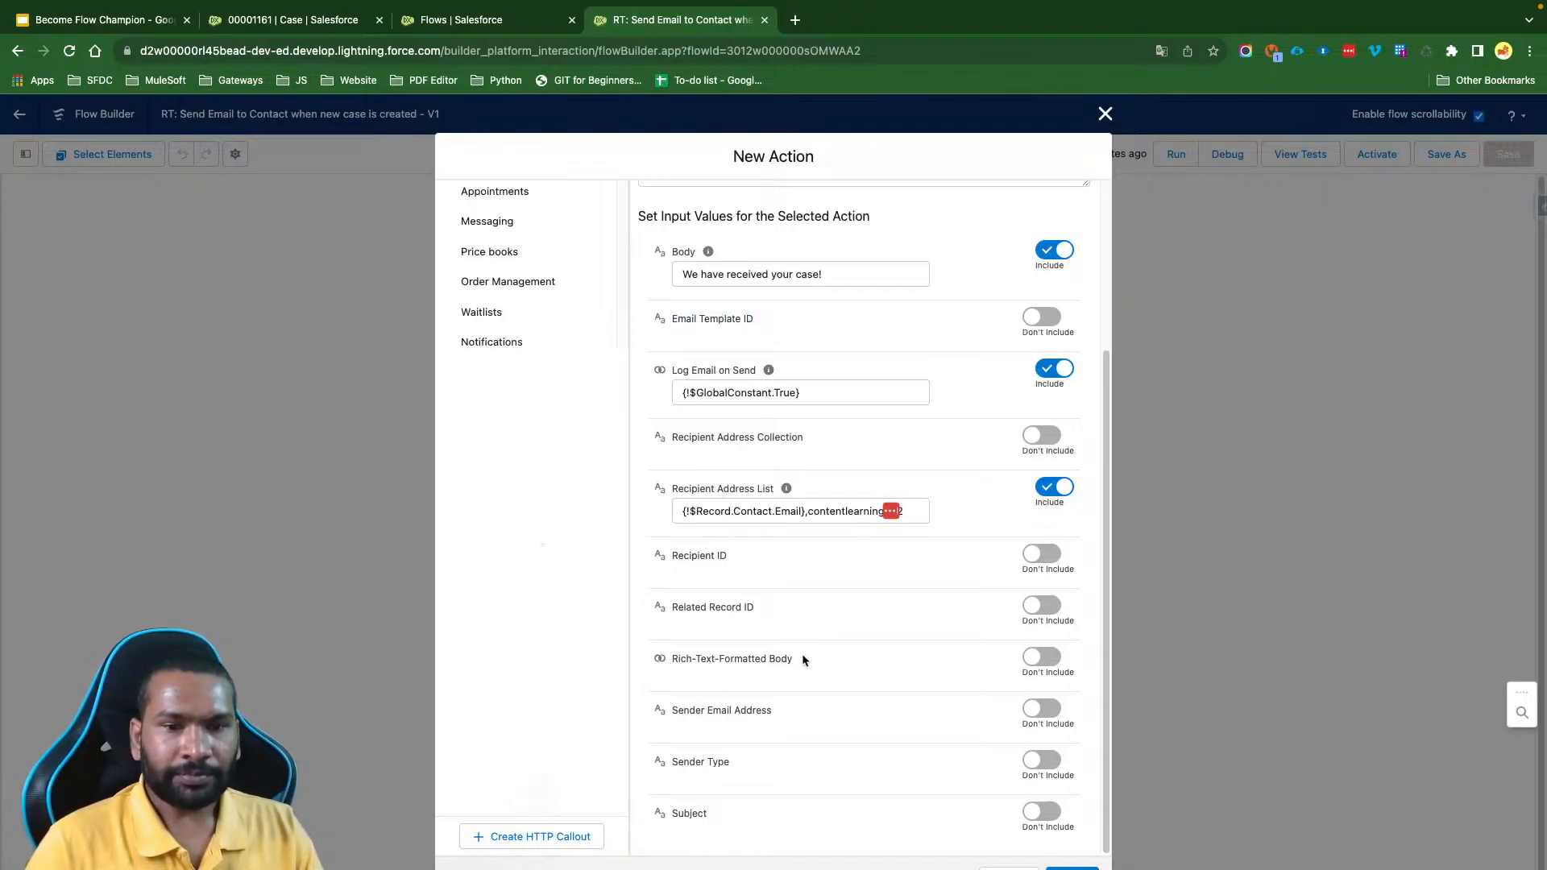
{"action": "left_click_drag", "start_coordinate": [801, 655], "coordinate": [667, 662]}
{"action": "left_click", "coordinate": [735, 661]}
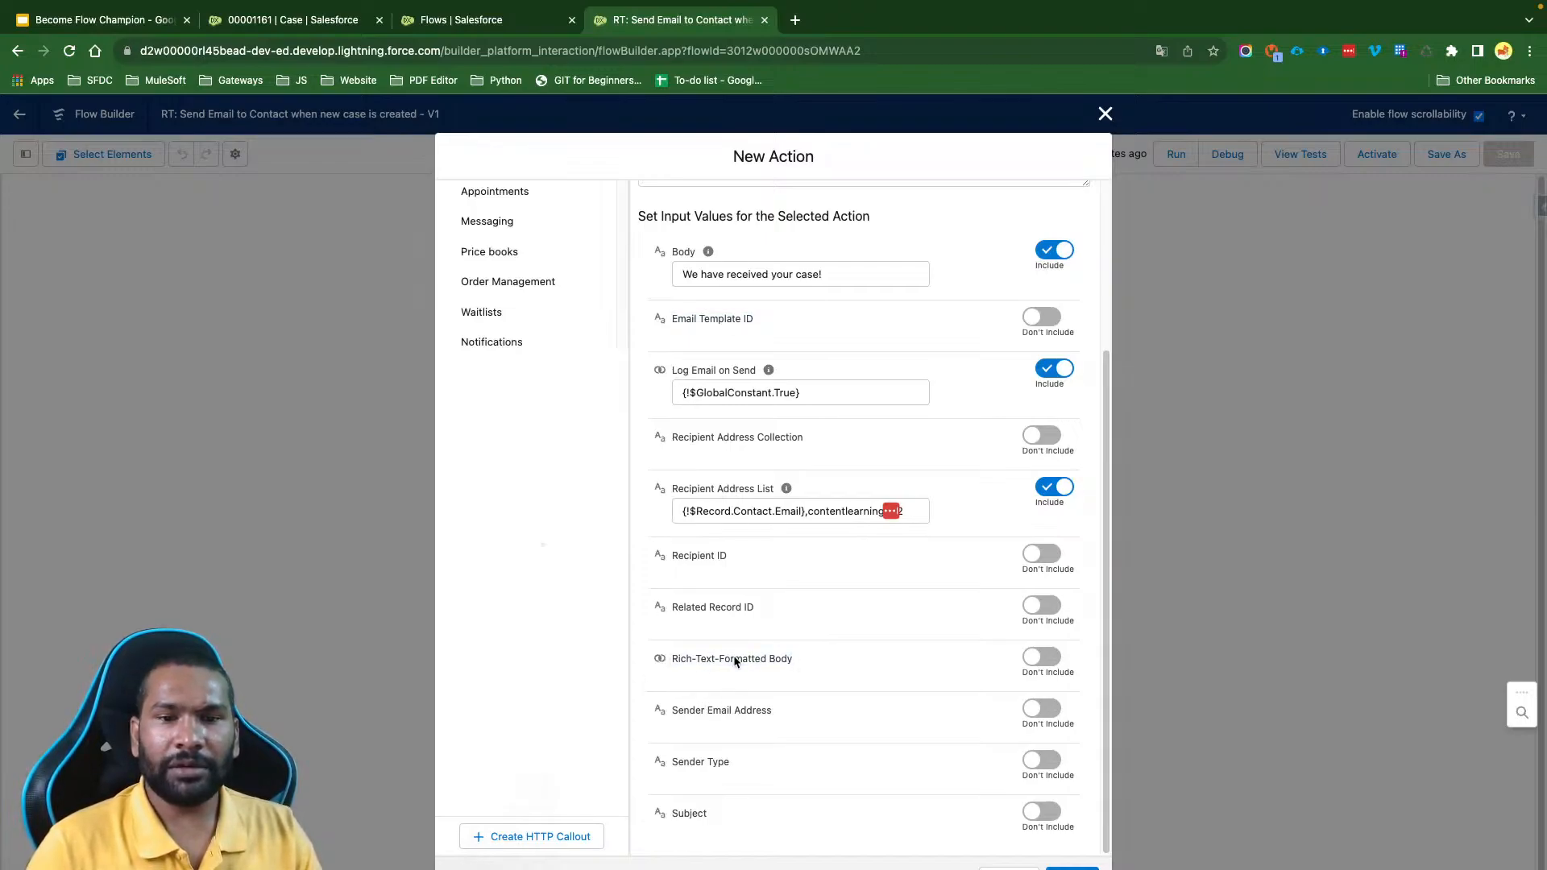
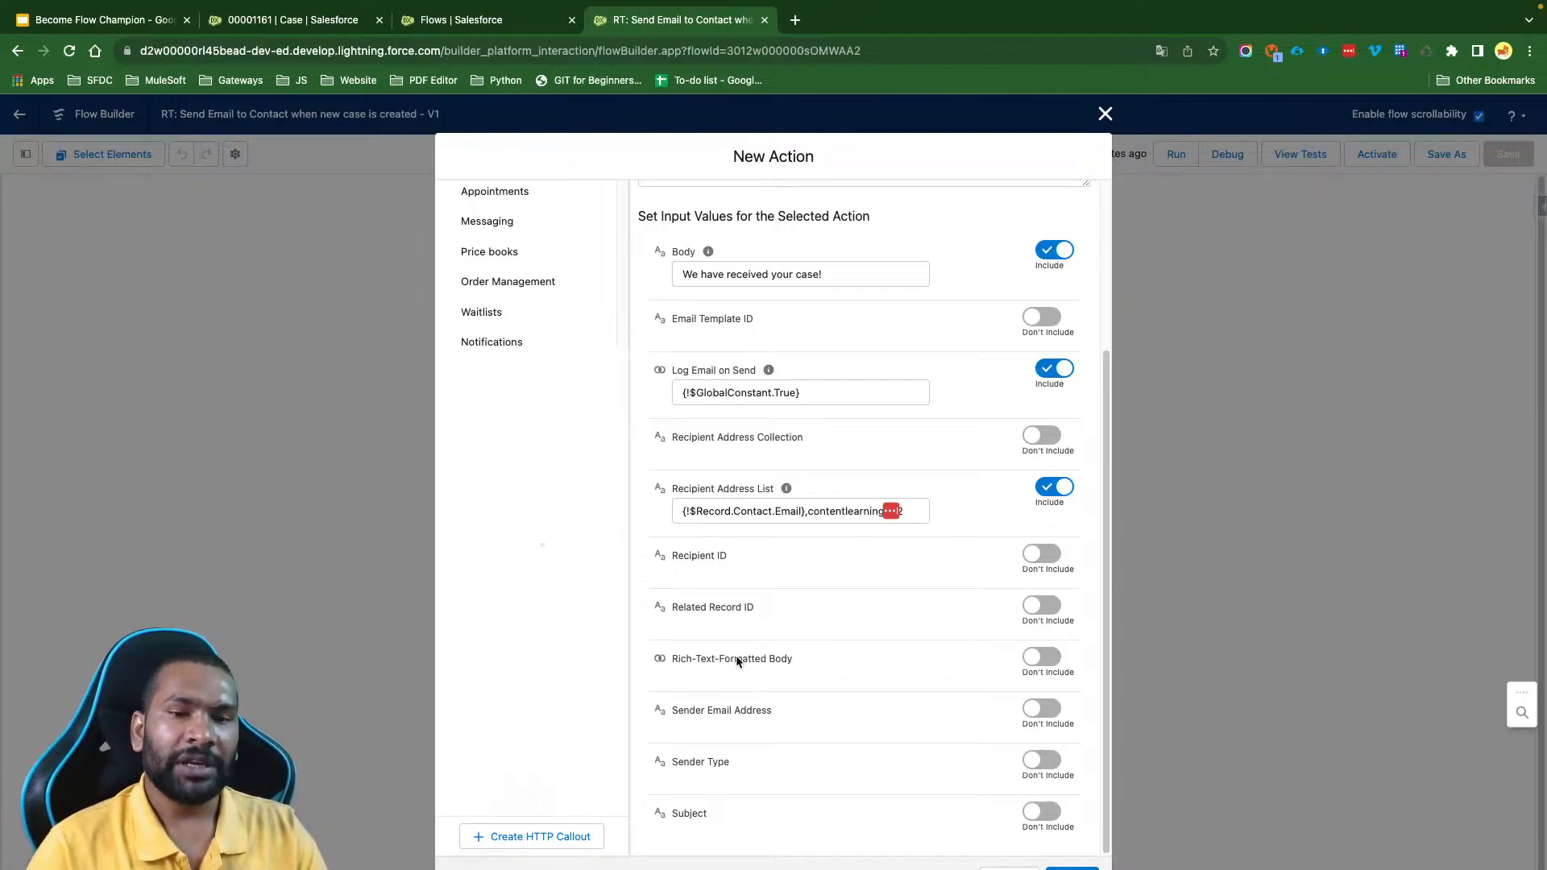
- Include Rich-Text-Formatted Body in the Send Email action and set it to {!$GlobalConstant.True}
{"action": "left_click", "coordinate": [1041, 659]}
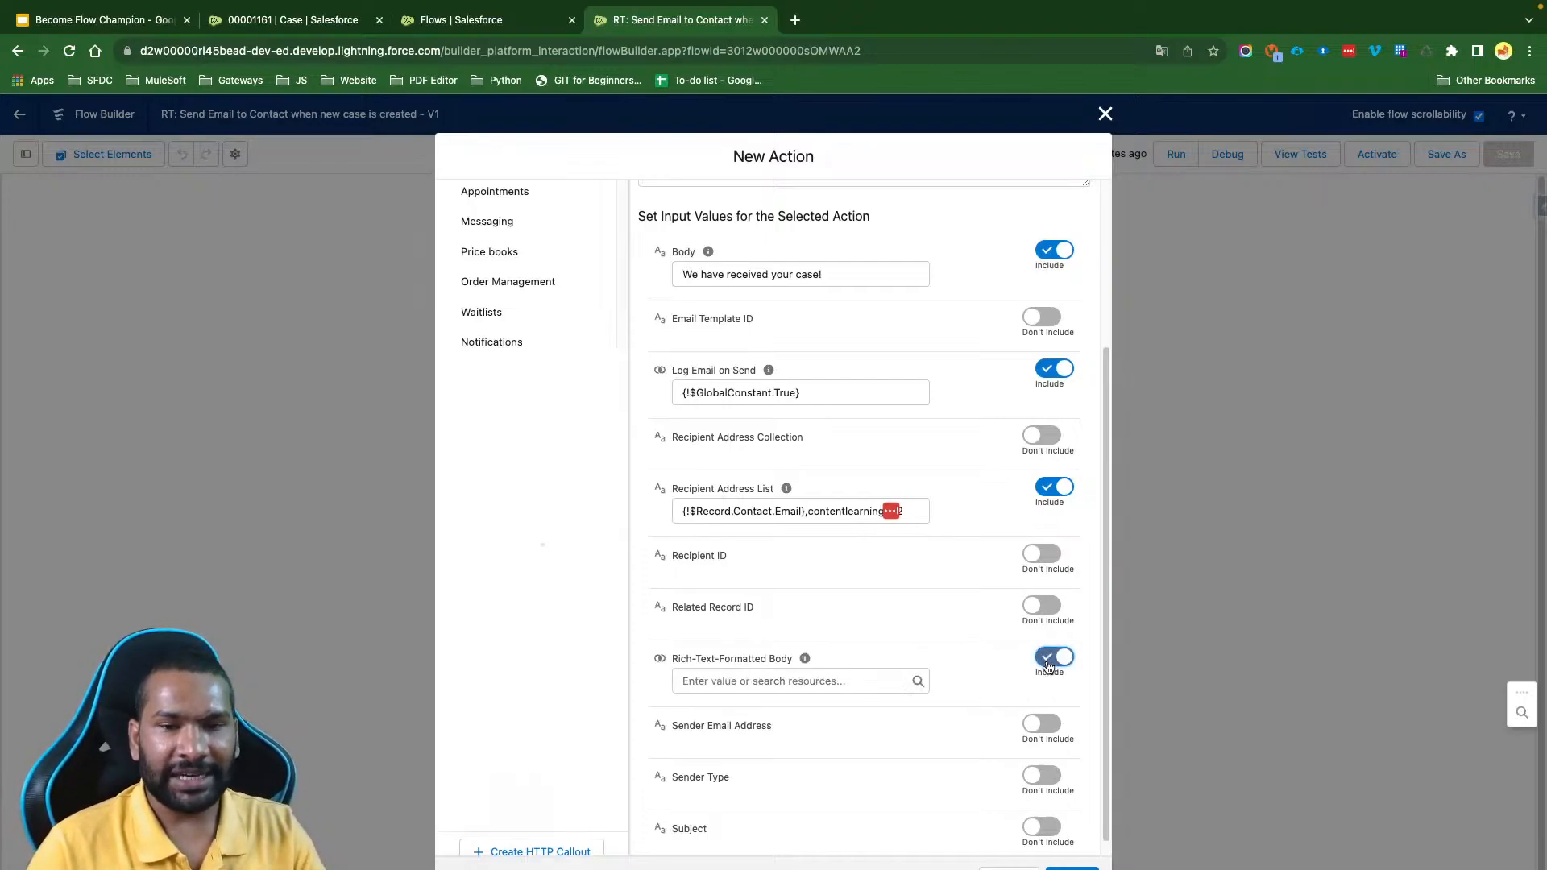
{"action": "left_click", "coordinate": [753, 681]}
{"action": "type", "text": "tr"}
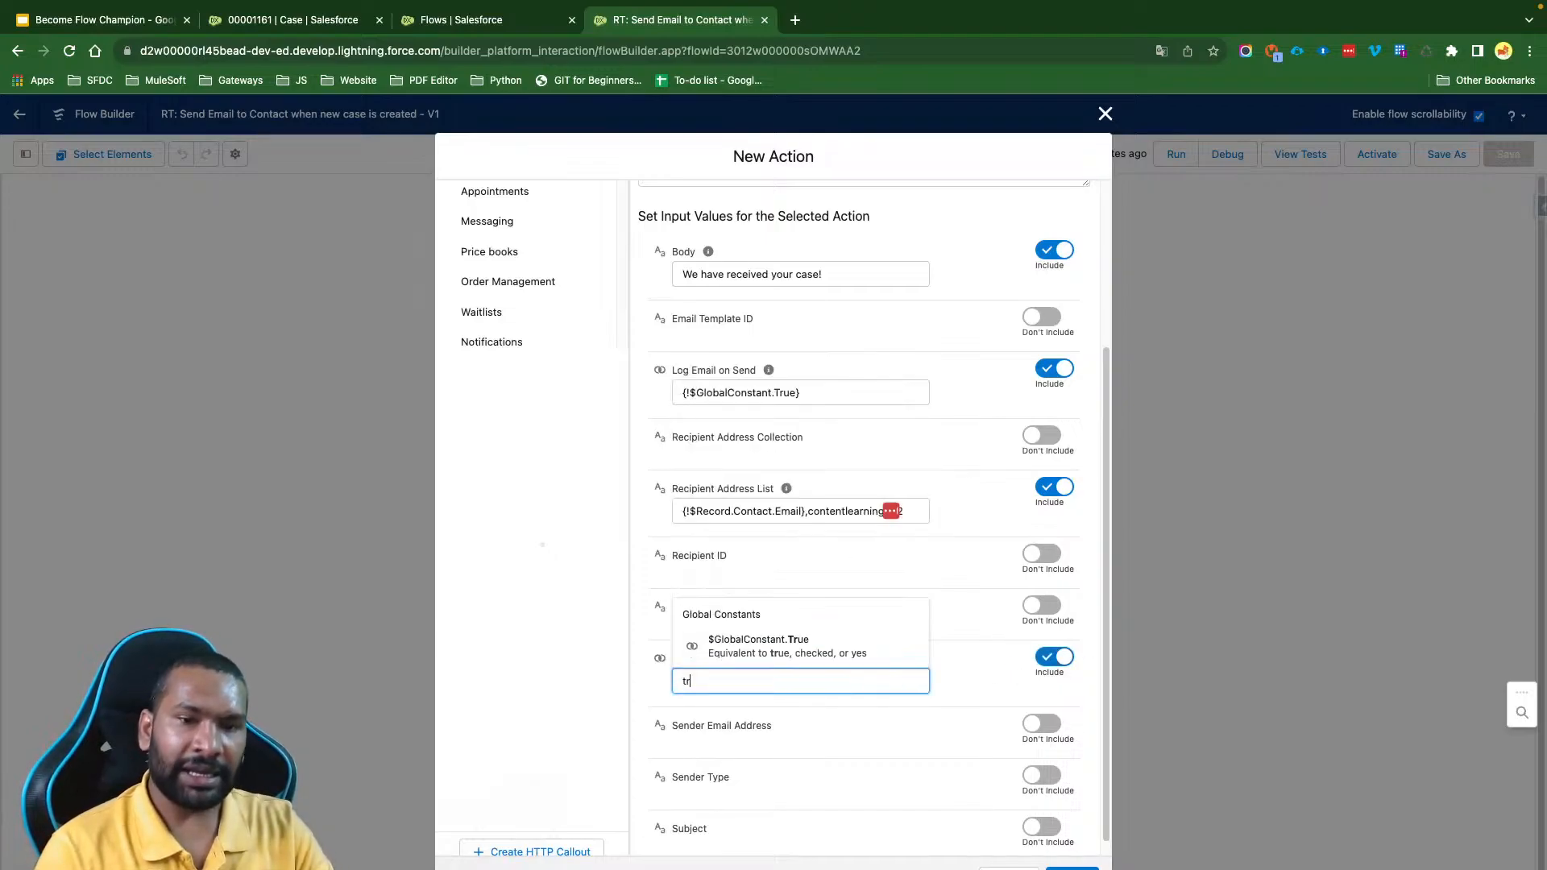
{"action": "left_click", "coordinate": [757, 646]}
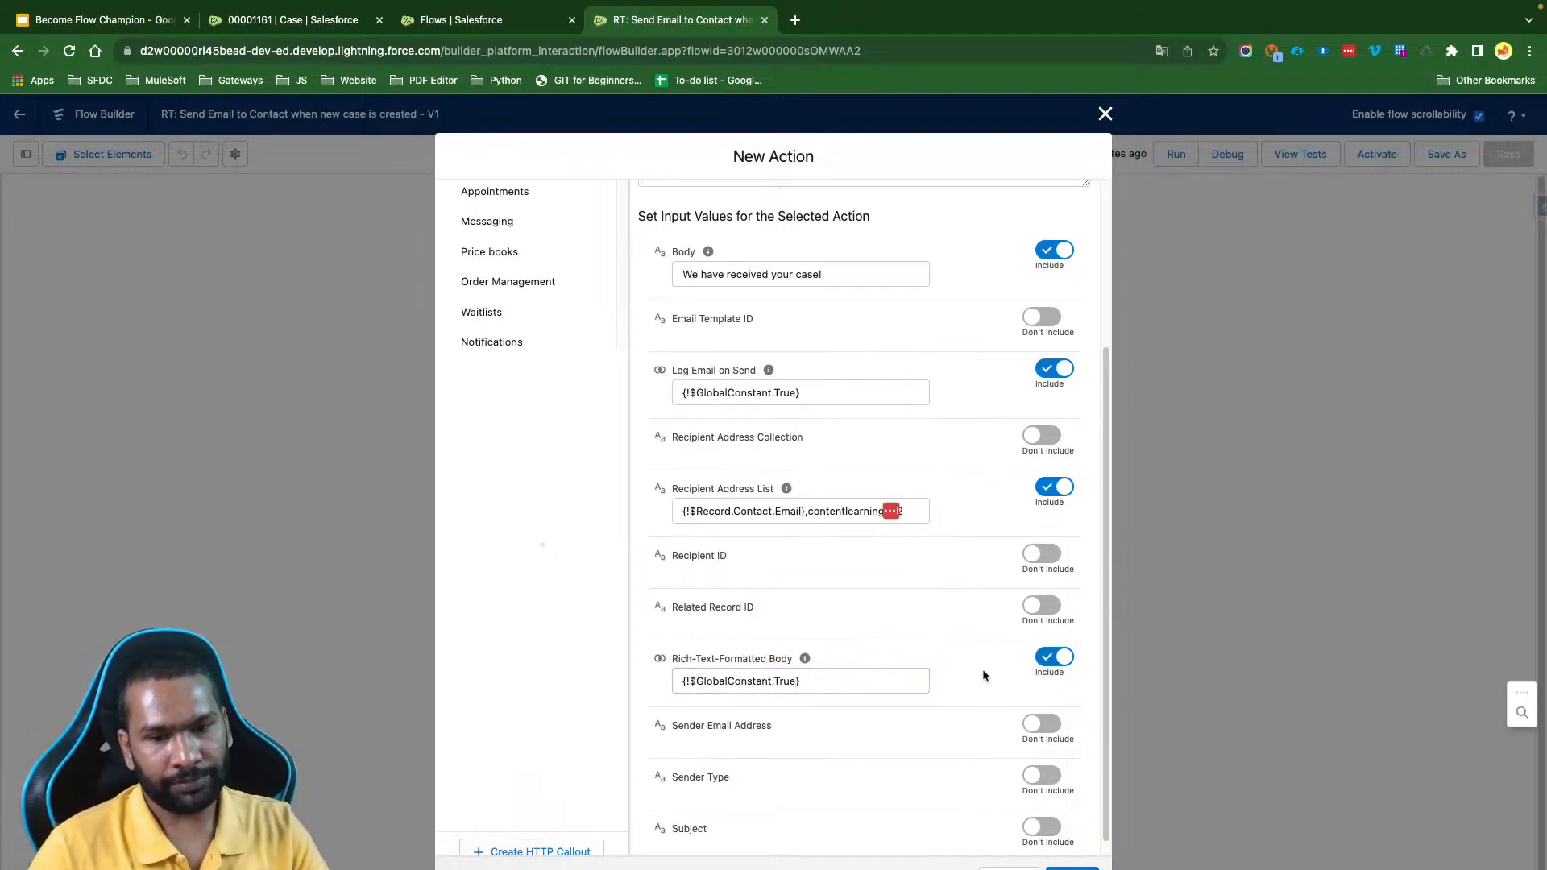
- Include the Subject input in the Send Email action
{"action": "scroll", "coordinate": [983, 675], "scroll_direction": "down", "scroll_amount": 1}
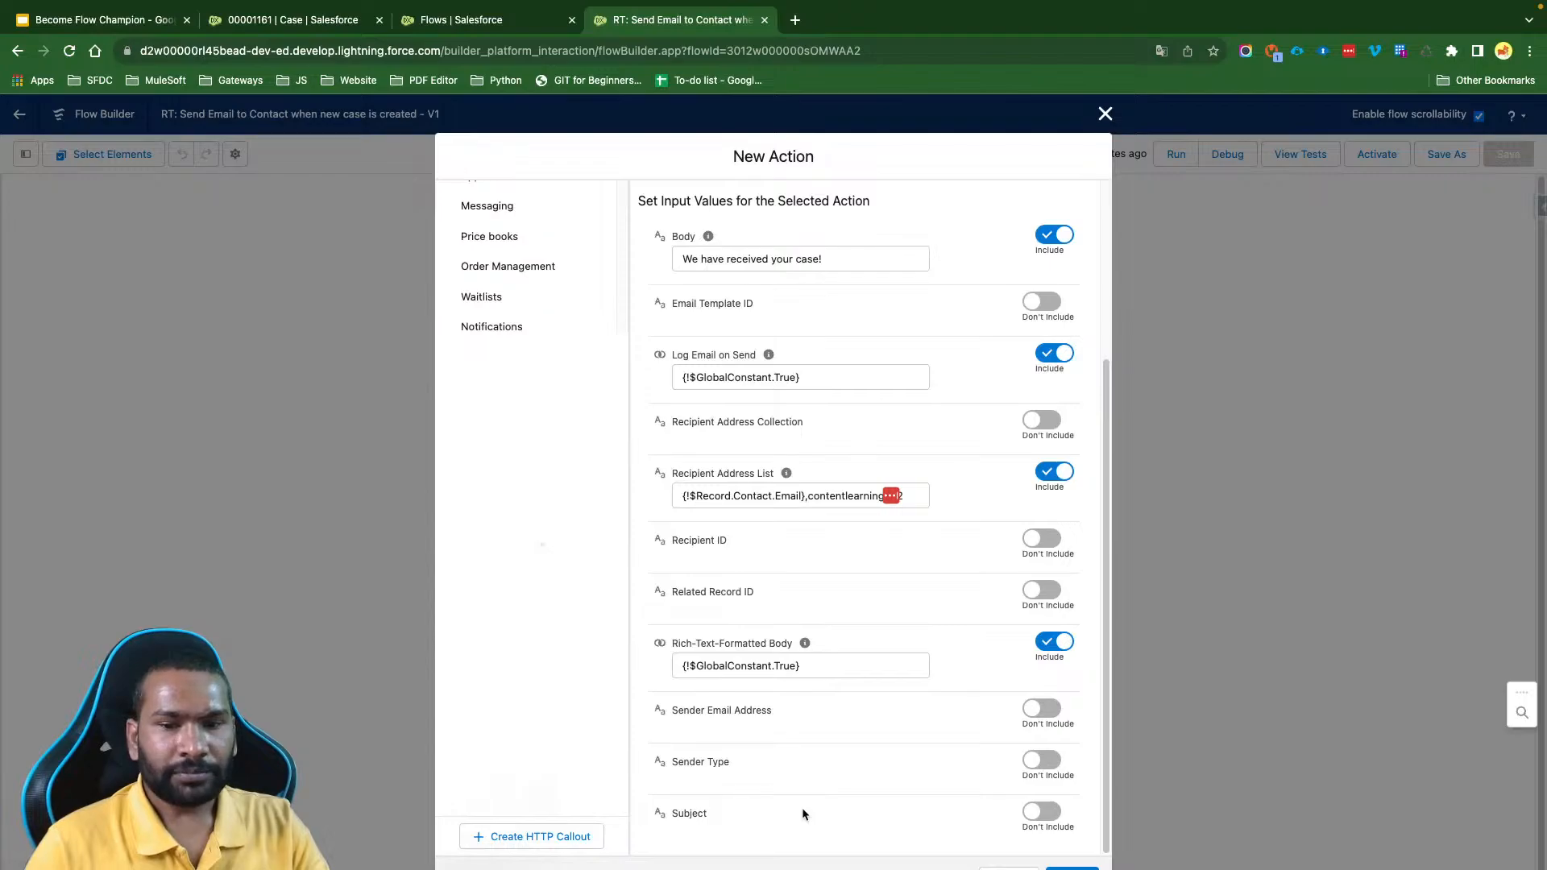
{"action": "left_click", "coordinate": [1041, 811]}
{"action": "scroll", "coordinate": [842, 760], "scroll_direction": "down", "scroll_amount": 1}
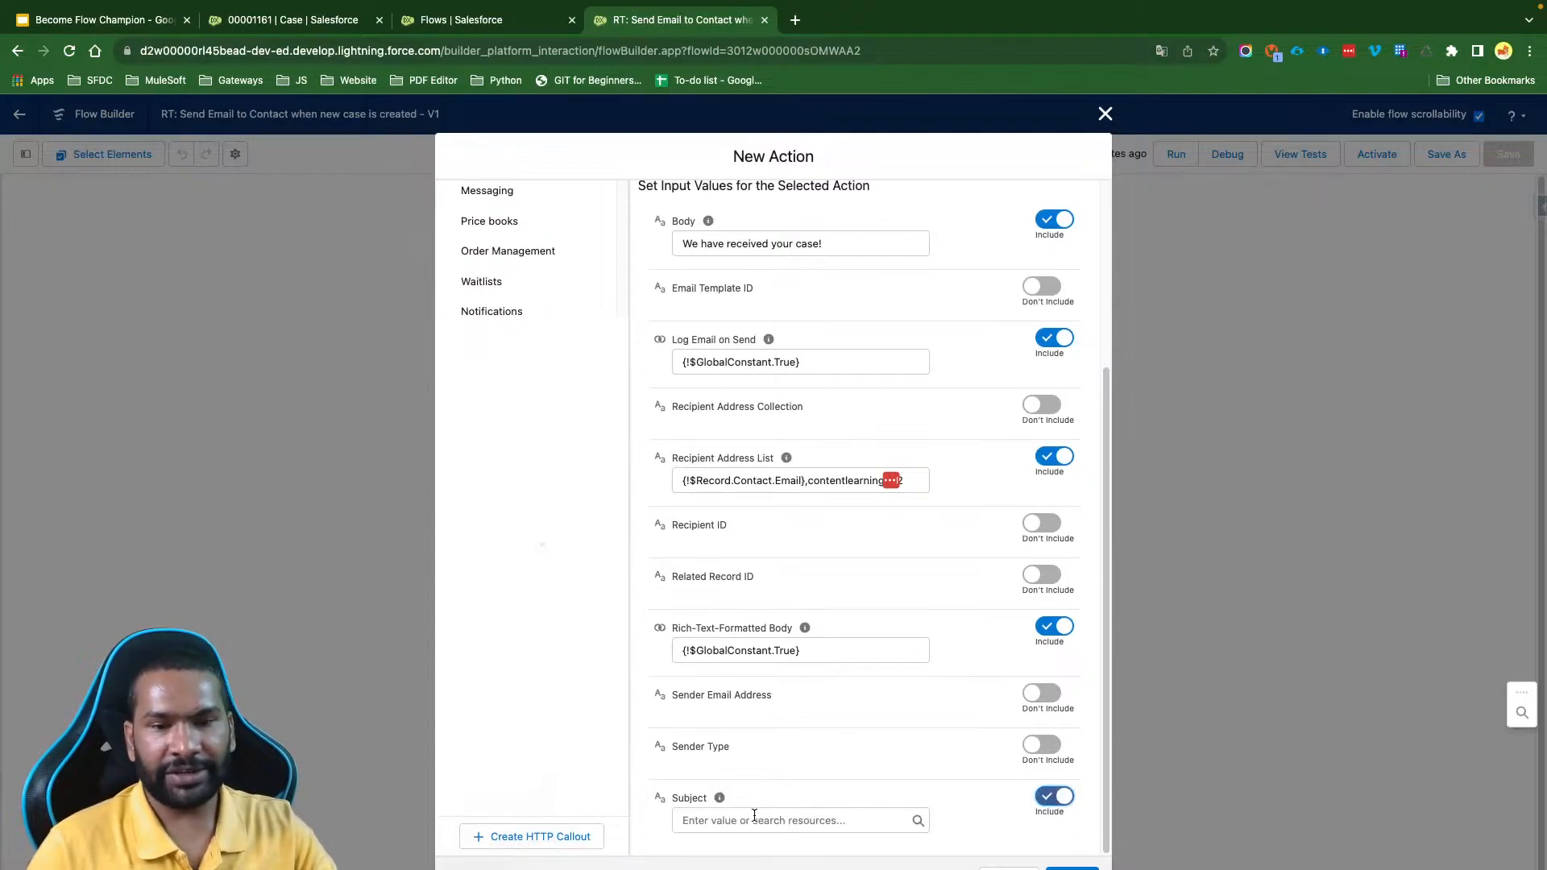
{"action": "left_click", "coordinate": [721, 821]}
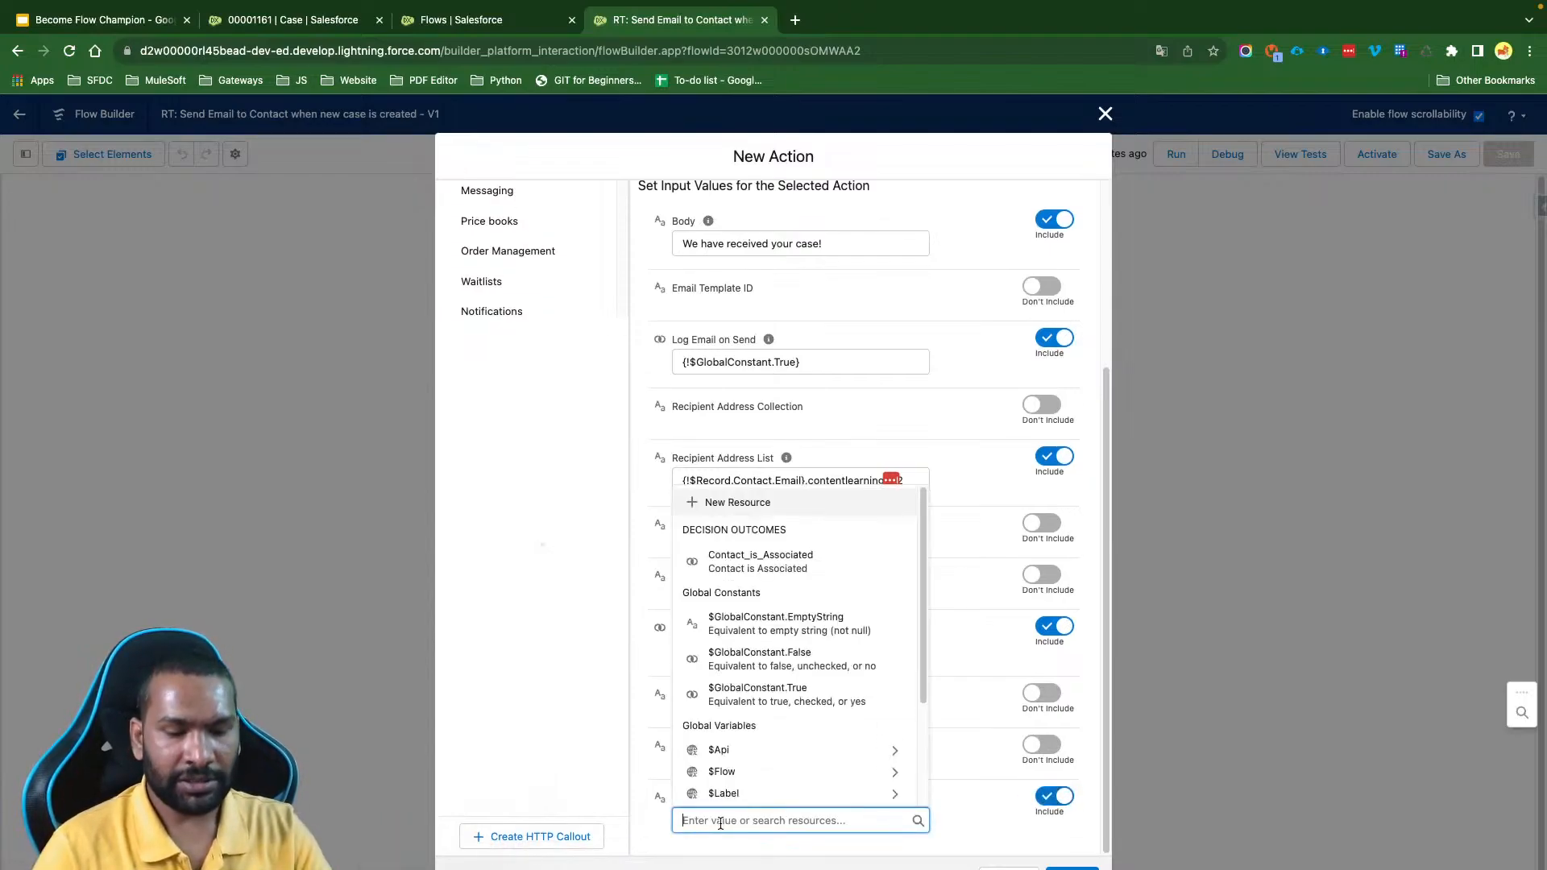
{"action": "type", "text": "New Case is "}
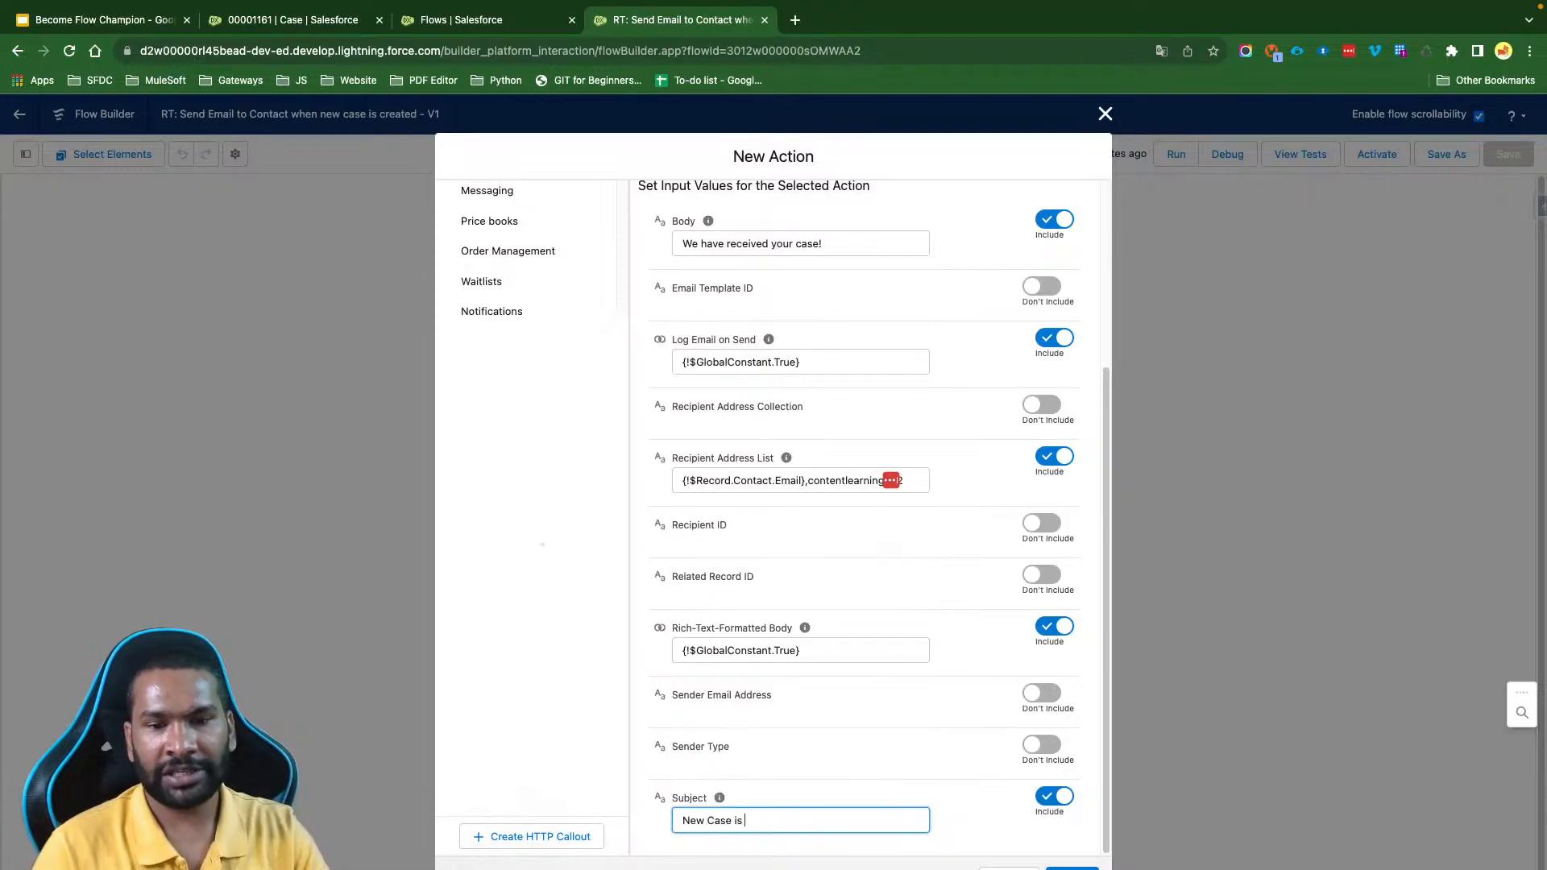
{"action": "type", "text": "Crwe"}
{"action": "key", "text": "BackSpace"}
{"action": "key", "text": "BackSpace"}
{"action": "type", "text": "eat"}
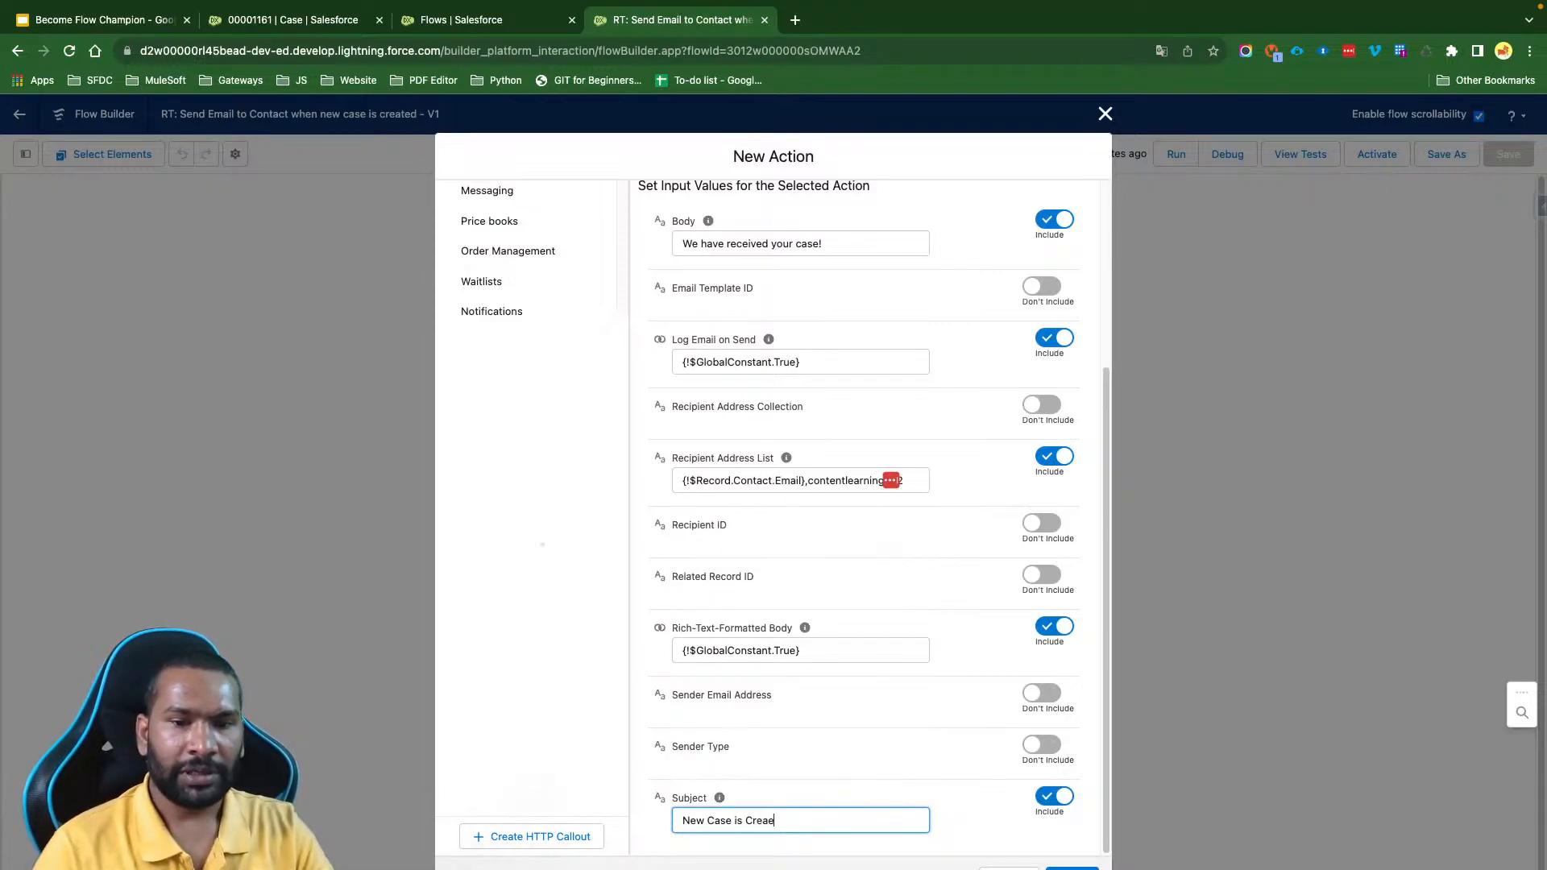
{"action": "key", "text": "super+a"}
{"action": "key", "text": "BackSpace"}
- Set the email's Subject to "Your Case is Accepted!"
{"action": "type", "text": "Your Case "}
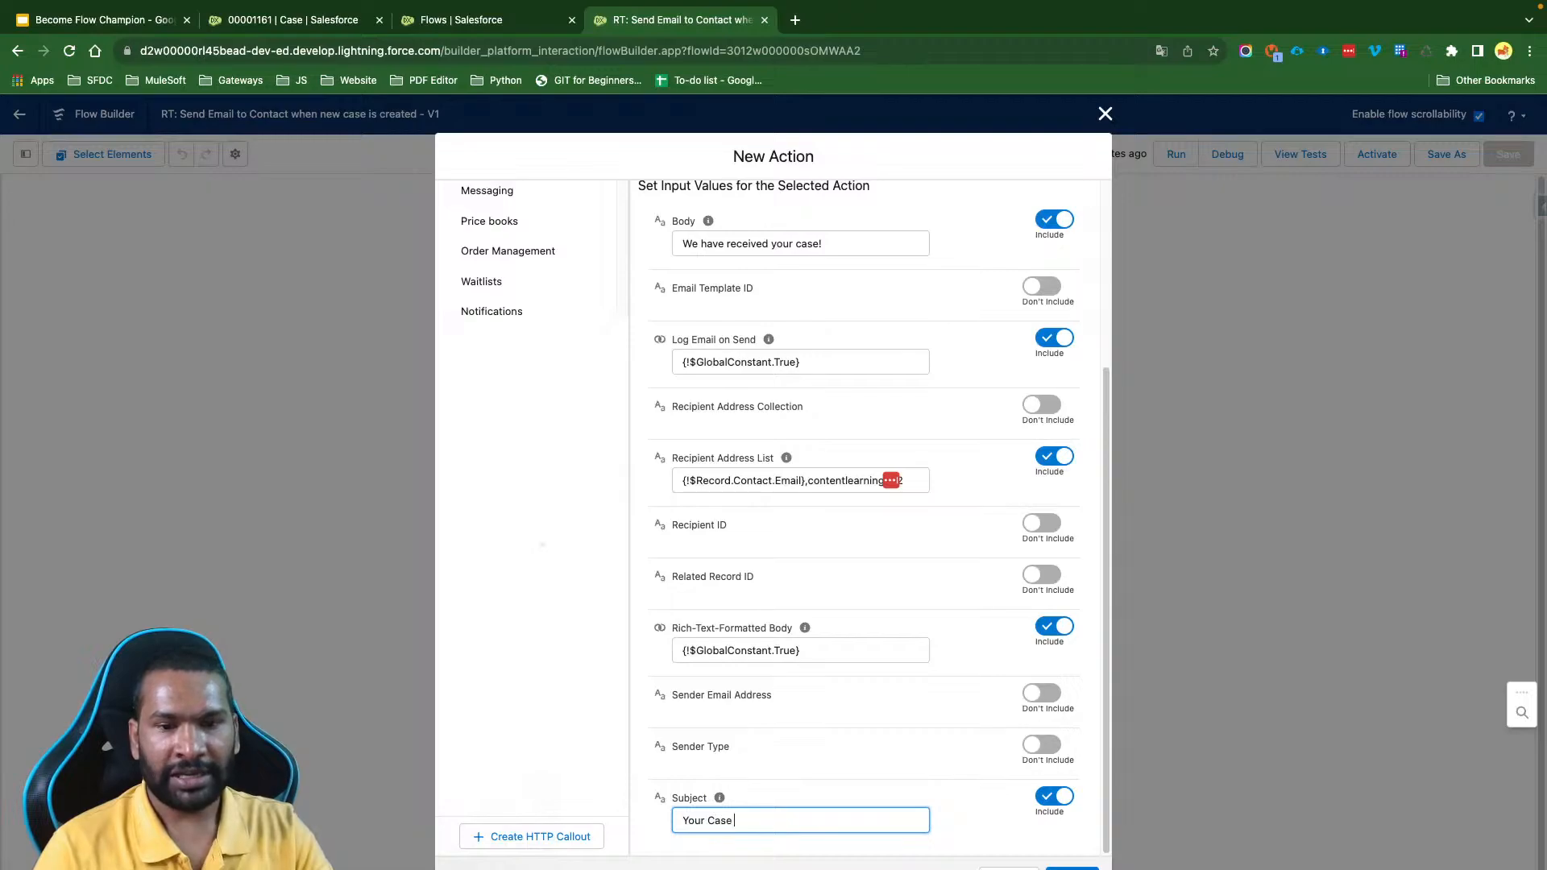
{"action": "type", "text": "is Accepted~"}
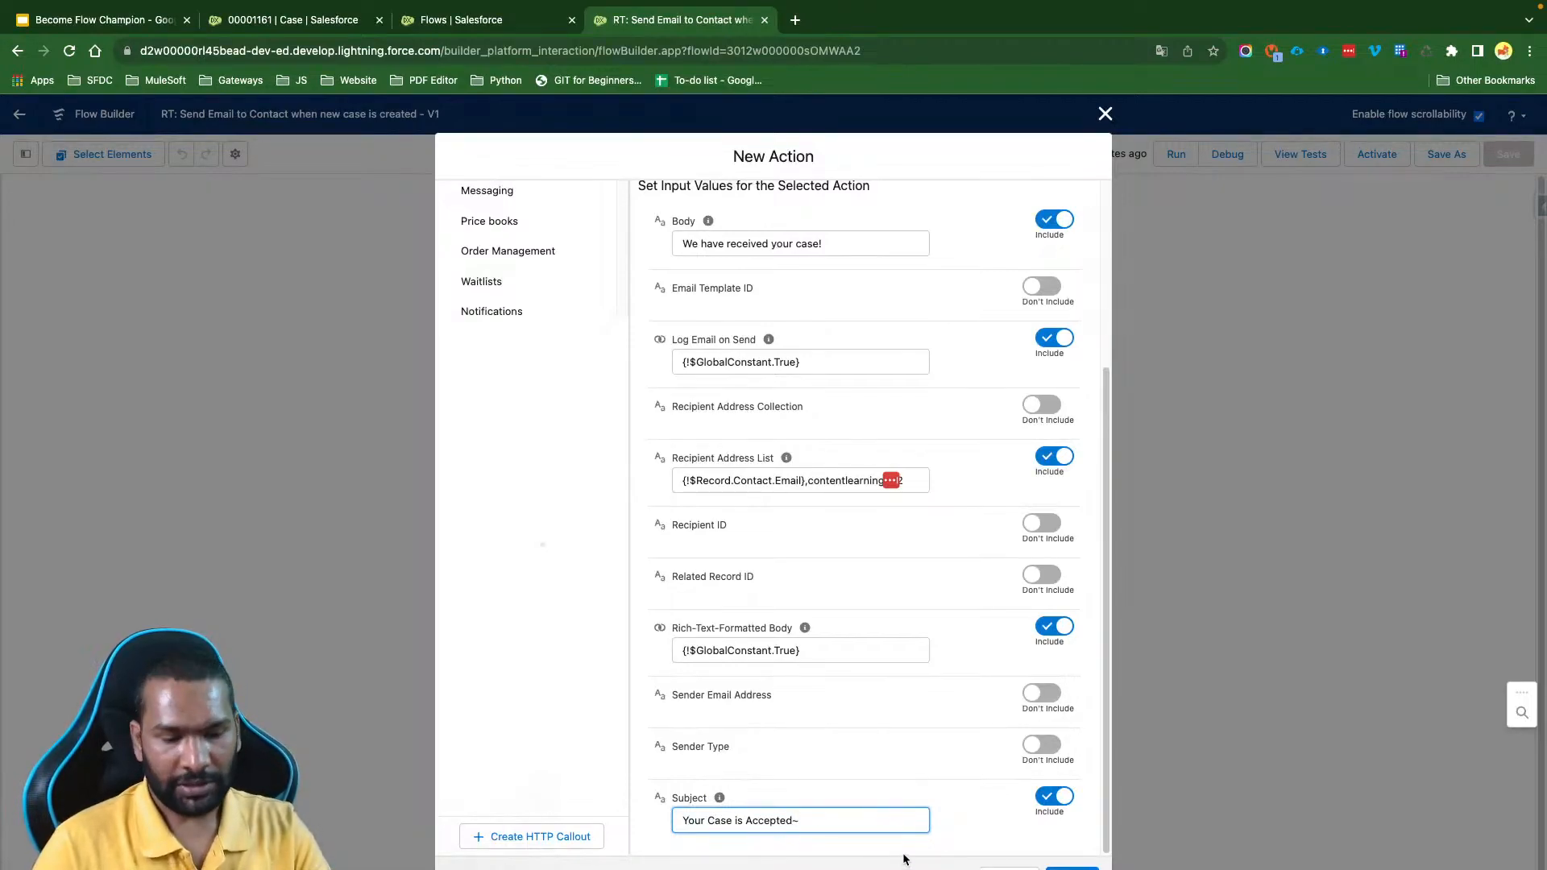
{"action": "key", "text": "BackSpace"}
{"action": "type", "text": "!"}
{"action": "left_click", "coordinate": [951, 824]}
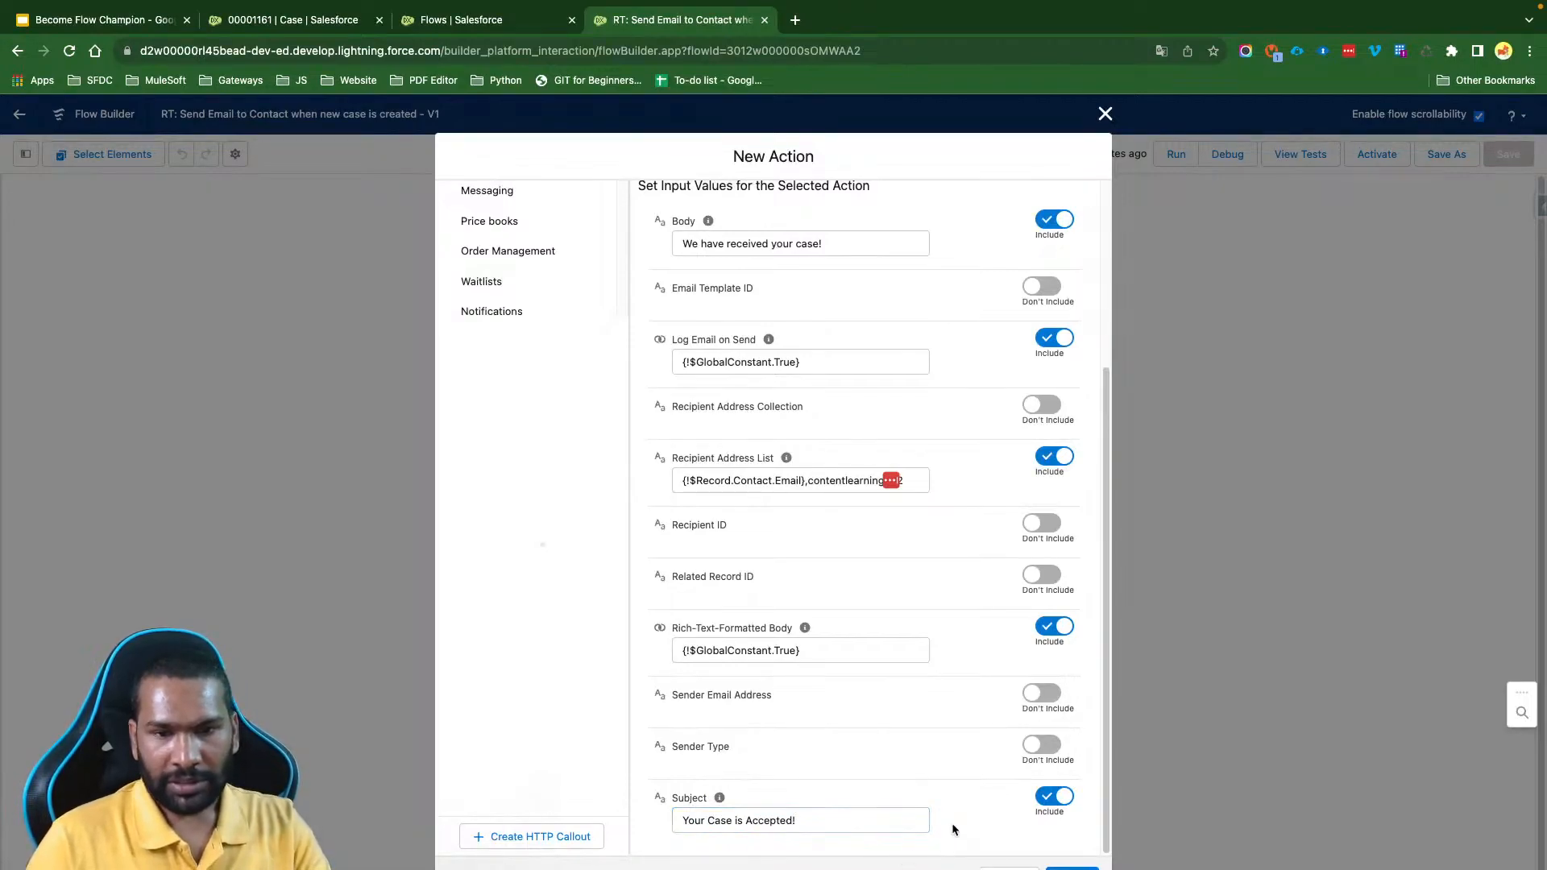
- Examine the Sender Email Address and Sender Type inputs, including each one temporarily to read its help text
{"action": "left_click_drag", "start_coordinate": [671, 695], "coordinate": [794, 691]}
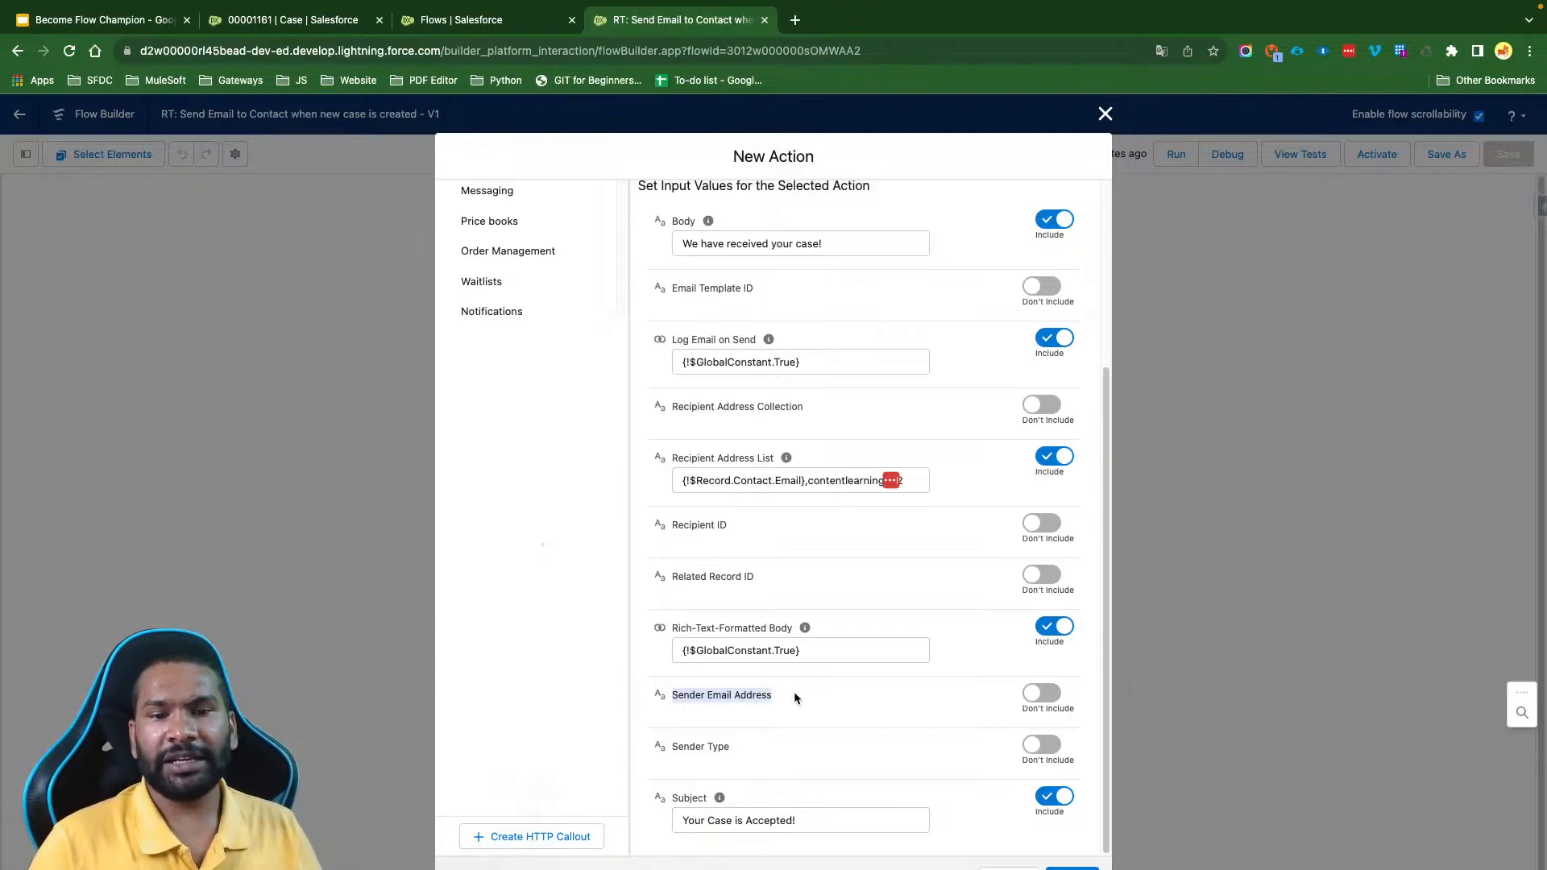
{"action": "left_click_drag", "start_coordinate": [734, 750], "coordinate": [673, 750]}
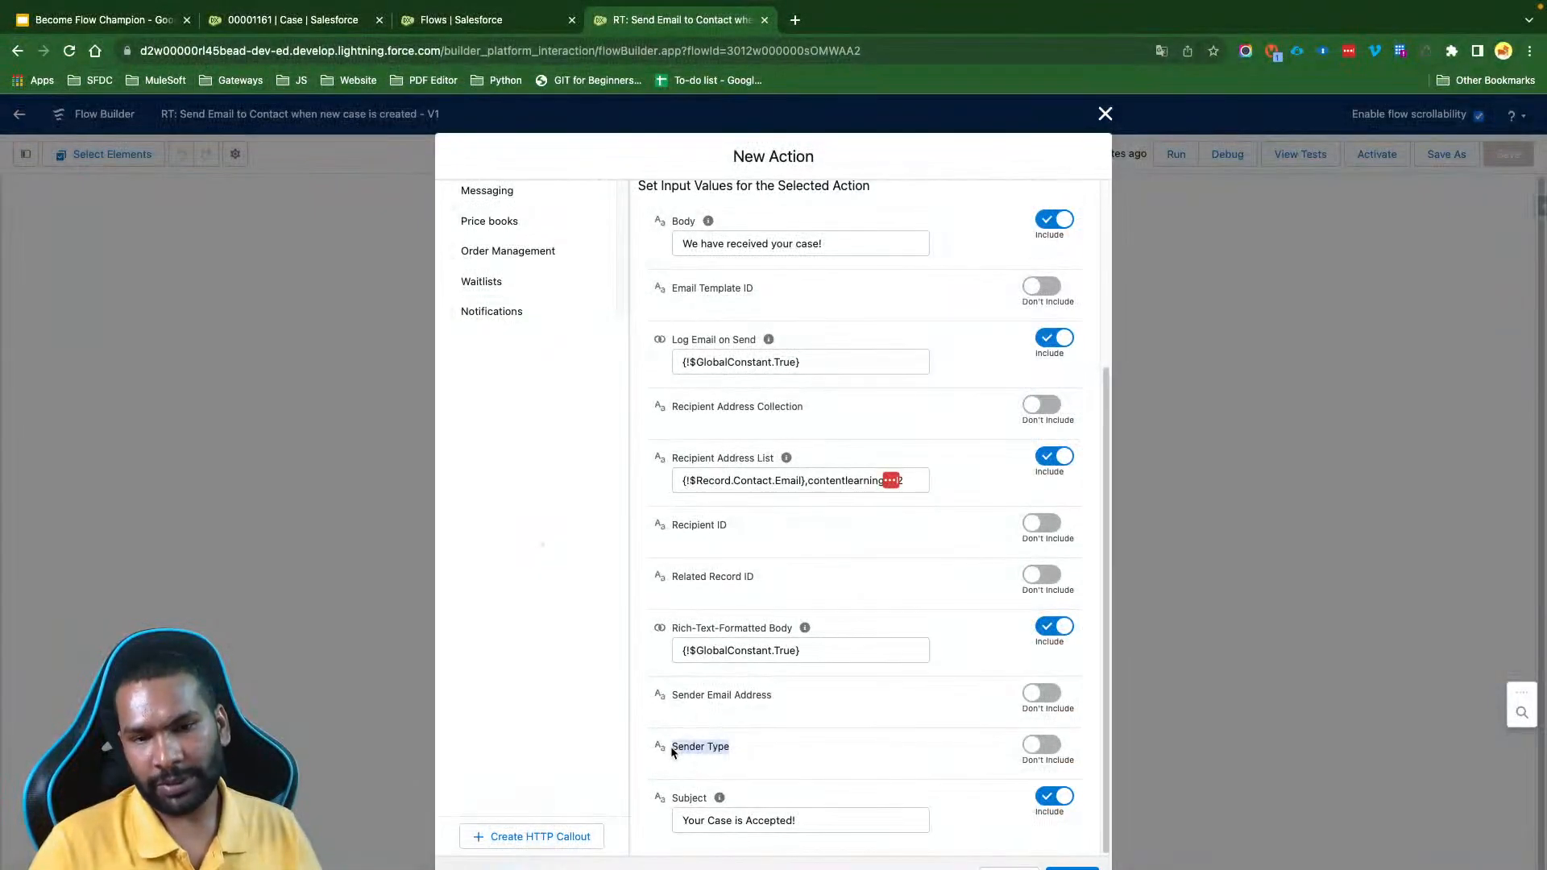
{"action": "left_click_drag", "start_coordinate": [775, 690], "coordinate": [697, 695]}
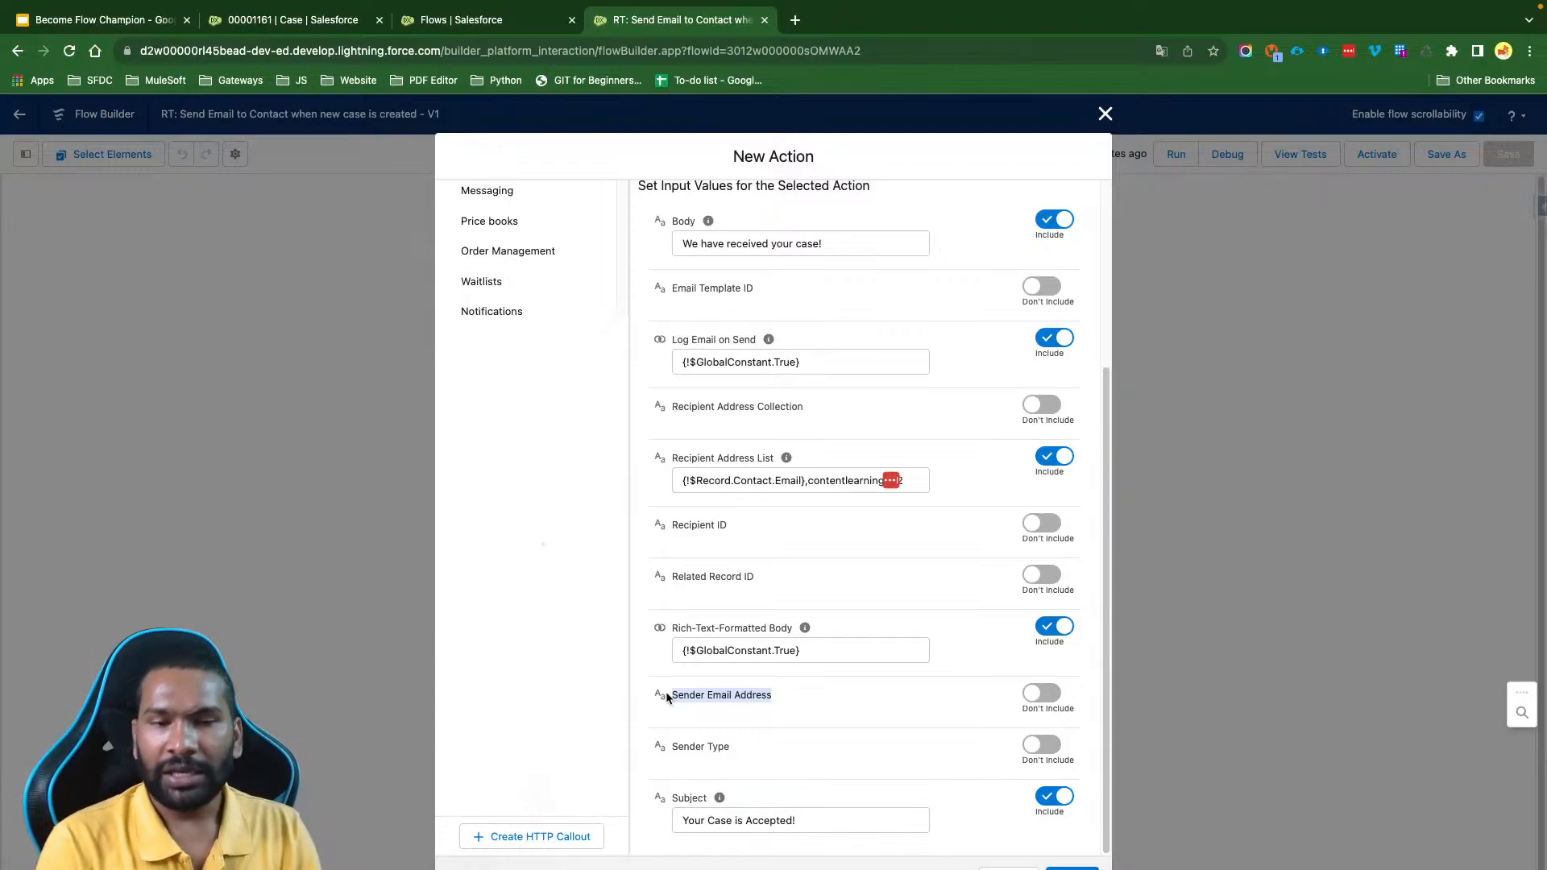
{"action": "left_click", "coordinate": [758, 701]}
{"action": "left_click_drag", "start_coordinate": [772, 695], "coordinate": [679, 697]}
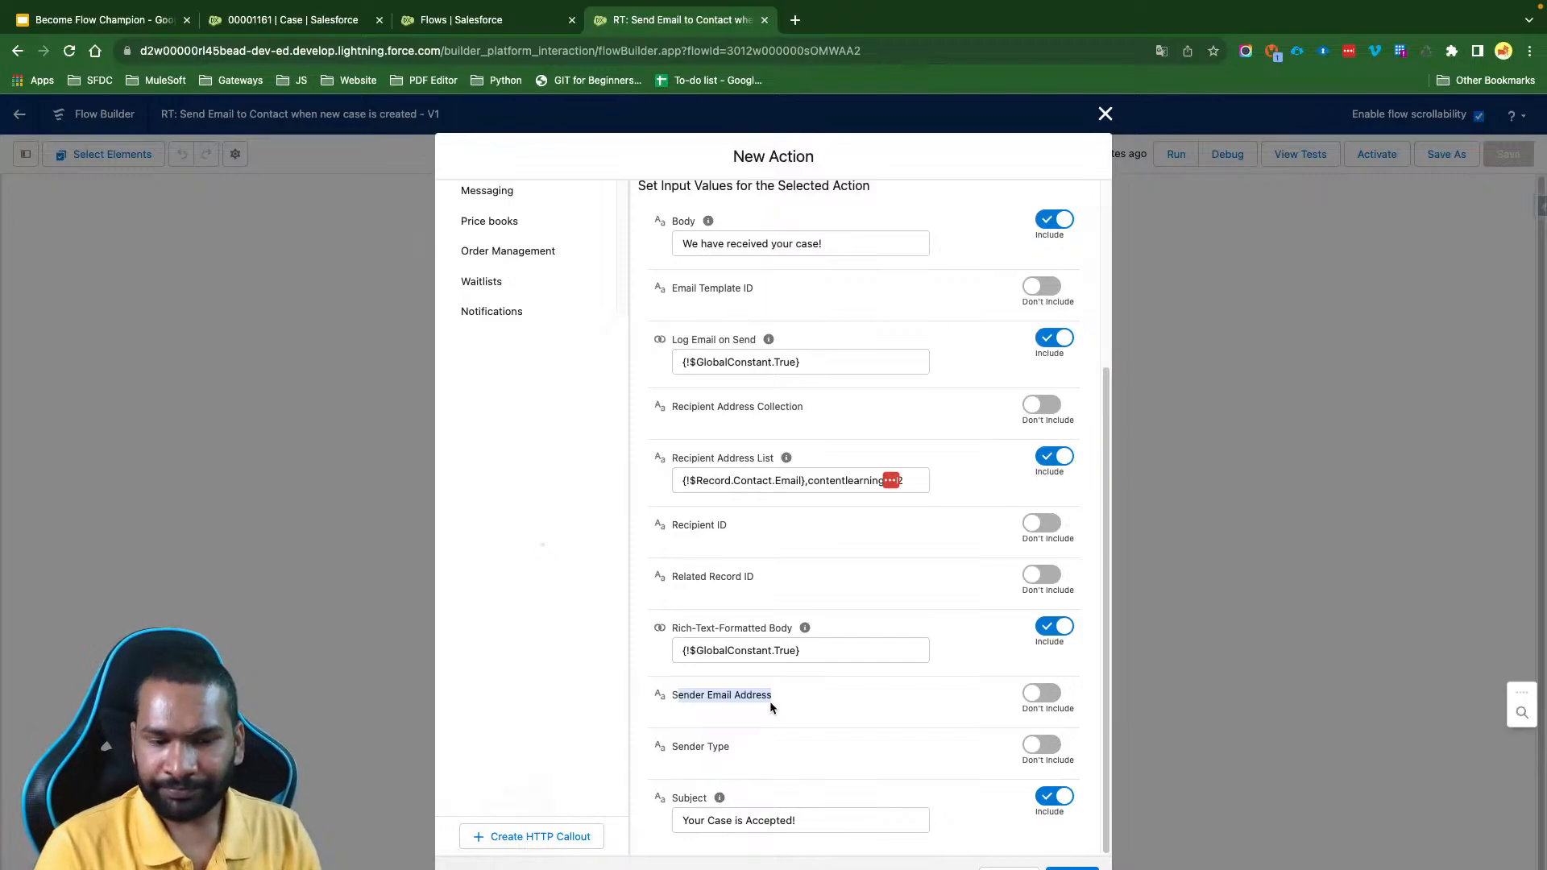
{"action": "left_click_drag", "start_coordinate": [735, 747], "coordinate": [661, 751]}
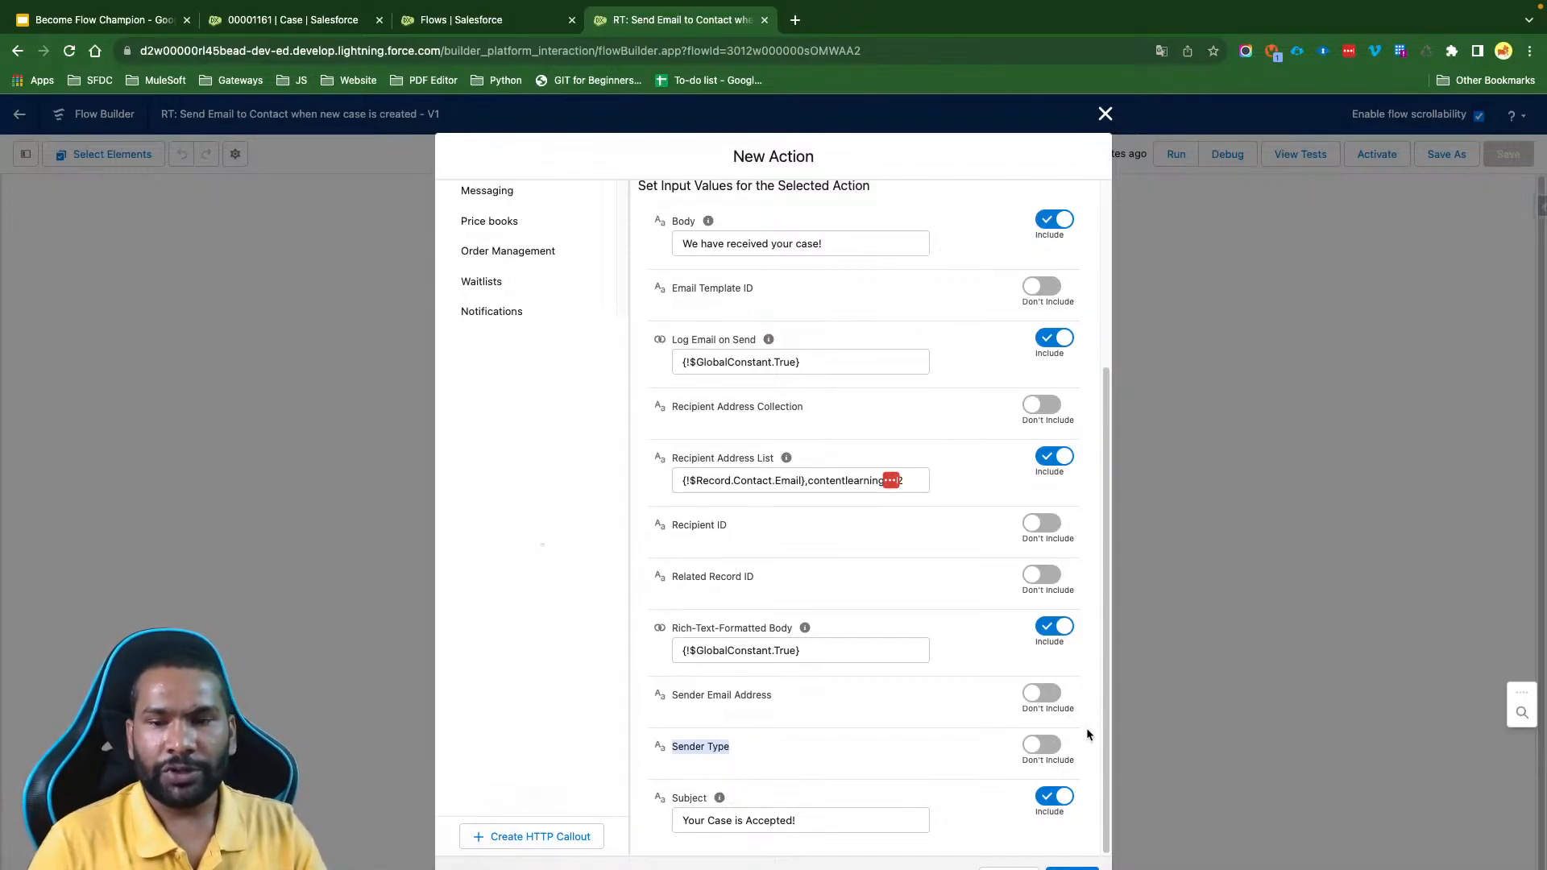
{"action": "left_click", "coordinate": [1048, 745]}
{"action": "mouse_move", "coordinate": [744, 749]}
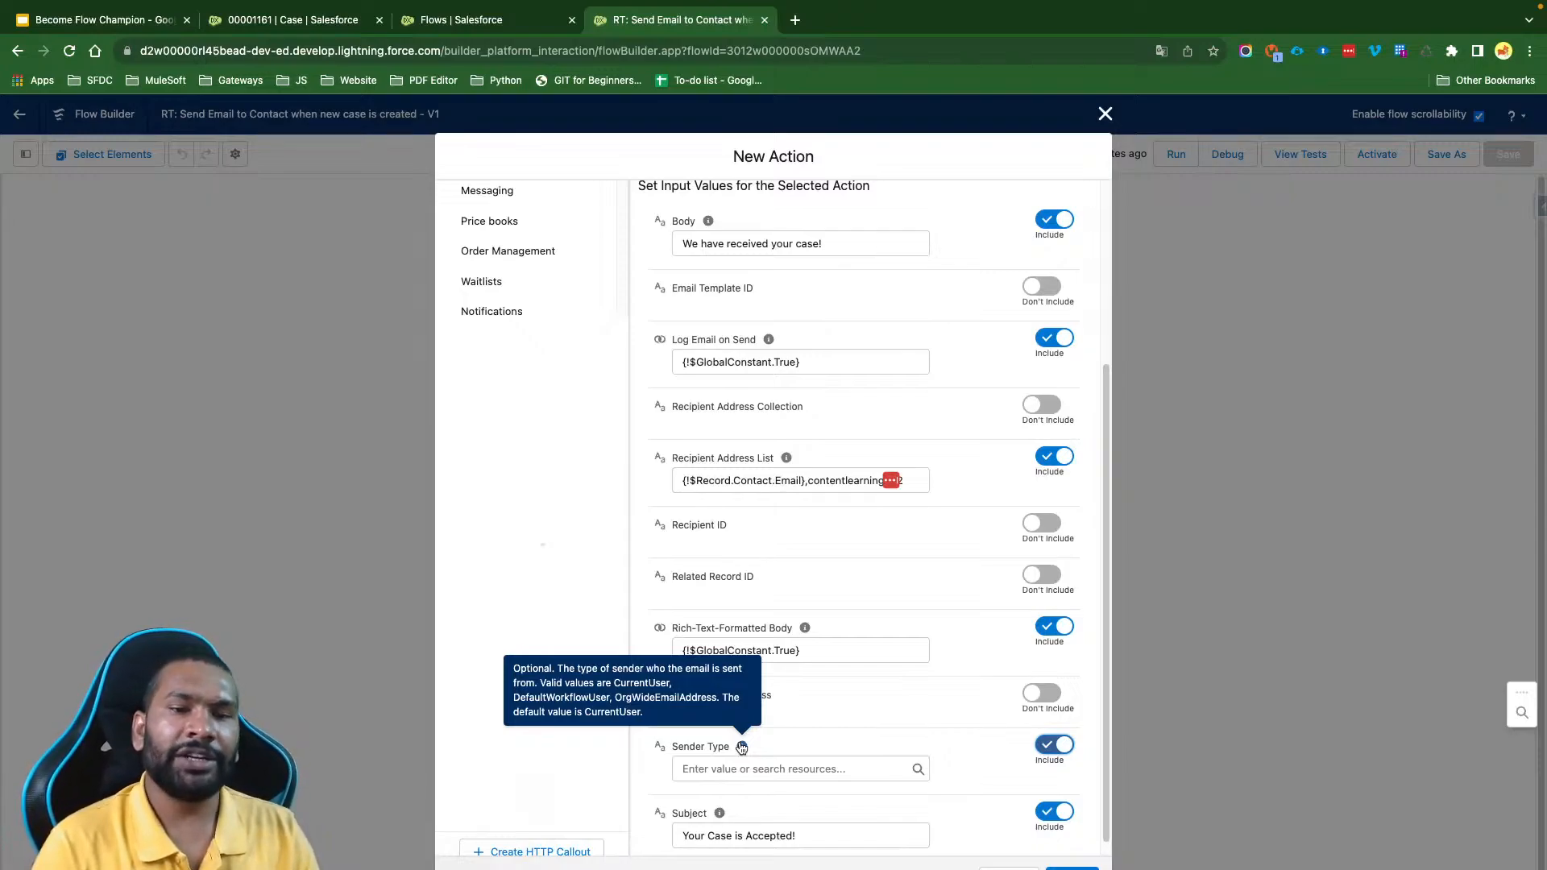
{"action": "left_click", "coordinate": [1047, 745]}
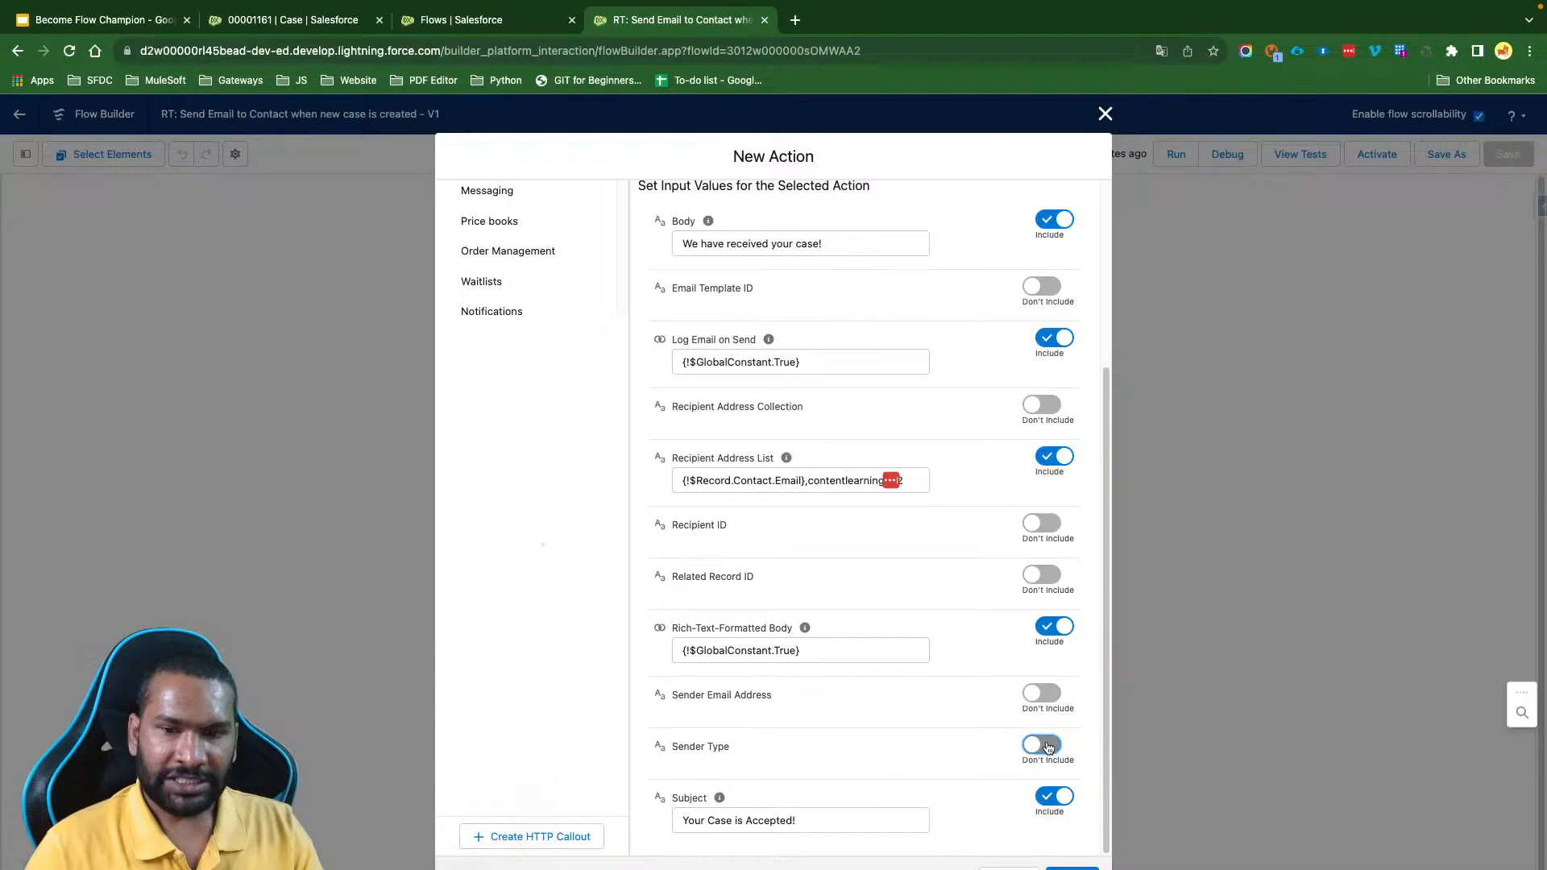
{"action": "left_click", "coordinate": [1047, 694]}
{"action": "mouse_move", "coordinate": [784, 698]}
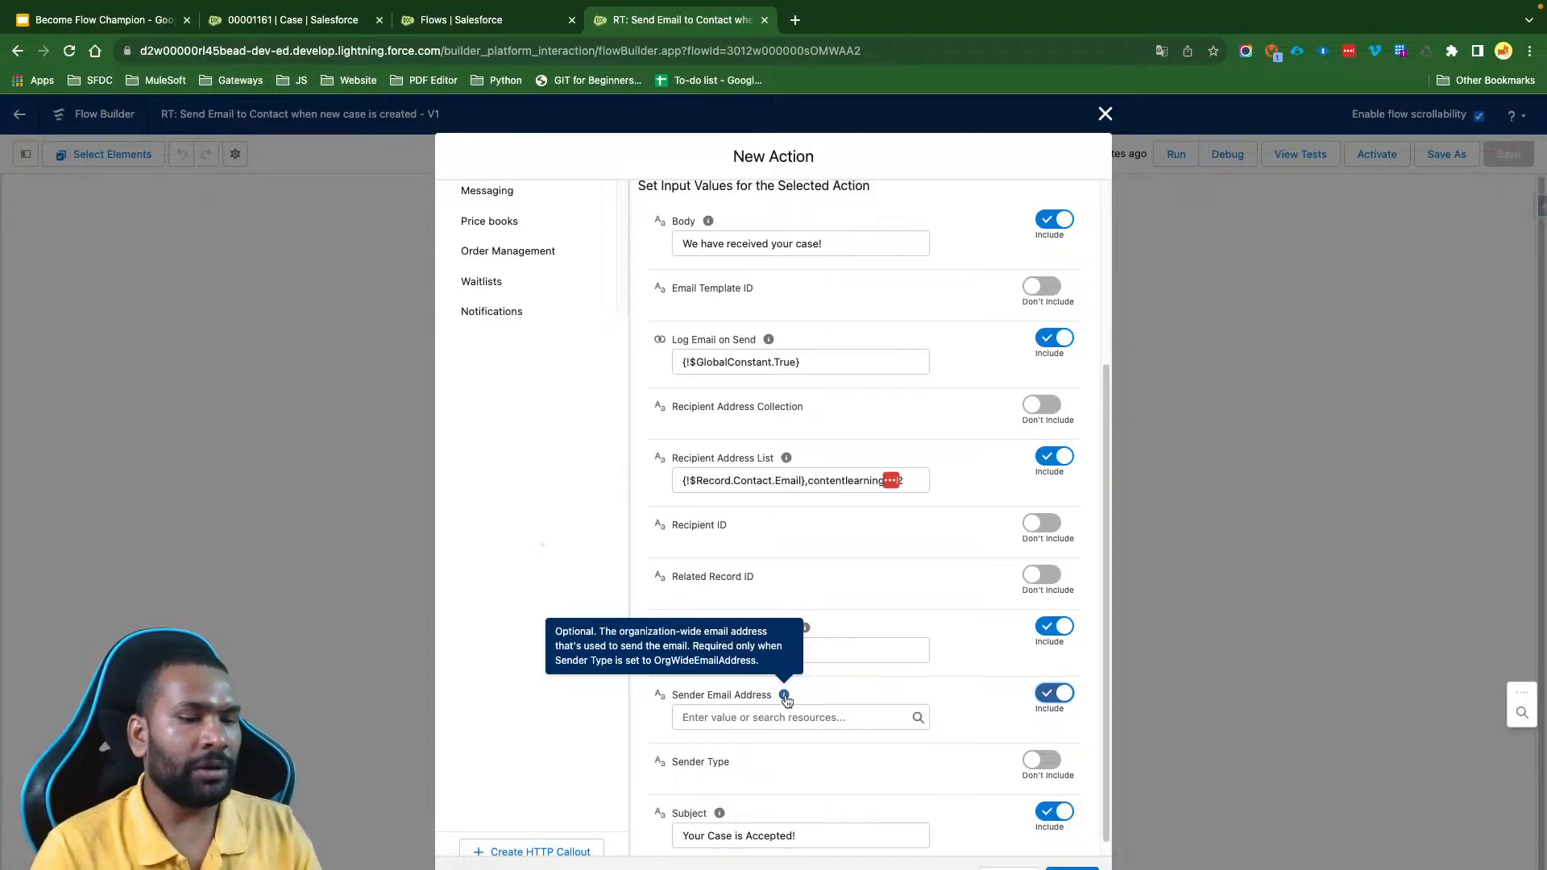
{"action": "left_click", "coordinate": [1047, 694]}
- Check over the Send Email action's settings, add the action to the flow, and save the flow
{"action": "scroll", "coordinate": [940, 414], "scroll_direction": "up", "scroll_amount": 3}
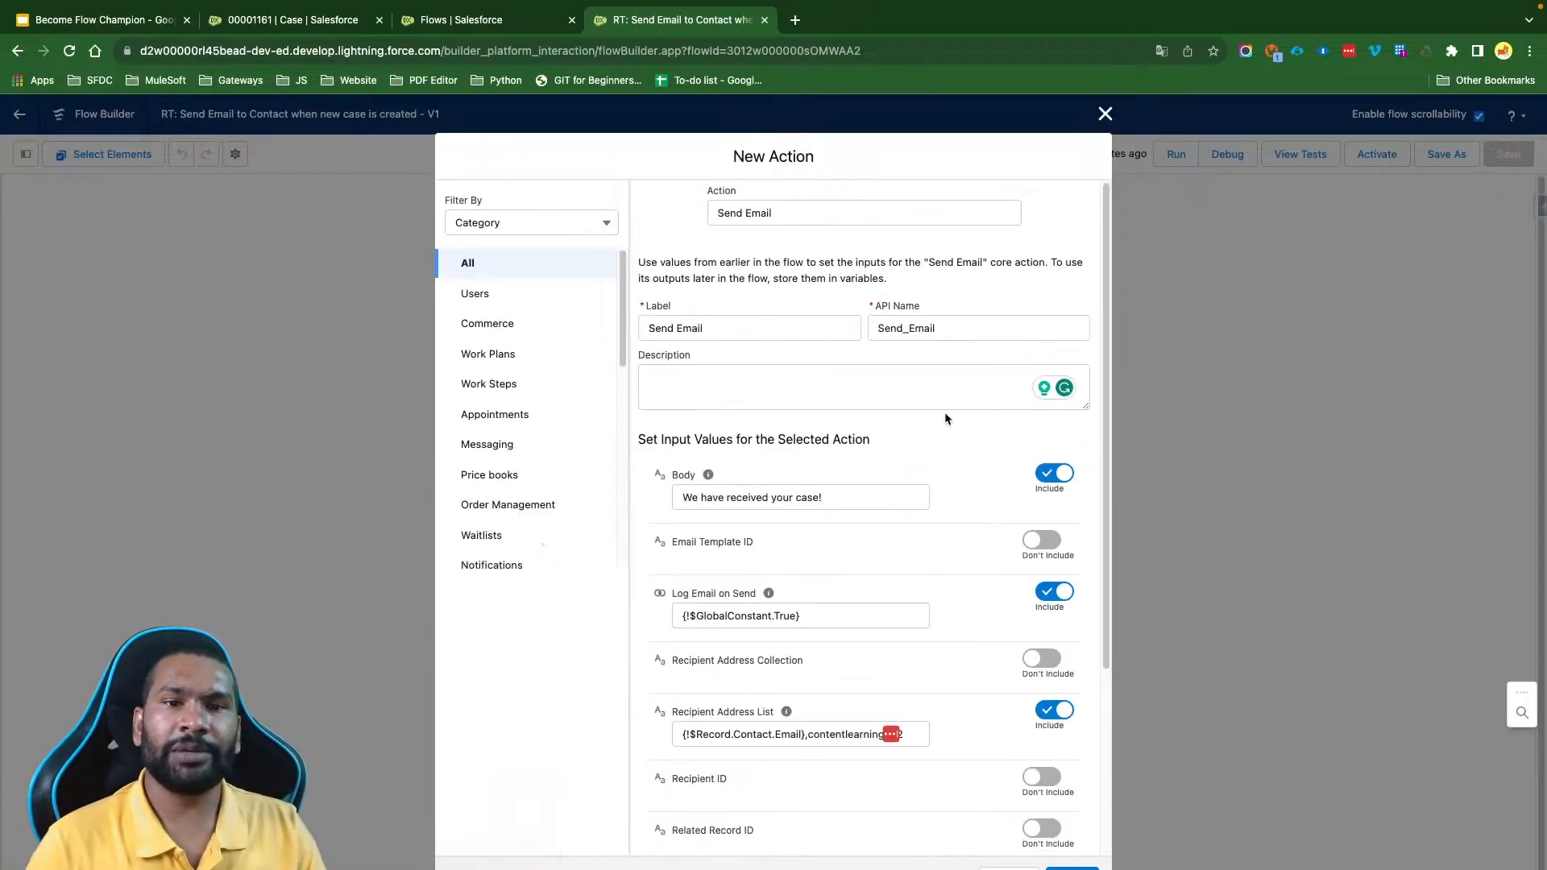
{"action": "scroll", "coordinate": [936, 432], "scroll_direction": "down", "scroll_amount": 3}
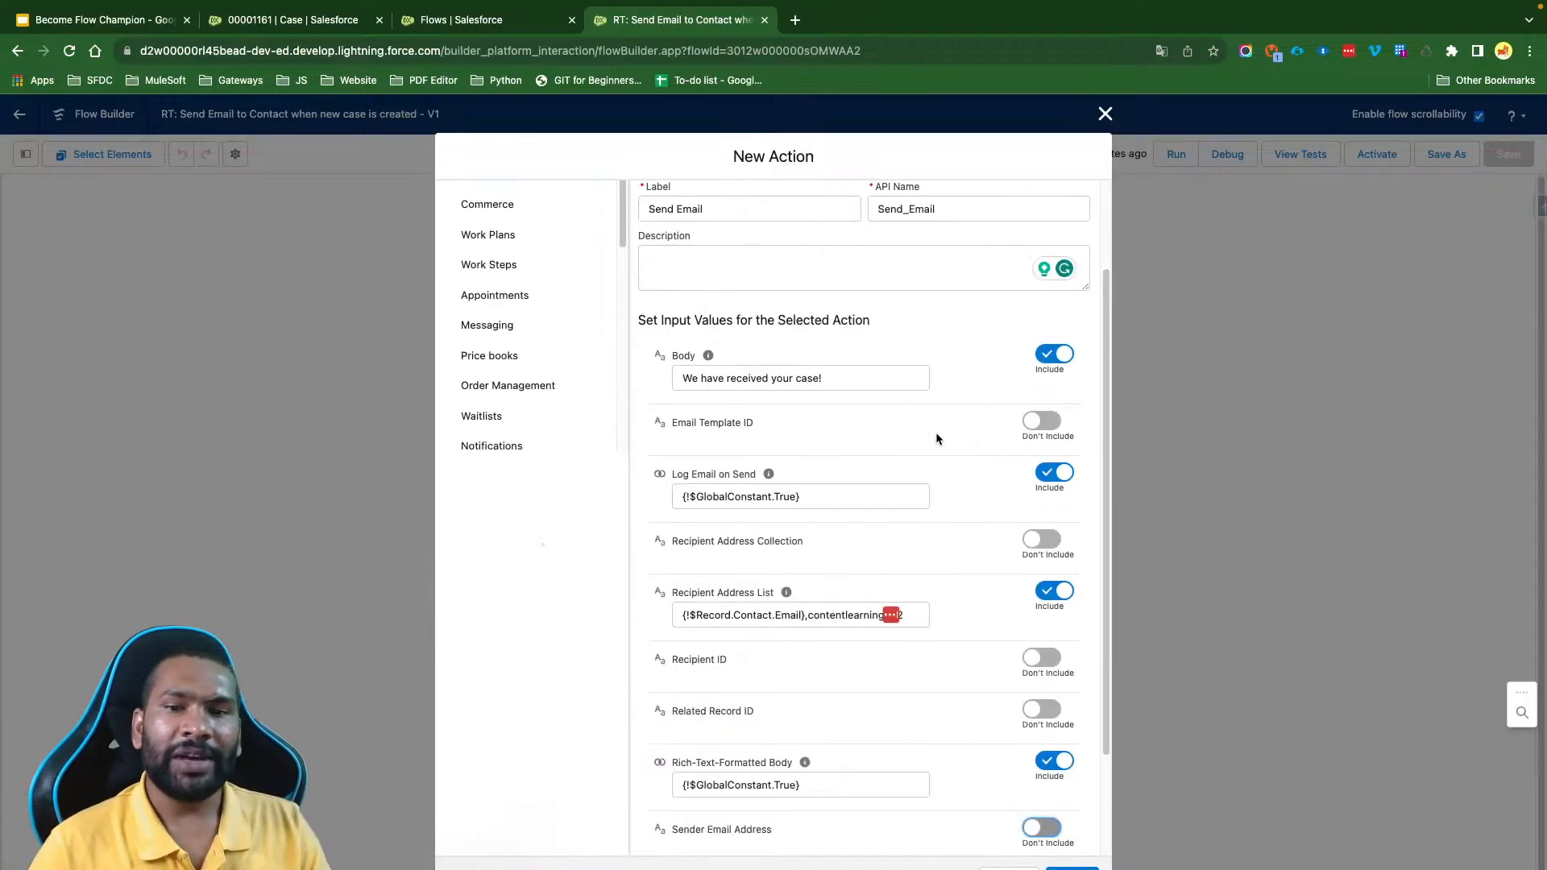
{"action": "scroll", "coordinate": [932, 436], "scroll_direction": "up", "scroll_amount": 3}
{"action": "left_click_drag", "start_coordinate": [780, 212], "coordinate": [666, 215]}
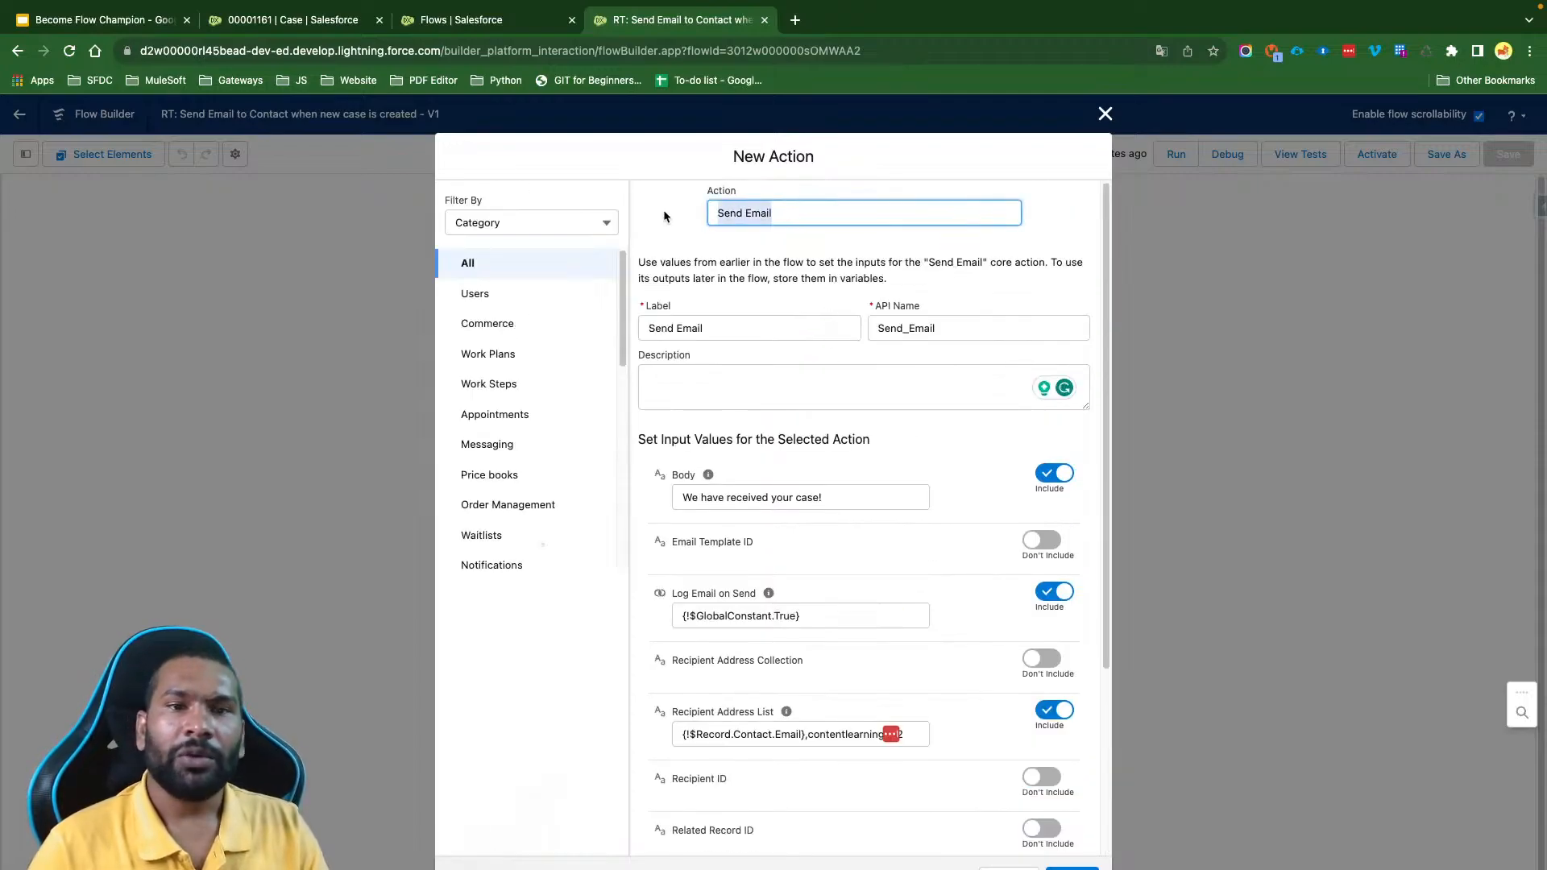
{"action": "left_click", "coordinate": [759, 290]}
{"action": "scroll", "coordinate": [875, 453], "scroll_direction": "down", "scroll_amount": 3}
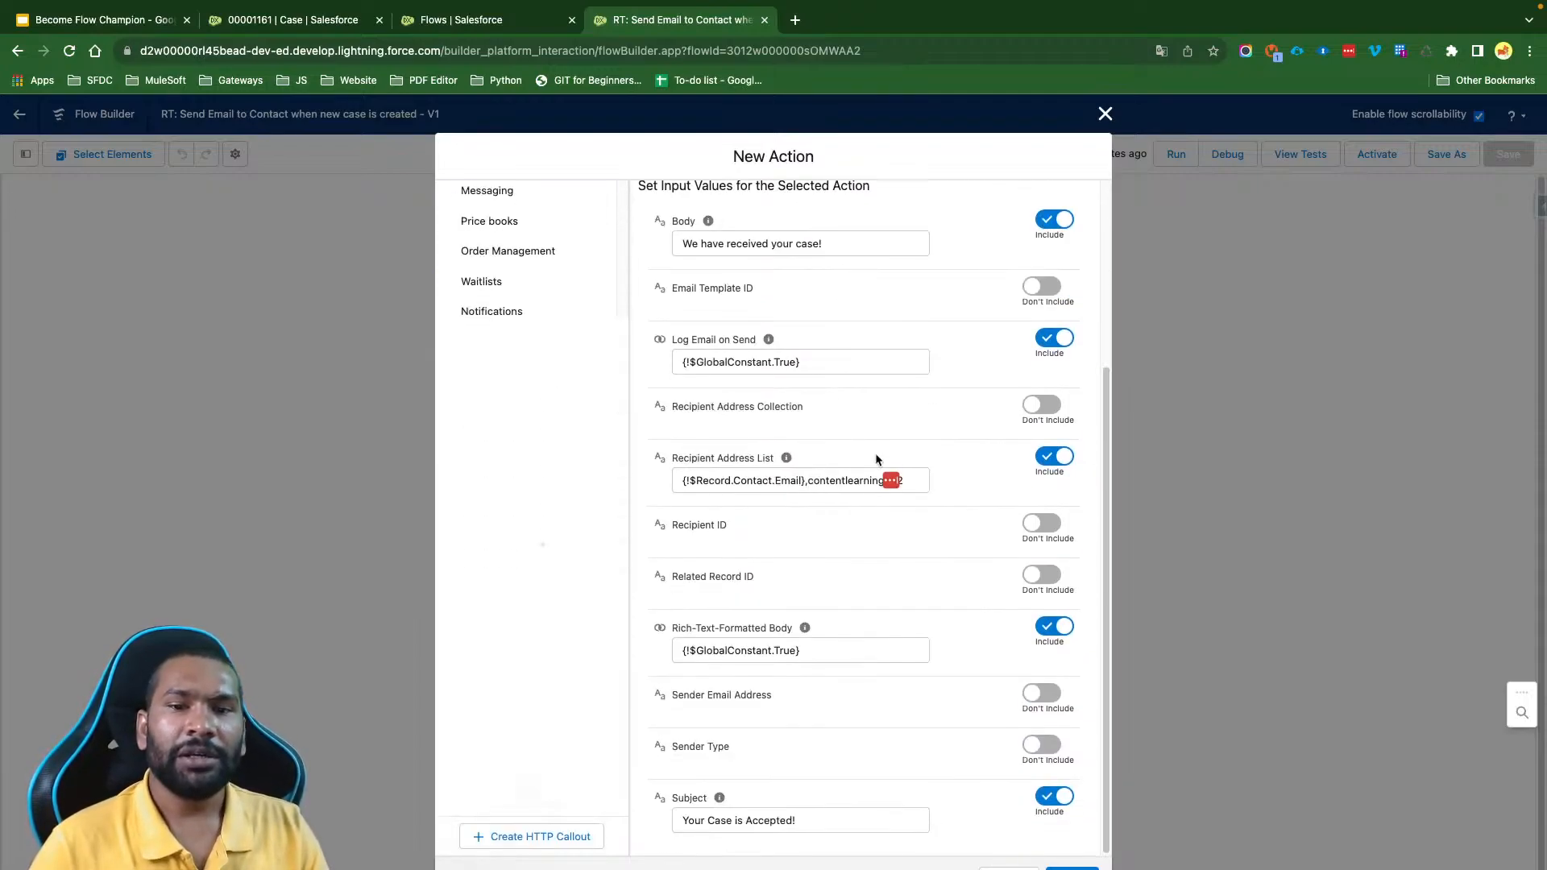
{"action": "left_click", "coordinate": [1072, 868]}
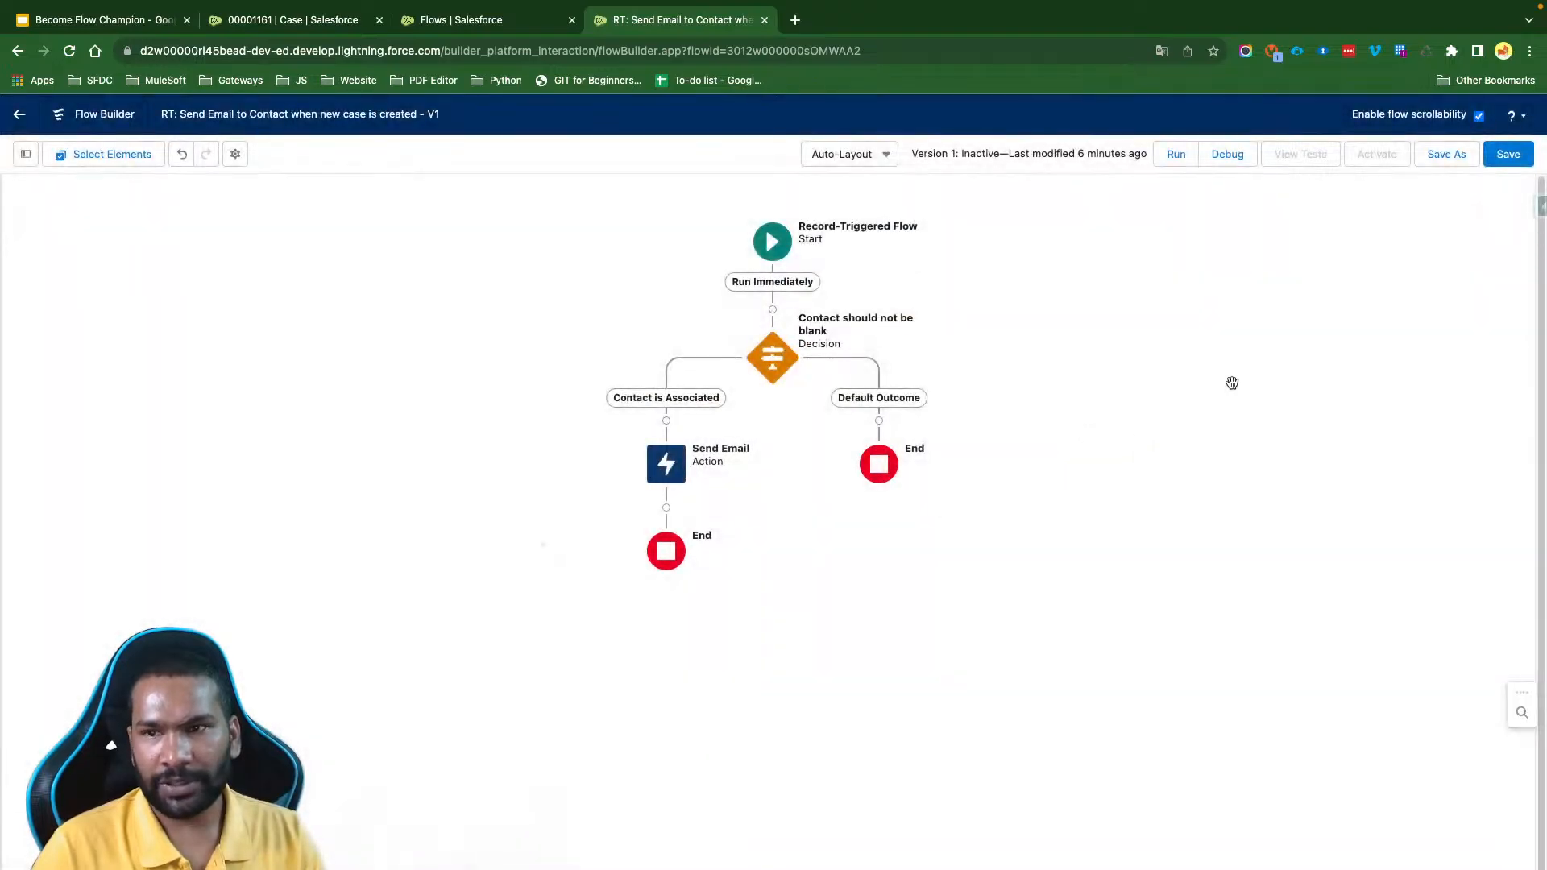
{"action": "left_click", "coordinate": [1509, 154]}
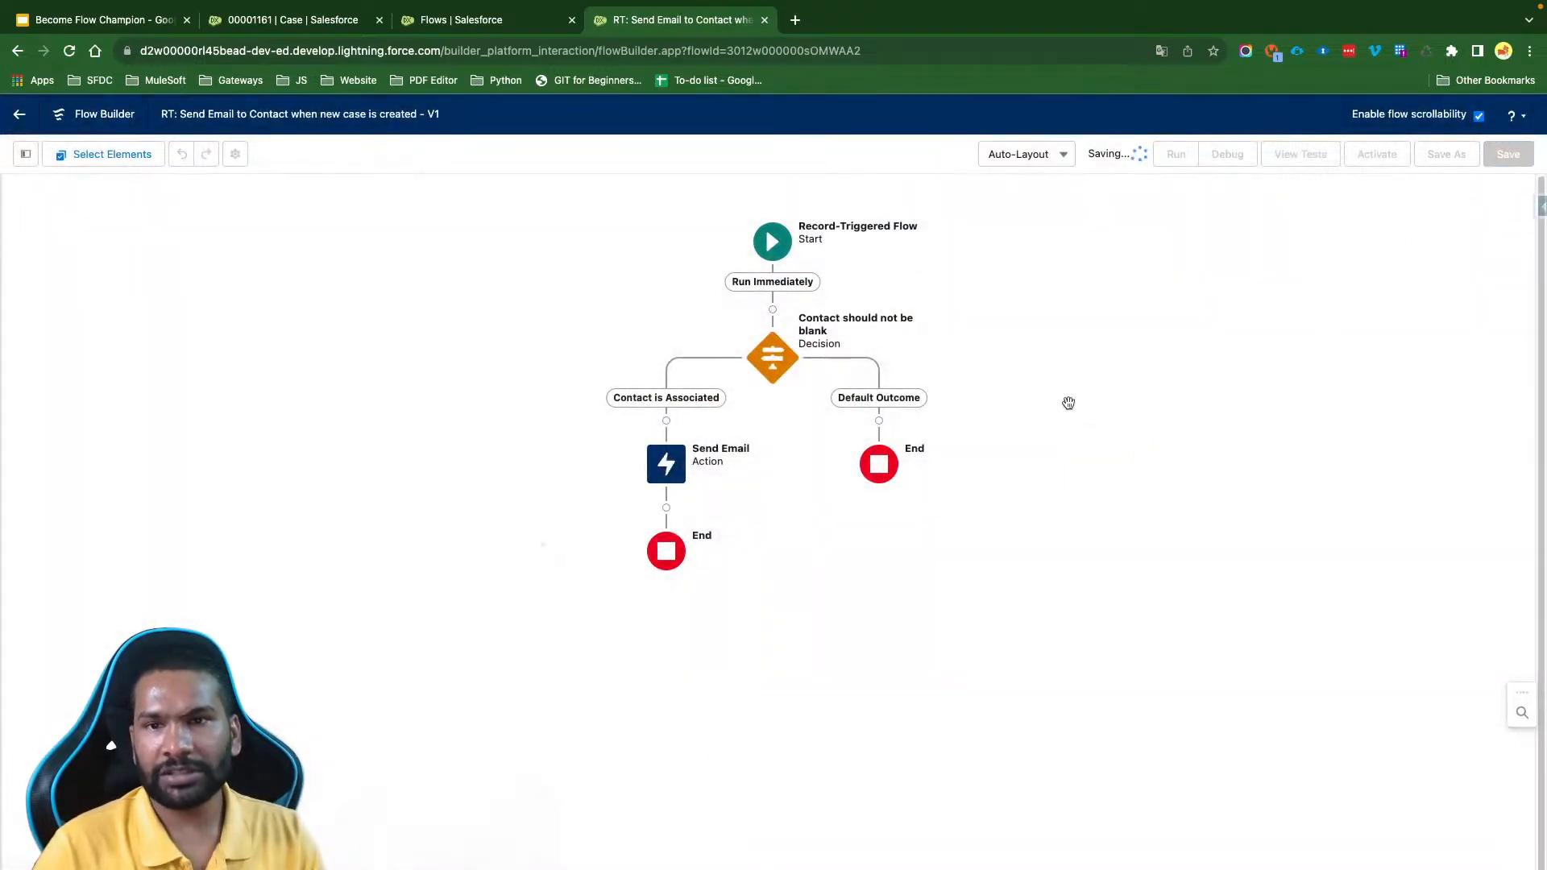
{"action": "left_click", "coordinate": [1279, 204]}
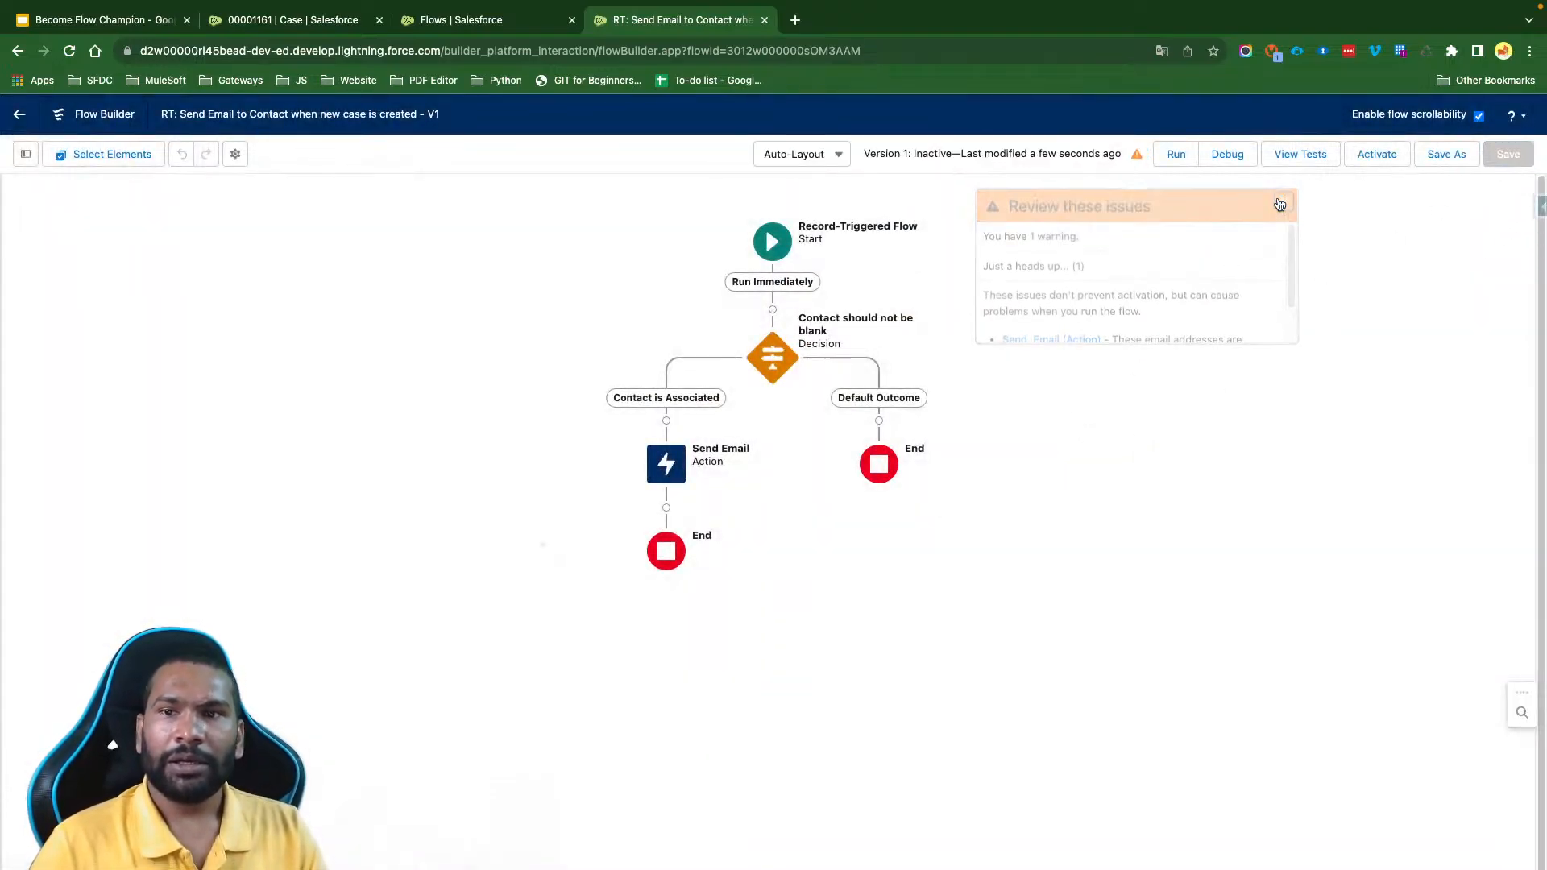
- Add a fault path to the Send Email action and place a subflow on it referencing "Auto: Log Error Message on System Event Obejct"
{"action": "left_click", "coordinate": [666, 464]}
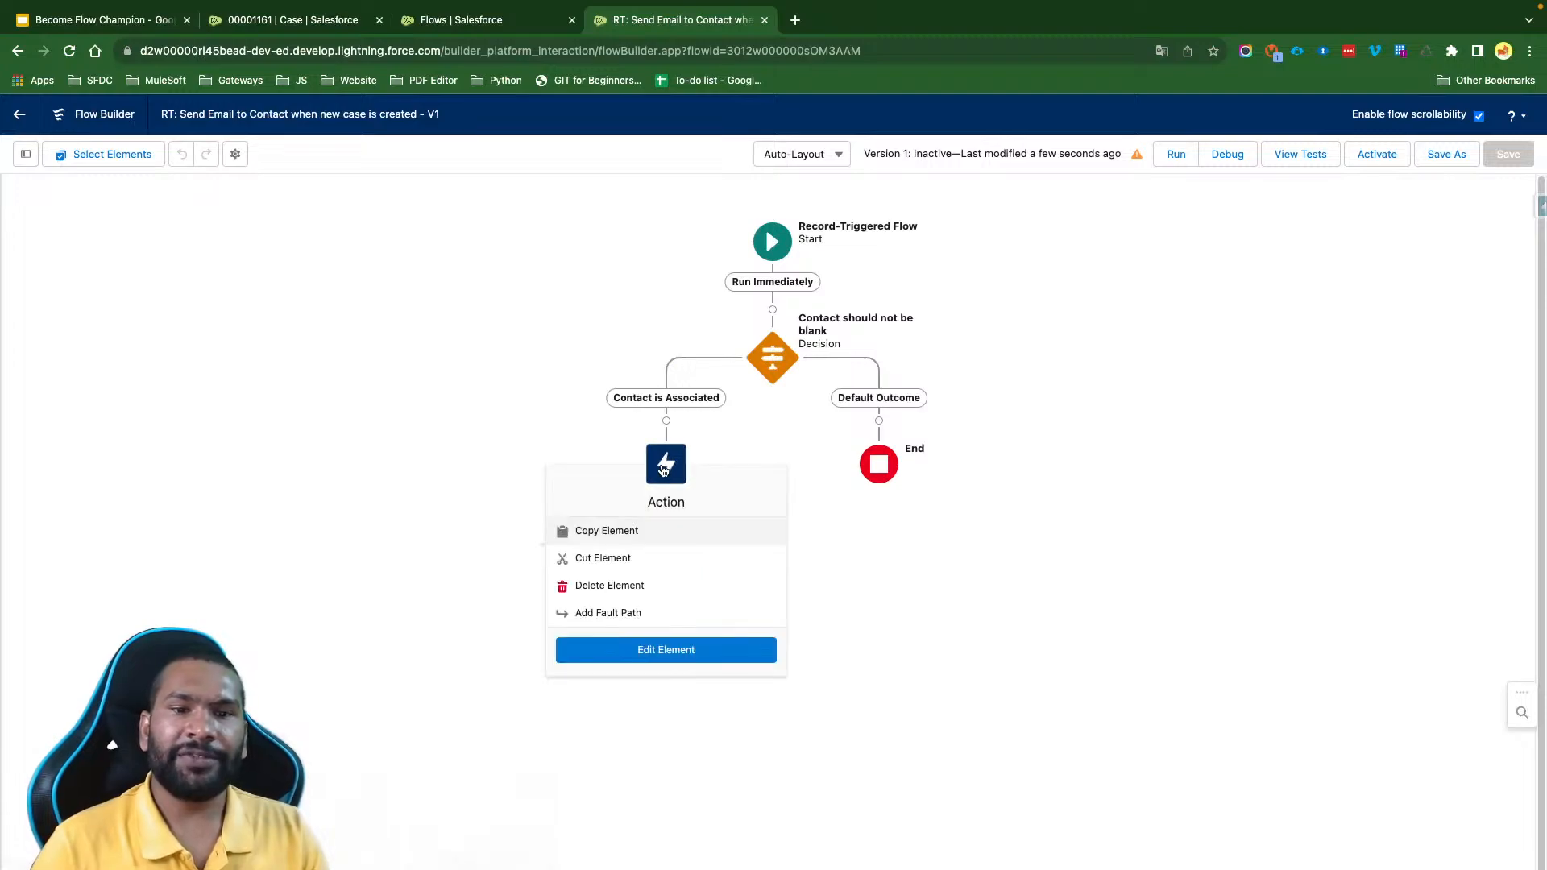
{"action": "left_click", "coordinate": [613, 614]}
{"action": "left_click", "coordinate": [772, 508]}
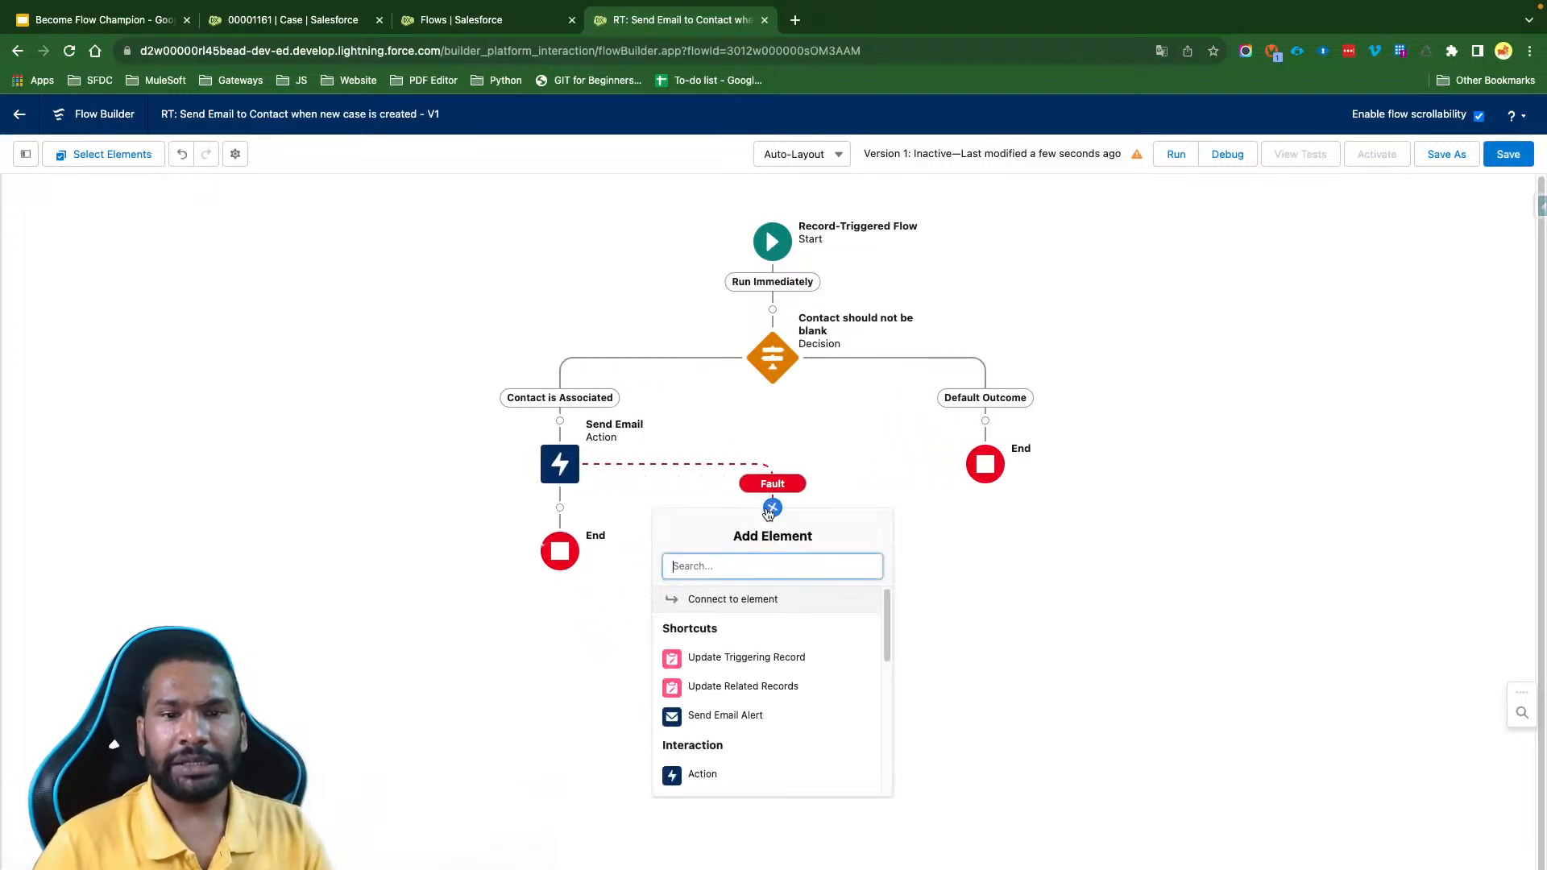
{"action": "scroll", "coordinate": [730, 735], "scroll_direction": "down", "scroll_amount": 2}
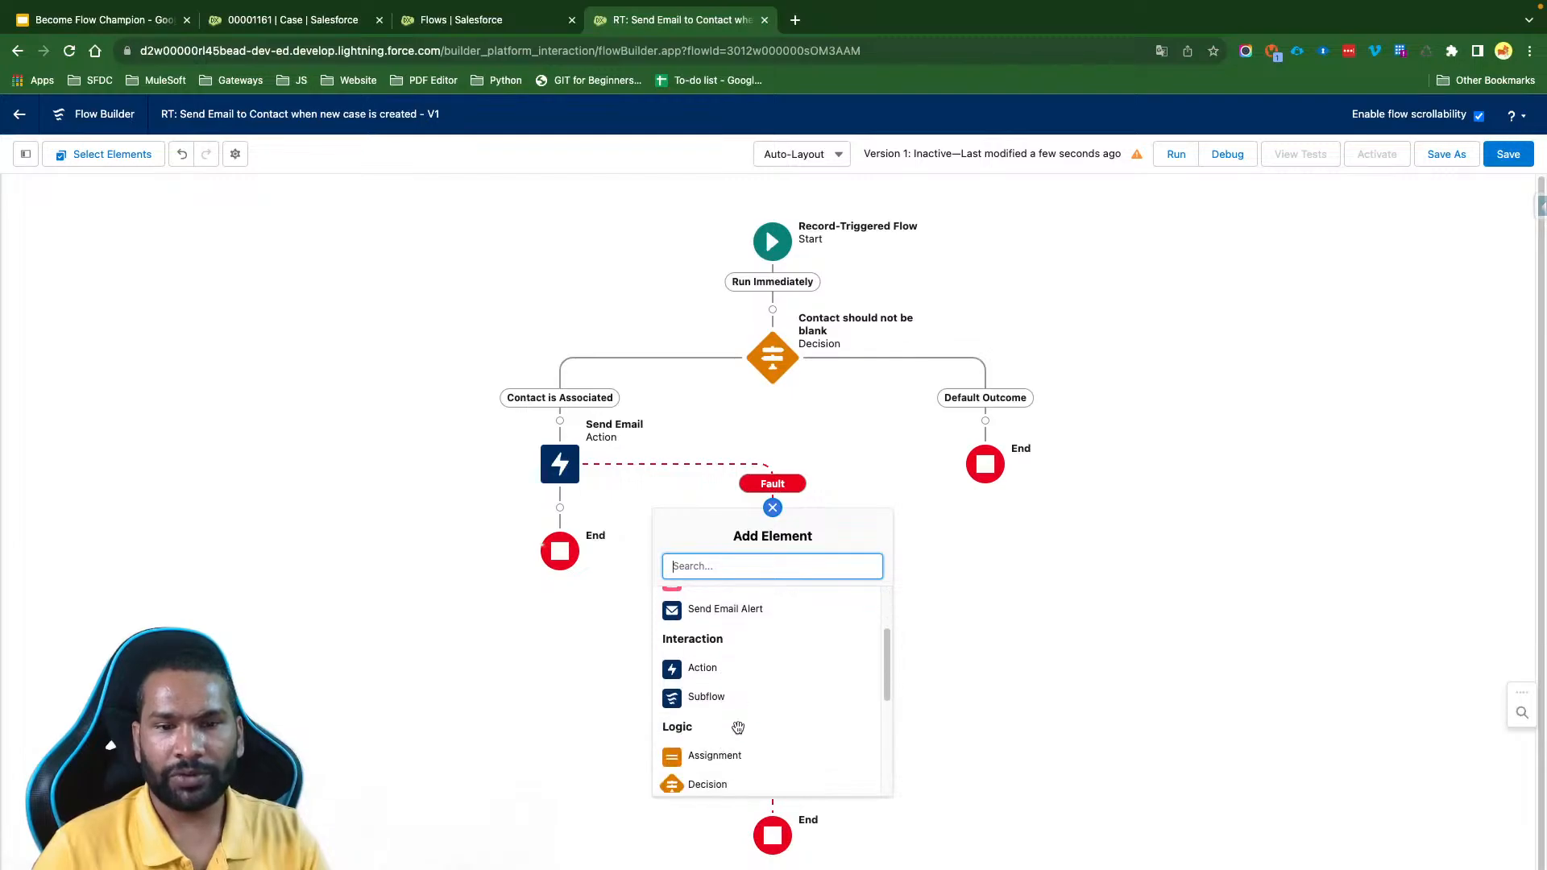
{"action": "left_click", "coordinate": [706, 697]}
{"action": "left_click", "coordinate": [682, 419]}
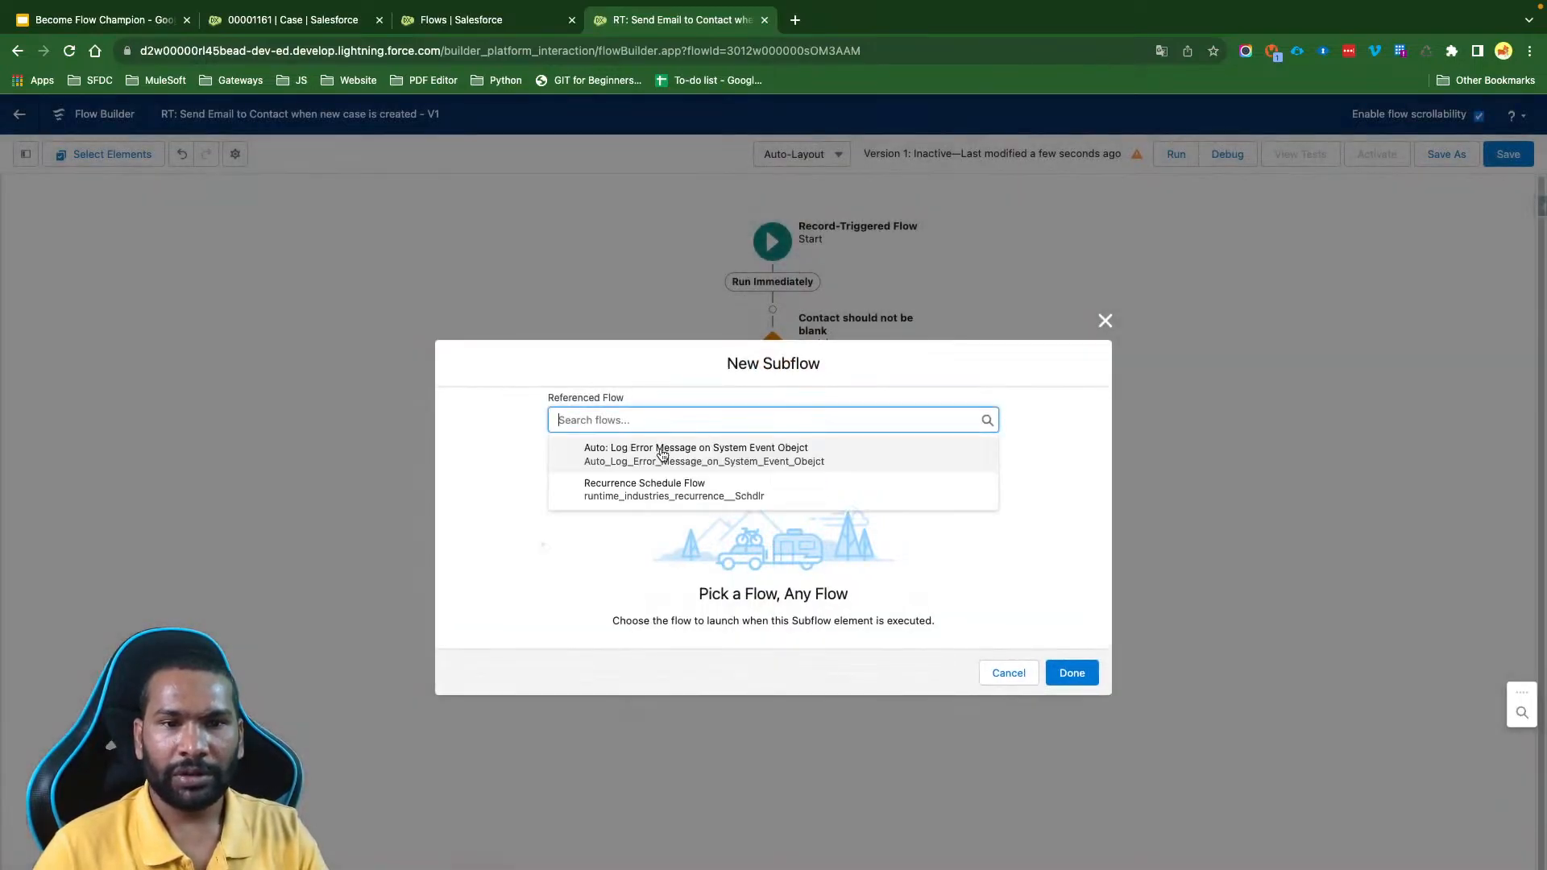
{"action": "left_click", "coordinate": [661, 455]}
- Label the subflow "Auto: Log Error Message on System Event Object" and add it without including any input values
{"action": "left_click", "coordinate": [678, 215]}
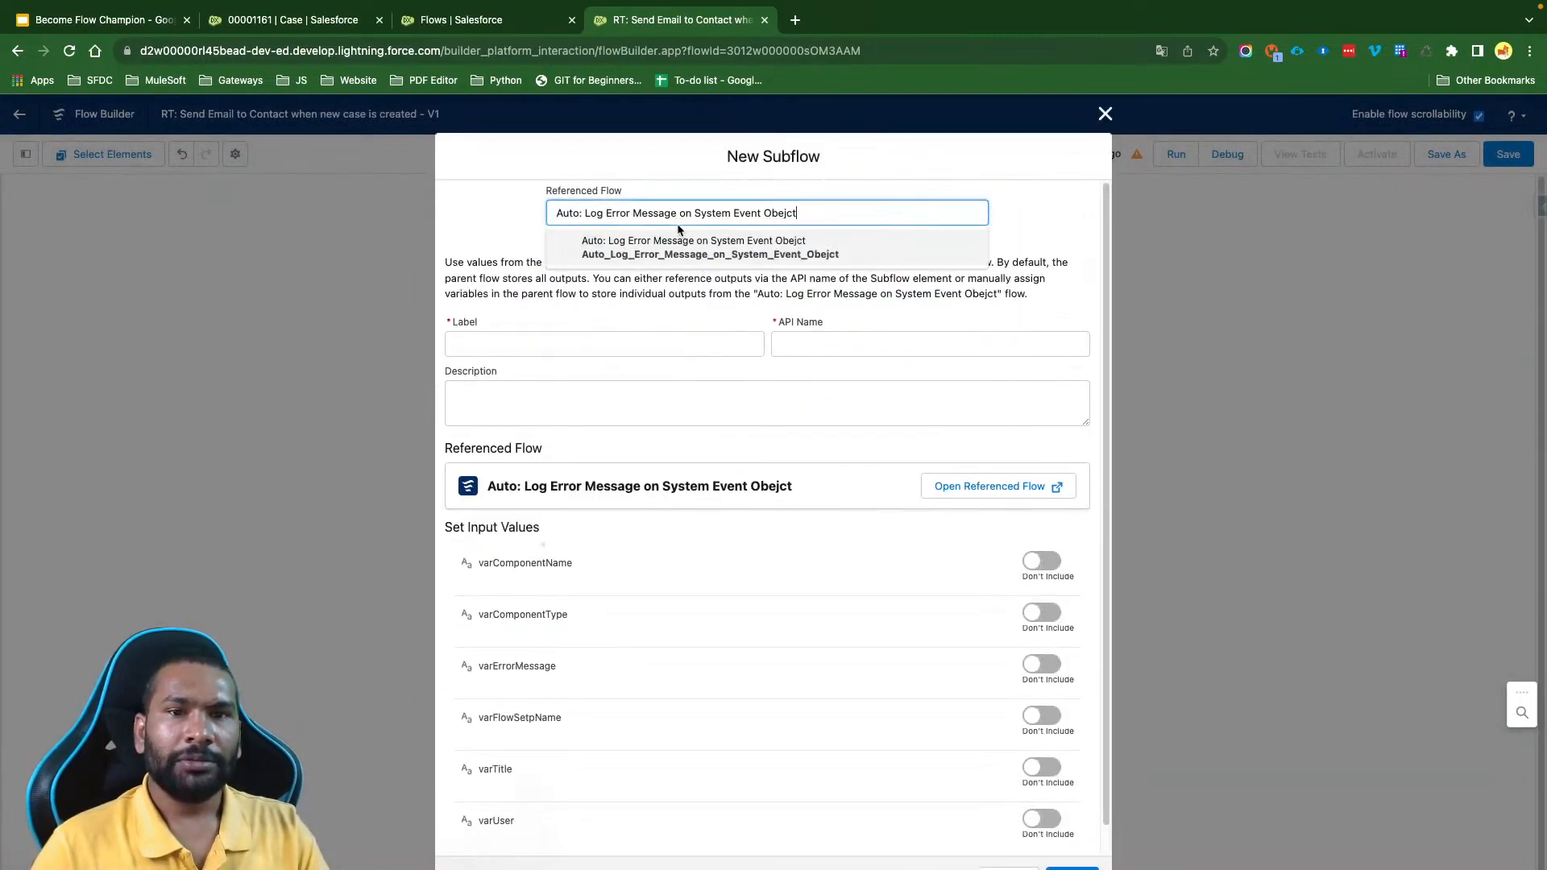
{"action": "triple_click", "coordinate": [657, 214]}
{"action": "key", "text": "ctrl+c"}
{"action": "left_click", "coordinate": [574, 345]}
{"action": "key", "text": "ctrl+v"}
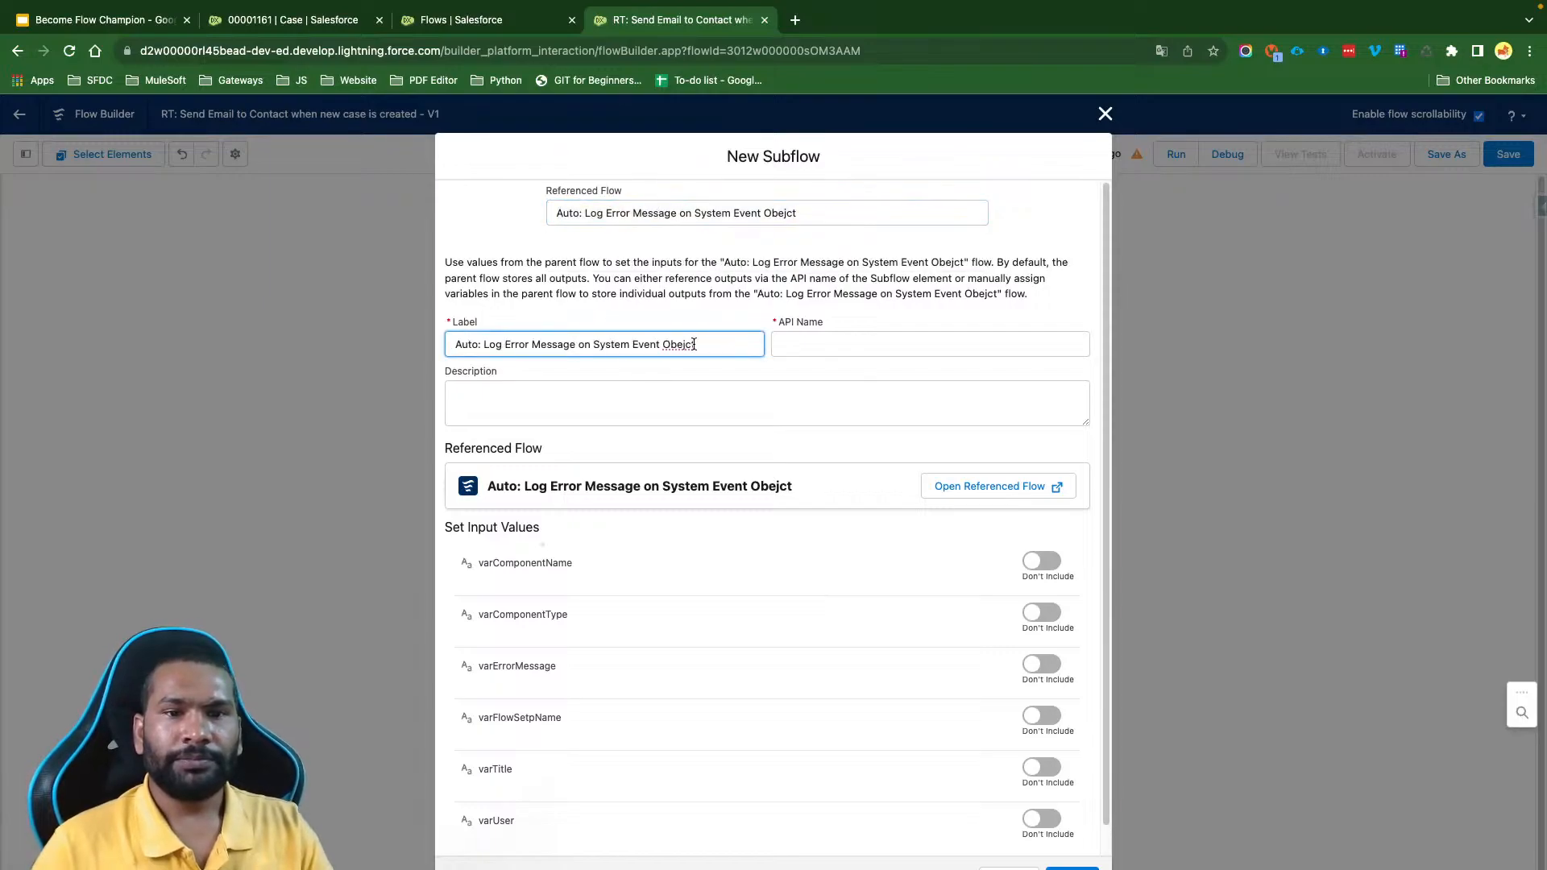
{"action": "key", "text": "Left"}
{"action": "key", "text": "Left"}
{"action": "key", "text": "Left"}
{"action": "key", "text": "BackSpace"}
{"action": "type", "text": "je"}
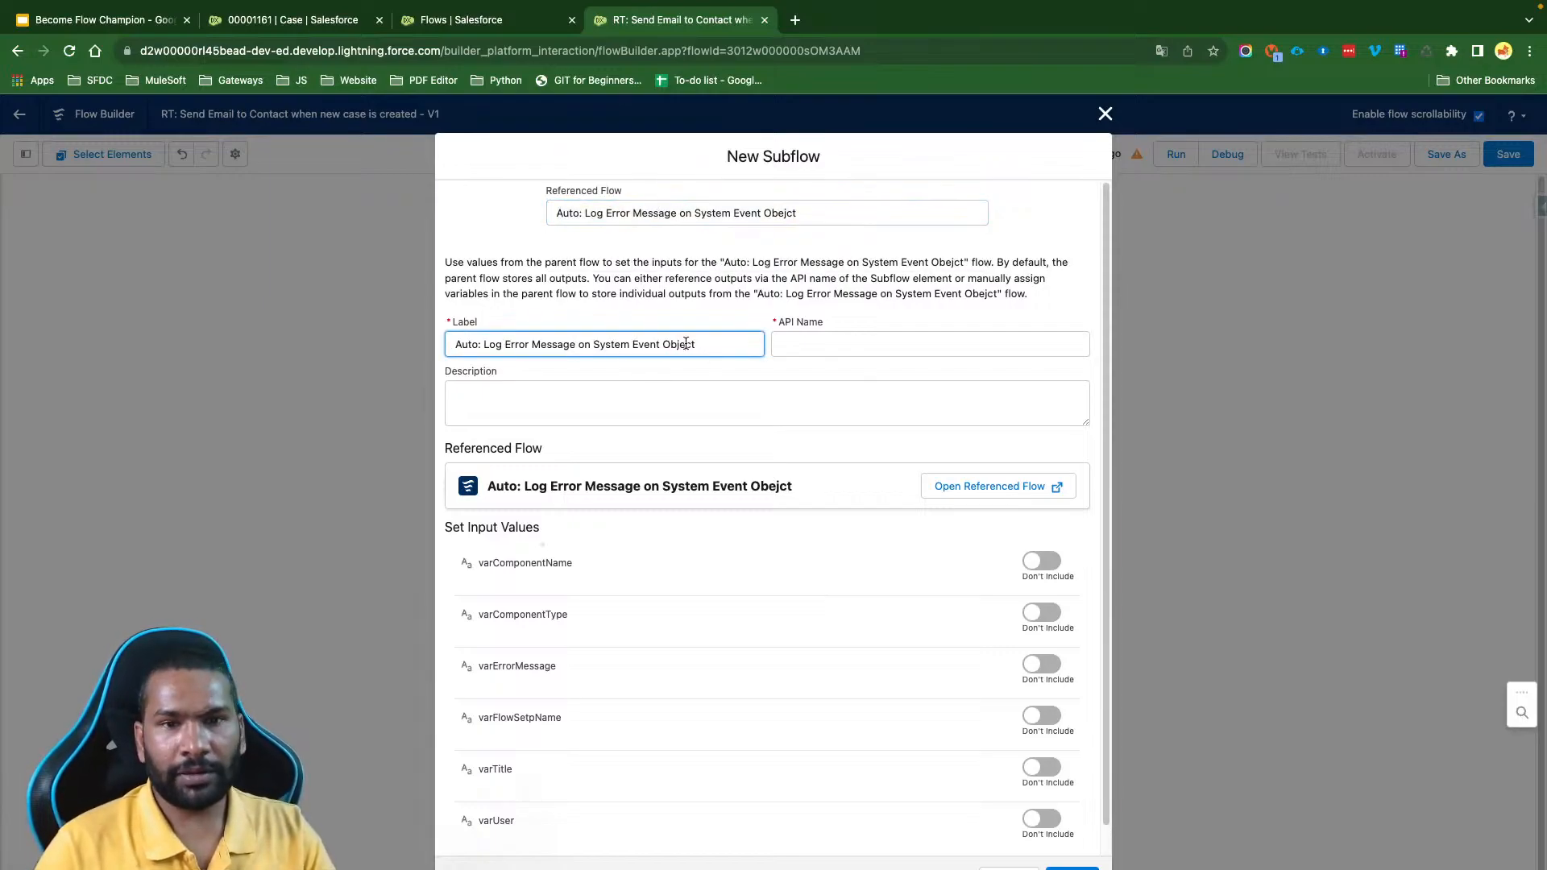
{"action": "left_click", "coordinate": [721, 403]}
{"action": "scroll", "coordinate": [935, 661], "scroll_direction": "down", "scroll_amount": 1}
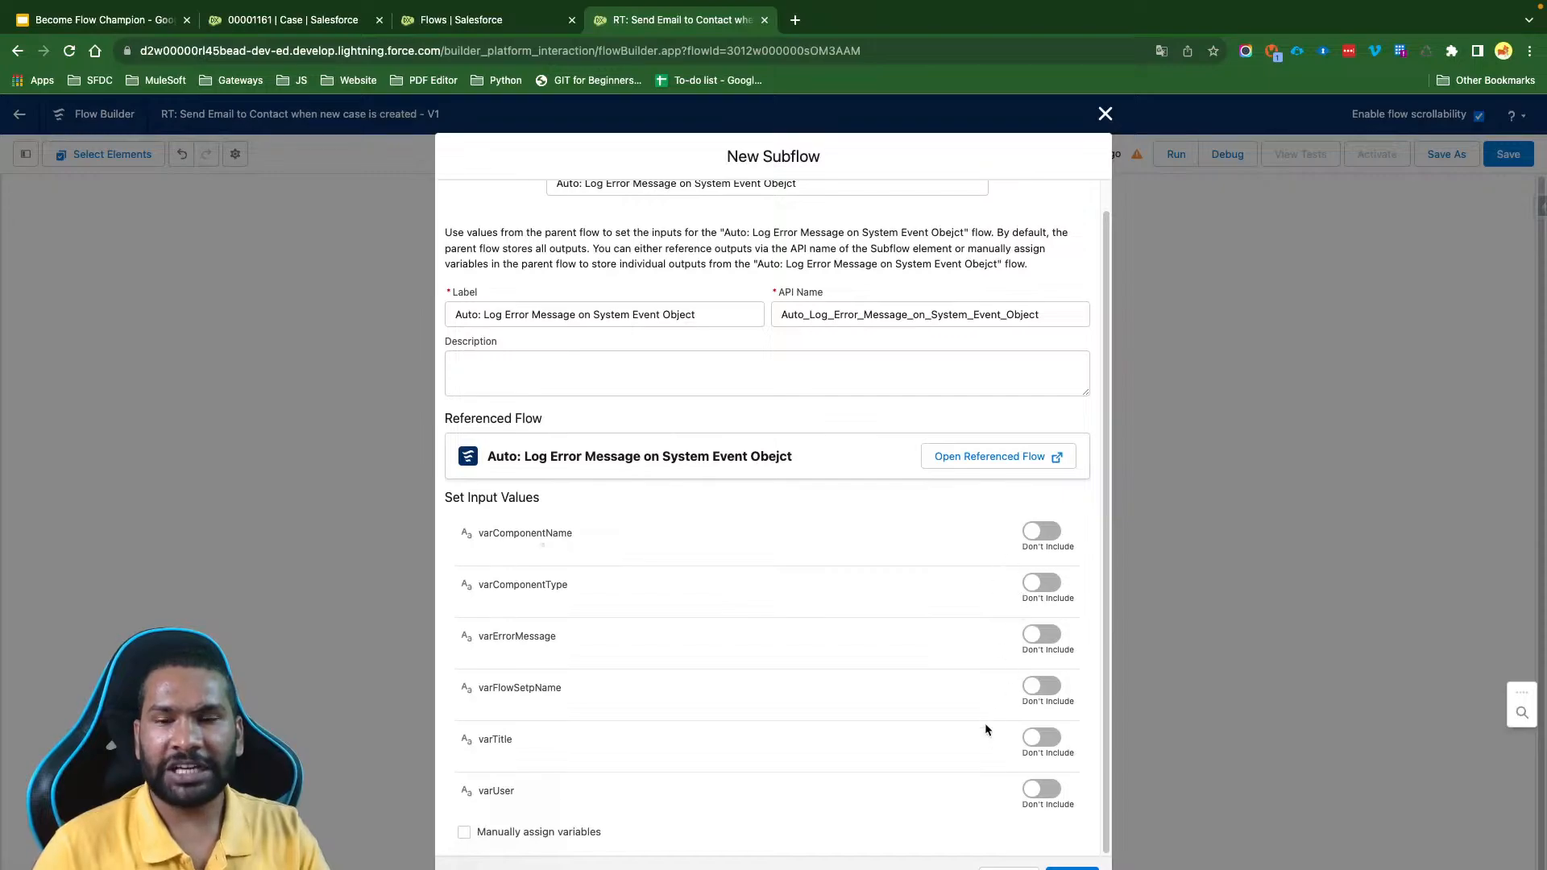
{"action": "left_click", "coordinate": [1072, 868]}
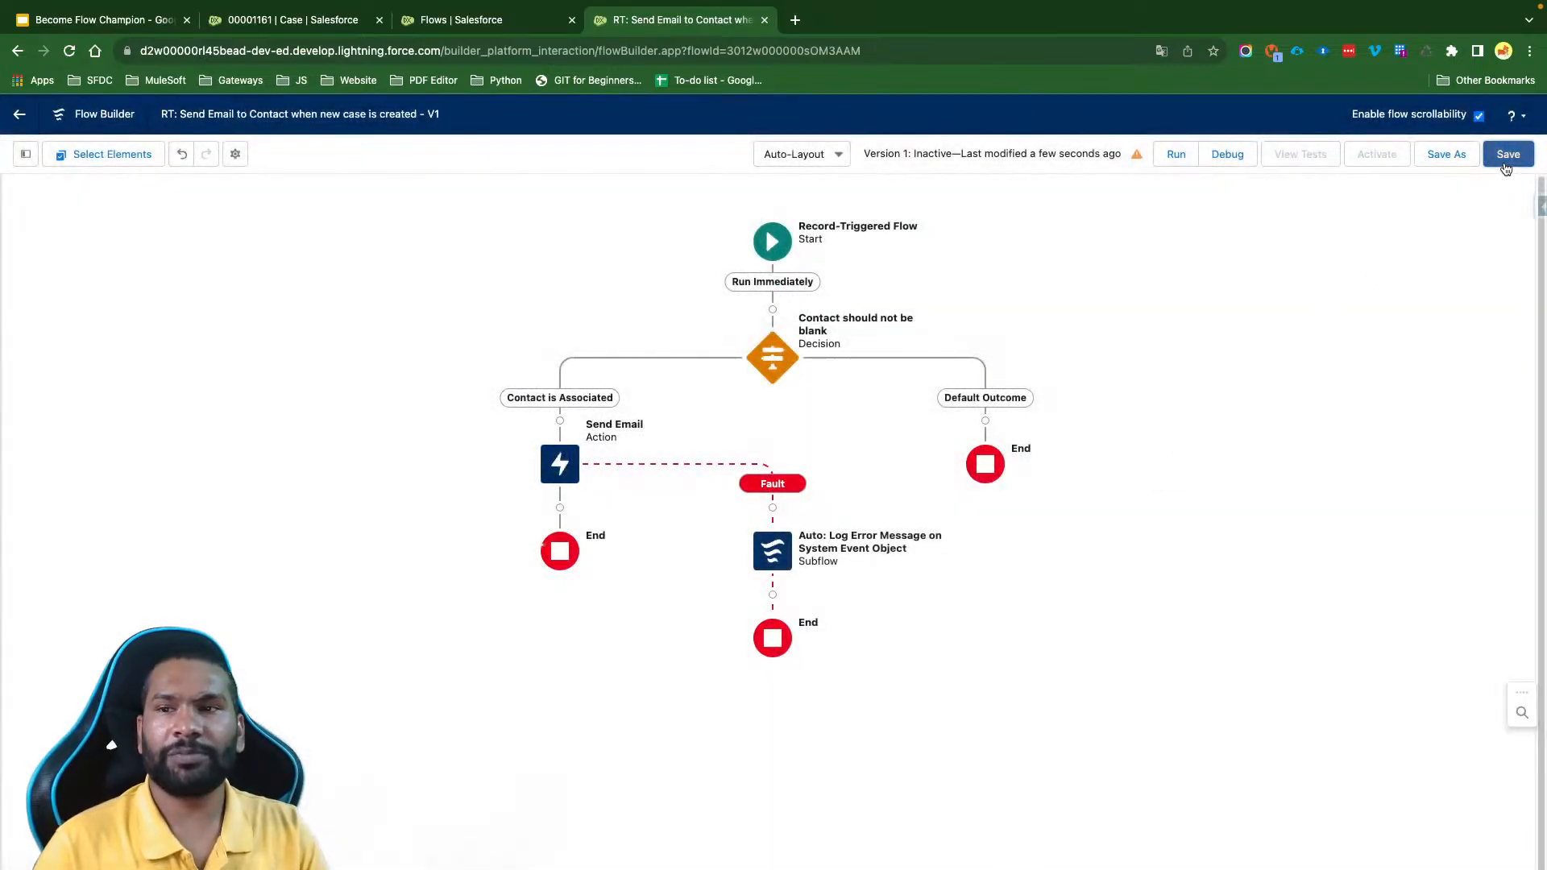
- Save the flow with the new fault-path subflow and review the issues listed for it
{"action": "left_click", "coordinate": [1507, 155]}
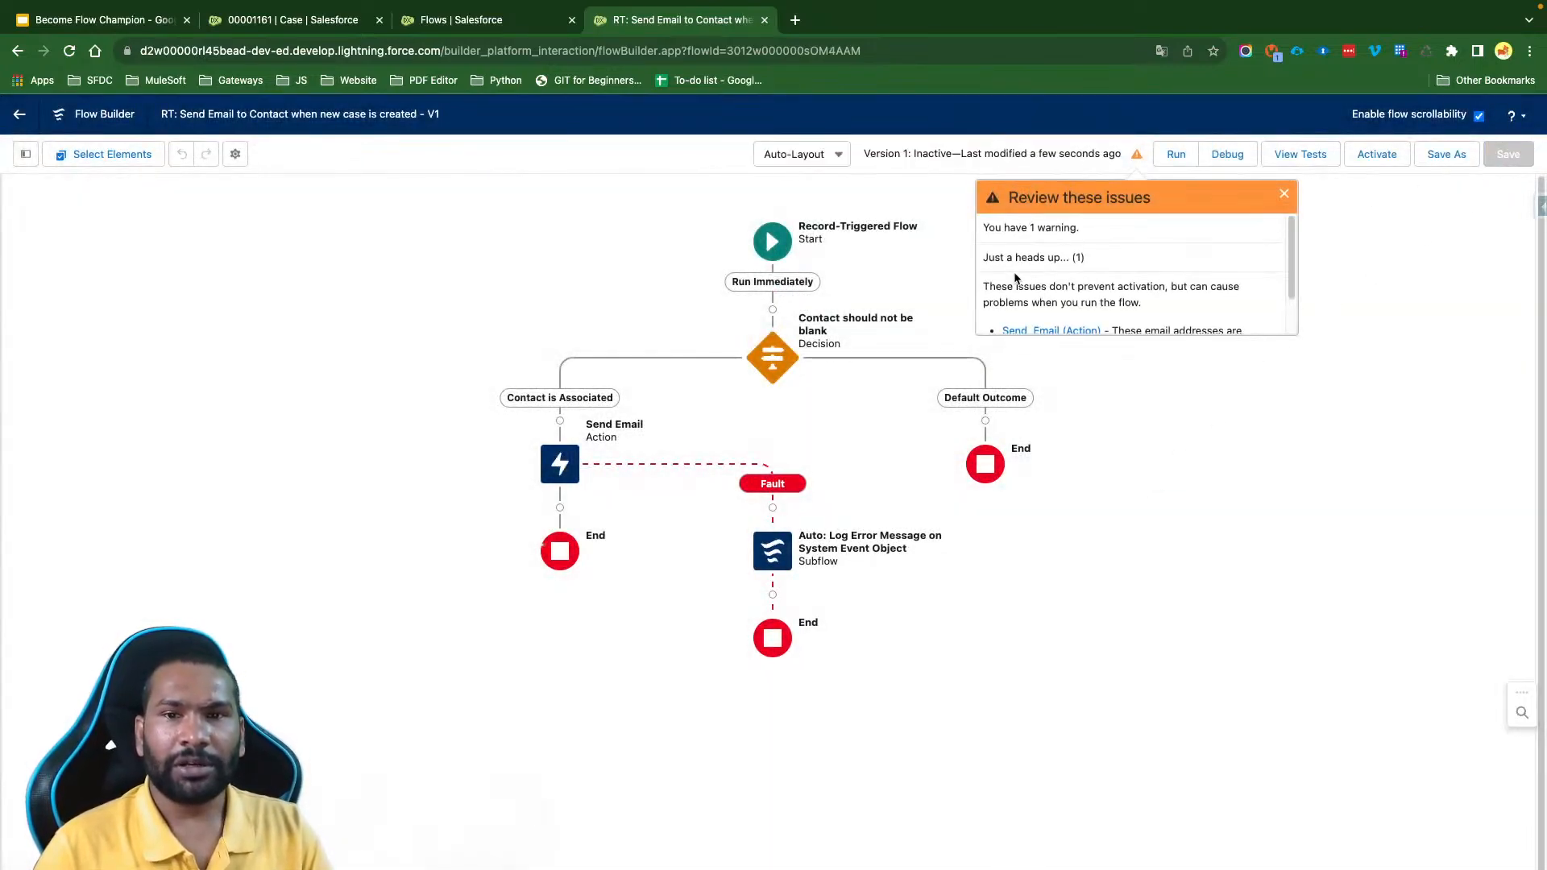
{"action": "scroll", "coordinate": [1087, 310], "scroll_direction": "down", "scroll_amount": 1}
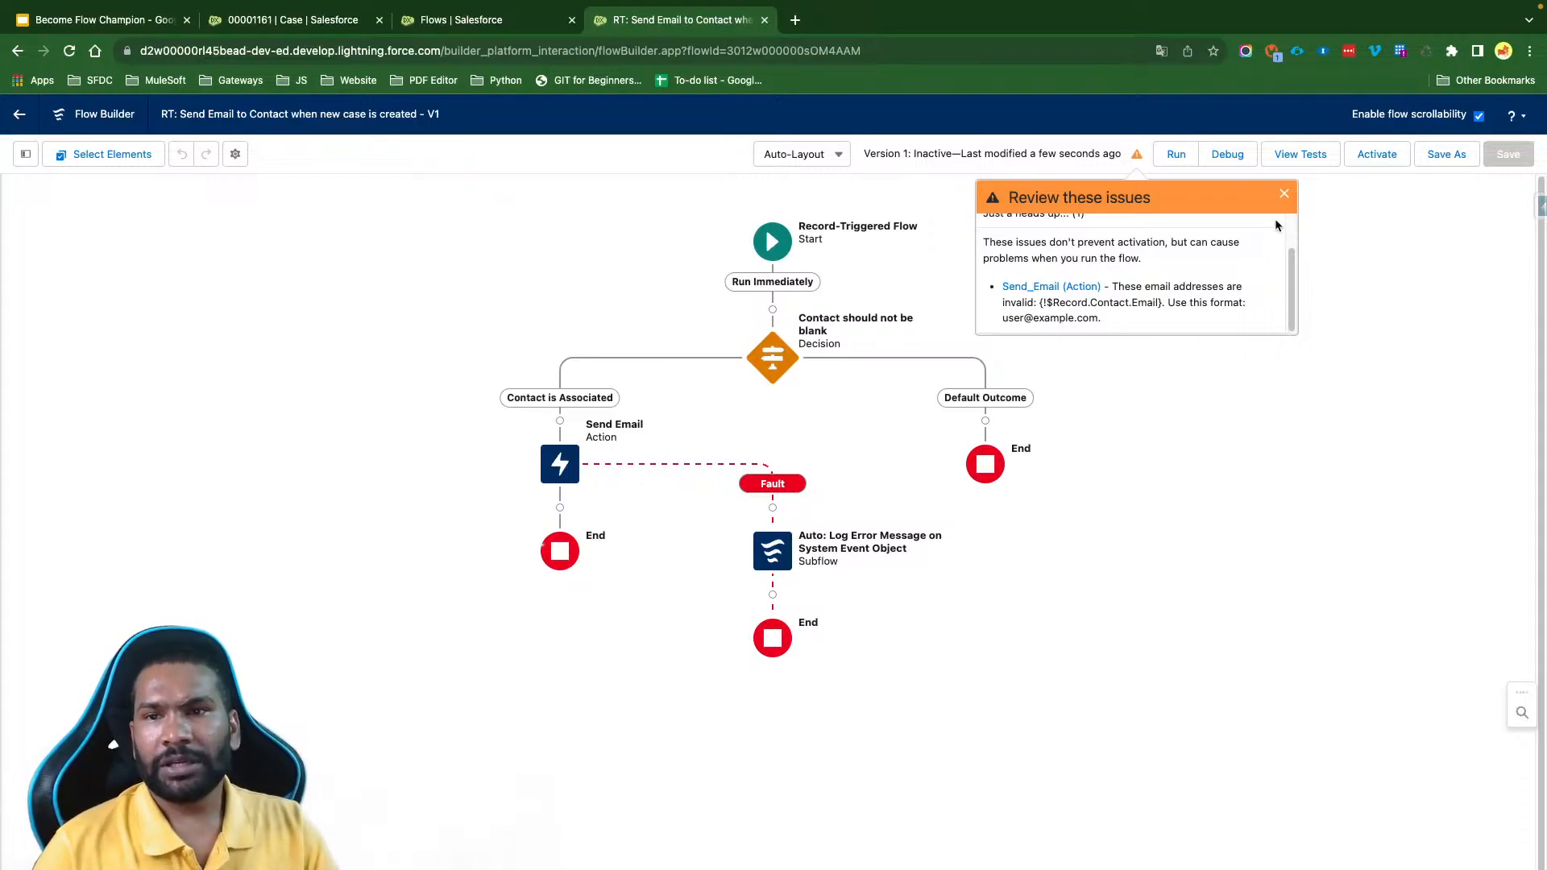
{"action": "left_click", "coordinate": [1283, 194]}
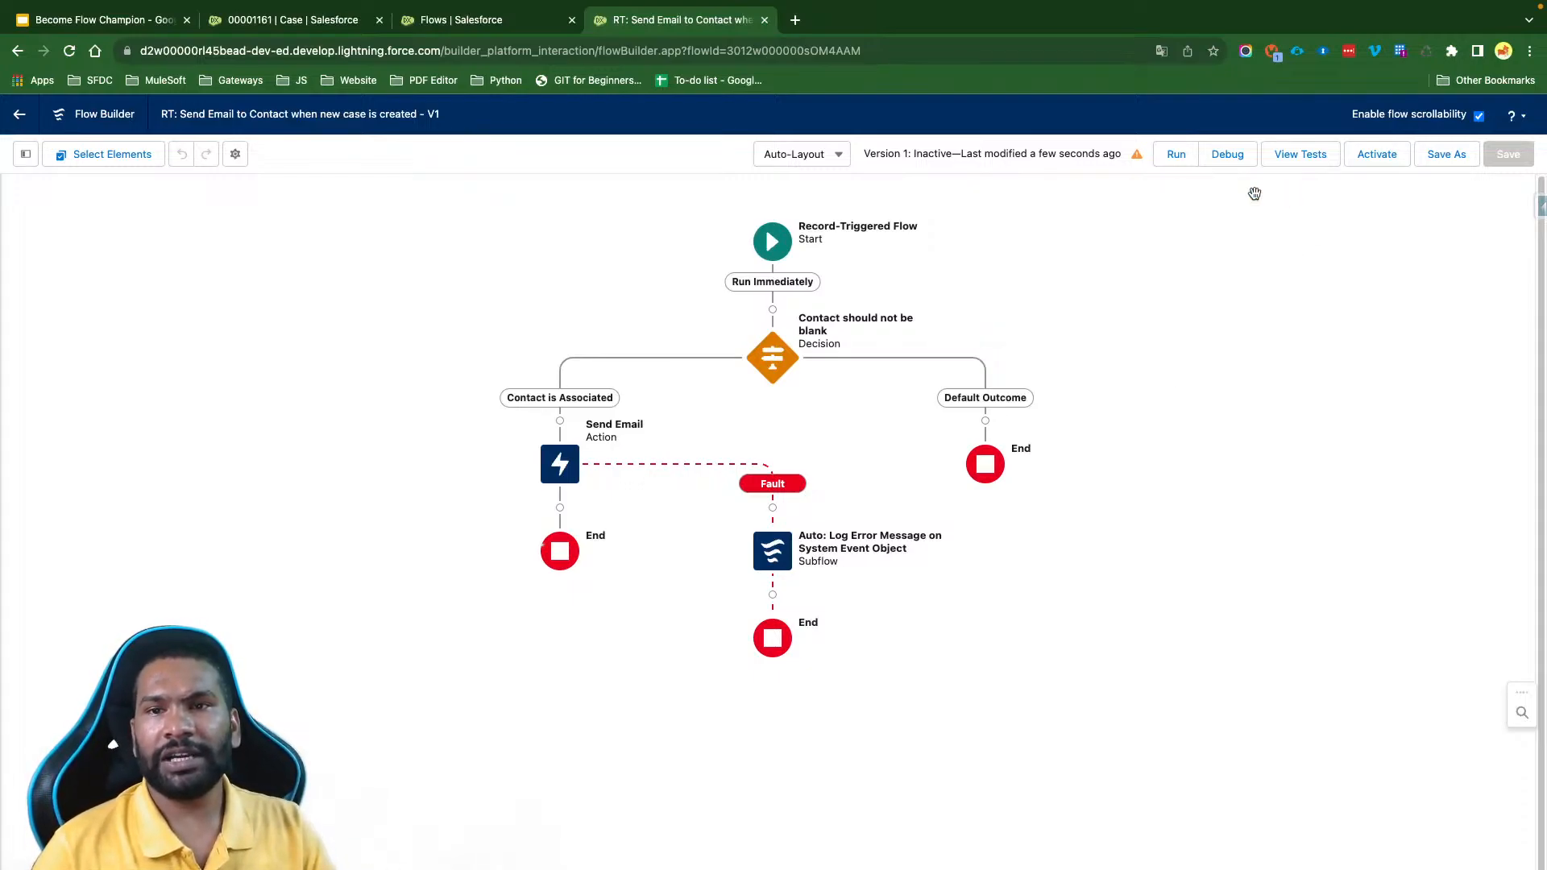
- Debug the flow's Run Immediately path with case 00001161 as the triggering record, and activate the flow
{"action": "left_click", "coordinate": [1221, 161]}
{"action": "left_click", "coordinate": [656, 658]}
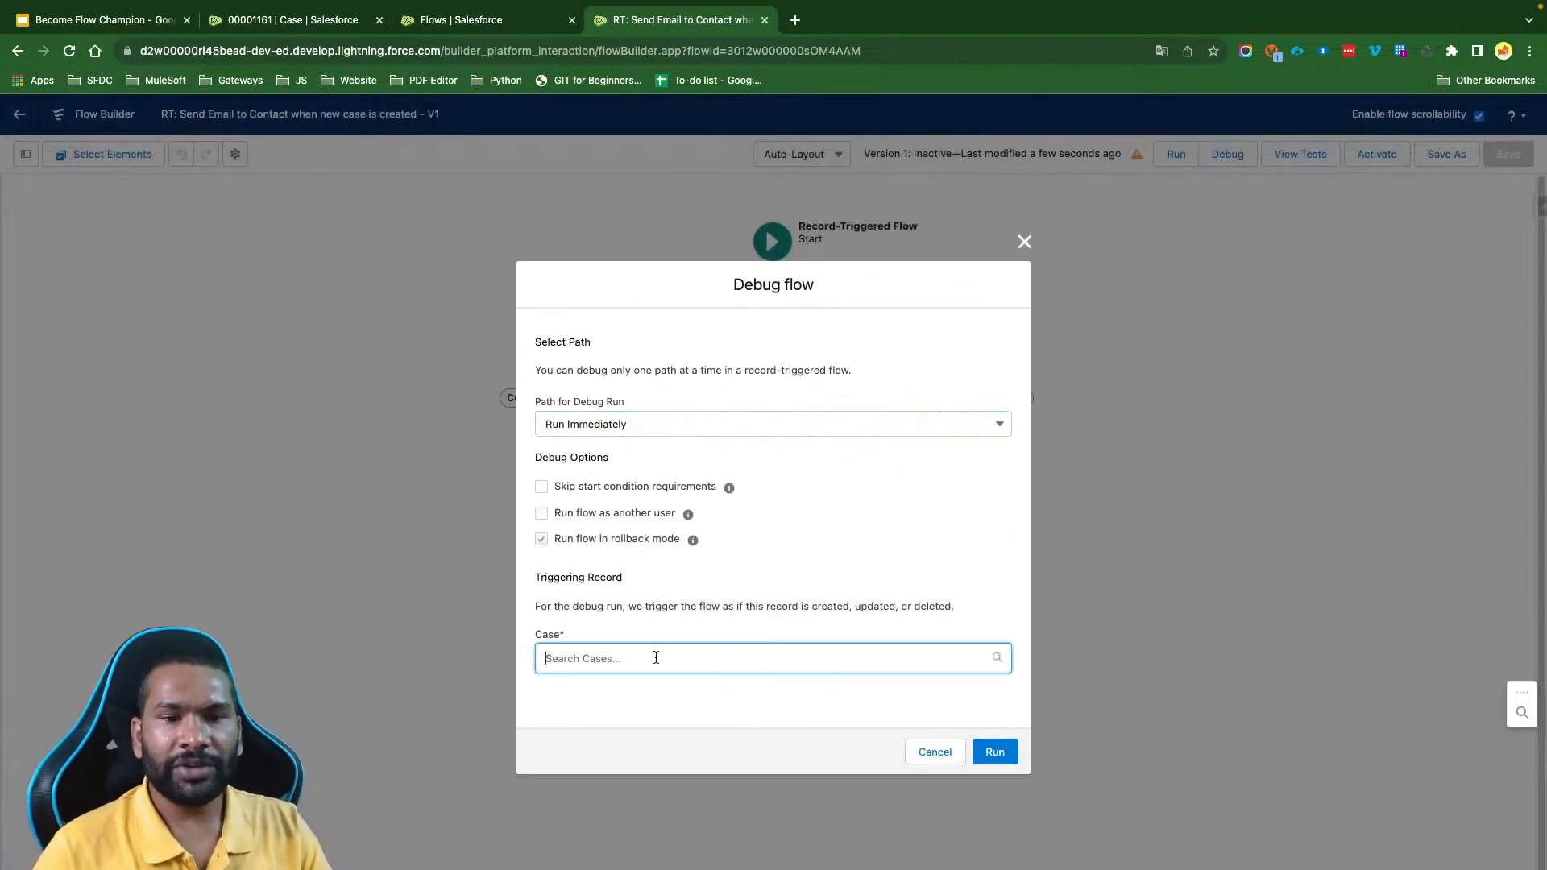
{"action": "left_click", "coordinate": [644, 701]}
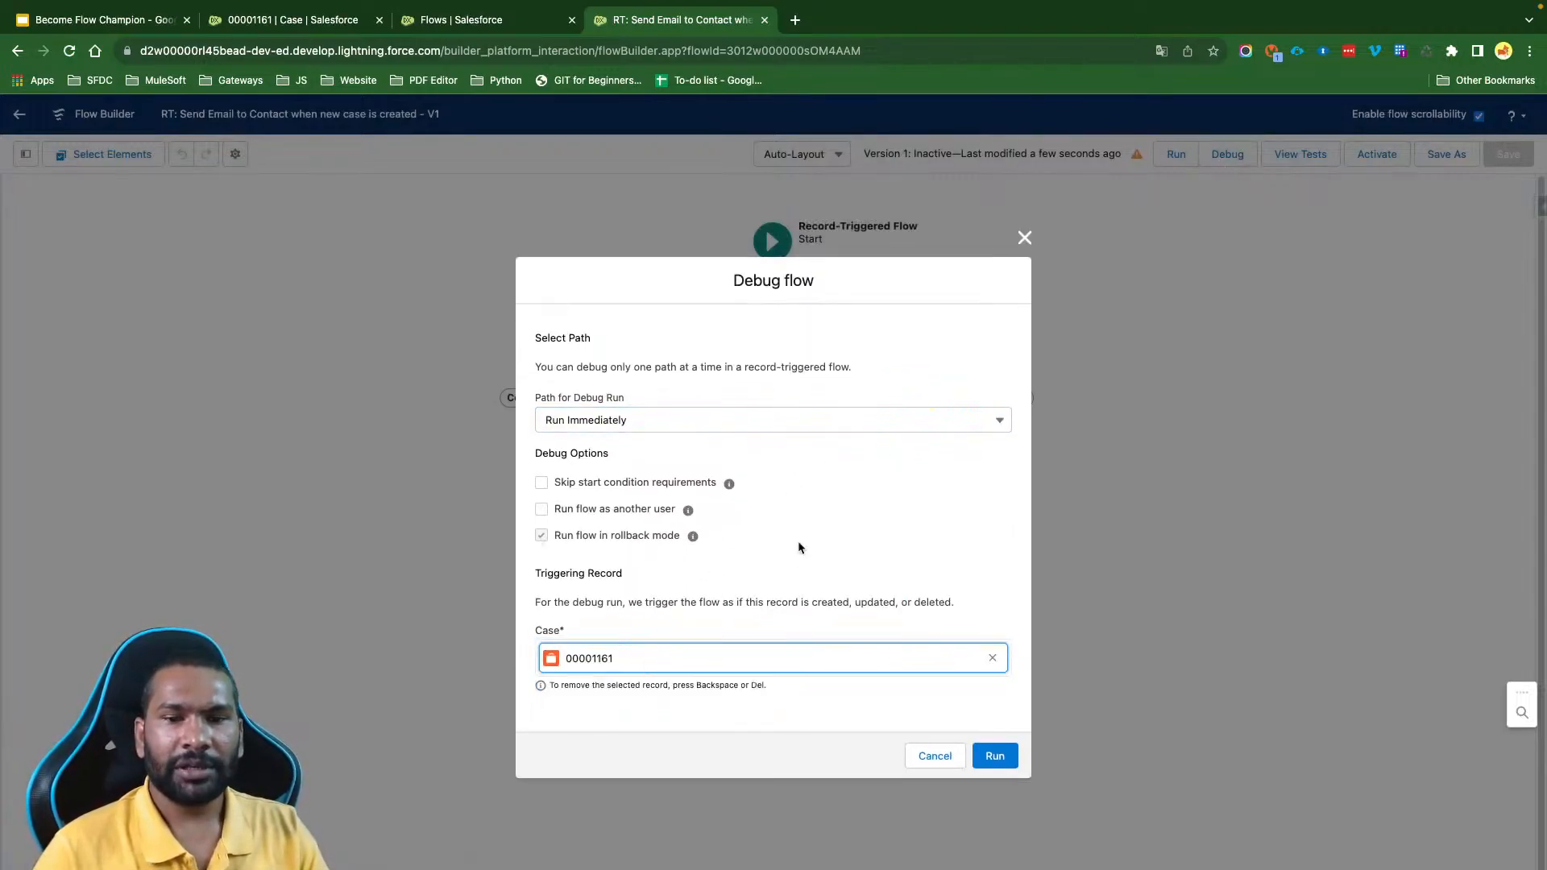
{"action": "left_click", "coordinate": [995, 755]}
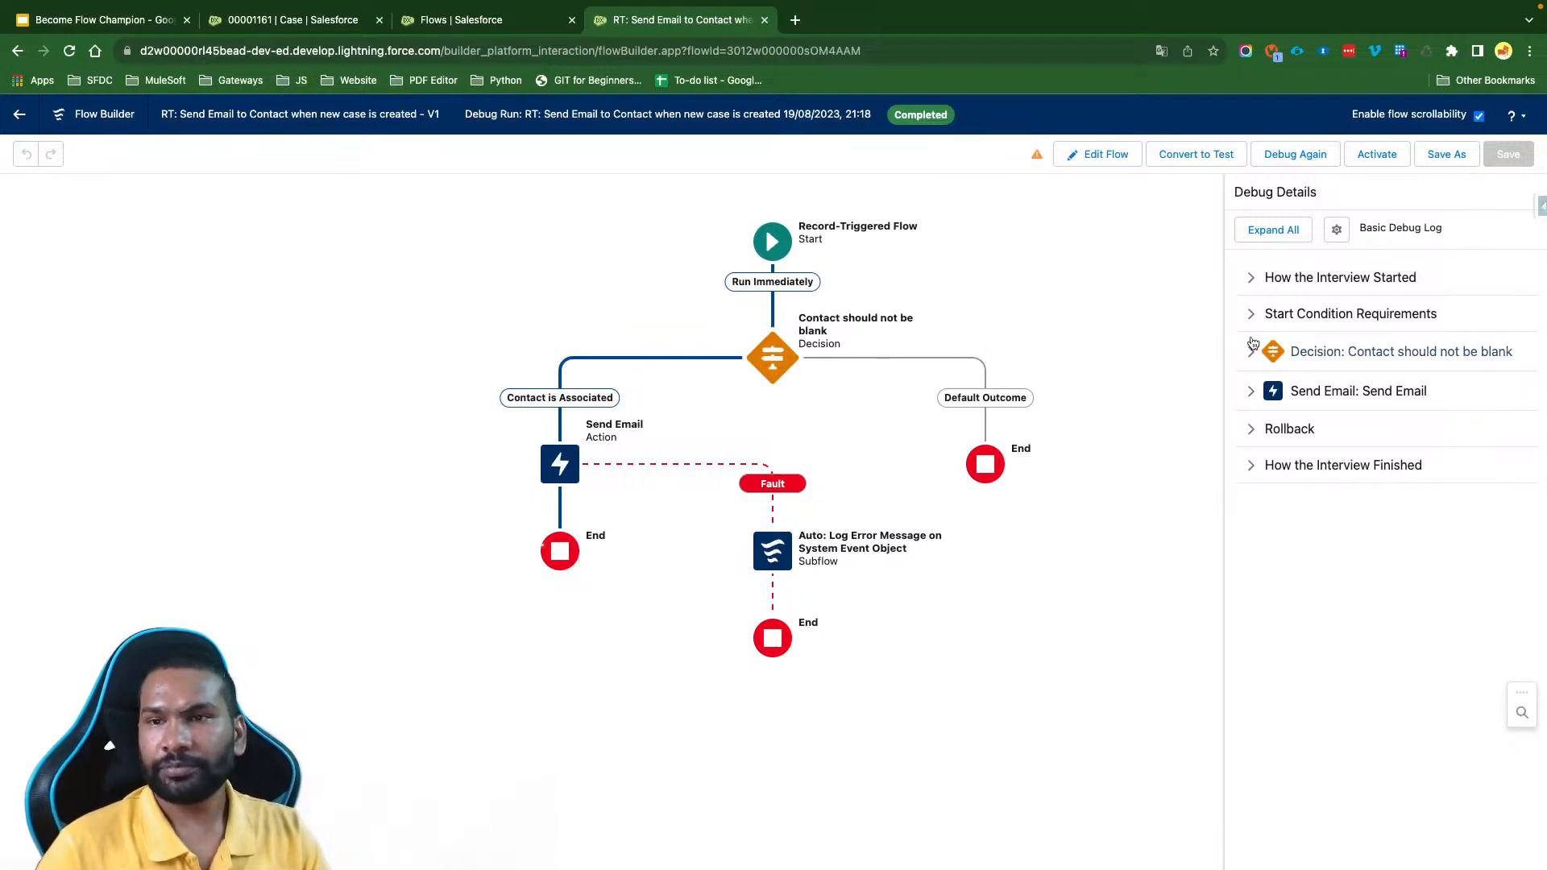
{"action": "left_click", "coordinate": [1393, 155]}
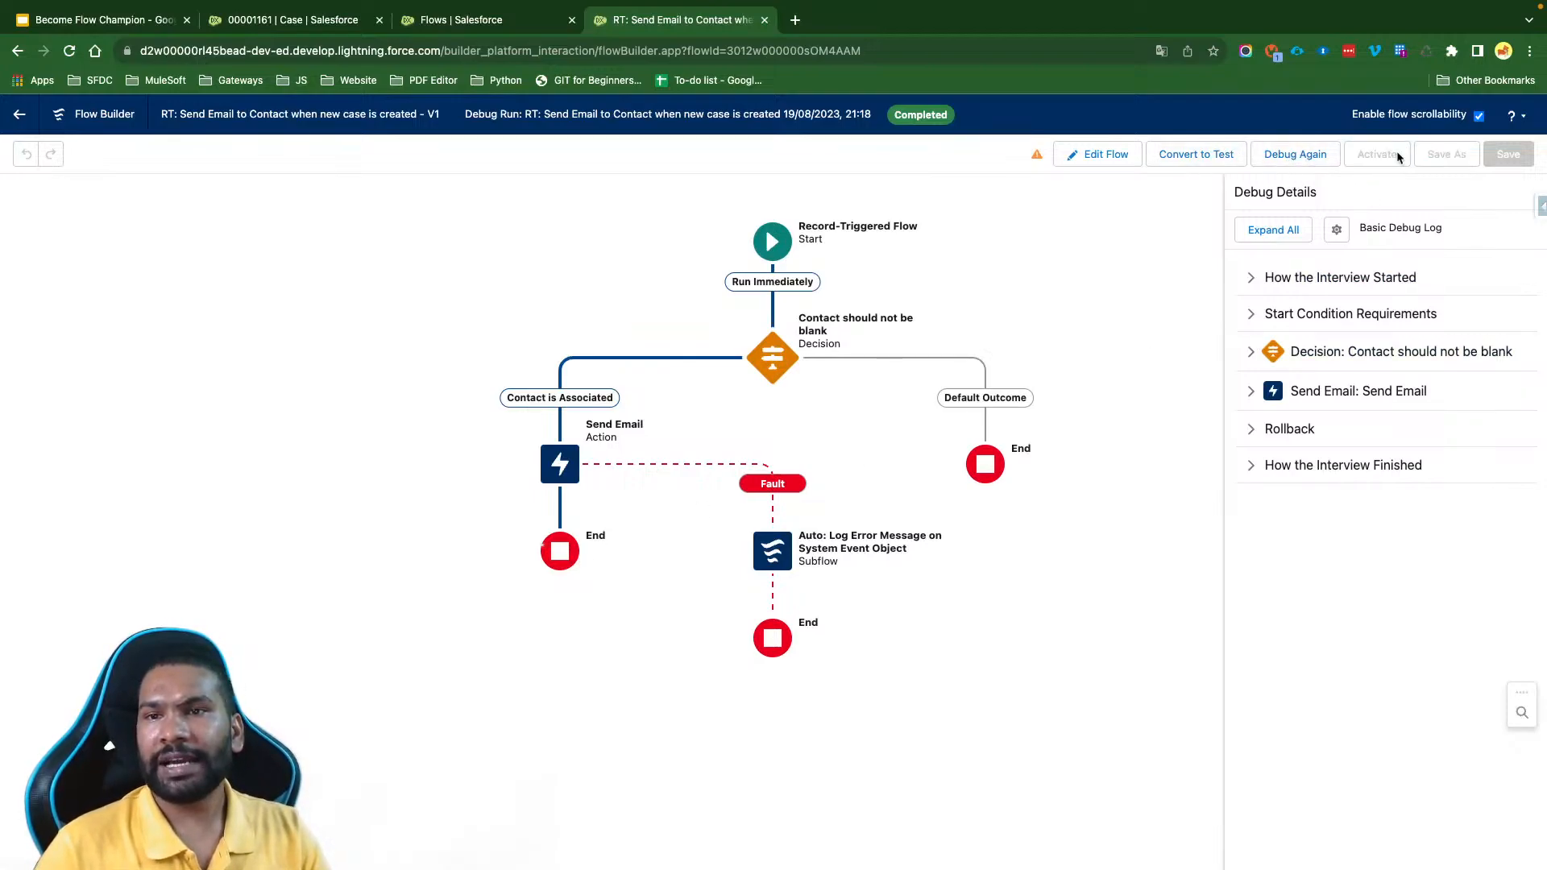
{"action": "left_click", "coordinate": [1094, 156]}
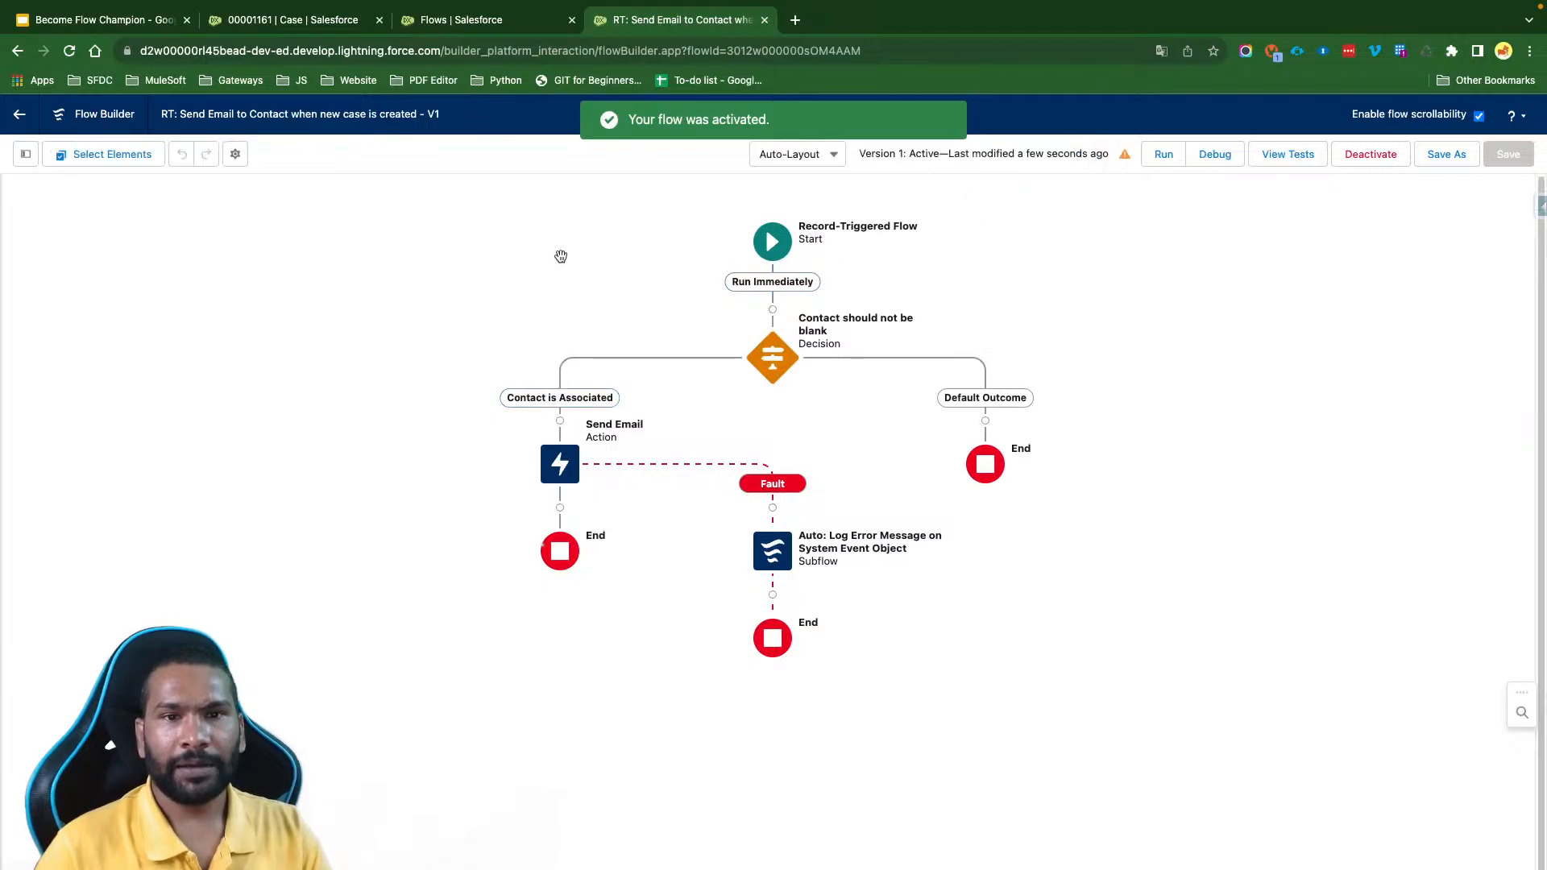
- Start a clone of case 00001161 with the same contact and prefix its subject with "Cloned - "
{"action": "left_click", "coordinate": [294, 20]}
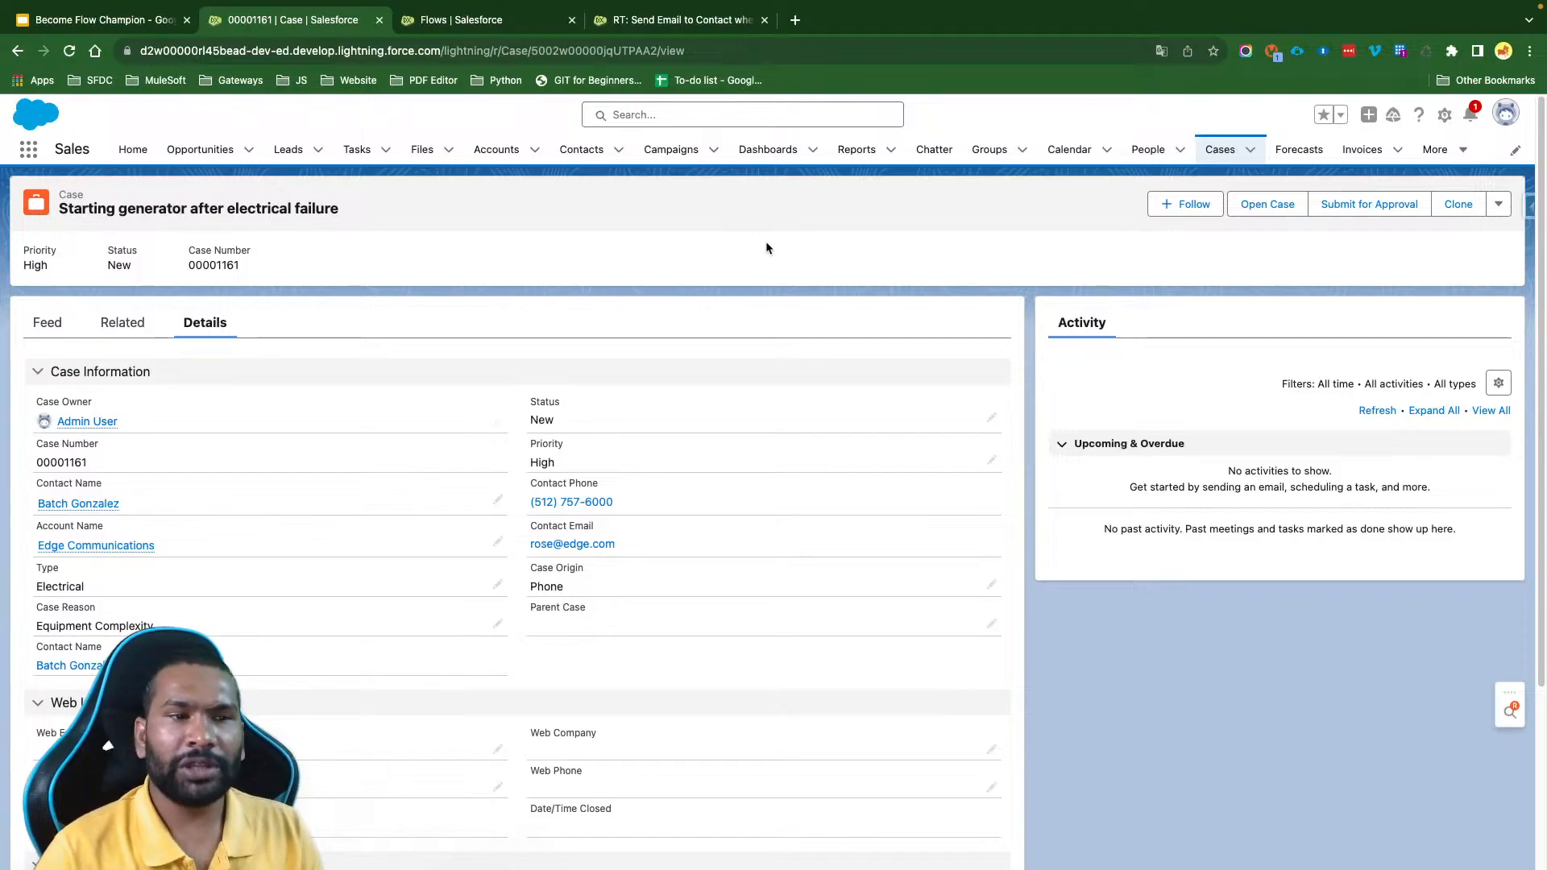
{"action": "left_click", "coordinate": [1458, 203]}
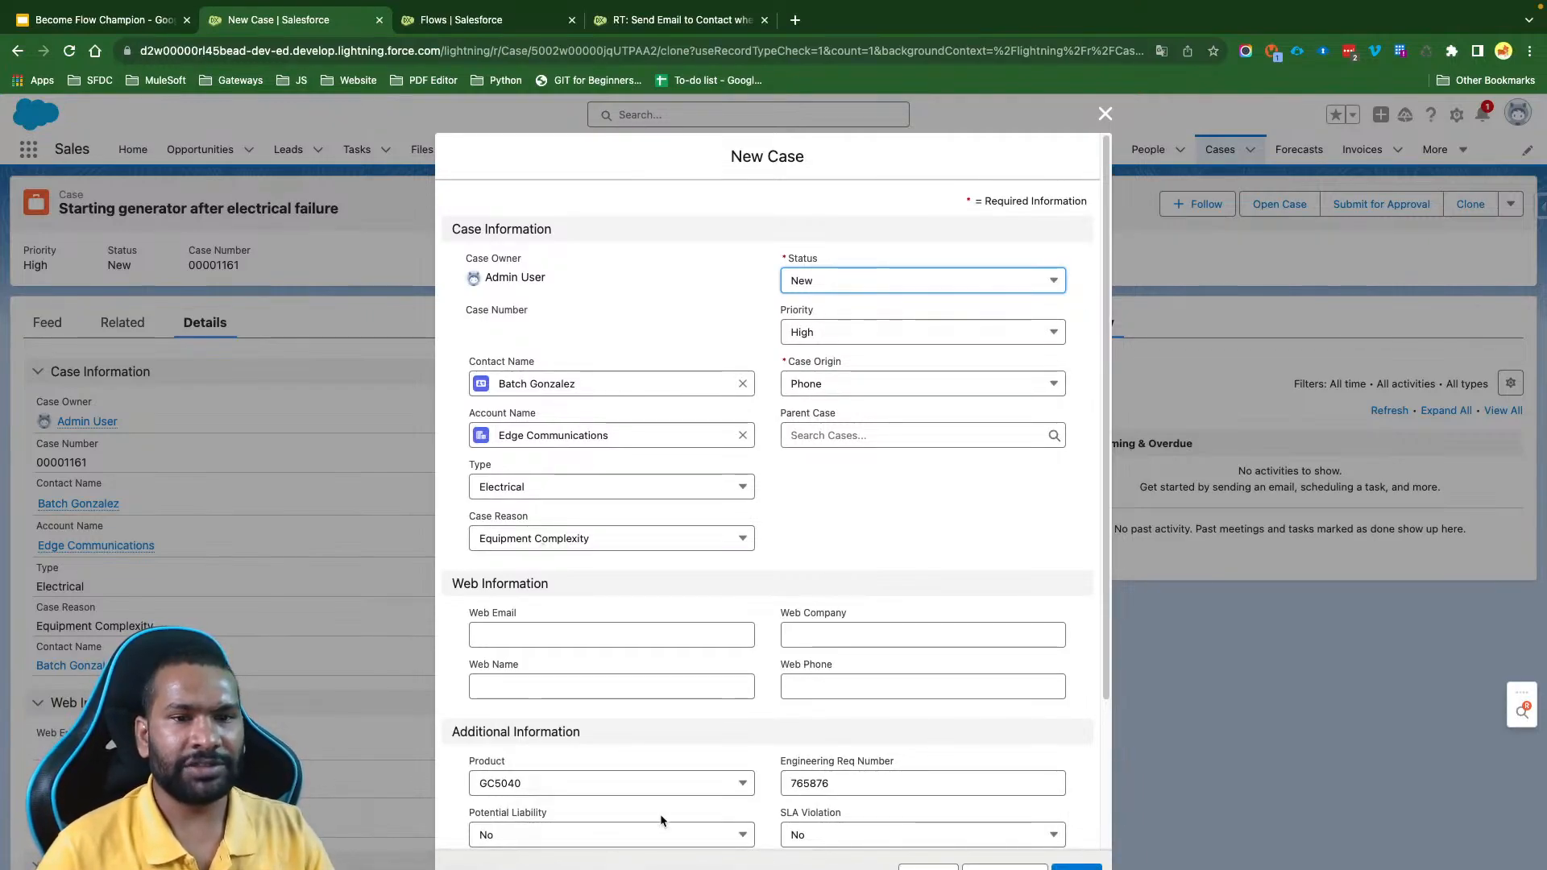
{"action": "left_click_drag", "start_coordinate": [589, 382], "coordinate": [505, 383]}
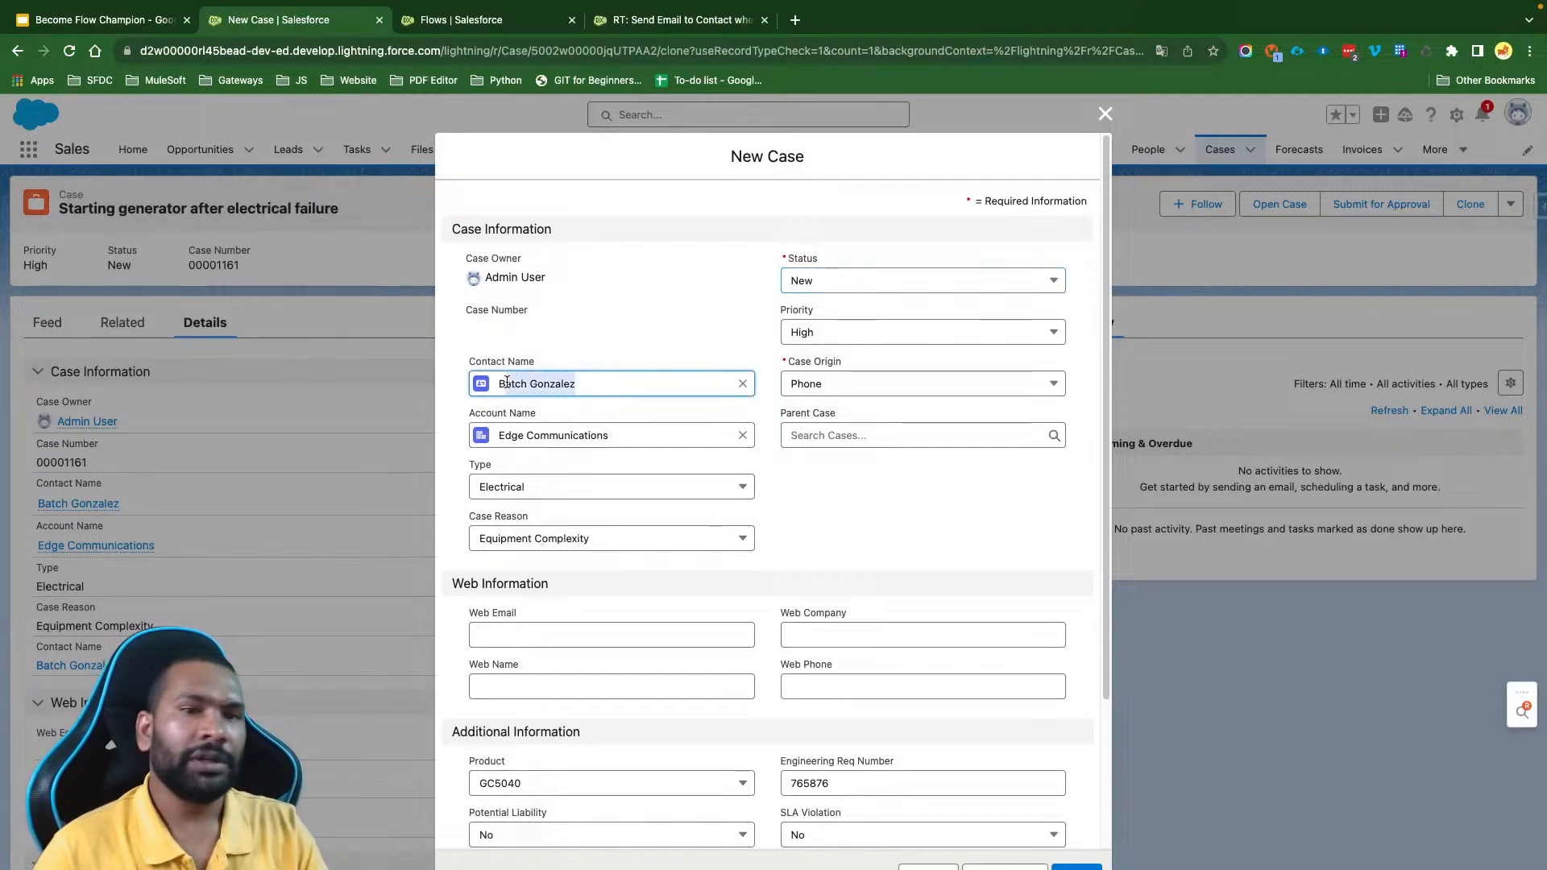
{"action": "scroll", "coordinate": [878, 524], "scroll_direction": "down", "scroll_amount": 1}
{"action": "scroll", "coordinate": [878, 524], "scroll_direction": "up", "scroll_amount": 1}
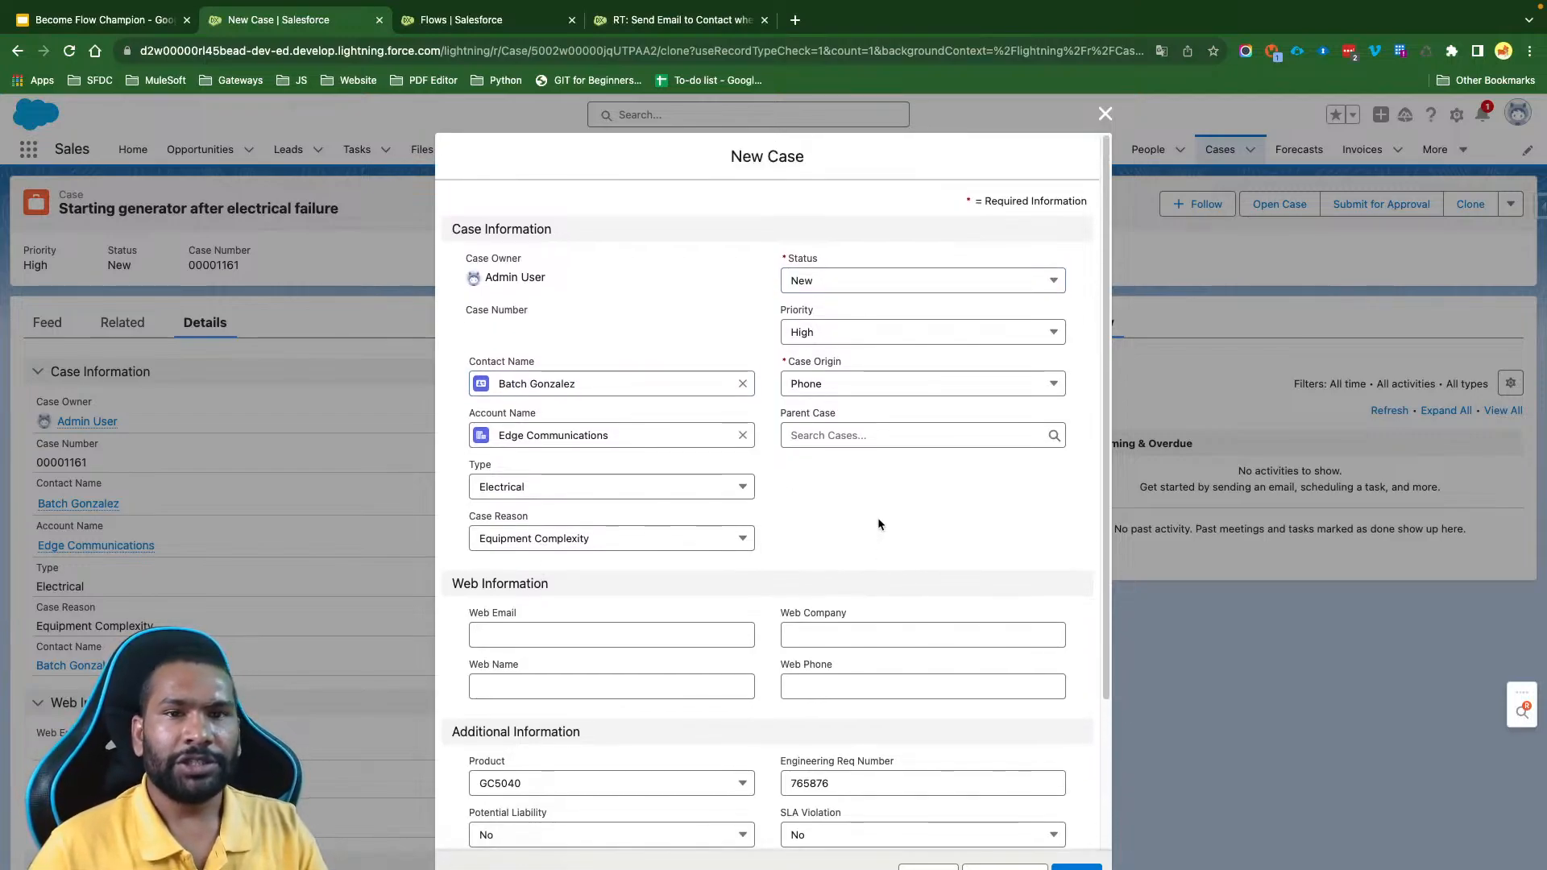
{"action": "scroll", "coordinate": [879, 524], "scroll_direction": "down", "scroll_amount": 4}
{"action": "left_click", "coordinate": [696, 662]}
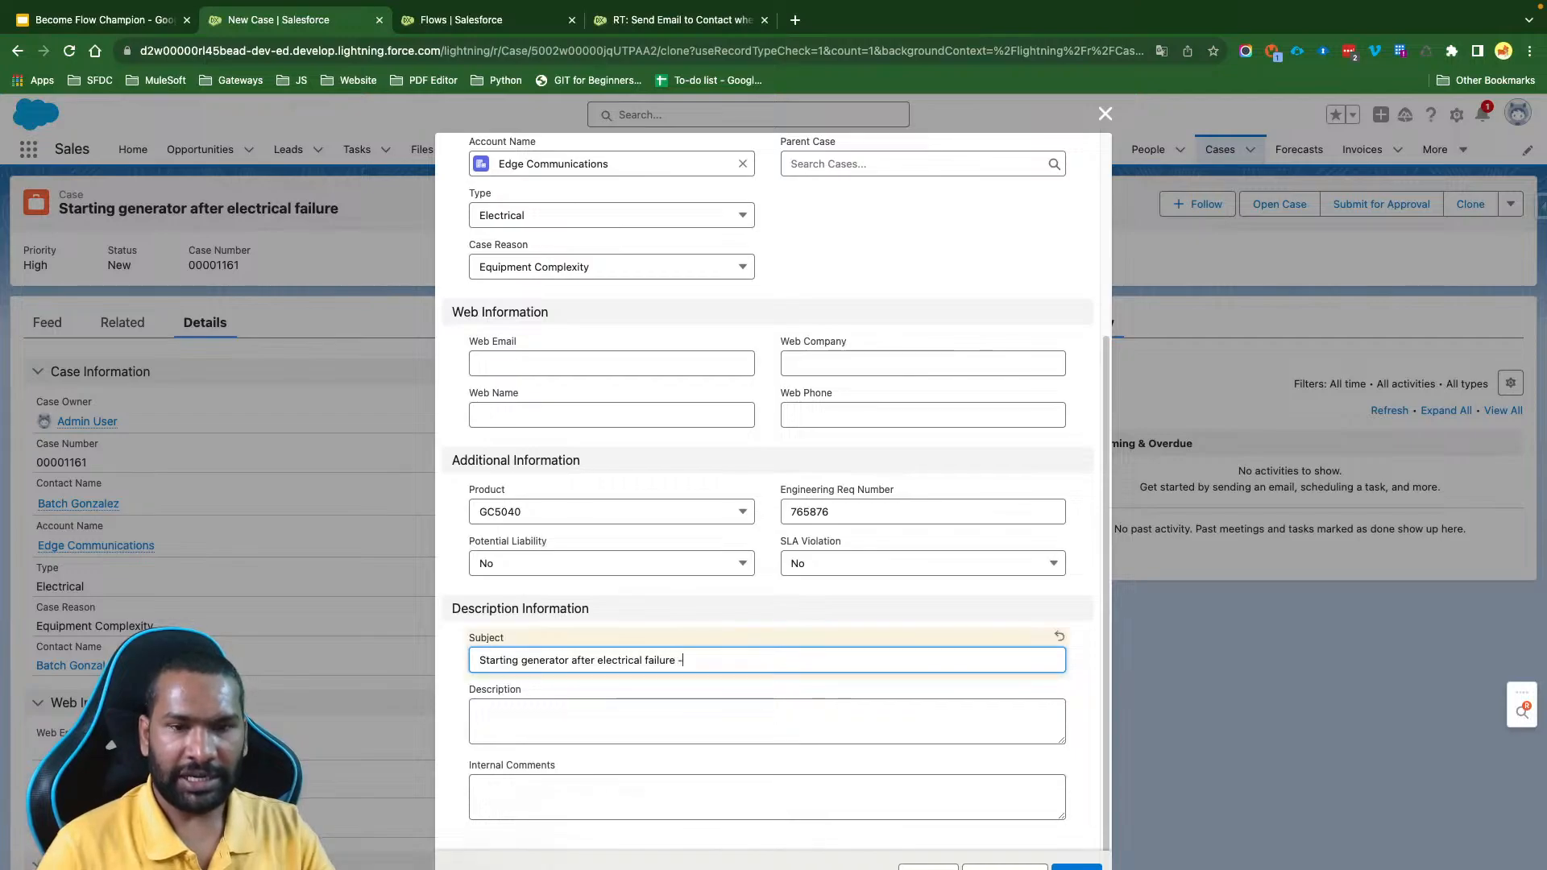
{"action": "left_click", "coordinate": [481, 660]}
{"action": "type", "text": "Cloned -"}
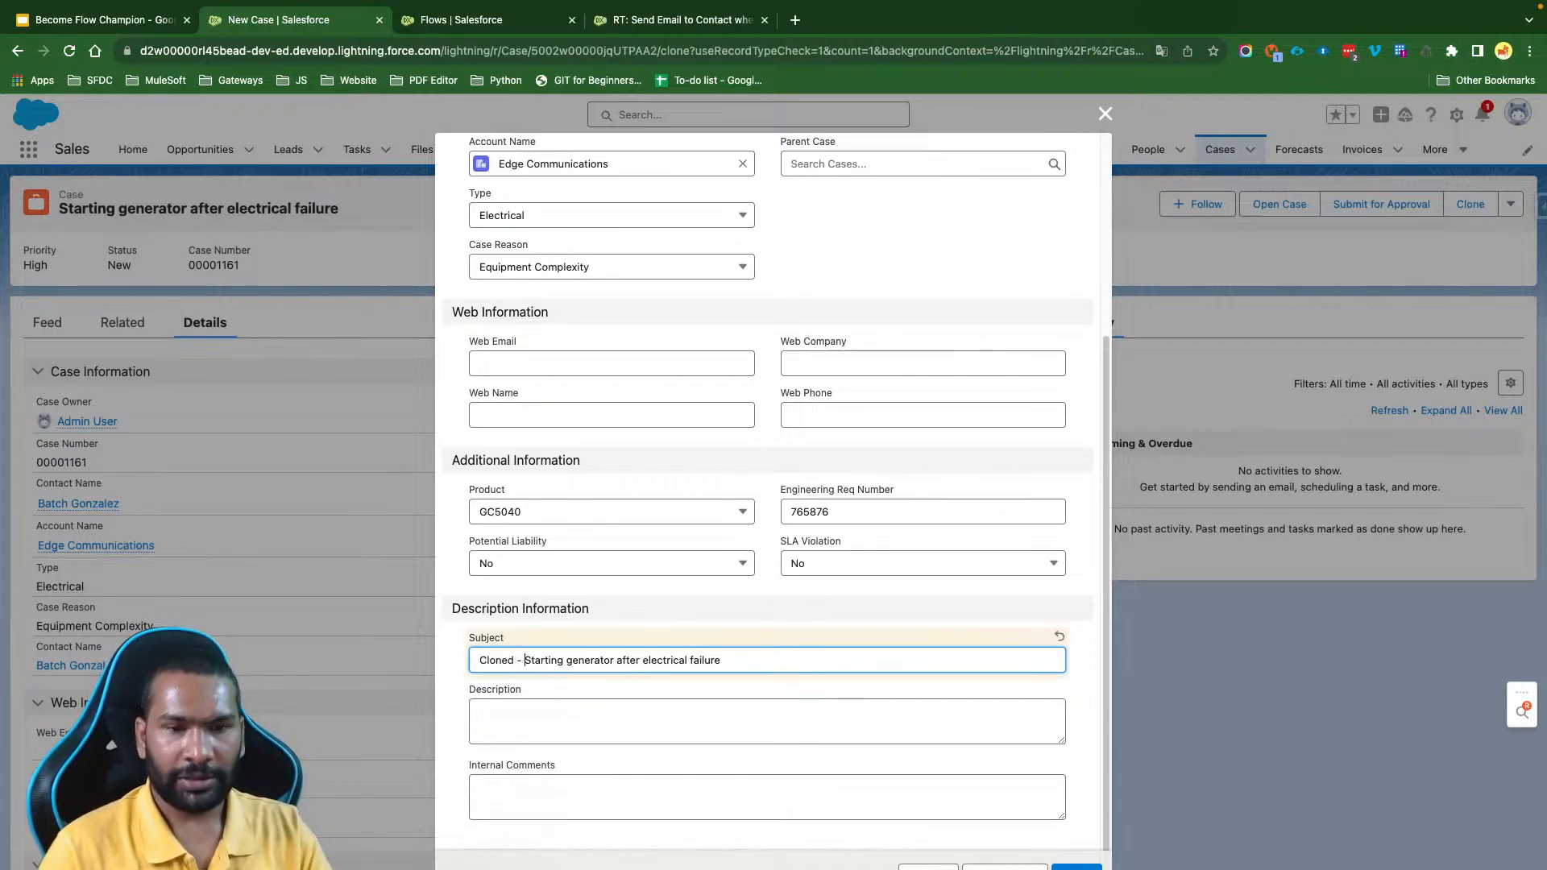
- Copy the cloned case's full subject into its Description and Internal Comments, and save the new case
{"action": "key", "text": "super+a"}
{"action": "key", "text": "super+c"}
{"action": "key", "text": "Tab"}
{"action": "key", "text": "super+v"}
{"action": "key", "text": "Tab"}
{"action": "key", "text": "super+v"}
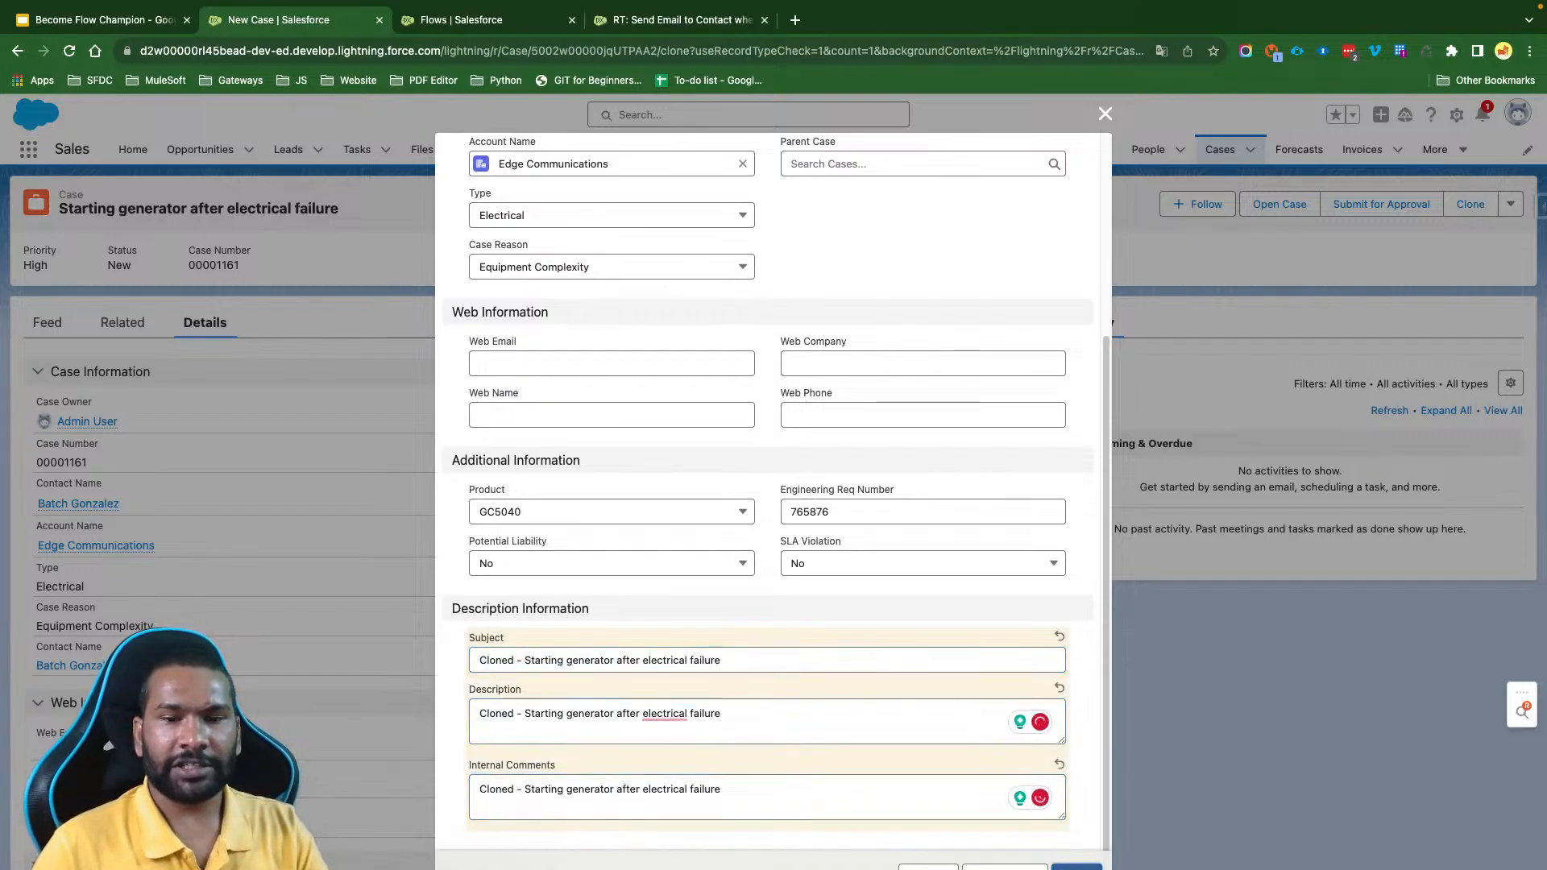
{"action": "key", "text": "super+s"}
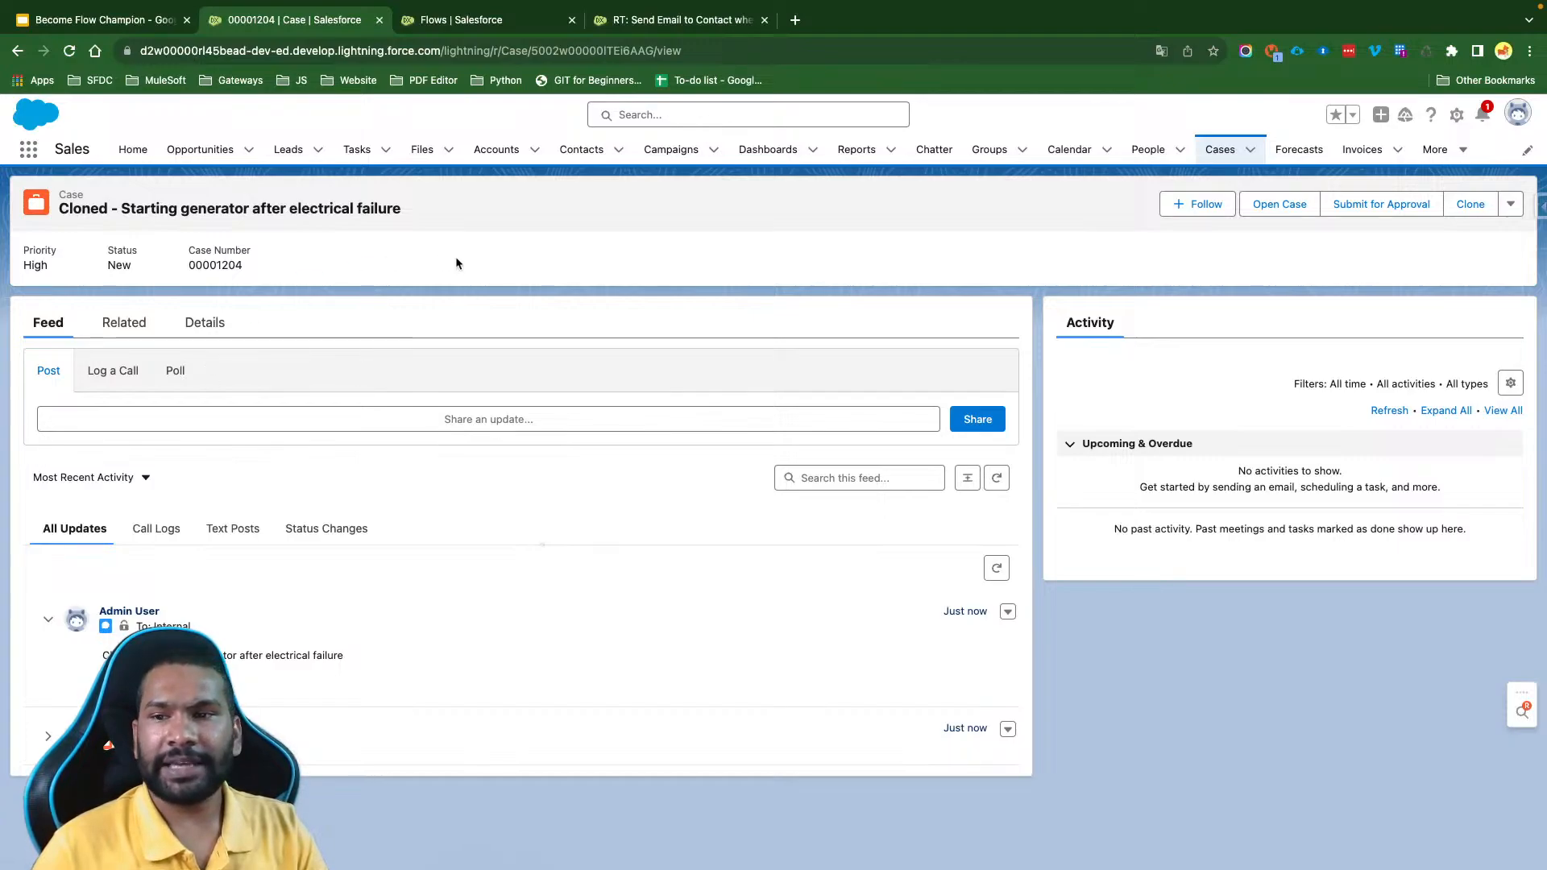
- Examine the new case's related lists and details for a logged email
{"action": "left_click", "coordinate": [117, 329]}
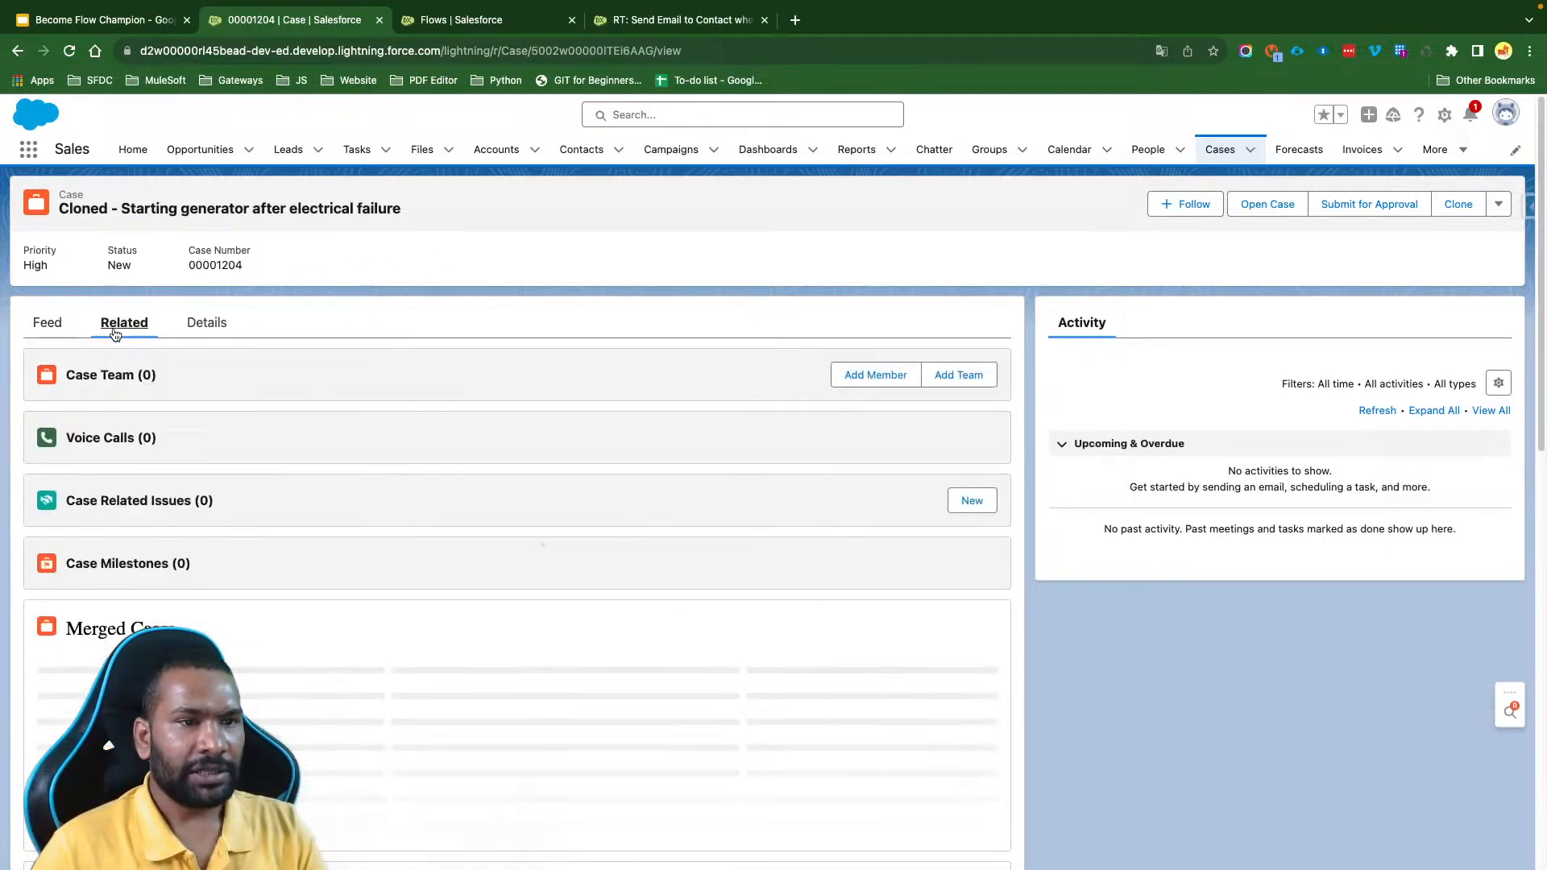
{"action": "scroll", "coordinate": [340, 616], "scroll_direction": "down", "scroll_amount": 2}
{"action": "scroll", "coordinate": [341, 617], "scroll_direction": "down", "scroll_amount": 2}
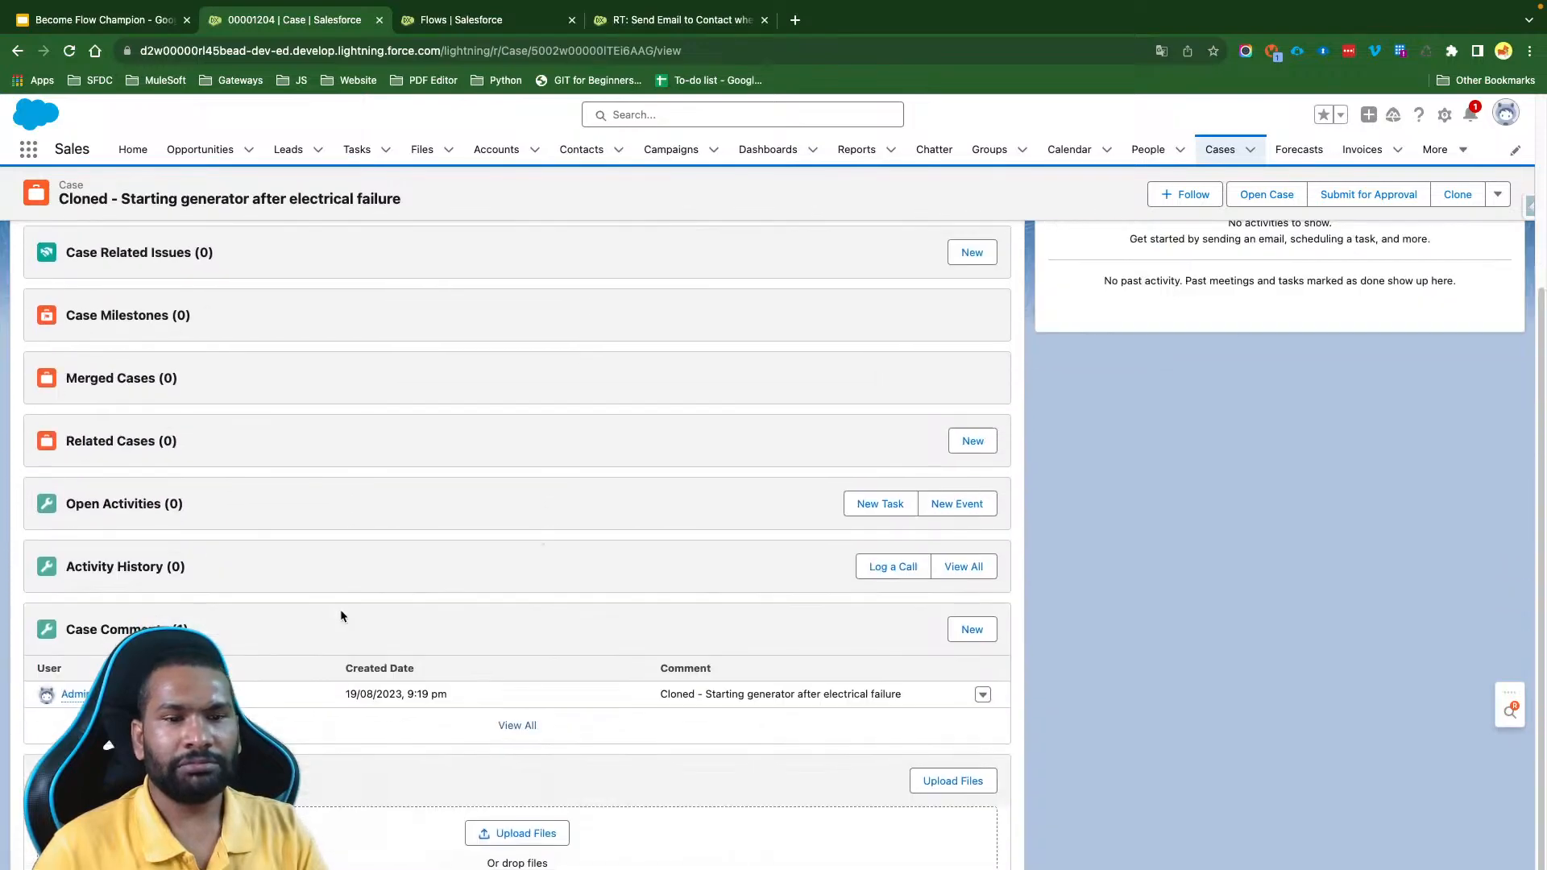
{"action": "scroll", "coordinate": [340, 617], "scroll_direction": "up", "scroll_amount": 5}
{"action": "scroll", "coordinate": [341, 616], "scroll_direction": "down", "scroll_amount": 1}
{"action": "scroll", "coordinate": [341, 616], "scroll_direction": "down", "scroll_amount": 4}
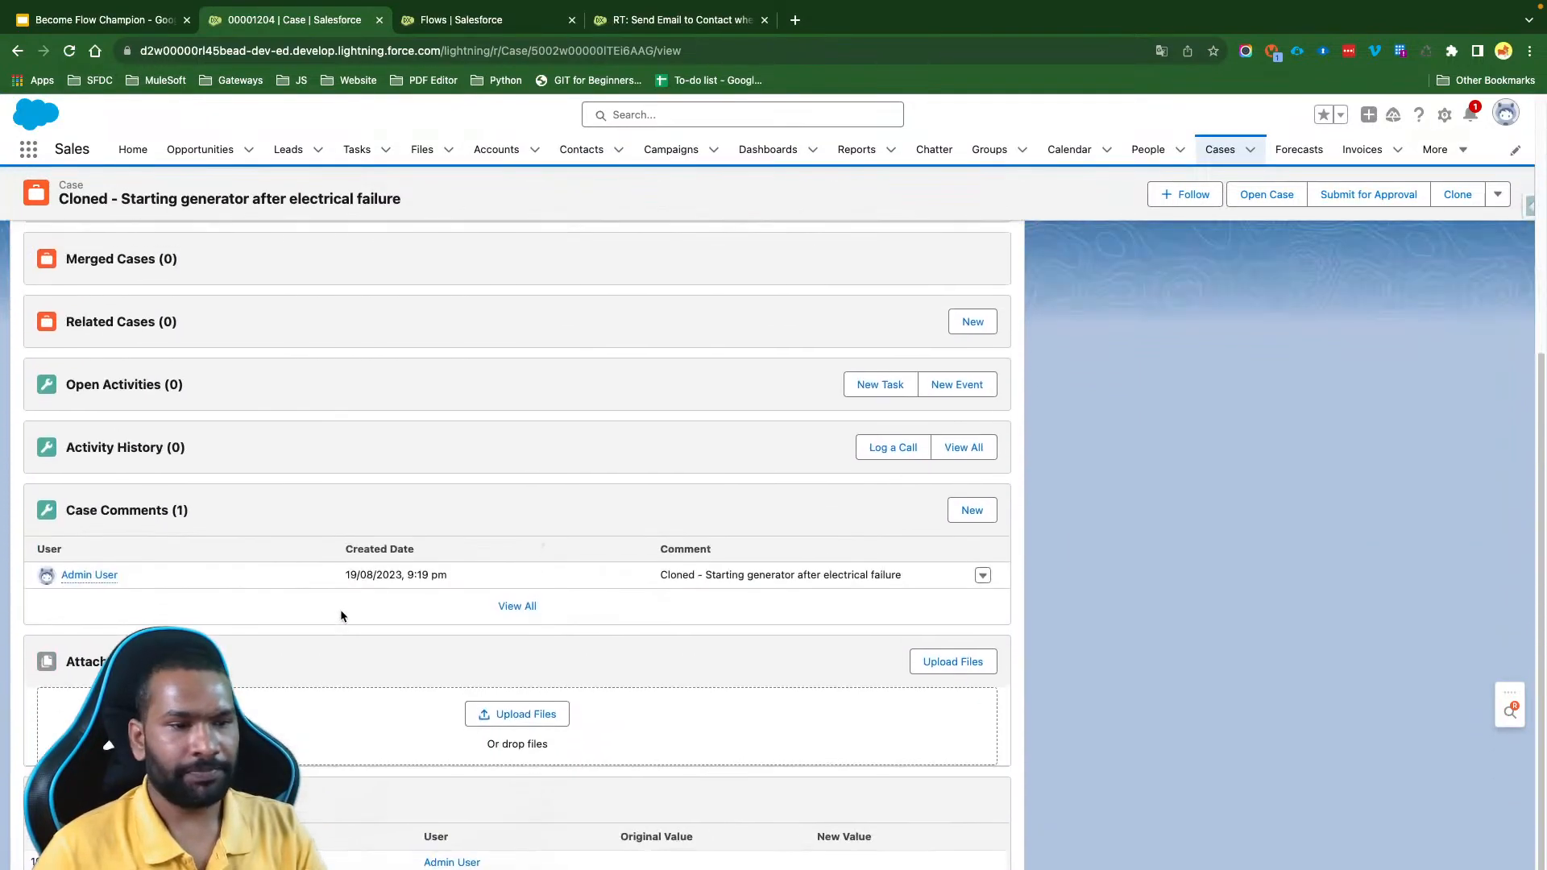
{"action": "scroll", "coordinate": [340, 609], "scroll_direction": "up", "scroll_amount": 5}
{"action": "left_click", "coordinate": [207, 323]}
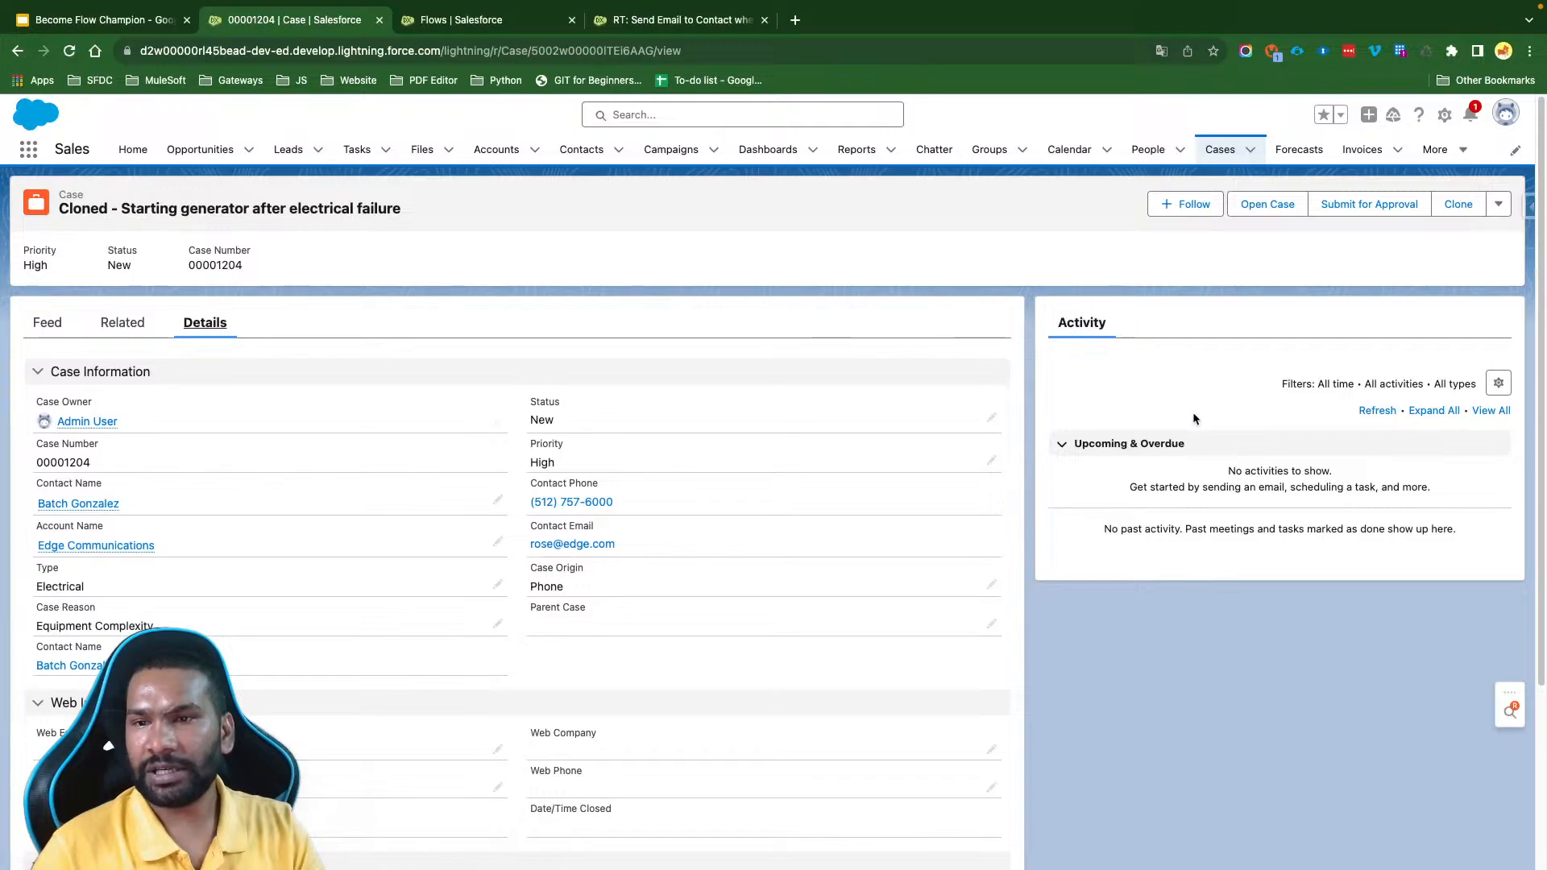
- Check the new case's activity timeline with all-time, all-type filters, plus its related lists and feed, for the sent email
{"action": "left_click", "coordinate": [1491, 410]}
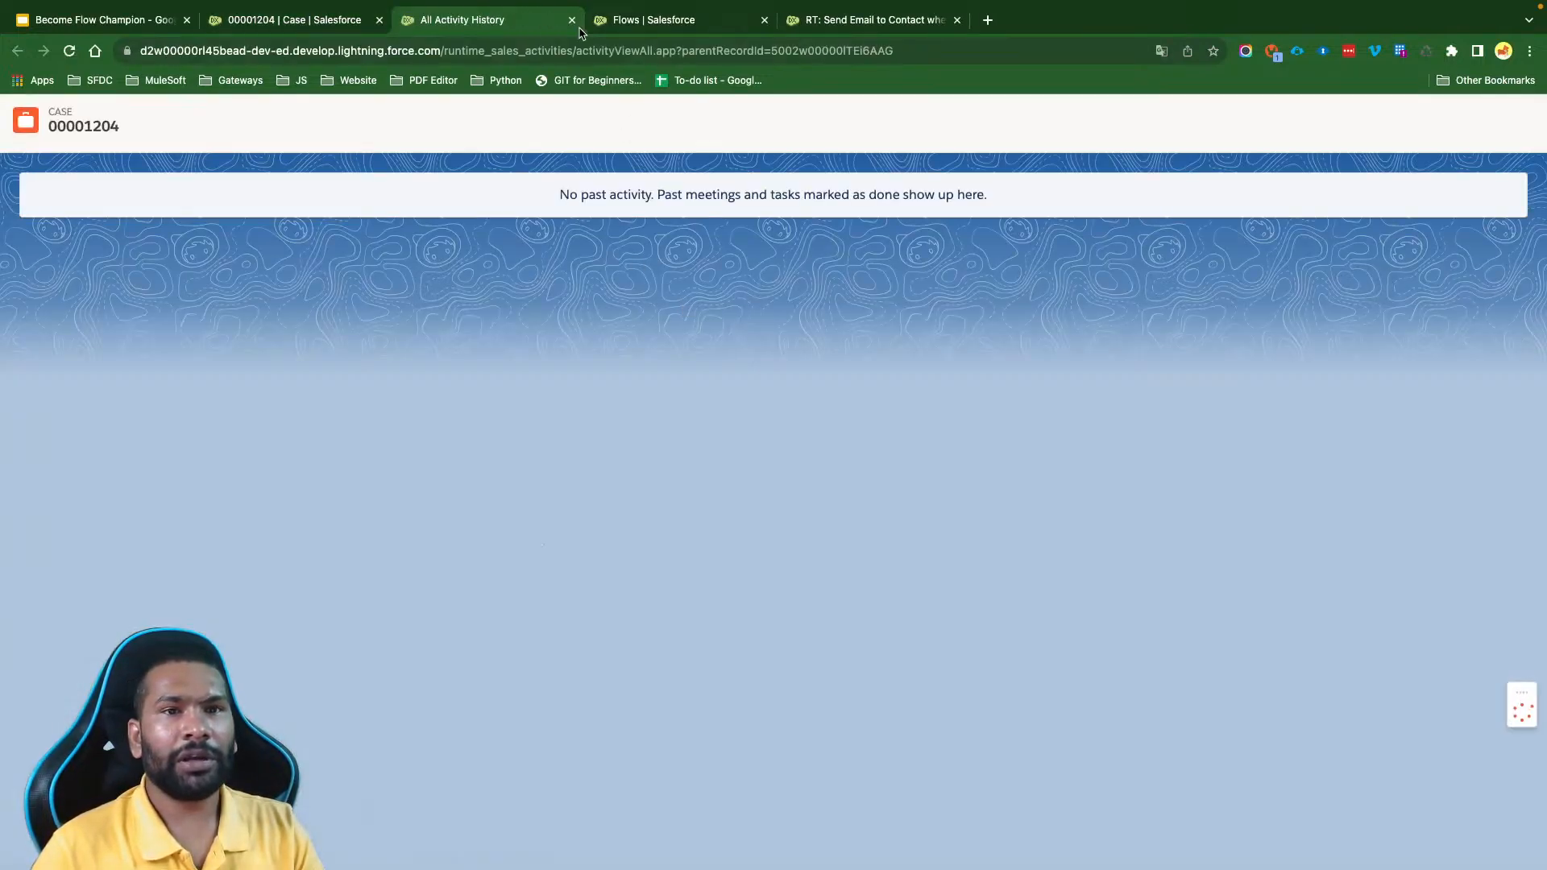
{"action": "left_click", "coordinate": [572, 20]}
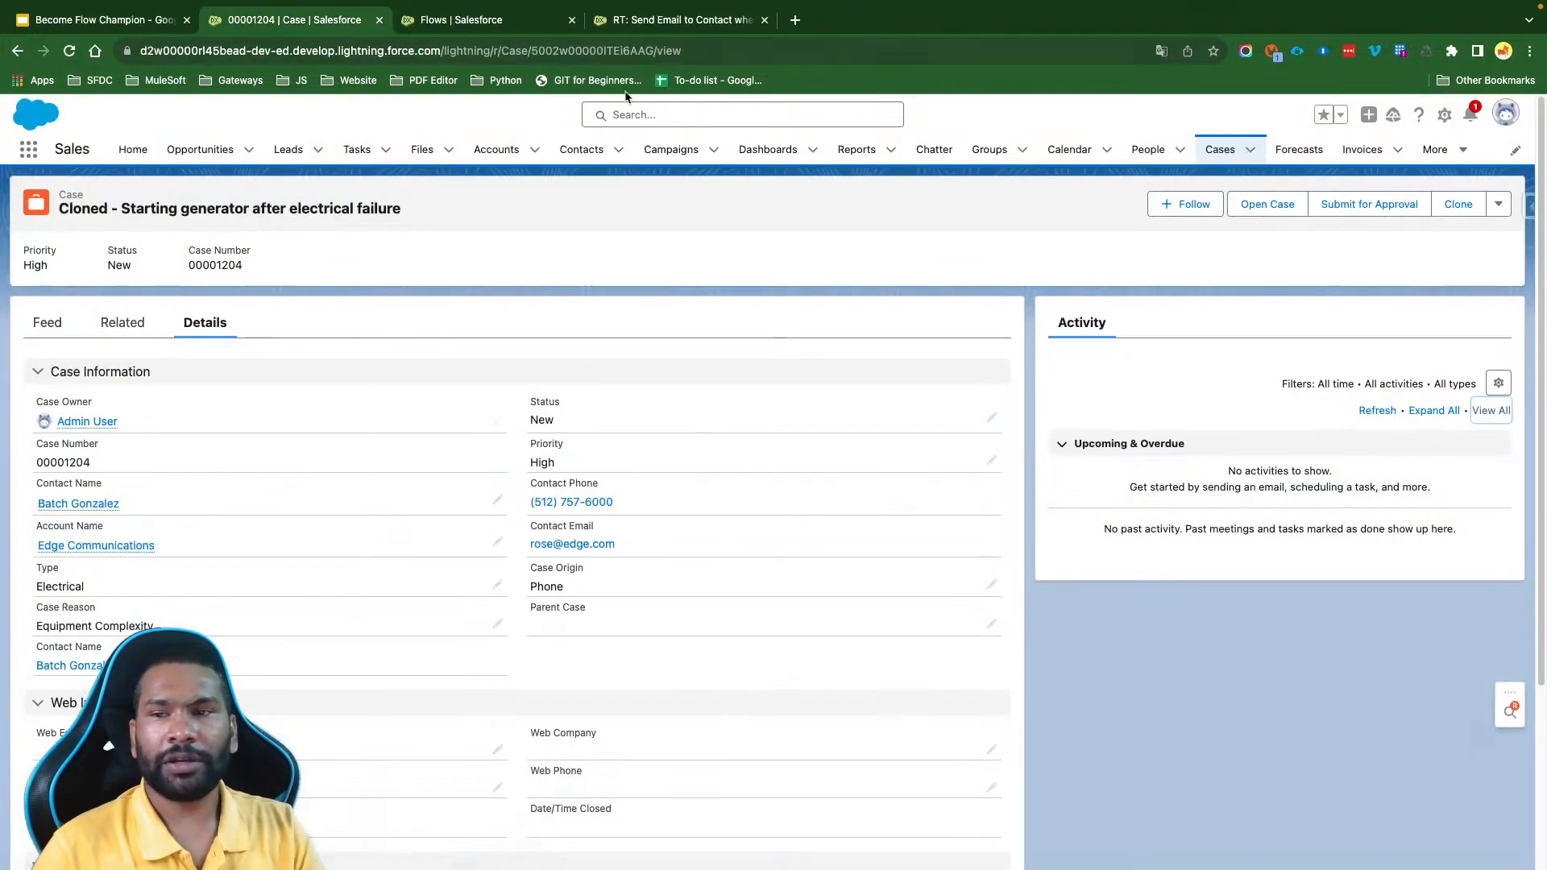
{"action": "left_click", "coordinate": [1498, 385]}
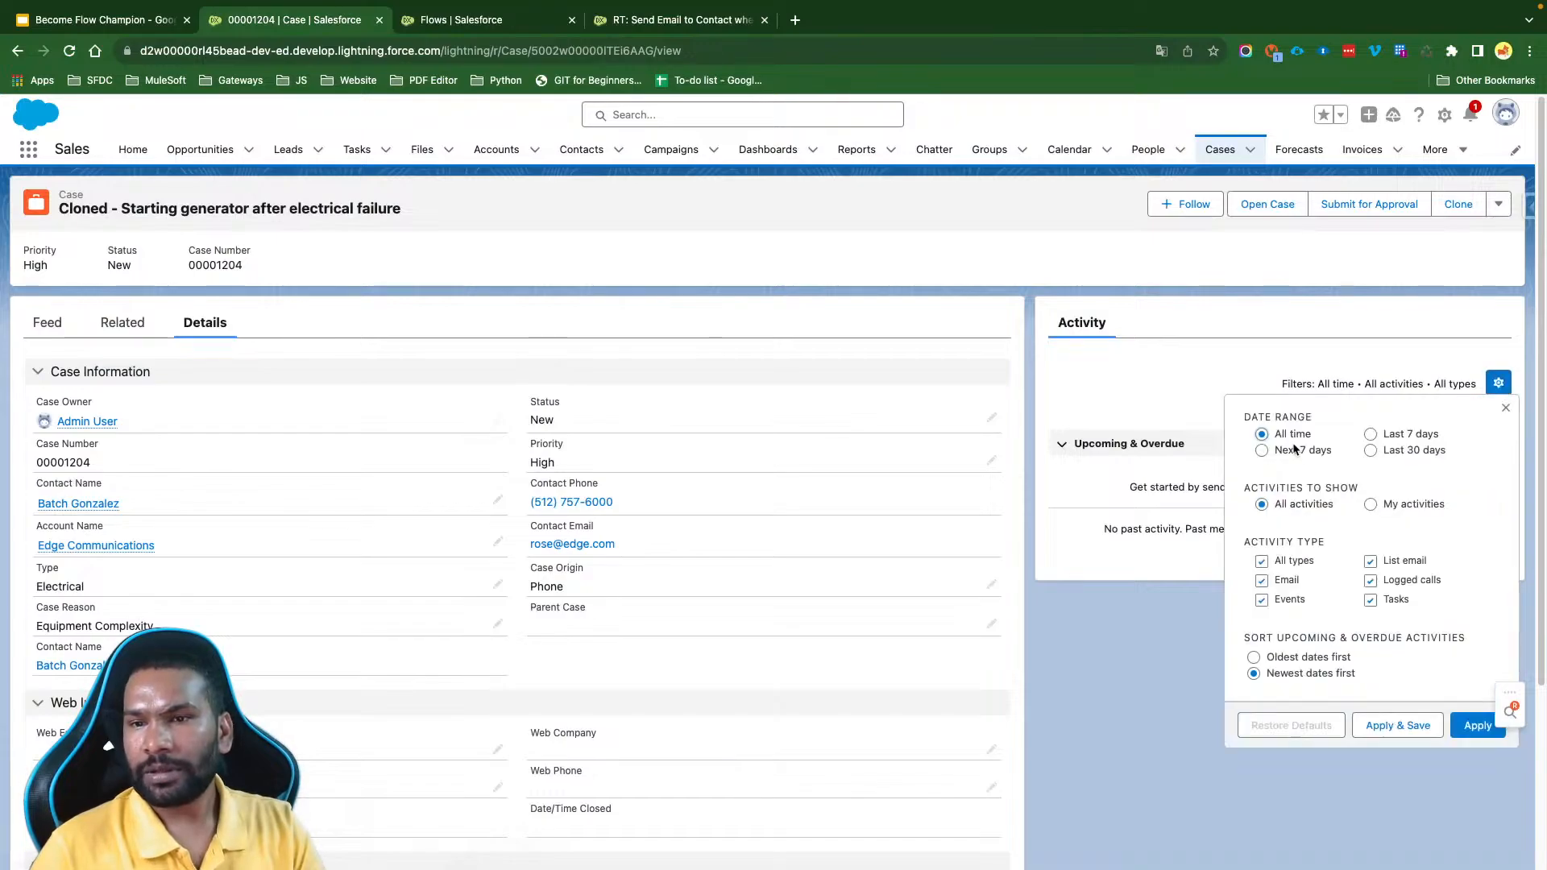
{"action": "left_click", "coordinate": [1468, 726]}
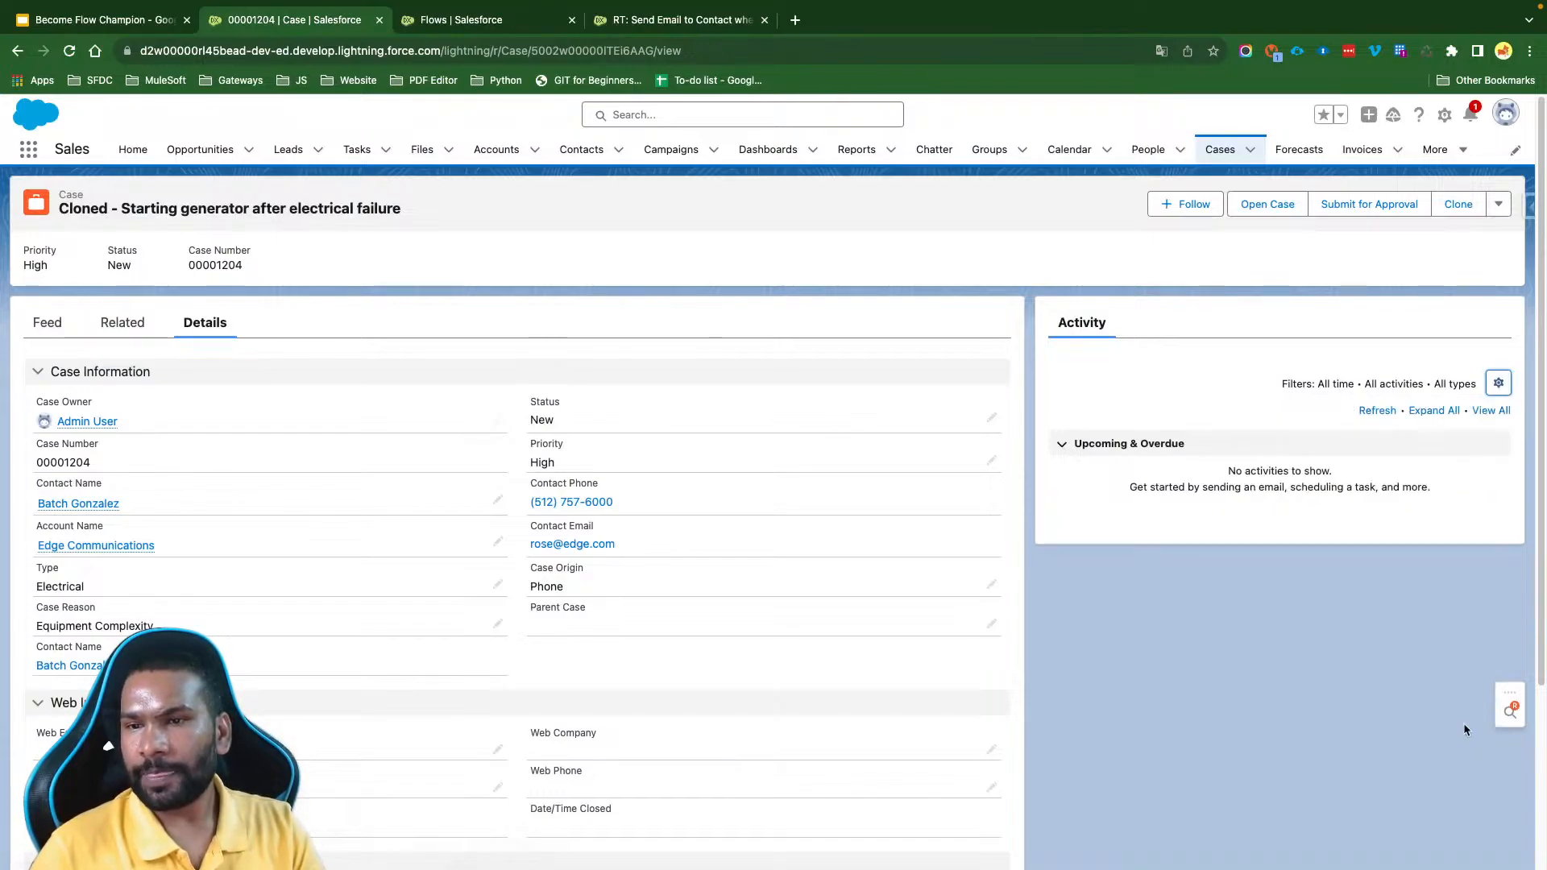
{"action": "left_click", "coordinate": [121, 321]}
{"action": "scroll", "coordinate": [331, 572], "scroll_direction": "down", "scroll_amount": 5}
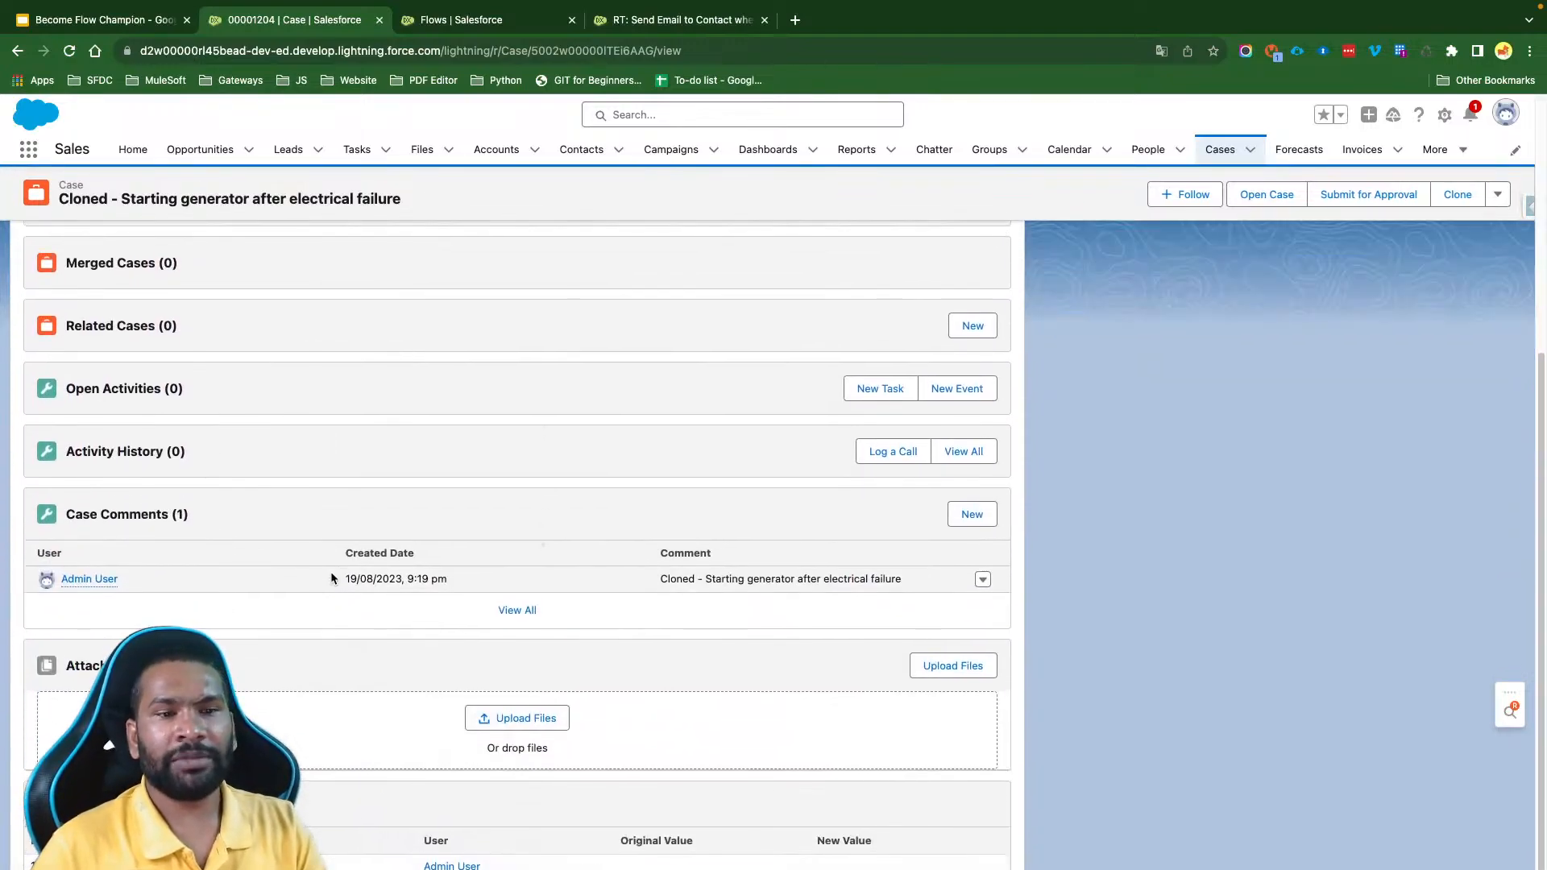
{"action": "scroll", "coordinate": [330, 574], "scroll_direction": "up", "scroll_amount": 5}
{"action": "left_click", "coordinate": [49, 323]}
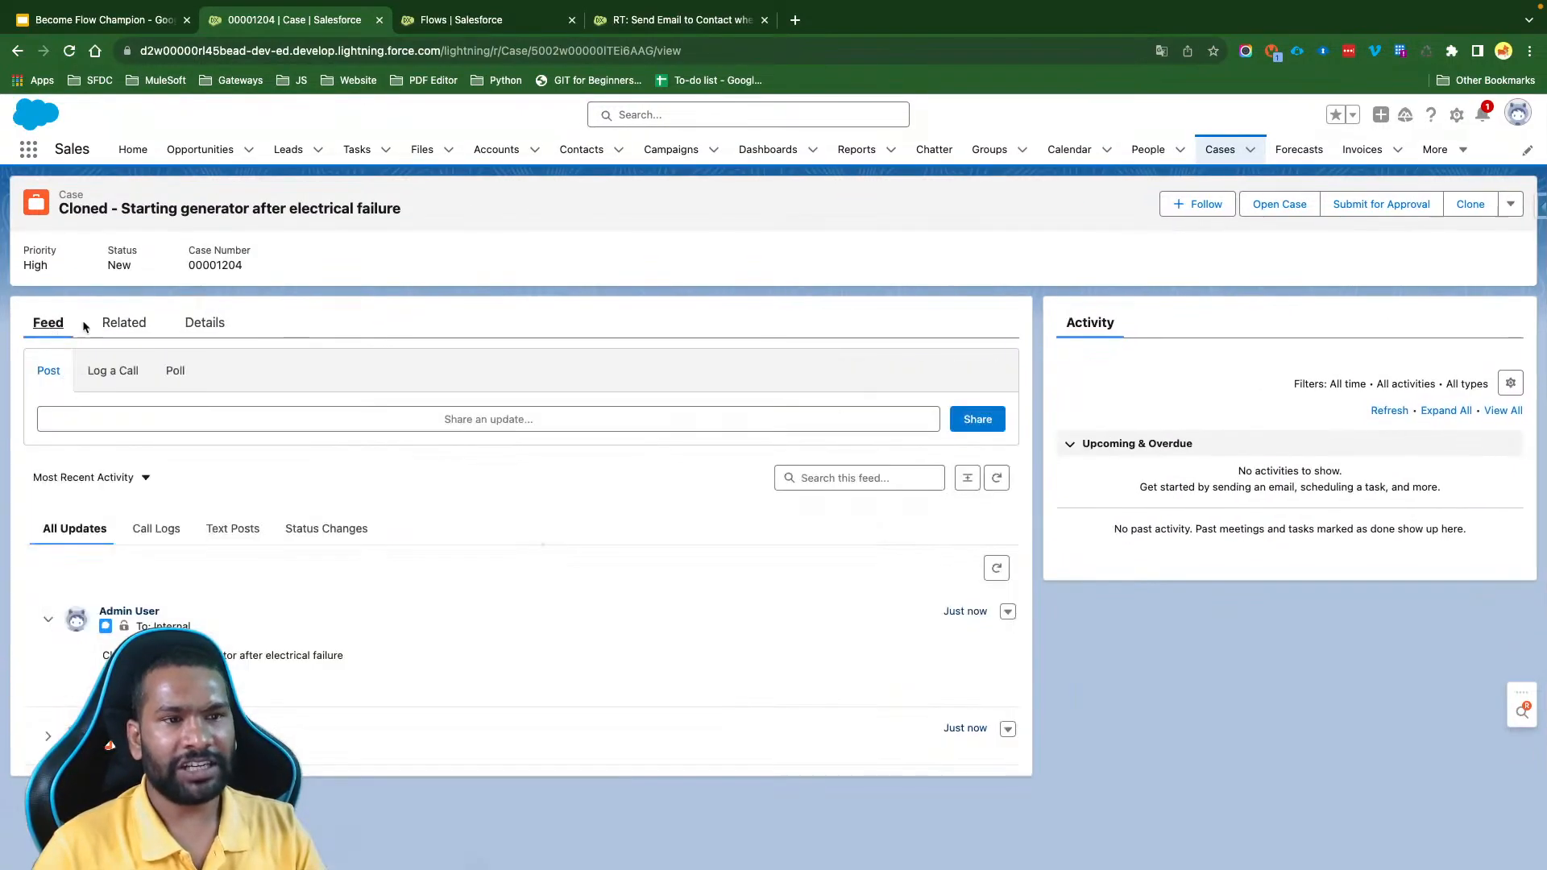
- Return to the case email flow and read its warning about the Send Email action's recipient addresses
{"action": "left_click", "coordinate": [674, 21]}
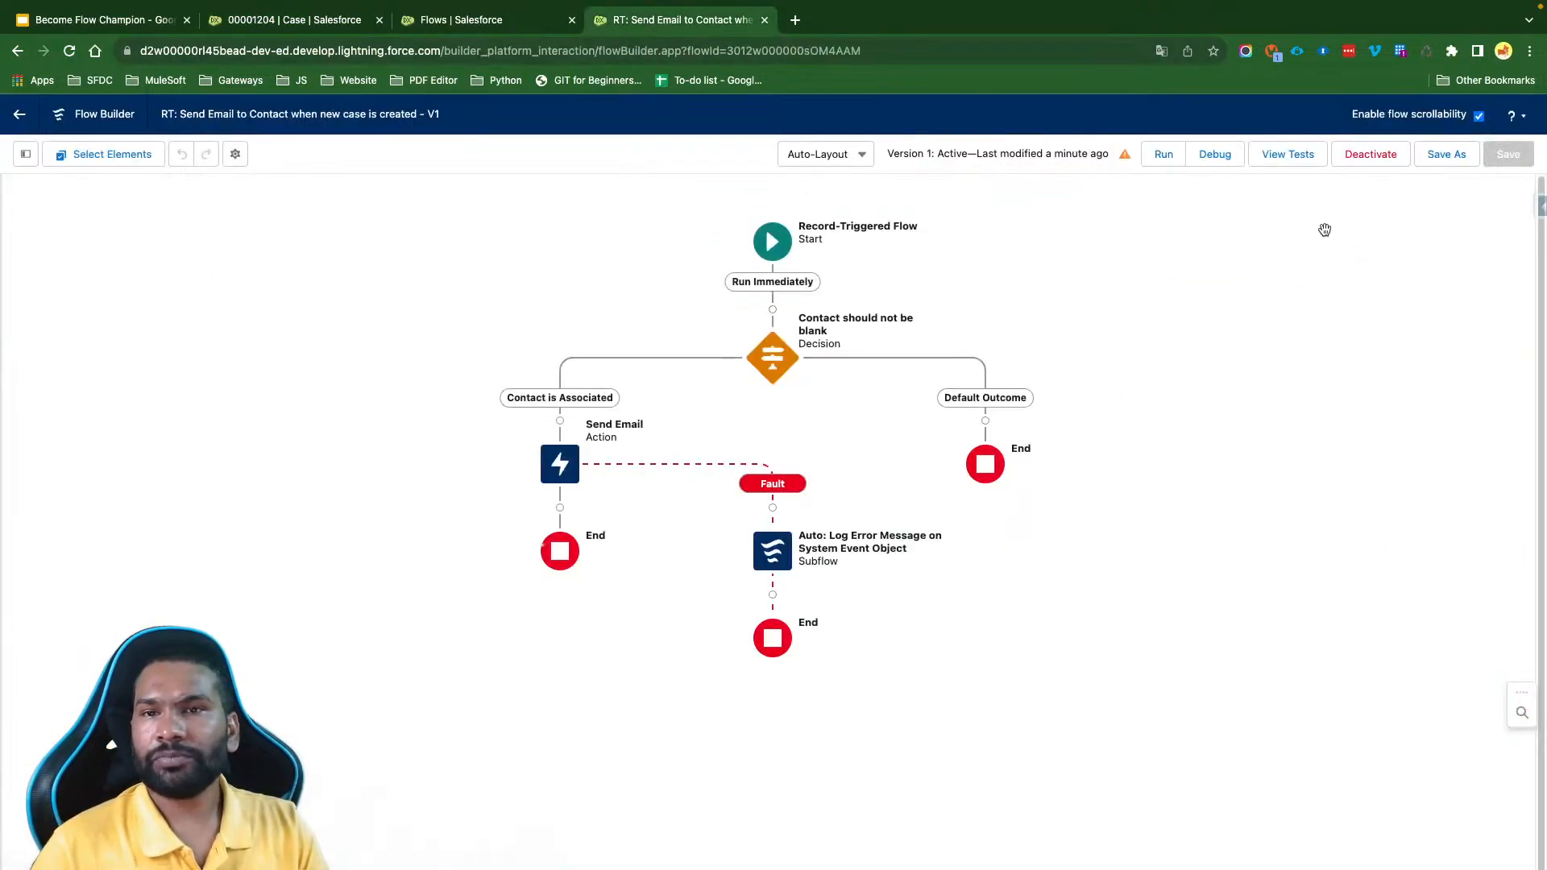
{"action": "left_click", "coordinate": [1125, 154]}
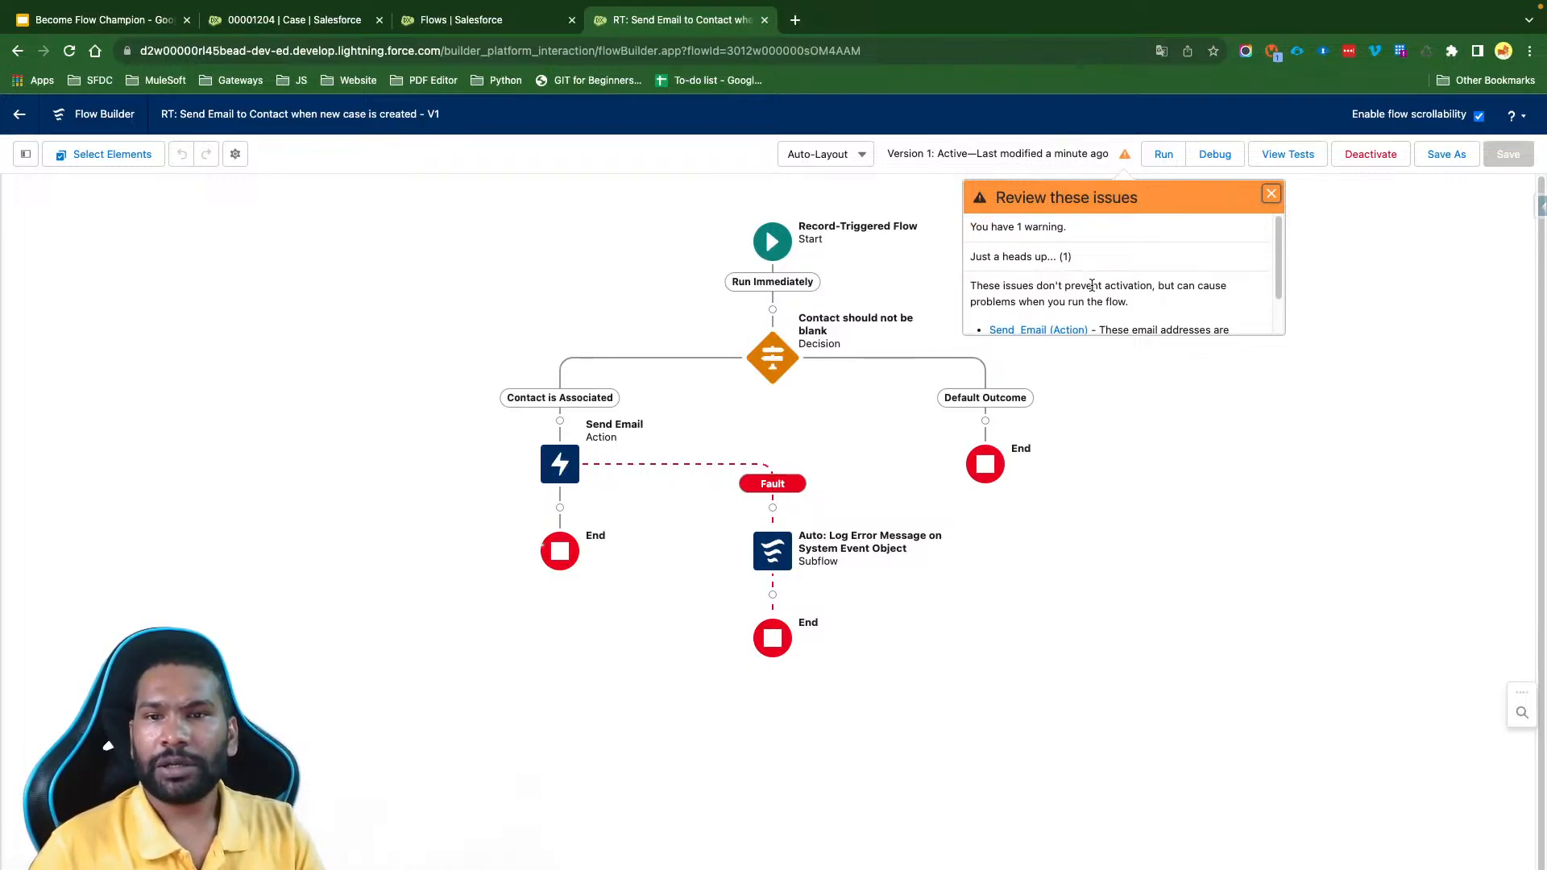
{"action": "scroll", "coordinate": [1092, 285], "scroll_direction": "down", "scroll_amount": 2}
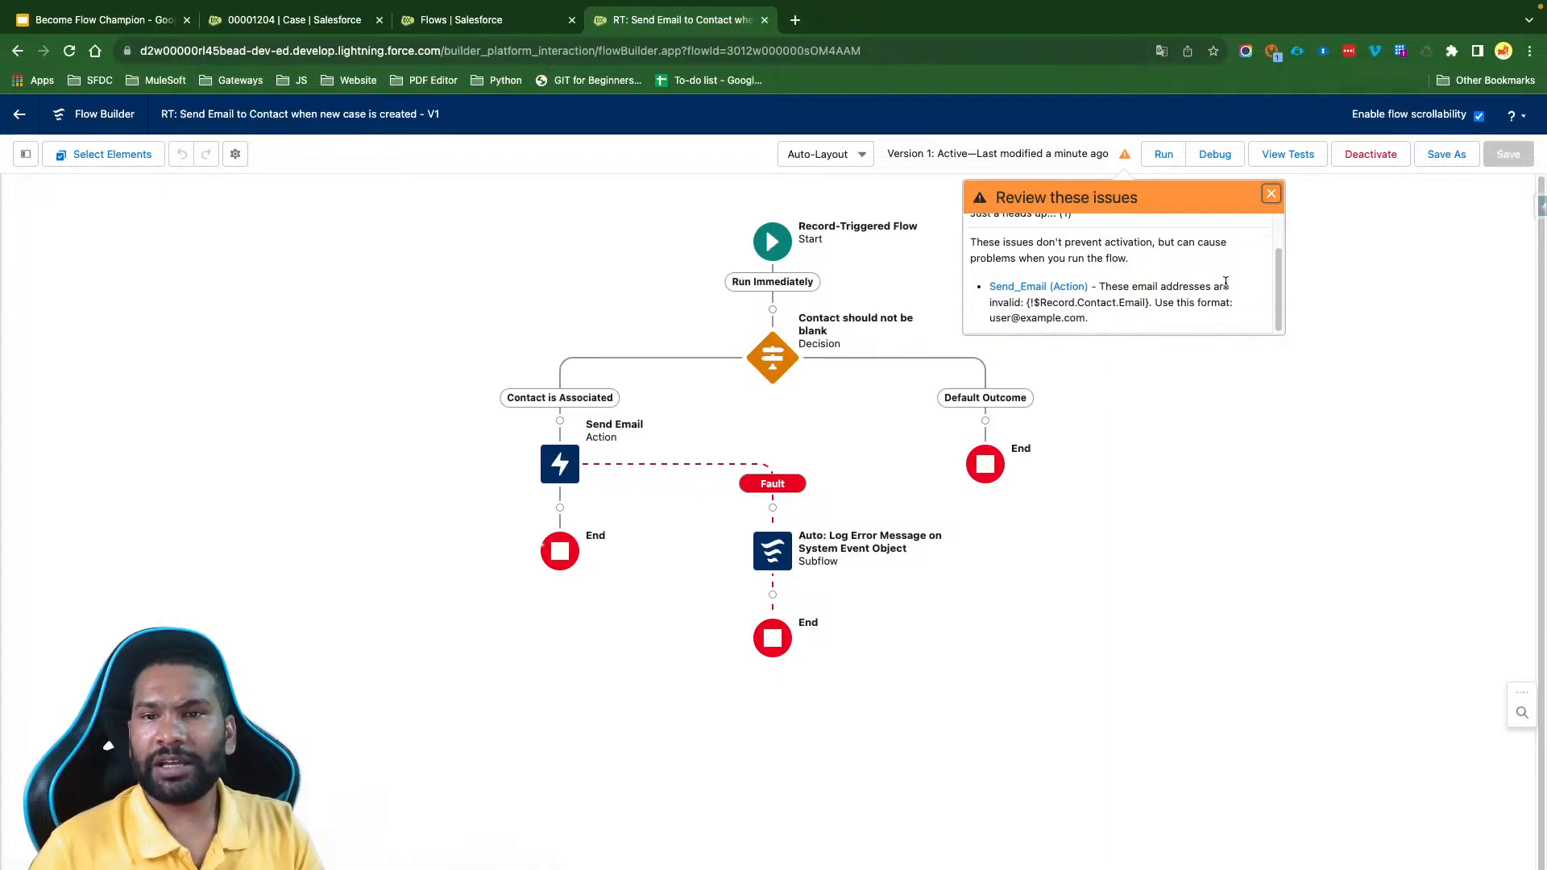
{"action": "left_click_drag", "start_coordinate": [1027, 302], "coordinate": [1146, 302]}
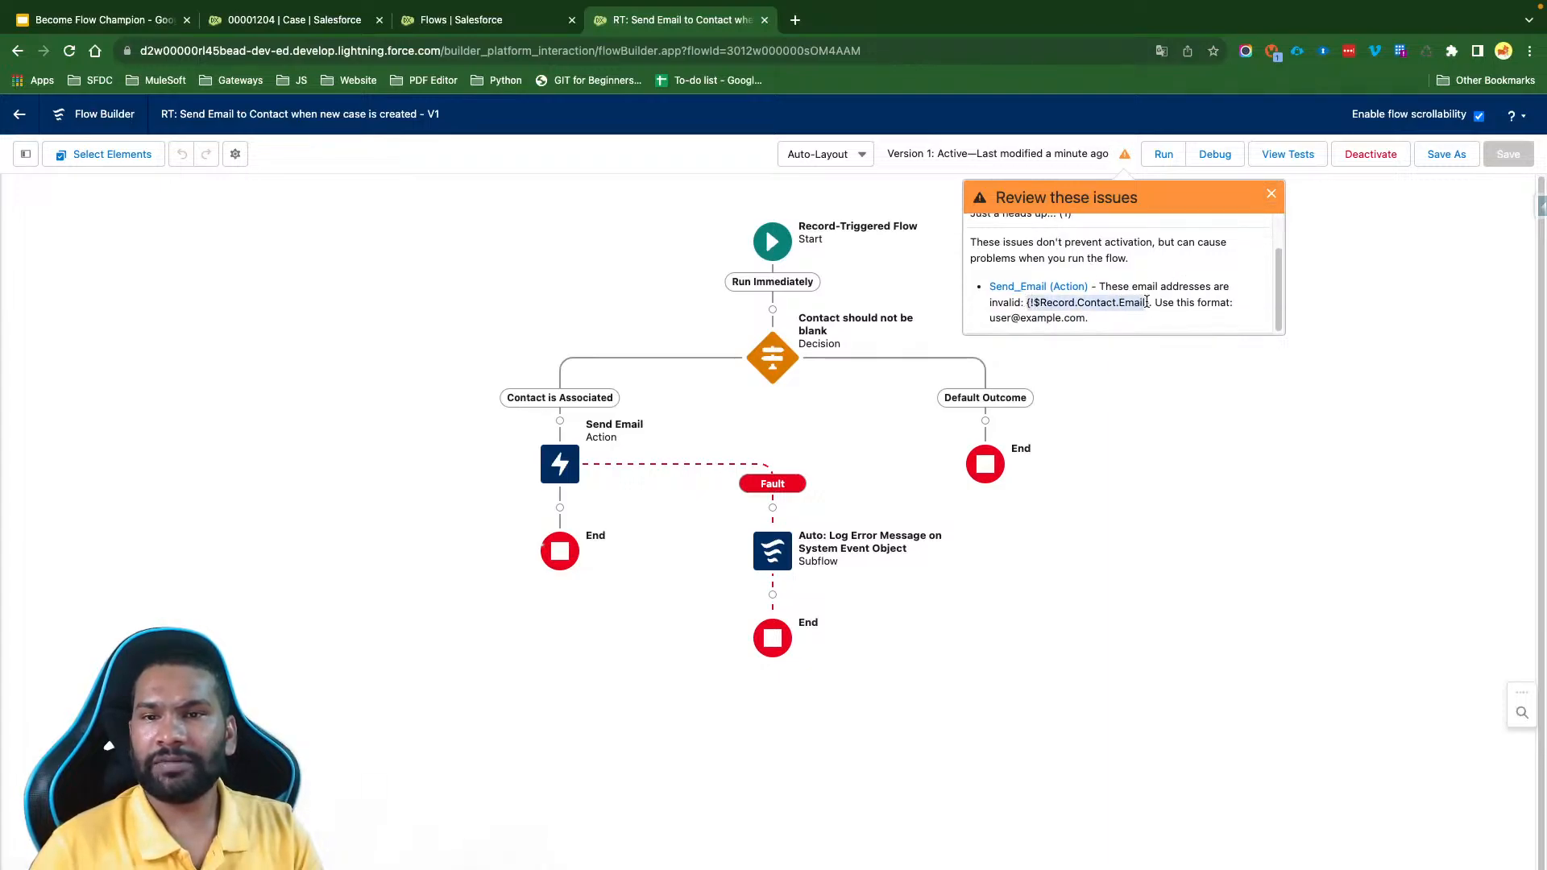
{"action": "left_click", "coordinate": [1136, 325]}
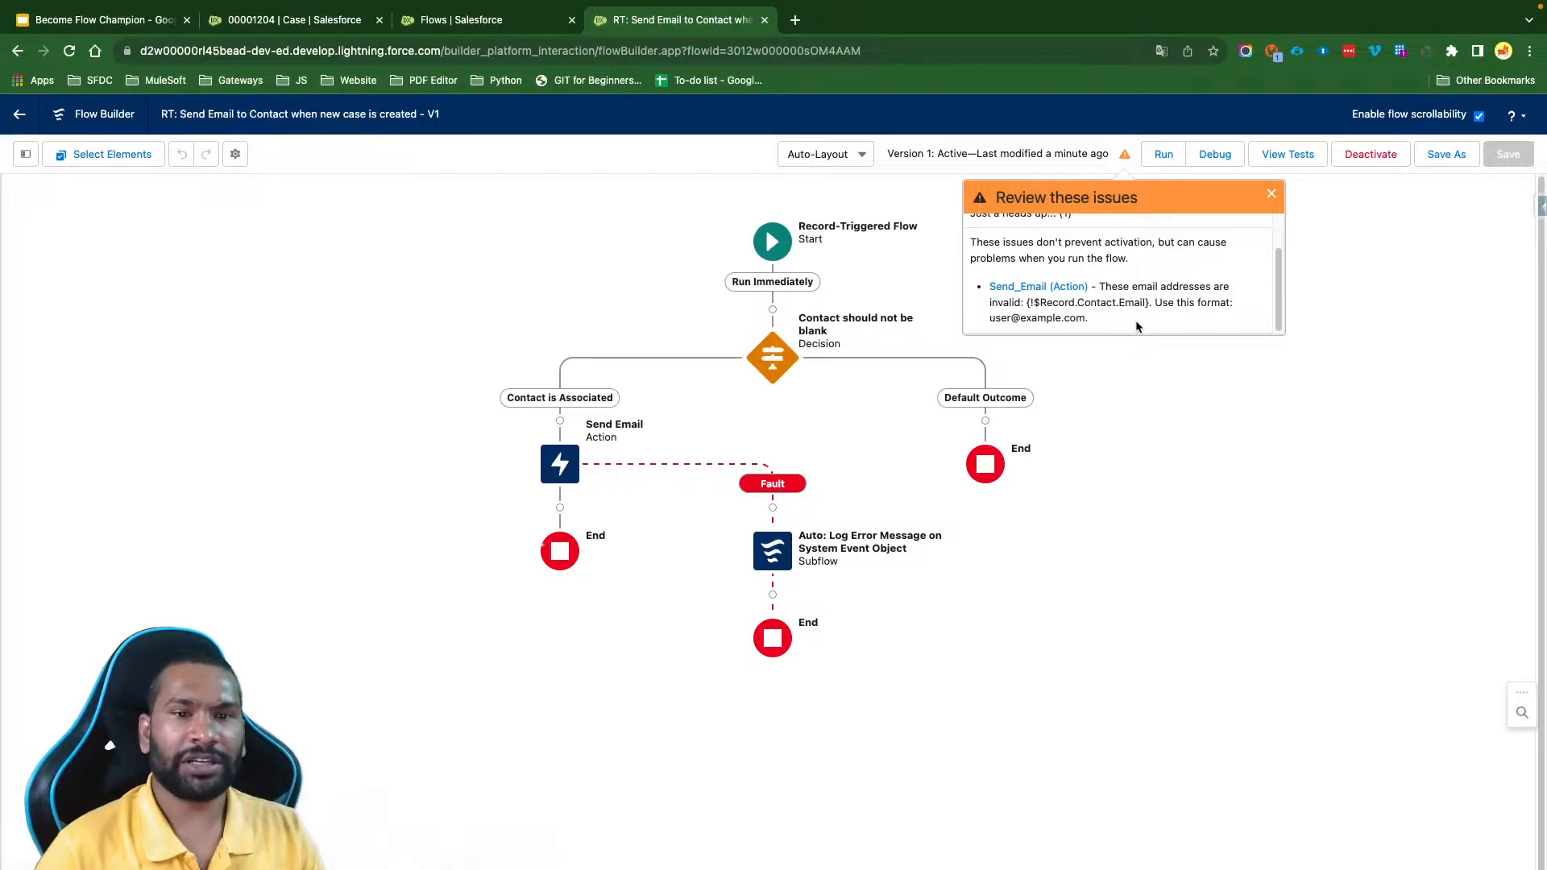
{"action": "left_click", "coordinate": [1271, 194]}
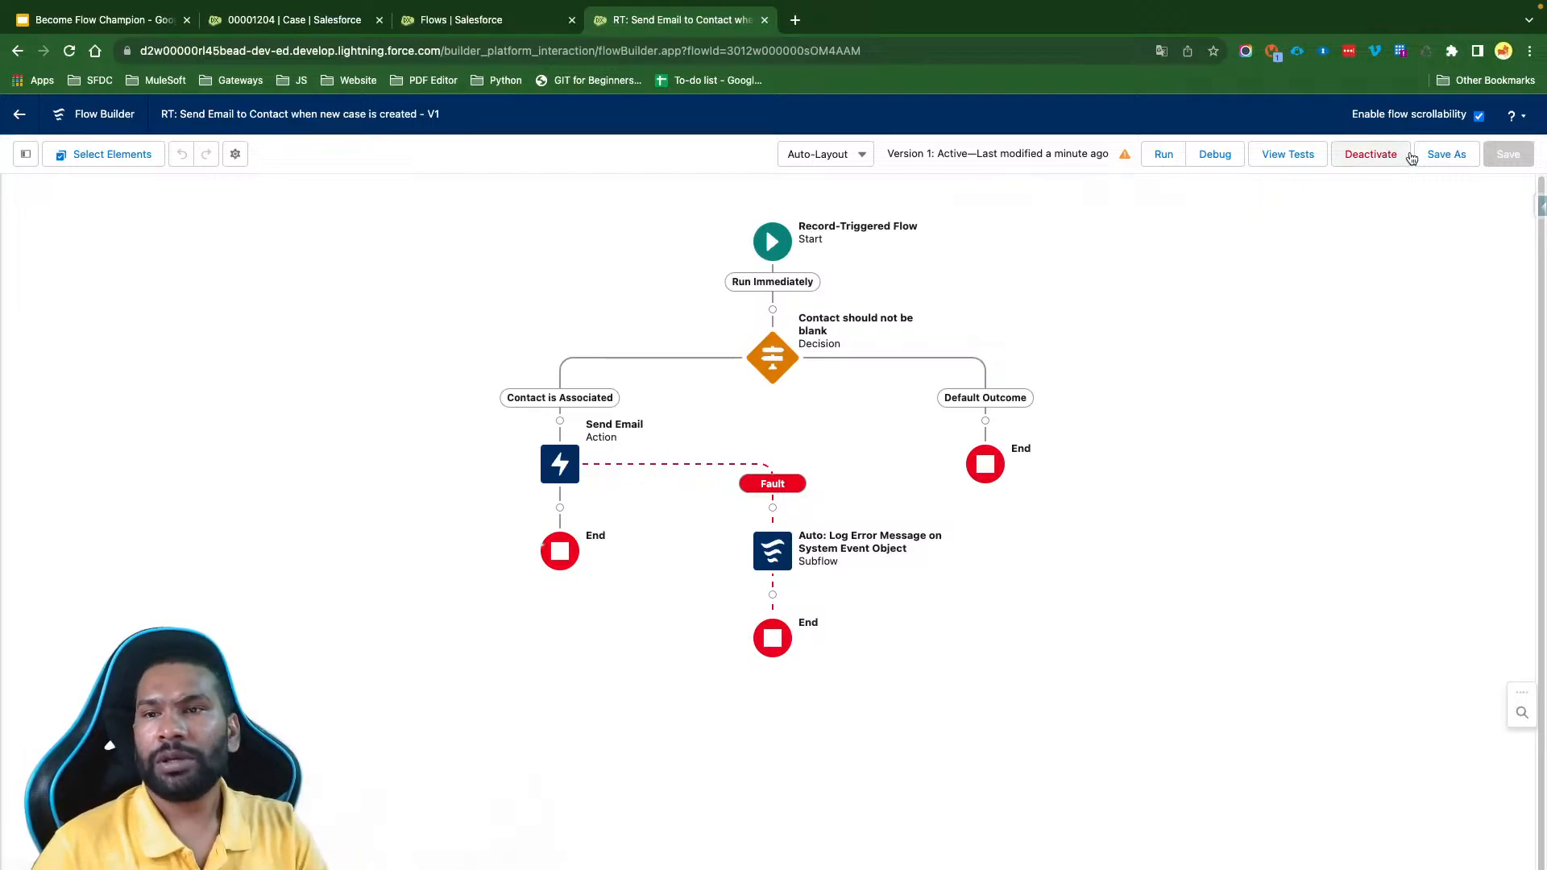
- Save the flow as a new version and dismiss its issues list
{"action": "left_click", "coordinate": [1446, 153]}
{"action": "left_click", "coordinate": [1071, 645]}
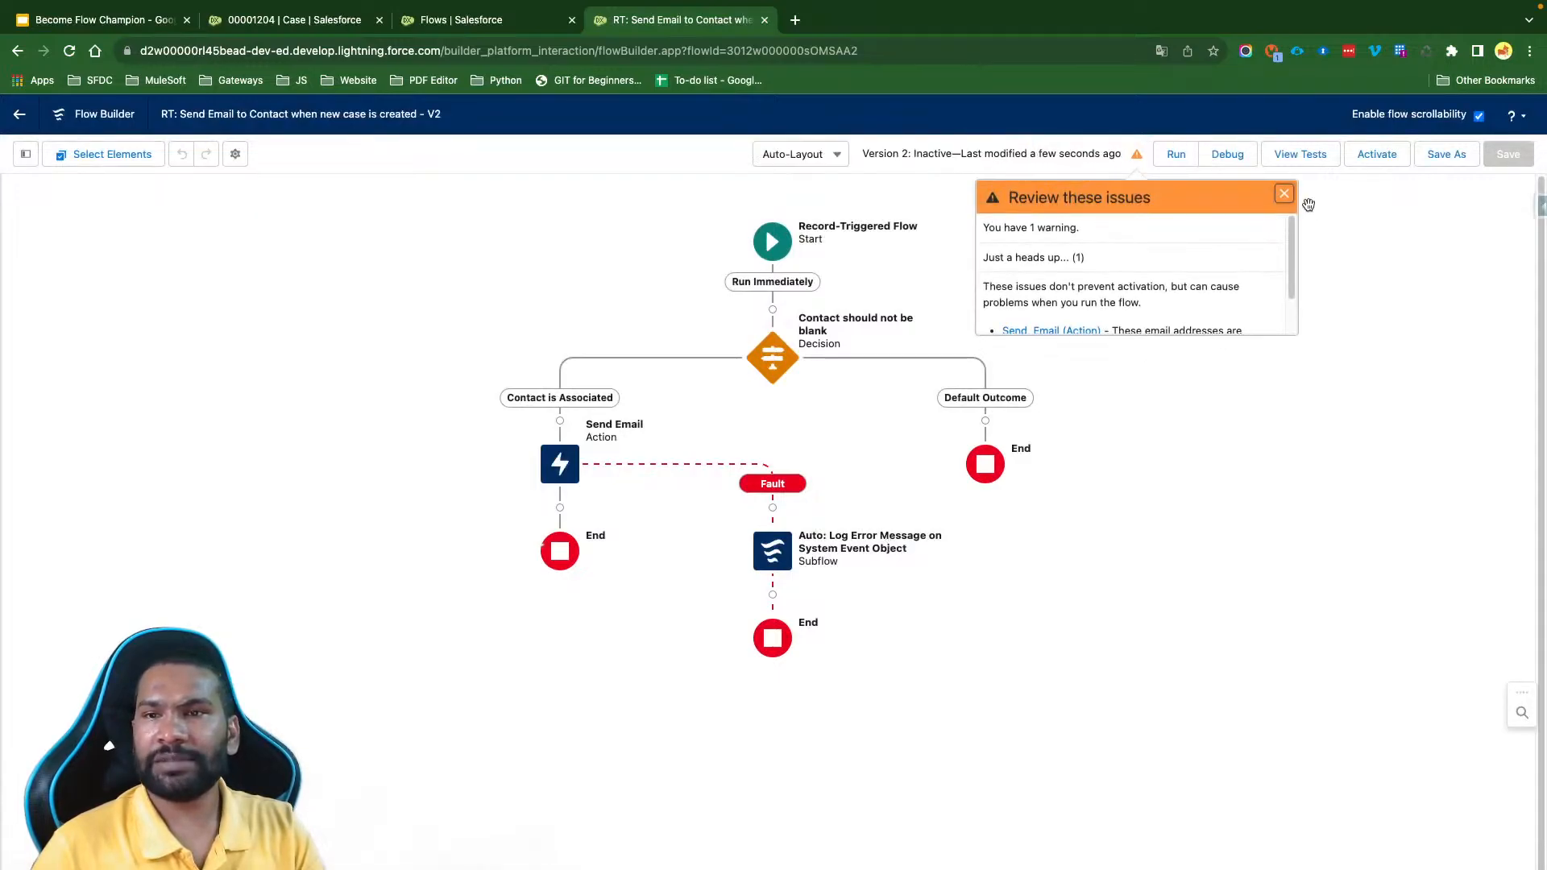
{"action": "left_click", "coordinate": [1284, 194]}
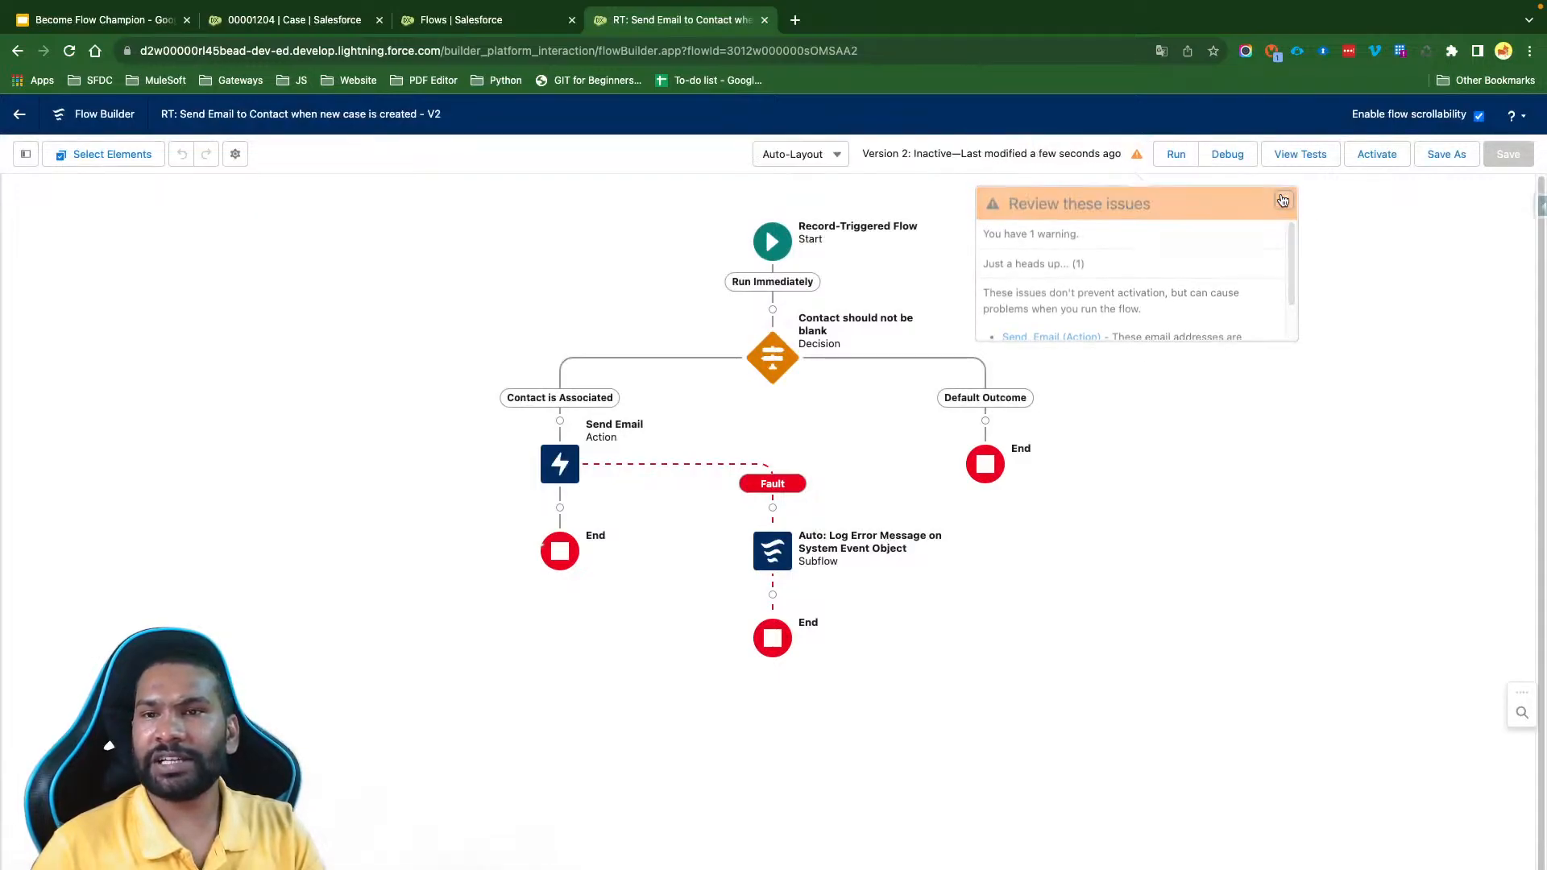
- Remove the {!$Record.Contact.Email} reference and its comma from the Send Email action's Recipient Address List
{"action": "left_click", "coordinate": [560, 463]}
{"action": "left_click", "coordinate": [556, 648]}
{"action": "scroll", "coordinate": [846, 487], "scroll_direction": "down", "scroll_amount": 2}
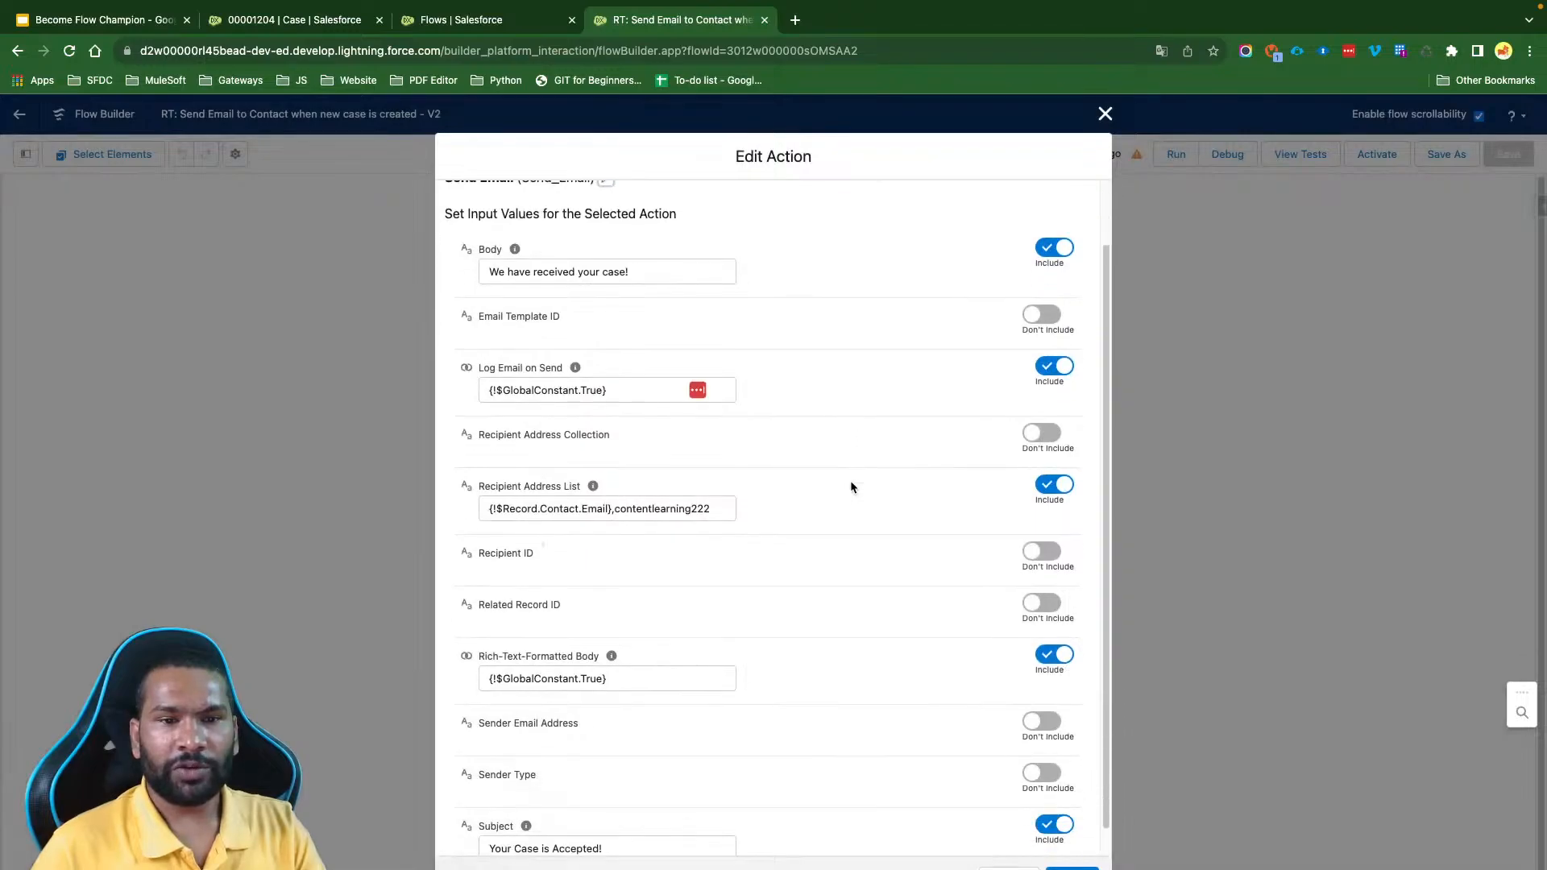
{"action": "left_click_drag", "start_coordinate": [610, 491], "coordinate": [479, 489]}
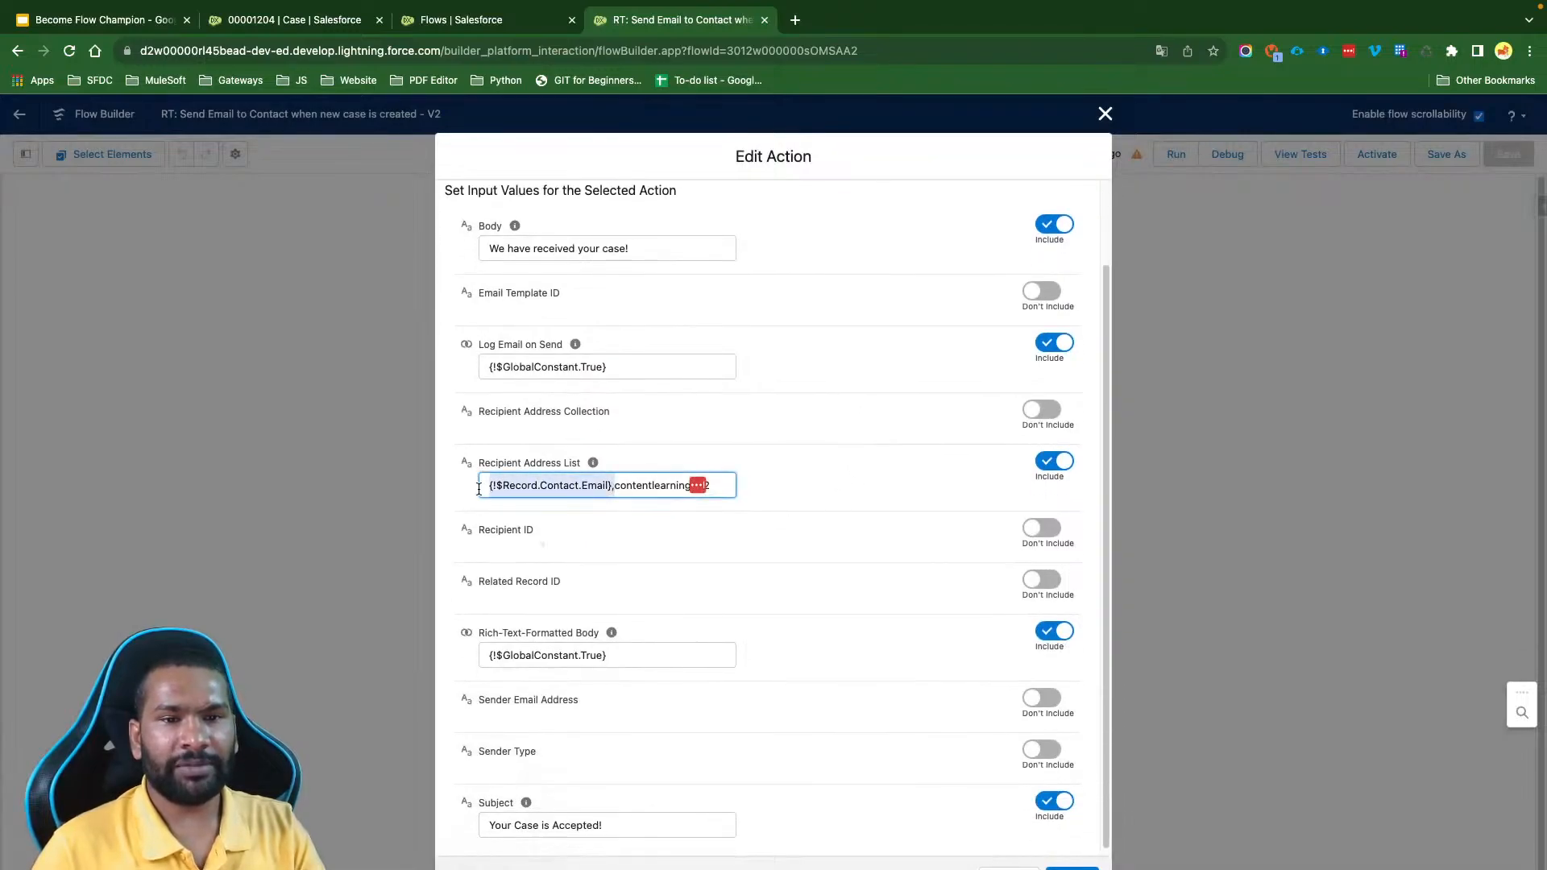
{"action": "key", "text": "BackSpace"}
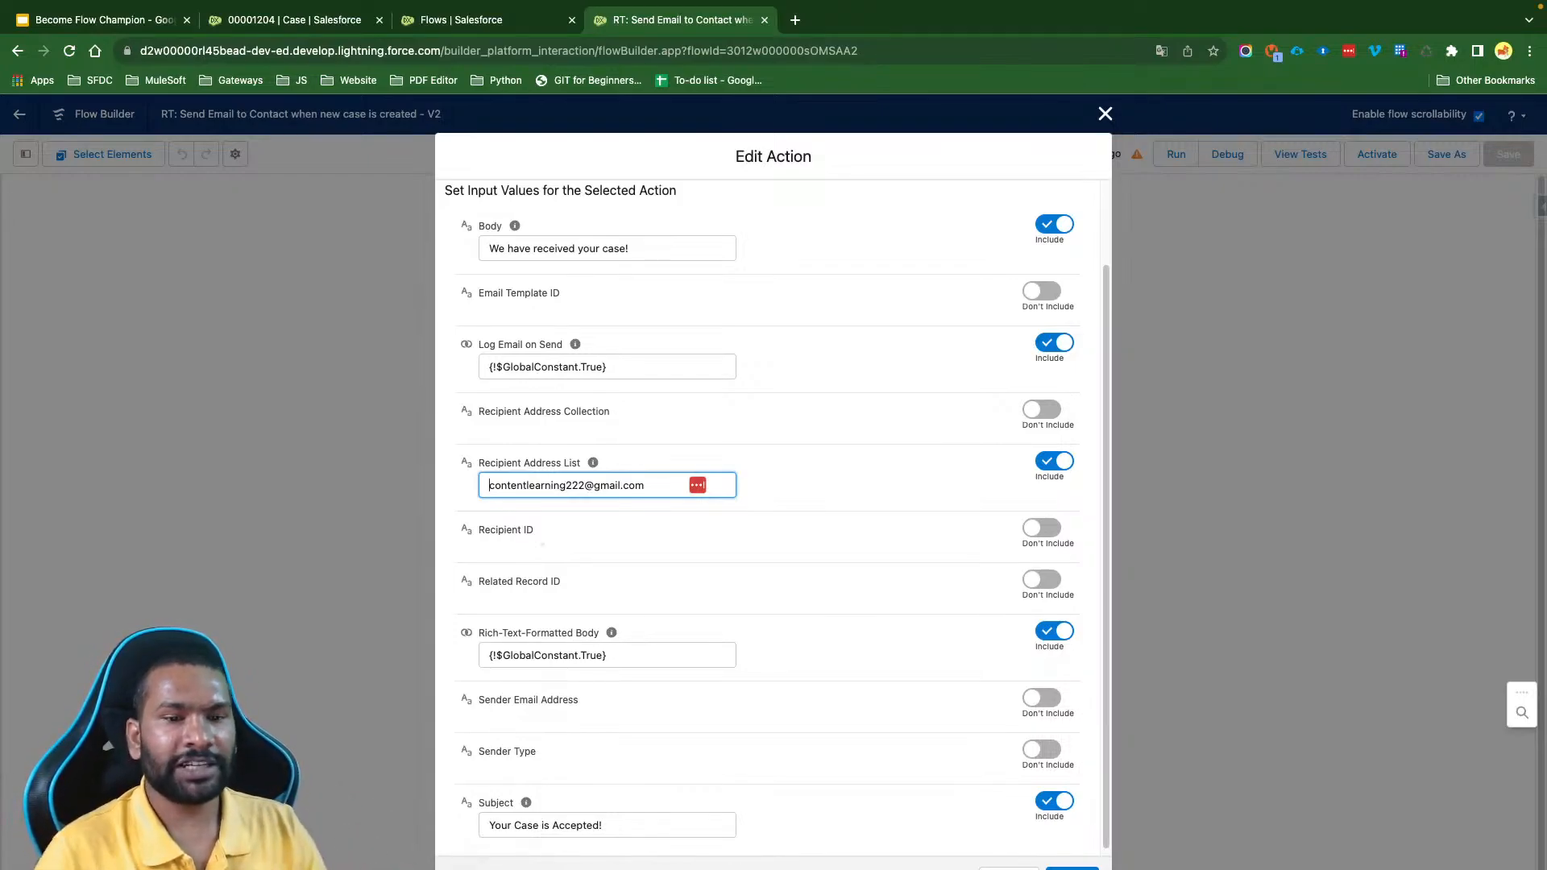
{"action": "left_click", "coordinate": [755, 516]}
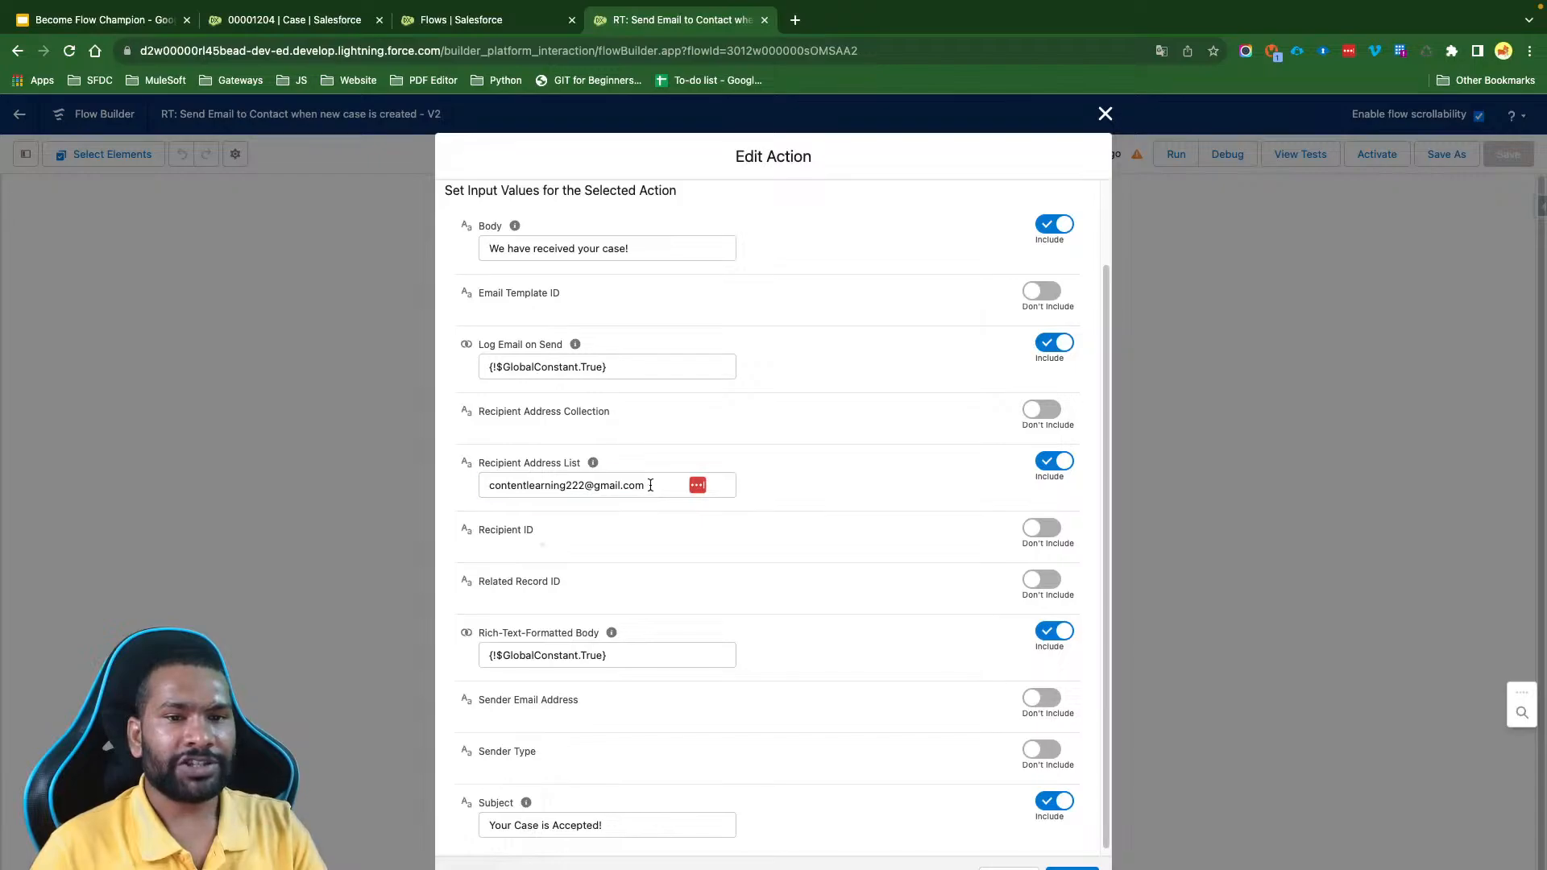
- Review the Send Email action's recipient address, body, Log Email on Send, rich-text and subject values
{"action": "left_click_drag", "start_coordinate": [651, 486], "coordinate": [487, 484]}
{"action": "left_click", "coordinate": [846, 461]}
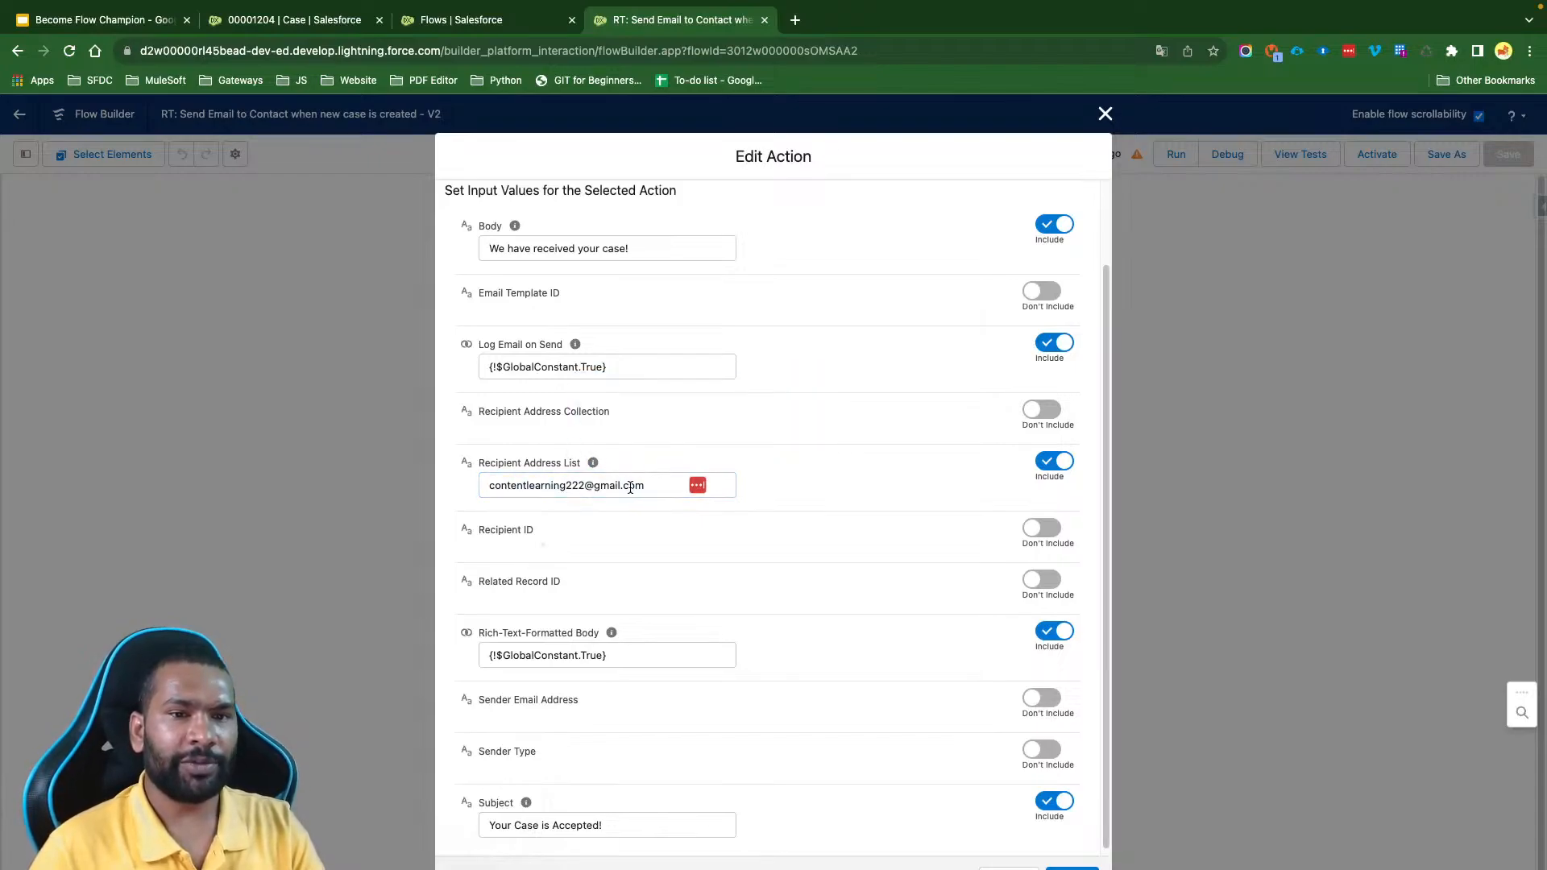
{"action": "left_click_drag", "start_coordinate": [649, 486], "coordinate": [486, 464]}
{"action": "left_click", "coordinate": [807, 417]}
{"action": "scroll", "coordinate": [806, 421], "scroll_direction": "up", "scroll_amount": 2}
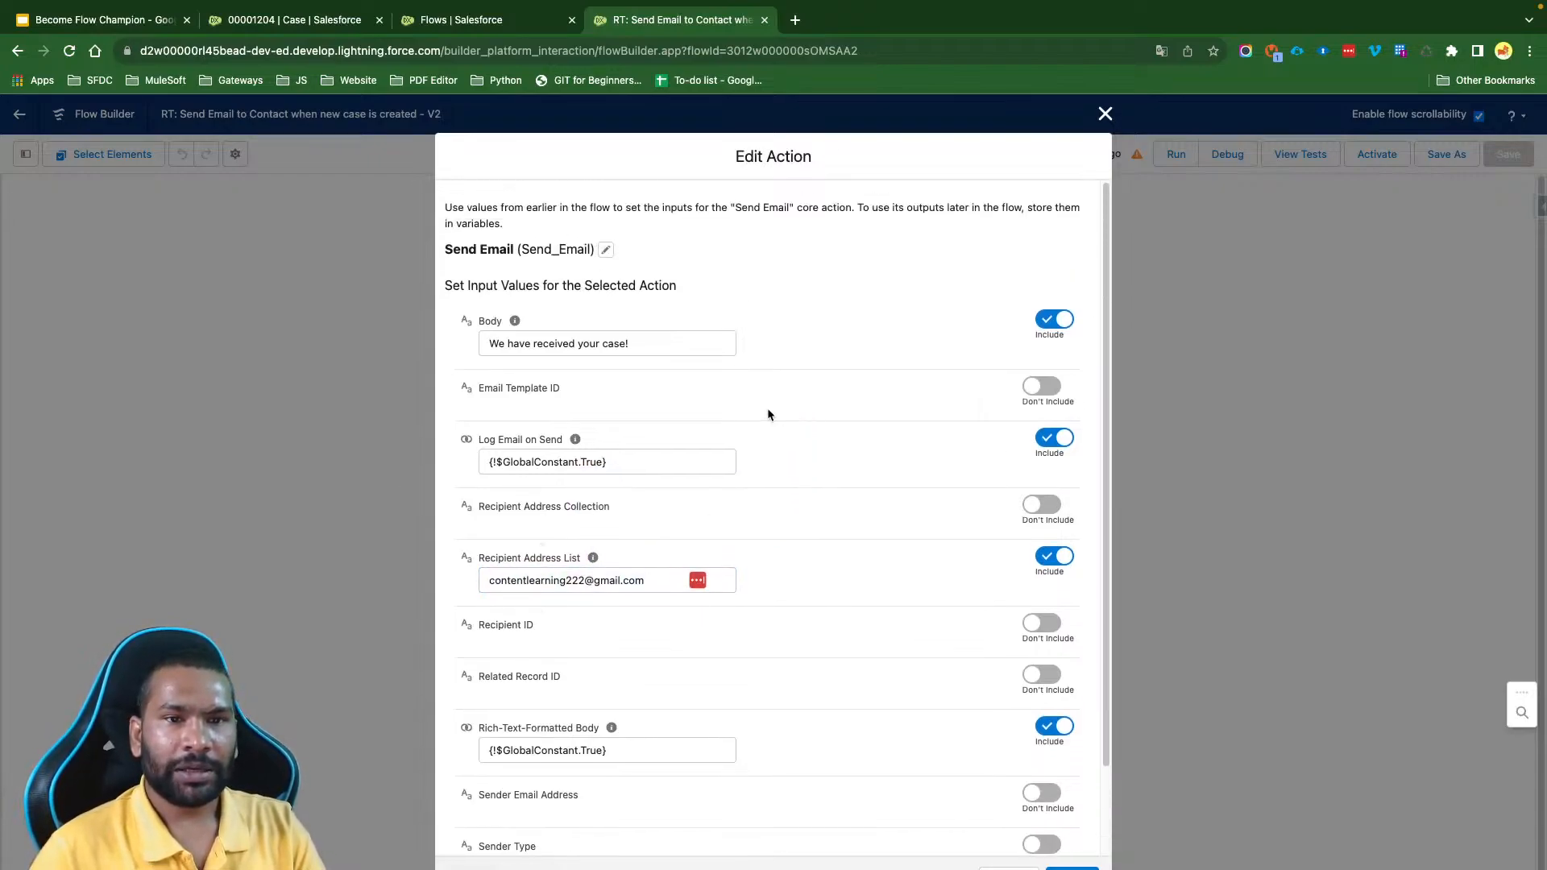
{"action": "left_click_drag", "start_coordinate": [639, 332], "coordinate": [486, 332]}
{"action": "scroll", "coordinate": [862, 585], "scroll_direction": "down", "scroll_amount": 1}
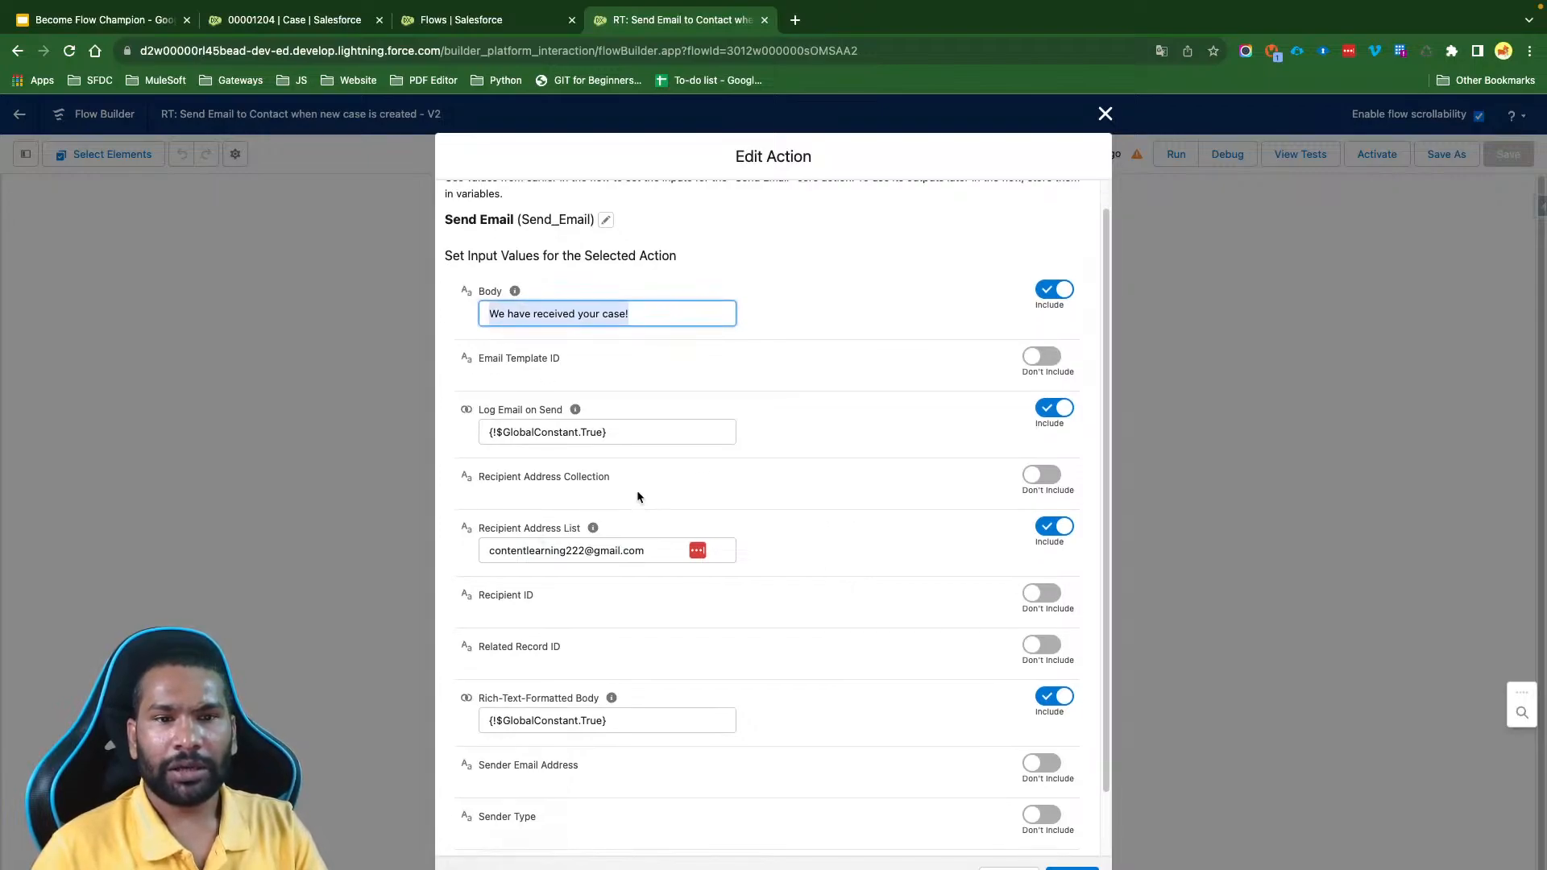
{"action": "left_click_drag", "start_coordinate": [618, 432], "coordinate": [488, 433]}
{"action": "scroll", "coordinate": [834, 543], "scroll_direction": "down", "scroll_amount": 3}
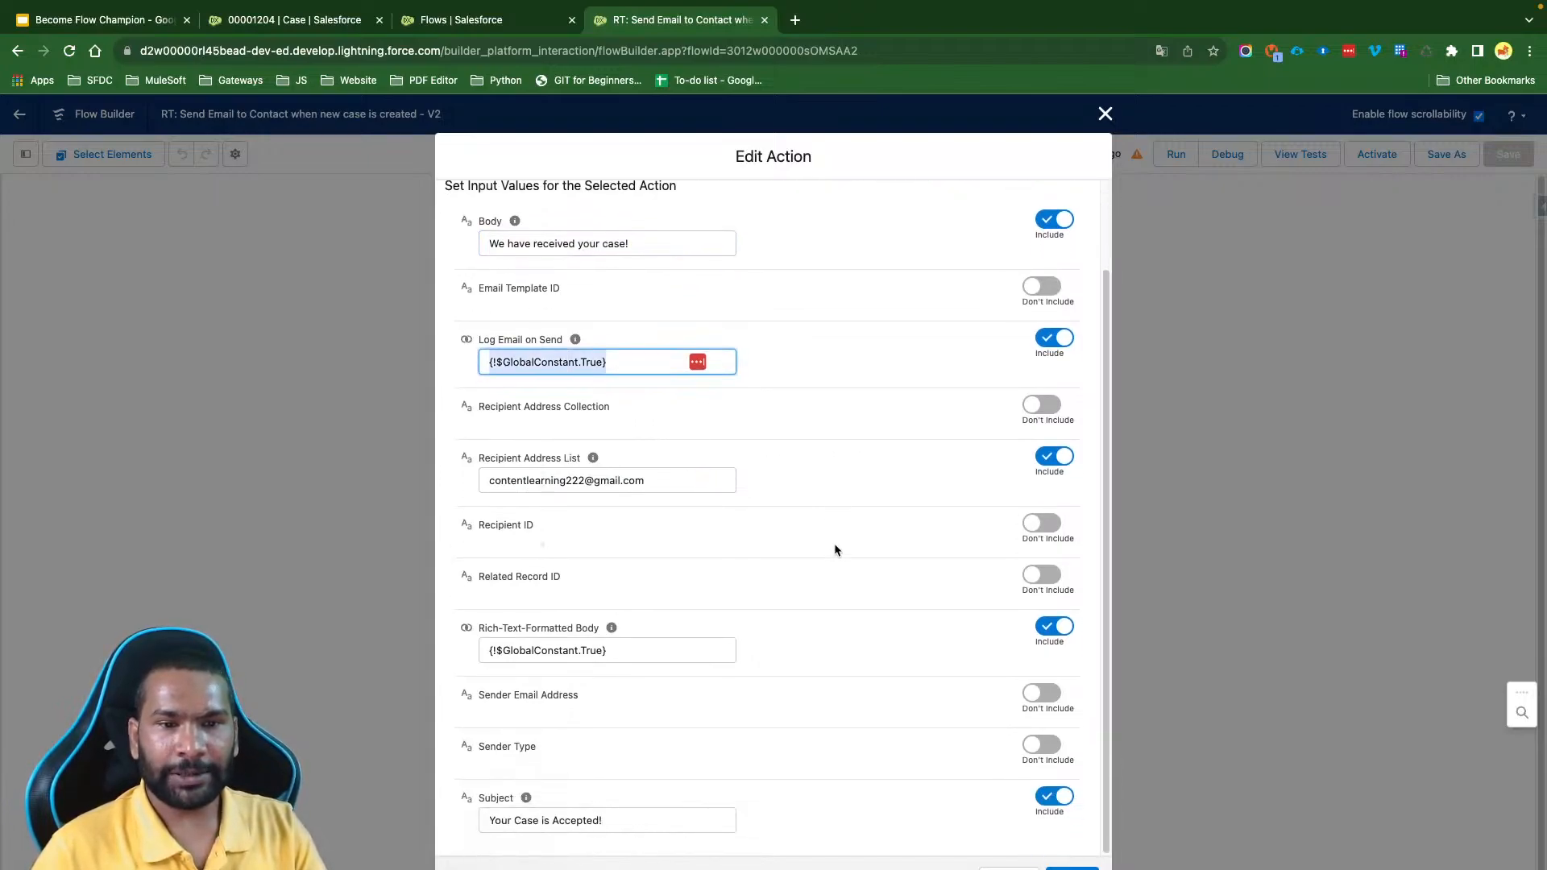
{"action": "left_click_drag", "start_coordinate": [633, 650], "coordinate": [411, 653]}
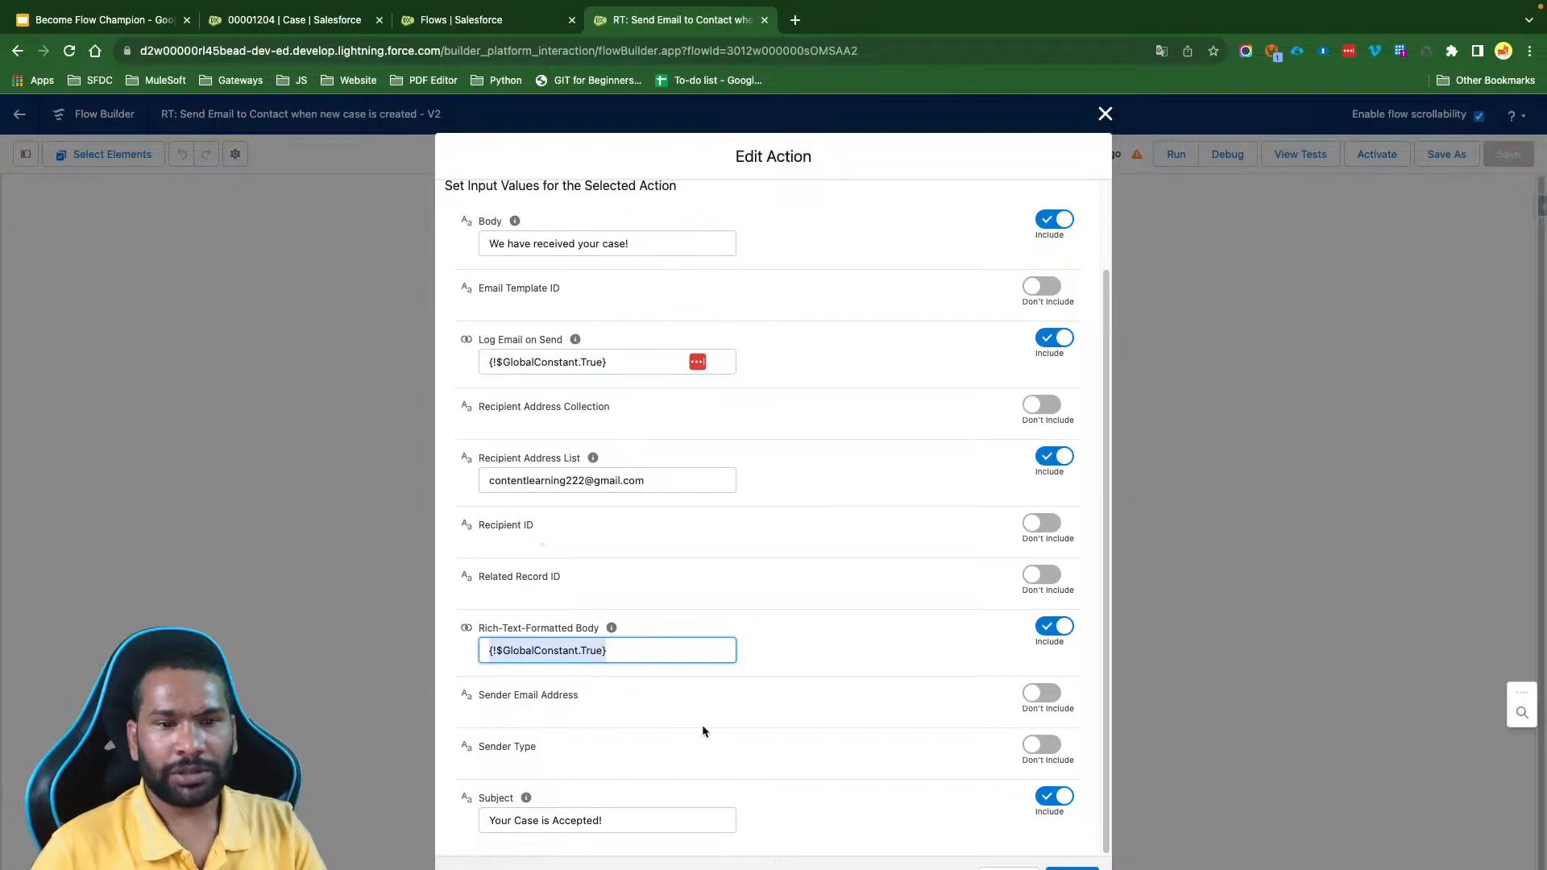
{"action": "left_click_drag", "start_coordinate": [621, 825], "coordinate": [484, 822]}
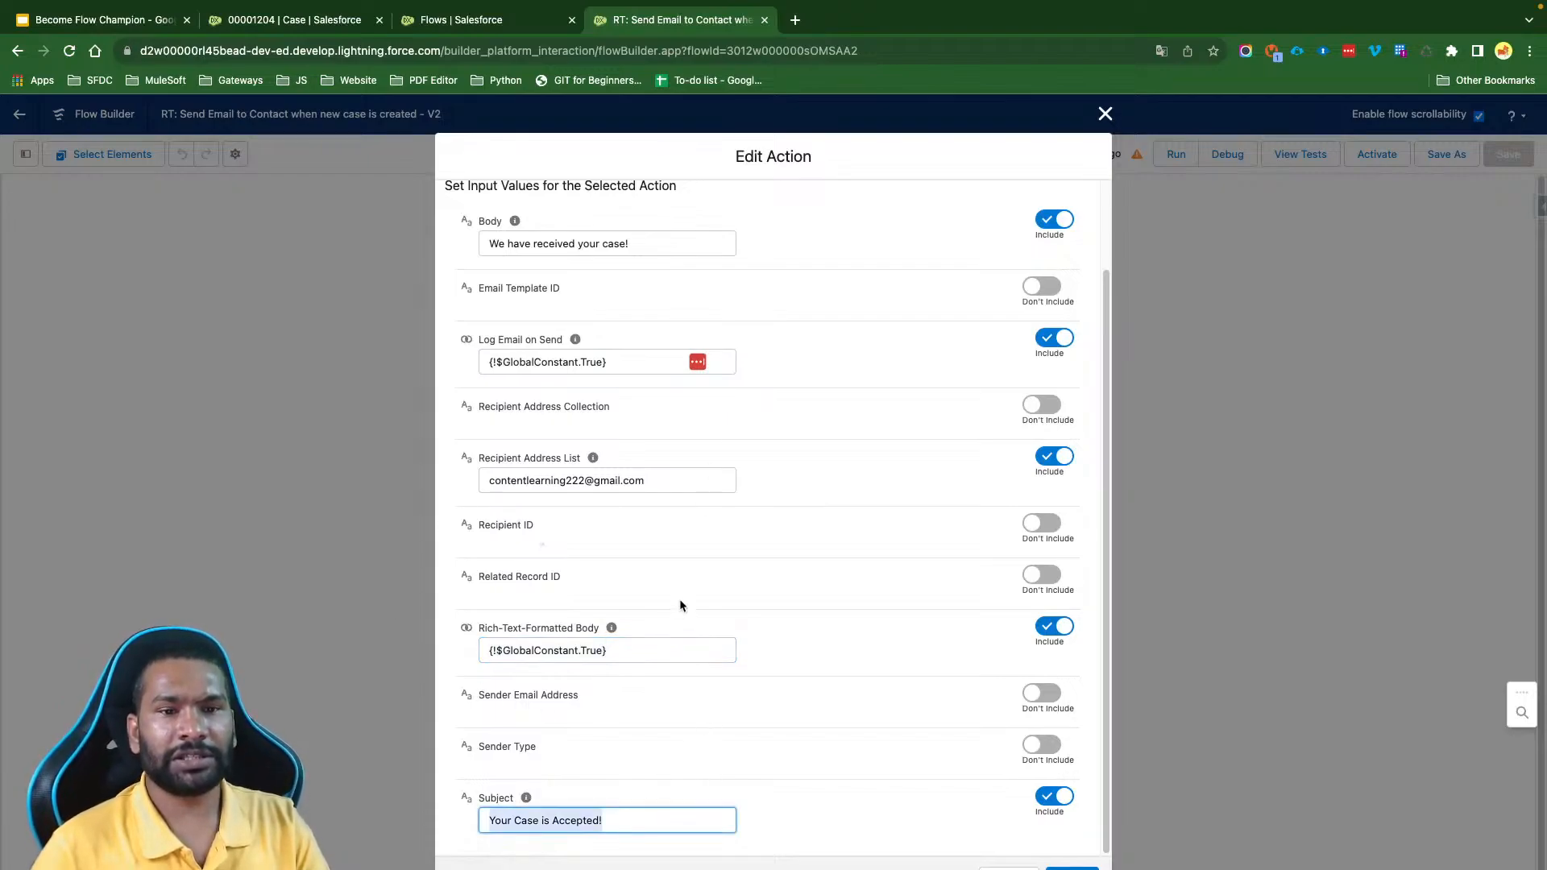
- Include Related Record ID in the Send Email action, set it to {!$Record.Id}, and confirm the action
{"action": "left_click", "coordinate": [1021, 593]}
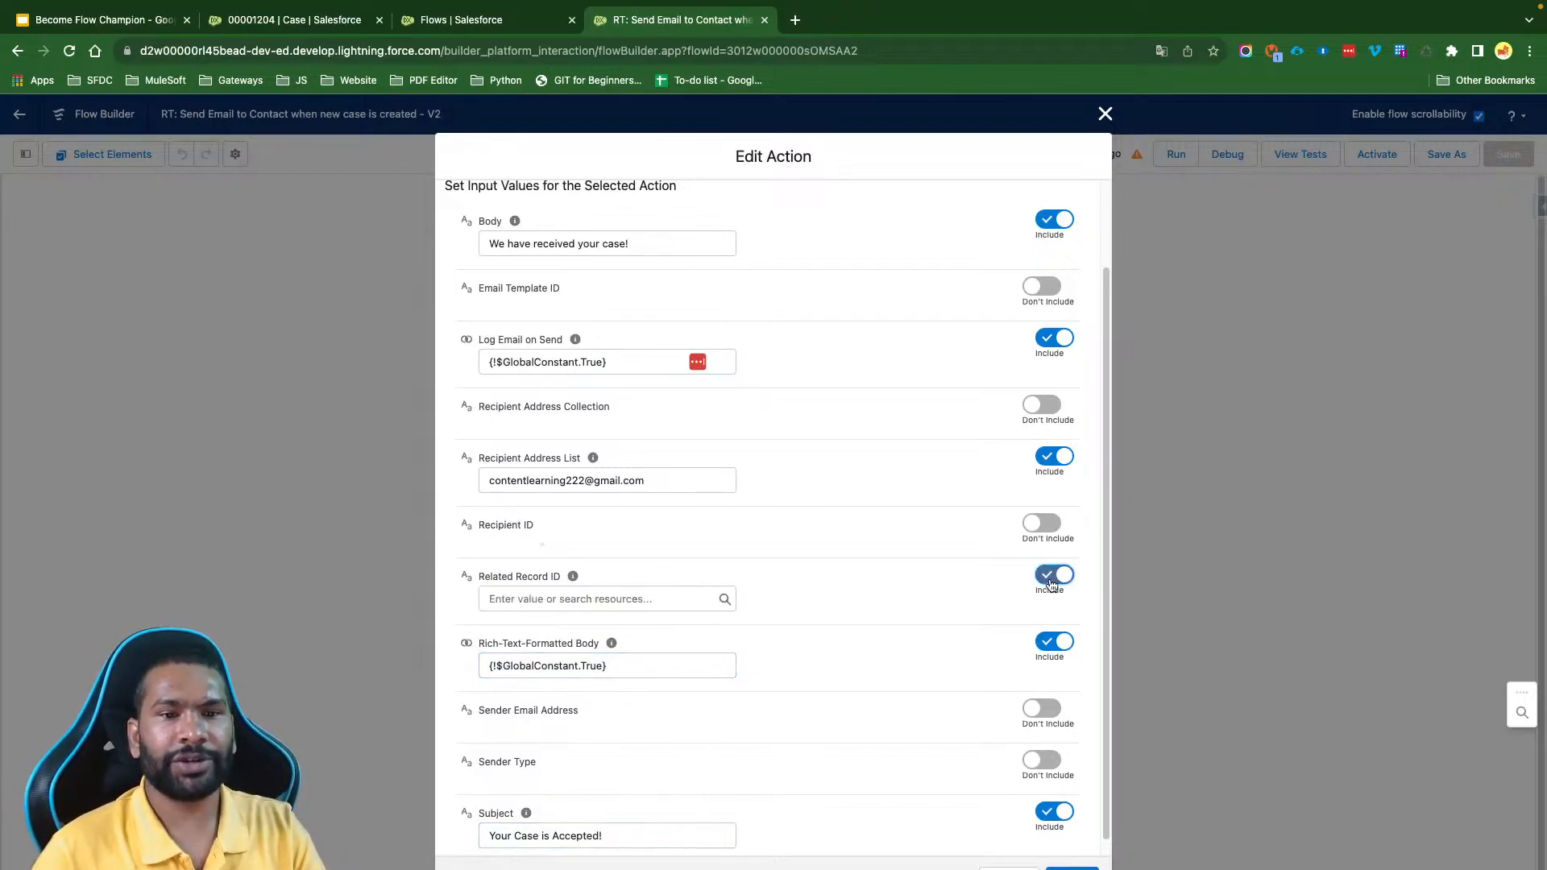
{"action": "mouse_move", "coordinate": [573, 578]}
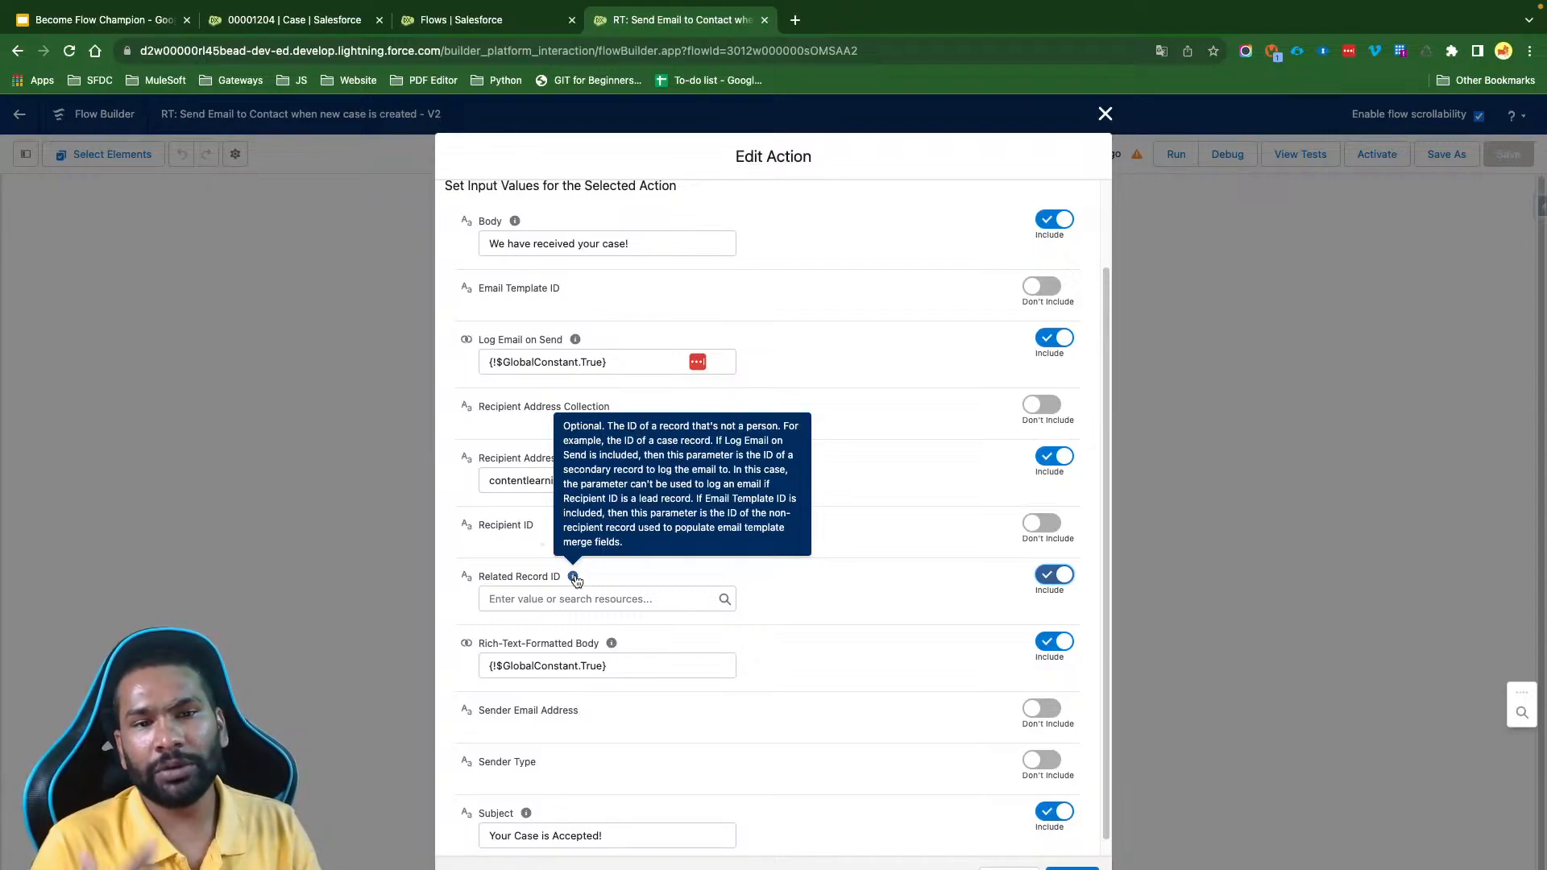
{"action": "left_click", "coordinate": [563, 600]}
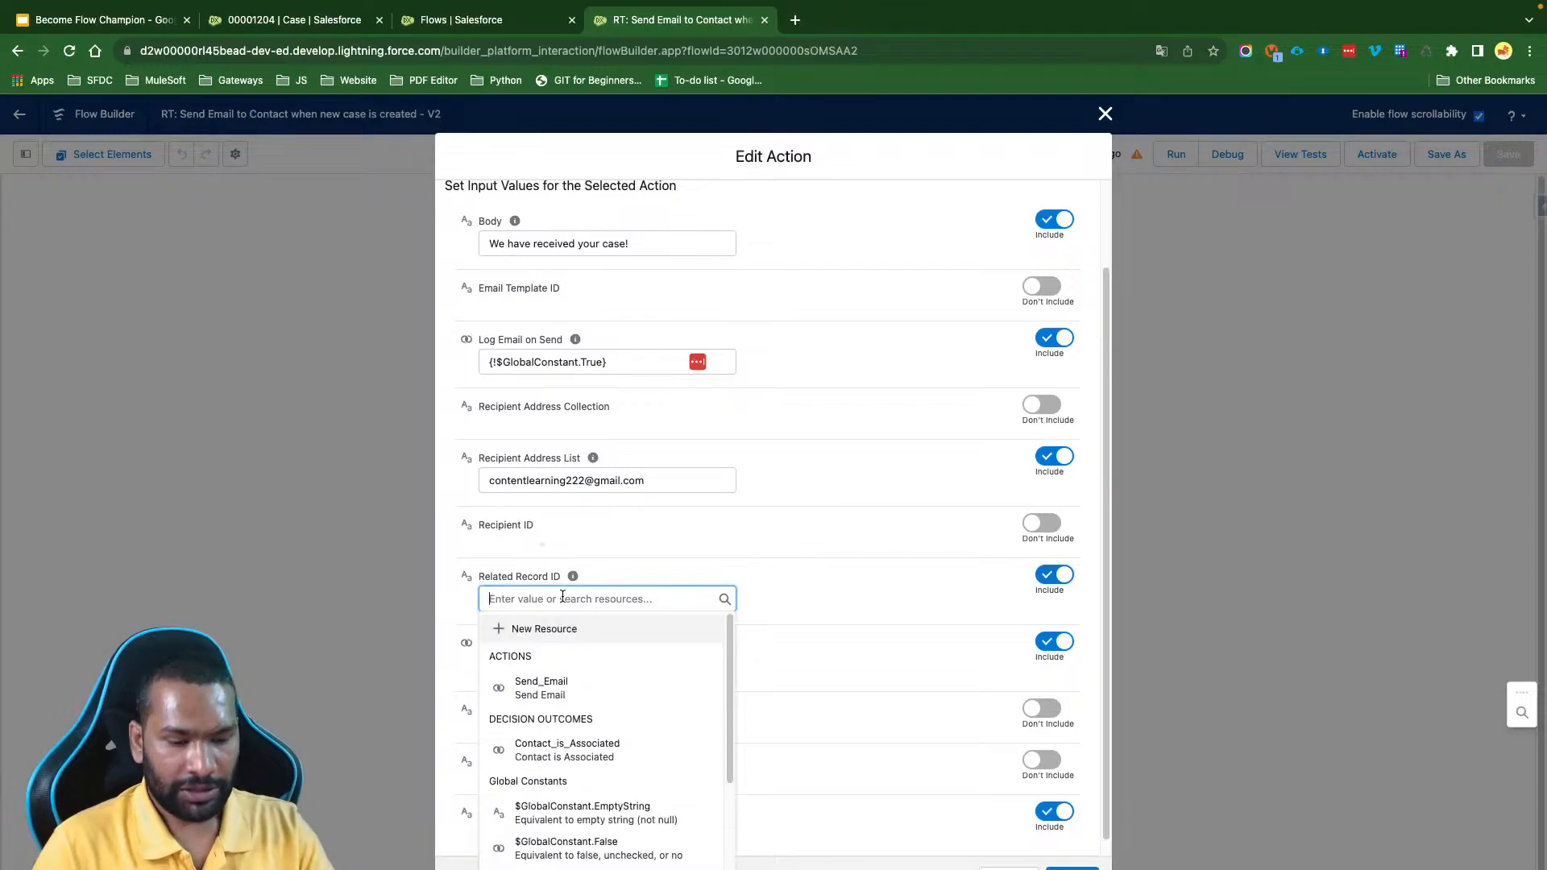
{"action": "type", "text": "Rec"}
{"action": "left_click", "coordinate": [563, 671]}
{"action": "type", "text": "Id"}
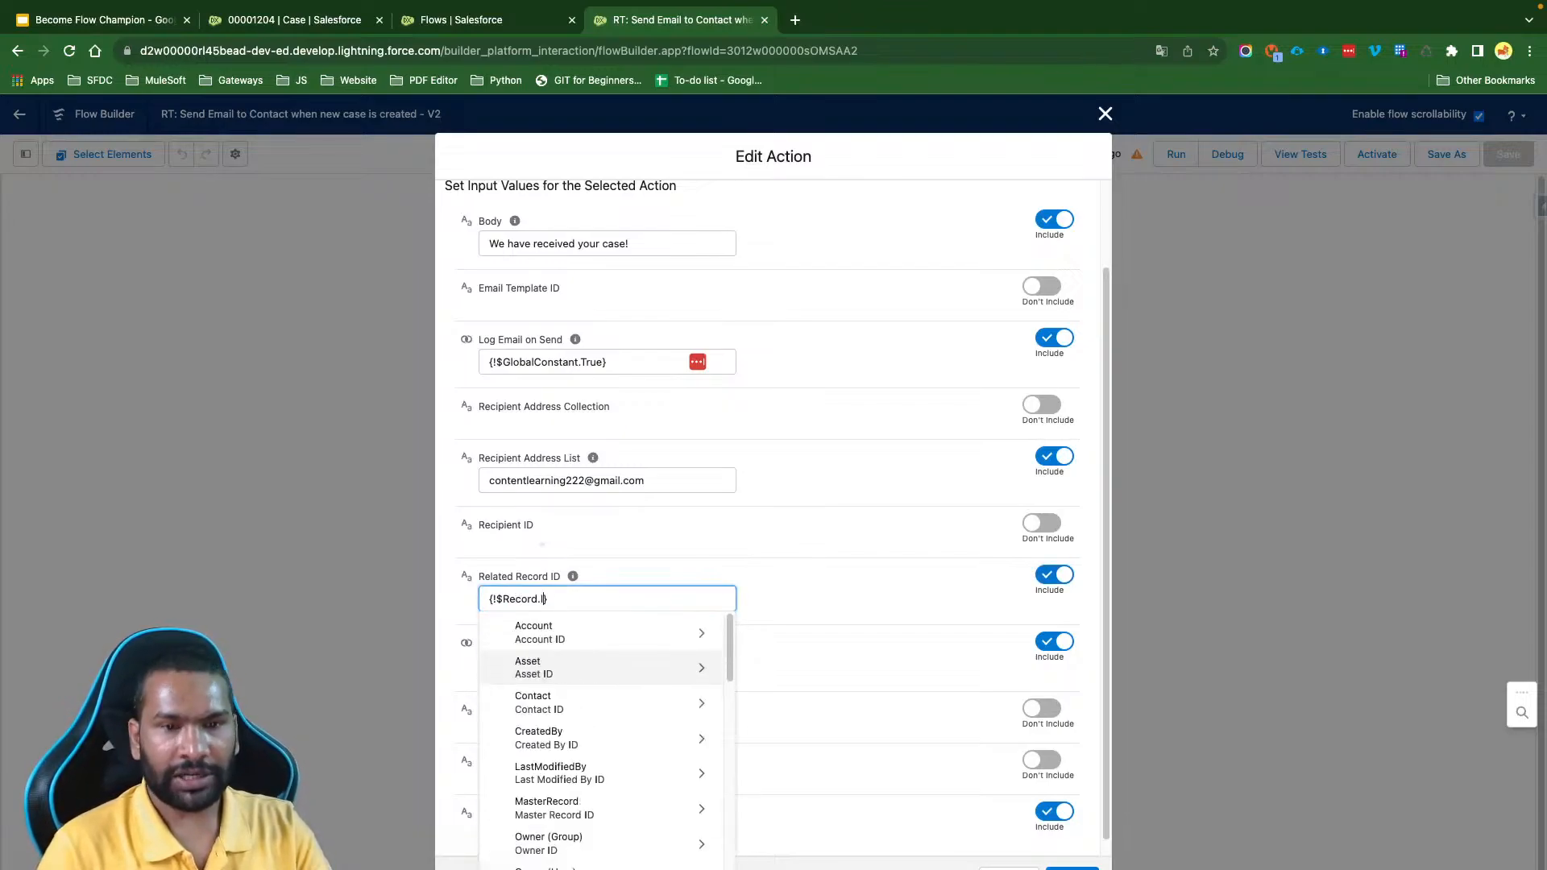
{"action": "left_click", "coordinate": [874, 598]}
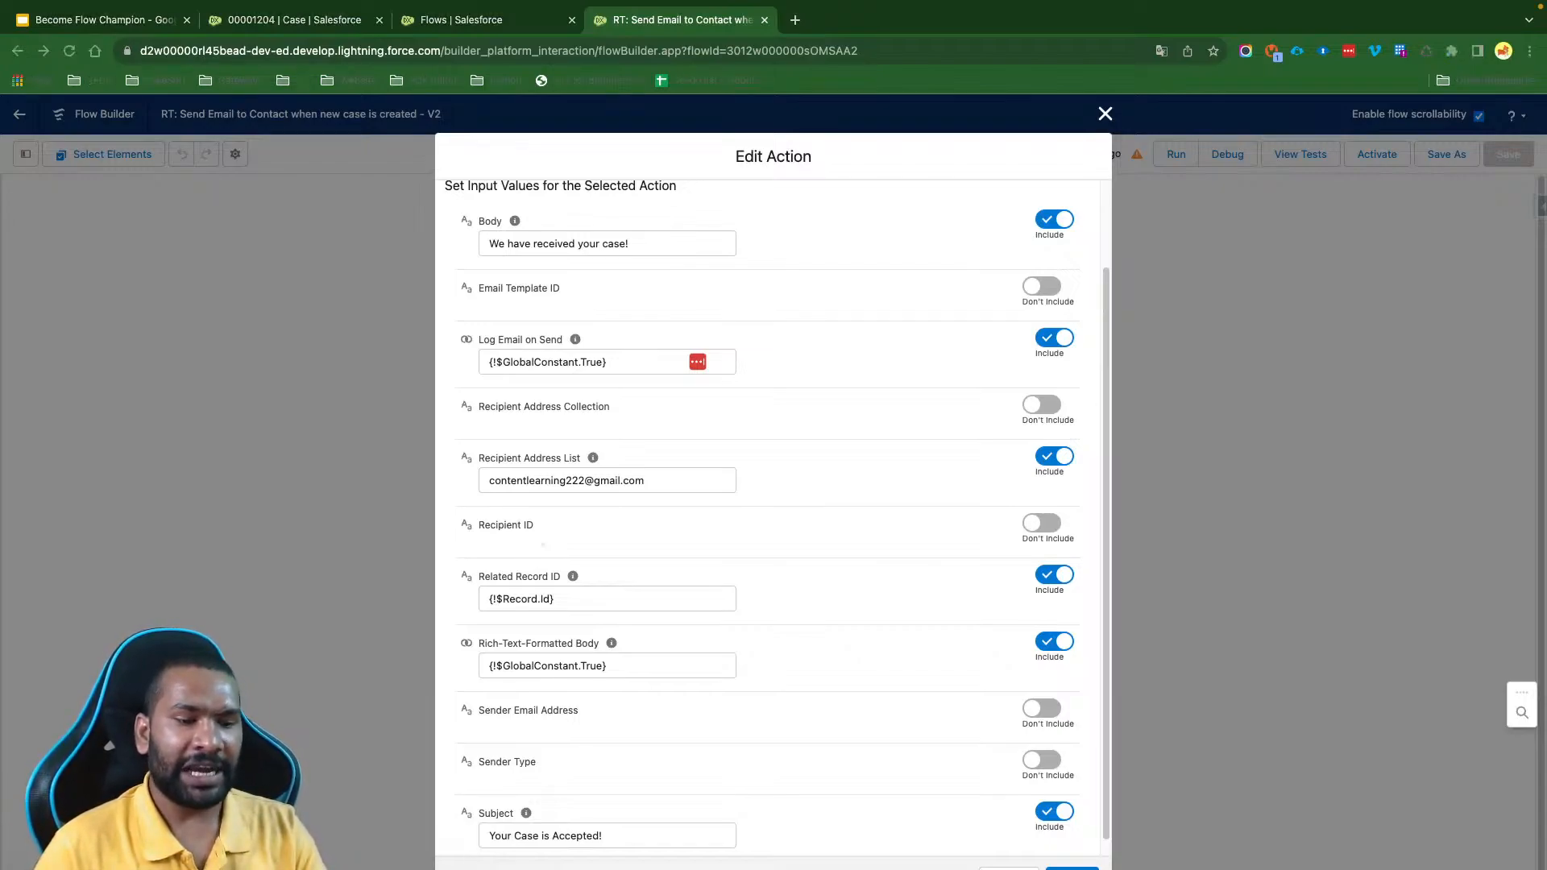
{"action": "left_click", "coordinate": [644, 656]}
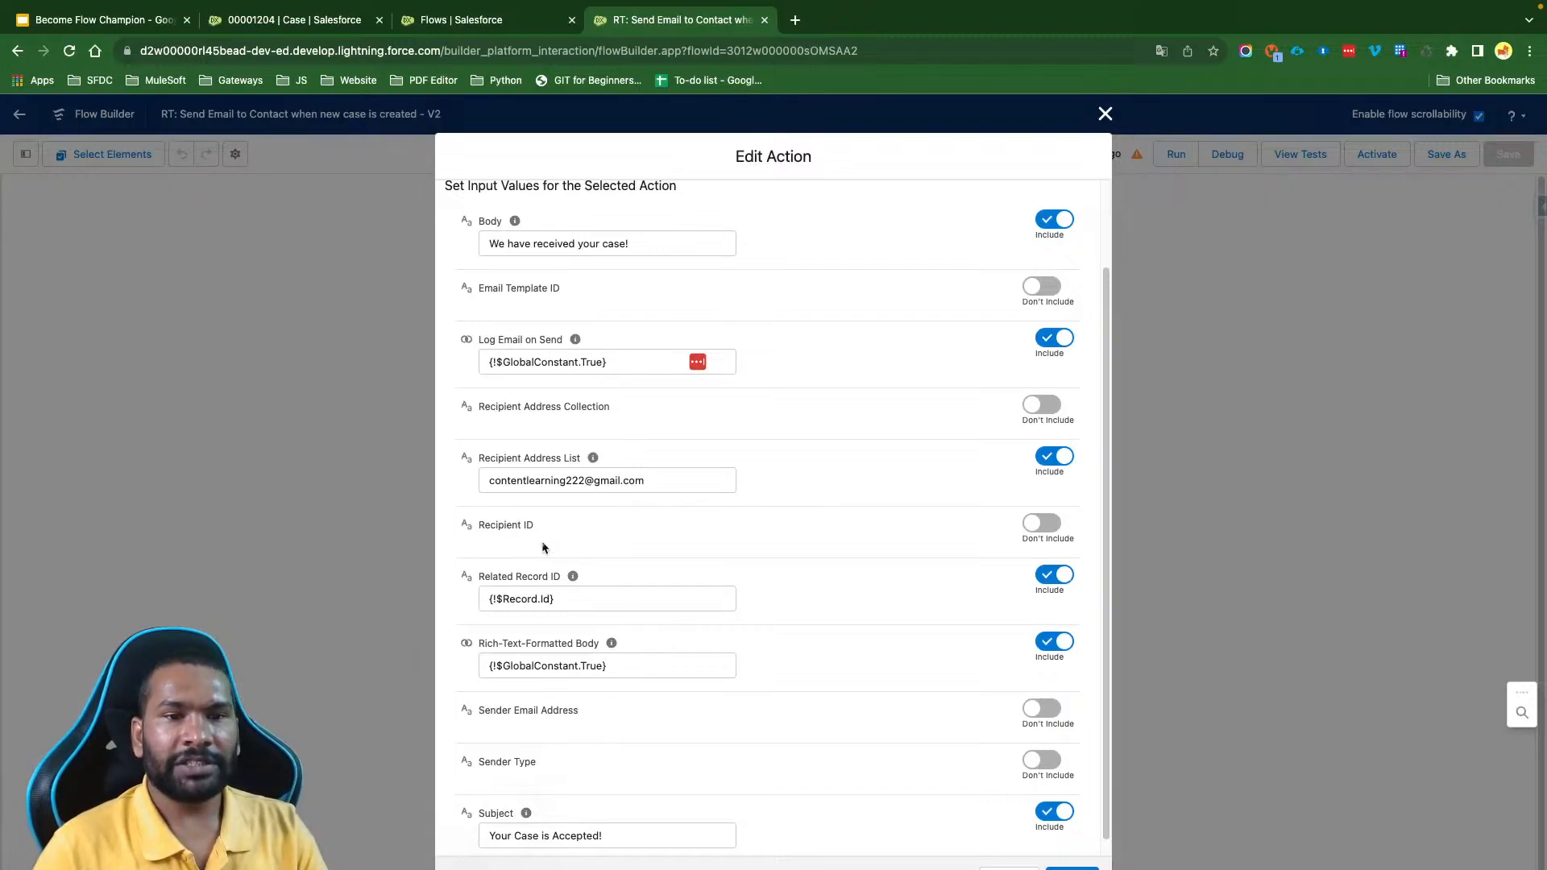
{"action": "left_click_drag", "start_coordinate": [580, 609], "coordinate": [448, 602]}
{"action": "left_click", "coordinate": [862, 602]}
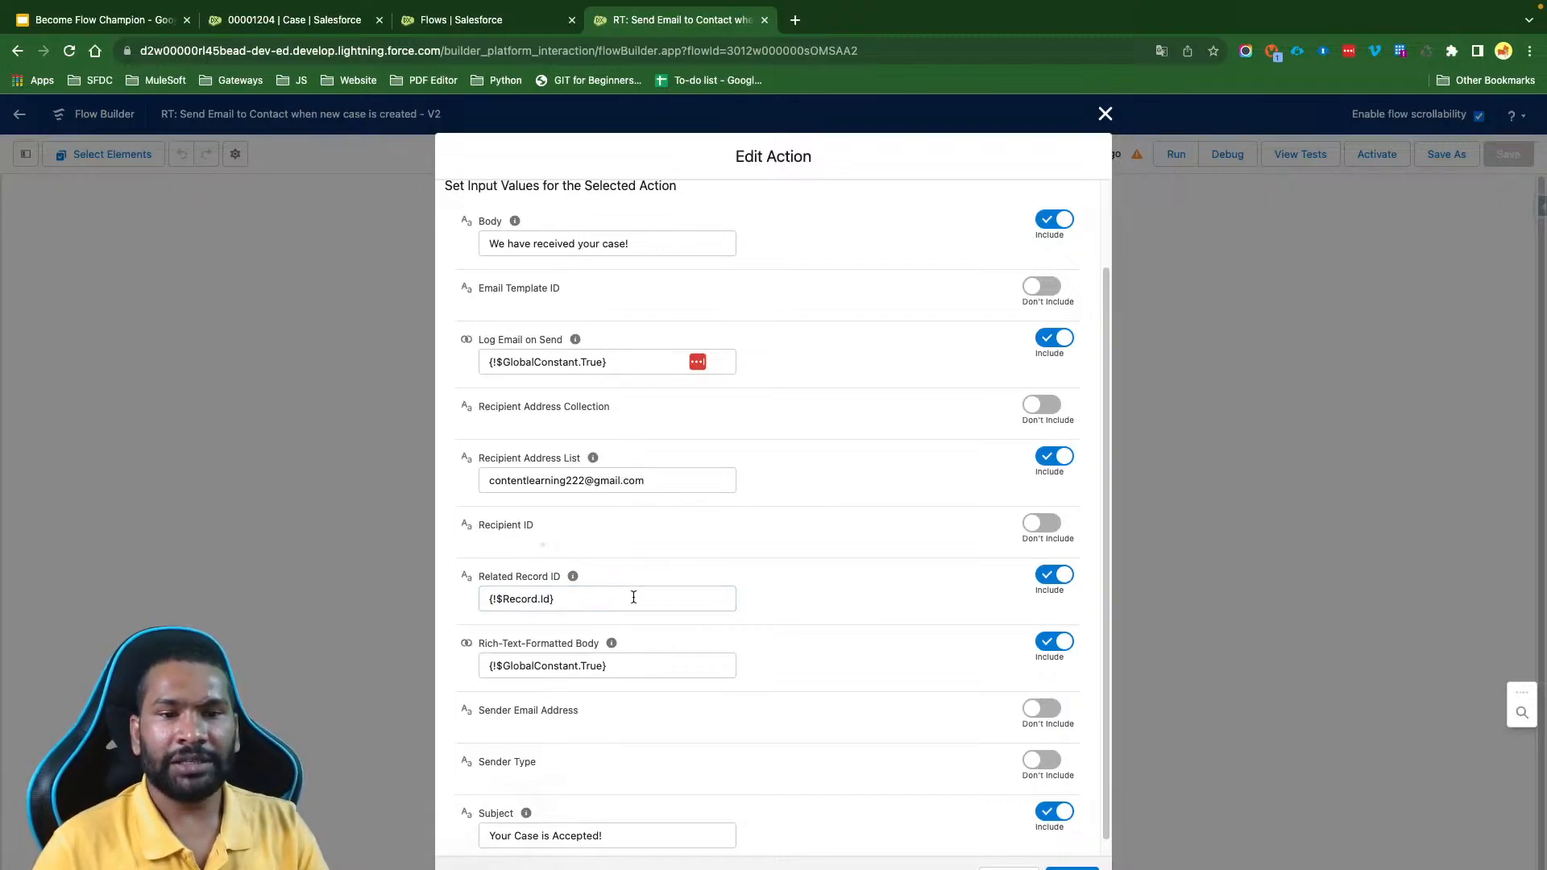
{"action": "left_click_drag", "start_coordinate": [574, 599], "coordinate": [449, 603]}
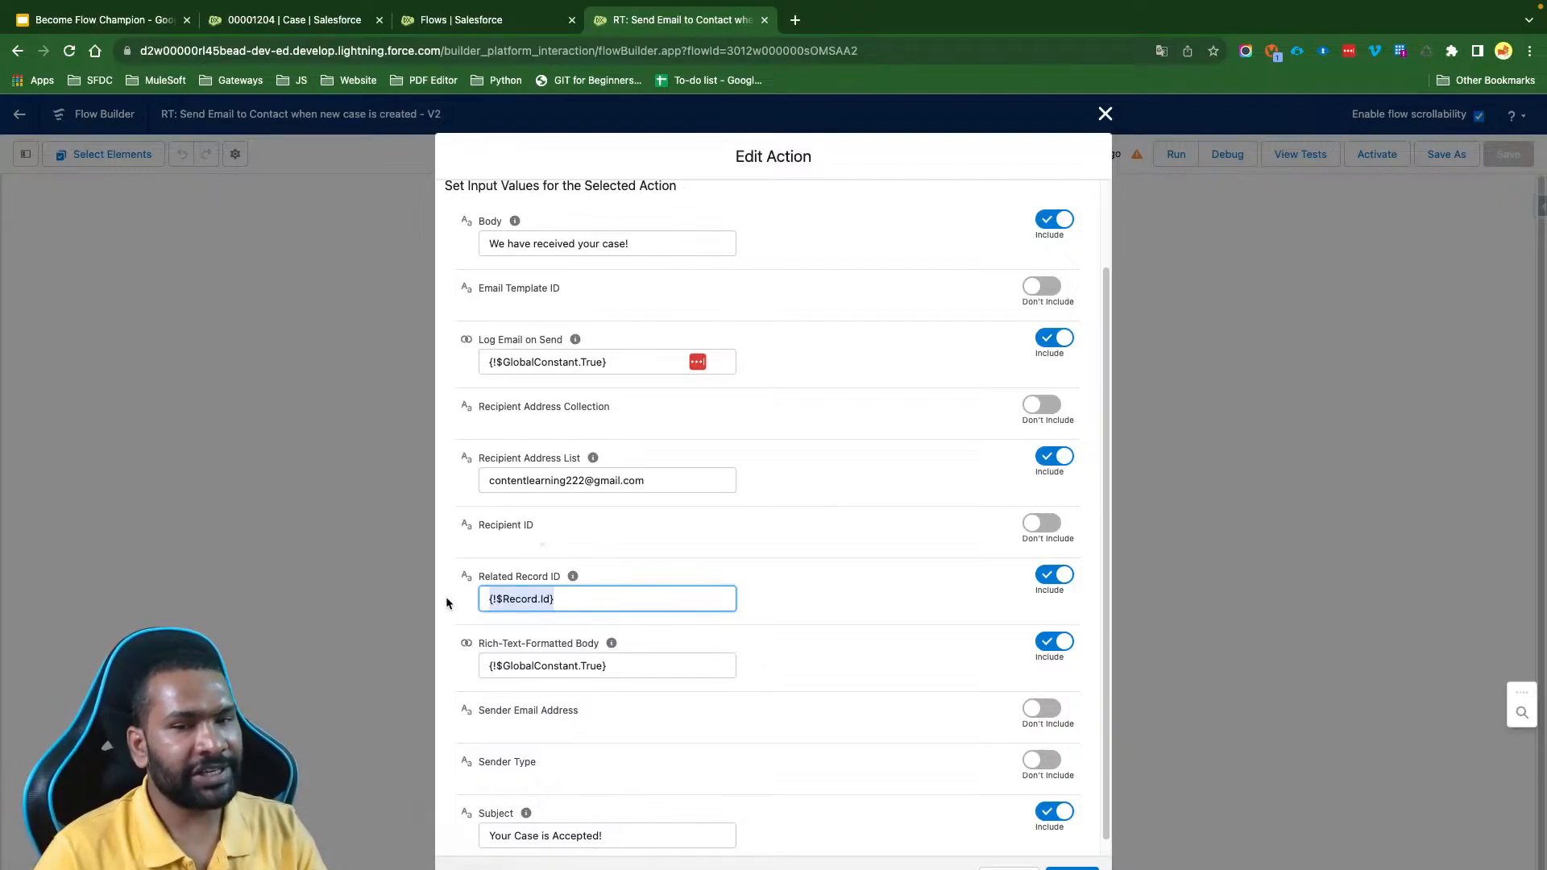
{"action": "left_click", "coordinate": [1072, 869]}
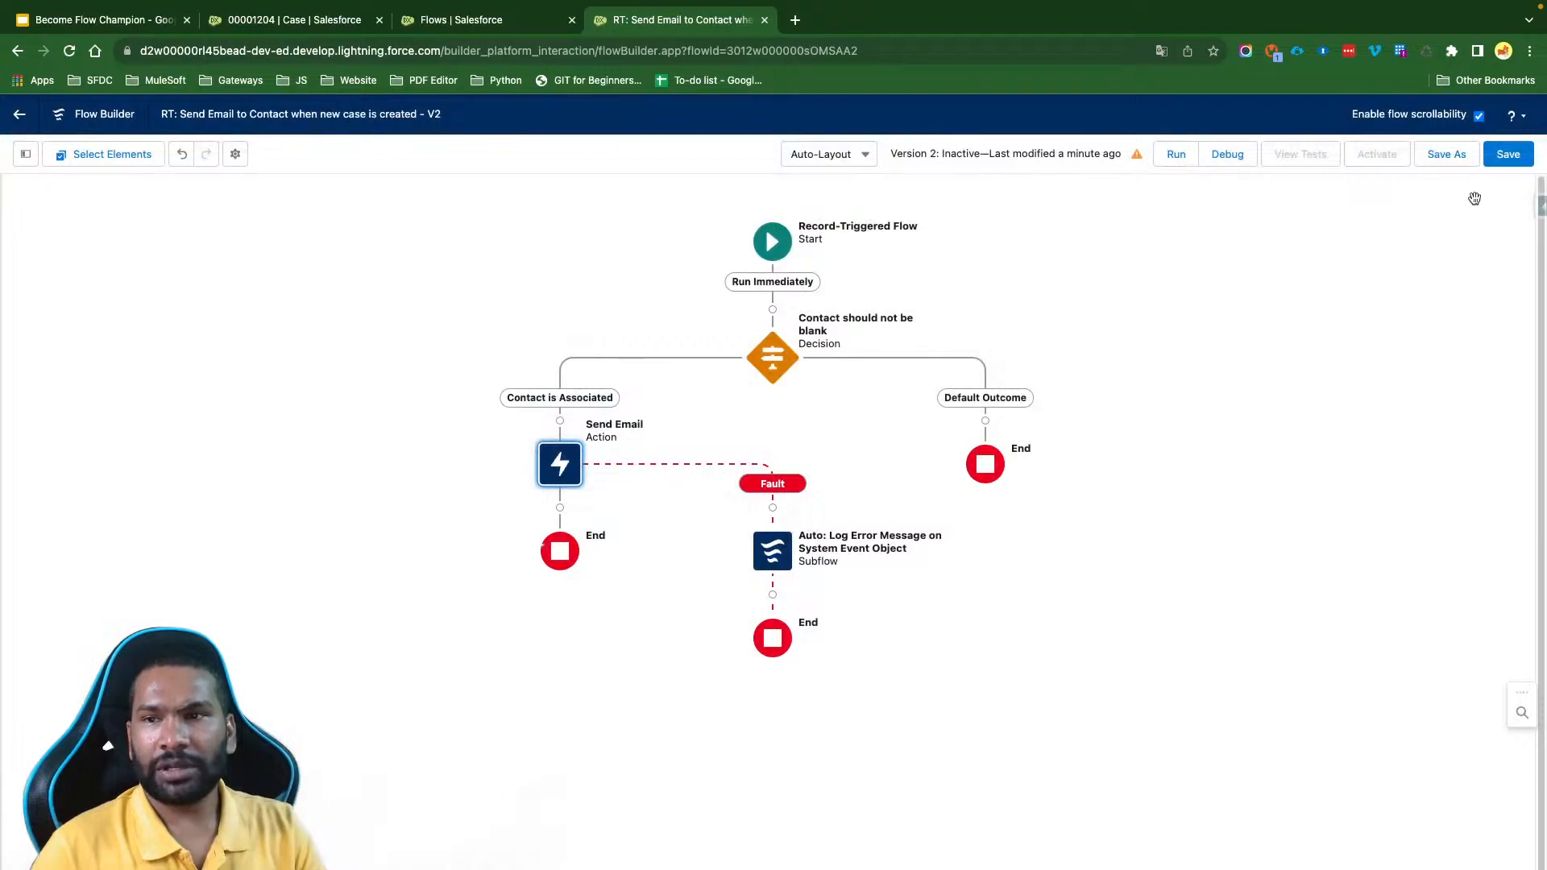
- Save the case email flow and activate it
{"action": "left_click", "coordinate": [1508, 154]}
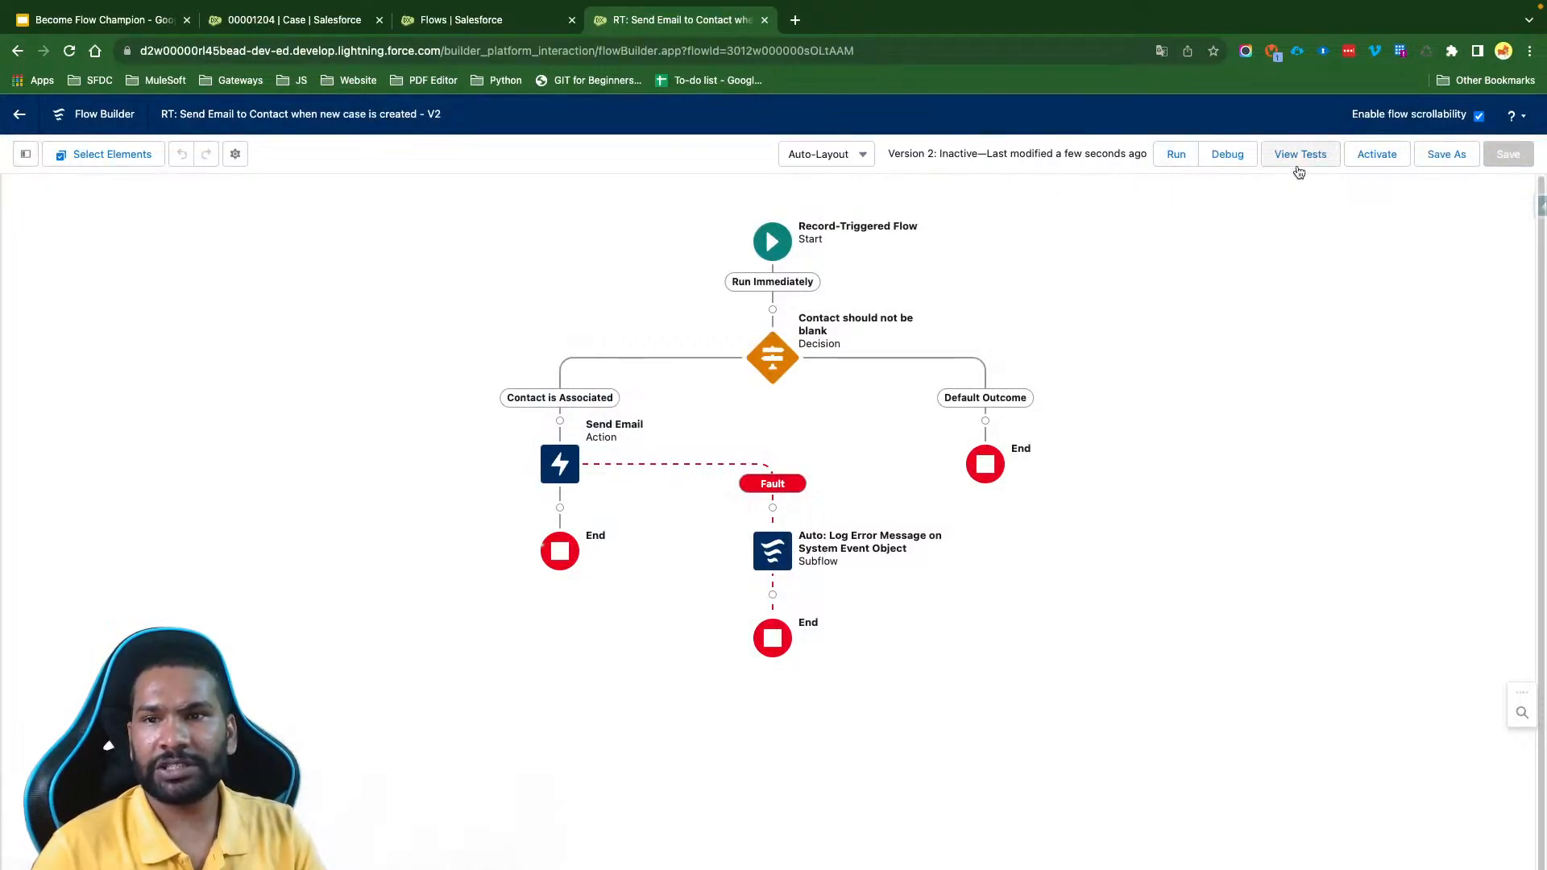
{"action": "left_click", "coordinate": [1377, 154]}
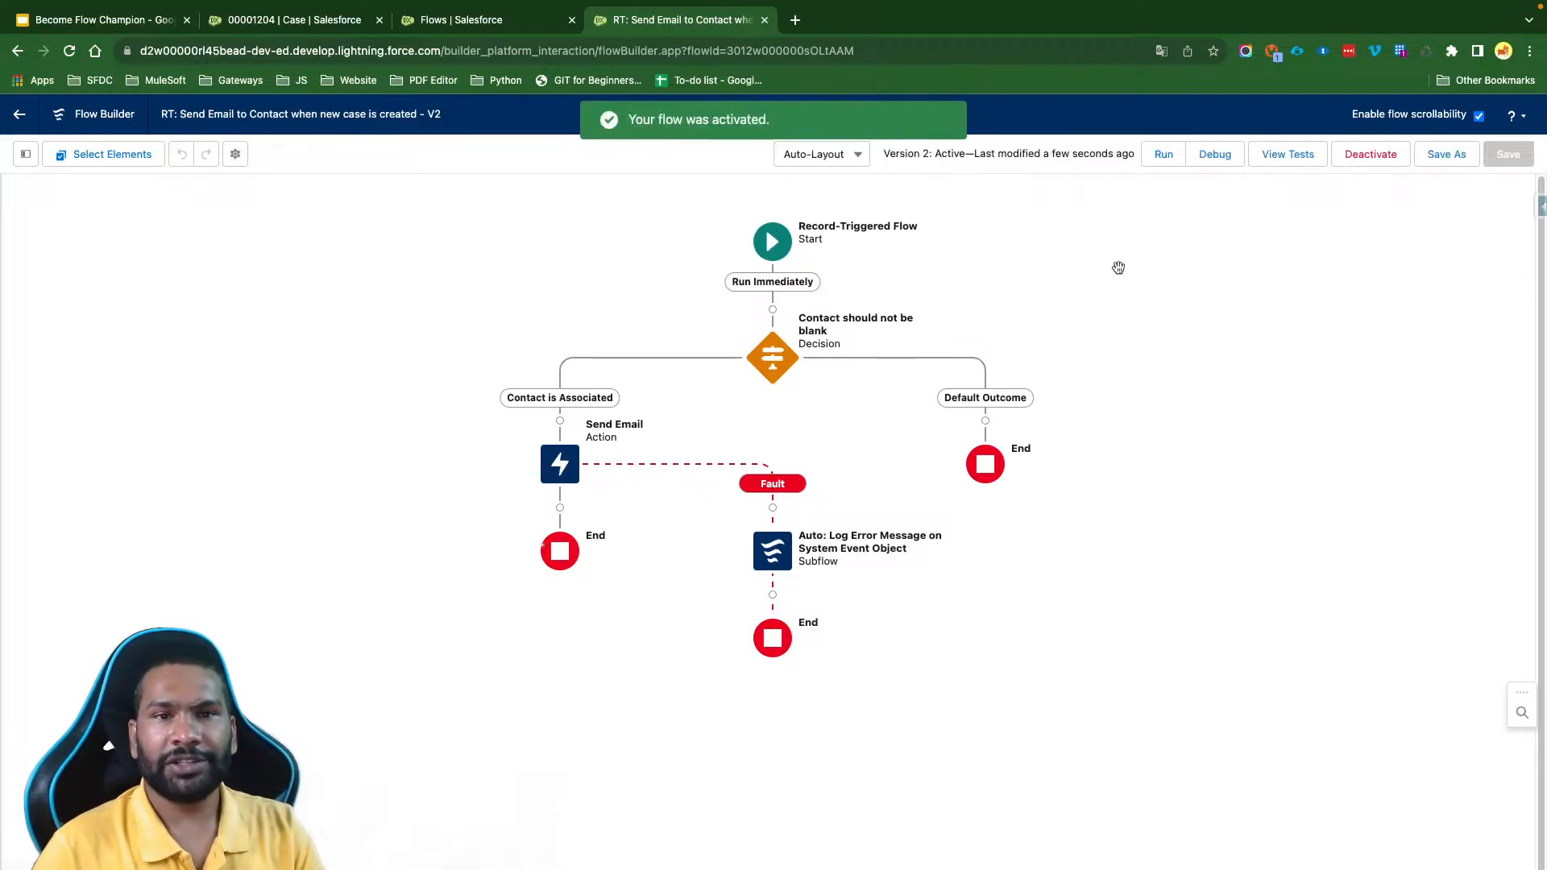
{"action": "left_click", "coordinate": [25, 154]}
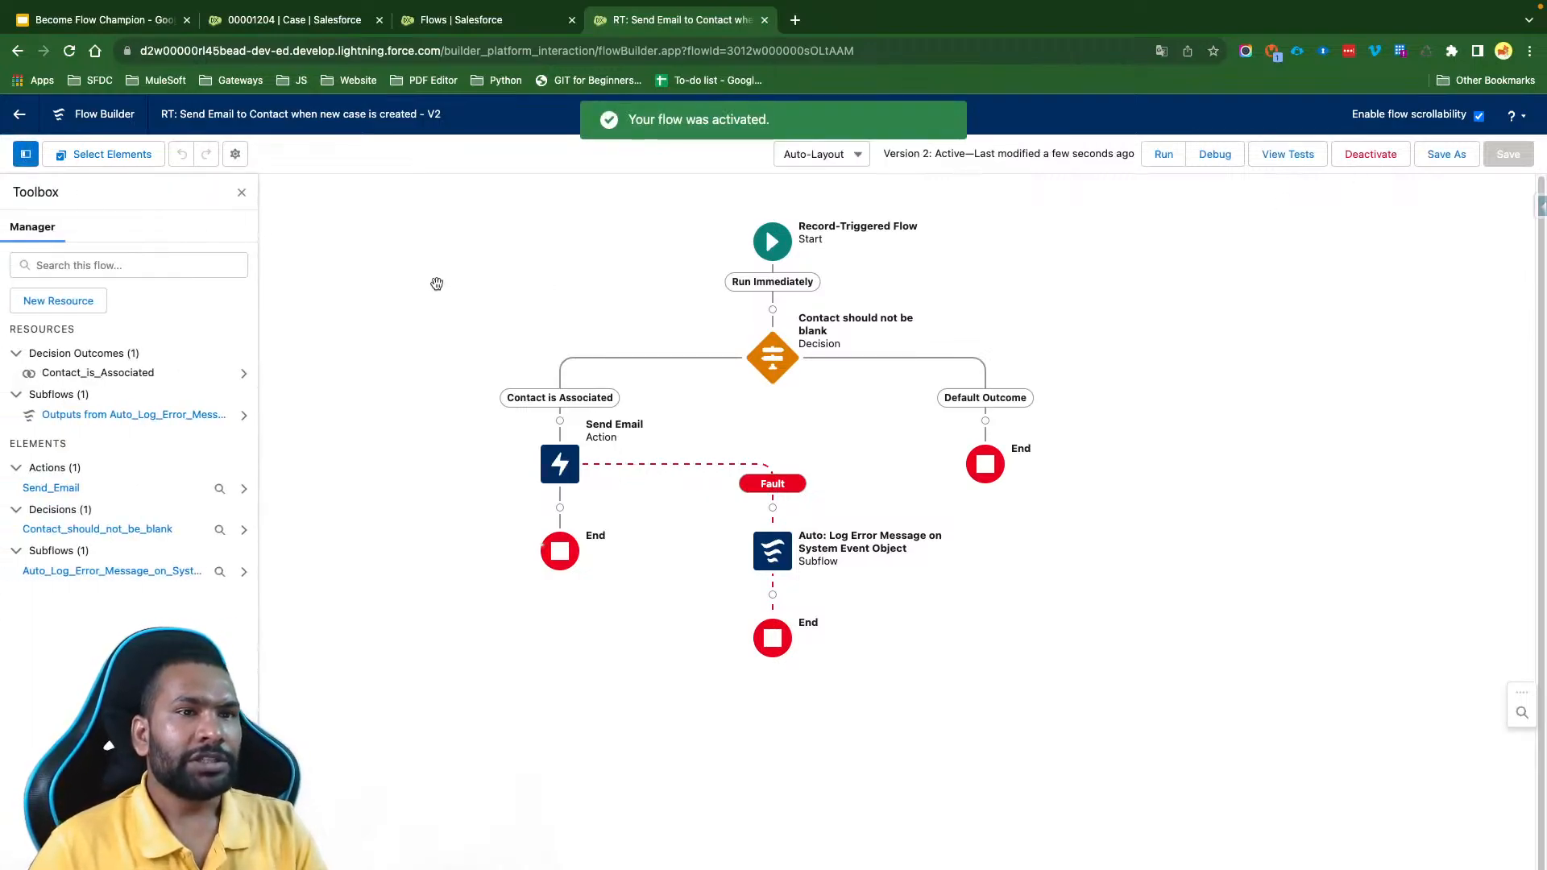
- Clone the open case with the subject "Cloned1 - Starting generator after electrical failure" and an empty description, and save it
{"action": "left_click", "coordinate": [297, 20]}
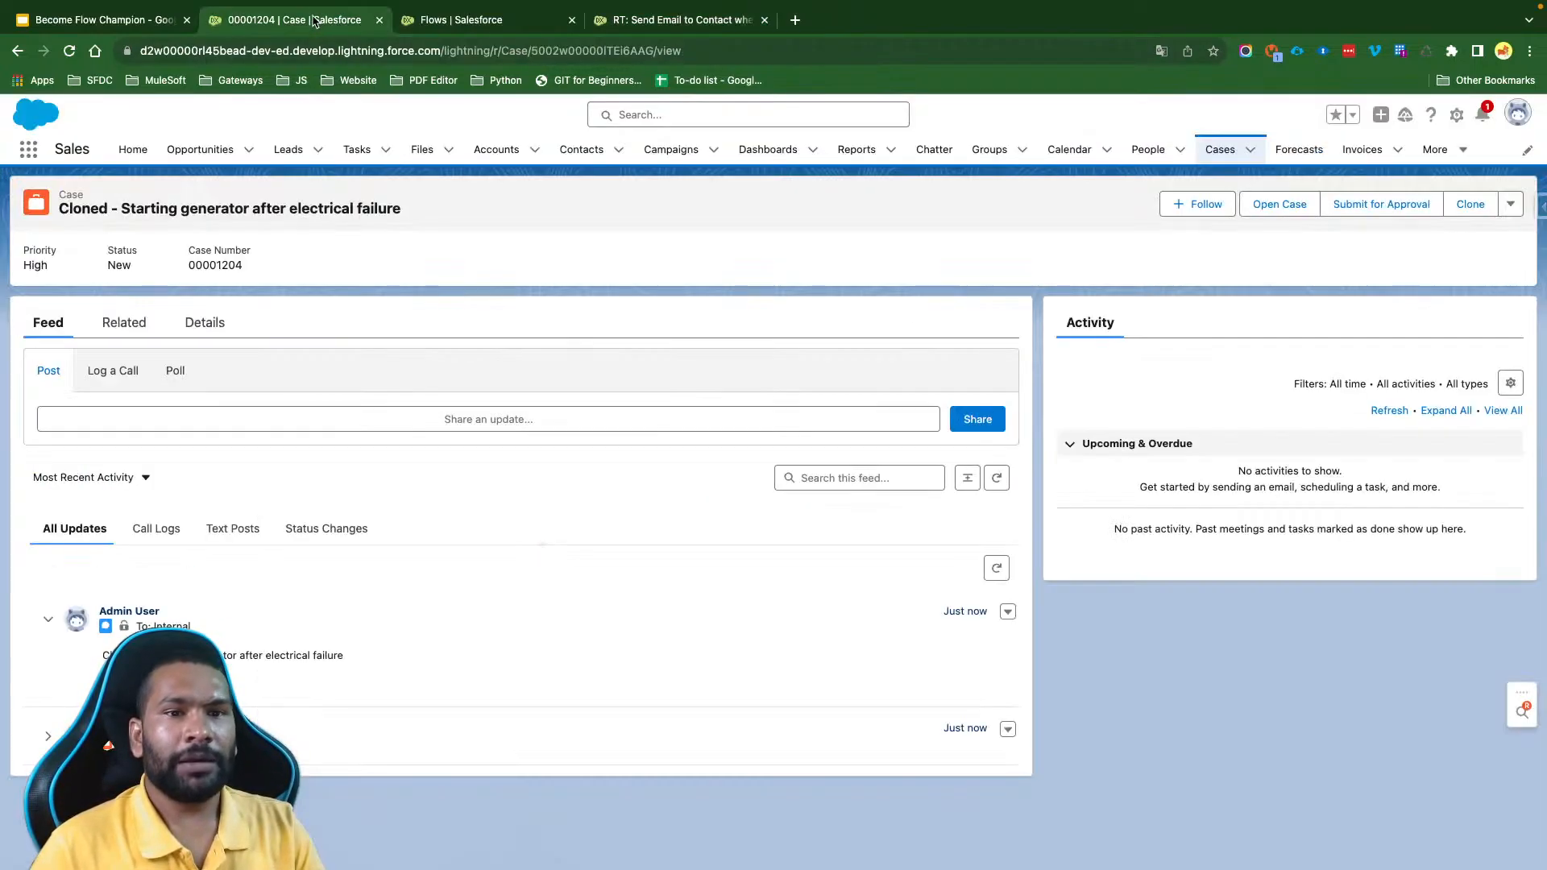
{"action": "left_click", "coordinate": [1470, 204]}
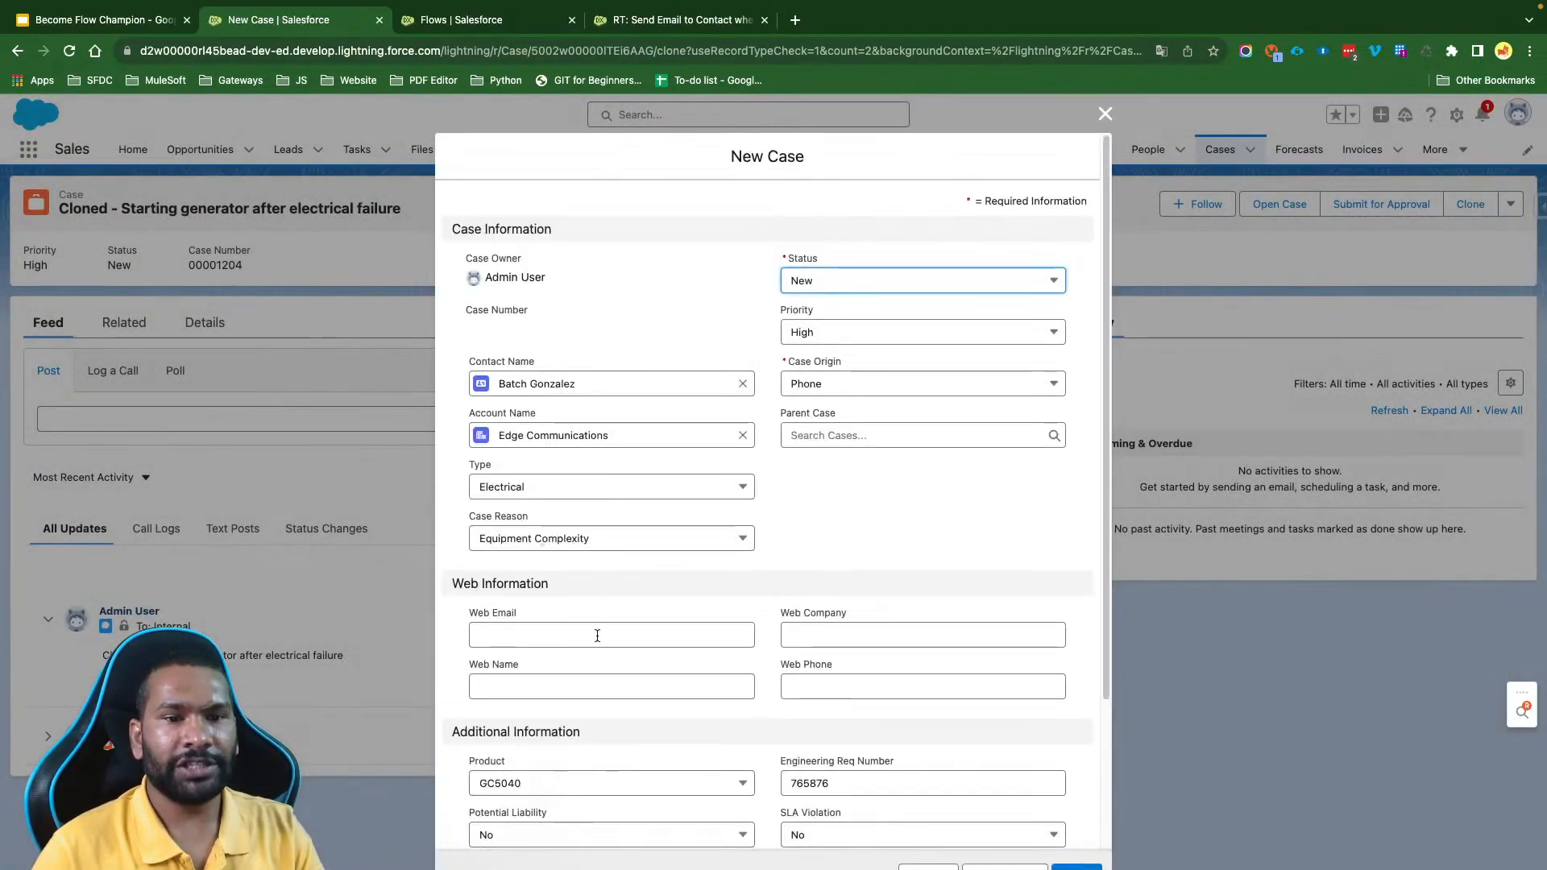
{"action": "scroll", "coordinate": [537, 349], "scroll_direction": "down", "scroll_amount": 3}
{"action": "left_click", "coordinate": [511, 660]}
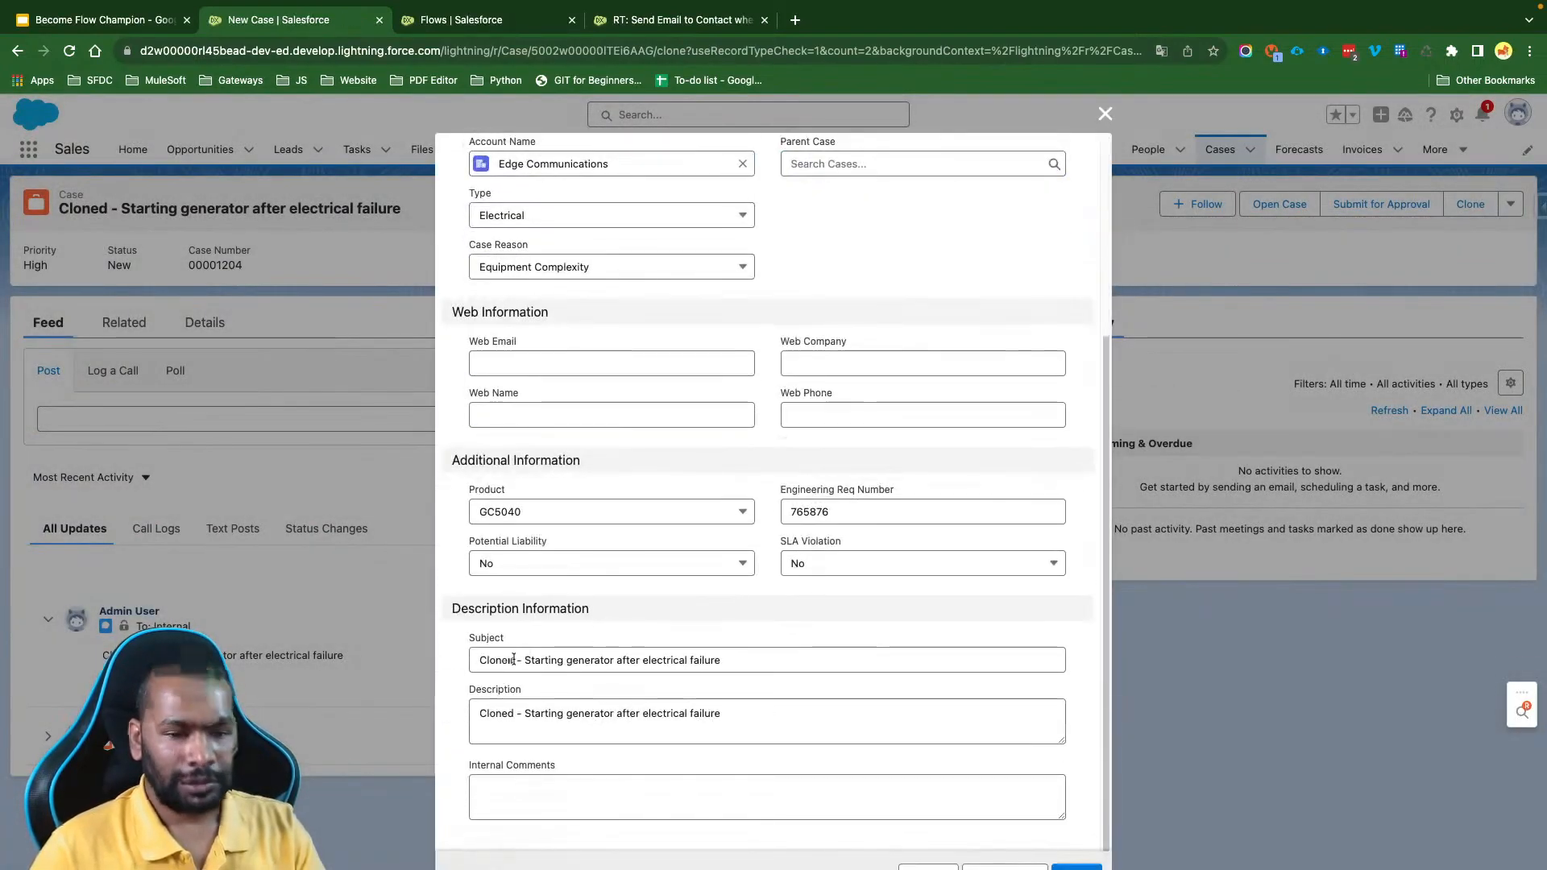
{"action": "type", "text": "1"}
{"action": "triple_click", "coordinate": [587, 706]}
{"action": "key", "text": "BackSpace"}
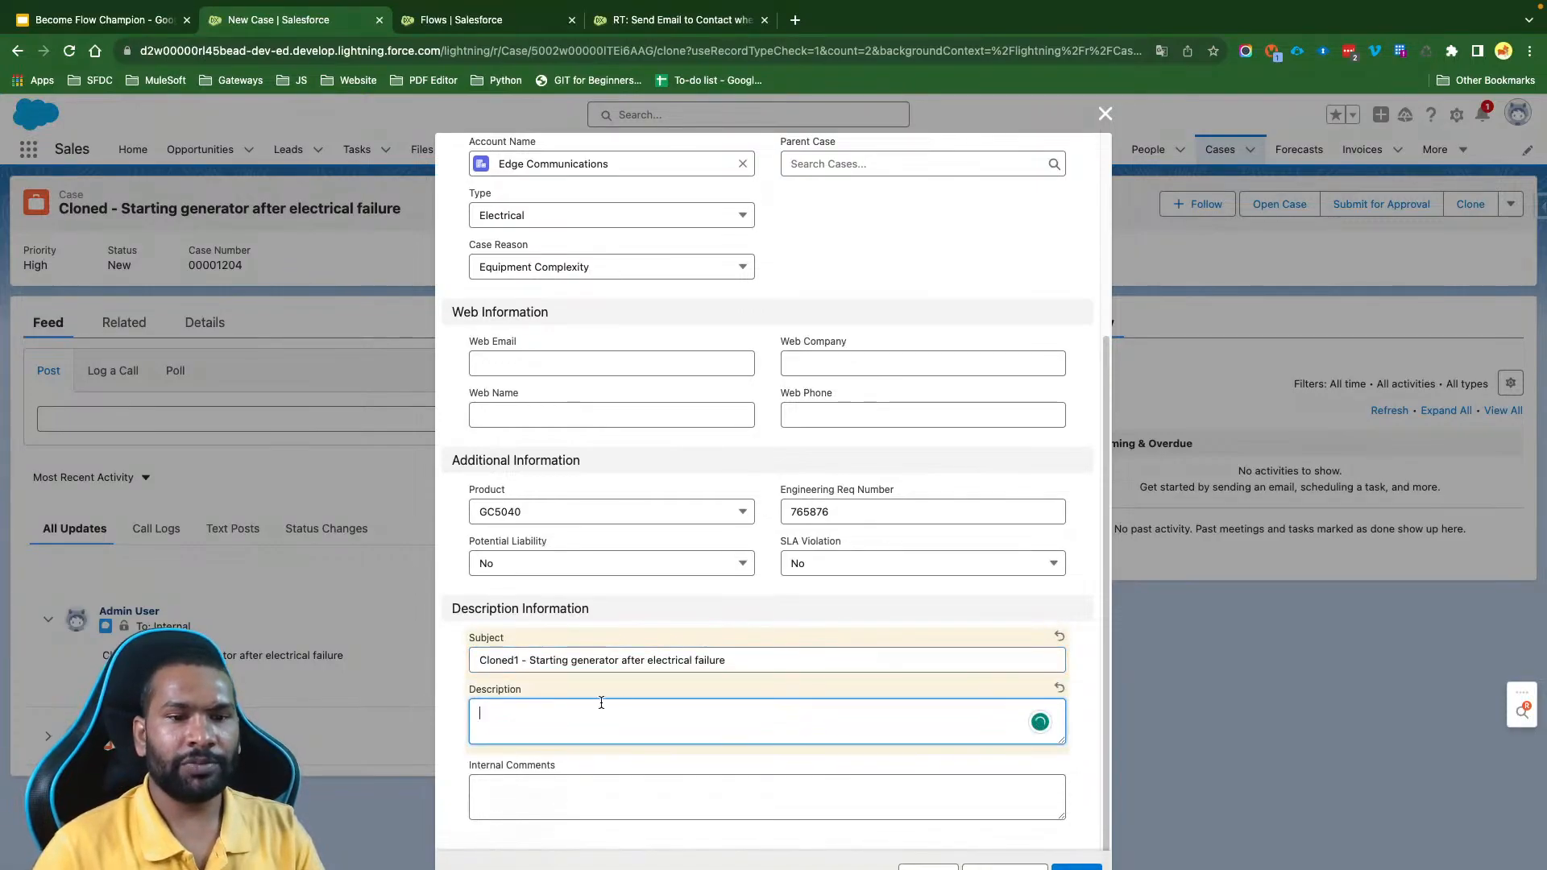
{"action": "left_click", "coordinate": [870, 620]}
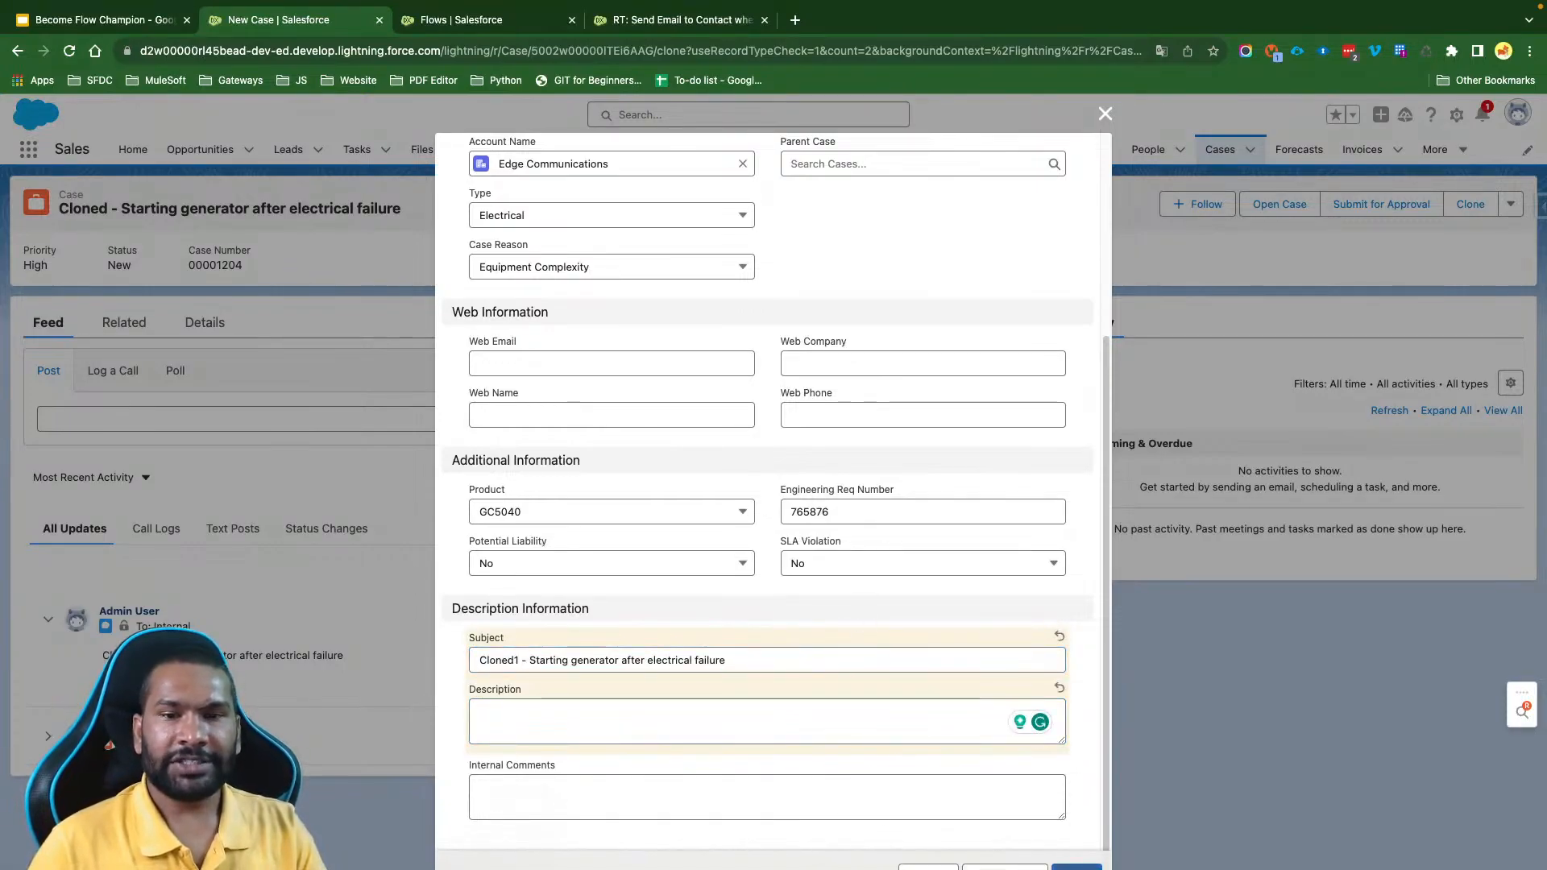
{"action": "left_click", "coordinate": [1077, 867]}
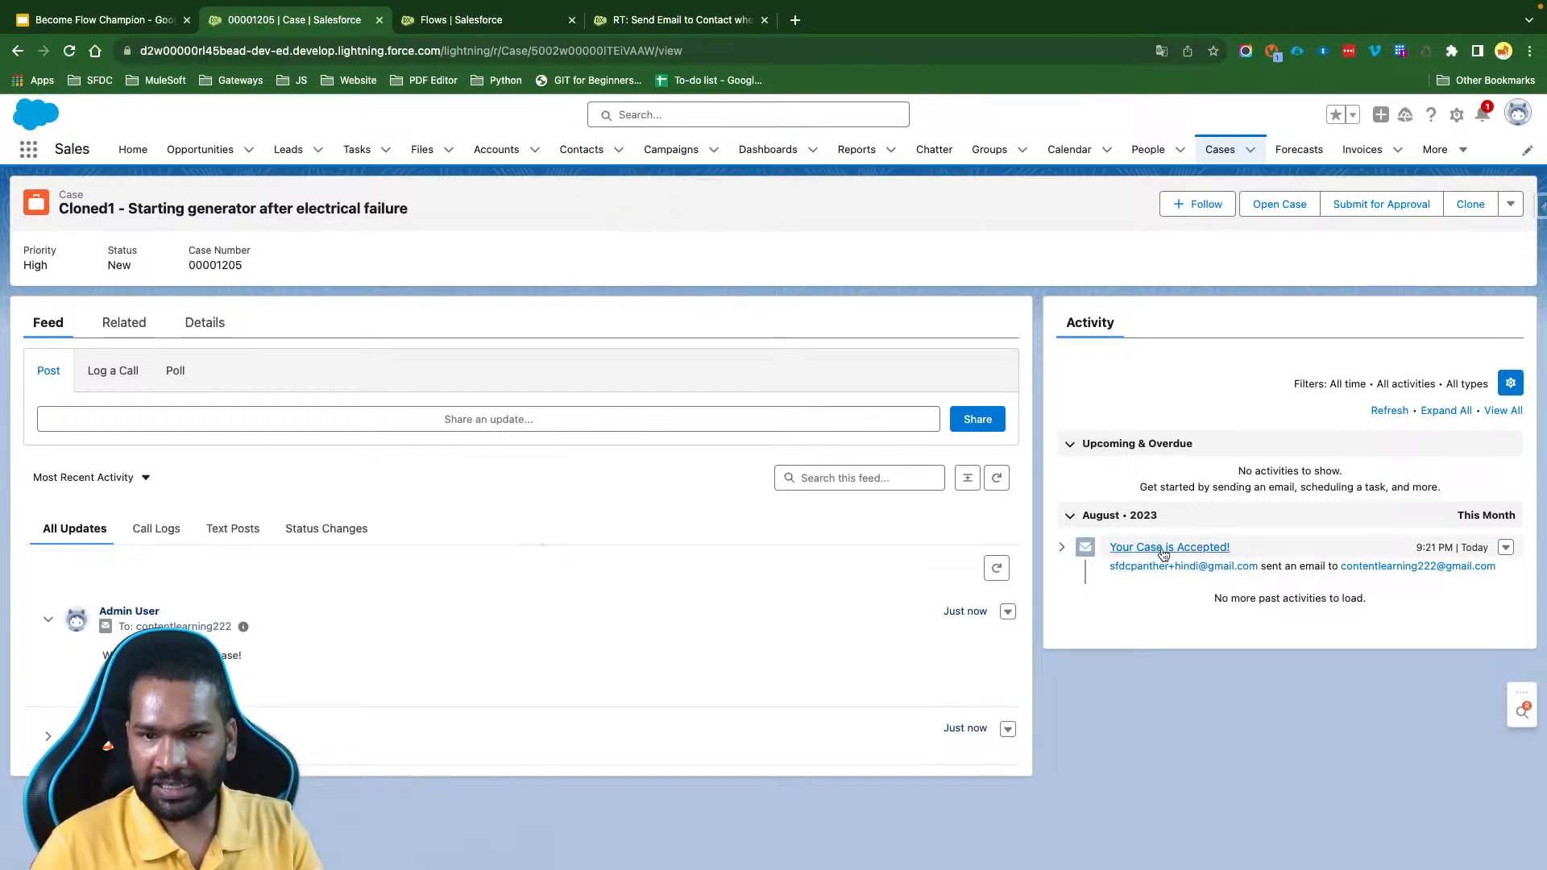
- Expand the "Your Case is Accepted!" email in the new case's activity timeline to examine its addresses and body, and open the case's related lists
{"action": "left_click", "coordinate": [1062, 547]}
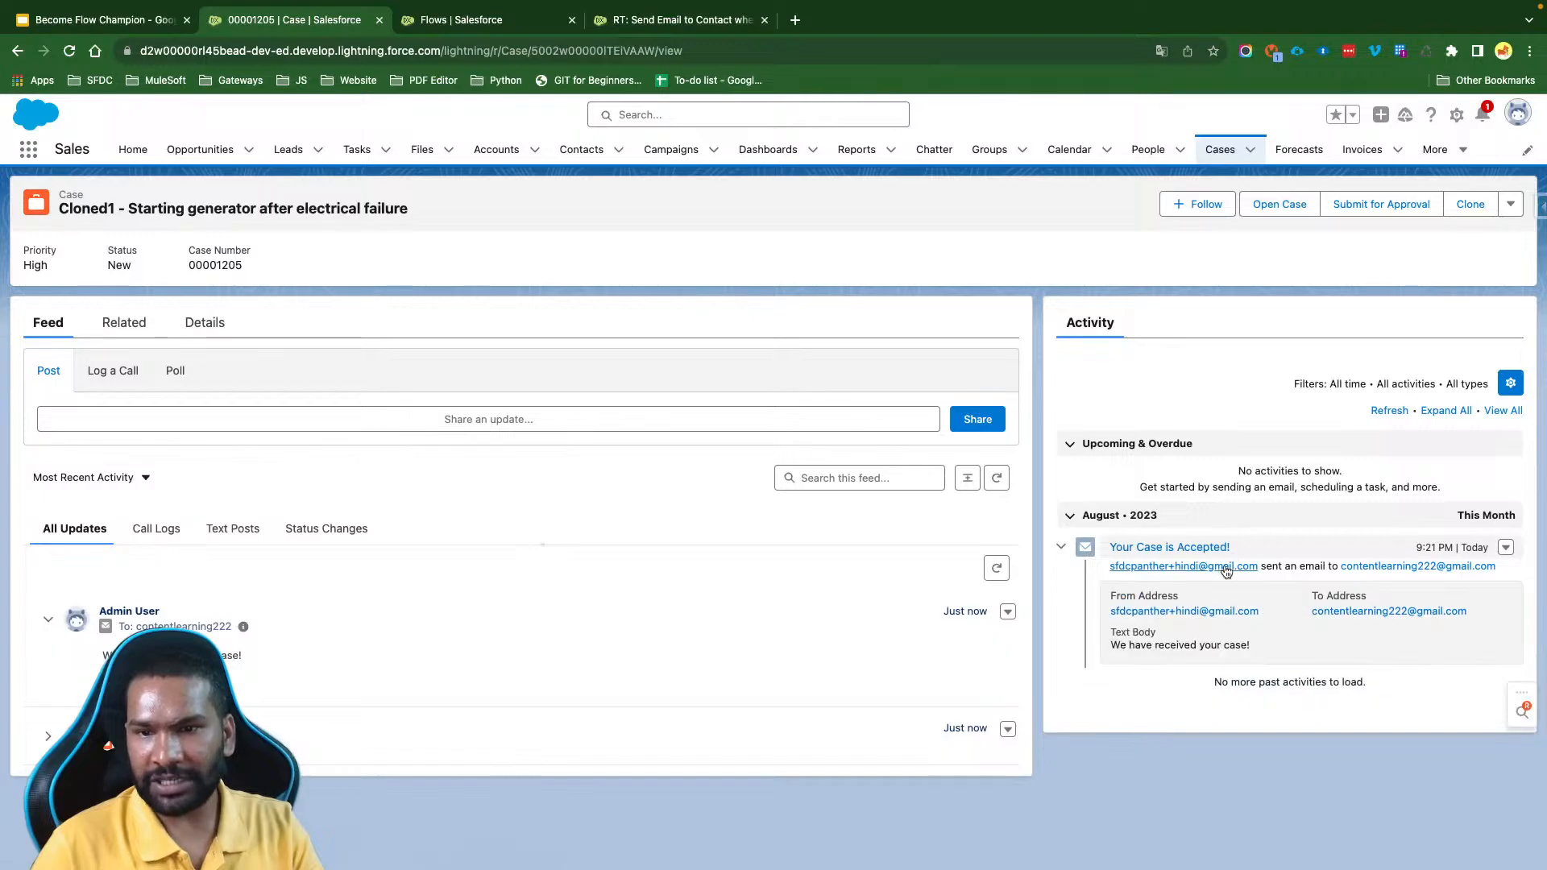
{"action": "left_click_drag", "start_coordinate": [1269, 644], "coordinate": [1110, 594]}
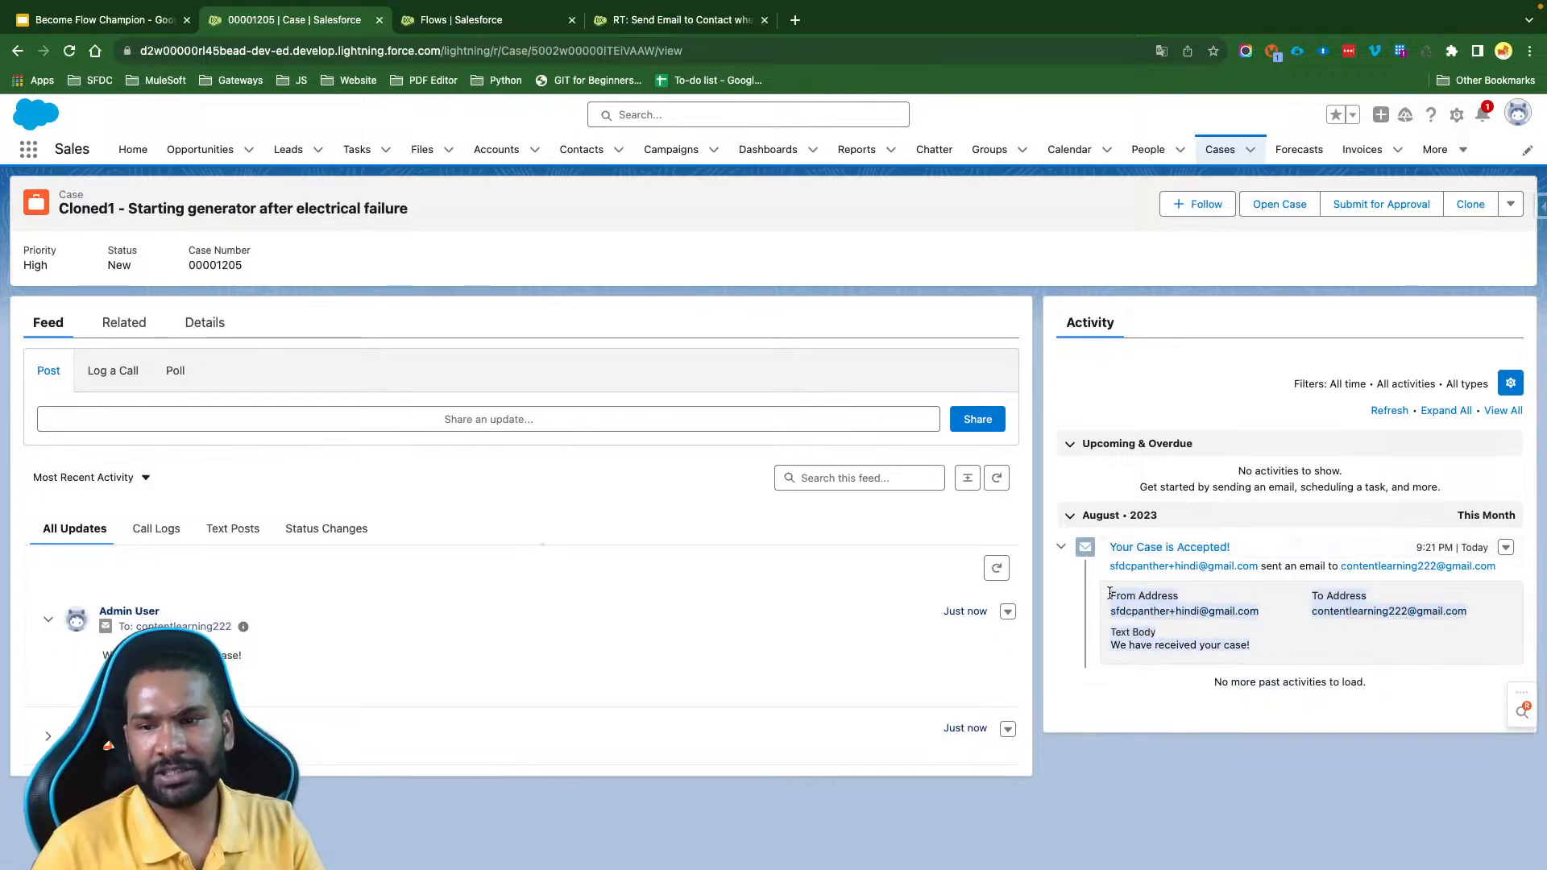
{"action": "left_click", "coordinate": [1345, 656]}
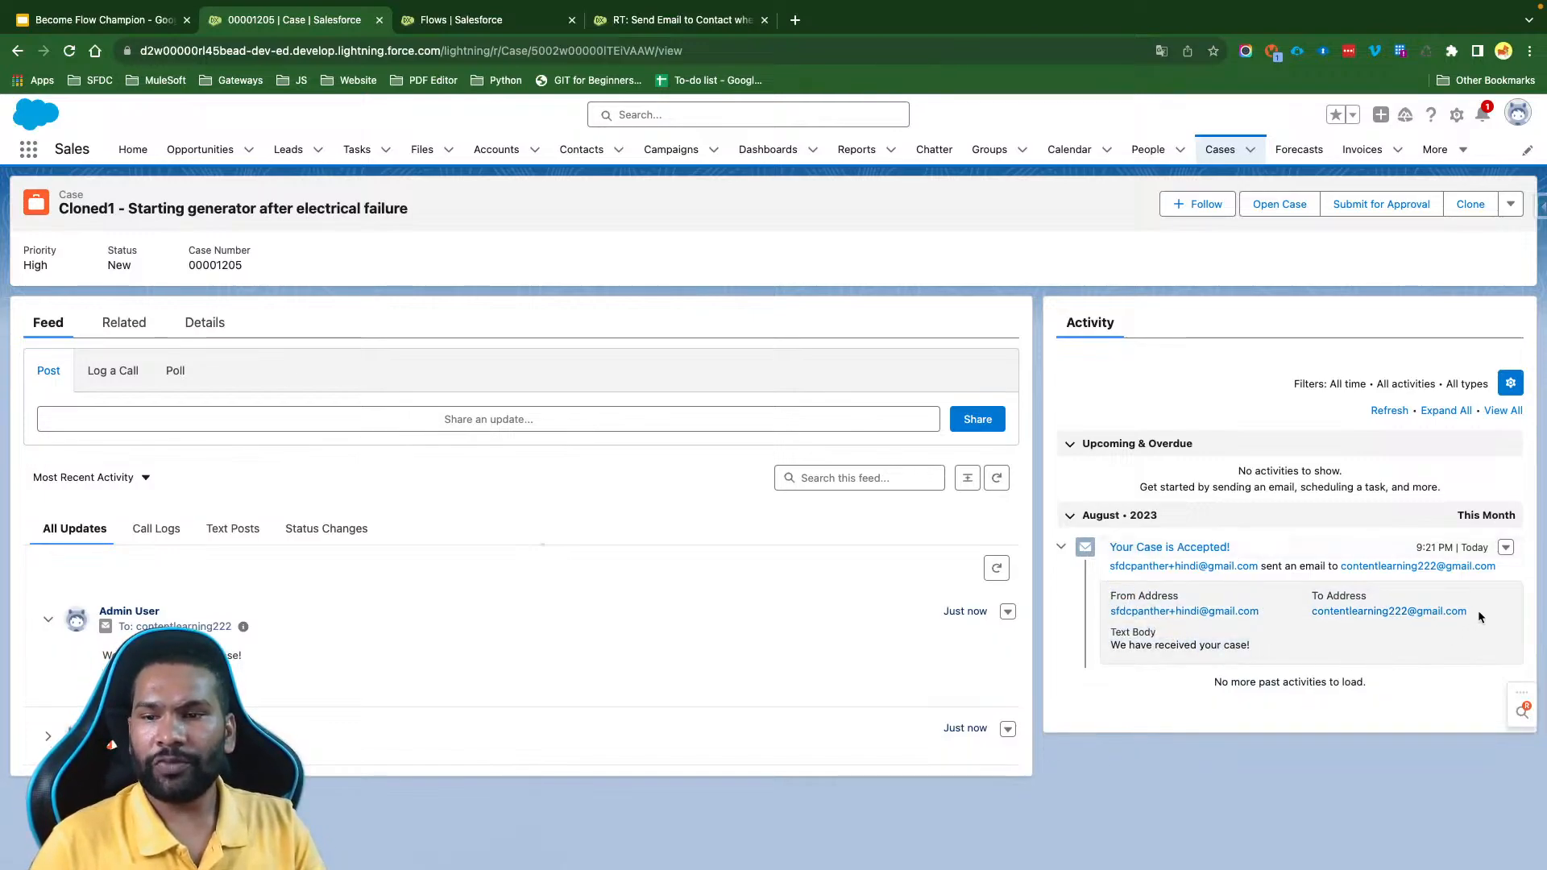
{"action": "left_click_drag", "start_coordinate": [1478, 611], "coordinate": [1179, 631]}
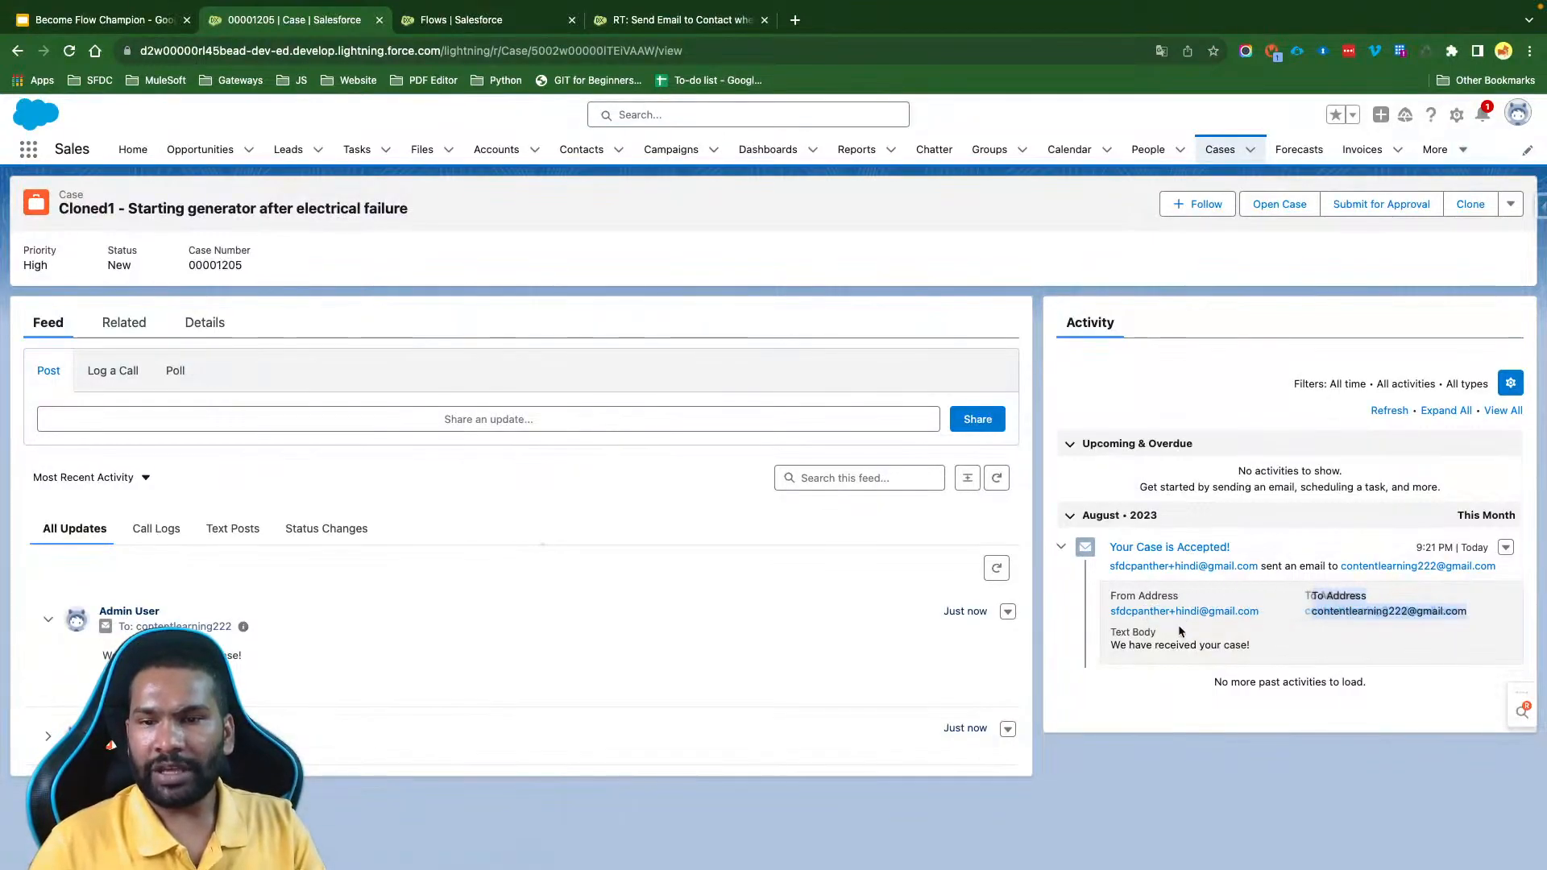
{"action": "left_click", "coordinate": [1178, 631]}
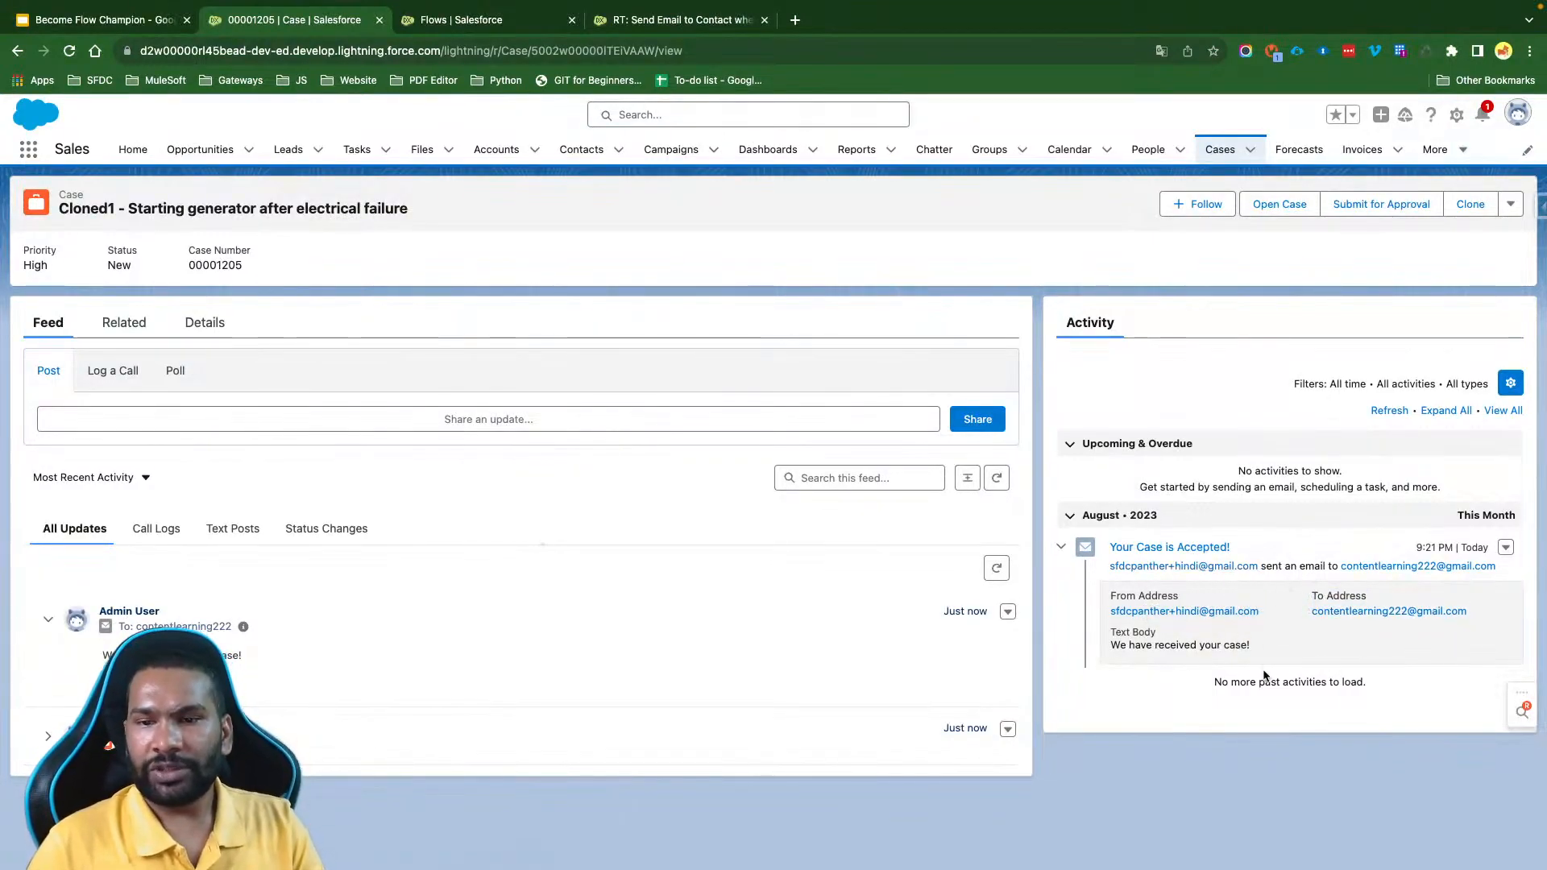
{"action": "left_click_drag", "start_coordinate": [1252, 644], "coordinate": [1086, 592]}
{"action": "left_click", "coordinate": [1086, 592]}
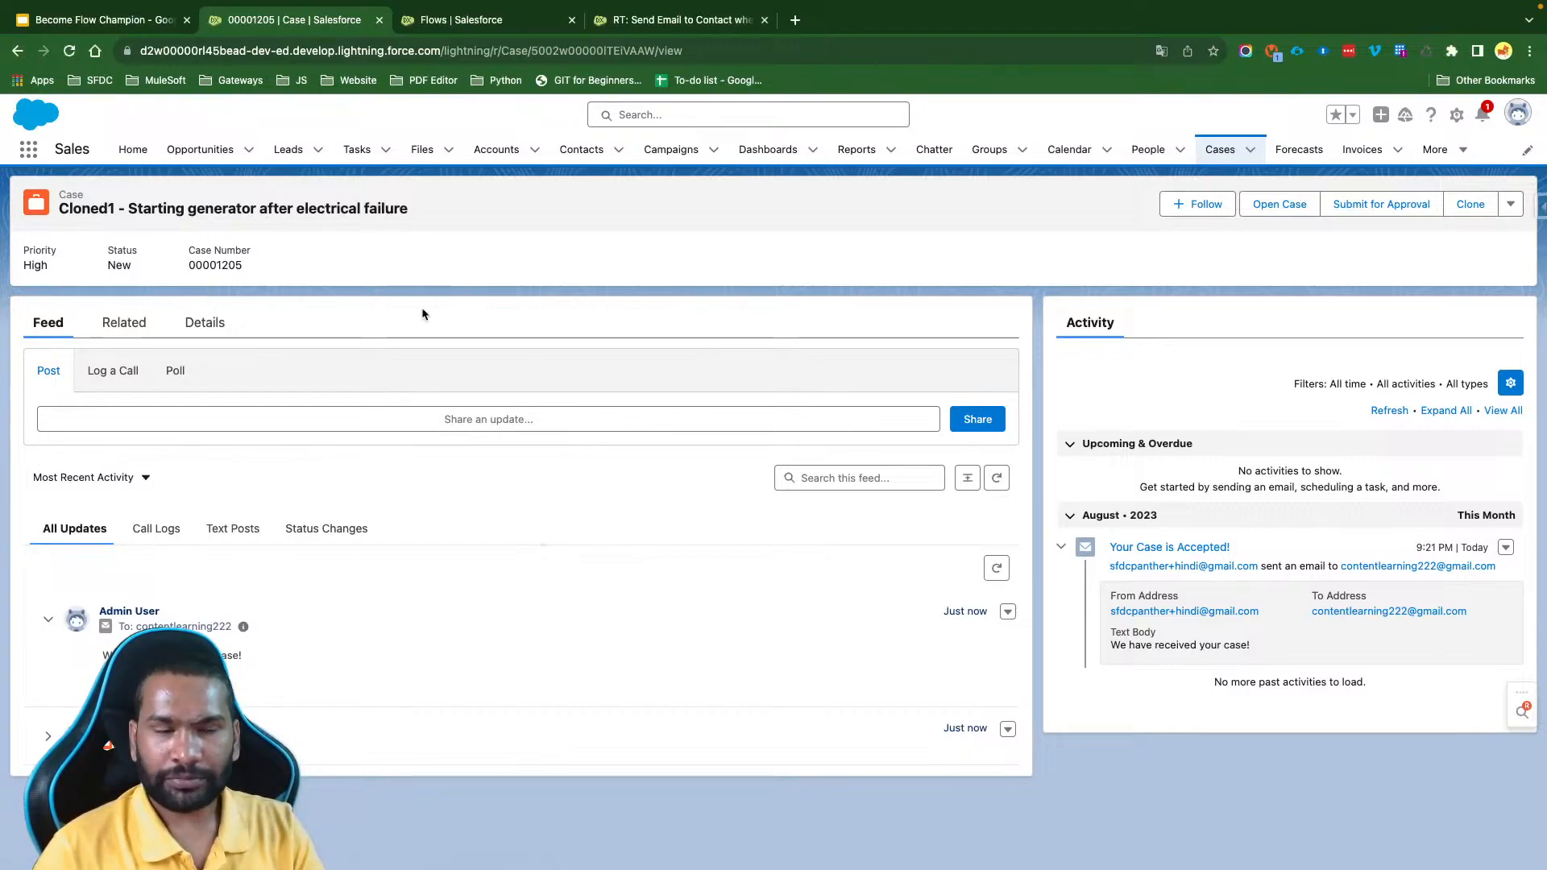
{"action": "left_click", "coordinate": [125, 324]}
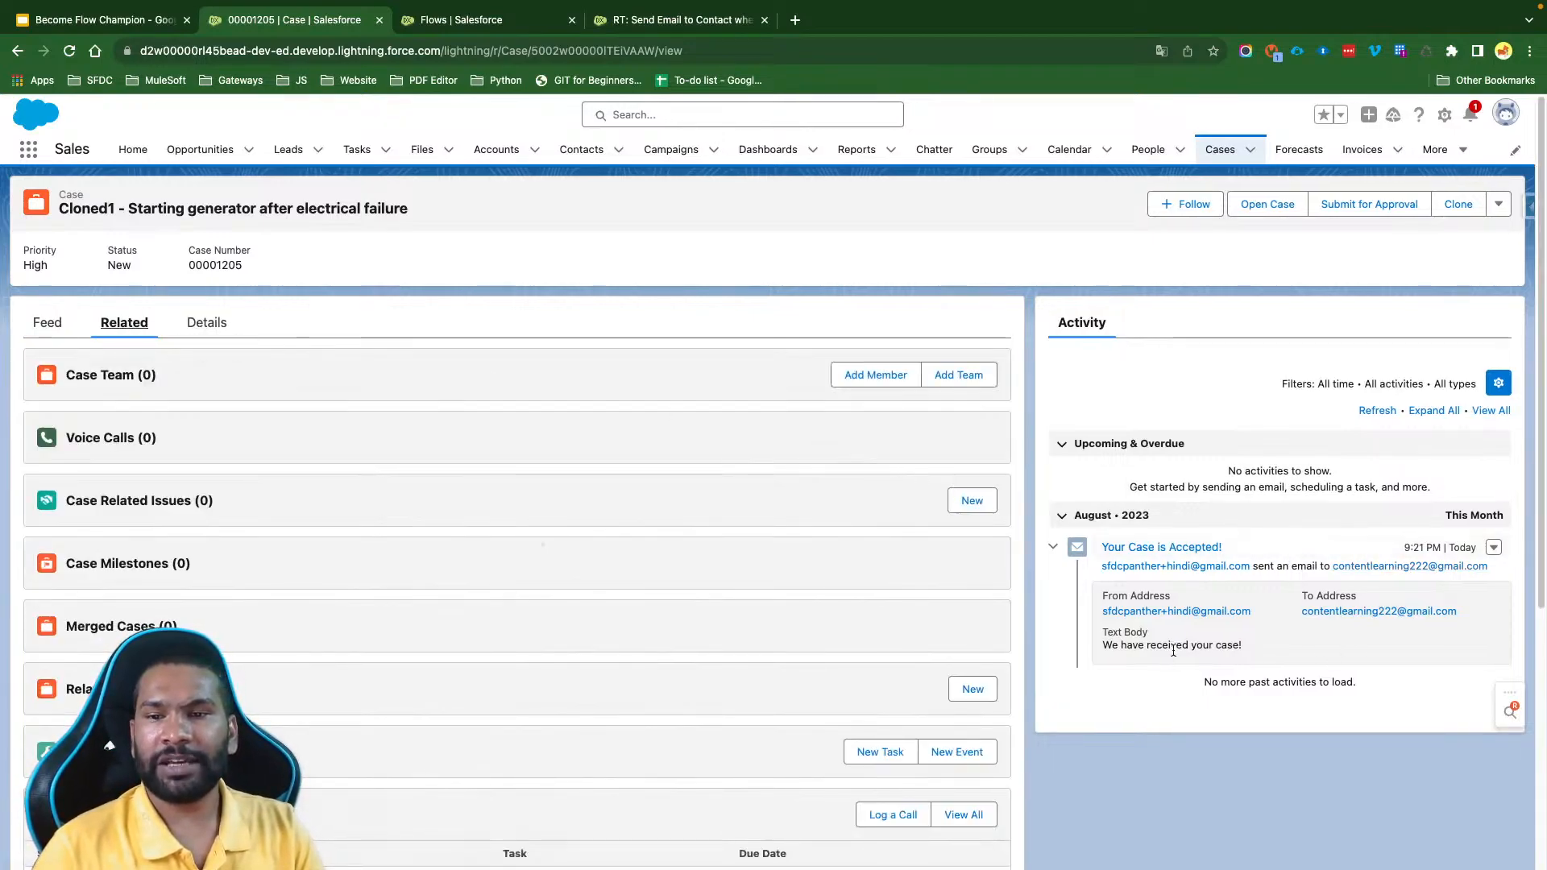
- Open the logged "Your Case is Accepted!" email record to examine its object type, related case and details, and open the Accounts list
{"action": "left_click", "coordinate": [1154, 549]}
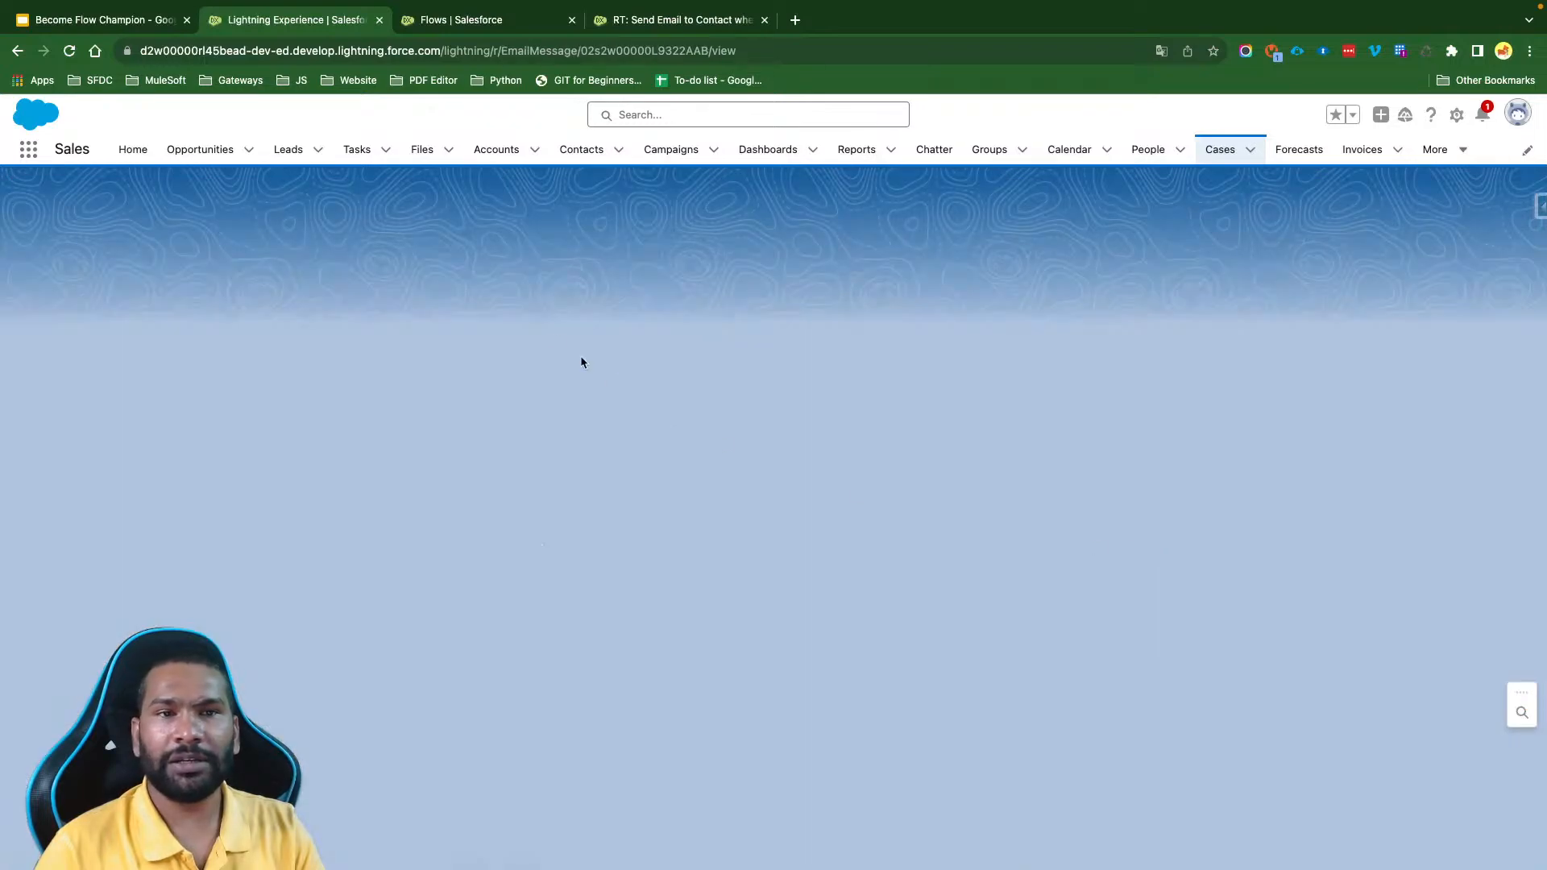
{"action": "double_click", "coordinate": [577, 50]}
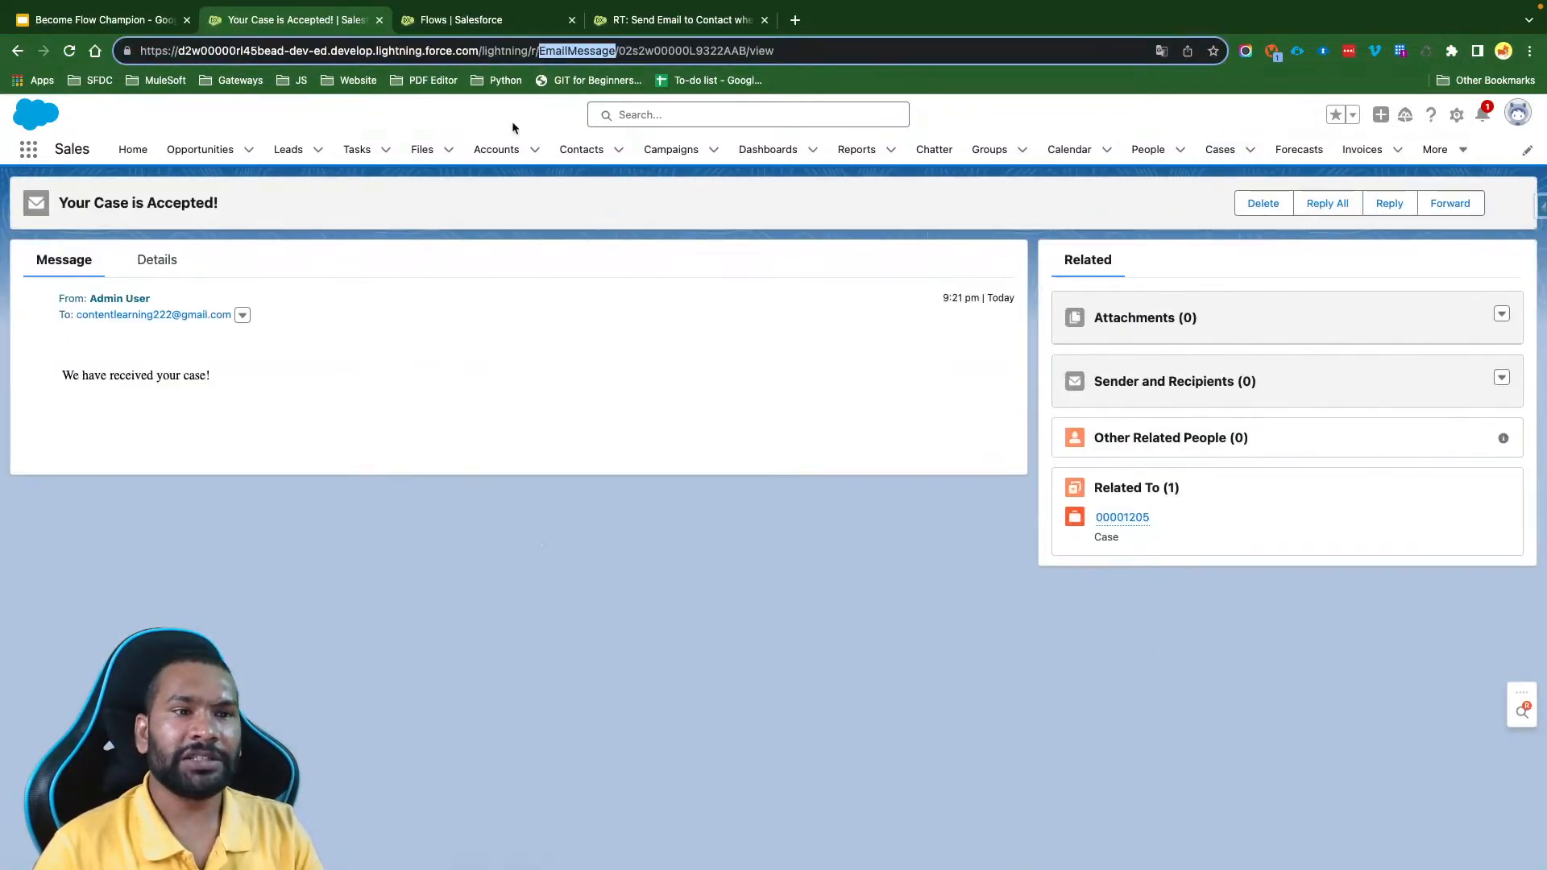
{"action": "mouse_move", "coordinate": [1138, 524]}
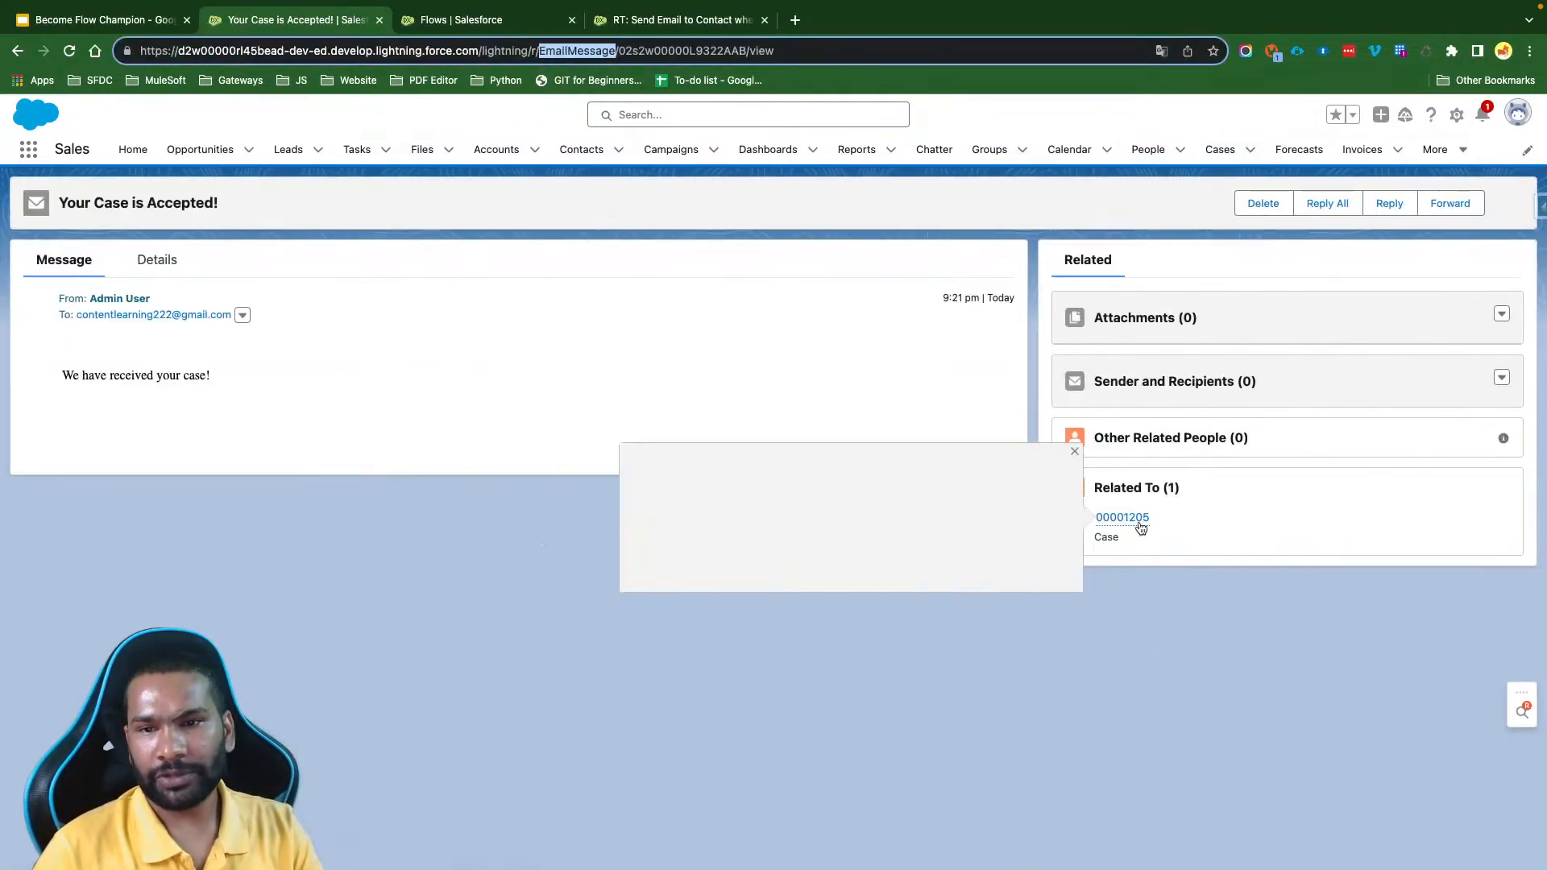
{"action": "left_click", "coordinate": [156, 259]}
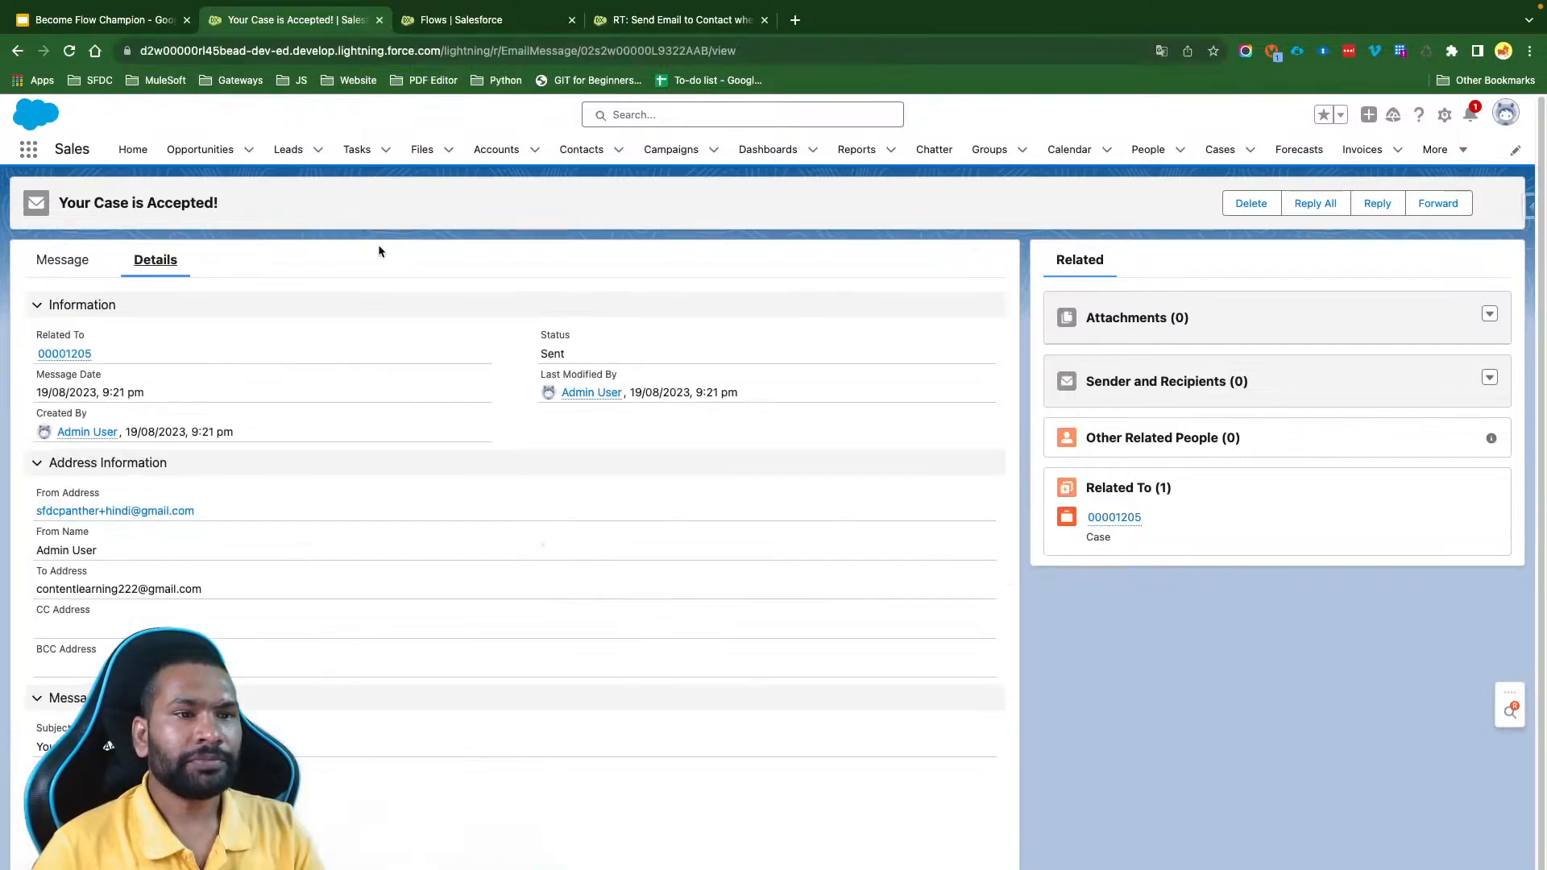
{"action": "scroll", "coordinate": [368, 437], "scroll_direction": "down", "scroll_amount": 1}
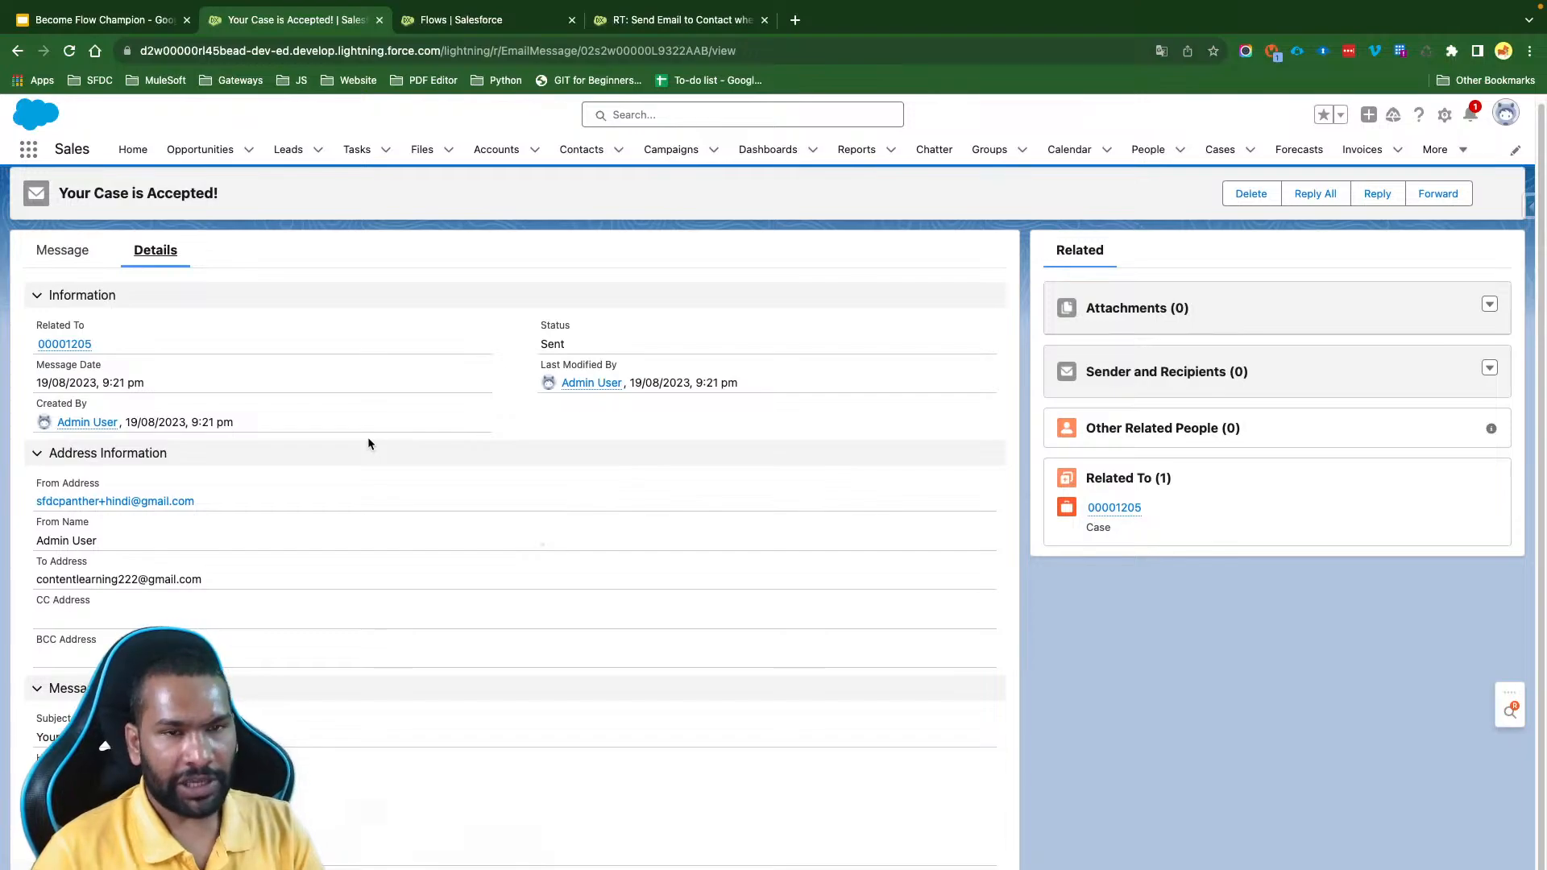
{"action": "scroll", "coordinate": [367, 442], "scroll_direction": "up", "scroll_amount": 2}
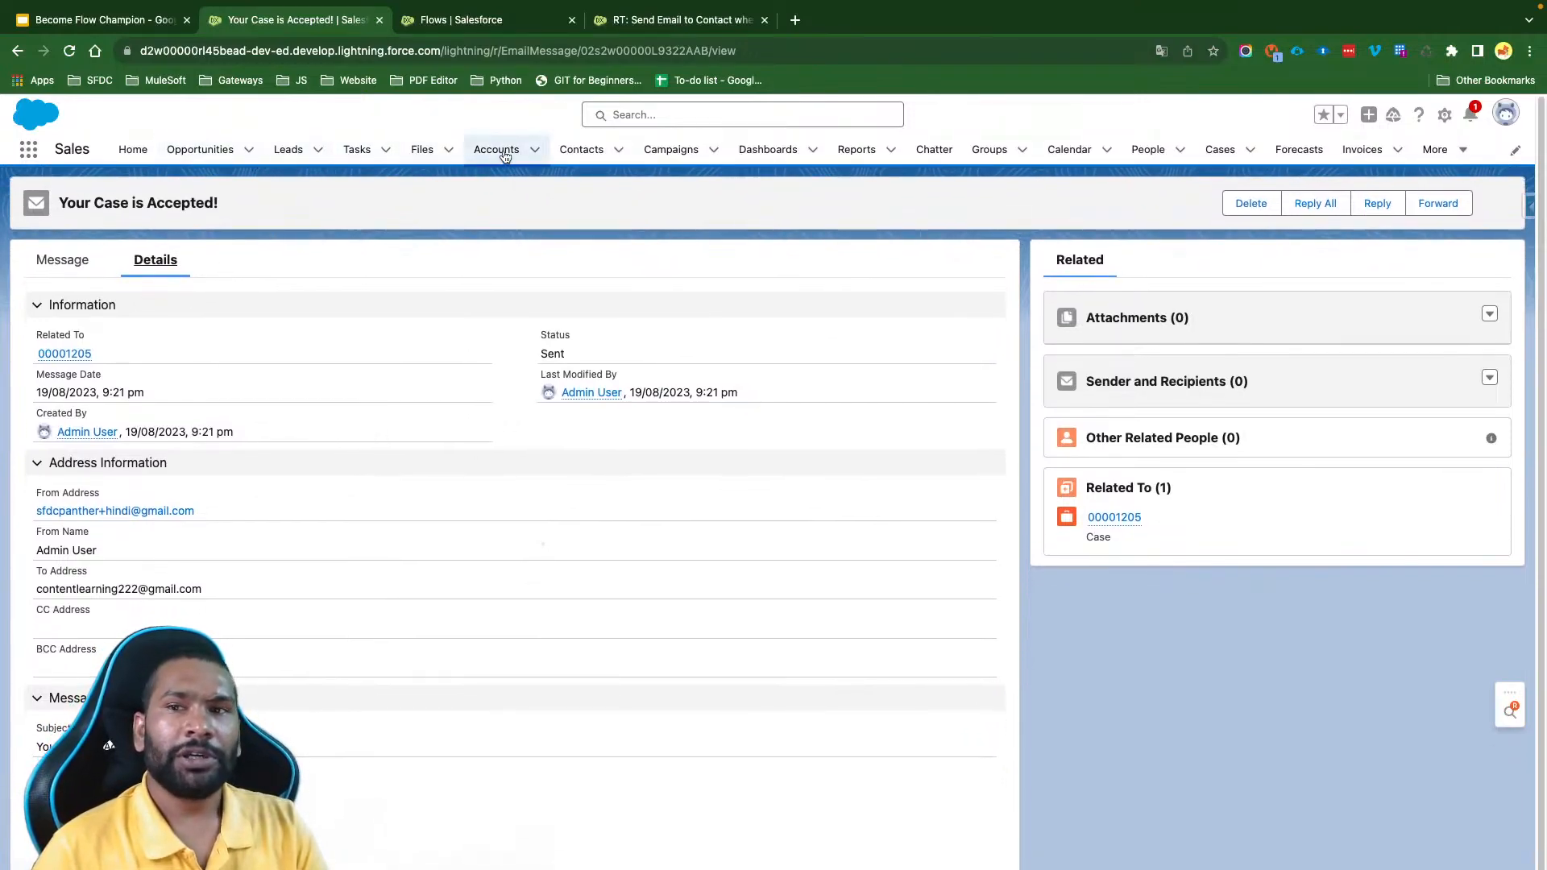
{"action": "left_click", "coordinate": [501, 150]}
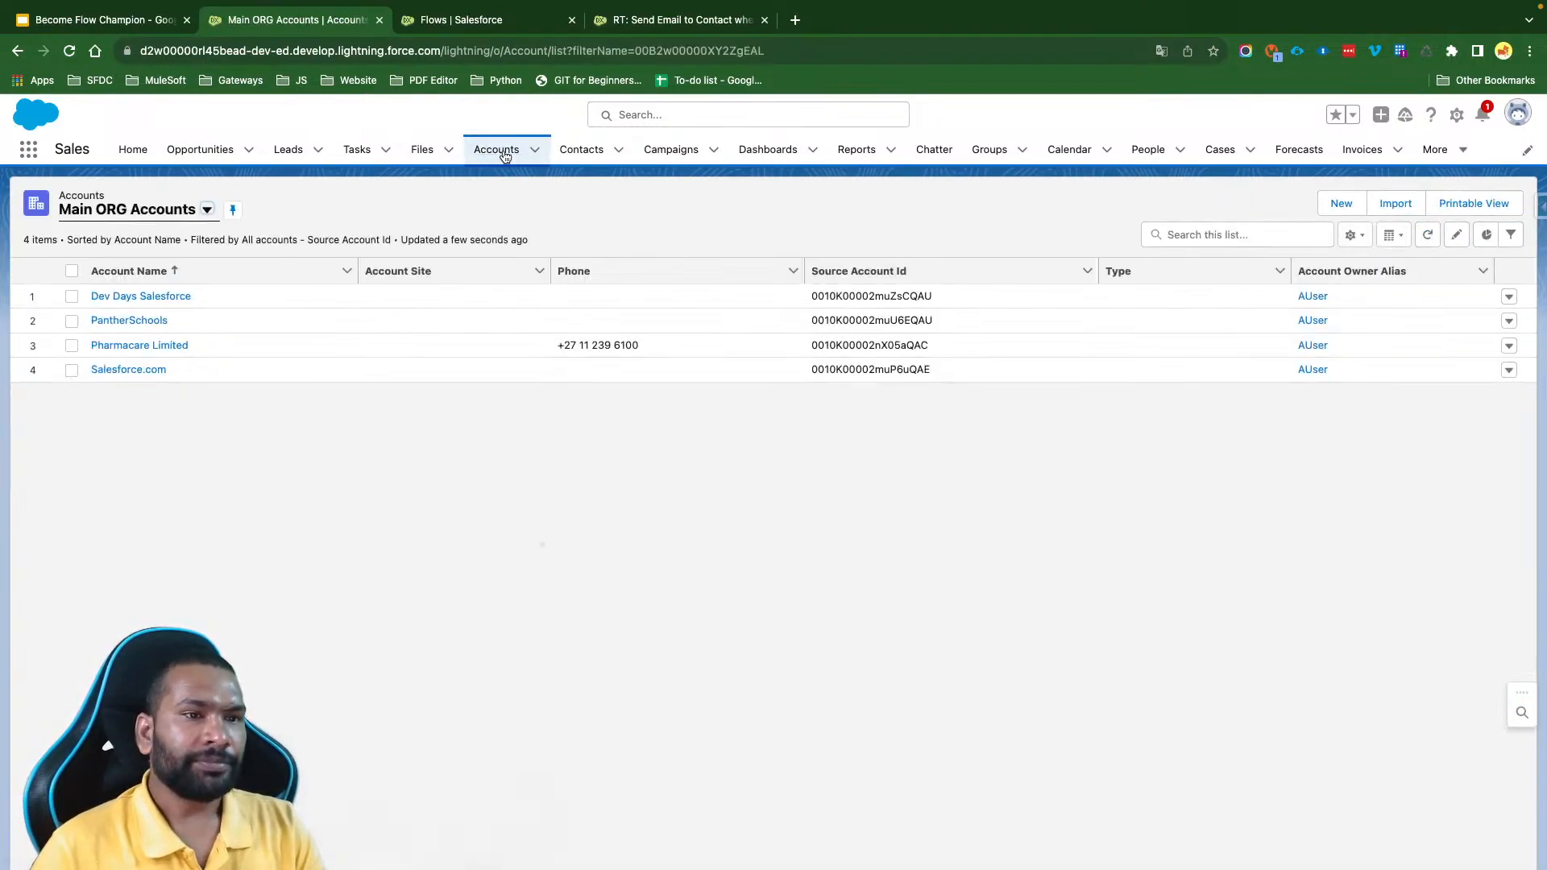
- In the case email flow, start a new action after Send Email and review the actions available in the Case category
{"action": "left_click", "coordinate": [648, 24]}
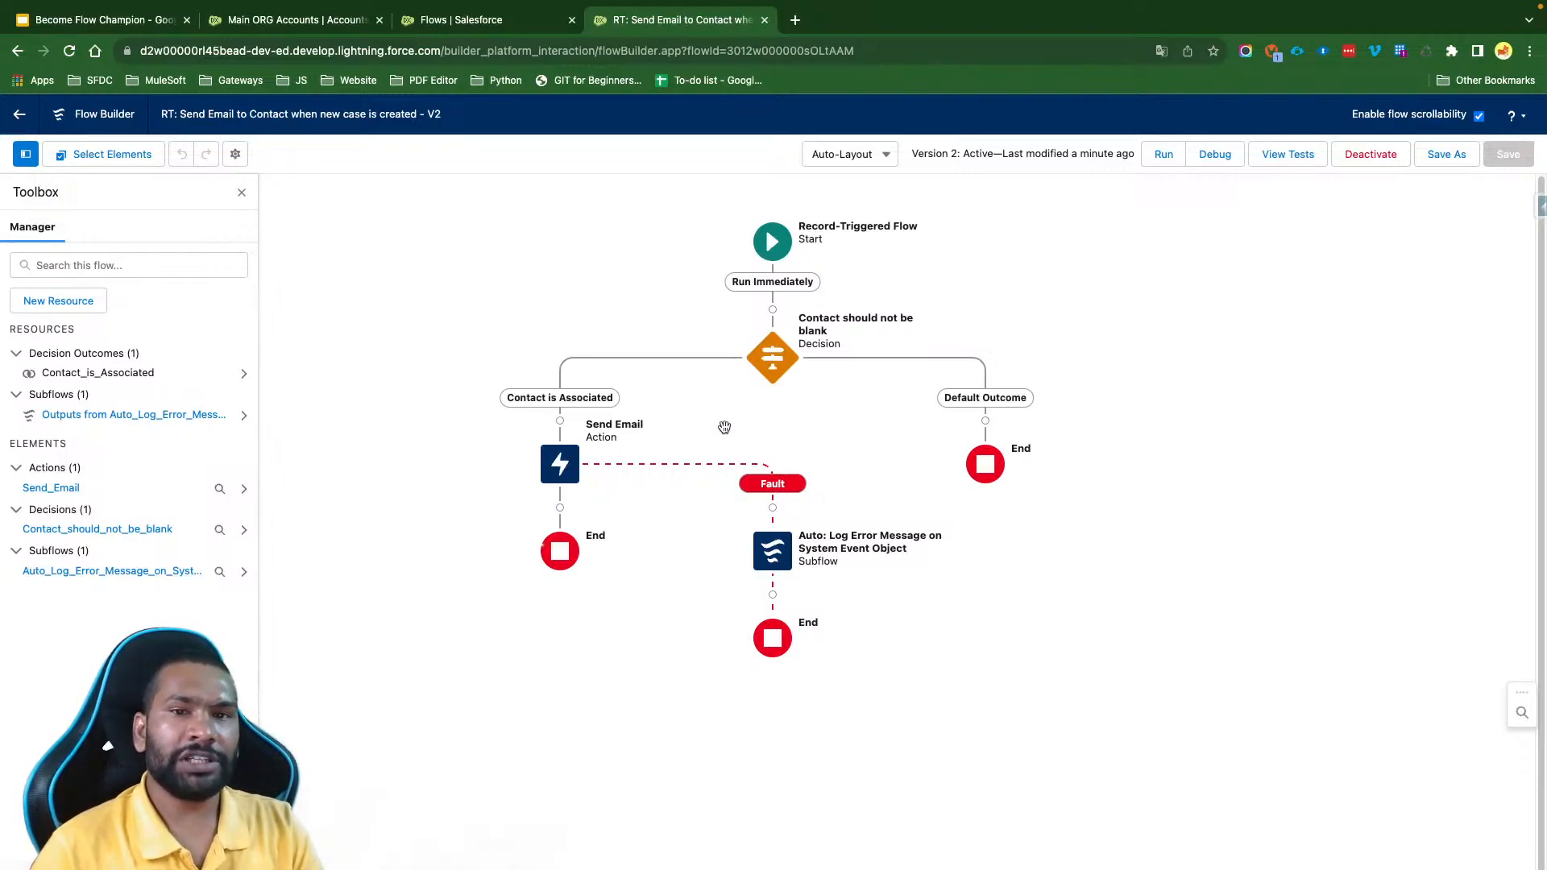
{"action": "left_click_drag", "start_coordinate": [756, 400], "coordinate": [782, 378]}
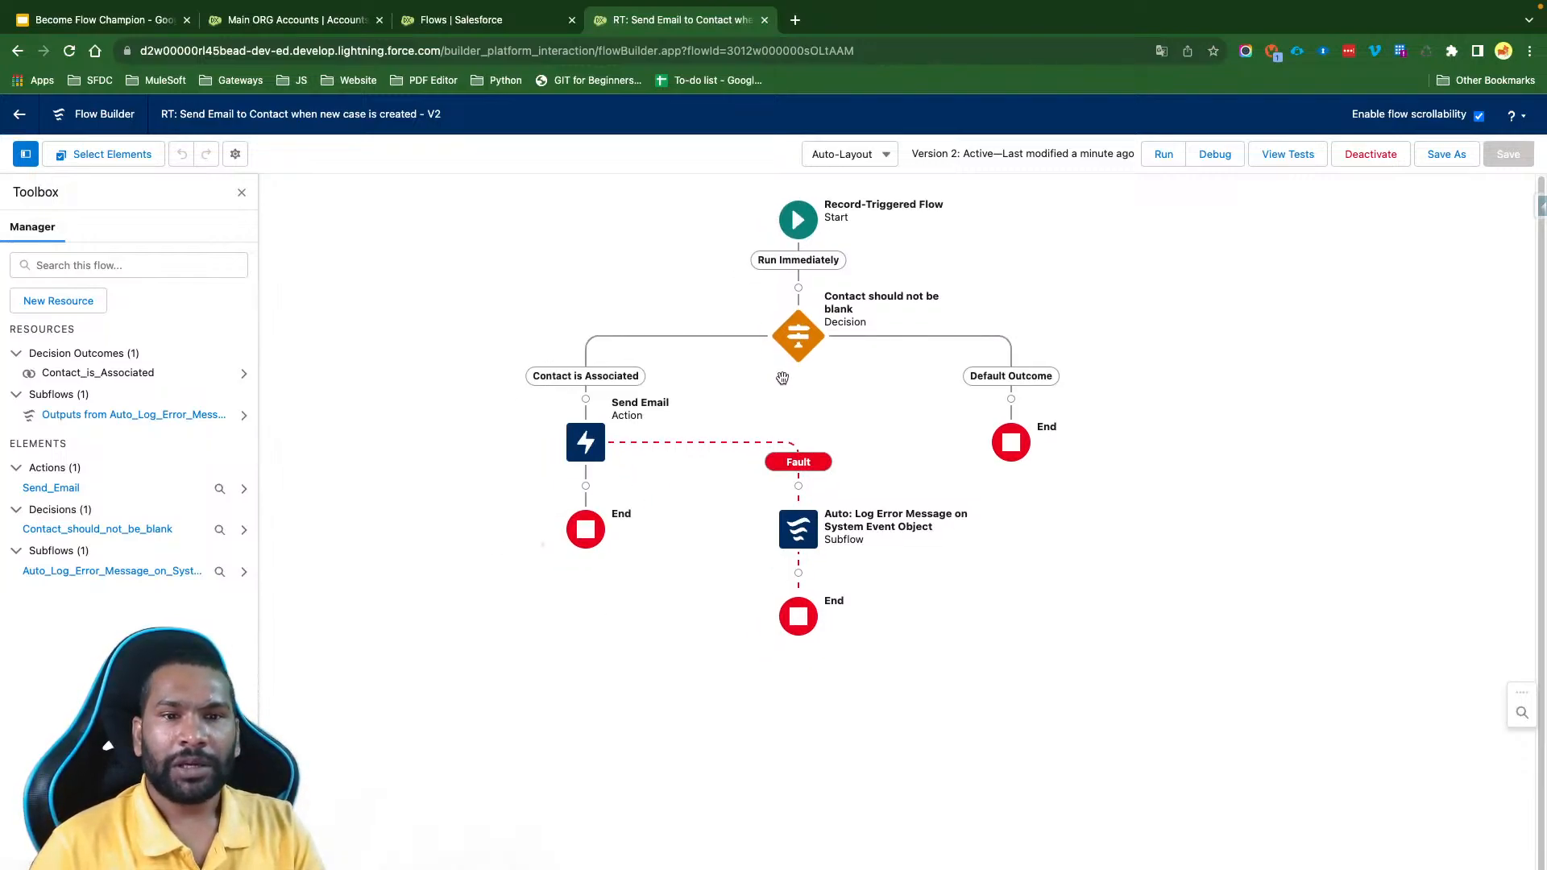
{"action": "left_click", "coordinate": [585, 487]}
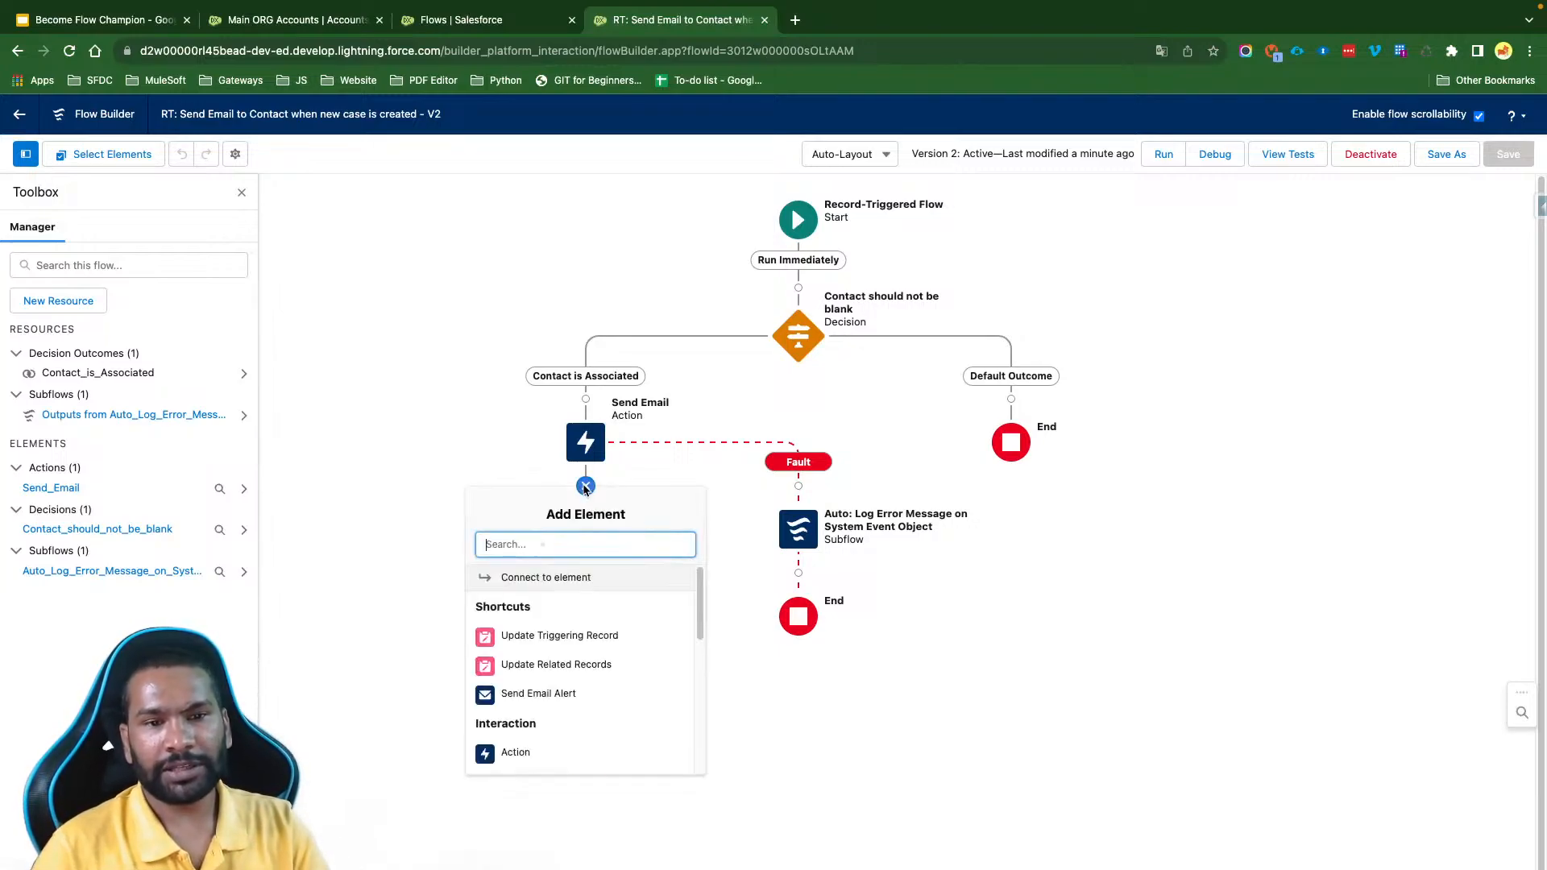
{"action": "scroll", "coordinate": [520, 681], "scroll_direction": "down", "scroll_amount": 3}
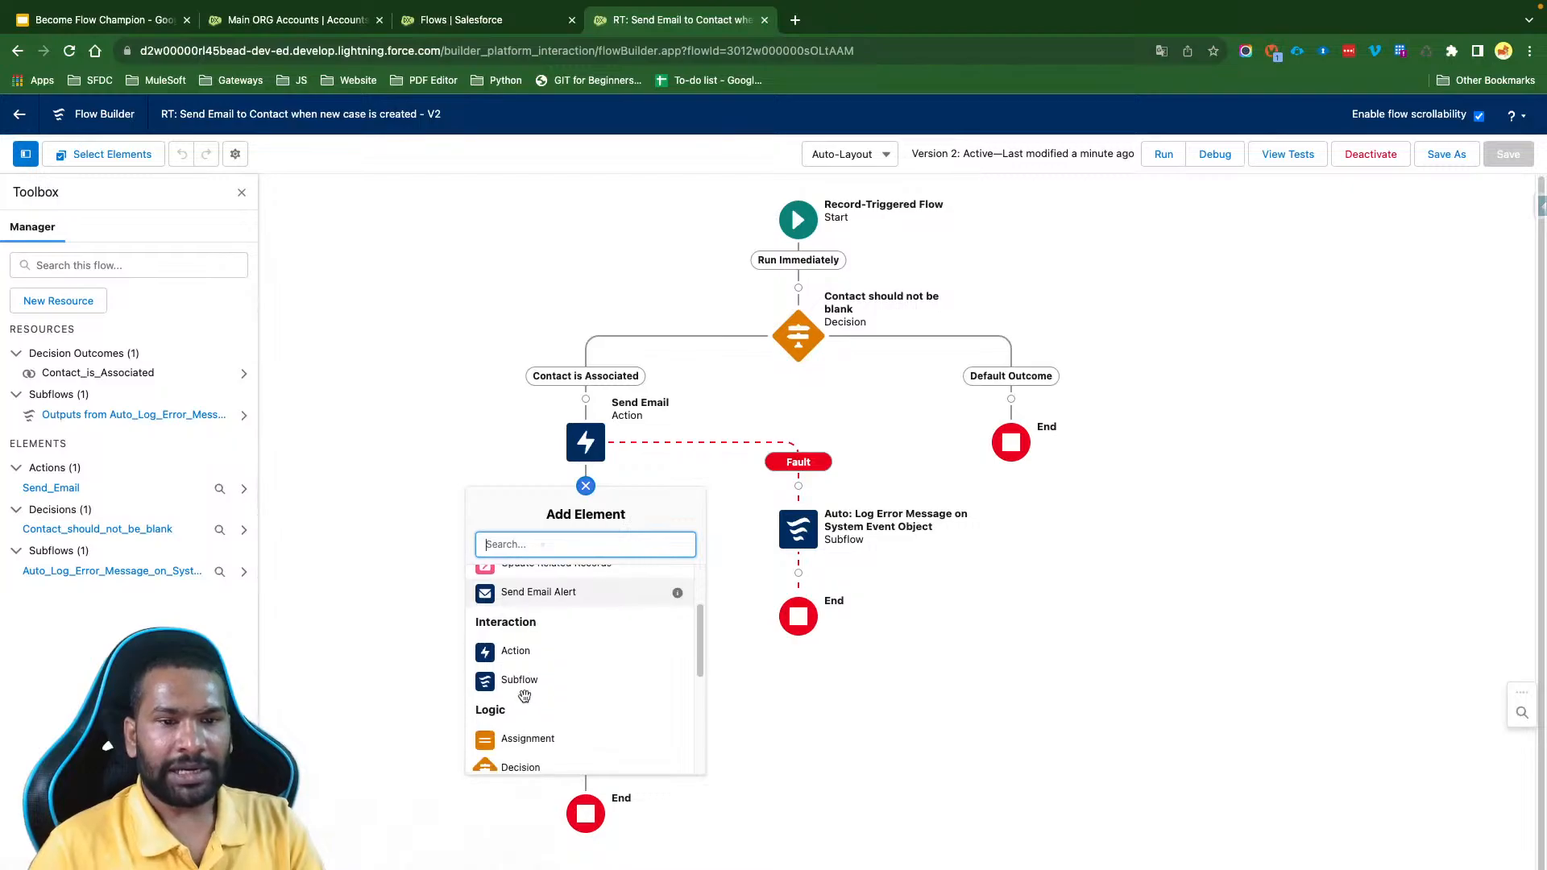
{"action": "left_click", "coordinate": [518, 648]}
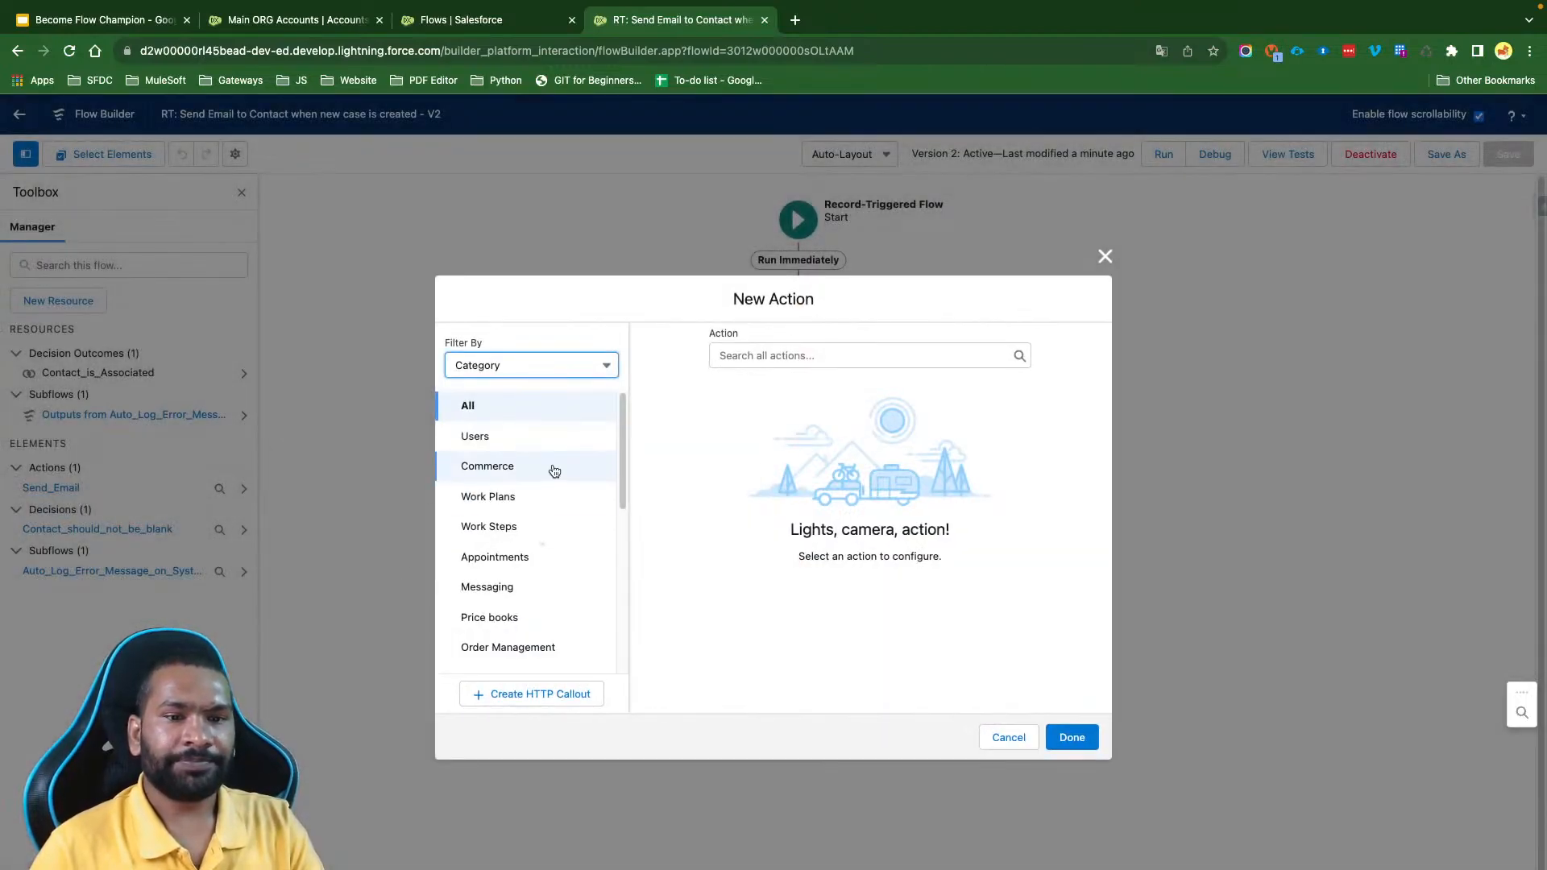
{"action": "scroll", "coordinate": [553, 467], "scroll_direction": "down", "scroll_amount": 3}
{"action": "scroll", "coordinate": [554, 470], "scroll_direction": "down", "scroll_amount": 5}
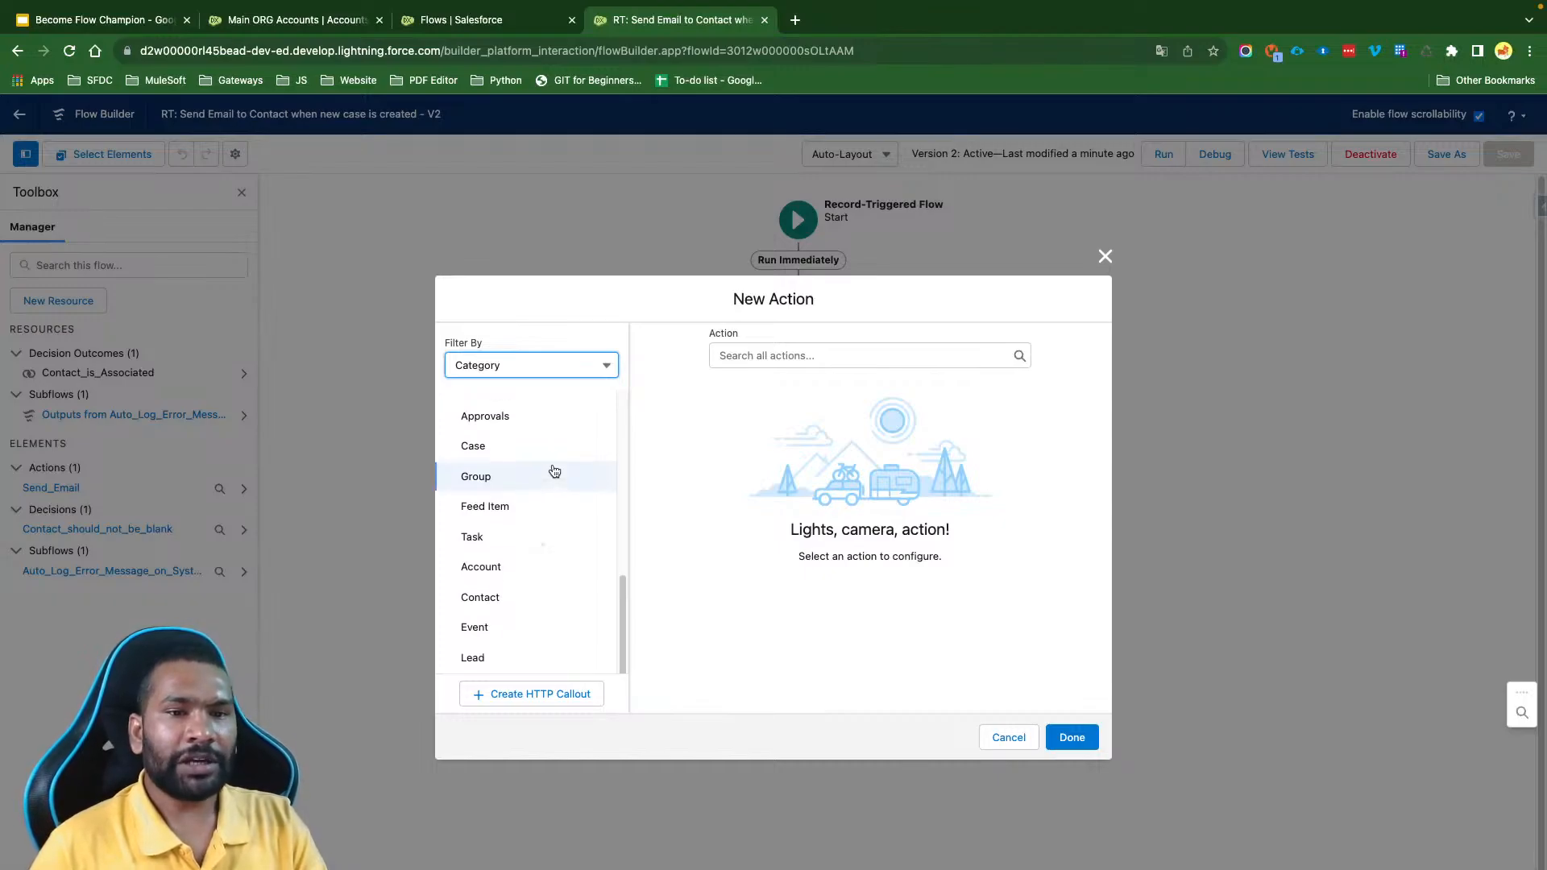
{"action": "left_click", "coordinate": [509, 448]}
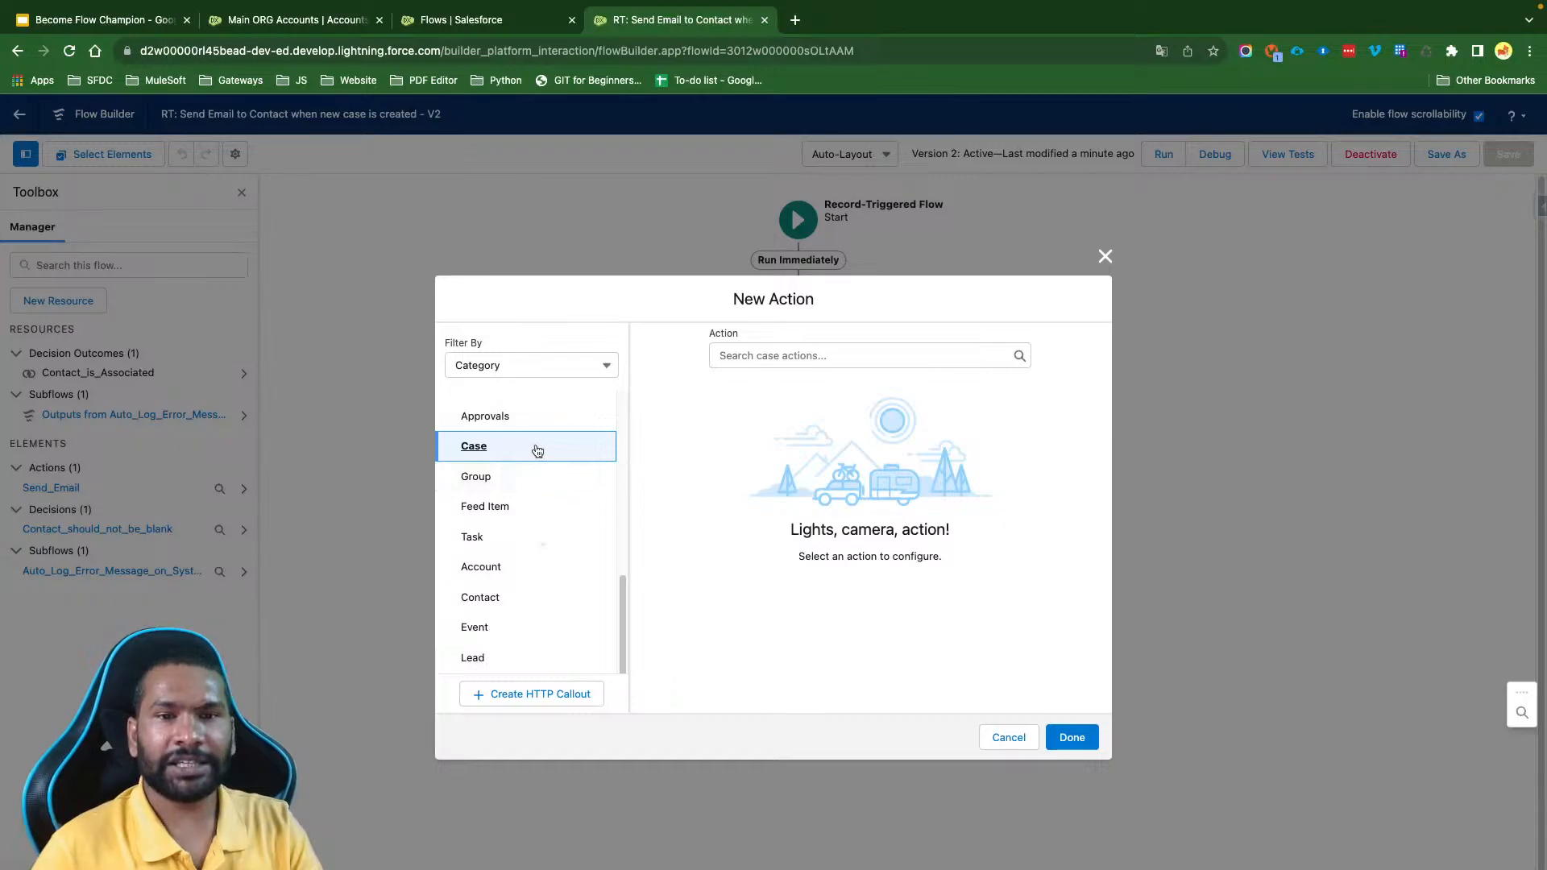
{"action": "left_click", "coordinate": [823, 357]}
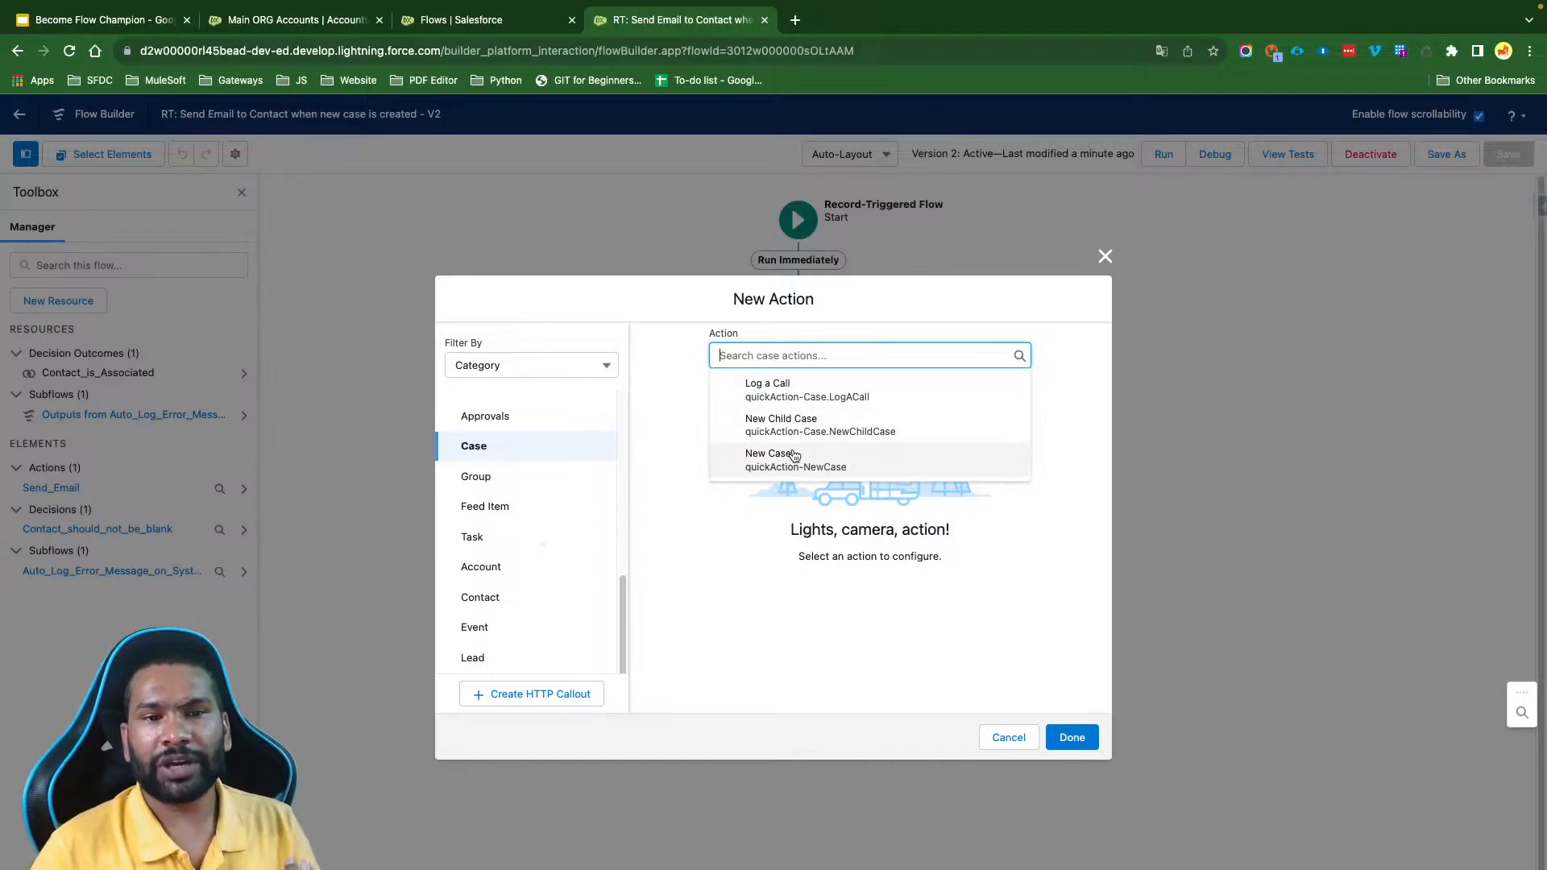
- Review the actions offered for the new flow action in the Task and Account categories
{"action": "left_click", "coordinate": [473, 537]}
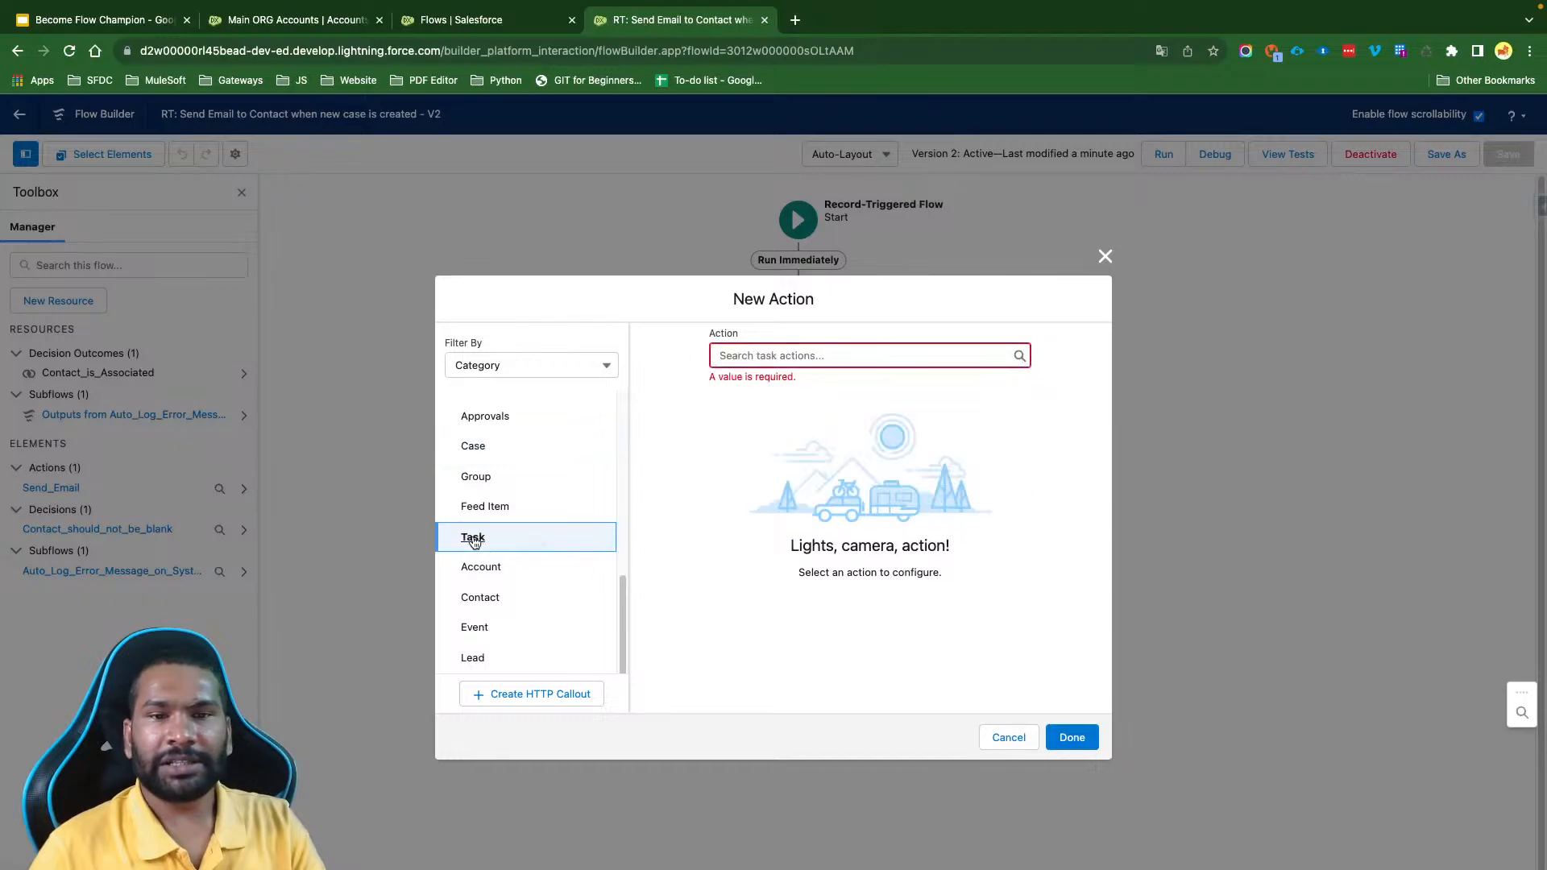
{"action": "left_click", "coordinate": [836, 355]}
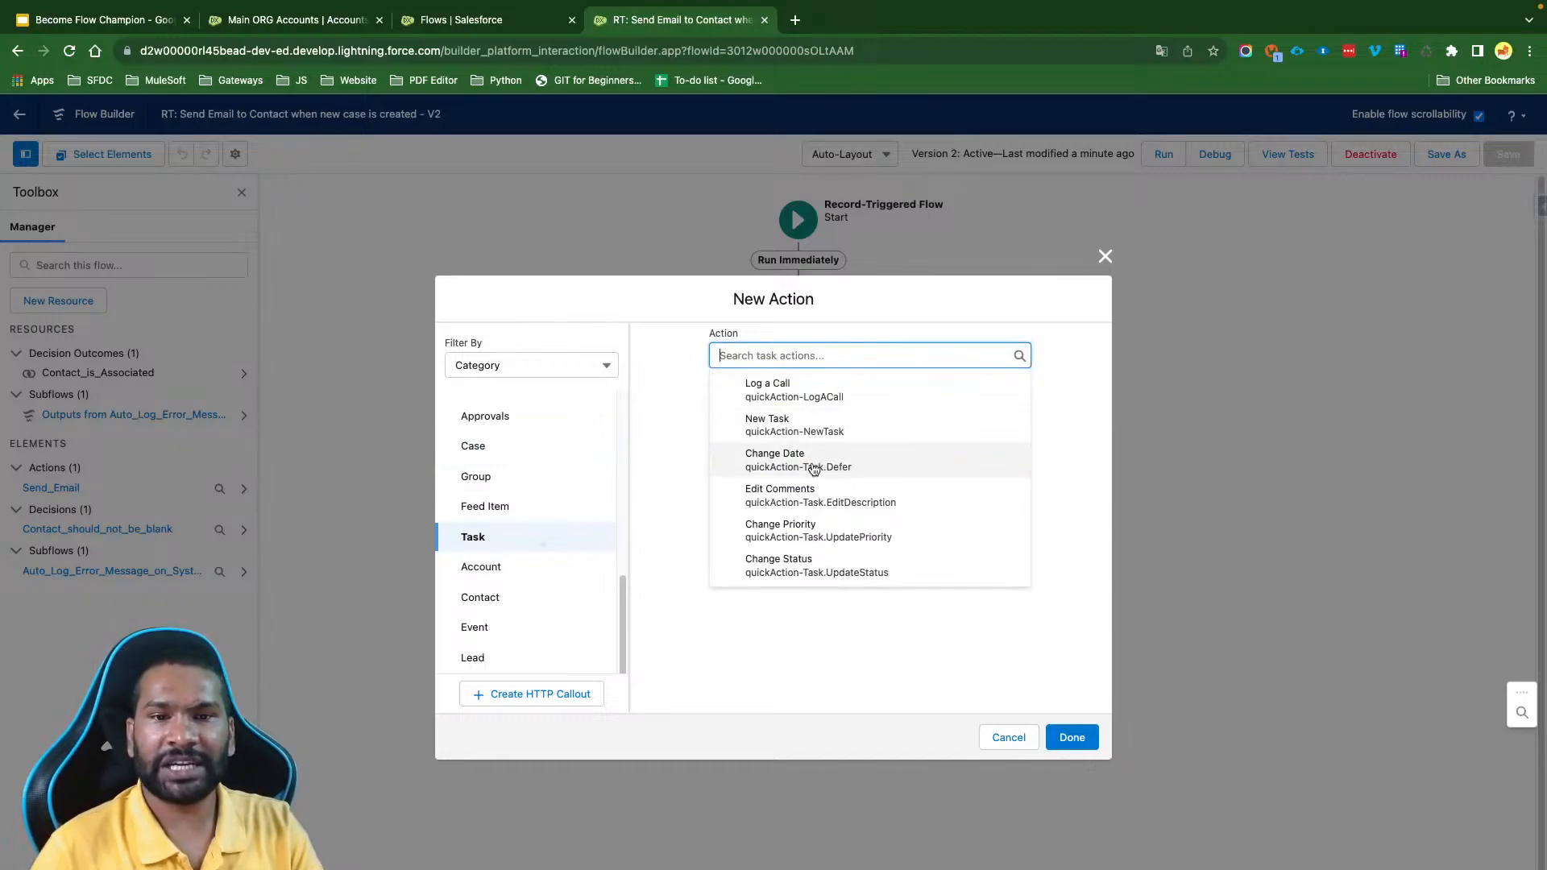
{"action": "left_click", "coordinate": [652, 514]}
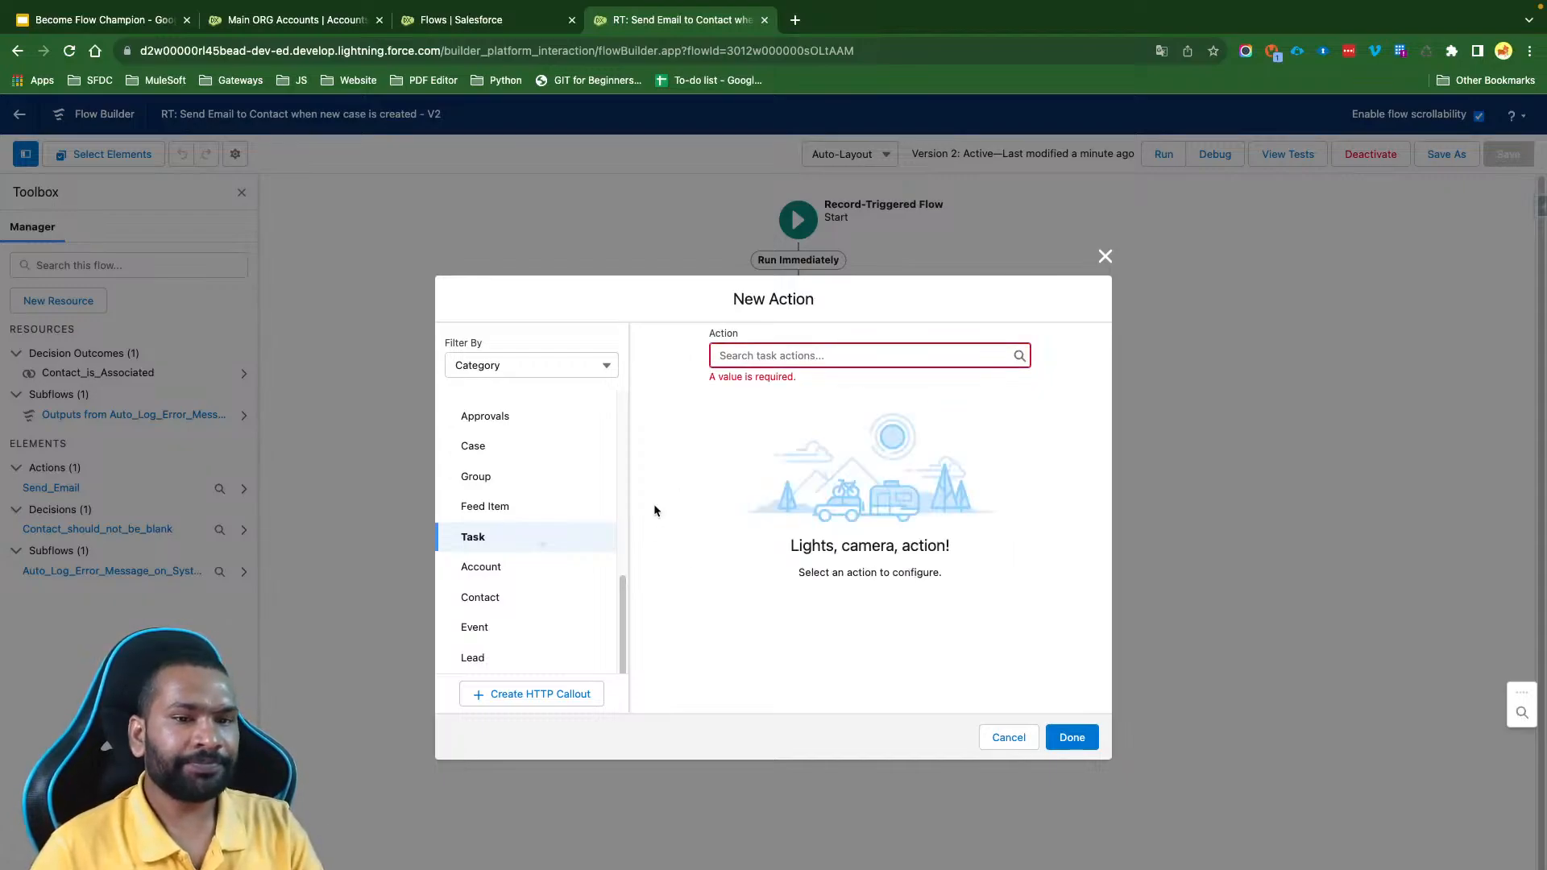
{"action": "scroll", "coordinate": [535, 582], "scroll_direction": "down", "scroll_amount": 2}
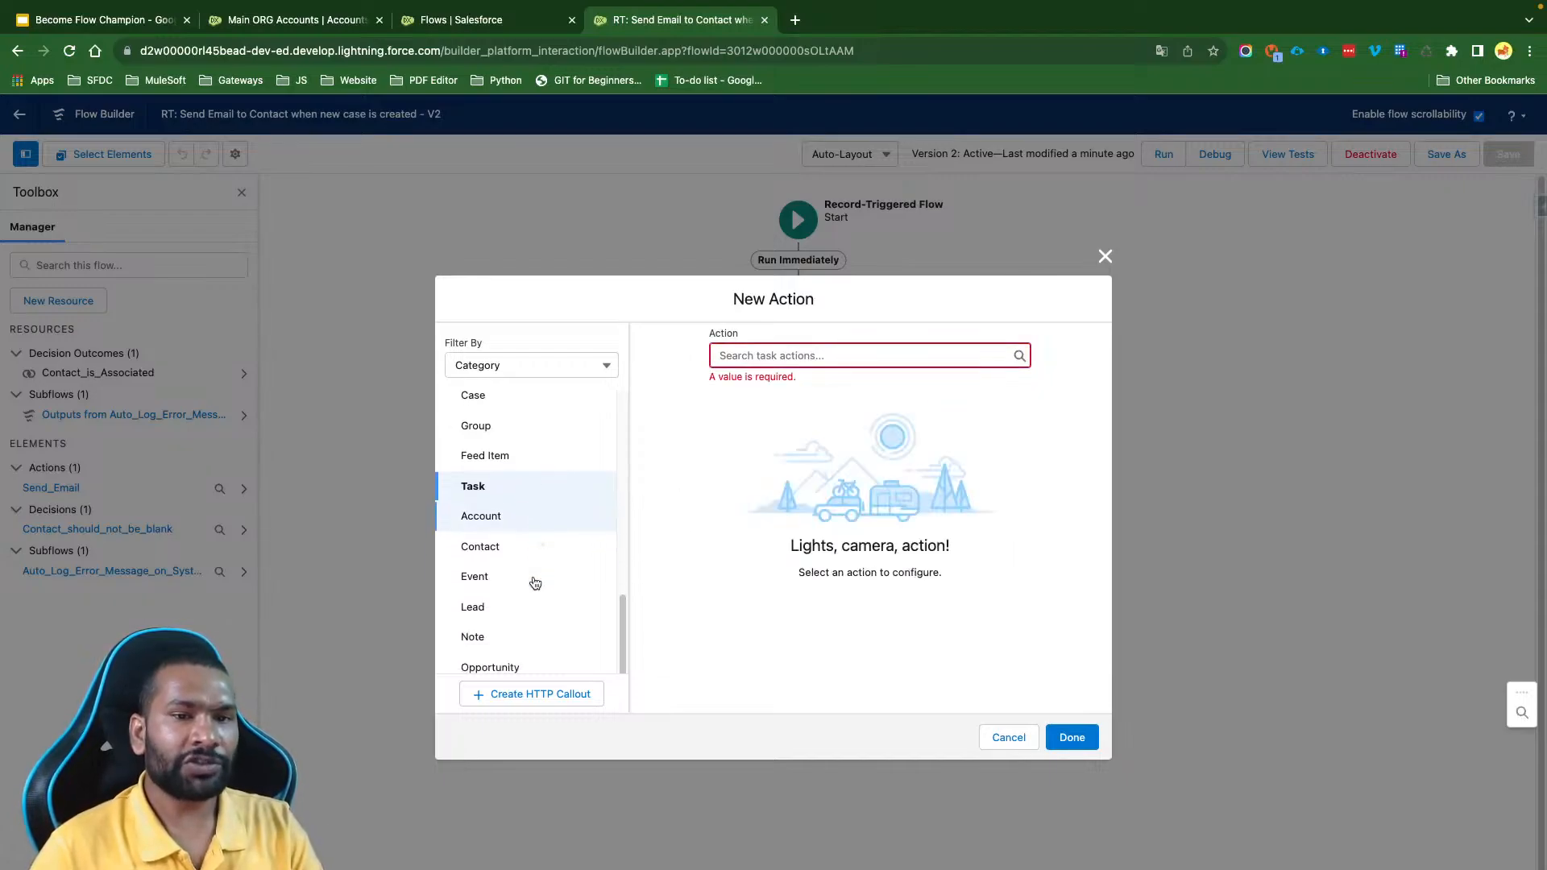
{"action": "left_click", "coordinate": [523, 519]}
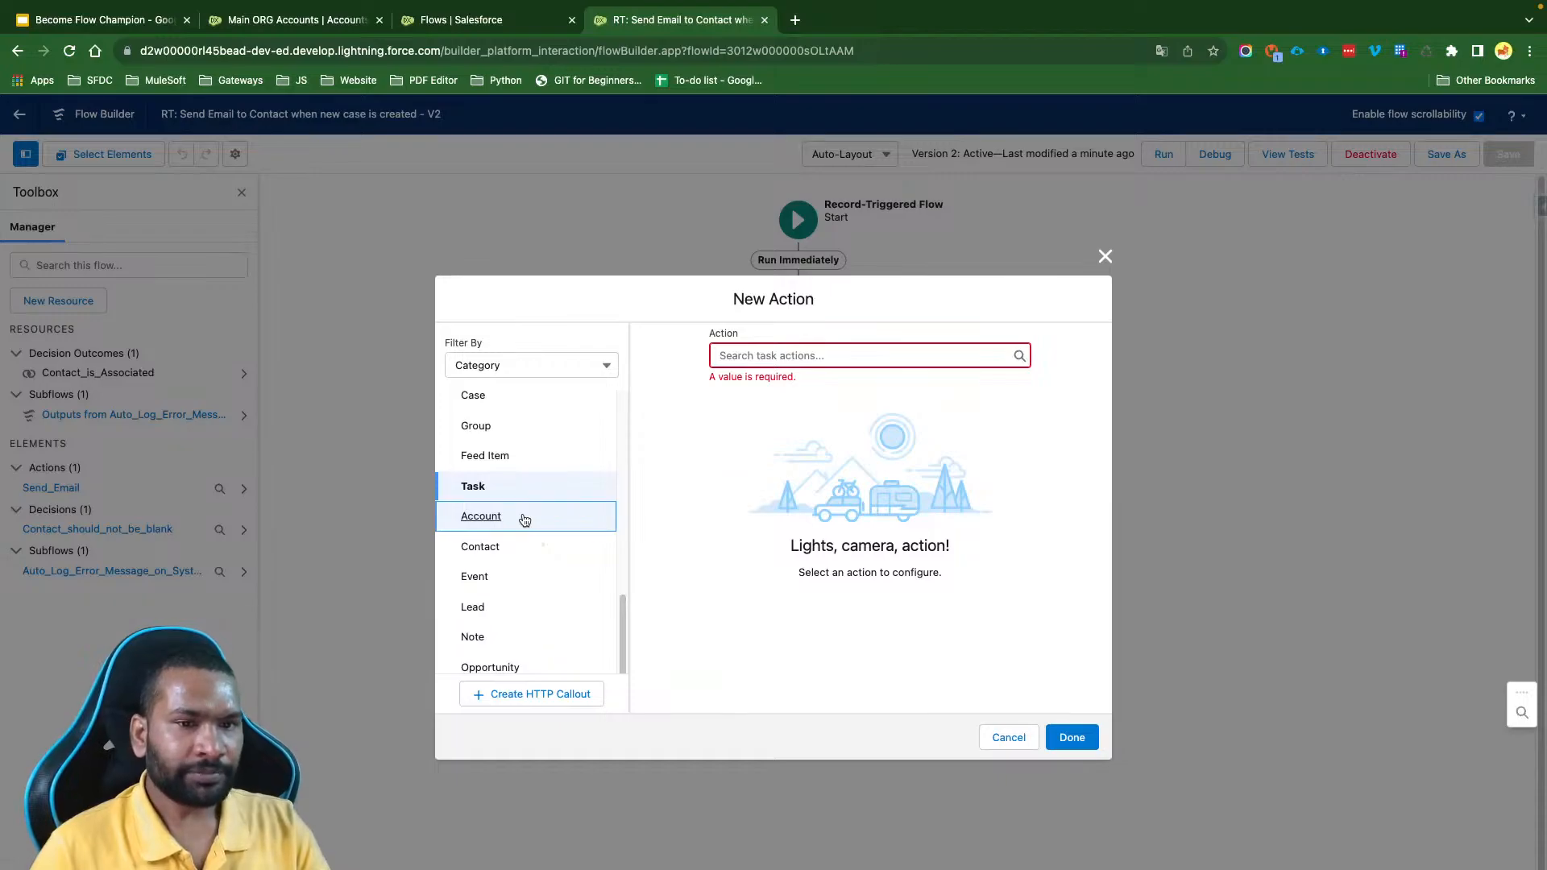
{"action": "left_click", "coordinate": [810, 359]}
{"action": "left_click", "coordinate": [722, 490]}
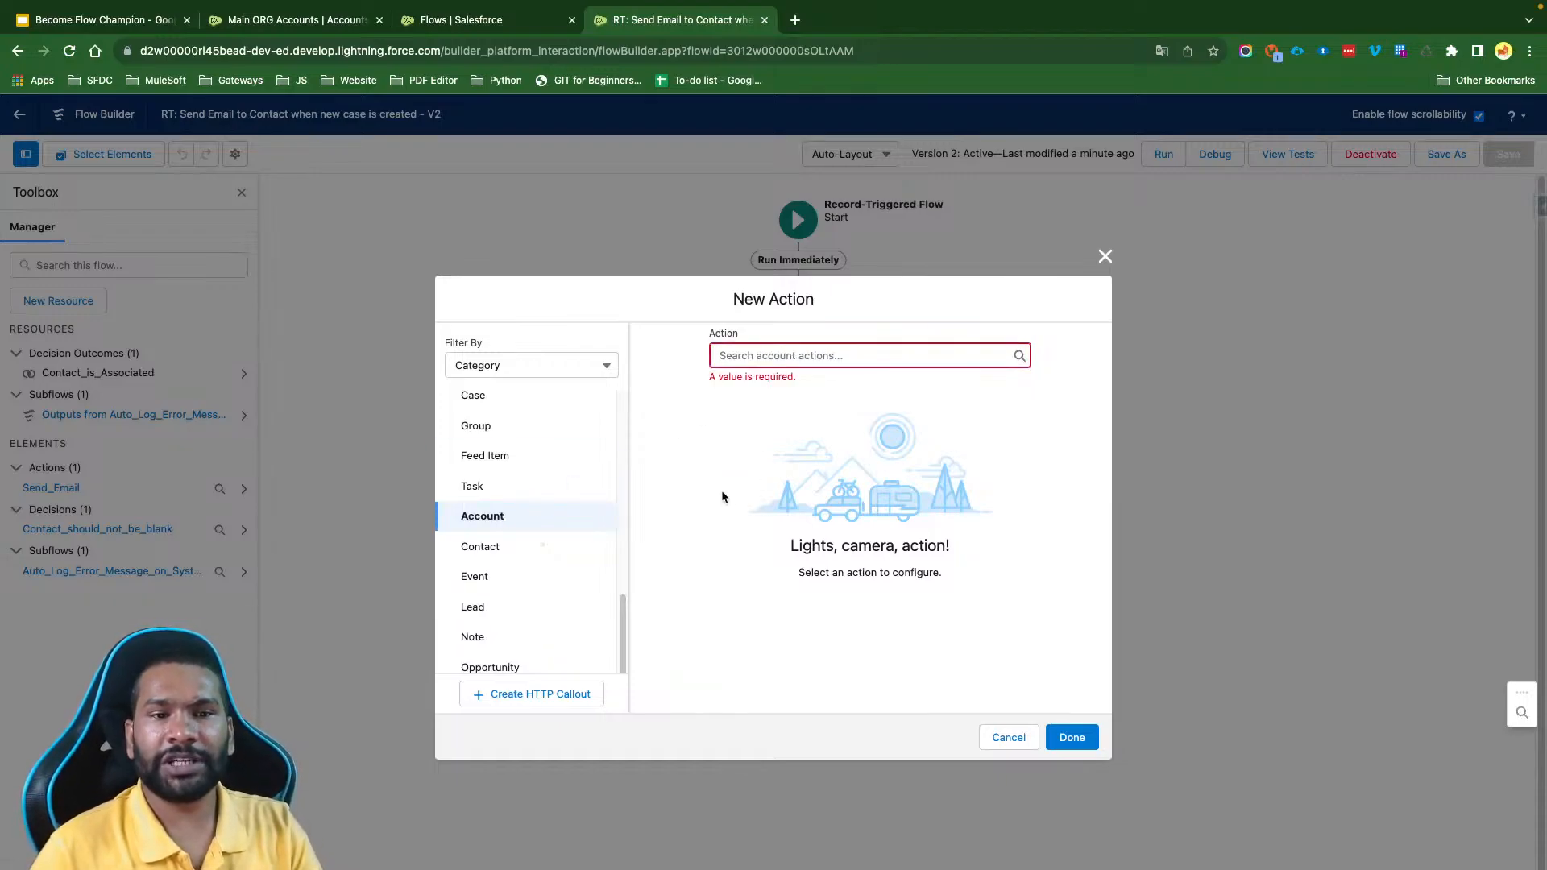
- Review the Contact, Event and Lead category actions, discard the new action, and switch to the "Become Flow Champion" presentation in Google Slides
{"action": "left_click", "coordinate": [484, 546]}
{"action": "left_click", "coordinate": [819, 355]}
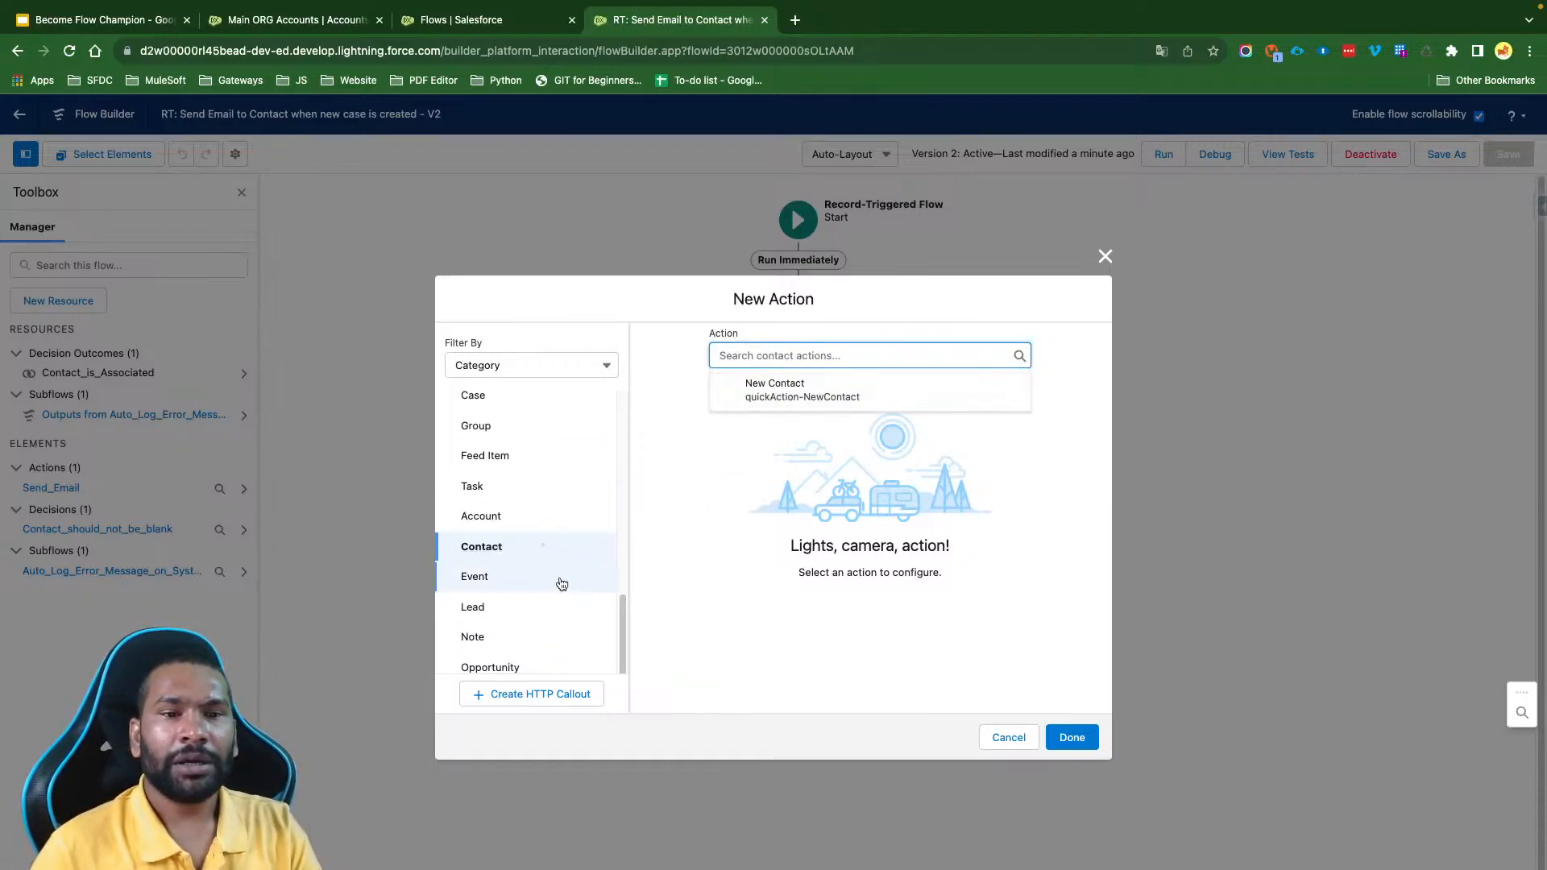
{"action": "left_click", "coordinate": [498, 582]}
{"action": "left_click", "coordinate": [828, 354]}
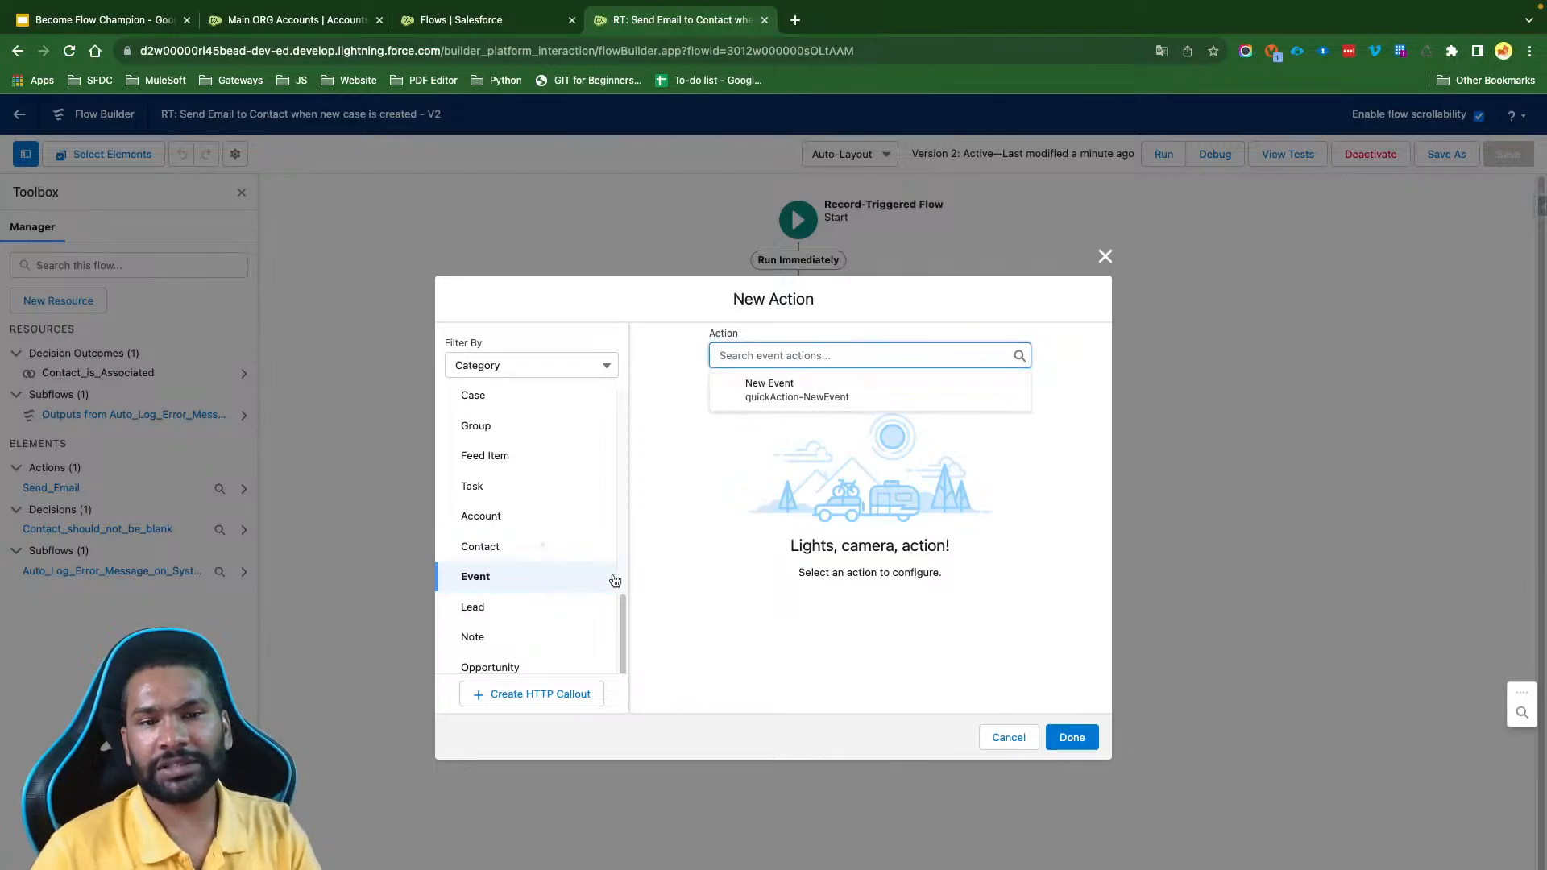
{"action": "left_click", "coordinate": [523, 606]}
{"action": "left_click", "coordinate": [820, 356]}
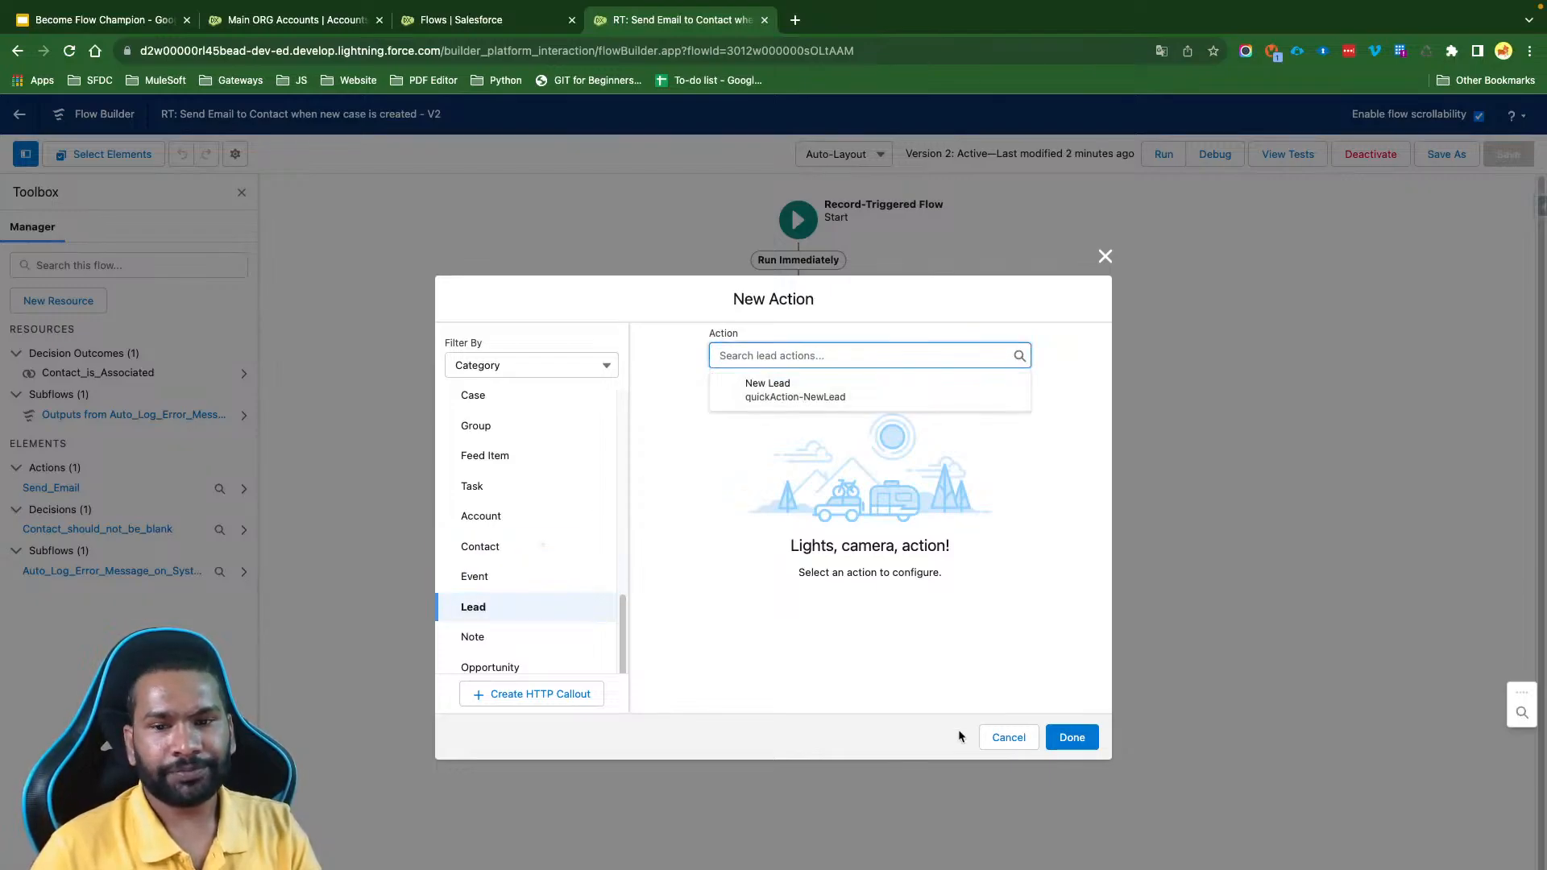
{"action": "left_click", "coordinate": [1008, 737]}
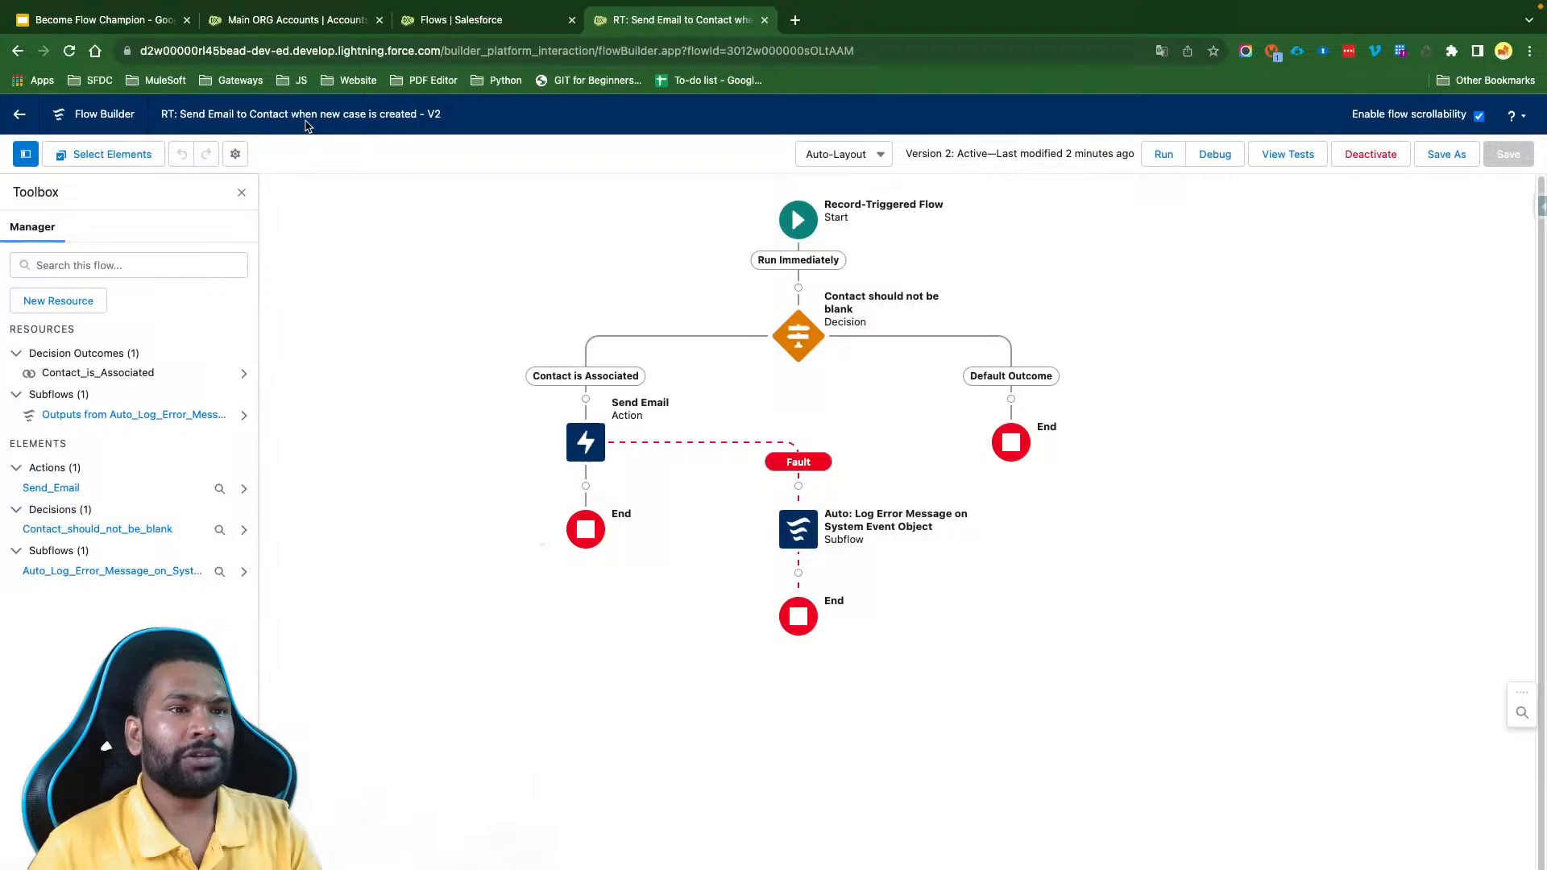
{"action": "left_click", "coordinate": [125, 21]}
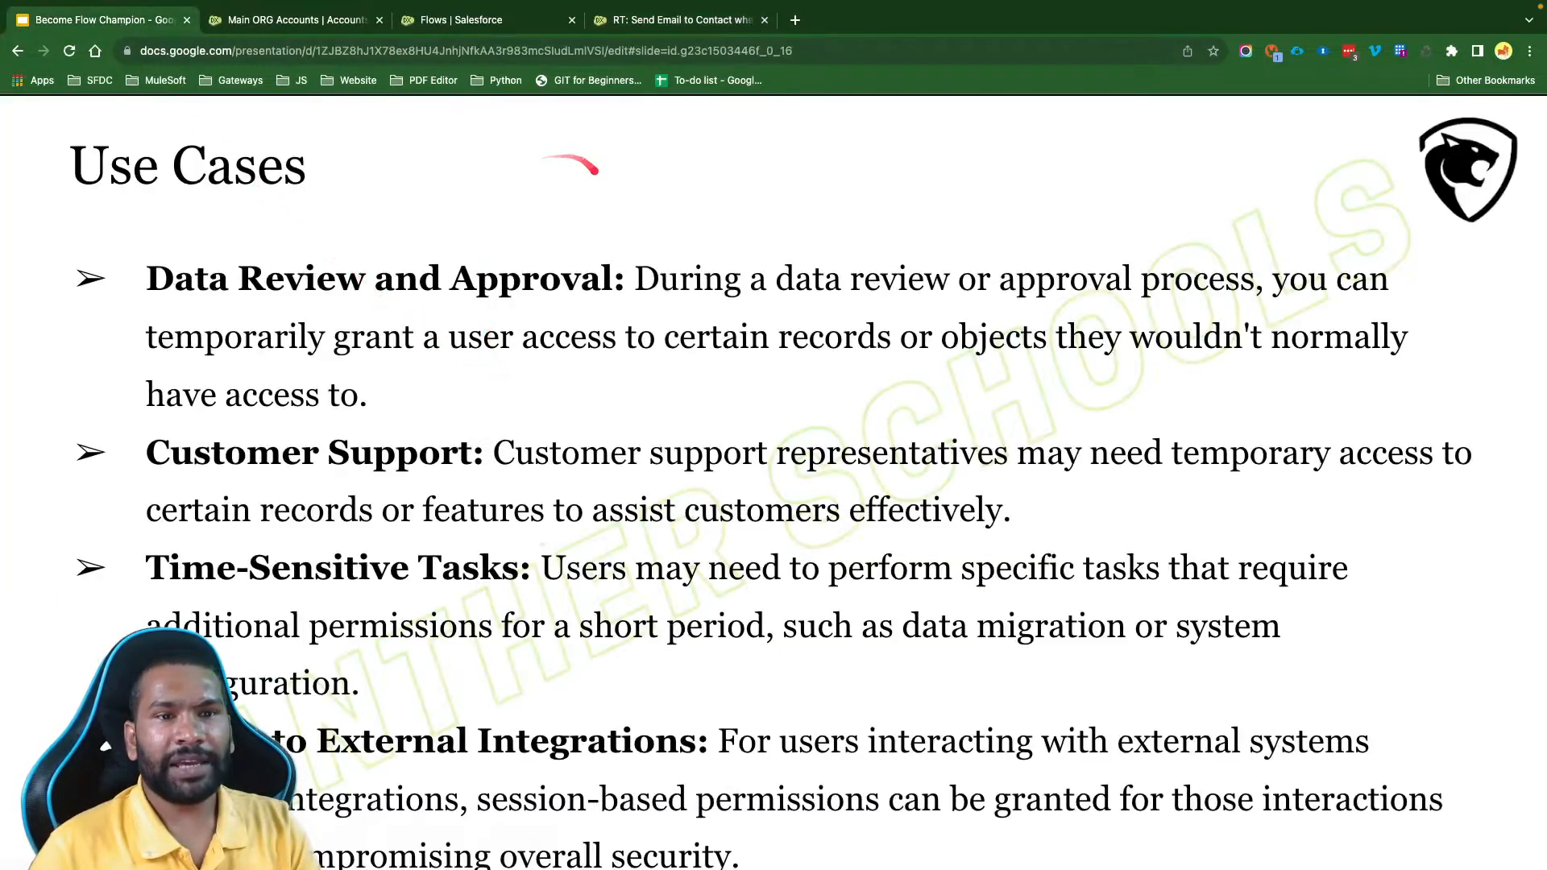